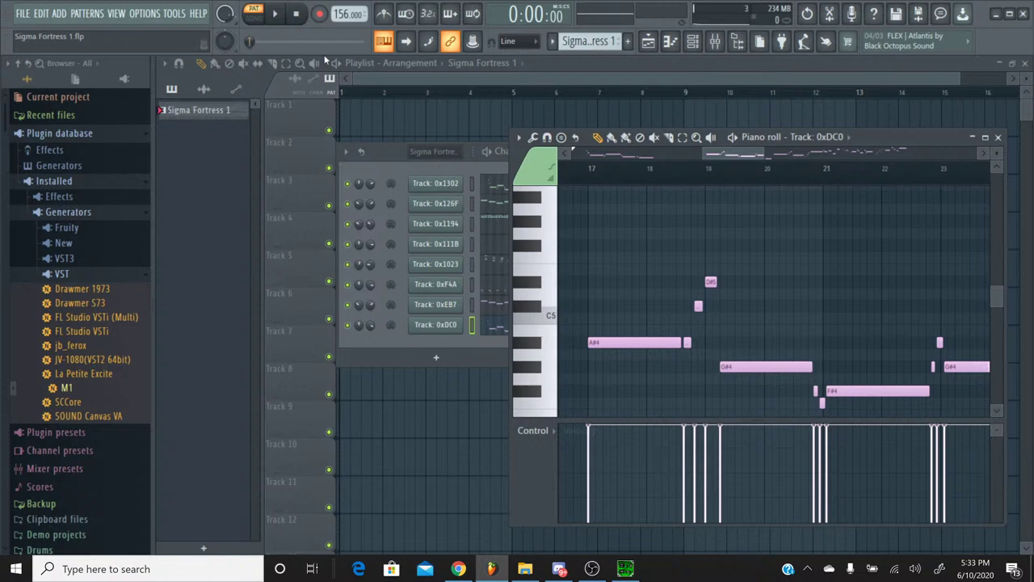
# Solo the Track: 0xDC0 channel while playing the Sigma Fortress 1 pattern, and stop playback after listening
pyautogui.moveTo(884, 137); pyautogui.dragTo(736, 111)
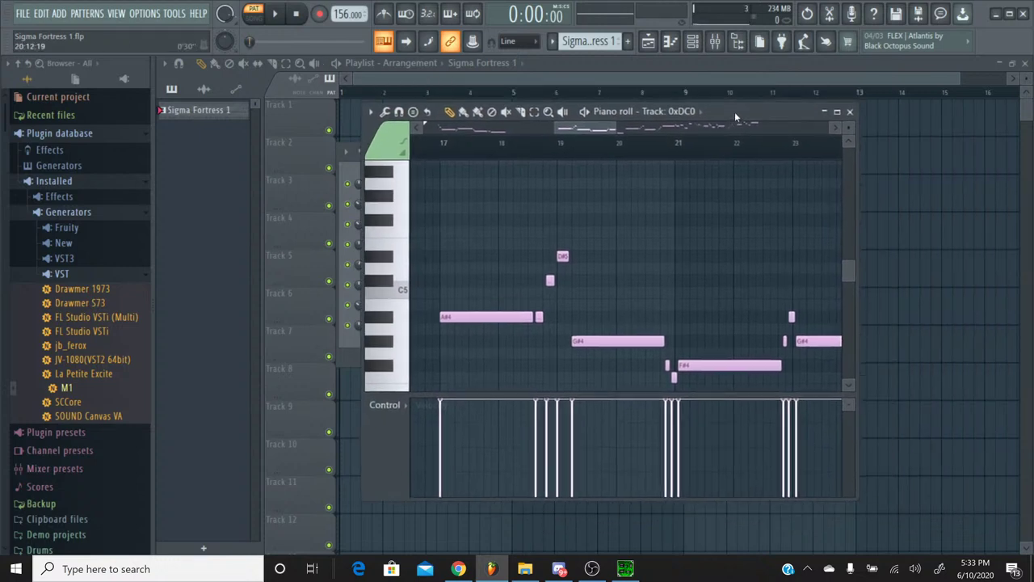
pyautogui.click(275, 13)
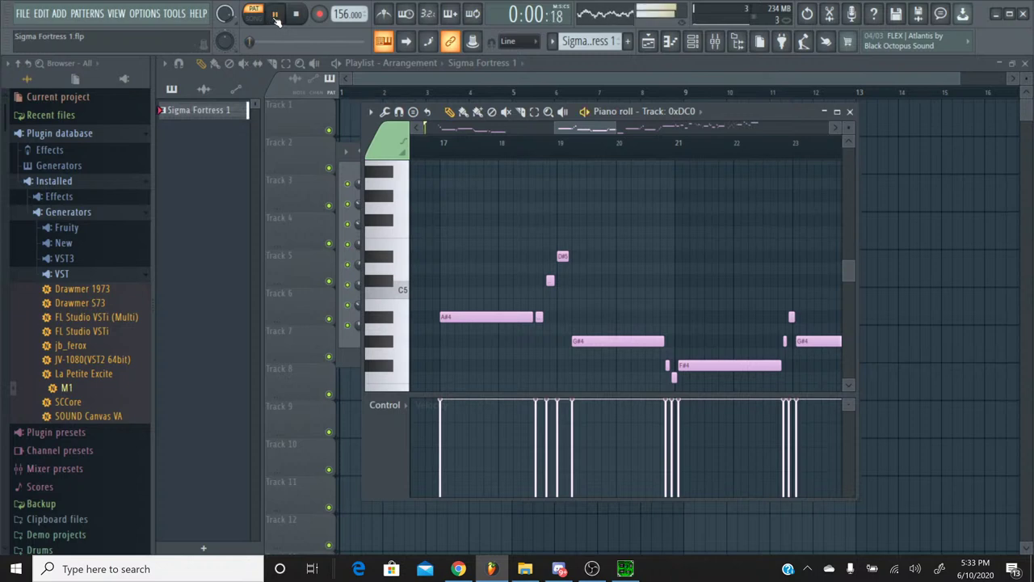
pyautogui.press('F7')
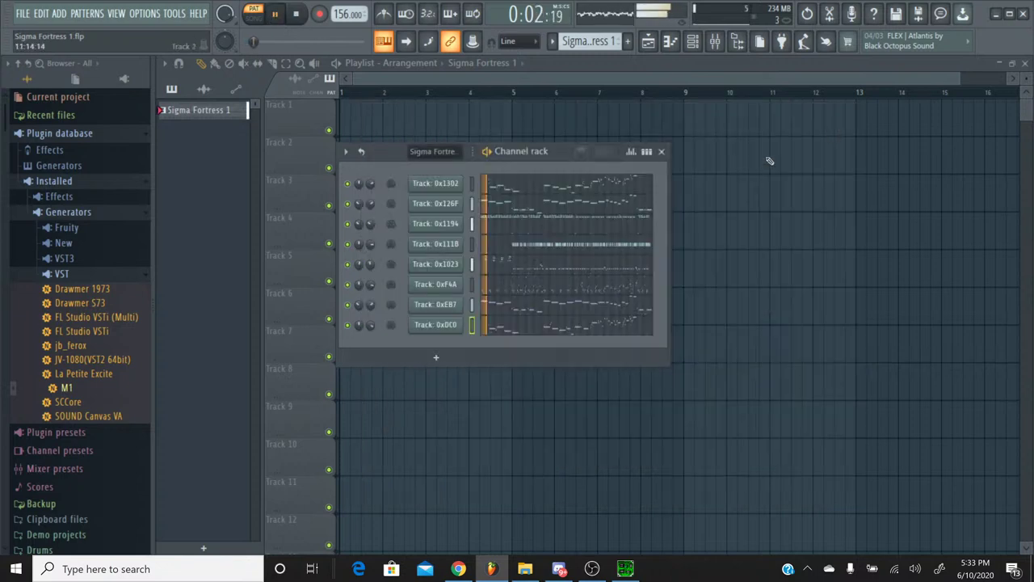
pyautogui.rightClick(349, 335)
pyautogui.click(355, 338)
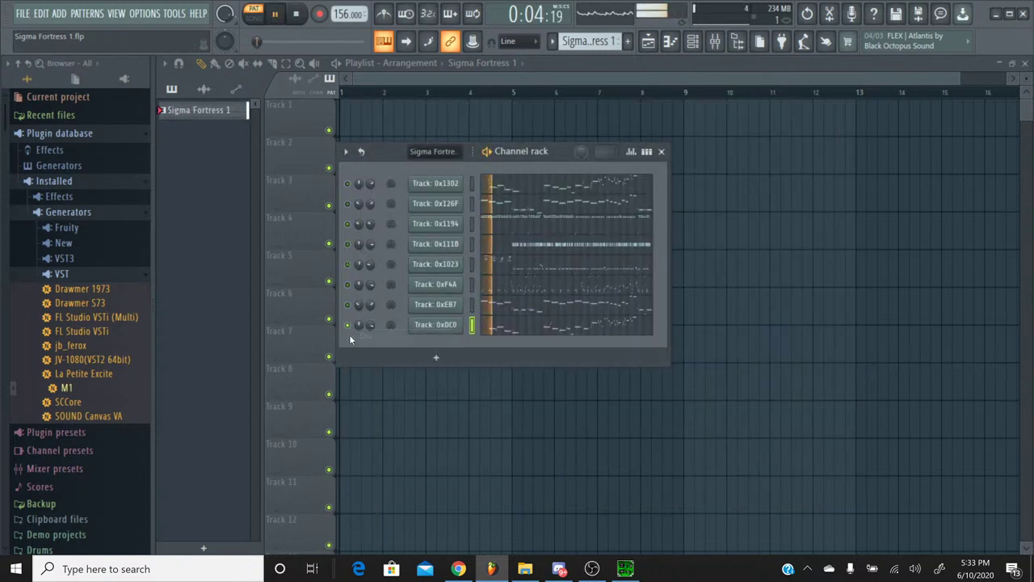
pyautogui.click(296, 16)
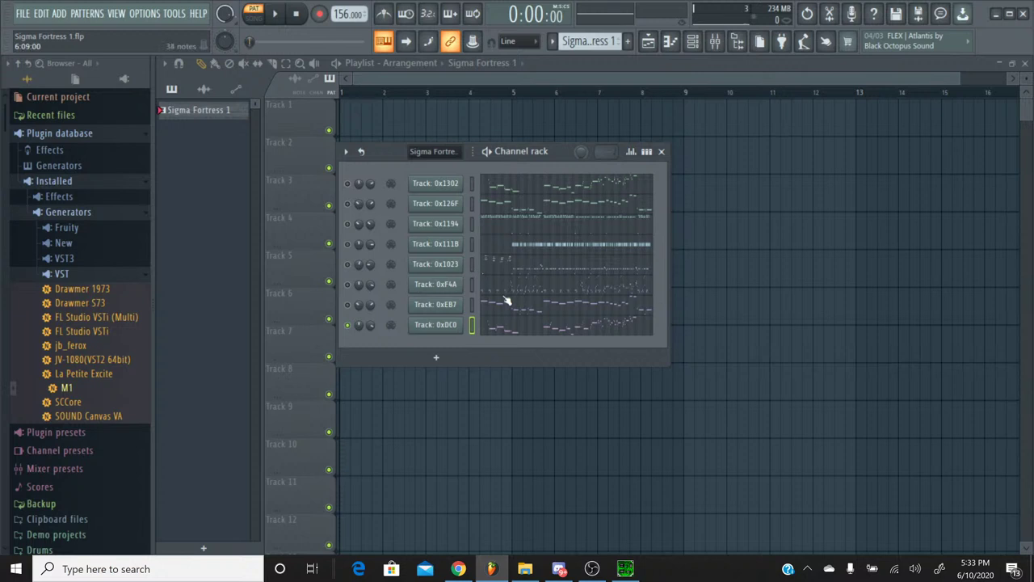
# Copy all notes from the Track: 0xDC0 piano roll in the Sigma Fortress 1 pattern
pyautogui.click(504, 329)
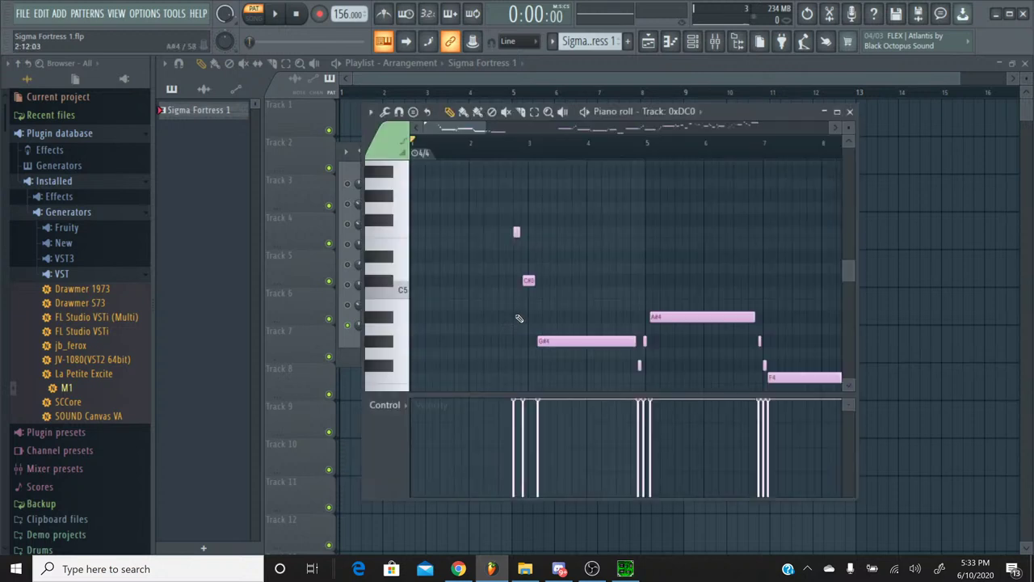
pyautogui.hotkey('ctrl', 'a')
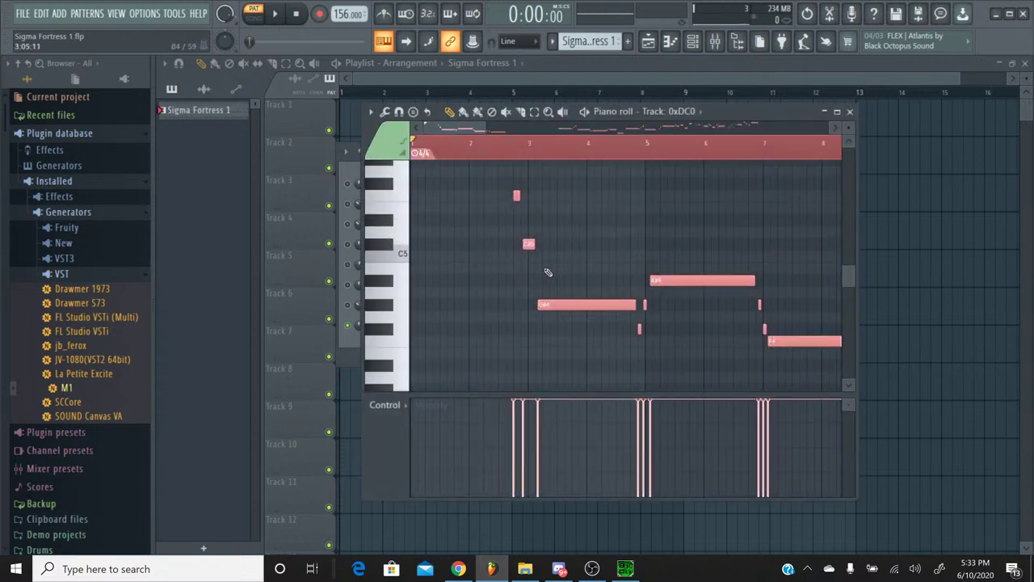
pyautogui.click(850, 114)
# Switch to SPCTool and play the original Sigma Fortress 1 song for reference
pyautogui.click(624, 569)
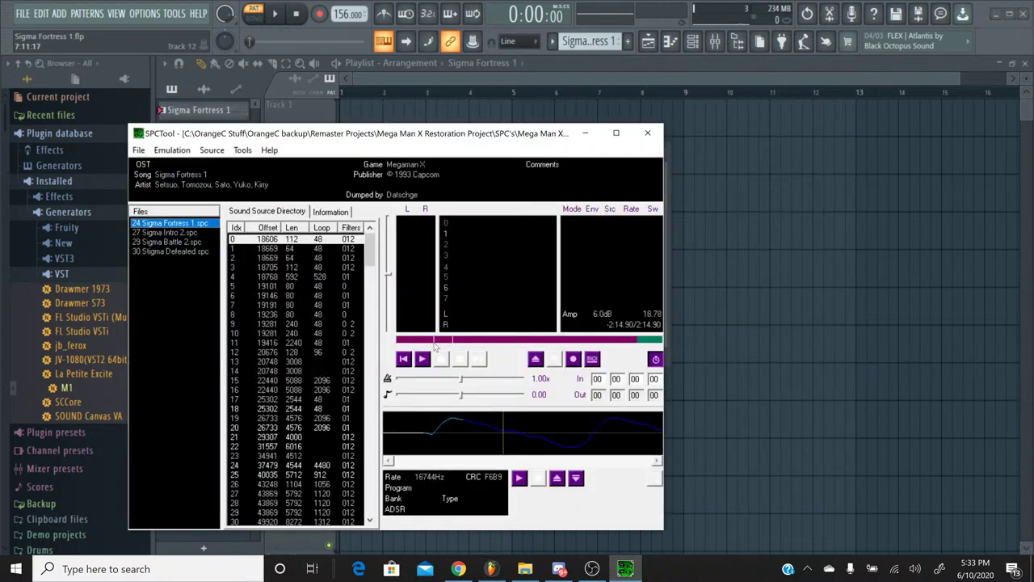
pyautogui.click(422, 361)
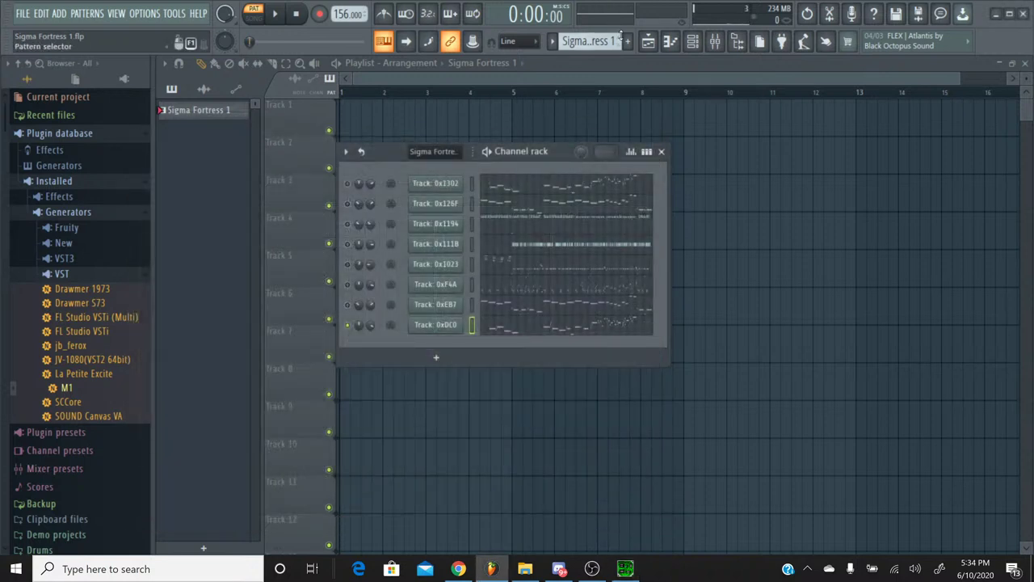
# Create a new pattern named Brass in FL Studio
pyautogui.click(626, 40)
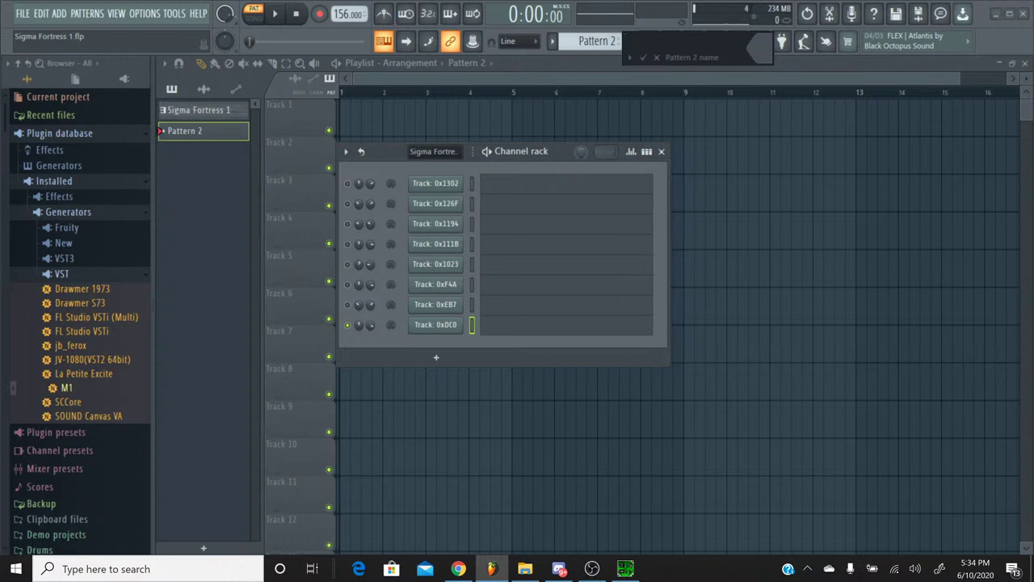
pyautogui.write('Brass')
pyautogui.press('Return')
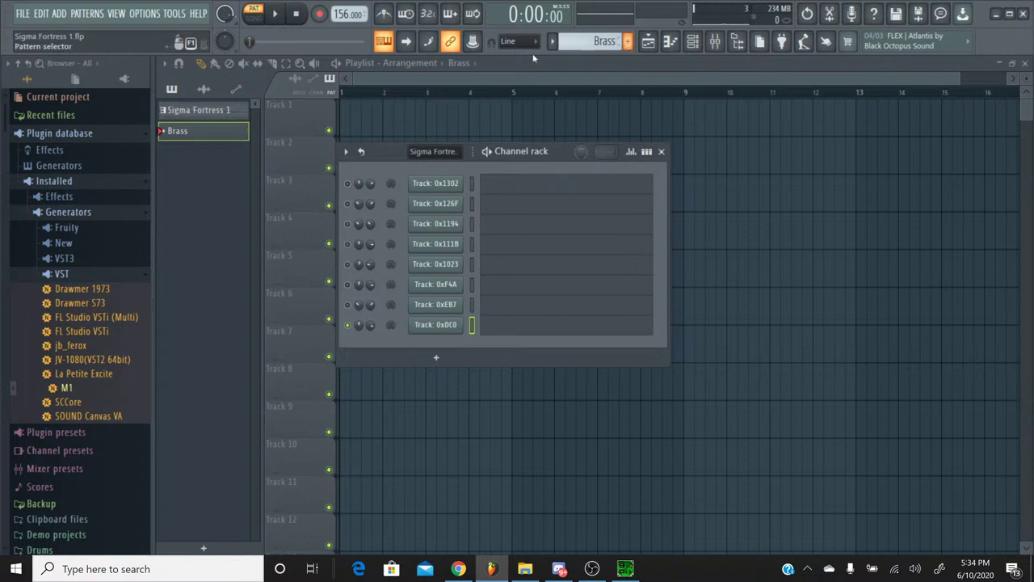
# Add the M1 synthesizer as a new channel and switch it to program mode
pyautogui.moveTo(66, 387); pyautogui.dragTo(445, 345)
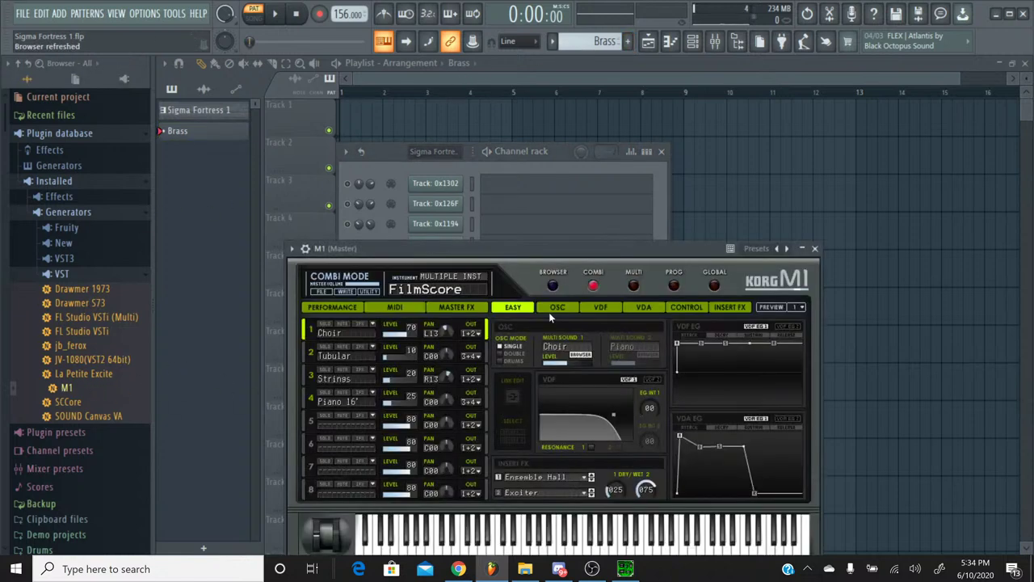
pyautogui.click(673, 285)
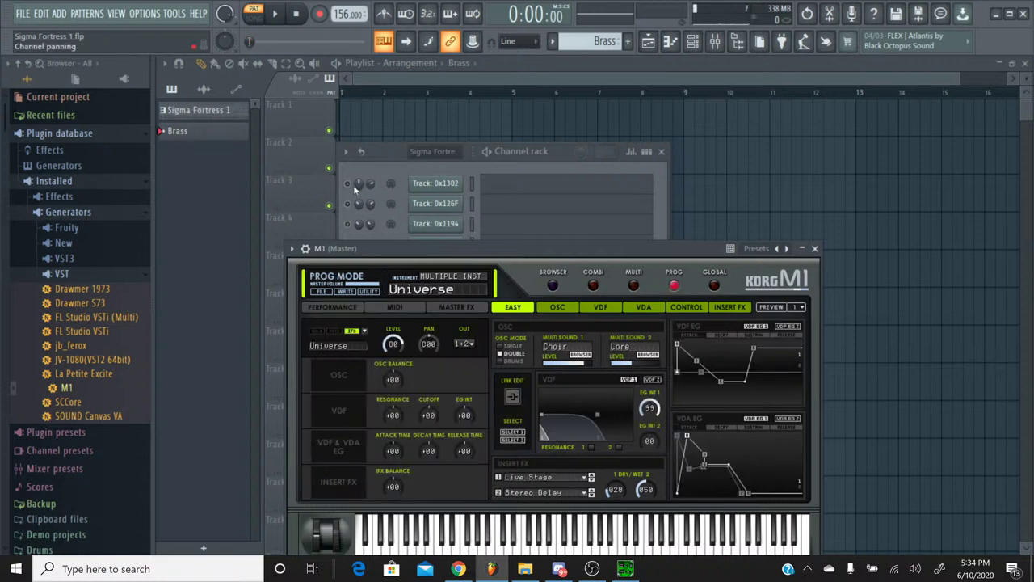
pyautogui.moveTo(415, 245); pyautogui.dragTo(788, 144)
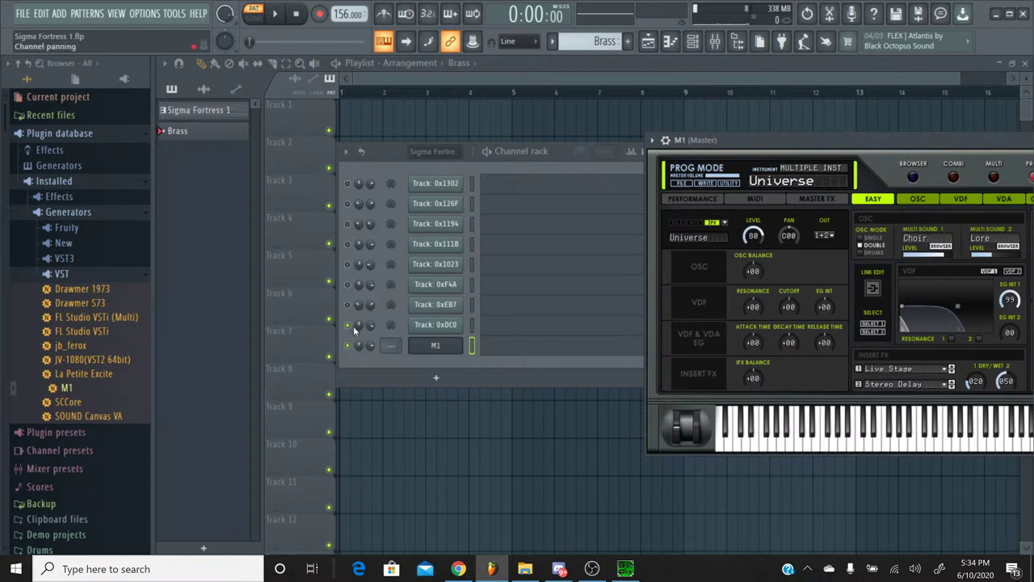
pyautogui.moveTo(909, 143); pyautogui.dragTo(588, 146)
# Switch to SPCTool and listen to the start of Sigma Fortress 1 to judge the brass sound
pyautogui.click(625, 569)
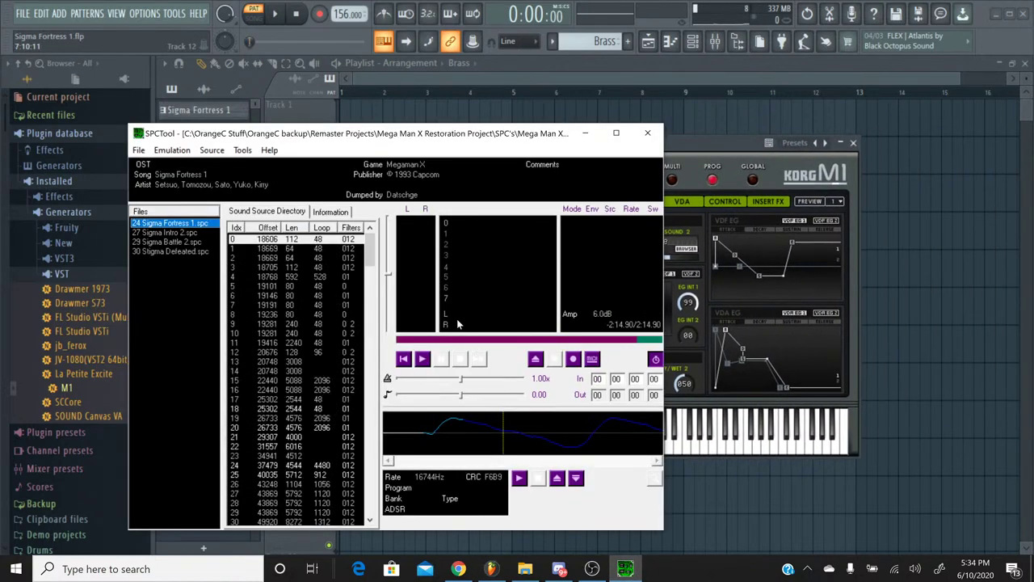
pyautogui.click(421, 358)
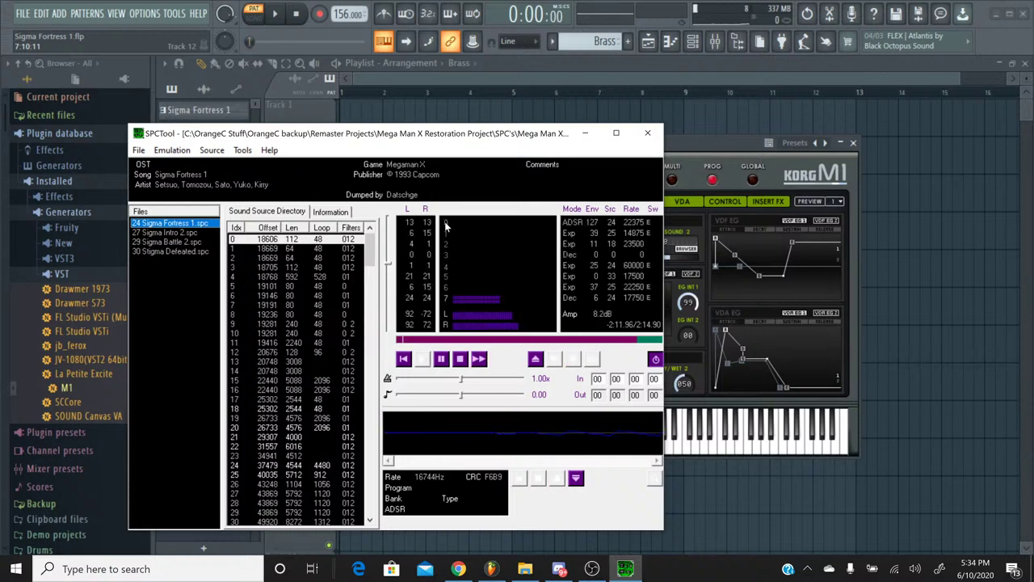
pyautogui.click(459, 360)
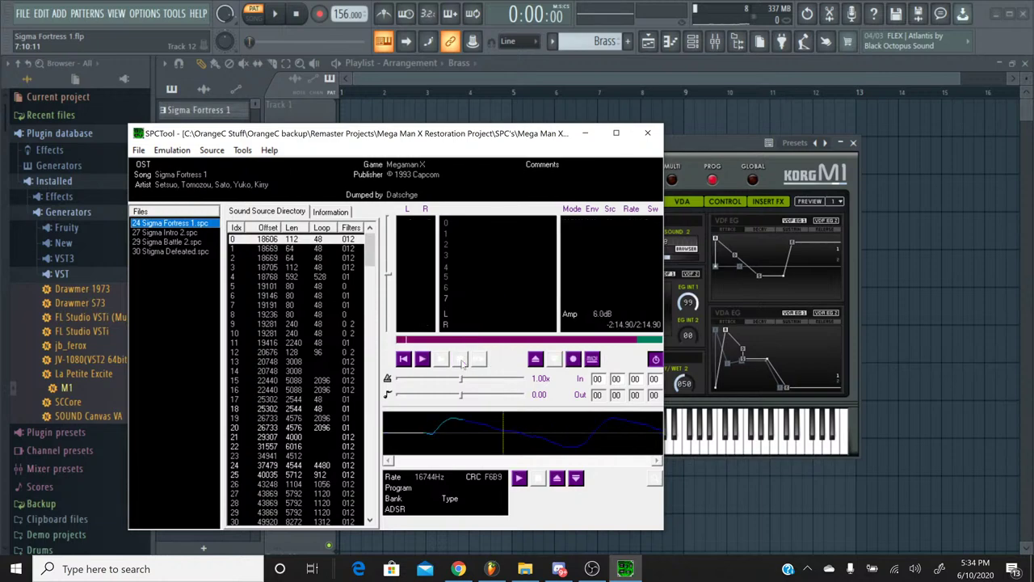
pyautogui.click(585, 133)
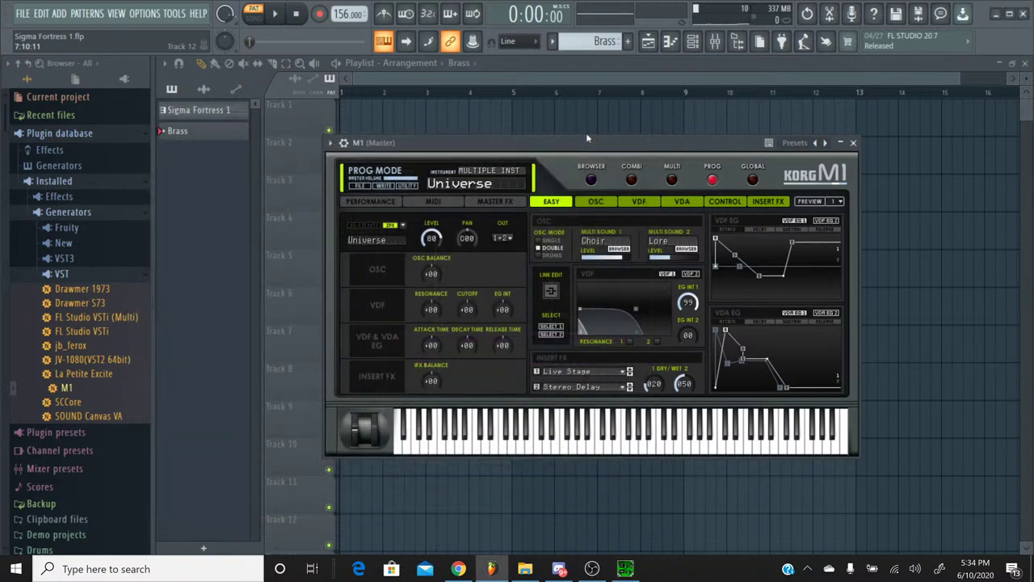
# Filter the M1 program browser to brass instruments and load the Syn Brass program
pyautogui.moveTo(634, 139); pyautogui.dragTo(554, 134)
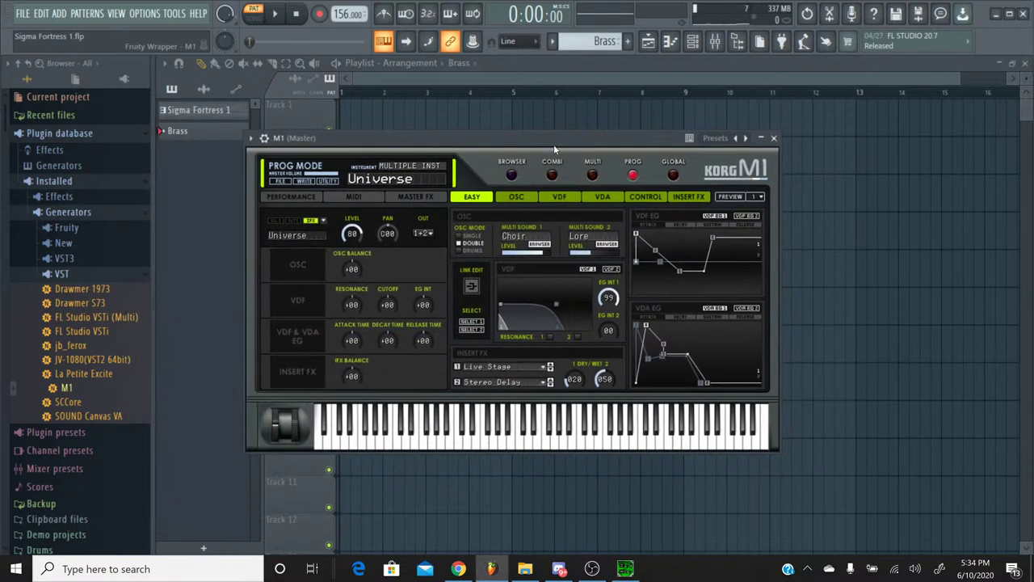
pyautogui.click(514, 386)
pyautogui.click(642, 145)
pyautogui.click(512, 175)
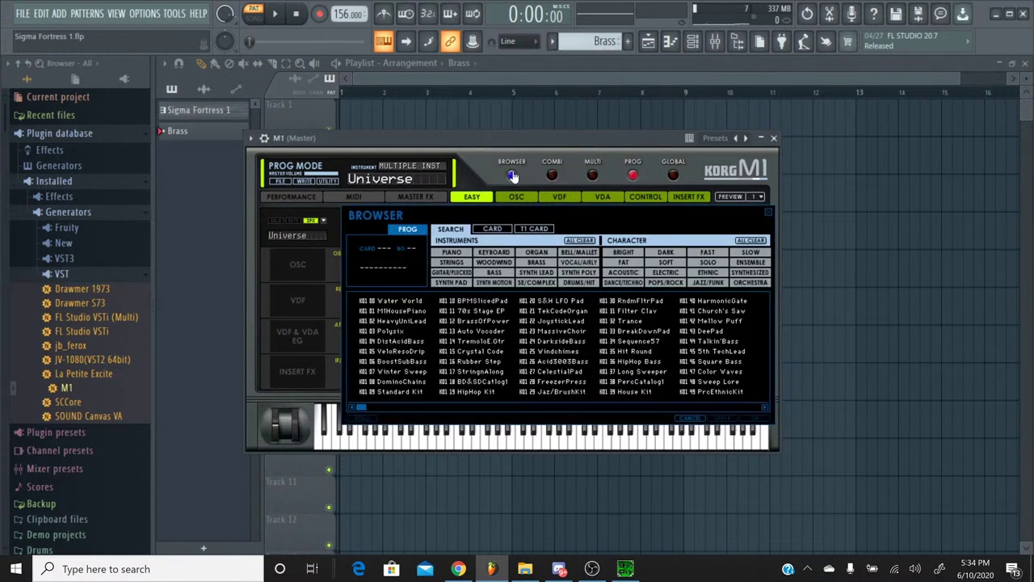
pyautogui.click(530, 263)
pyautogui.moveTo(475, 412); pyautogui.dragTo(725, 410)
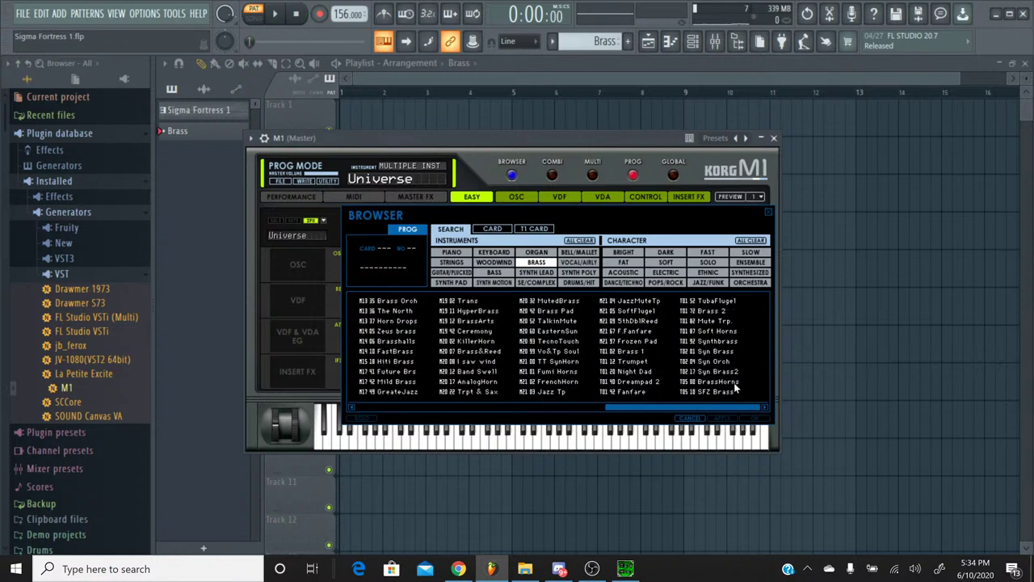
pyautogui.click(711, 352)
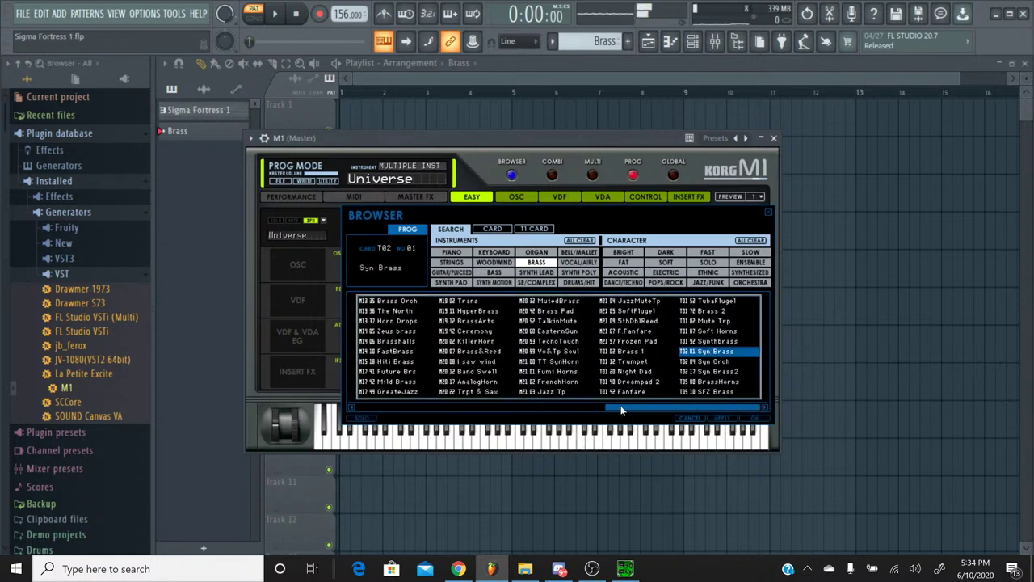
pyautogui.doubleClick(700, 353)
# Set the second insert effect of the Syn Brass program to No Effect and close the M1 window
pyautogui.click(500, 376)
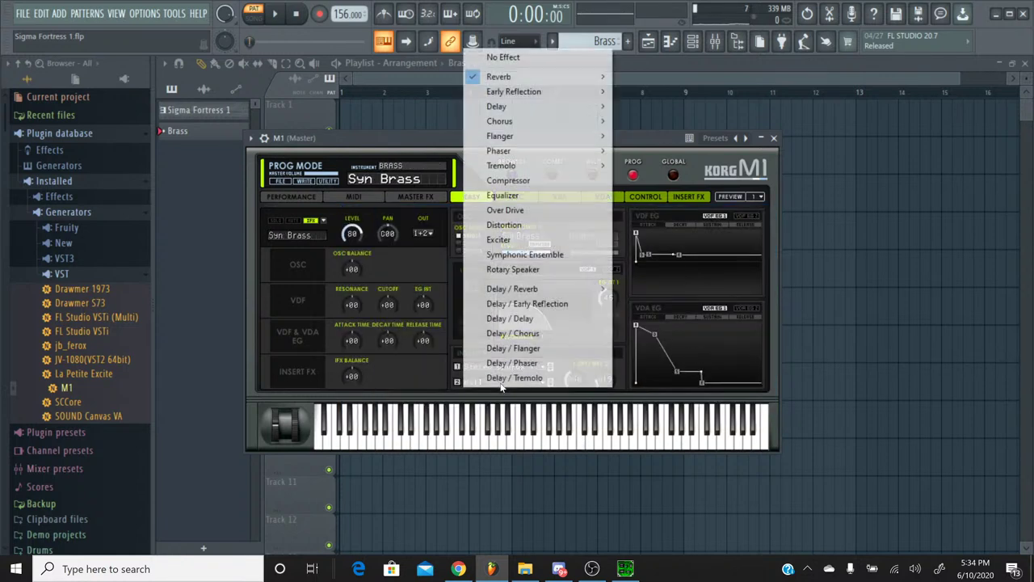
pyautogui.click(497, 55)
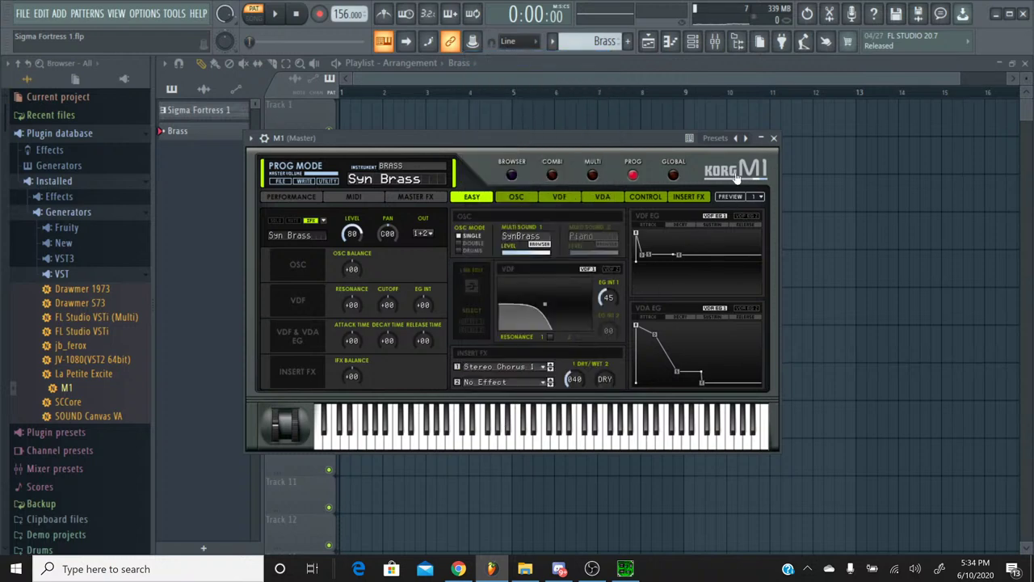
pyautogui.click(773, 138)
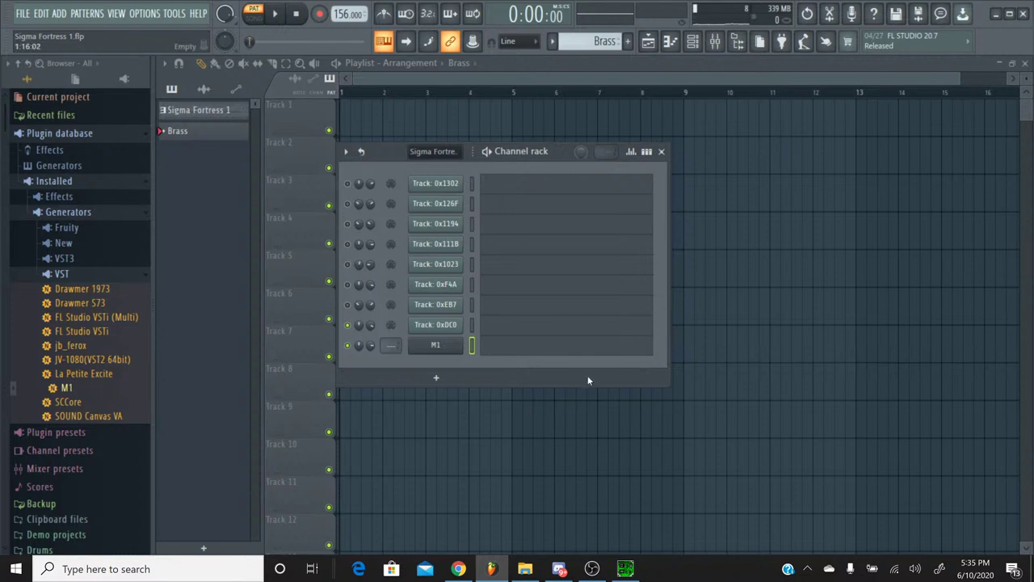
# Rename the M1 channel as Brass Synth
pyautogui.rightClick(453, 345)
pyautogui.click(509, 374)
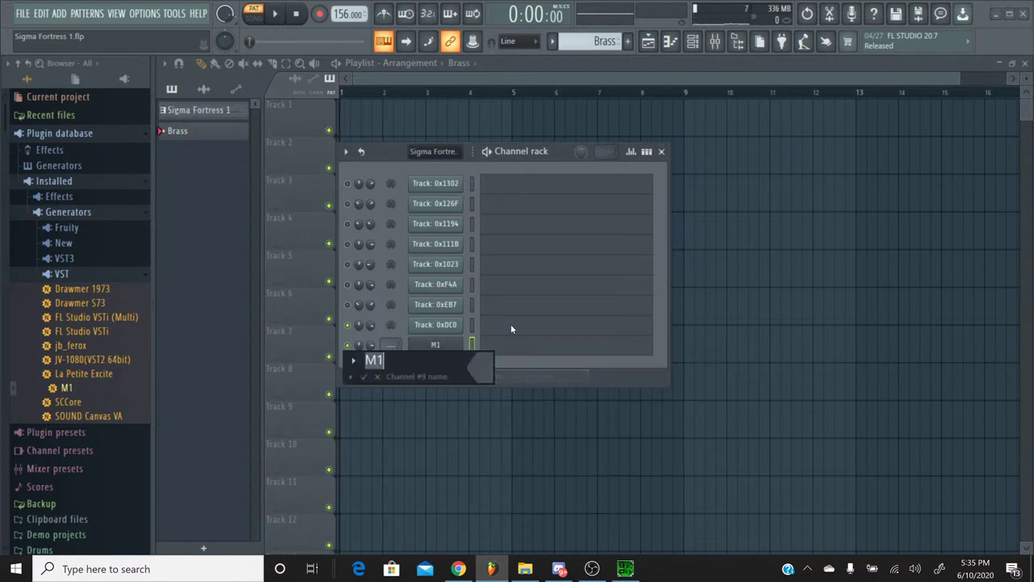
pyautogui.write('Brass Synth')
pyautogui.press('Return')
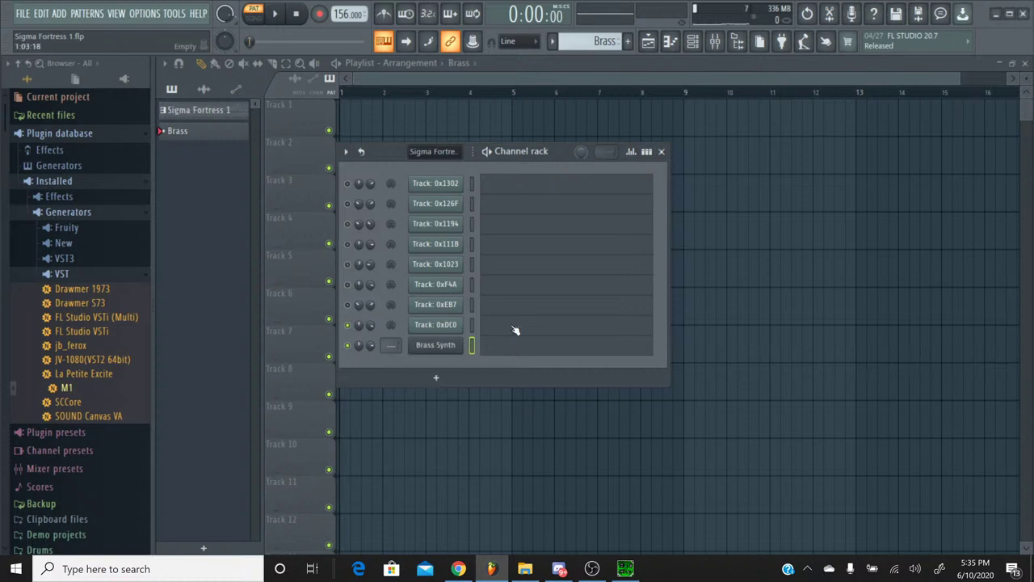
# Paste the copied notes into the Brass Synth piano roll of the Brass pattern and play them back
pyautogui.click(495, 349)
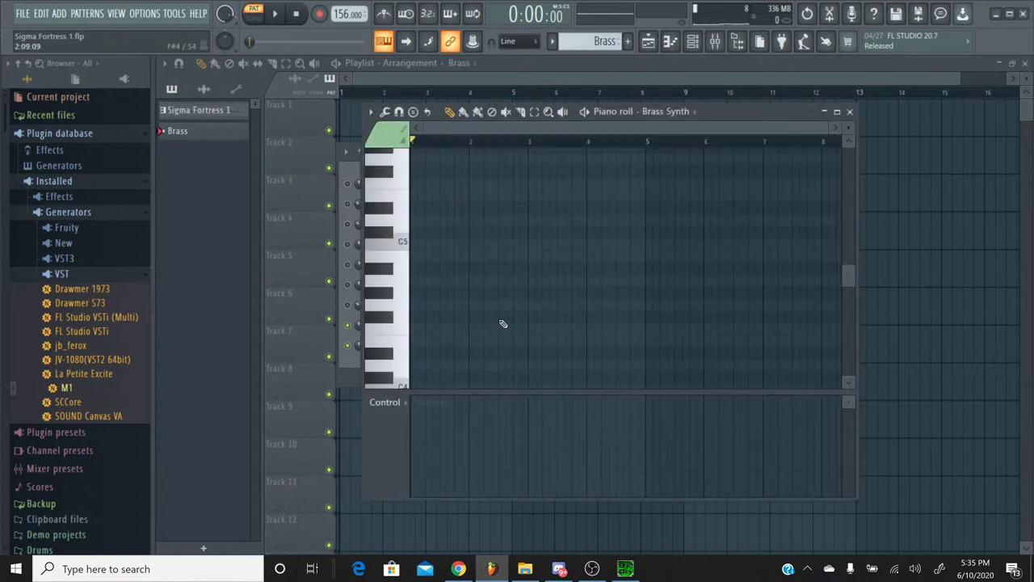
pyautogui.click(502, 324)
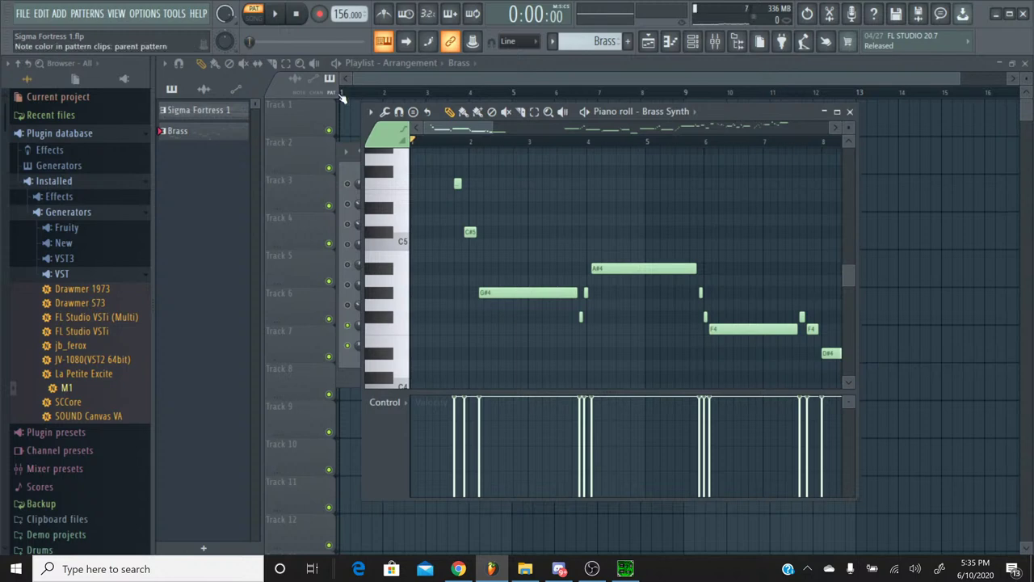
pyautogui.click(276, 15)
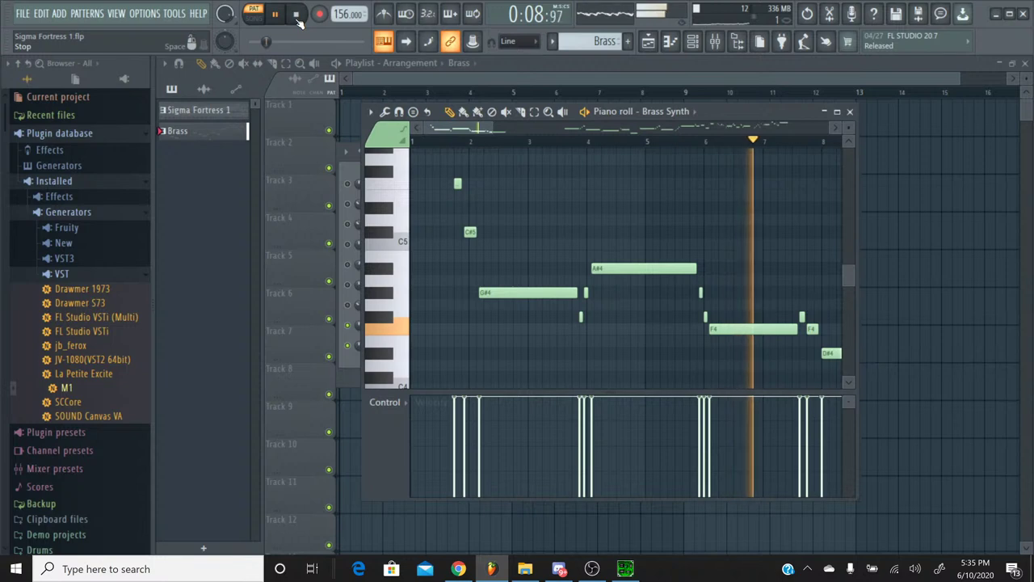
pyautogui.click(297, 15)
# Switch to SPCTool and play the original Sigma Fortress 1 to compare it with the new brass part
pyautogui.click(624, 569)
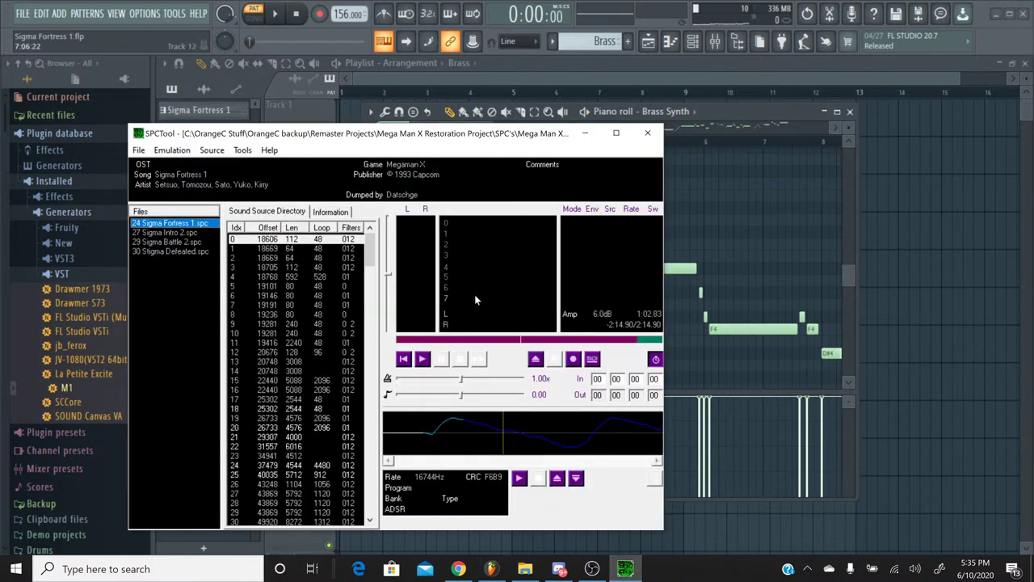
pyautogui.click(422, 358)
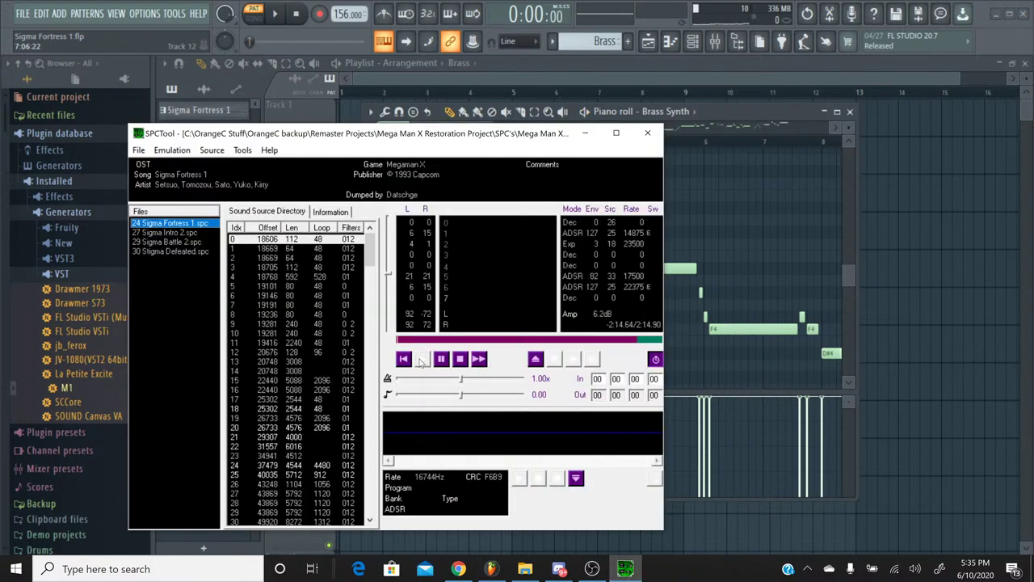
pyautogui.click(461, 361)
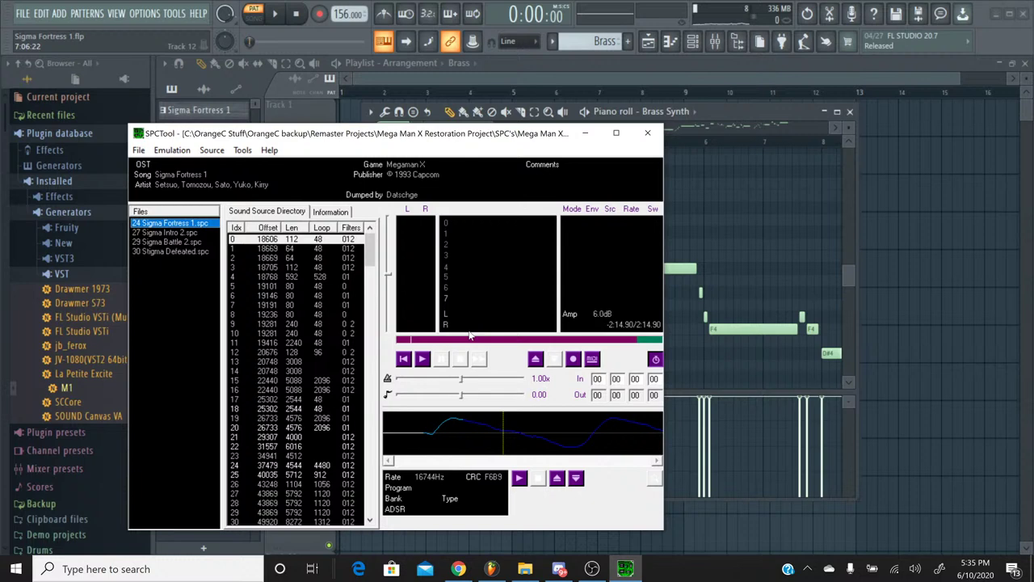
pyautogui.click(585, 133)
# Play the Brass pattern again and close the Brass Synth piano roll
pyautogui.press('space')
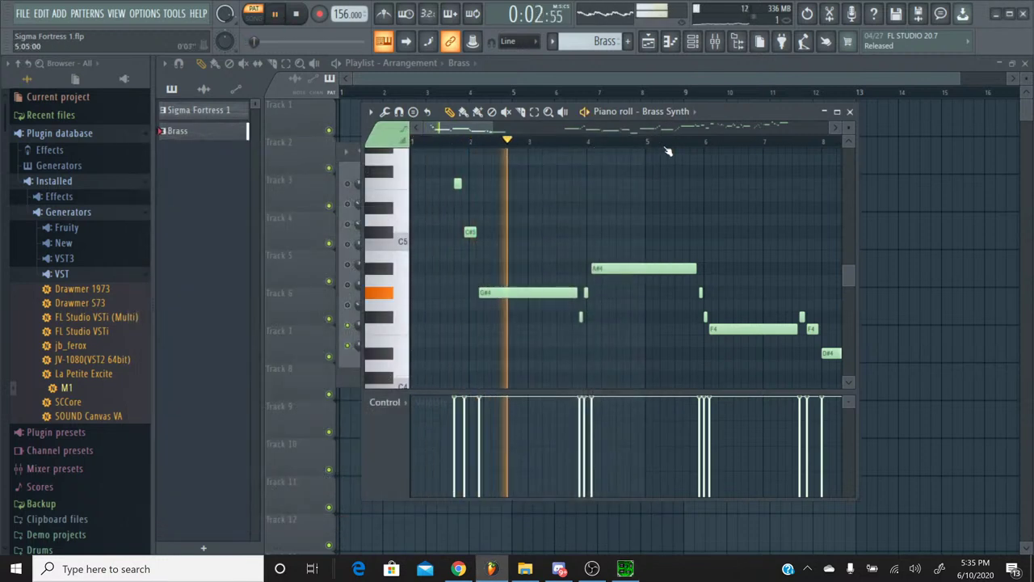
pyautogui.click(850, 111)
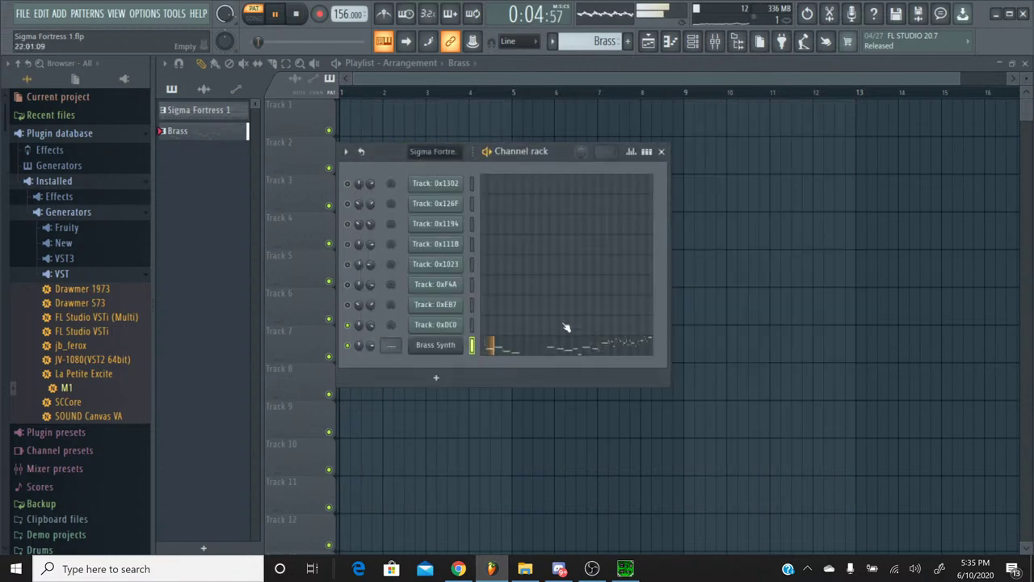
# Switch the Brass Synth's first insert effect to No Effect and back to Stereo Chorus 1 to compare the sound during playback
pyautogui.click(444, 346)
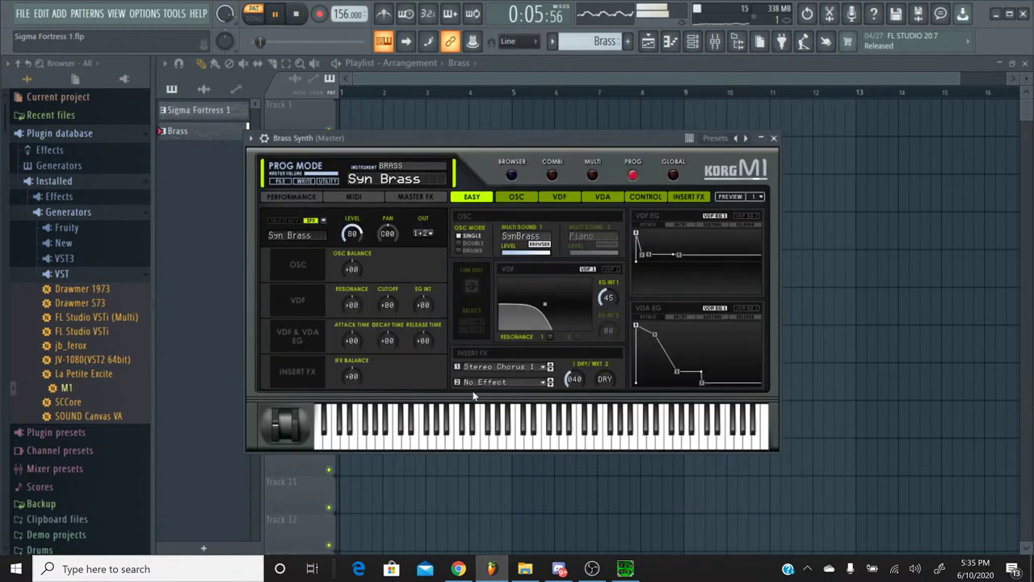
pyautogui.click(510, 366)
pyautogui.click(507, 42)
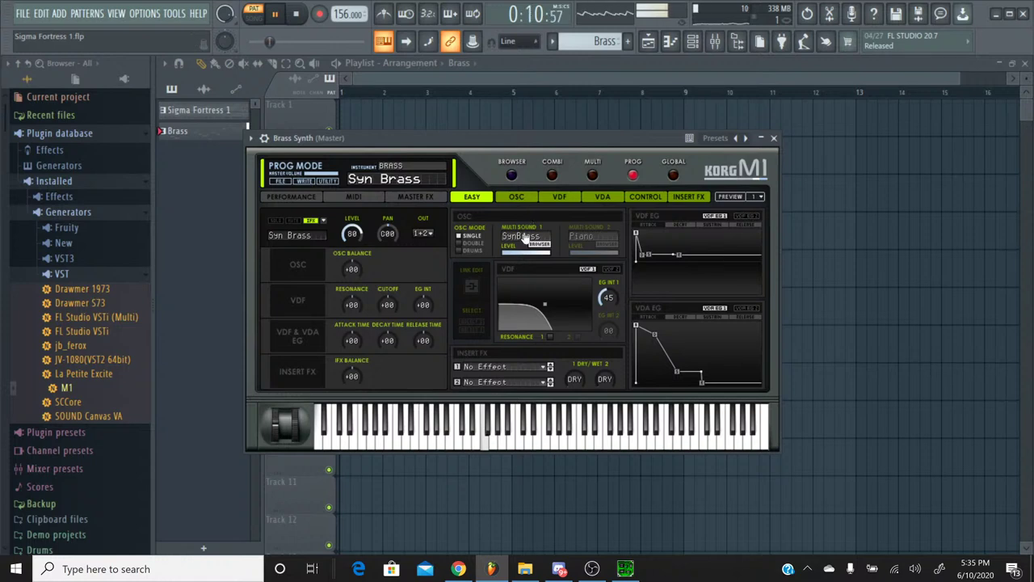
pyautogui.click(502, 367)
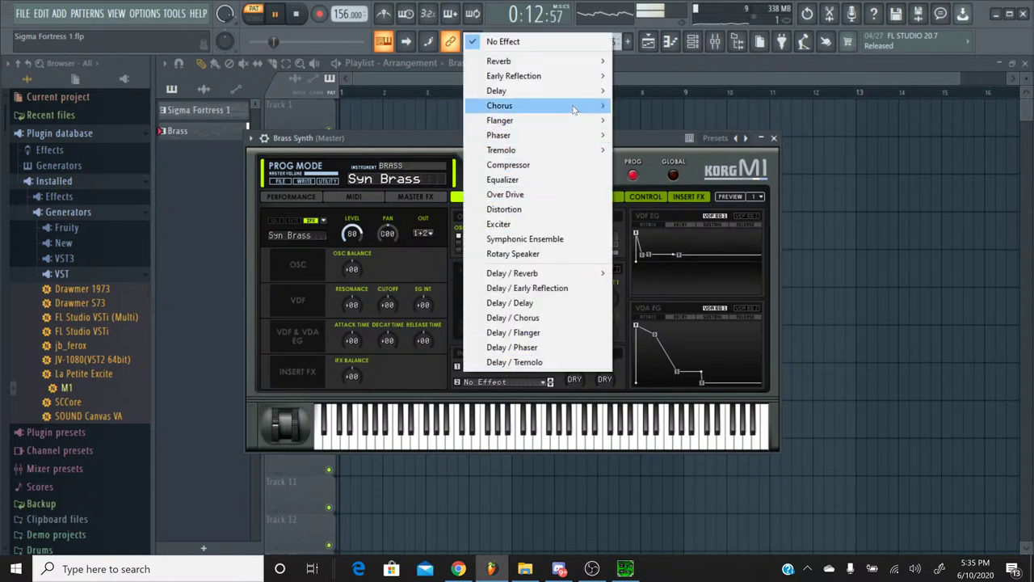
pyautogui.click(626, 105)
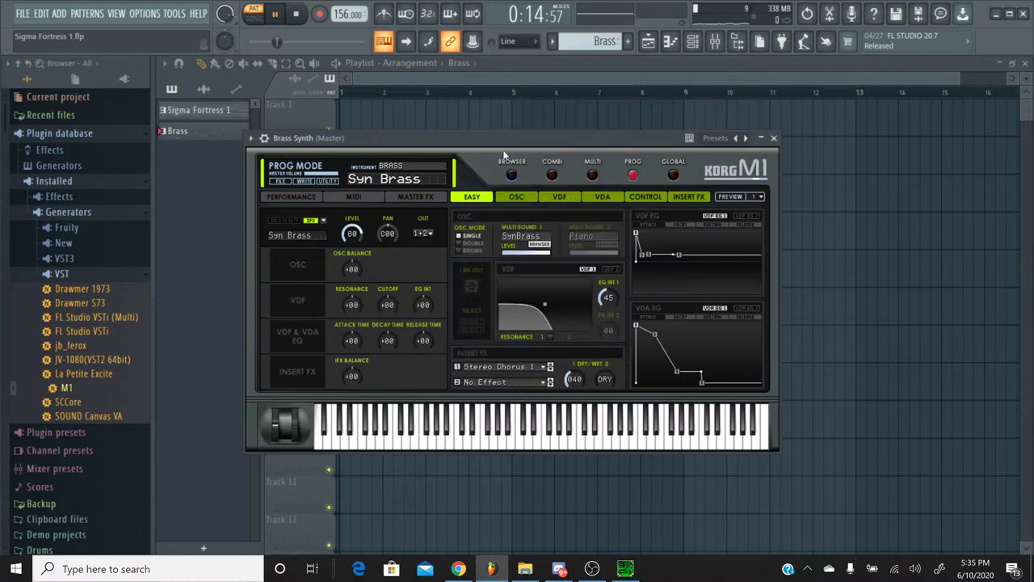
pyautogui.click(773, 137)
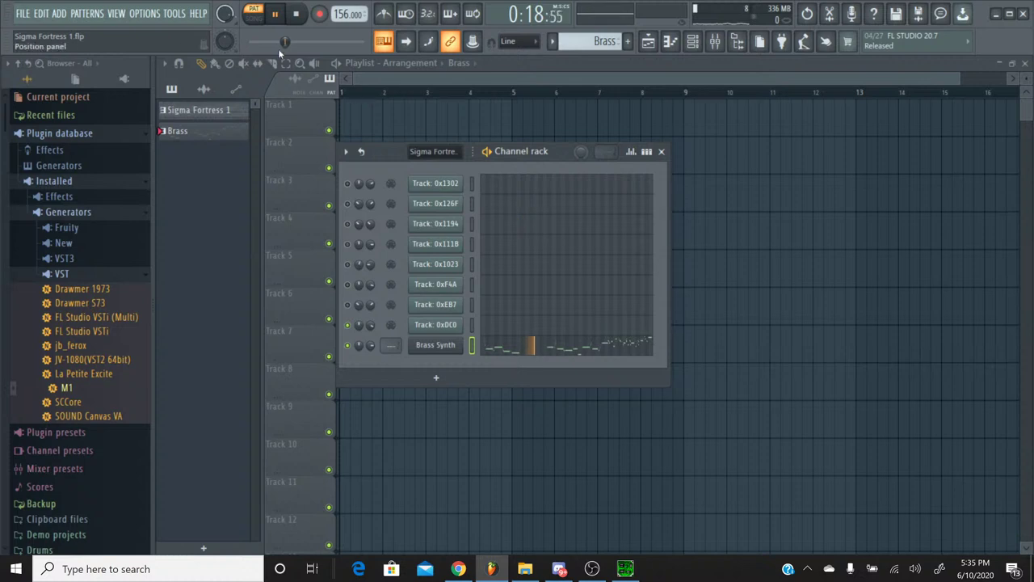
# Play a further section of the Brass pattern, stop it, and check the YouTube Studio live stream page in Chrome before returning
pyautogui.moveTo(282, 41); pyautogui.dragTo(301, 42)
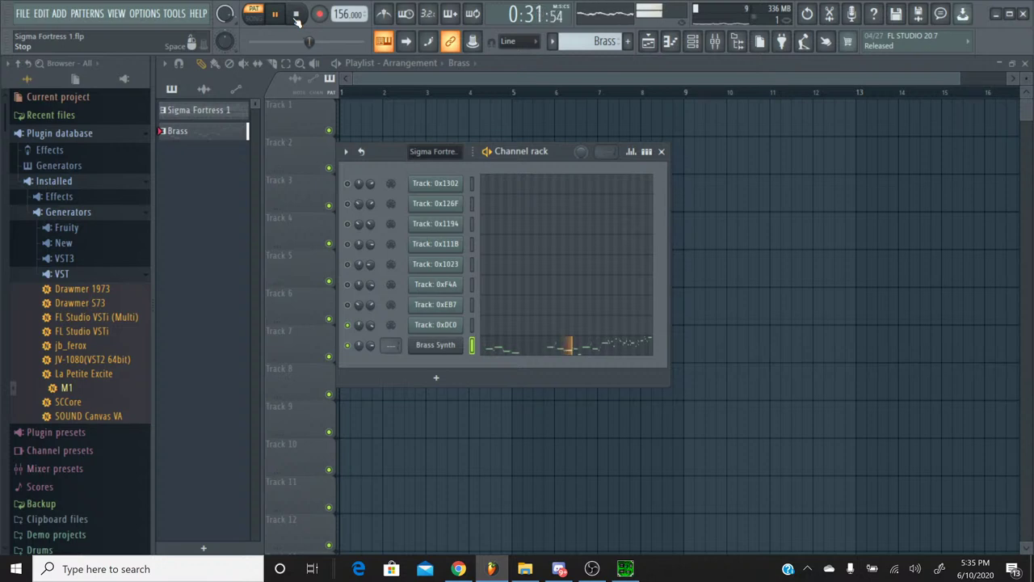
pyautogui.click(297, 20)
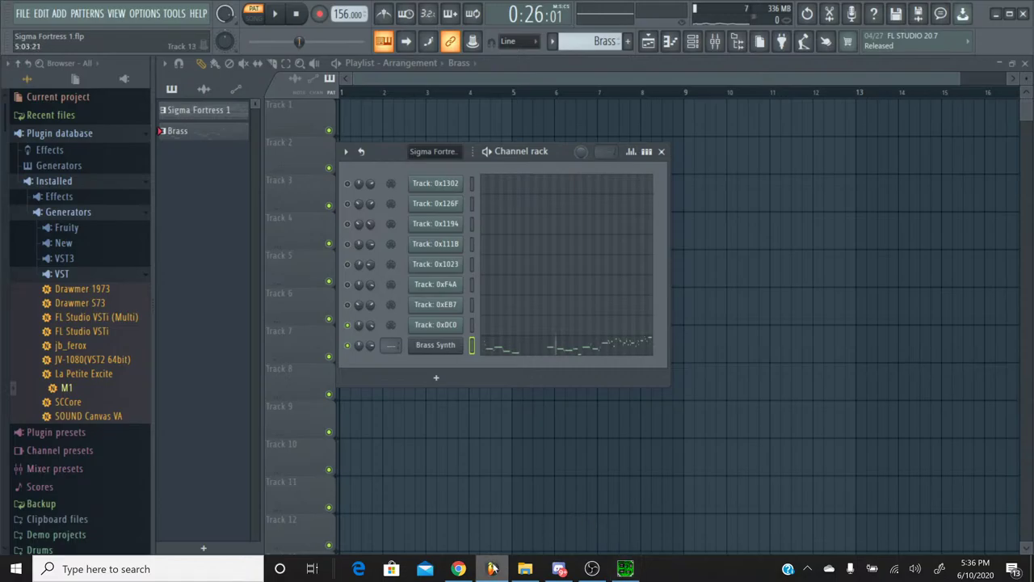
pyautogui.click(458, 568)
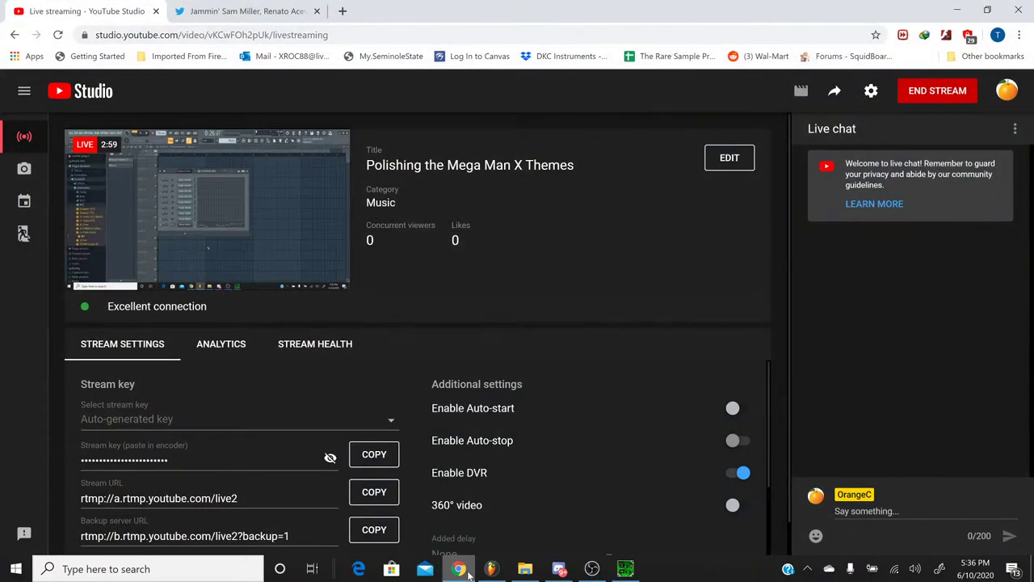
pyautogui.click(467, 572)
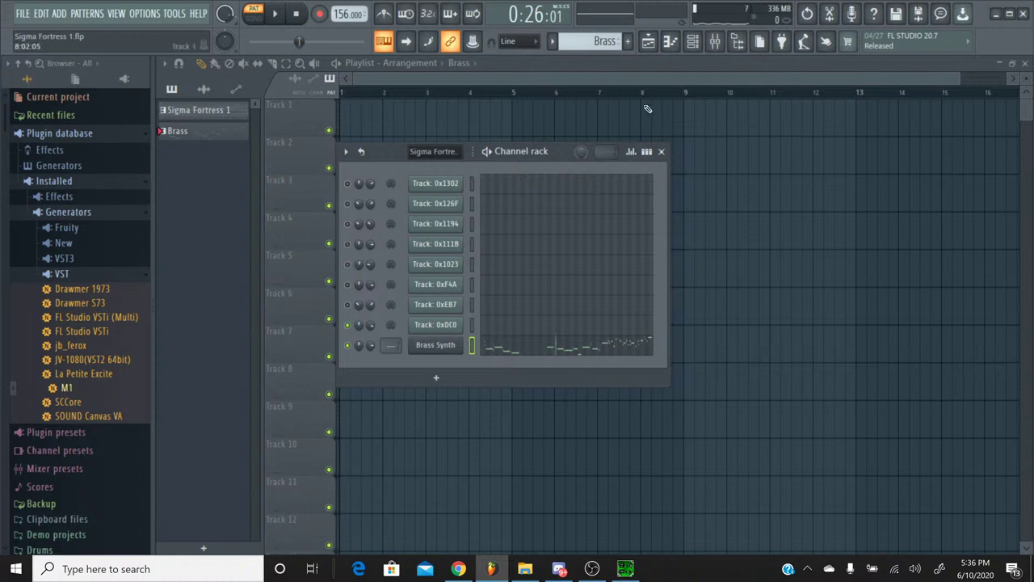
# Route the Brass Synth channel to mixer insert 1 and load Fruity Delay 3 into its third effect slot
pyautogui.click(691, 44)
pyautogui.click(690, 44)
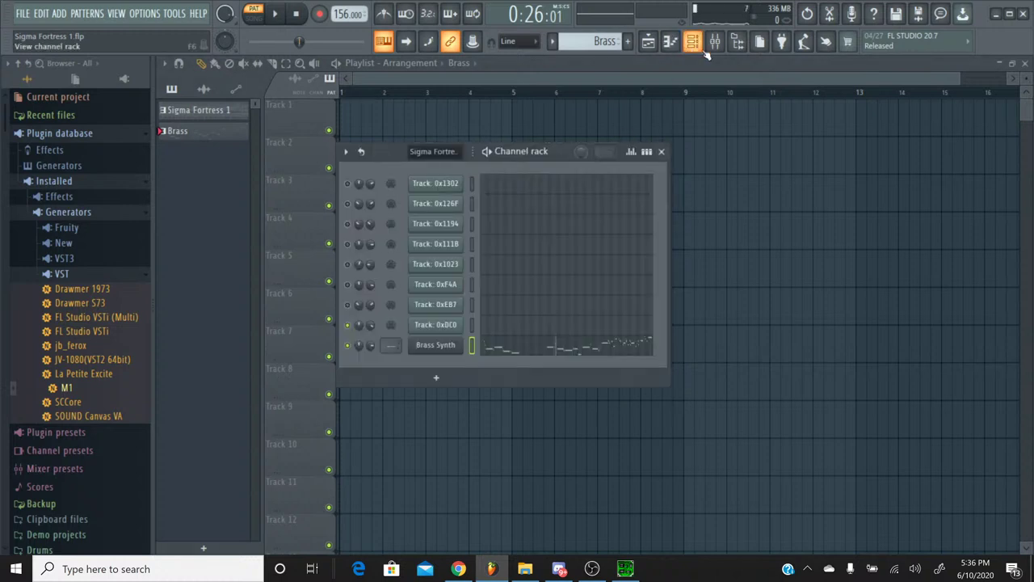
pyautogui.click(714, 43)
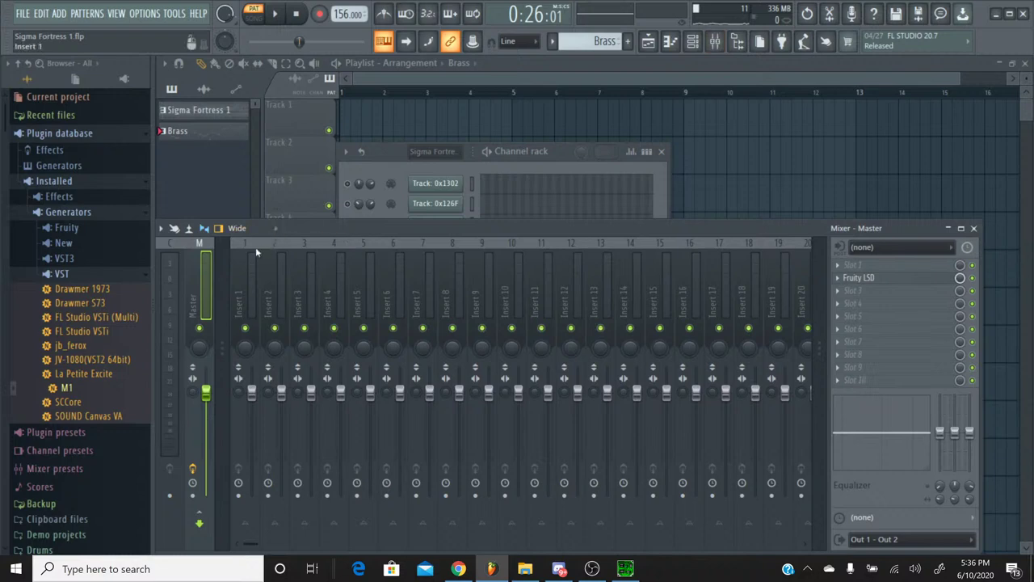
pyautogui.click(253, 247)
pyautogui.hotkey('ctrl', 'l')
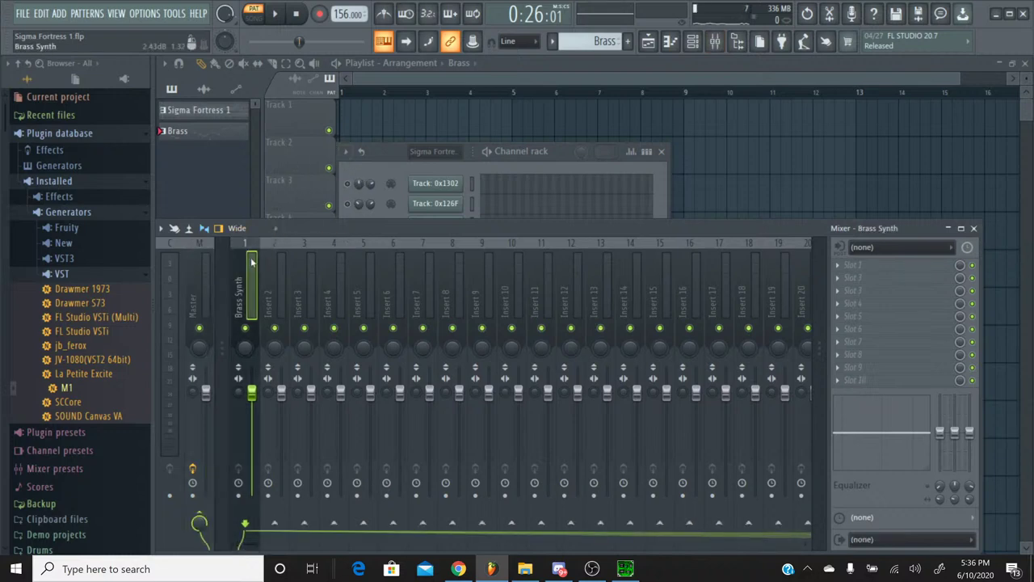
pyautogui.click(857, 290)
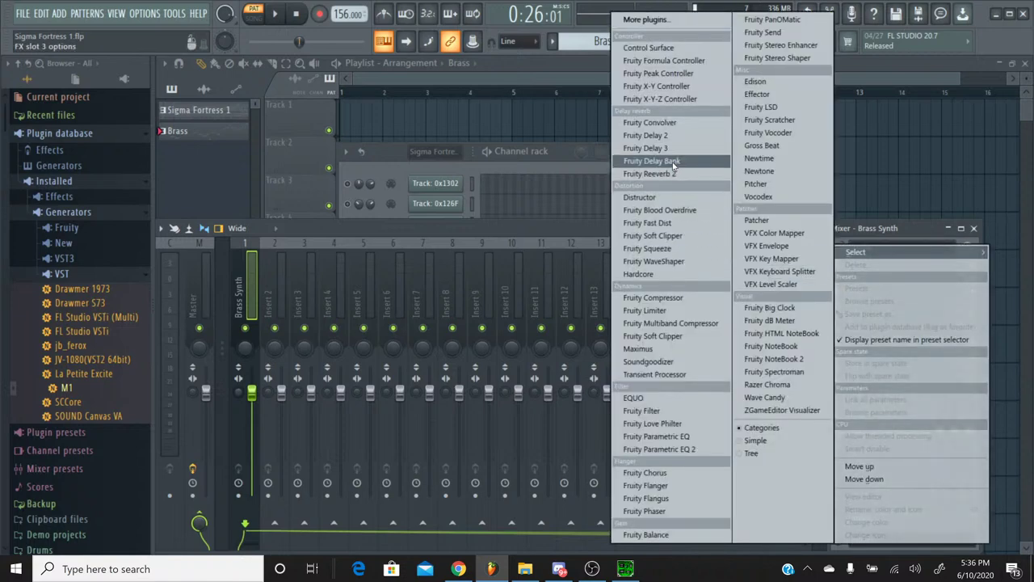
pyautogui.click(645, 148)
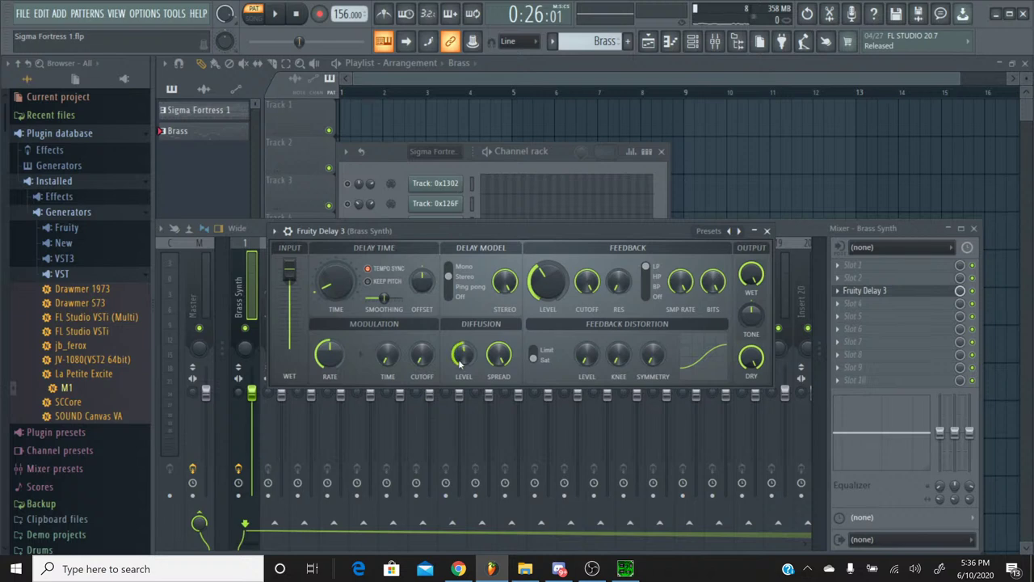
# Play the Brass pattern from the start while setting the Fruity Delay 3 time to 3:0 and lowering its feedback level
pyautogui.press('space')
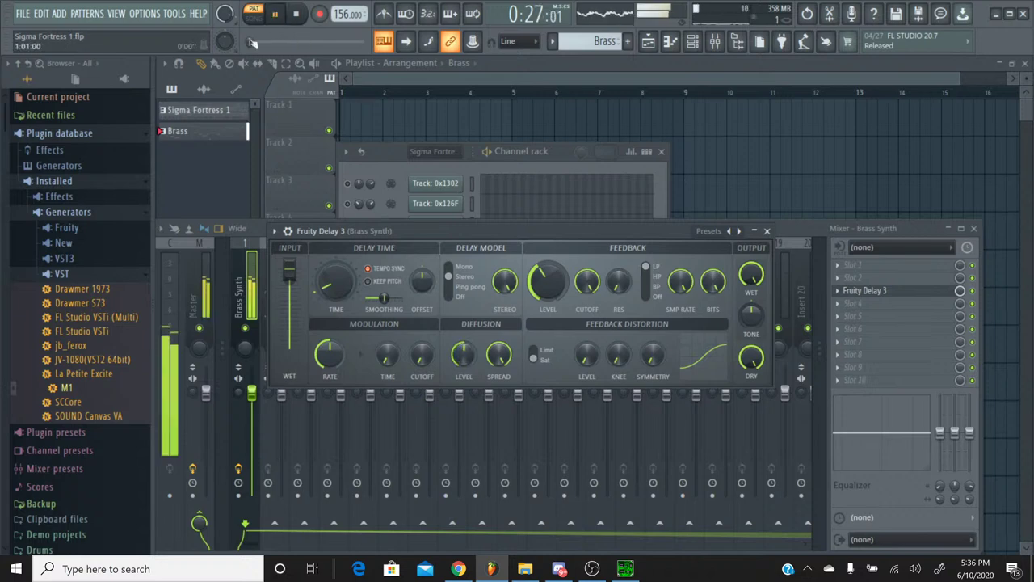
pyautogui.moveTo(303, 42); pyautogui.dragTo(252, 42)
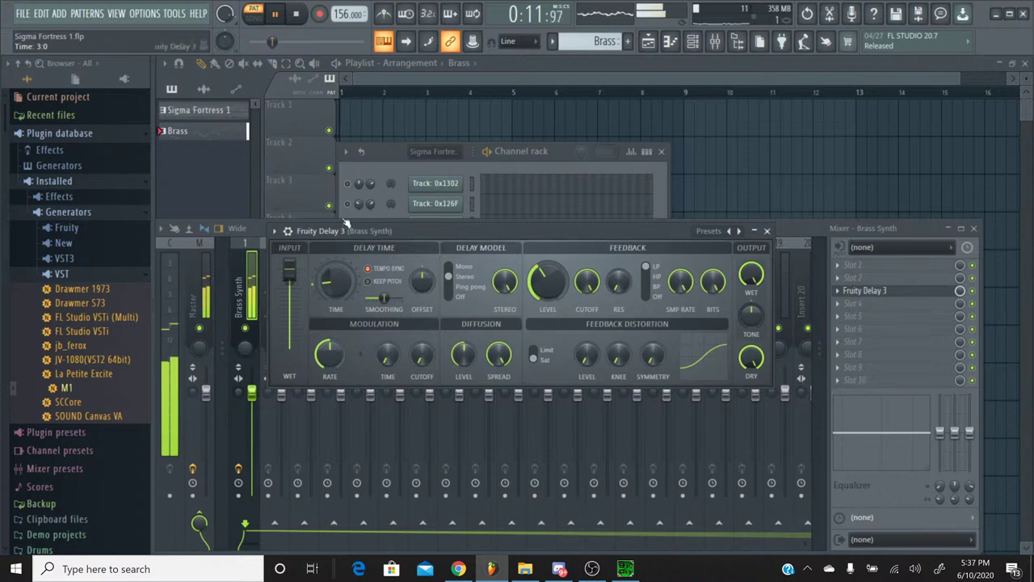
pyautogui.moveTo(335, 281); pyautogui.dragTo(335, 286)
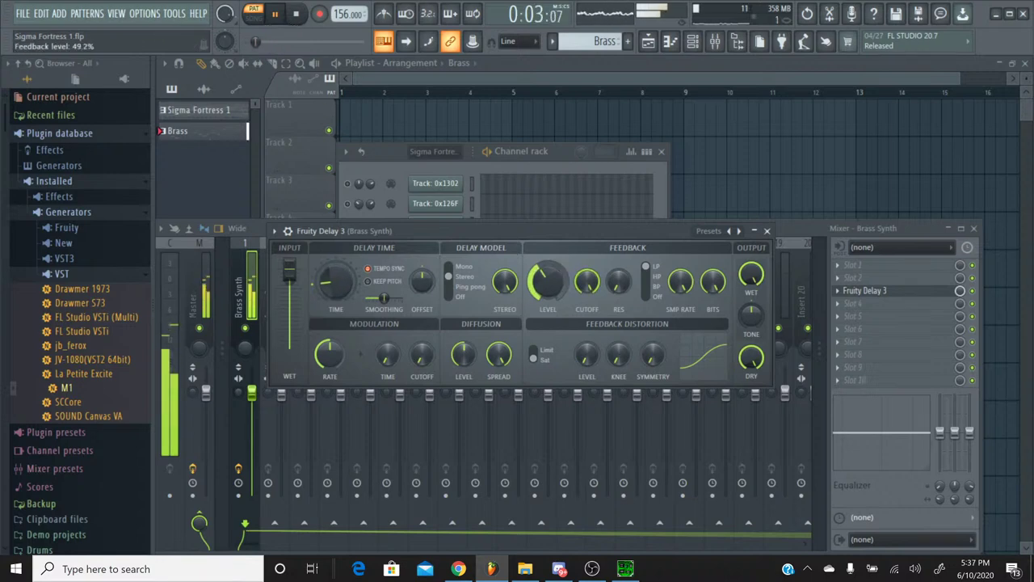
pyautogui.moveTo(547, 280); pyautogui.dragTo(556, 274)
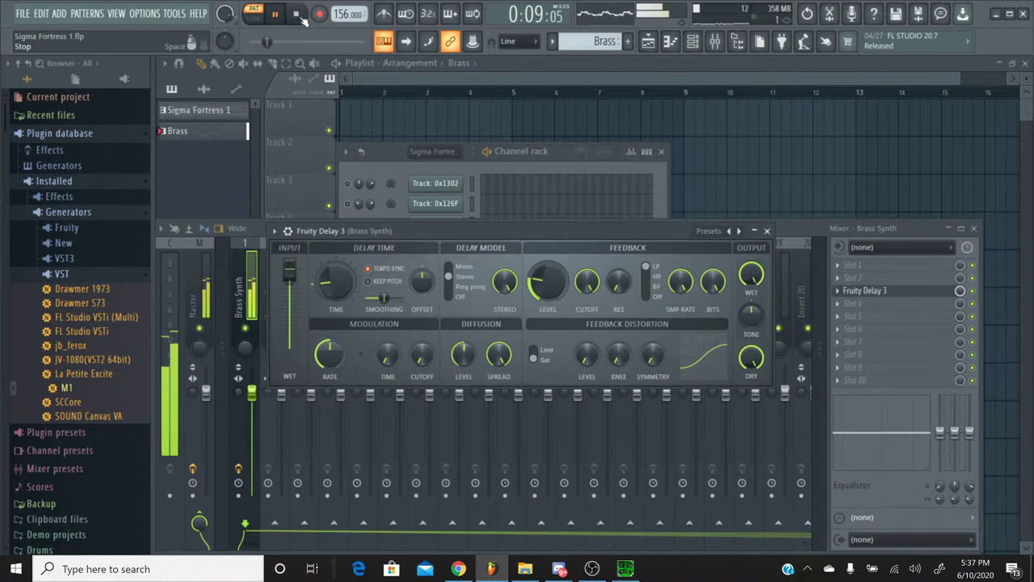
pyautogui.click(298, 15)
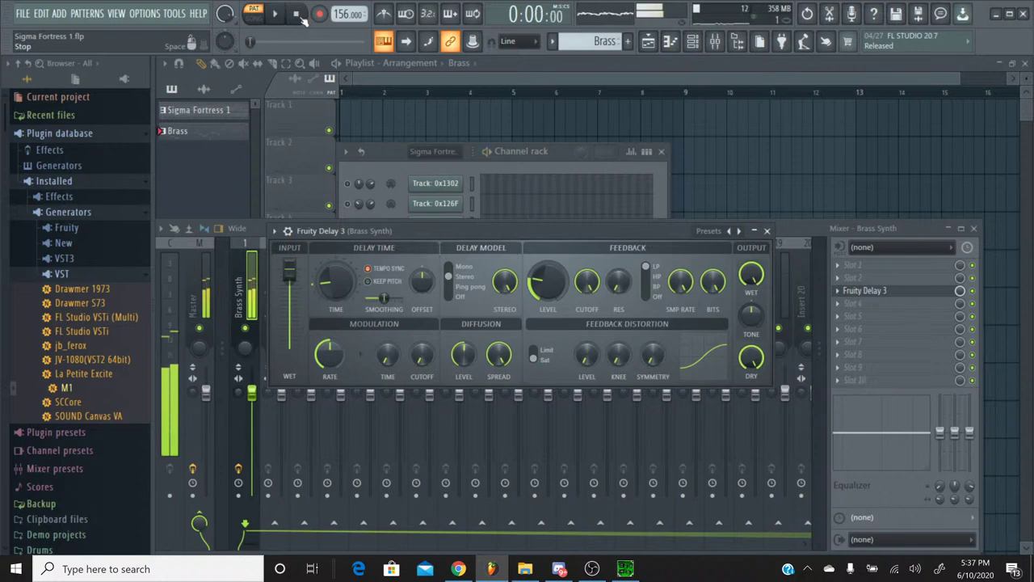
# Switch to SPCTool and play the original Sigma Fortress 1 as a reference for the brass delay
pyautogui.click(623, 570)
pyautogui.click(422, 360)
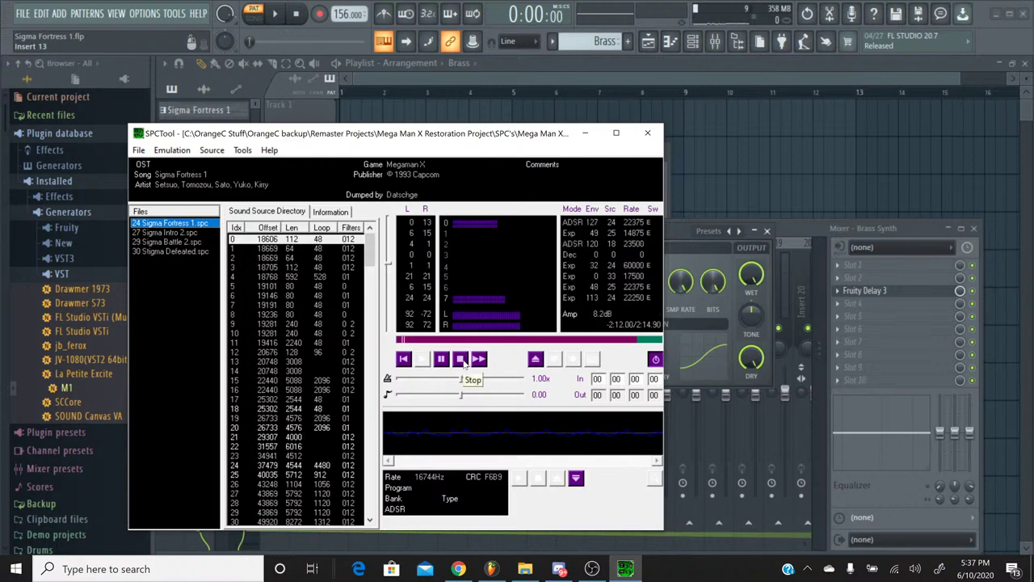
pyautogui.click(460, 359)
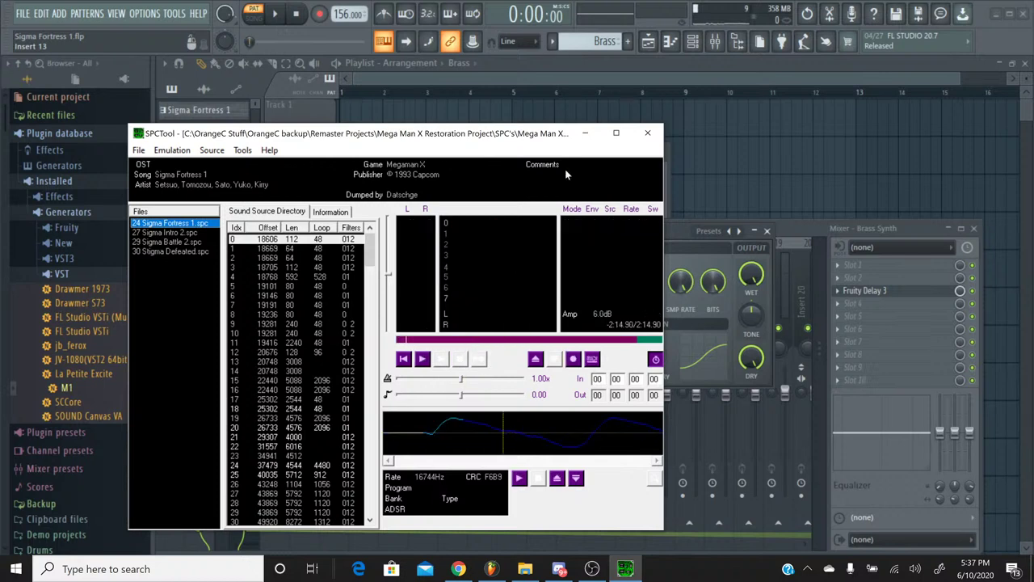
pyautogui.click(585, 133)
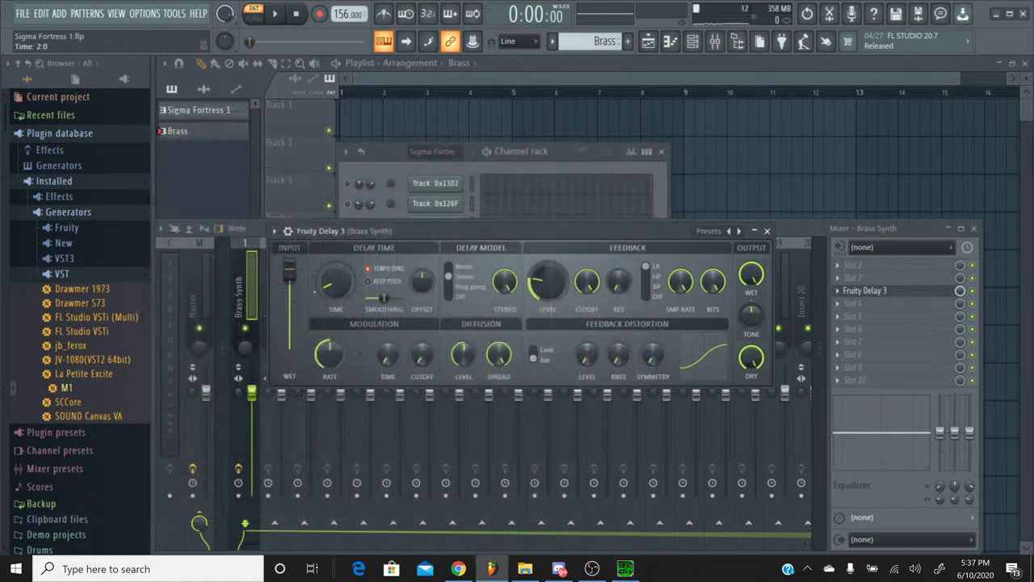
# Set the Fruity Delay 3 time to 2:0, play the Brass pattern and close the delay's editor
pyautogui.click(275, 14)
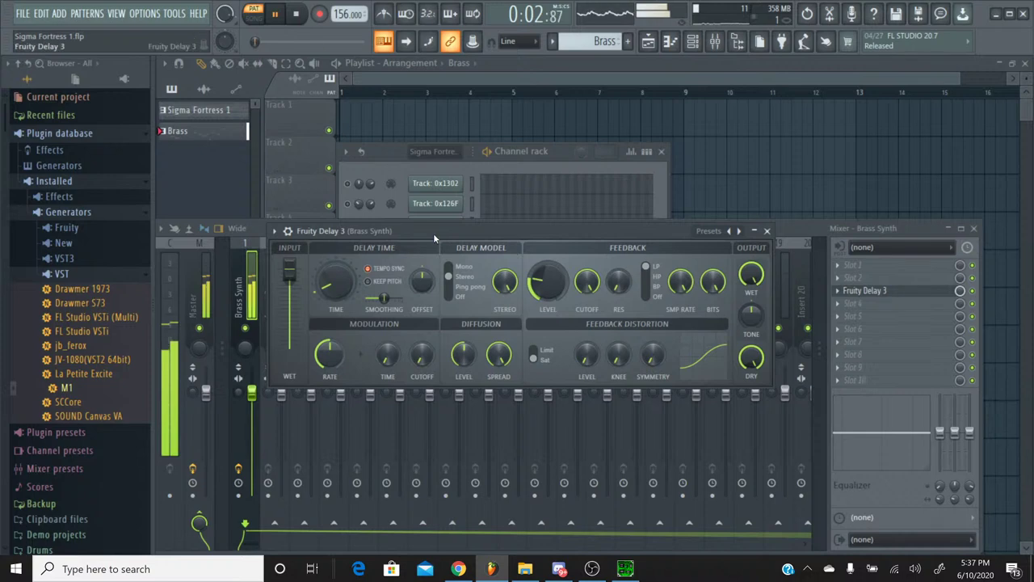
pyautogui.click(768, 231)
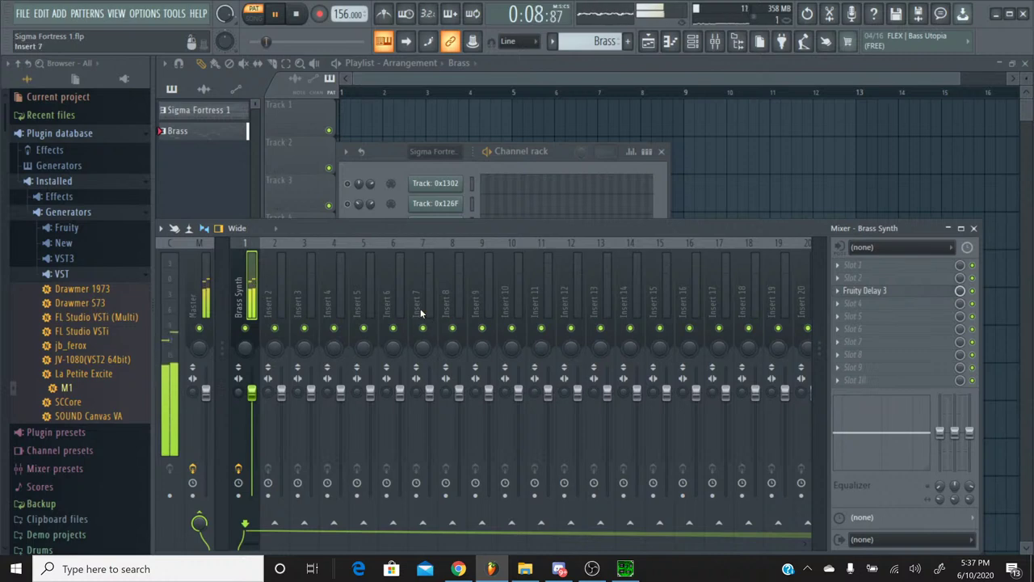
# Set the second insert effect of the Brass Synth M1 to Exciter
pyautogui.click(692, 41)
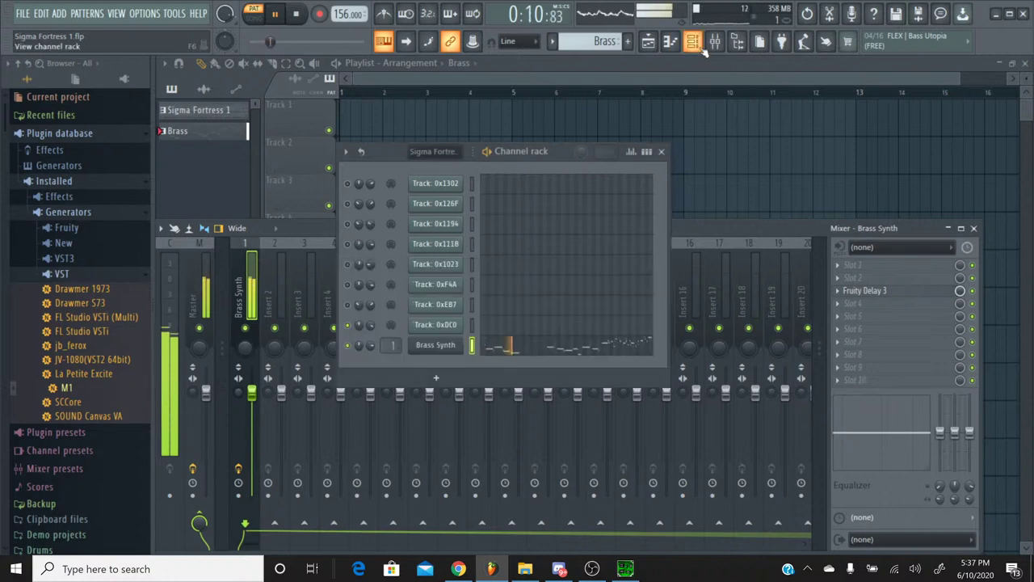
pyautogui.click(435, 345)
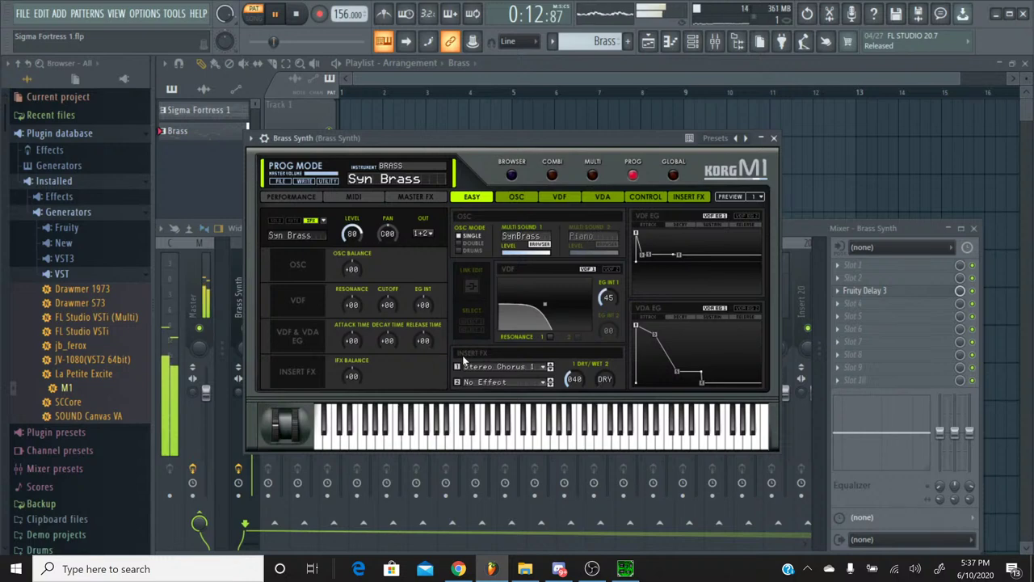
pyautogui.click(503, 386)
pyautogui.click(521, 239)
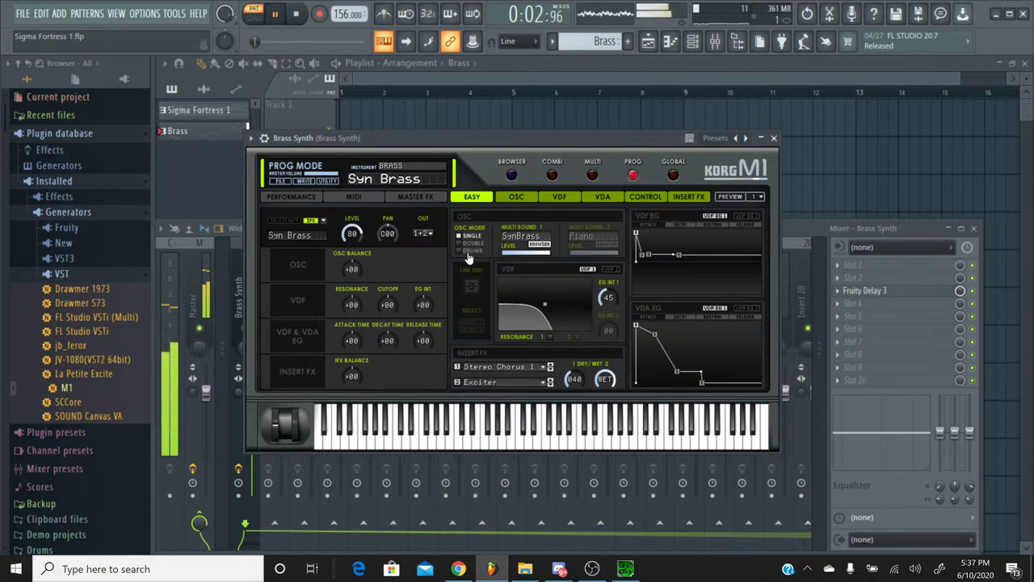
# Compare the brass with the first insert effect on No Effect, and restore Stereo Chorus 1 alongside the Exciter
pyautogui.click(508, 368)
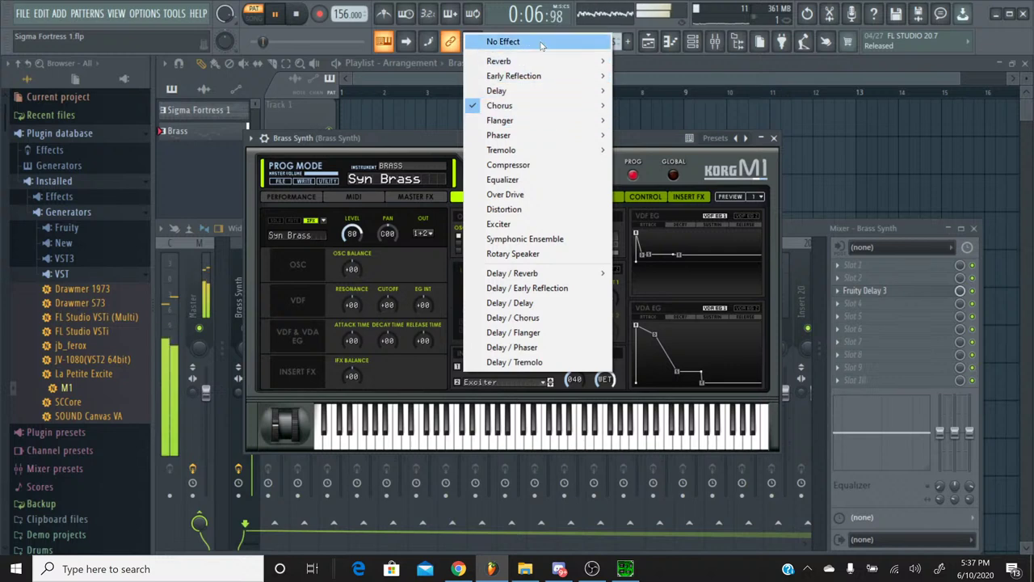
pyautogui.click(513, 43)
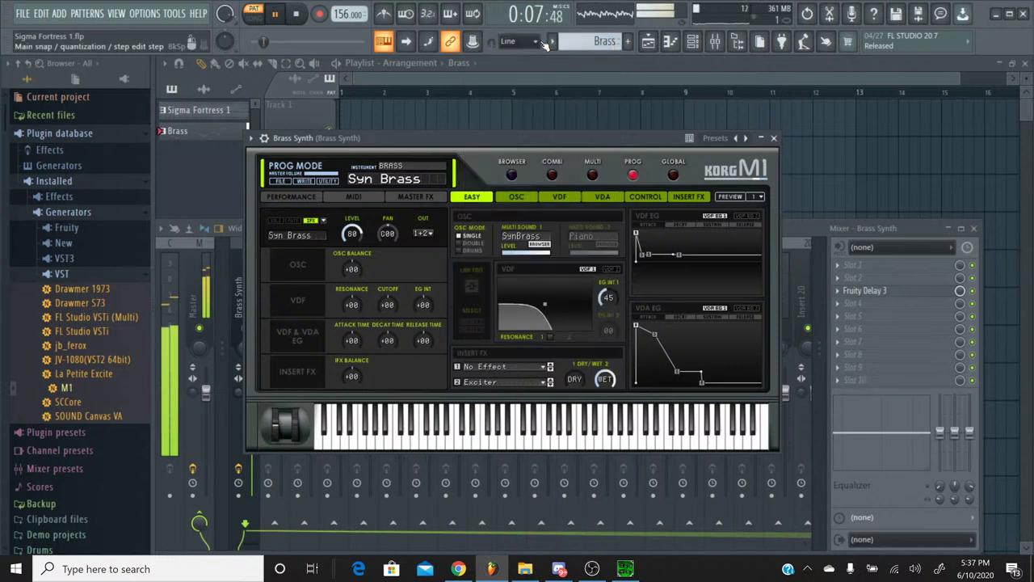
pyautogui.click(522, 367)
pyautogui.moveTo(565, 106)
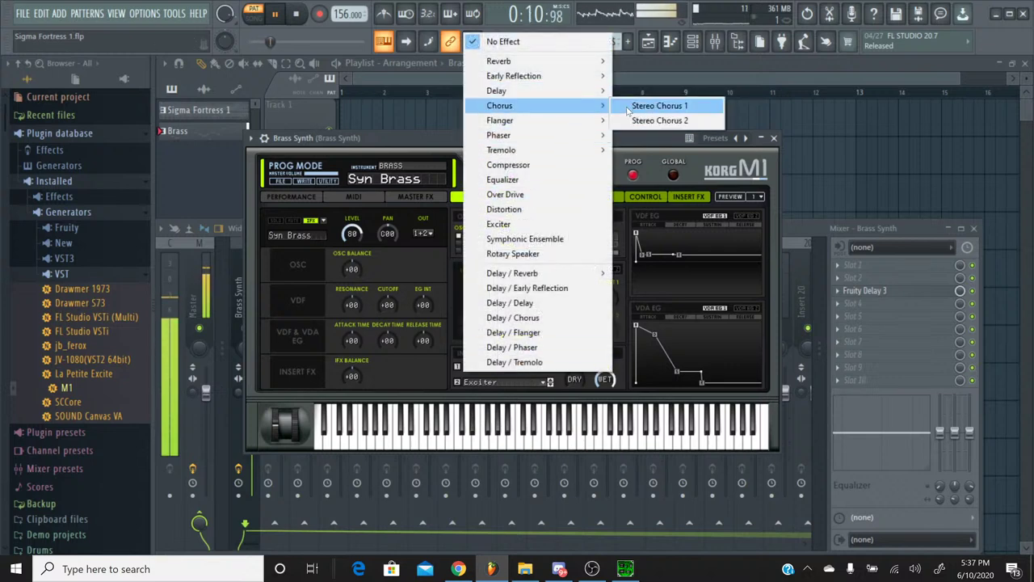
pyautogui.click(659, 106)
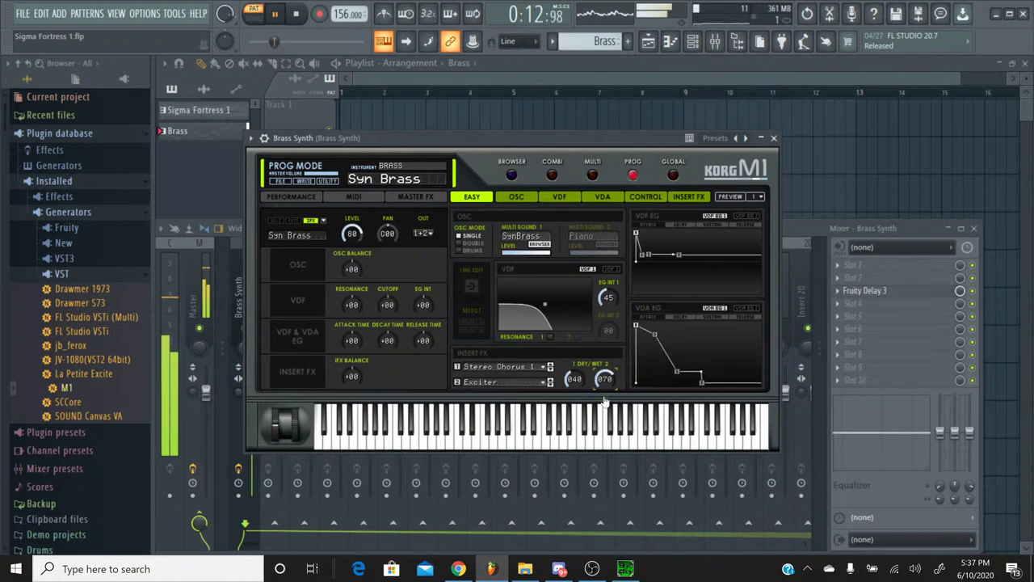
# Try the Exciter's dry/wet mix at 55, settle on 75 and close the Brass Synth editor
pyautogui.moveTo(605, 402); pyautogui.dragTo(606, 410)
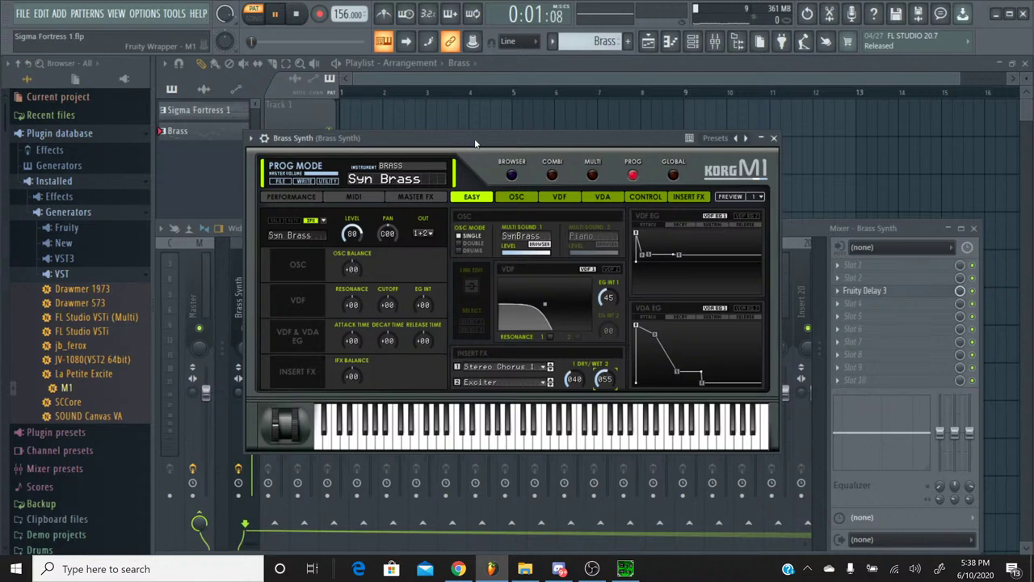
pyautogui.click(773, 139)
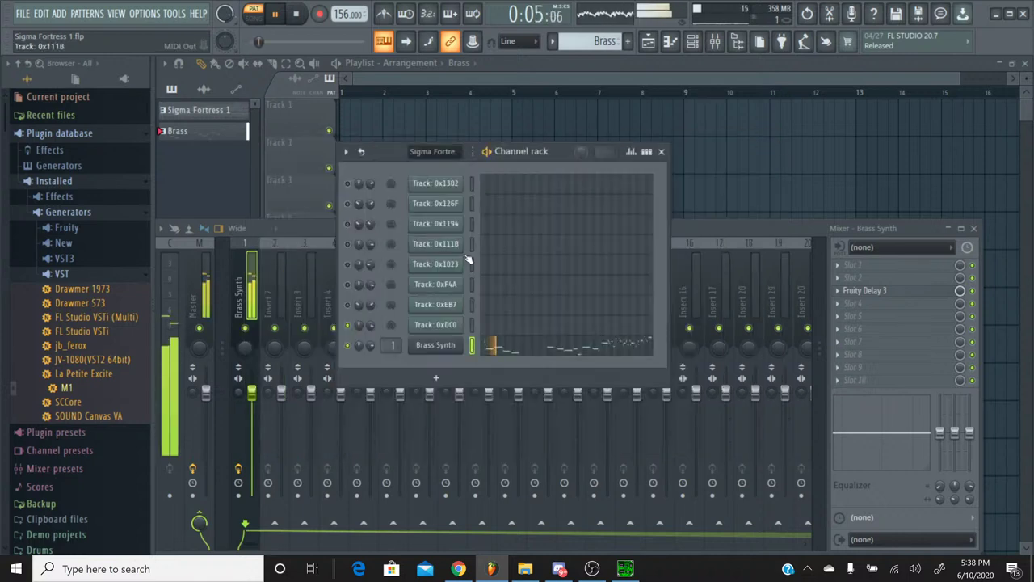
pyautogui.click(435, 345)
pyautogui.moveTo(601, 375); pyautogui.dragTo(614, 357)
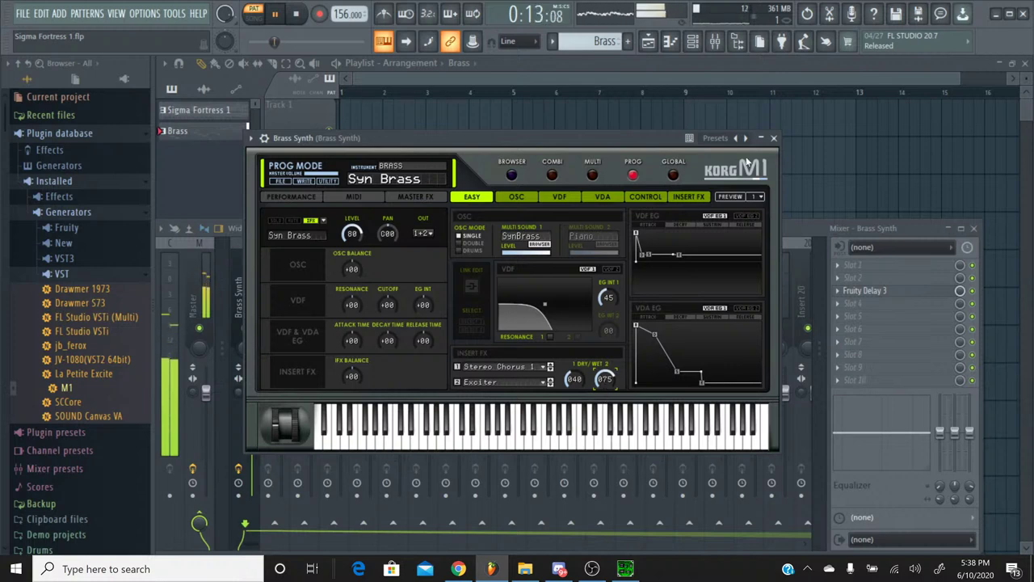
pyautogui.click(773, 138)
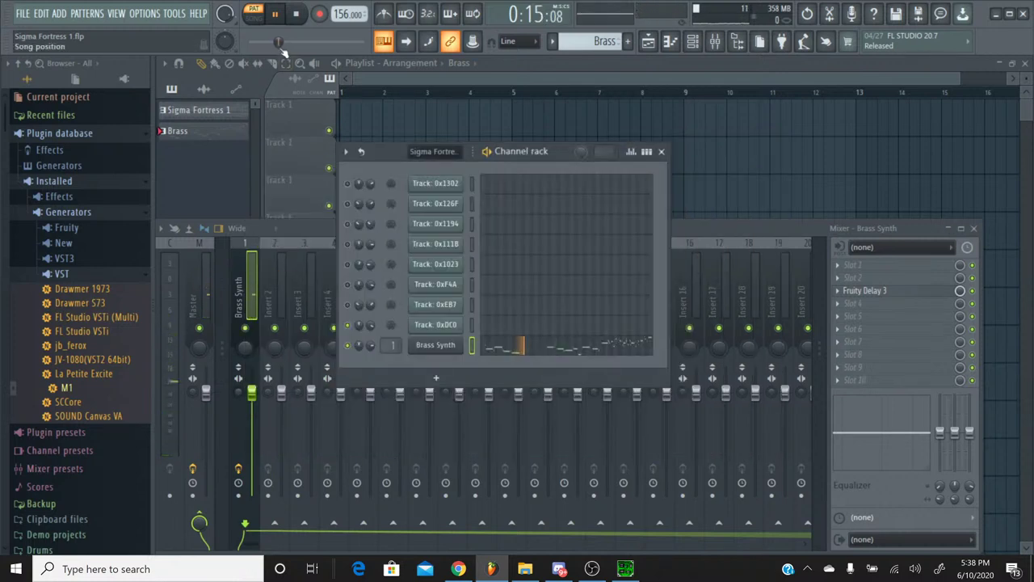
# Play the Brass pattern from its start and from a point further along, and stop playback
pyautogui.click(251, 44)
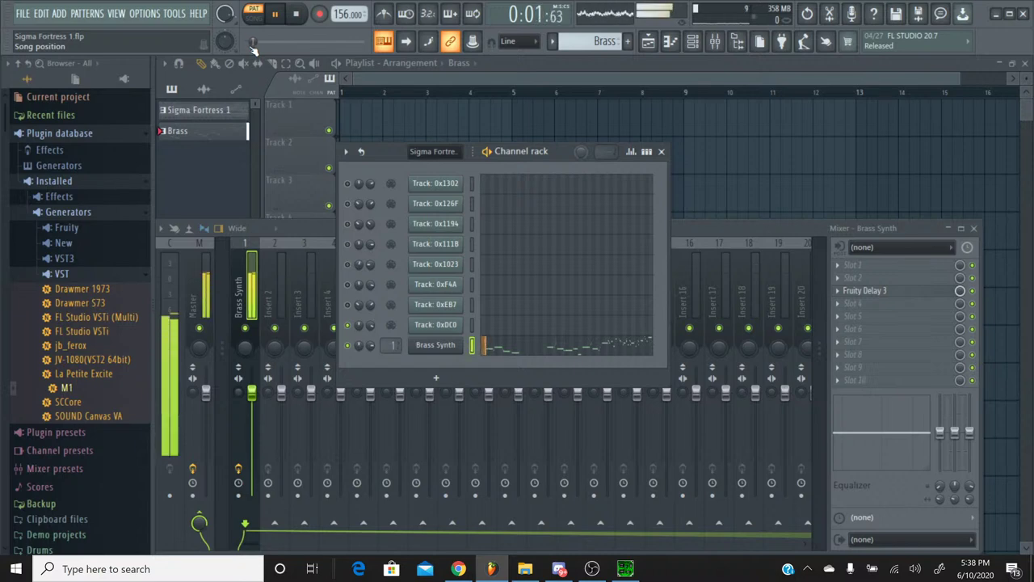
pyautogui.moveTo(263, 50); pyautogui.dragTo(295, 50)
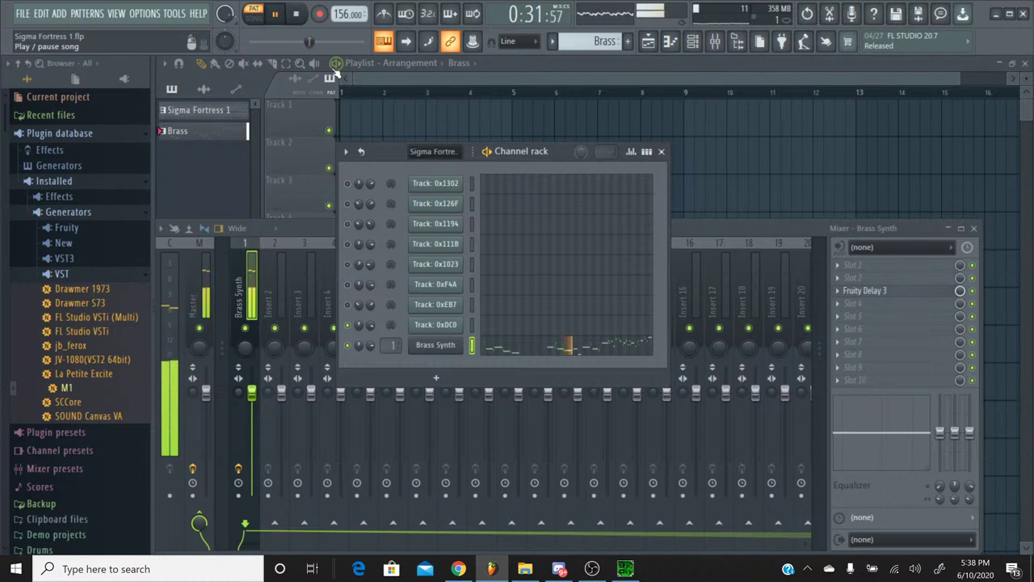
pyautogui.click(297, 15)
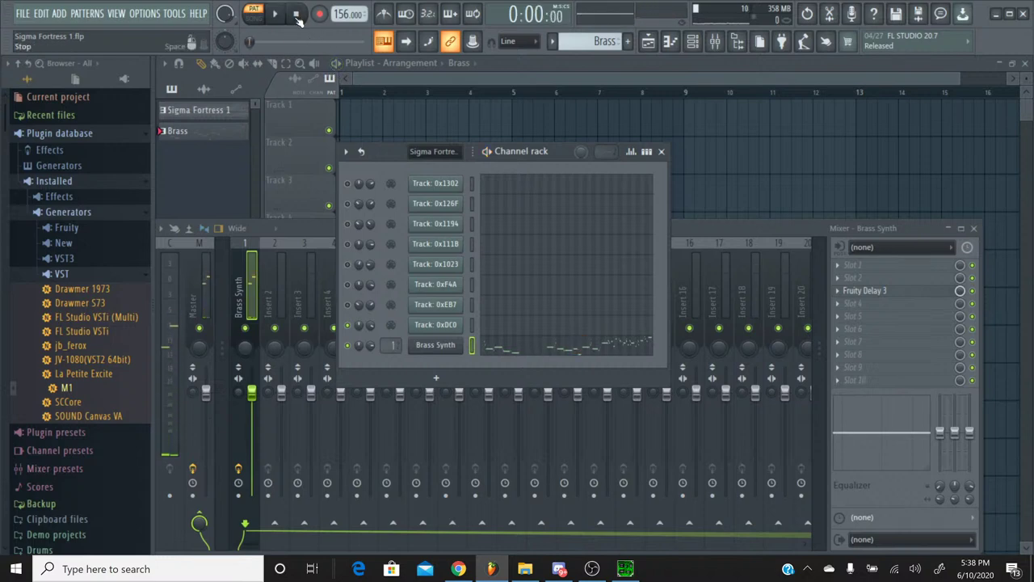
# Save the project and switch the active pattern from Brass to Sigma Fortress 1
pyautogui.click(23, 14)
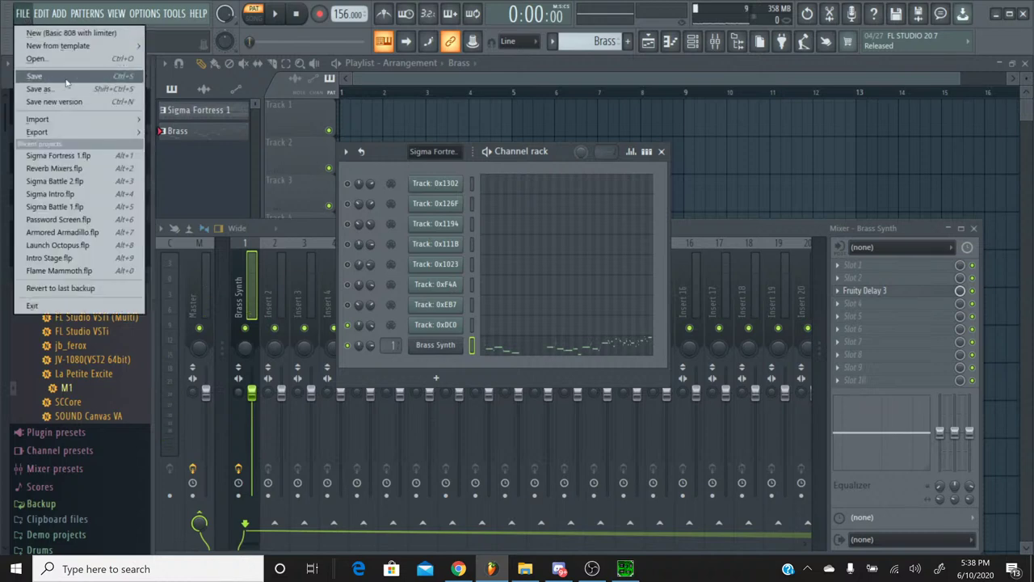
pyautogui.click(68, 76)
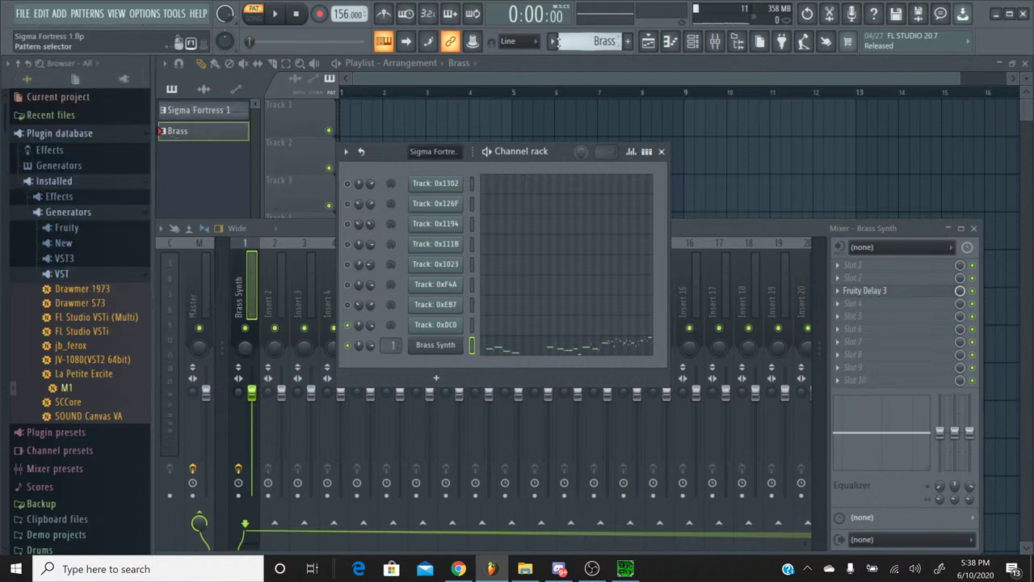
pyautogui.click(555, 44)
pyautogui.click(575, 59)
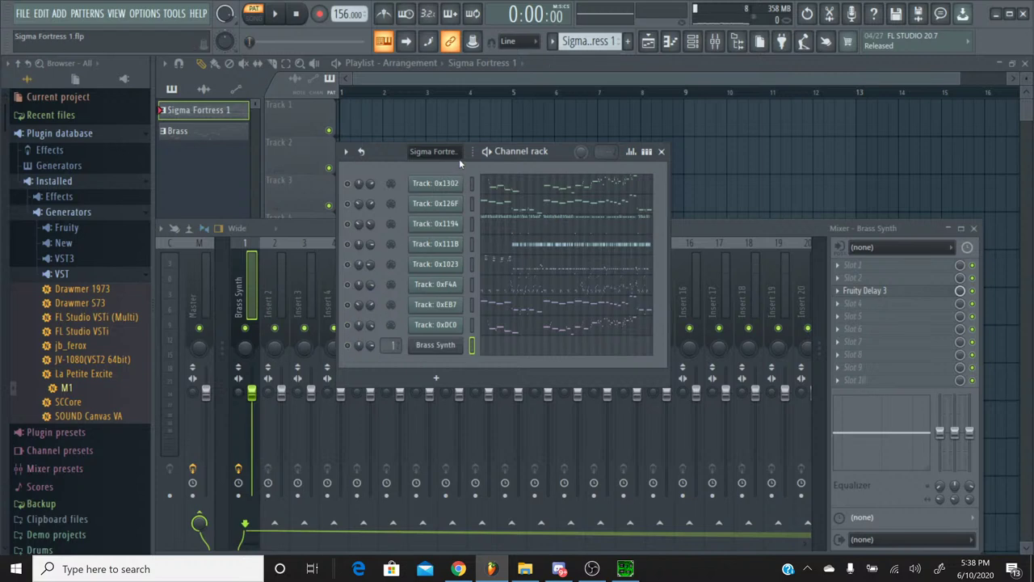
# Switch to SPCTool, play the original Sigma Fortress 1 SPC from the start and midway, stop it and return to FL Studio
pyautogui.click(491, 569)
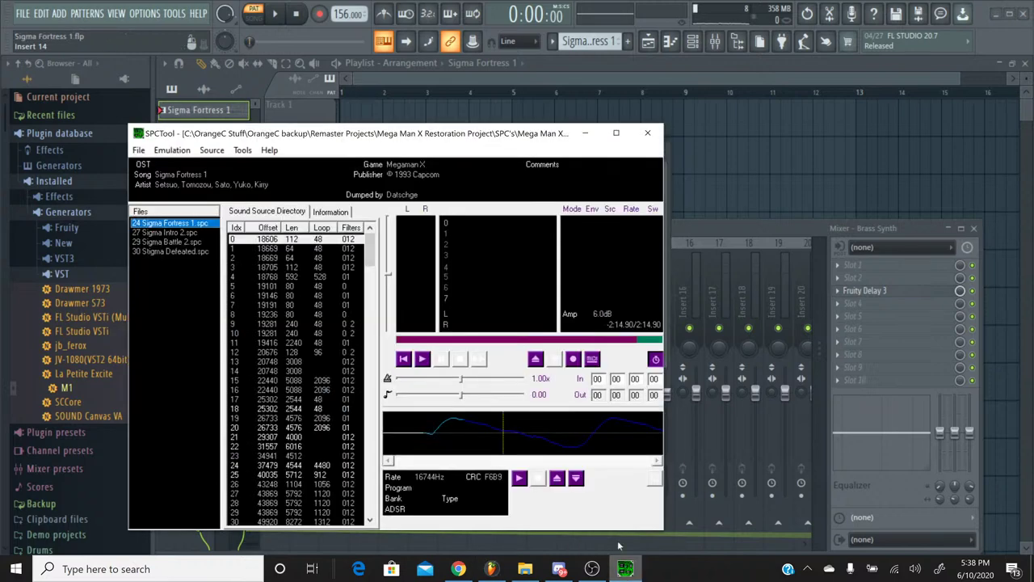
pyautogui.click(425, 360)
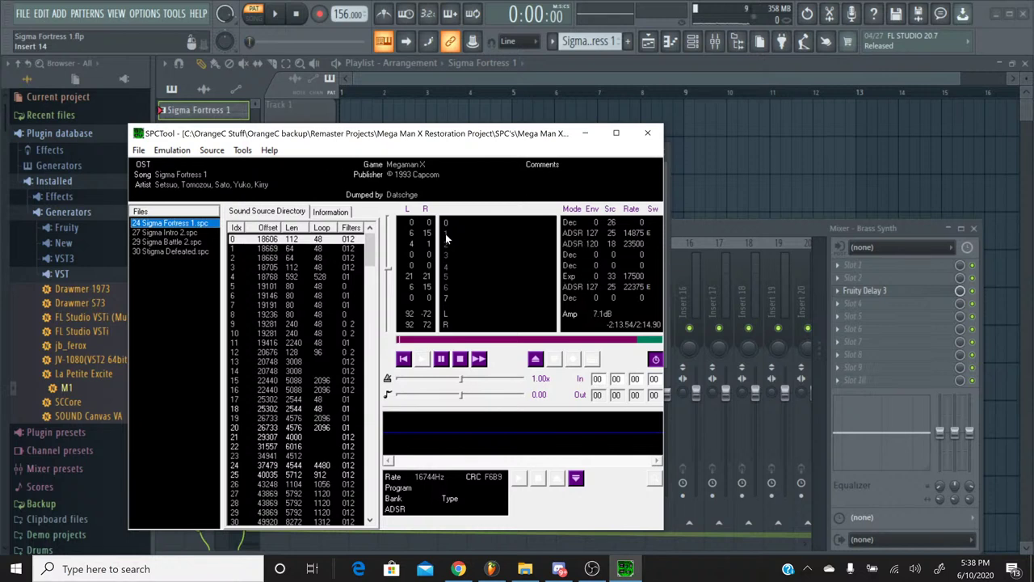
pyautogui.click(509, 338)
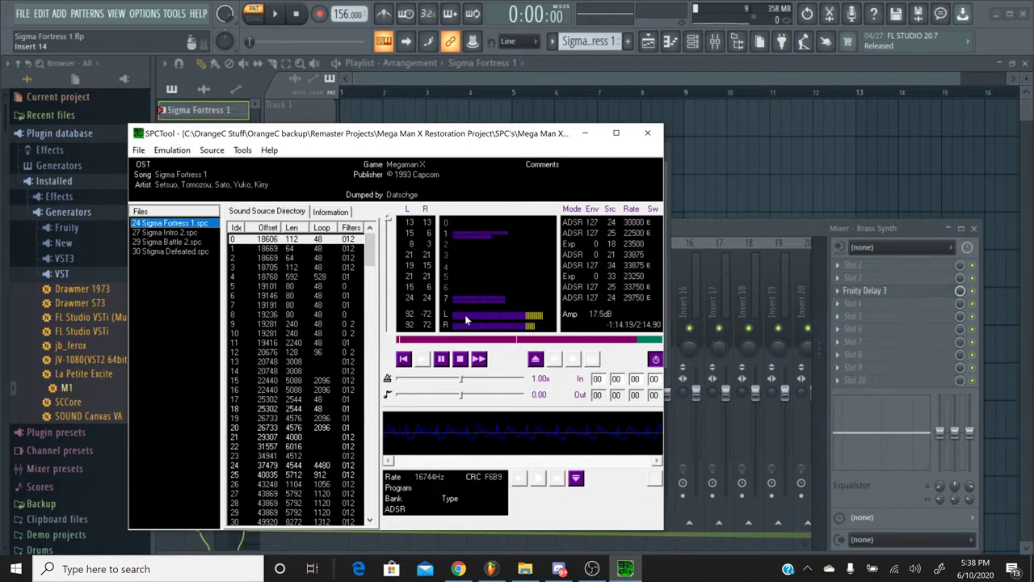
pyautogui.click(407, 361)
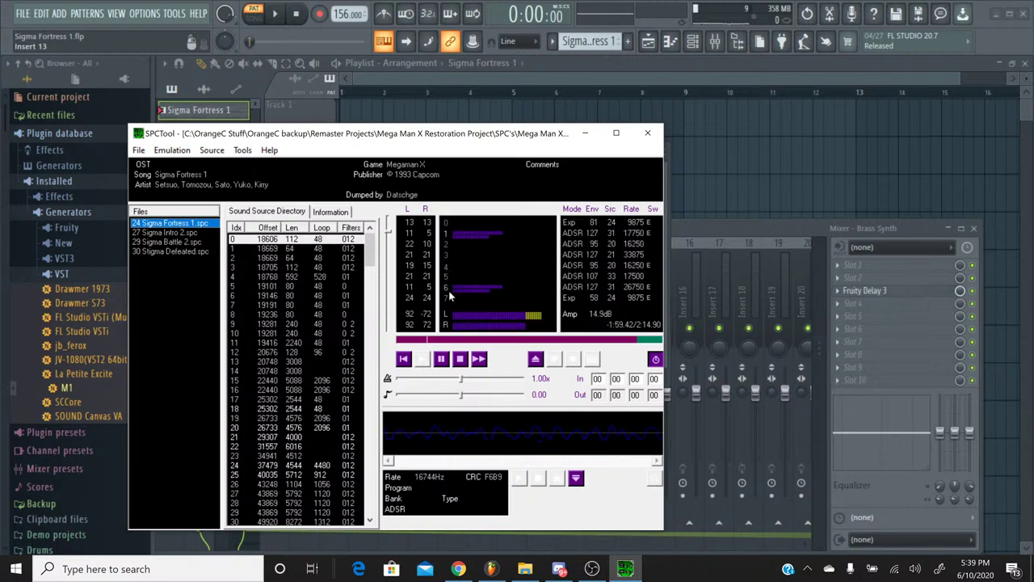
pyautogui.click(459, 359)
pyautogui.click(626, 568)
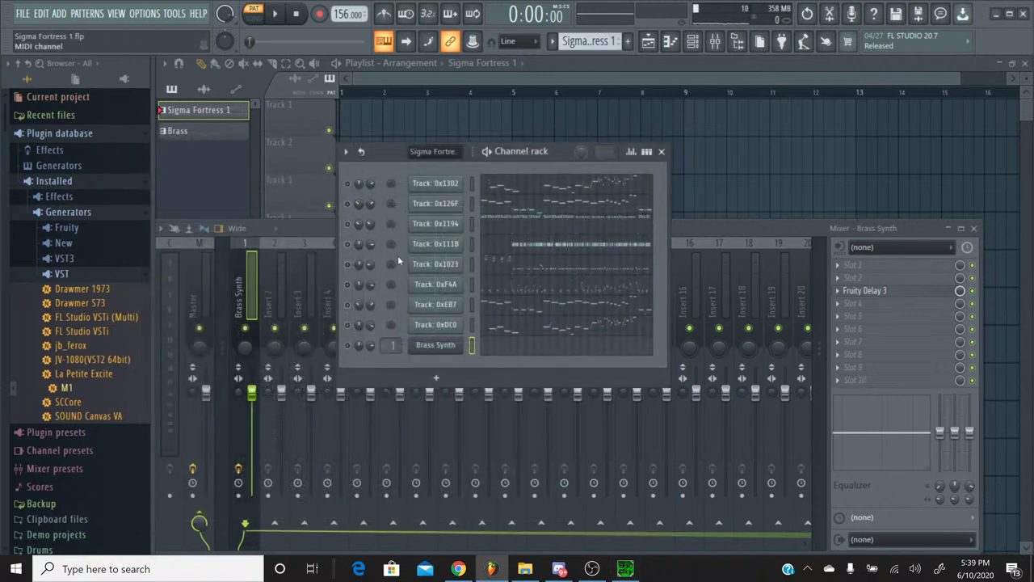
# Solo Track: 0xEB7 in the channel rack and play the Sigma Fortress 1 pattern from different positions
pyautogui.rightClick(350, 308)
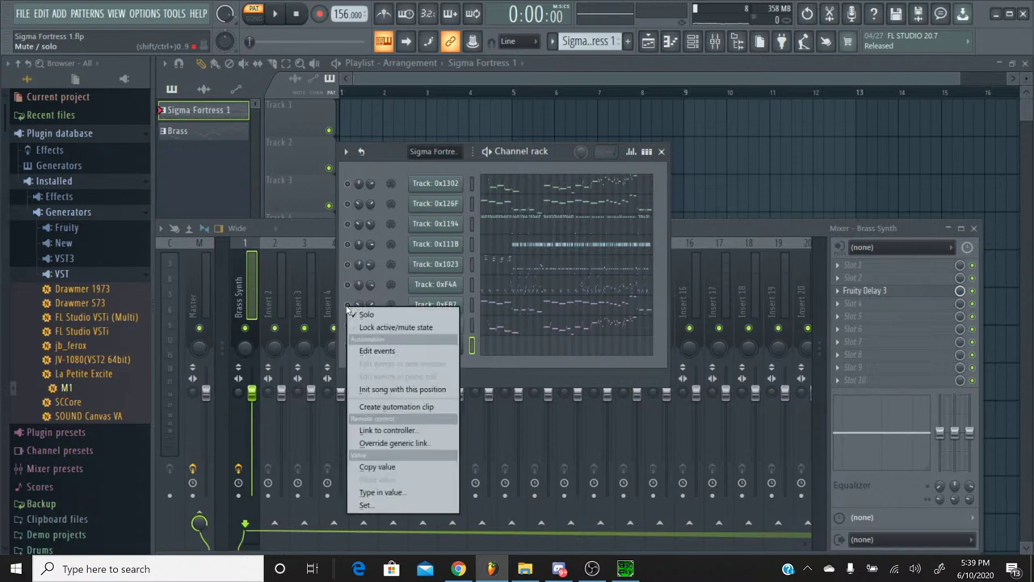
pyautogui.click(357, 316)
pyautogui.rightClick(351, 308)
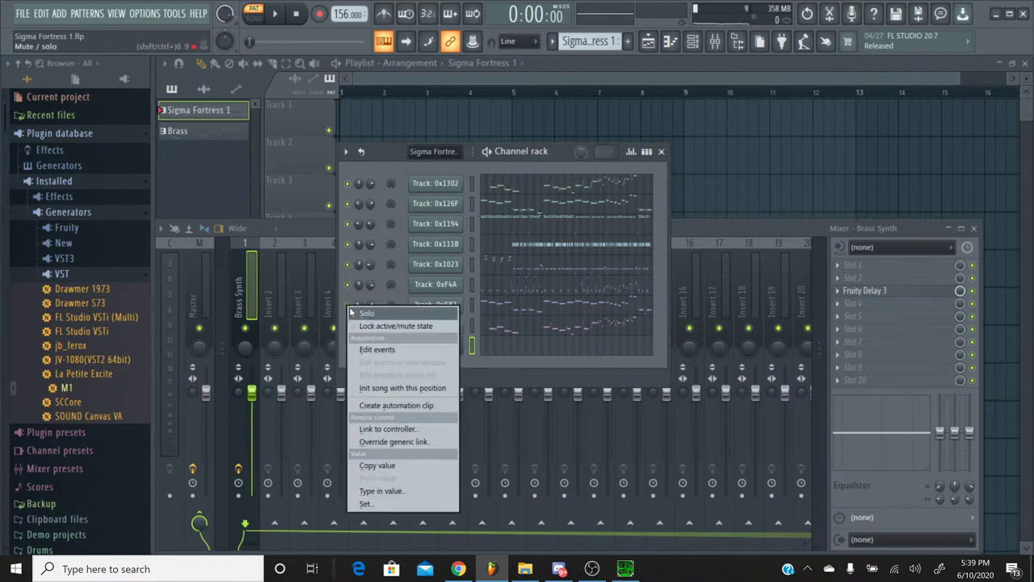
pyautogui.click(357, 314)
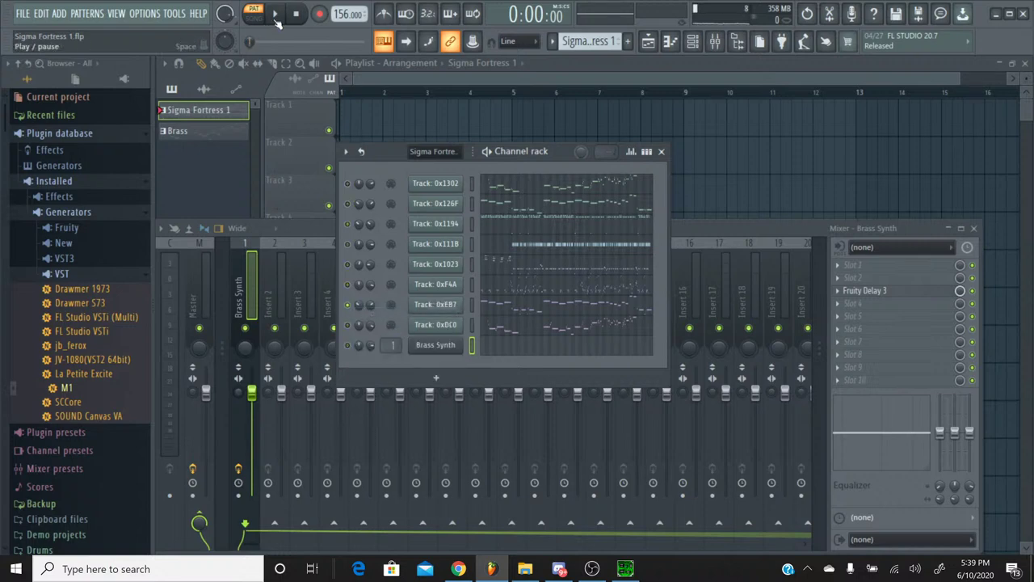
pyautogui.press('space')
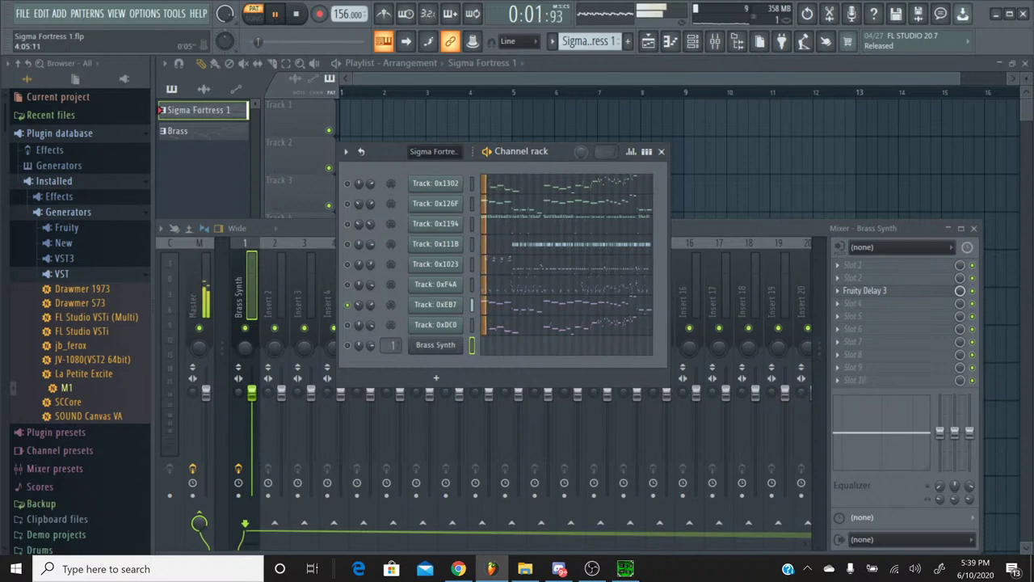
pyautogui.moveTo(252, 42); pyautogui.dragTo(354, 42)
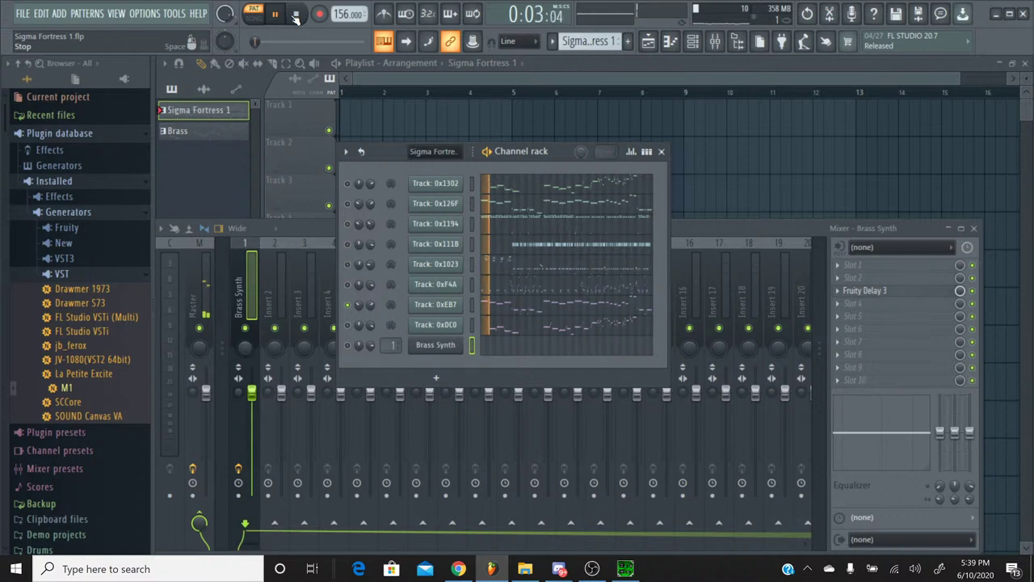
# Examine the notes of Track: 0xEB7 across its piano roll during playback, stop playback and close the piano roll
pyautogui.click(517, 311)
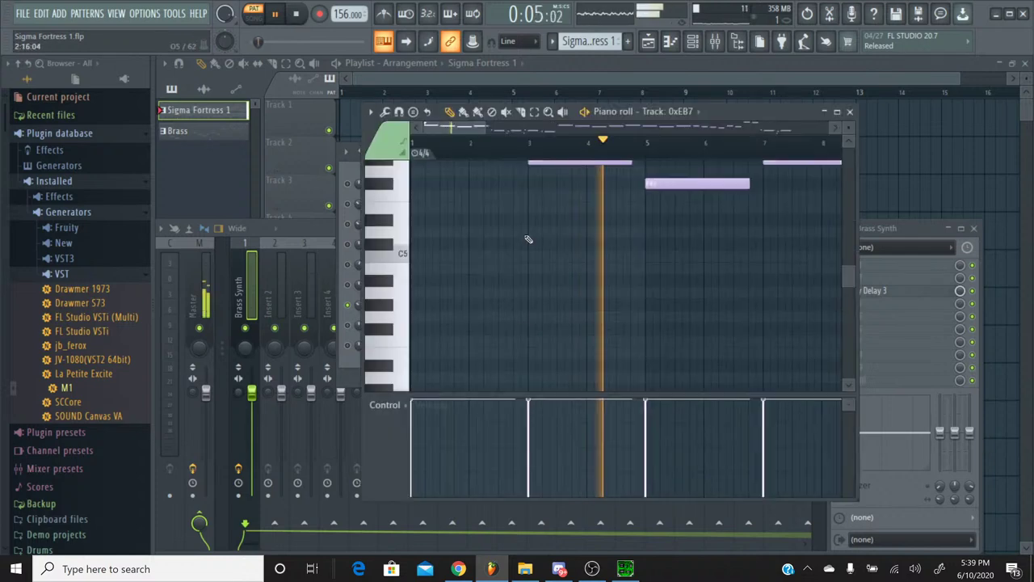
pyautogui.scroll(3, 525, 238)
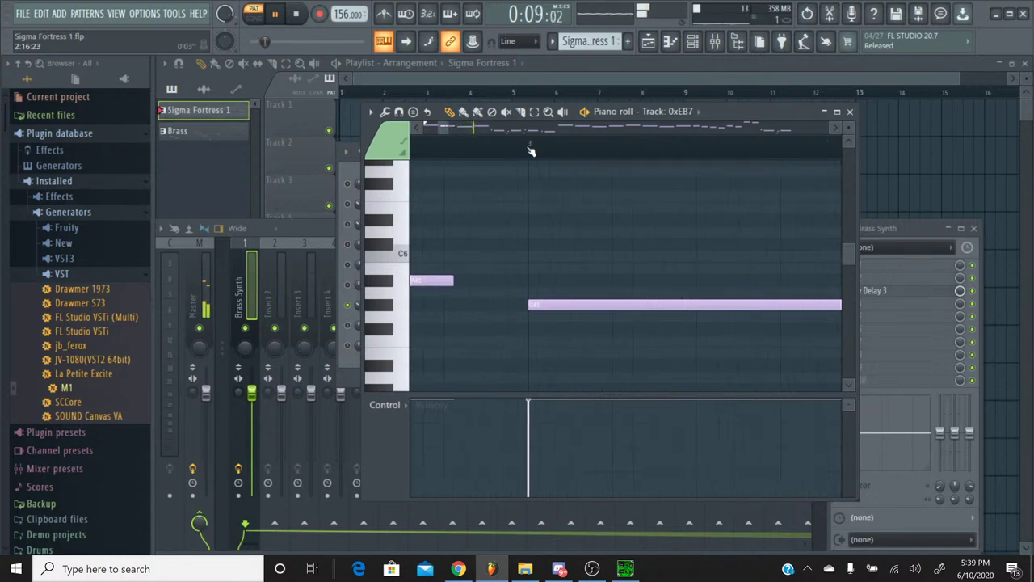
pyautogui.scroll(-1, 475, 132)
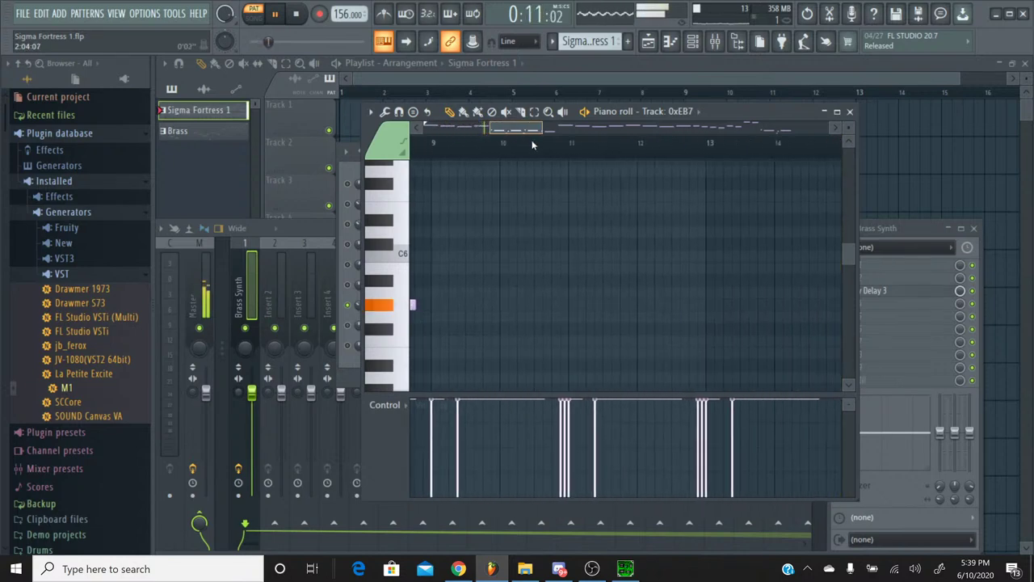
pyautogui.scroll(-4, 577, 201)
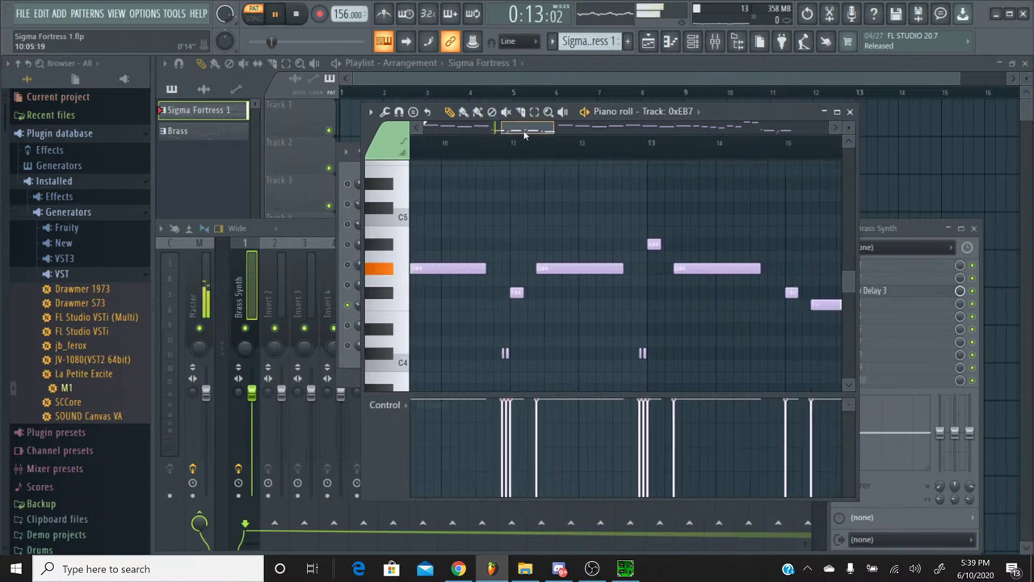
pyautogui.moveTo(522, 135); pyautogui.dragTo(629, 151)
pyautogui.scroll(5, 609, 235)
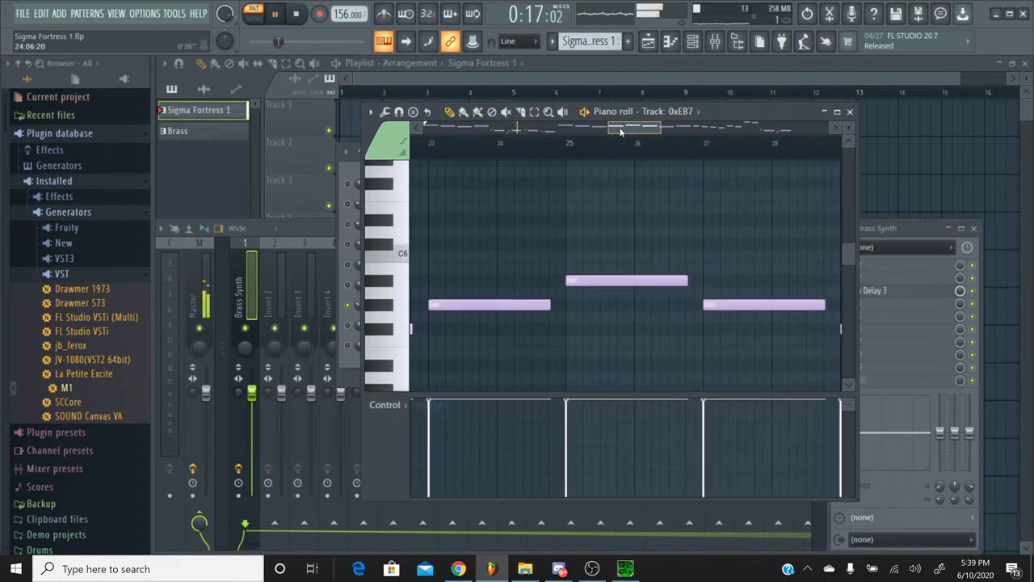
pyautogui.moveTo(587, 131); pyautogui.dragTo(650, 134)
pyautogui.moveTo(284, 42); pyautogui.dragTo(352, 41)
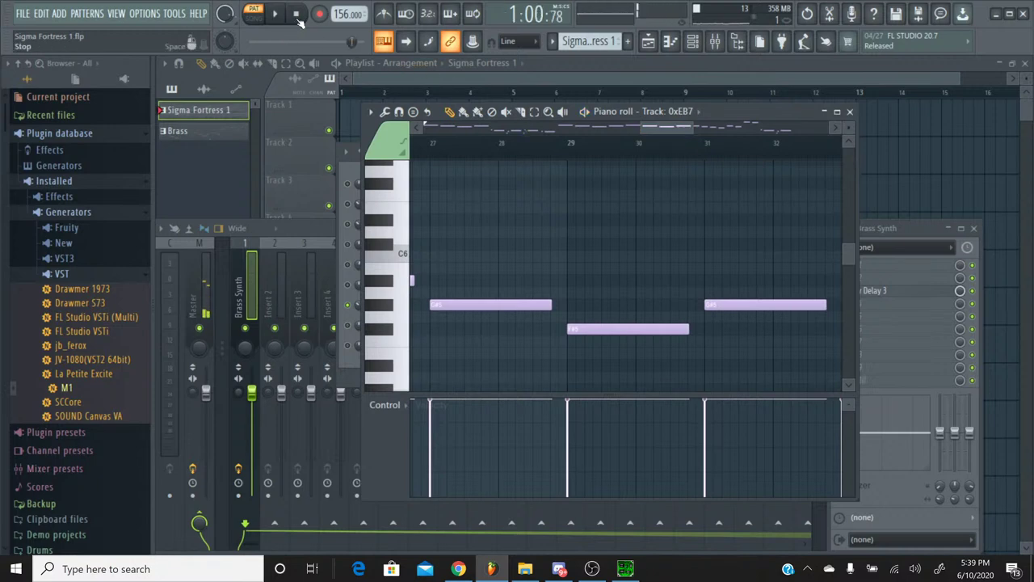
pyautogui.click(848, 112)
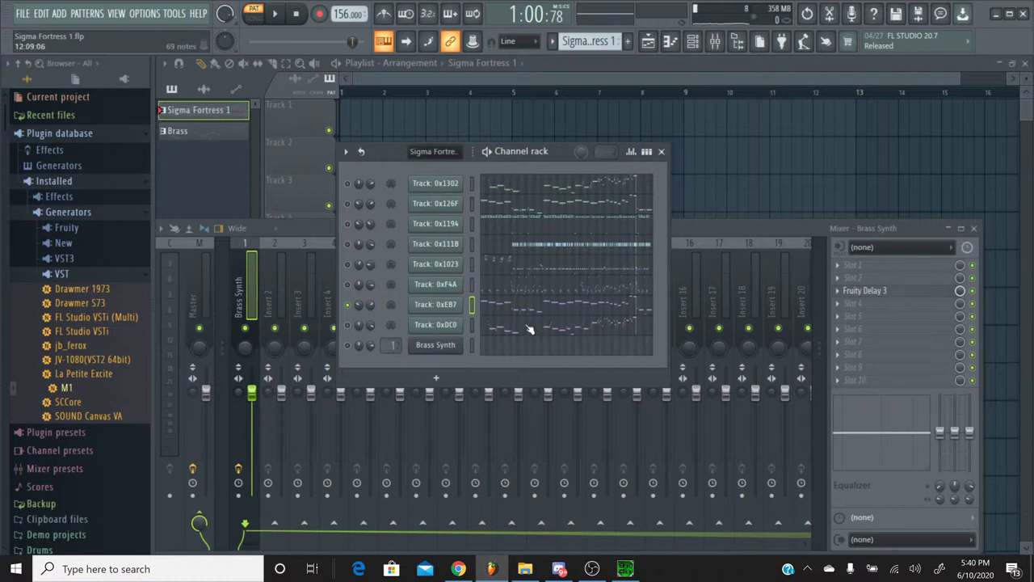
# Reopen the piano roll of Track: 0xEB7, check the live chat in YouTube Studio and return to FL Studio
pyautogui.click(501, 307)
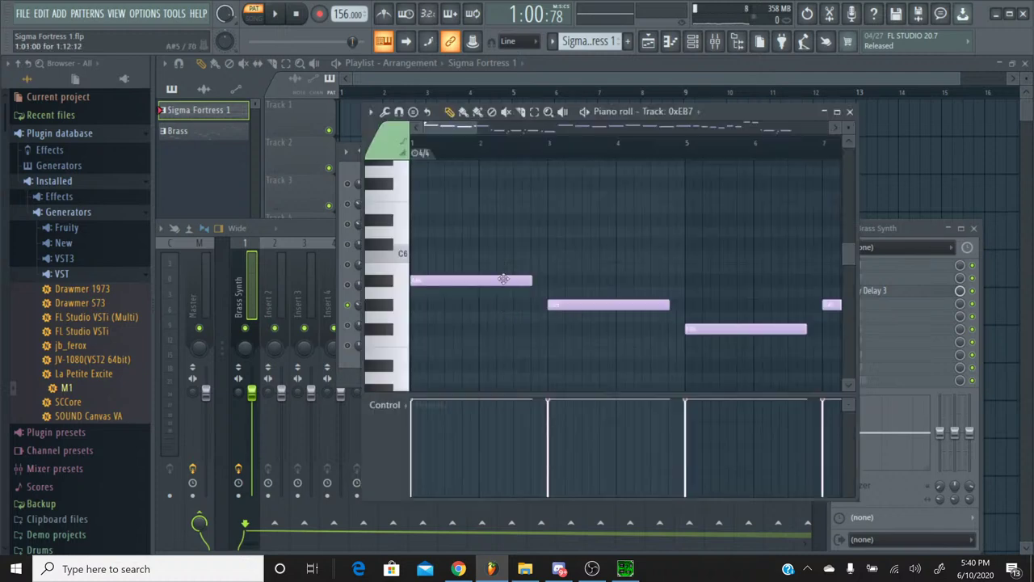
pyautogui.scroll(-3, 512, 156)
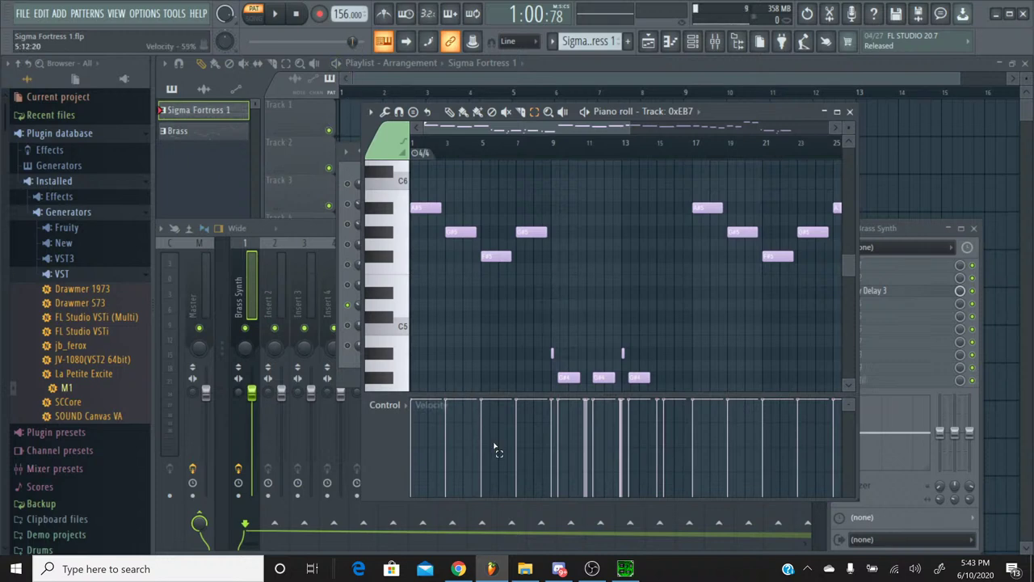
pyautogui.click(458, 568)
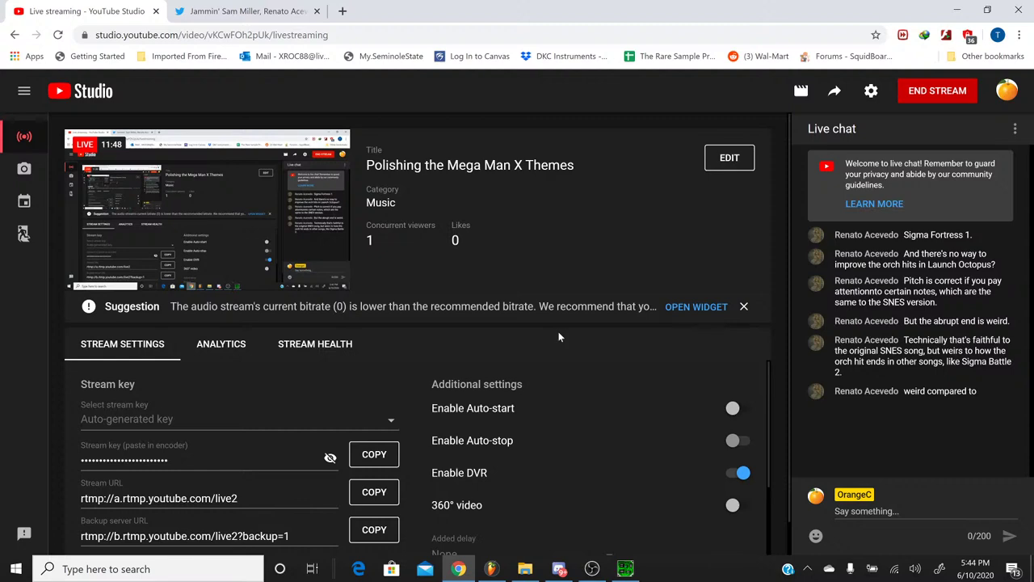
pyautogui.click(491, 568)
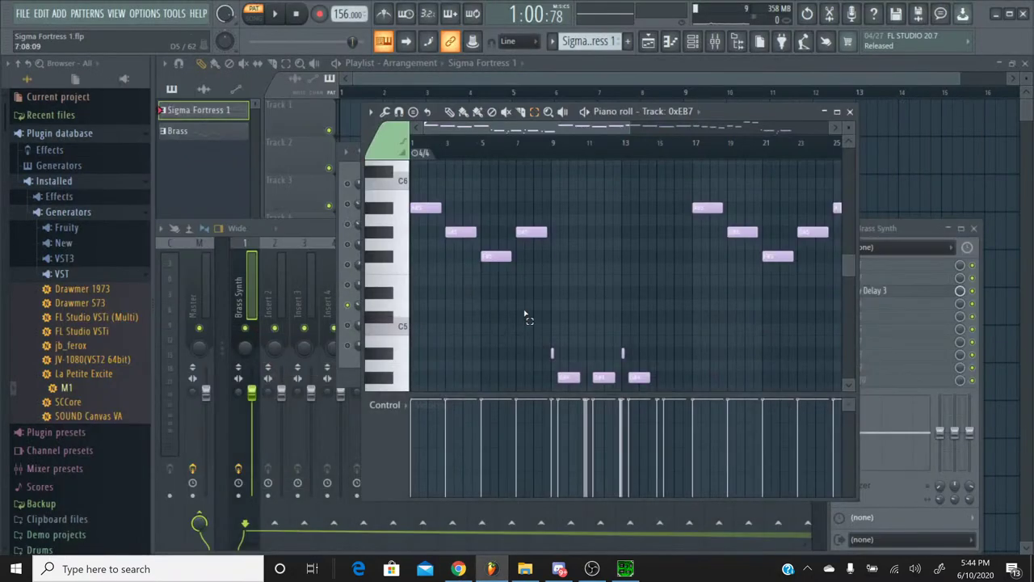
# Select the higher-register notes of Track: 0xEB7 from bar 17 through about bar 38 in the piano roll
pyautogui.click(275, 16)
pyautogui.press('space')
pyautogui.scroll(-3, 547, 214)
pyautogui.scroll(4, 547, 214)
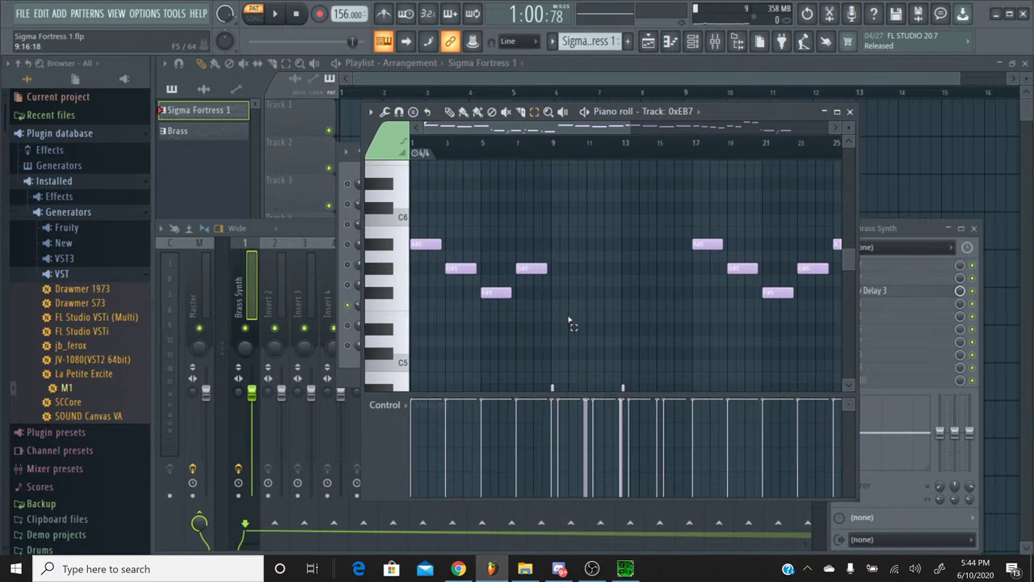
pyautogui.moveTo(570, 327); pyautogui.dragTo(398, 212)
pyautogui.moveTo(539, 128); pyautogui.dragTo(736, 130)
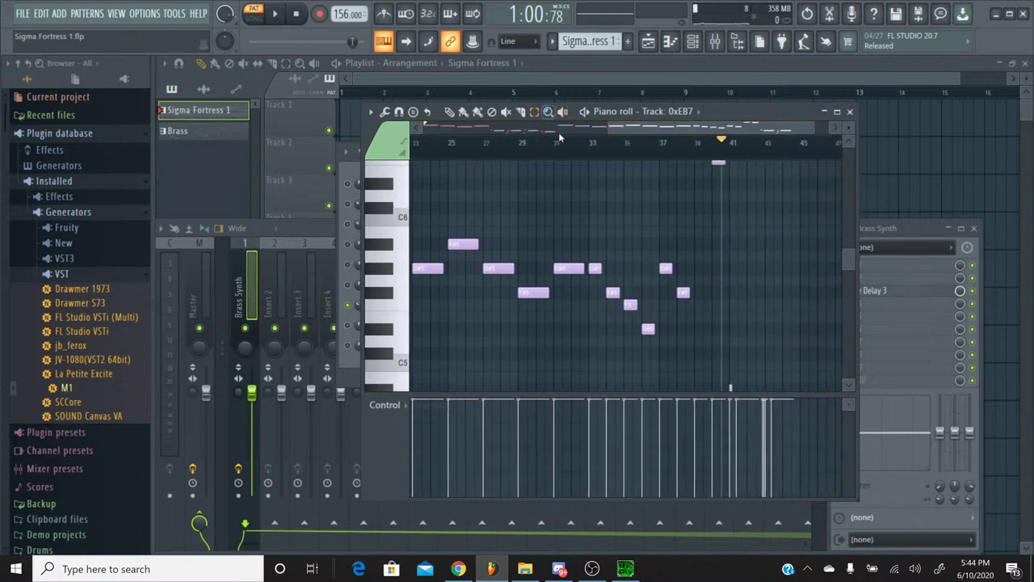
pyautogui.scroll(2, 694, 329)
pyautogui.scroll(-3, 693, 329)
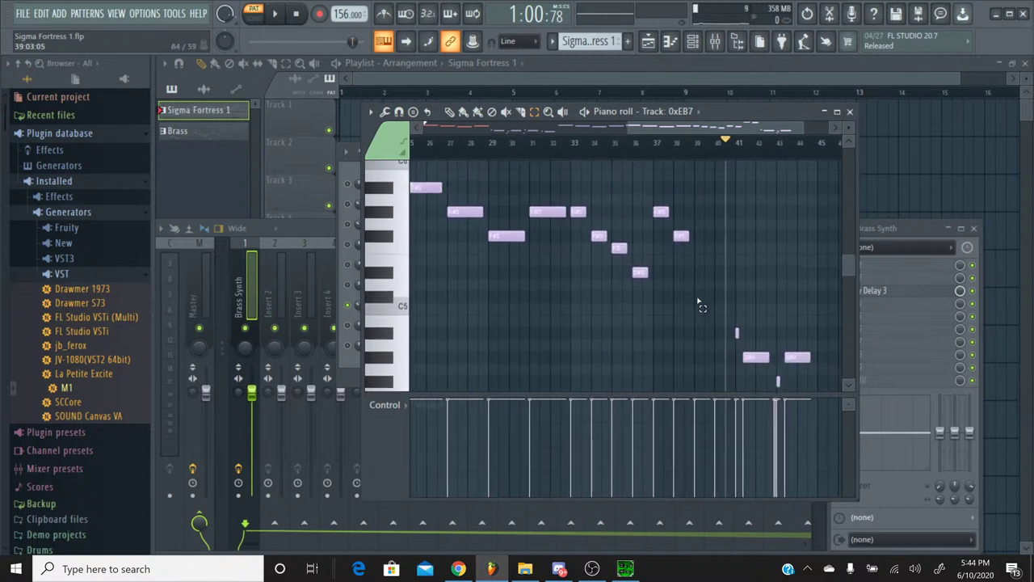
pyautogui.moveTo(695, 309); pyautogui.dragTo(441, 188)
# Add the four opening notes in bars 1 to 8 to the selection and close the piano roll
pyautogui.hscroll(-10, 581, 299)
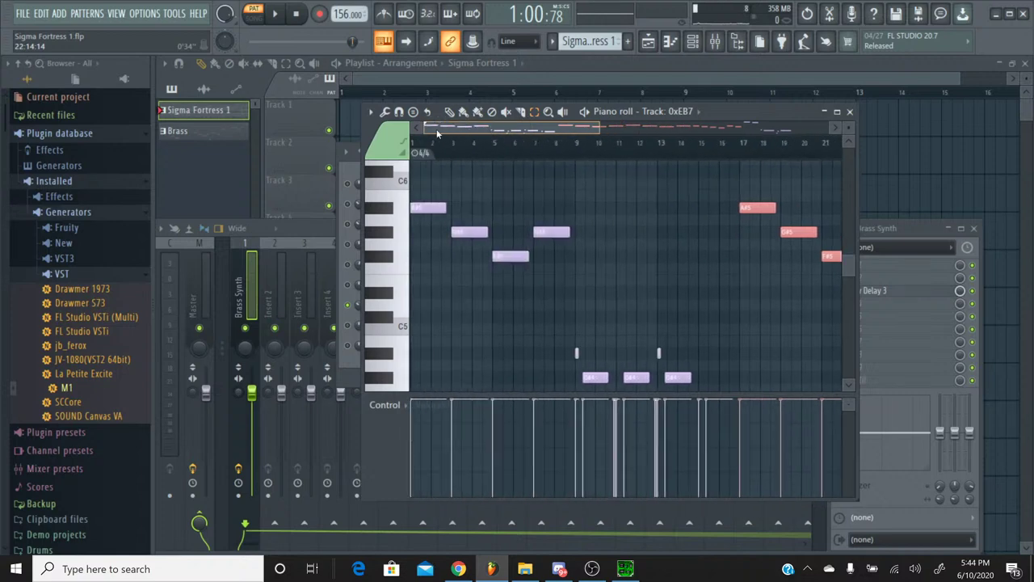
pyautogui.moveTo(579, 295)
pyautogui.mouseDown()
pyautogui.moveTo(411, 189)
pyautogui.moveTo(411, 177)
pyautogui.mouseUp()
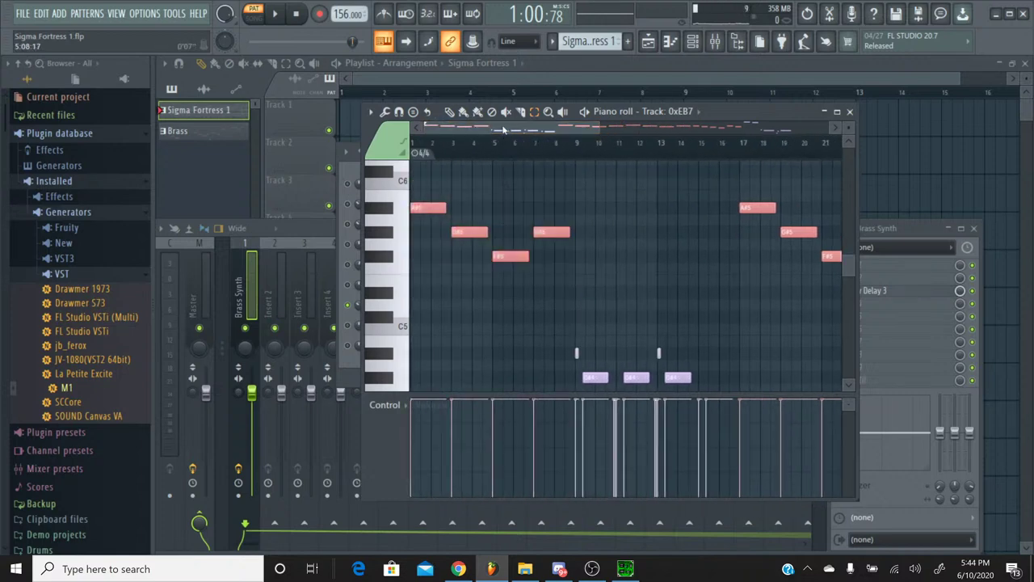
pyautogui.moveTo(504, 131)
pyautogui.mouseDown()
pyautogui.moveTo(715, 129)
pyautogui.moveTo(418, 129)
pyautogui.mouseUp()
pyautogui.scroll(3, 658, 218)
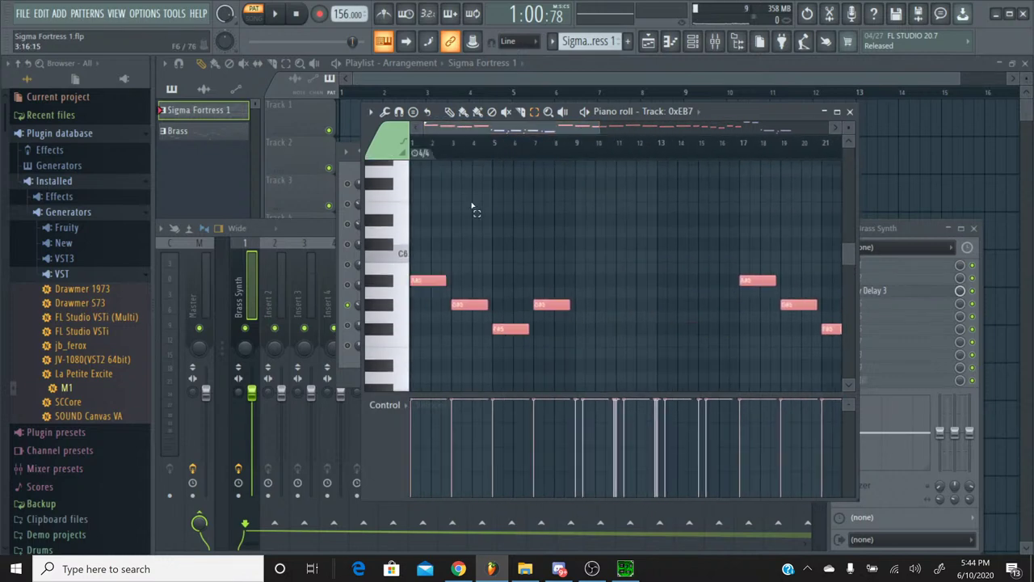
pyautogui.click(849, 112)
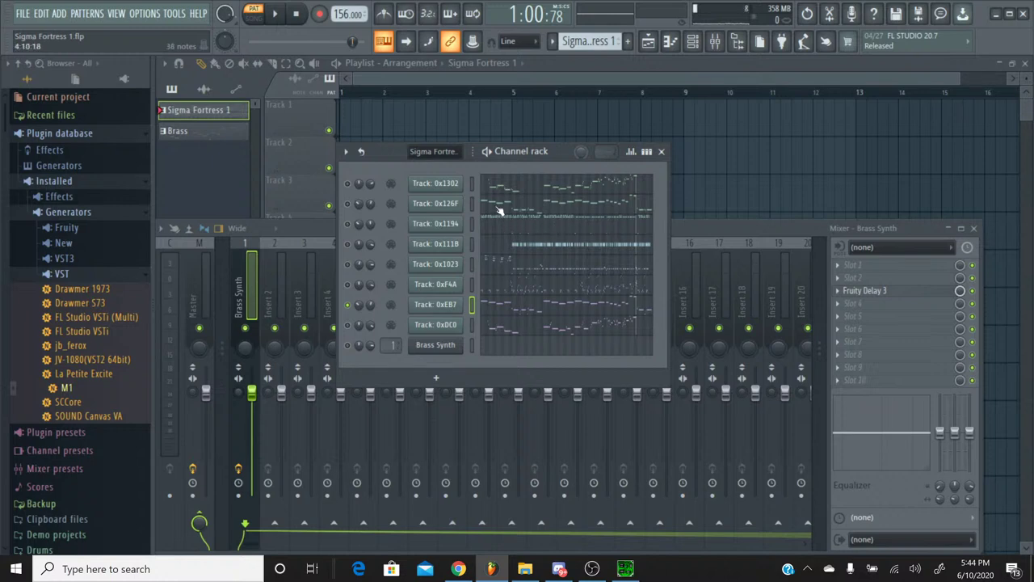
# Unmute Track: 0x126F, mute Track: 0xEB7 and open the piano roll of Track: 0x126F
pyautogui.click(347, 203)
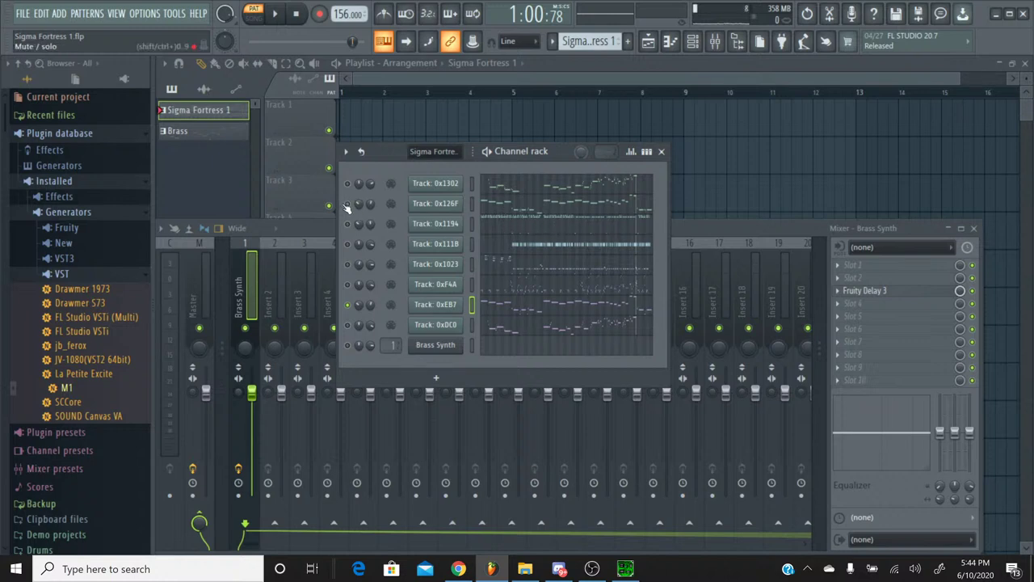
pyautogui.click(348, 306)
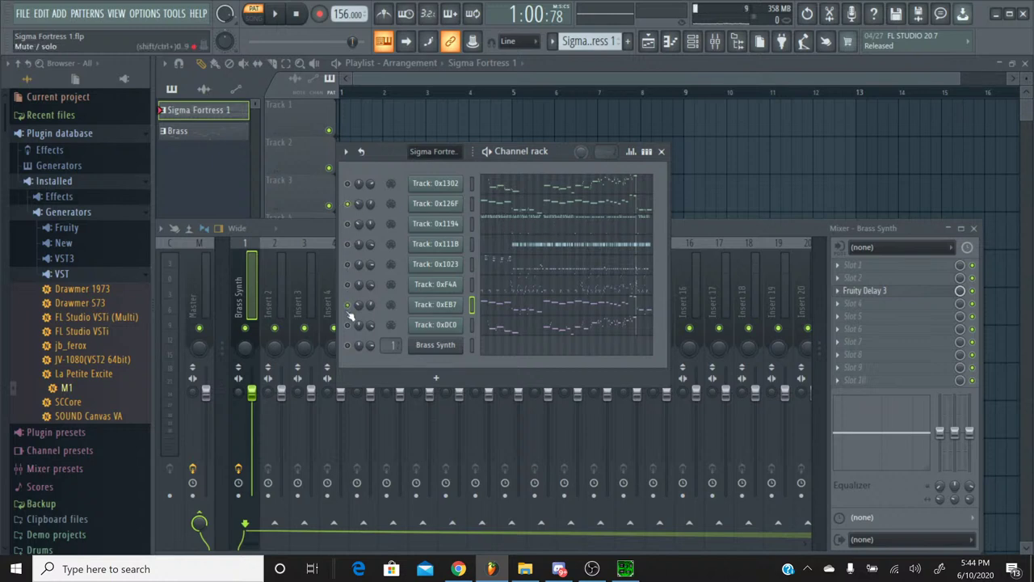
pyautogui.click(534, 211)
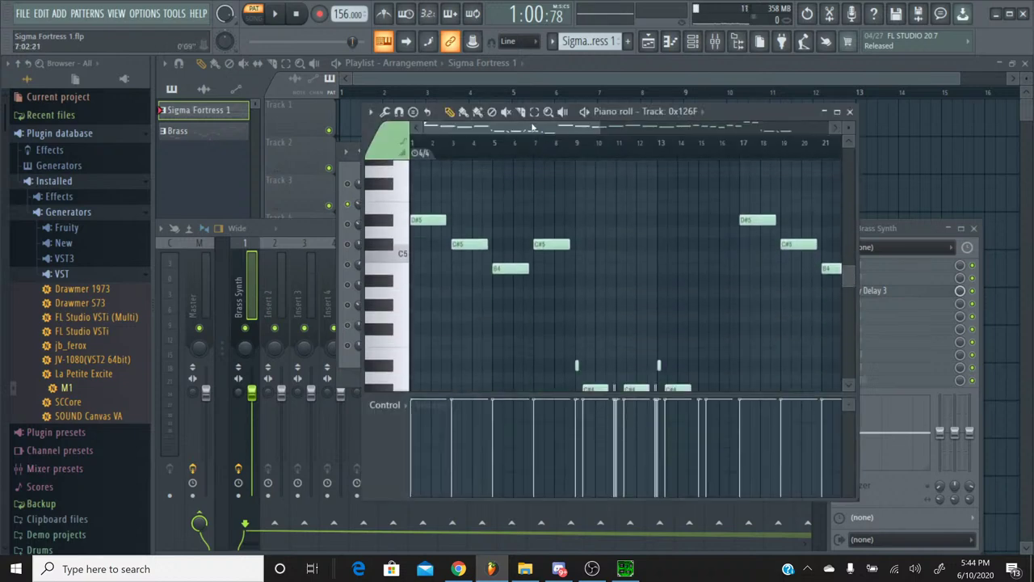
# Copy the higher-register notes of Track: 0x126F in bars 1 to 8 and from bar 17 to about bar 38, and close the piano roll
pyautogui.moveTo(579, 250); pyautogui.dragTo(420, 192)
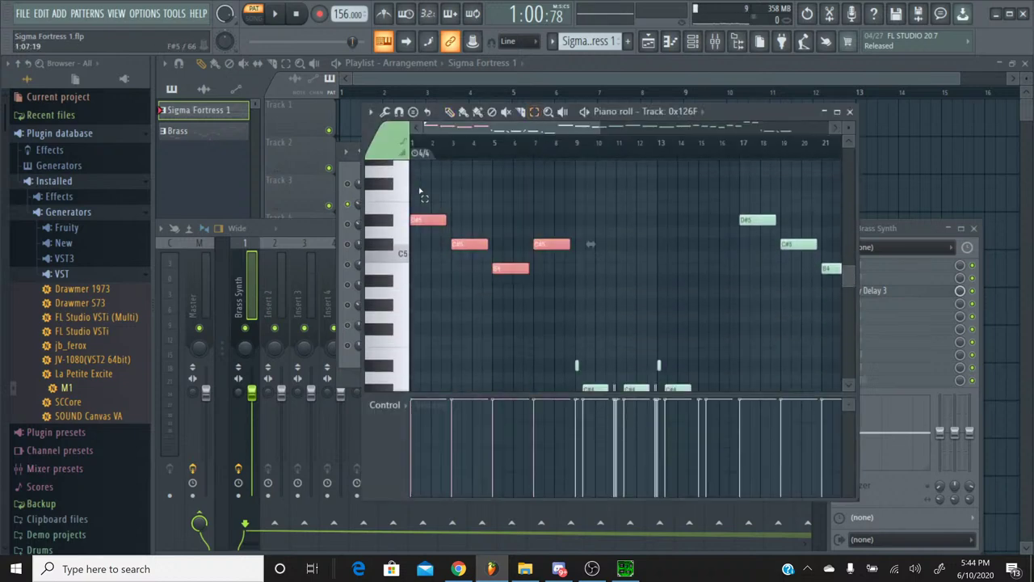
pyautogui.moveTo(508, 135); pyautogui.dragTo(731, 132)
pyautogui.moveTo(673, 309); pyautogui.dragTo(514, 189)
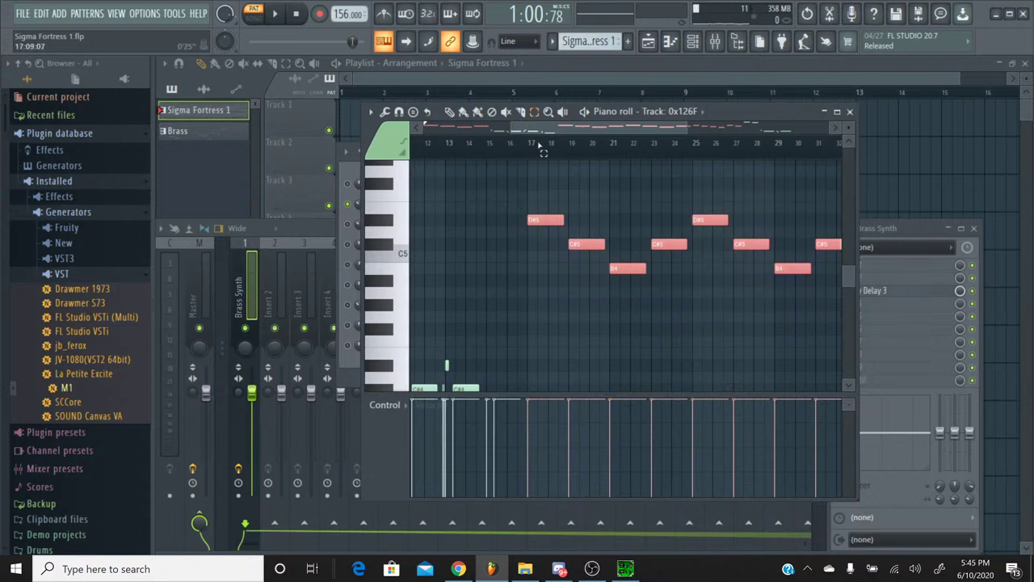
pyautogui.hscroll(5, 577, 248)
pyautogui.scroll(-3, 669, 250)
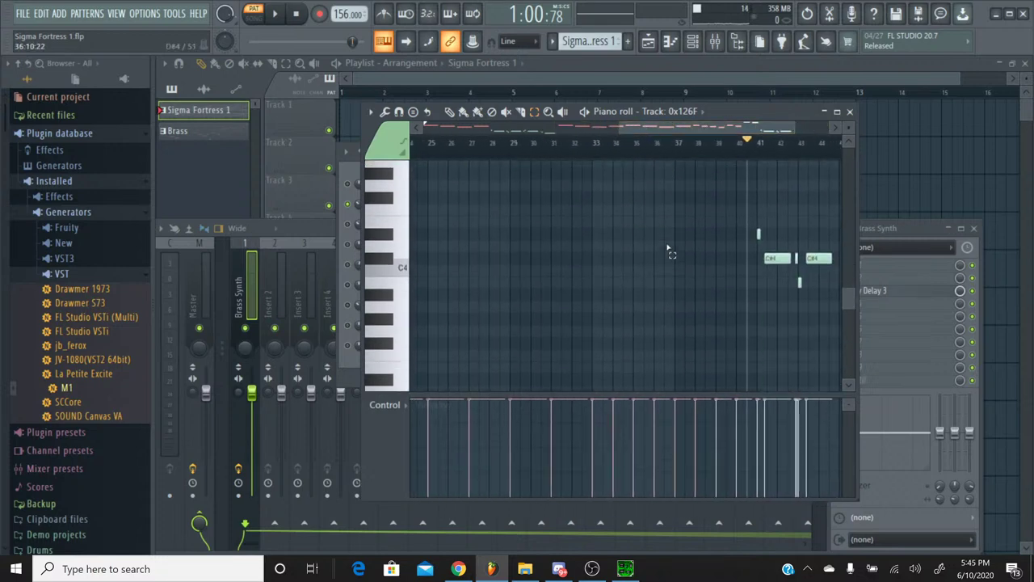
pyautogui.scroll(4, 669, 251)
pyautogui.moveTo(675, 129); pyautogui.dragTo(386, 141)
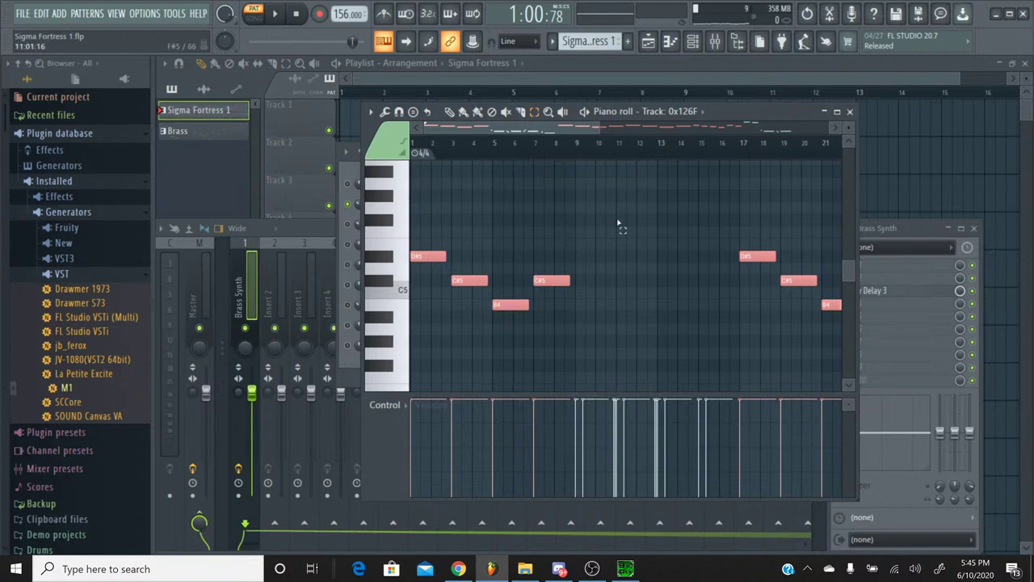
pyautogui.click(848, 112)
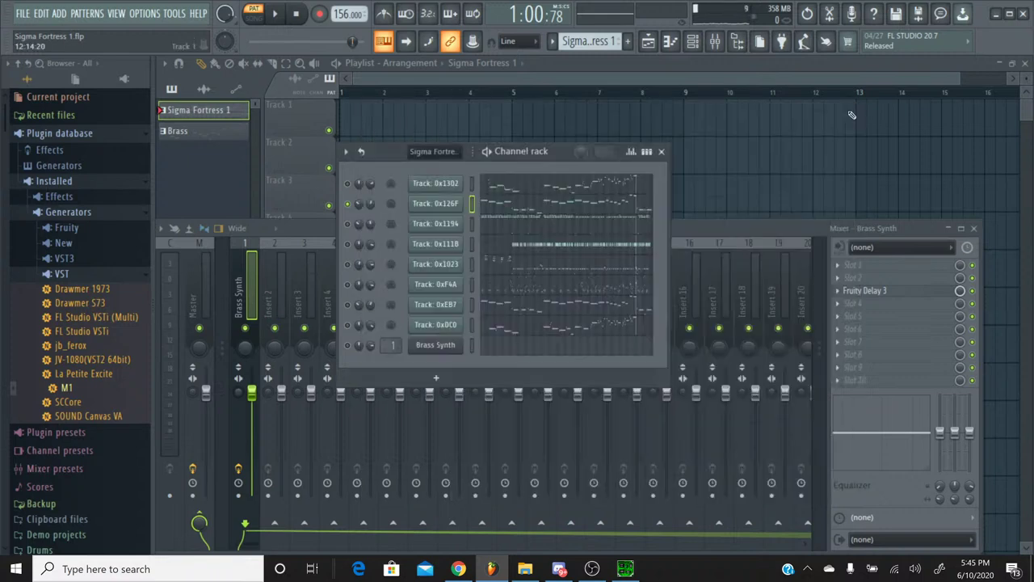
# Create a new pattern named Strings
pyautogui.click(563, 45)
pyautogui.click(555, 43)
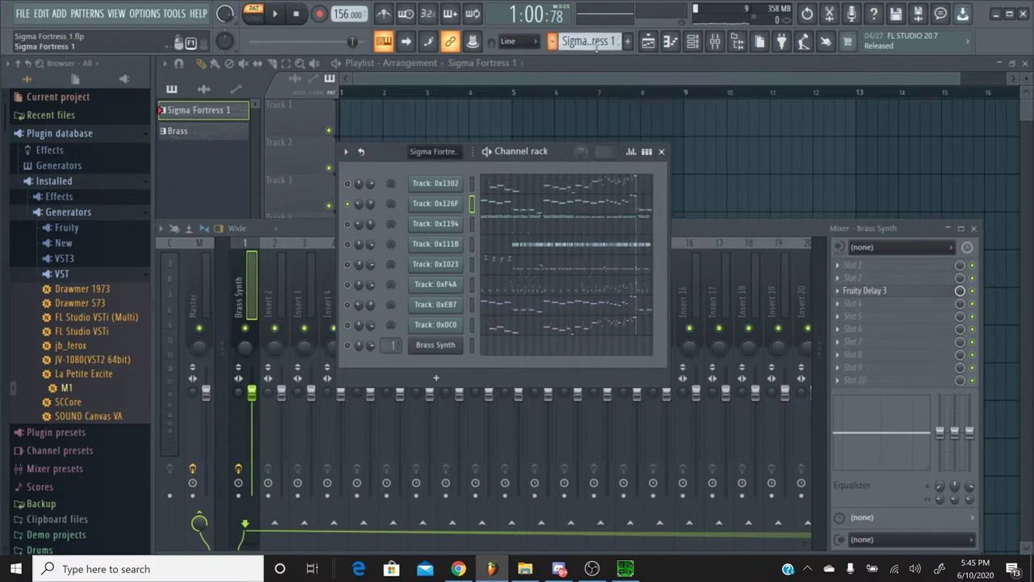
pyautogui.click(627, 42)
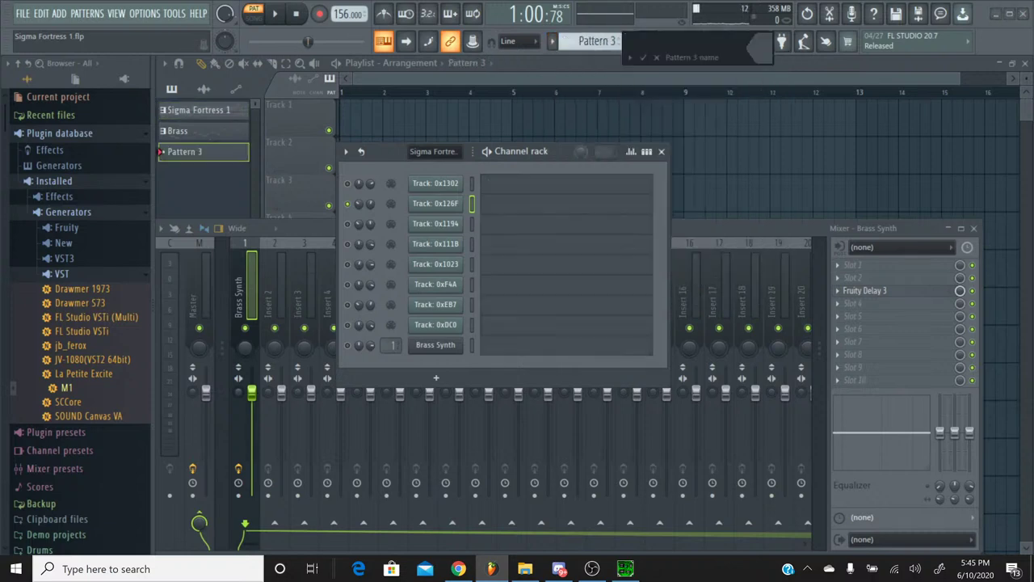
pyautogui.write('Strings')
pyautogui.press('Return')
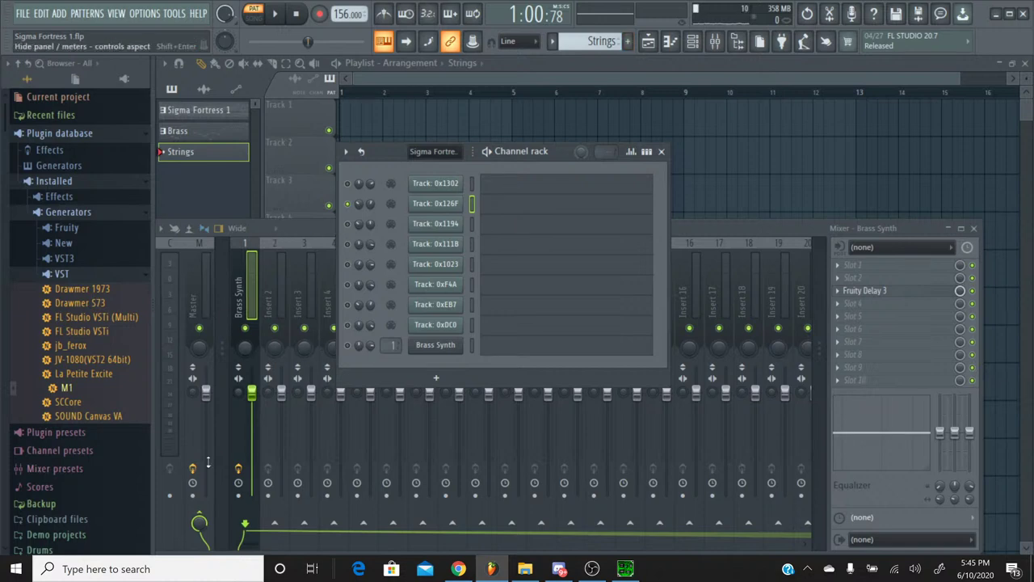
# Add an M1 instrument channel below Track: 0x126F, switch it to Prog mode and open its sound browser
pyautogui.moveTo(65, 388); pyautogui.dragTo(447, 214)
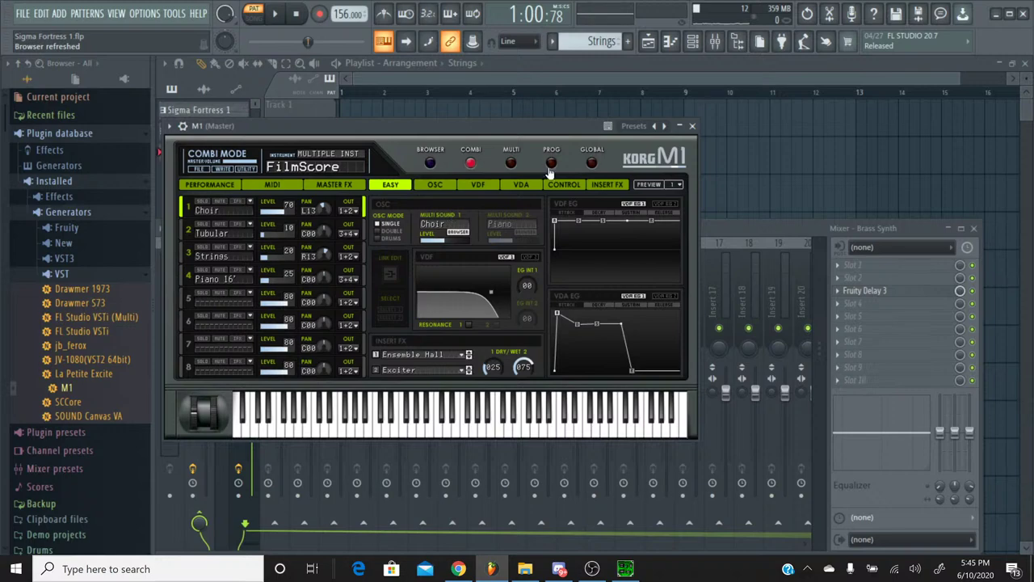
pyautogui.click(551, 162)
pyautogui.click(431, 164)
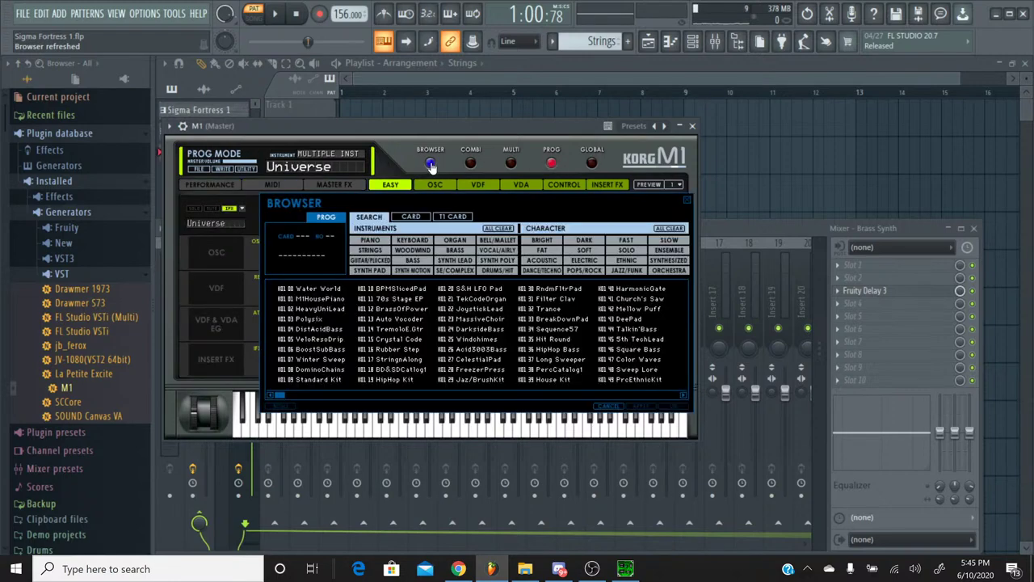
# Filter the M1 programs to brass and load Syn Brass
pyautogui.click(452, 251)
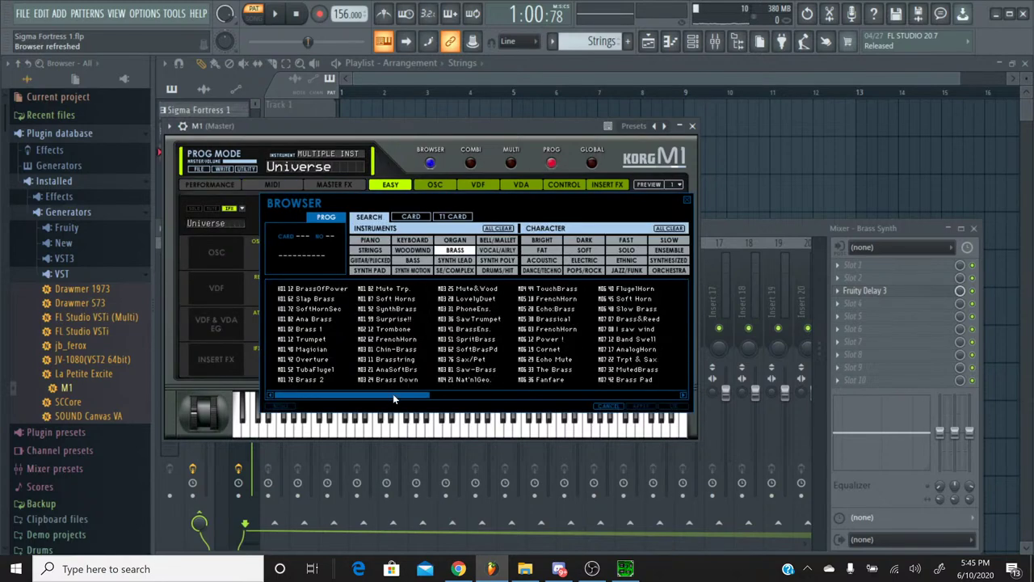
pyautogui.moveTo(393, 394); pyautogui.dragTo(677, 396)
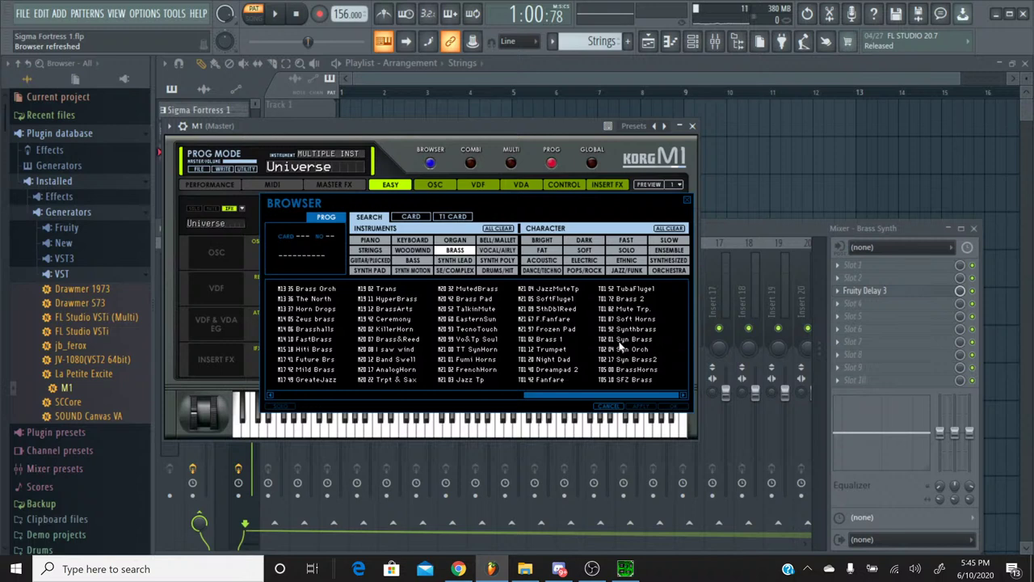
pyautogui.doubleClick(621, 340)
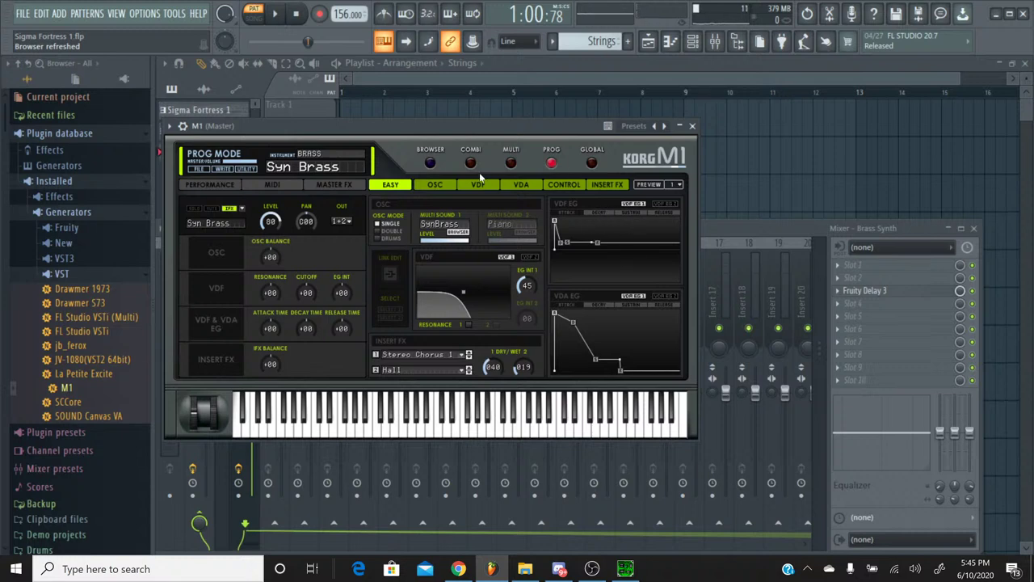
# Filter the M1 programs to strings and load BrightStr
pyautogui.click(433, 164)
pyautogui.click(374, 251)
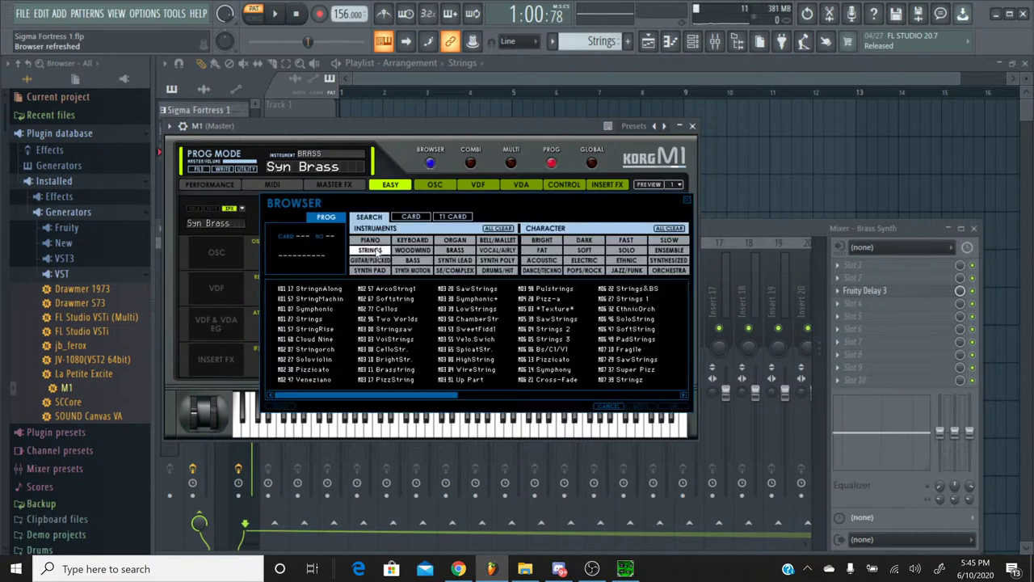
pyautogui.doubleClick(401, 362)
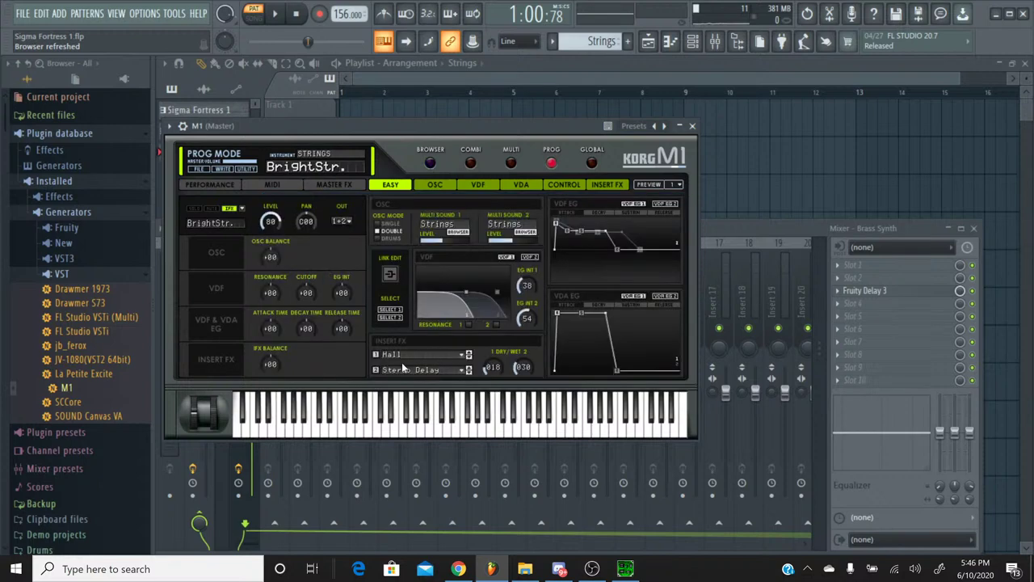
# Set both insert effects of the BrightStr. program to No Effect and close the M1 window
pyautogui.click(402, 362)
pyautogui.click(445, 56)
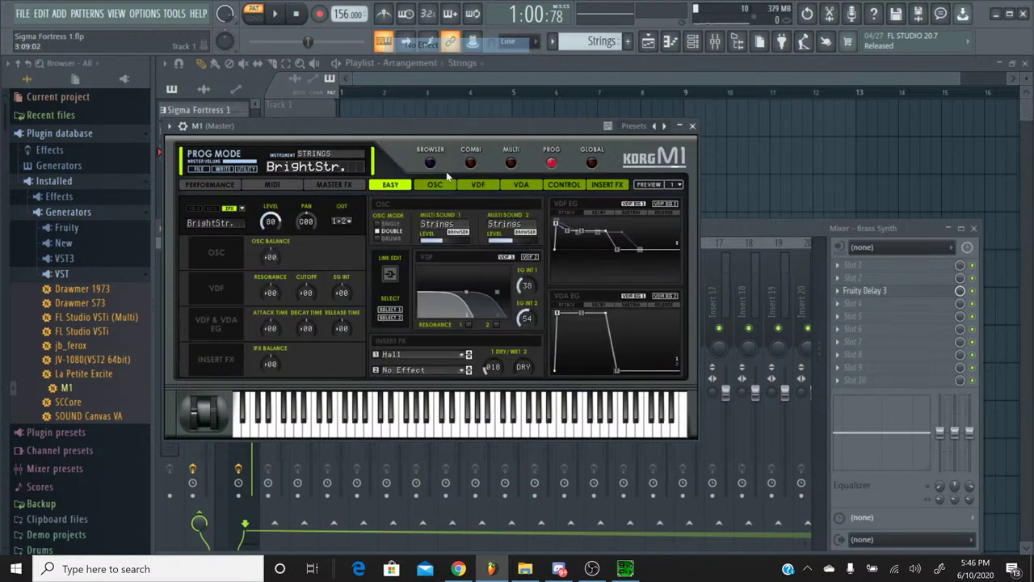
pyautogui.click(434, 357)
pyautogui.click(443, 30)
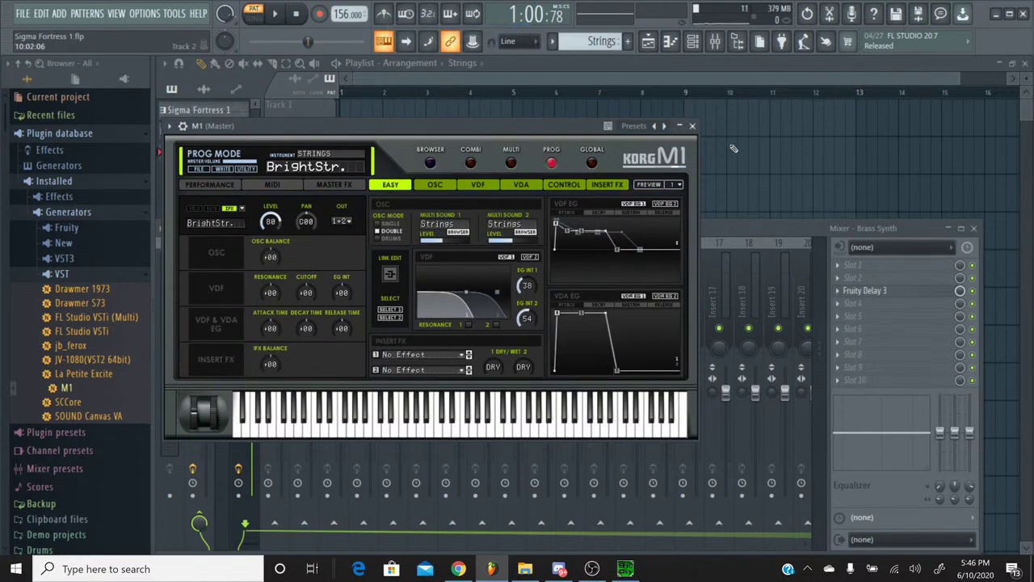
pyautogui.click(692, 126)
# Rename the new M1 channel as Strings
pyautogui.rightClick(455, 231)
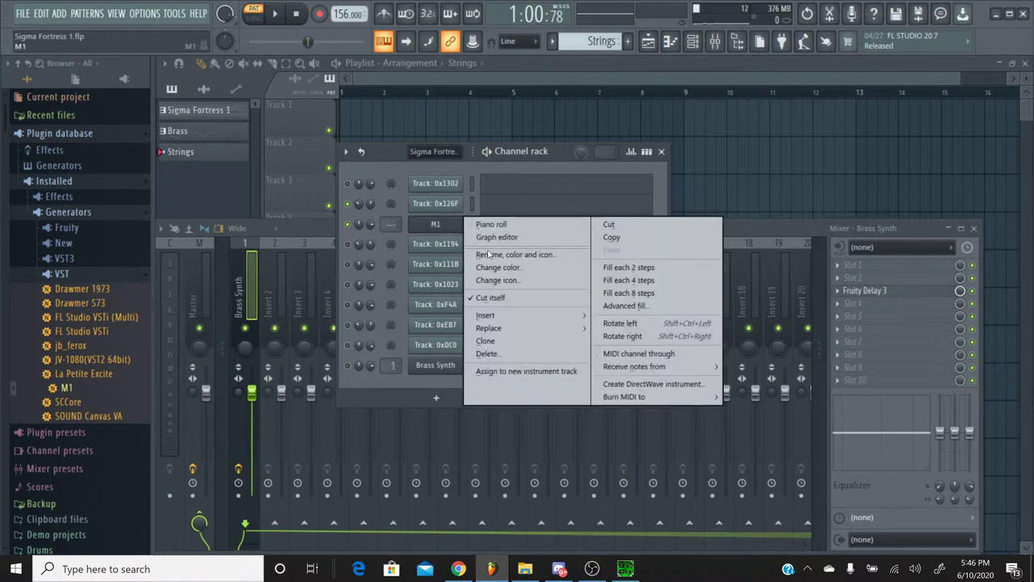
pyautogui.click(508, 253)
pyautogui.write('S')
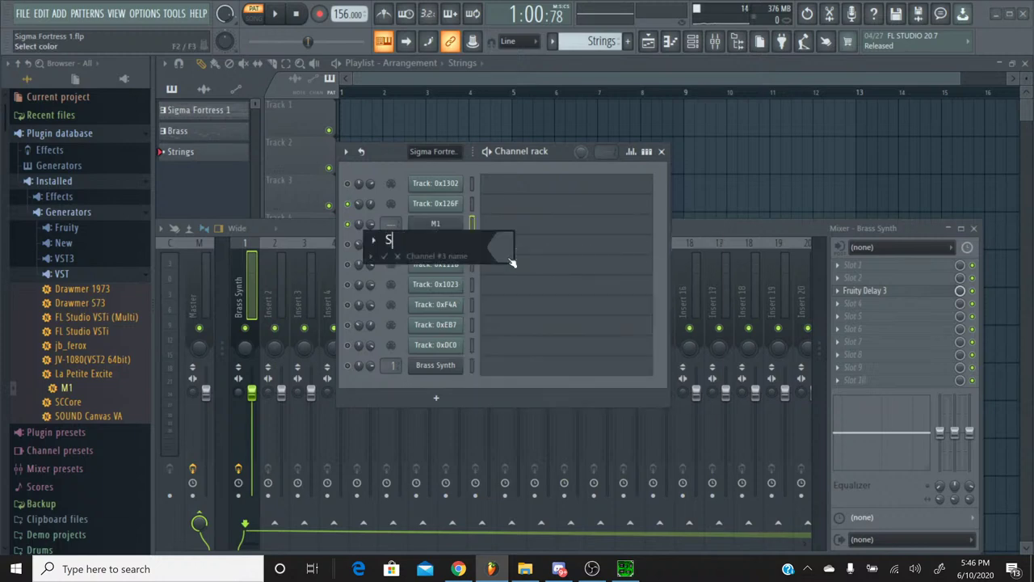
pyautogui.write('trings')
pyautogui.press('Return')
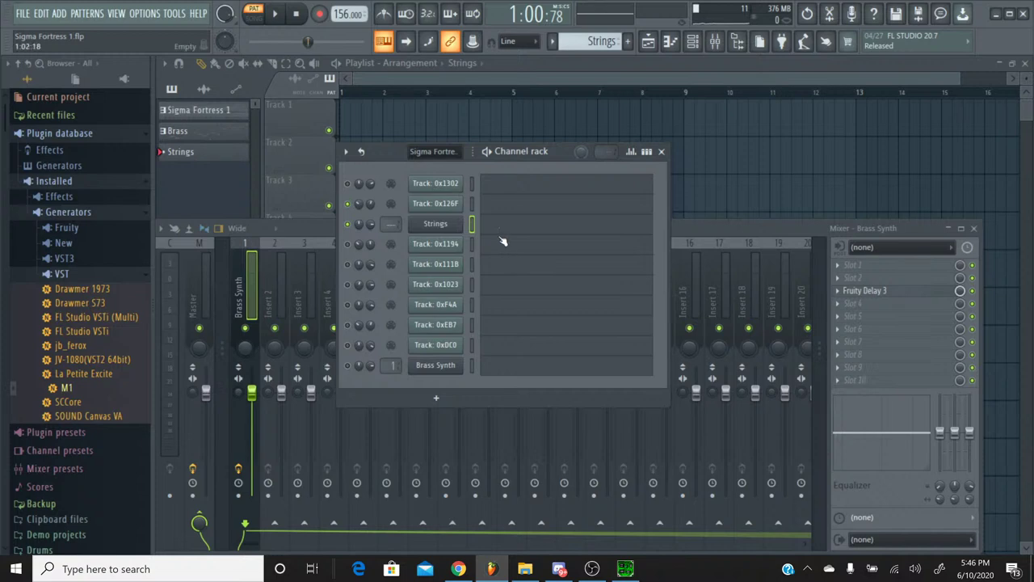
# Paste the copied notes into the piano roll of the Strings channel and listen to the opening bars
pyautogui.click(499, 228)
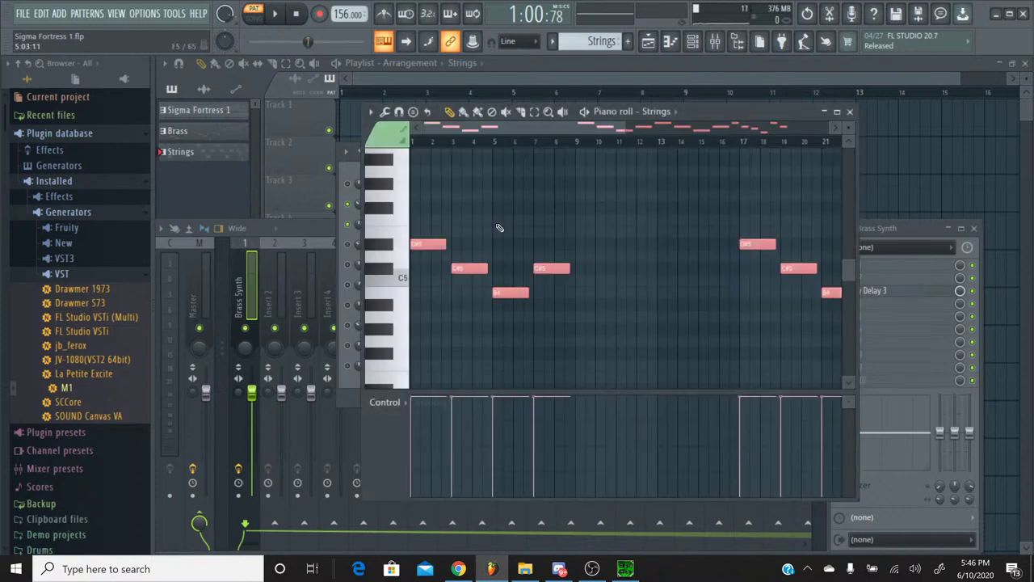
pyautogui.click(390, 246)
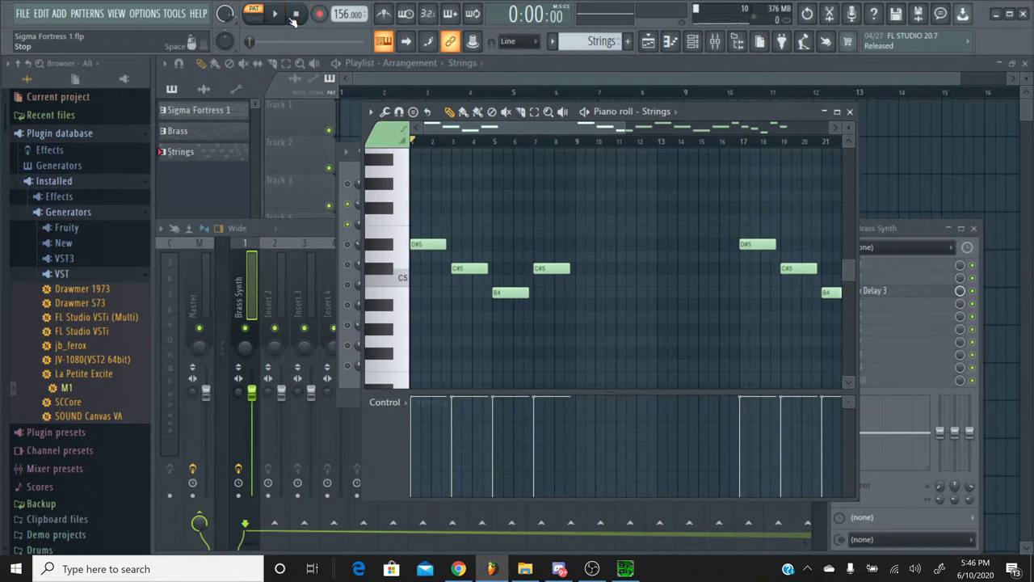
pyautogui.press('space')
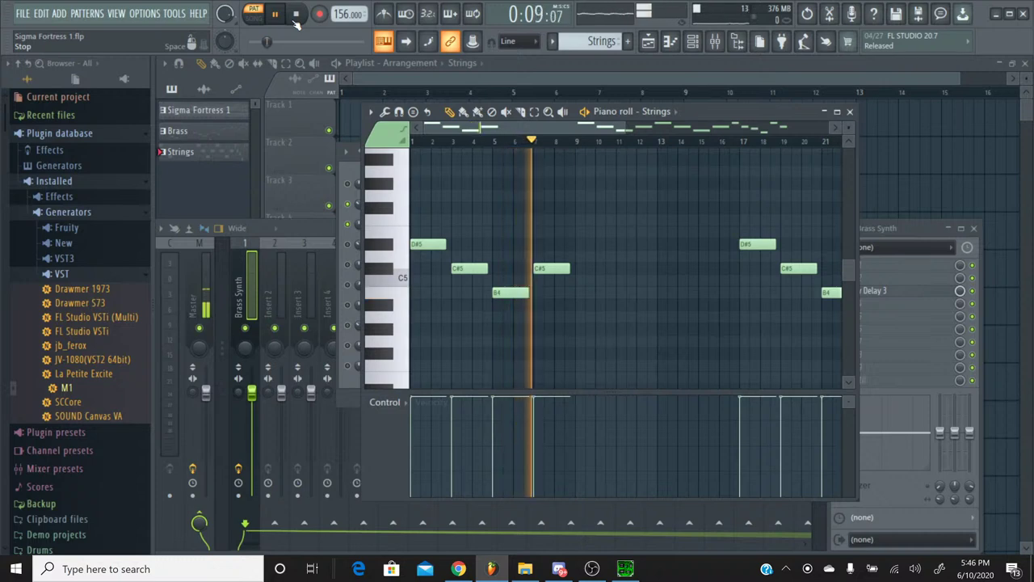
pyautogui.click(296, 18)
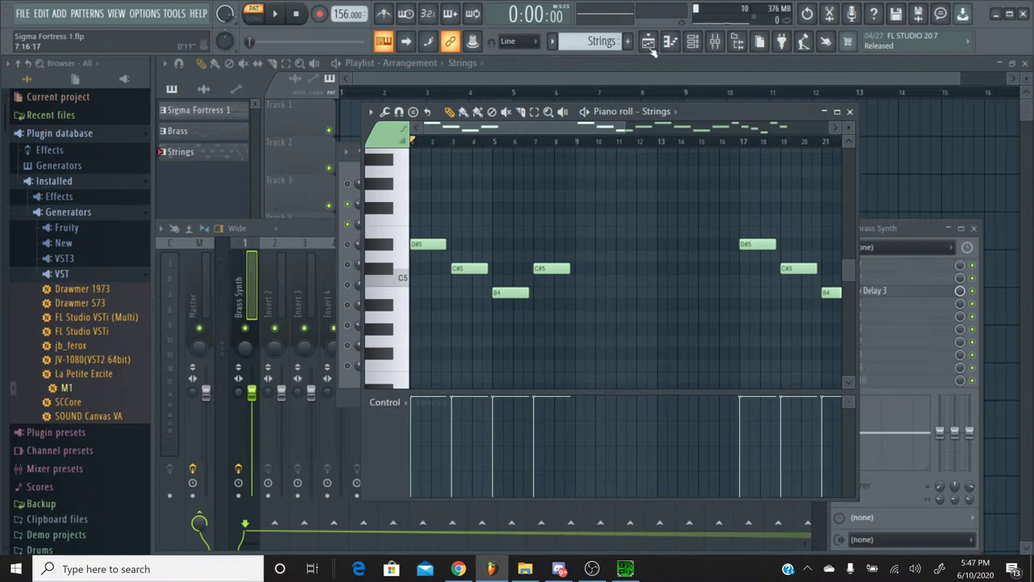
pyautogui.click(279, 19)
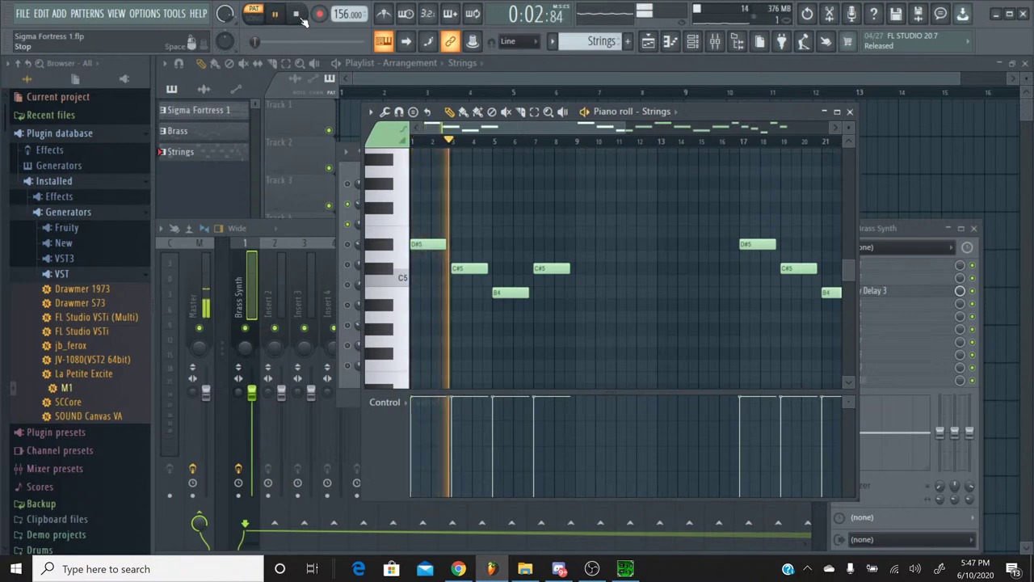
pyautogui.click(300, 17)
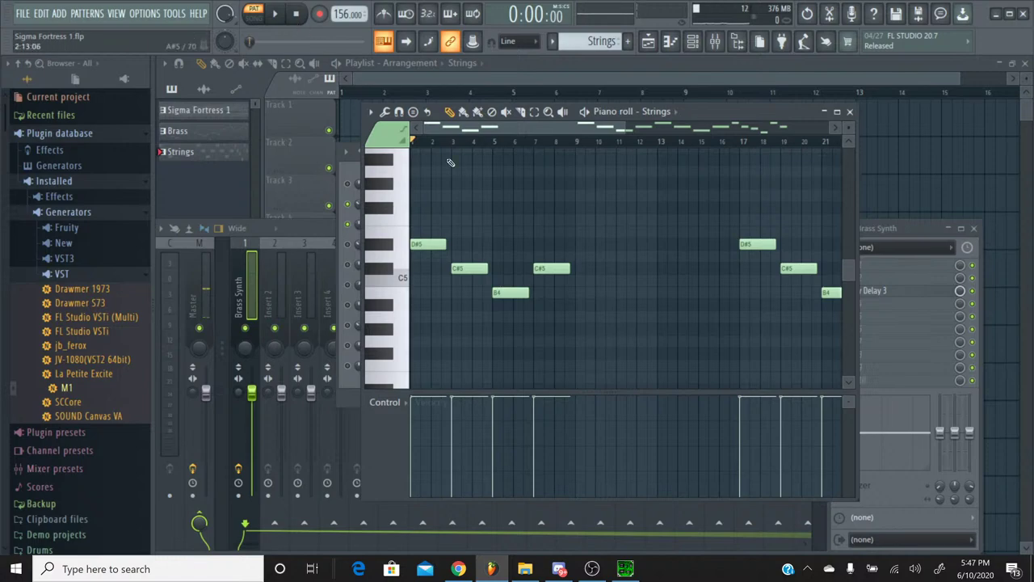
# Check the live chat in YouTube Studio, return to FL Studio and look over the pasted Strings notes
pyautogui.click(458, 568)
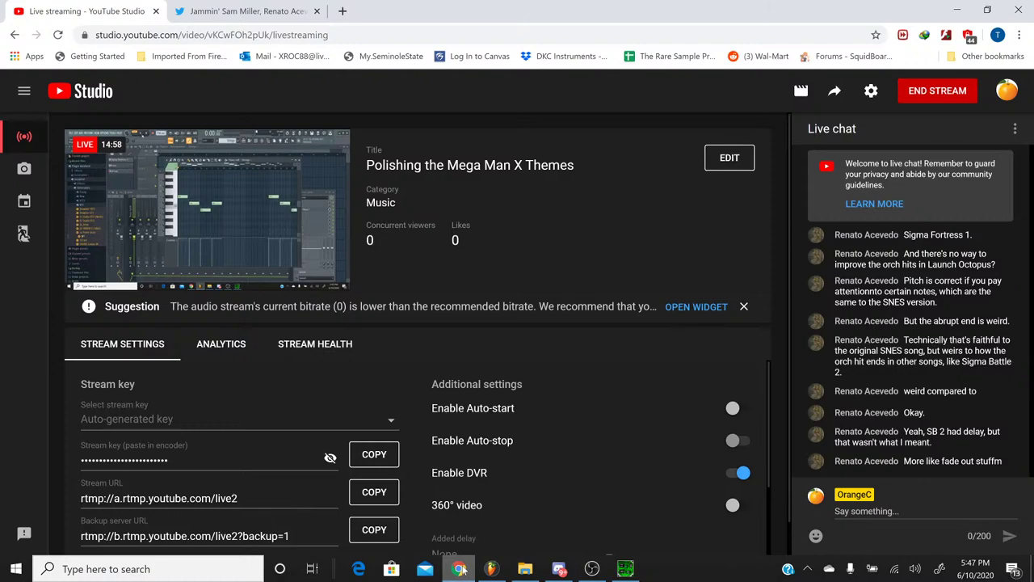
pyautogui.hotkey('alt', 'Tab')
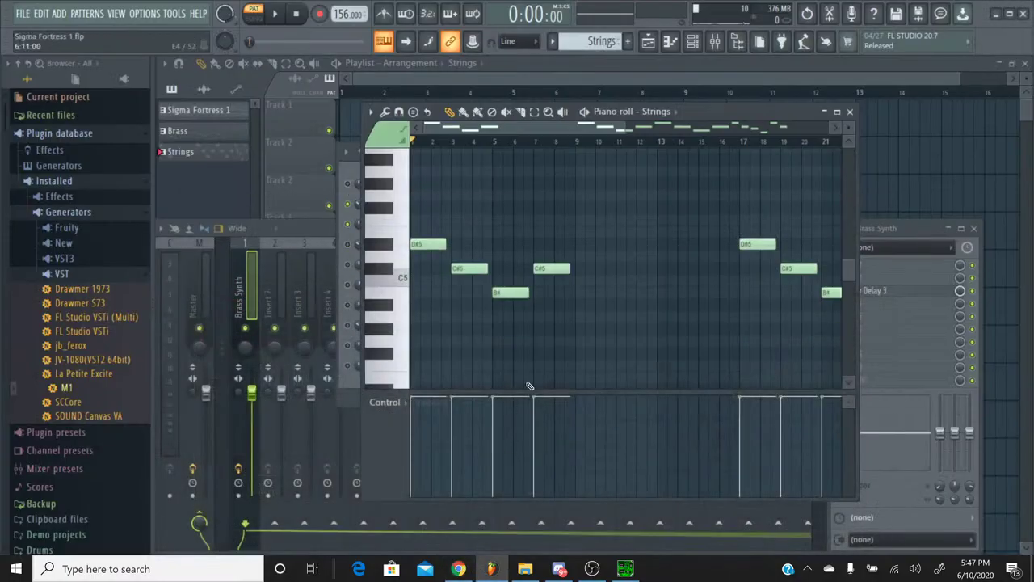
pyautogui.hscroll(4, 546, 162)
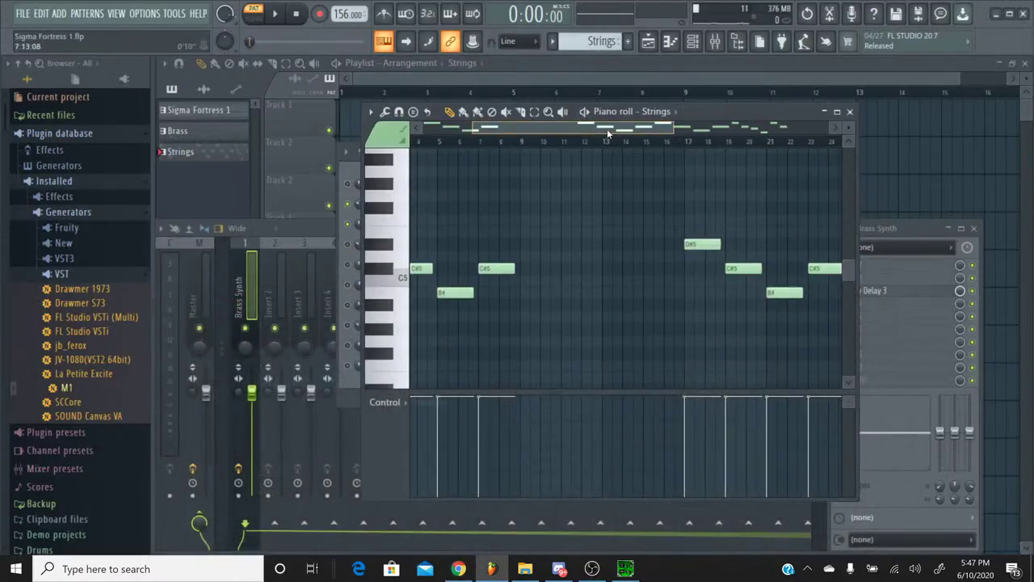
pyautogui.hscroll(-4, 550, 164)
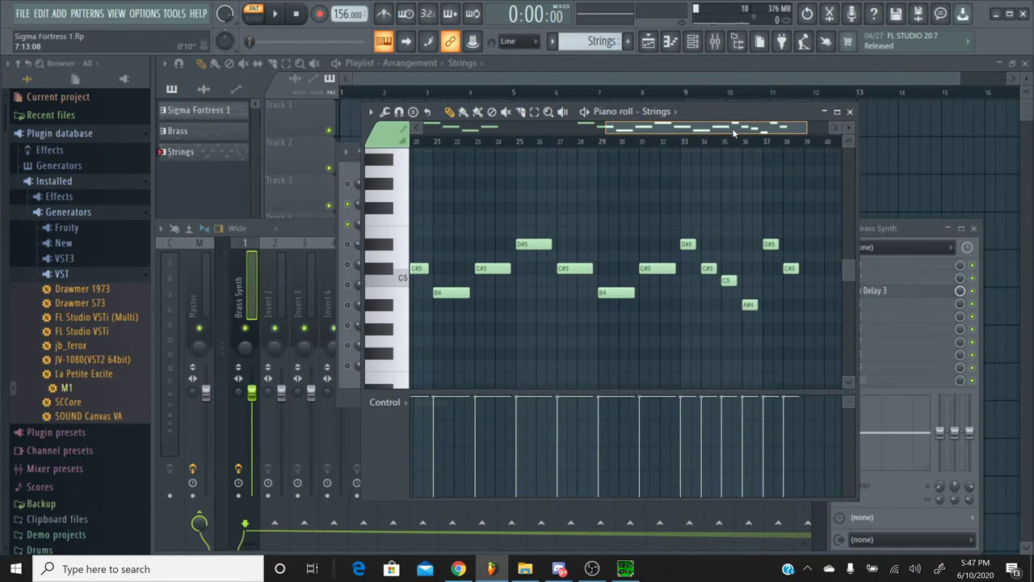
# Close the Strings piano roll and switch to the Sigma Fortress 1 pattern
pyautogui.click(849, 112)
pyautogui.click(553, 43)
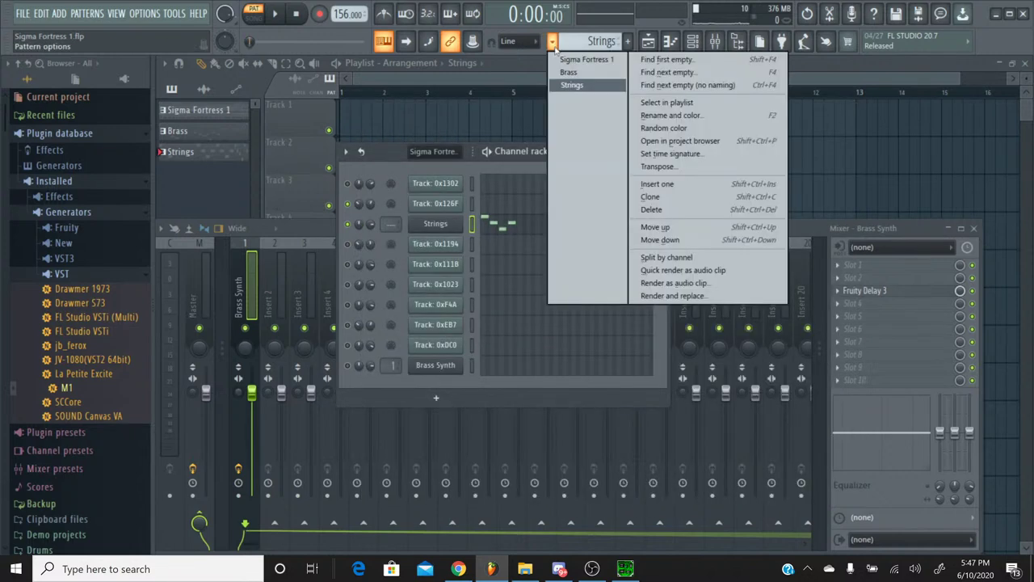
pyautogui.click(566, 60)
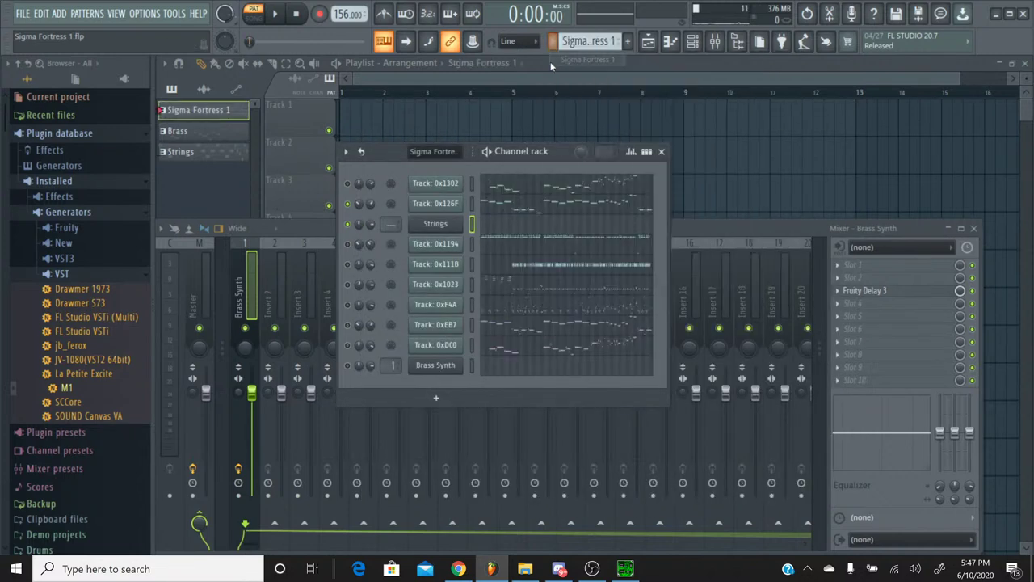
# Copy the 34% panning value of Track 0x126F and paste it onto the Strings channel's panning
pyautogui.rightClick(353, 208)
pyautogui.click(395, 355)
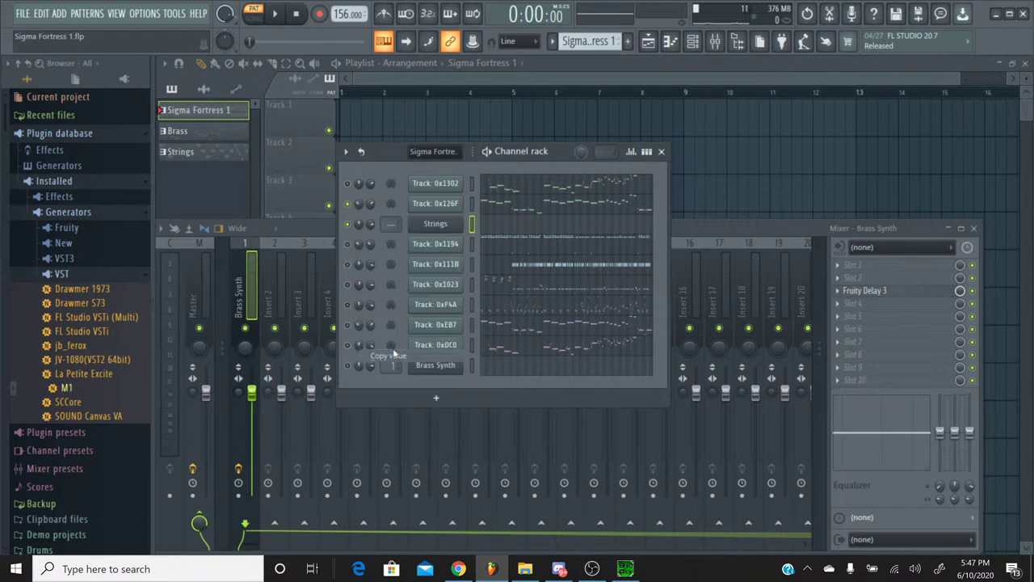
pyautogui.rightClick(365, 236)
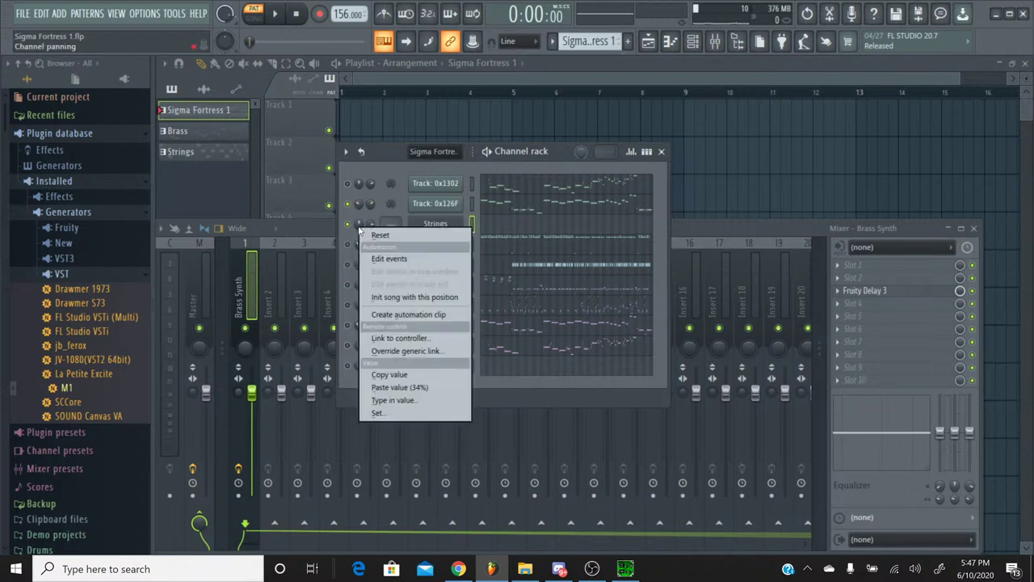
pyautogui.click(396, 388)
# Switch to the Strings pattern and link the Strings channel to mixer insert 2
pyautogui.click(585, 40)
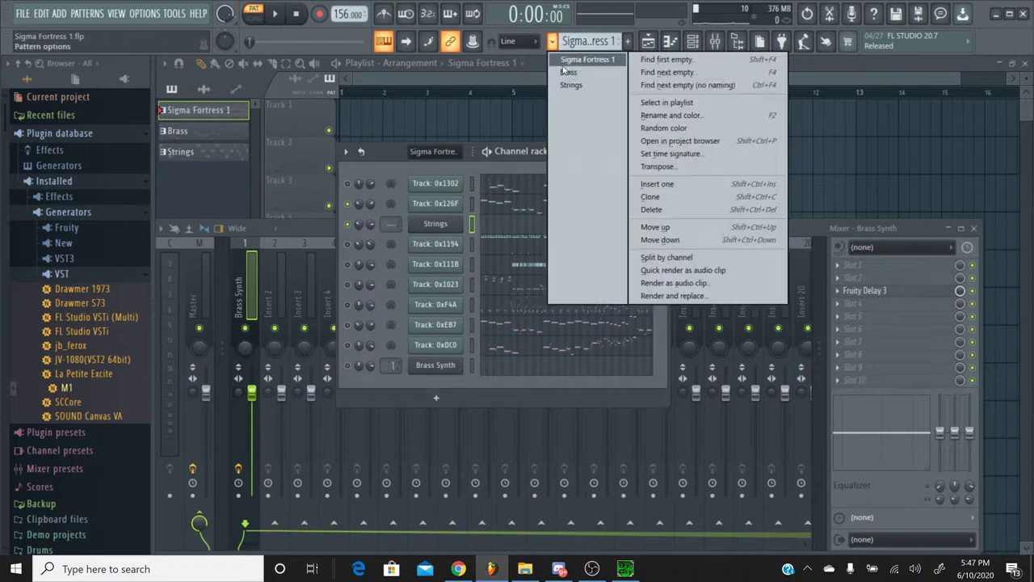
pyautogui.click(566, 85)
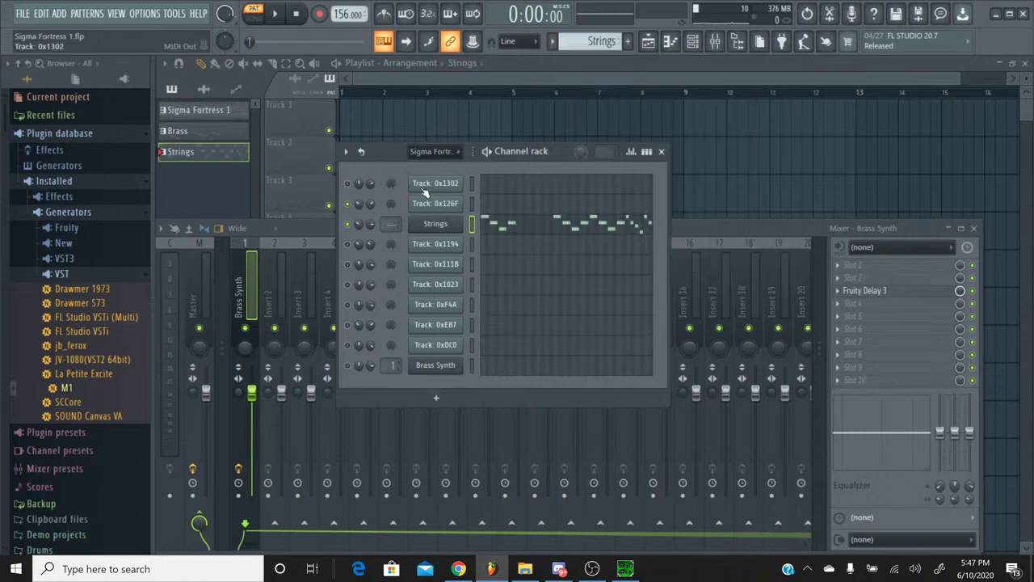
pyautogui.click(686, 231)
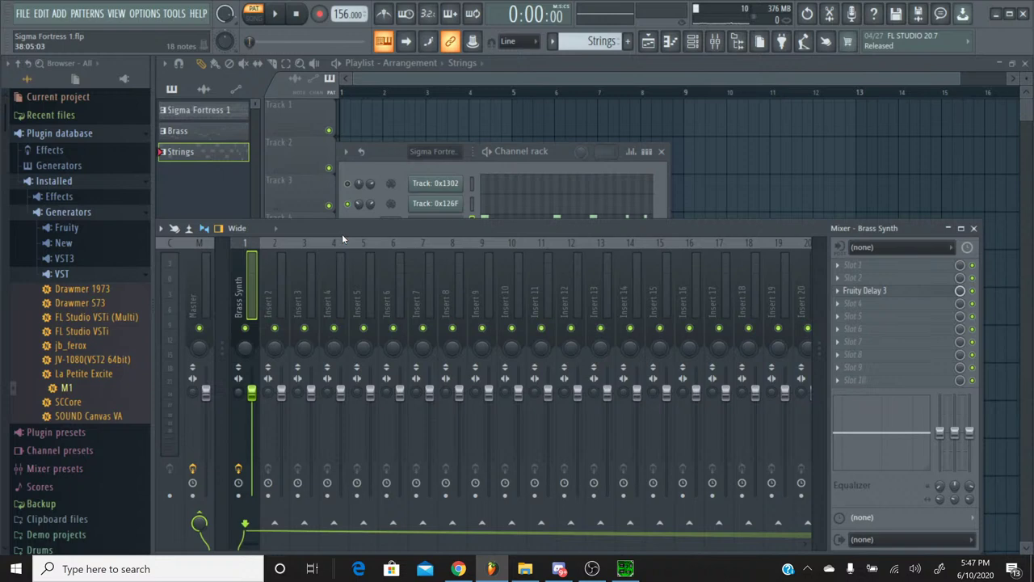
pyautogui.click(282, 252)
pyautogui.hotkey('ctrl', 'l')
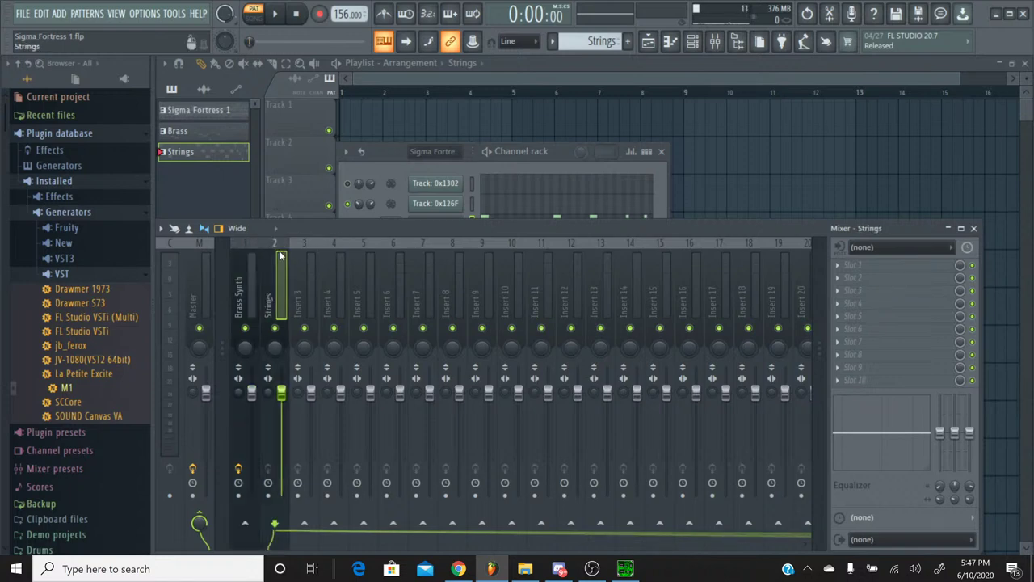
pyautogui.click(386, 161)
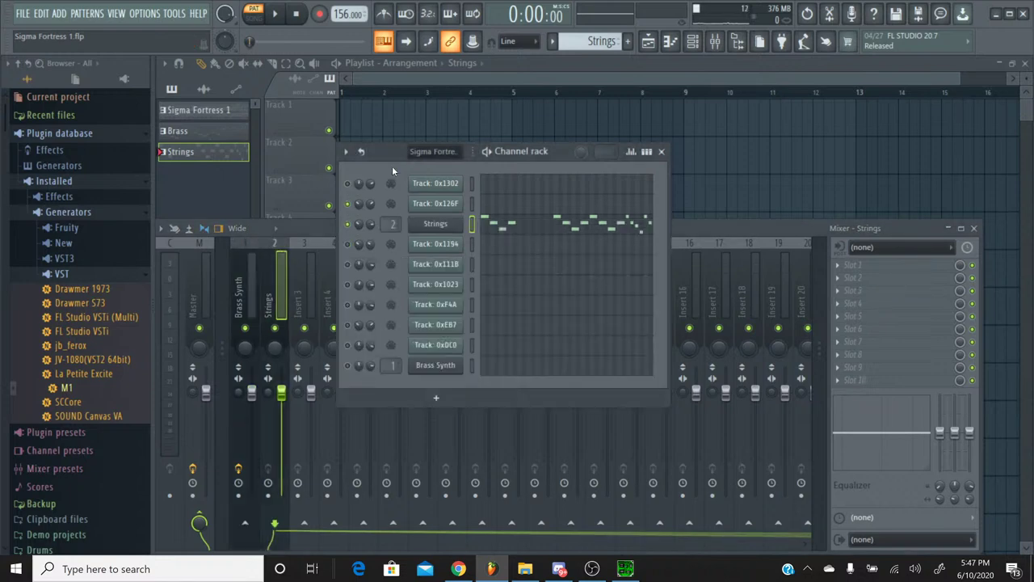
# Play the Strings pattern briefly, then compare it with the opening of the original Sigma Fortress 1 in SPCTool
pyautogui.click(275, 13)
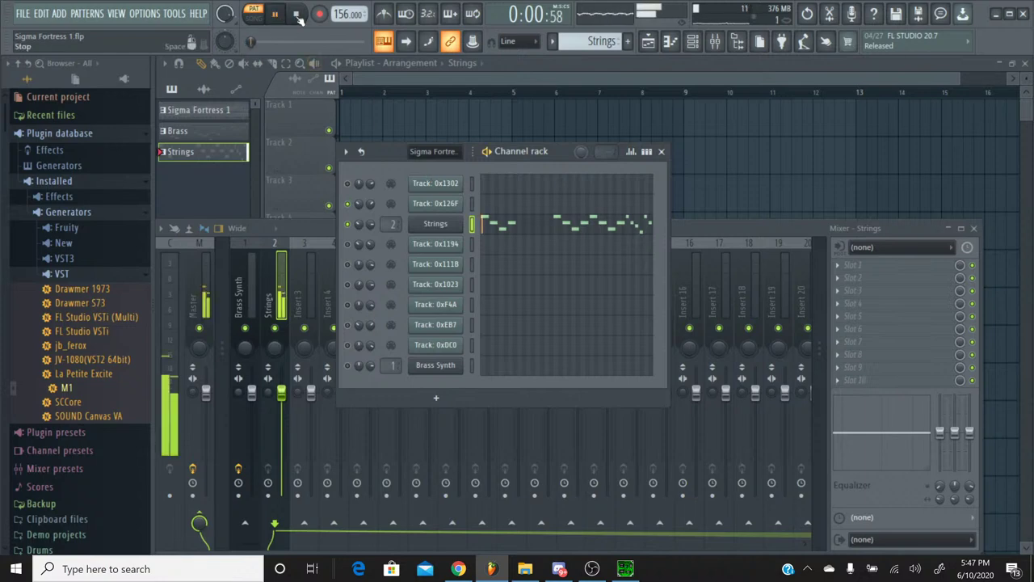
pyautogui.click(297, 14)
pyautogui.click(592, 568)
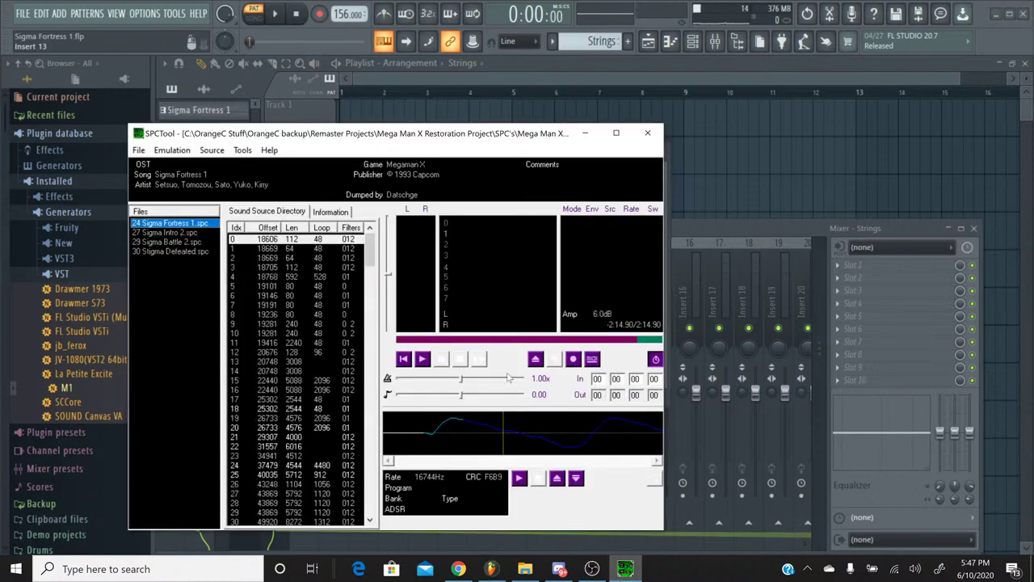
pyautogui.click(421, 357)
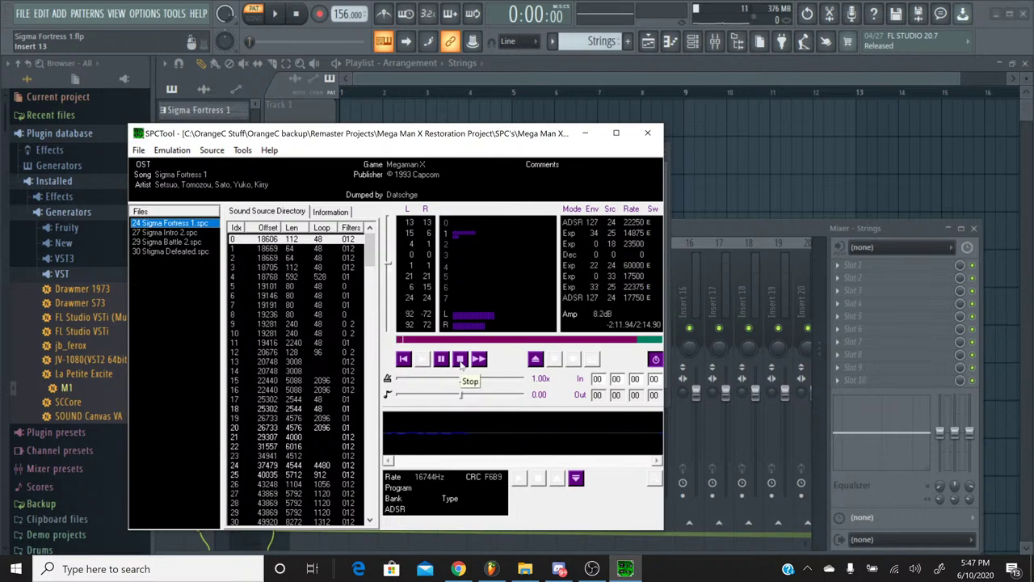
pyautogui.click(461, 363)
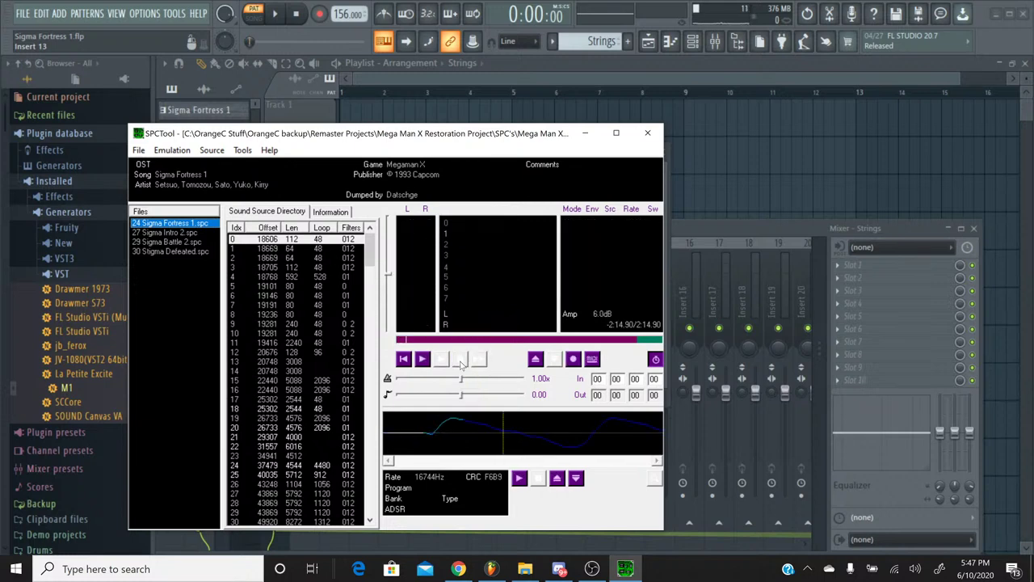
pyautogui.click(420, 361)
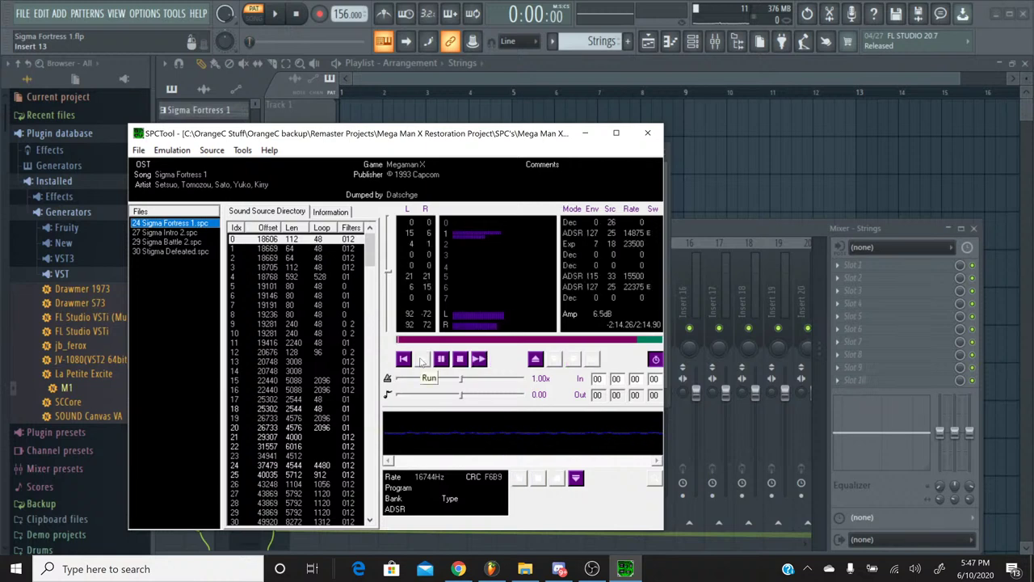
pyautogui.click(464, 362)
pyautogui.click(585, 132)
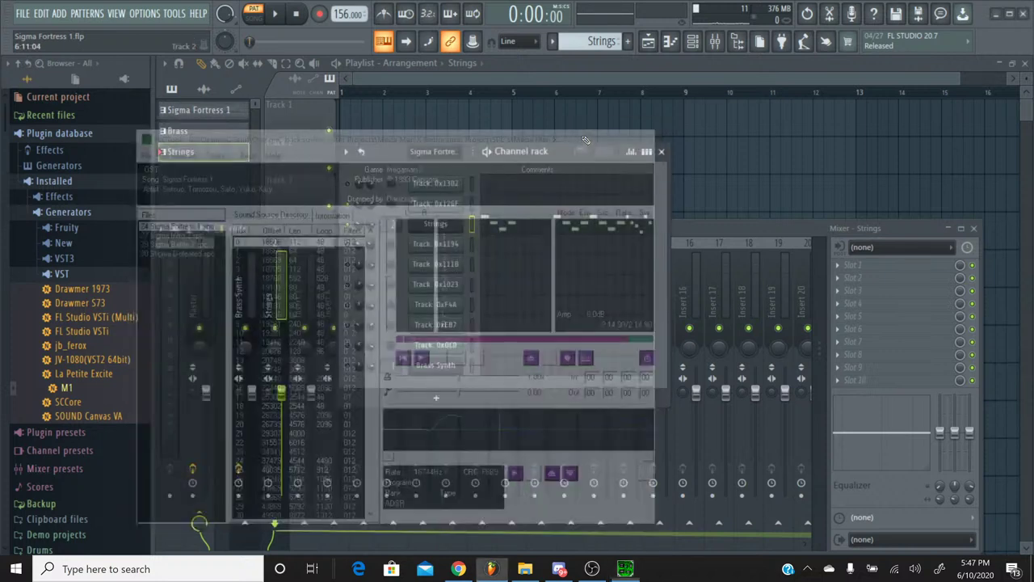
# Switch to the Sigma Fortress 1 pattern and examine the channel panning events of Track 0x126F and Track 0xEB7
pyautogui.click(552, 41)
pyautogui.click(556, 61)
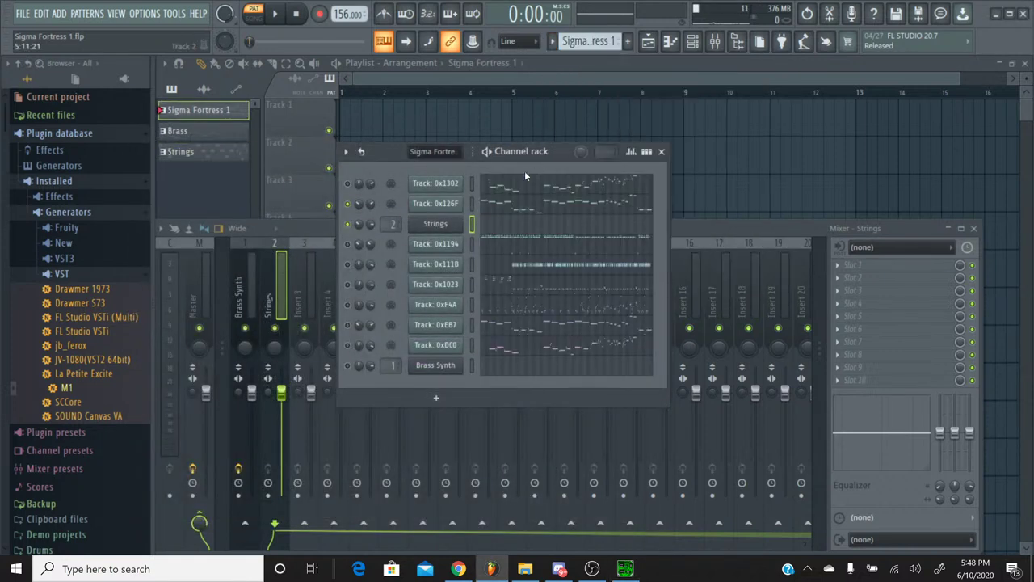
pyautogui.rightClick(360, 208)
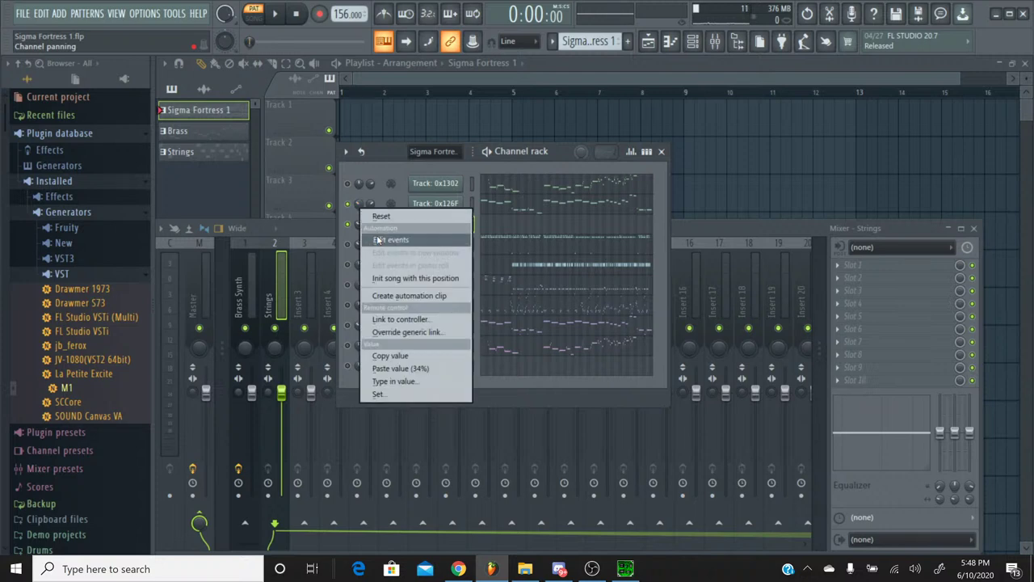
pyautogui.click(377, 239)
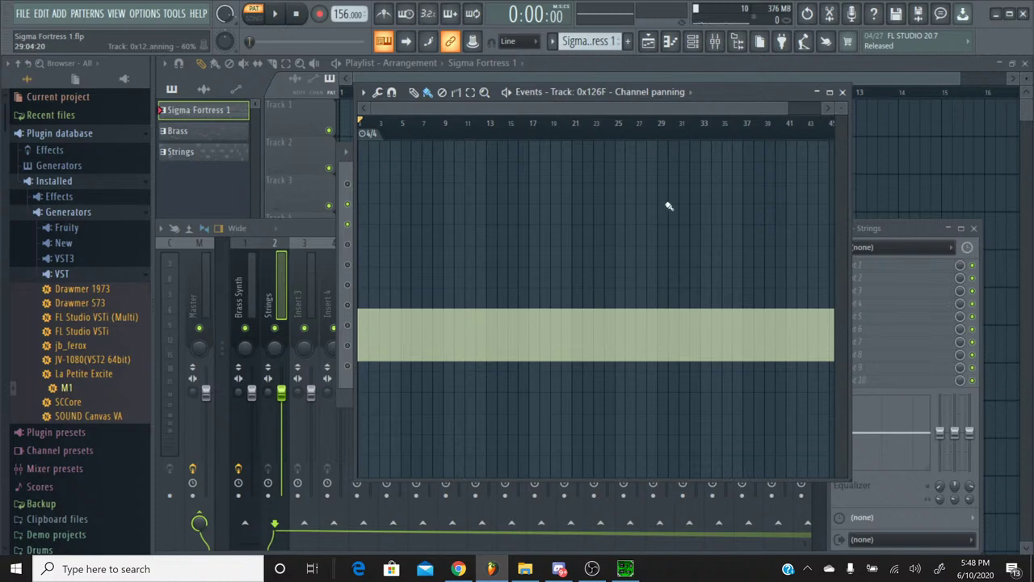
pyautogui.click(842, 91)
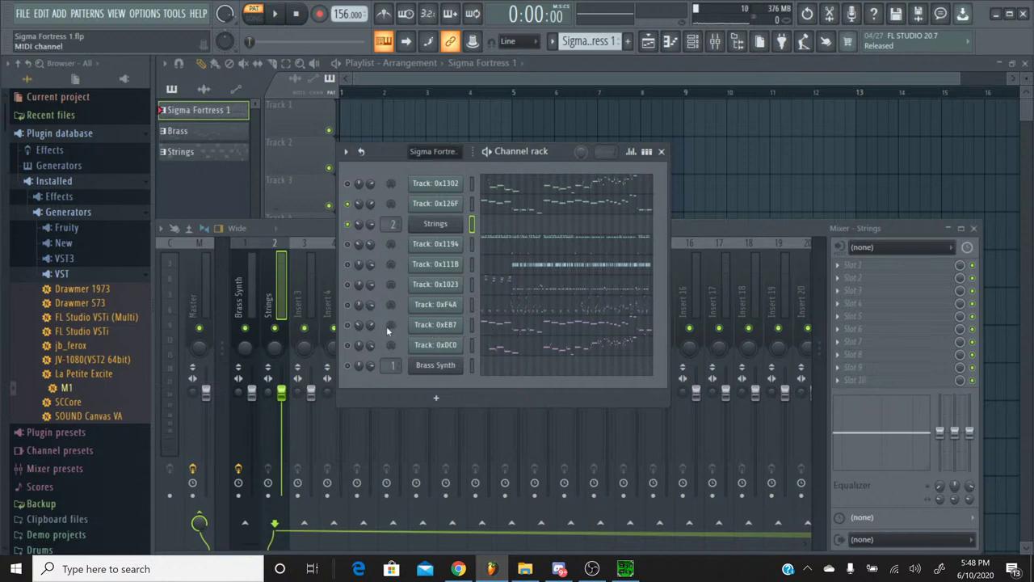
pyautogui.rightClick(358, 325)
pyautogui.click(369, 358)
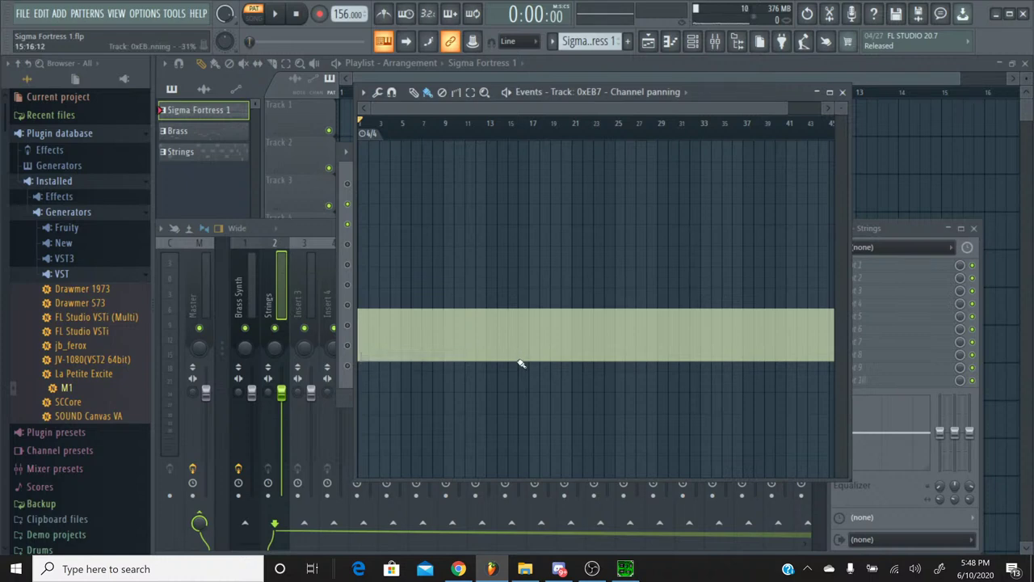
pyautogui.click(842, 91)
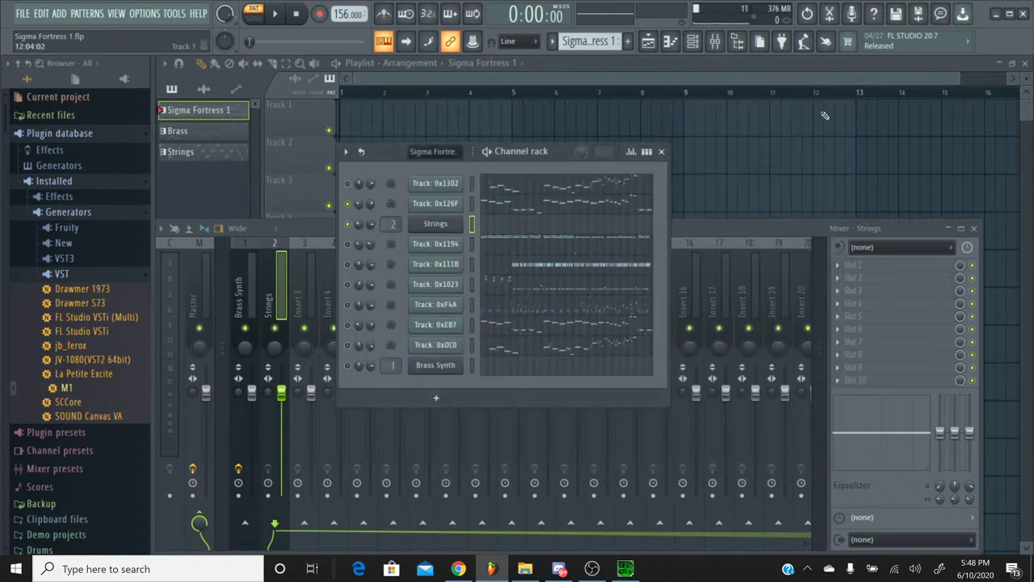
pyautogui.click(517, 335)
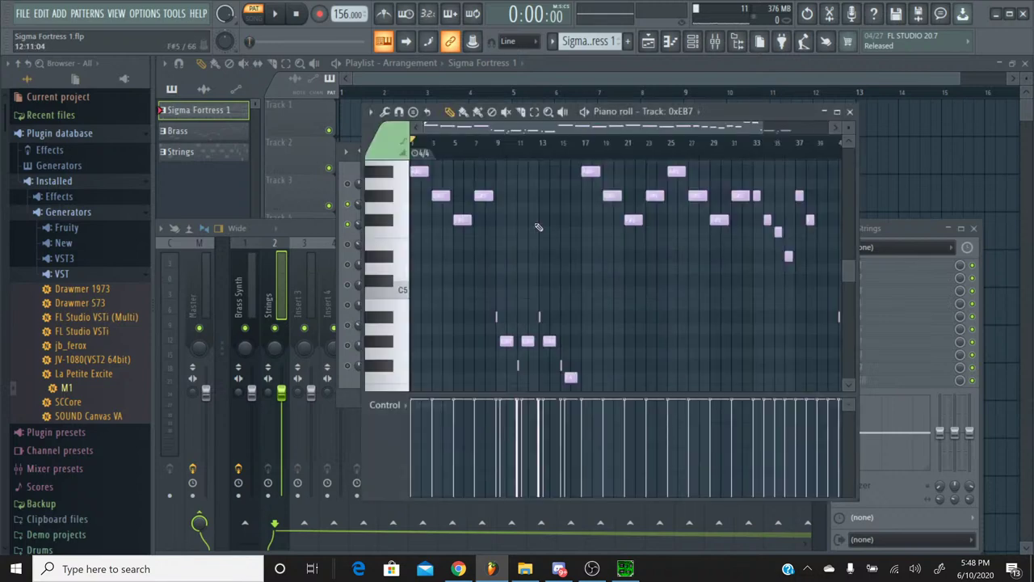
pyautogui.scroll(2, 525, 210)
pyautogui.hscroll(-4, 522, 143)
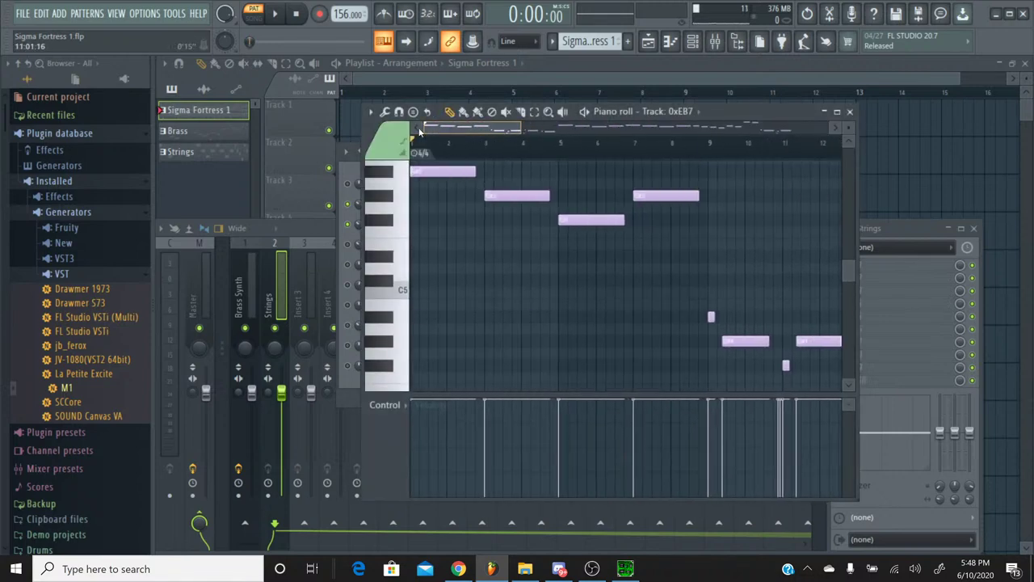
pyautogui.scroll(3, 723, 303)
pyautogui.moveTo(728, 311); pyautogui.dragTo(434, 234)
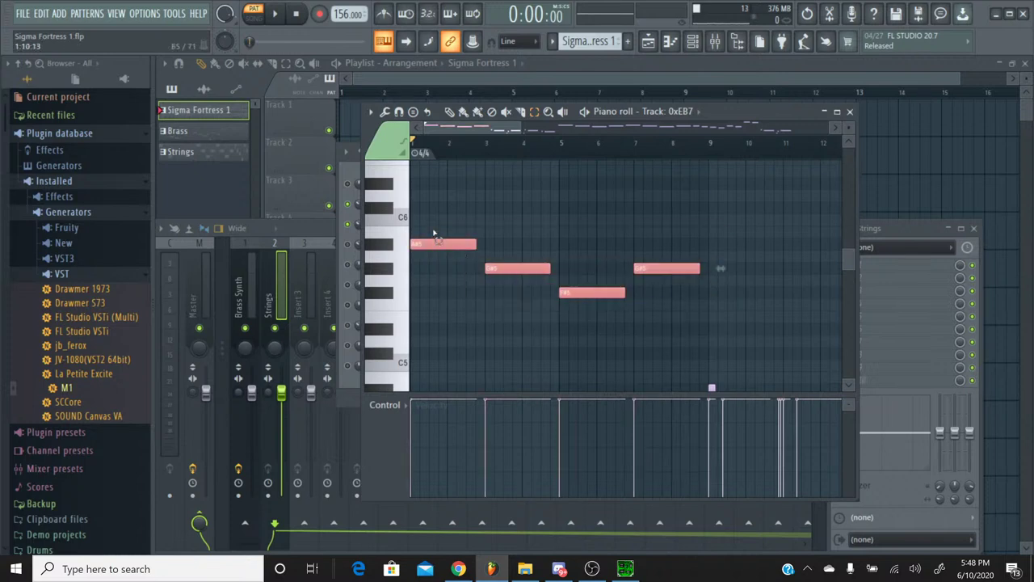
pyautogui.click(850, 113)
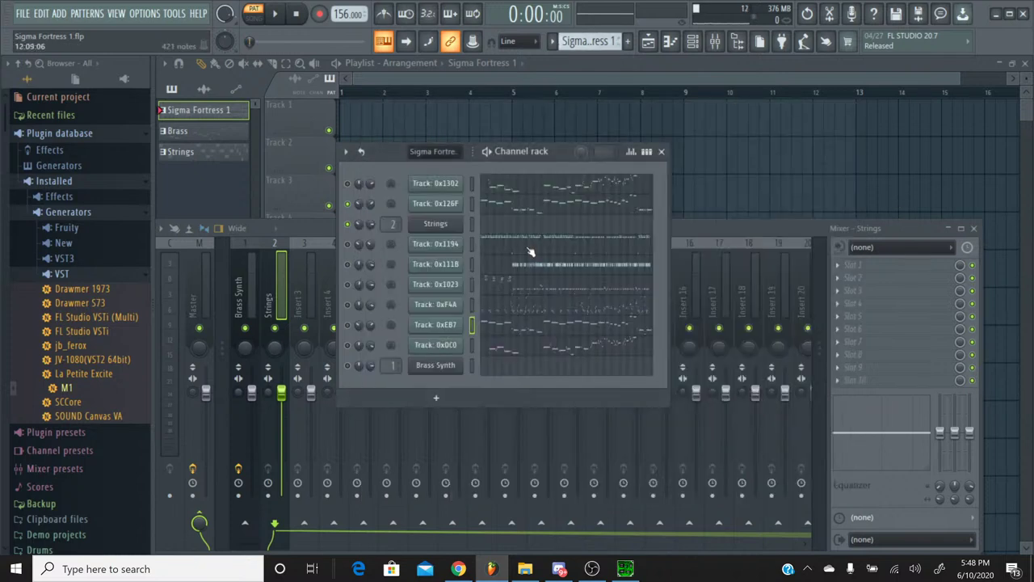
pyautogui.click(555, 48)
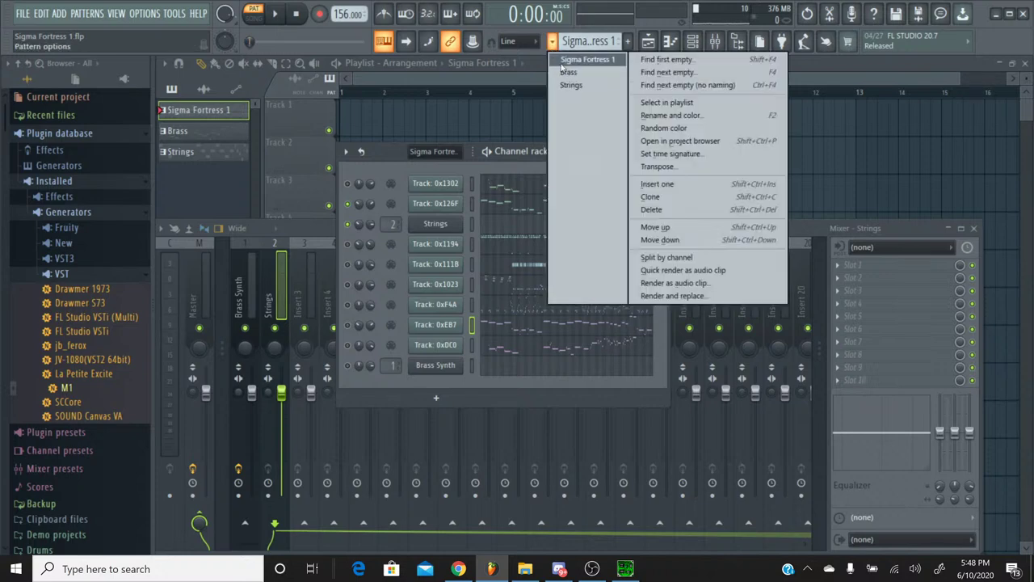
pyautogui.click(578, 70)
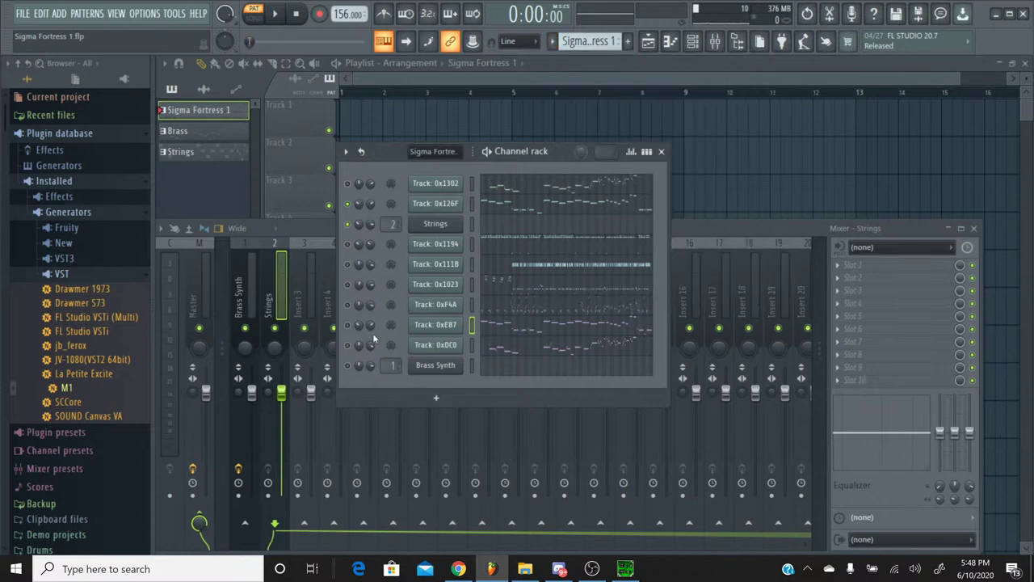
# In the piano roll of Track 0xEB7, select the upper melody notes from bar 17 to bar 40 and the four opening notes
pyautogui.click(491, 326)
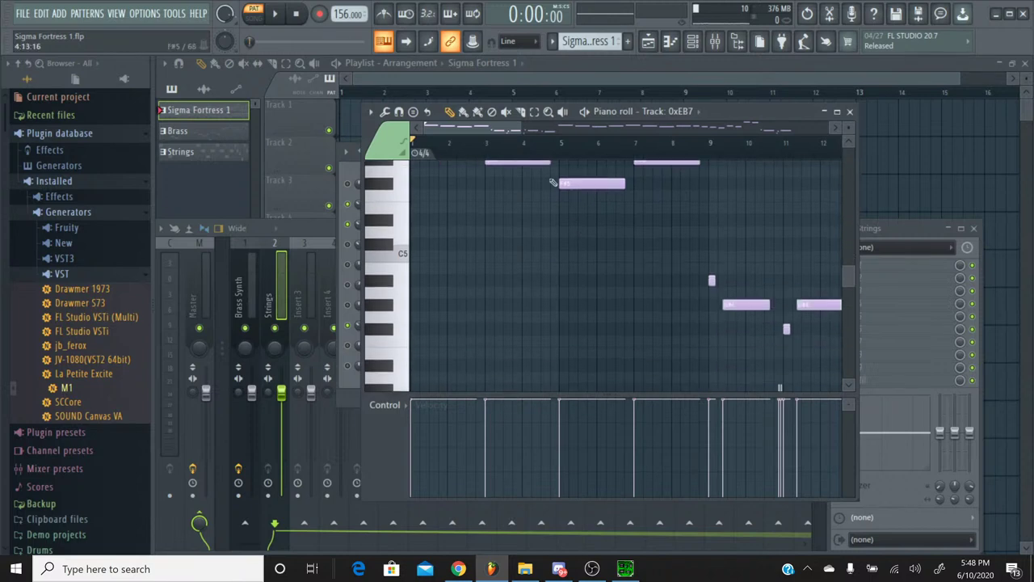
pyautogui.moveTo(494, 131); pyautogui.dragTo(710, 210)
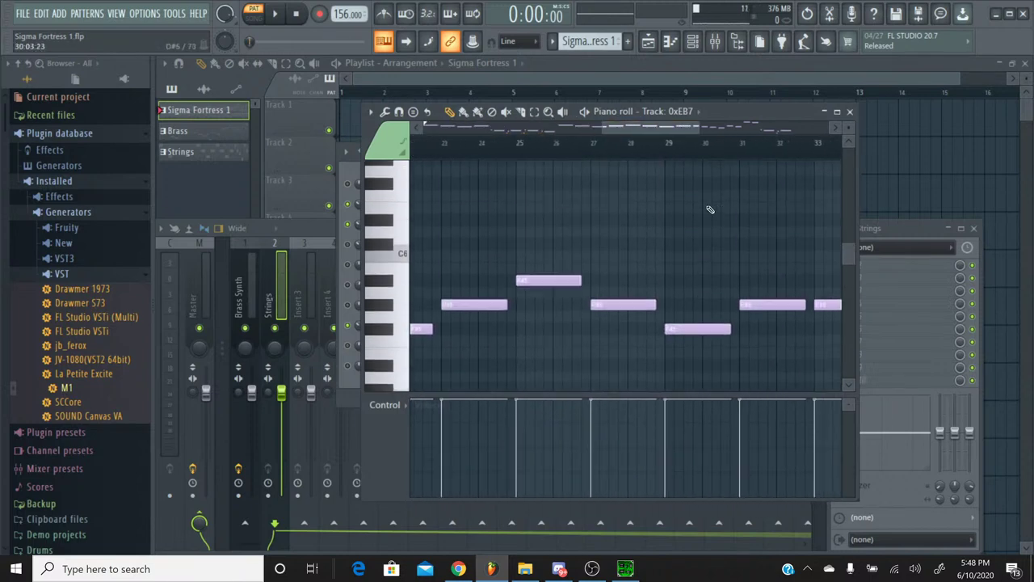
pyautogui.moveTo(688, 129); pyautogui.dragTo(765, 129)
pyautogui.scroll(2, 750, 238)
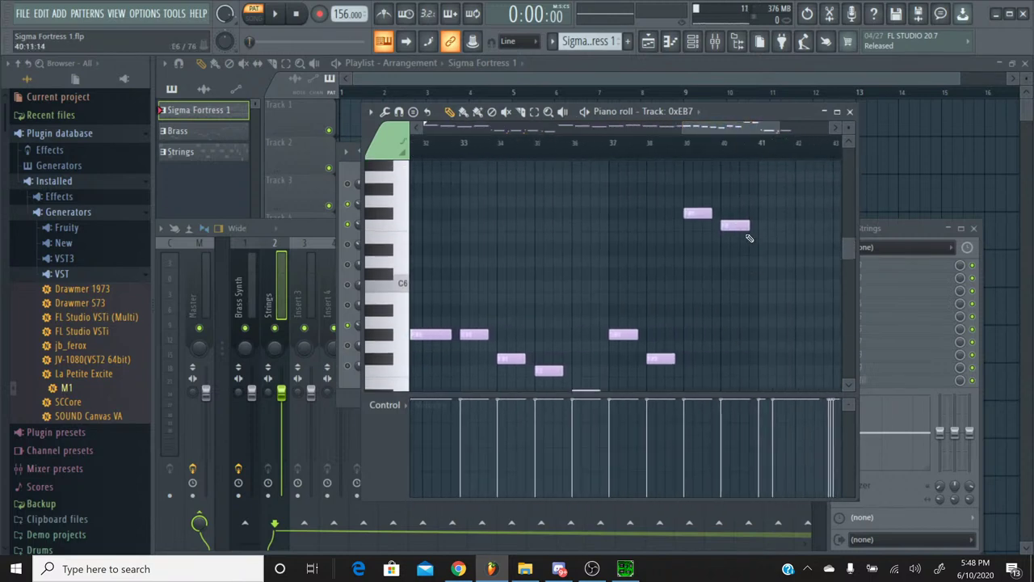
pyautogui.scroll(-2, 750, 237)
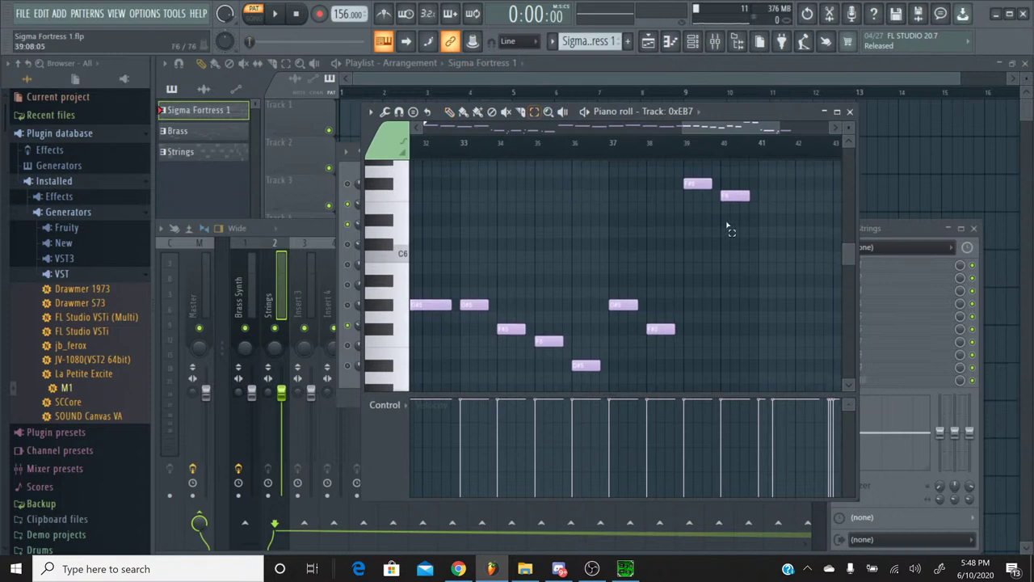
pyautogui.scroll(-6, 727, 226)
pyautogui.scroll(4, 719, 237)
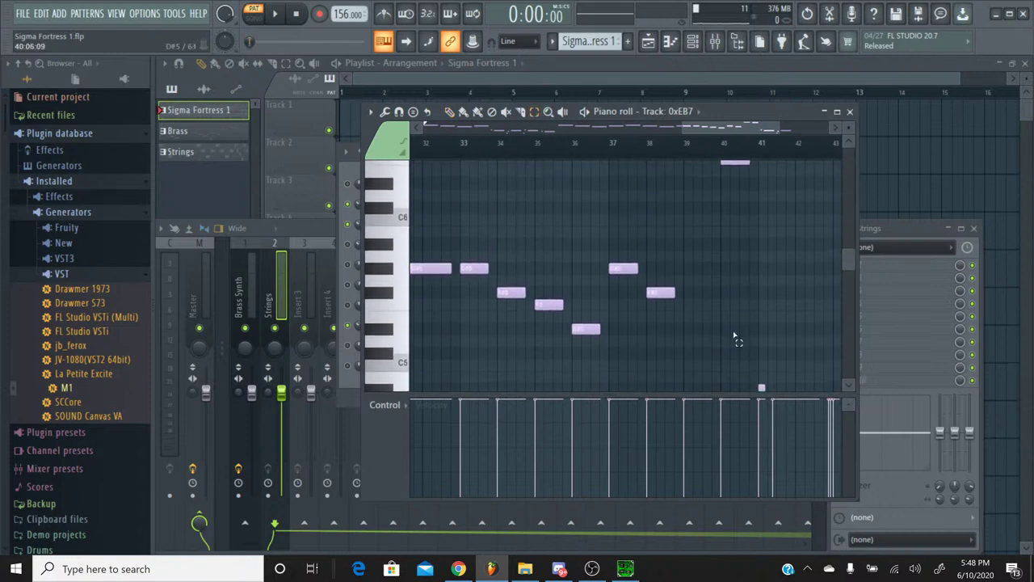
pyautogui.moveTo(732, 284); pyautogui.dragTo(619, 171)
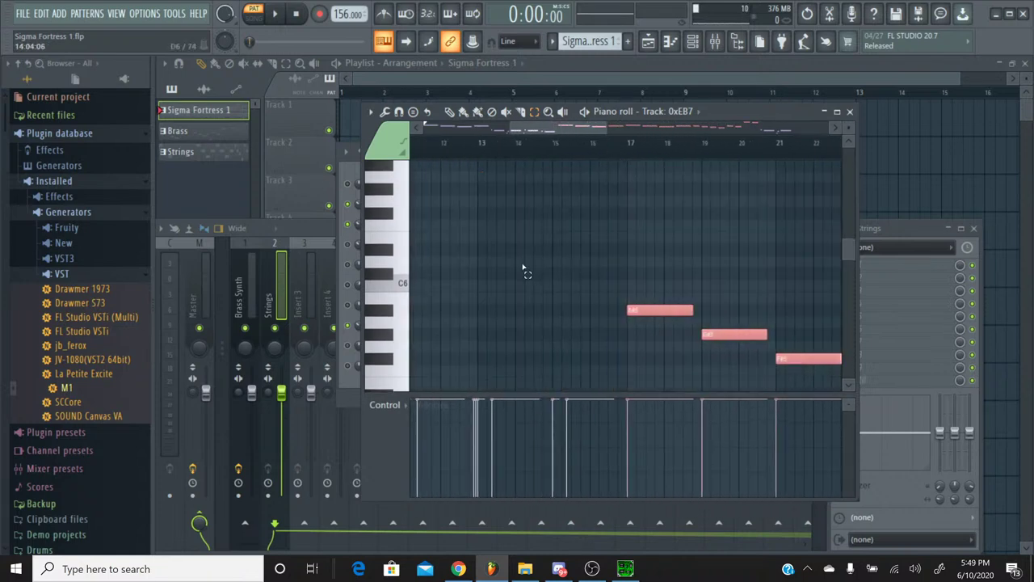
pyautogui.moveTo(587, 130); pyautogui.dragTo(483, 131)
pyautogui.scroll(-4, 703, 334)
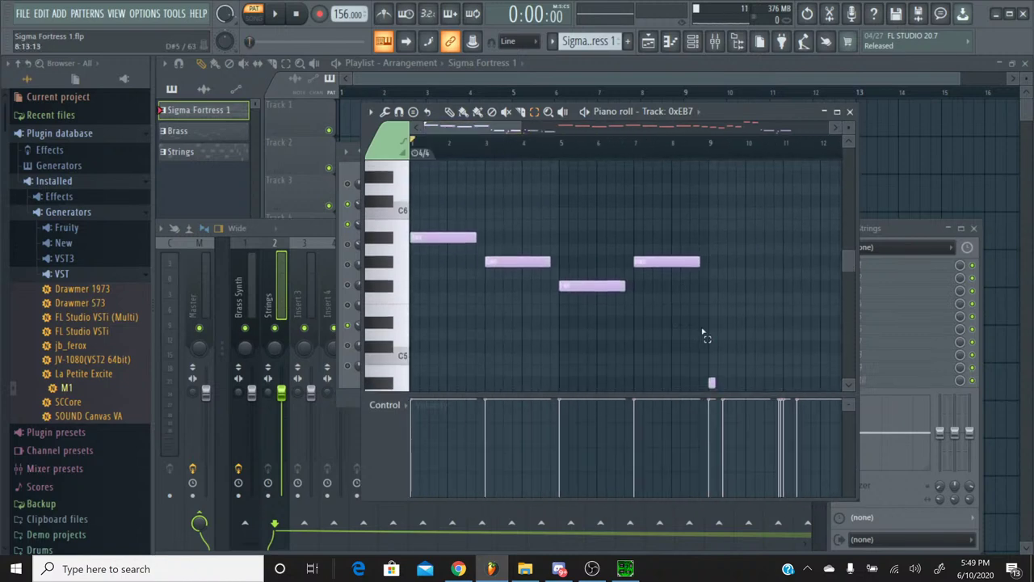
pyautogui.moveTo(703, 334); pyautogui.dragTo(412, 181)
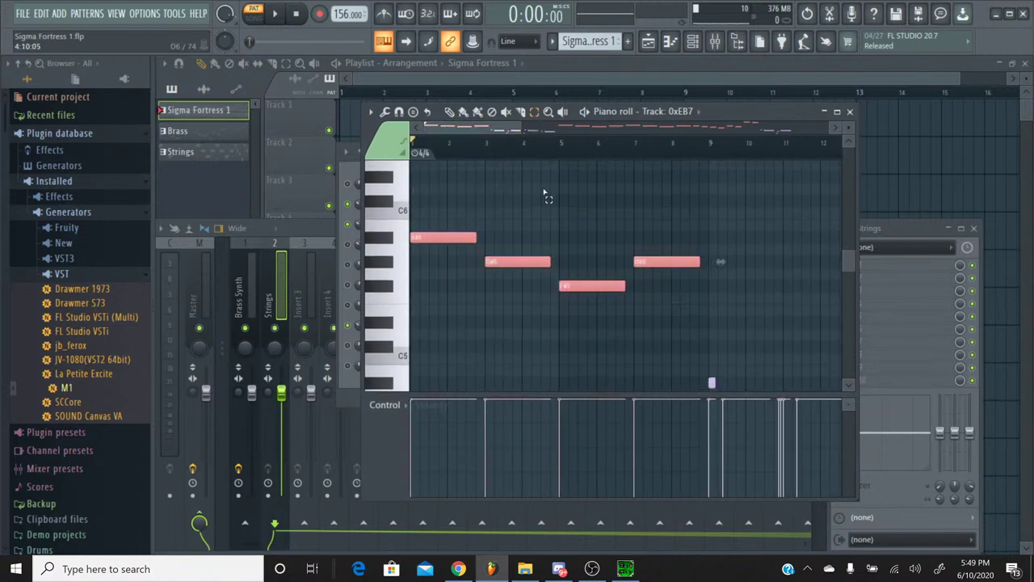
# Paste the copied Track 0xEB7 notes into the Strings channel of the Strings pattern, deselect them and audition the A#5 key
pyautogui.click(558, 41)
pyautogui.click(574, 88)
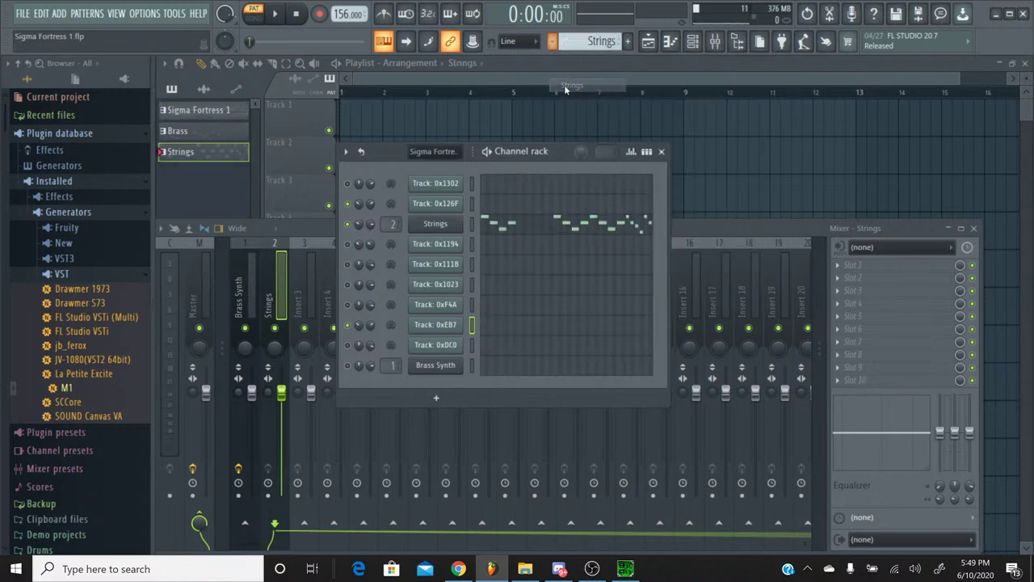
pyautogui.click(500, 236)
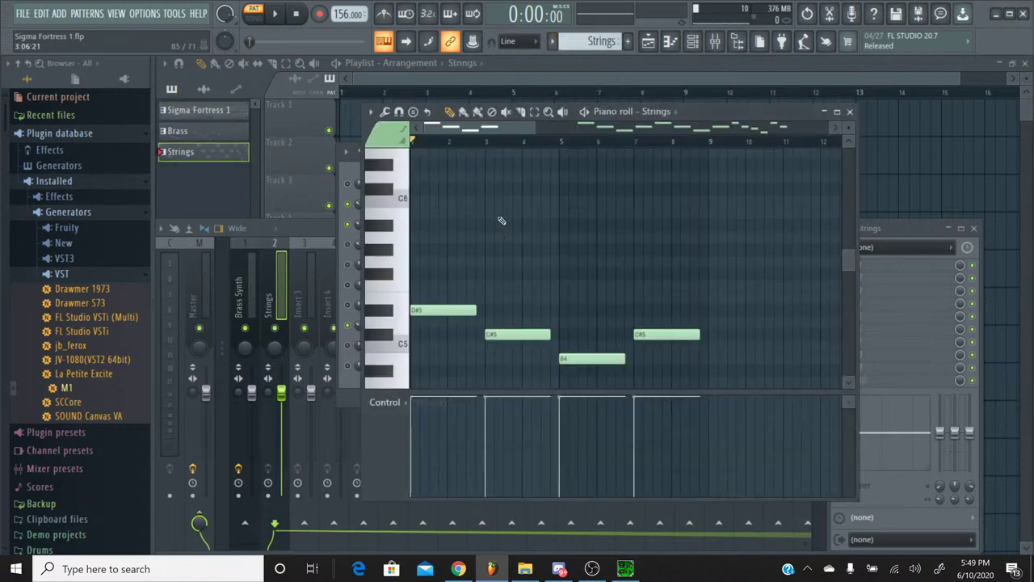
pyautogui.hotkey('ctrl', 'v')
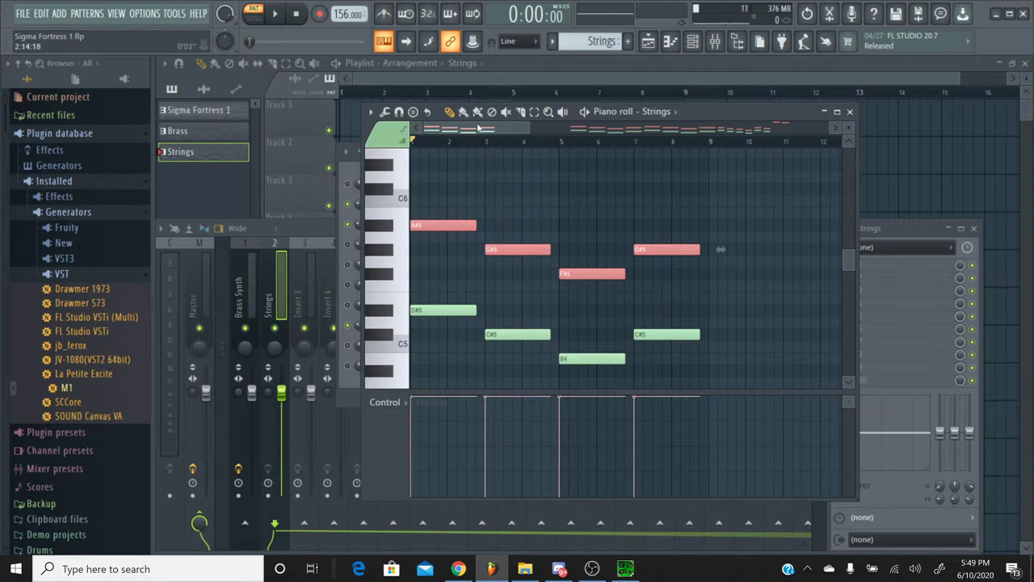
pyautogui.hotkey('ctrl', 'd')
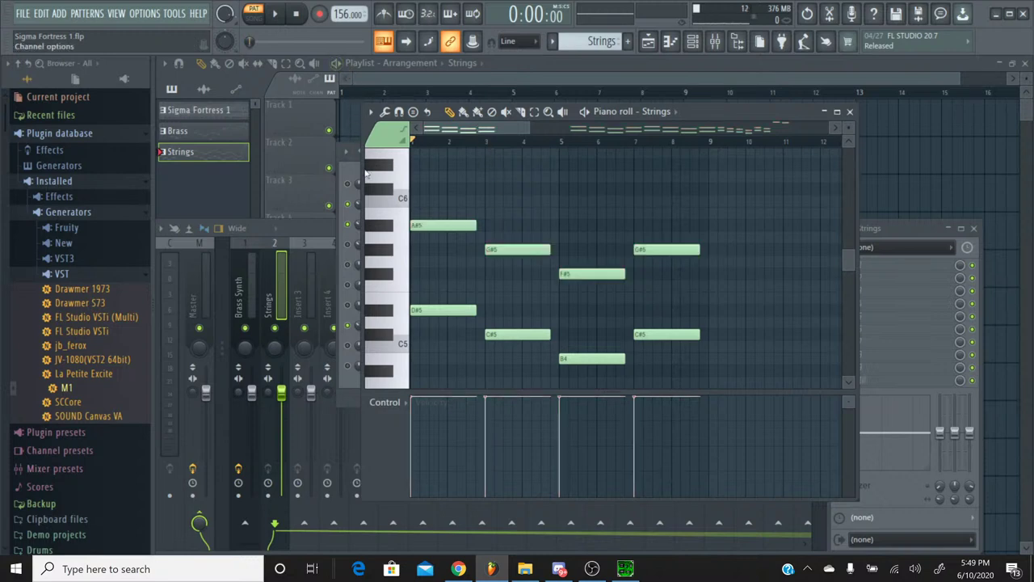
pyautogui.click(385, 229)
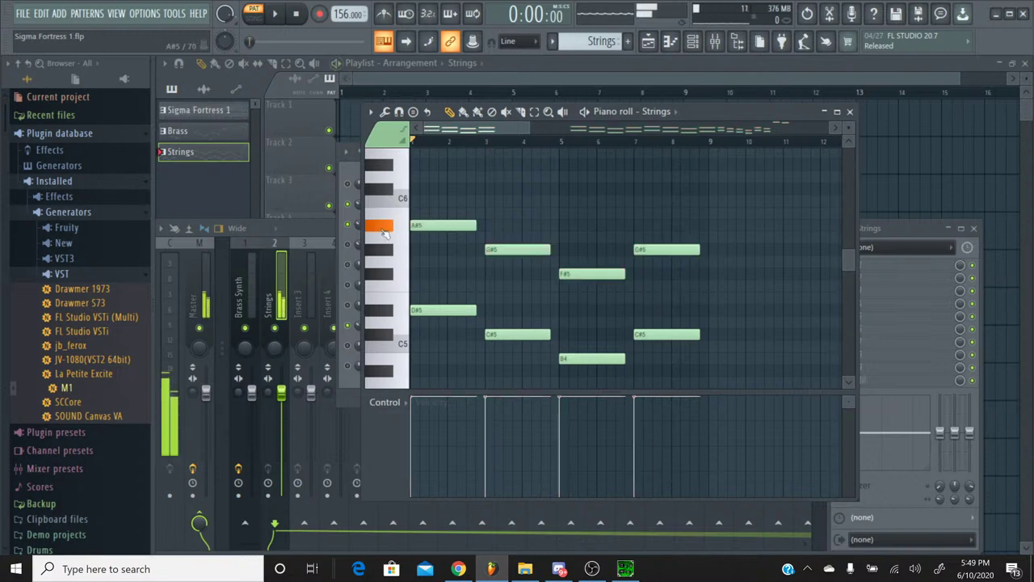
# Switch to SPCTool, try to play the original Sigma Fortress 1 track, then close the program
pyautogui.click(625, 569)
pyautogui.click(422, 359)
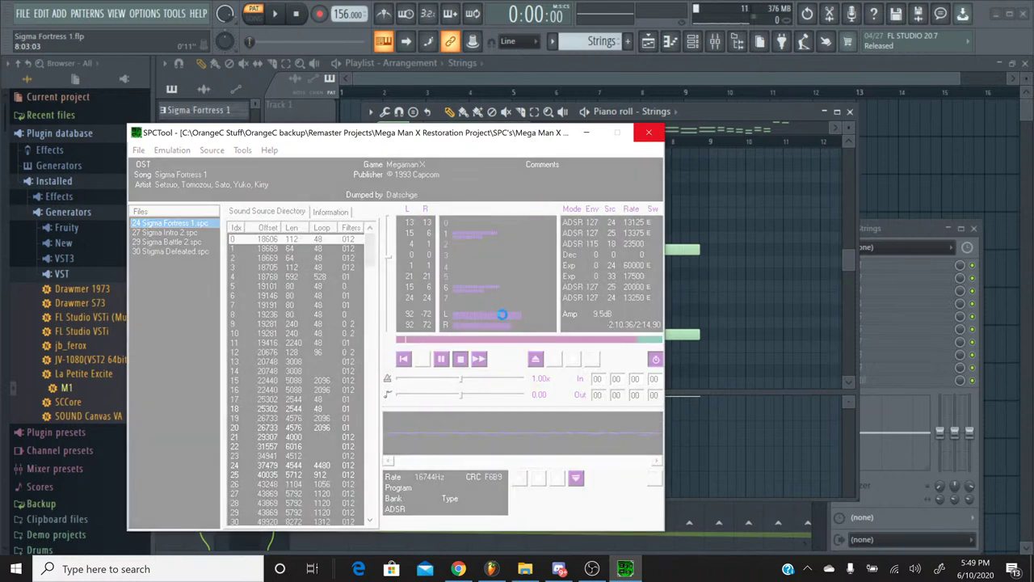
pyautogui.click(648, 136)
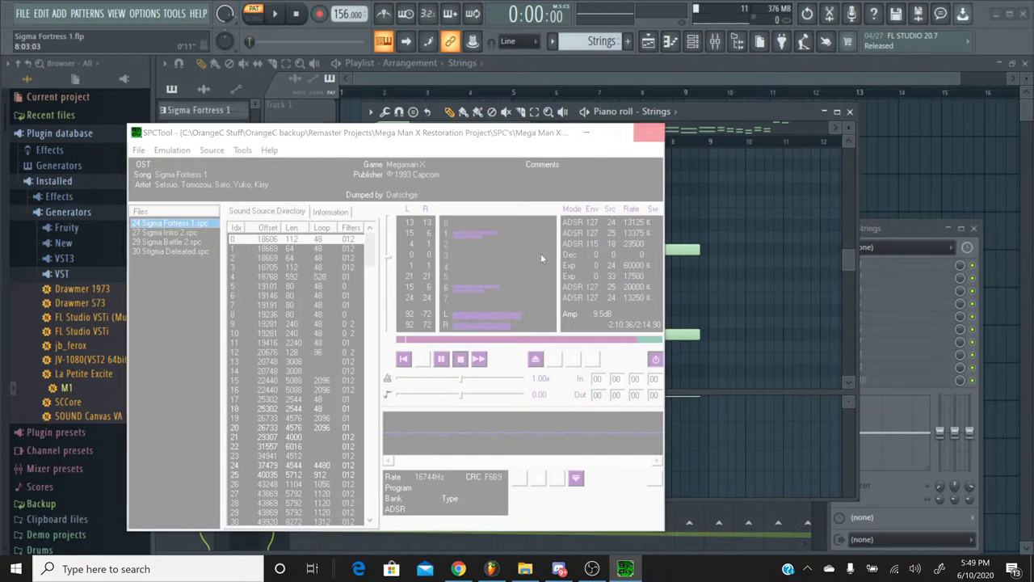
pyautogui.click(436, 357)
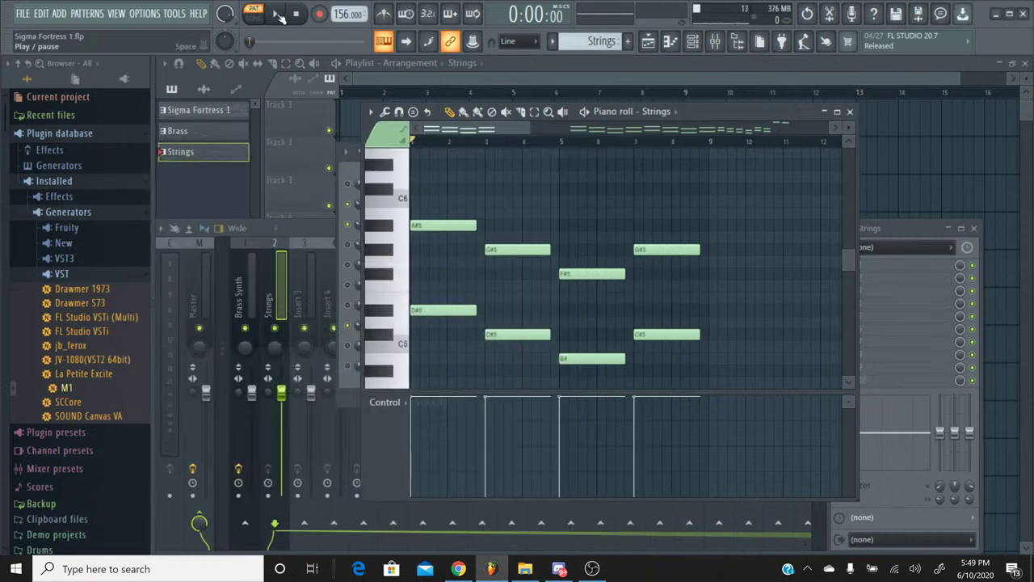
# Play the Strings pattern from the start and again from just before bar 17, then stop and close the piano roll
pyautogui.click(276, 15)
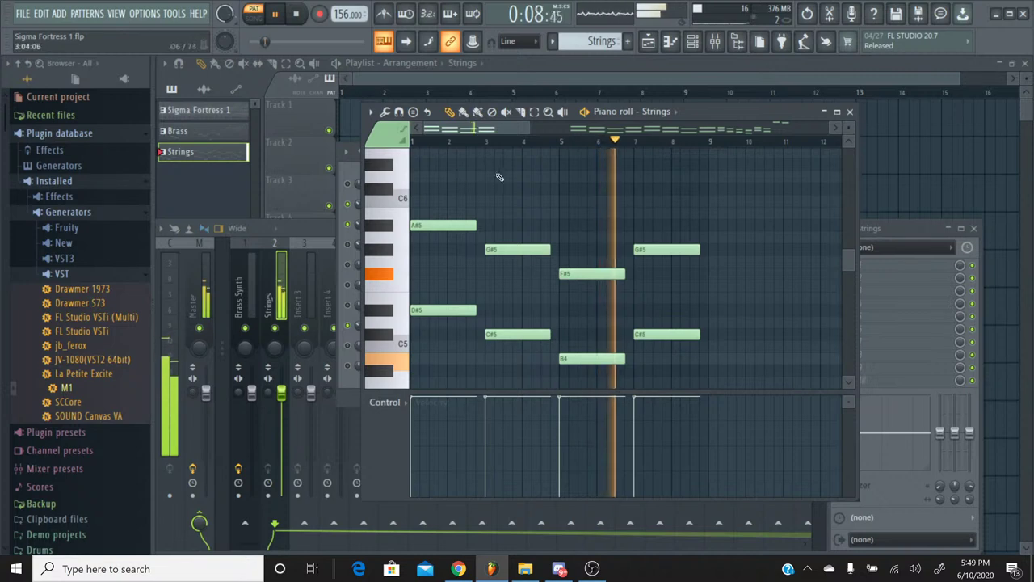
pyautogui.hscroll(3, 565, 171)
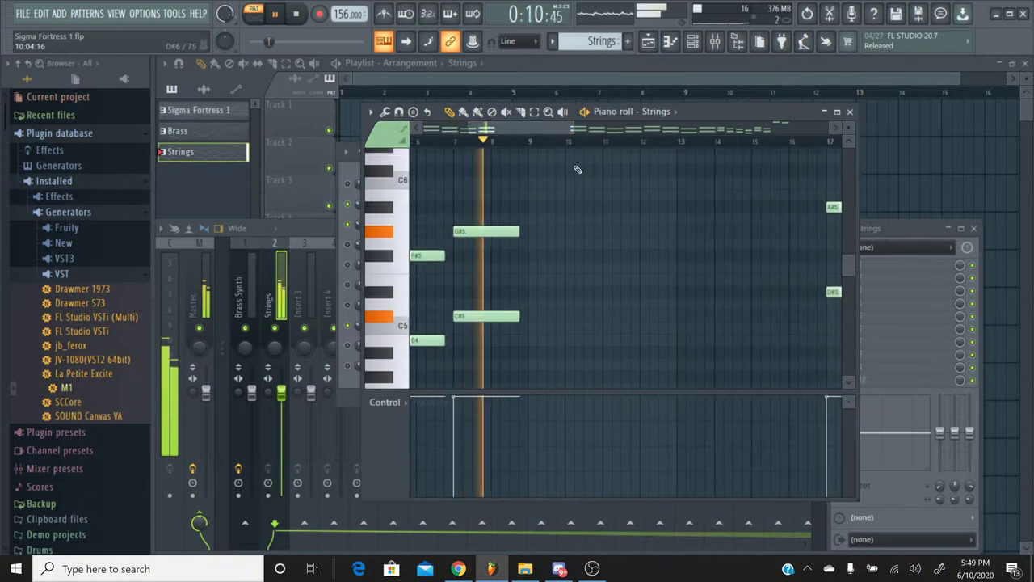
pyautogui.hscroll(4, 575, 193)
pyautogui.scroll(-2, 575, 194)
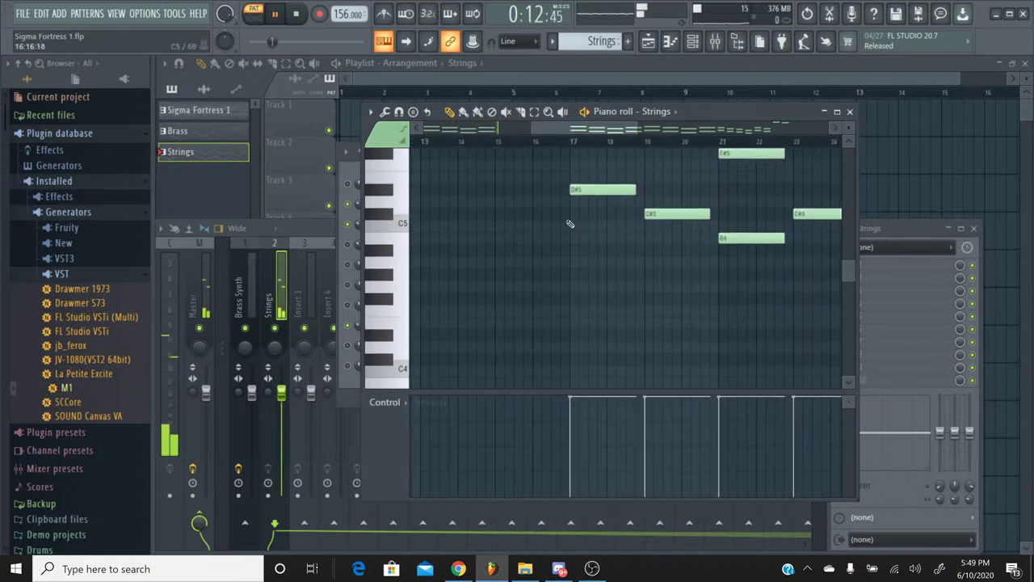
pyautogui.scroll(3, 569, 224)
pyautogui.click(559, 141)
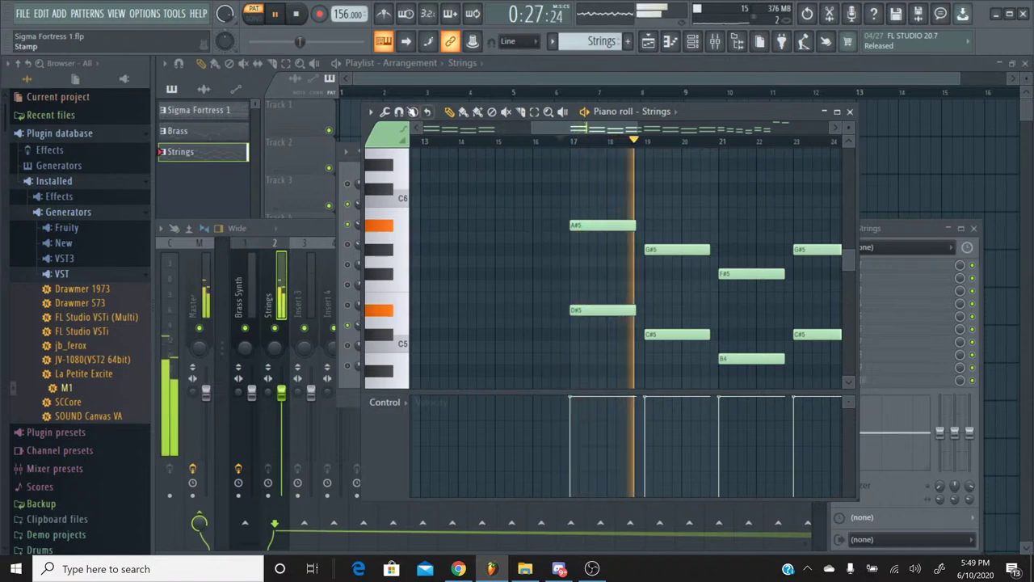
pyautogui.click(297, 15)
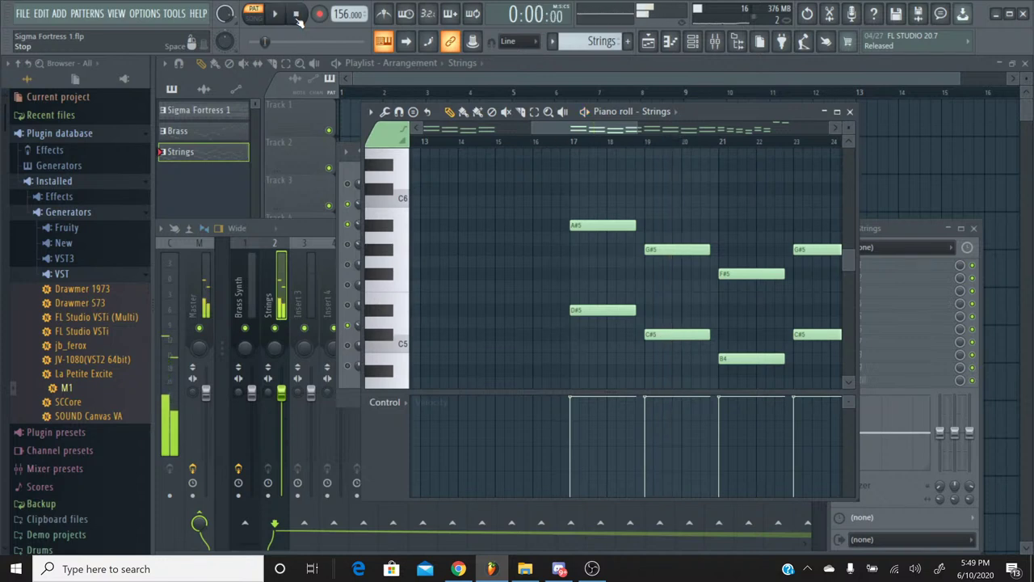
pyautogui.click(849, 111)
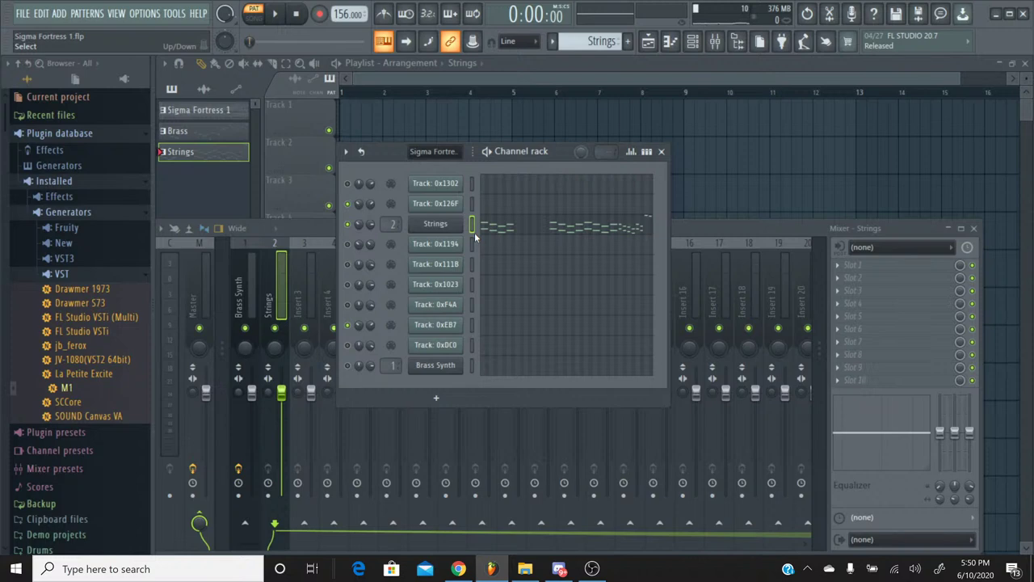
# Check the live chat in YouTube Studio, then return to FL Studio and briefly play the Strings pattern
pyautogui.click(458, 569)
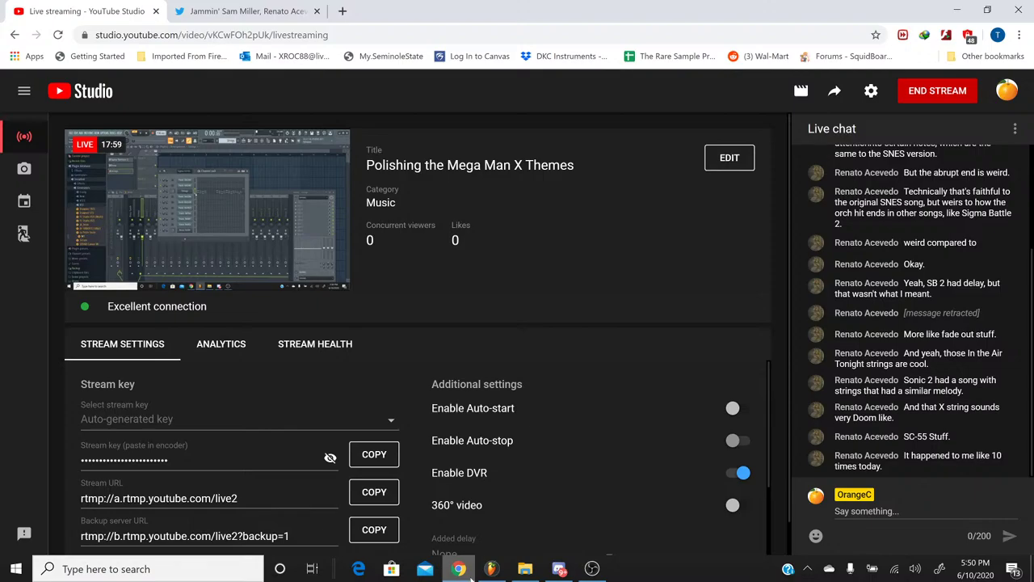
pyautogui.click(490, 569)
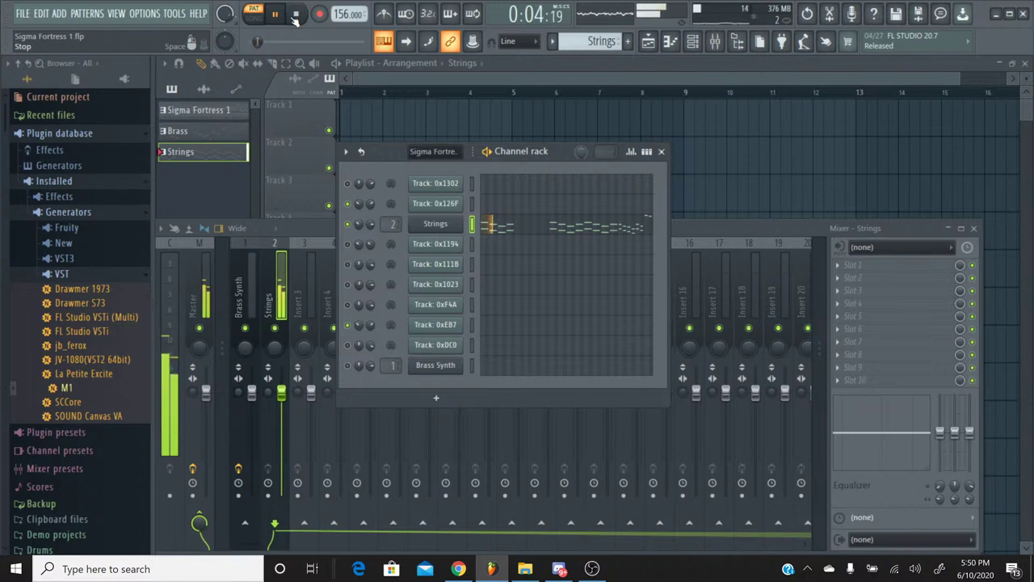
pyautogui.click(296, 16)
# Create a new empty pattern named GUitar
pyautogui.click(552, 40)
pyautogui.click(556, 63)
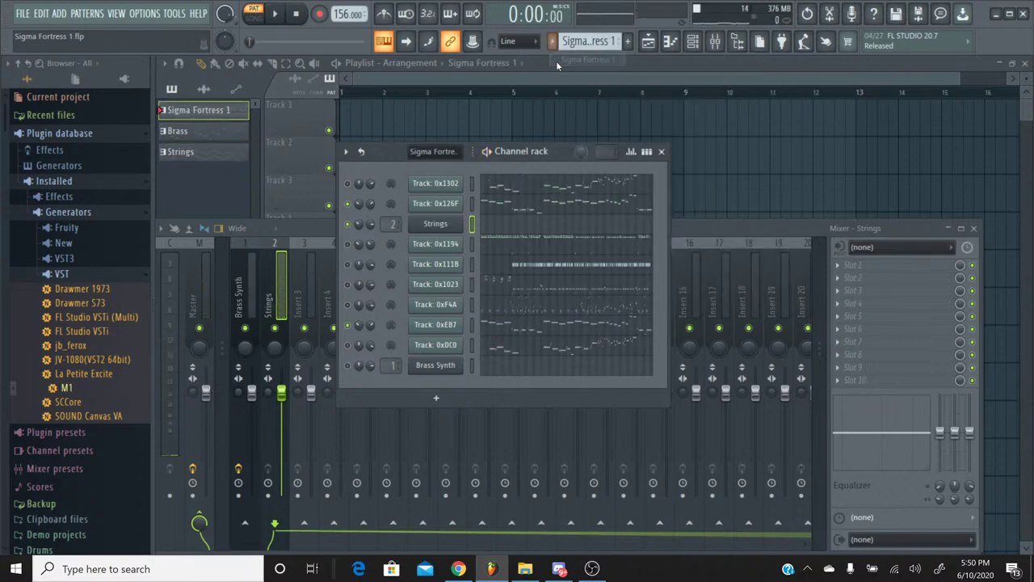
pyautogui.click(627, 41)
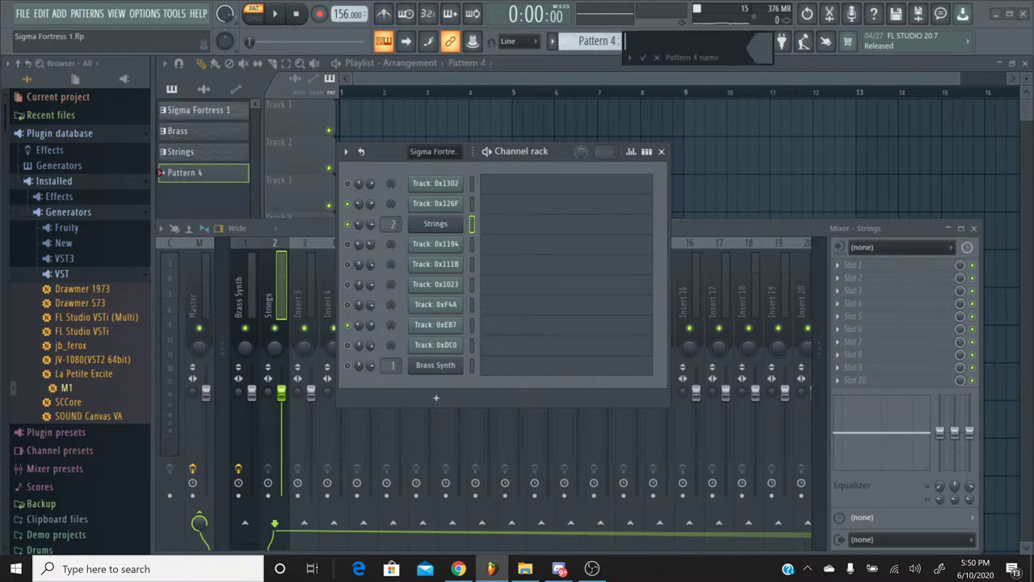
pyautogui.press('Return')
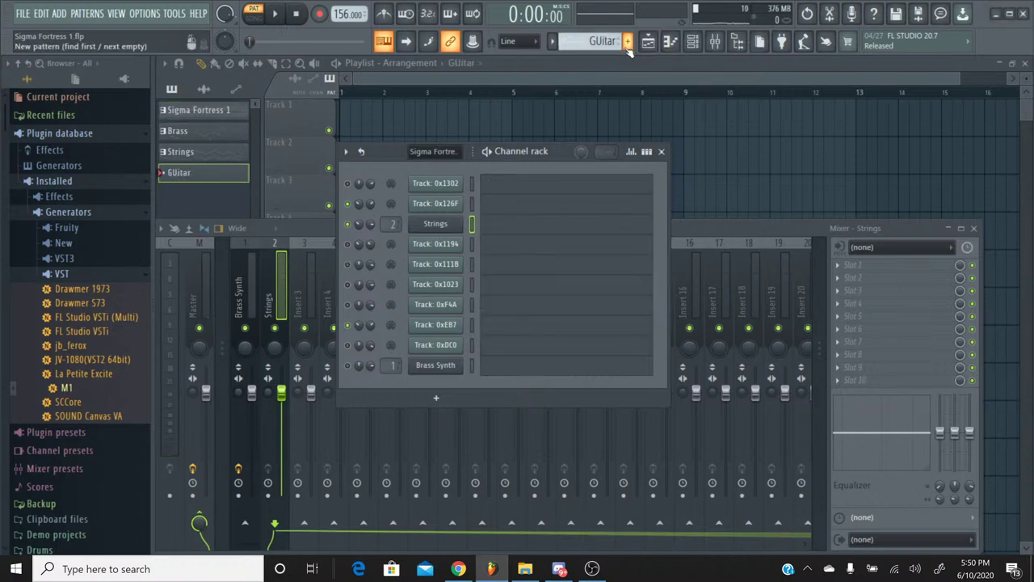
# In the Sigma Fortress 1 pattern, select Track 0x126F's low notes from bar 9 to bar 16 and set the playback position to bar 9
pyautogui.click(557, 42)
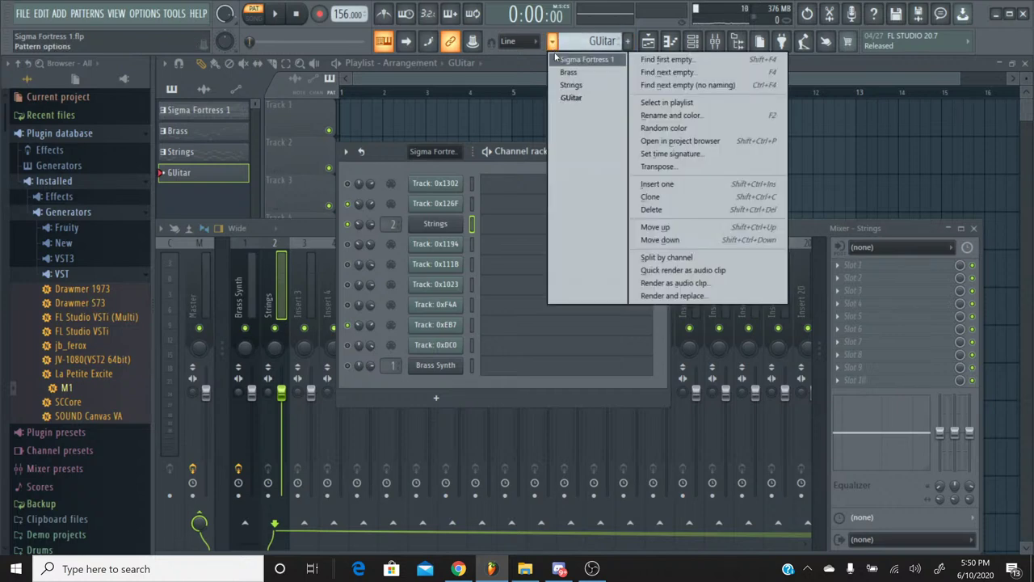
pyautogui.click(556, 60)
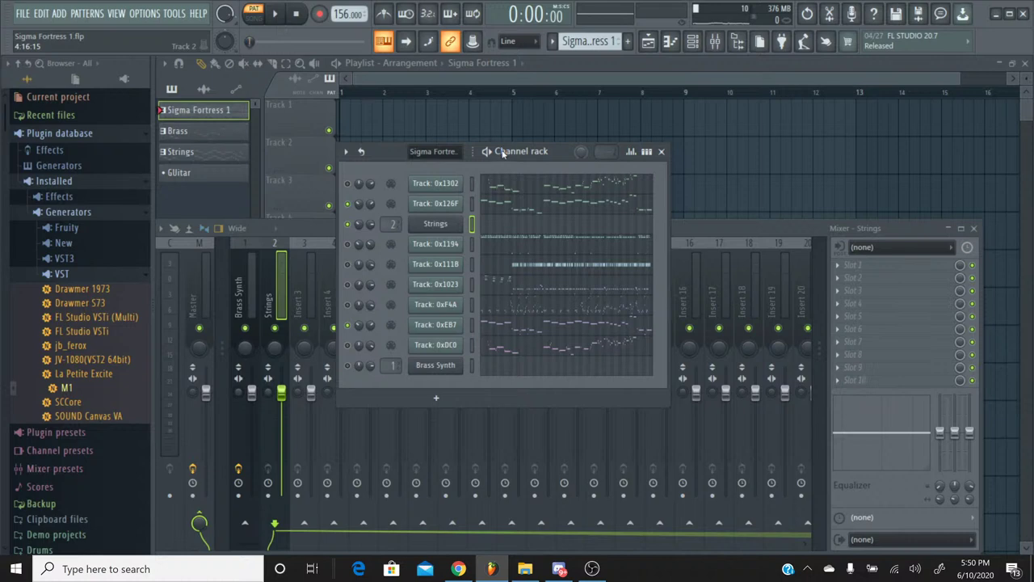
pyautogui.click(527, 213)
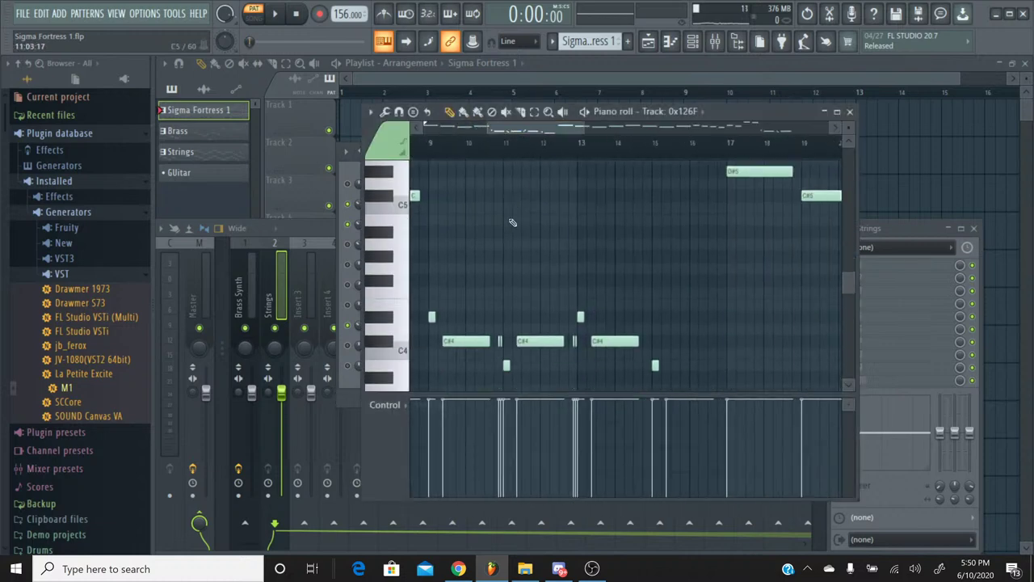
pyautogui.scroll(-3, 512, 222)
pyautogui.hscroll(-2, 479, 260)
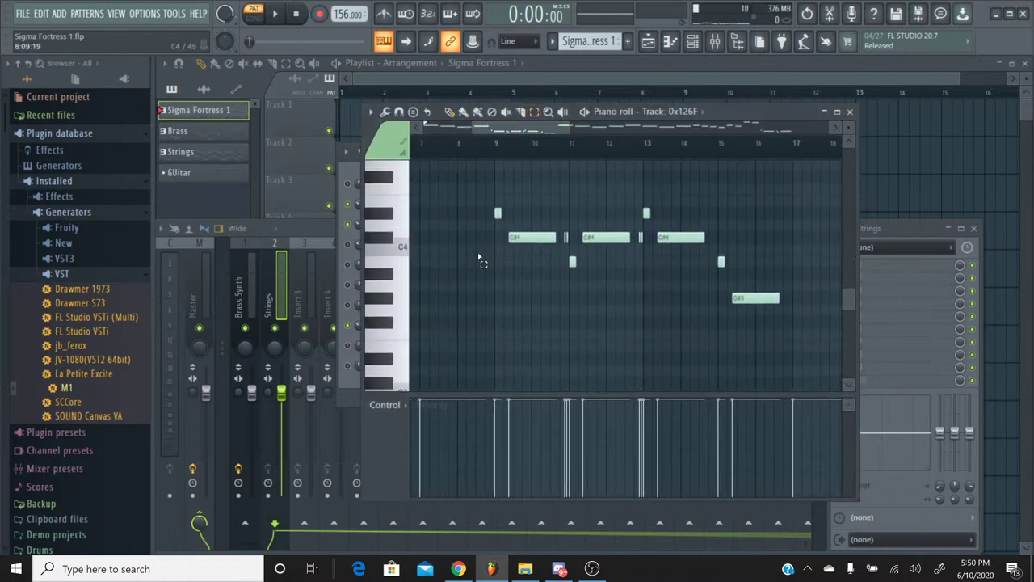
pyautogui.moveTo(469, 333); pyautogui.dragTo(765, 172)
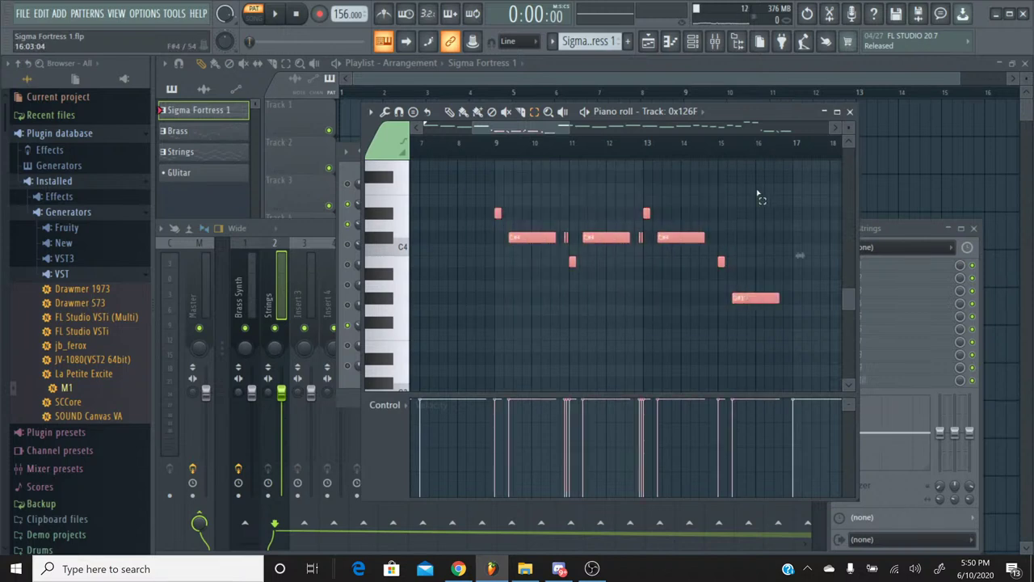
pyautogui.scroll(4, 759, 199)
pyautogui.scroll(-3, 757, 209)
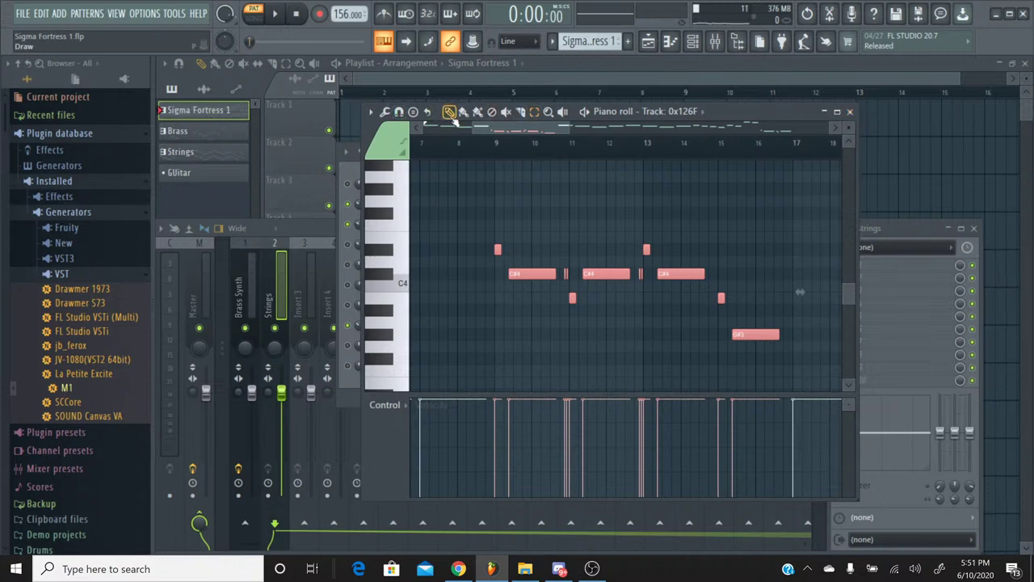
pyautogui.click(498, 149)
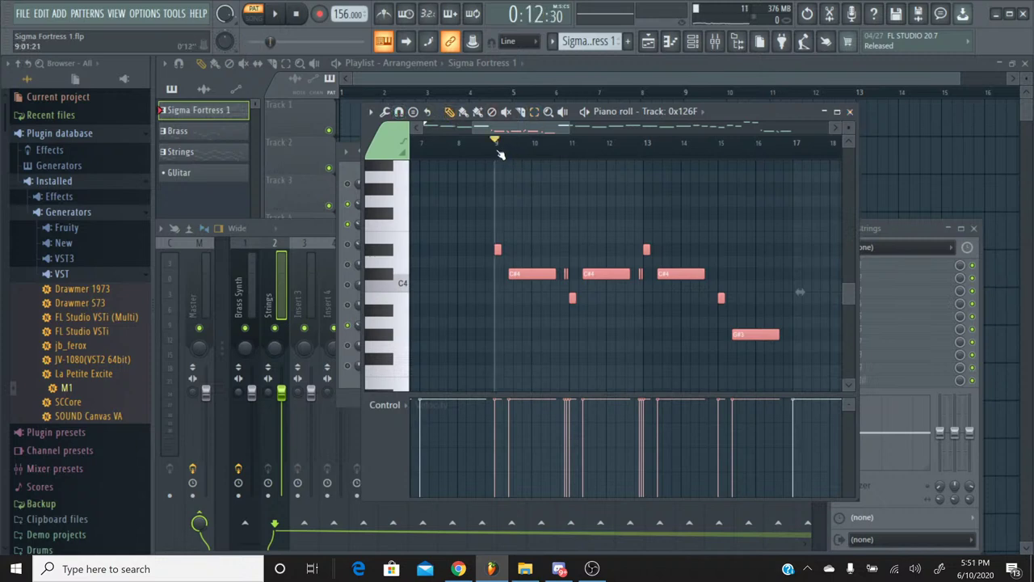
pyautogui.click(850, 115)
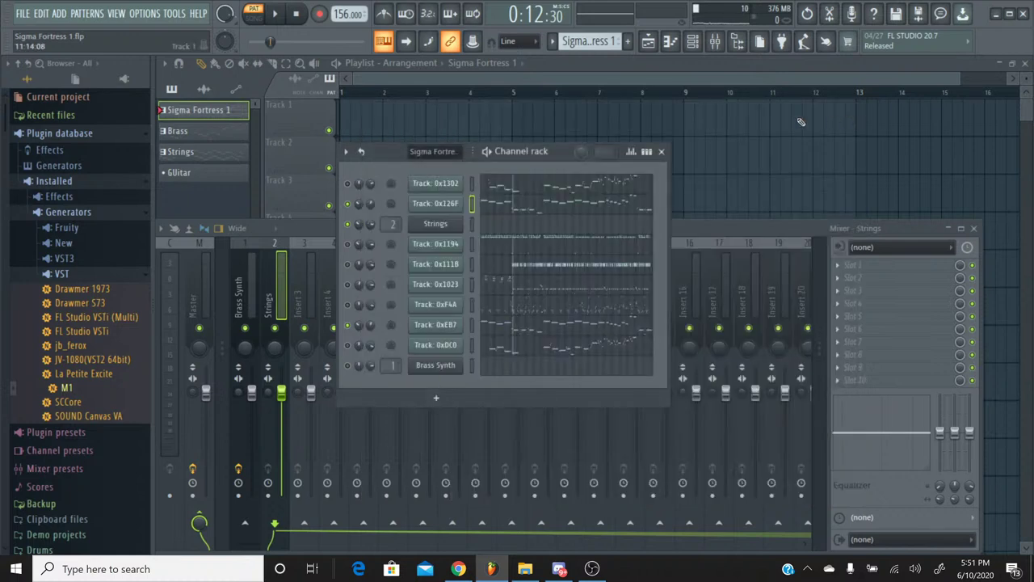
# Switch to the GUitar pattern and expand the Instruments folder under the Mega Man X Restoration Project's Original Sources
pyautogui.click(552, 40)
pyautogui.click(571, 98)
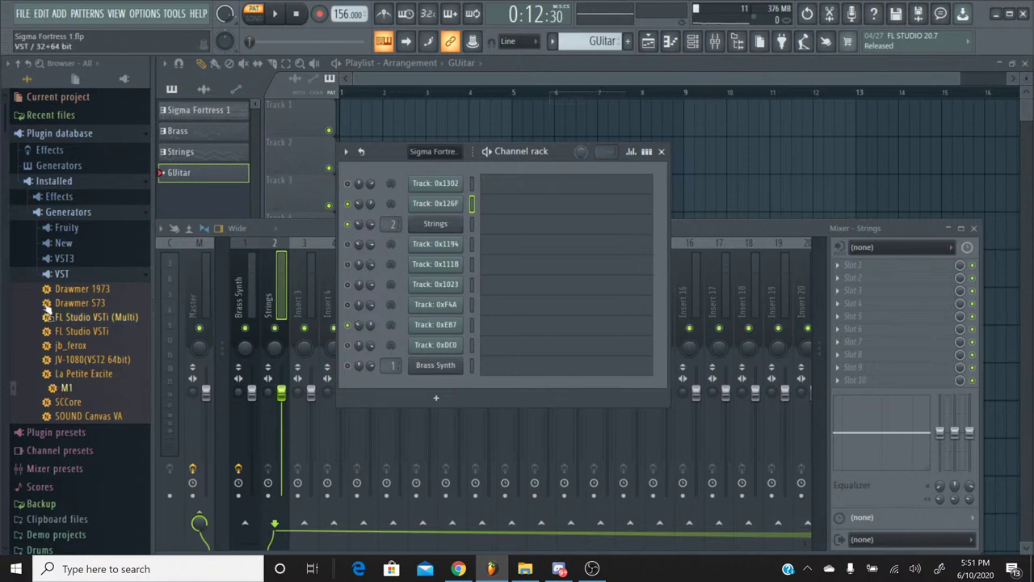
pyautogui.scroll(-5, 70, 310)
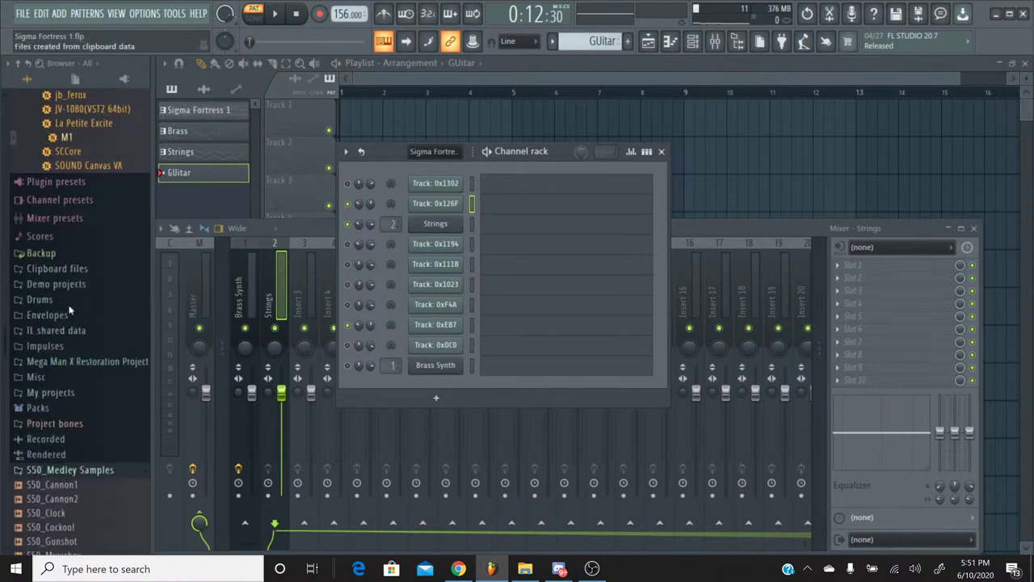
pyautogui.click(103, 367)
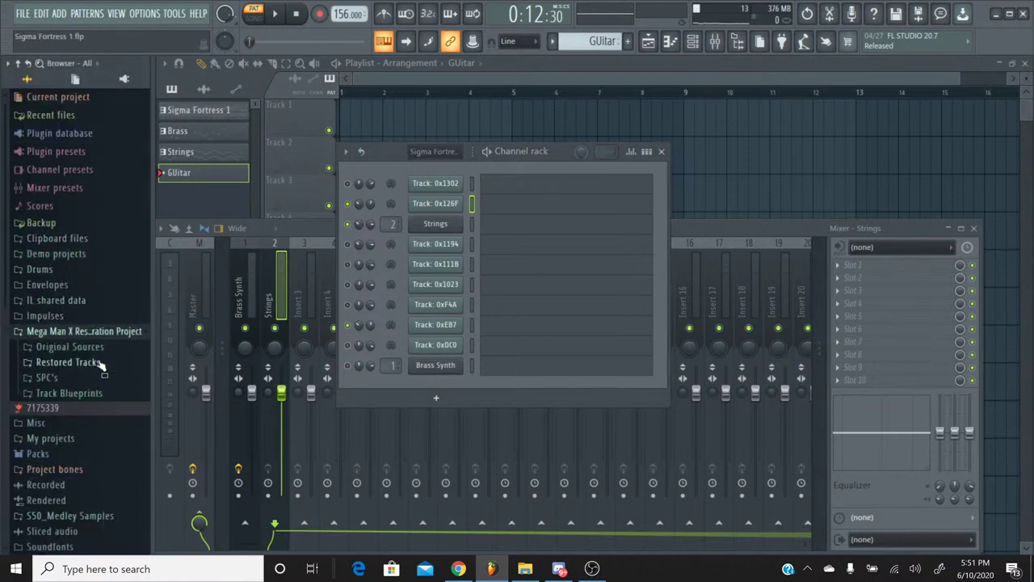
pyautogui.click(89, 349)
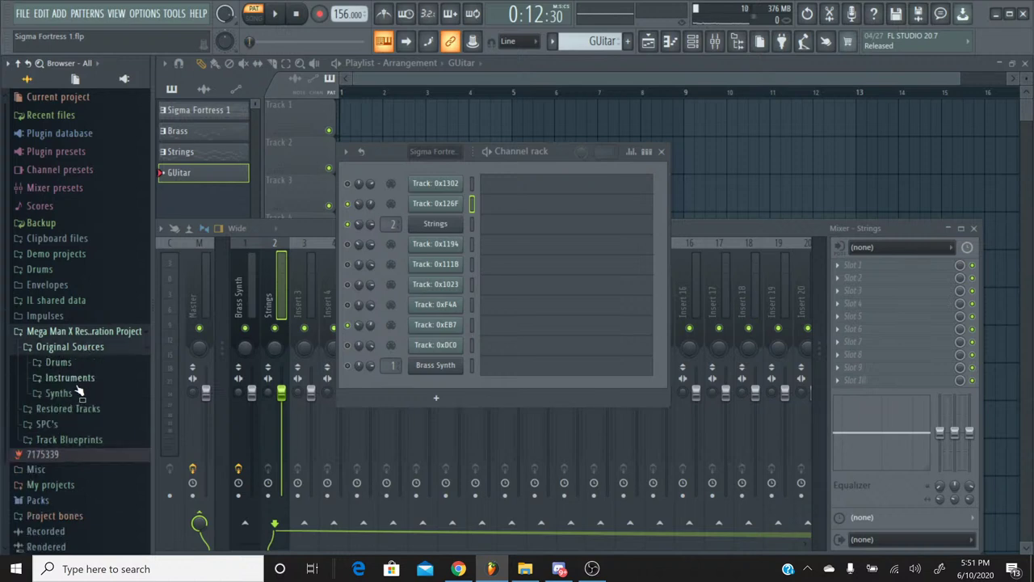
pyautogui.click(75, 378)
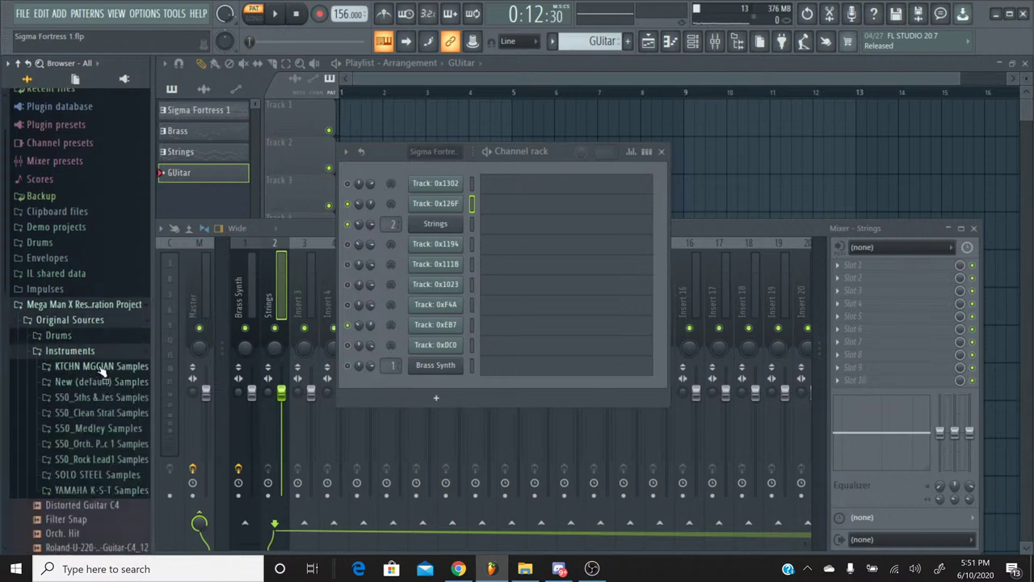
# Check the live chat in YouTube Studio, then return to FL Studio and expand the S50_Rock Lead1 Samples folder
pyautogui.click(457, 568)
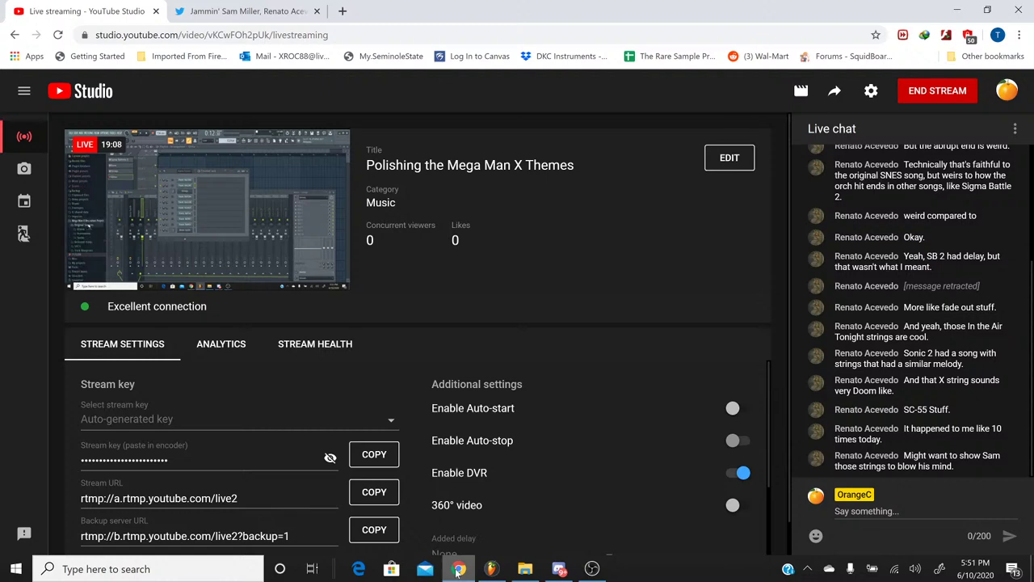
pyautogui.click(457, 570)
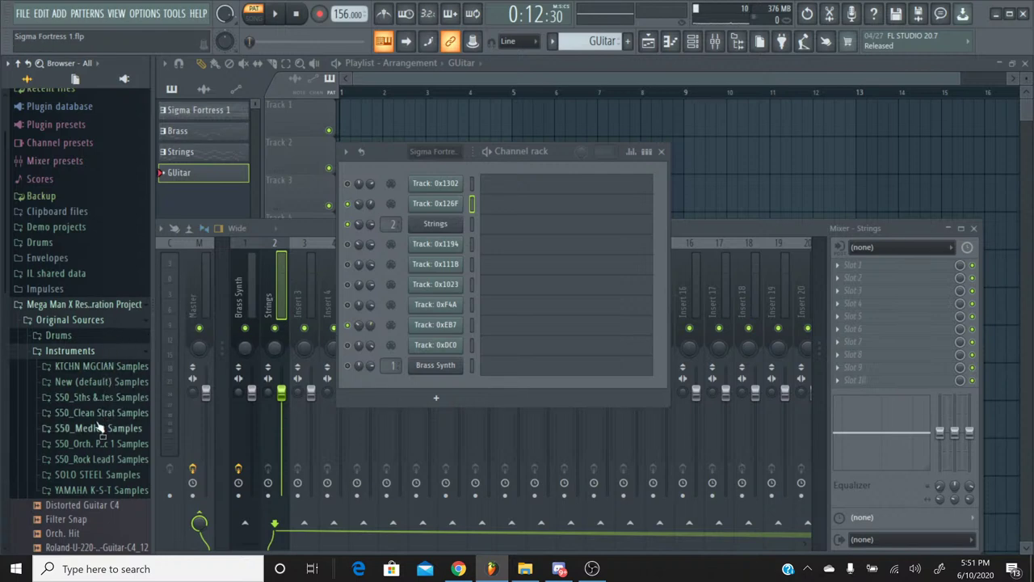
pyautogui.click(96, 463)
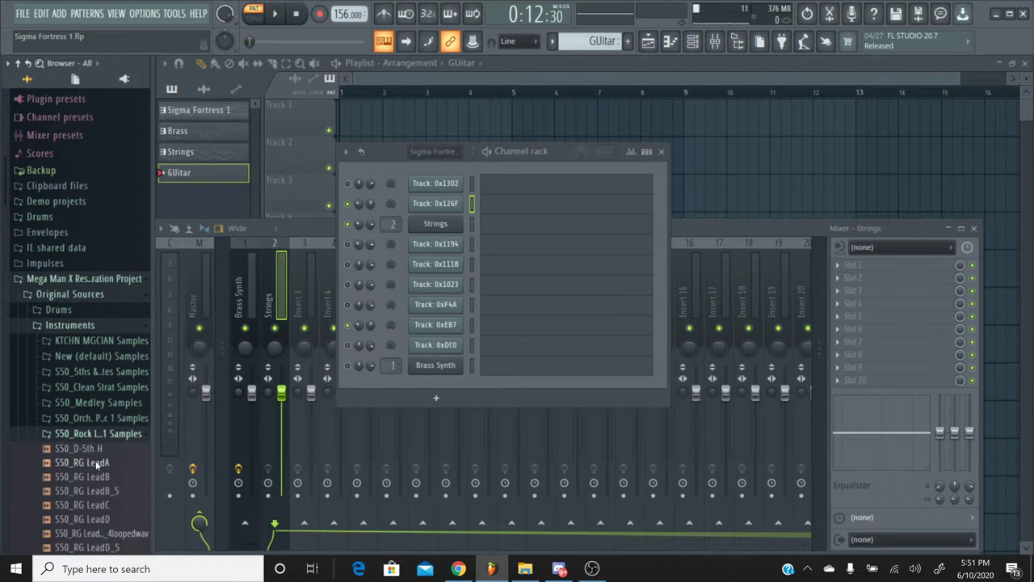
# Add the S50_RG LeadB_5 sample as a new channel below Strings and rename it Guitar
pyautogui.moveTo(89, 490); pyautogui.dragTo(444, 243)
pyautogui.rightClick(463, 252)
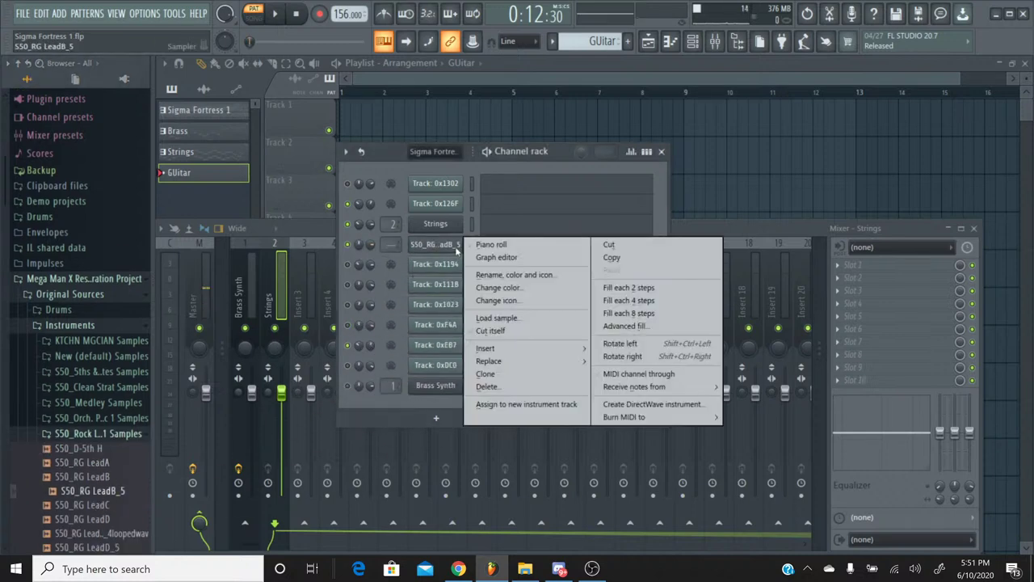
pyautogui.click(482, 277)
pyautogui.write('Gui')
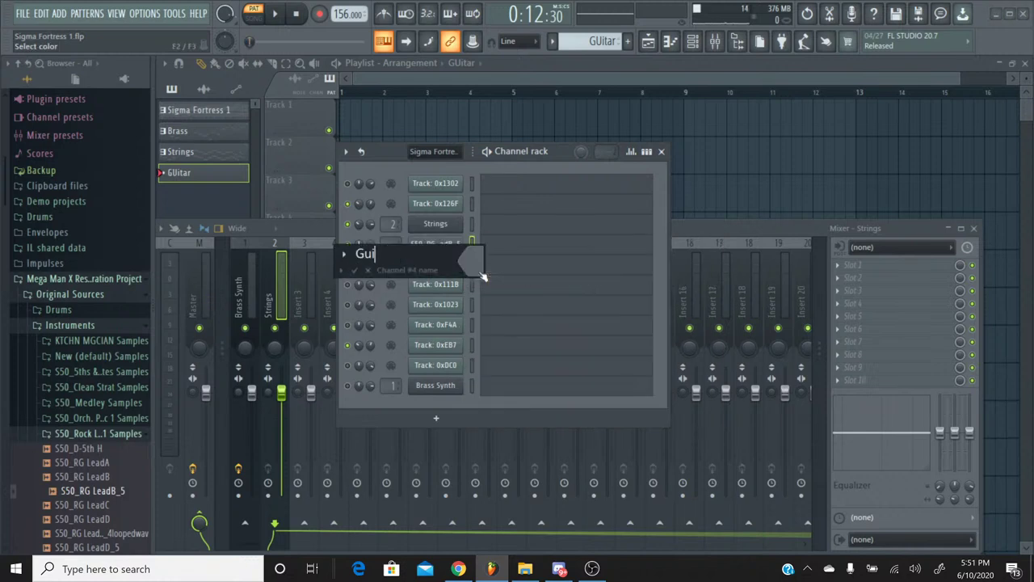
pyautogui.write('tar')
pyautogui.press('Return')
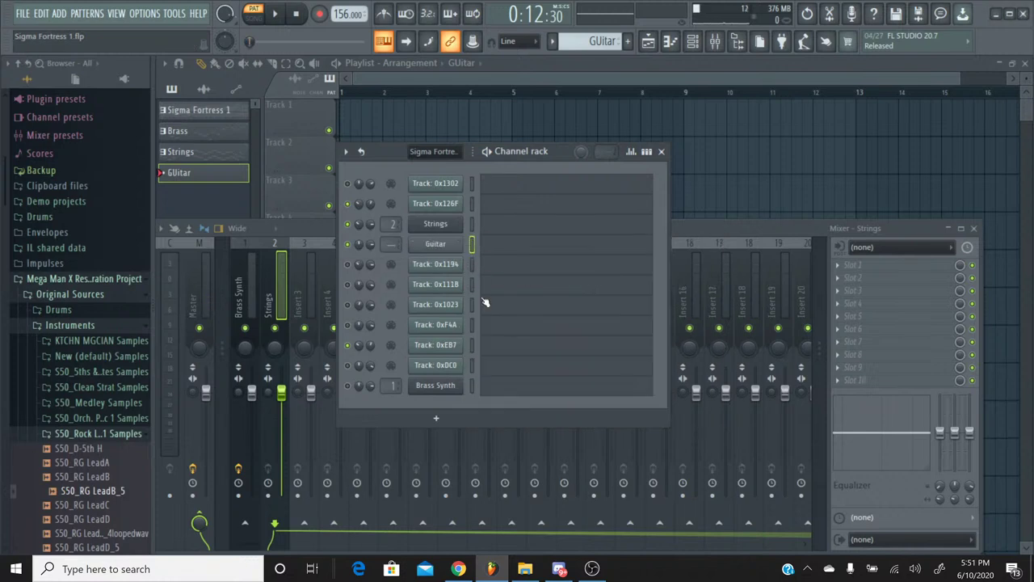
# Paste the copied notes into the Guitar channel's piano roll and shift them to start at bar 9
pyautogui.click(508, 245)
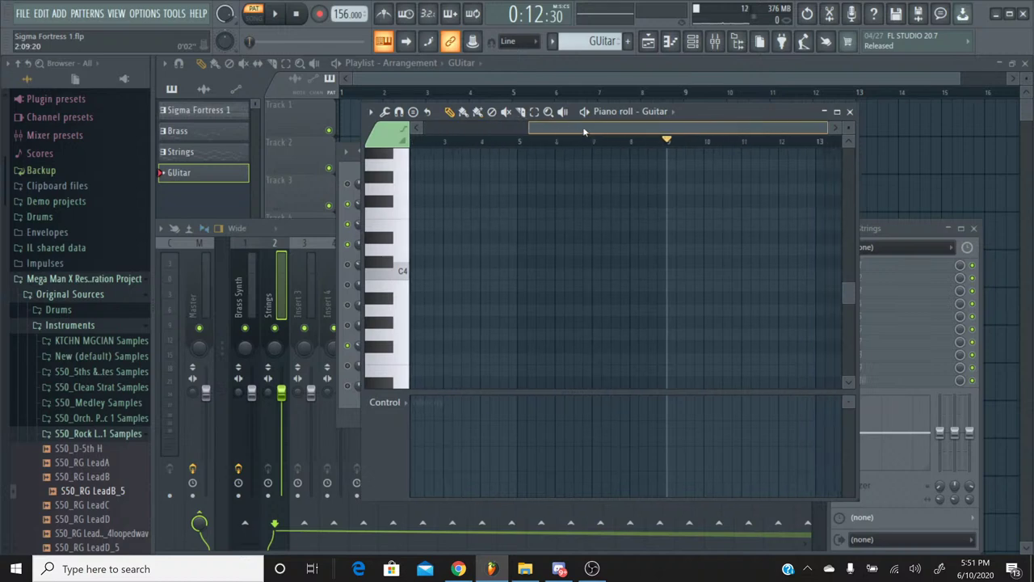
pyautogui.moveTo(584, 131); pyautogui.dragTo(723, 131)
pyautogui.hotkey('ctrl', 'v')
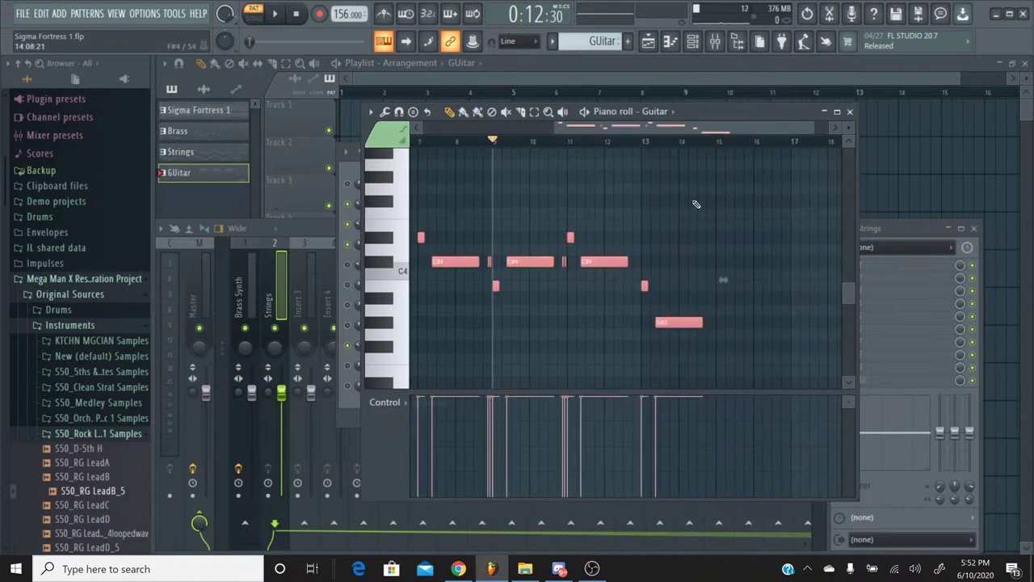
pyautogui.moveTo(452, 263); pyautogui.dragTo(530, 265)
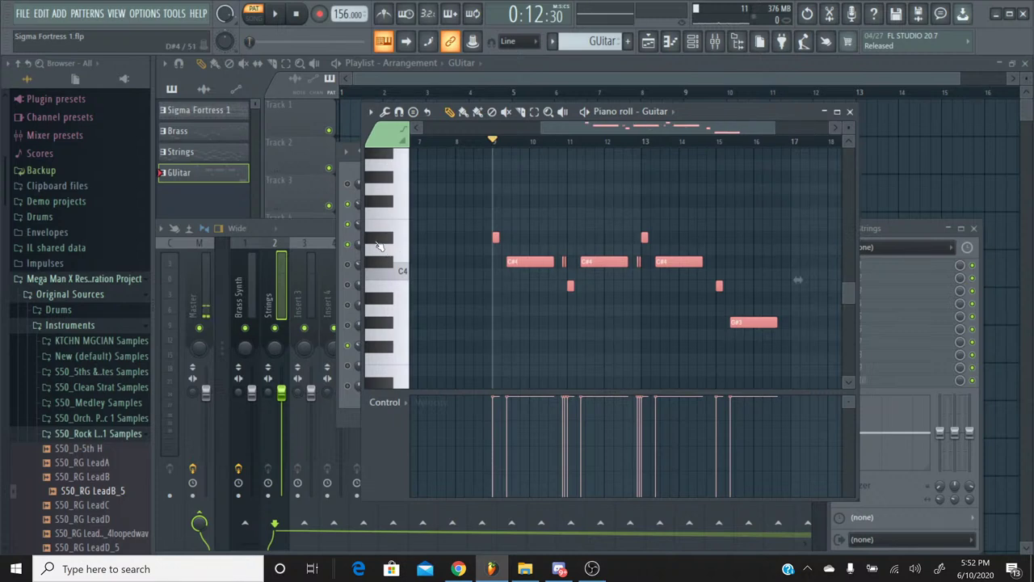
# Transpose the pasted Guitar notes up one octave and audition the C#5 and D#5 keys
pyautogui.hotkey('ctrl', 'Up')
pyautogui.scroll(5, 384, 246)
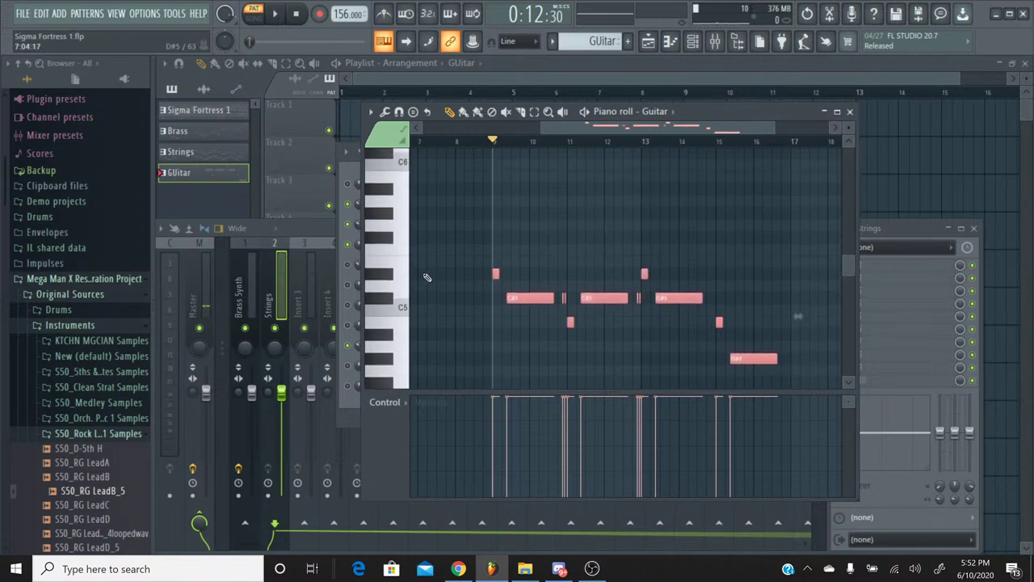
pyautogui.click(383, 305)
pyautogui.click(384, 275)
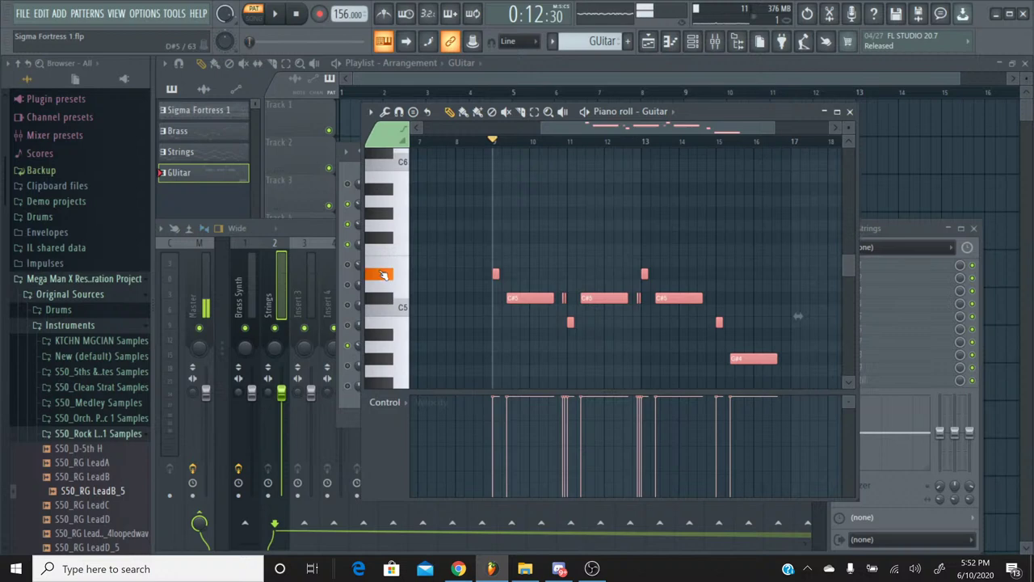
pyautogui.click(383, 297)
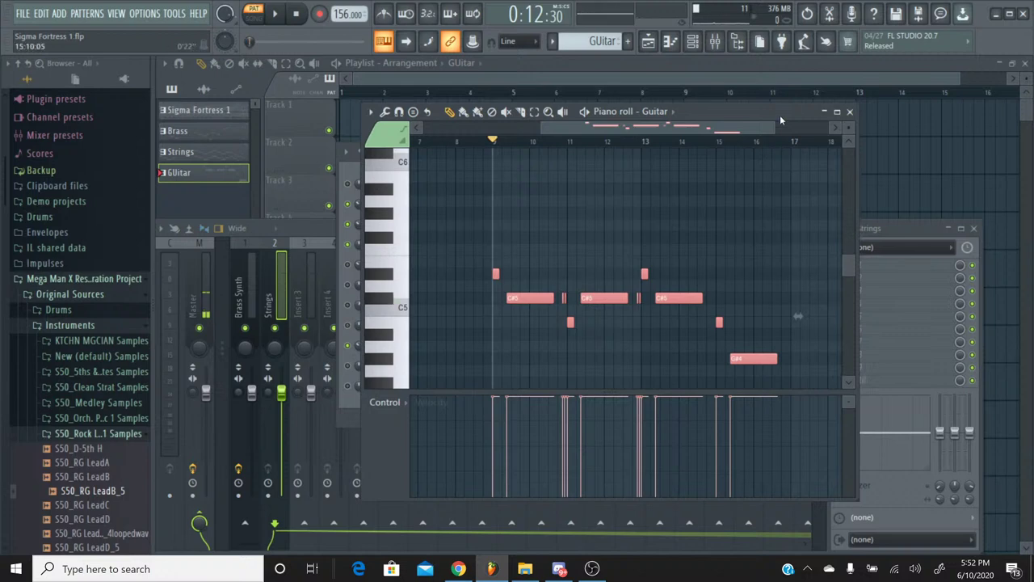
pyautogui.click(849, 112)
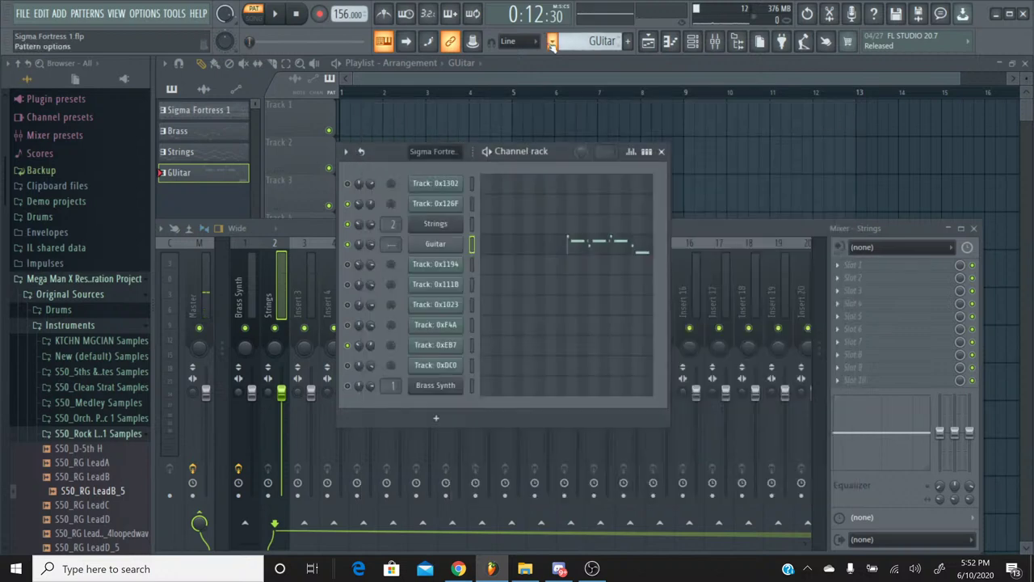
# In the Sigma Fortress 1 pattern, open Track 0x126F's notes at bar 9 and audition the D#4 and C#4 keys for comparison
pyautogui.click(558, 40)
pyautogui.click(559, 60)
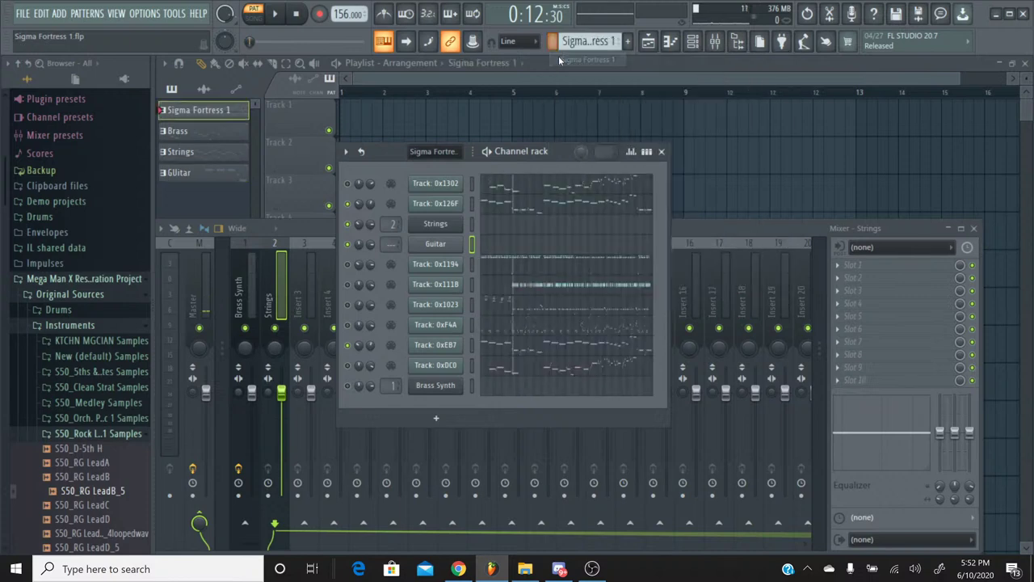
pyautogui.click(523, 206)
pyautogui.moveTo(466, 132); pyautogui.dragTo(557, 173)
pyautogui.scroll(-4, 635, 189)
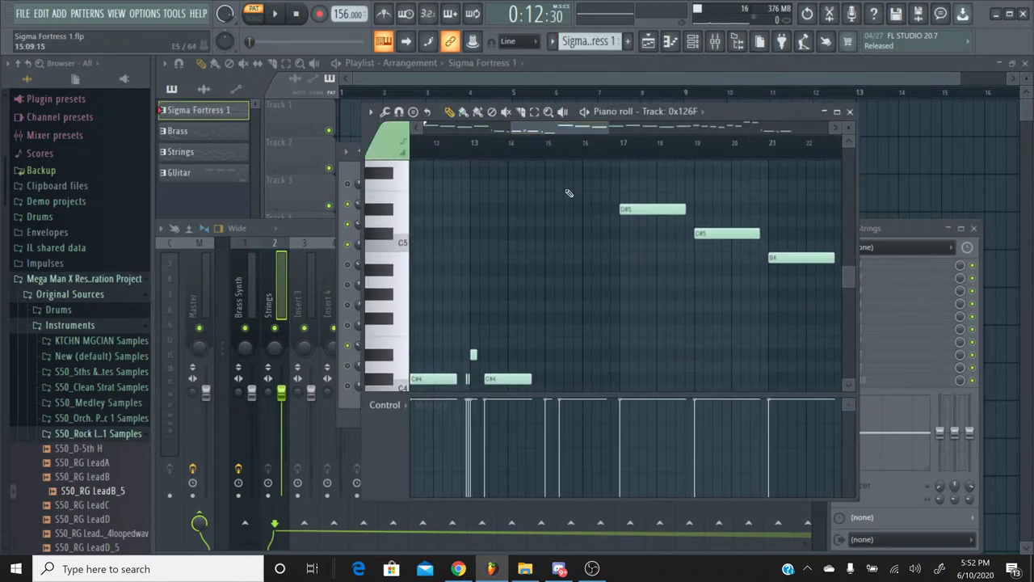
pyautogui.moveTo(558, 133); pyautogui.dragTo(522, 133)
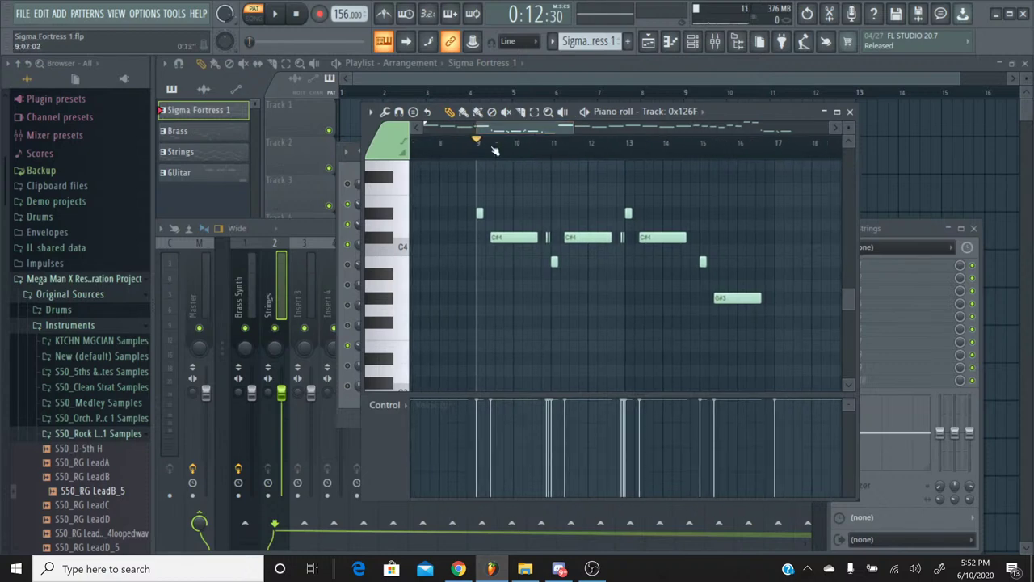
pyautogui.click(393, 217)
pyautogui.click(387, 241)
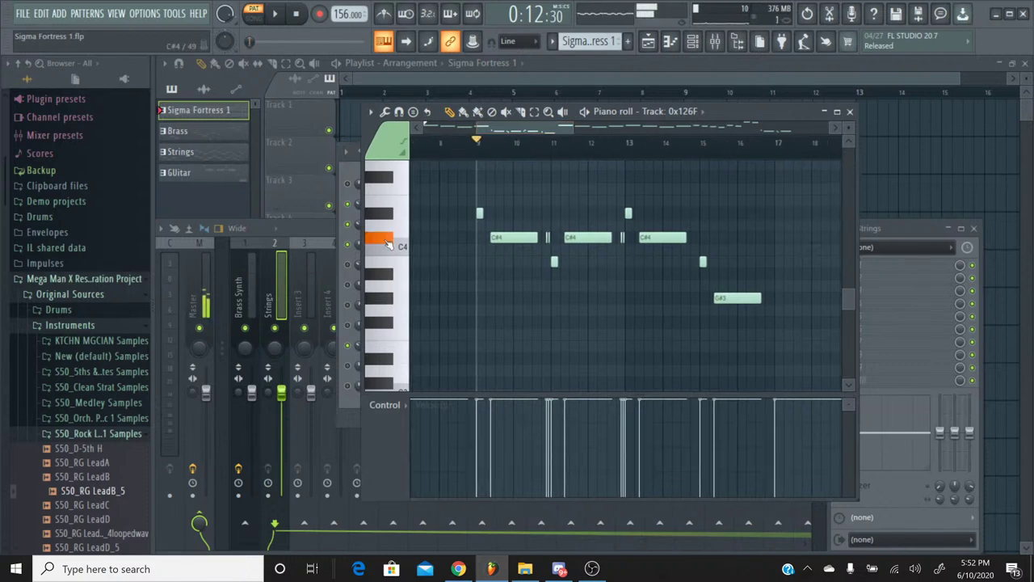
pyautogui.click(387, 241)
pyautogui.click(383, 214)
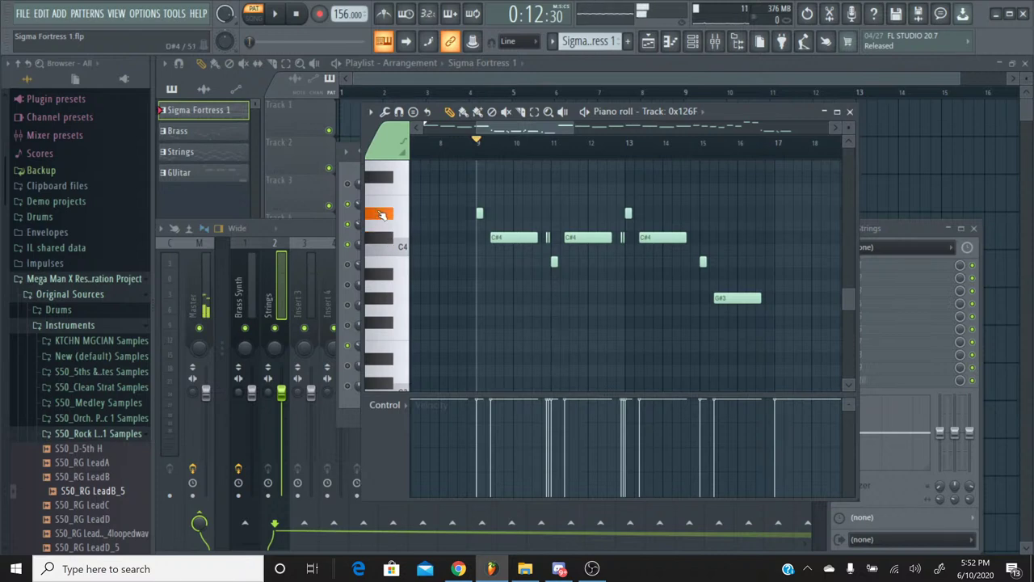
pyautogui.click(382, 214)
pyautogui.click(382, 214)
pyautogui.click(387, 240)
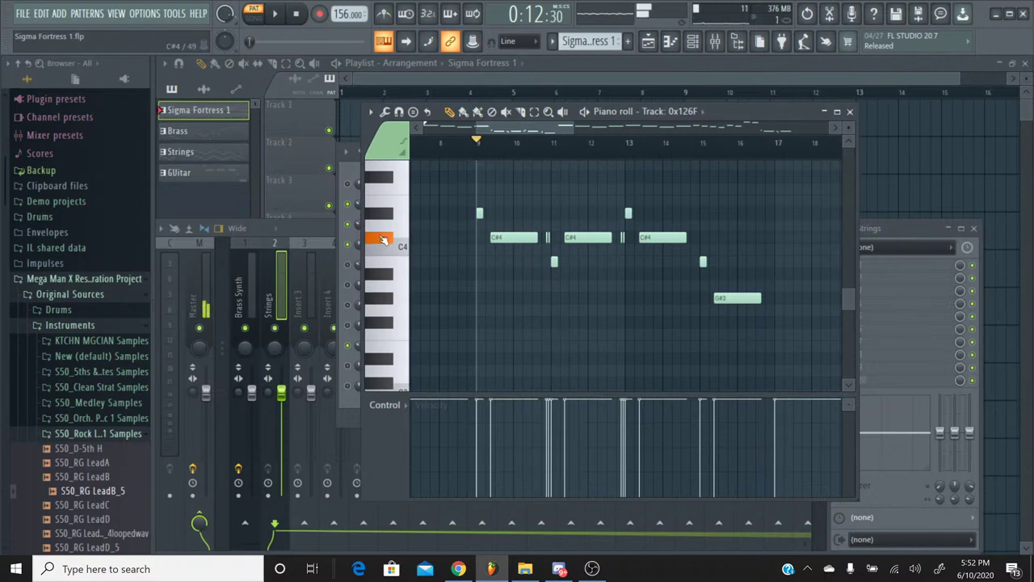
pyautogui.click(383, 214)
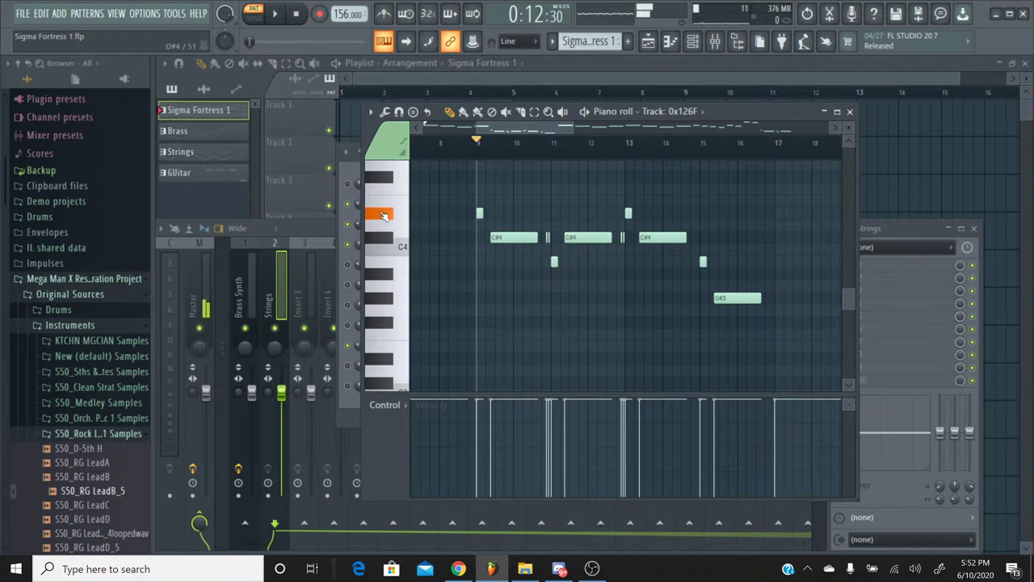
# Return to the GUitar pattern and audition D#5 in the Guitar channel's piano roll
pyautogui.click(850, 112)
pyautogui.click(588, 40)
pyautogui.click(578, 97)
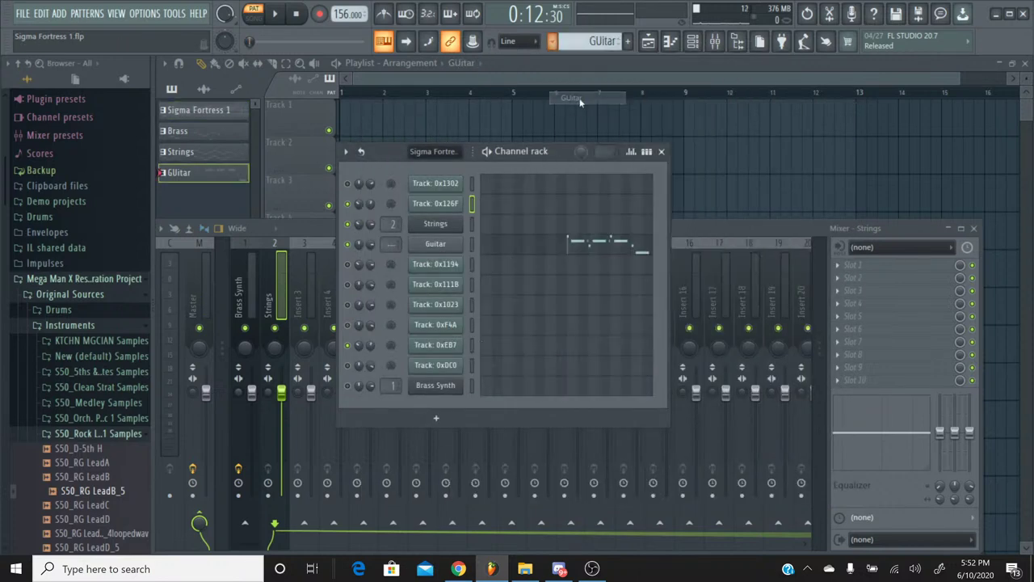
pyautogui.click(587, 244)
pyautogui.moveTo(451, 129); pyautogui.dragTo(517, 154)
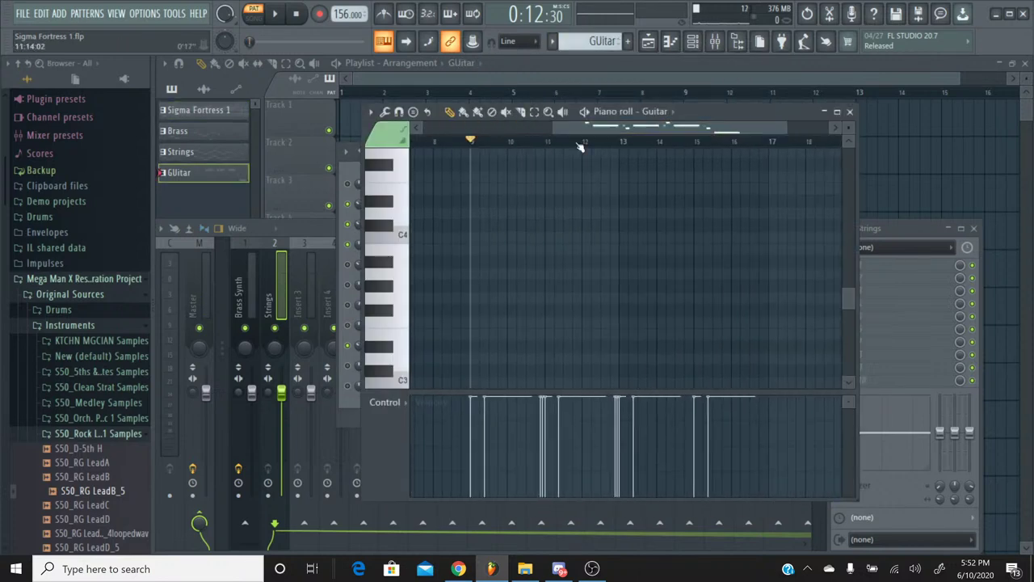
pyautogui.scroll(5, 522, 156)
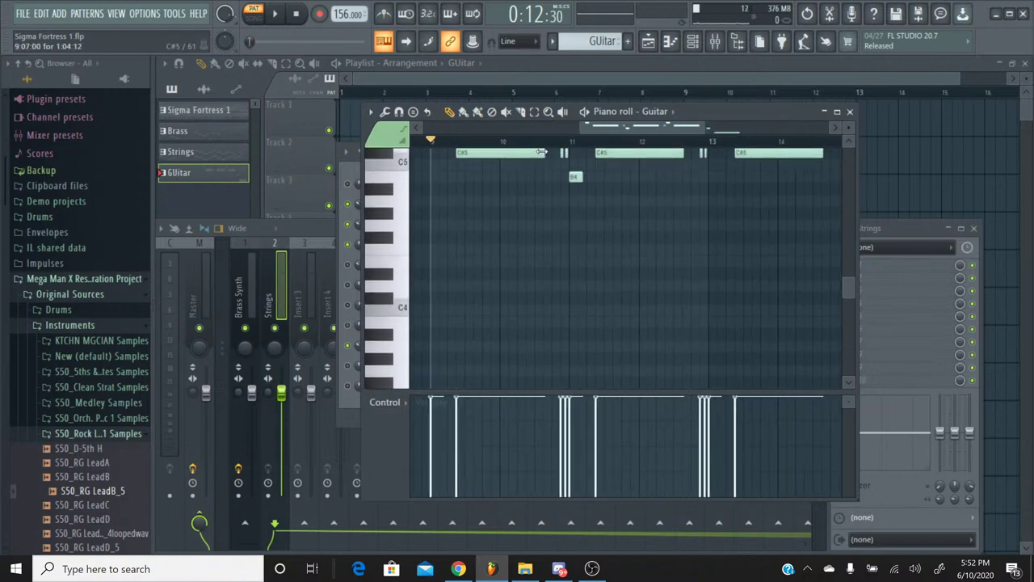
pyautogui.click(379, 238)
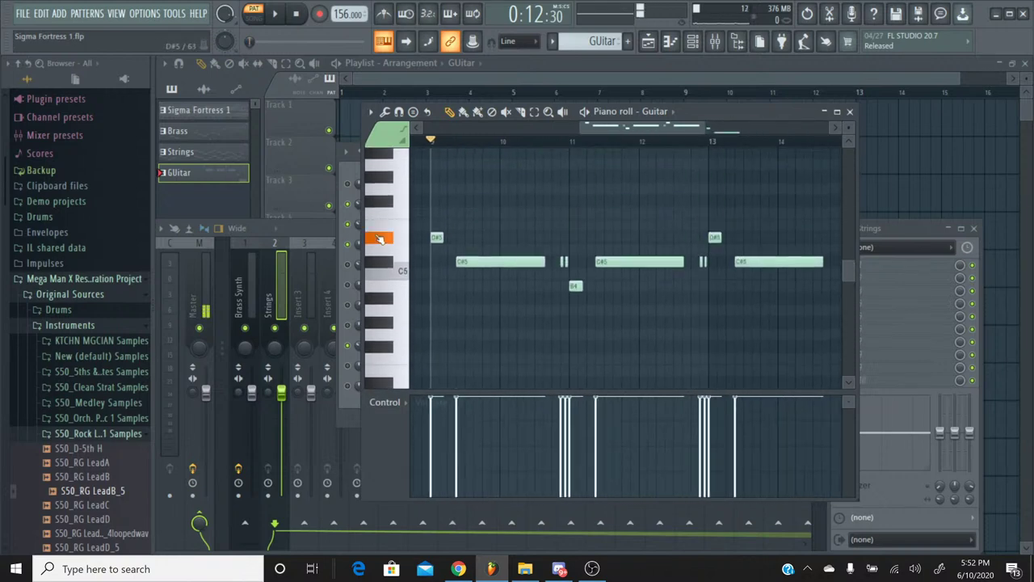
pyautogui.click(849, 112)
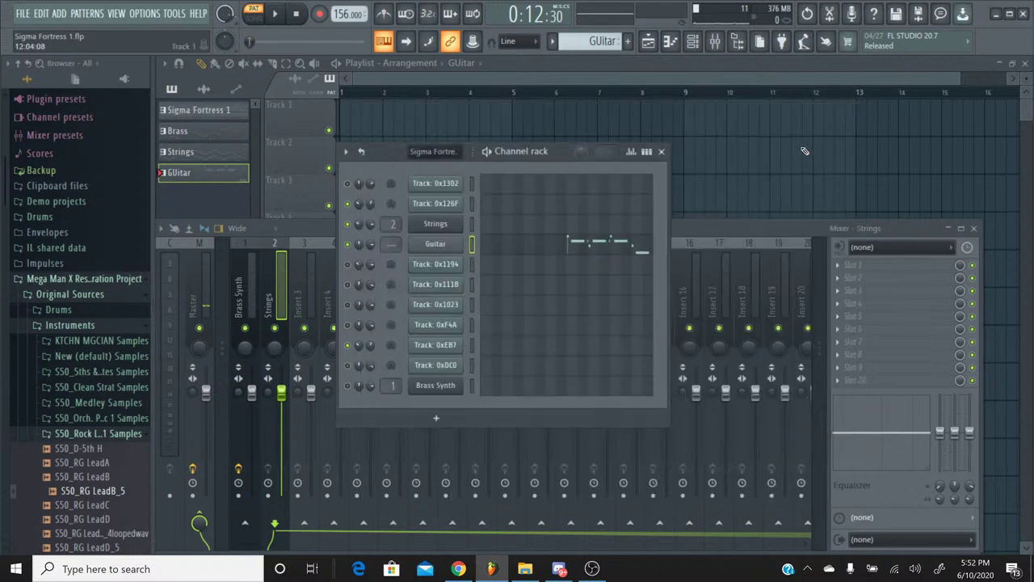
# Set the Guitar channel's volume envelope to zero hold, zero decay and full sustain
pyautogui.click(431, 246)
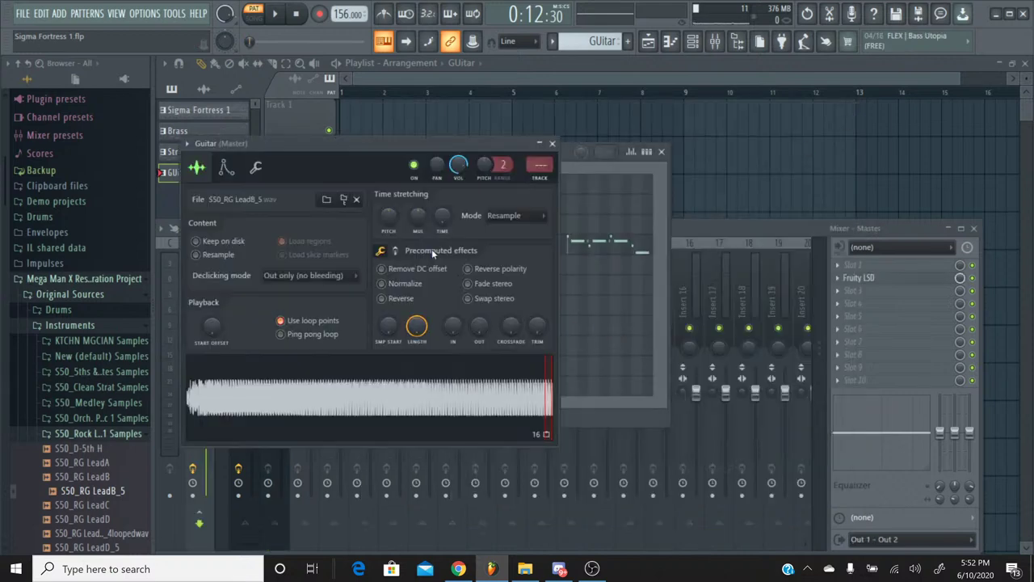
pyautogui.click(226, 167)
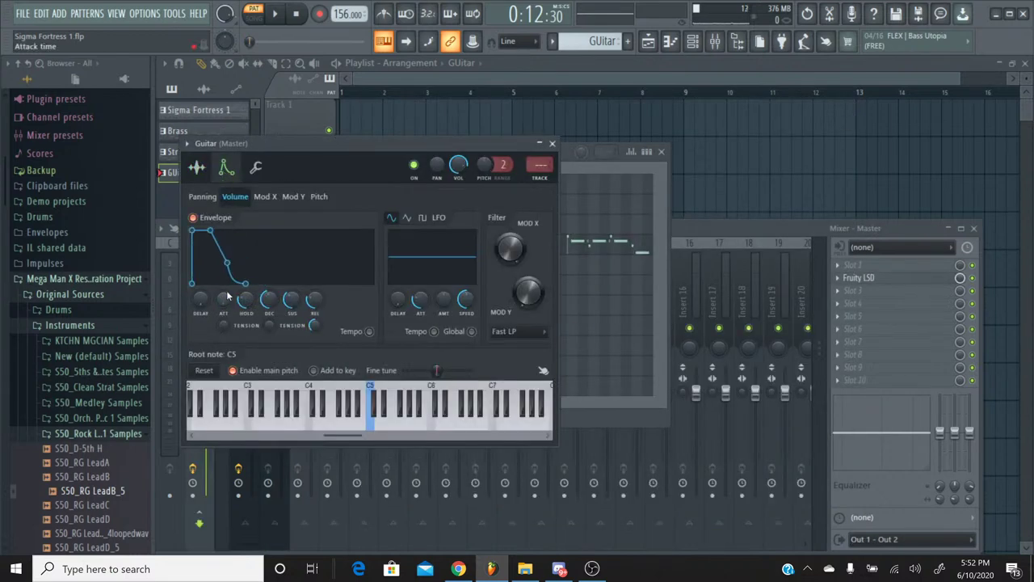
pyautogui.moveTo(246, 299); pyautogui.dragTo(246, 319)
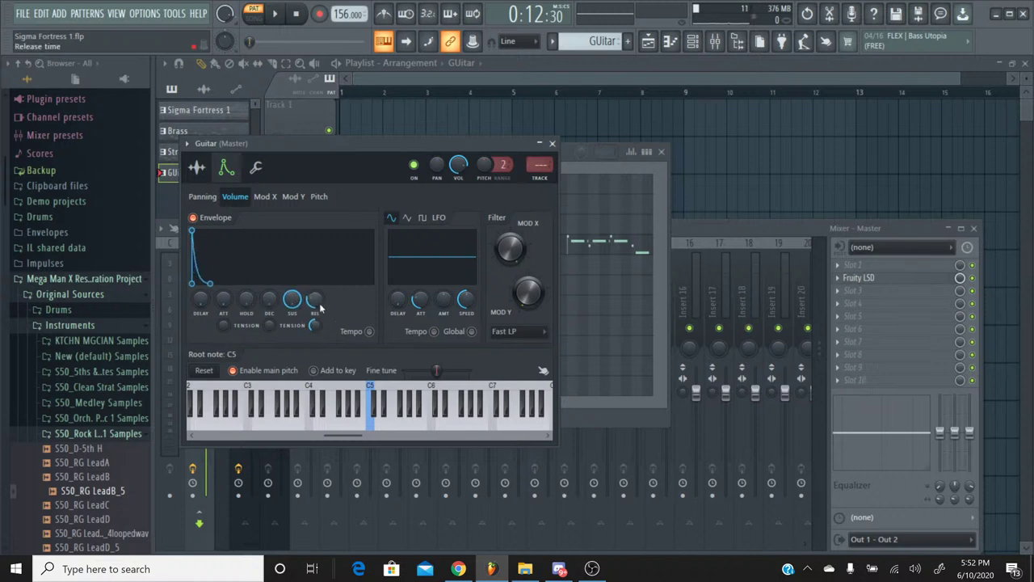
pyautogui.click(552, 144)
# Audition D#5 on the Guitar channel and play back the guitar pattern from bar 9
pyautogui.click(520, 243)
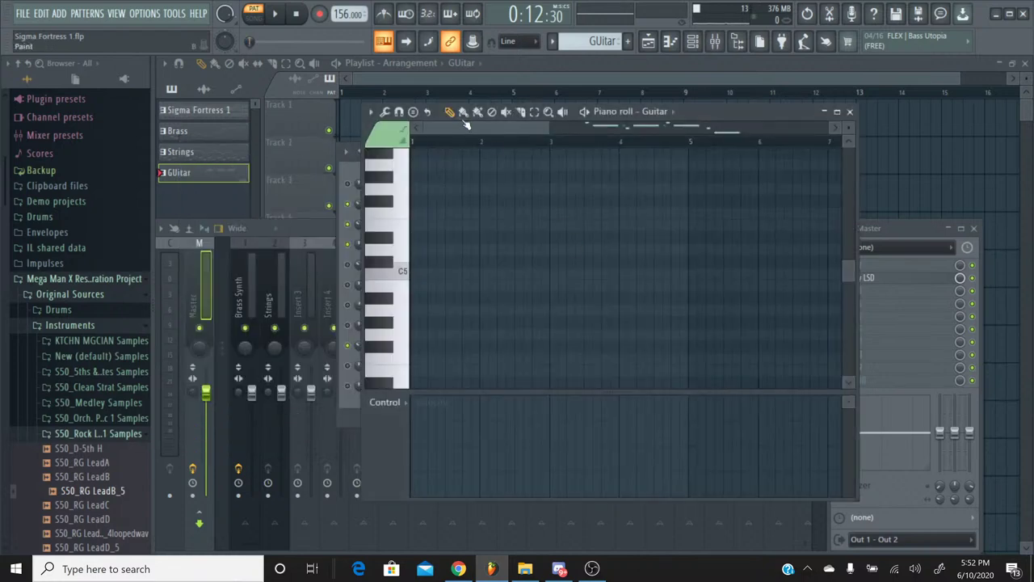
pyautogui.click(384, 239)
pyautogui.click(385, 239)
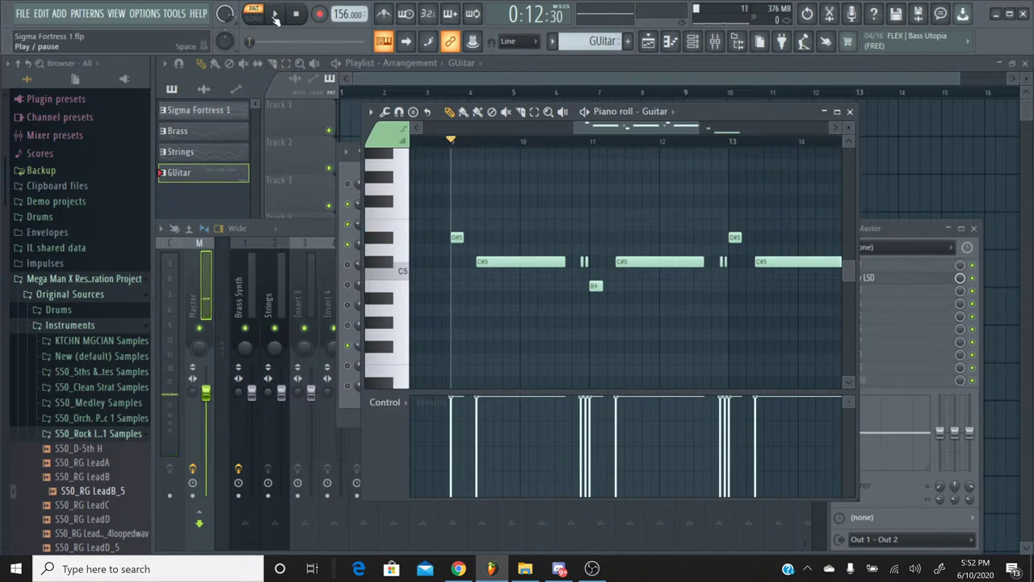
pyautogui.click(275, 16)
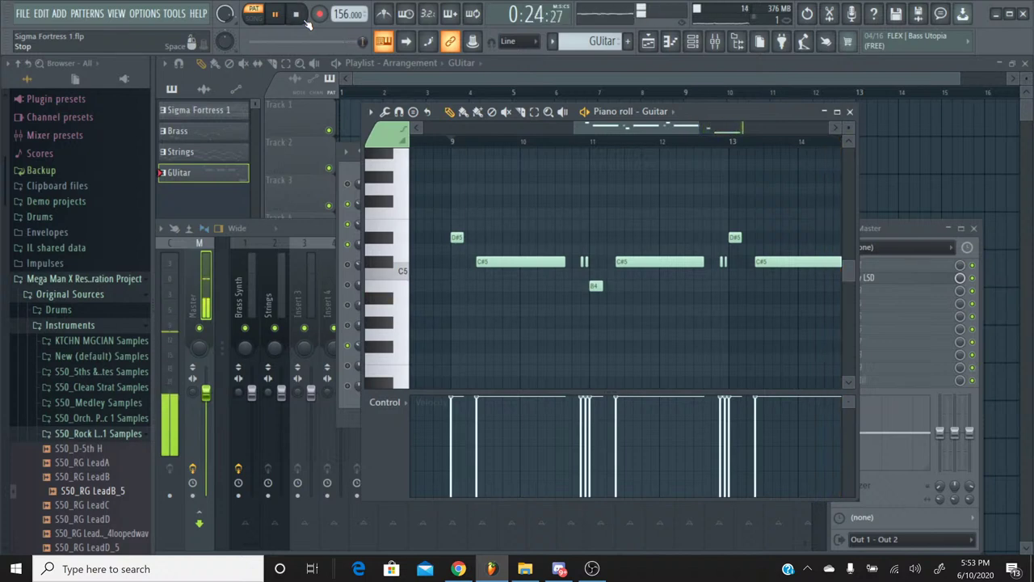
pyautogui.click(304, 19)
# Switch to File Explorer and launch the SPCTool application from the SPCTool_v07r52 folder in Remaster Projects
pyautogui.click(525, 569)
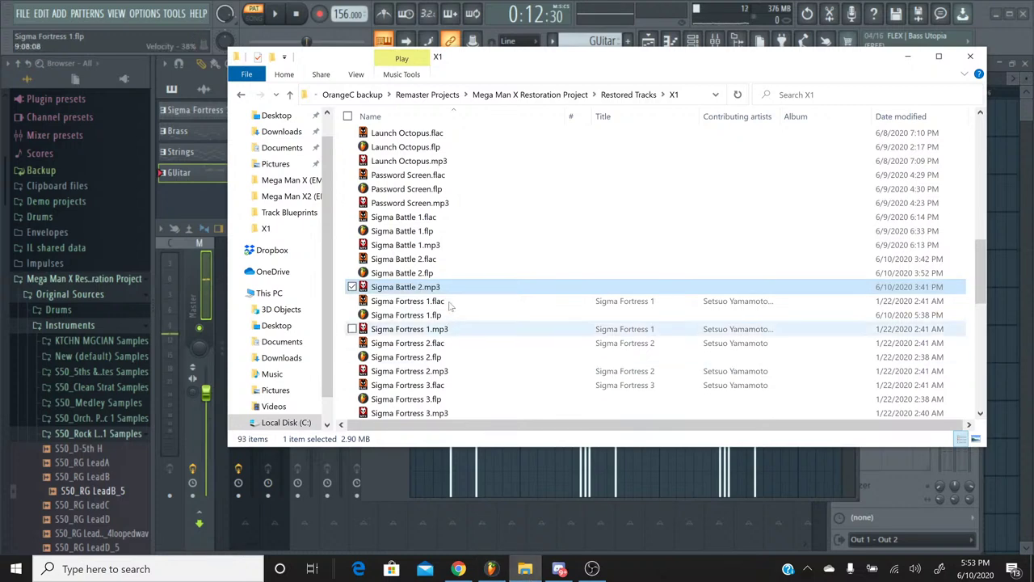
pyautogui.click(427, 94)
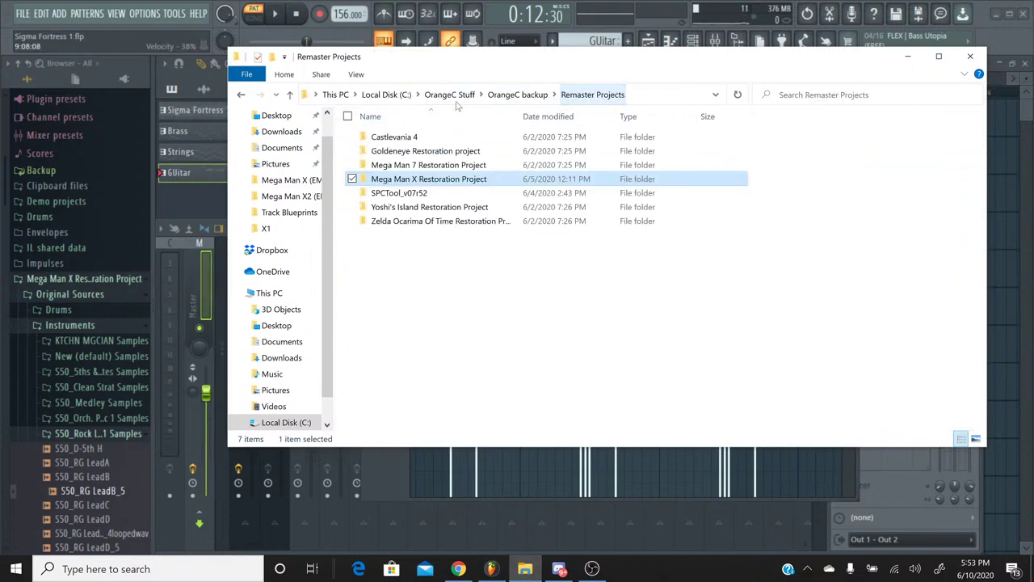
pyautogui.doubleClick(442, 194)
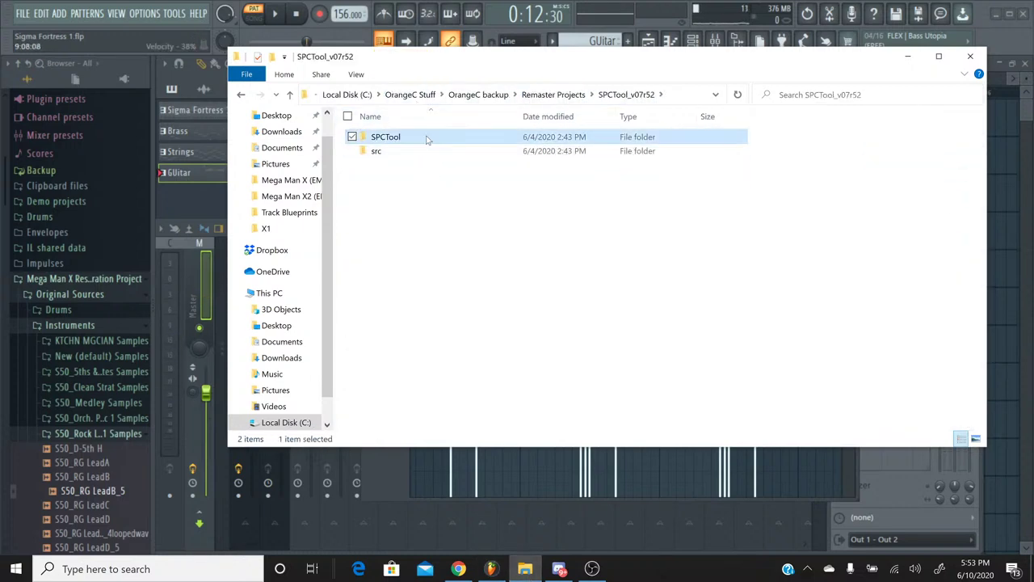
pyautogui.doubleClick(427, 137)
pyautogui.doubleClick(426, 234)
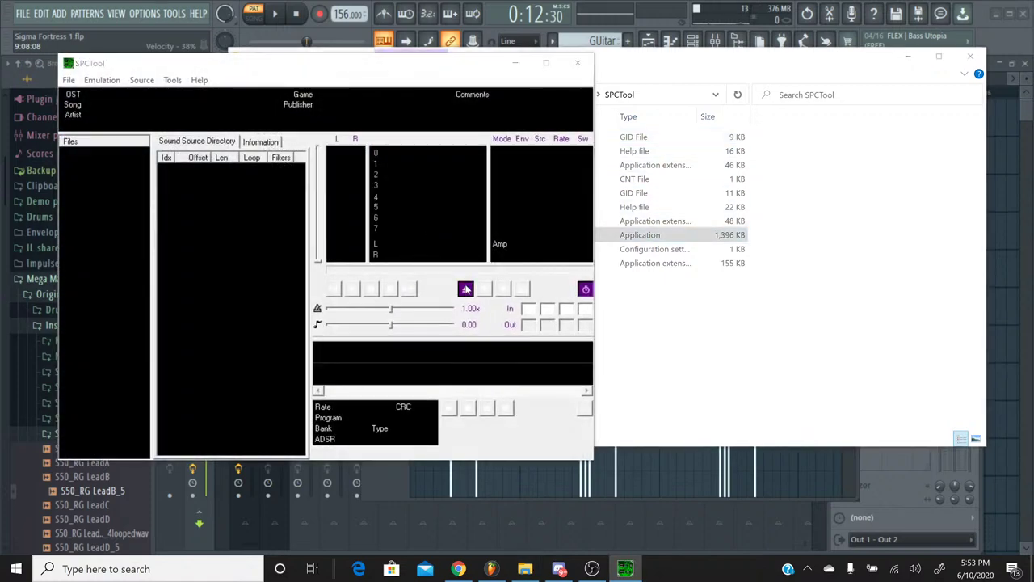
# Load the 24 Sigma Fortress 1.spc file from the Mega Man X (EMU).zophar folder into SPCTool
pyautogui.click(465, 289)
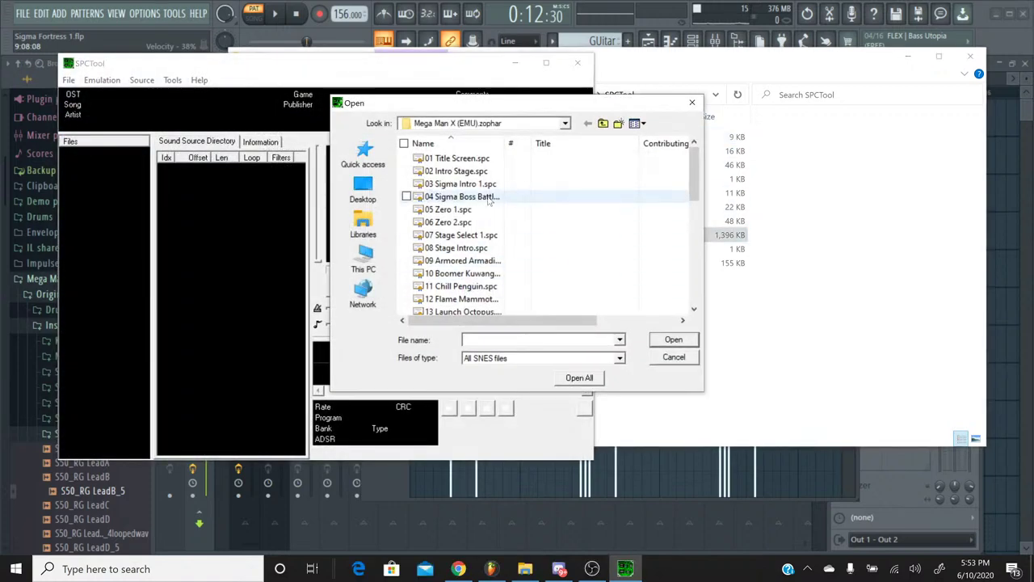
pyautogui.scroll(-4, 488, 200)
pyautogui.scroll(-2, 488, 200)
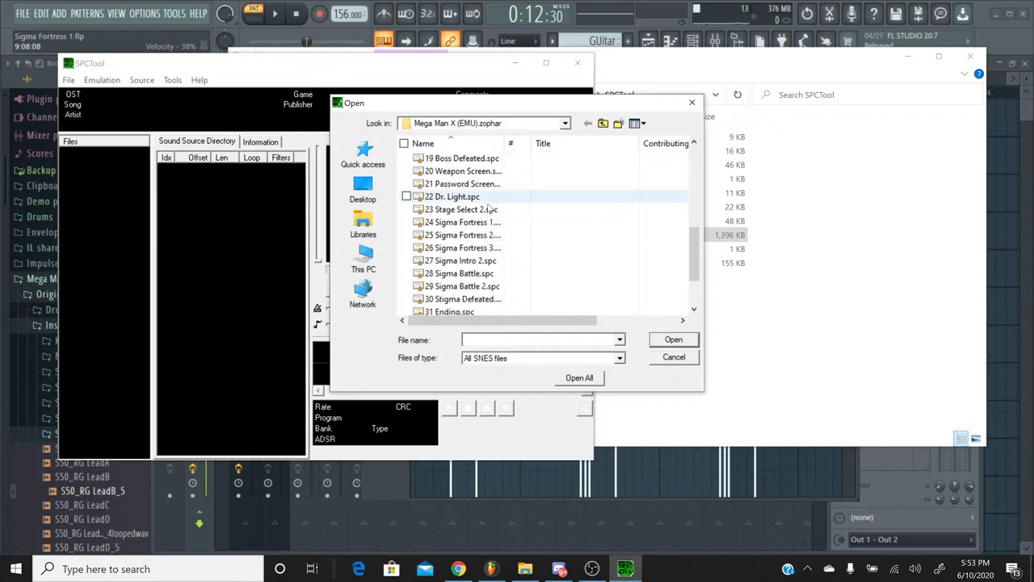
pyautogui.doubleClick(465, 224)
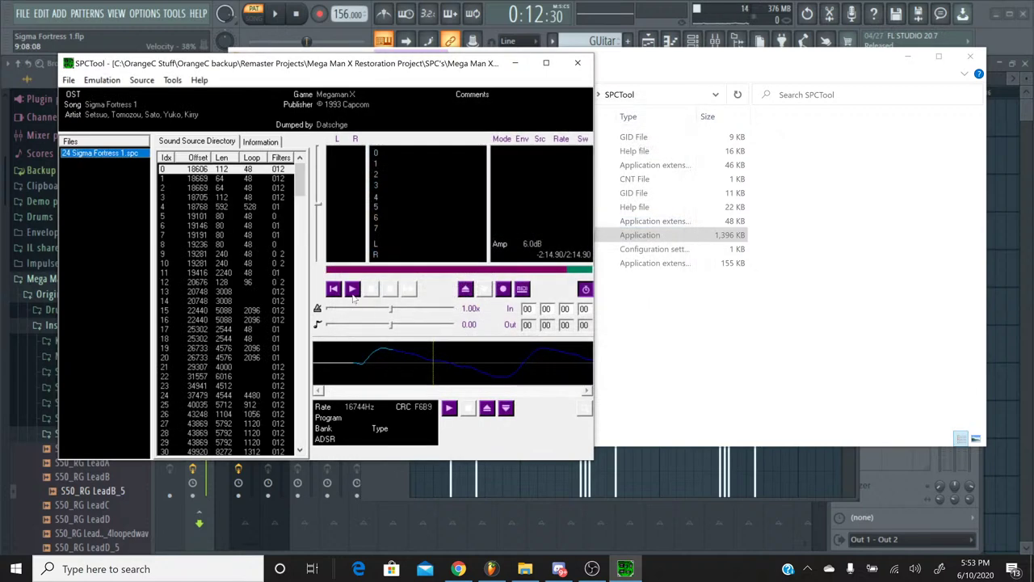
# Play the loaded Sigma Fortress 1 SPC as a reference, stop it, and return to FL Studio
pyautogui.click(353, 289)
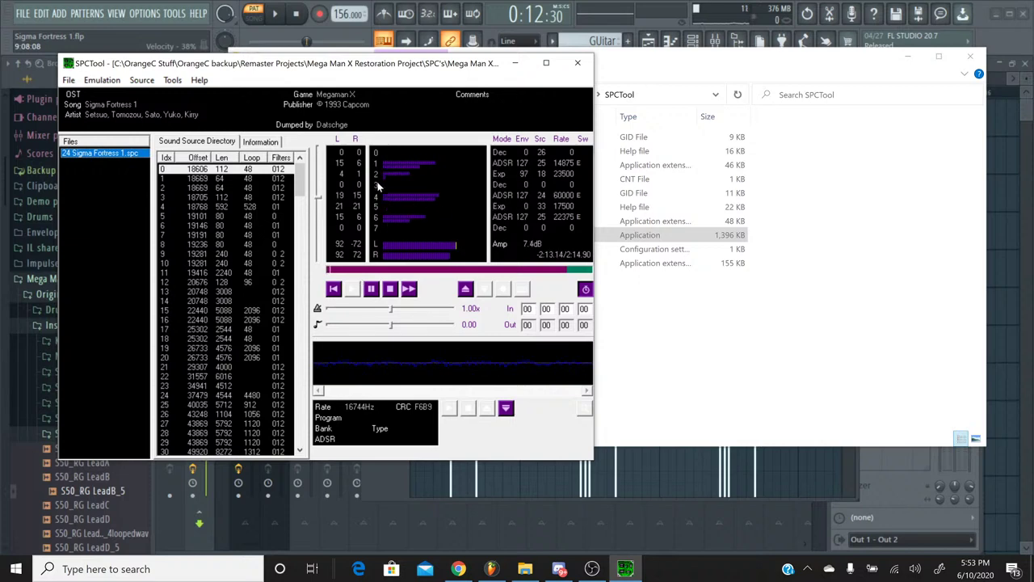
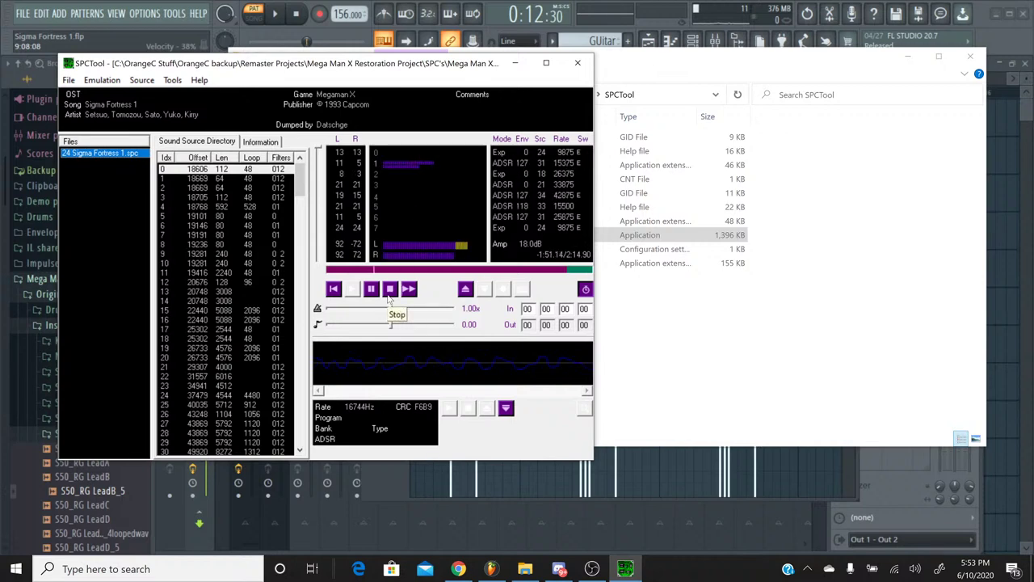
pyautogui.click(388, 295)
pyautogui.click(515, 63)
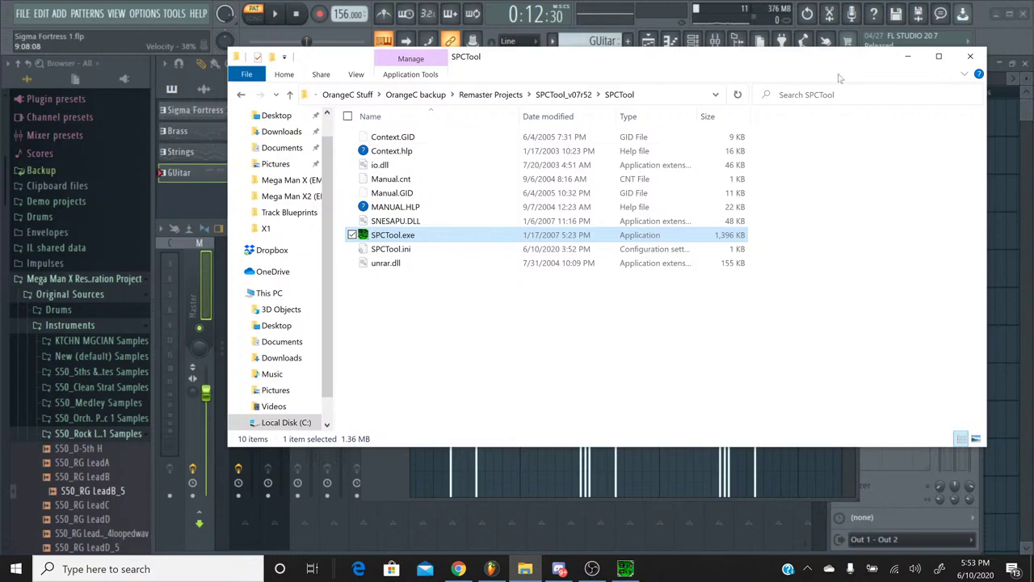
pyautogui.click(907, 56)
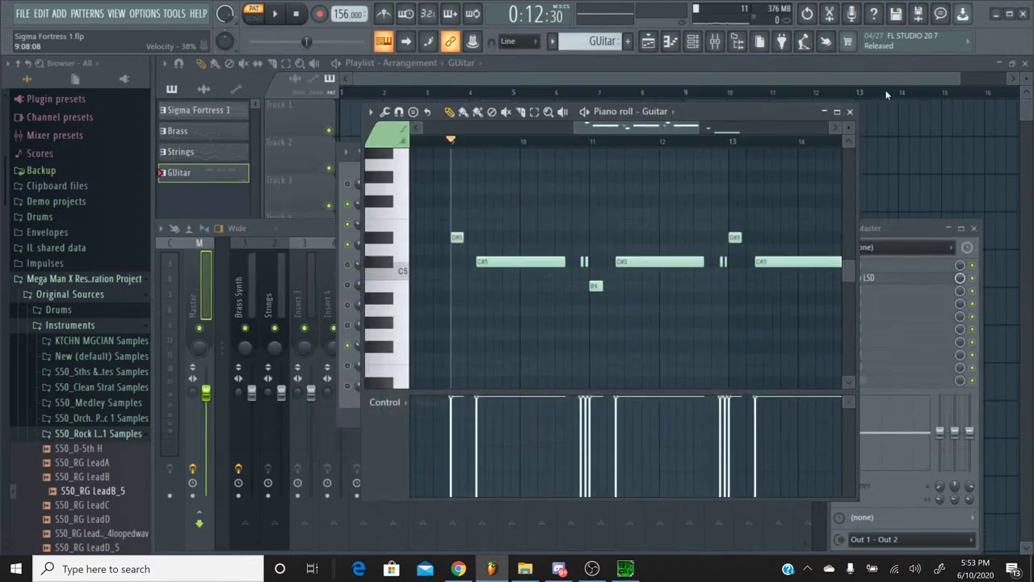
# Check the YouTube Studio live chat in Chrome, return to FL Studio and play back the guitar pattern
pyautogui.click(470, 571)
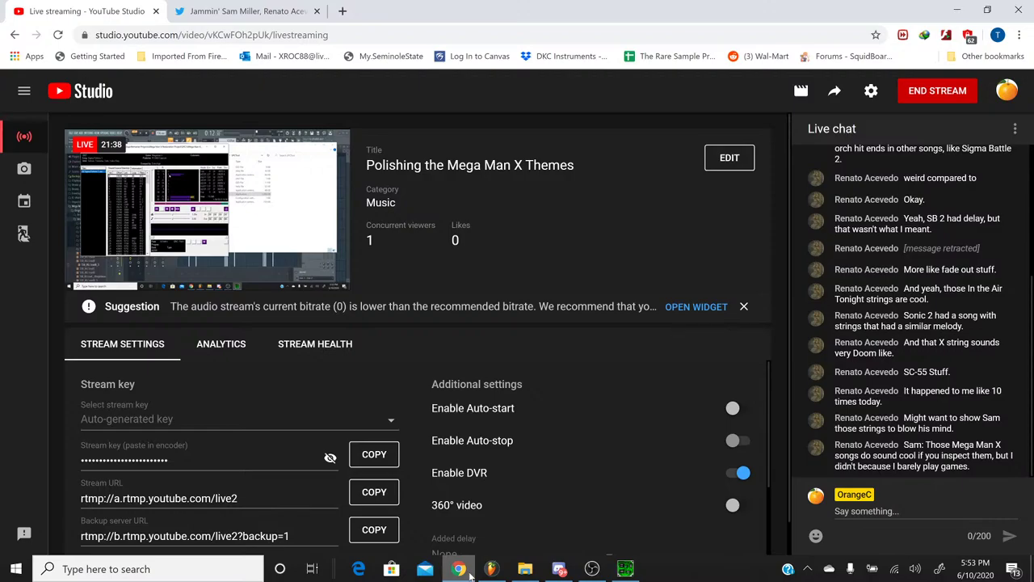
pyautogui.click(470, 571)
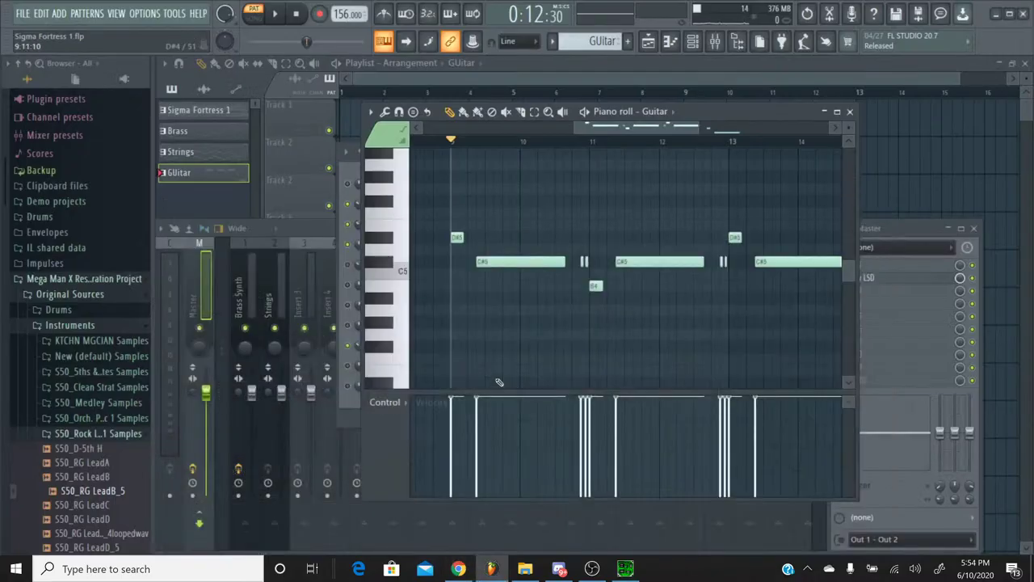
pyautogui.click(276, 14)
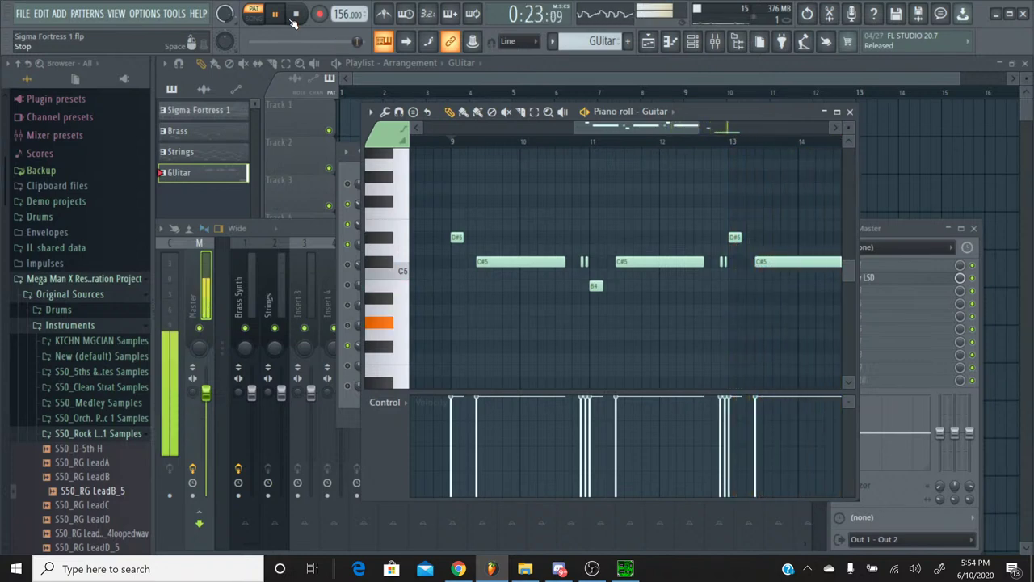
pyautogui.click(296, 15)
# Close the Guitar piano roll and route the Guitar channel to mixer insert 3, labelled Guitar
pyautogui.click(850, 111)
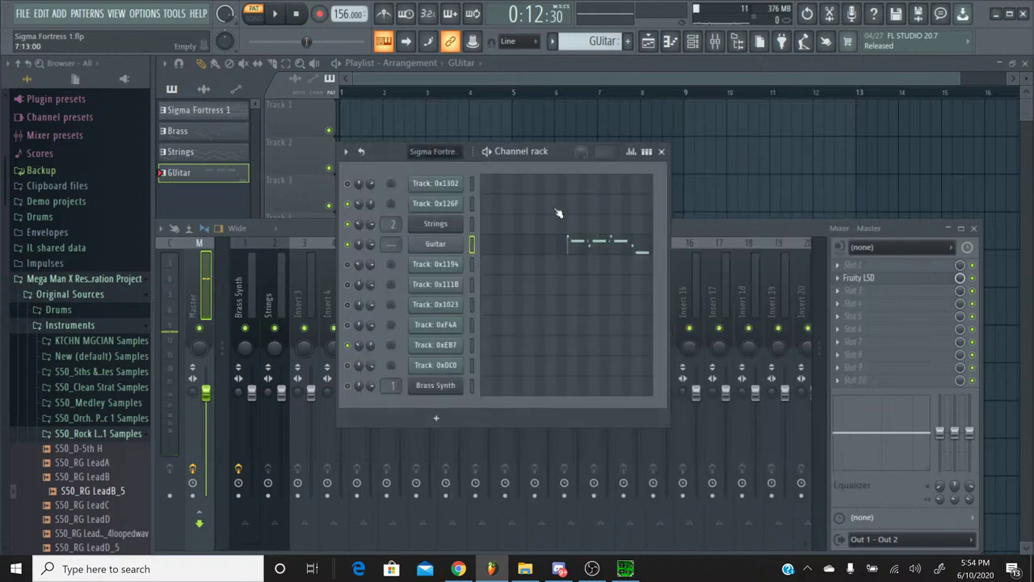
pyautogui.click(714, 234)
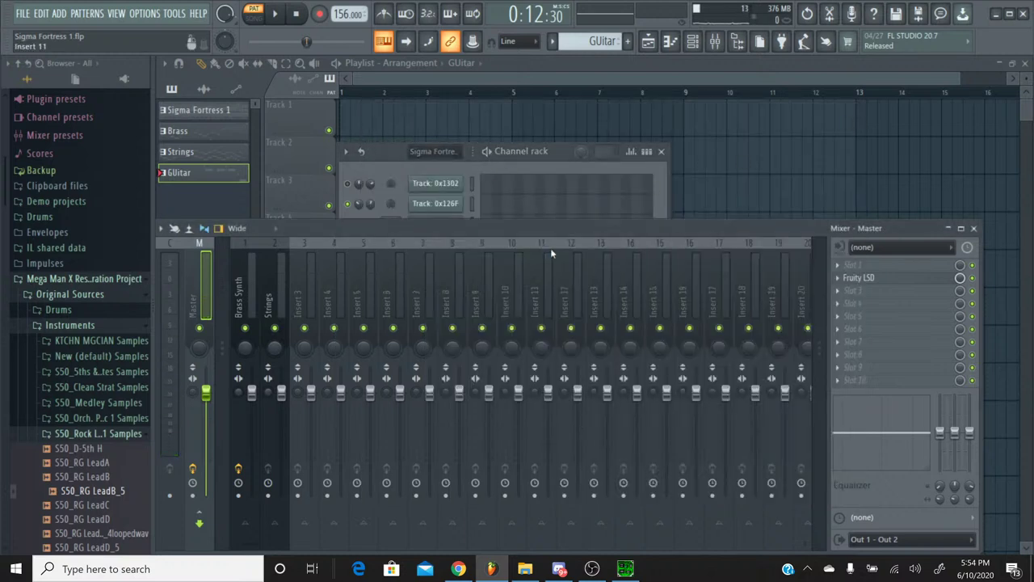
pyautogui.click(312, 247)
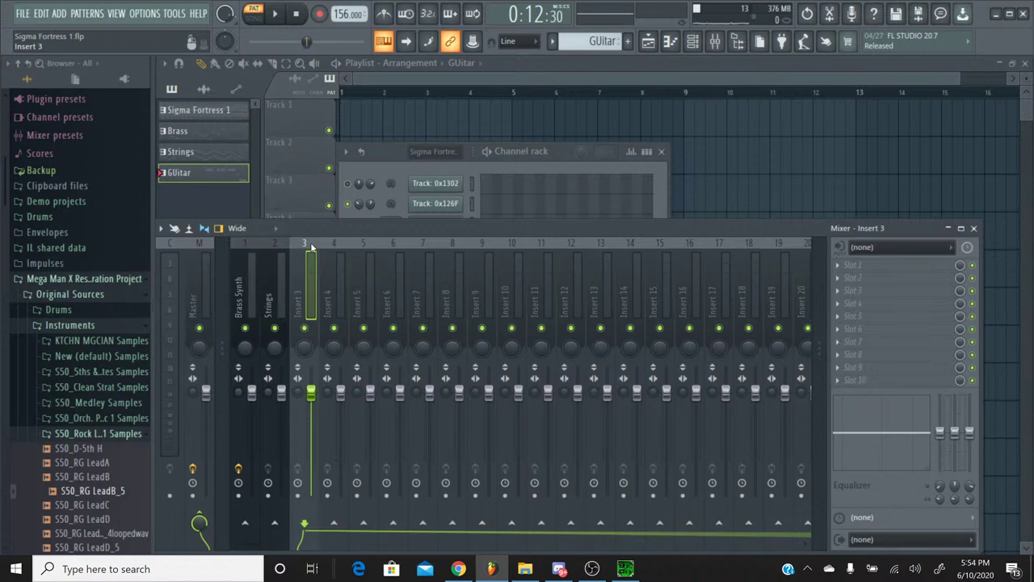
# In the Sigma Fortress 1 pattern, copy the Track: 0xEB7 notes from bar 9 to bar 16 and audition G#4
pyautogui.click(555, 41)
pyautogui.click(582, 62)
pyautogui.click(409, 176)
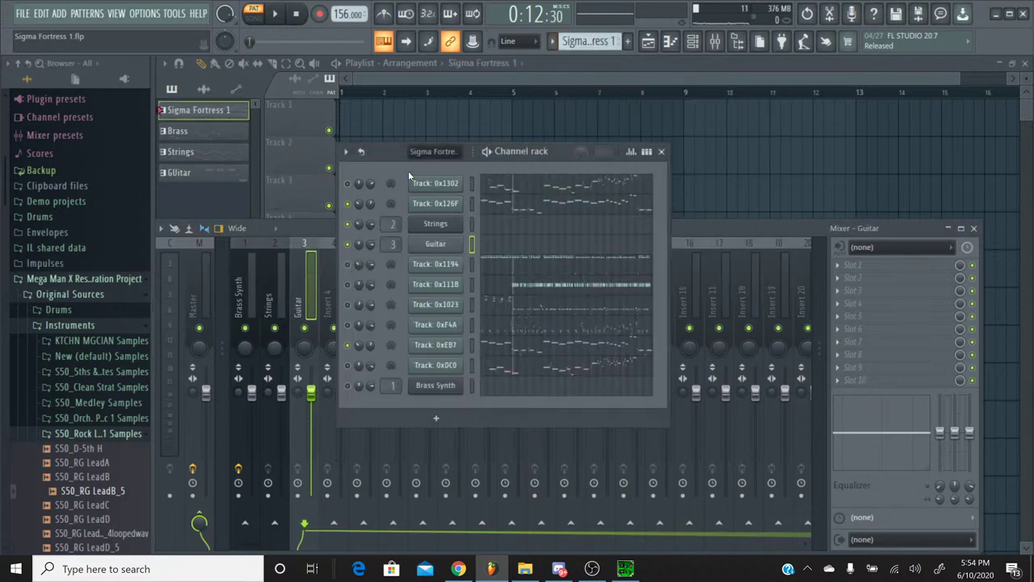
pyautogui.click(515, 348)
pyautogui.moveTo(466, 133); pyautogui.dragTo(557, 146)
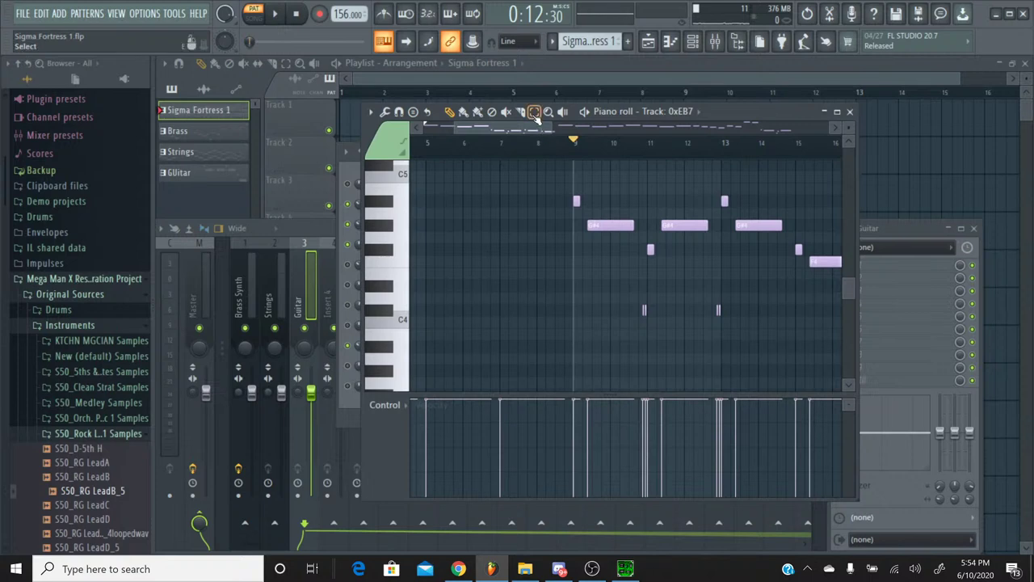
pyautogui.moveTo(554, 349); pyautogui.dragTo(637, 199)
pyautogui.scroll(5, 637, 198)
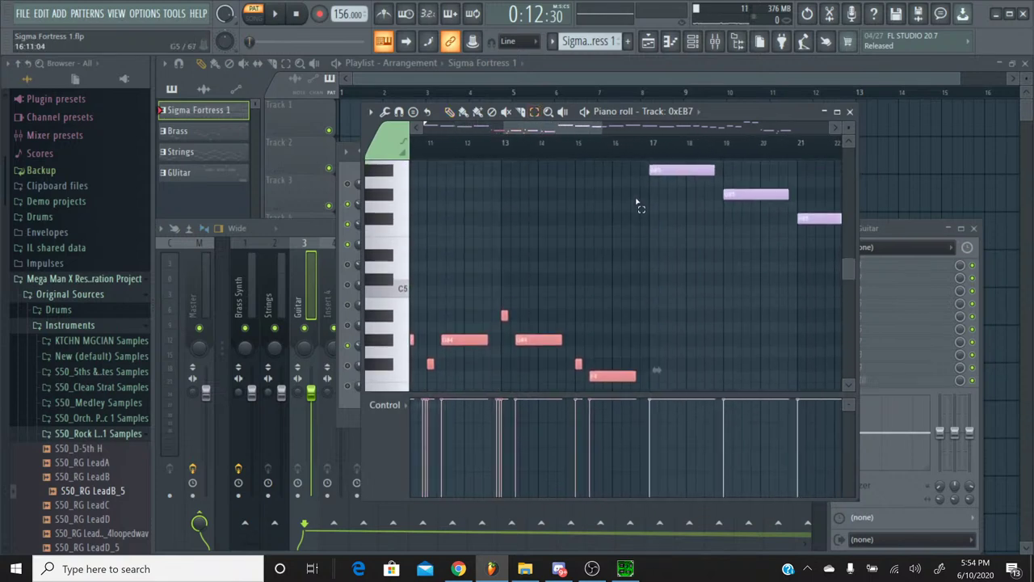
pyautogui.hscroll(-5, 565, 150)
pyautogui.scroll(-5, 582, 218)
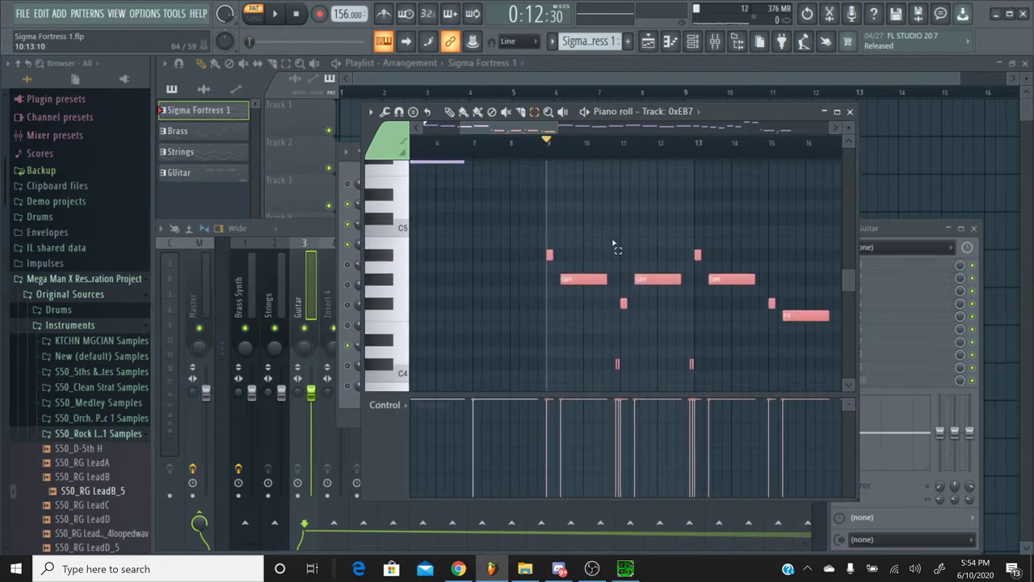
pyautogui.click(392, 278)
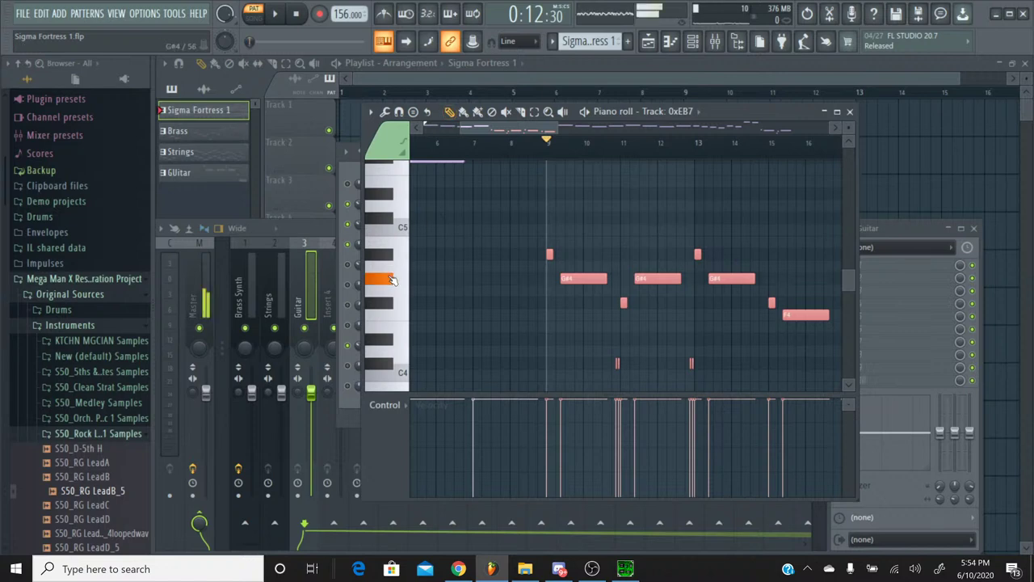
pyautogui.click(849, 111)
# Paste the copied notes into the Guitar channel of the GUitar pattern and align them with the existing notes at bar 9
pyautogui.click(553, 40)
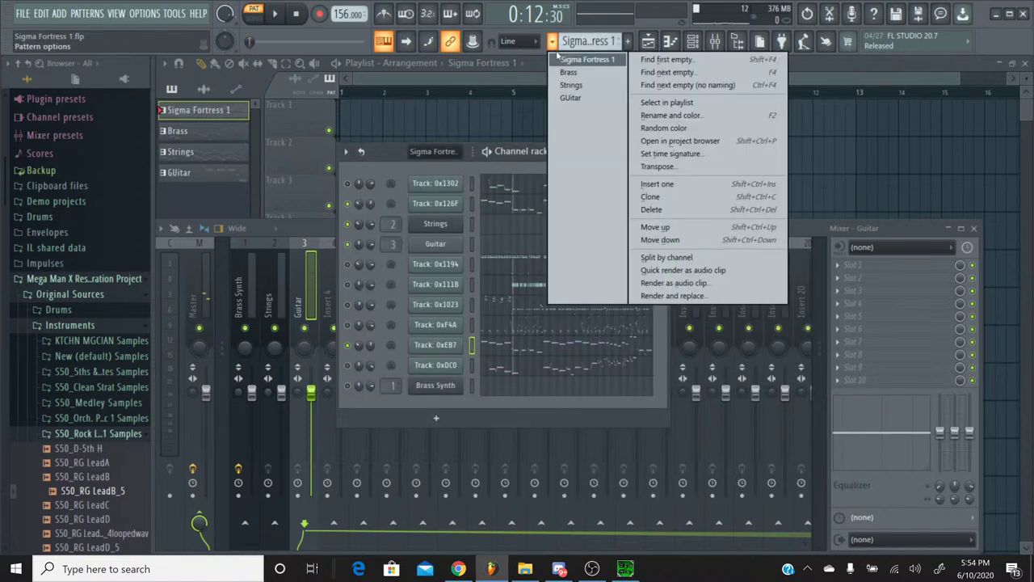
pyautogui.click(569, 98)
pyautogui.click(584, 246)
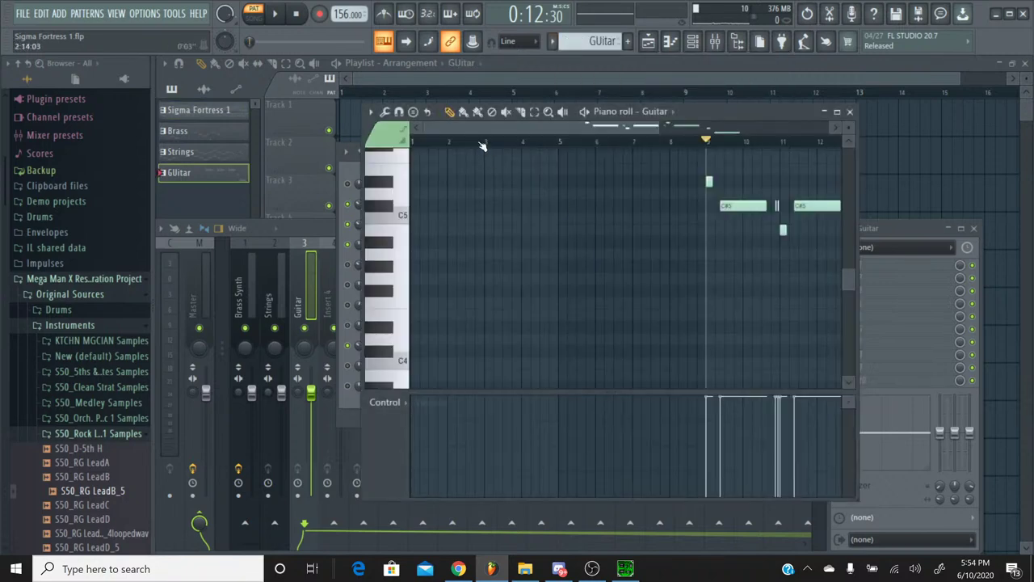
pyautogui.hotkey('ctrl', 'v')
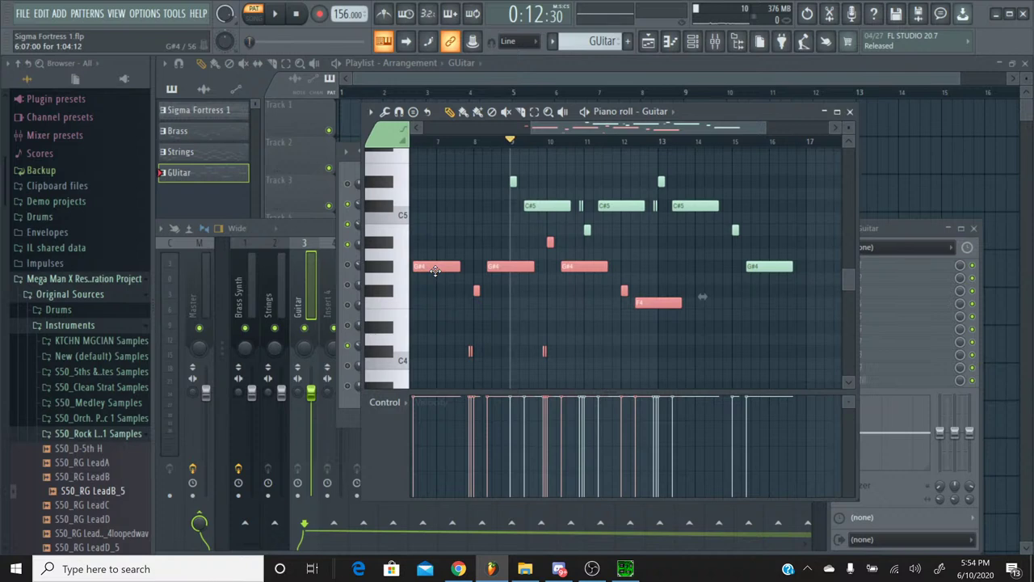
pyautogui.moveTo(442, 271); pyautogui.dragTo(542, 273)
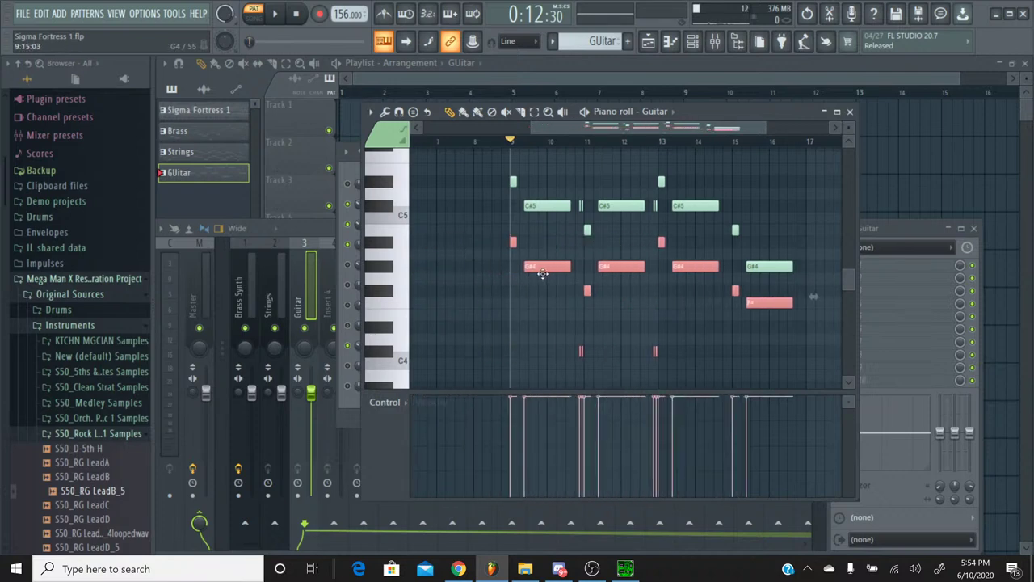
# Transpose the pasted harmony notes up one octave and audition A#5 and G#5
pyautogui.hotkey('ctrl', 'Up')
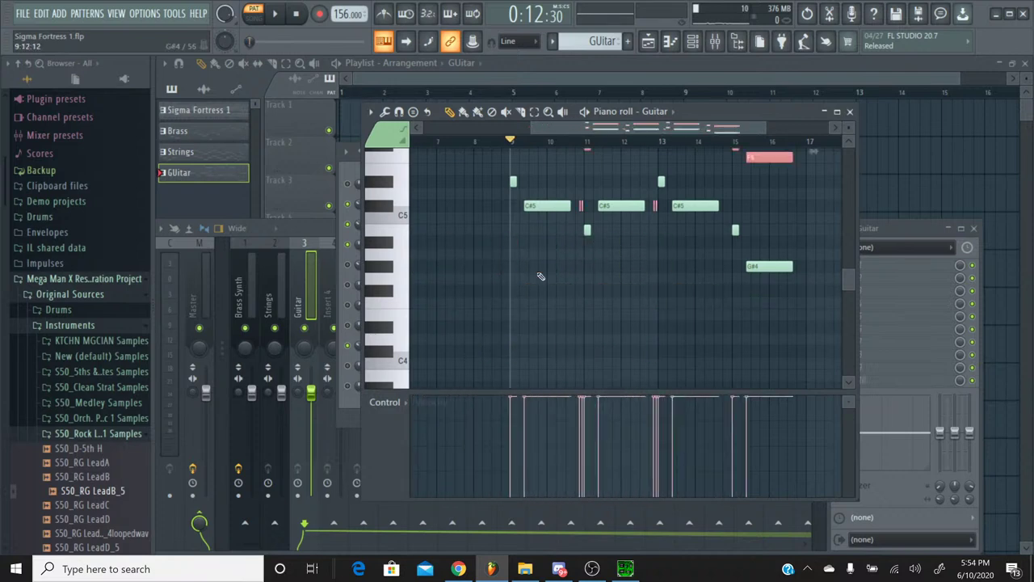
pyautogui.scroll(3, 538, 274)
pyautogui.click(398, 247)
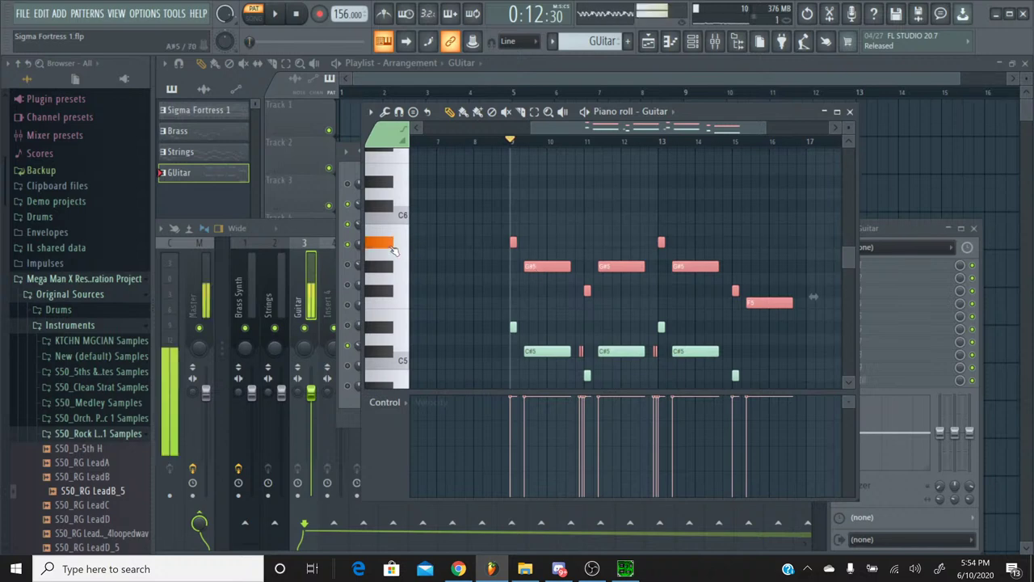
pyautogui.click(391, 269)
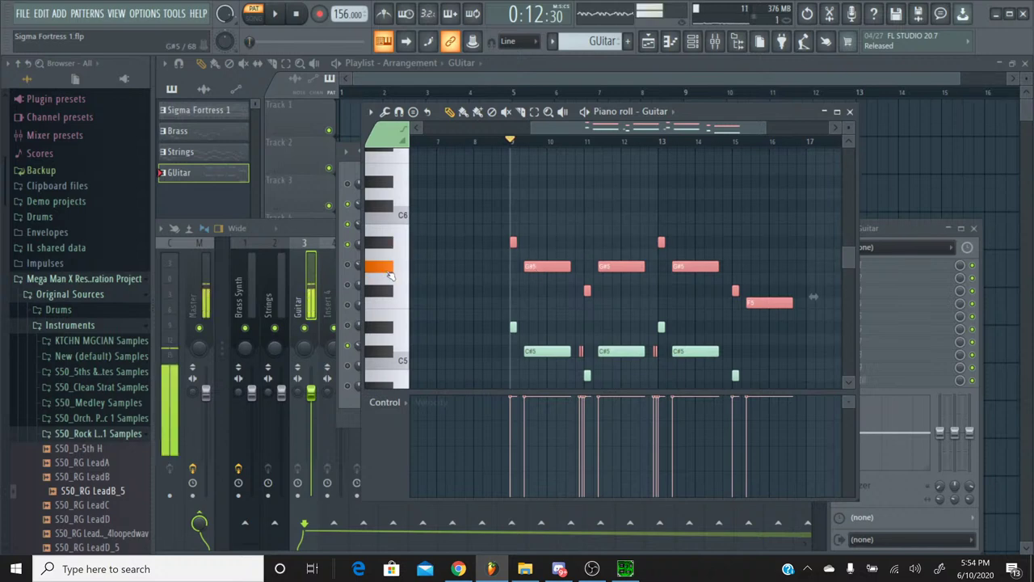
pyautogui.scroll(-3, 473, 242)
# Play back the harmonized guitar pattern from the middle of bar 8 and stop after bar 16
pyautogui.click(491, 142)
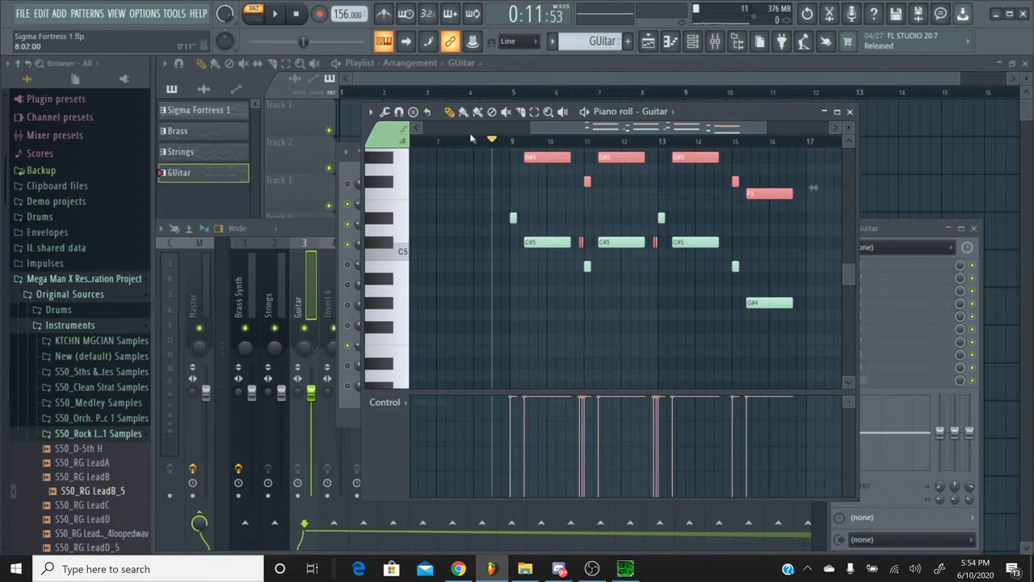
pyautogui.press('space')
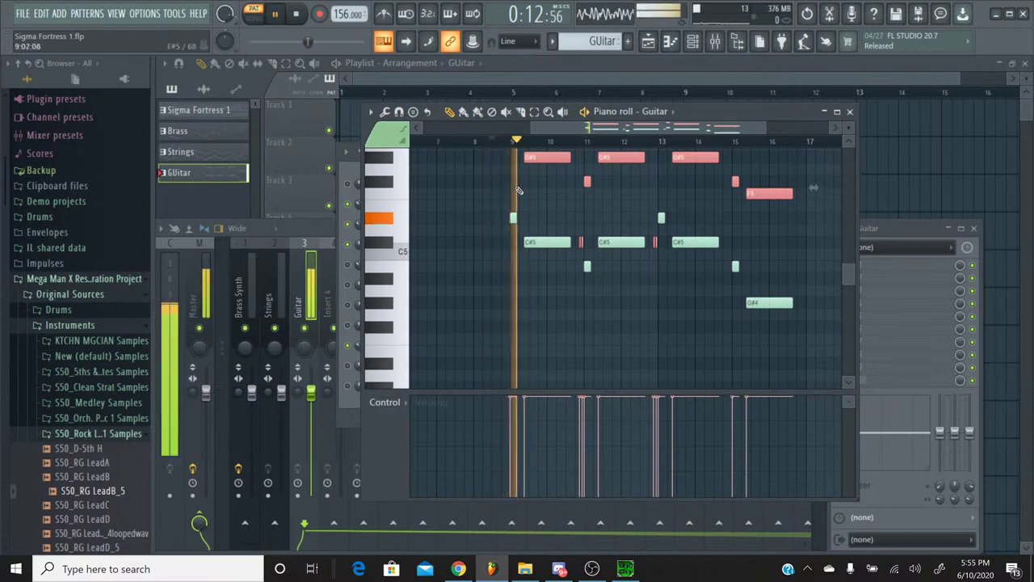
pyautogui.scroll(3, 606, 236)
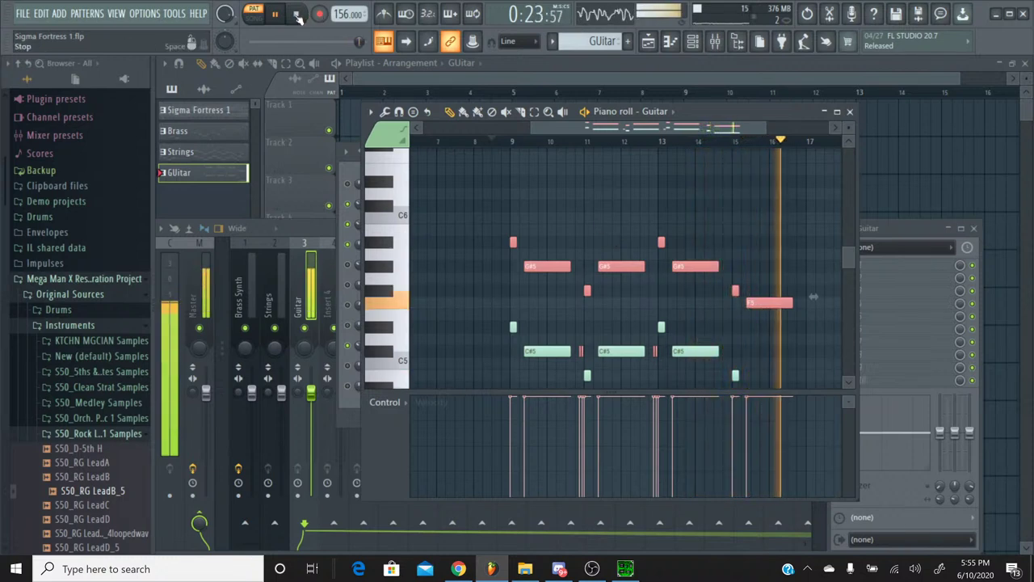
pyautogui.press('space')
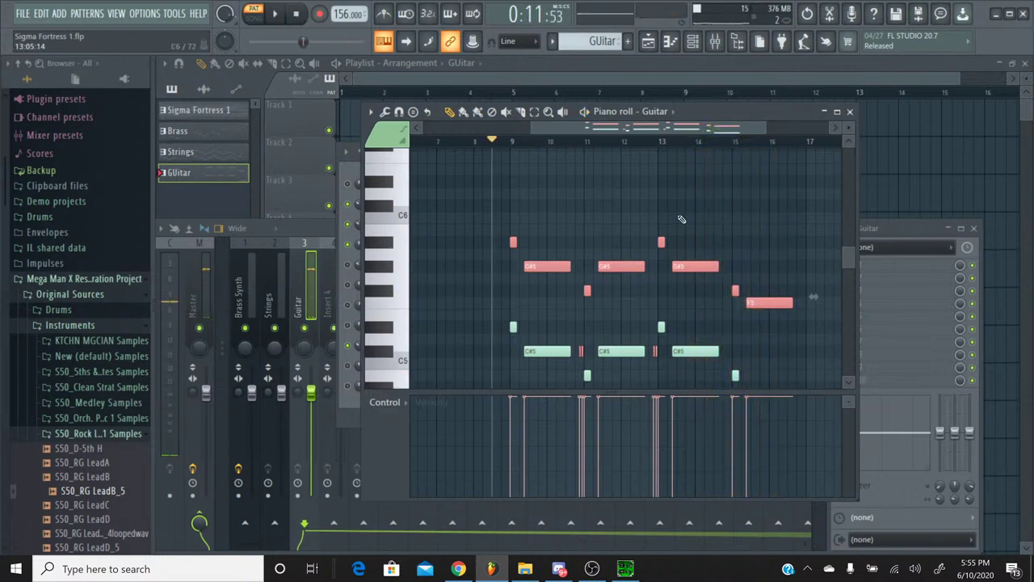
# Close the Guitar piano roll and load Fruity Chorus into slot 4 of the Guitar mixer track
pyautogui.click(849, 111)
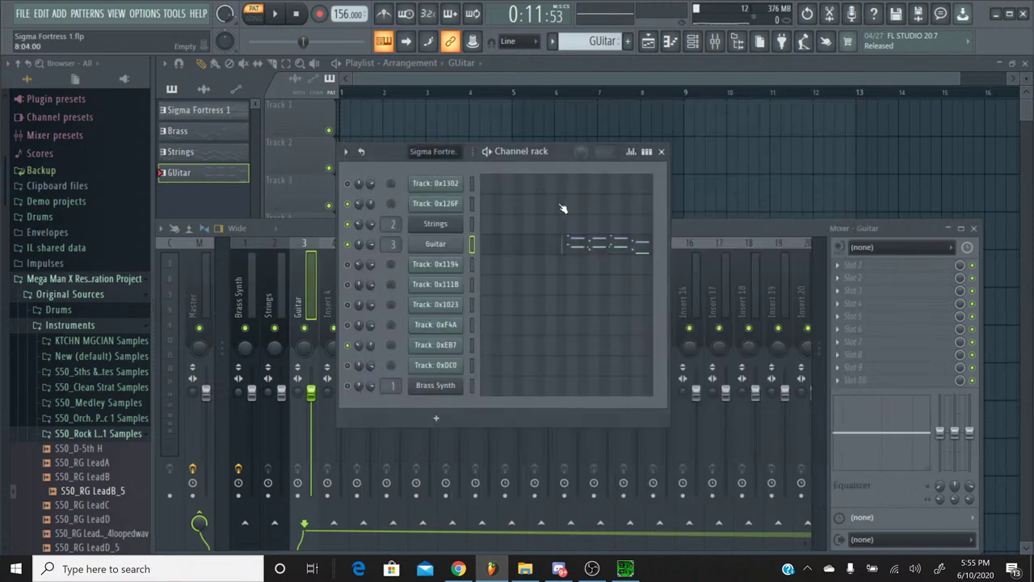
pyautogui.click(692, 230)
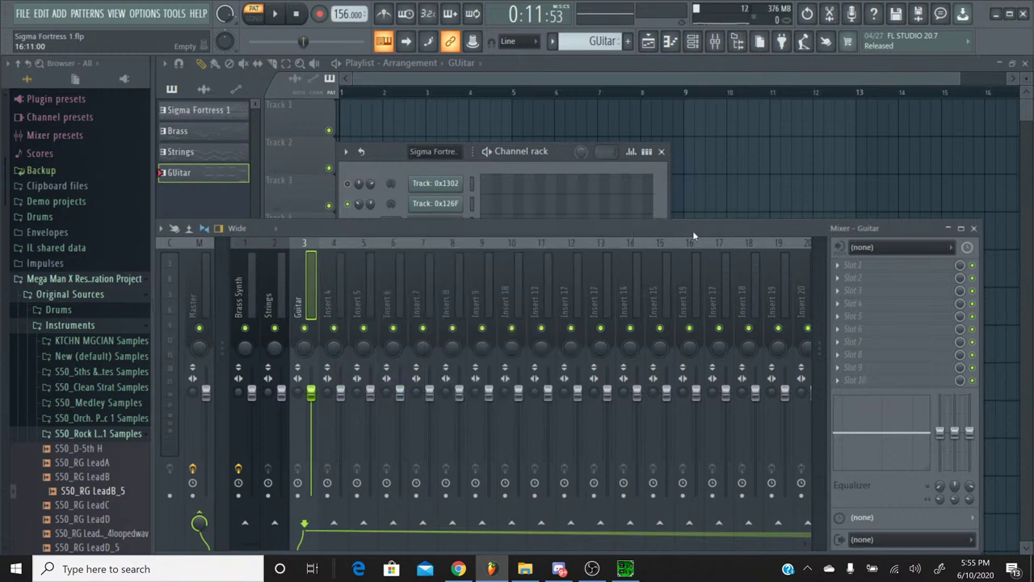
pyautogui.click(856, 316)
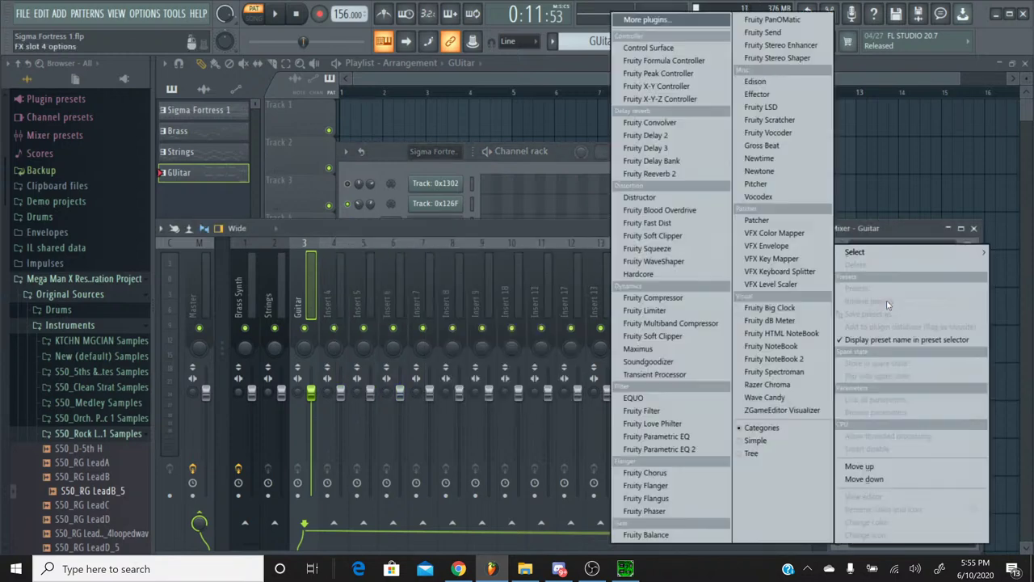
pyautogui.click(670, 473)
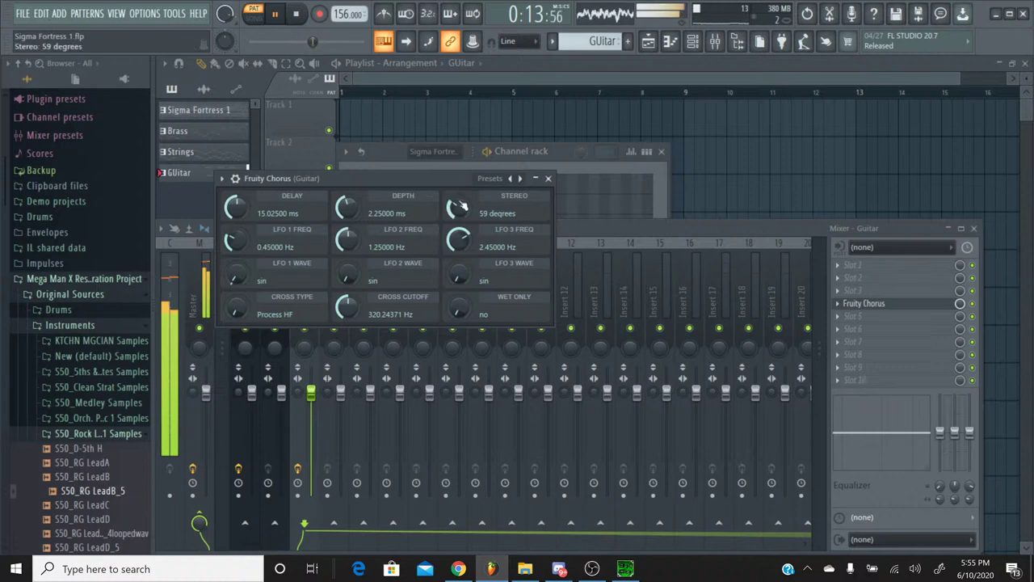
# Try the Poly Chorus, Low Enhance and Light HF presets, select Fat Clean, and rewind playback to just before bar 9
pyautogui.click(510, 179)
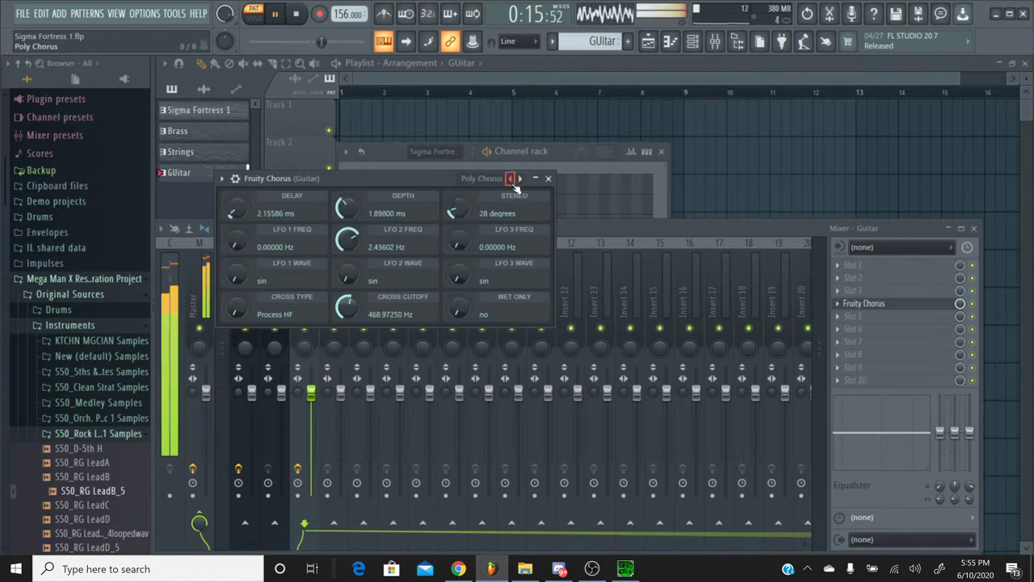
pyautogui.click(510, 179)
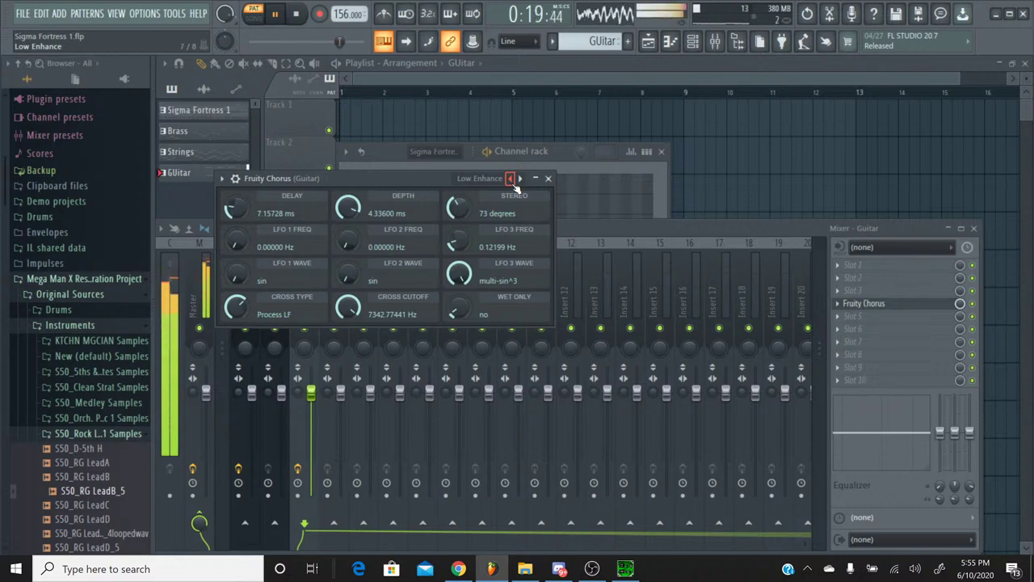
pyautogui.click(510, 178)
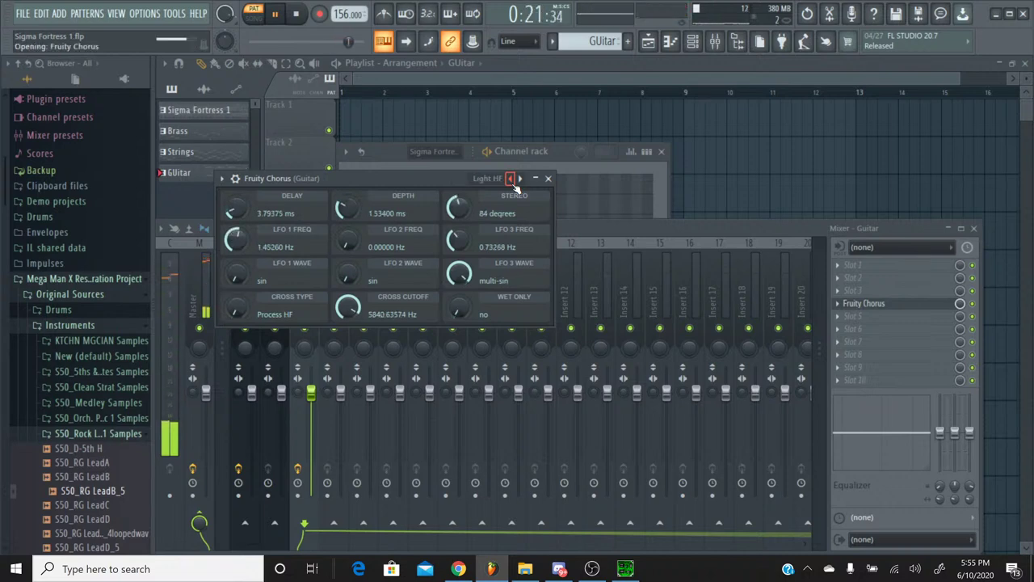
pyautogui.click(510, 179)
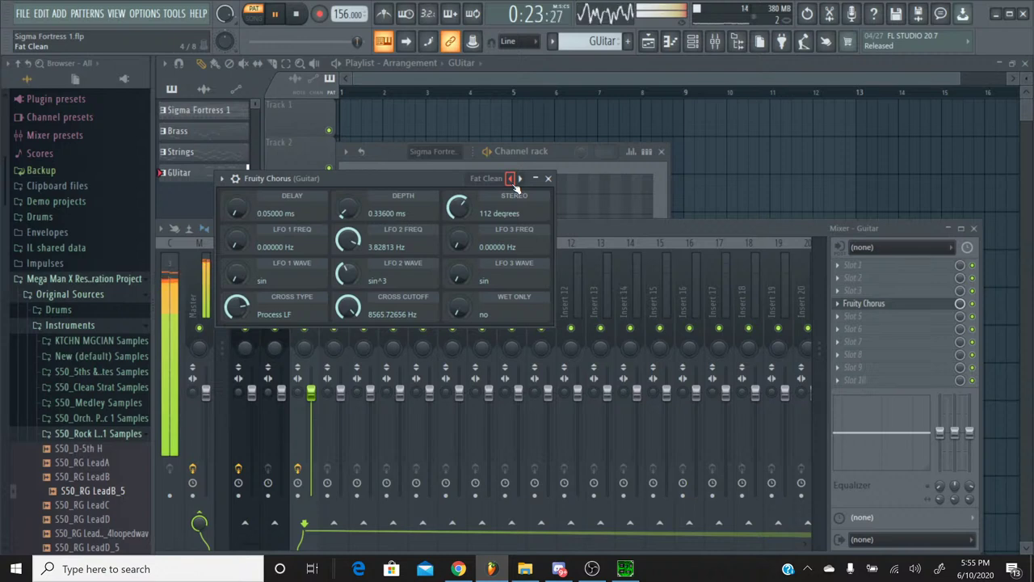
pyautogui.moveTo(356, 41); pyautogui.dragTo(307, 42)
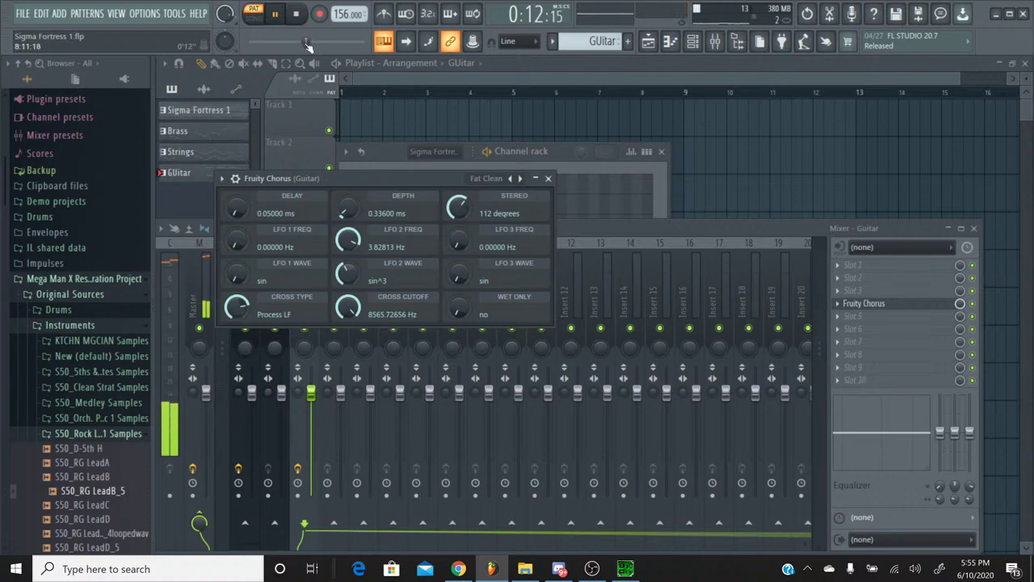
# Load the Default chorus preset and lower the Guitar mixer track's level to about 61%
pyautogui.click(511, 178)
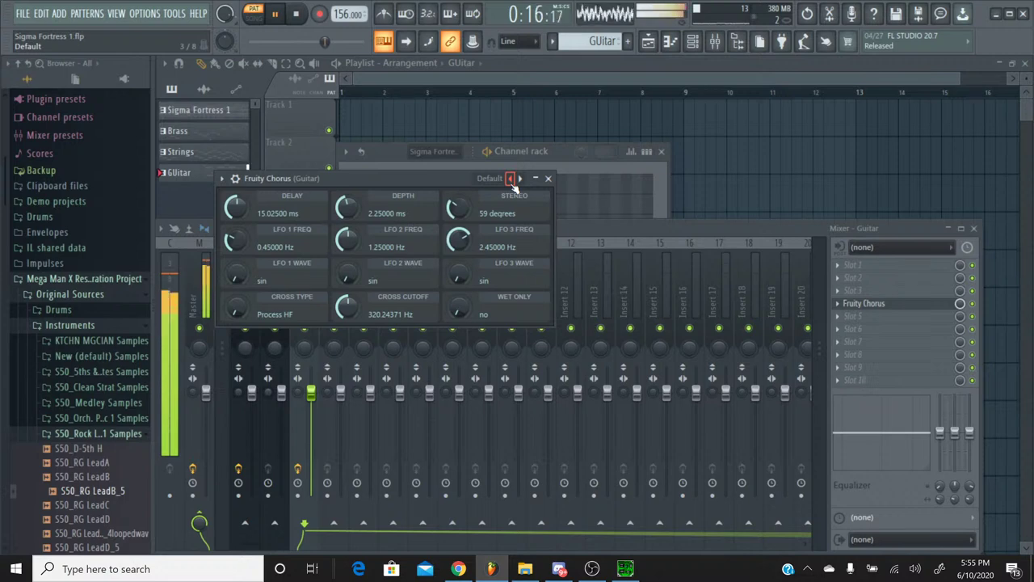
pyautogui.click(310, 392)
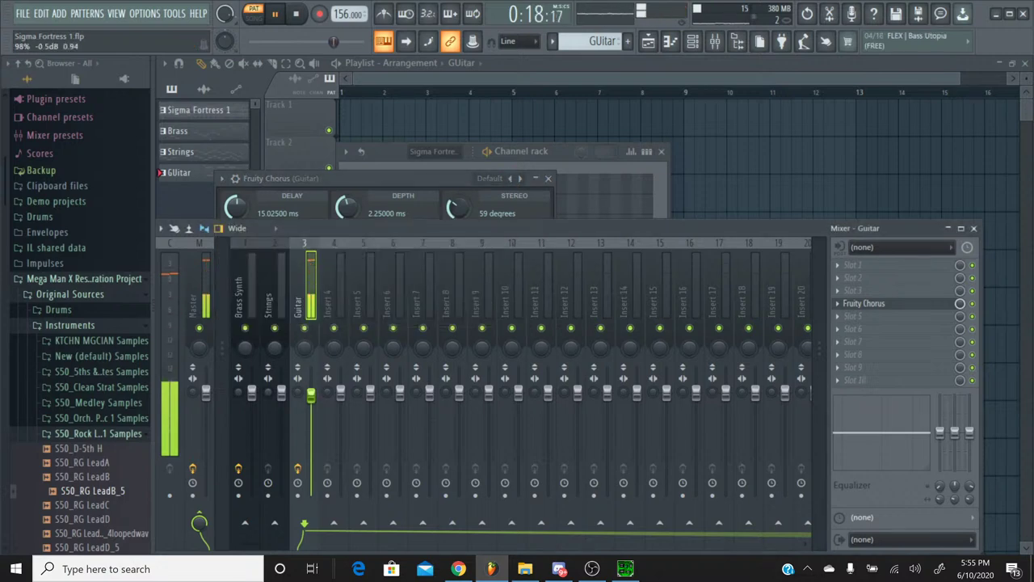
pyautogui.moveTo(310, 391); pyautogui.dragTo(310, 433)
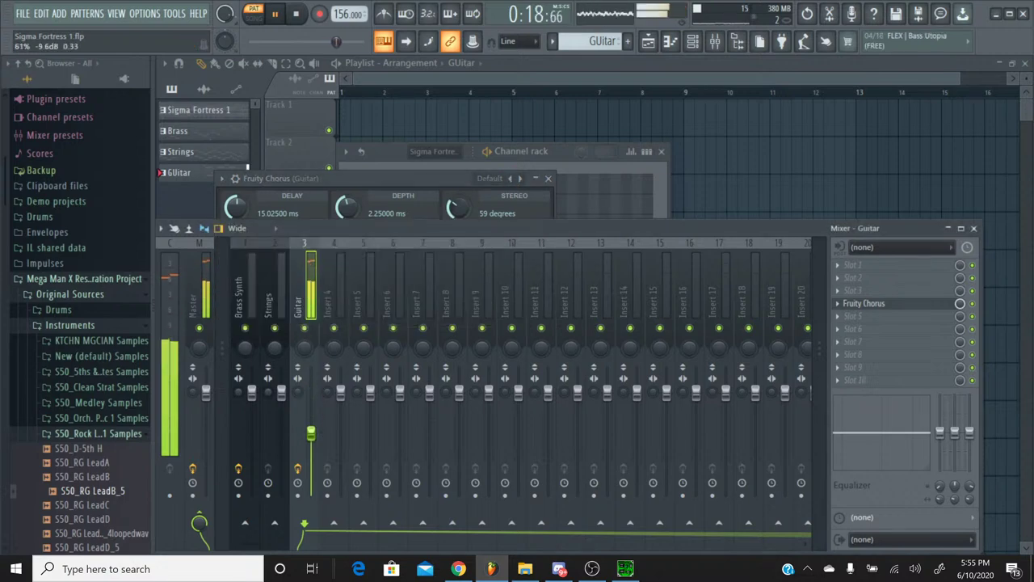
# Audition the Fat Clean, Light HF, Low Enhance, 50 Detune and CE Chorus presets in Fruity Chorus, repositioning playback around the guitar part
pyautogui.click(424, 179)
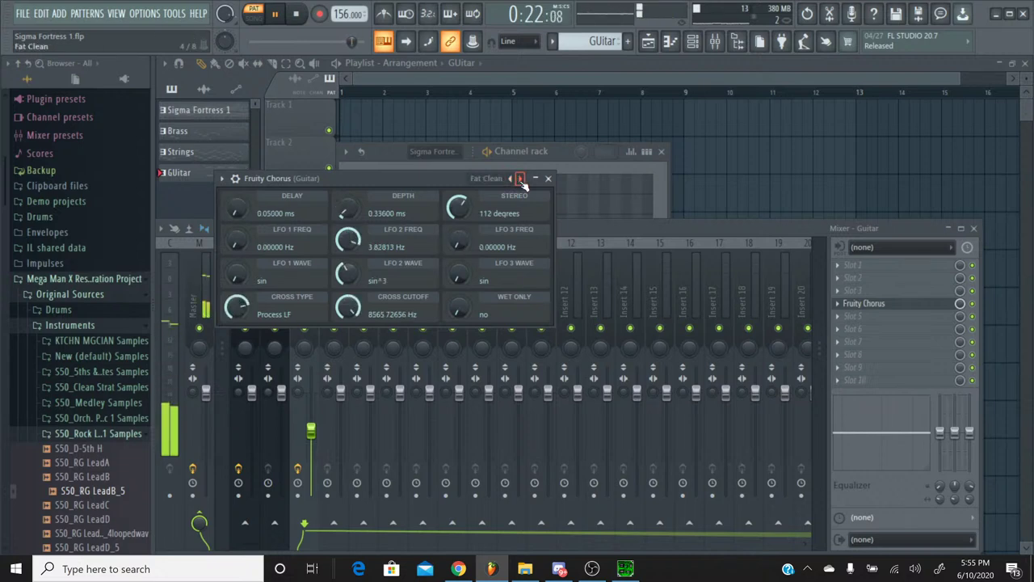
pyautogui.click(521, 179)
pyautogui.click(521, 179)
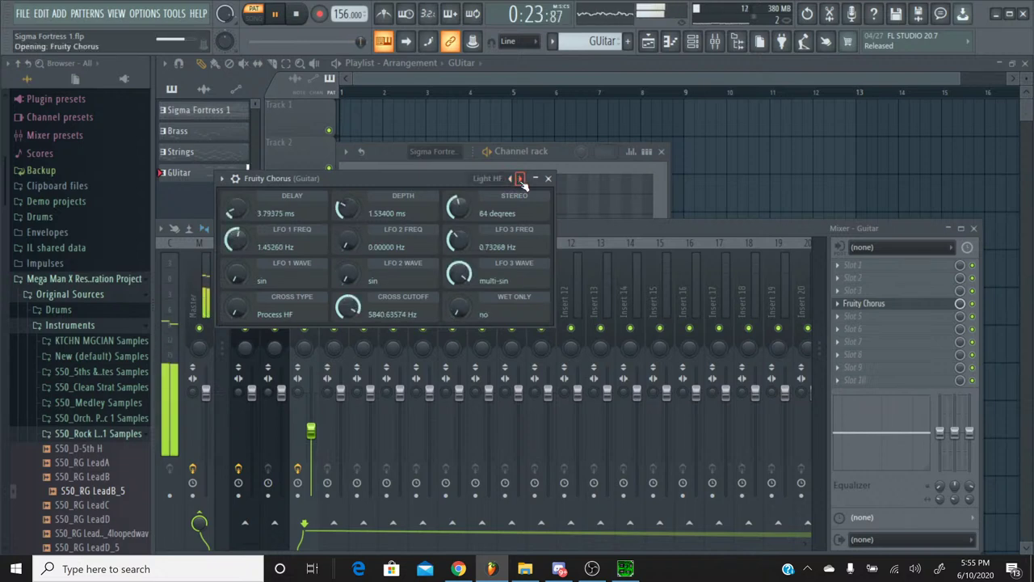
pyautogui.click(521, 180)
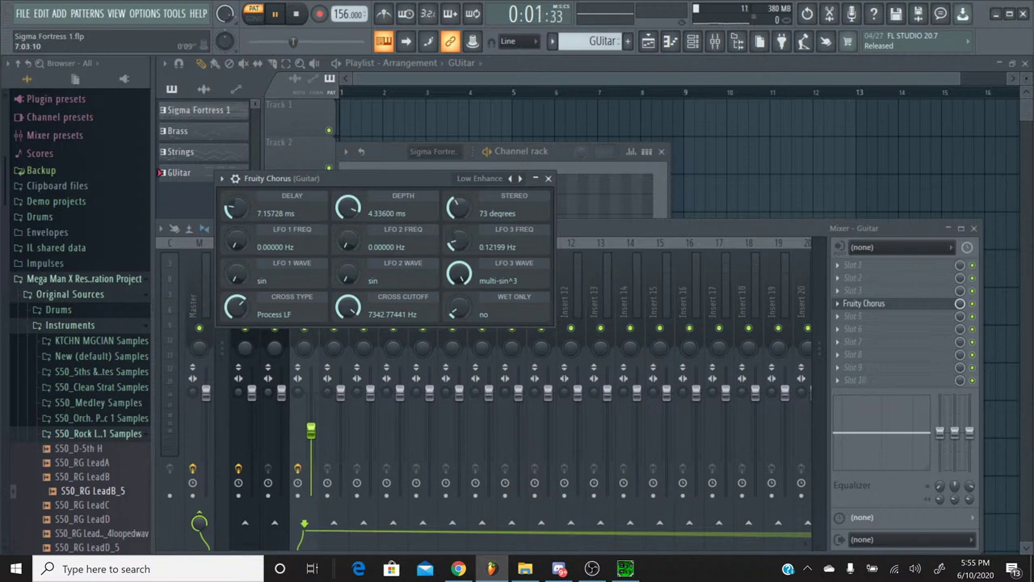
pyautogui.moveTo(252, 42); pyautogui.dragTo(336, 44)
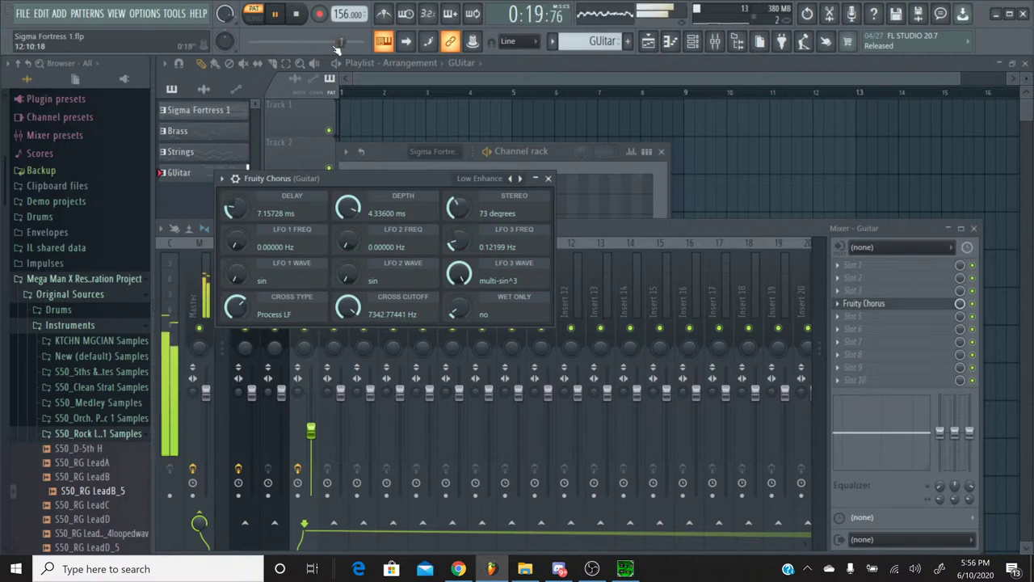
pyautogui.click(521, 180)
pyautogui.click(521, 179)
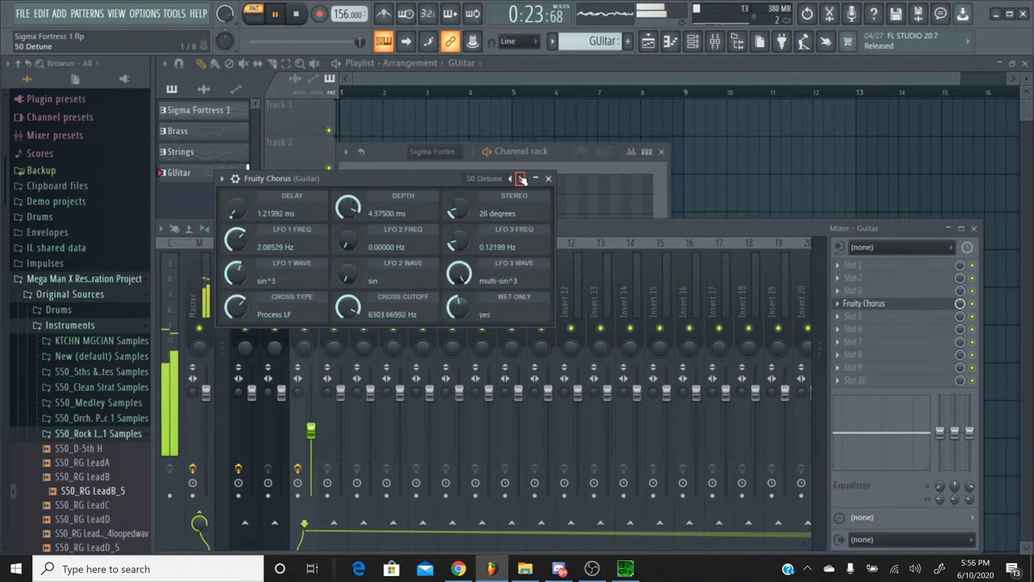
pyautogui.click(521, 180)
pyautogui.moveTo(359, 41); pyautogui.dragTo(252, 40)
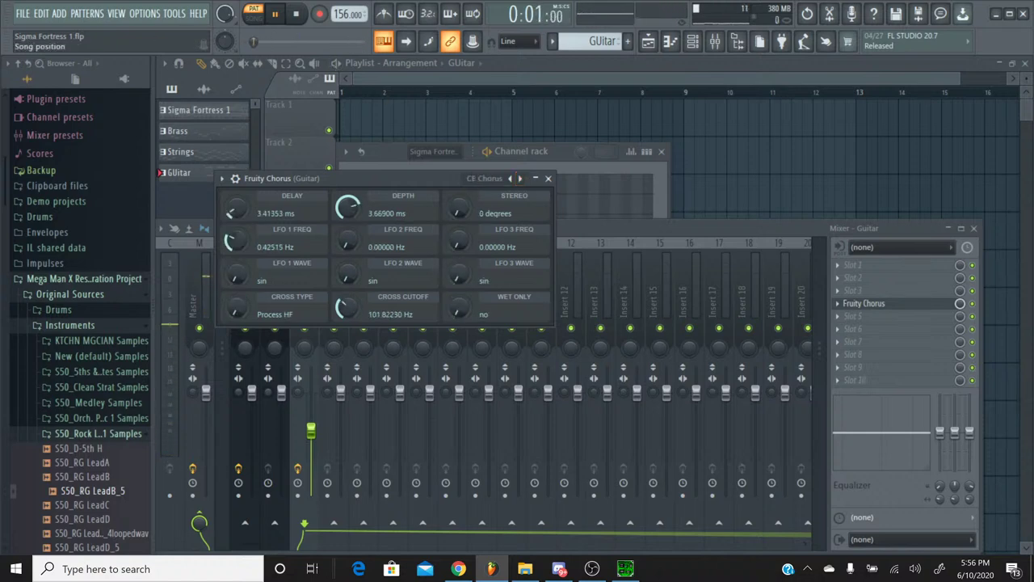
# Try the Default and Filtro chorus presets, settle on Low Enhance, and close Fruity Chorus
pyautogui.click(520, 180)
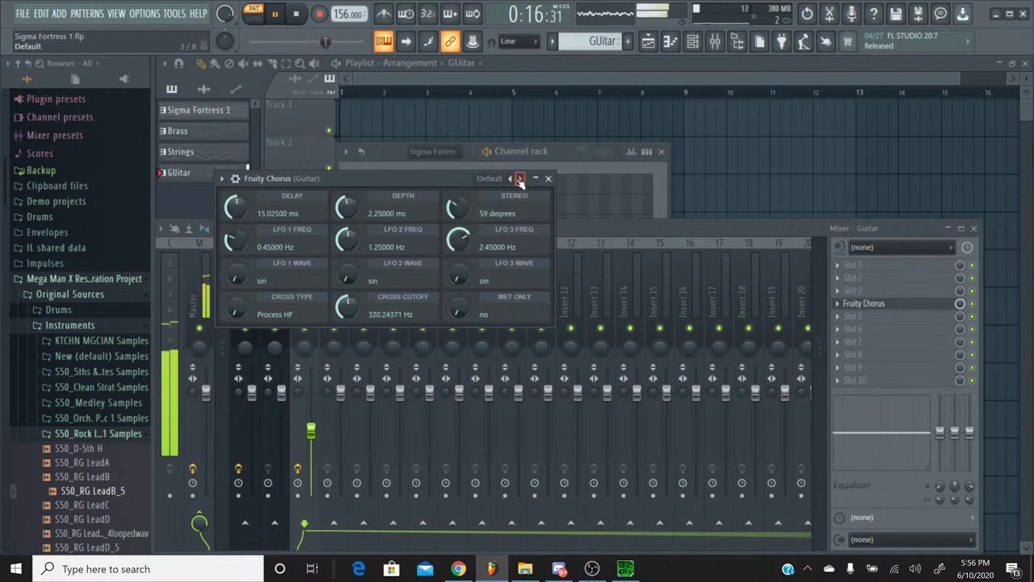
pyautogui.click(519, 179)
pyautogui.click(519, 179)
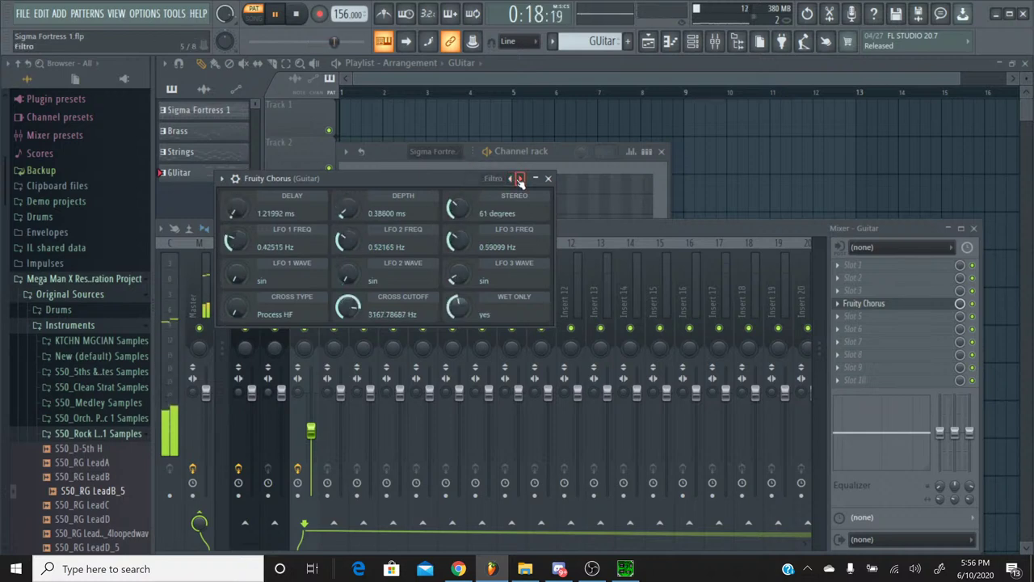
pyautogui.click(520, 179)
pyautogui.click(520, 179)
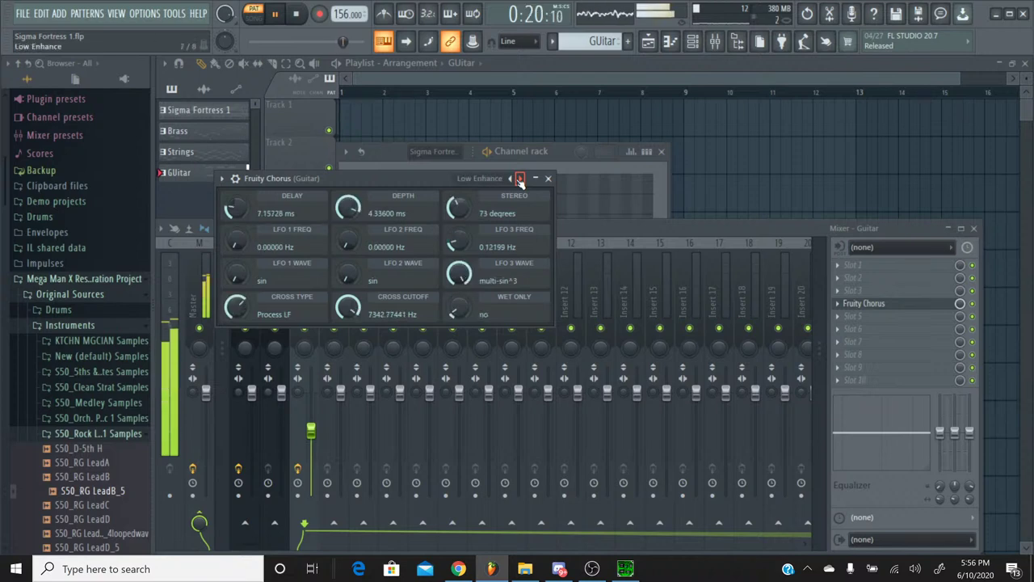
pyautogui.click(548, 179)
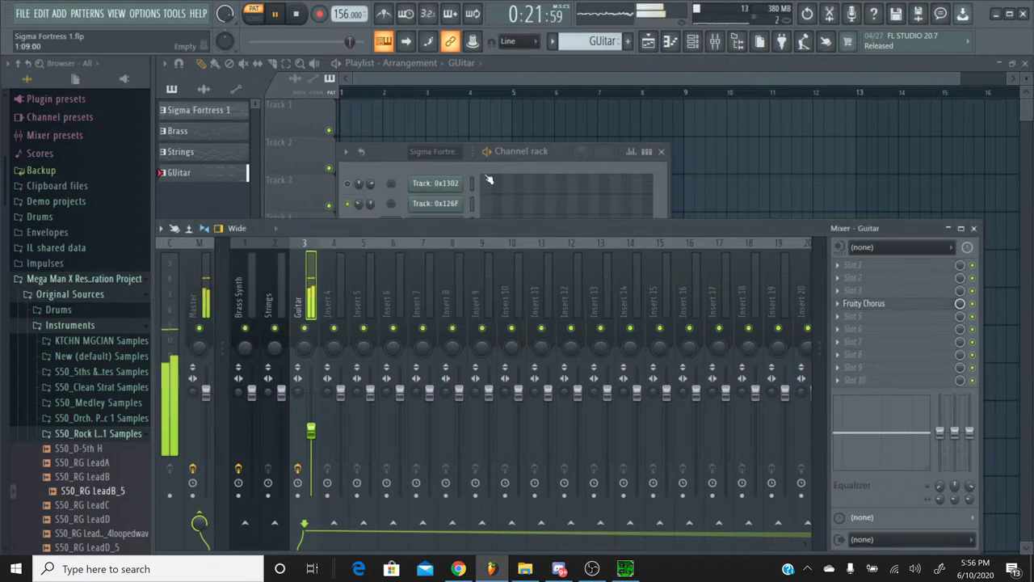
# Bring the channel rack forward, move the song position into bar 8, and play the guitar pattern nearly to its end
pyautogui.click(408, 160)
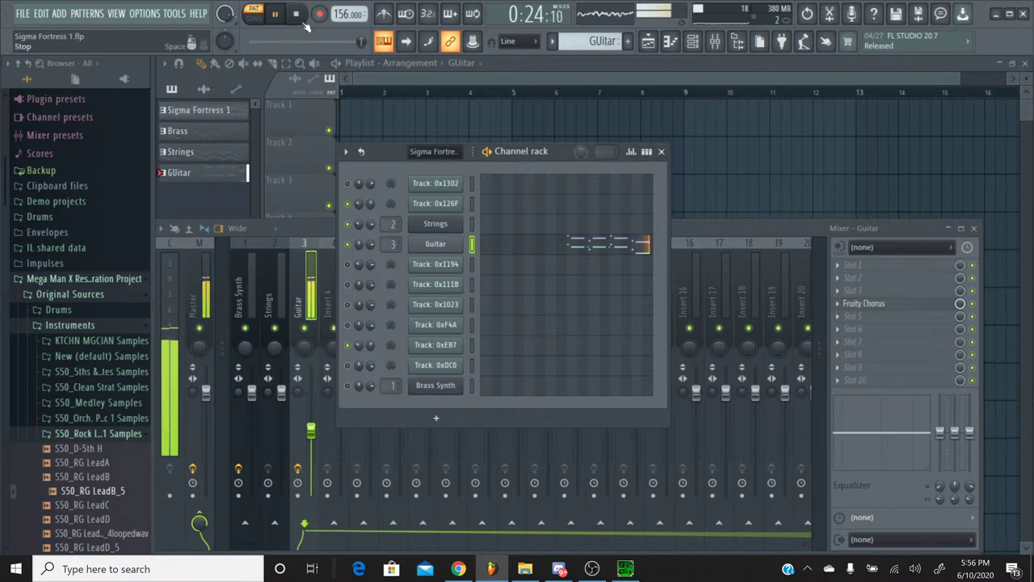
pyautogui.press('space')
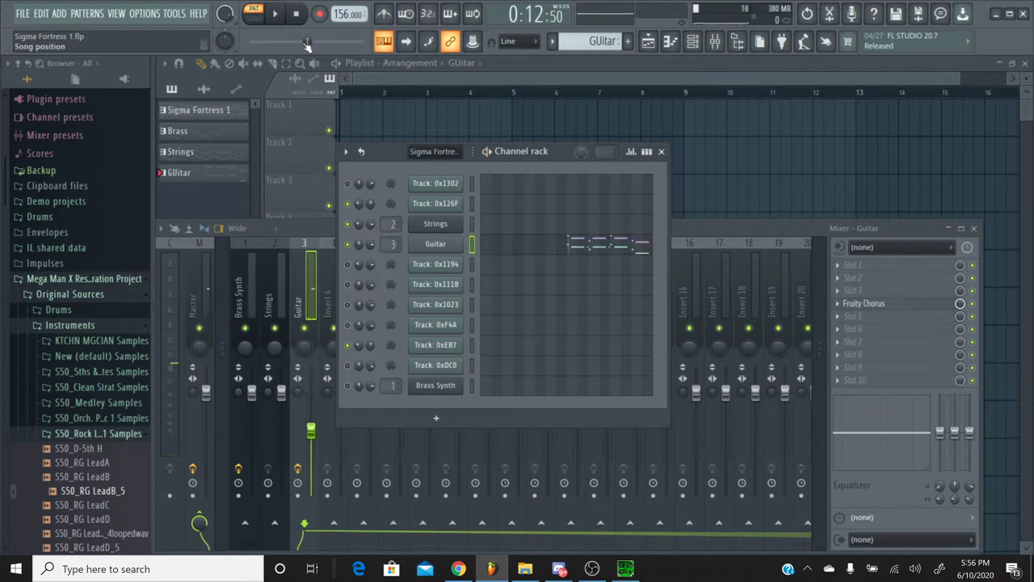
pyautogui.moveTo(307, 44)
pyautogui.mouseDown()
pyautogui.moveTo(279, 45)
pyautogui.moveTo(303, 45)
pyautogui.mouseUp()
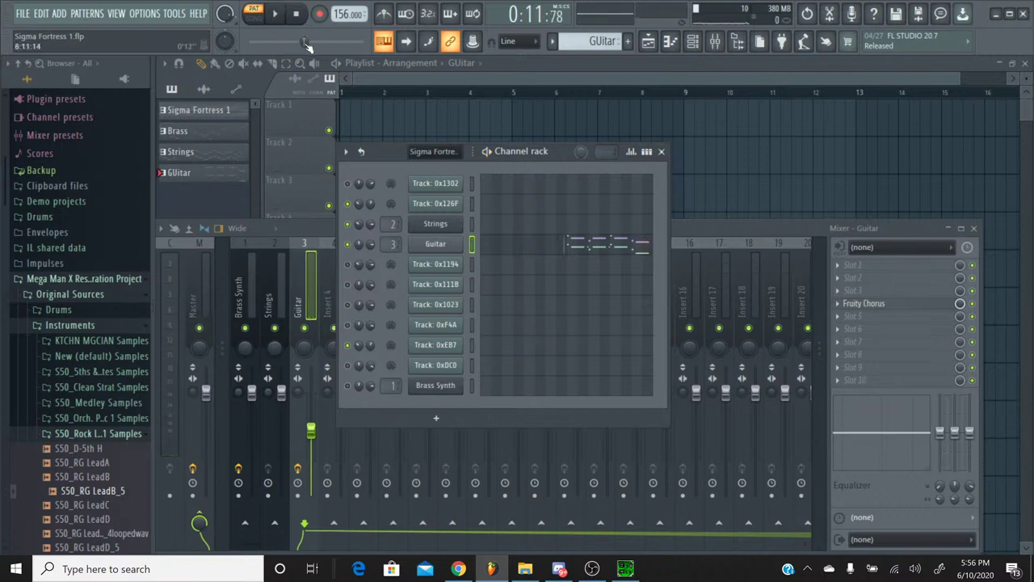
pyautogui.click(275, 14)
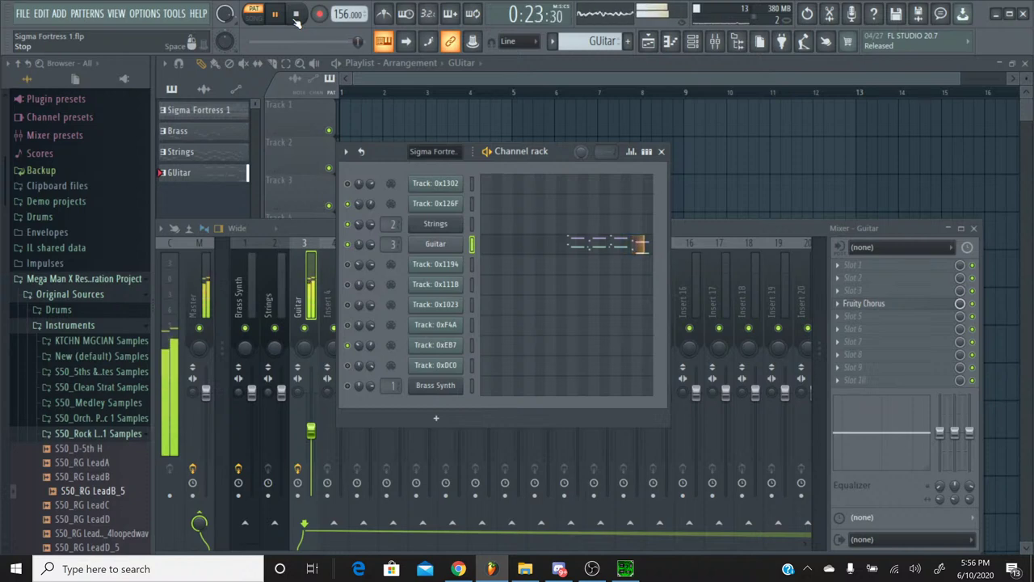
pyautogui.click(296, 16)
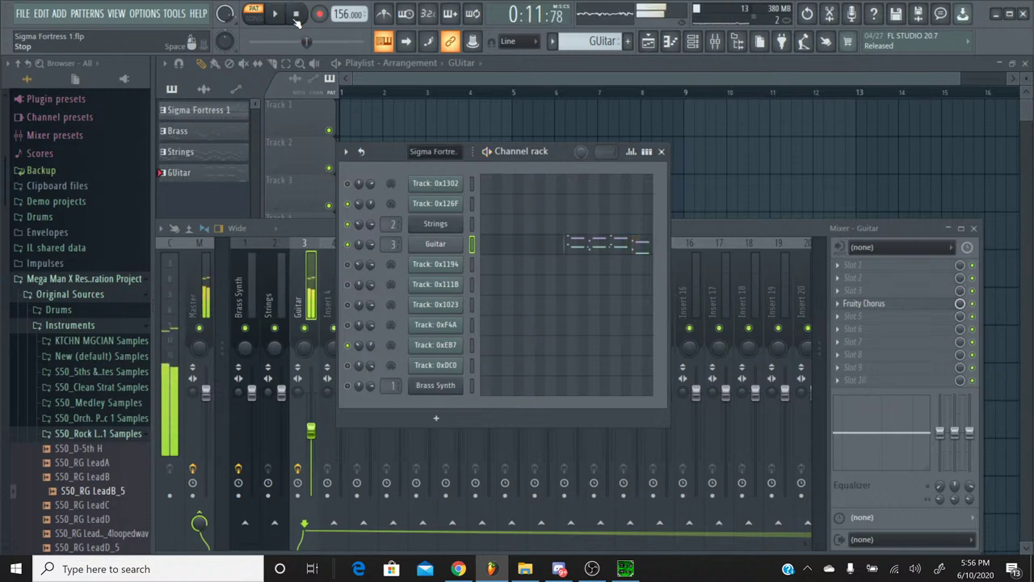
# Copy the Strings channel's panning value and paste it onto the Guitar channel's panning
pyautogui.rightClick(358, 225)
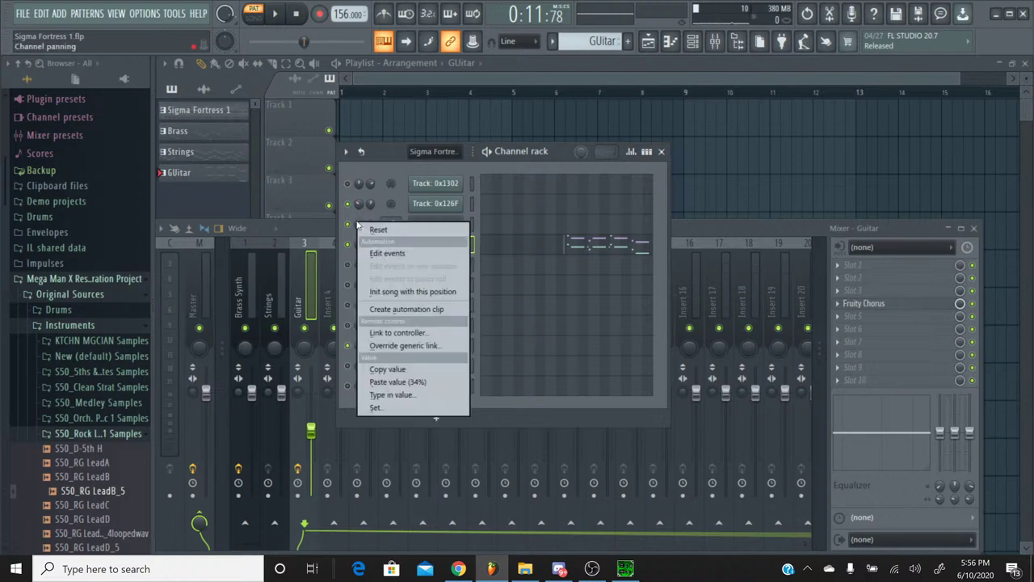
pyautogui.click(359, 194)
pyautogui.rightClick(358, 229)
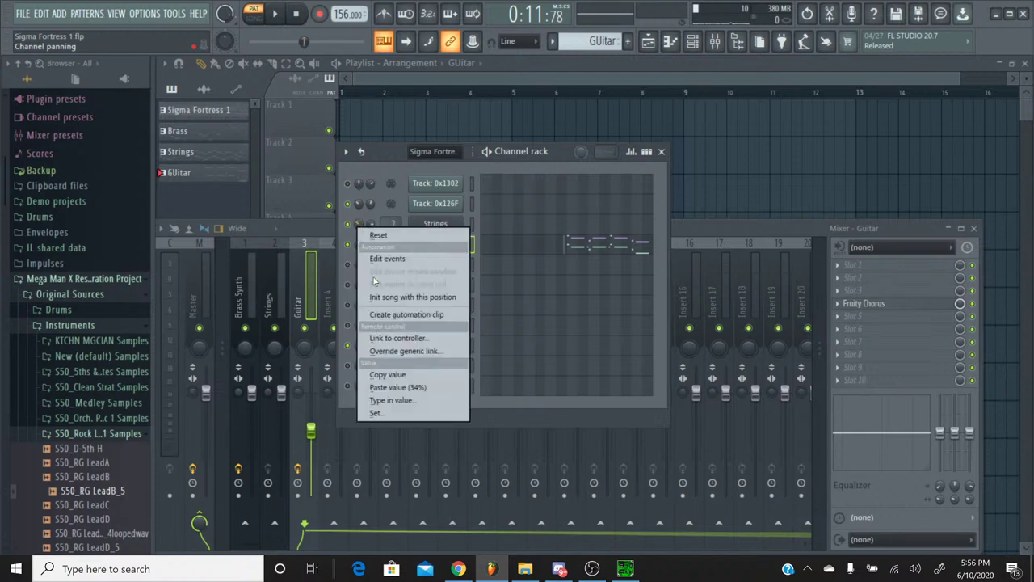
pyautogui.click(380, 374)
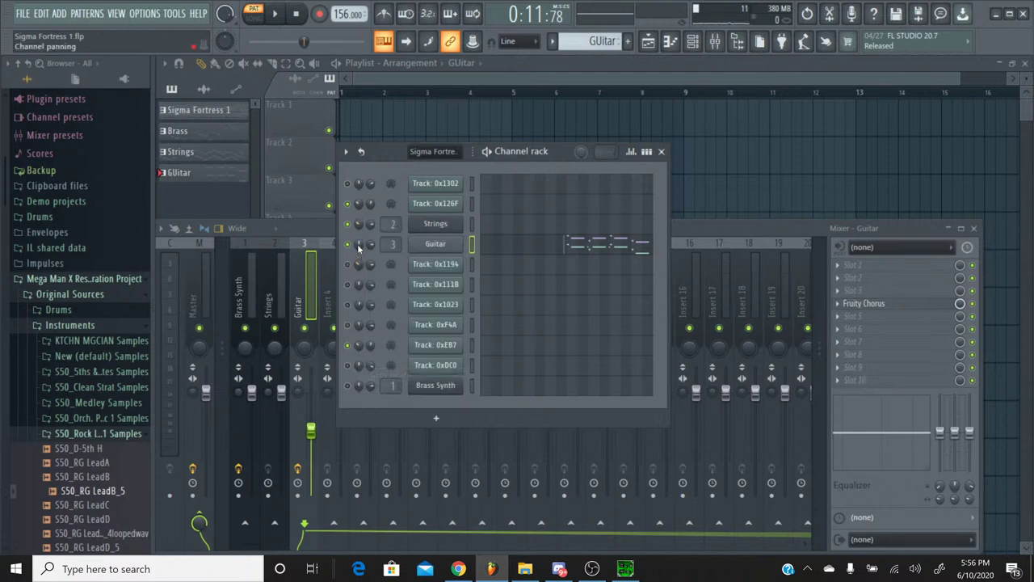
pyautogui.rightClick(359, 248)
pyautogui.click(379, 401)
# Play the guitar pattern from bar 8, check the YouTube Studio live chat meanwhile, and stop playback back in FL Studio
pyautogui.press('space')
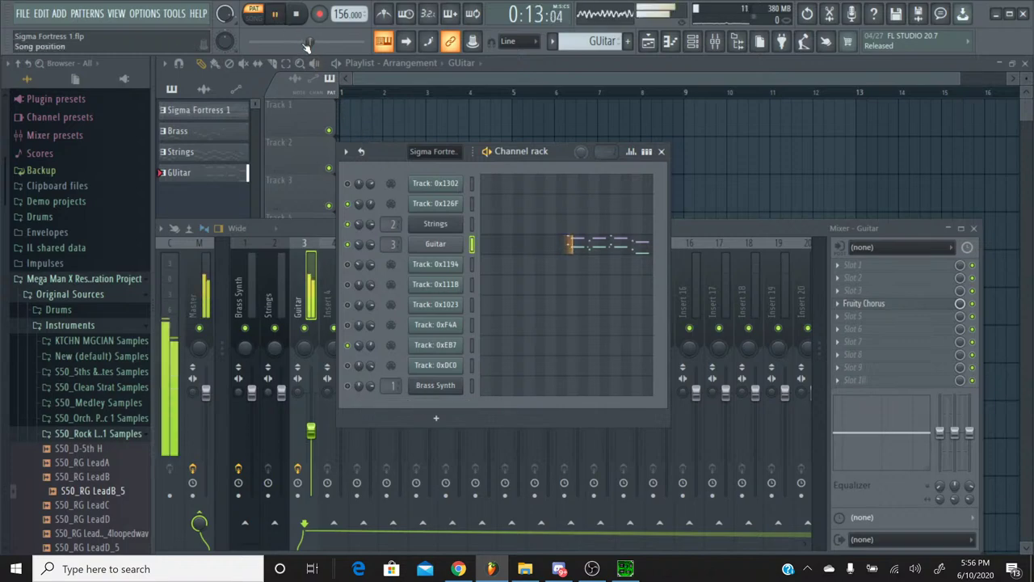
pyautogui.click(458, 569)
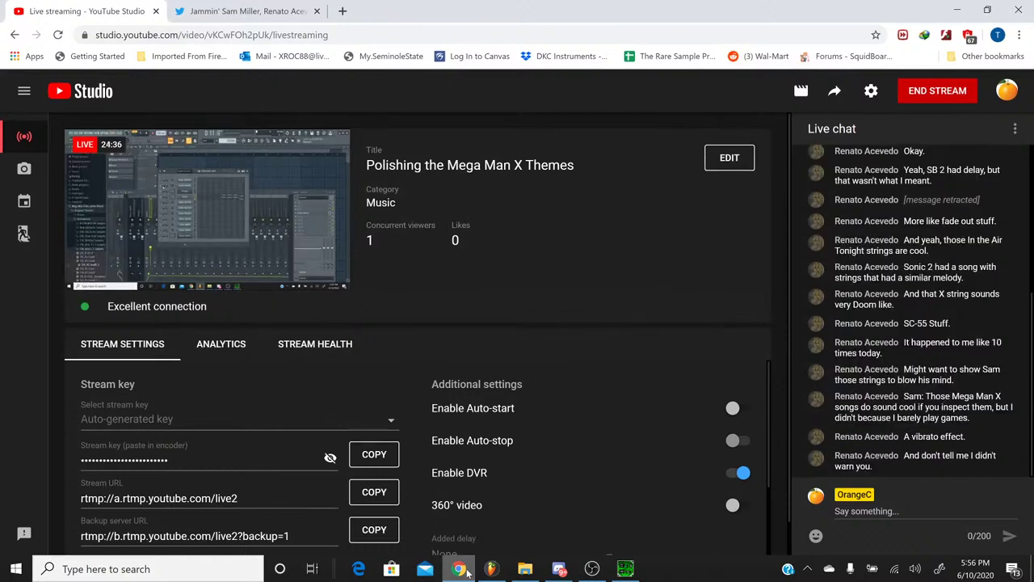
pyautogui.click(458, 569)
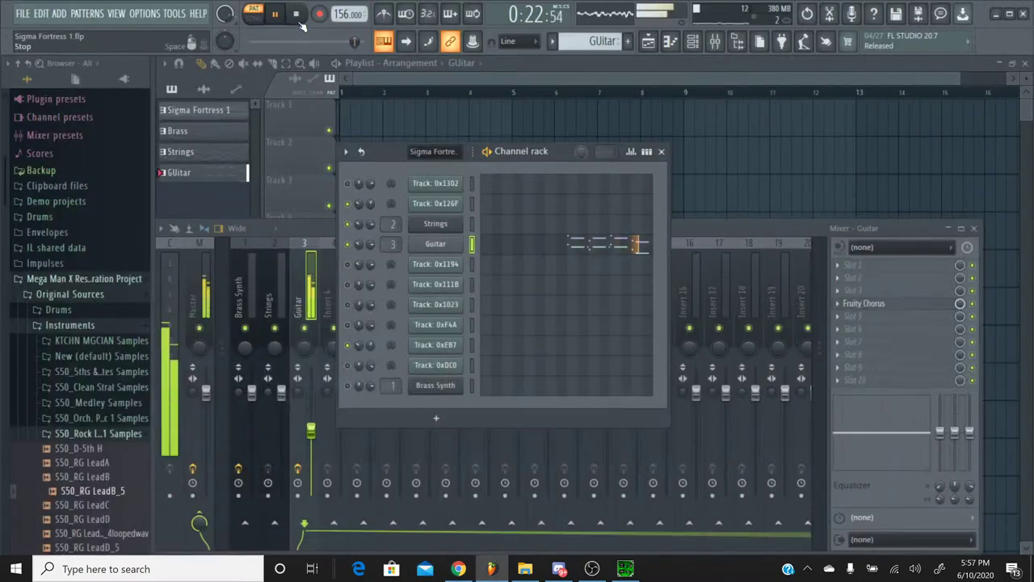
pyautogui.click(296, 14)
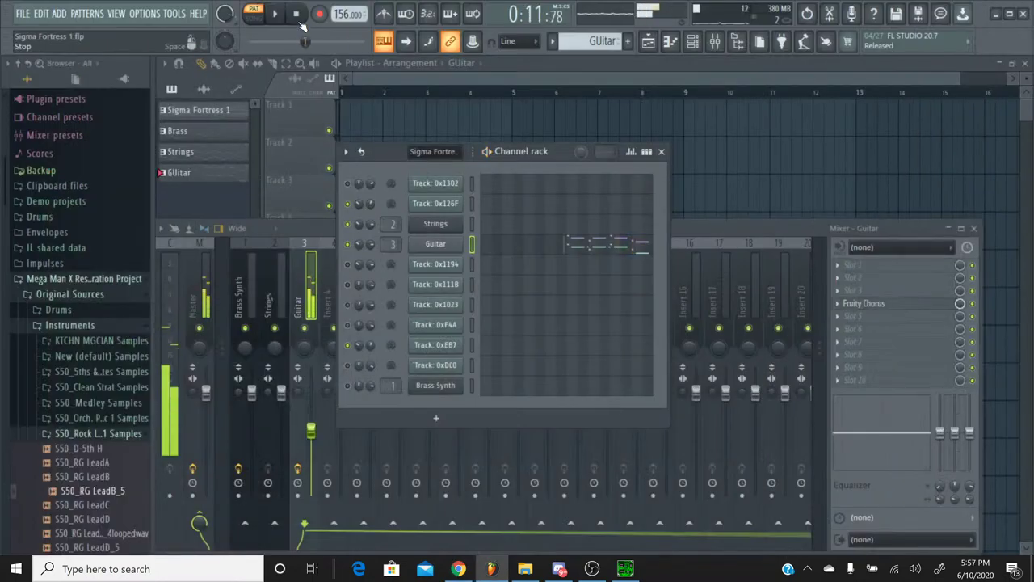
# Play the original Sigma Fortress 1 in SPCTool, return to FL Studio, and briefly replay the guitar pattern for comparison
pyautogui.click(625, 569)
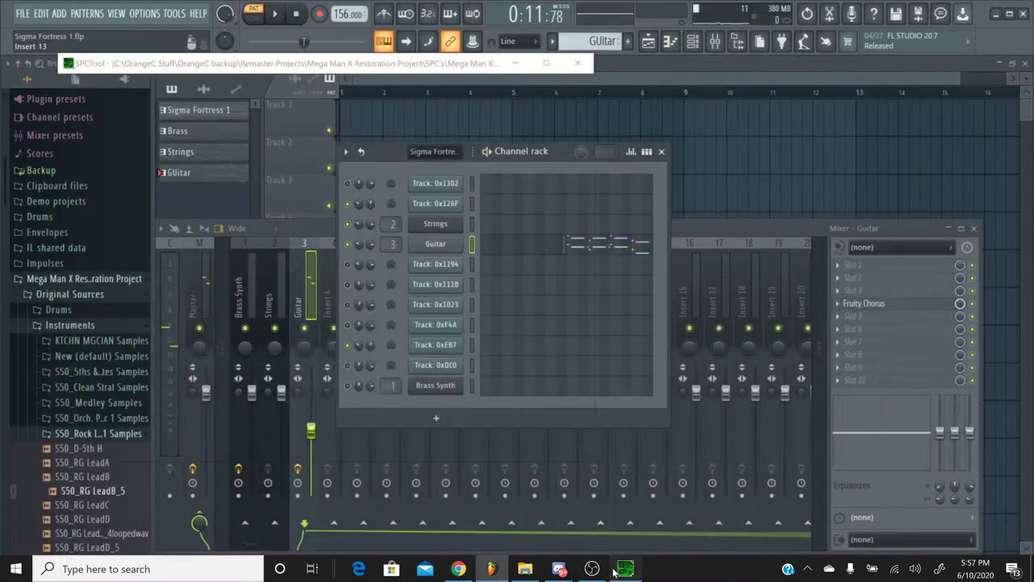
pyautogui.click(353, 289)
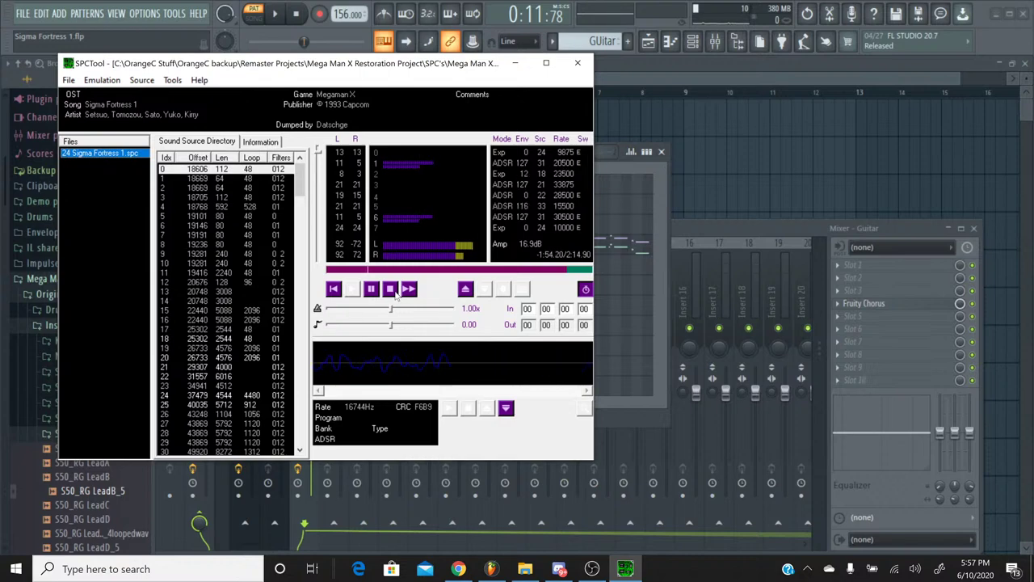
pyautogui.click(389, 288)
pyautogui.click(512, 63)
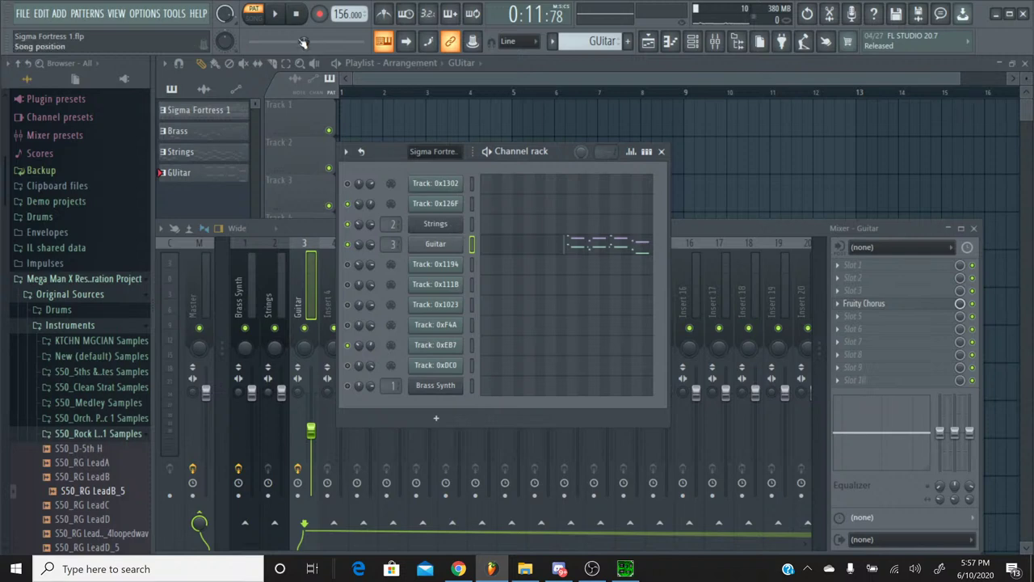
pyautogui.click(276, 15)
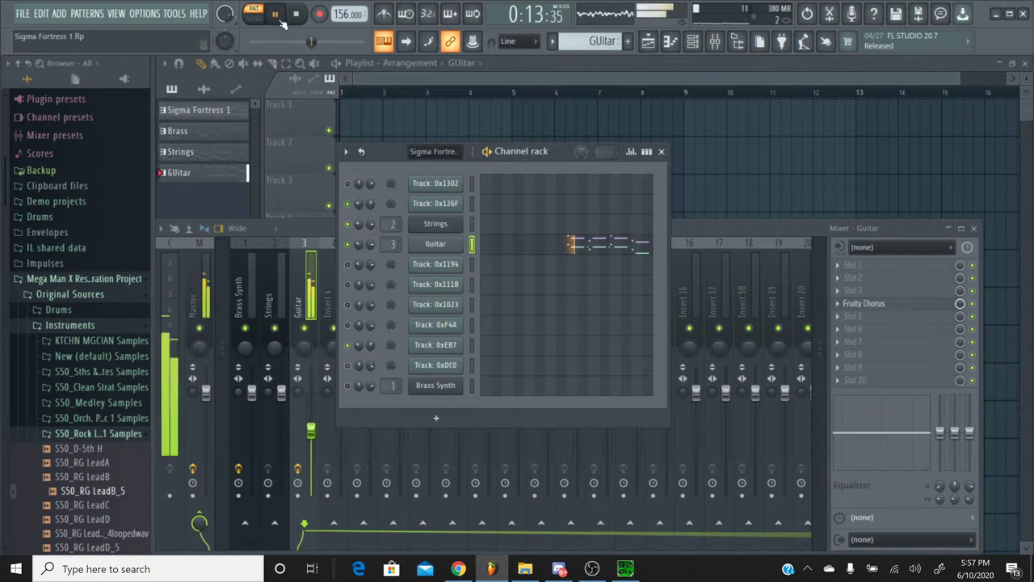
pyautogui.click(297, 22)
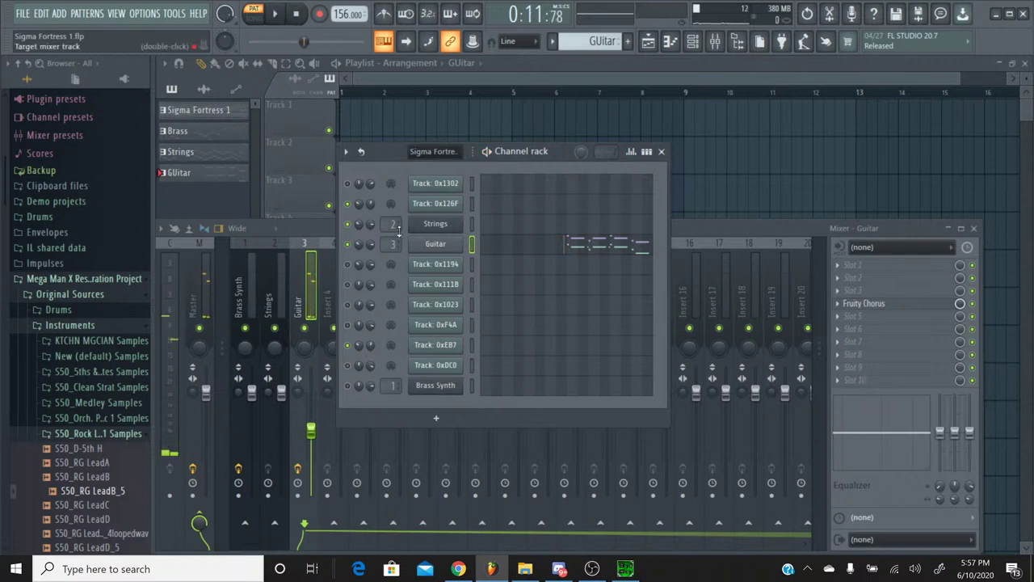
# Review the Guitar channel's pitch LFO settings while playing the guitar pattern from several positions, close the channel settings, and stop playback
pyautogui.click(440, 244)
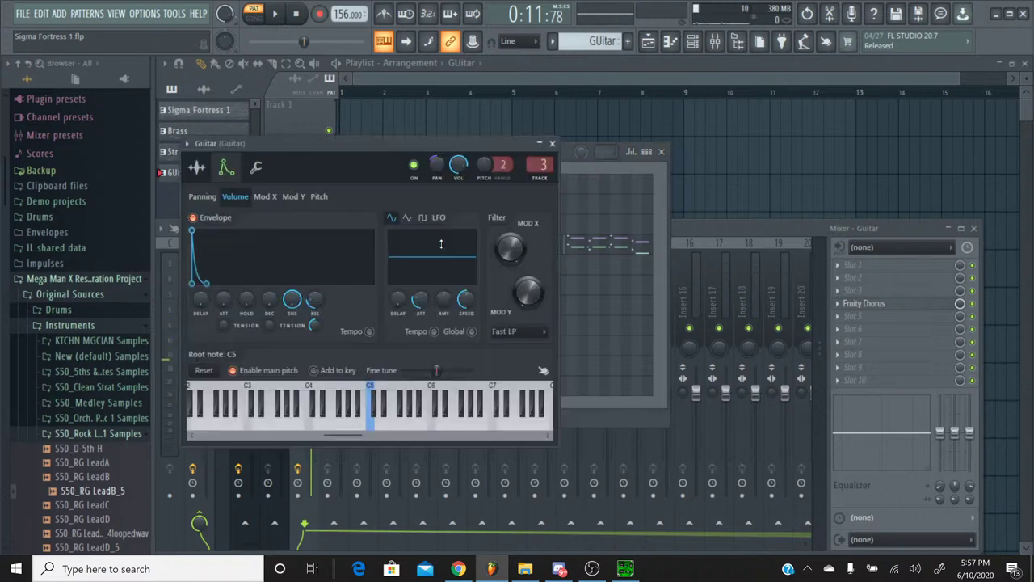
pyautogui.click(318, 198)
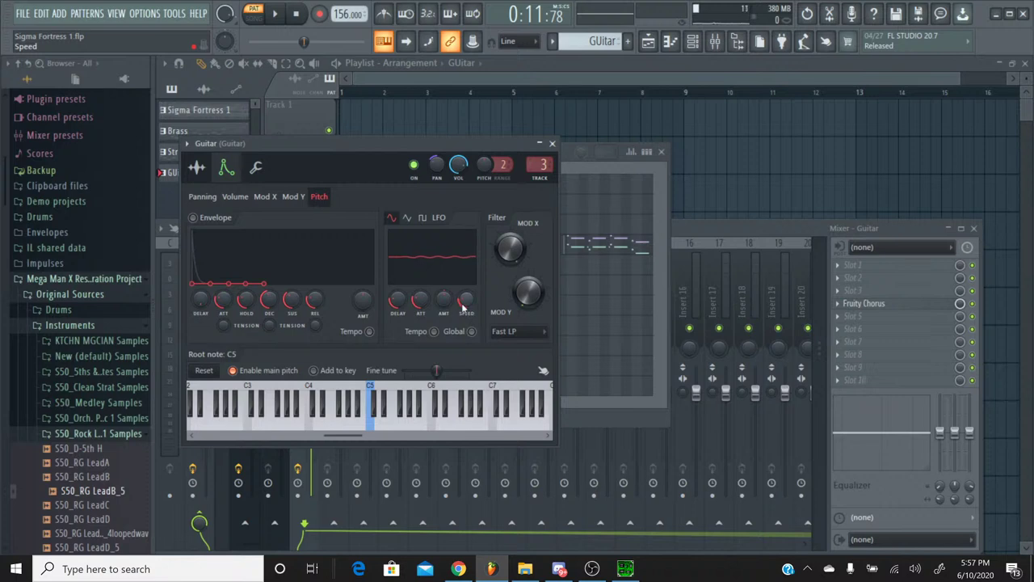
pyautogui.click(276, 15)
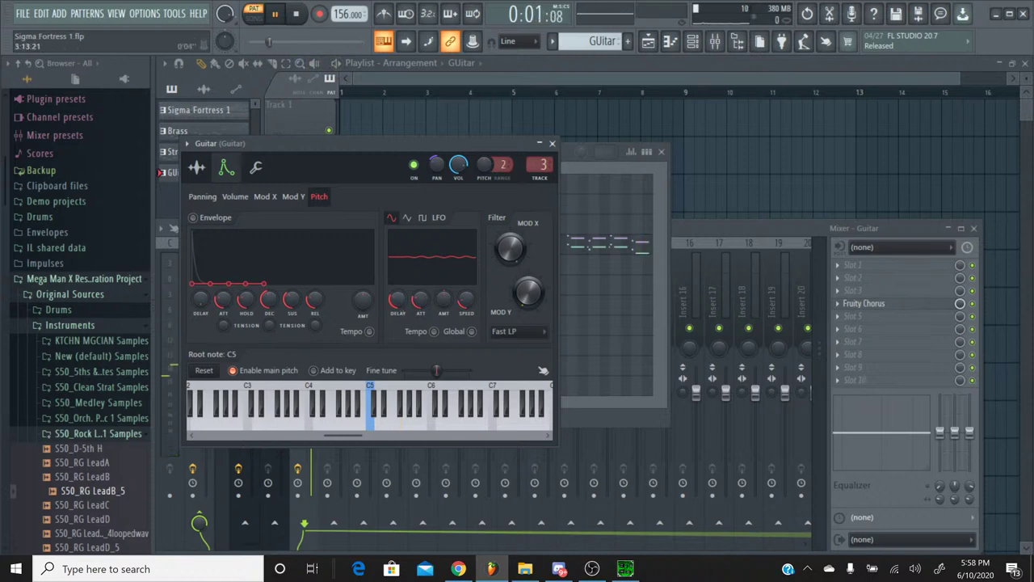
pyautogui.click(292, 42)
pyautogui.moveTo(294, 43); pyautogui.dragTo(313, 46)
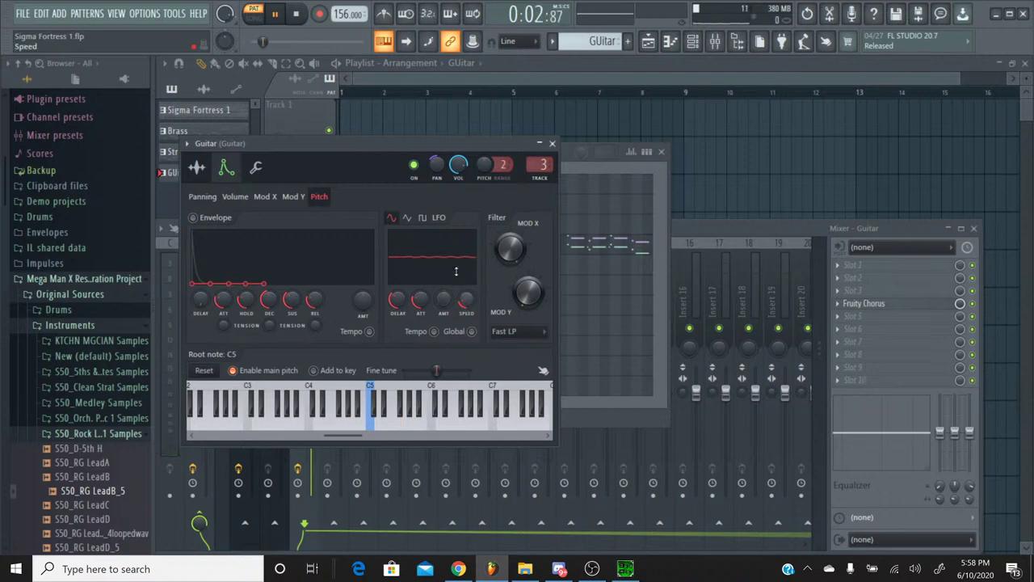
pyautogui.moveTo(302, 44); pyautogui.dragTo(328, 46)
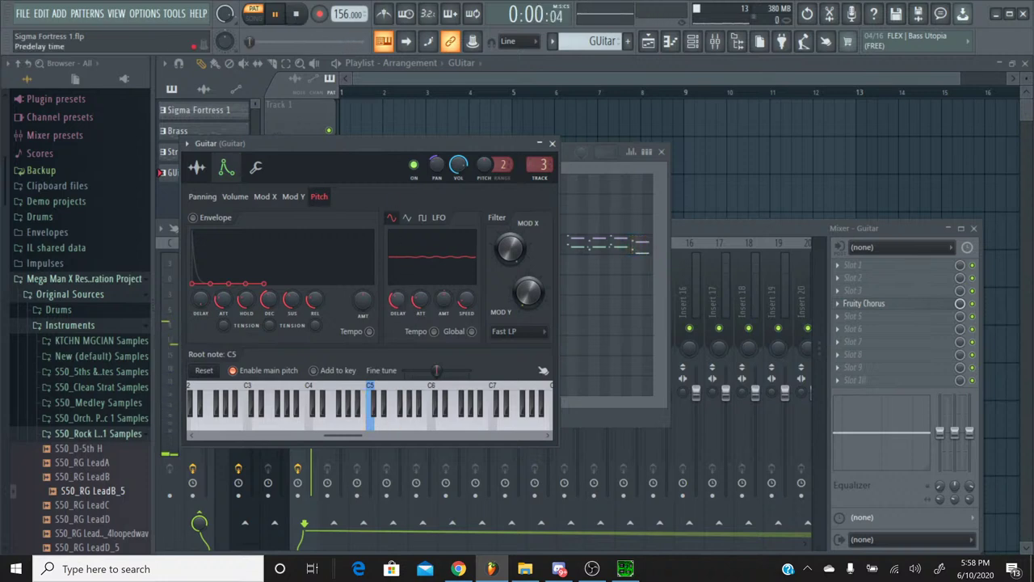
pyautogui.moveTo(254, 41); pyautogui.dragTo(313, 48)
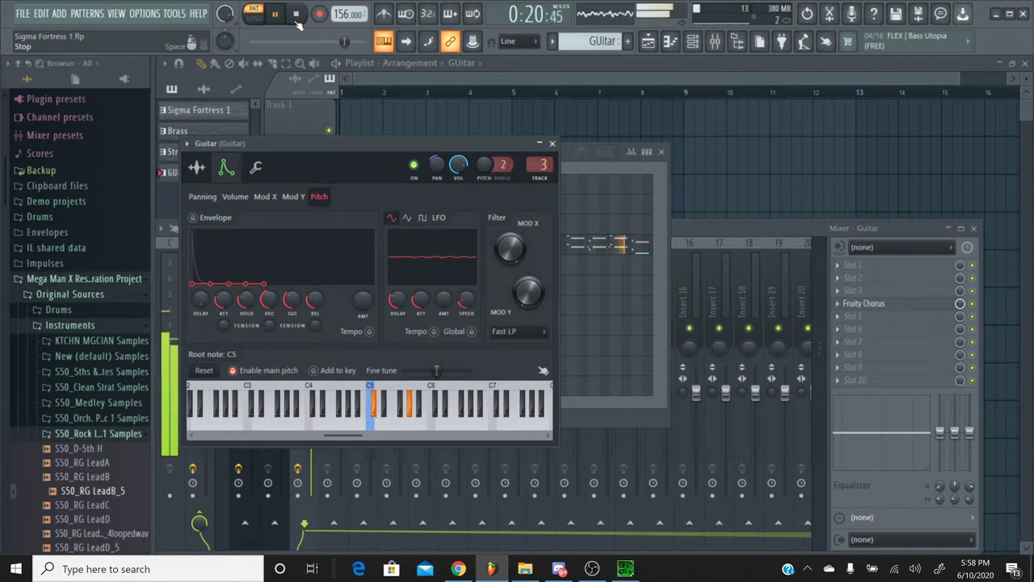
pyautogui.click(552, 143)
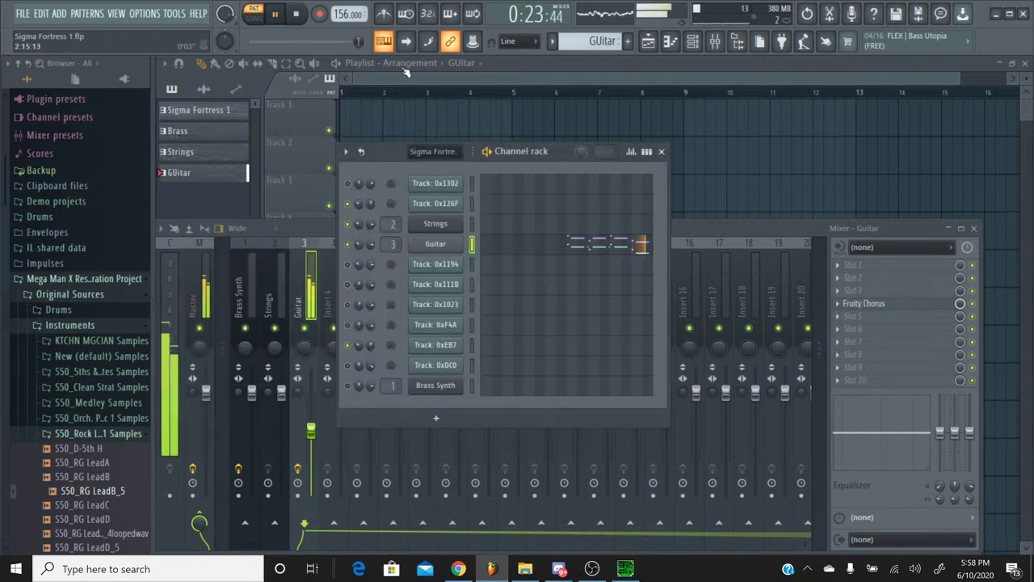
pyautogui.click(296, 14)
# Bring the mixer forward, play the original Sigma Fortress 1 in SPCTool from several positions in the song, and stop it
pyautogui.click(321, 236)
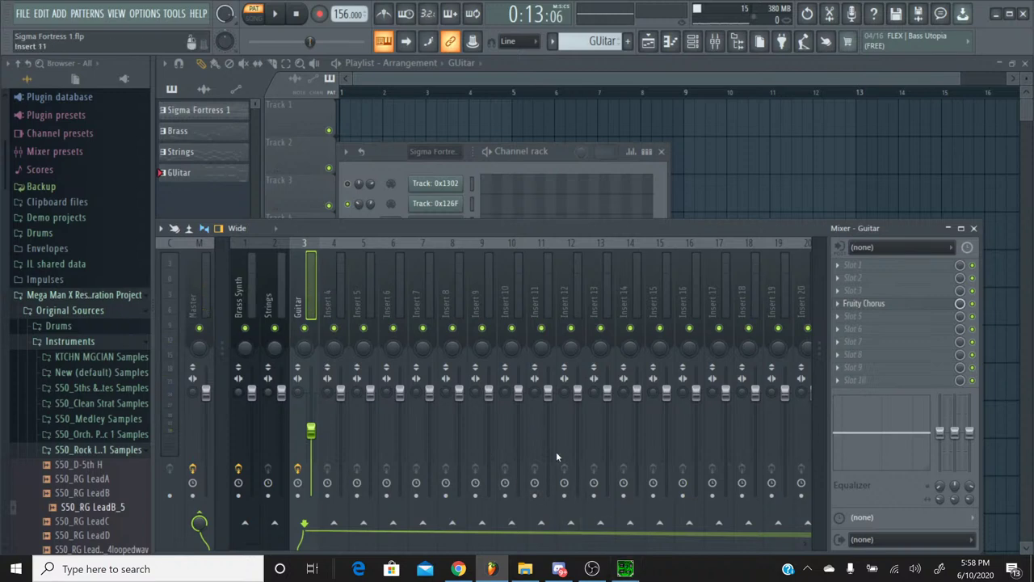
pyautogui.click(624, 568)
pyautogui.click(353, 289)
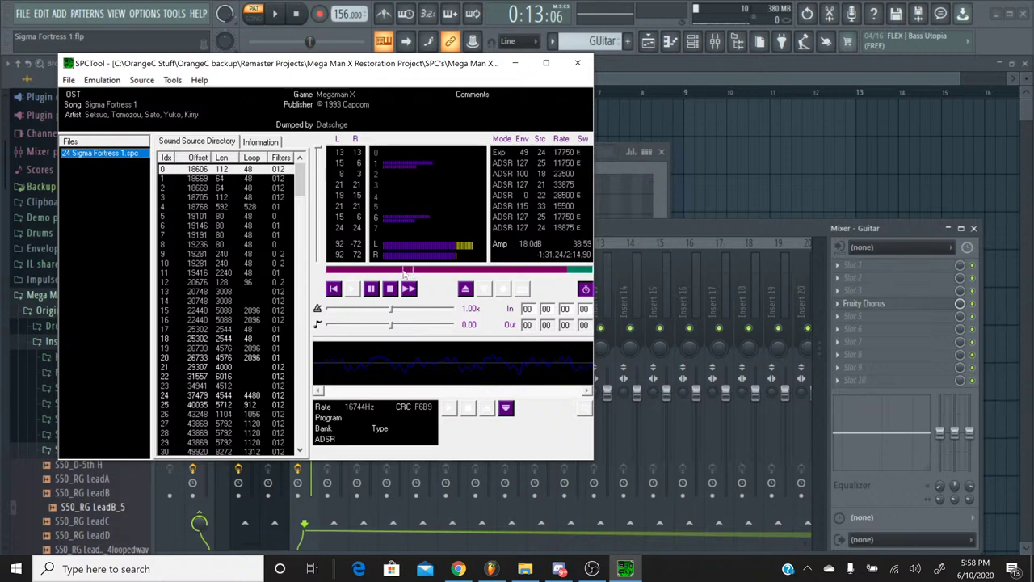
pyautogui.click(390, 272)
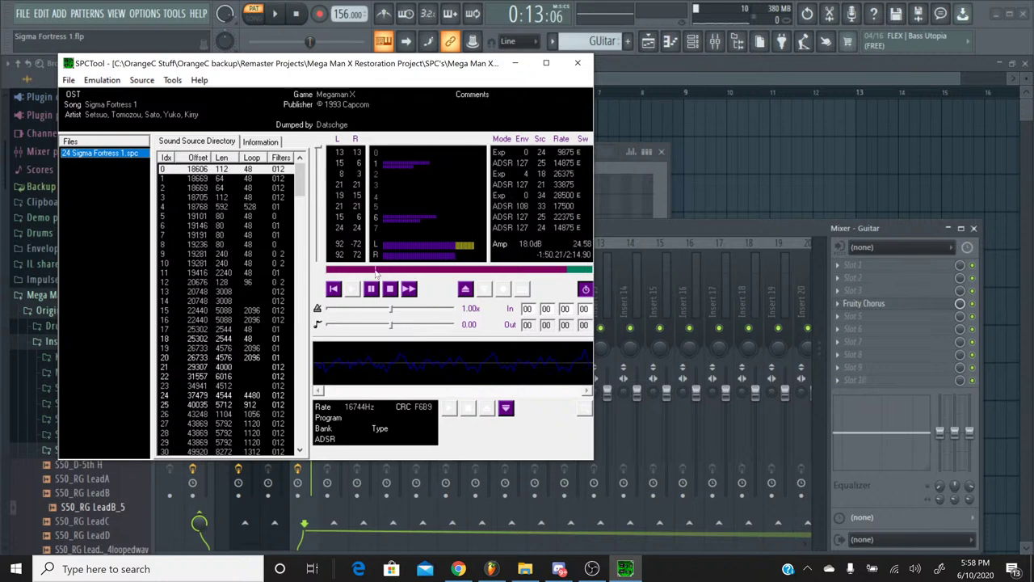
pyautogui.click(412, 272)
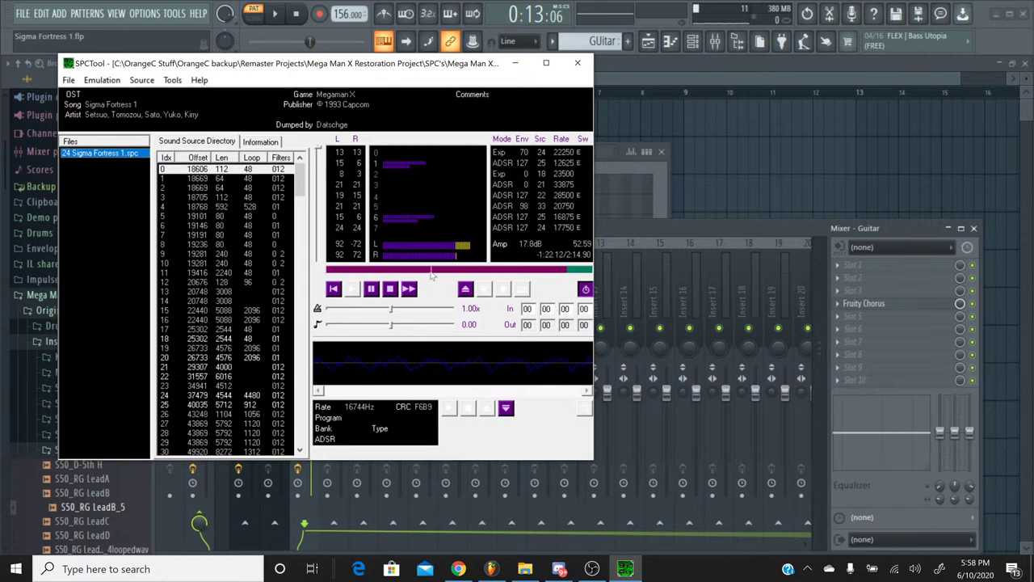
pyautogui.click(450, 273)
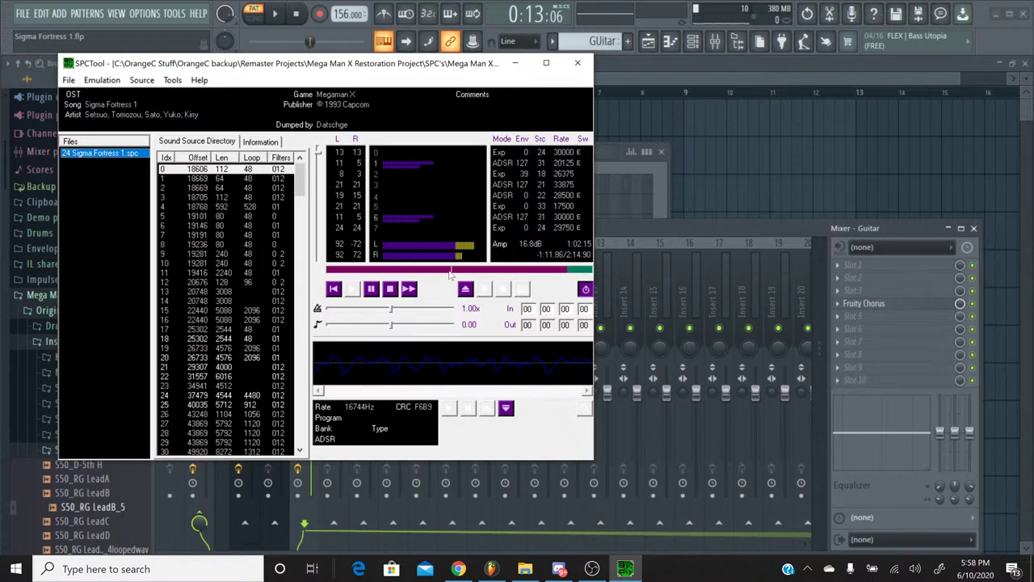
pyautogui.click(390, 290)
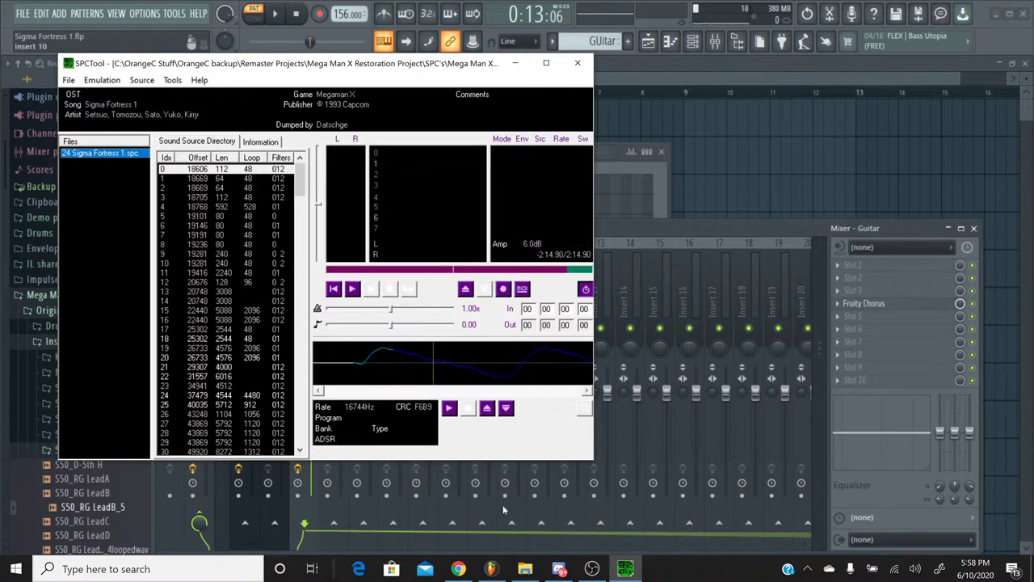
# Check the YouTube Studio live chat, leave the browser, and minimize SPCTool to get back to FL Studio
pyautogui.click(458, 569)
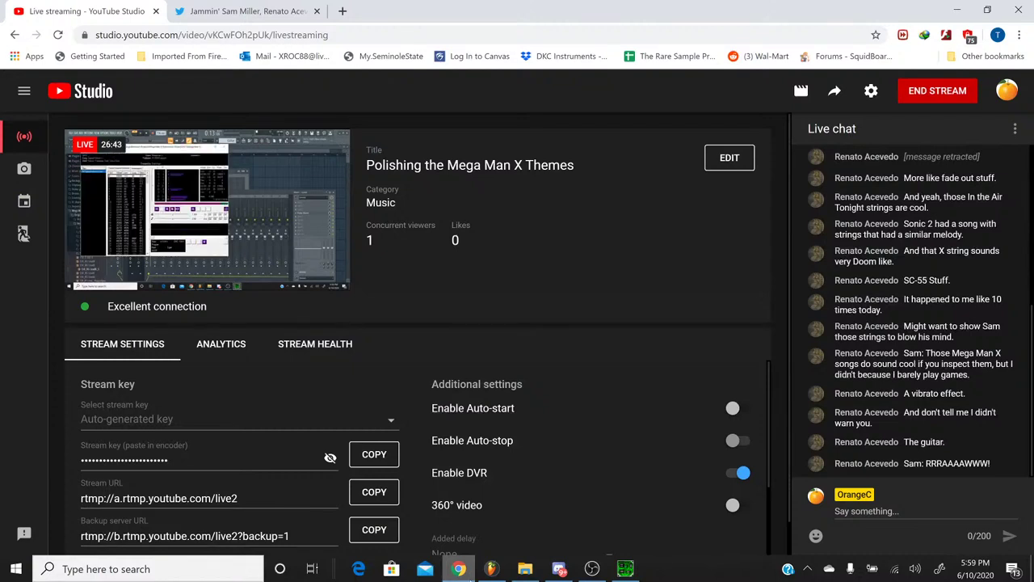
pyautogui.click(464, 572)
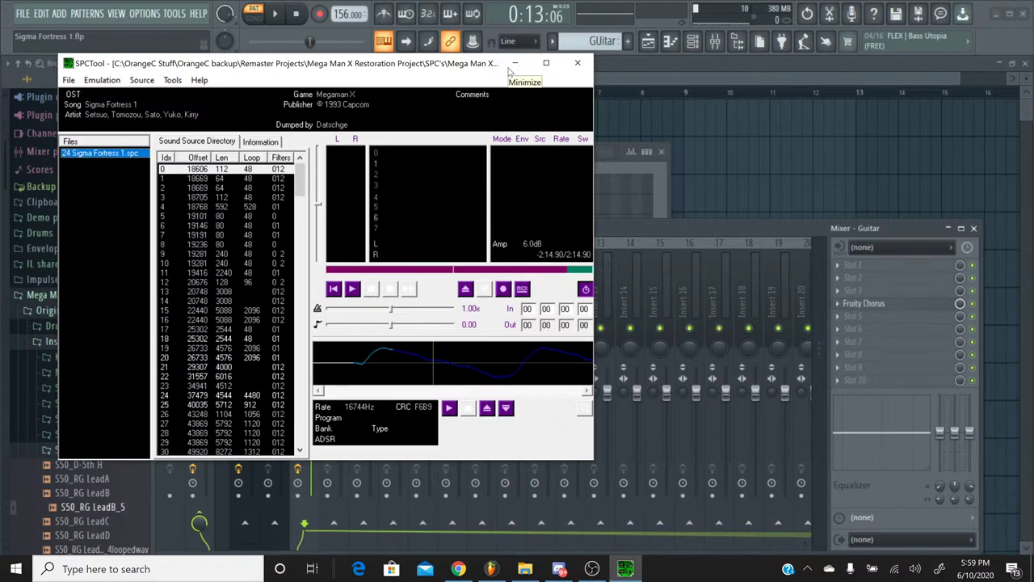
pyautogui.click(517, 64)
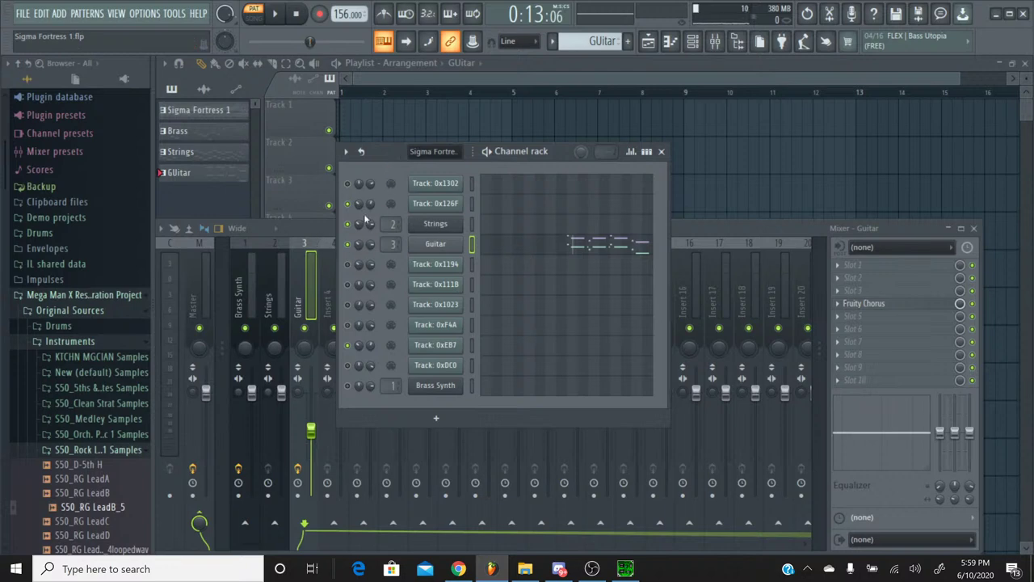
# Insert Fruity Parametric EQ 2 into the second effect slot of the Guitar mixer track
pyautogui.click(297, 228)
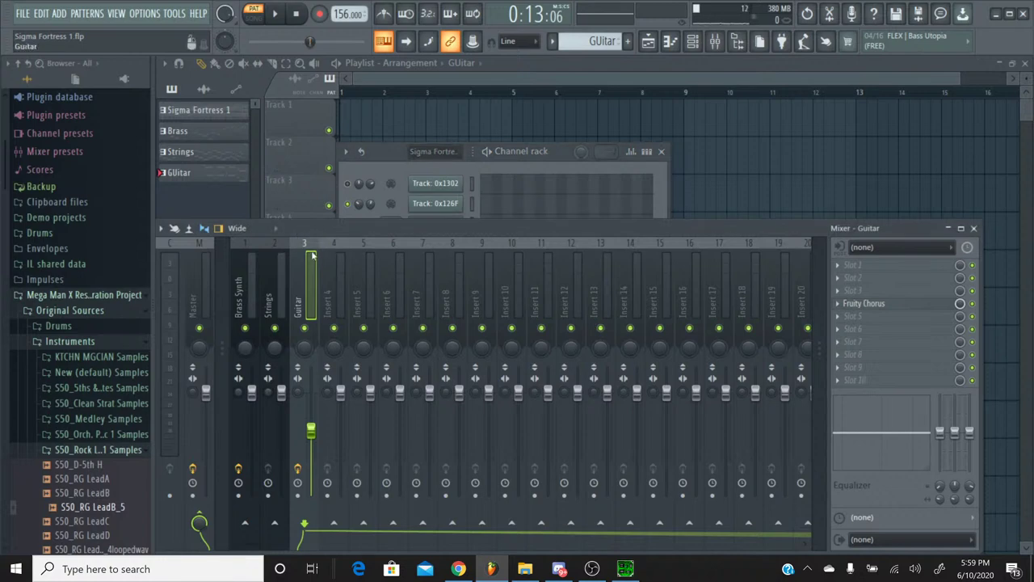
pyautogui.click(883, 277)
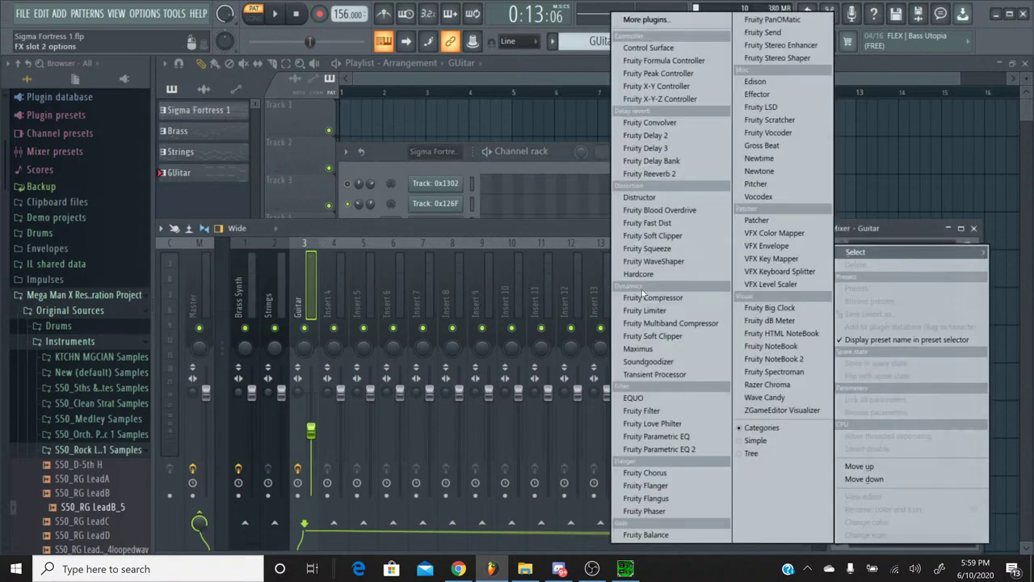
pyautogui.click(660, 449)
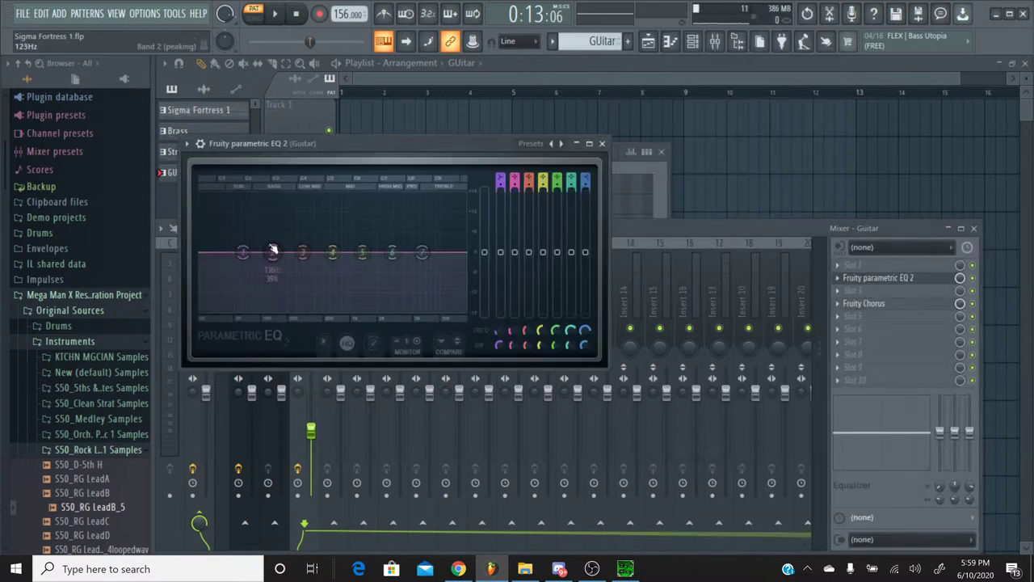
# Change band 2 of the guitar's parametric EQ to the high pass type
pyautogui.rightClick(299, 256)
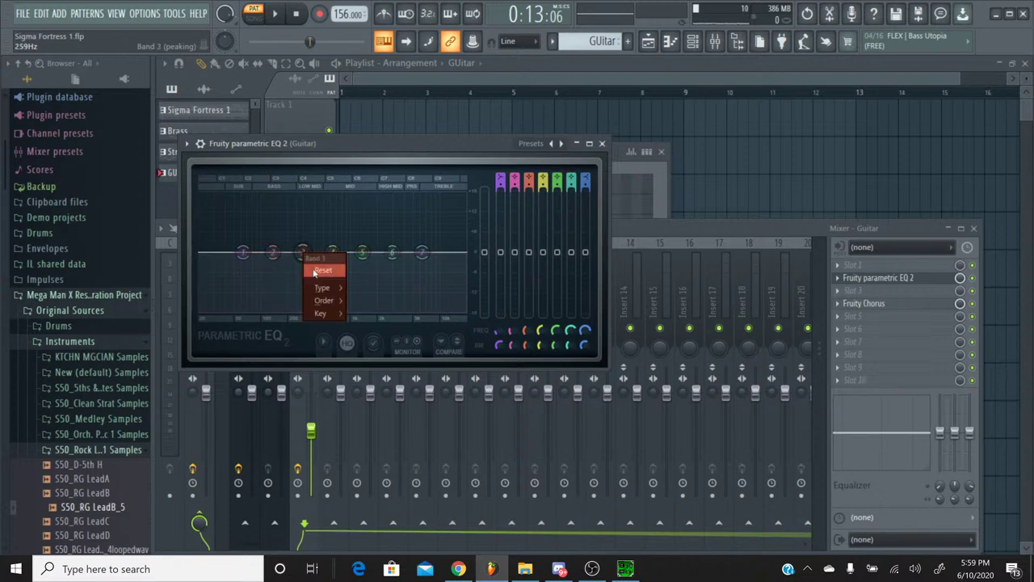
pyautogui.moveTo(330, 291)
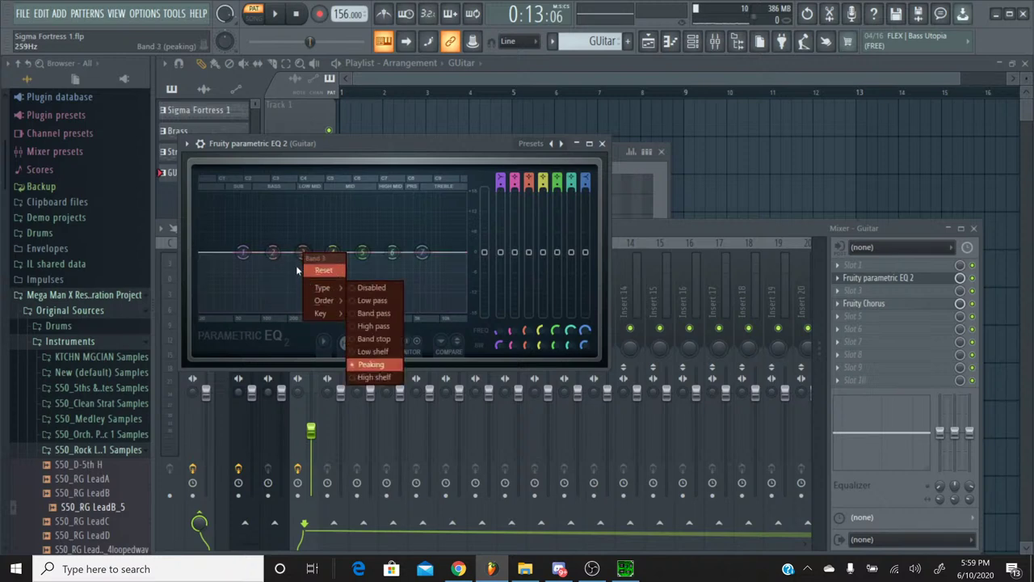
pyautogui.rightClick(275, 255)
pyautogui.rightClick(275, 255)
pyautogui.moveTo(300, 288)
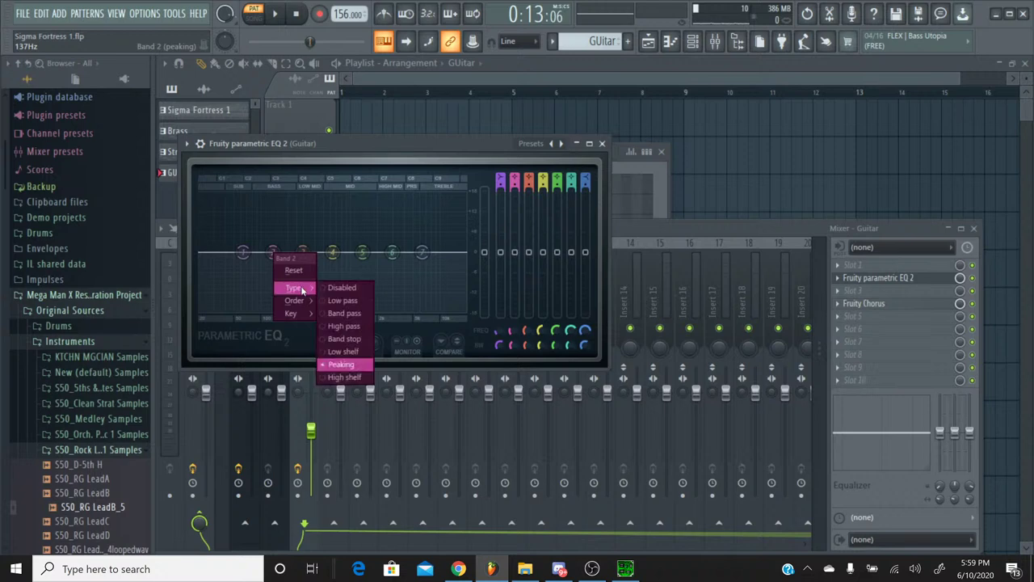
pyautogui.click(335, 327)
# Tune EQ band 2 to about 151 Hz and shift band 7 during playback, close the EQ, and replay the guitar pattern
pyautogui.press('space')
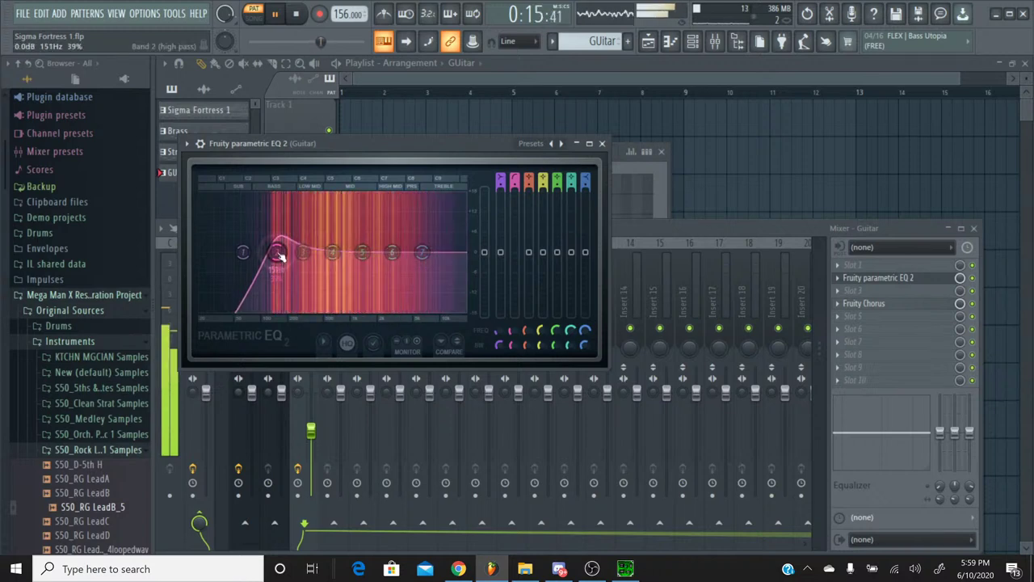
pyautogui.moveTo(277, 255); pyautogui.dragTo(280, 256)
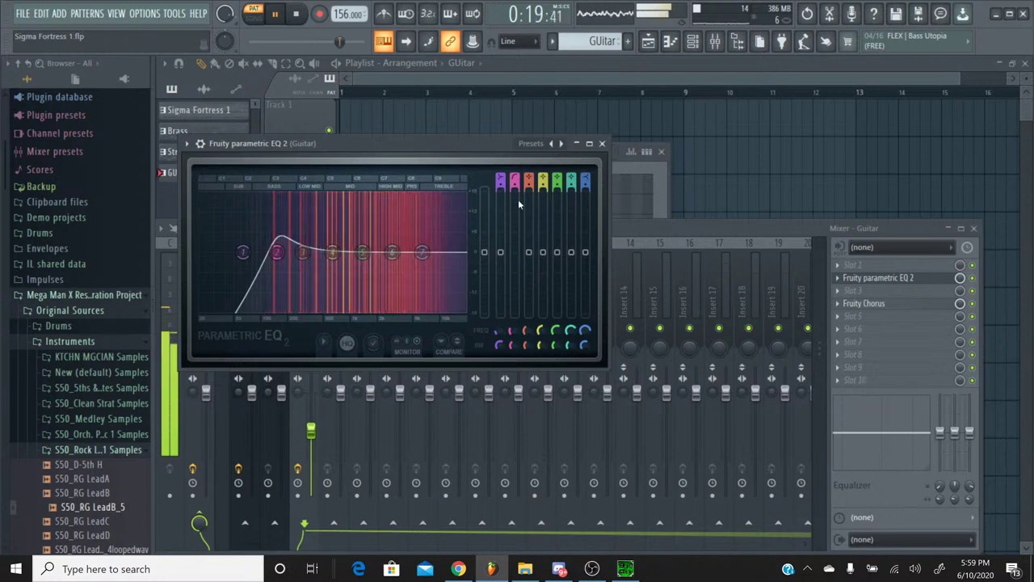
pyautogui.moveTo(422, 252); pyautogui.dragTo(406, 241)
pyautogui.click(601, 143)
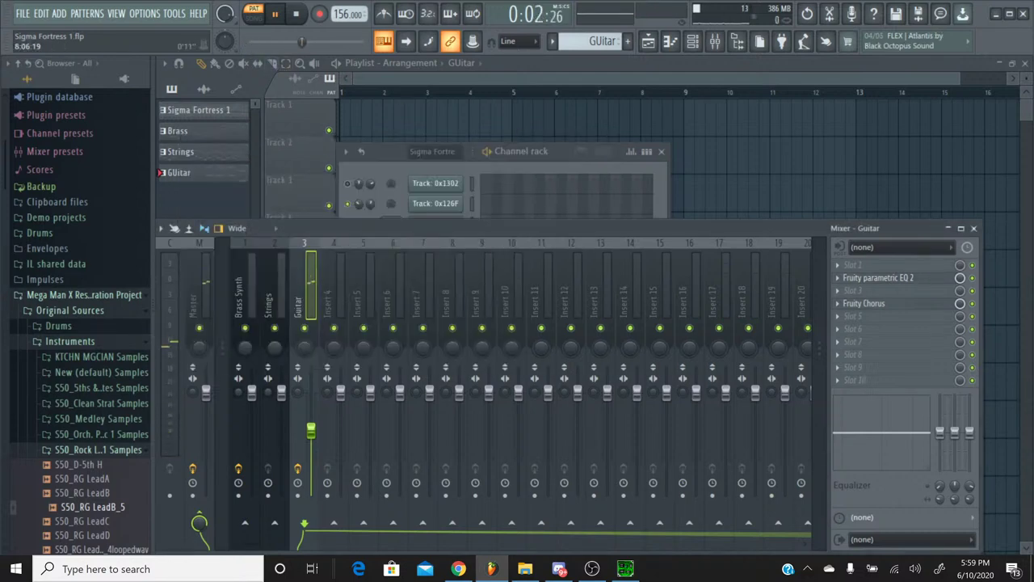
pyautogui.moveTo(256, 42); pyautogui.dragTo(333, 42)
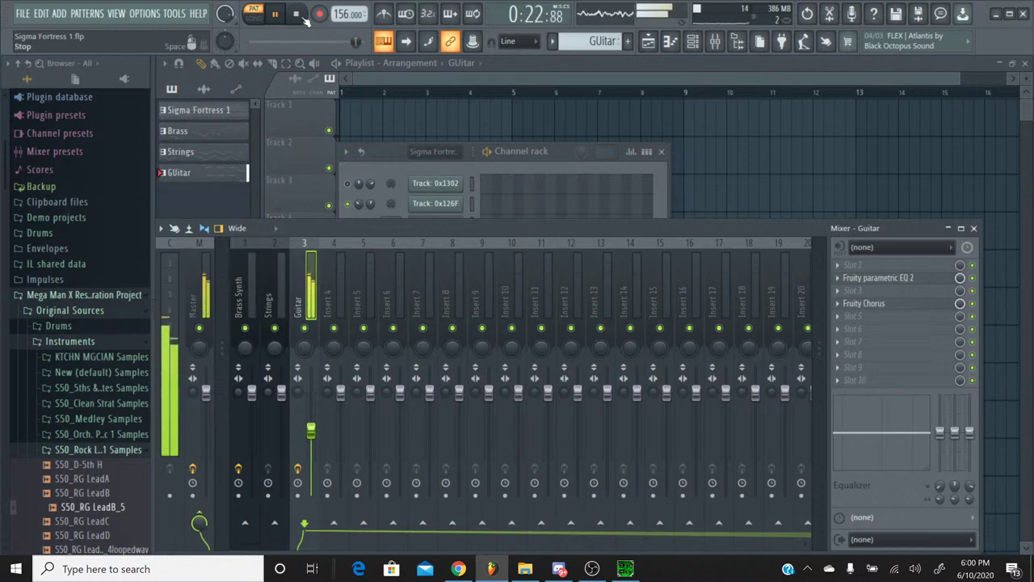
pyautogui.click(299, 16)
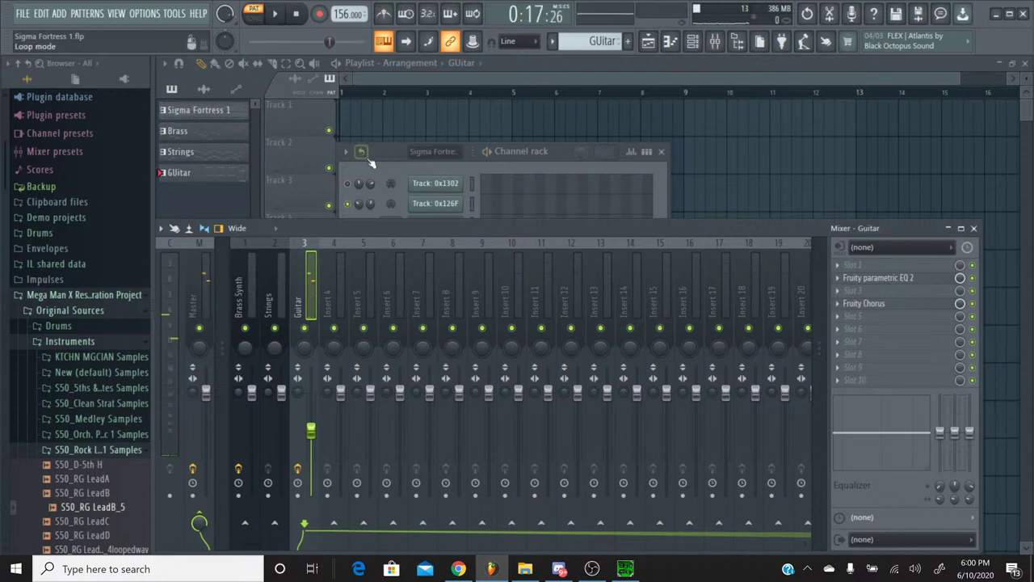
# Switch to the Sigma Fortress 1 pattern in the channel rack, solo Track: 0x1194, and play it briefly
pyautogui.click(363, 153)
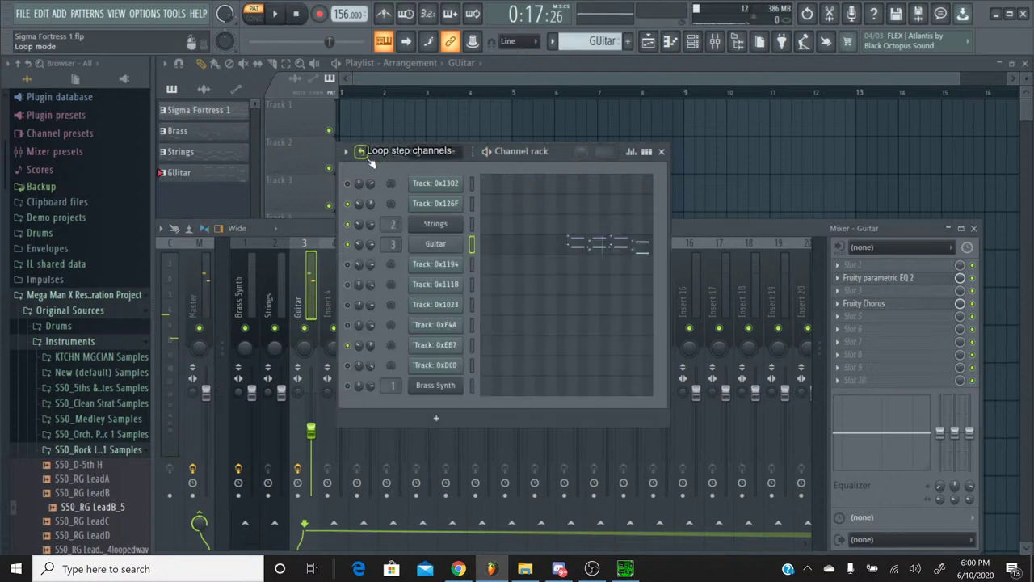
pyautogui.click(24, 14)
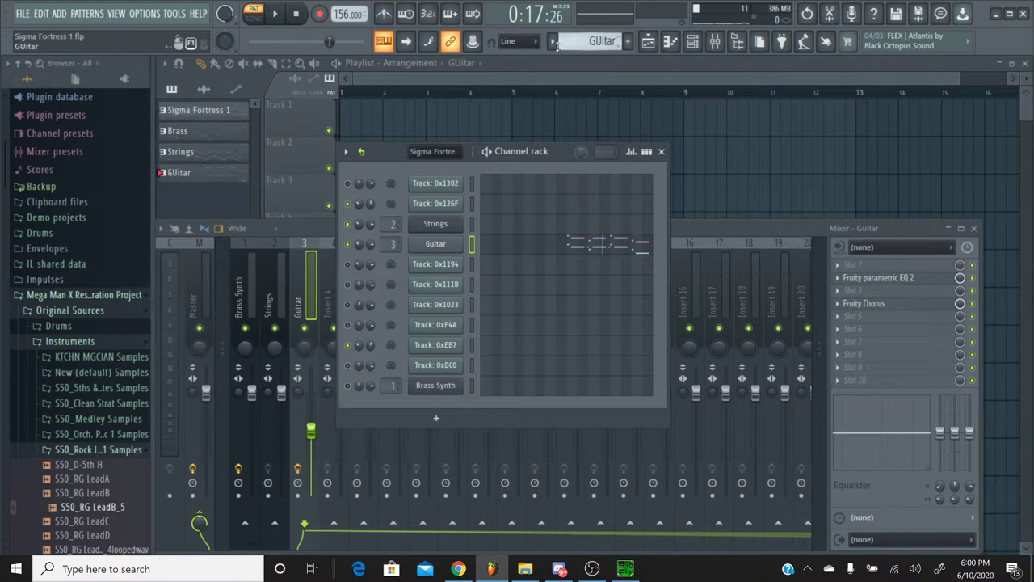
pyautogui.click(556, 42)
pyautogui.click(574, 49)
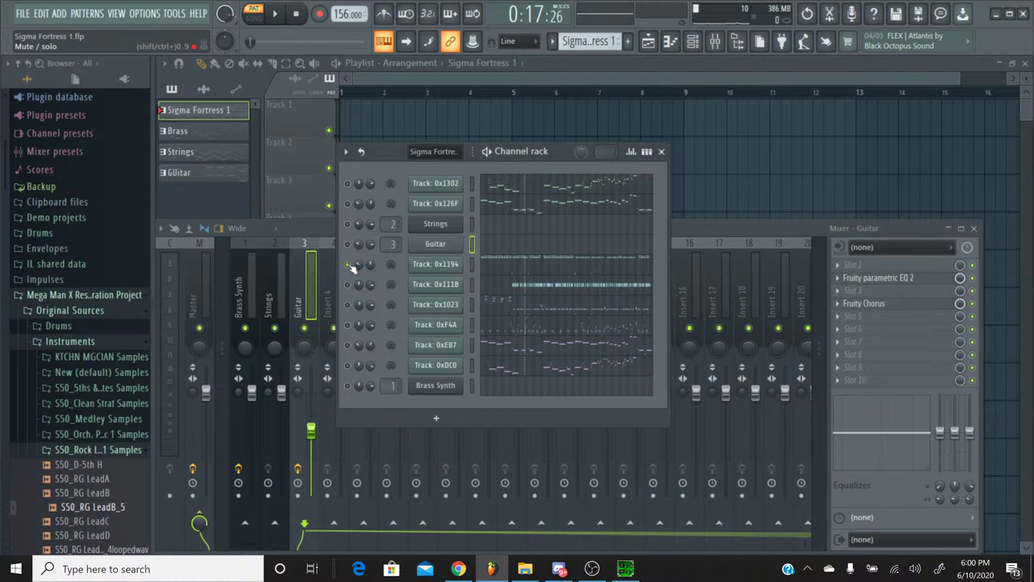
pyautogui.click(275, 14)
pyautogui.click(303, 21)
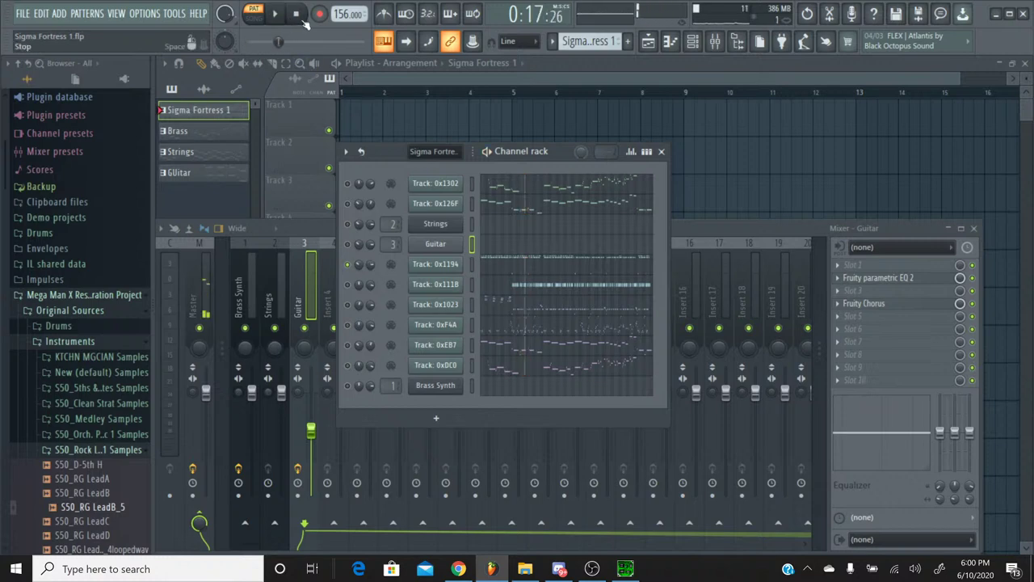
# Open the piano roll of Track: 0x1194, look over its notes while the pattern plays, and stop playback
pyautogui.click(523, 266)
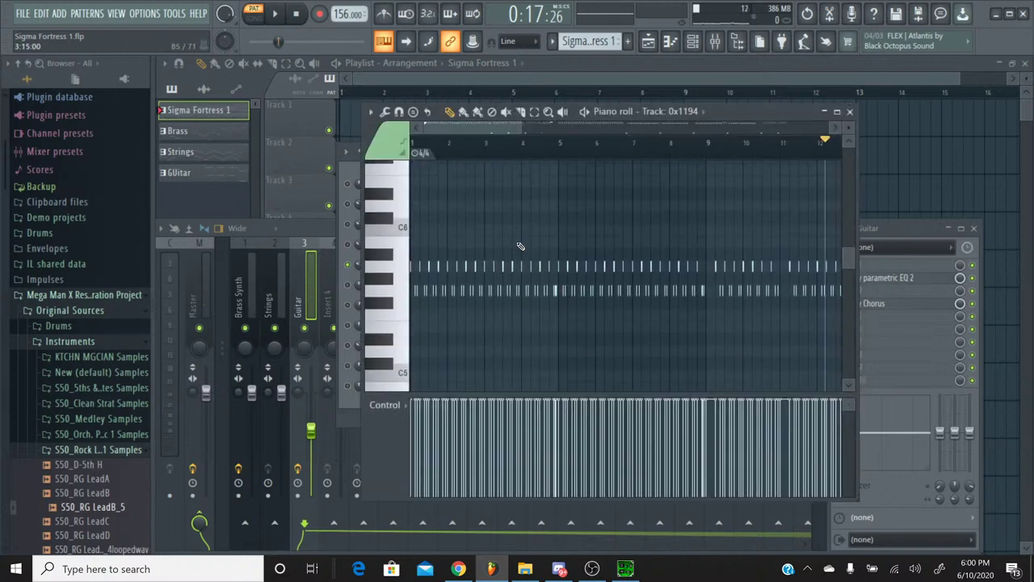
pyautogui.press('space')
pyautogui.scroll(-5, 444, 185)
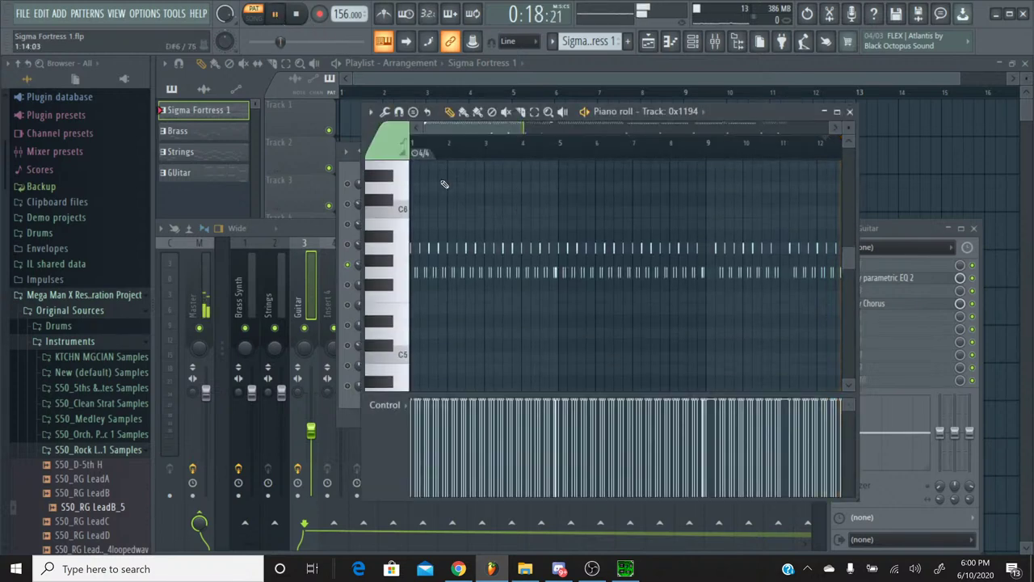
pyautogui.scroll(4, 444, 186)
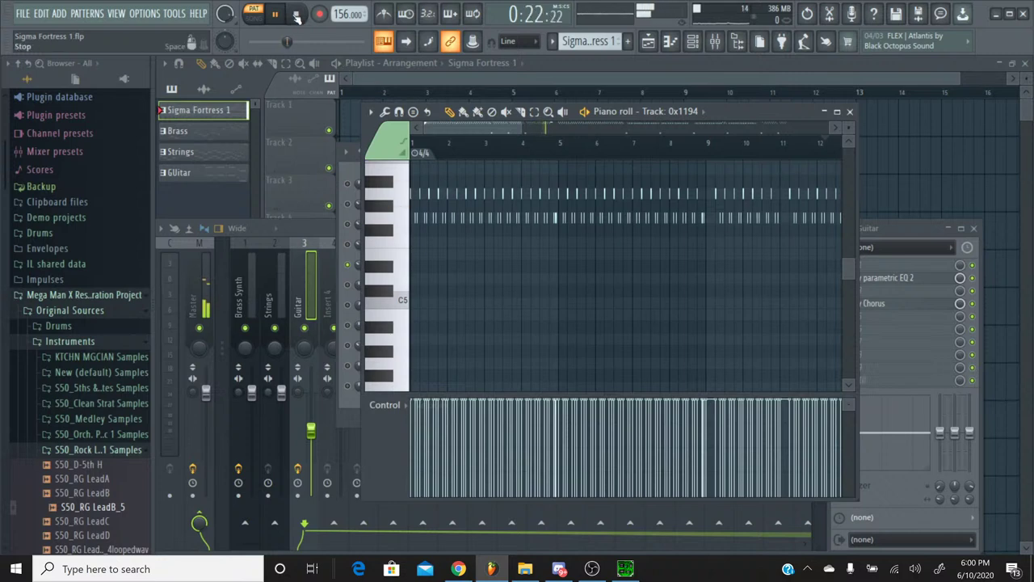
pyautogui.click(296, 15)
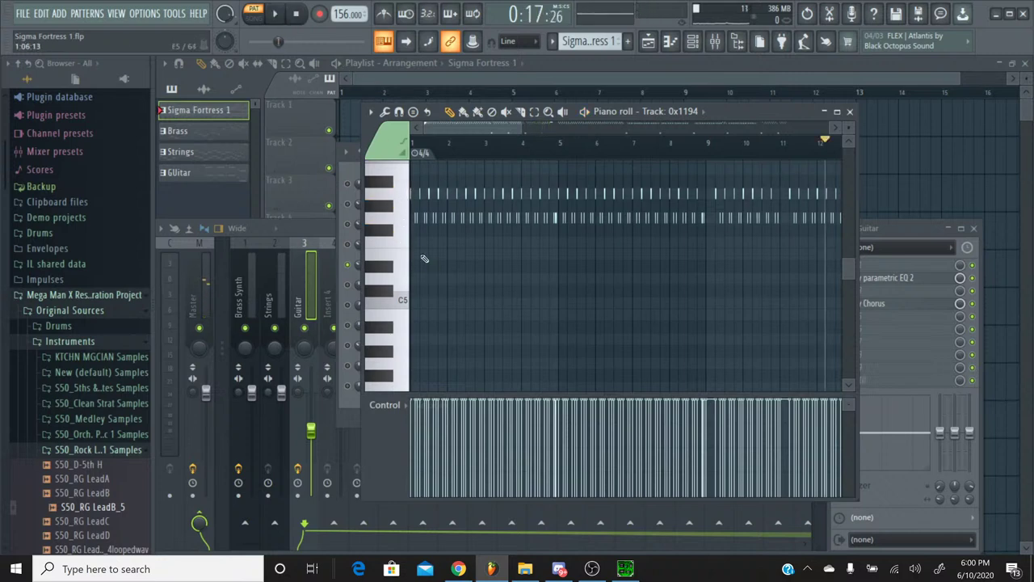
# Audition the piano keys between C5 and A5 in Track: 0x1194 to identify the sounds behind its two note rows
pyautogui.click(392, 194)
pyautogui.click(390, 225)
pyautogui.click(388, 221)
pyautogui.click(388, 199)
pyautogui.click(388, 212)
pyautogui.click(388, 212)
pyautogui.click(388, 212)
pyautogui.click(389, 212)
pyautogui.click(388, 228)
pyautogui.click(388, 218)
pyautogui.click(389, 218)
pyautogui.click(389, 277)
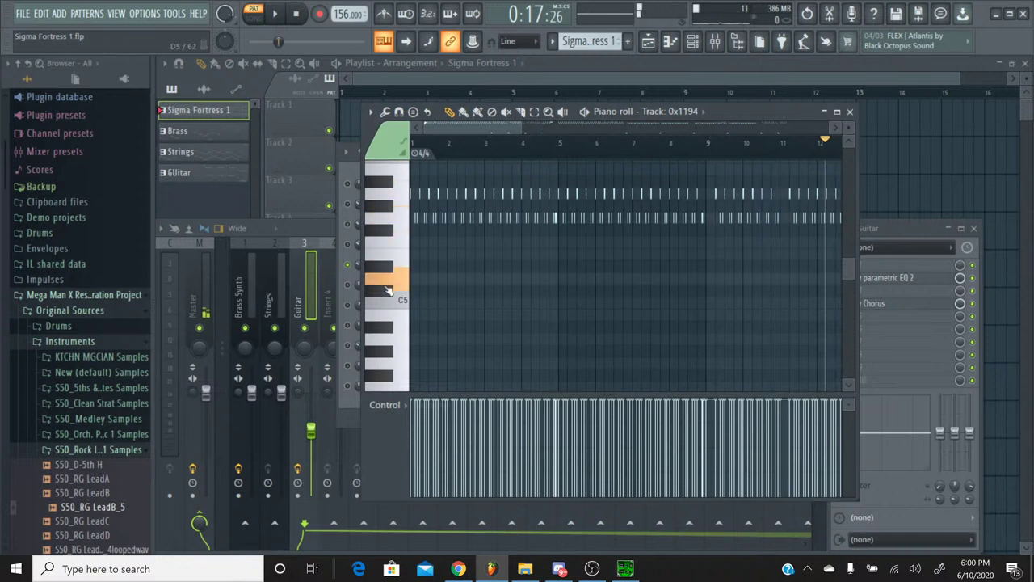
pyautogui.click(389, 292)
pyautogui.click(388, 219)
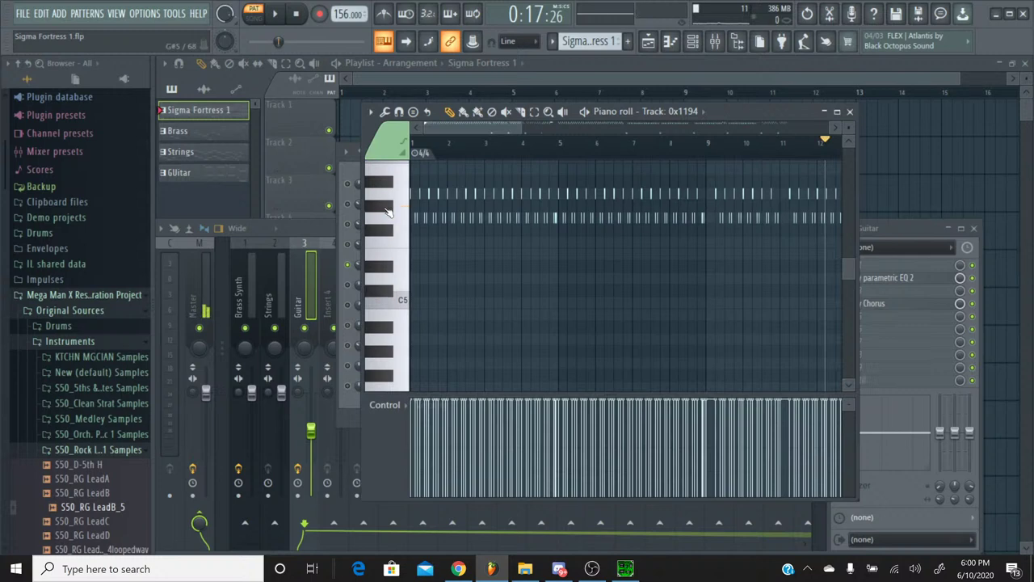
pyautogui.click(388, 208)
pyautogui.click(389, 201)
pyautogui.click(389, 201)
pyautogui.click(392, 218)
pyautogui.click(396, 222)
pyautogui.scroll(3, 462, 185)
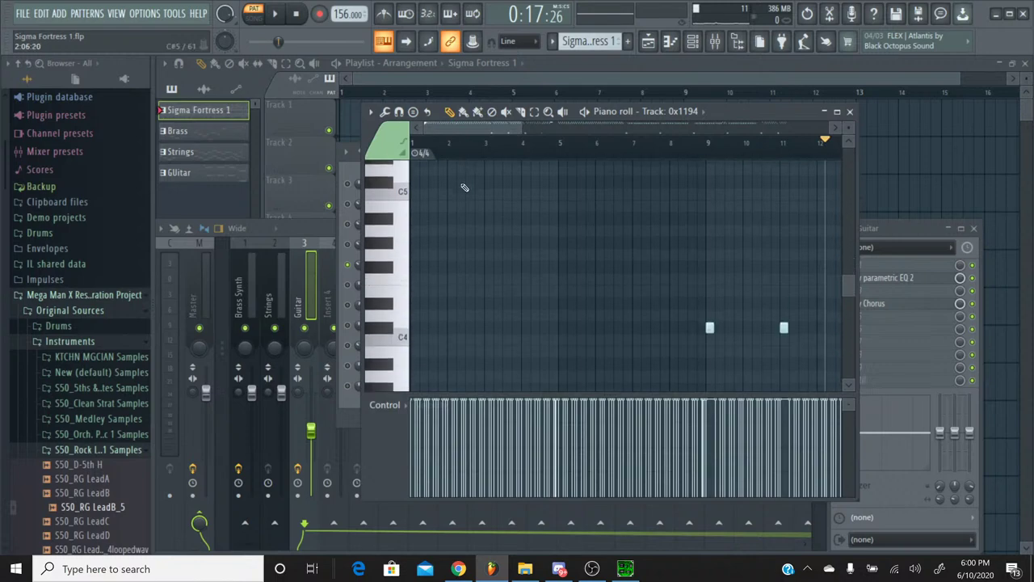
# Select and copy all the notes in the Track: 0x1194 piano roll, and close the piano roll
pyautogui.click(533, 113)
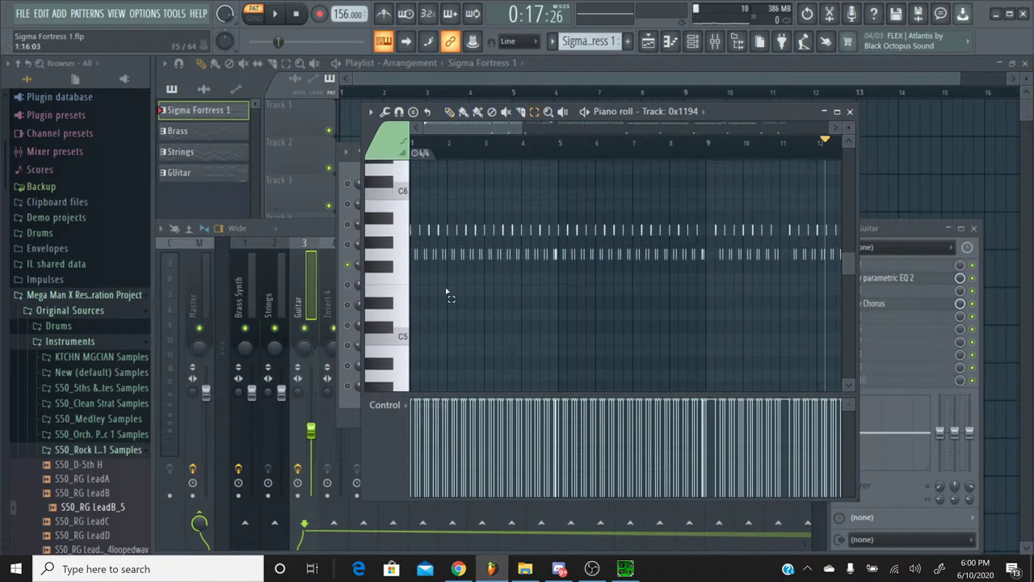
pyautogui.scroll(-5, 501, 155)
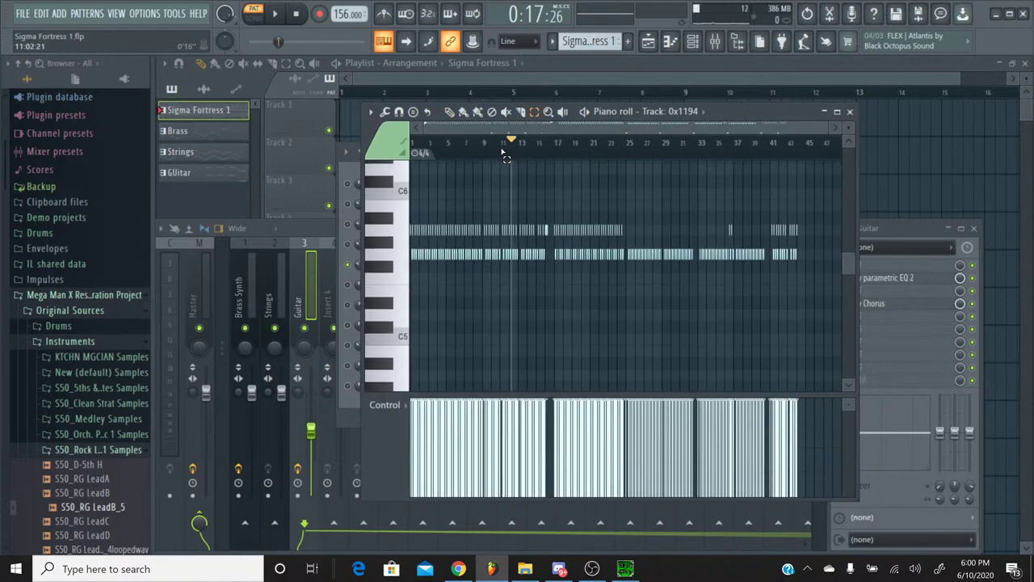
pyautogui.moveTo(815, 271); pyautogui.dragTo(401, 227)
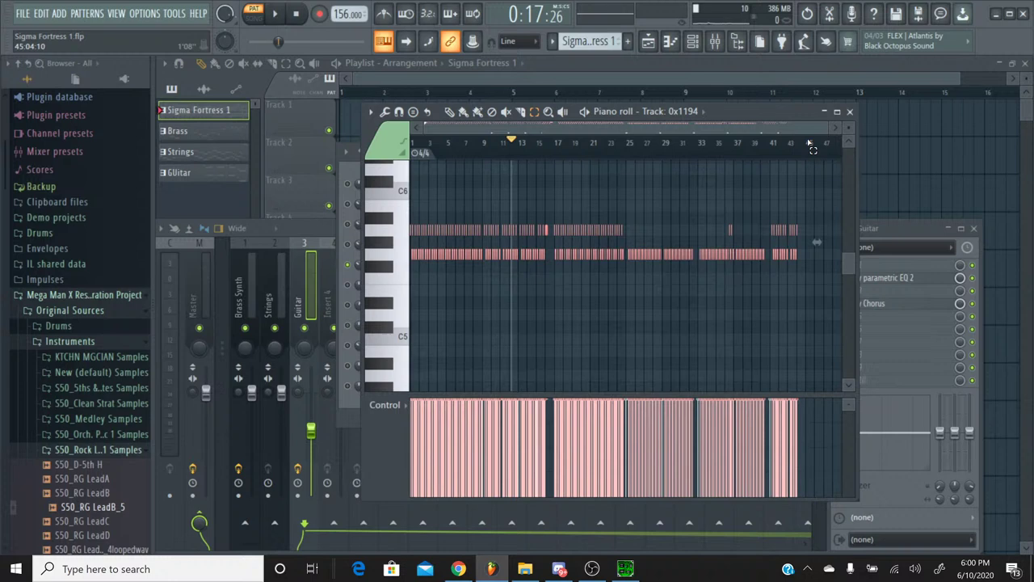
pyautogui.click(848, 113)
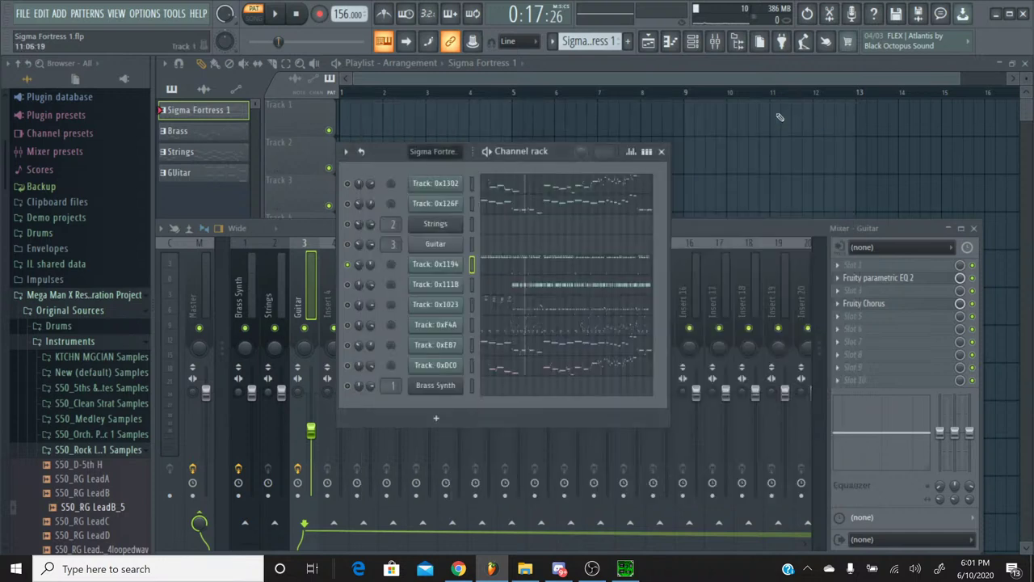
# Create a new pattern named Cymbals
pyautogui.click(630, 45)
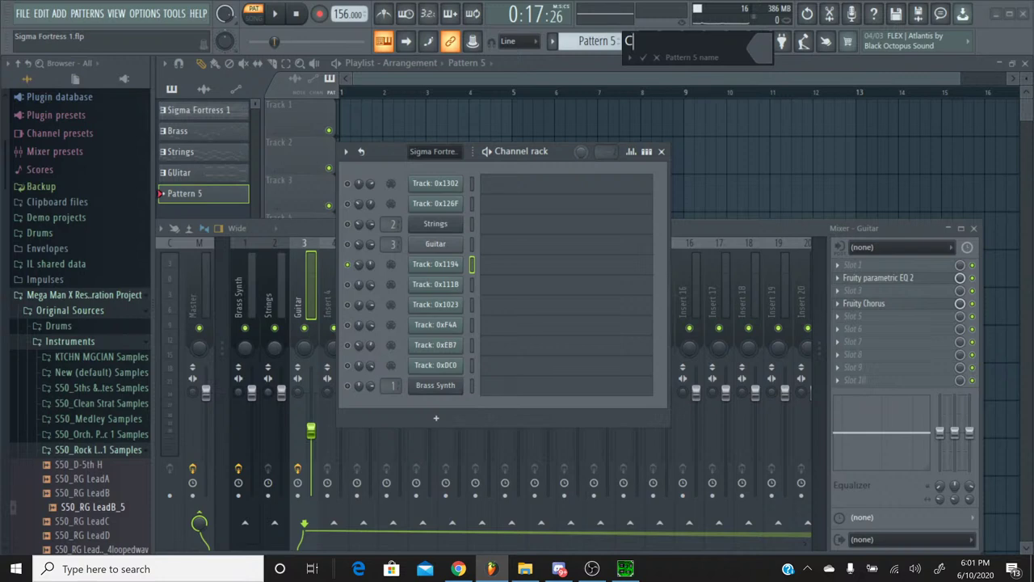
pyautogui.press('Return')
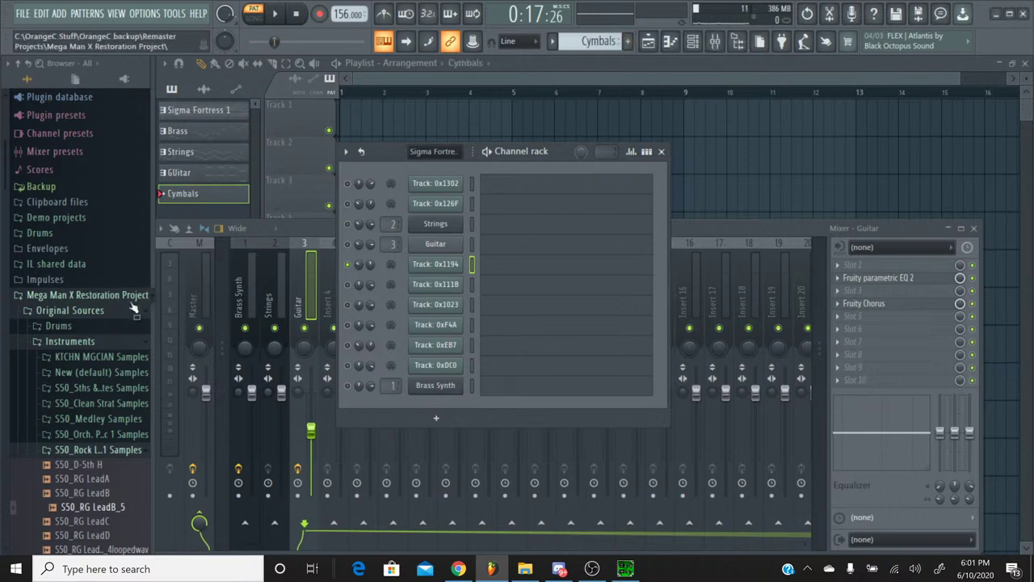
# Find M1 among the installed VST generators in the plugin database and add it to the channel rack below Track: 0x1194
pyautogui.scroll(1, 62, 244)
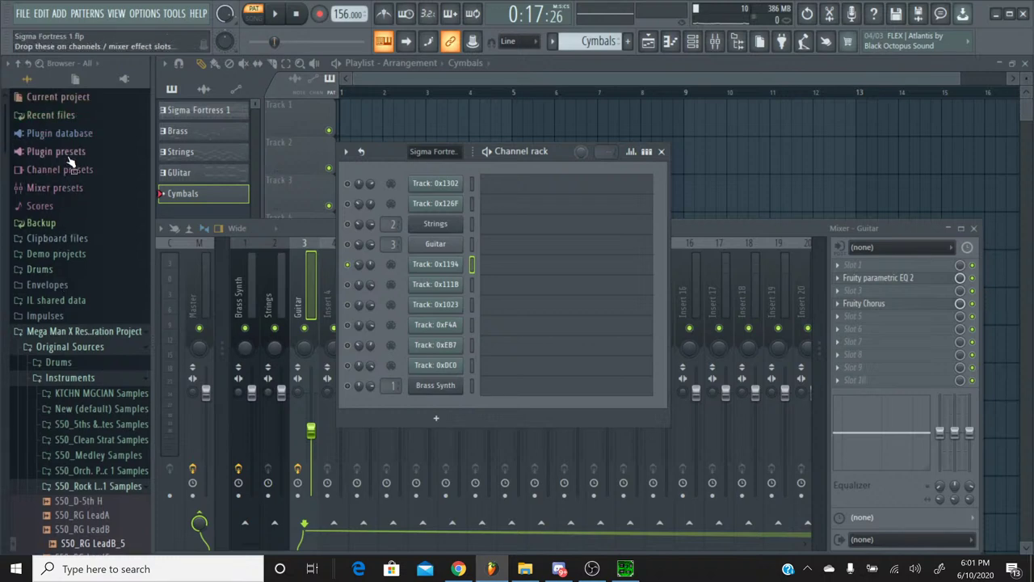
pyautogui.scroll(-4, 81, 274)
pyautogui.click(90, 300)
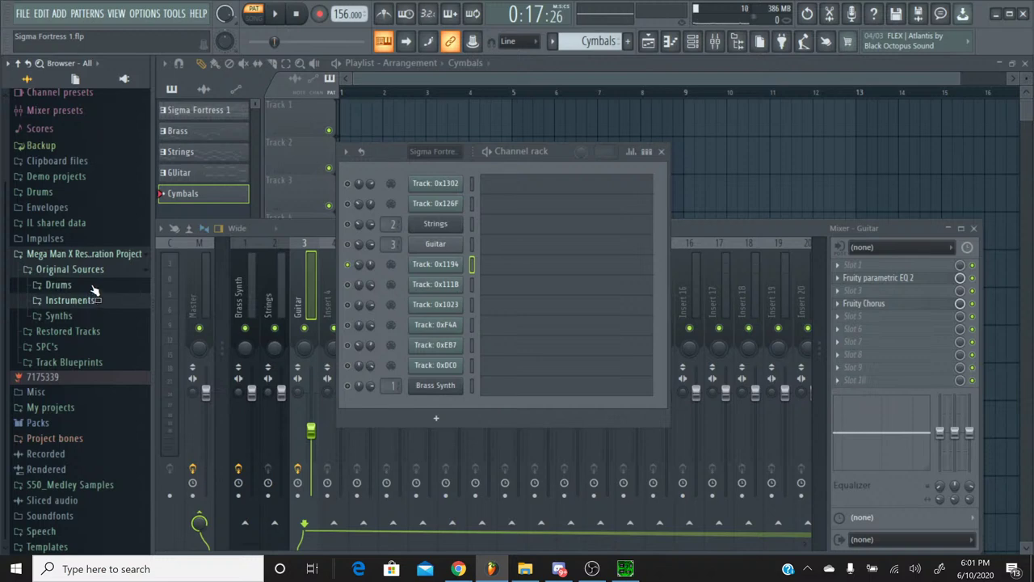
pyautogui.scroll(3, 64, 194)
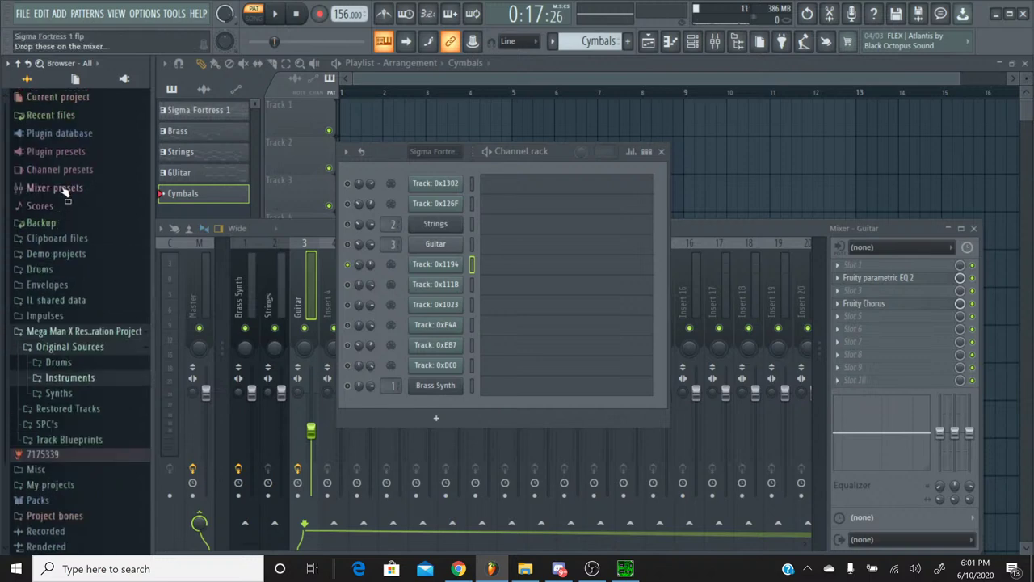
pyautogui.click(65, 137)
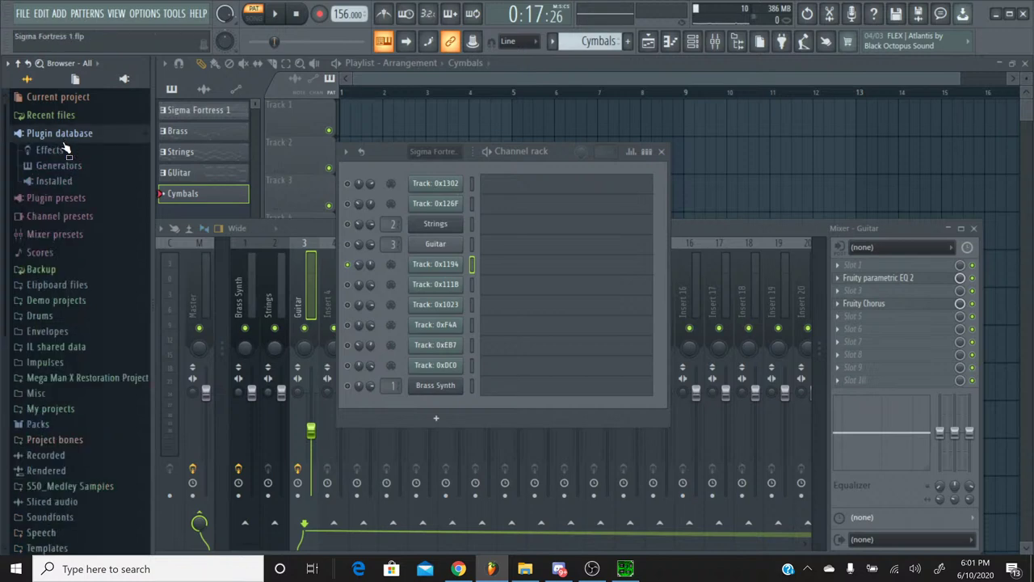
pyautogui.click(57, 166)
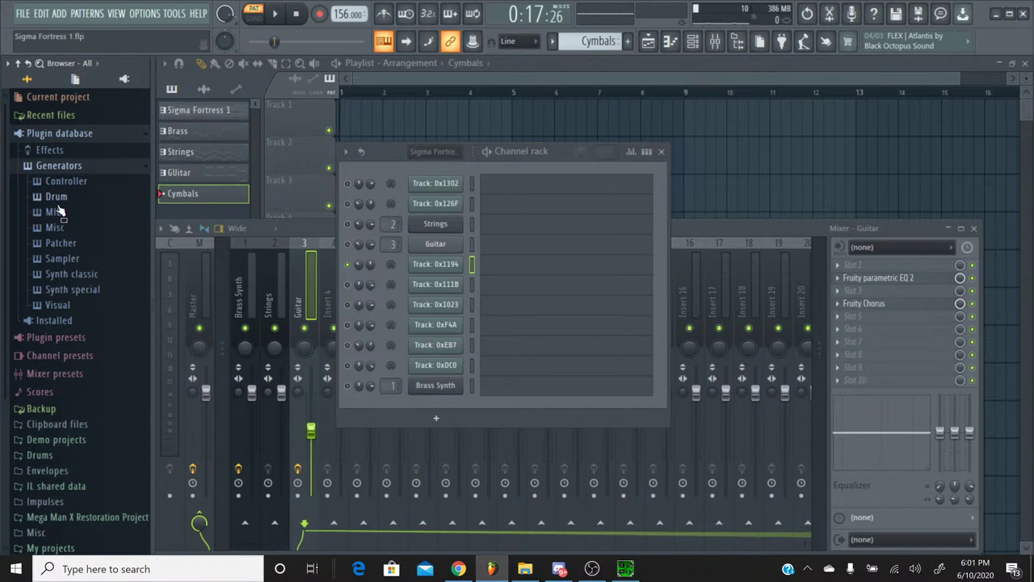
pyautogui.click(61, 321)
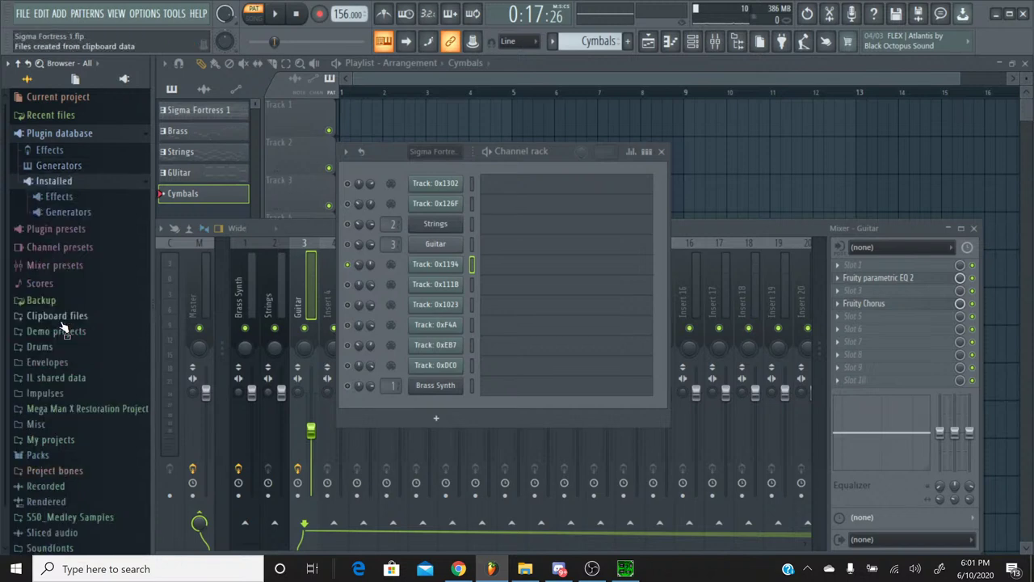
pyautogui.click(70, 214)
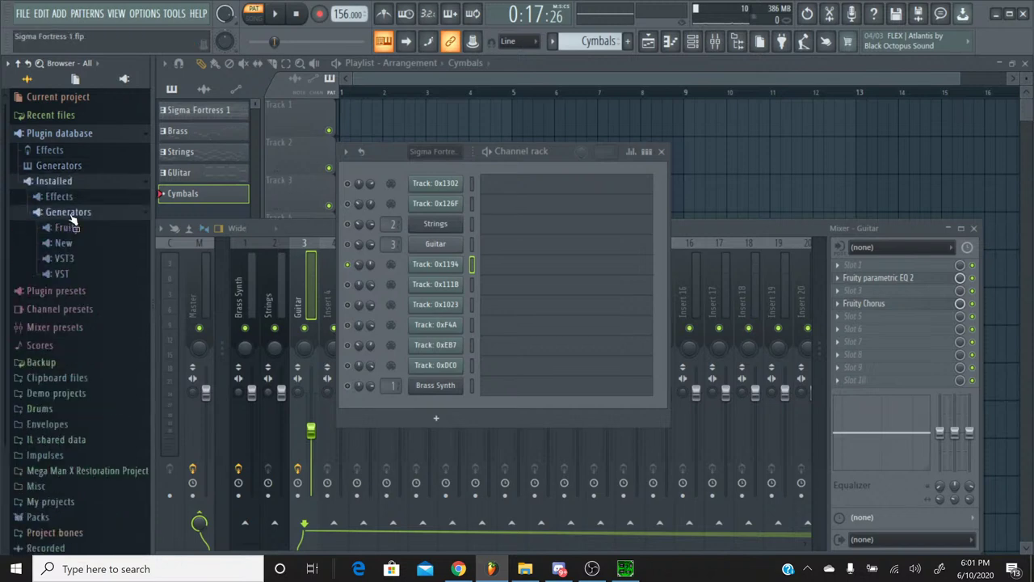
pyautogui.click(65, 258)
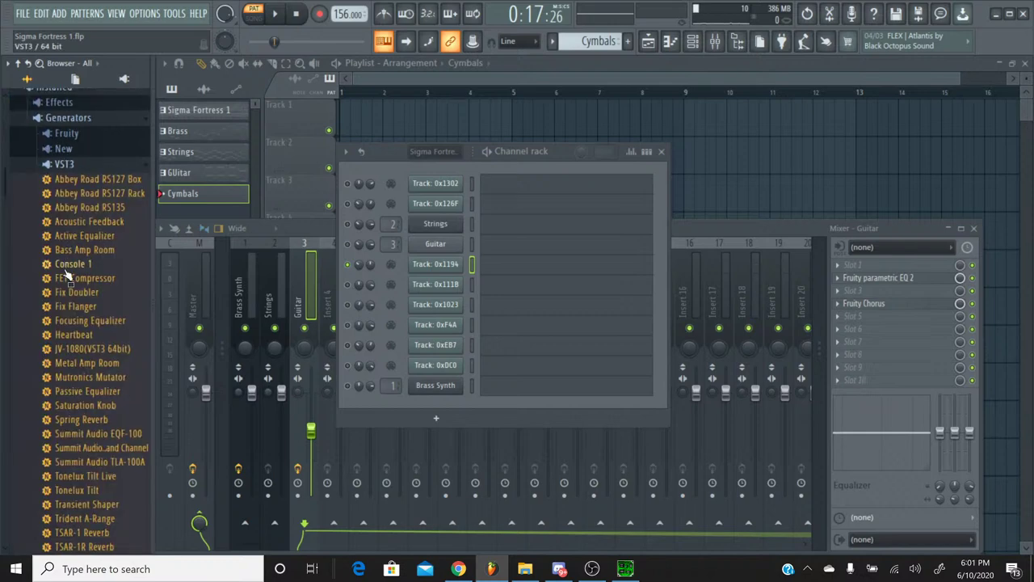
pyautogui.scroll(2, 68, 275)
pyautogui.click(66, 251)
pyautogui.click(64, 265)
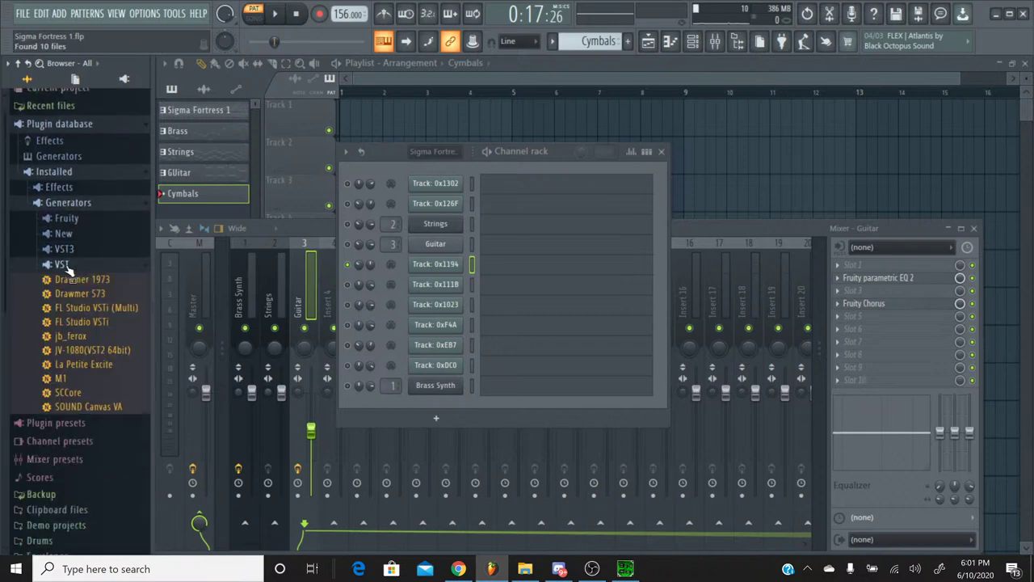
pyautogui.moveTo(62, 378); pyautogui.dragTo(445, 281)
# Load the Cym Catalog drum program in M1's program mode, set insert effect 2 to No Effect, and close the plugin
pyautogui.click(586, 199)
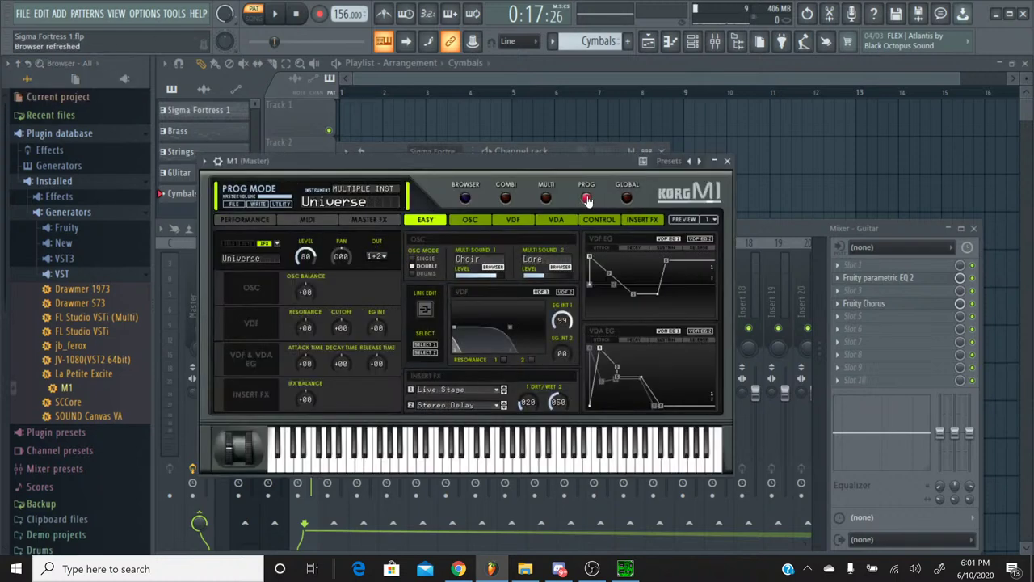
pyautogui.click(464, 199)
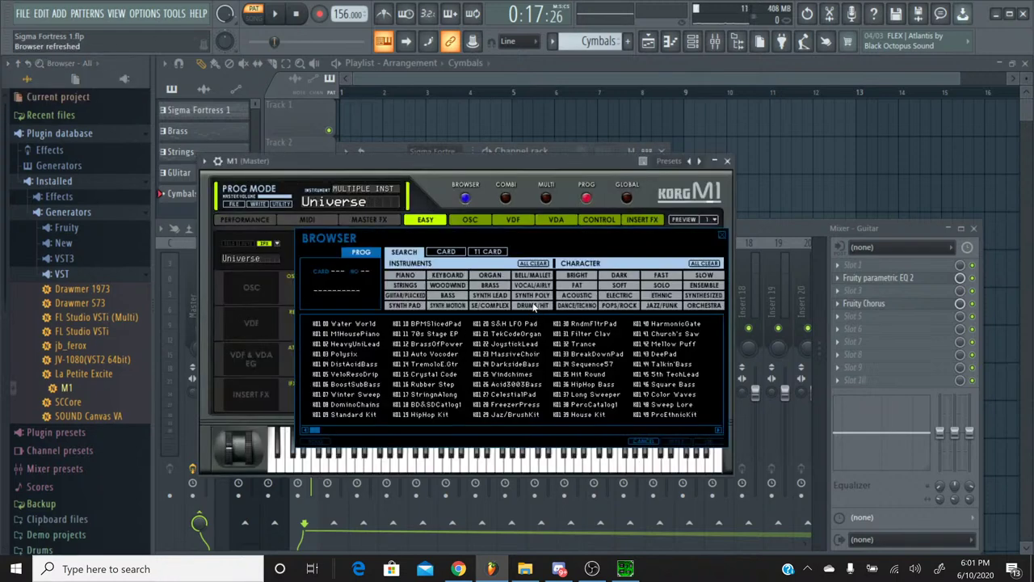
pyautogui.click(532, 305)
pyautogui.doubleClick(351, 405)
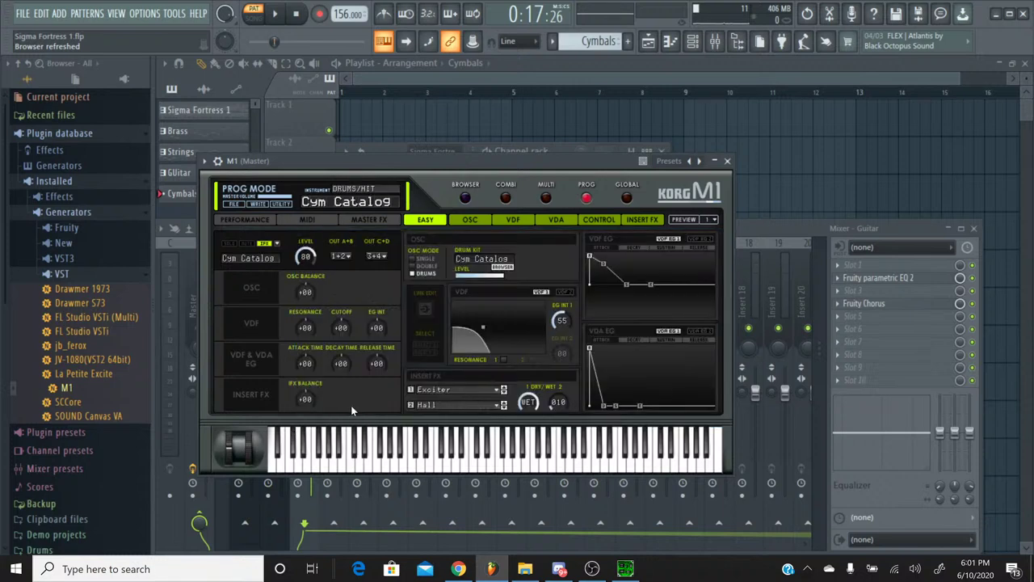
pyautogui.click(463, 410)
pyautogui.click(452, 78)
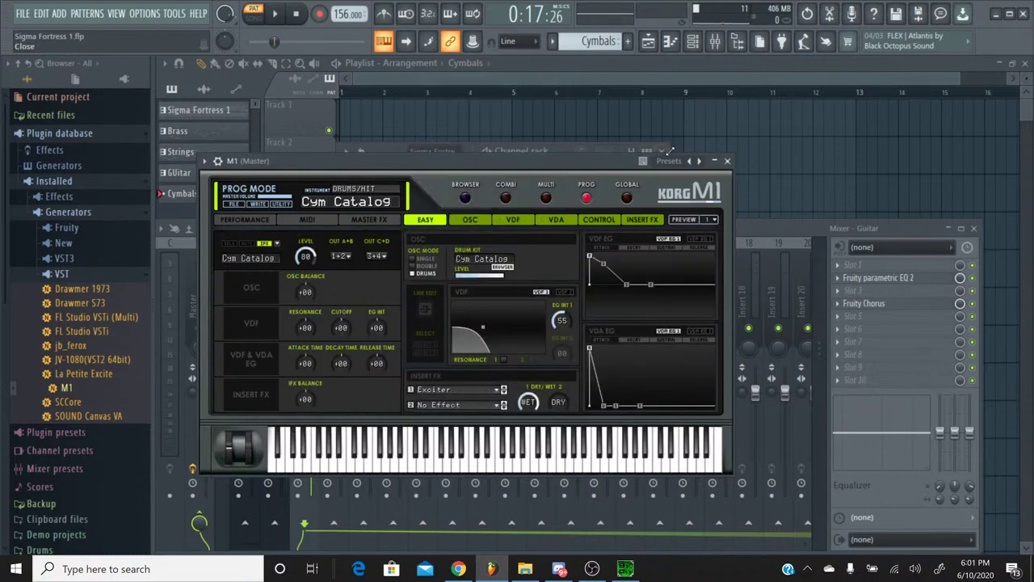
pyautogui.click(727, 160)
# Rename the M1 channel as Hats
pyautogui.rightClick(458, 286)
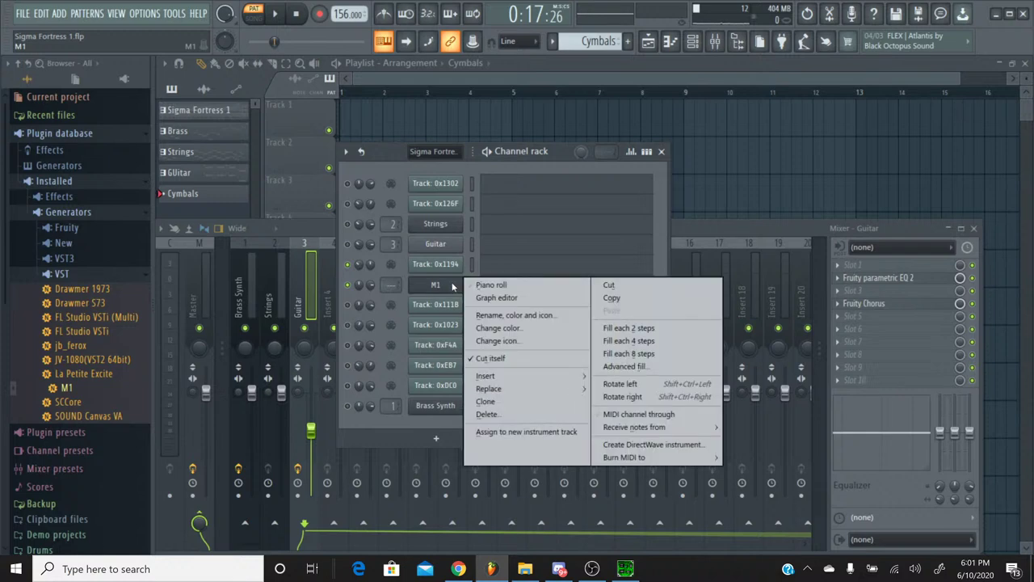
pyautogui.click(509, 298)
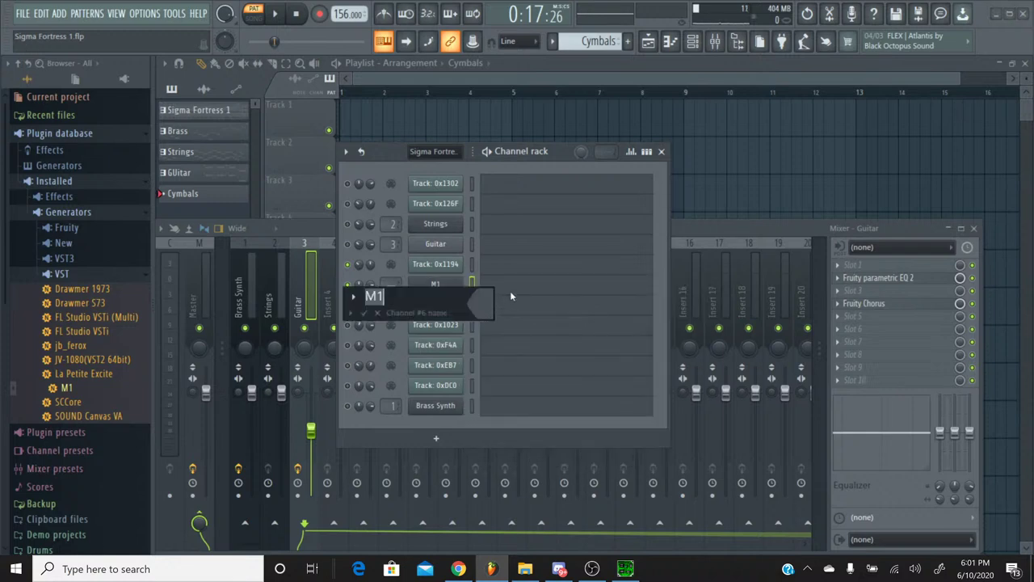
pyautogui.write('Hats')
pyautogui.press('Return')
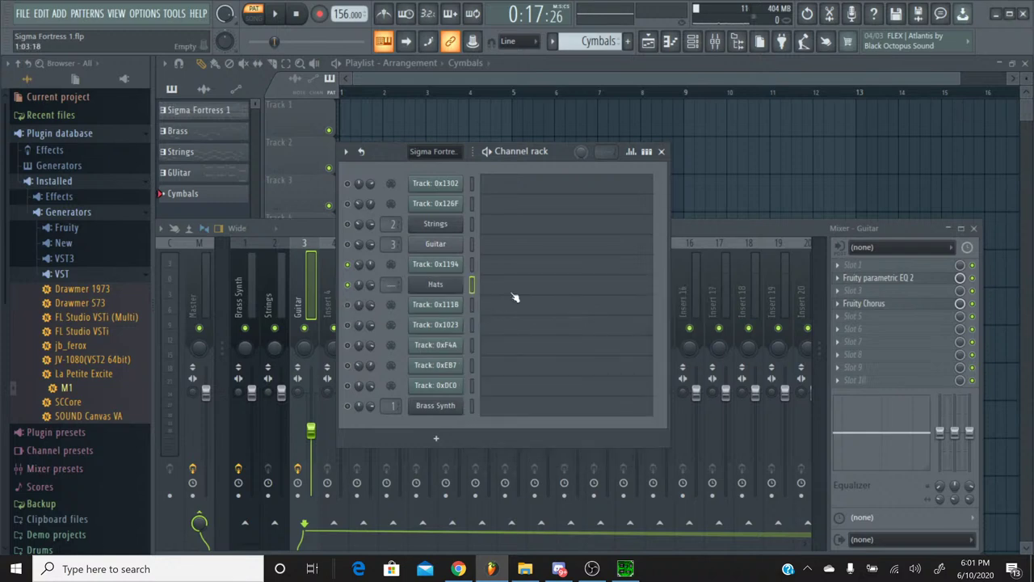
# Paste the copied notes into the Hats piano roll and play the pattern briefly
pyautogui.click(513, 290)
pyautogui.hotkey('ctrl', 'v')
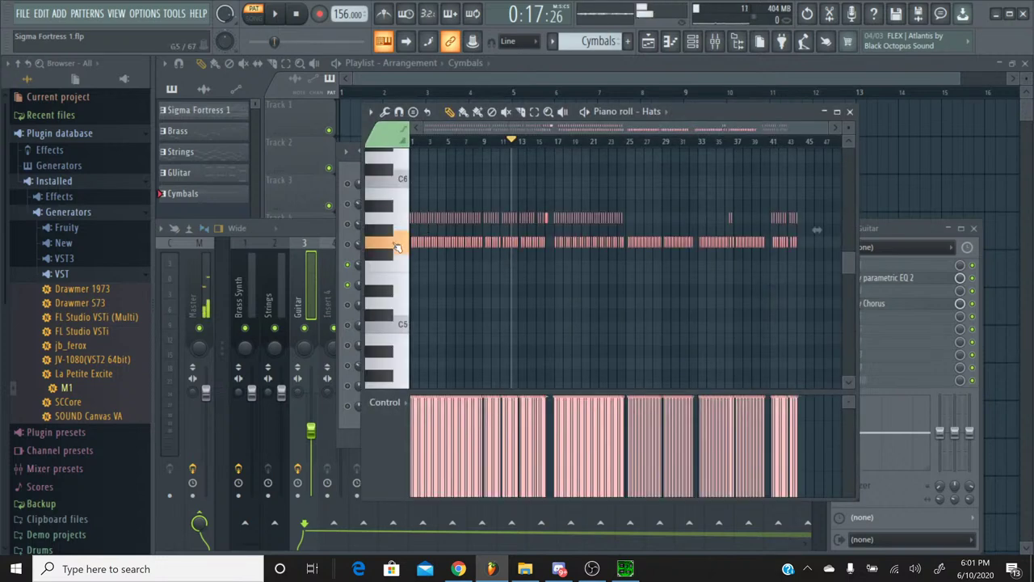
pyautogui.click(278, 15)
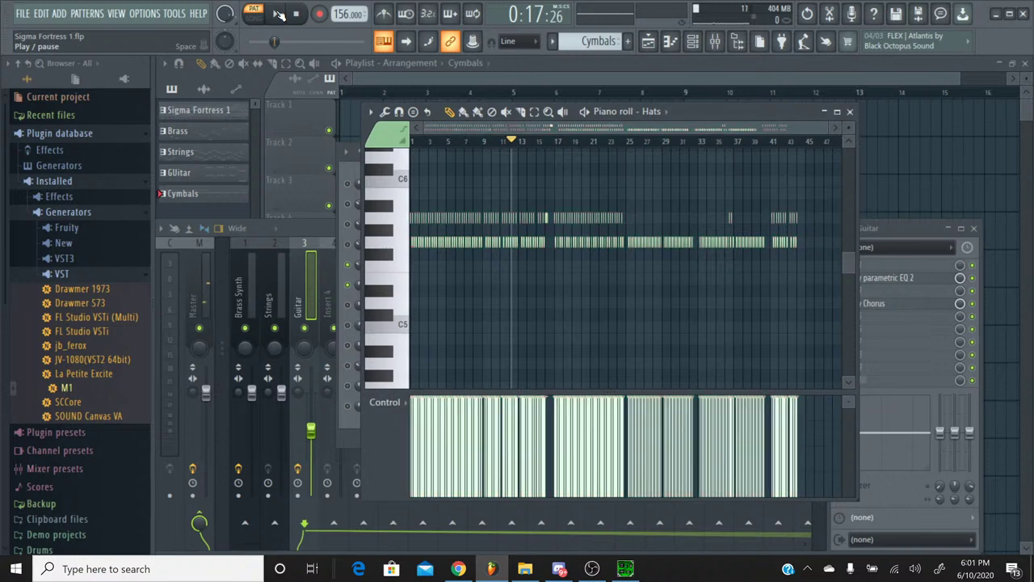
pyautogui.click(297, 15)
# Audition lower keys of the Hats channel, and transpose all its notes down six semitones to C#5 and D#5
pyautogui.scroll(-3, 386, 220)
pyautogui.moveTo(386, 221)
pyautogui.mouseDown()
pyautogui.moveTo(390, 208)
pyautogui.moveTo(388, 246)
pyautogui.moveTo(387, 212)
pyautogui.mouseUp()
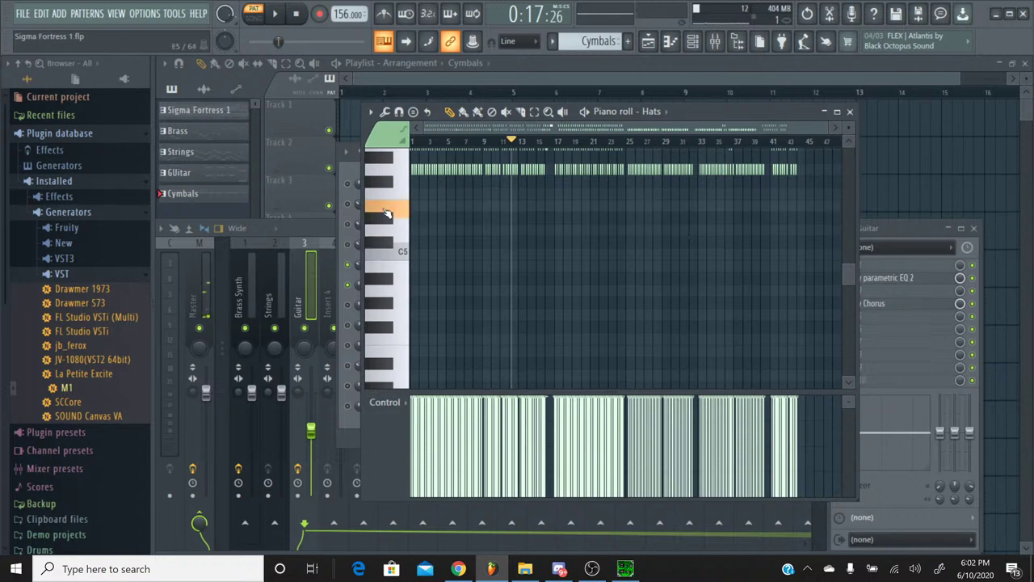
pyautogui.hotkey('ctrl', 'a')
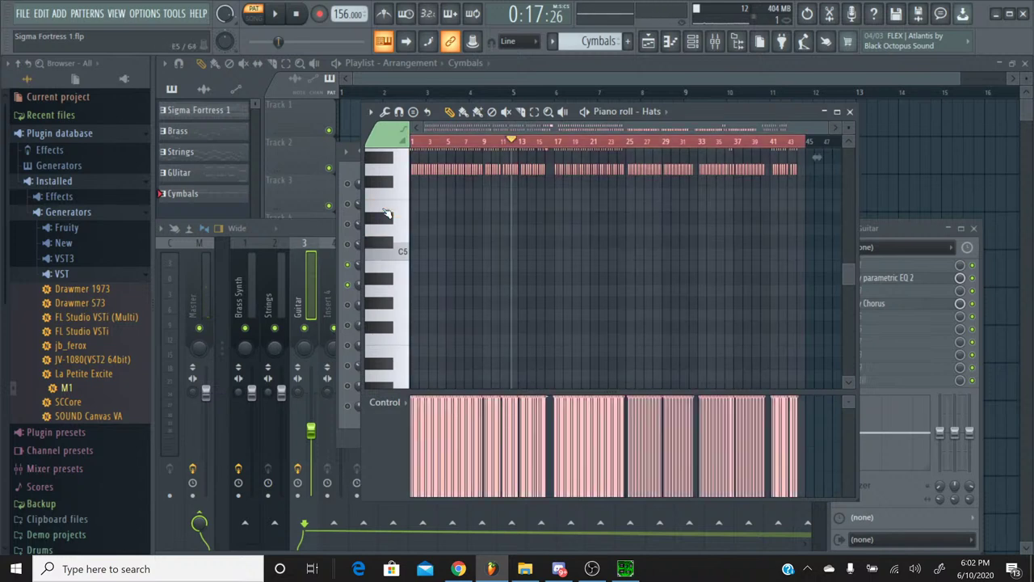
pyautogui.press('Down')
pyautogui.press('Down')
pyautogui.press('Down')
pyautogui.press('Down')
pyautogui.press('Down')
pyautogui.press('Down')
pyautogui.press('Down')
pyautogui.press('Down')
pyautogui.press('Down')
pyautogui.press('Down')
pyautogui.press('Down')
pyautogui.press('Down')
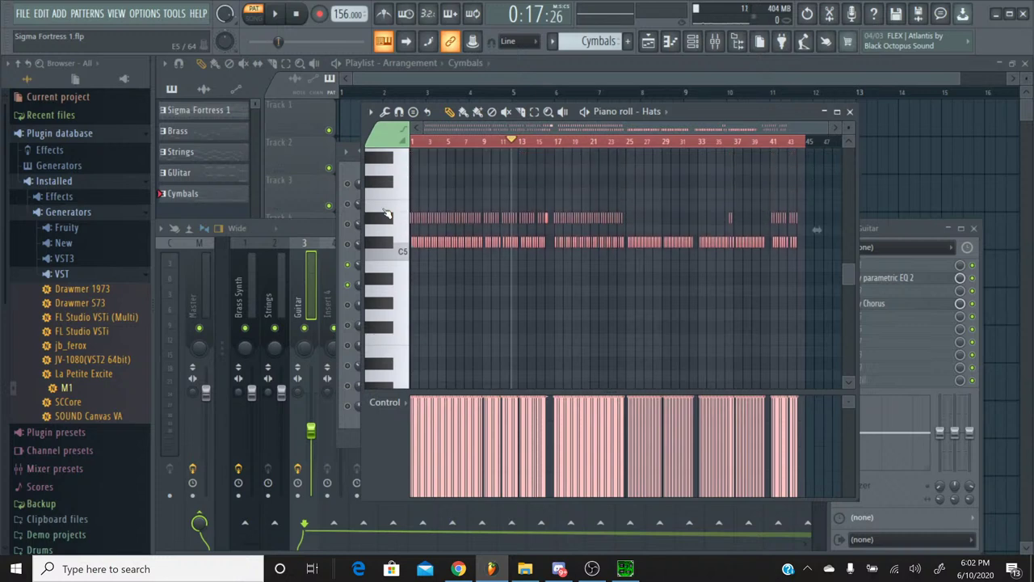
# Audition the Hats keys around C5 to find the matching cymbal sound for the lower note row
pyautogui.click(386, 230)
pyautogui.click(384, 244)
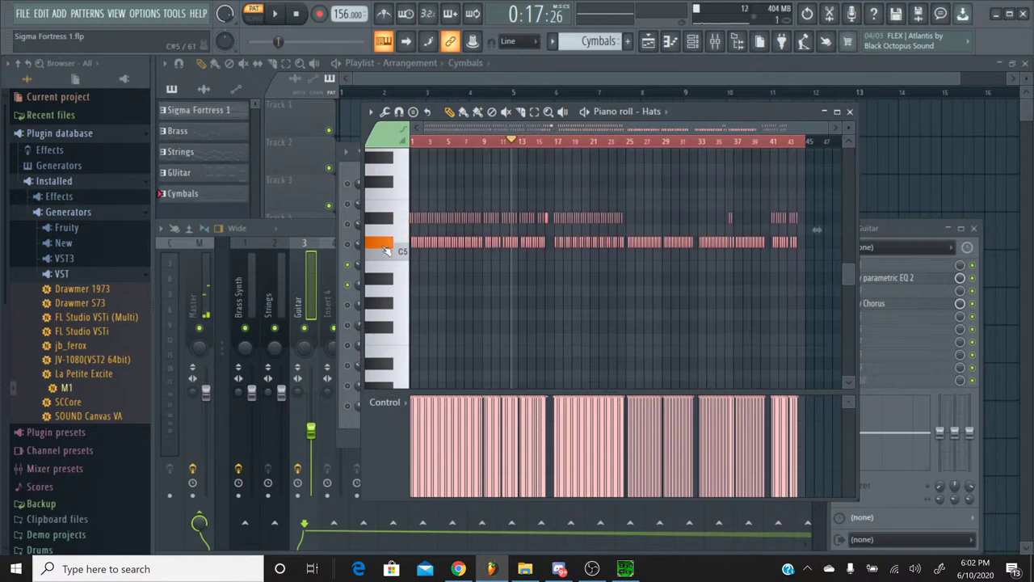
pyautogui.click(385, 247)
pyautogui.click(388, 260)
pyautogui.click(387, 272)
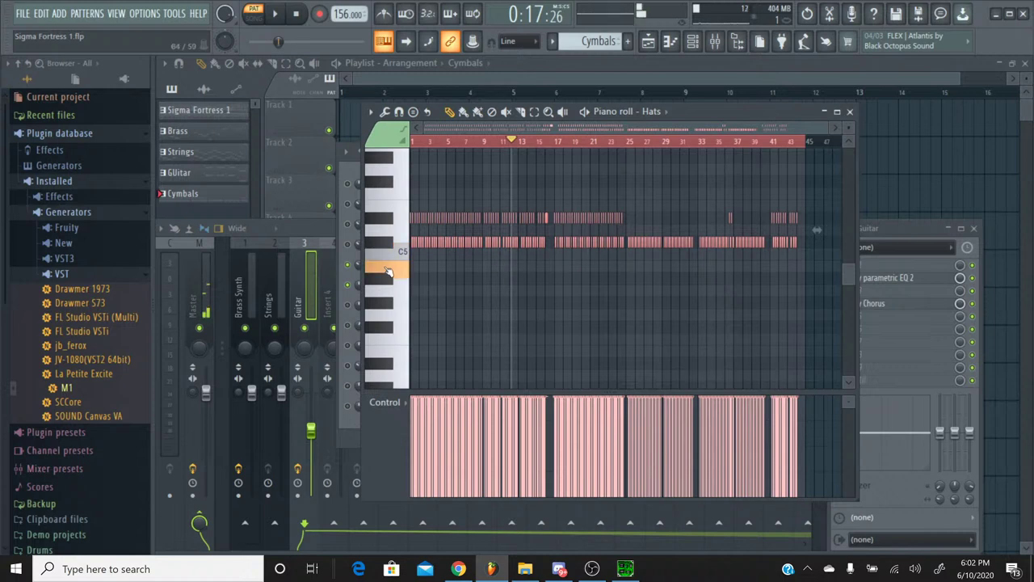
pyautogui.click(387, 279)
pyautogui.click(388, 279)
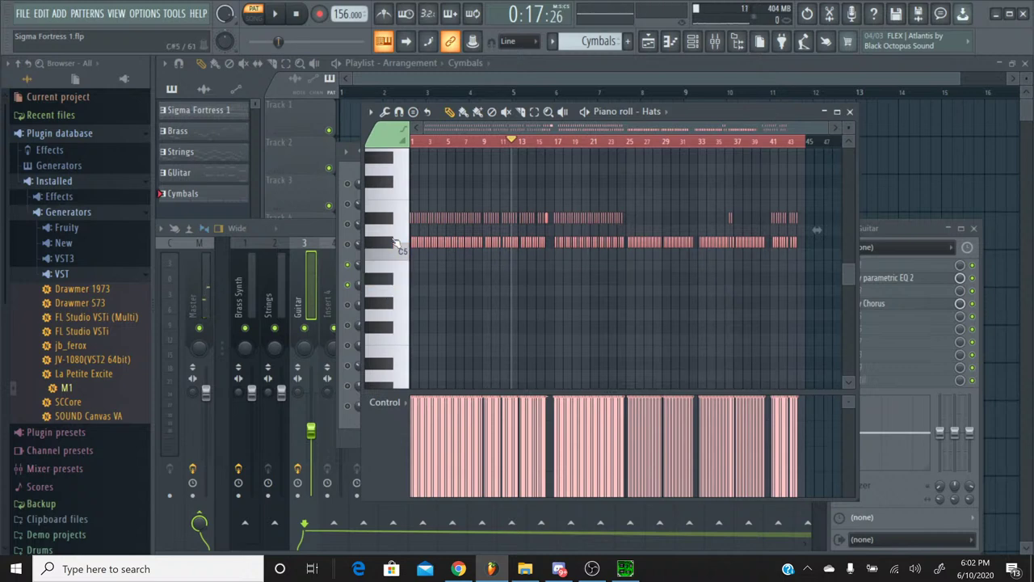
# Select only the C#5 row of Hats notes and transpose it down three semitones to A#4
pyautogui.click(386, 251)
pyautogui.press('Down')
pyautogui.press('Down')
pyautogui.press('Down')
pyautogui.press('Down')
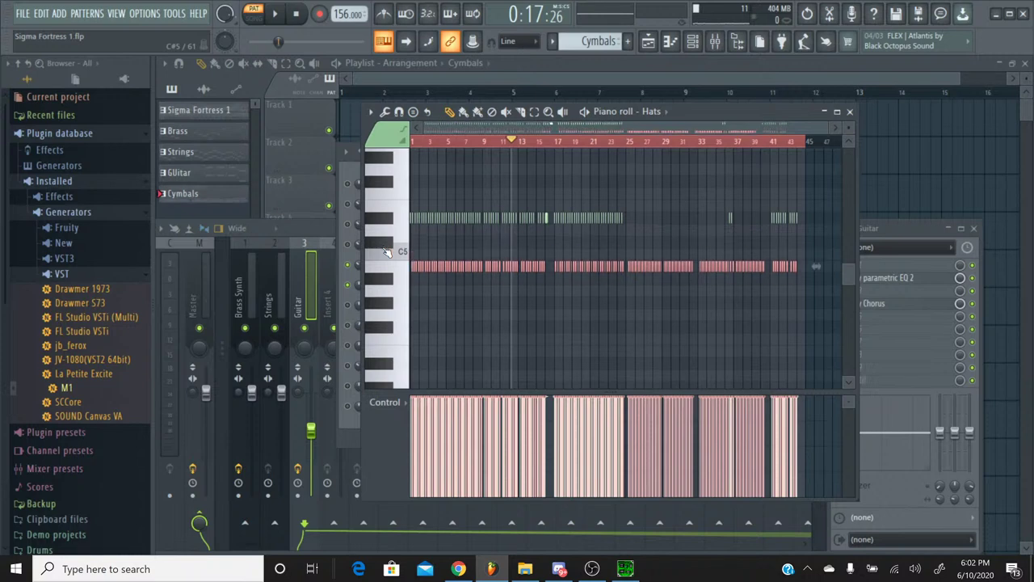
pyautogui.click(386, 251)
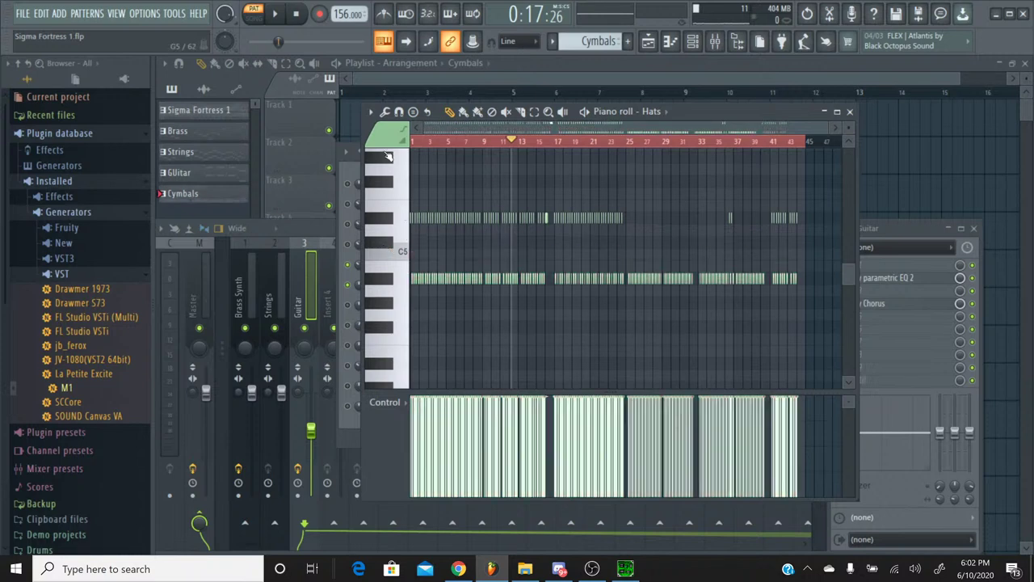
# Move all D#5 notes of the Hats part up one semitone to E5 and play the pattern to check them
pyautogui.press('space')
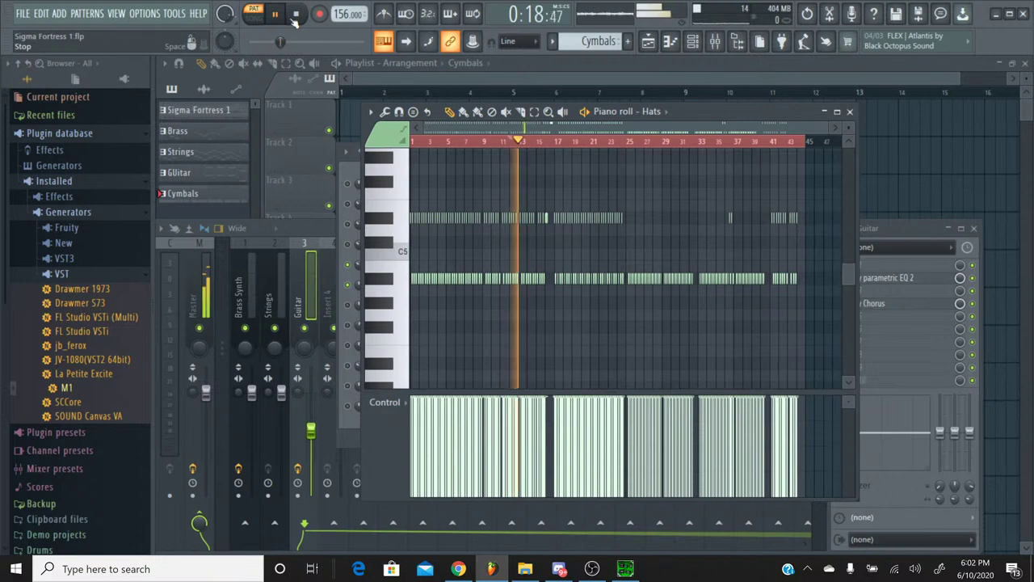
pyautogui.click(295, 15)
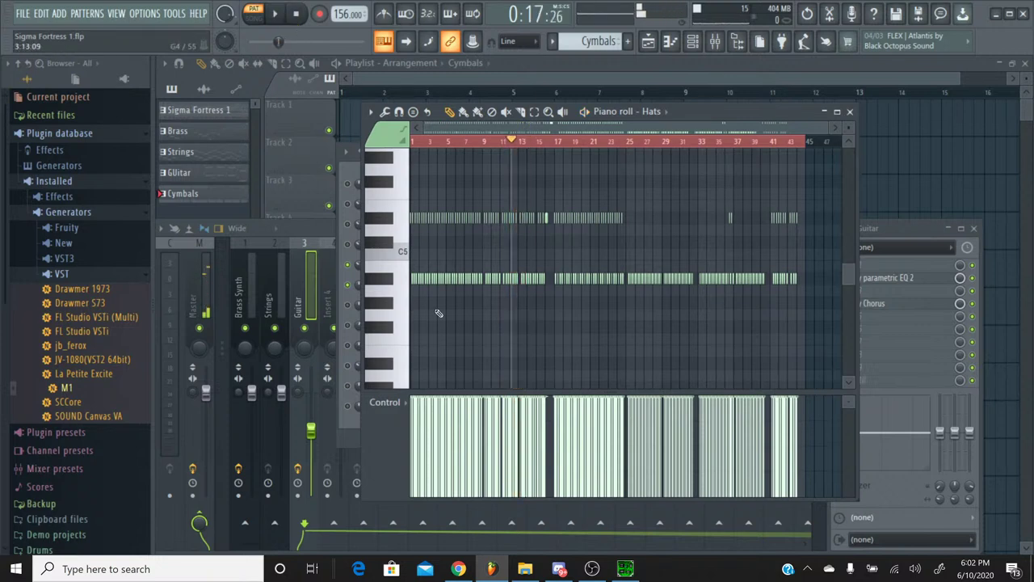
pyautogui.moveTo(383, 278); pyautogui.dragTo(387, 214)
pyautogui.click(390, 219)
pyautogui.doubleClick(388, 216)
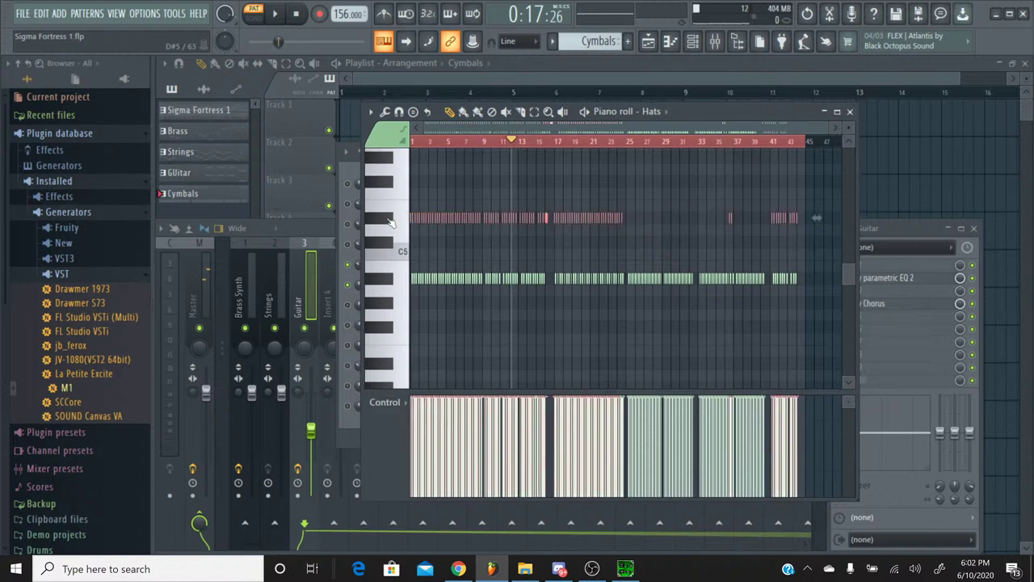
pyautogui.press('Up')
pyautogui.click(275, 13)
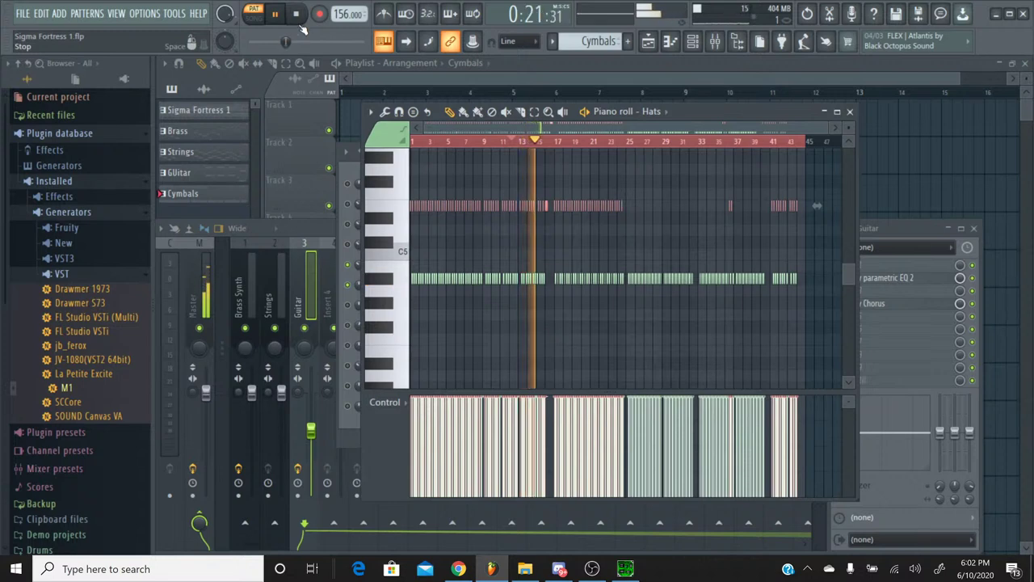
pyautogui.hotkey('ctrl', 'd')
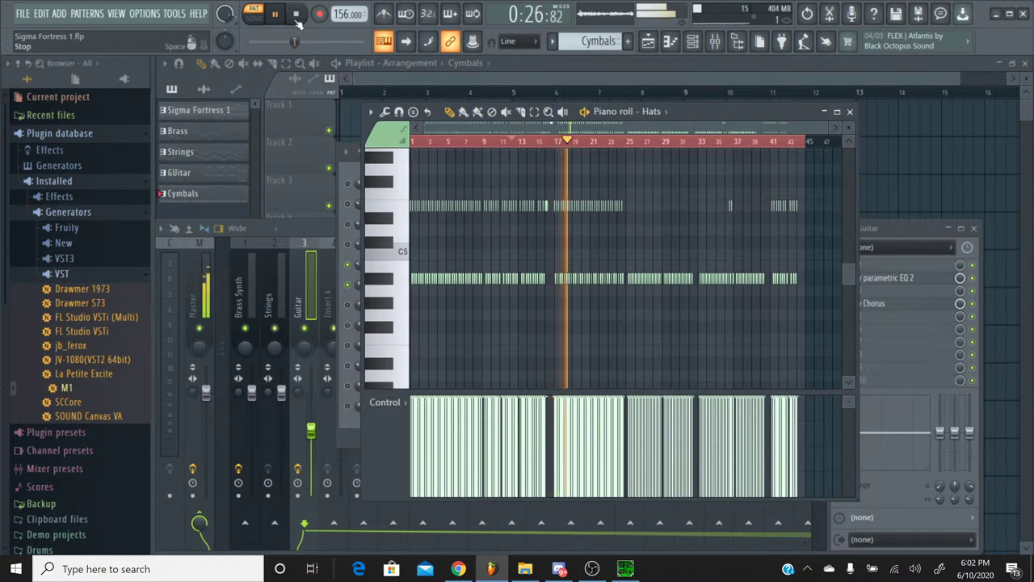
pyautogui.press('space')
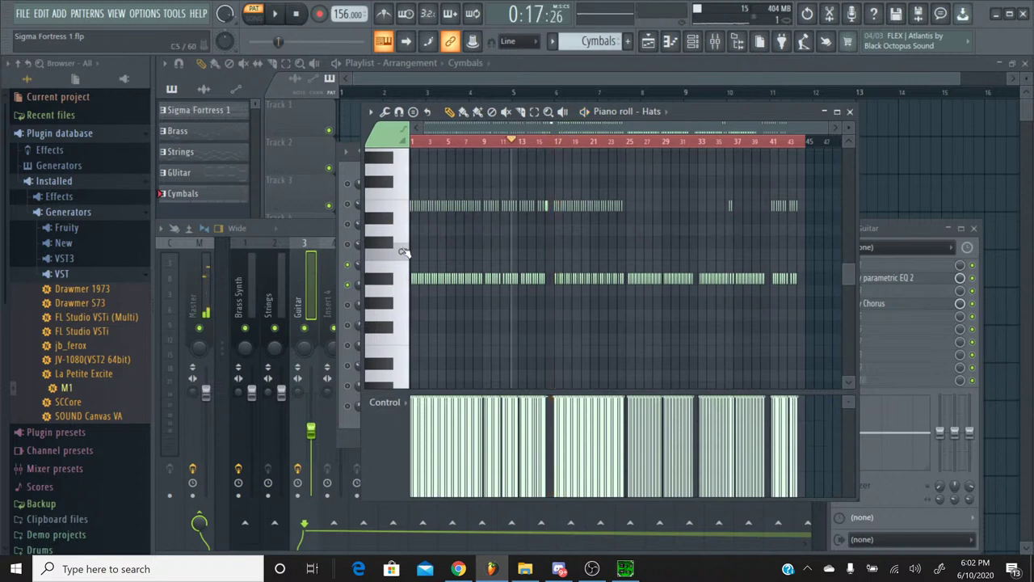
# Audition the hat sounds on the piano roll keys and play back the Hats part
pyautogui.click(394, 281)
pyautogui.click(394, 281)
pyautogui.click(388, 218)
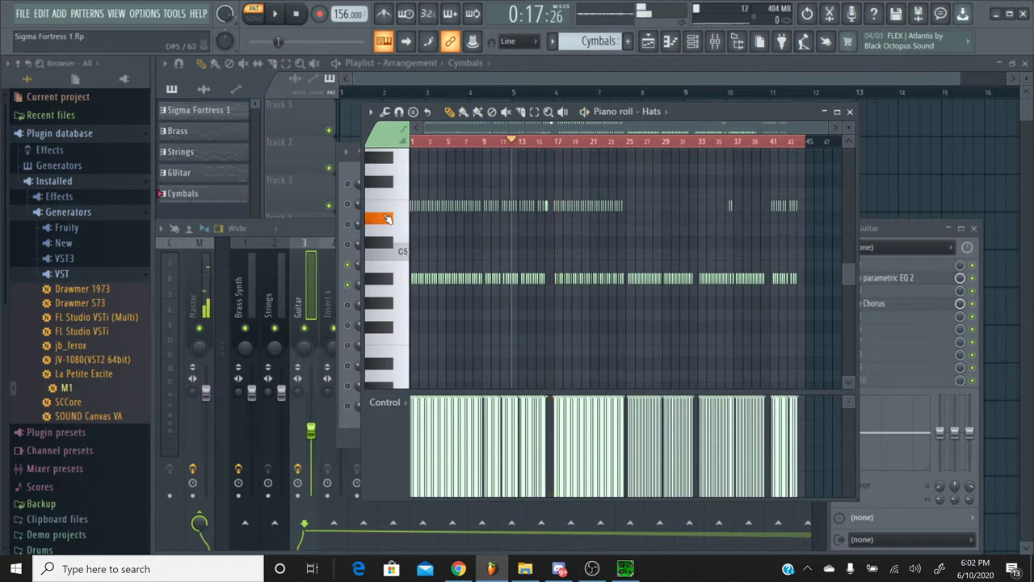
pyautogui.click(387, 209)
pyautogui.click(275, 13)
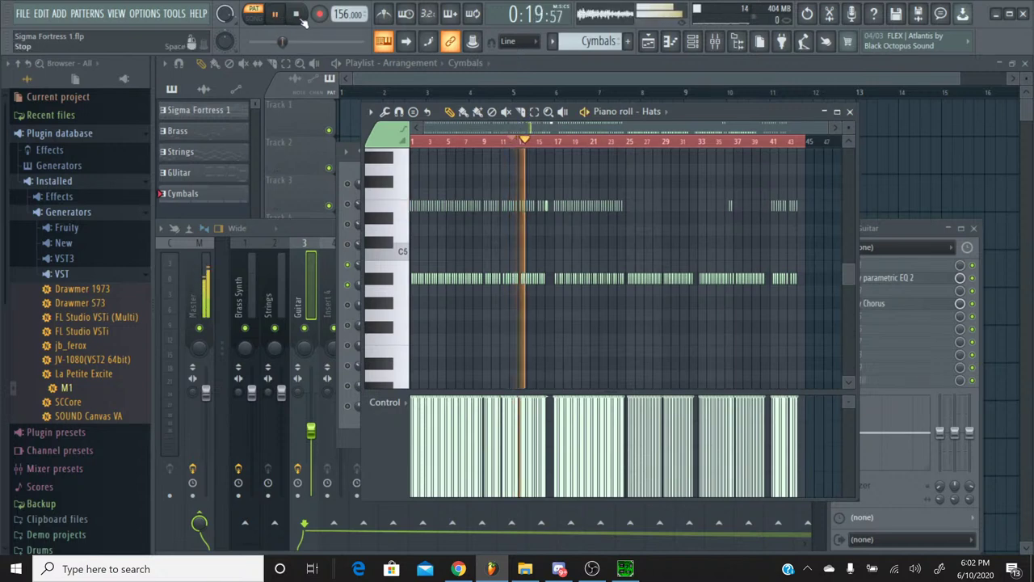
pyautogui.click(299, 16)
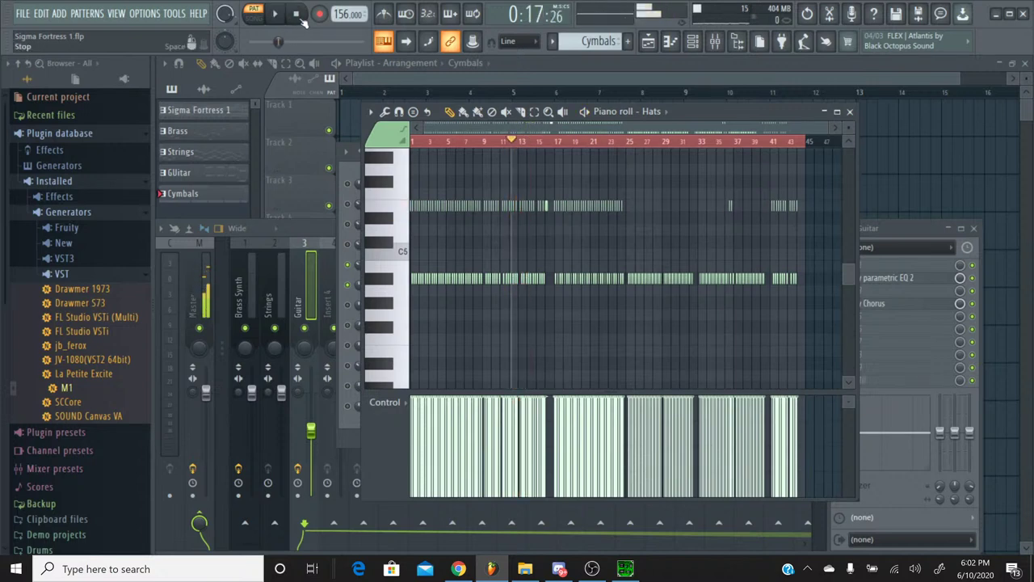
# Switch to SPCTool, play a passage of the original Sigma Fortress 1 track for comparison, and minimize it
pyautogui.click(625, 569)
pyautogui.click(351, 290)
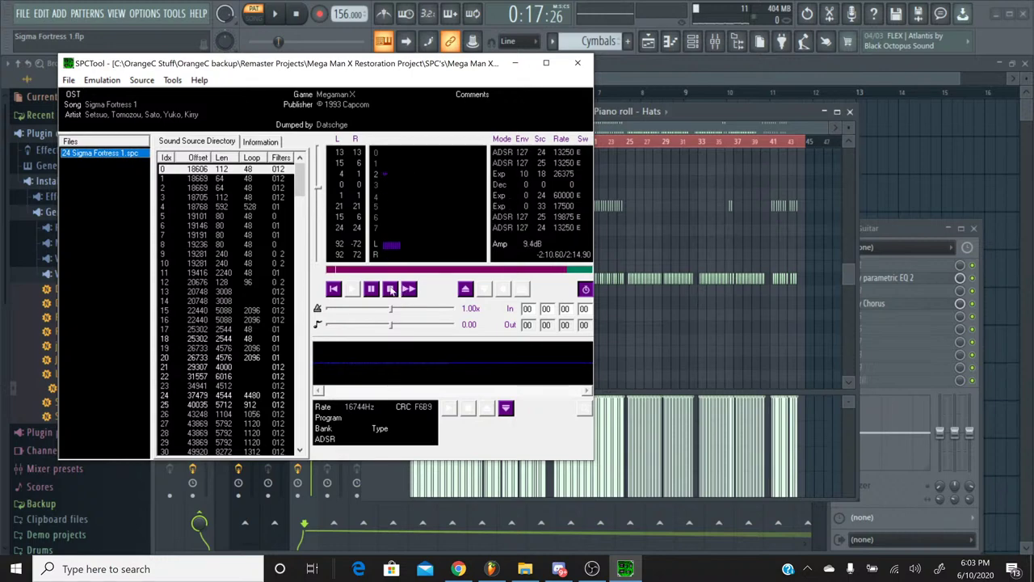
pyautogui.click(390, 288)
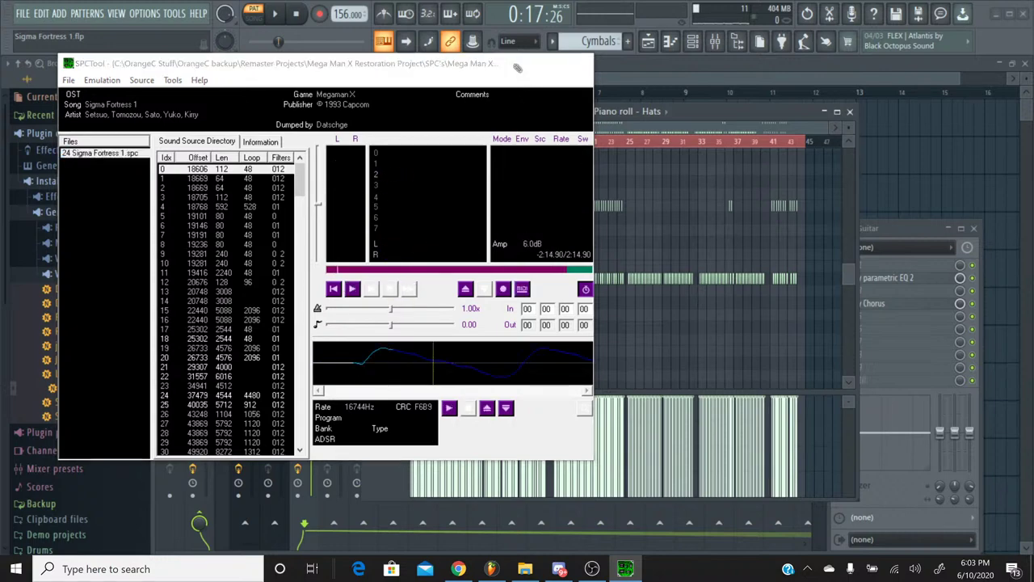
pyautogui.click(515, 63)
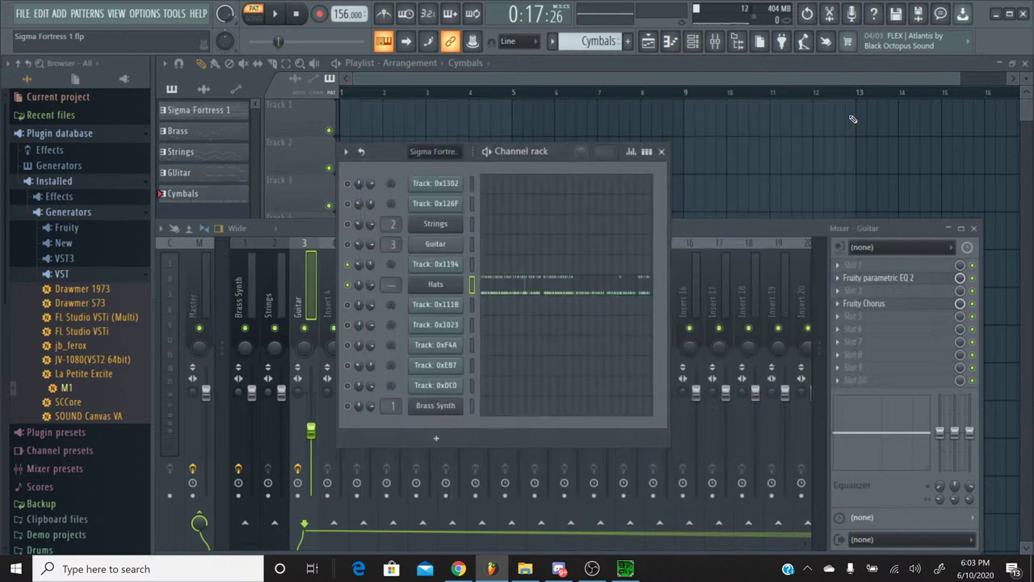
# Close the Hats piano roll and route the Hats channel to mixer track 4
pyautogui.click(849, 112)
pyautogui.click(714, 50)
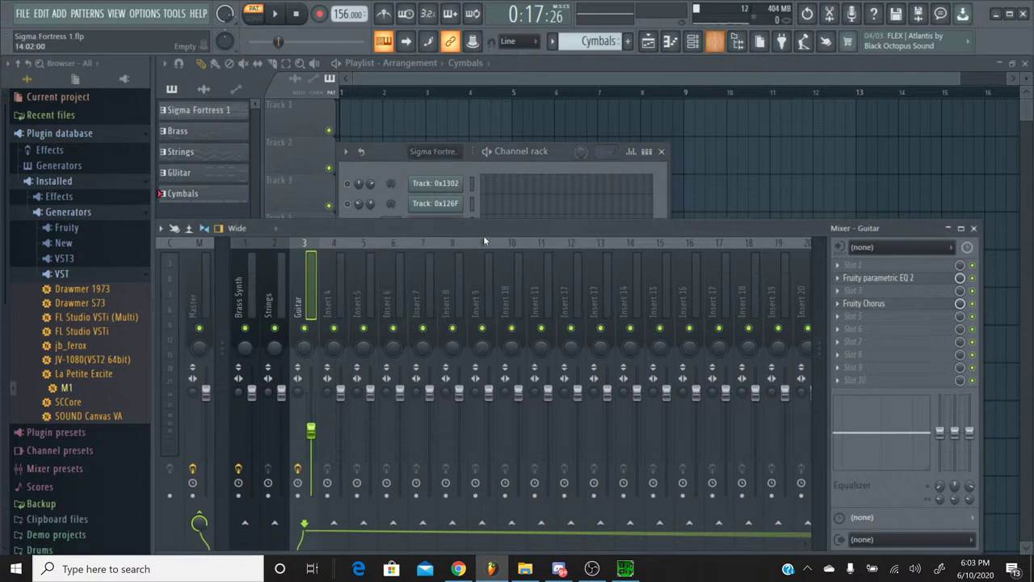
pyautogui.click(339, 255)
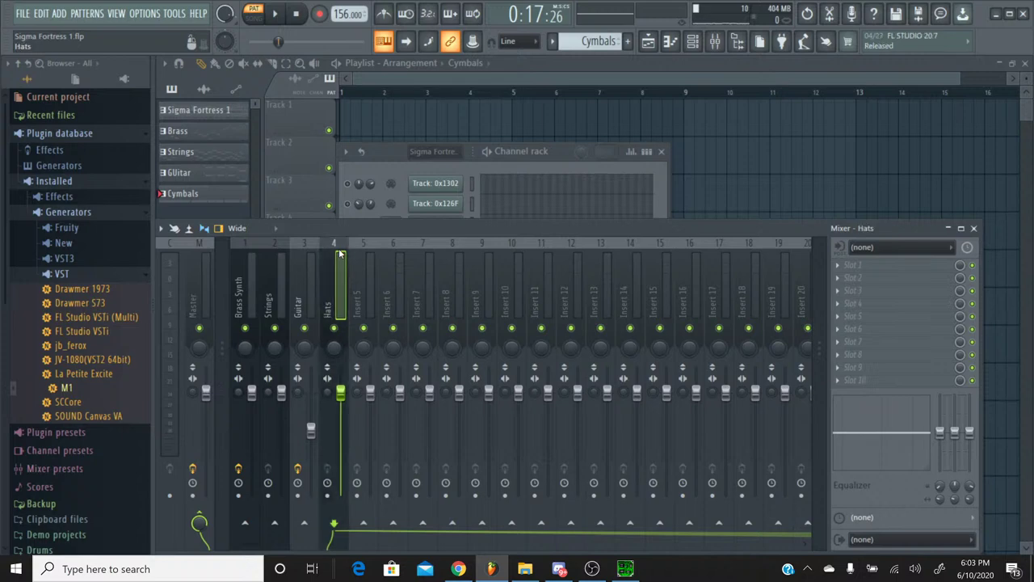
pyautogui.click(382, 166)
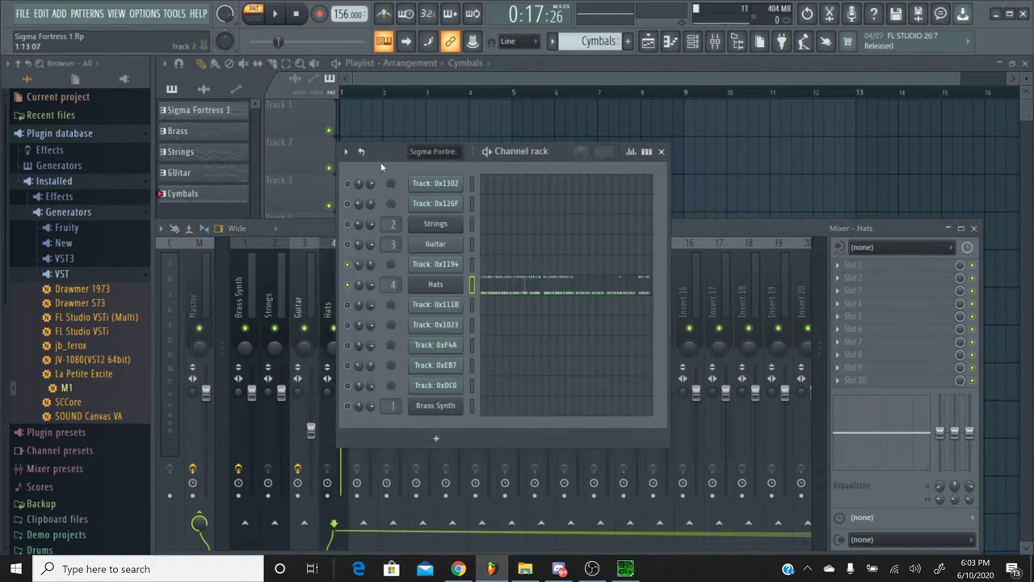
# Open the Hats instrument and slightly lengthen its VDA envelope release while the pattern plays
pyautogui.click(435, 284)
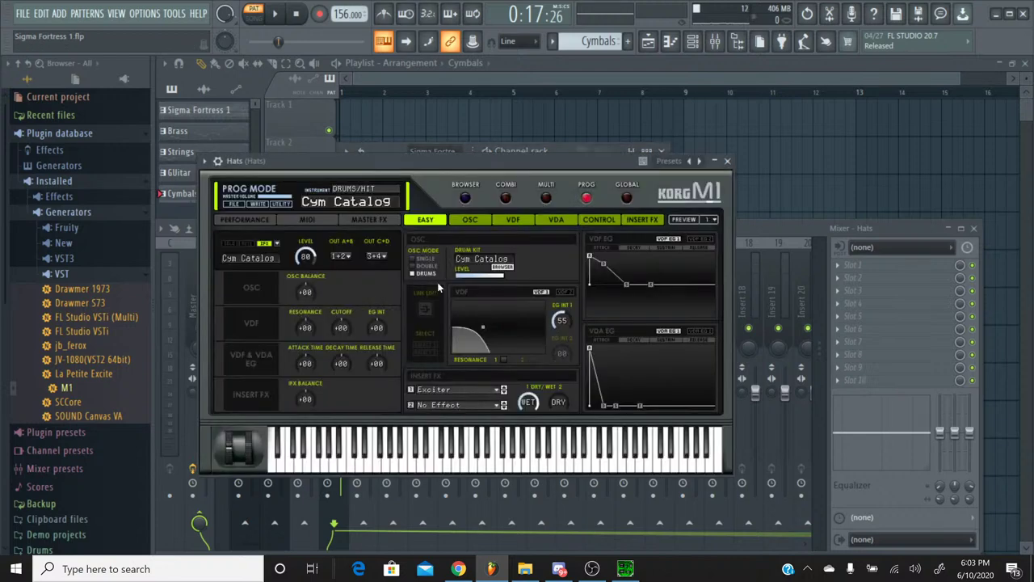
pyautogui.moveTo(602, 408)
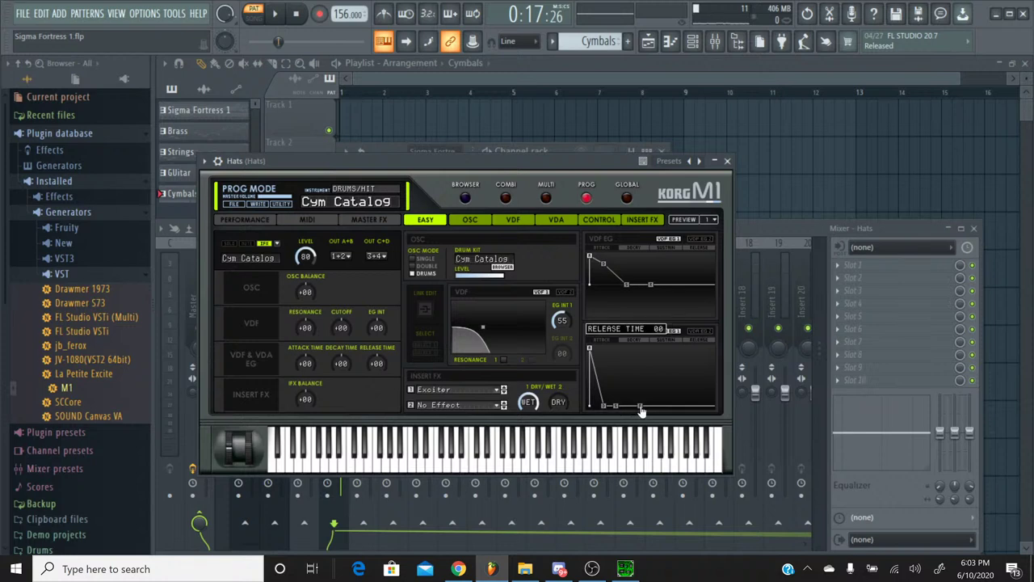
pyautogui.click(275, 15)
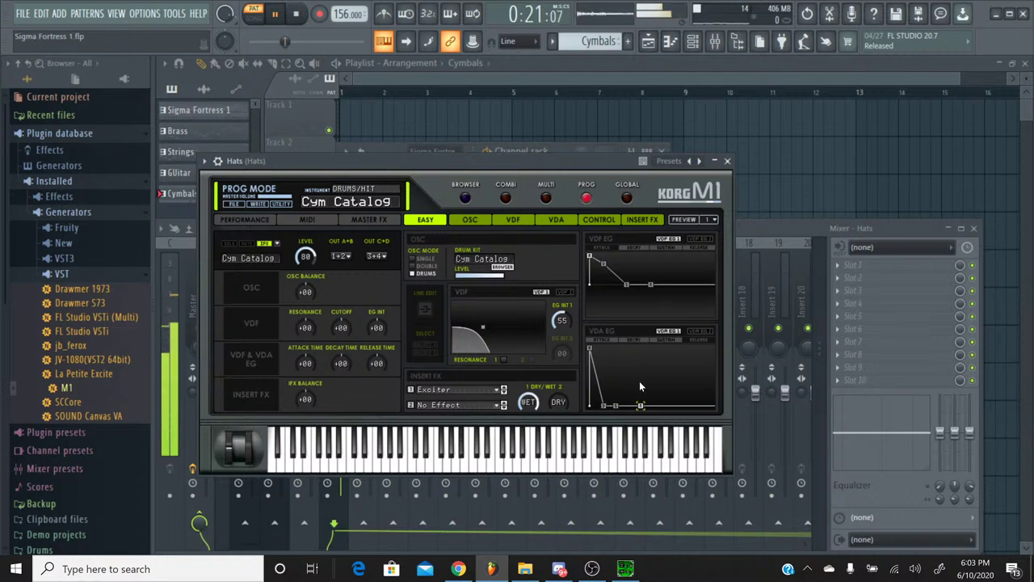
pyautogui.moveTo(641, 408)
pyautogui.moveTo(641, 408); pyautogui.dragTo(643, 411)
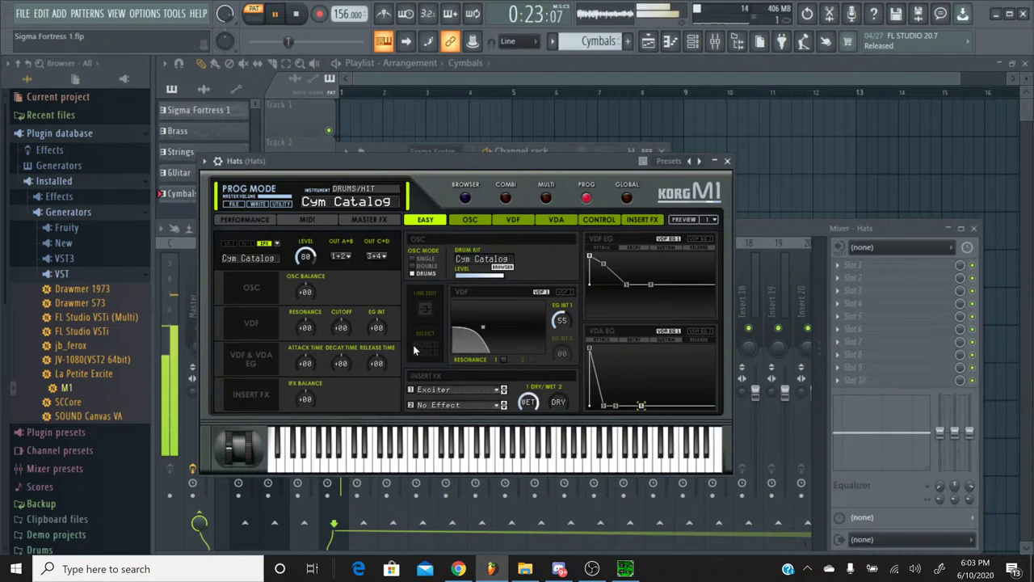
# Set the Hats release time to +13 and extend the VDA envelope release a little further, checking by playback
pyautogui.moveTo(377, 363)
pyautogui.mouseDown()
pyautogui.moveTo(379, 353)
pyautogui.moveTo(375, 366)
pyautogui.mouseUp()
pyautogui.moveTo(642, 408)
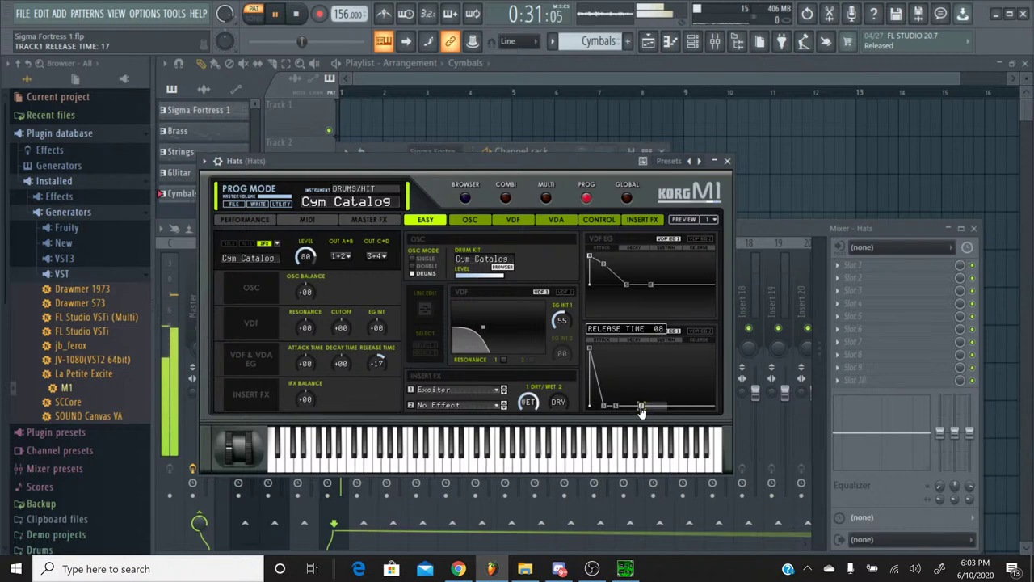
pyautogui.moveTo(642, 409); pyautogui.dragTo(639, 408)
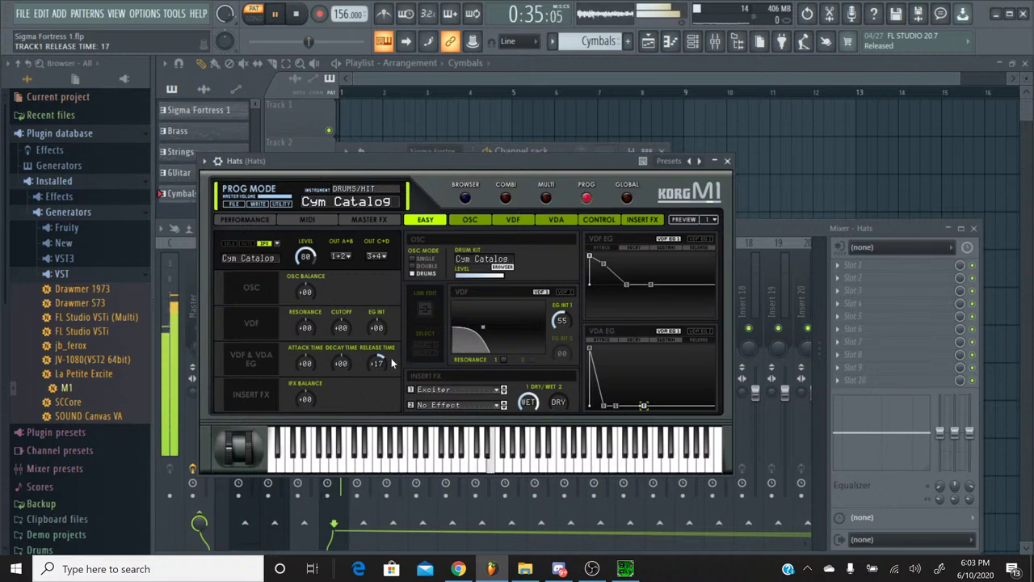
pyautogui.moveTo(376, 363)
pyautogui.mouseDown()
pyautogui.moveTo(385, 355)
pyautogui.moveTo(384, 369)
pyautogui.mouseUp()
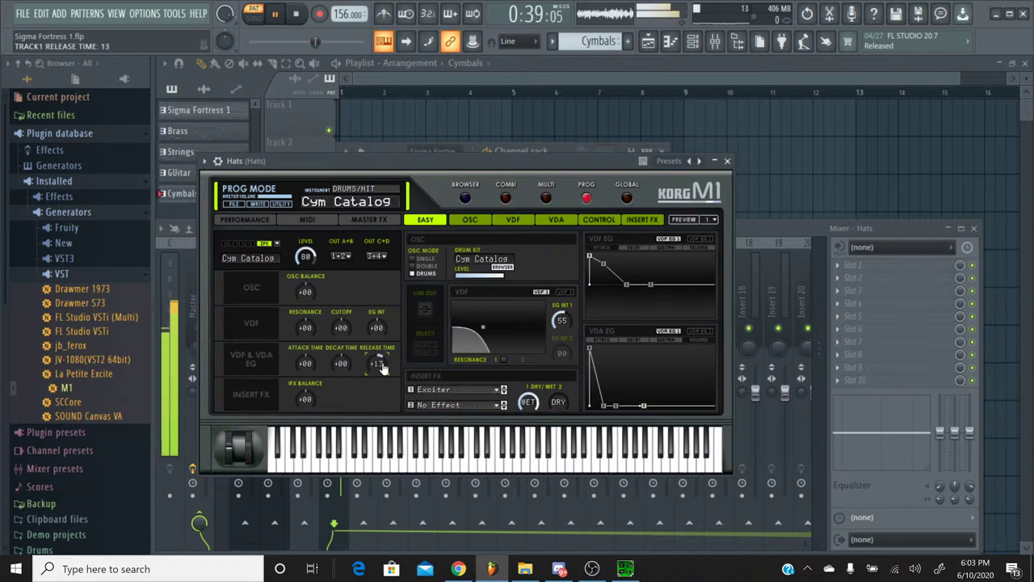
pyautogui.click(269, 42)
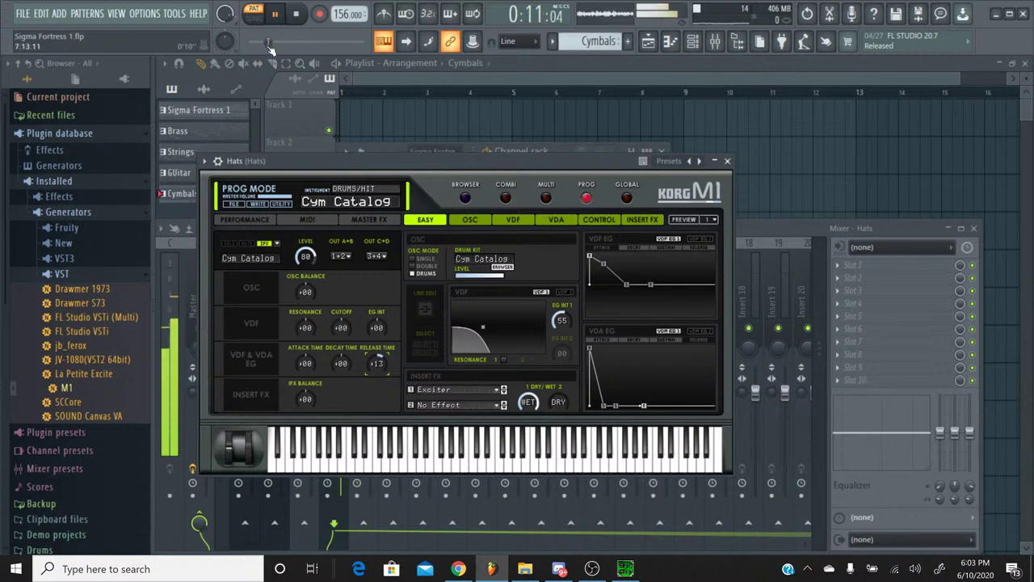
pyautogui.click(297, 15)
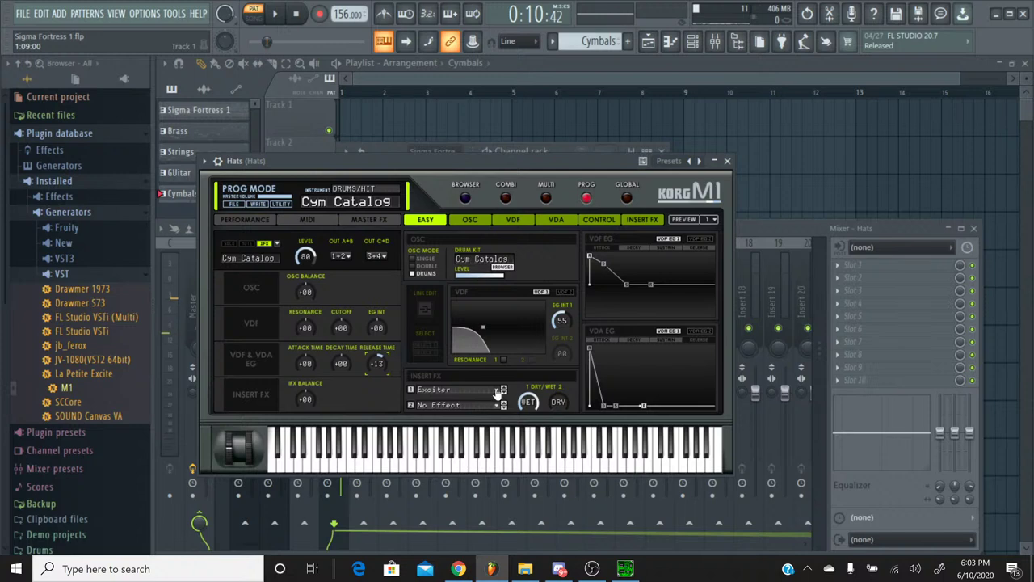
# Slightly lengthen the VDF envelope release of the Hats sound past 06 while listening to the pattern
pyautogui.moveTo(630, 288)
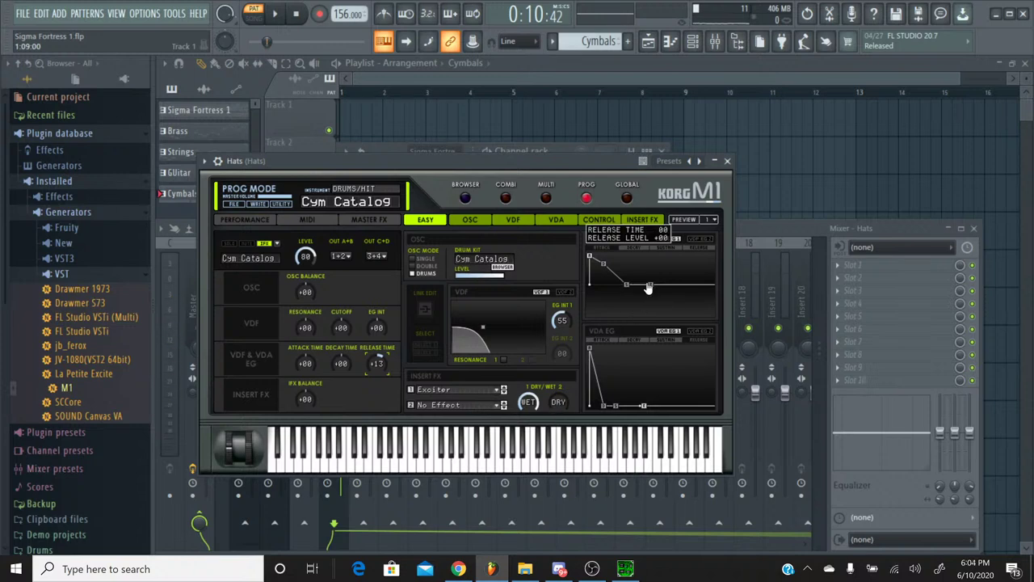
pyautogui.moveTo(648, 287); pyautogui.dragTo(651, 287)
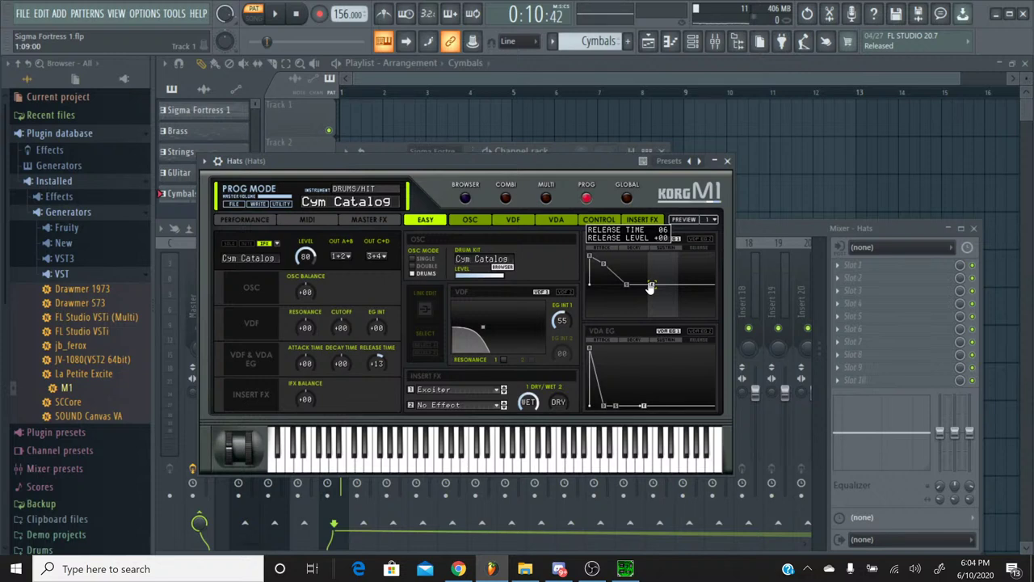
pyautogui.click(274, 14)
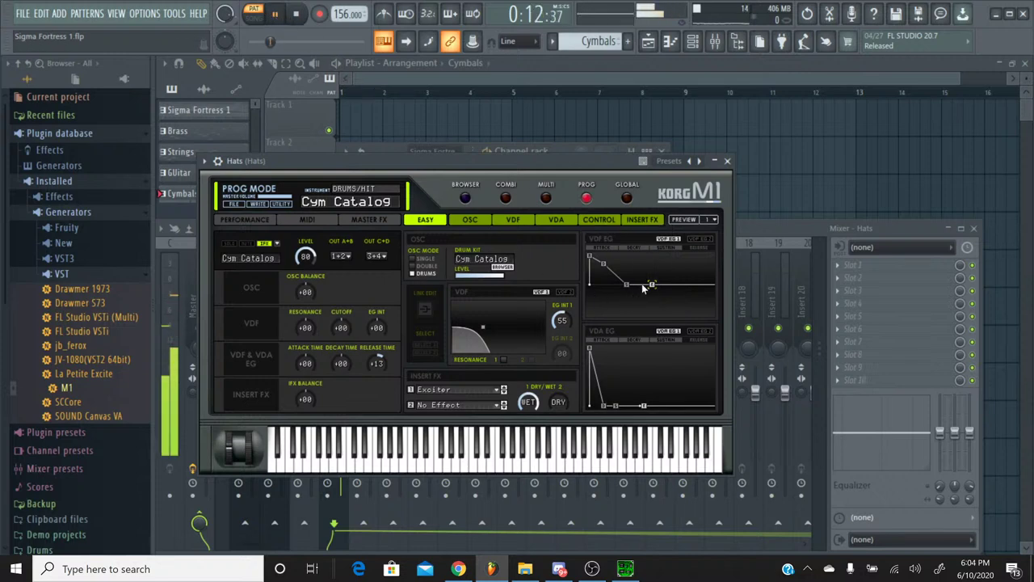
pyautogui.moveTo(650, 287); pyautogui.dragTo(653, 289)
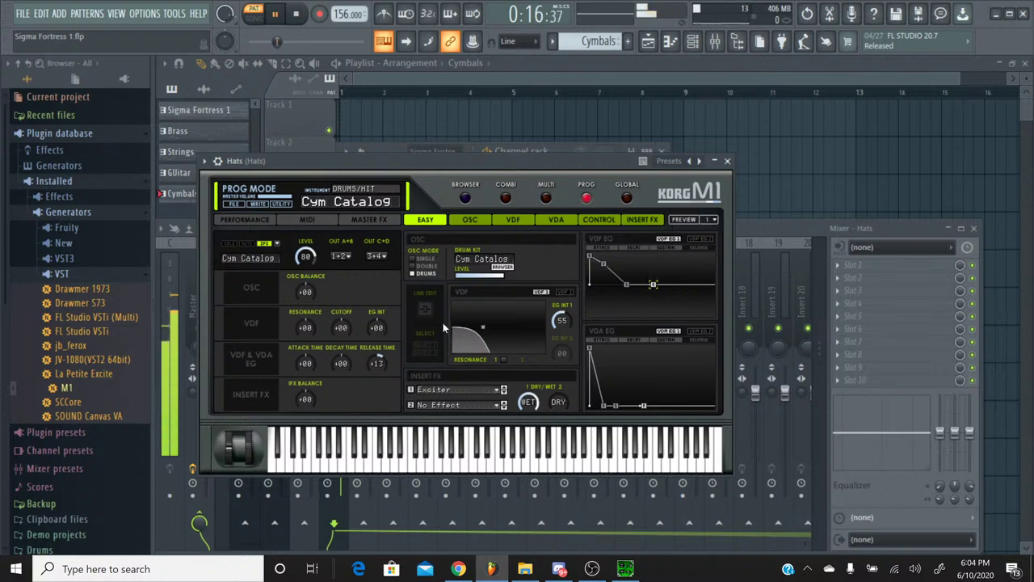
# Set the Hats release time to +04, stop playback and close the instrument
pyautogui.moveTo(392, 362)
pyautogui.mouseDown()
pyautogui.moveTo(379, 353)
pyautogui.moveTo(378, 365)
pyautogui.mouseUp()
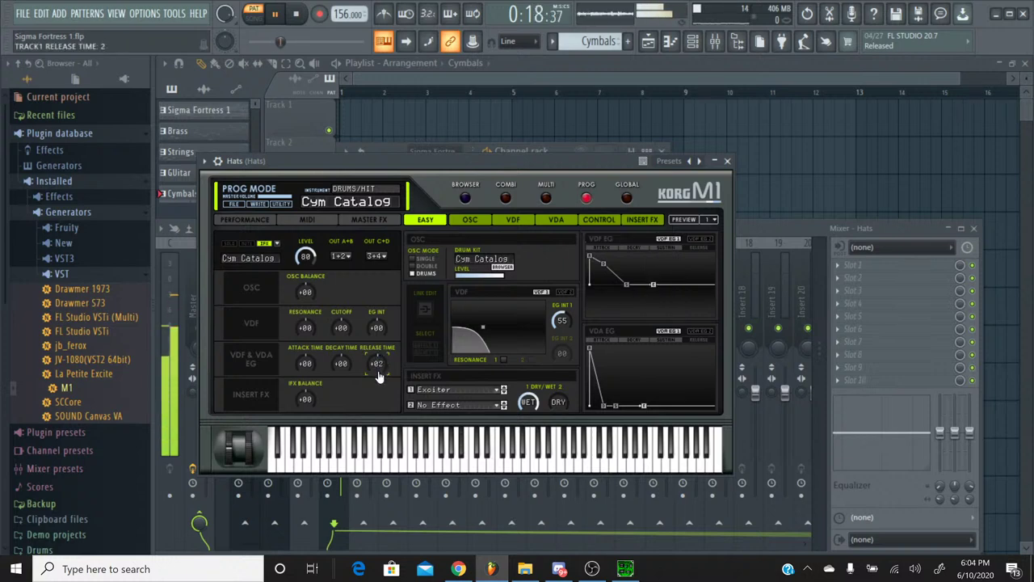
pyautogui.press('space')
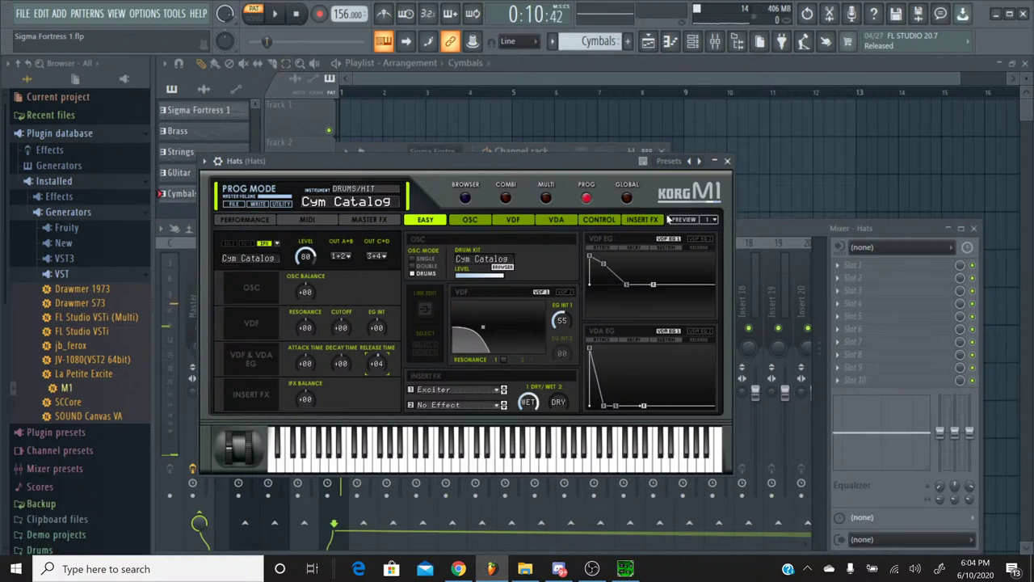
pyautogui.click(727, 160)
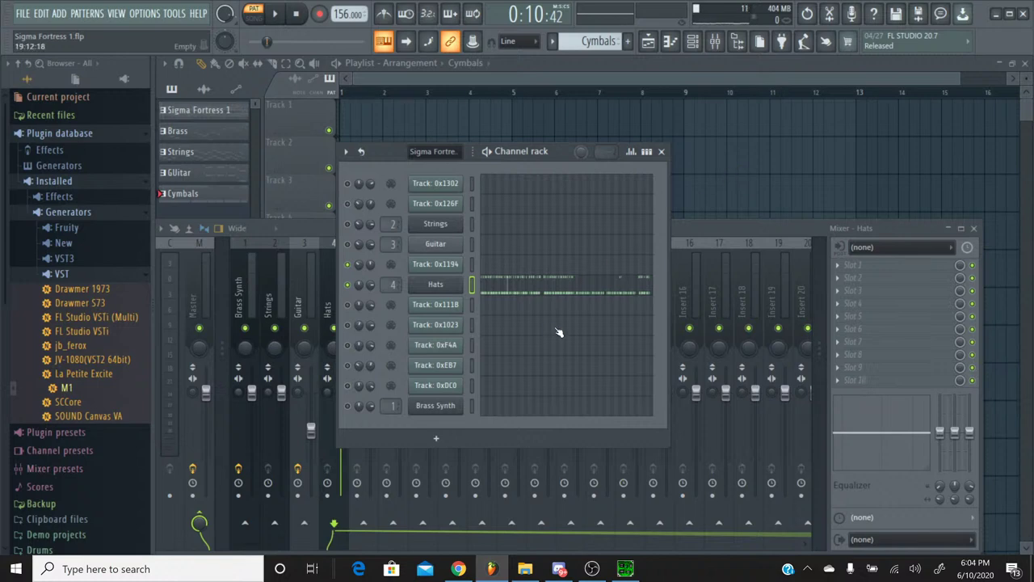
# Check the stream's live chat in Chrome and return to FL Studio
pyautogui.click(458, 569)
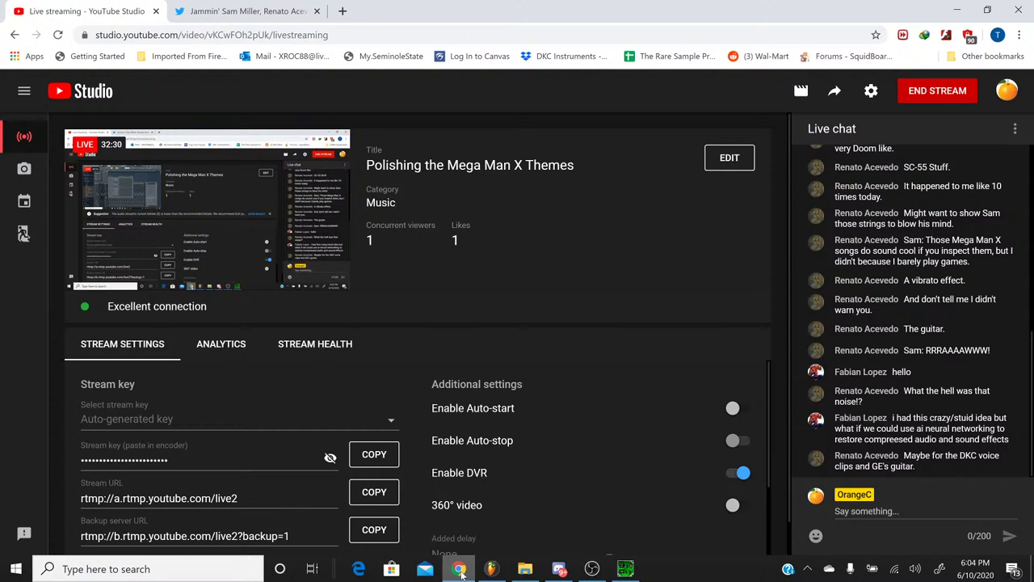
pyautogui.click(490, 568)
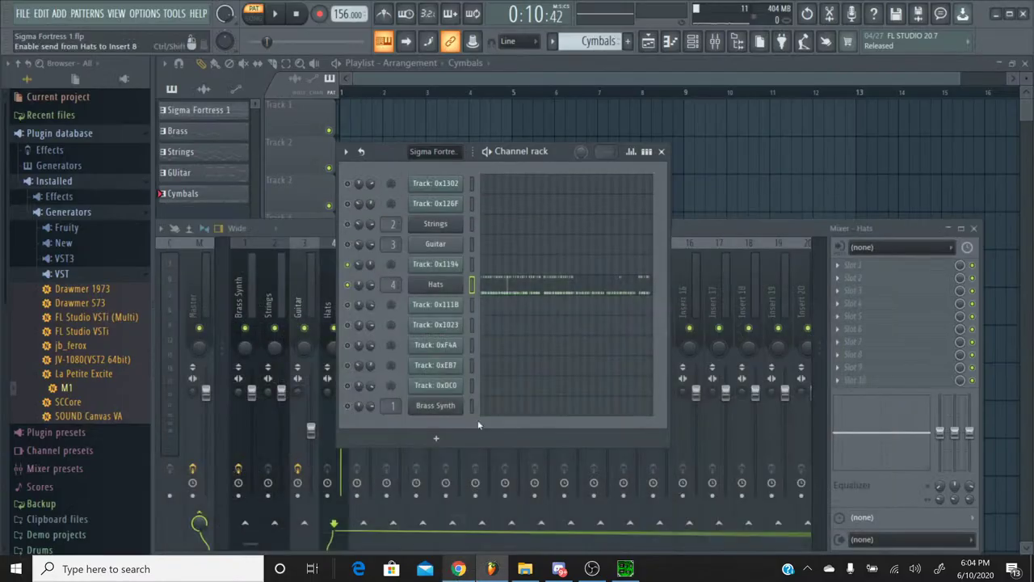
# Save the project and make Sigma Fortress 1 the active pattern
pyautogui.click(20, 13)
pyautogui.click(29, 75)
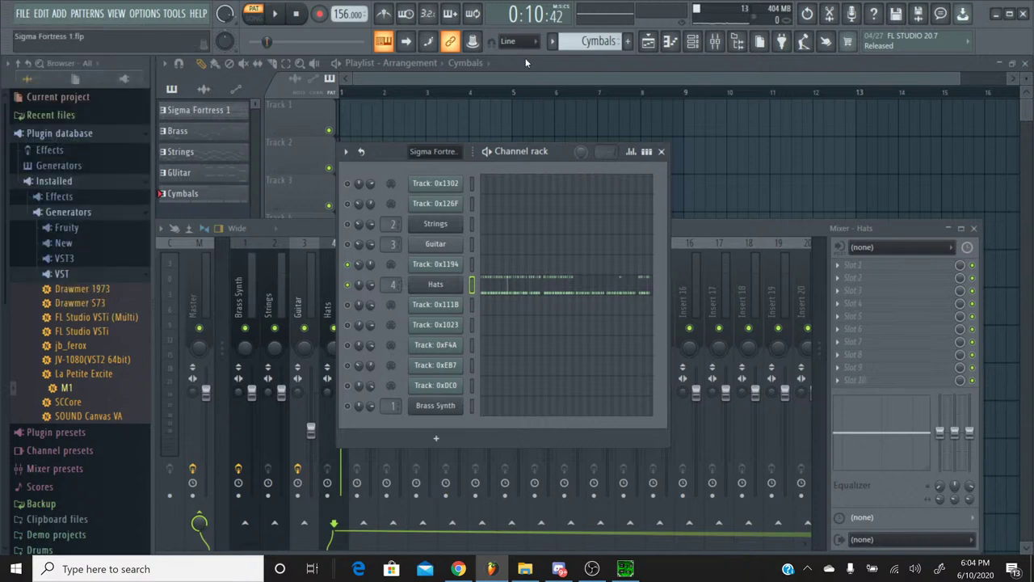
pyautogui.click(552, 41)
pyautogui.click(558, 59)
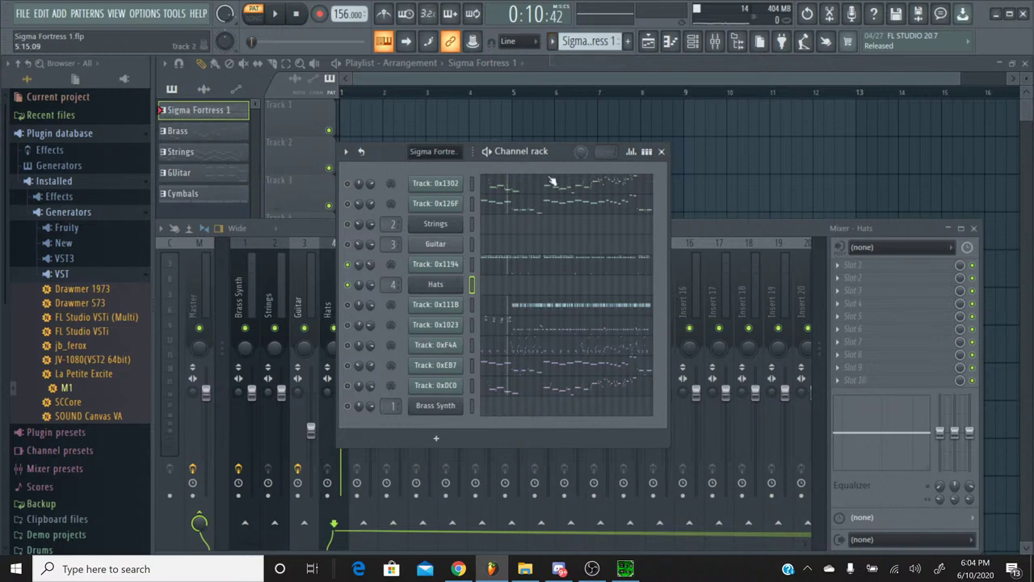
# Select and copy all the C#4 crash notes in the piano roll of Track: 0x1194, with the playback position at bar 9
pyautogui.click(541, 258)
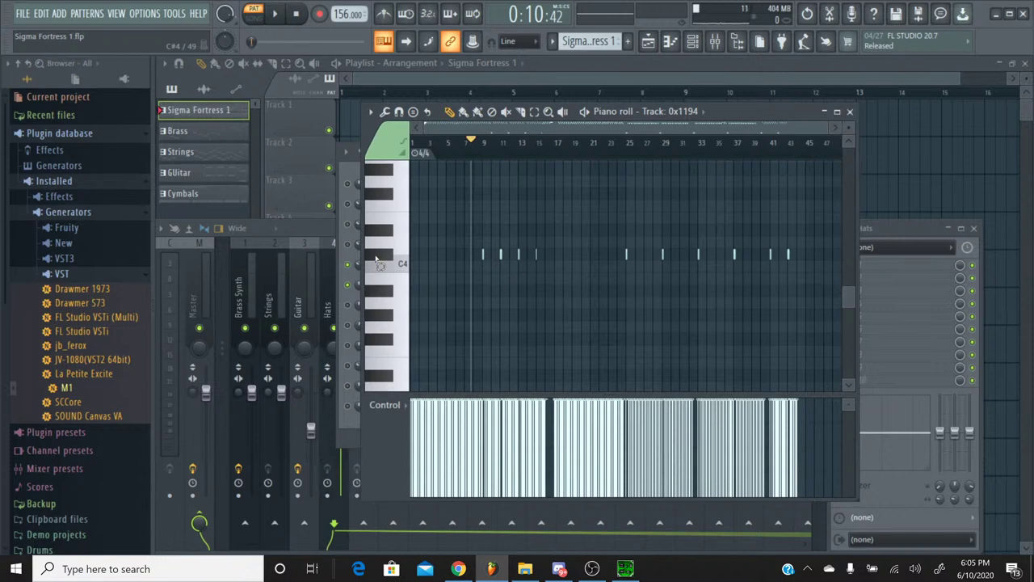
pyautogui.click(376, 259)
pyautogui.keyDown('ctrl'); pyautogui.scroll(5, 493, 165); pyautogui.keyUp('ctrl')
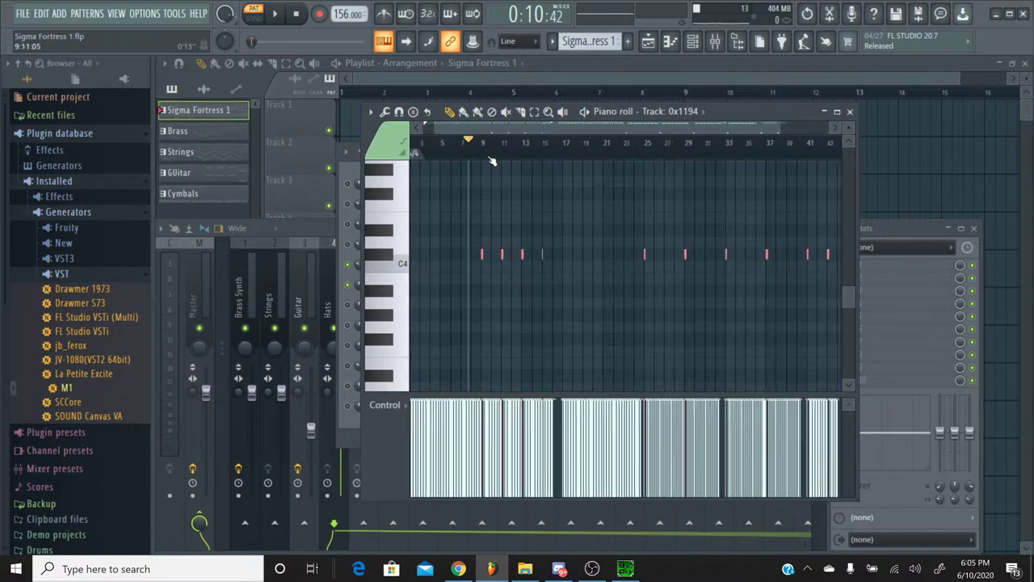
pyautogui.hscroll(-3, 472, 145)
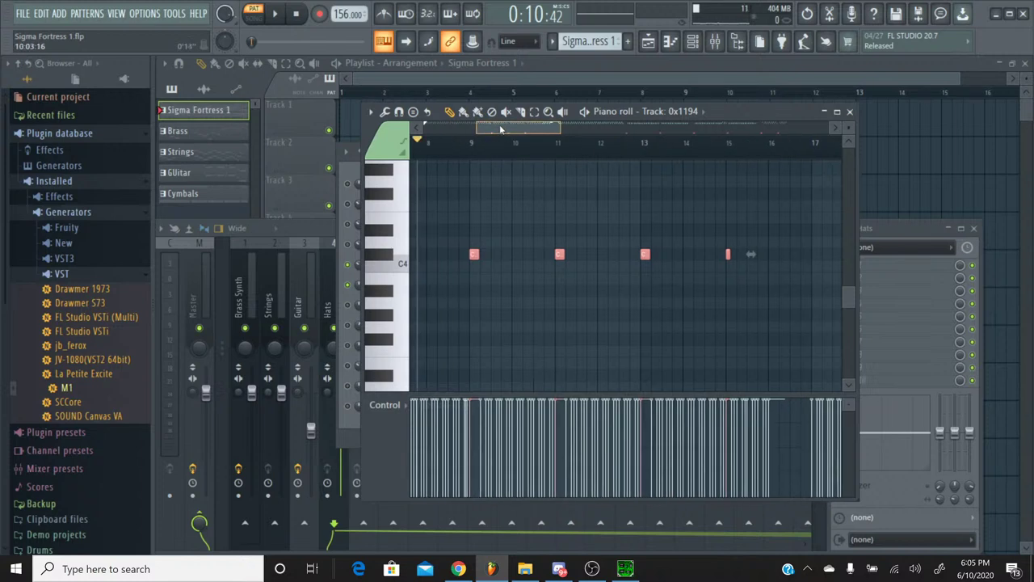
pyautogui.moveTo(499, 143); pyautogui.dragTo(552, 145)
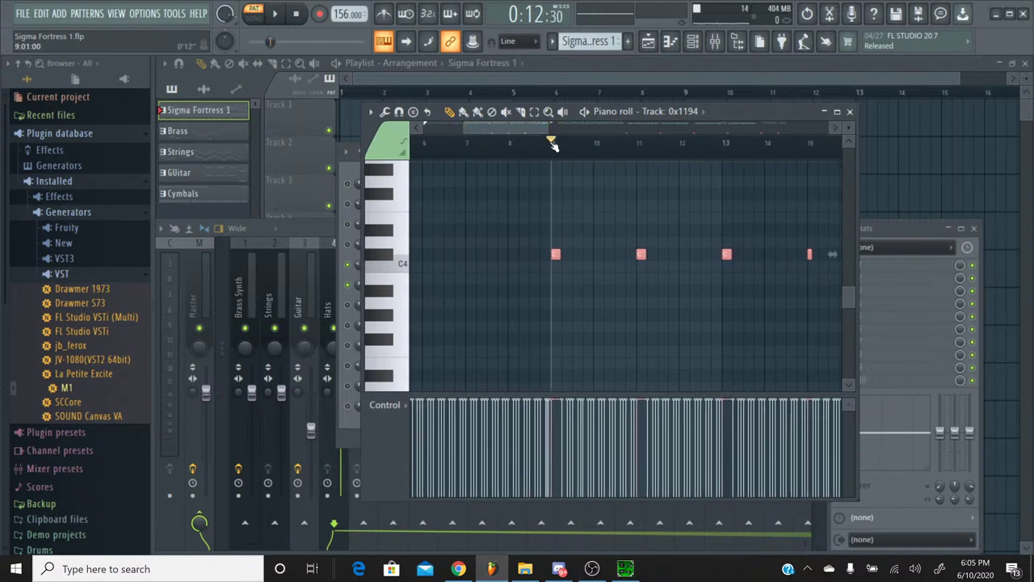
pyautogui.click(849, 112)
# Switch to the Cymbals pattern and add an M1 instrument in Prog mode directly below the Hats channel
pyautogui.click(552, 41)
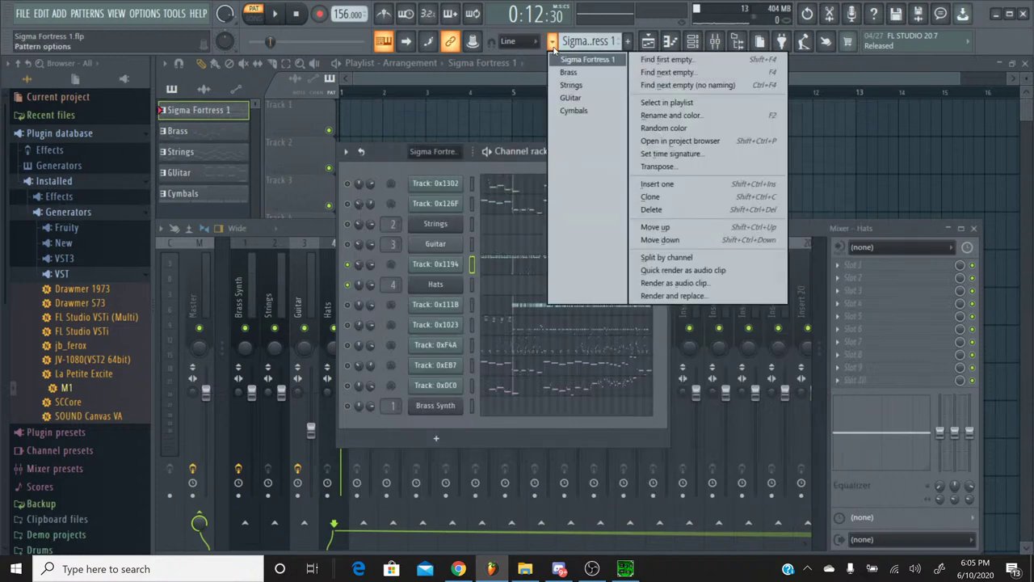
pyautogui.click(579, 113)
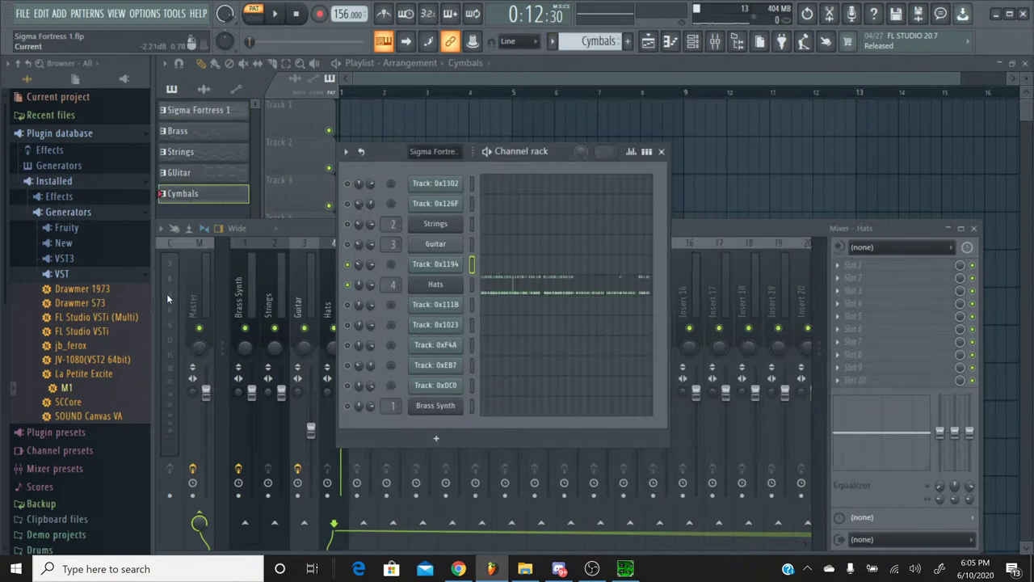
pyautogui.moveTo(66, 388); pyautogui.dragTo(452, 306)
pyautogui.click(604, 215)
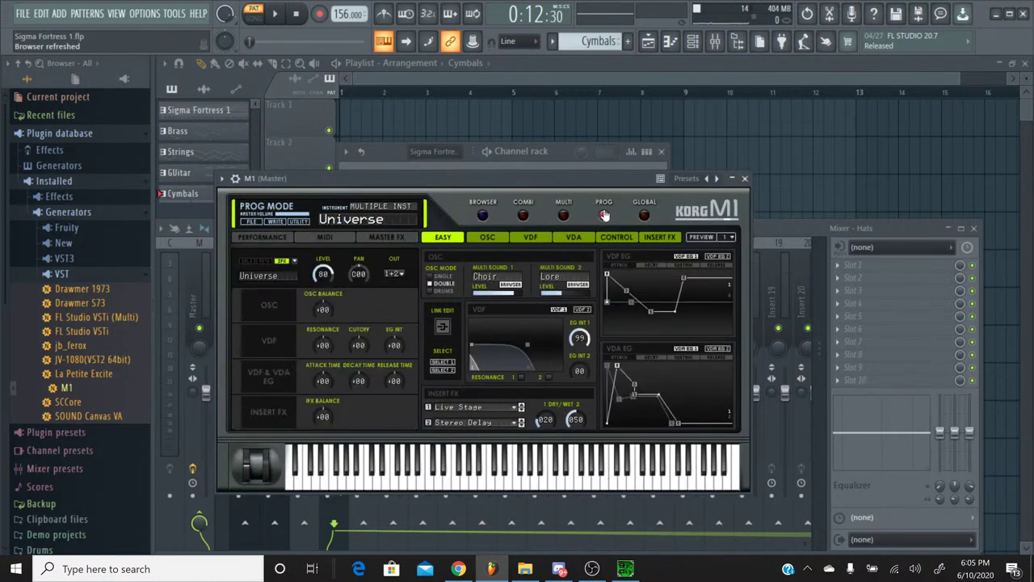
# Load the Cym Catalog drums/hit program into the new M1 and set its second insert effect to No Effect
pyautogui.click(483, 216)
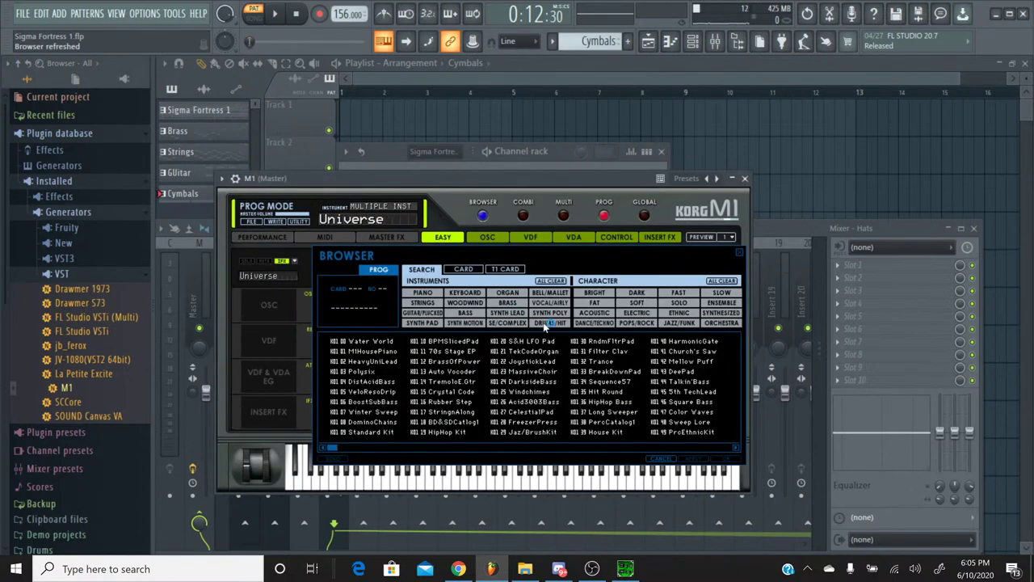
pyautogui.click(545, 323)
pyautogui.doubleClick(380, 422)
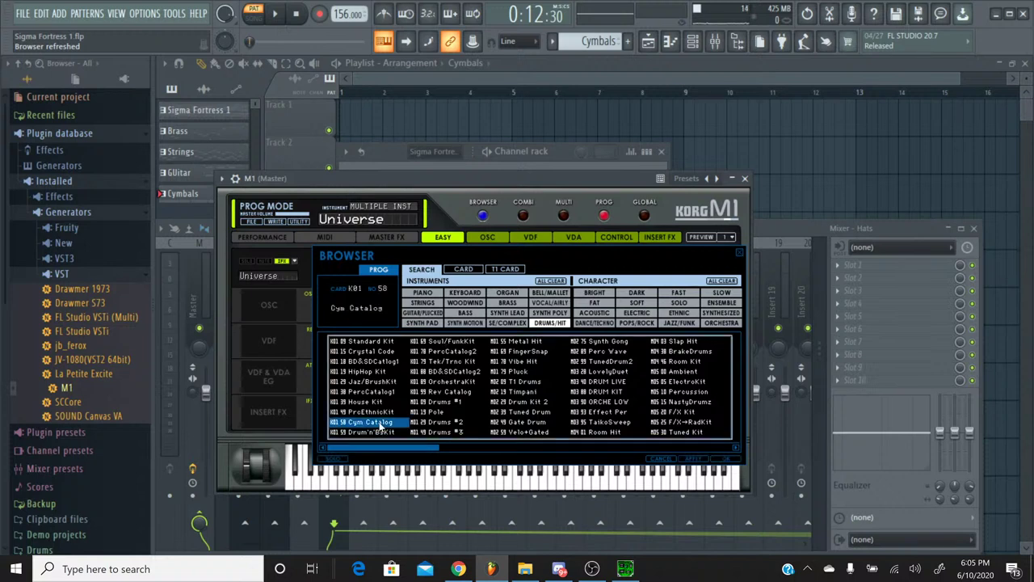
pyautogui.click(457, 424)
pyautogui.click(474, 97)
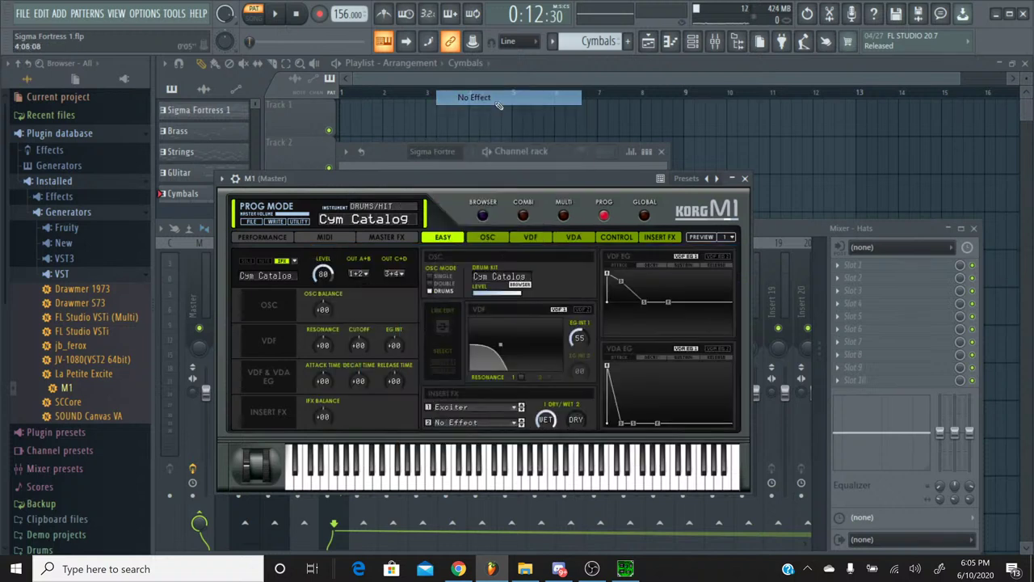
pyautogui.click(744, 177)
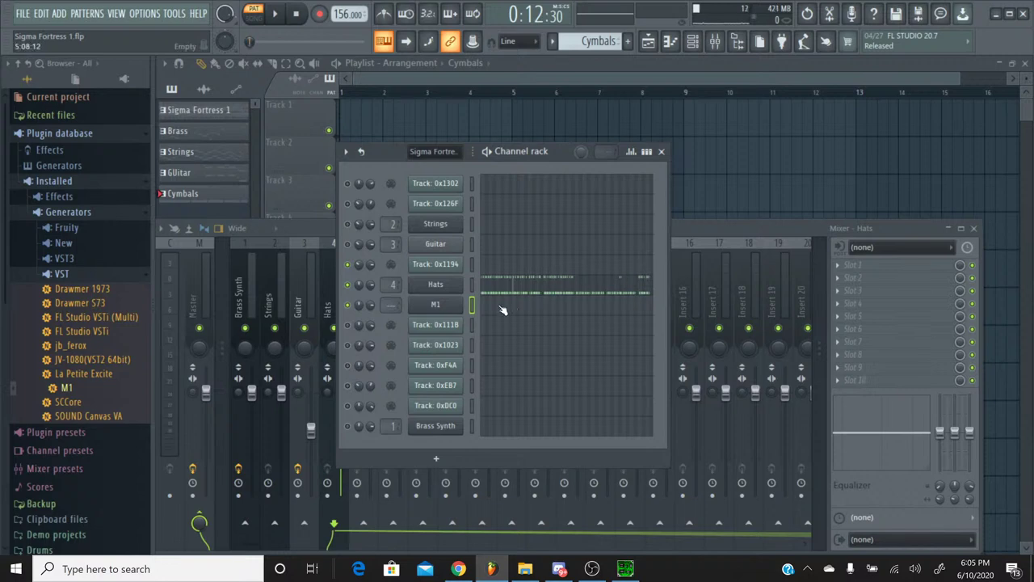
# Rename the new M1 channel Crash and paste the copied crash notes into its piano roll from bar 1
pyautogui.rightClick(439, 307)
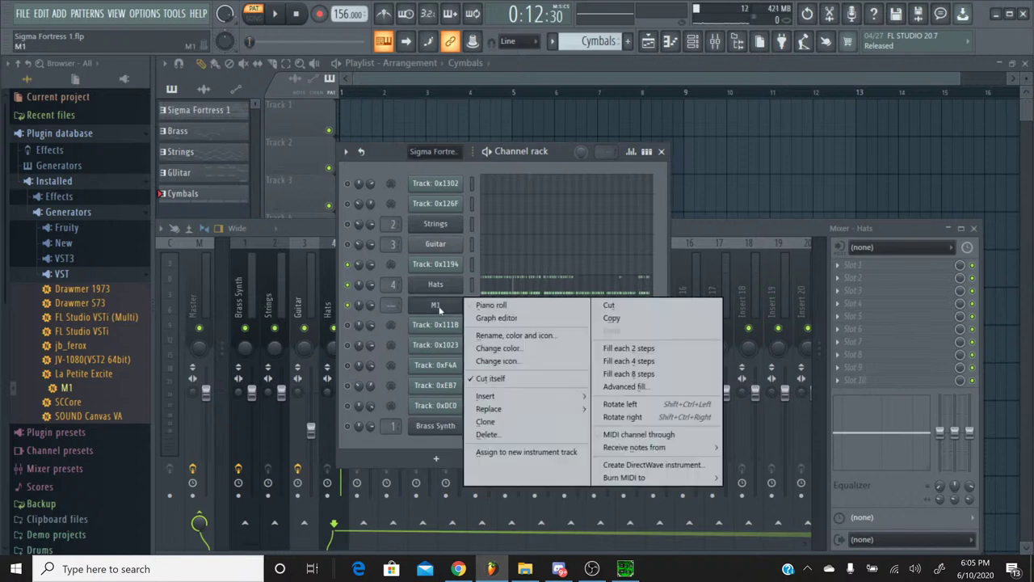
pyautogui.click(494, 335)
pyautogui.write('Cras')
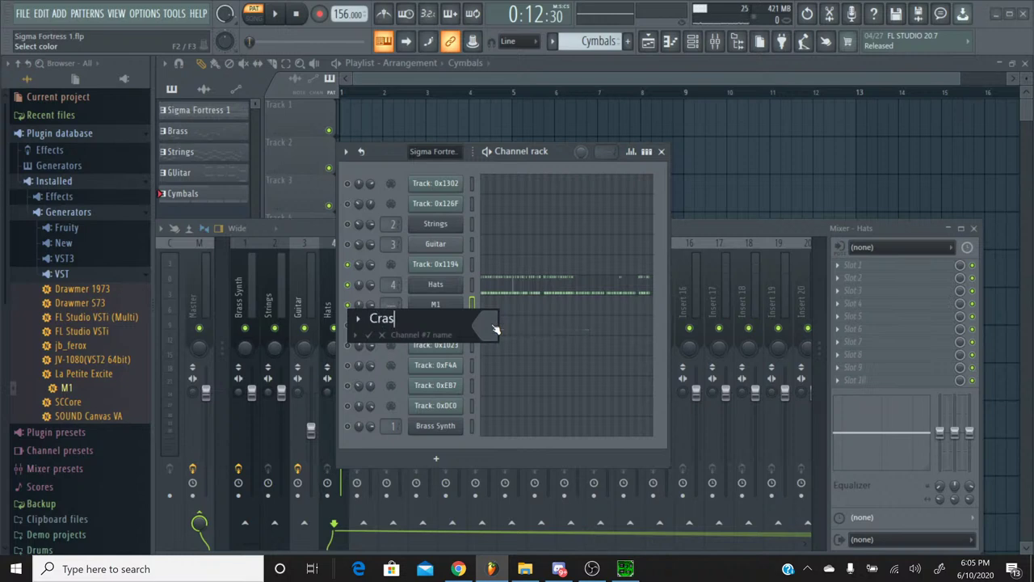
pyautogui.write('h')
pyautogui.press('Return')
pyautogui.click(492, 319)
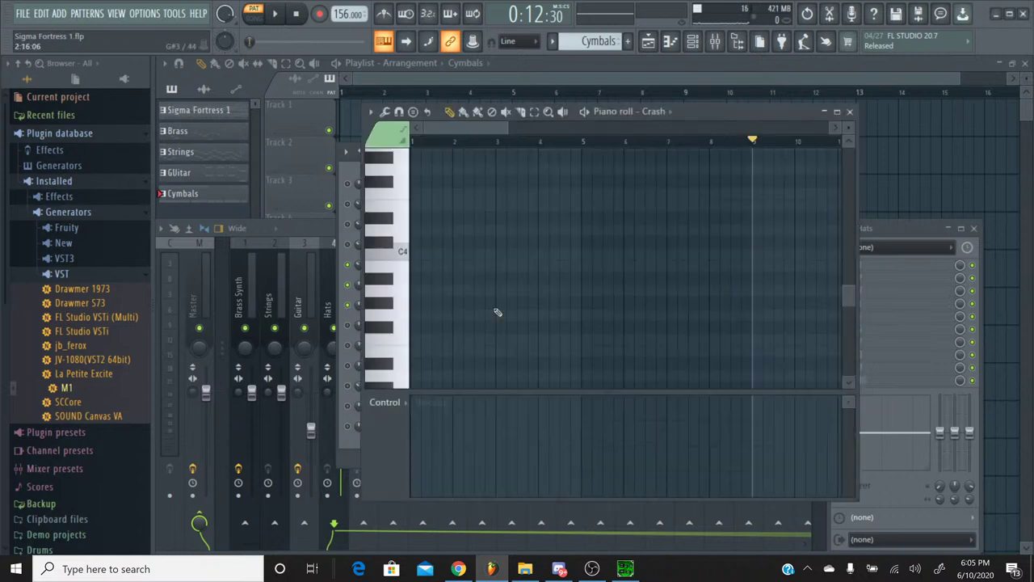
pyautogui.click(402, 250)
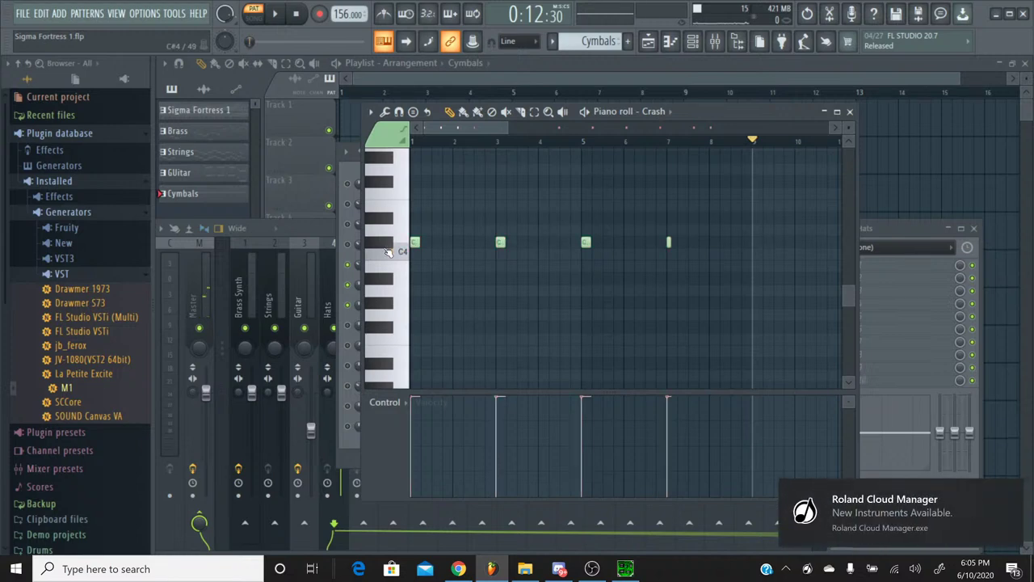
# Audition the Crash instrument's keys from the fourth octave up to A#6 to find the matching crash cymbal
pyautogui.scroll(2, 396, 251)
pyautogui.moveTo(392, 242); pyautogui.dragTo(388, 179)
pyautogui.scroll(4, 388, 174)
pyautogui.scroll(4, 388, 180)
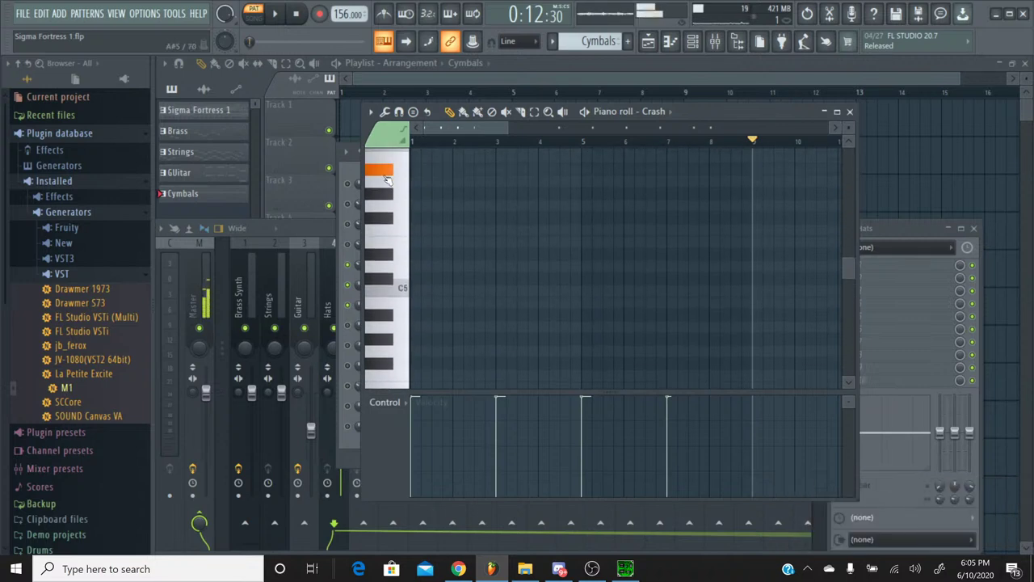
pyautogui.scroll(2, 388, 179)
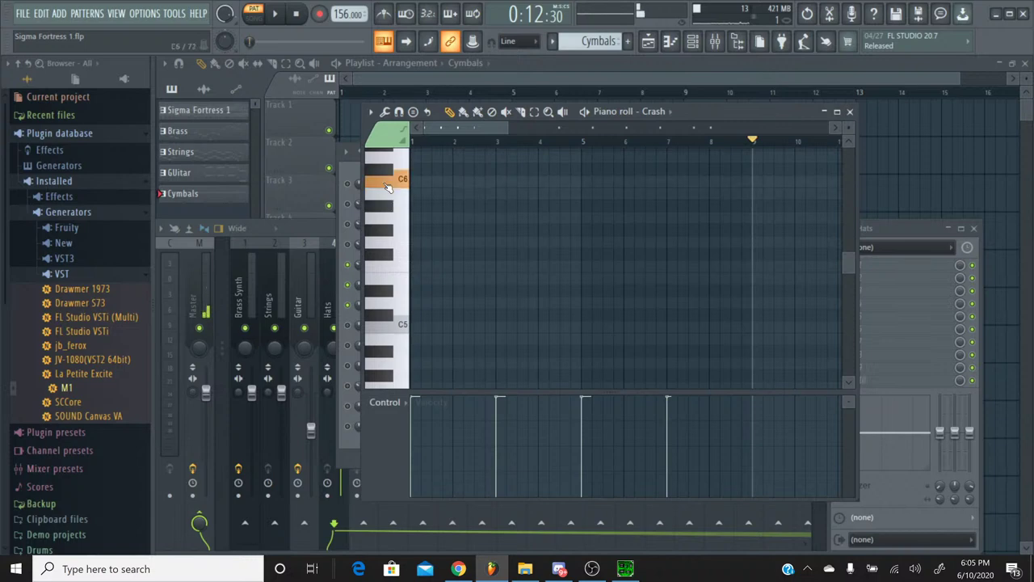
pyautogui.scroll(3, 386, 185)
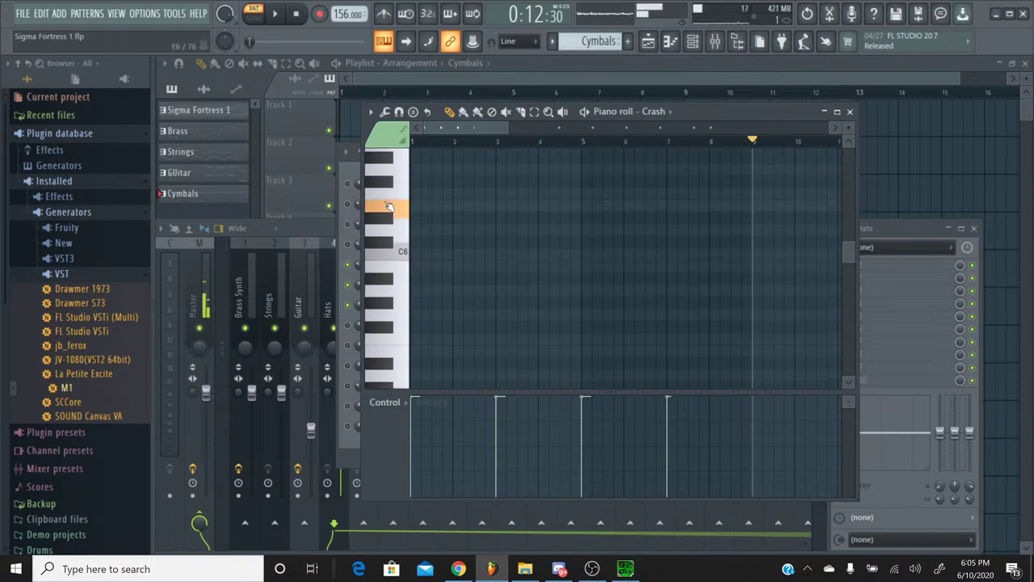
pyautogui.scroll(3, 388, 179)
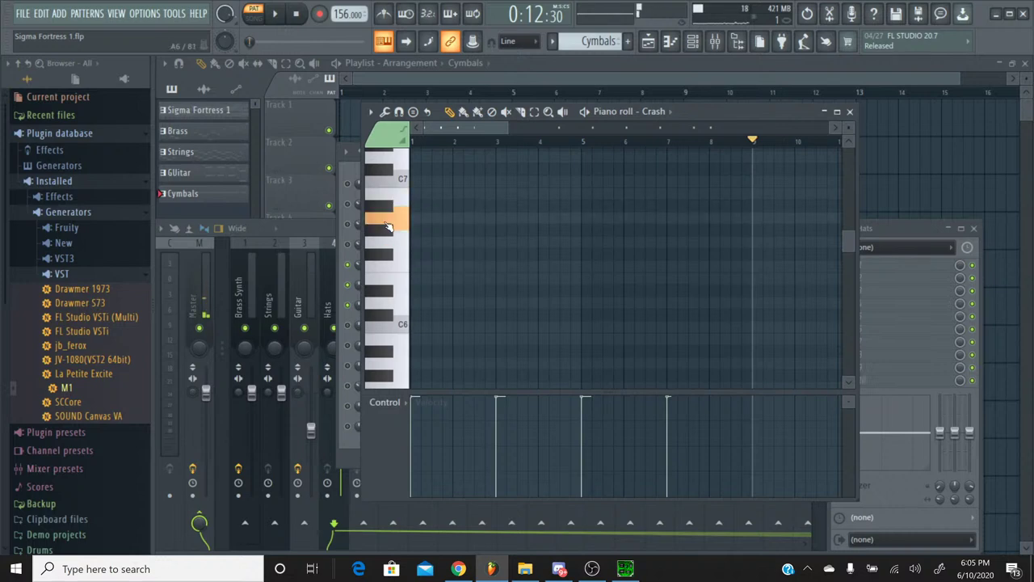
pyautogui.click(387, 234)
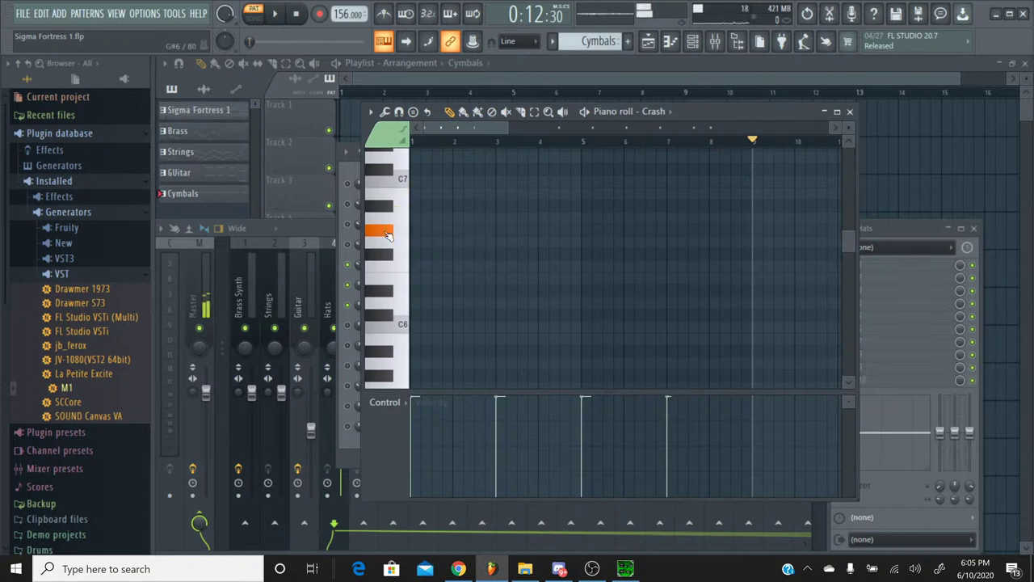
pyautogui.scroll(3, 387, 234)
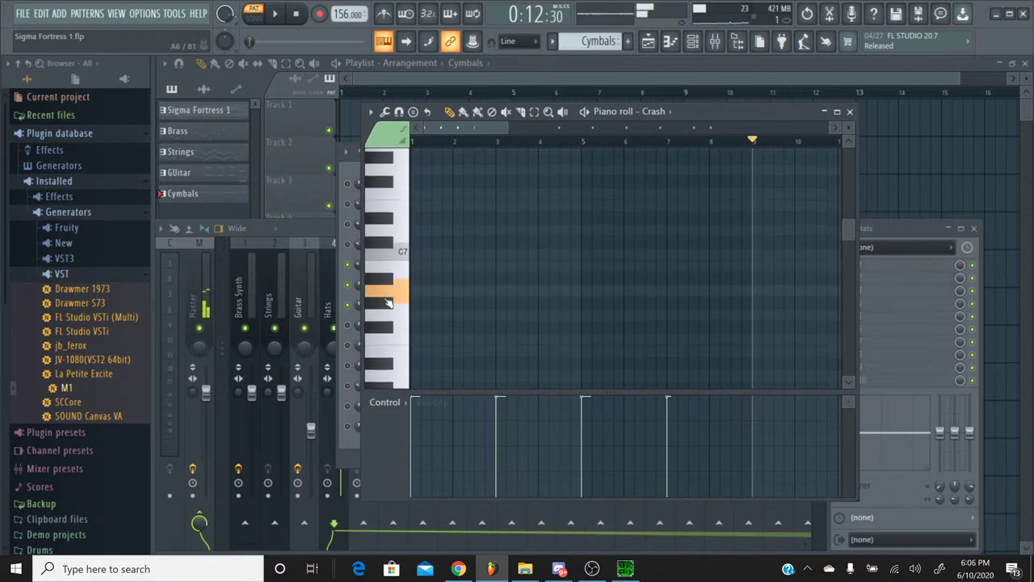
pyautogui.moveTo(385, 336); pyautogui.dragTo(386, 291)
pyautogui.click(385, 291)
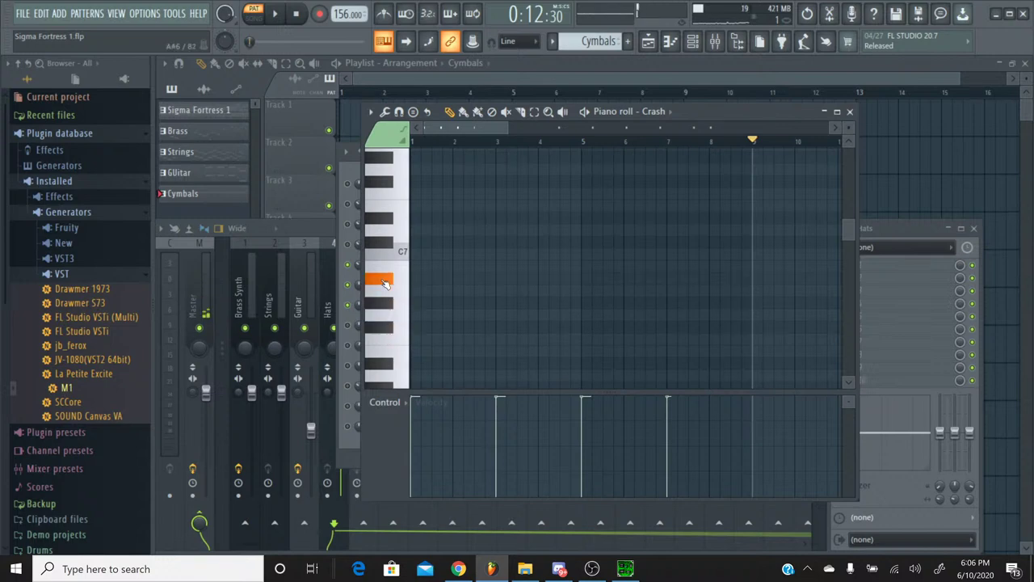
pyautogui.click(387, 307)
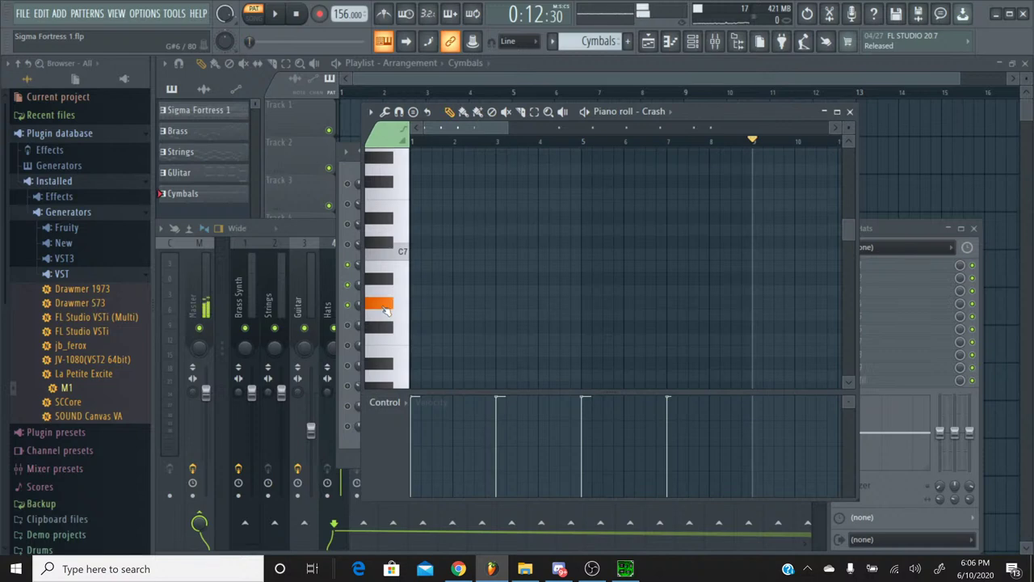
# Transpose all the pasted Crash notes up from C#4 to G6 and deselect them
pyautogui.hotkey('ctrl', 'a')
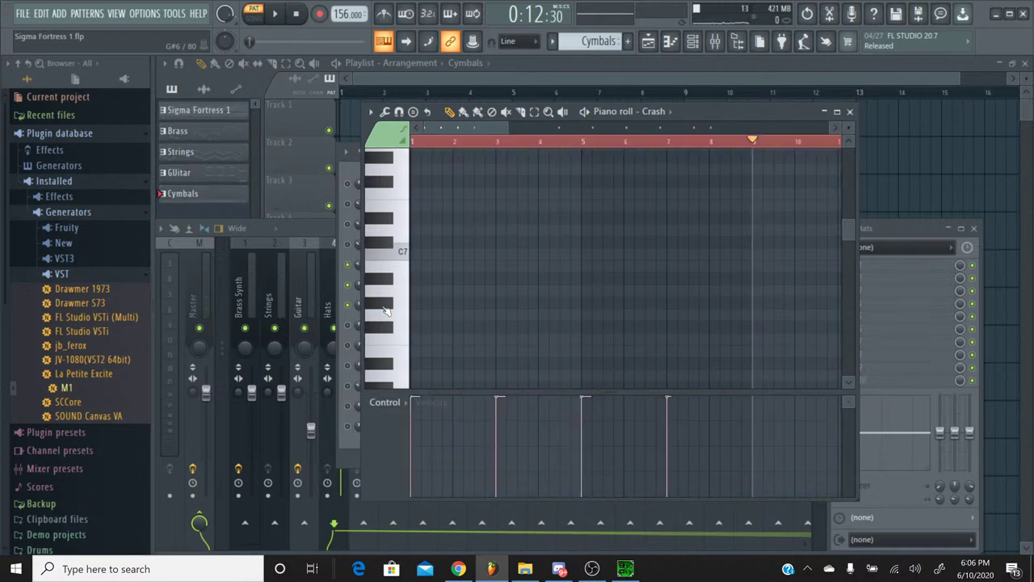
pyautogui.hotkey('shift', 'Up')
pyautogui.hotkey('shift', 'Up')
pyautogui.hotkey('shift', 'Up')
pyautogui.hotkey('shift', 'Up')
pyautogui.hotkey('shift', 'Up')
pyautogui.hotkey('shift', 'Up')
pyautogui.hotkey('ctrl', 'd')
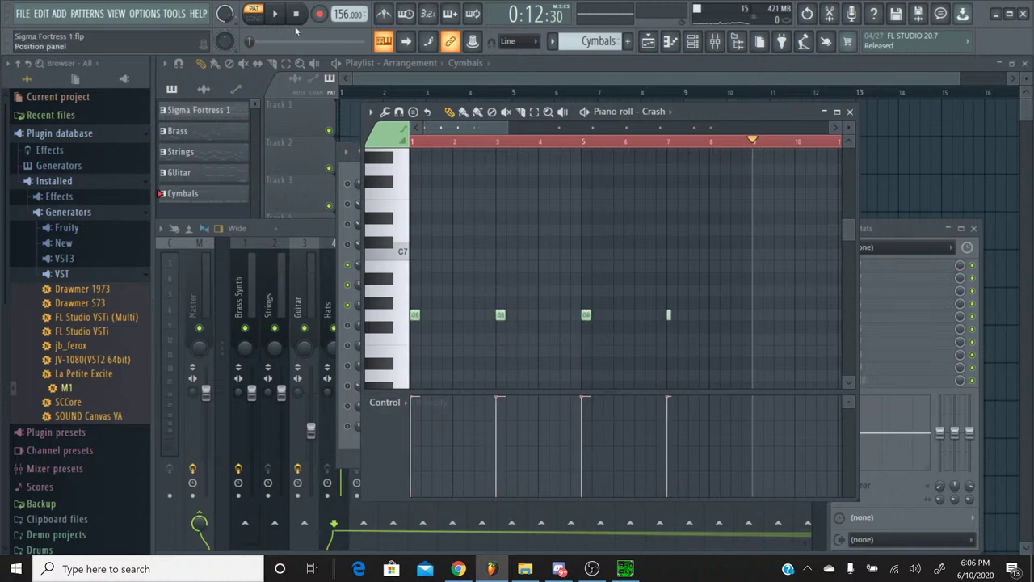
# Play the Cymbals pattern, raise the Crash notes one semitone to G#6, stop playback and close the piano roll
pyautogui.press('space')
pyautogui.click(450, 144)
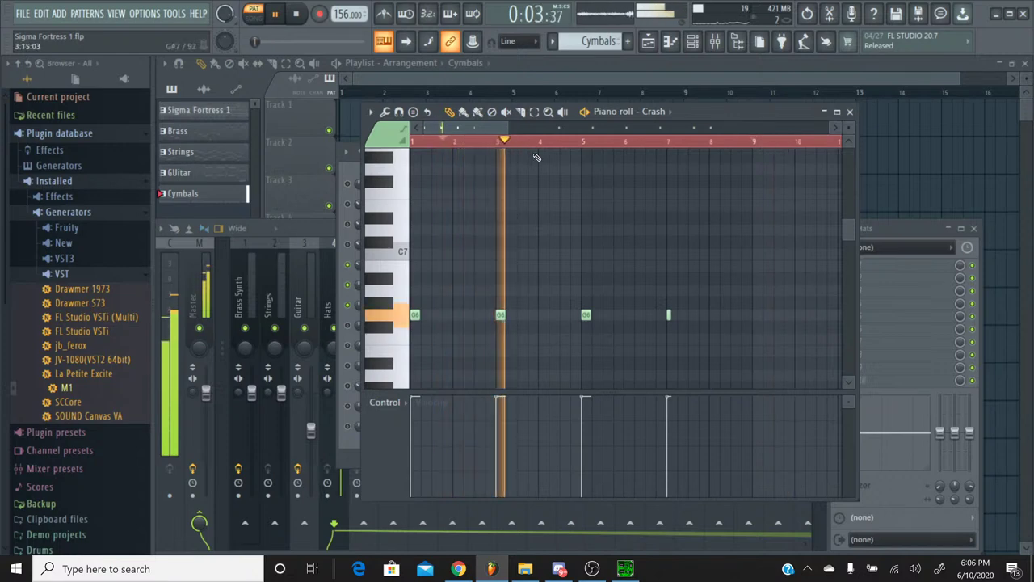
pyautogui.press('Up')
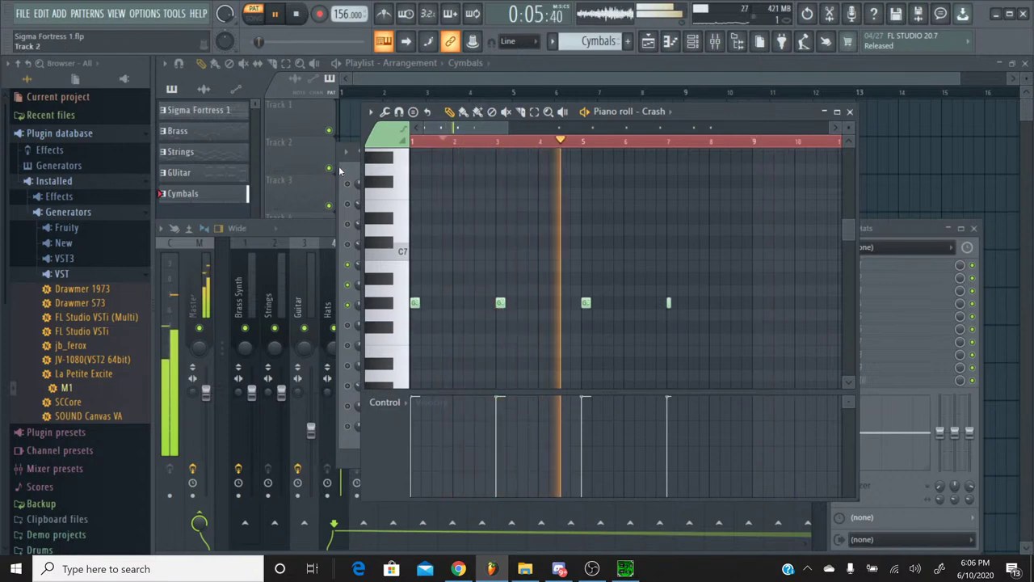
pyautogui.click(300, 14)
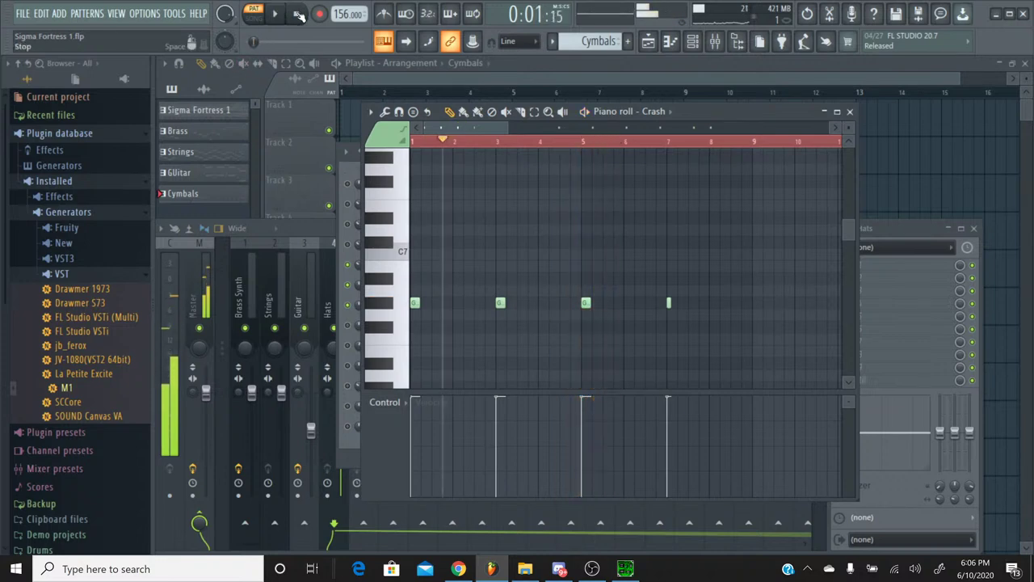
pyautogui.click(850, 112)
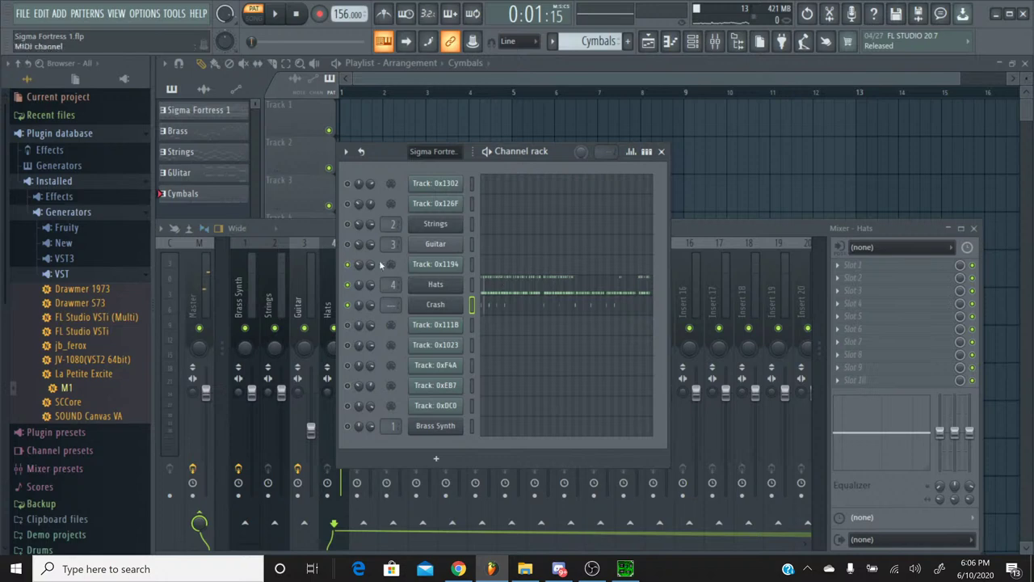
# Copy the channel panning value of Track: 0x1194 and paste it onto the Hats and Crash channels
pyautogui.rightClick(355, 267)
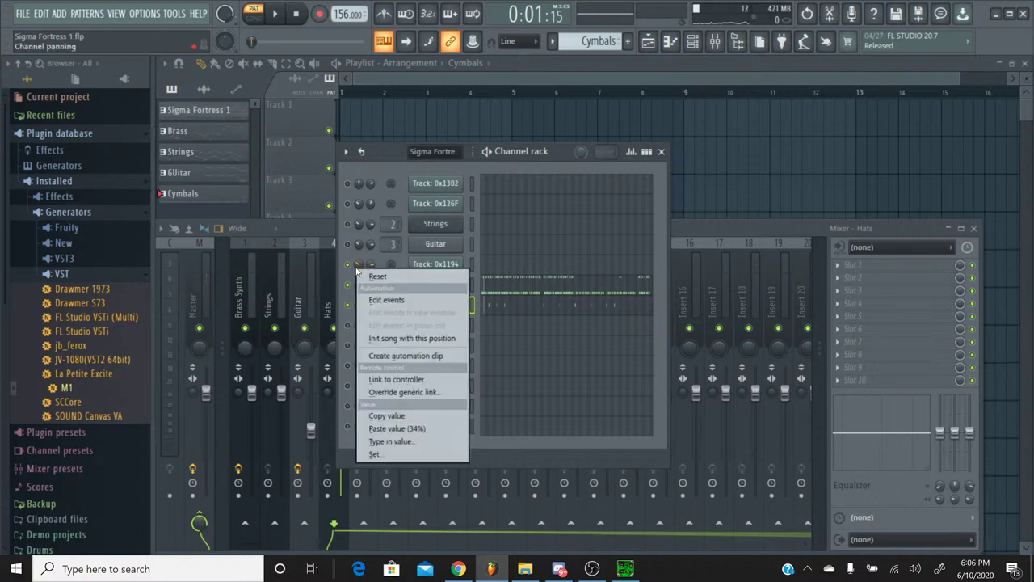
pyautogui.click(379, 415)
pyautogui.rightClick(359, 291)
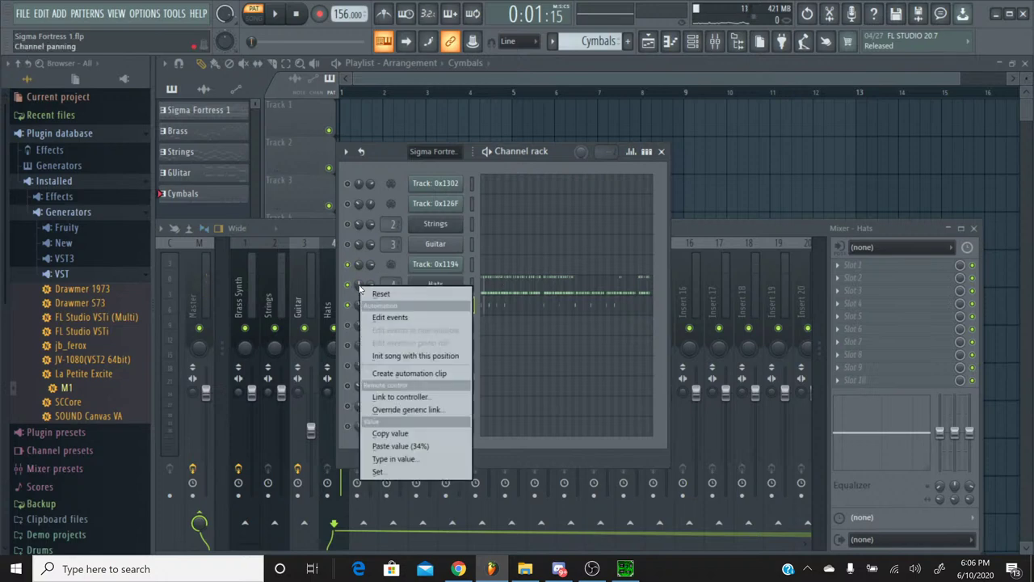
pyautogui.click(380, 440)
pyautogui.rightClick(359, 305)
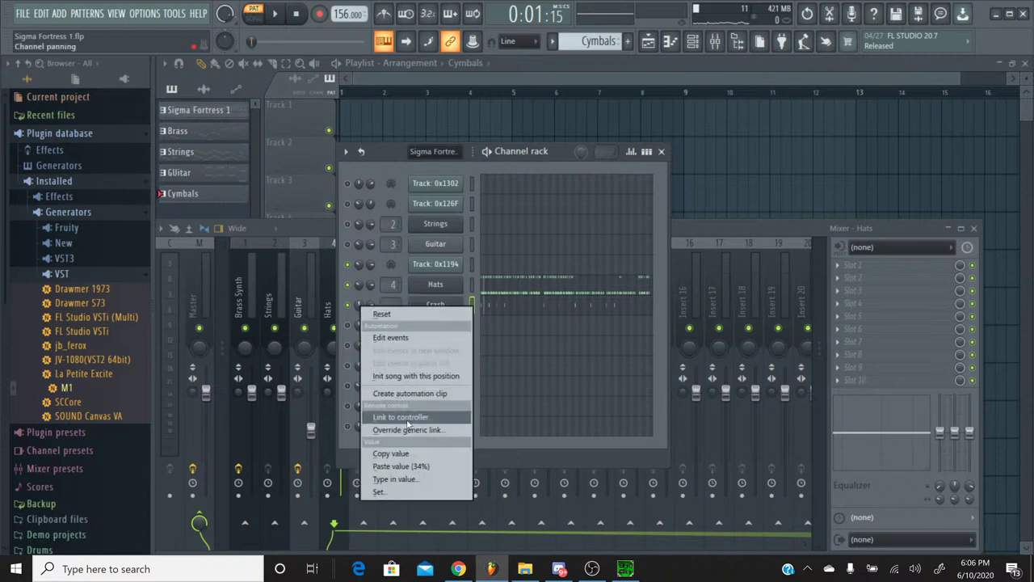
pyautogui.click(407, 467)
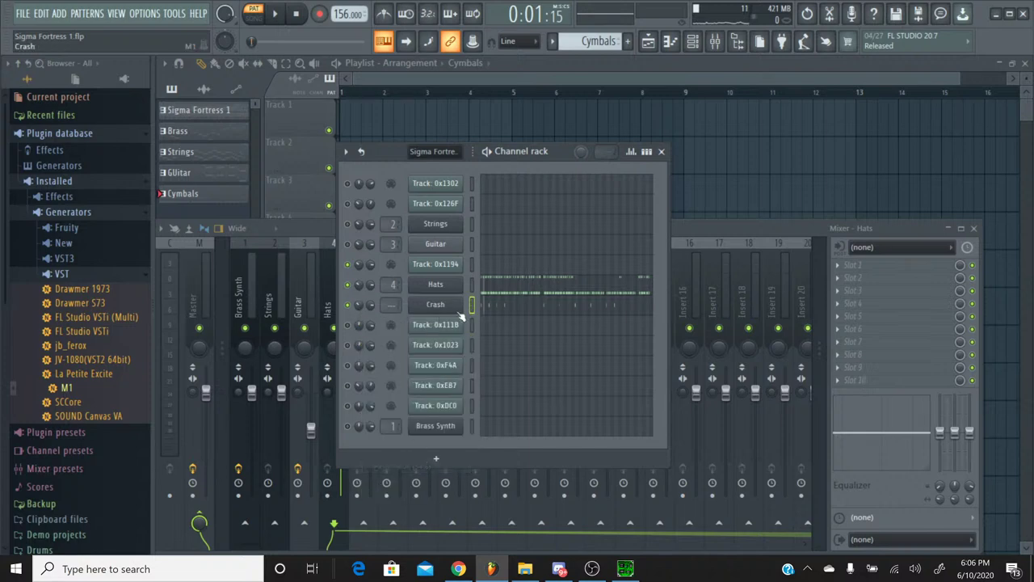
# Route the Crash channel to mixer insert 5
pyautogui.click(378, 227)
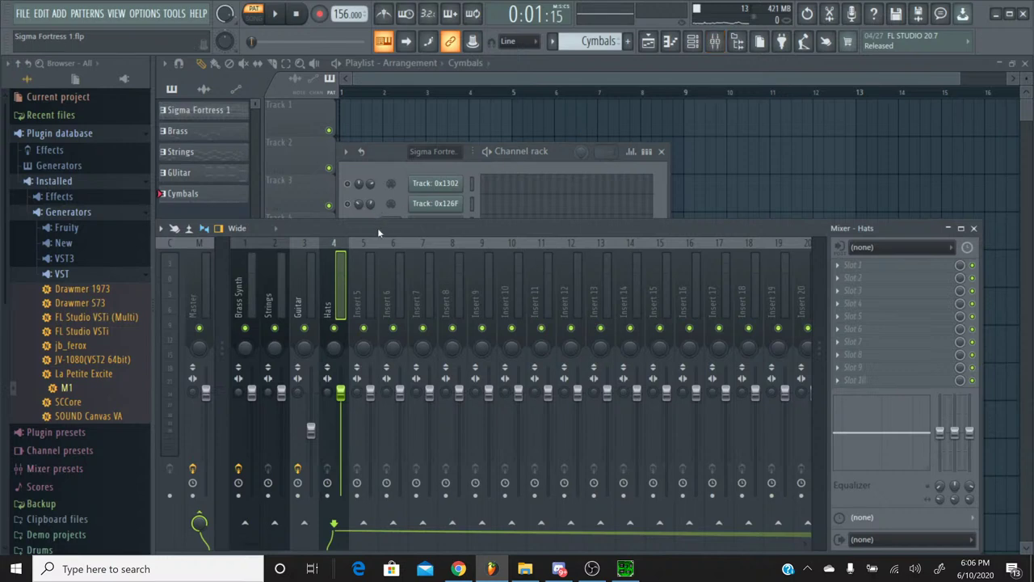
pyautogui.click(370, 254)
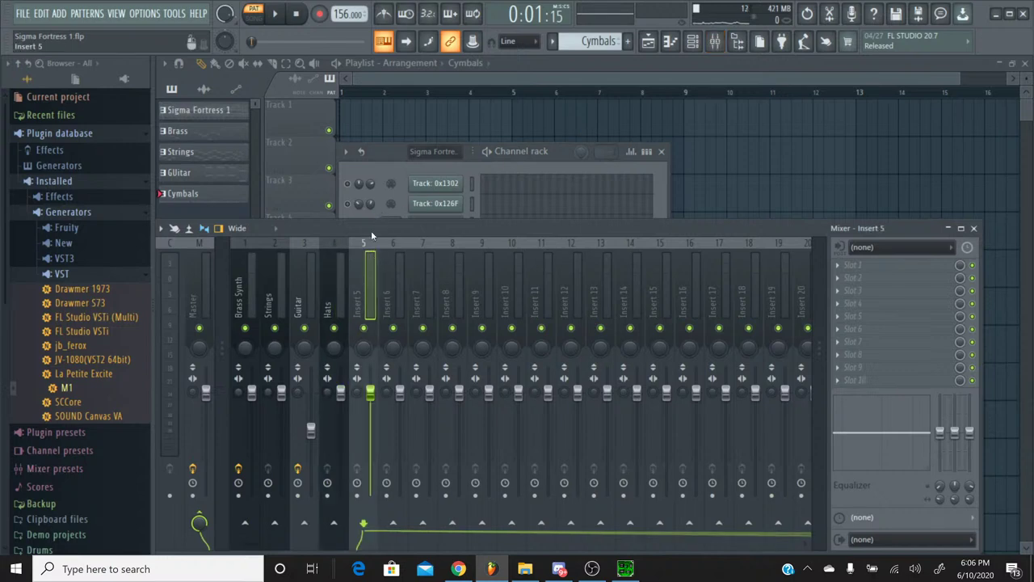
pyautogui.hotkey('ctrl', 'l')
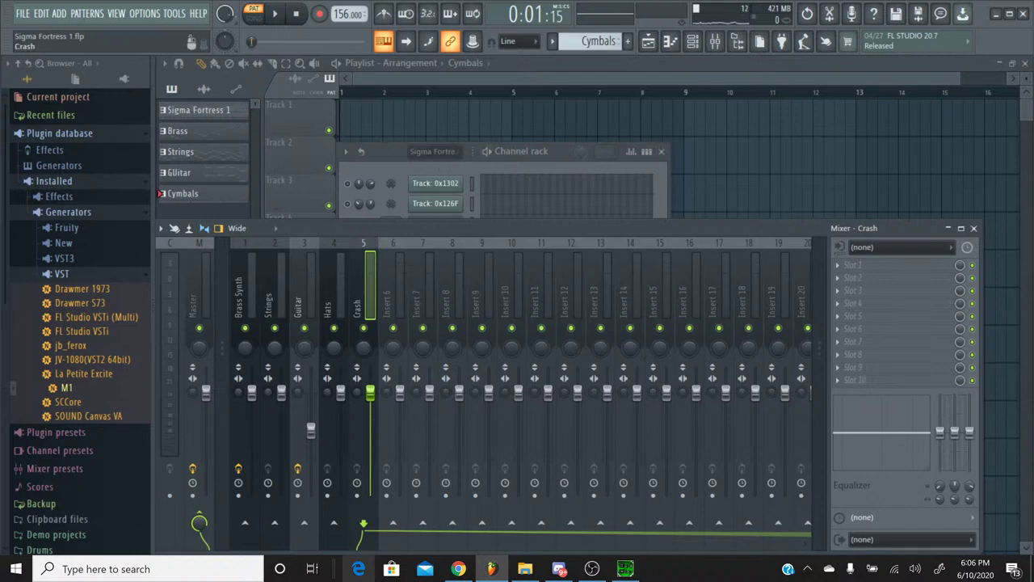
# Check the live chat in YouTube Studio, and return to the channel rack in FL Studio
pyautogui.click(458, 570)
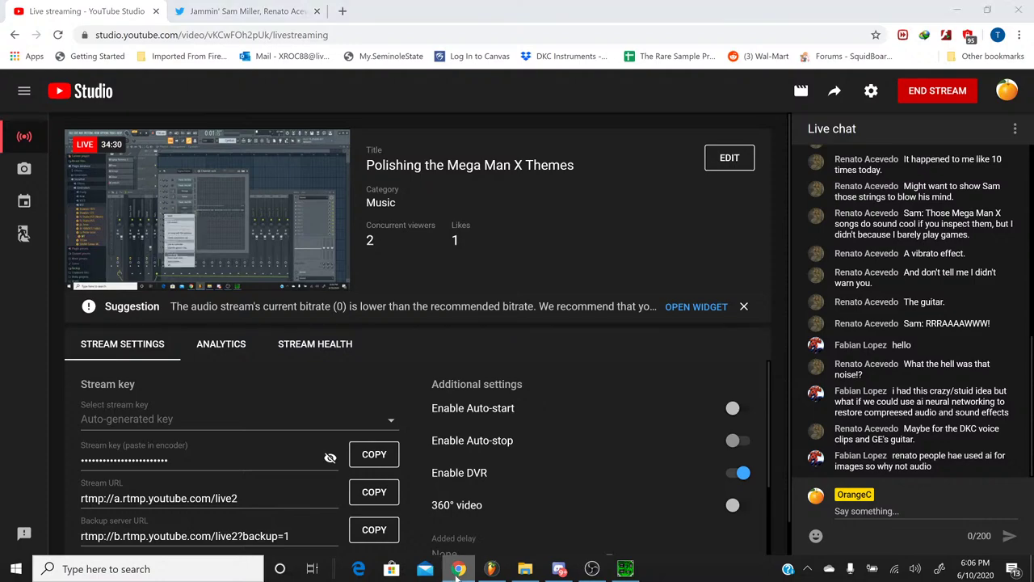
pyautogui.click(491, 569)
pyautogui.click(373, 168)
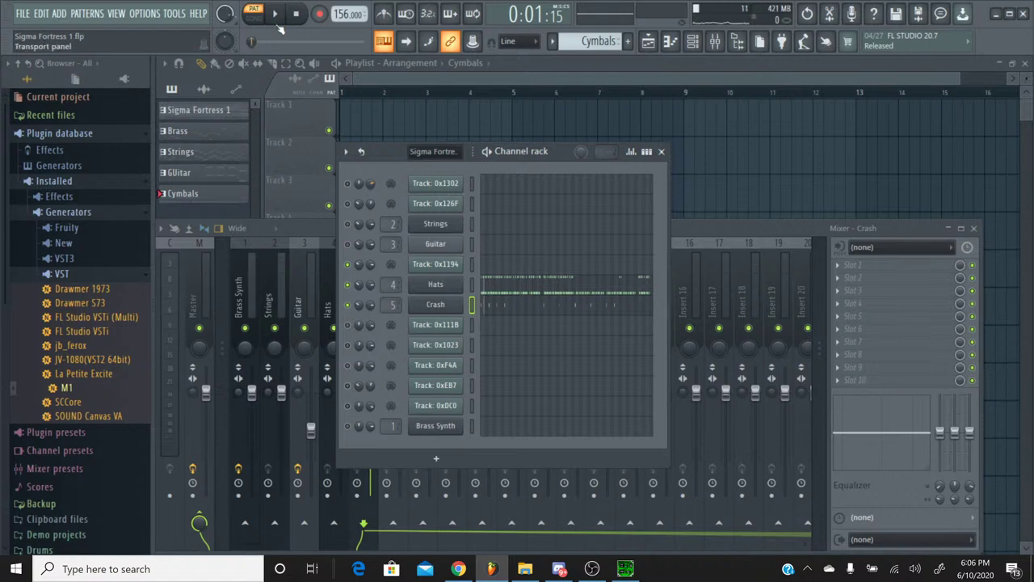
# Play the Cymbals pattern and lower the mixer volume of the Hats track strongly and the Crash track slightly
pyautogui.press('space')
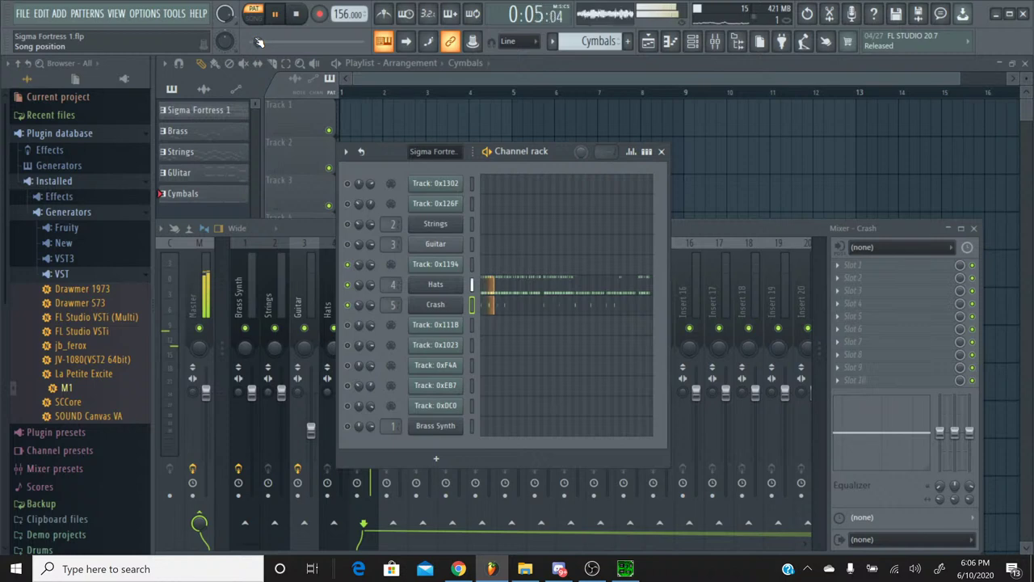
pyautogui.click(331, 371)
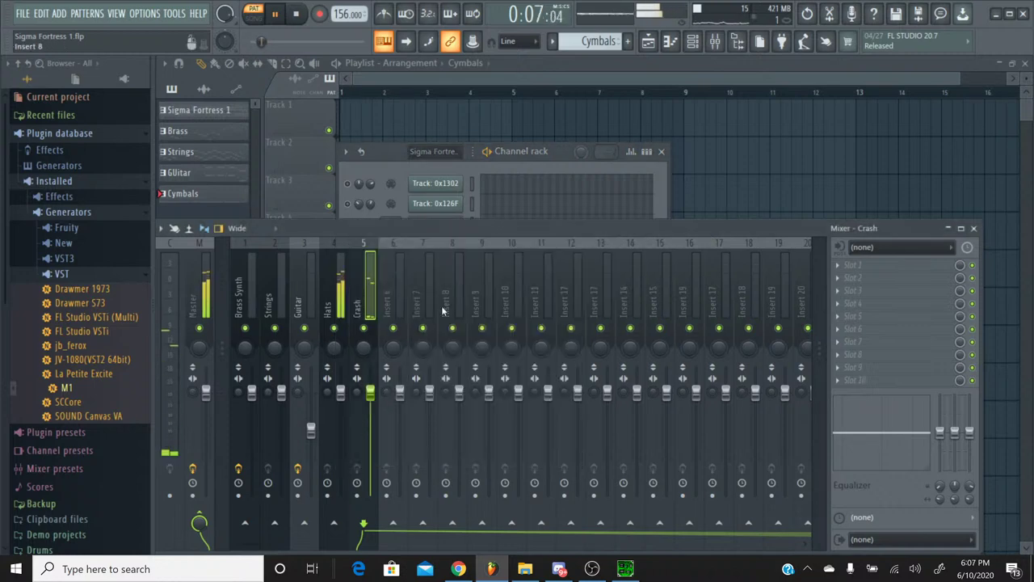
pyautogui.moveTo(340, 392); pyautogui.dragTo(340, 435)
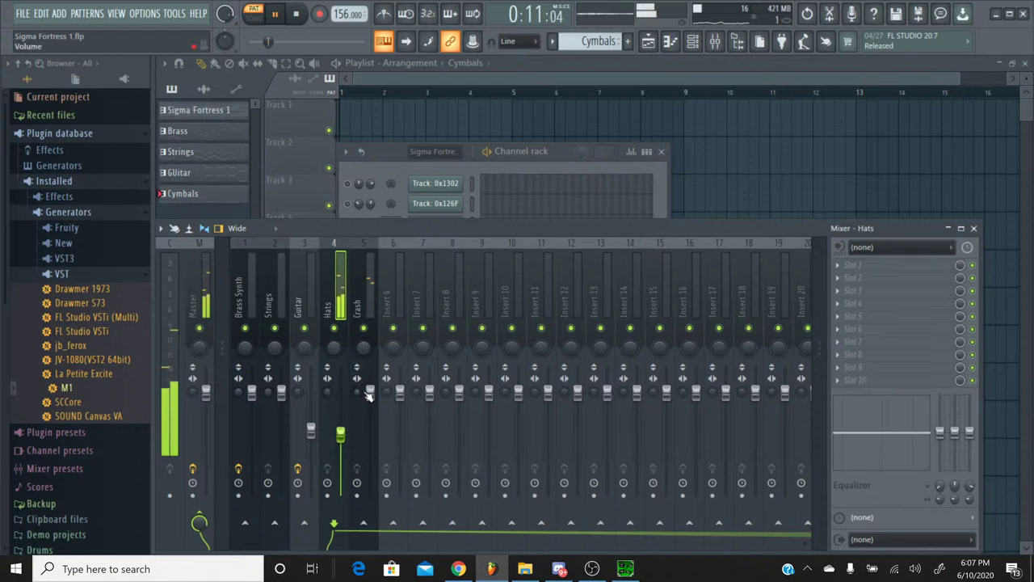
pyautogui.moveTo(370, 392); pyautogui.dragTo(370, 409)
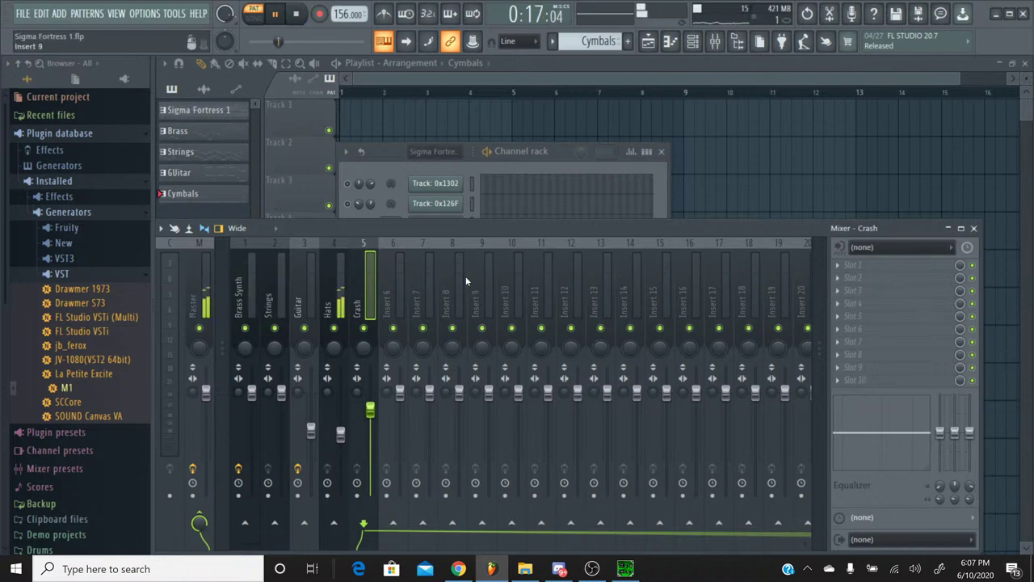
# Add Fruity Chorus to slot 3 of the Hats mixer track, audition its presets and settle on Default
pyautogui.click(339, 278)
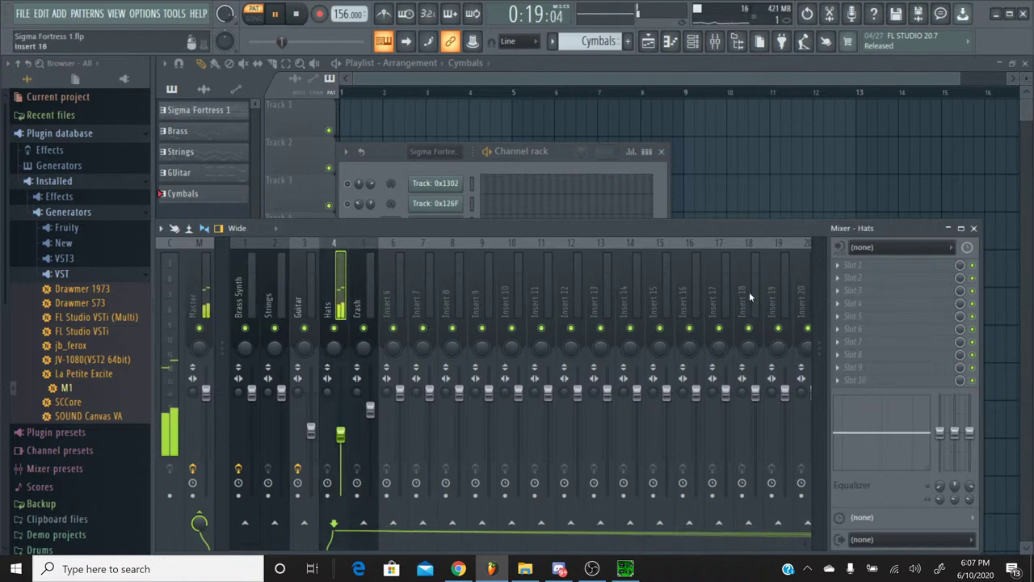
pyautogui.click(855, 290)
pyautogui.click(645, 472)
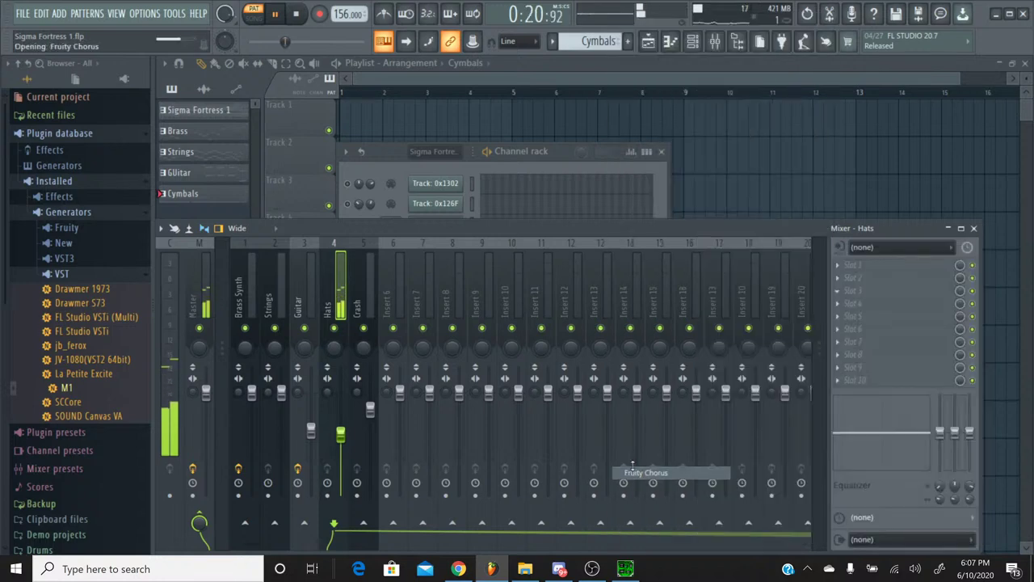
pyautogui.click(537, 196)
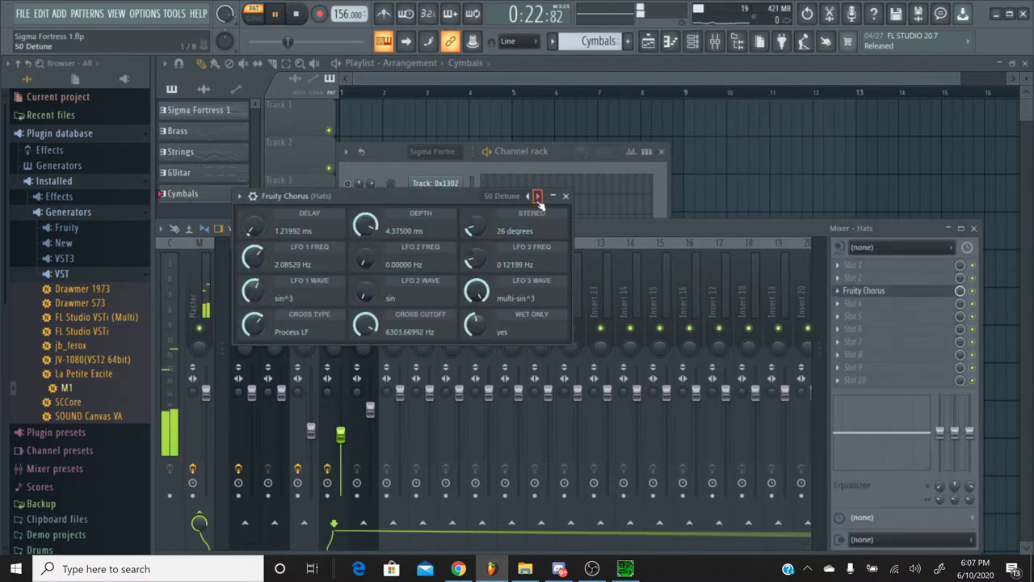
pyautogui.click(537, 197)
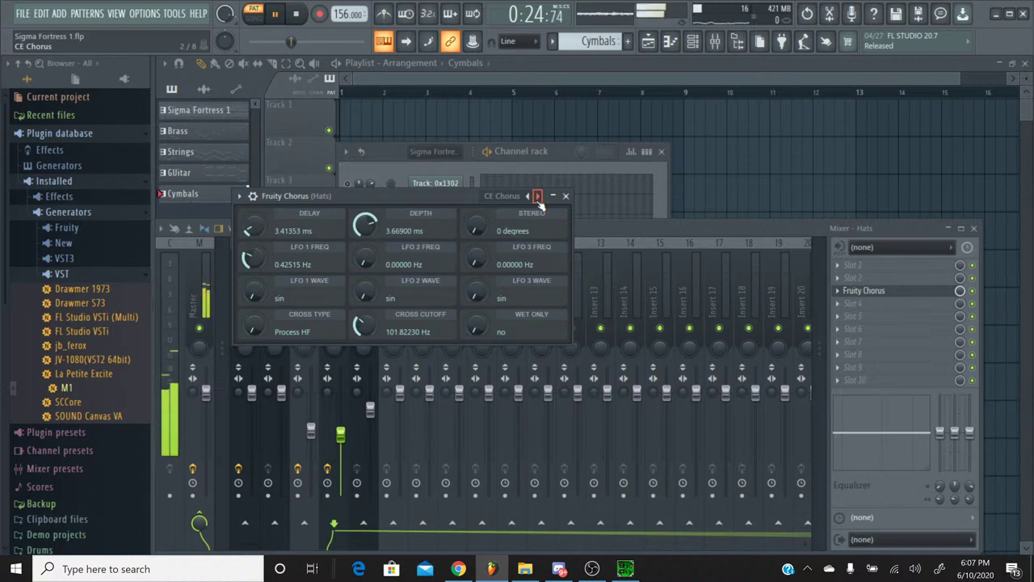
pyautogui.click(538, 196)
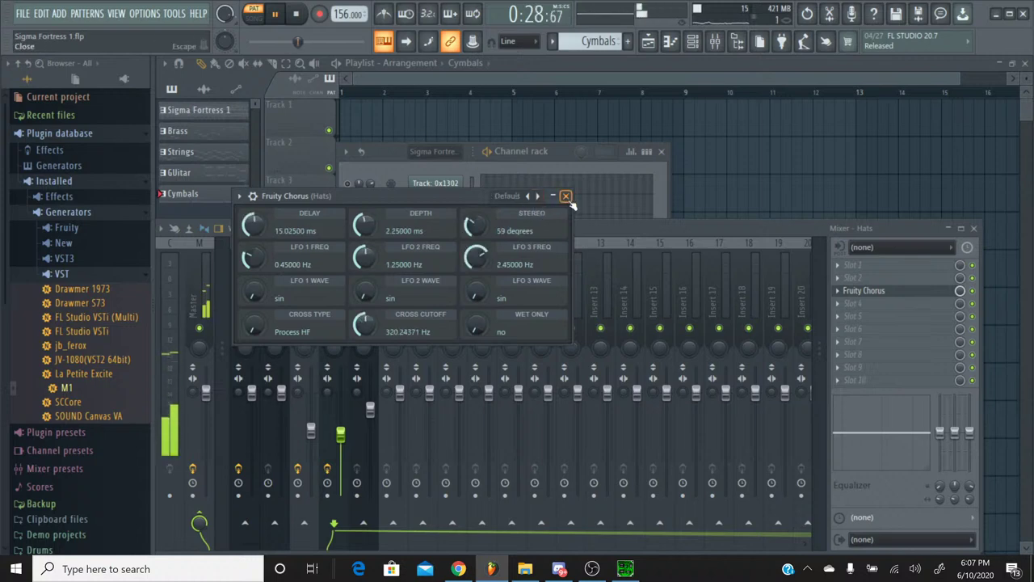
pyautogui.click(565, 196)
# Set the mix level of the Hats track's Fruity Chorus to 55% and briefly play the pattern to check it
pyautogui.click(295, 13)
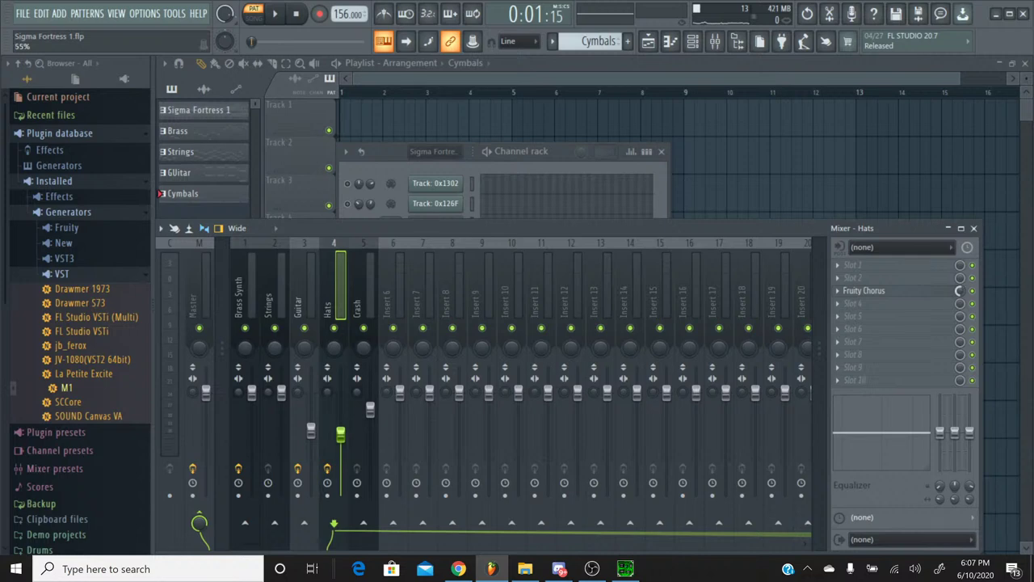
pyautogui.click(275, 13)
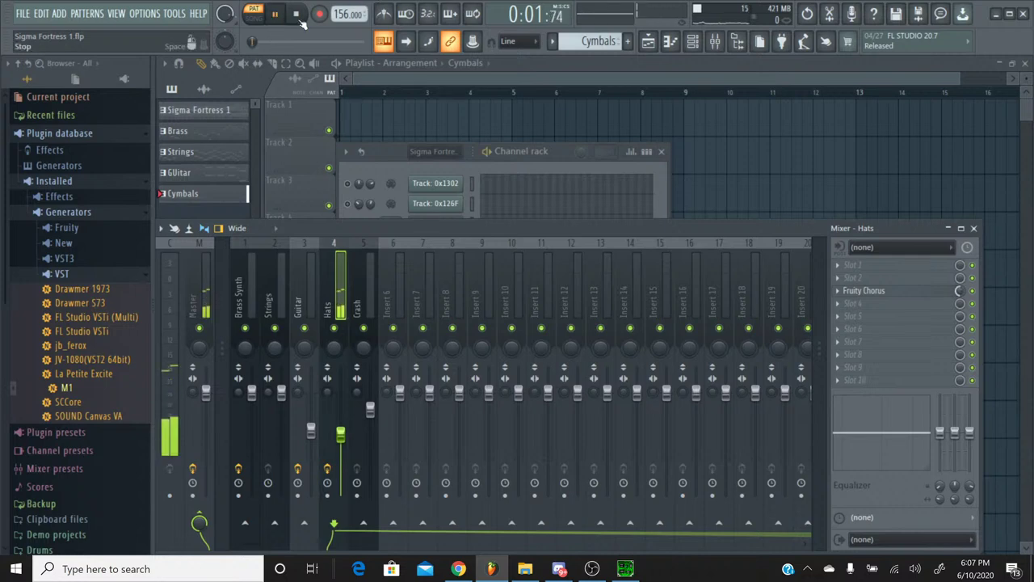
pyautogui.click(296, 14)
# Add Fruity Chorus to slot 3 of the Crash mixer track and choose the Default preset while the pattern plays
pyautogui.click(370, 245)
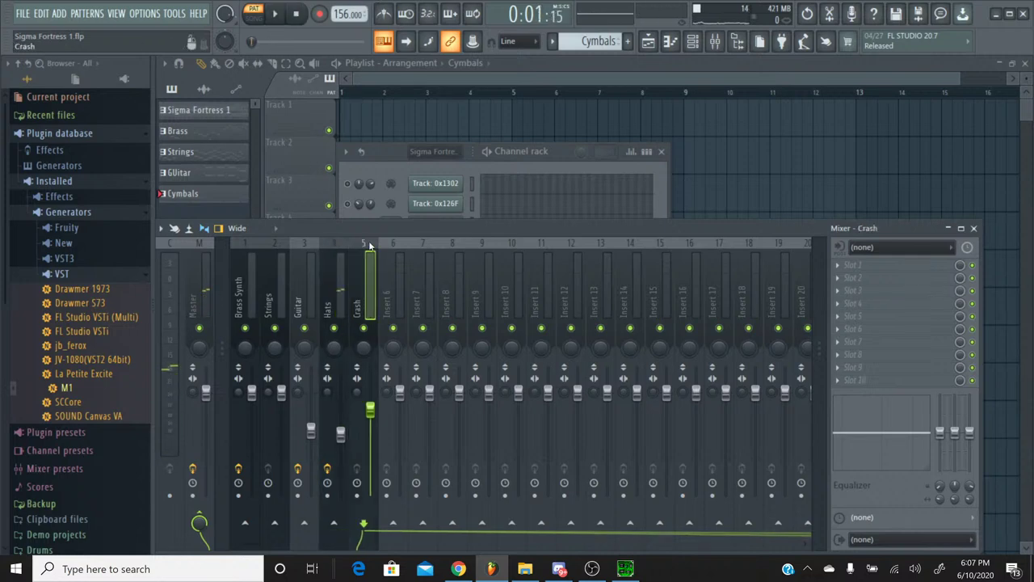
pyautogui.click(857, 290)
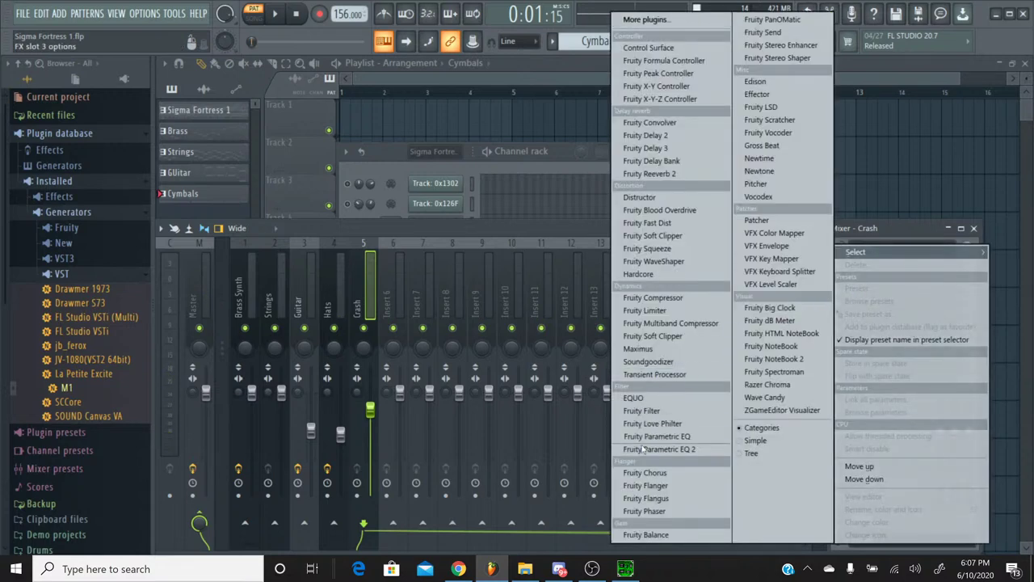
pyautogui.click(646, 469)
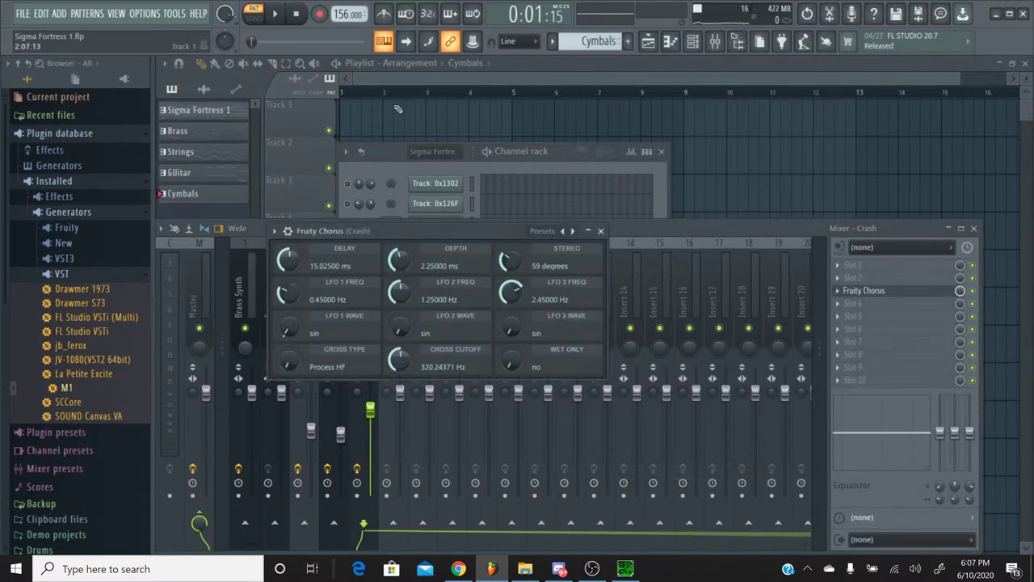
pyautogui.click(276, 13)
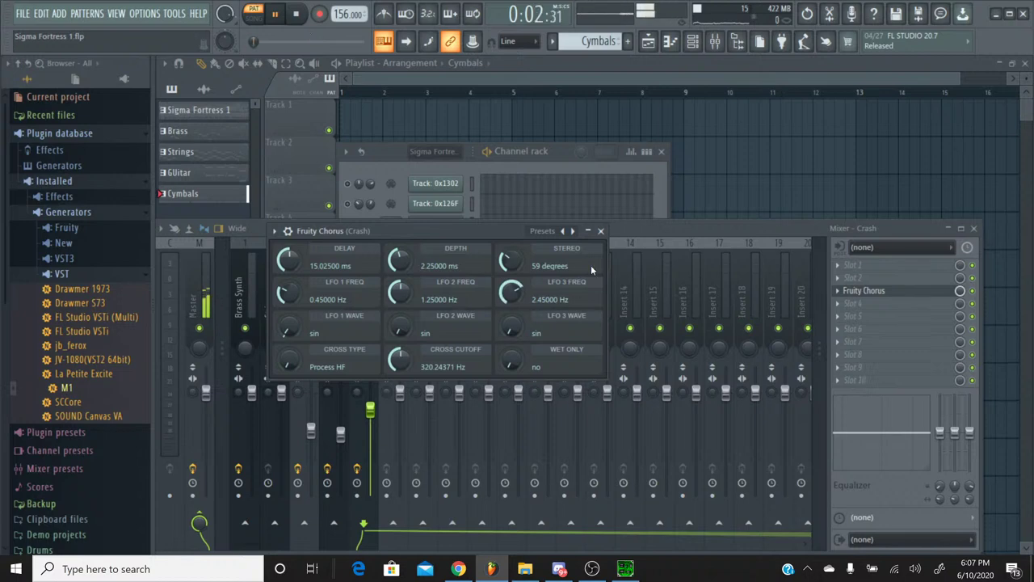
pyautogui.click(563, 232)
pyautogui.click(563, 233)
pyautogui.click(564, 233)
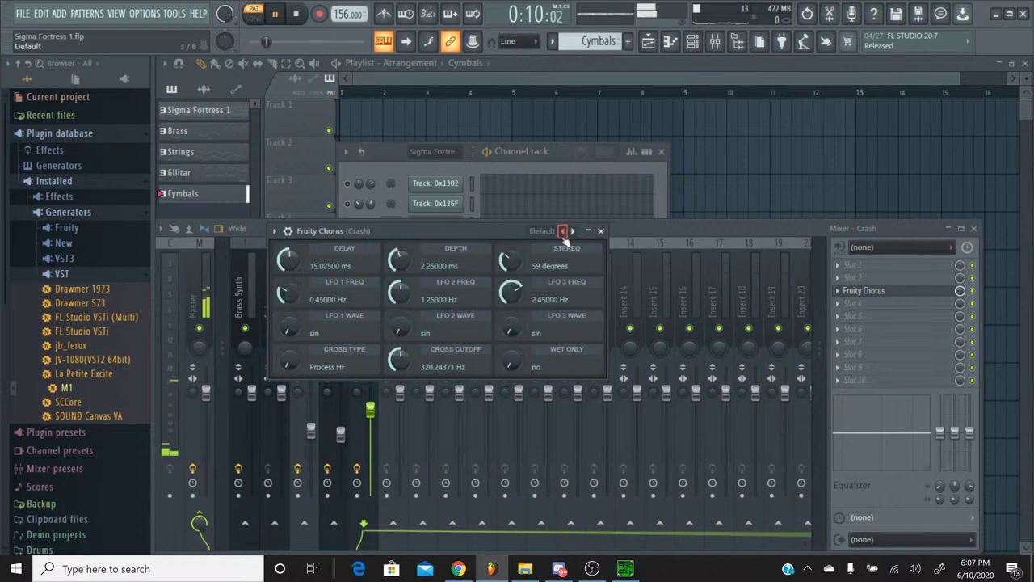
pyautogui.click(600, 231)
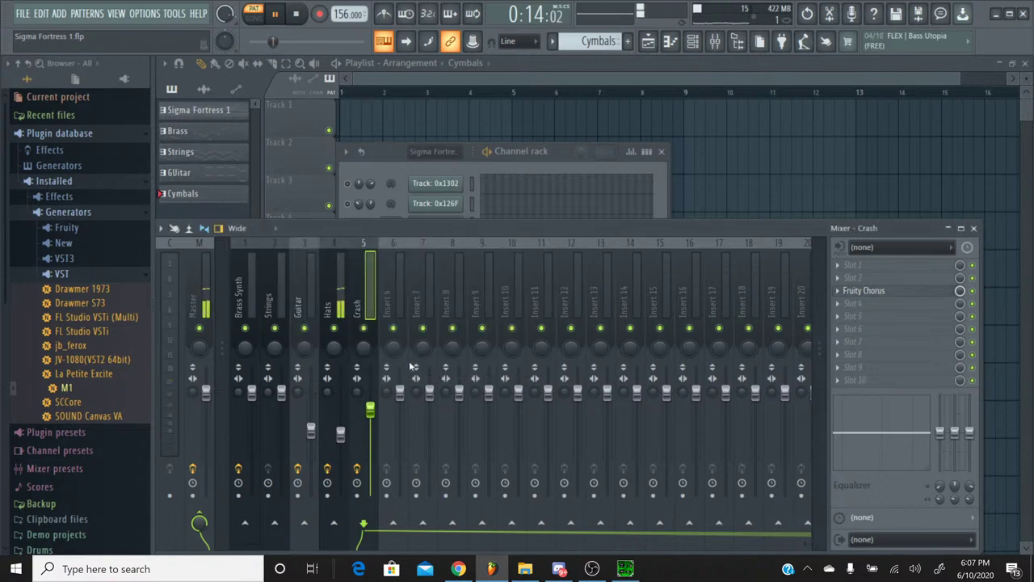
# Lower the Crash mixer volume slightly more, listen to the Cymbals pattern from its start and stop playback
pyautogui.scroll(-2, 373, 418)
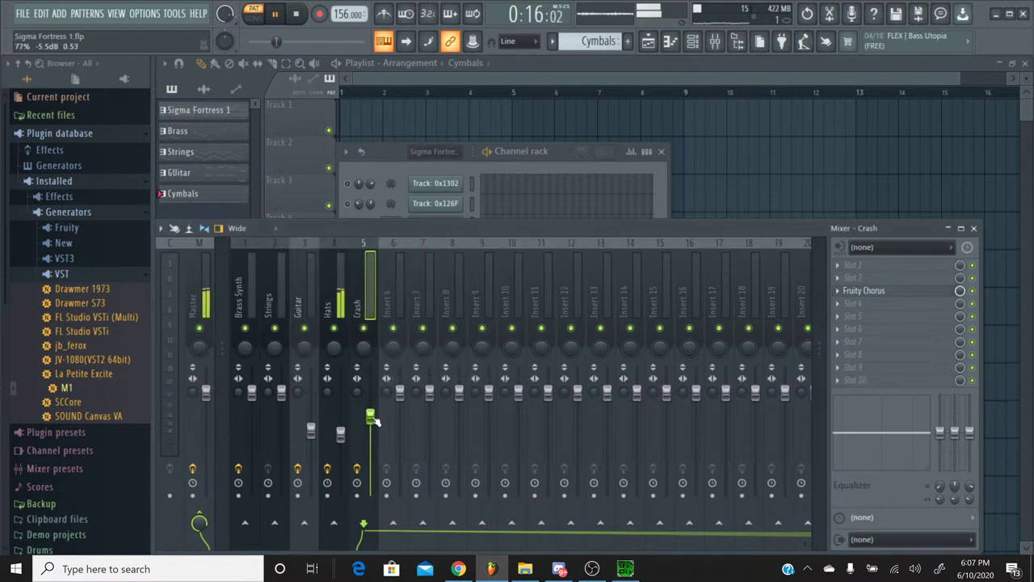
pyautogui.scroll(1, 373, 418)
pyautogui.click(387, 173)
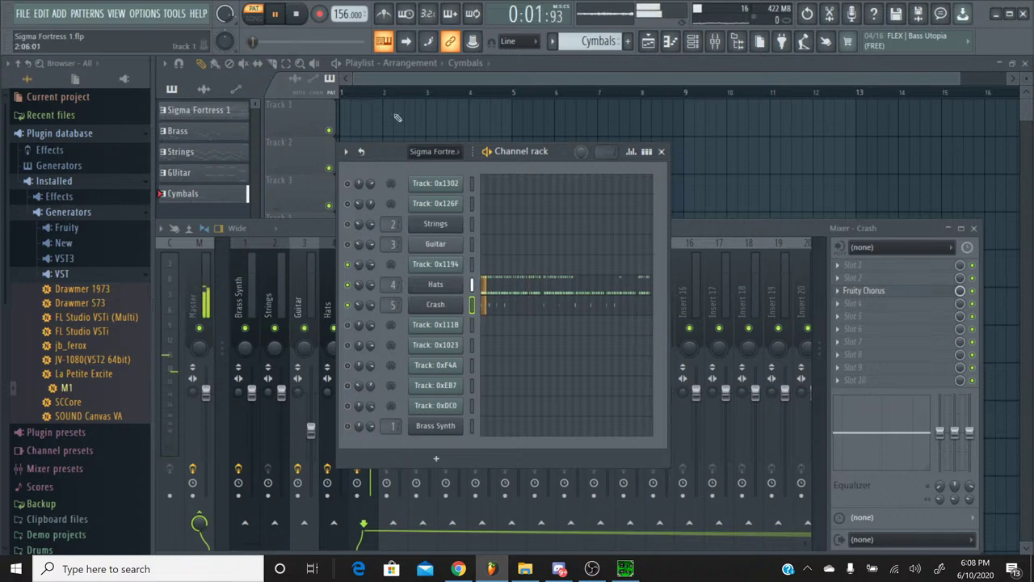
pyautogui.click(330, 234)
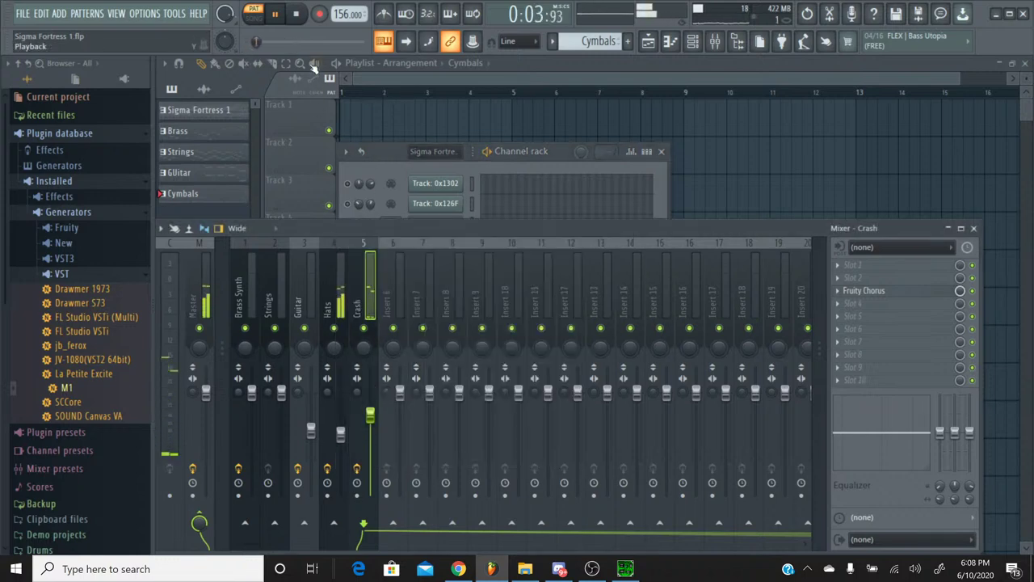
pyautogui.press('space')
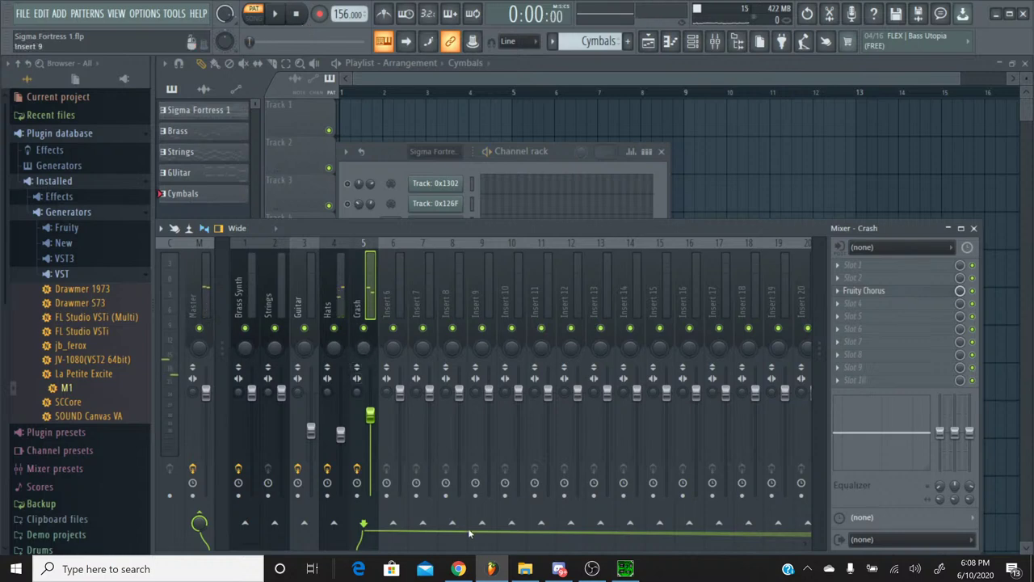
# Check the YouTube Studio live chat, return to FL Studio and select the Sigma Fortress 1 pattern
pyautogui.click(459, 569)
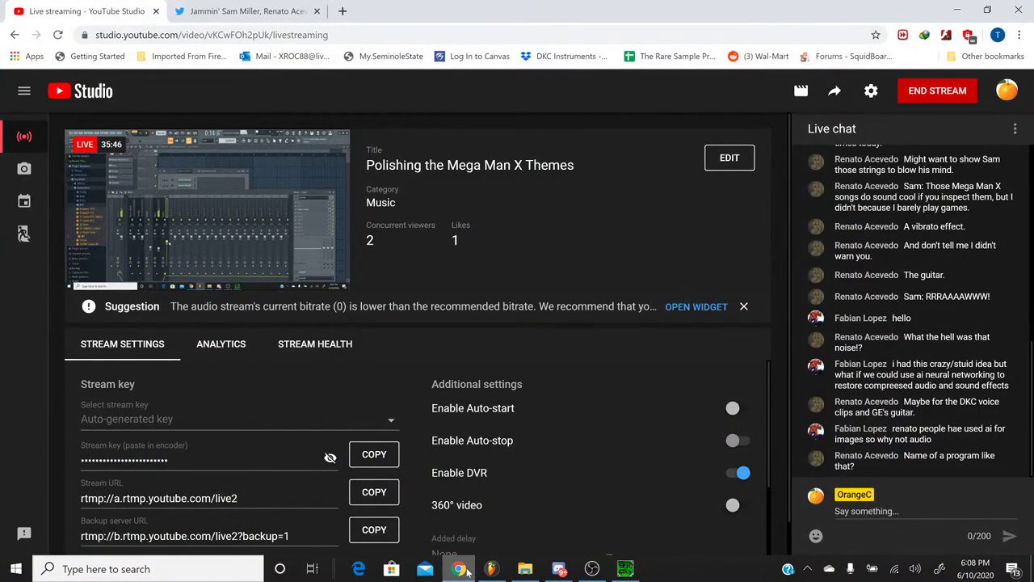
pyautogui.click(462, 569)
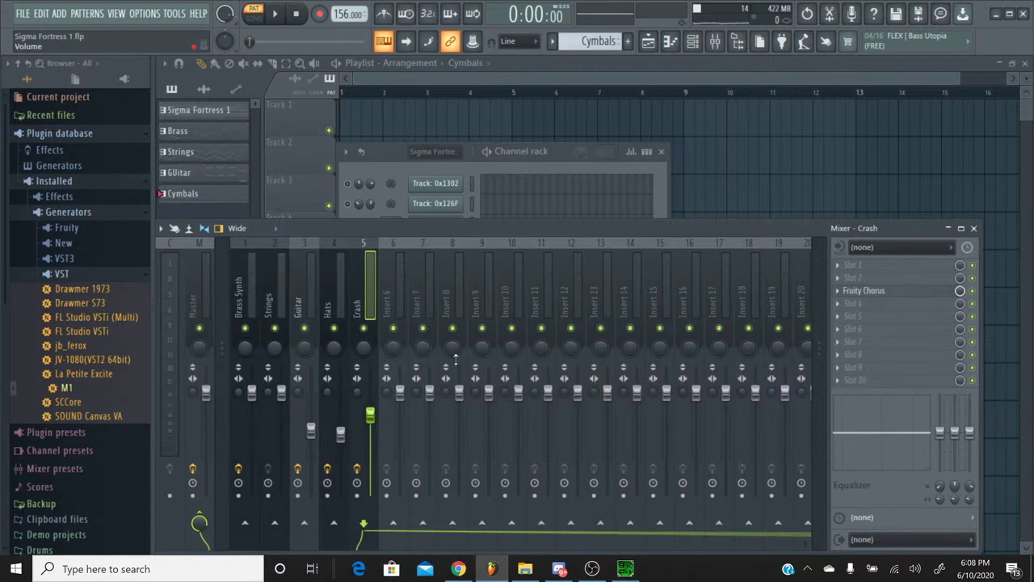
pyautogui.click(401, 178)
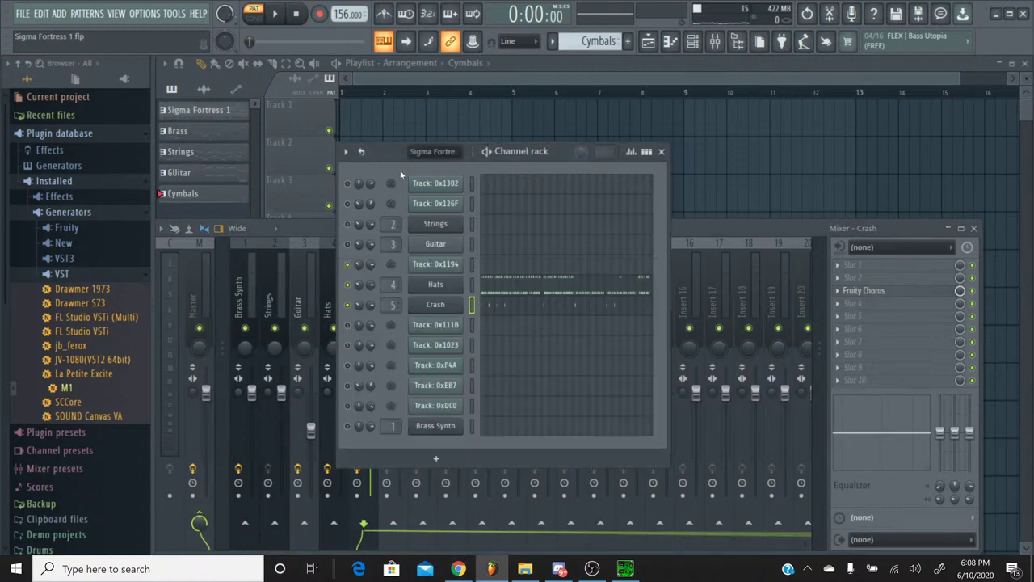
pyautogui.click(552, 41)
pyautogui.click(556, 60)
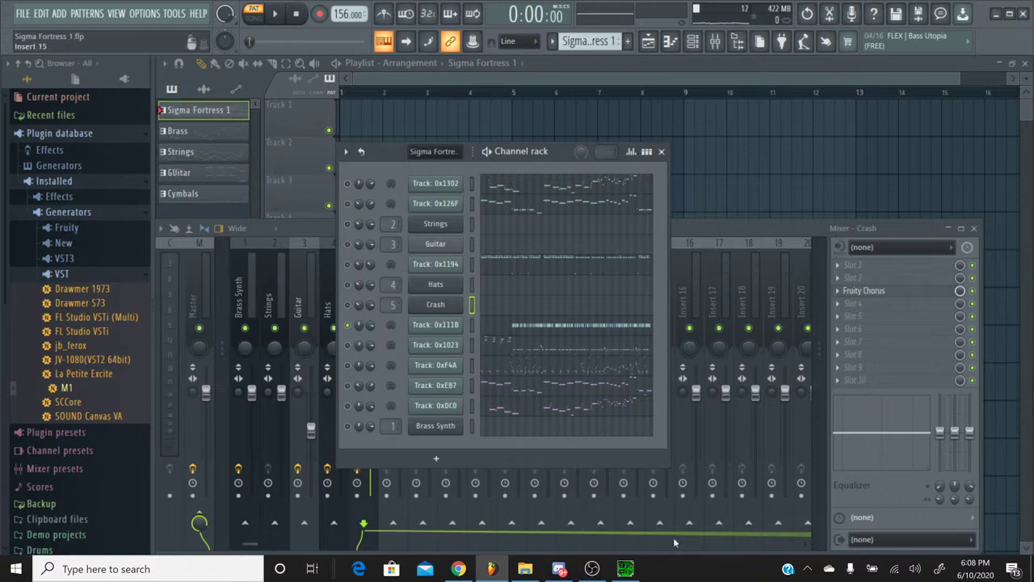
# Switch to SPCTool, play the original Sigma Fortress 1 track from the start, stop it and minimize the player
pyautogui.hotkey('alt', 'Tab')
pyautogui.click(353, 289)
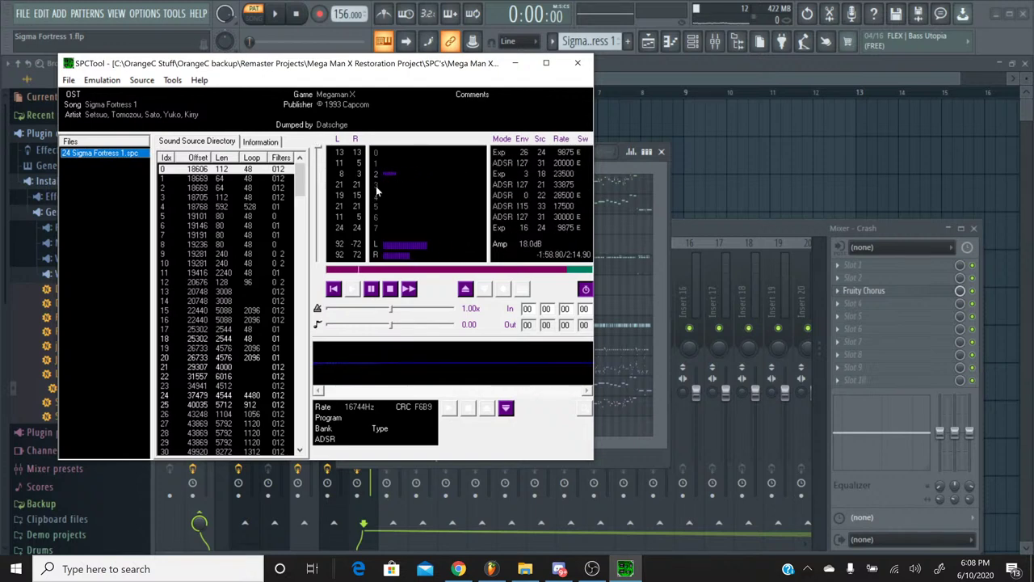
pyautogui.click(332, 289)
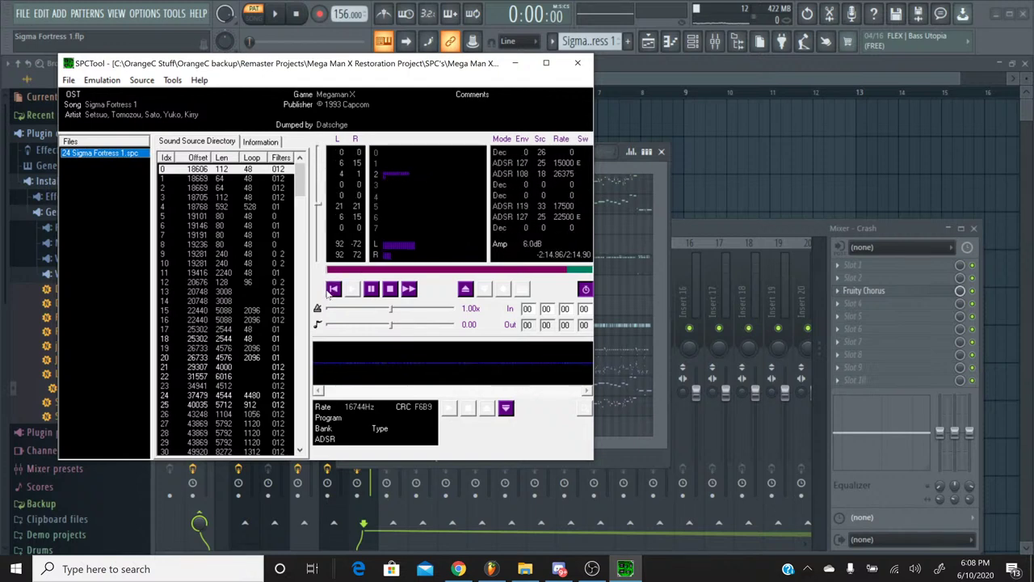
pyautogui.click(391, 290)
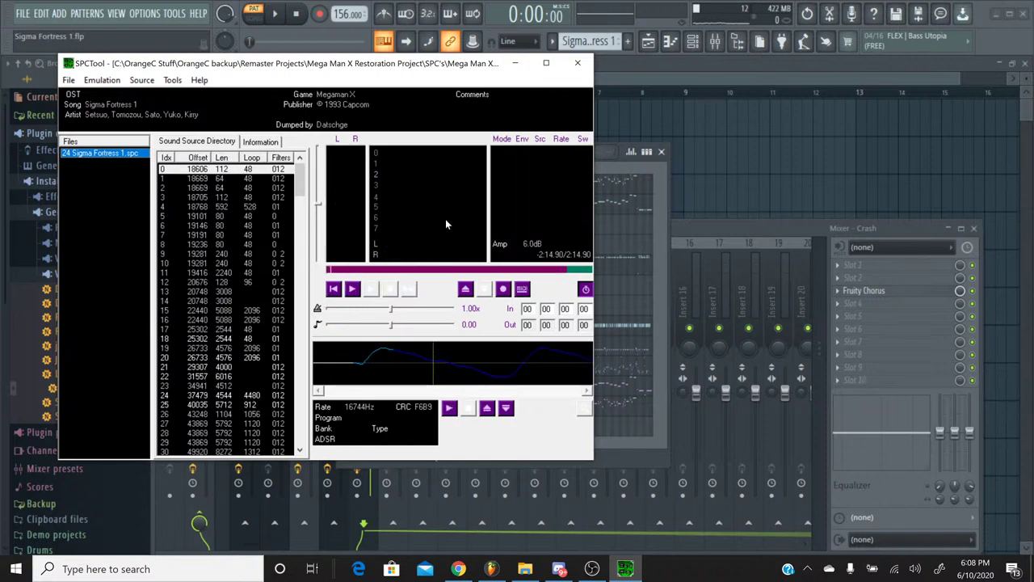
pyautogui.click(515, 63)
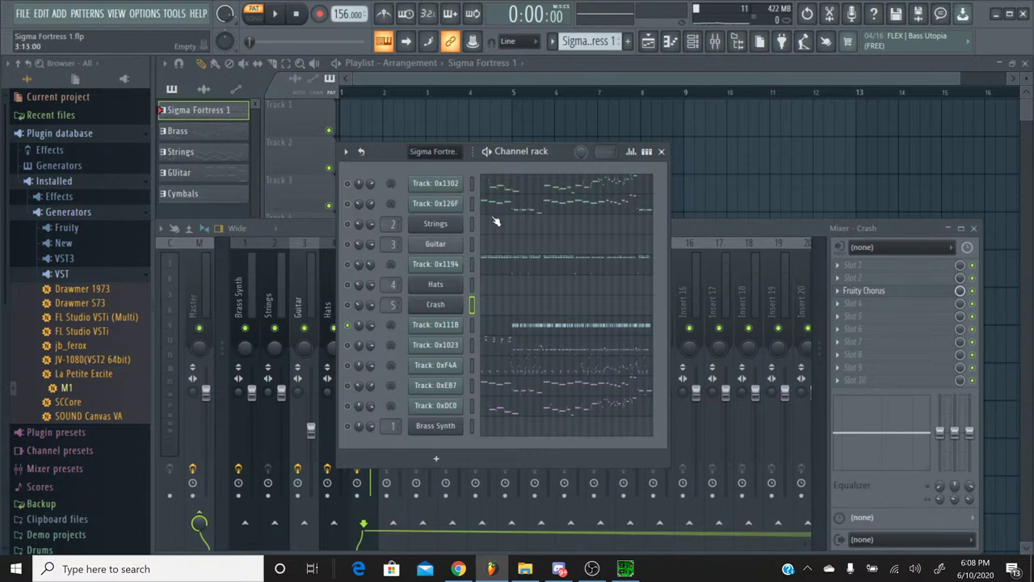
# Open the channel volume events of Track: 0x1194 in the Sigma Fortress 1 pattern and copy all of them
pyautogui.rightClick(373, 265)
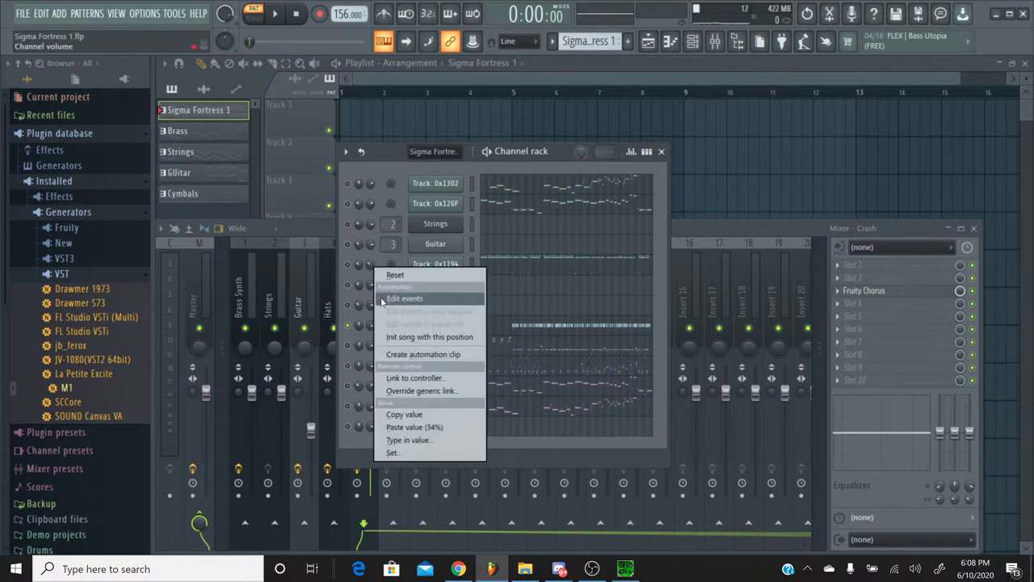
pyautogui.click(381, 297)
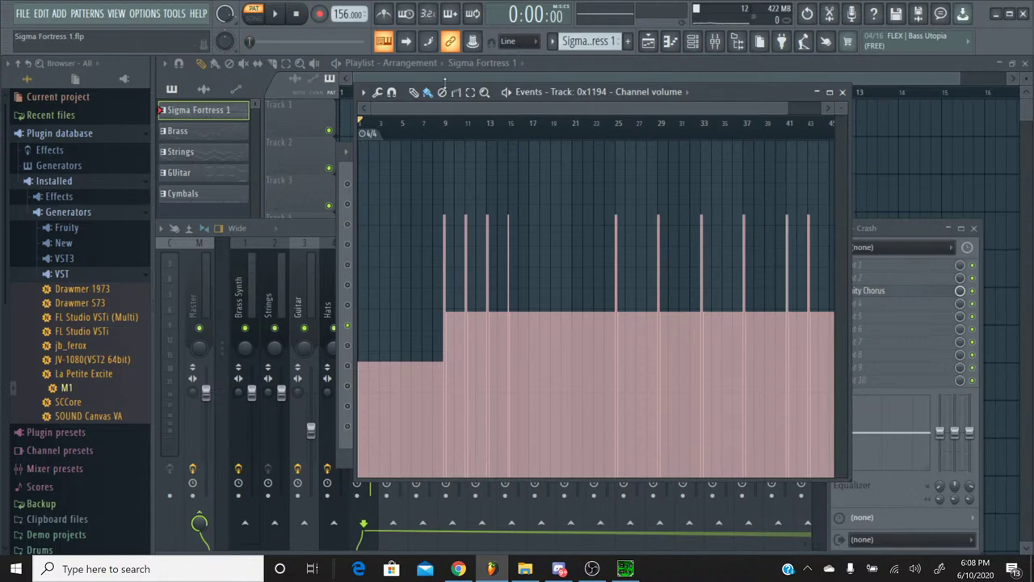
pyautogui.scroll(5, 436, 135)
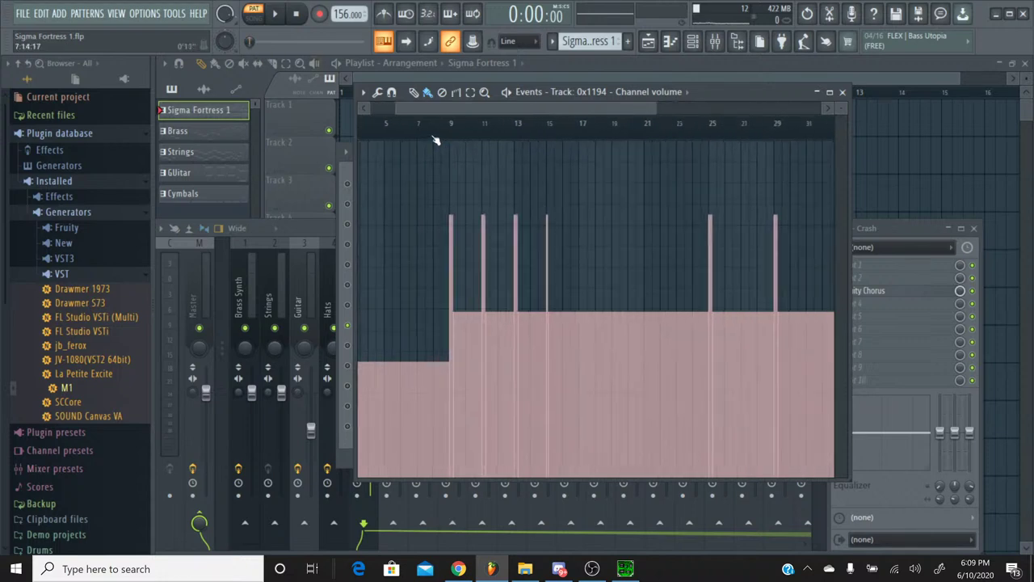
pyautogui.scroll(4, 434, 140)
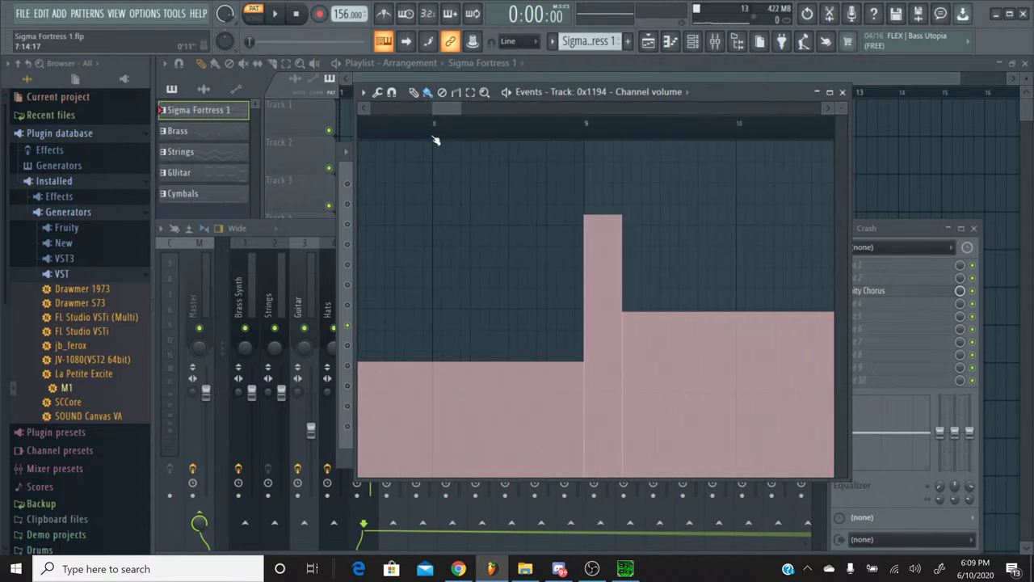
pyautogui.scroll(-2, 435, 139)
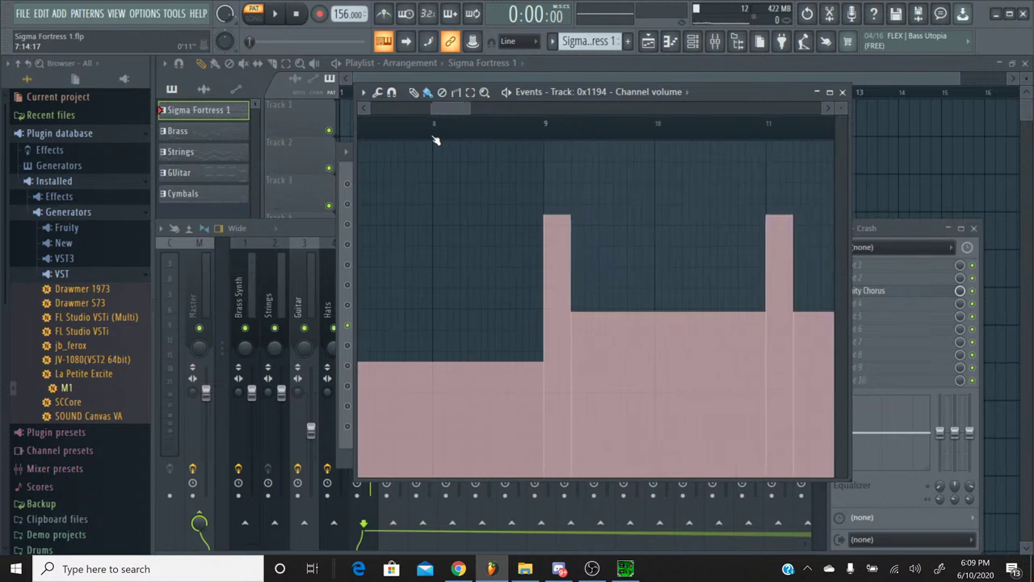
pyautogui.hotkey('ctrl', 'a')
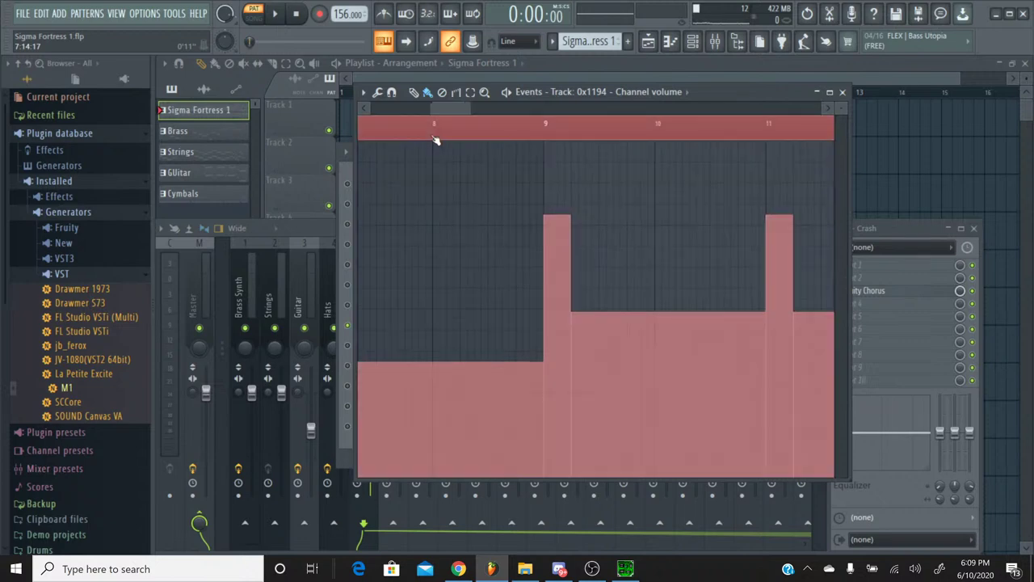
pyautogui.click(841, 91)
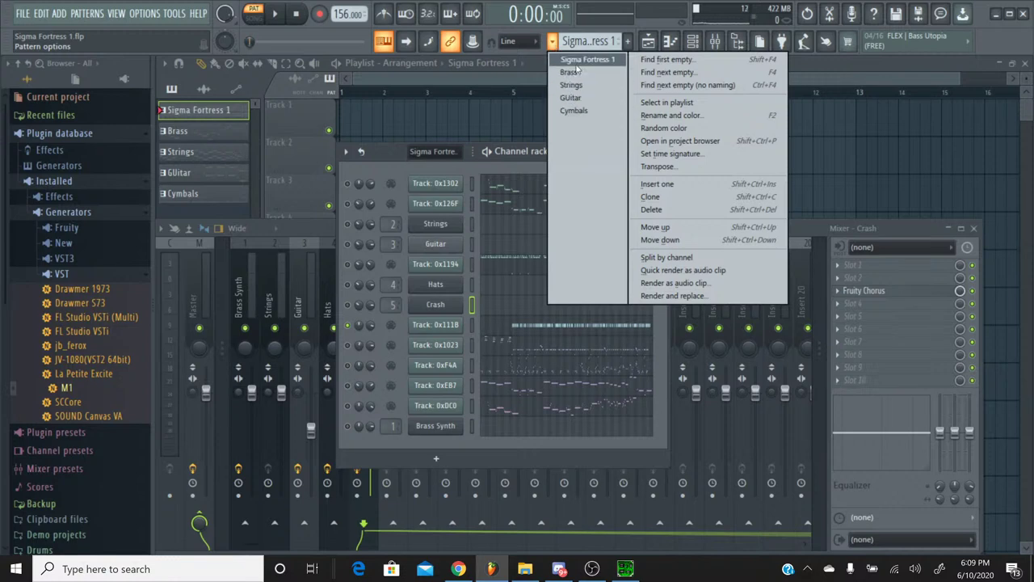
# Paste the copied channel volume events into the Hats and Crash channels of the Cymbals pattern
pyautogui.click(576, 112)
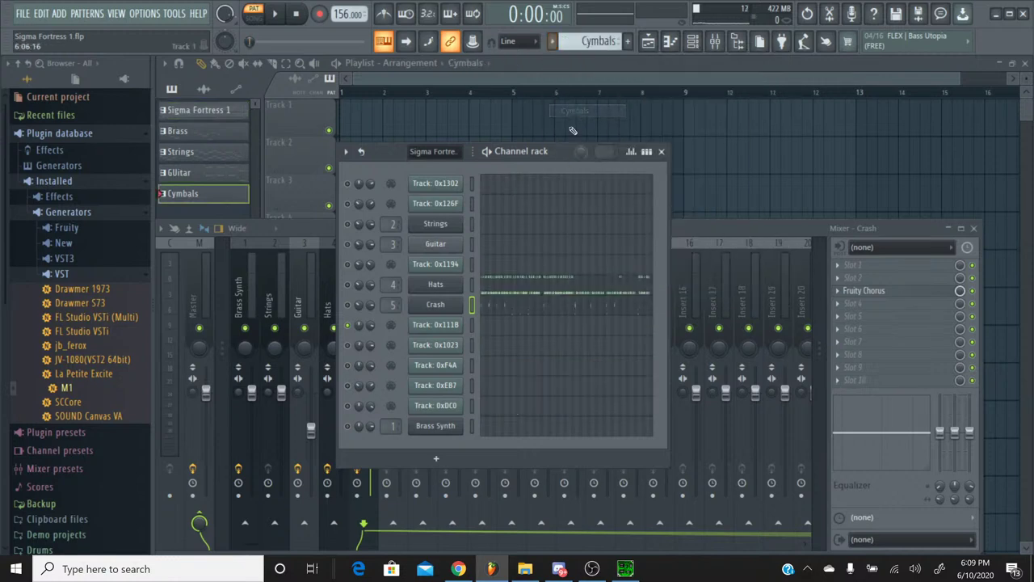
pyautogui.rightClick(372, 285)
pyautogui.click(406, 318)
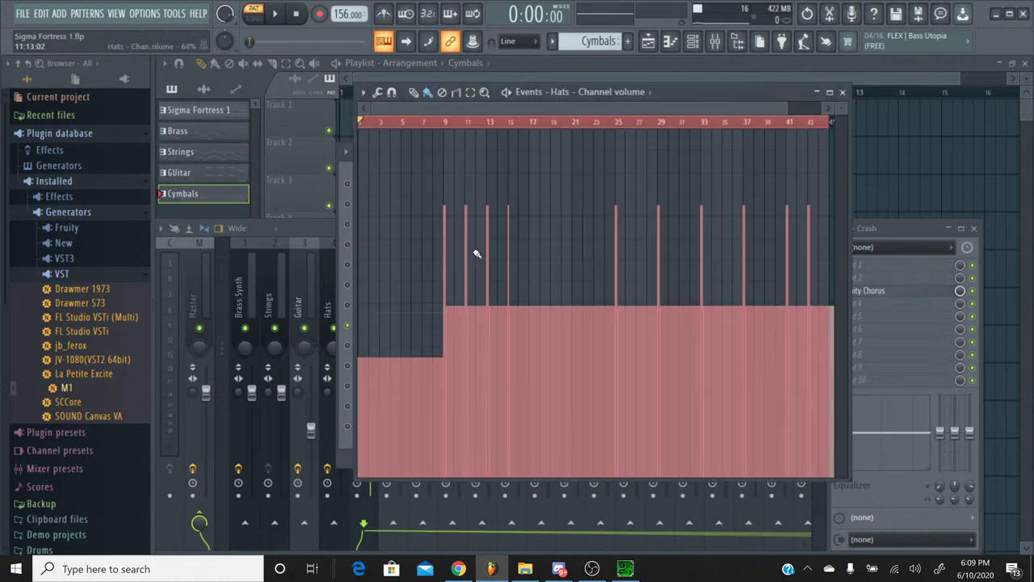
pyautogui.click(843, 93)
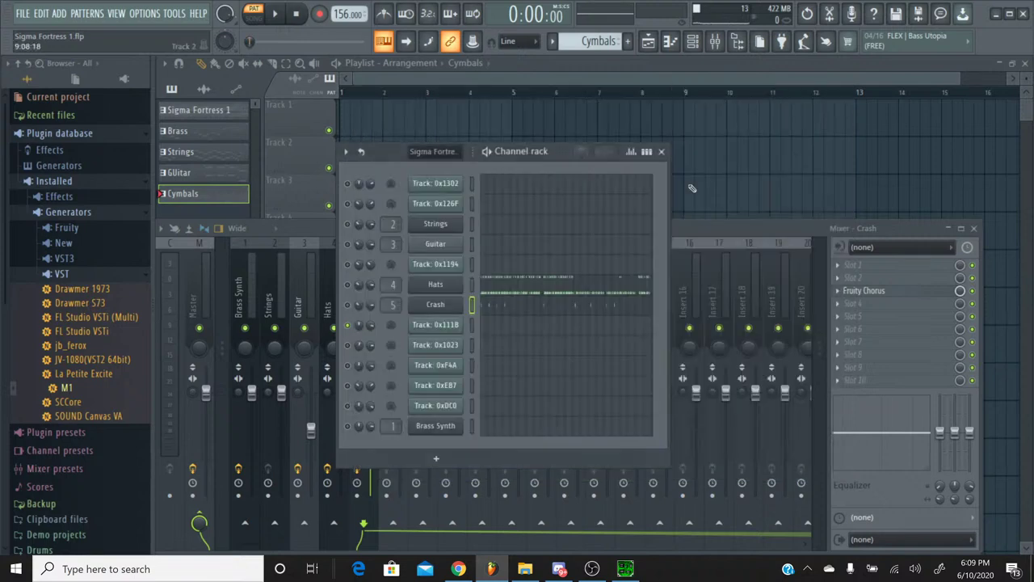
pyautogui.rightClick(370, 305)
pyautogui.click(408, 338)
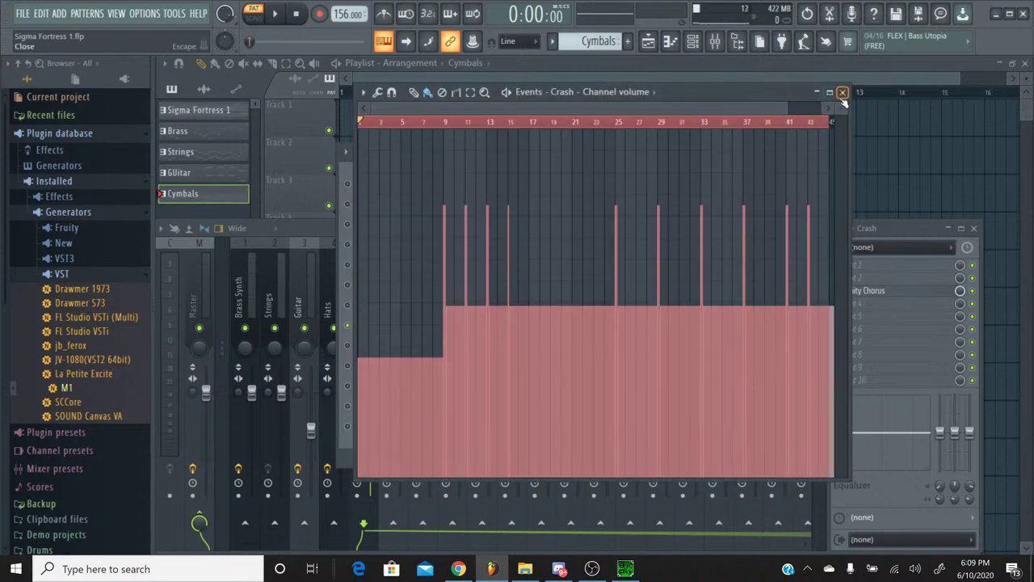
# Listen to the Cymbals pattern from its start, stop playback and close the Crash volume events
pyautogui.click(275, 16)
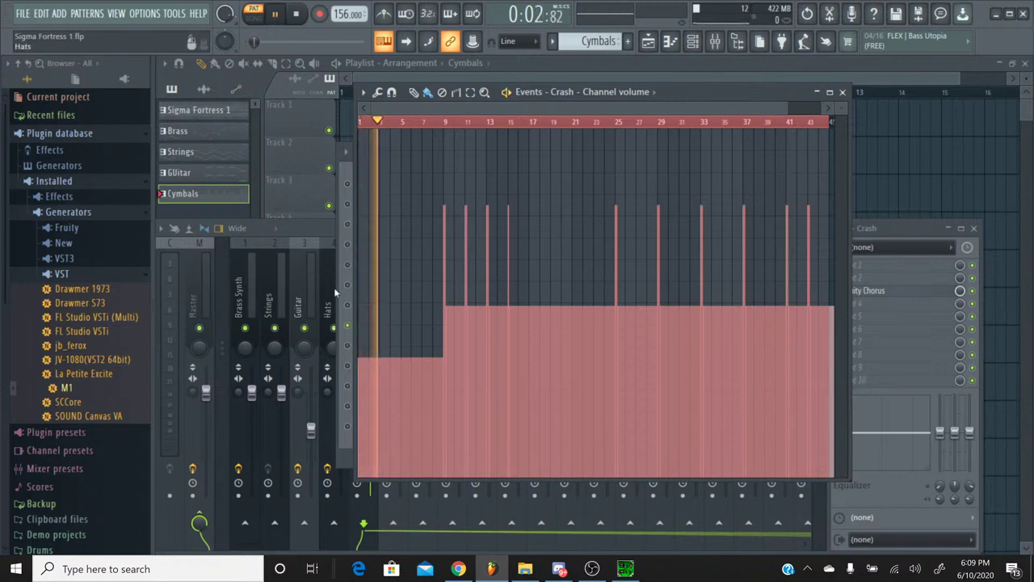
pyautogui.press('F6')
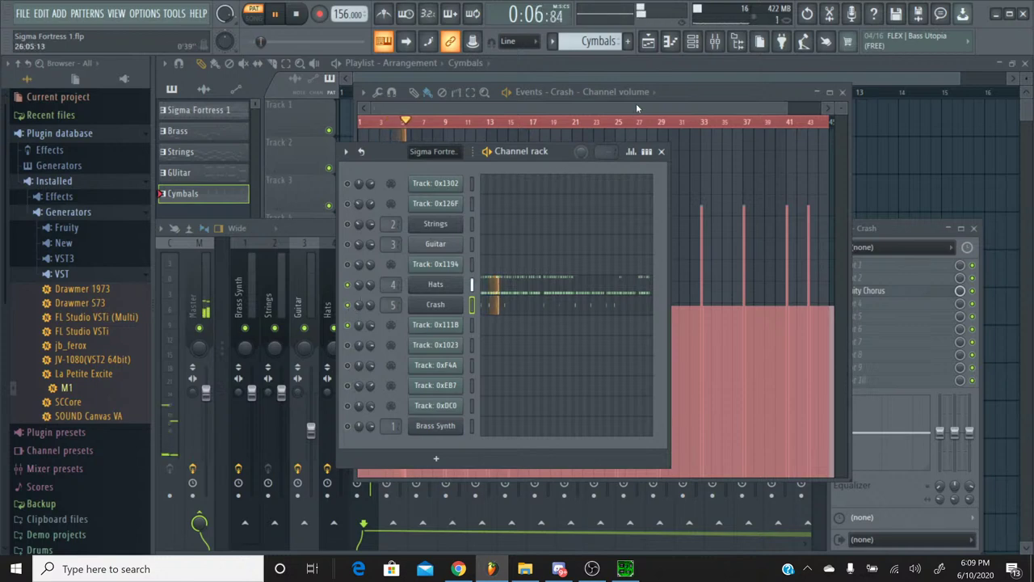
pyautogui.click(661, 151)
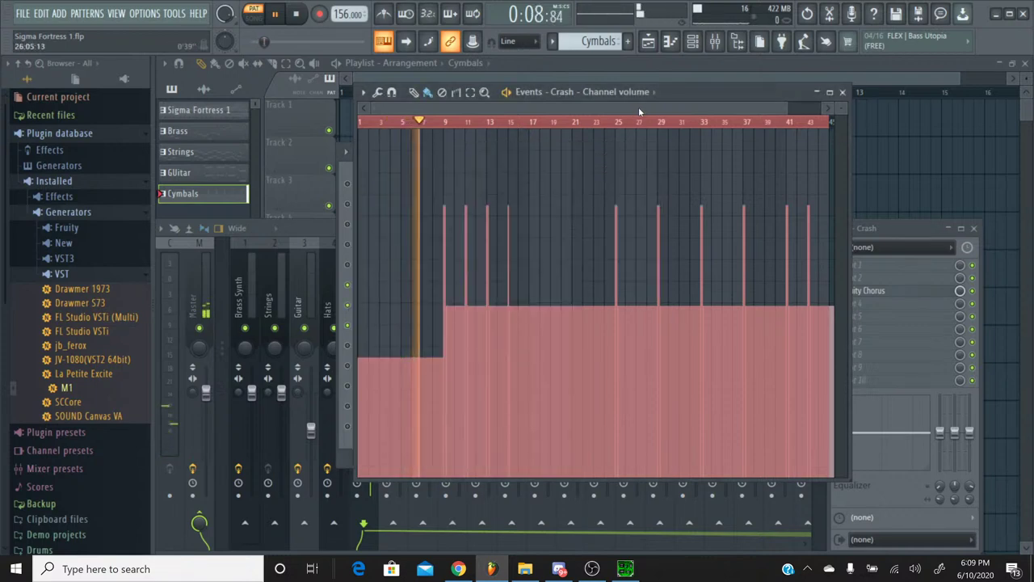
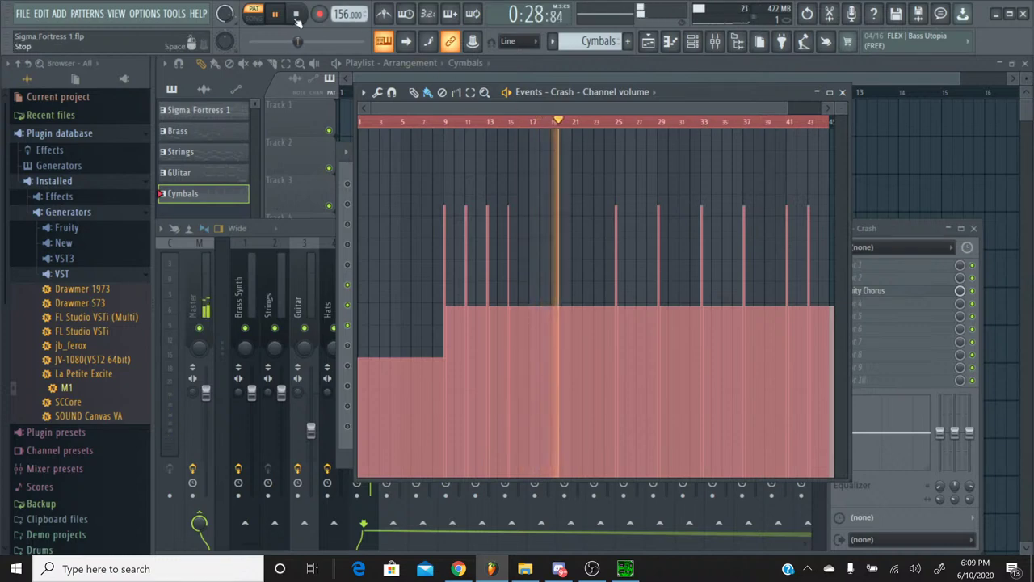
pyautogui.click(296, 16)
pyautogui.click(843, 92)
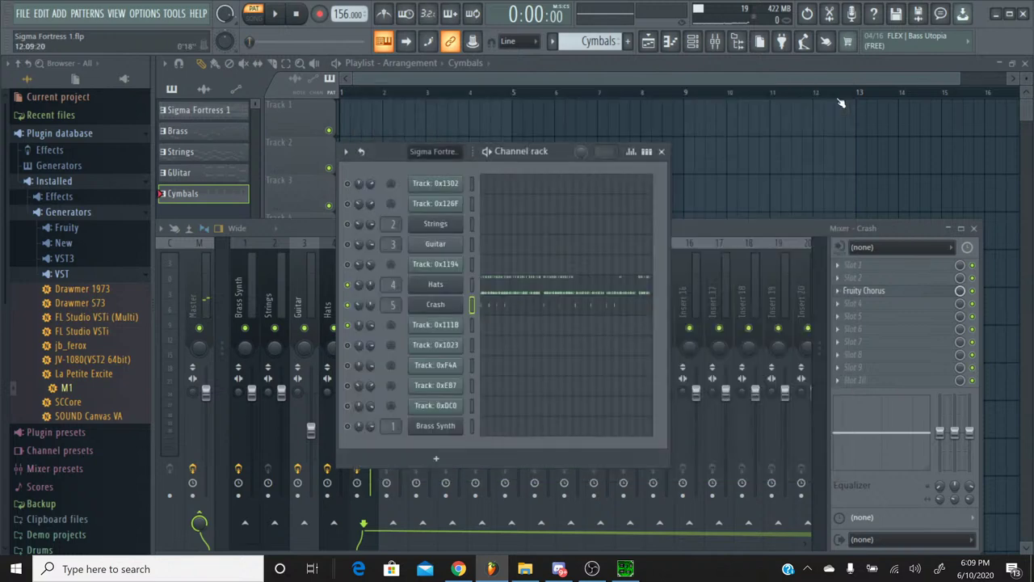
# Examine the piano roll of Track: 0x1194 in the Sigma Fortress 1 pattern to find where its C#4 notes start
pyautogui.press('KP_Subtract')
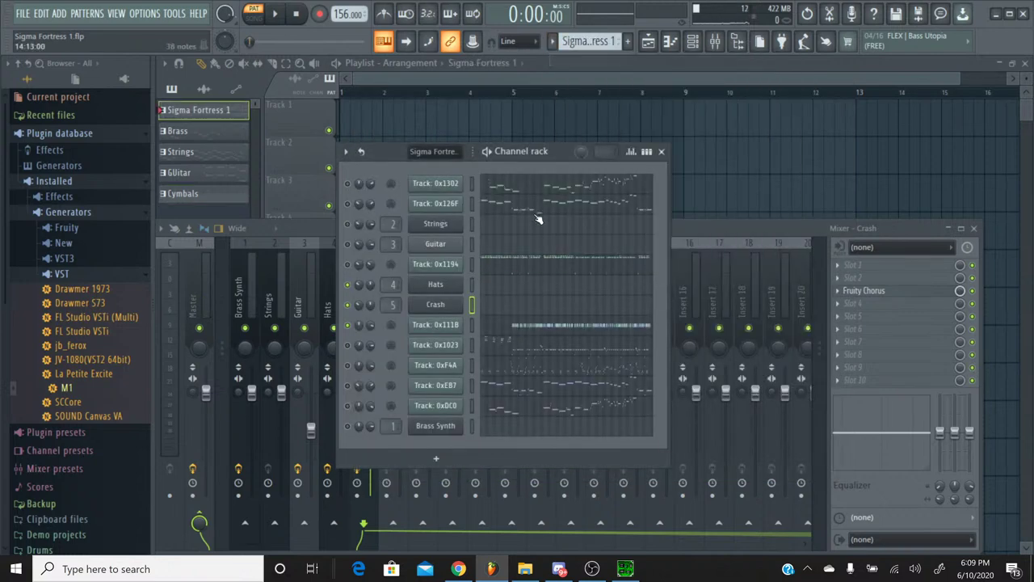
pyautogui.click(522, 262)
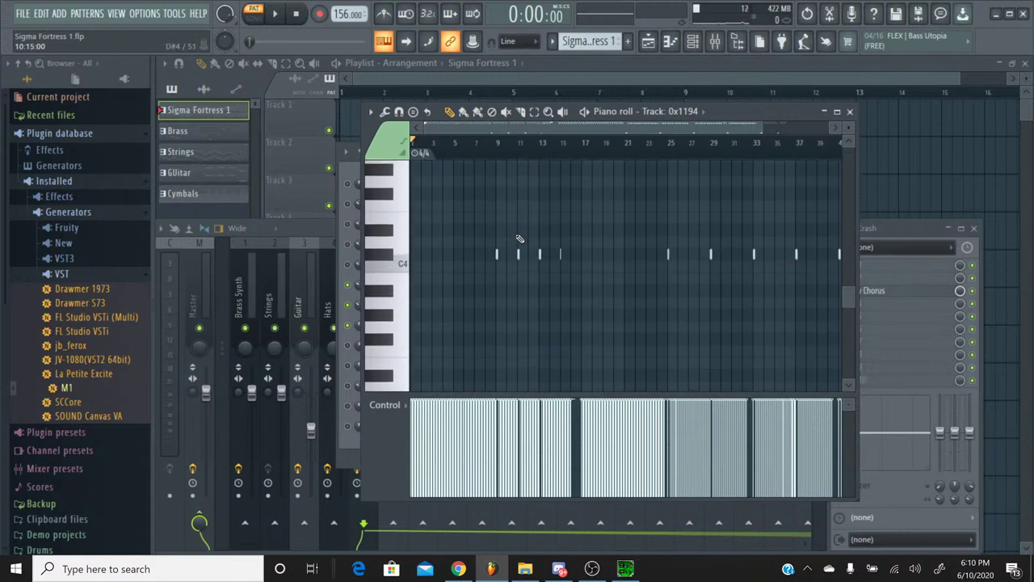
pyautogui.scroll(3, 496, 162)
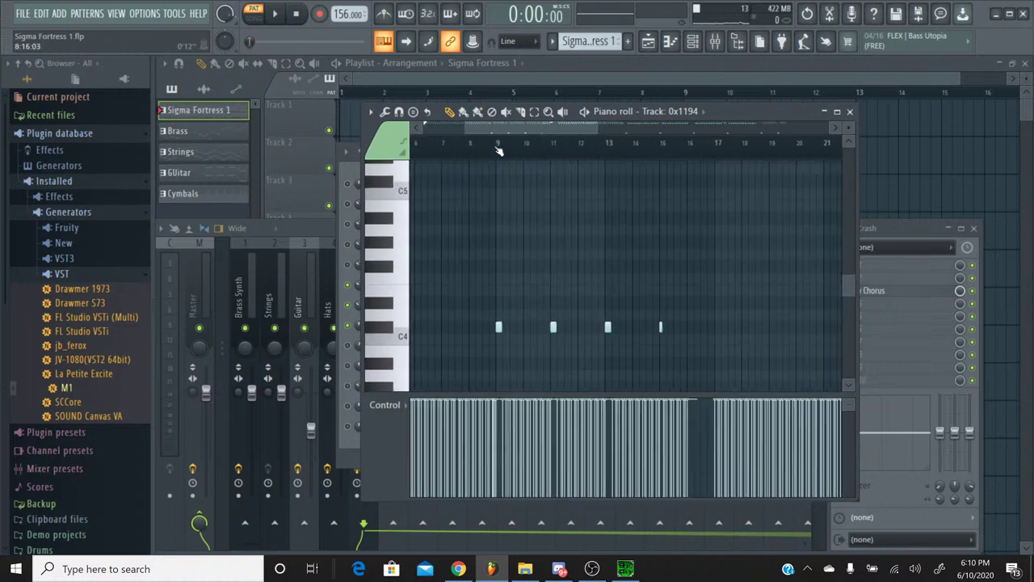
pyautogui.hscroll(-1, 448, 131)
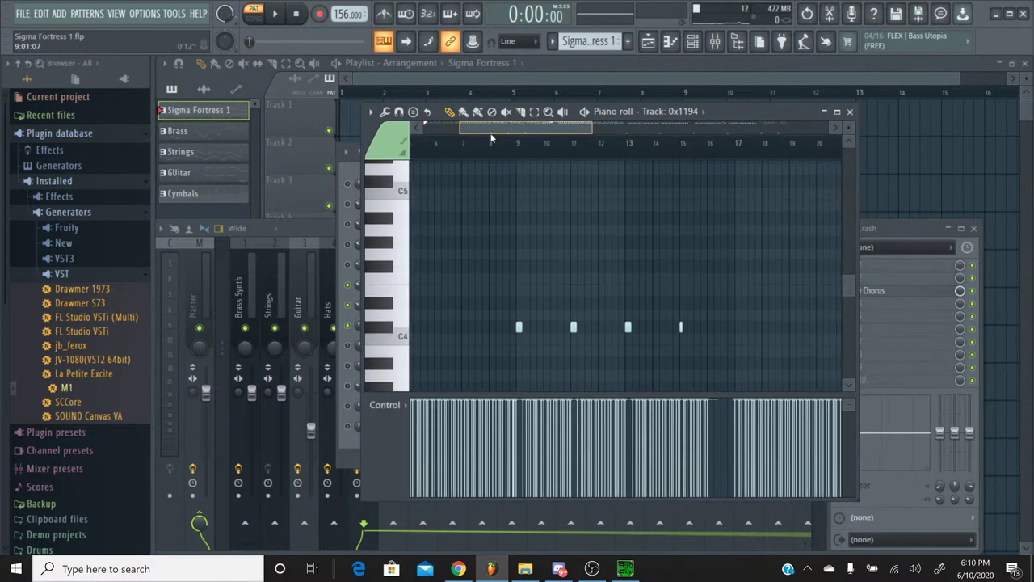
pyautogui.scroll(4, 489, 146)
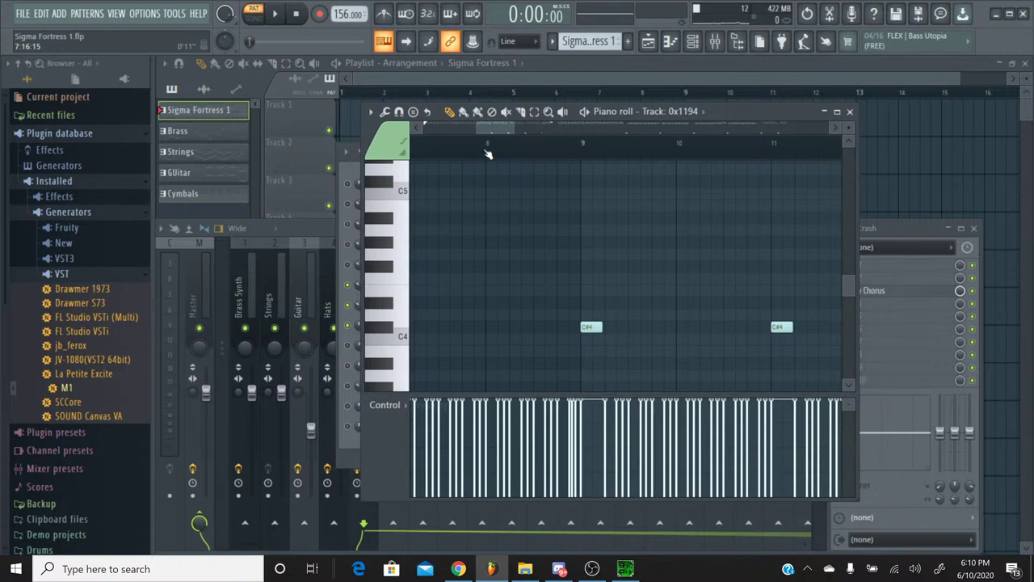
pyautogui.click(849, 112)
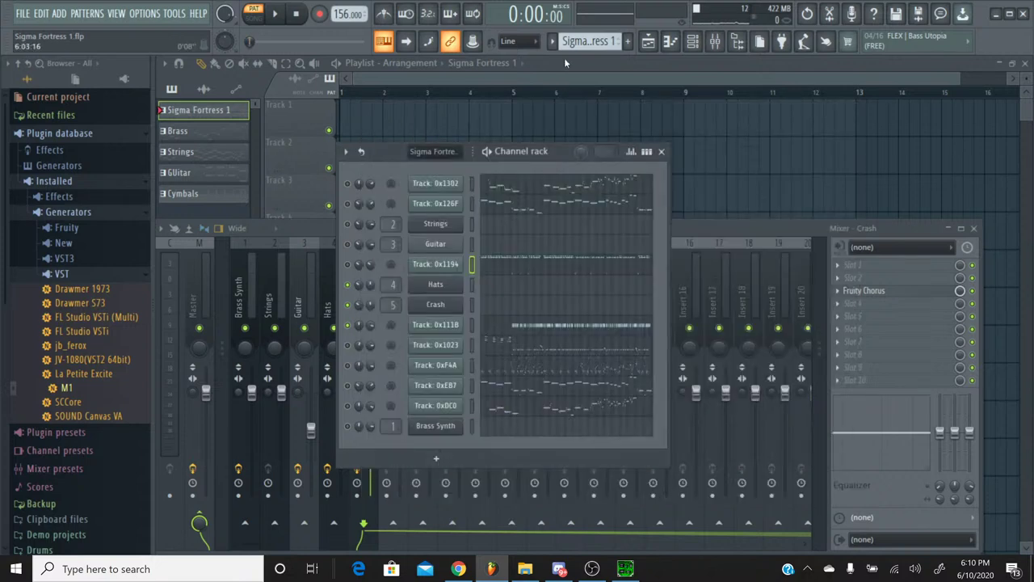
# Select all G#6 notes of the Crash channel in the Cymbals pattern and move them so the first starts at bar 9
pyautogui.click(551, 41)
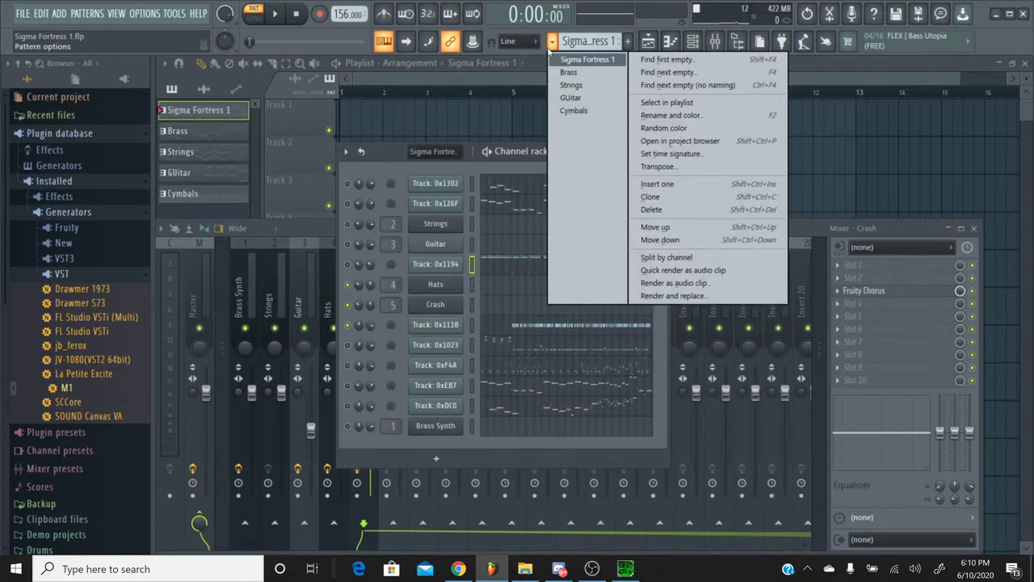
pyautogui.click(567, 109)
pyautogui.click(503, 303)
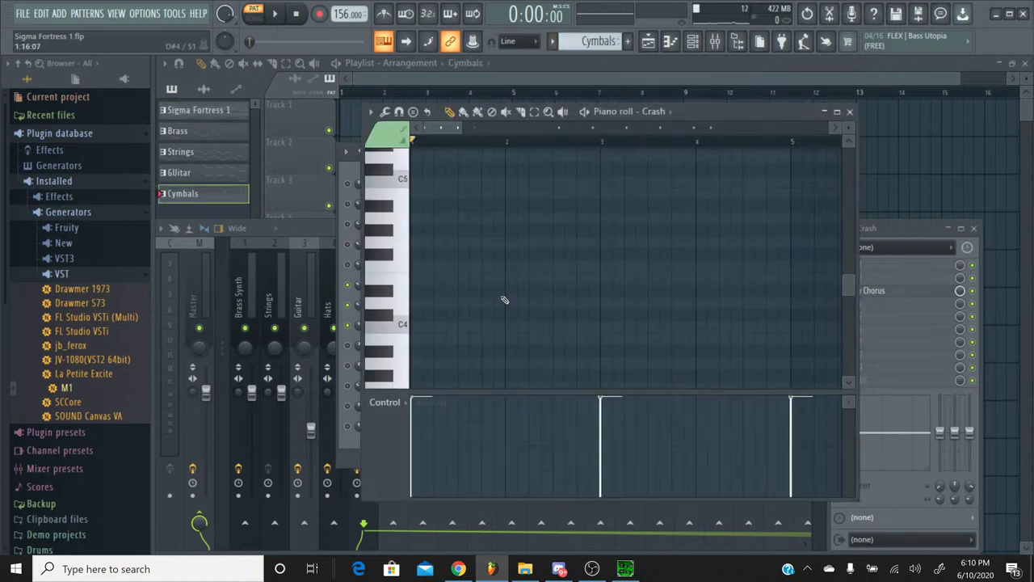
pyautogui.scroll(5, 503, 300)
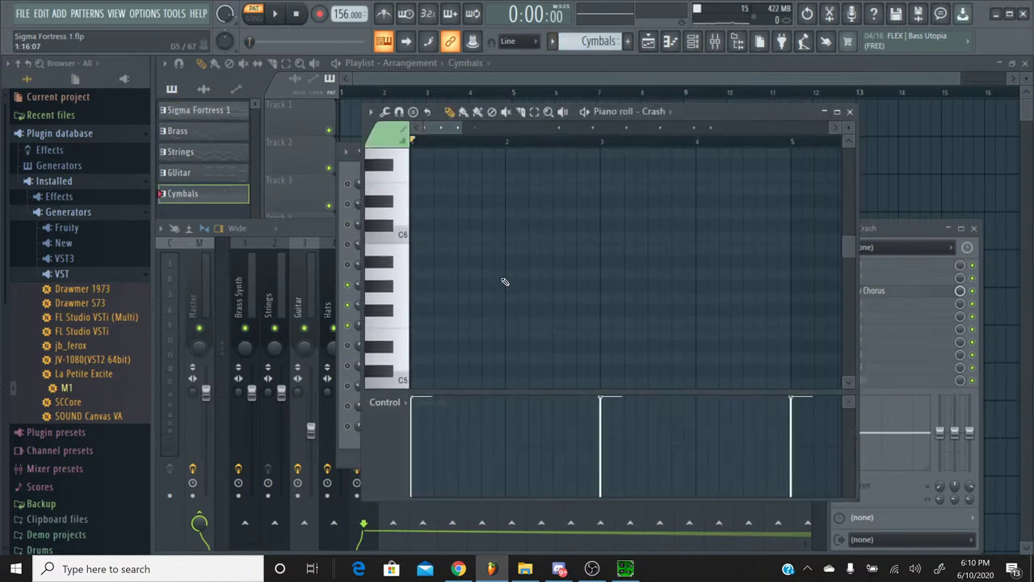
pyautogui.scroll(4, 505, 282)
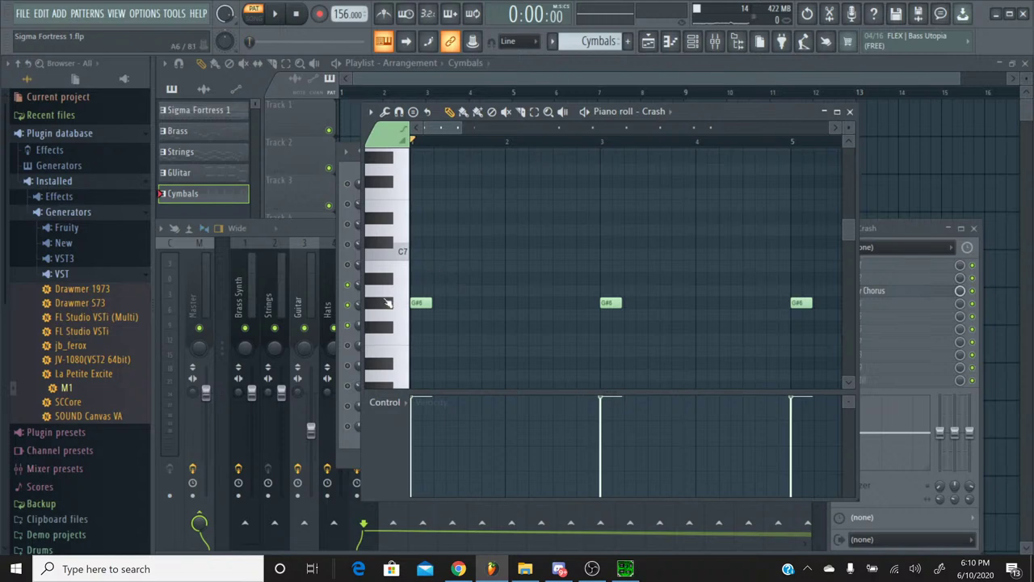
pyautogui.doubleClick(395, 306)
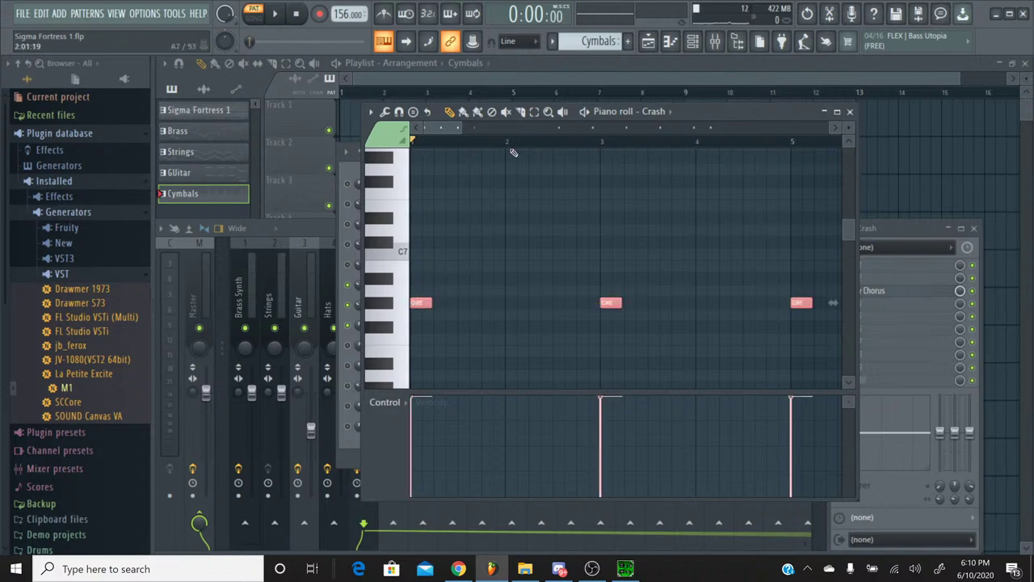
pyautogui.scroll(-3, 513, 153)
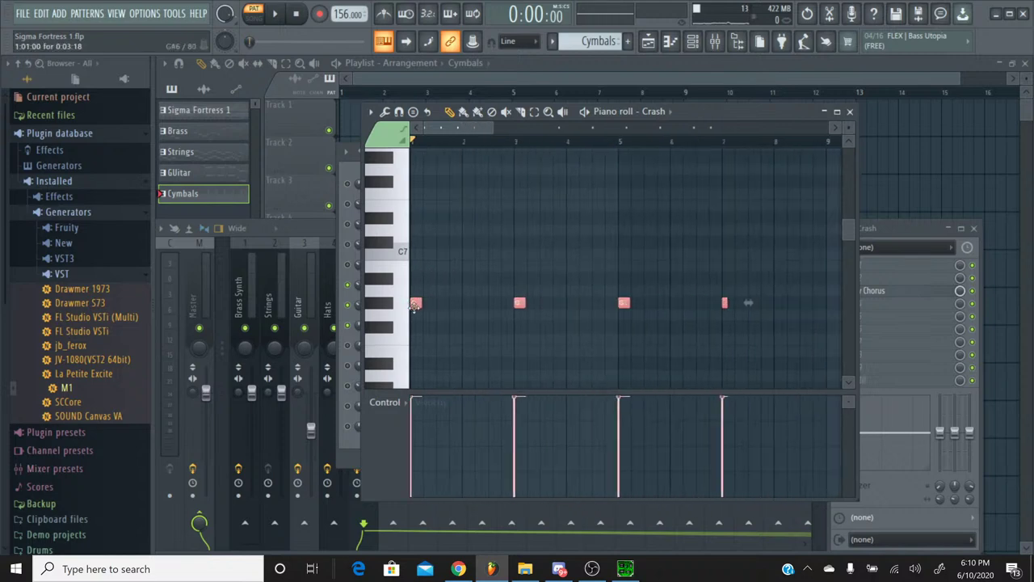
pyautogui.moveTo(414, 305); pyautogui.dragTo(832, 302)
pyautogui.moveTo(456, 126); pyautogui.dragTo(510, 126)
# Play the Cymbals pattern from just before bar 9, close the Crash piano roll and stop playback
pyautogui.click(491, 143)
pyautogui.press('space')
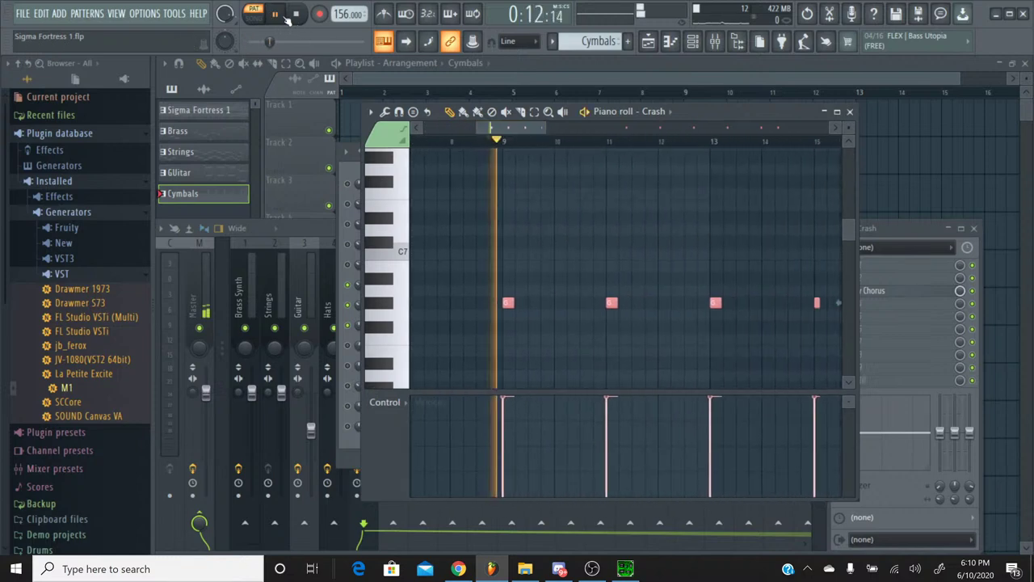
pyautogui.click(849, 112)
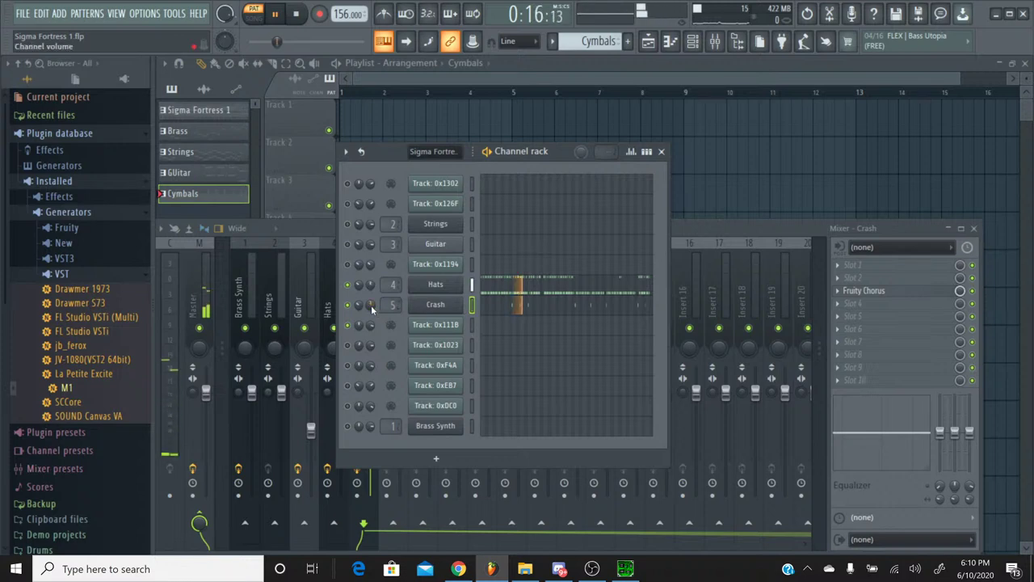
pyautogui.click(296, 21)
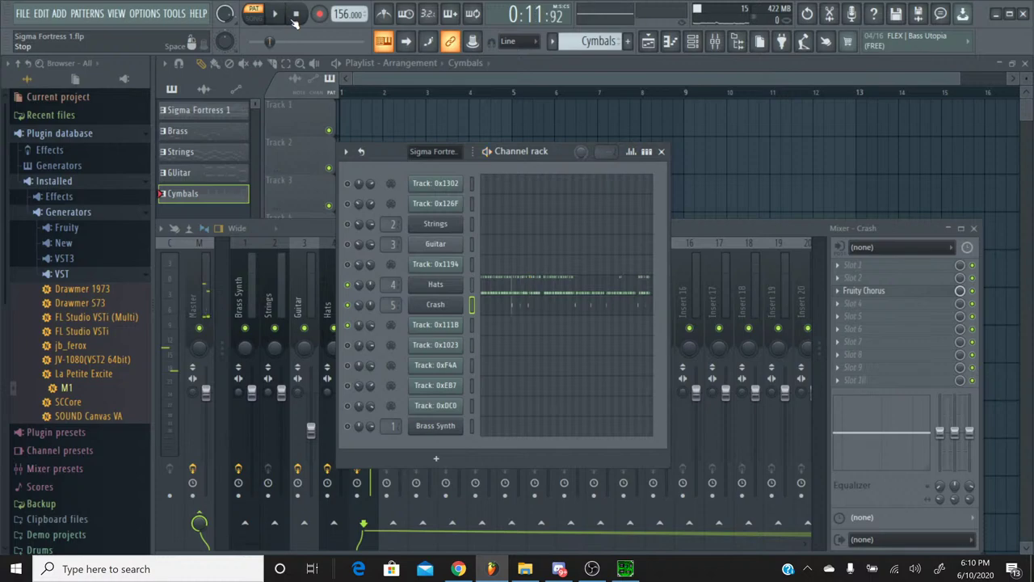
# Check the YouTube Studio live chat, return to FL Studio and switch to the Sigma Fortress 1 pattern
pyautogui.click(458, 569)
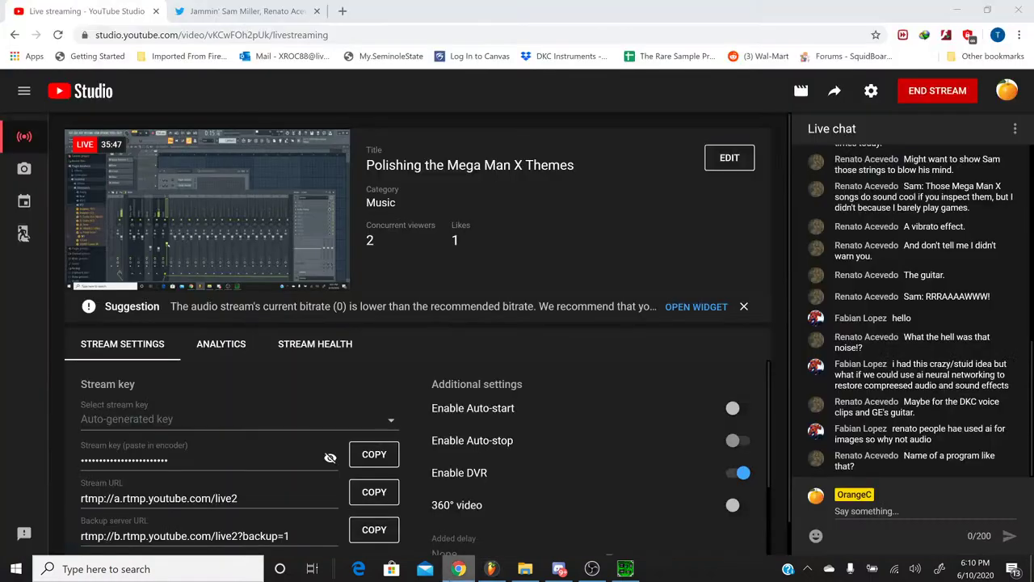
pyautogui.hotkey('alt', 'Tab')
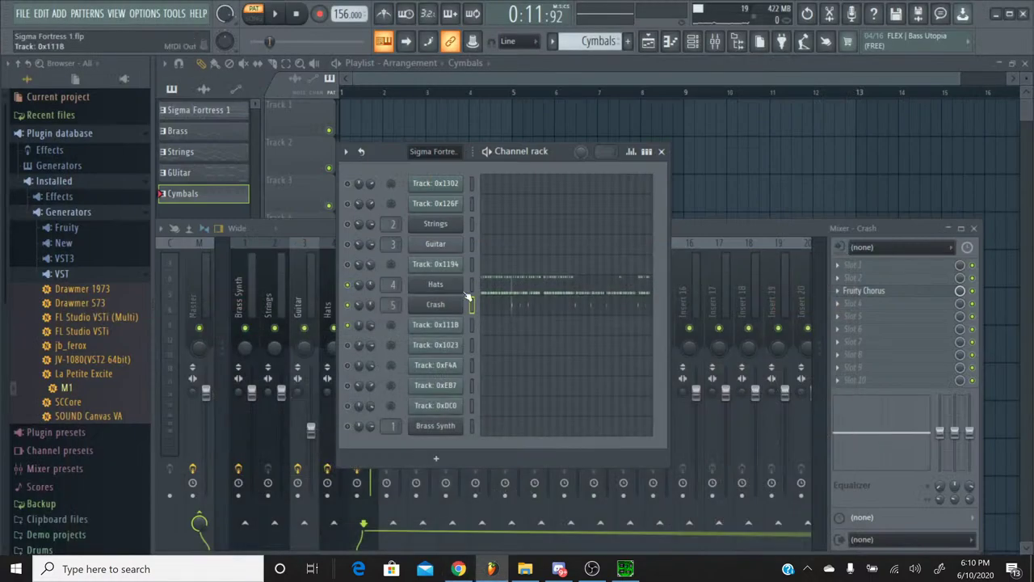
pyautogui.click(552, 43)
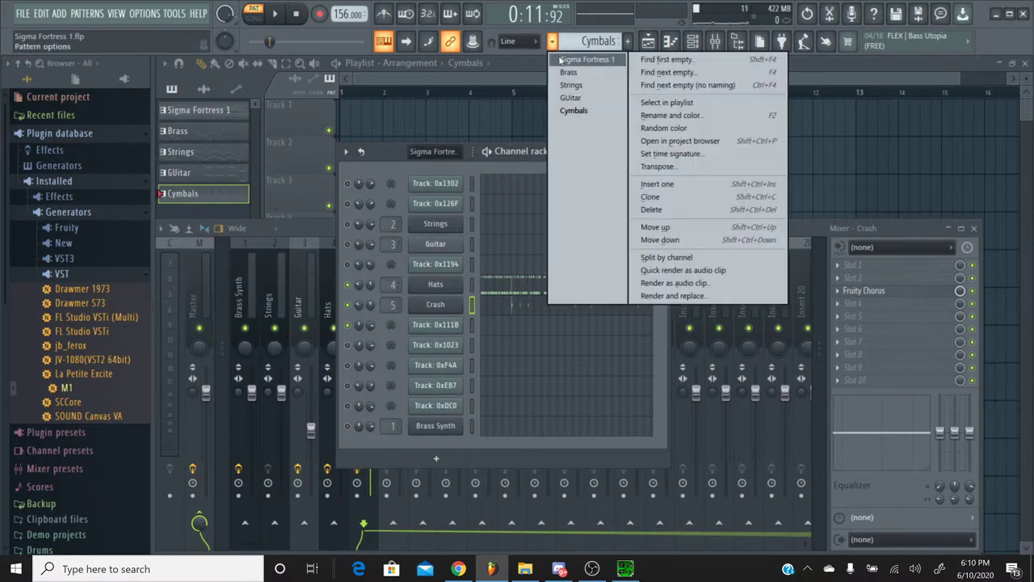
pyautogui.click(560, 60)
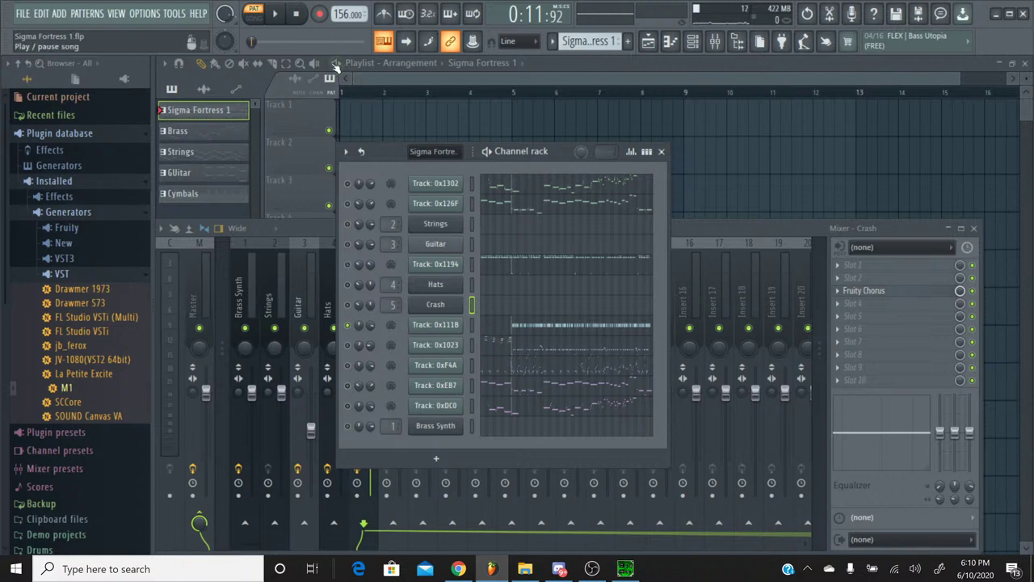
# Play the Sigma Fortress 1 pattern briefly, listen to a passage of the original SPC in SPCTool and return to FL Studio
pyautogui.click(281, 15)
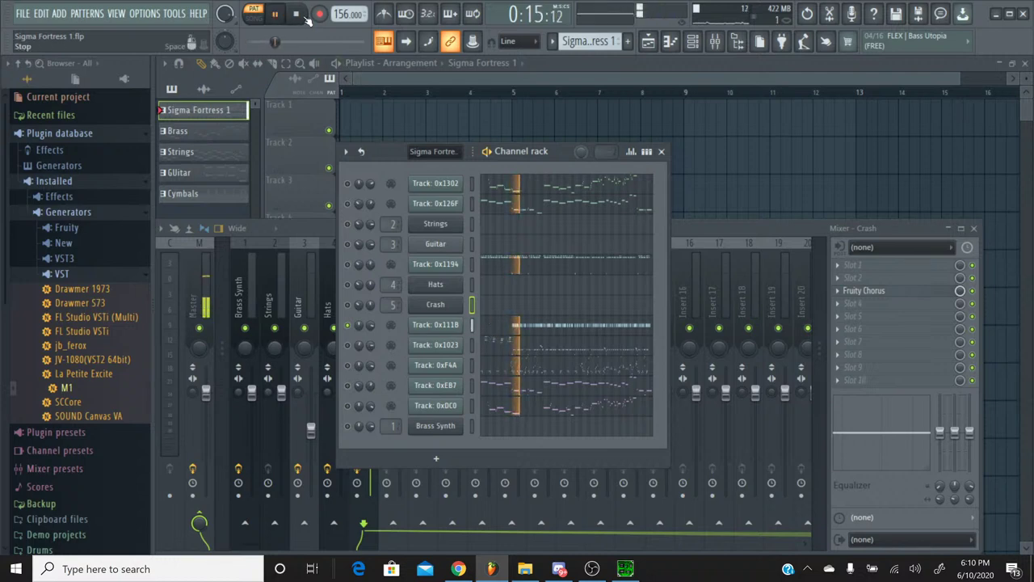
pyautogui.click(305, 18)
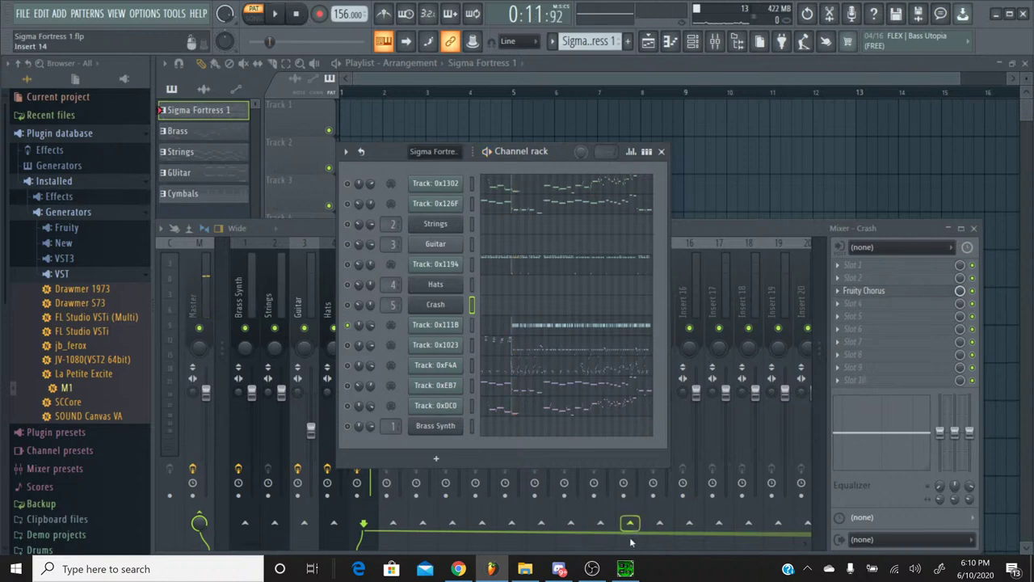
pyautogui.click(625, 569)
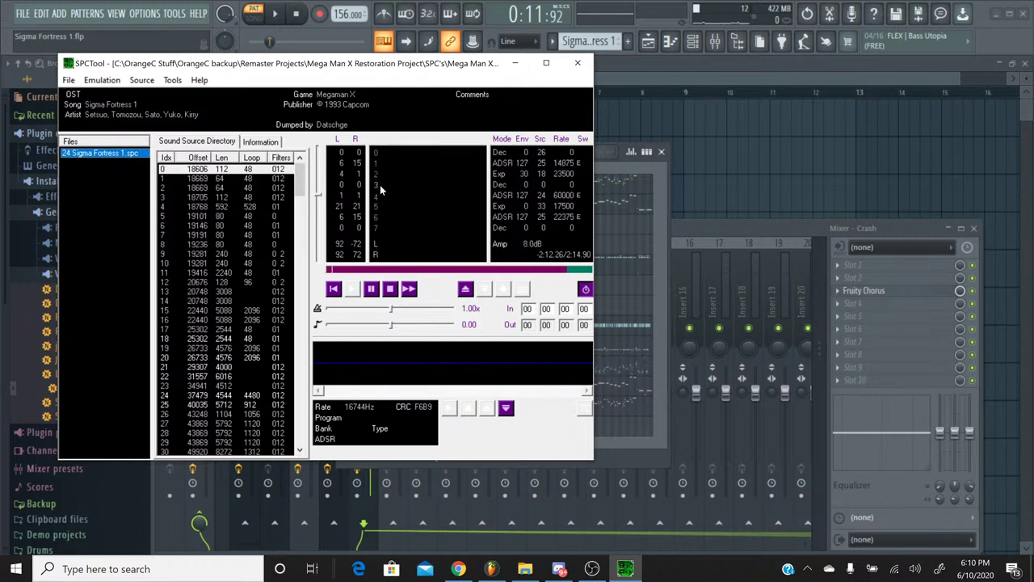
pyautogui.click(365, 269)
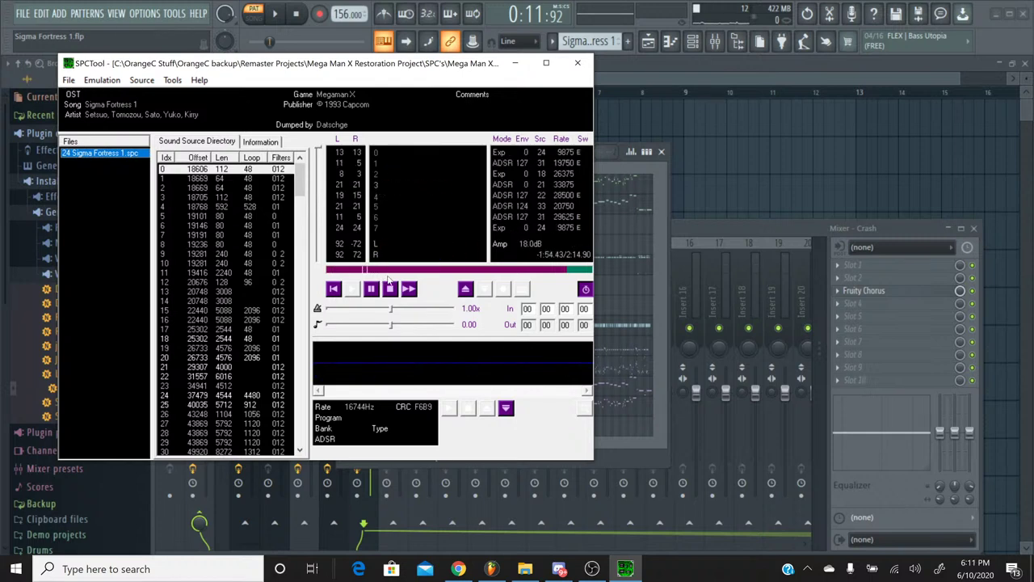
pyautogui.click(390, 287)
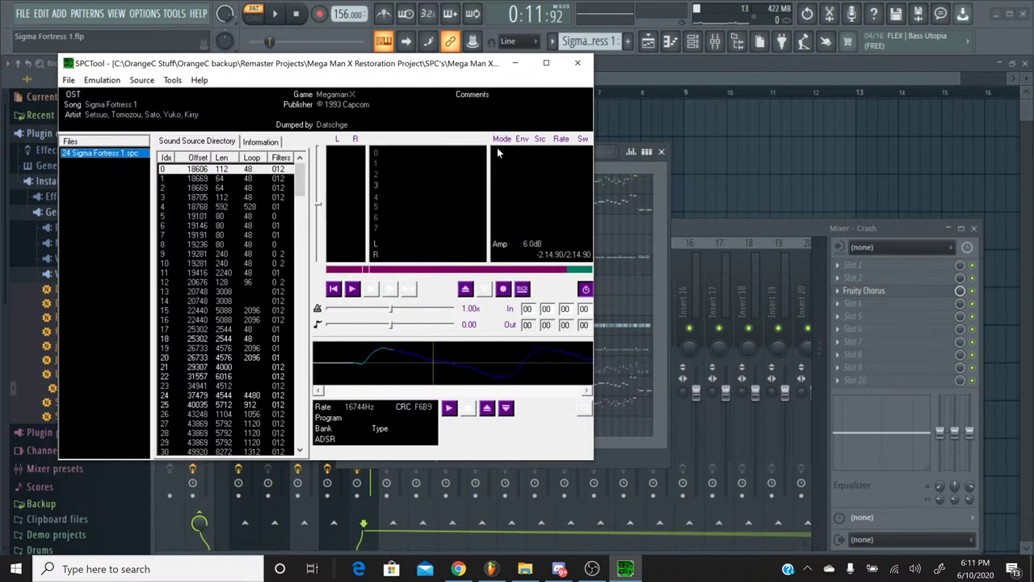
pyautogui.click(516, 68)
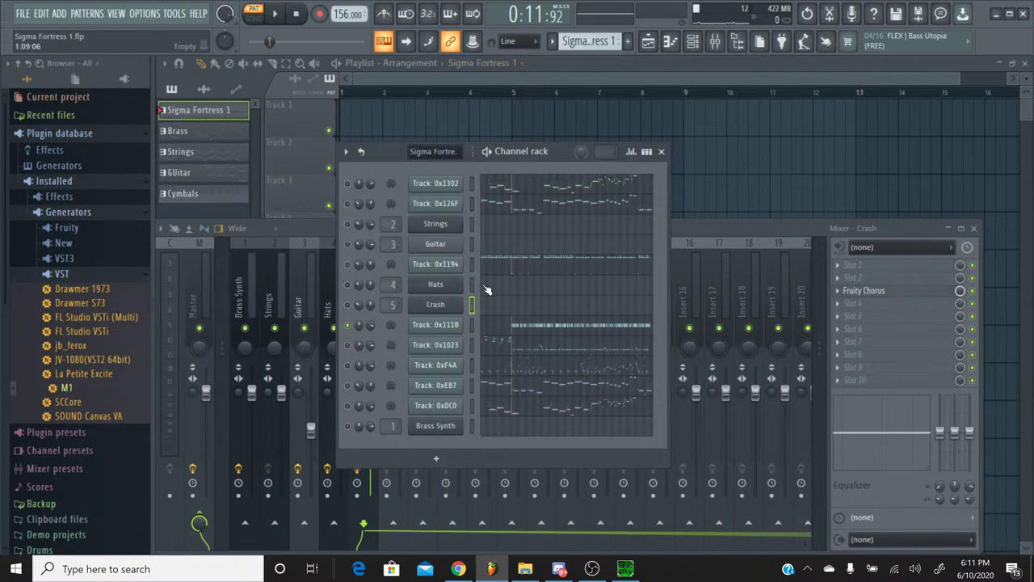
# Replay the original Sigma Fortress 1 SPC in SPCTool to check its voices, stop it and return to FL Studio
pyautogui.click(625, 569)
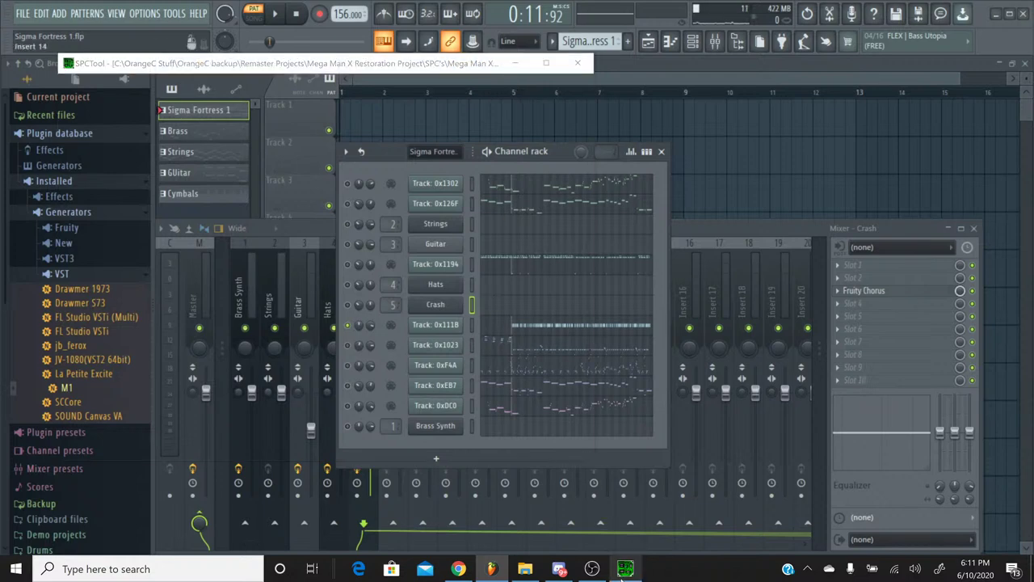
pyautogui.click(353, 289)
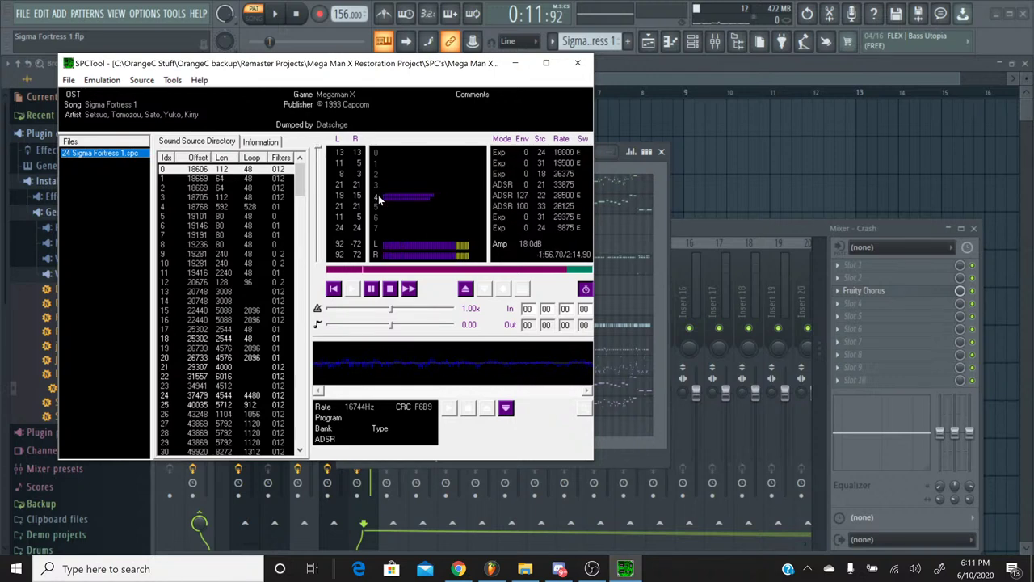
pyautogui.click(389, 289)
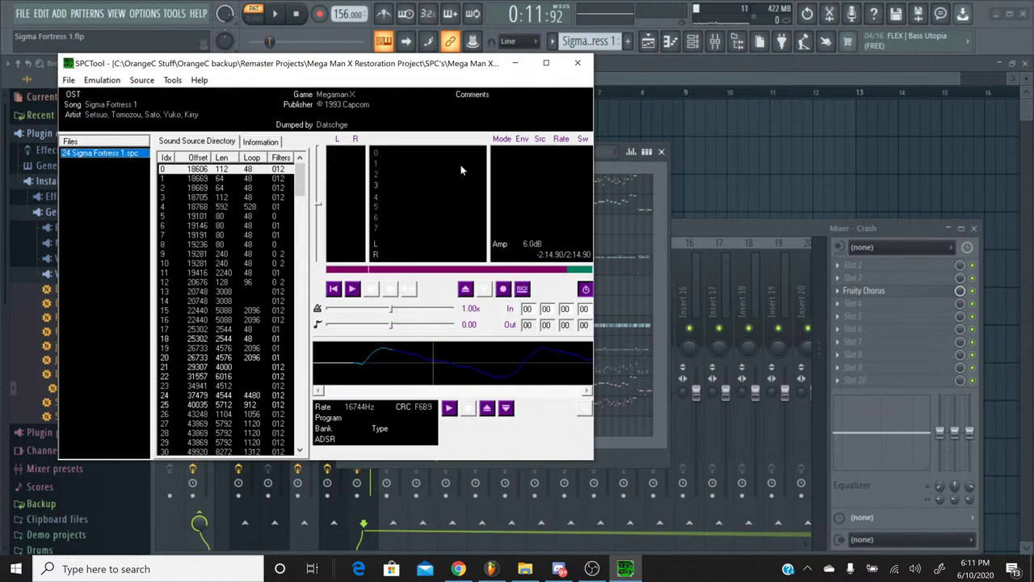
pyautogui.click(520, 68)
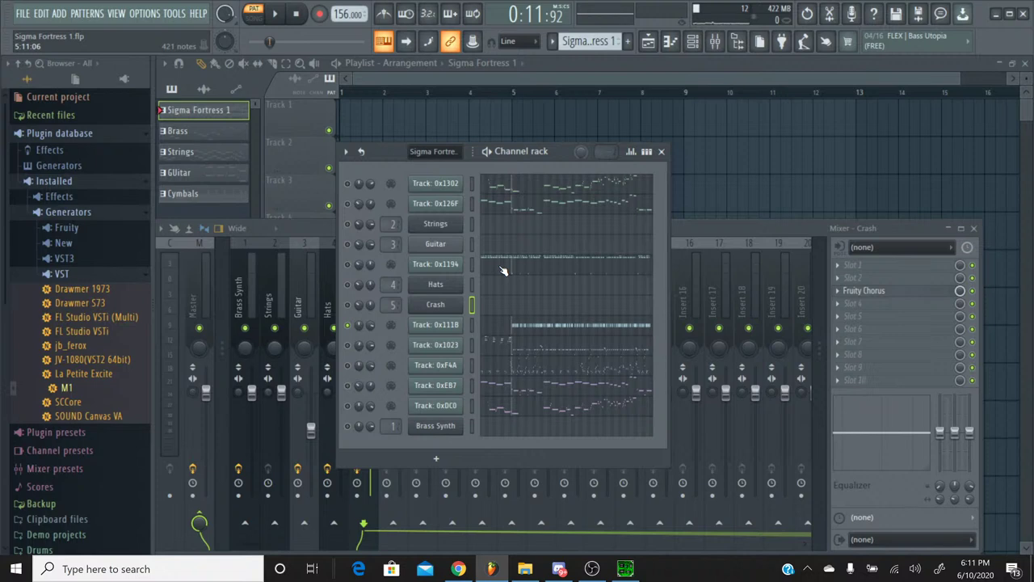
# Copy all C#5 notes from the Track: 0x111B piano roll and move the playback position to their start at bar 9
pyautogui.click(503, 322)
pyautogui.moveTo(455, 132); pyautogui.dragTo(504, 139)
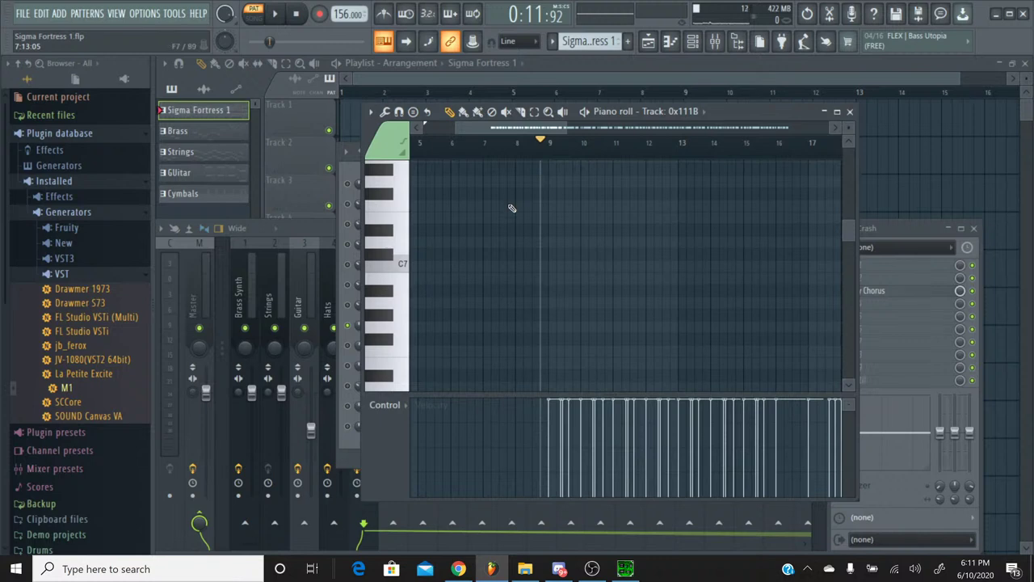
pyautogui.scroll(-8, 511, 208)
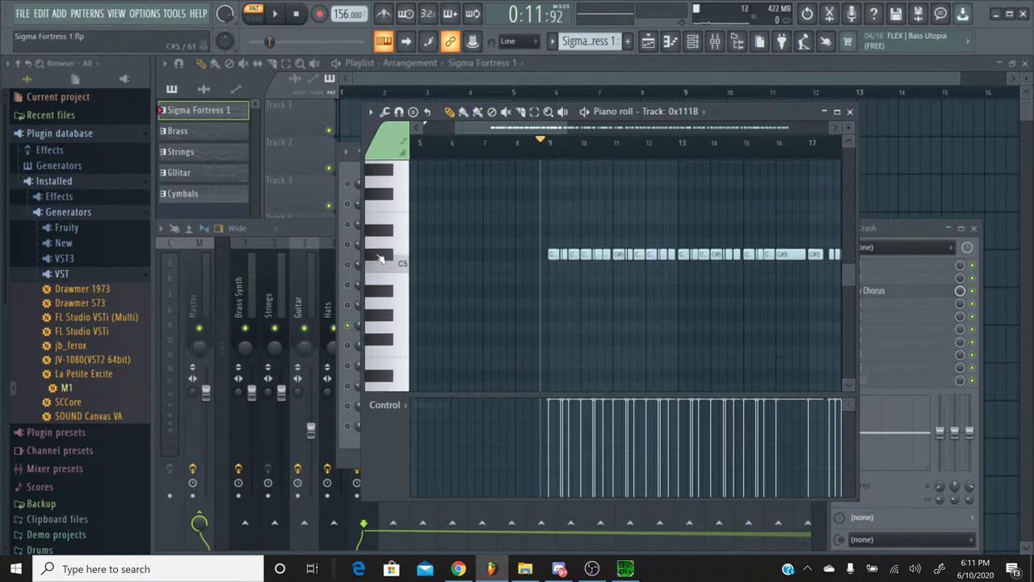
pyautogui.hotkey('ctrl', 'a')
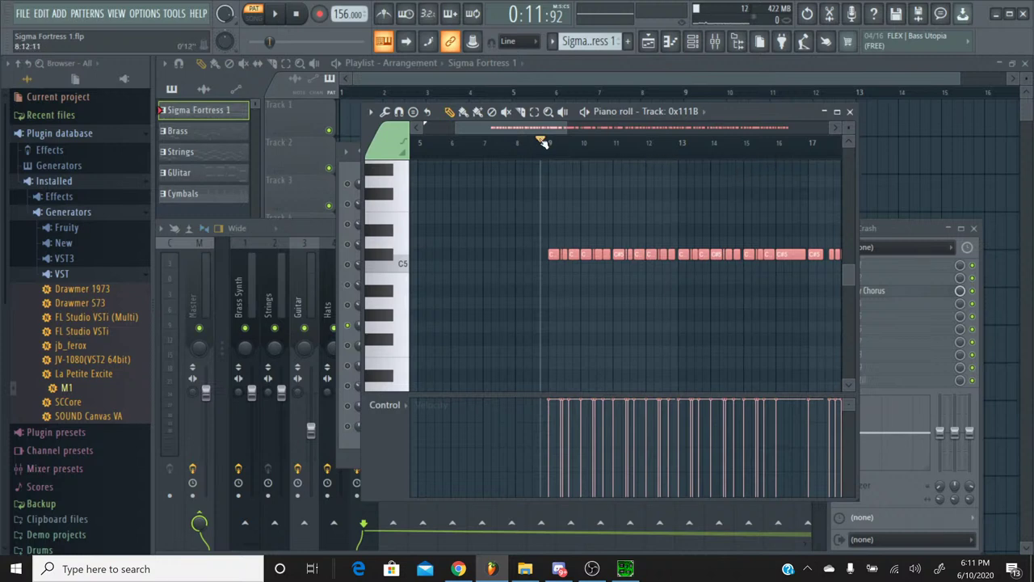
pyautogui.moveTo(543, 141); pyautogui.dragTo(551, 144)
pyautogui.click(849, 113)
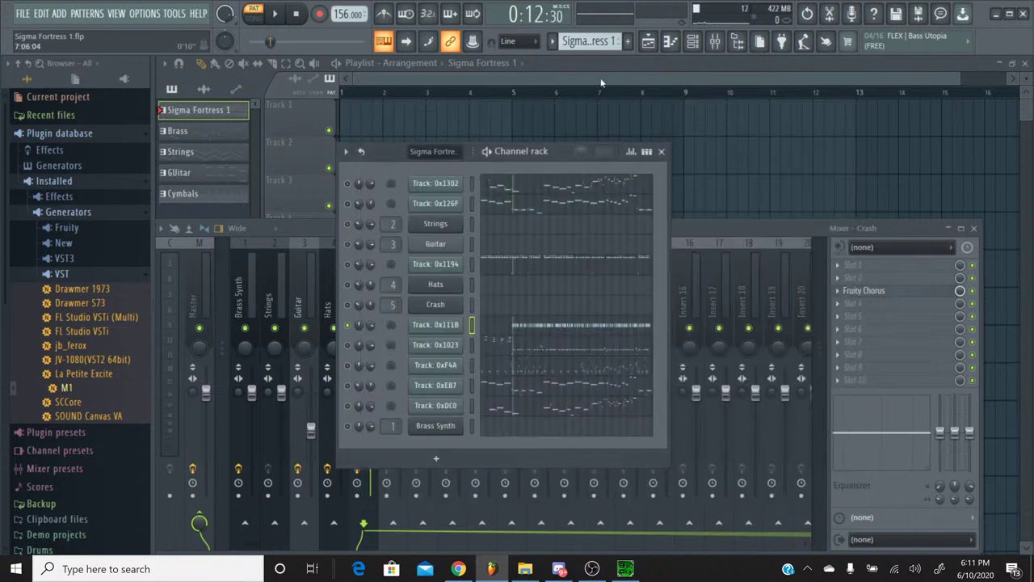
# Create a new empty pattern named Percussion
pyautogui.click(627, 41)
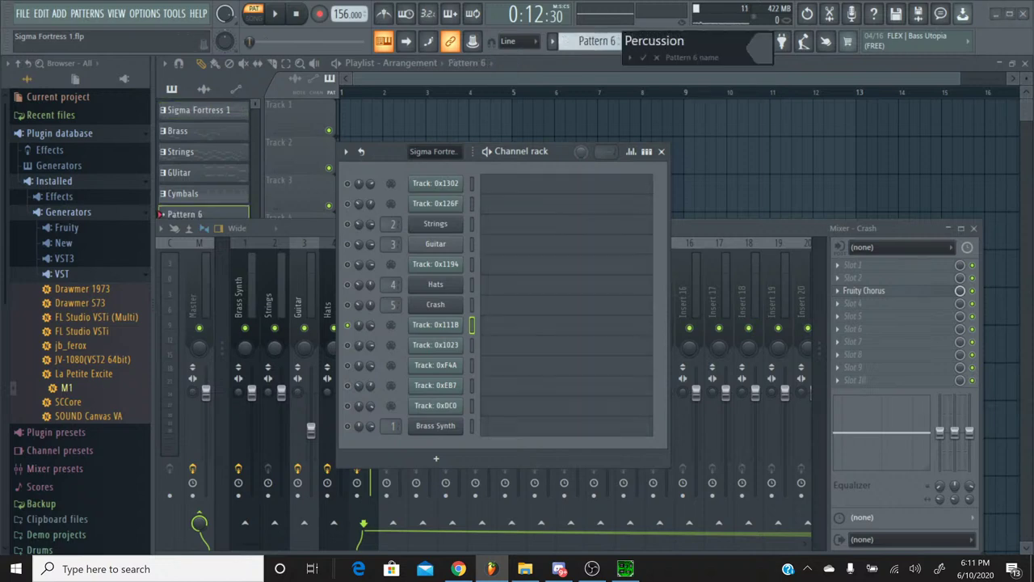
pyautogui.write('Percussion')
pyautogui.press('Return')
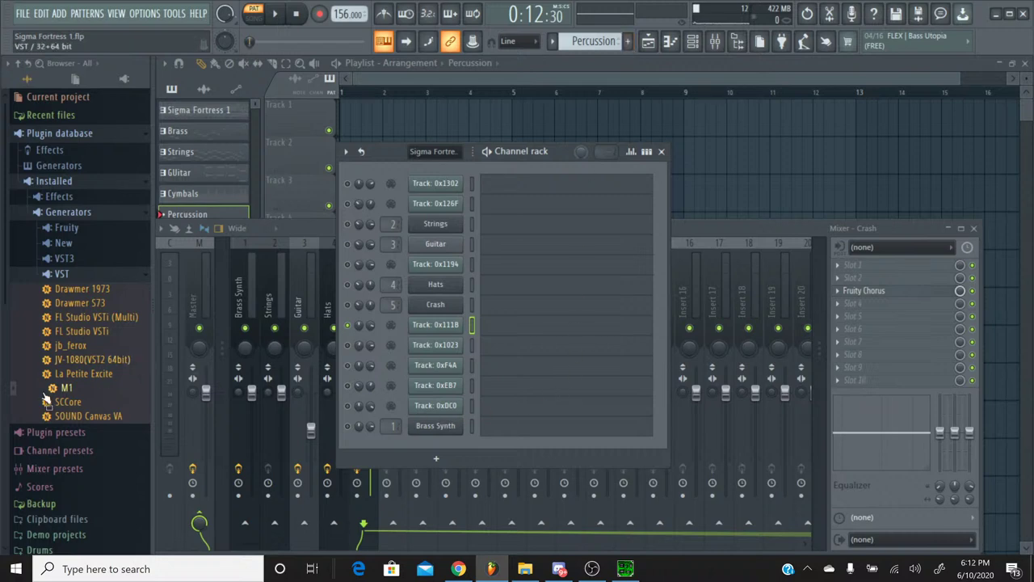
# Add an M1 channel below Track: 0x111B, load its BD&SDCatlog1 drum program and set the second insert effect to No Effect
pyautogui.moveTo(57, 394); pyautogui.dragTo(450, 343)
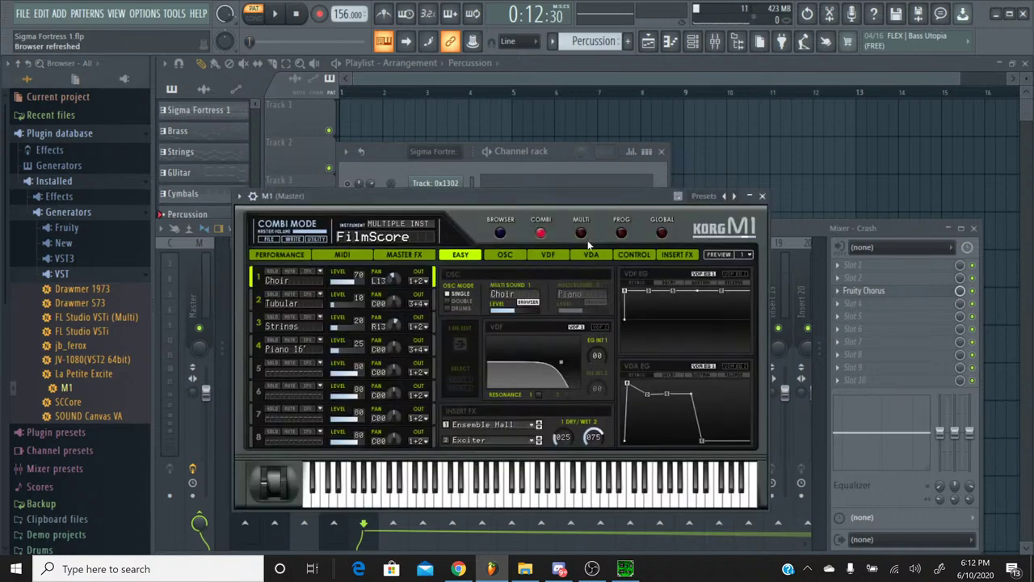
pyautogui.click(620, 234)
pyautogui.click(500, 233)
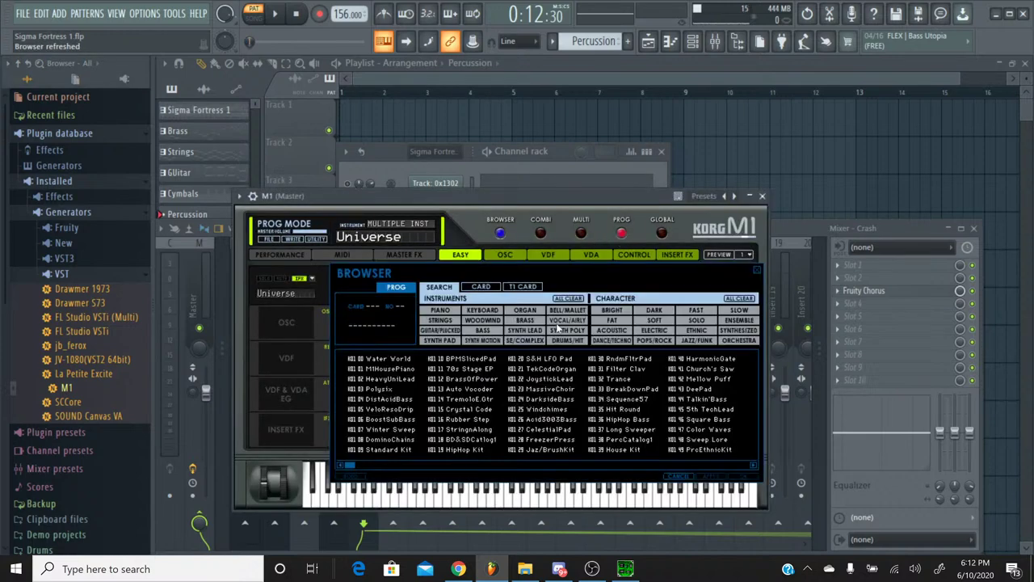
pyautogui.click(556, 341)
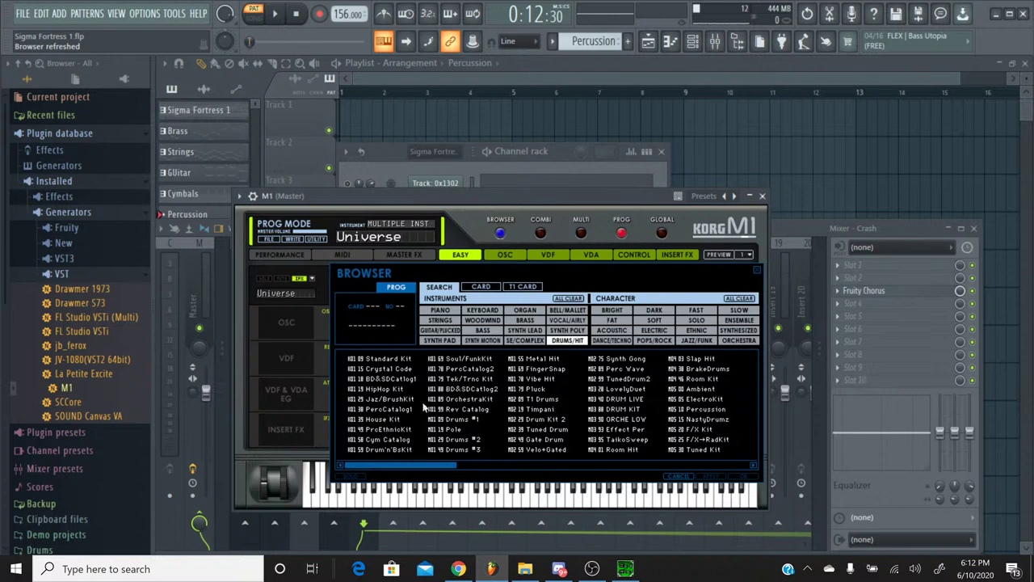
pyautogui.doubleClick(396, 382)
pyautogui.click(482, 437)
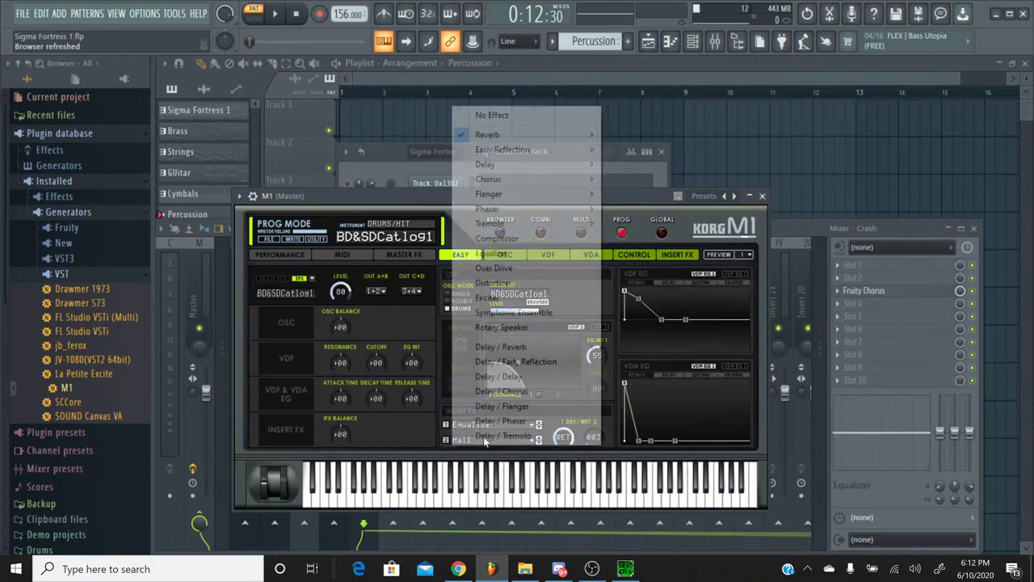
pyautogui.click(489, 113)
pyautogui.click(762, 196)
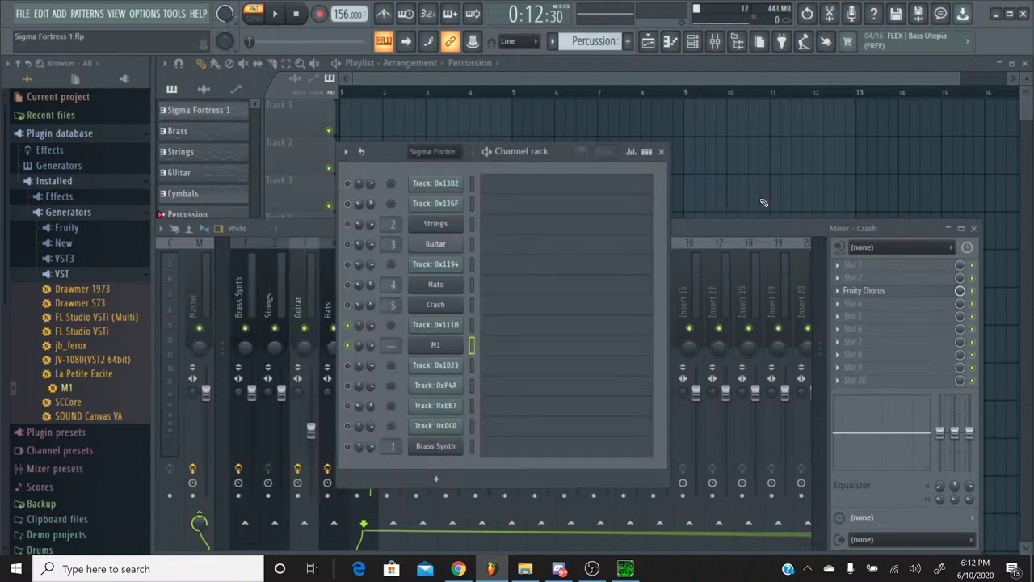
# Rename the new M1 channel to Kick
pyautogui.rightClick(456, 355)
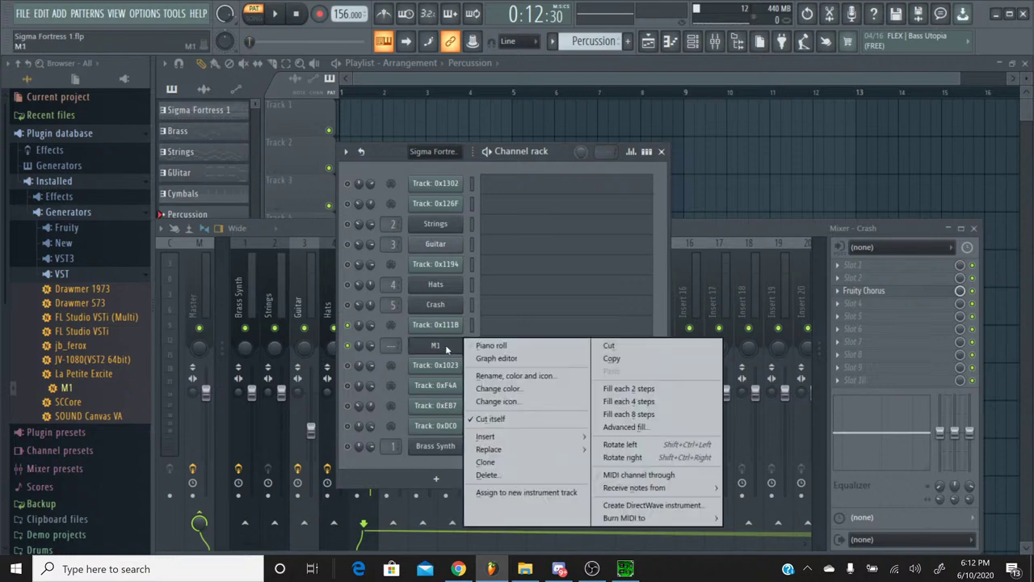
pyautogui.click(478, 374)
pyautogui.write('Kick')
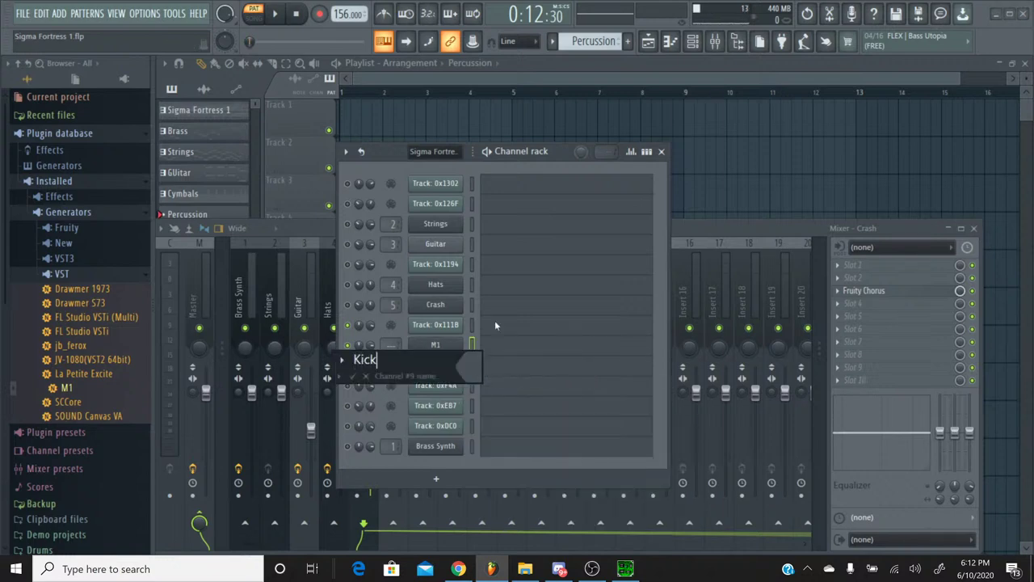
pyautogui.press('Return')
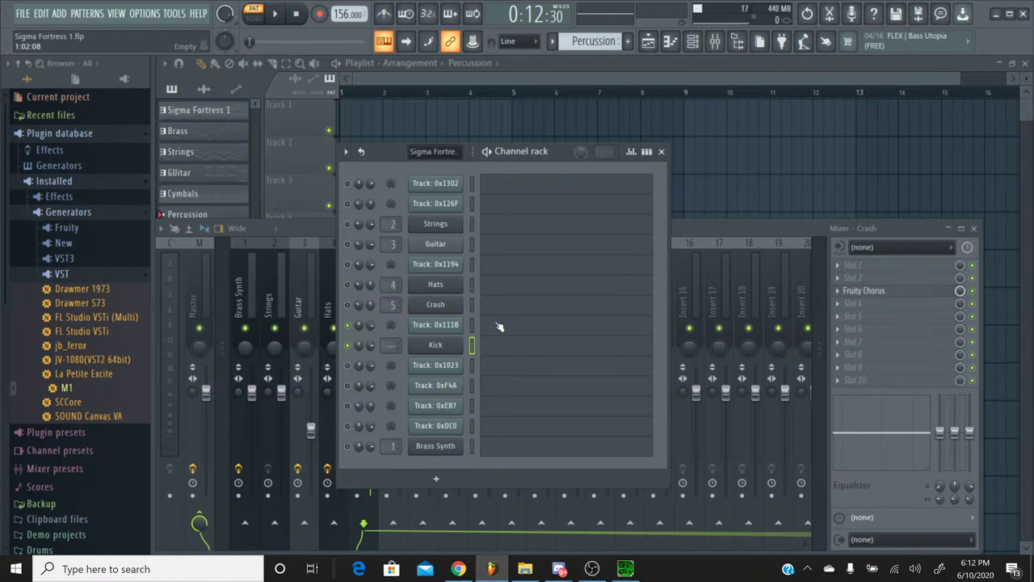
# Paste the copied C#5 notes into the Kick piano roll, move them so the first starts at bar 9 and deselect them
pyautogui.click(504, 351)
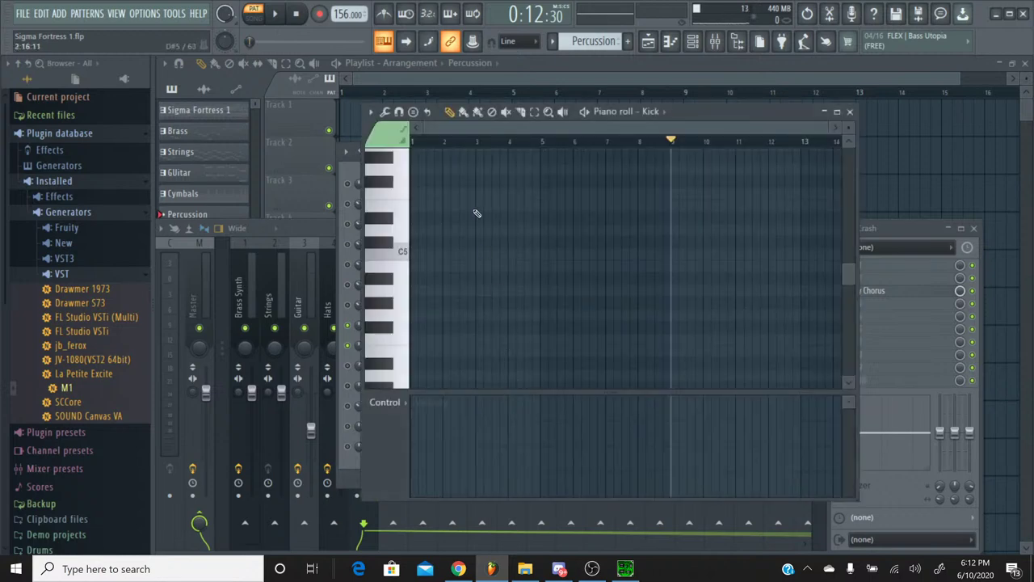
pyautogui.moveTo(613, 128); pyautogui.dragTo(872, 168)
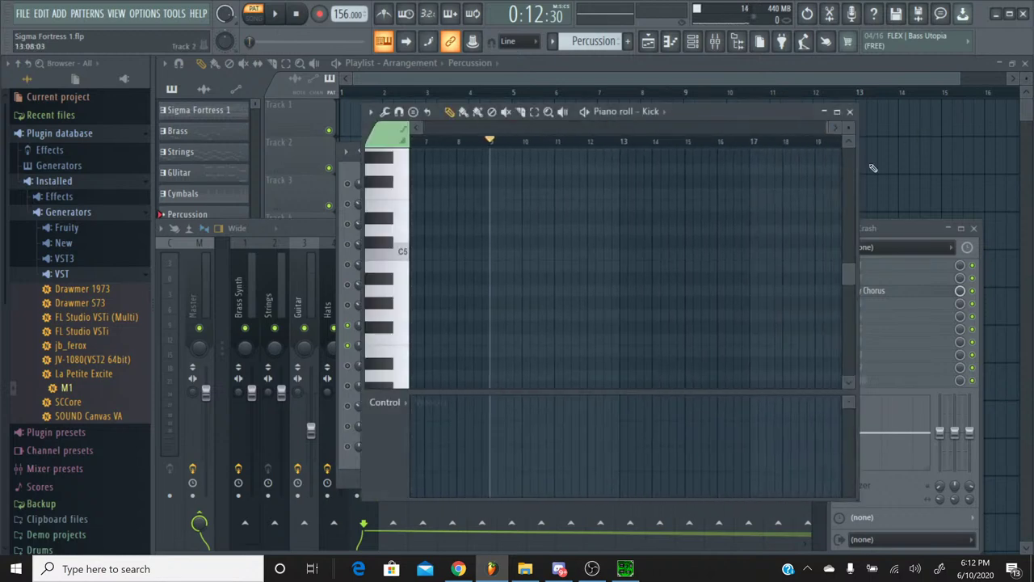
pyautogui.hotkey('ctrl', 'v')
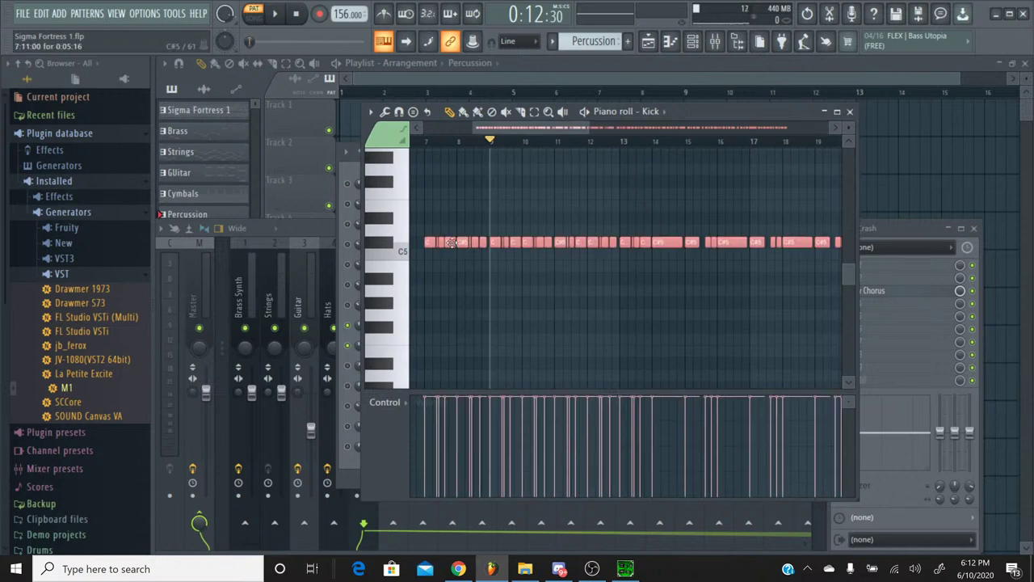
pyautogui.moveTo(452, 243); pyautogui.dragTo(517, 243)
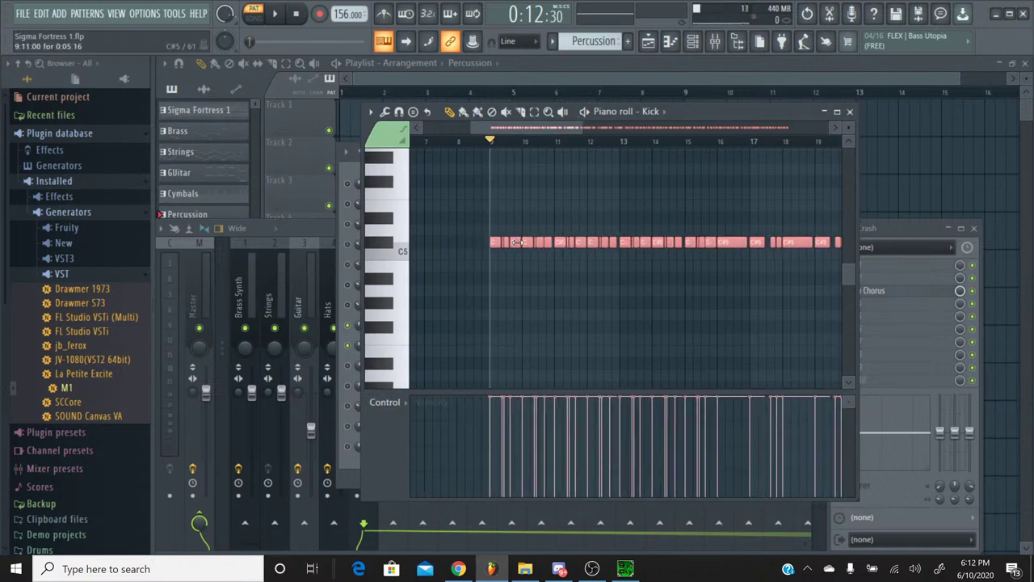
pyautogui.hotkey('ctrl', 'd')
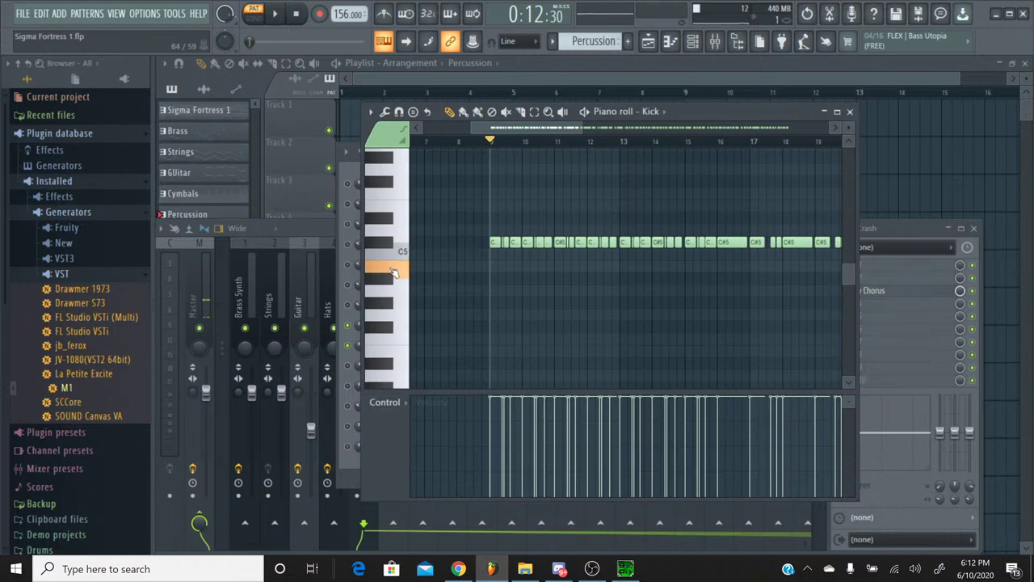
# Transpose all Kick notes down two semitones to B4, preview the pattern and close the piano roll
pyautogui.hotkey('ctrl', 'a')
pyautogui.press('Down')
pyautogui.press('Down')
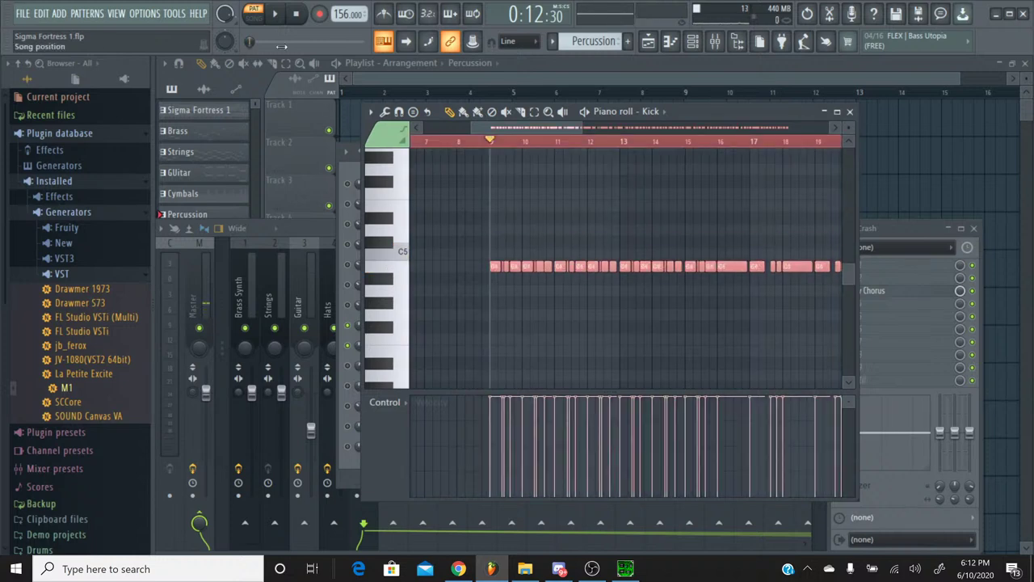
pyautogui.click(275, 13)
pyautogui.click(296, 15)
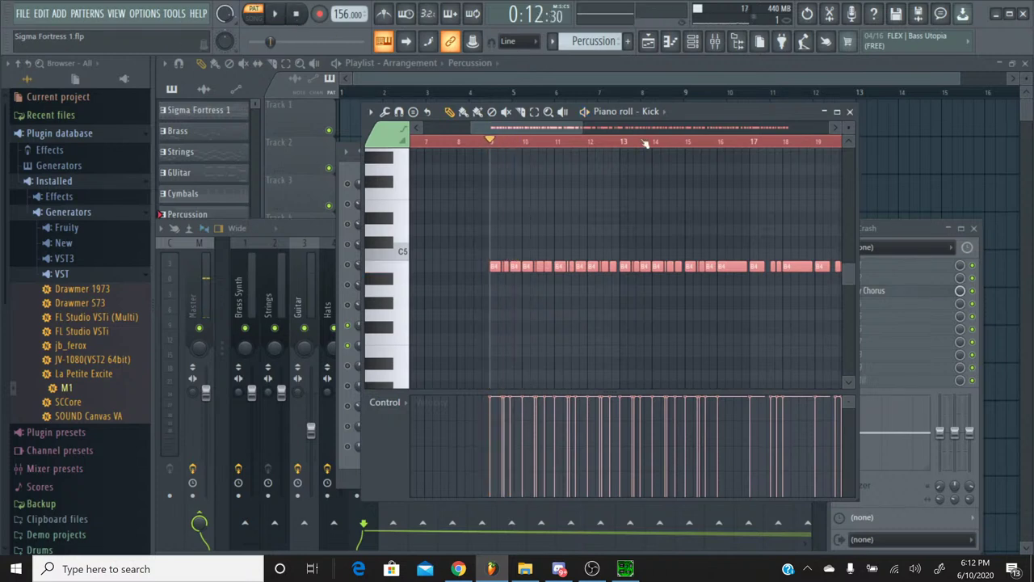
pyautogui.click(849, 112)
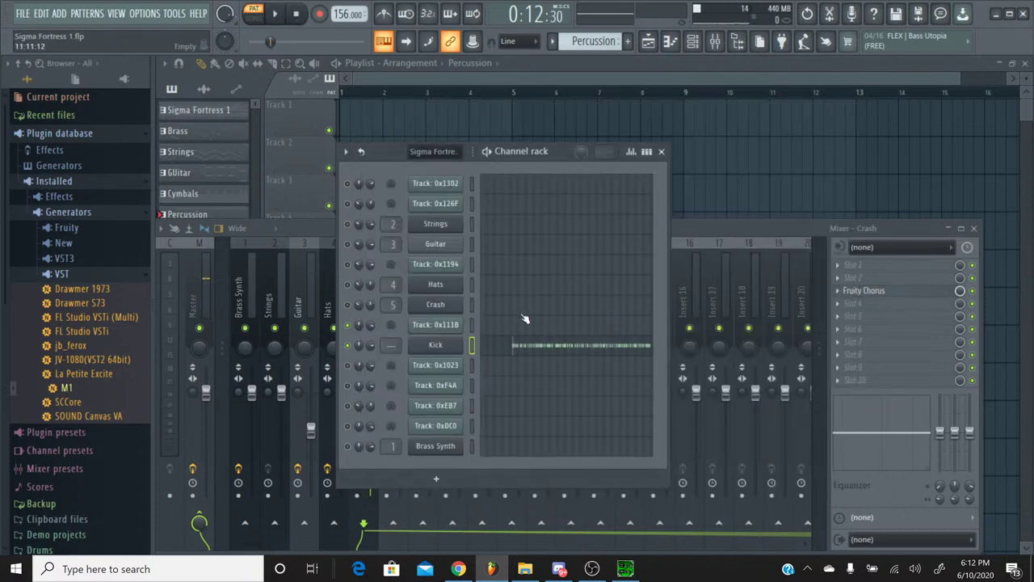
# Route the Kick channel to mixer track 6
pyautogui.click(683, 235)
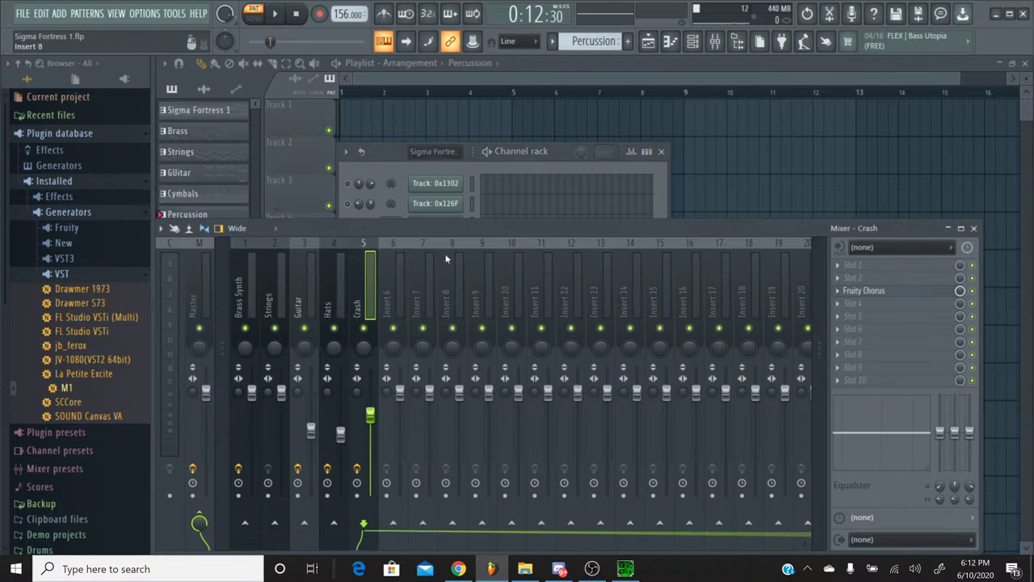
pyautogui.click(396, 244)
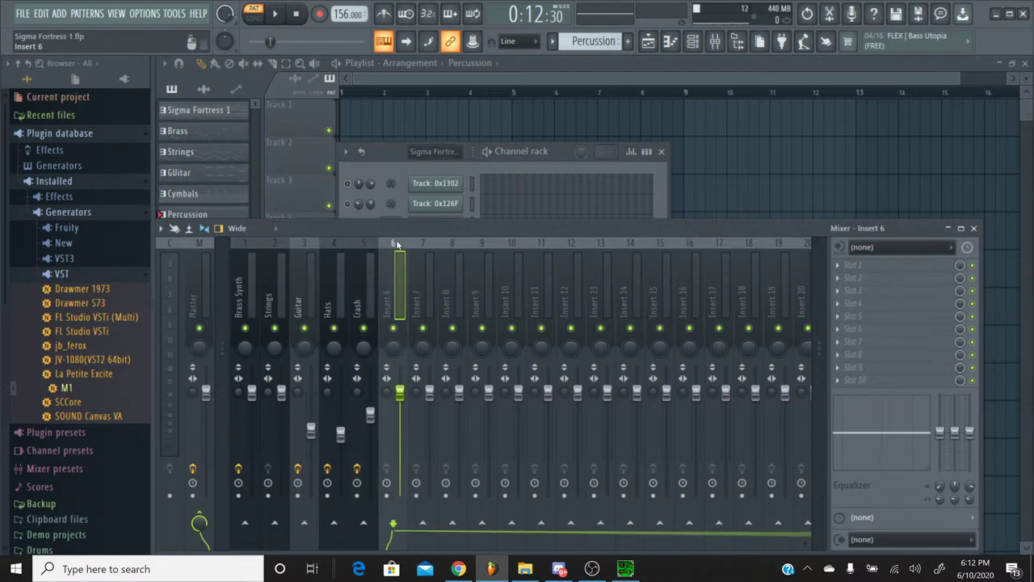
pyautogui.hotkey('ctrl', 'l')
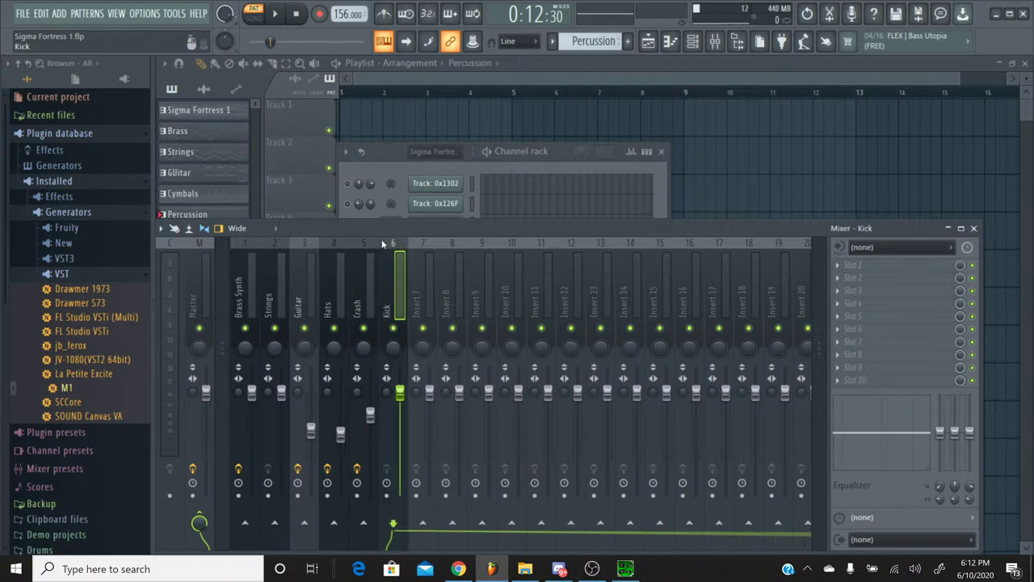
# Switch to the Sigma Fortress 1 pattern, preview it, open Track: 0x1023 in the piano roll and stop playback
pyautogui.click(392, 176)
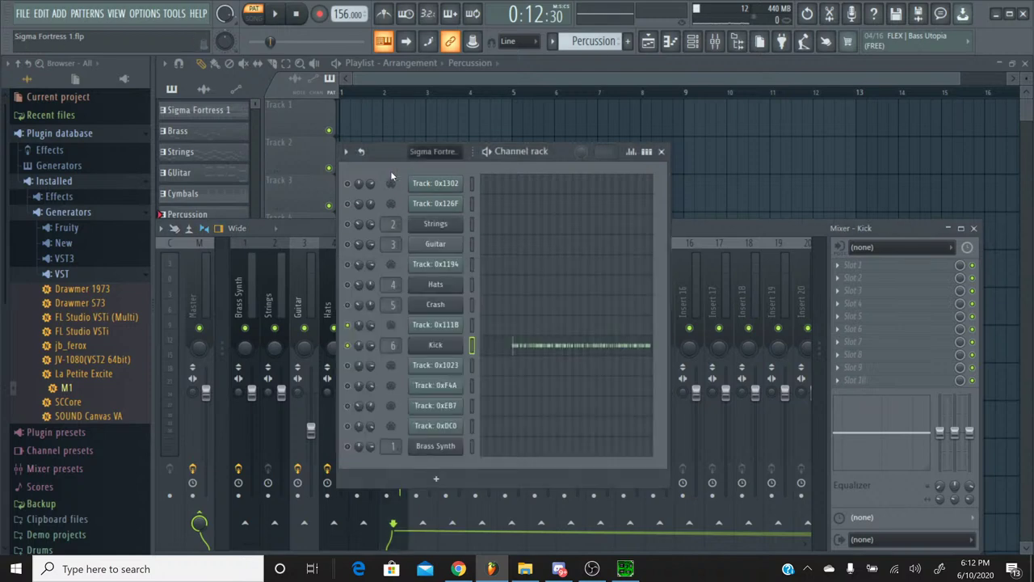
pyautogui.click(550, 46)
pyautogui.click(557, 57)
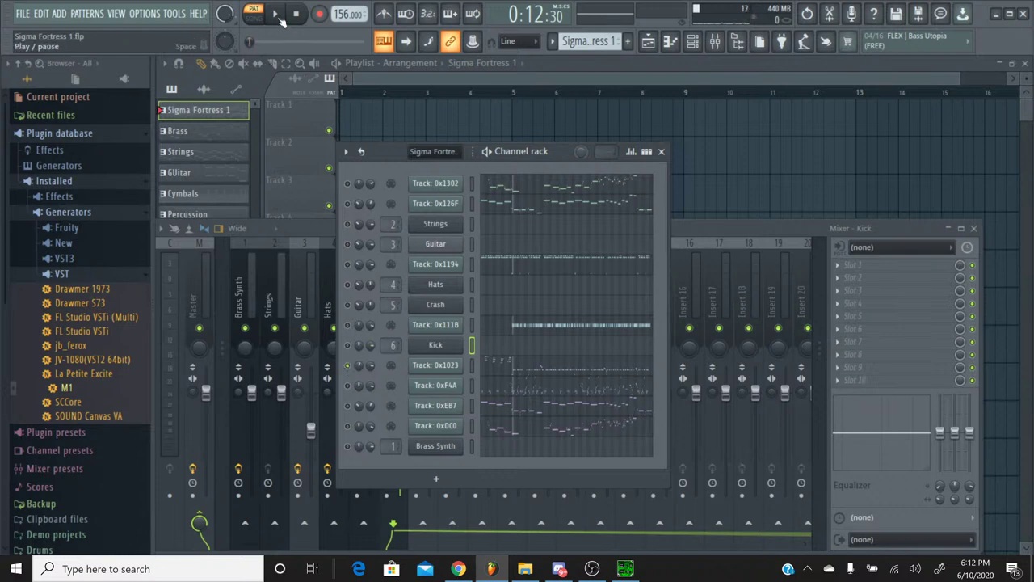
pyautogui.click(277, 16)
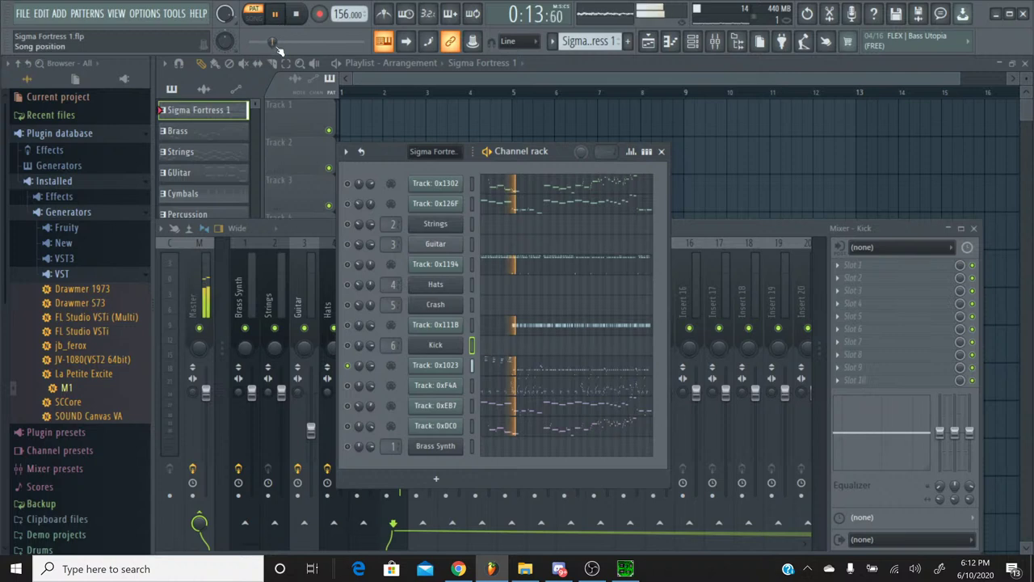
pyautogui.click(497, 365)
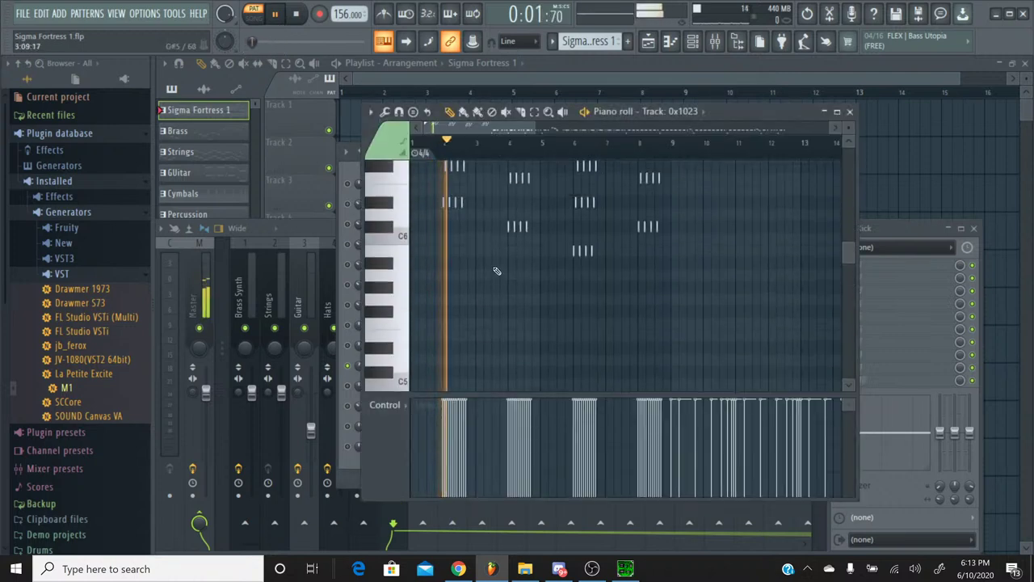
pyautogui.scroll(-4, 496, 272)
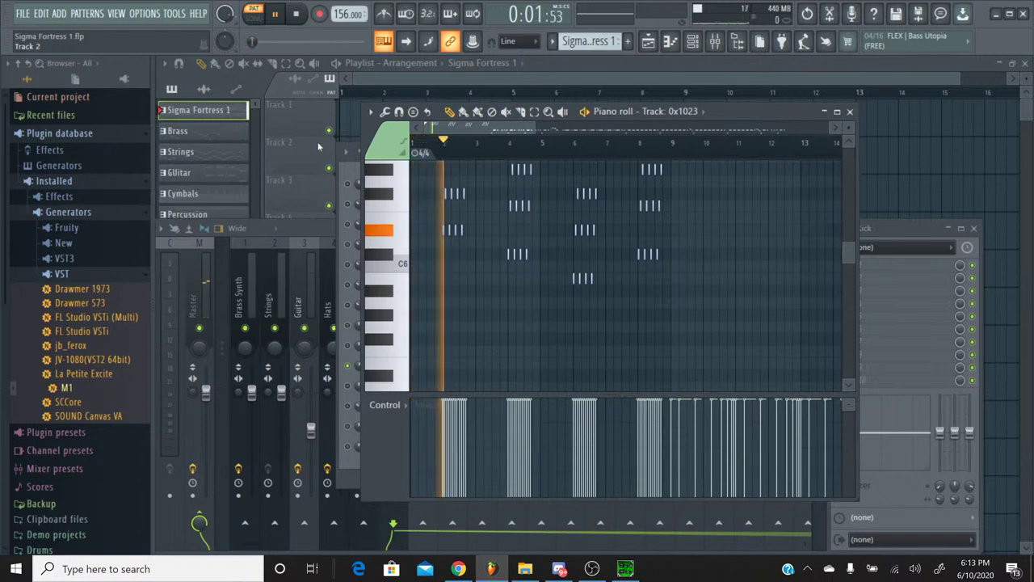
pyautogui.click(297, 14)
# Look through the note rows of Track: 0x1023 and activate the Select tool
pyautogui.click(391, 242)
pyautogui.scroll(-3, 397, 274)
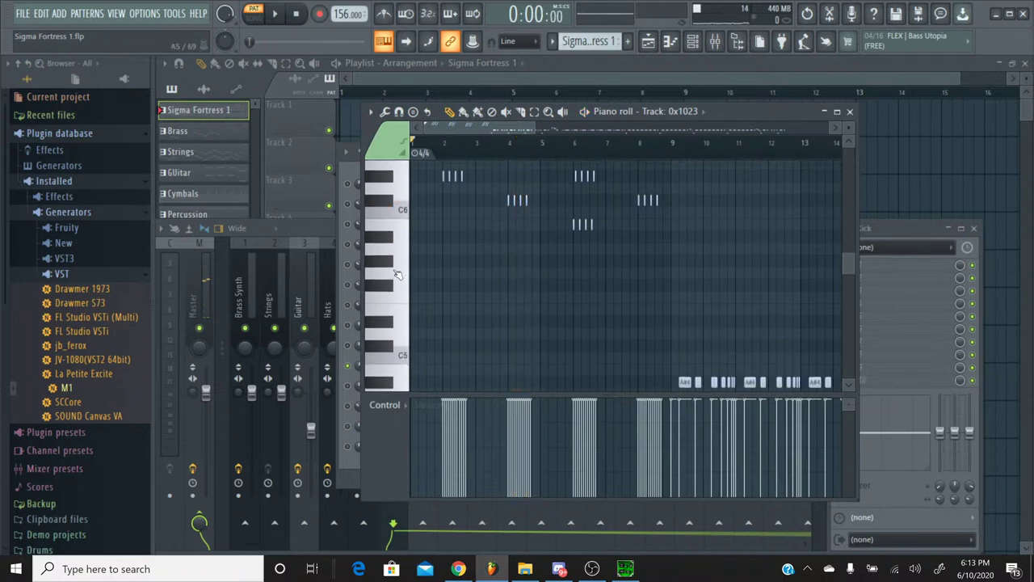
pyautogui.scroll(-3, 397, 274)
pyautogui.scroll(-6, 398, 274)
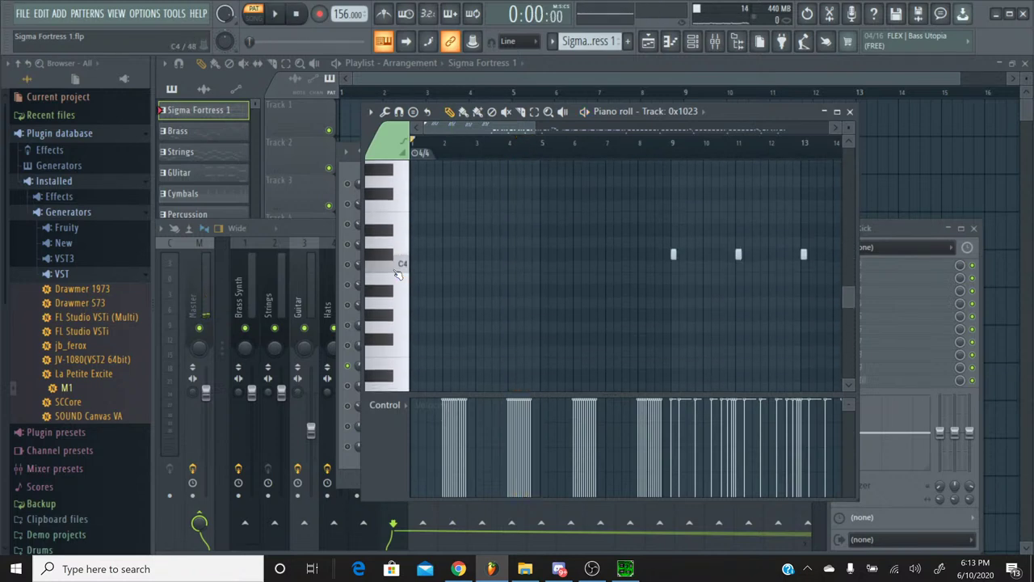
pyautogui.scroll(15, 397, 275)
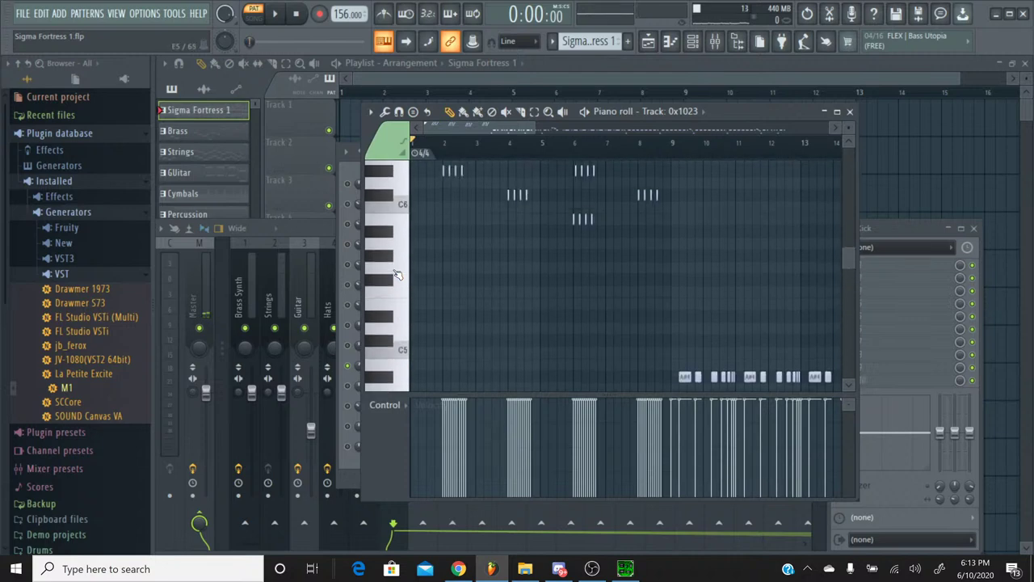
pyautogui.click(534, 111)
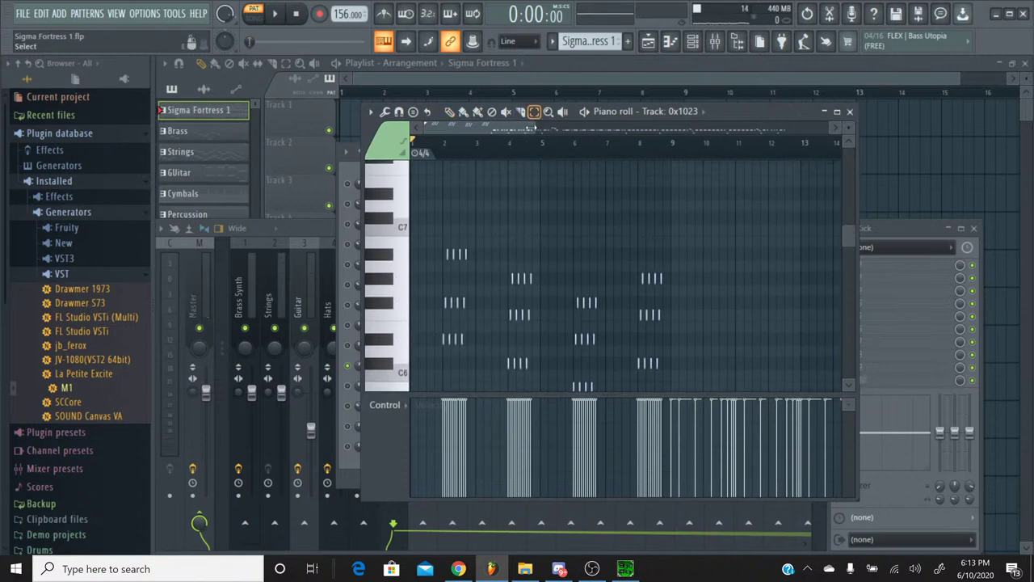
pyautogui.scroll(-3, 552, 242)
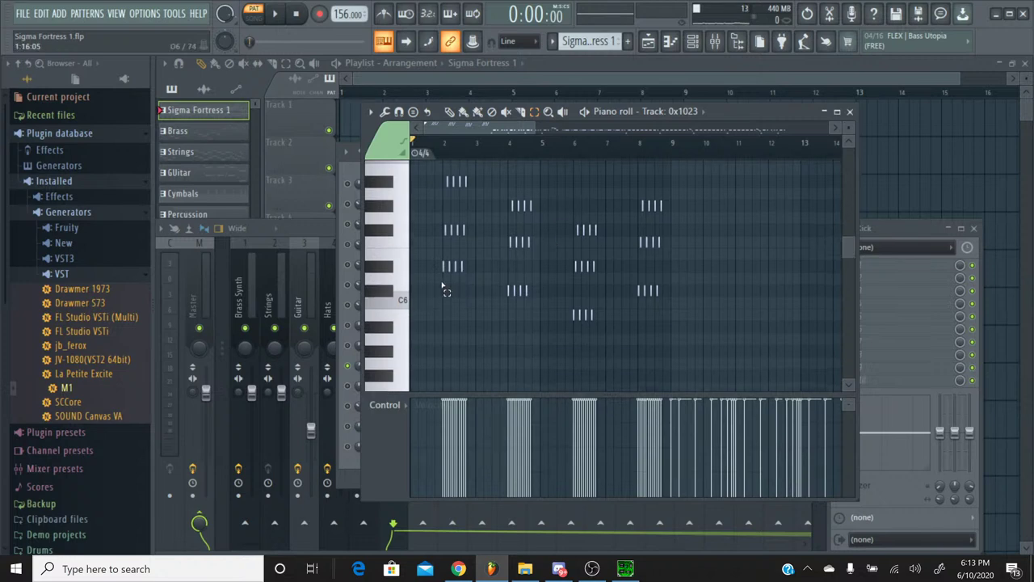
pyautogui.moveTo(442, 285); pyautogui.dragTo(458, 188)
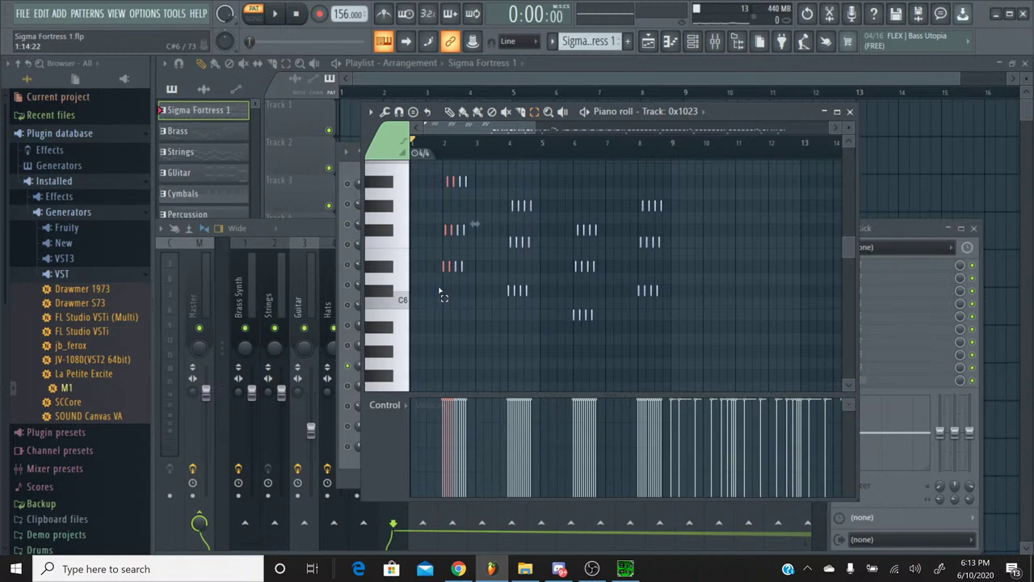
pyautogui.moveTo(443, 297); pyautogui.dragTo(444, 268)
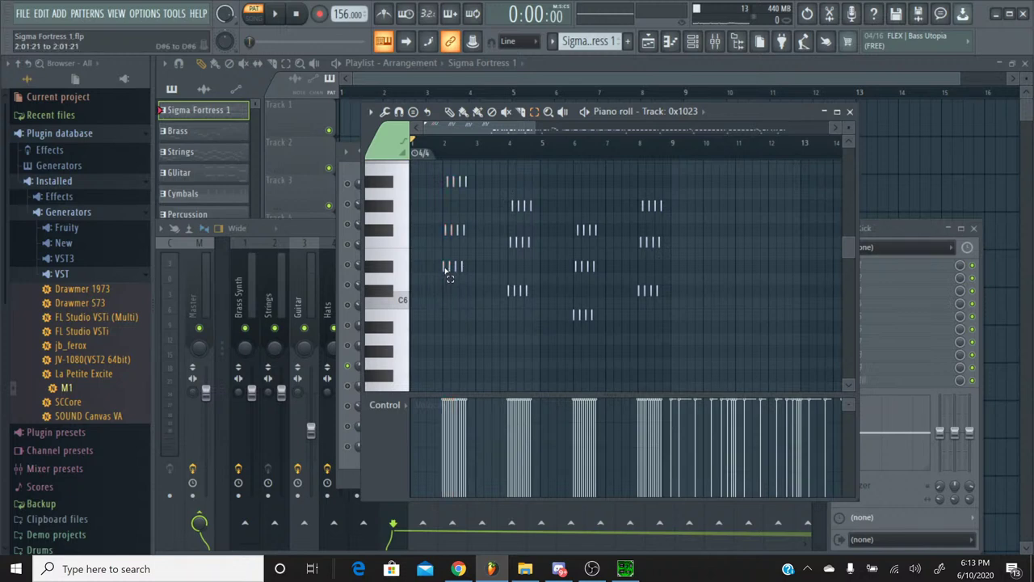
# Select the first note in each of the three rows of the bar 2 and bar 4 figures
pyautogui.scroll(4, 456, 150)
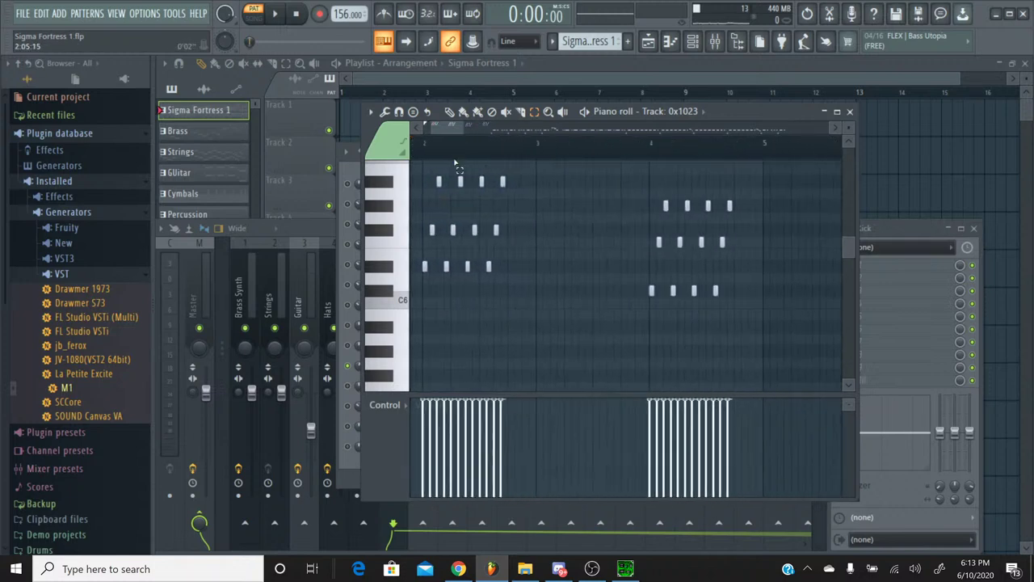
pyautogui.click(439, 183)
pyautogui.keyDown('ctrl'); pyautogui.click(432, 230); pyautogui.keyUp('ctrl')
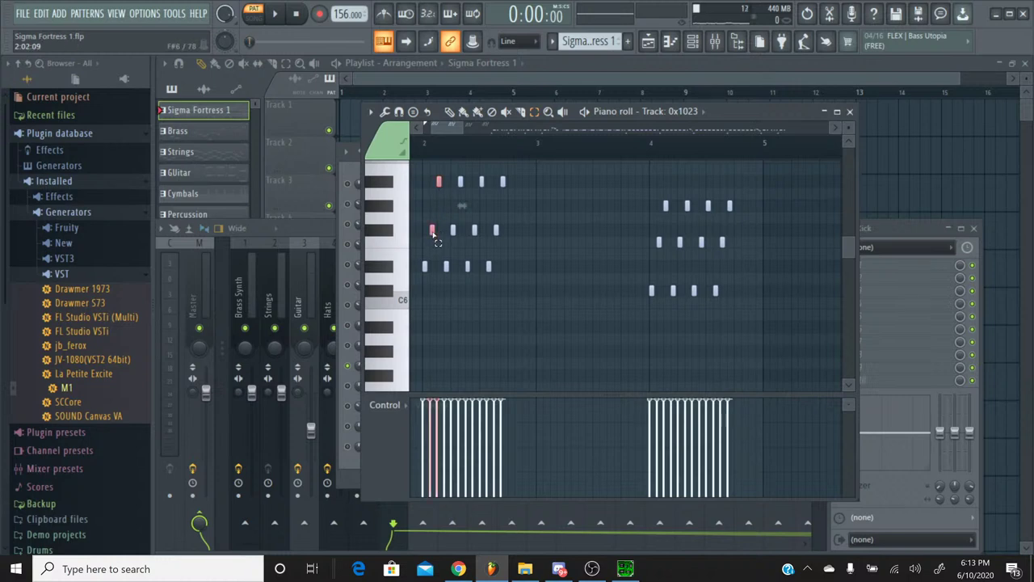
pyautogui.keyDown('ctrl'); pyautogui.click(425, 266); pyautogui.keyUp('ctrl')
pyautogui.keyDown('ctrl'); pyautogui.click(664, 208); pyautogui.keyUp('ctrl')
pyautogui.keyDown('ctrl'); pyautogui.click(659, 244); pyautogui.keyUp('ctrl')
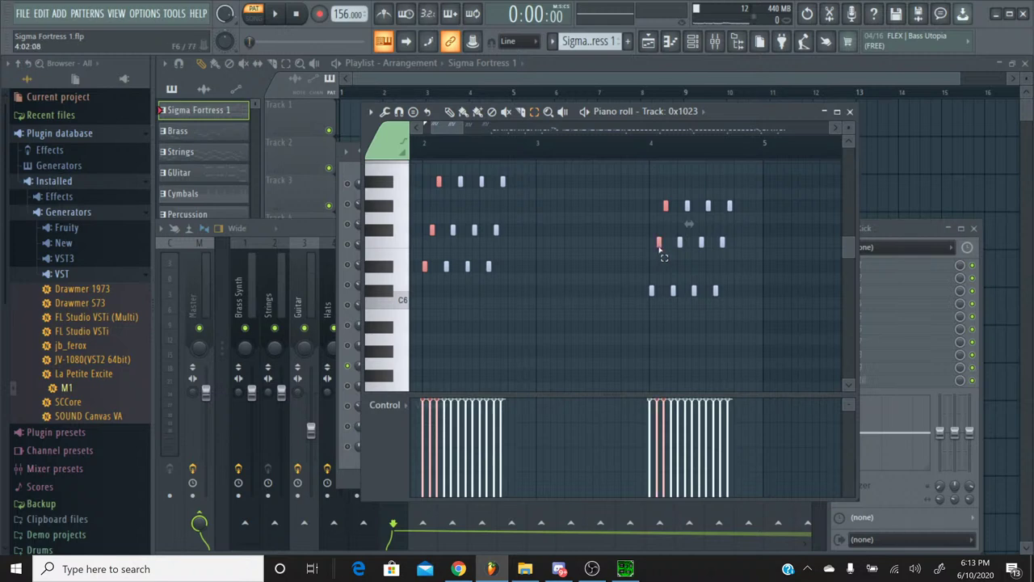
pyautogui.keyDown('ctrl'); pyautogui.click(652, 289); pyautogui.keyUp('ctrl')
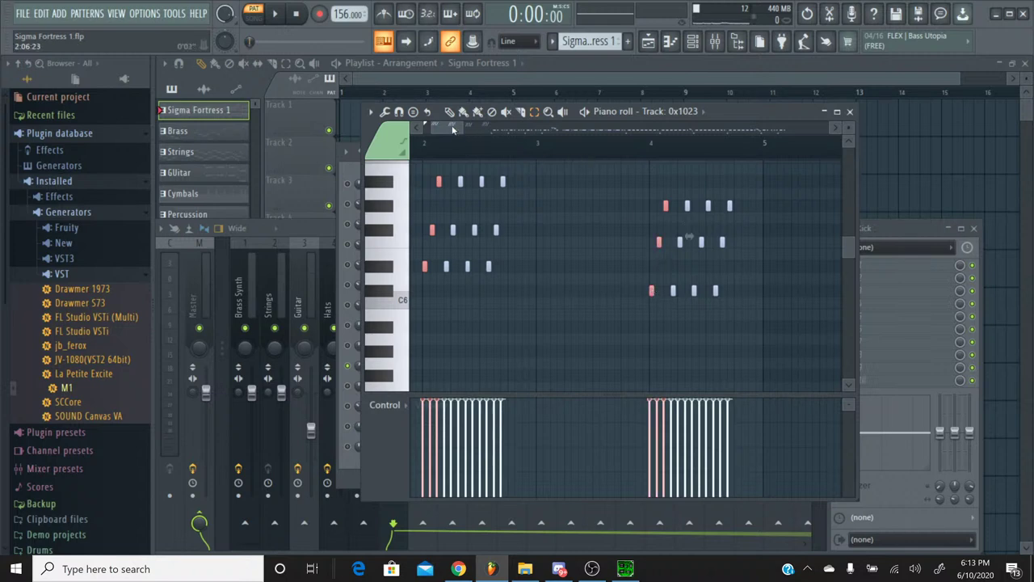
# Add the first note in each row of the bar 6 and bar 8 figures to the selection and close the piano roll
pyautogui.moveTo(452, 130); pyautogui.dragTo(485, 144)
pyautogui.keyDown('ctrl'); pyautogui.click(486, 231); pyautogui.keyUp('ctrl')
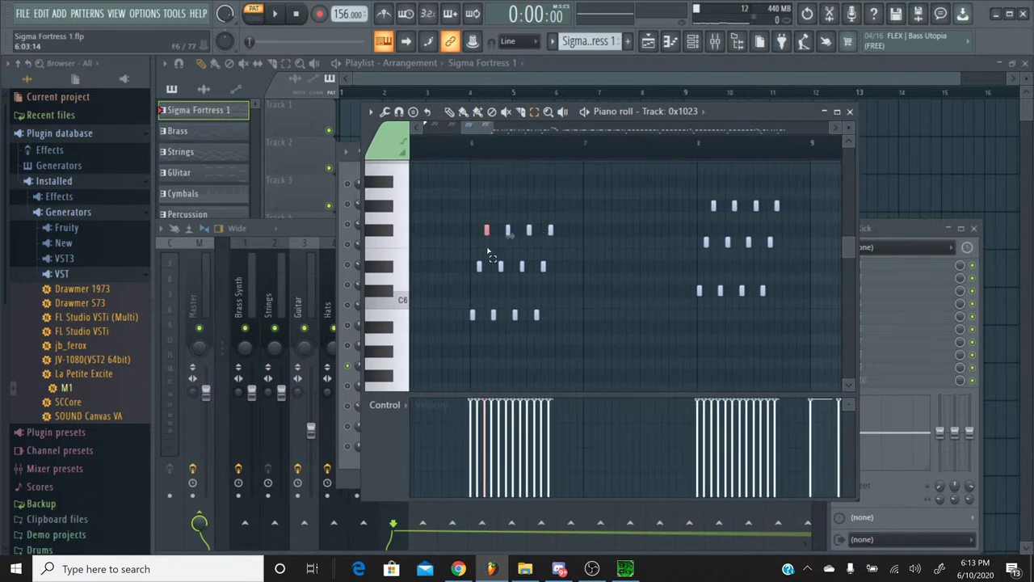
pyautogui.keyDown('ctrl'); pyautogui.click(479, 267); pyautogui.keyUp('ctrl')
pyautogui.keyDown('ctrl'); pyautogui.click(473, 315); pyautogui.keyUp('ctrl')
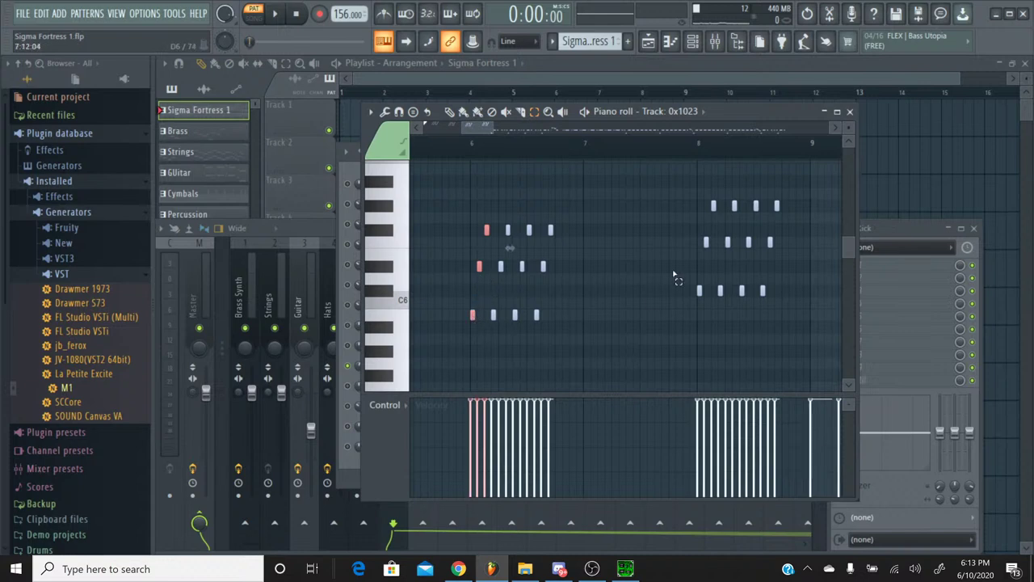
pyautogui.keyDown('ctrl'); pyautogui.click(713, 207); pyautogui.keyUp('ctrl')
pyautogui.keyDown('ctrl'); pyautogui.click(706, 243); pyautogui.keyUp('ctrl')
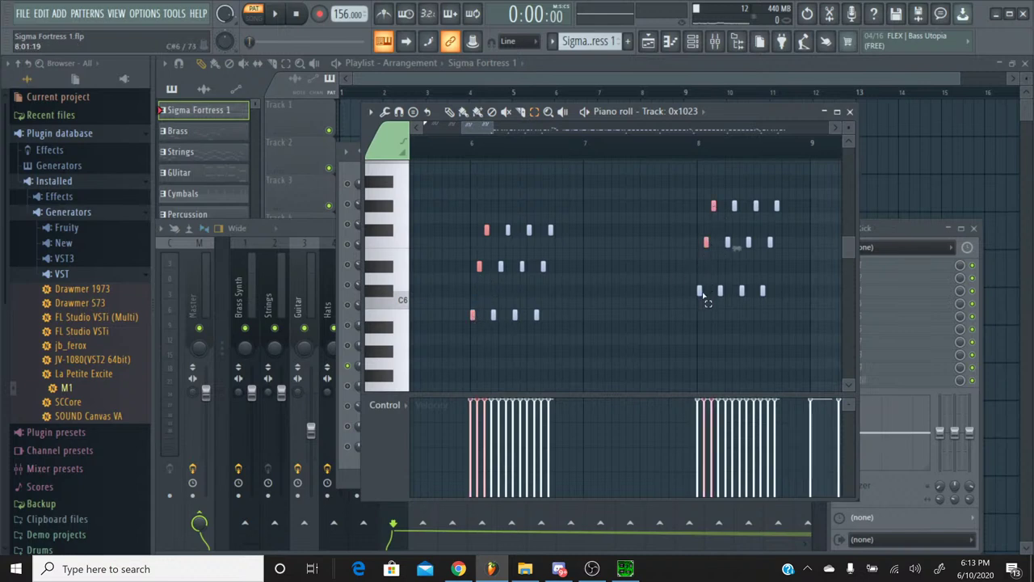
pyautogui.moveTo(496, 131); pyautogui.dragTo(441, 139)
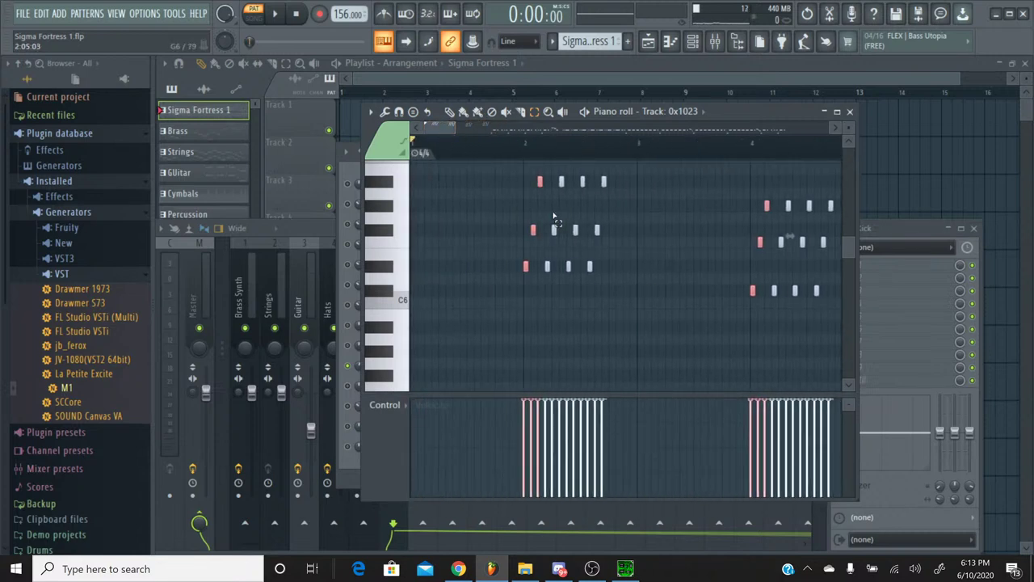
pyautogui.click(849, 111)
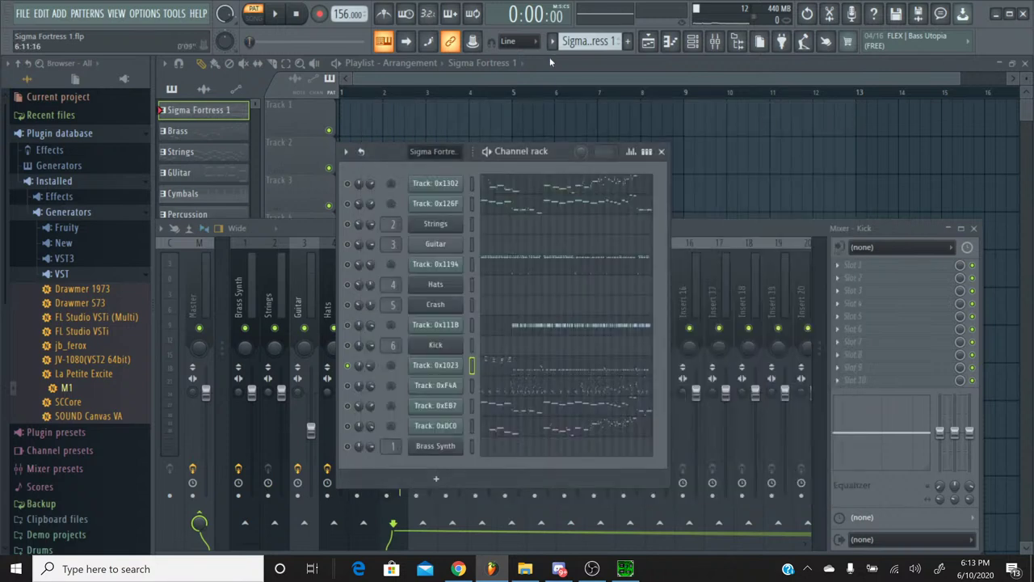
# Switch to the Brass pattern and add a new M1 instrument channel below Track: 0x1023
pyautogui.click(588, 41)
pyautogui.click(569, 71)
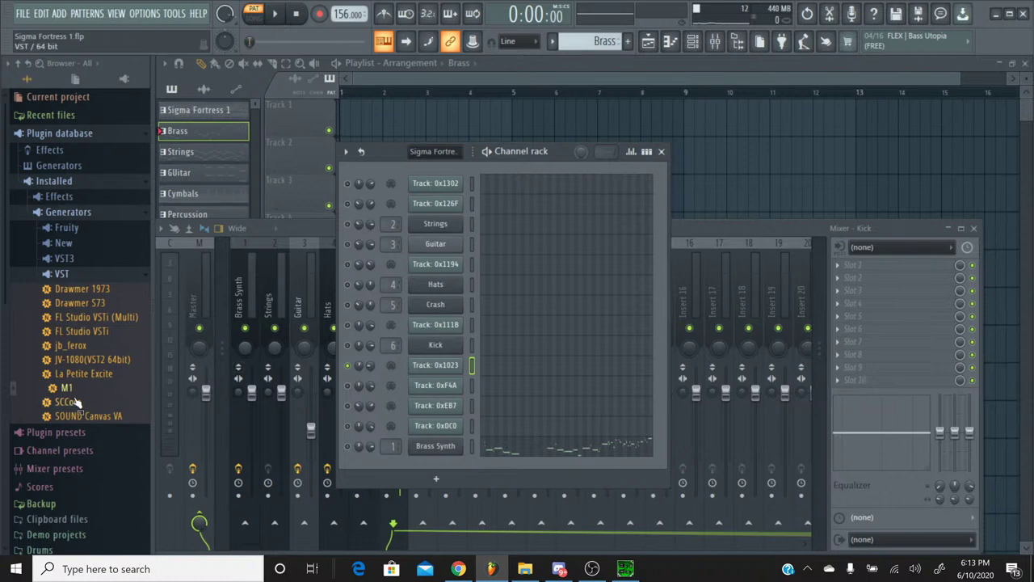
pyautogui.moveTo(66, 388); pyautogui.dragTo(429, 380)
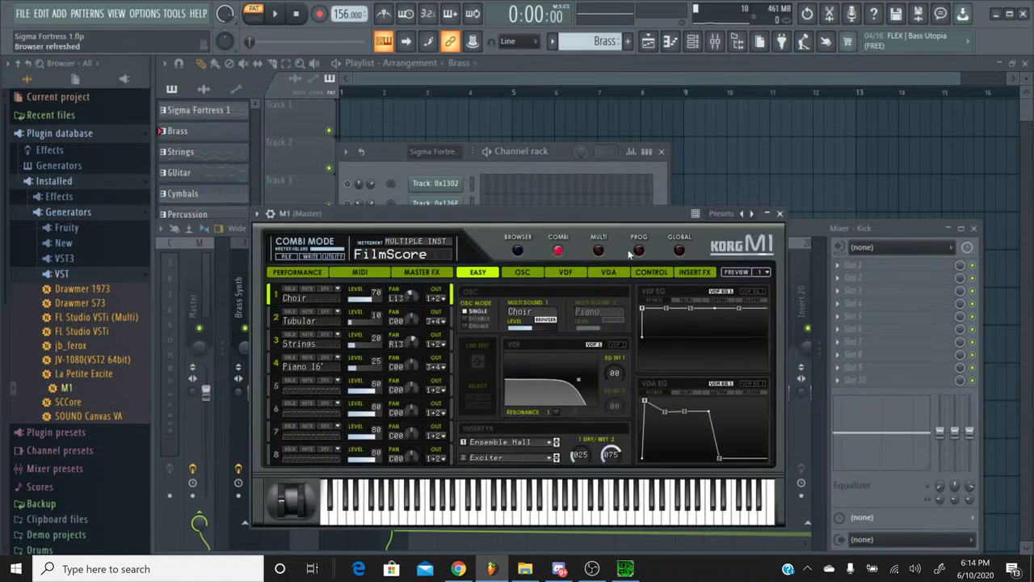
# Put the M1 in program mode and load the Syn Brass program from the Brass category
pyautogui.click(637, 251)
pyautogui.click(517, 251)
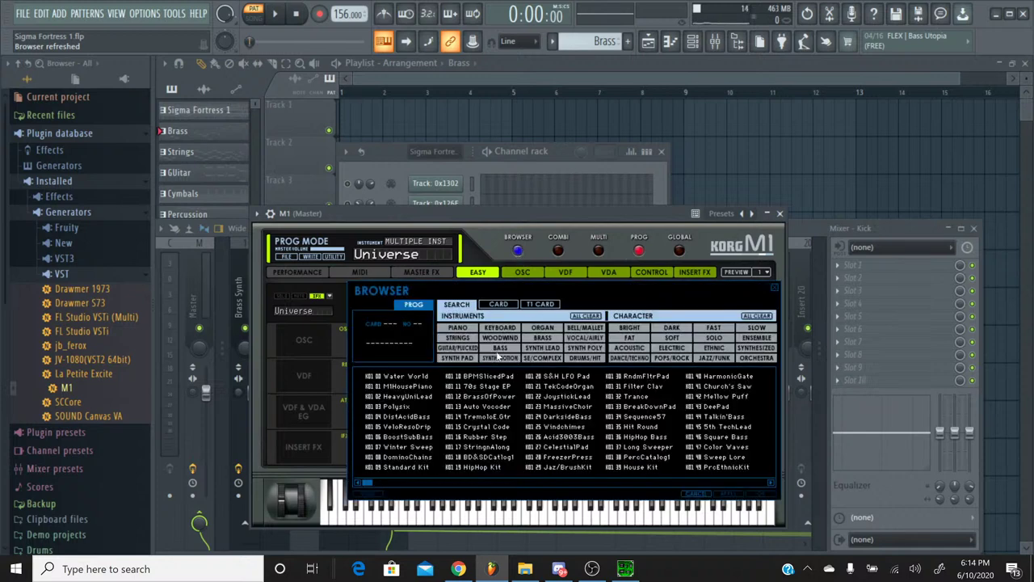
pyautogui.click(524, 339)
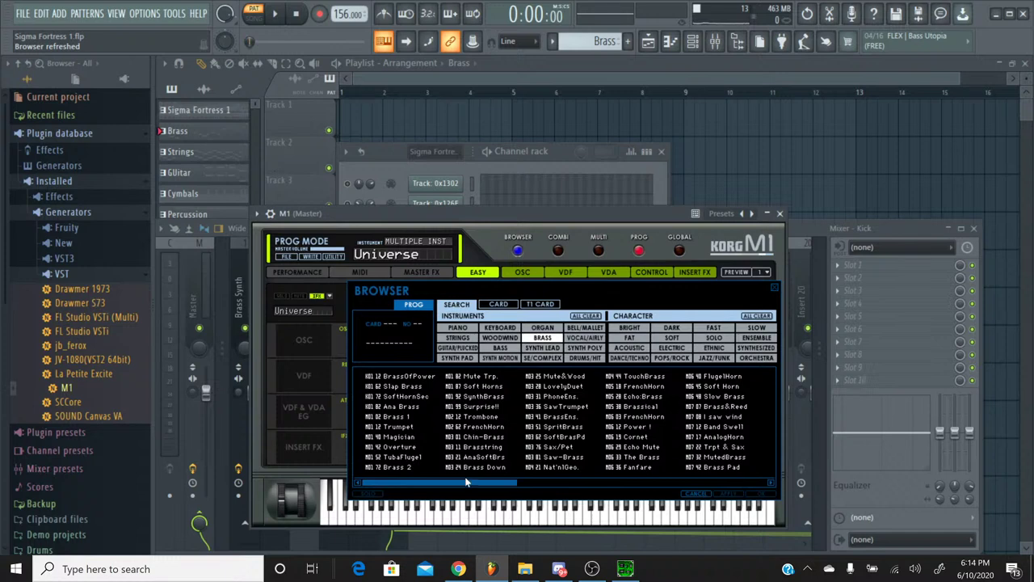
pyautogui.moveTo(465, 482); pyautogui.dragTo(781, 483)
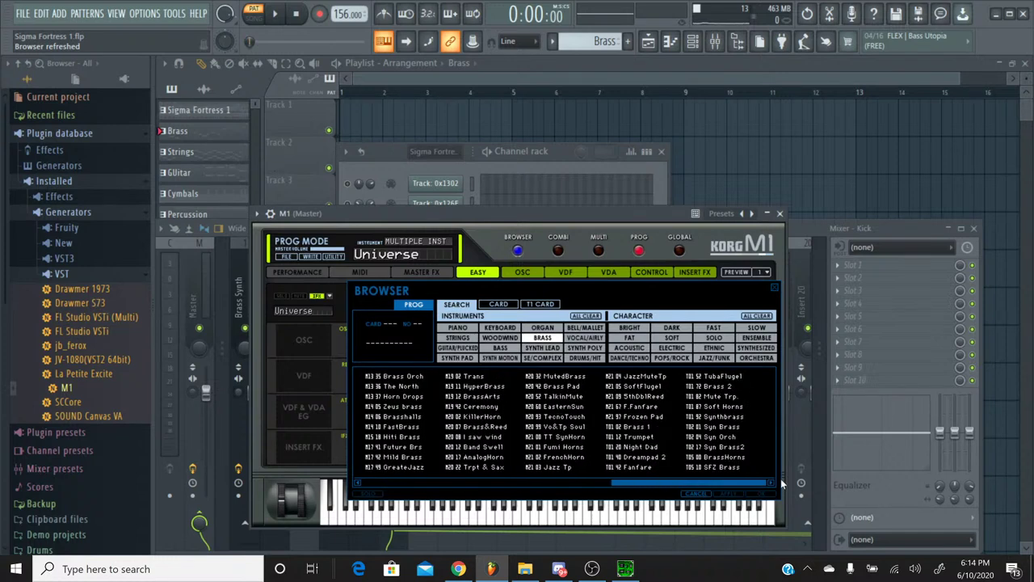
pyautogui.doubleClick(719, 428)
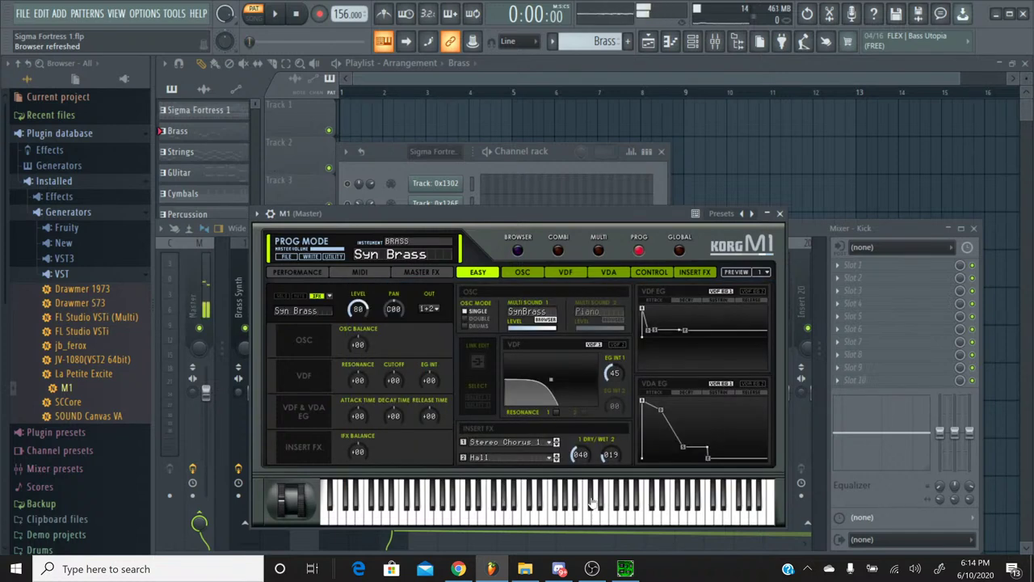
# Set both of Syn Brass's insert effects to No Effect and close the M1 window
pyautogui.click(487, 458)
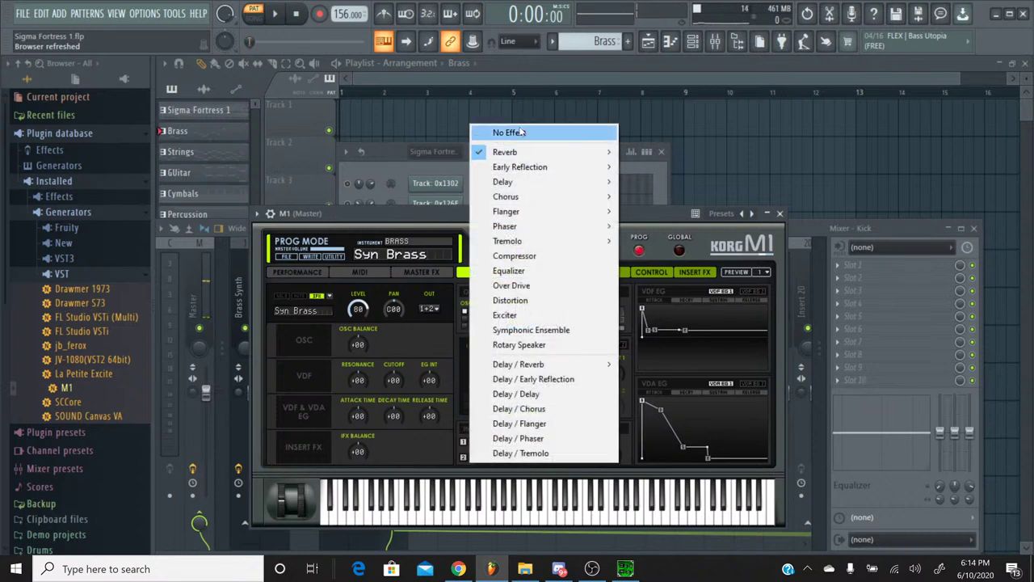
pyautogui.click(521, 132)
pyautogui.click(513, 443)
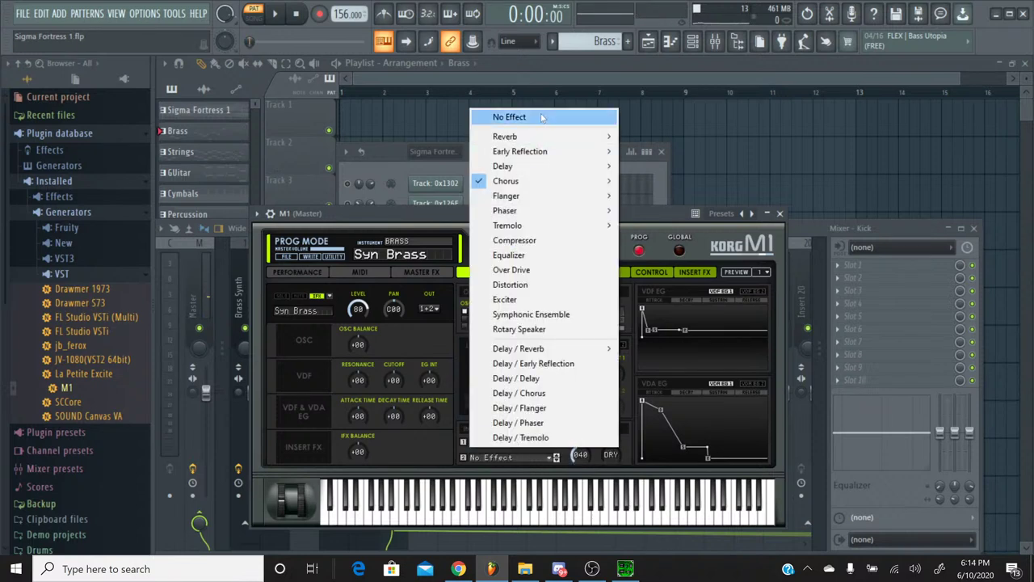
pyautogui.click(517, 118)
pyautogui.click(780, 214)
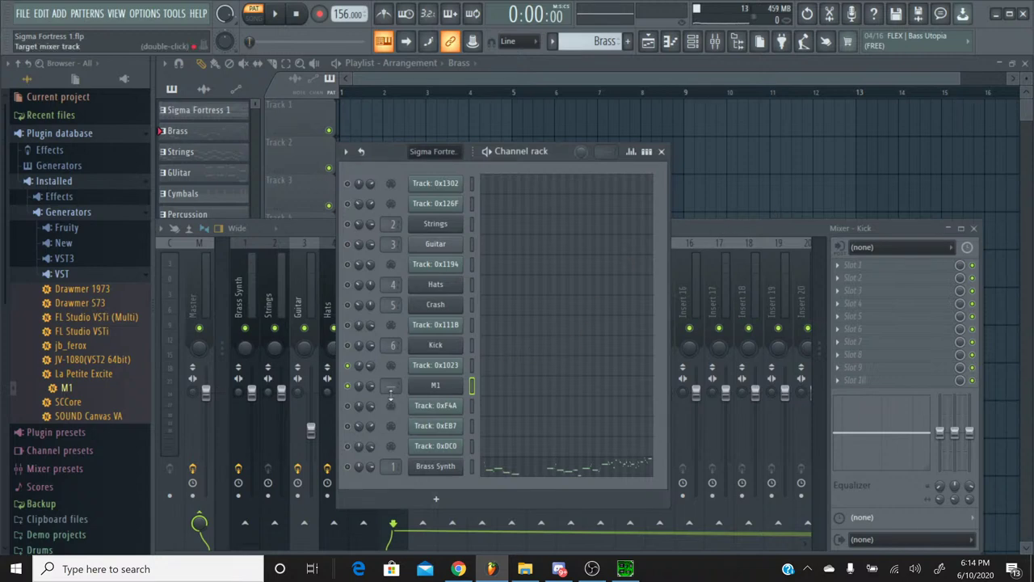
# Rename the new M1 channel to Brass Stabs
pyautogui.rightClick(436, 391)
pyautogui.click(474, 392)
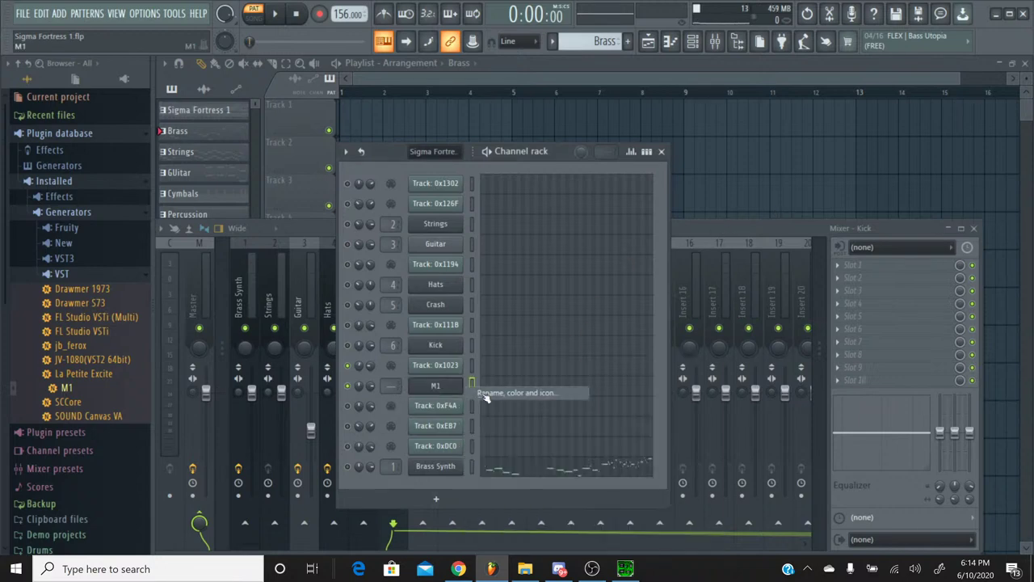
pyautogui.write('Brass Stabs')
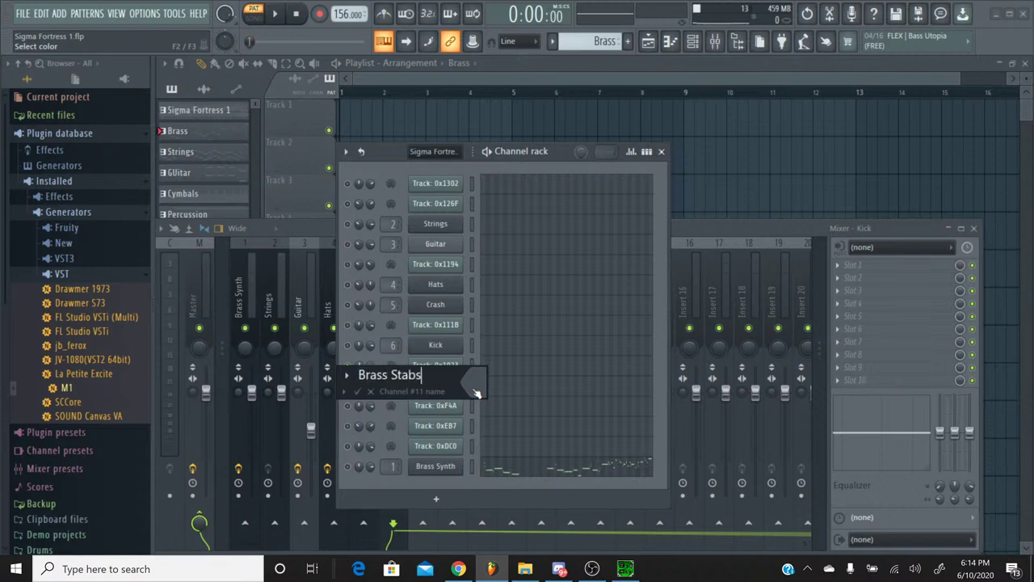
pyautogui.press('Return')
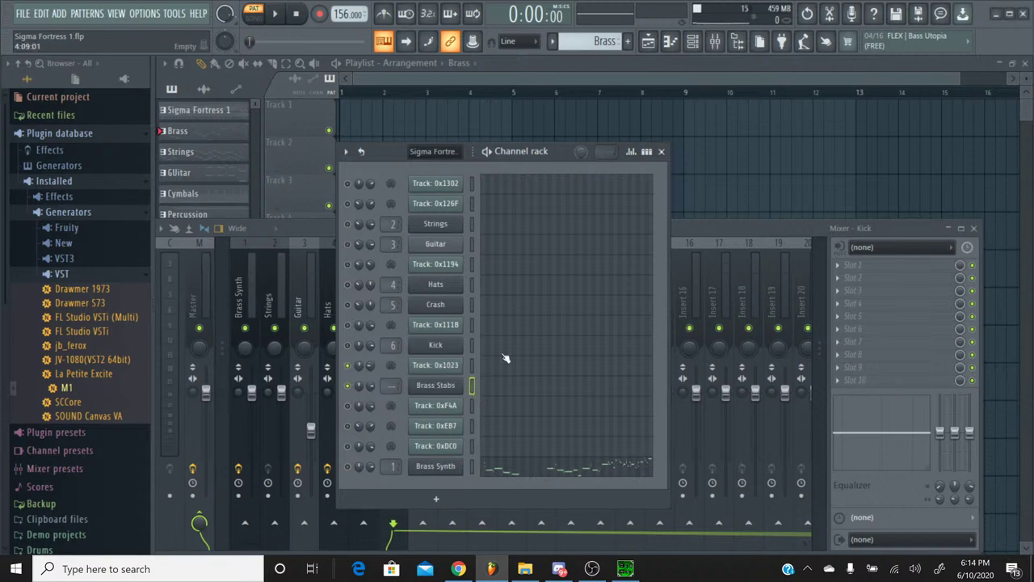
# Route the Brass Stabs channel to mixer insert 7 and check the effects on the Brass Synth track
pyautogui.click(681, 235)
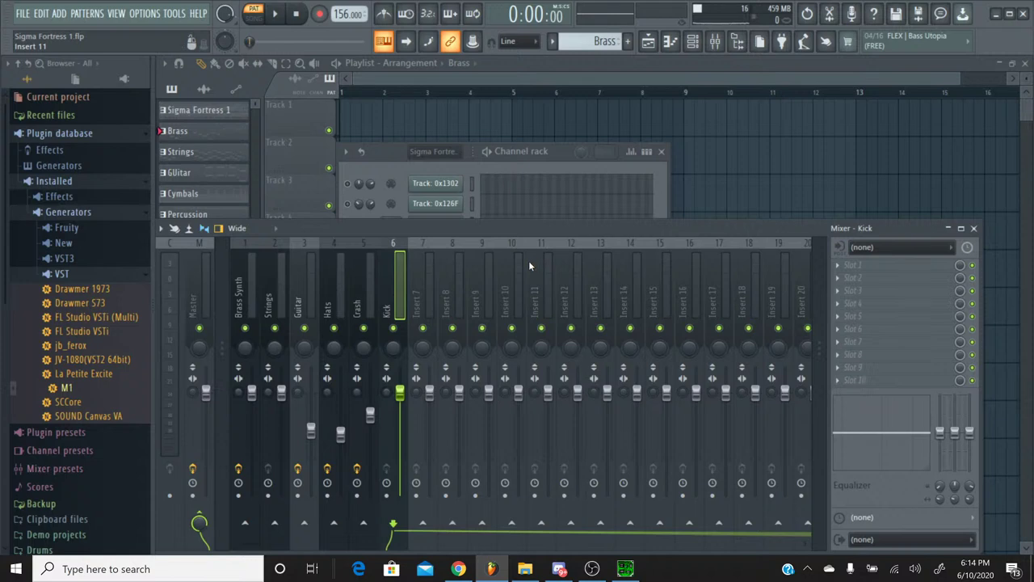
pyautogui.click(422, 252)
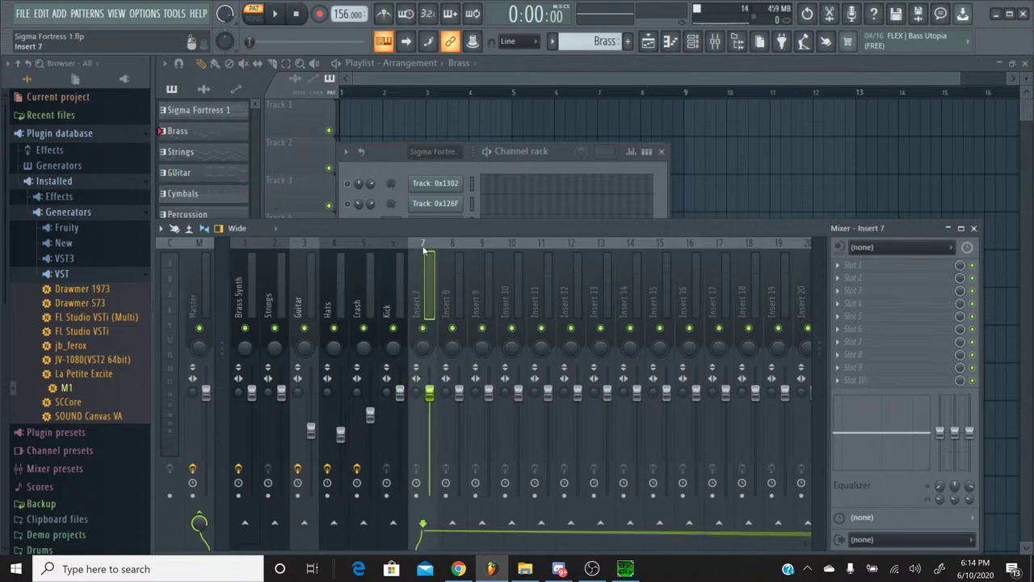
pyautogui.hotkey('ctrl', 'l')
pyautogui.click(250, 255)
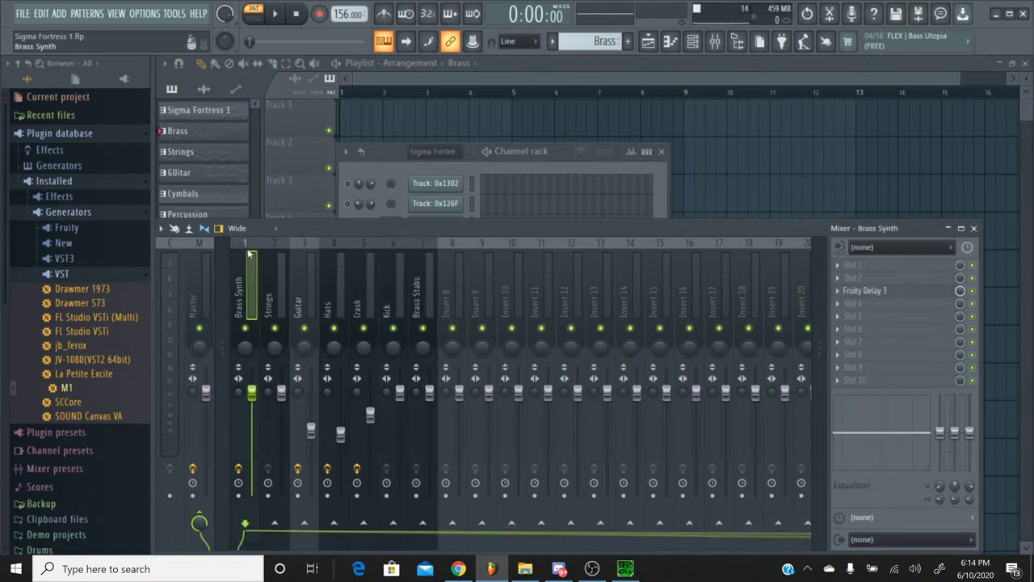
pyautogui.click(425, 267)
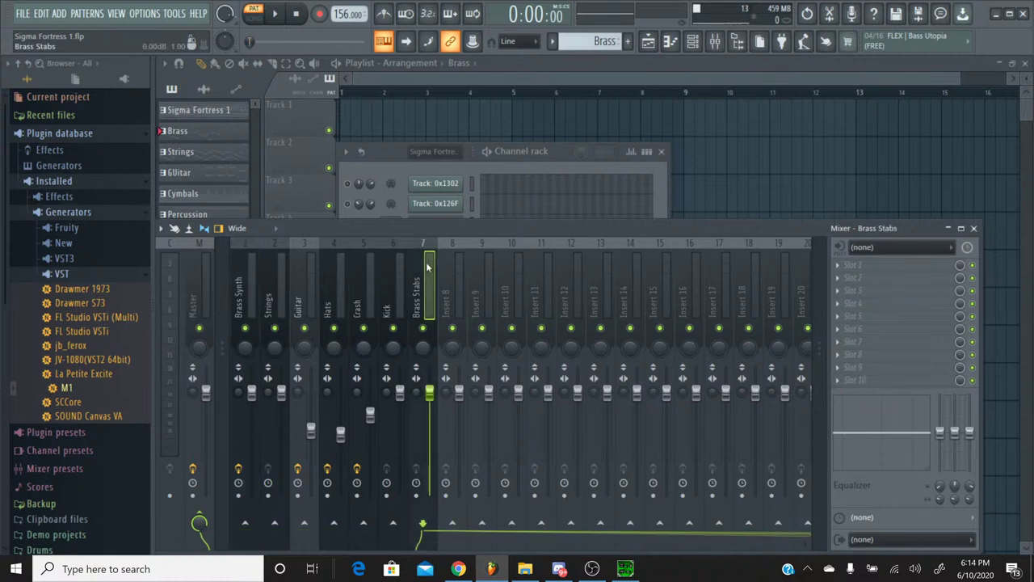
pyautogui.click(387, 171)
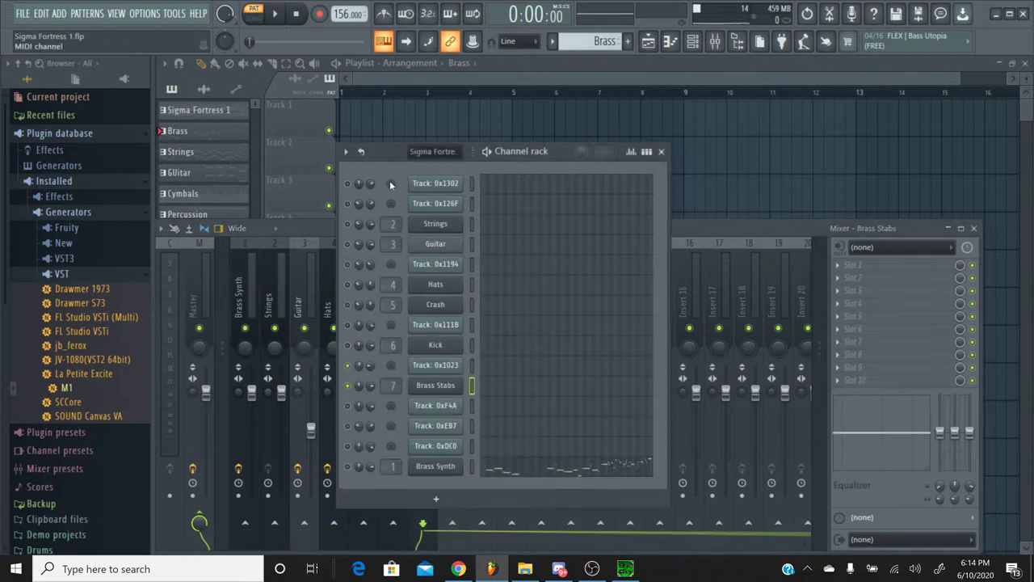
# Paste the stab notes into the Brass Stabs piano roll, shift them one bar later to start at bar 2, and audition them
pyautogui.click(500, 394)
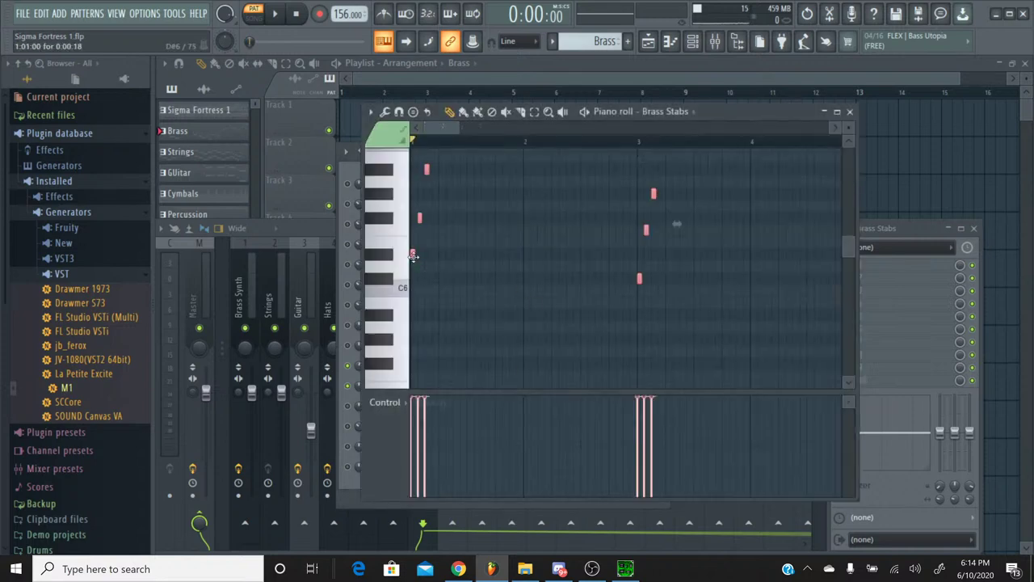
pyautogui.moveTo(412, 255); pyautogui.dragTo(524, 265)
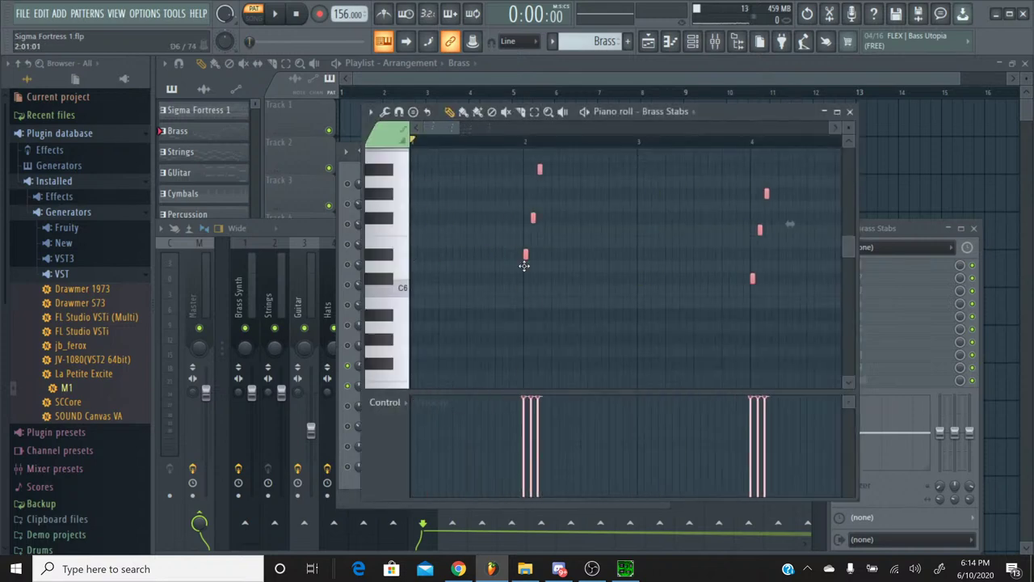
pyautogui.click(530, 269)
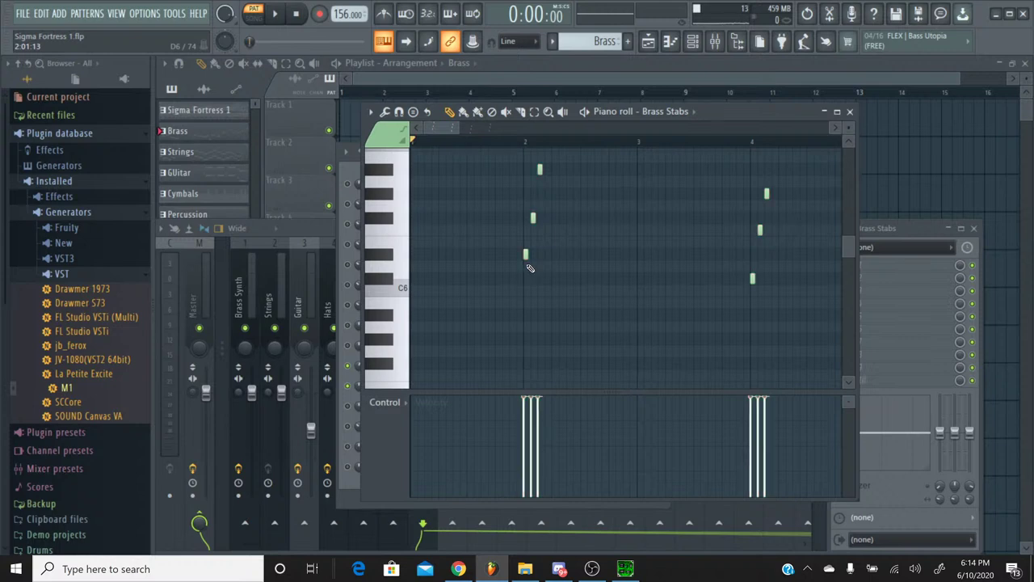
pyautogui.click(495, 142)
pyautogui.click(275, 15)
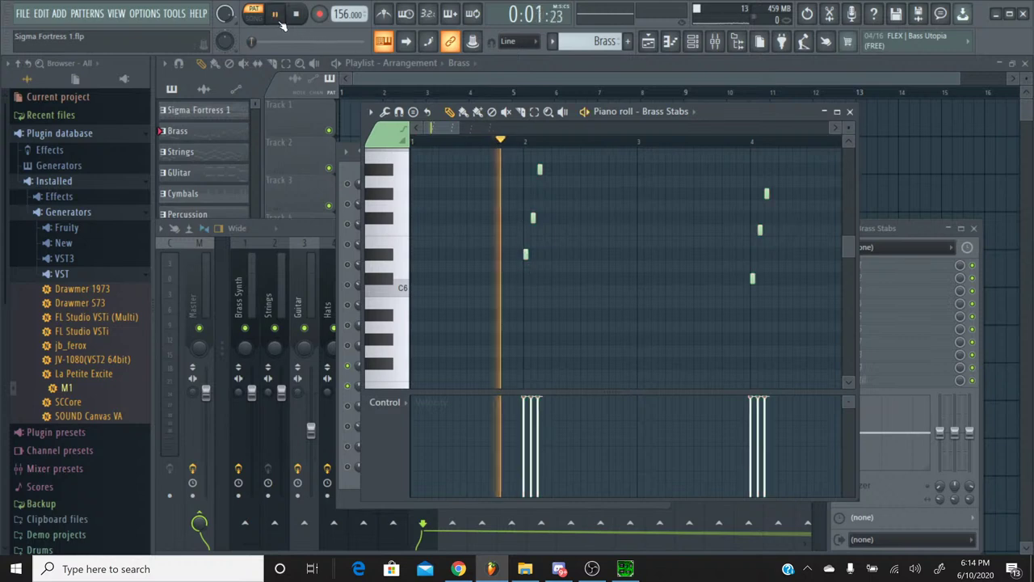
pyautogui.click(293, 15)
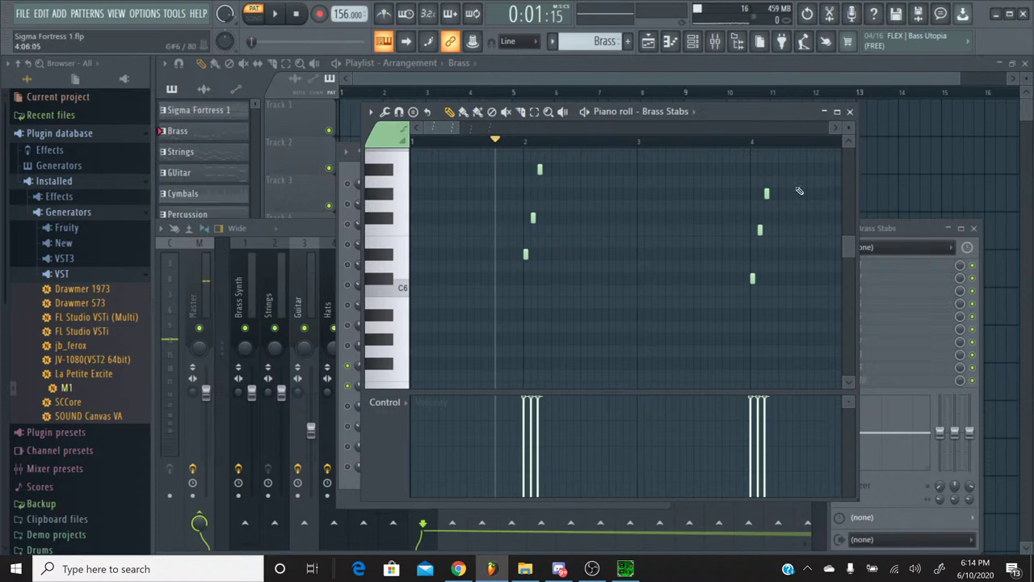
pyautogui.click(850, 111)
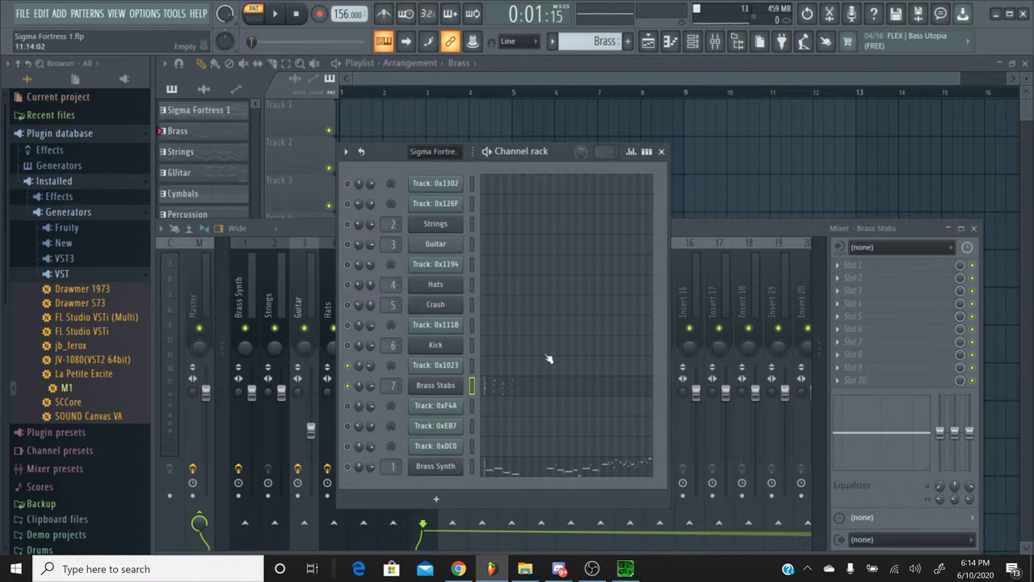
# Load Fruity Delay 3 in slot 2 of the Brass Stabs mixer track, shorten its time, and raise the diffusion level and spread
pyautogui.click(720, 238)
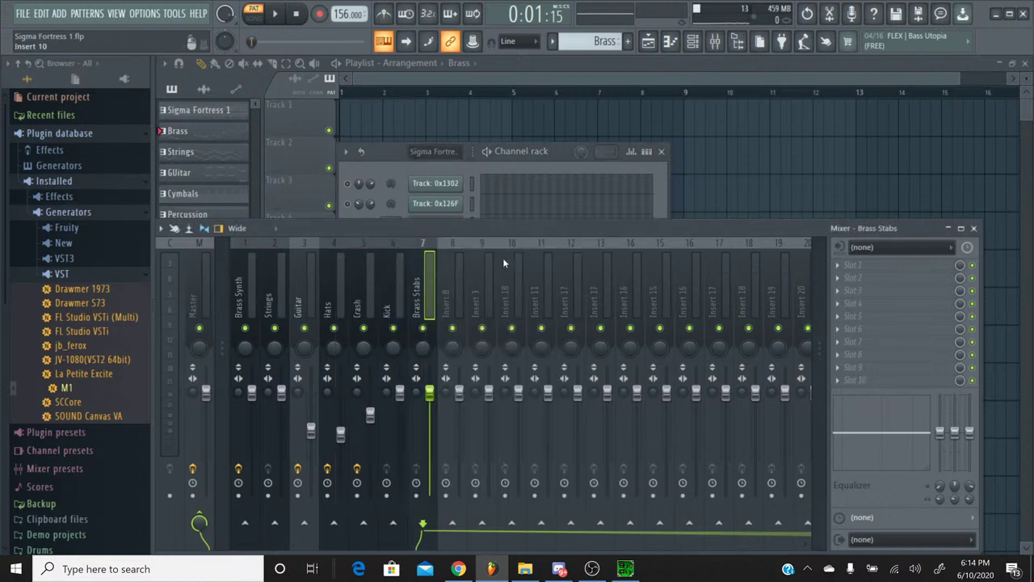
pyautogui.click(838, 264)
pyautogui.click(681, 151)
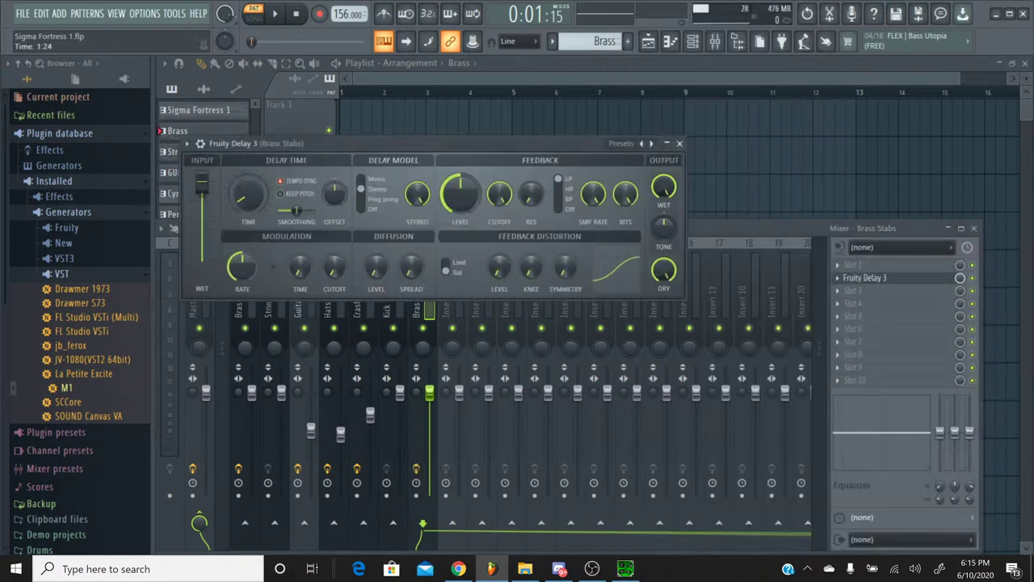
pyautogui.scroll(-3, 465, 207)
pyautogui.moveTo(459, 207); pyautogui.dragTo(459, 191)
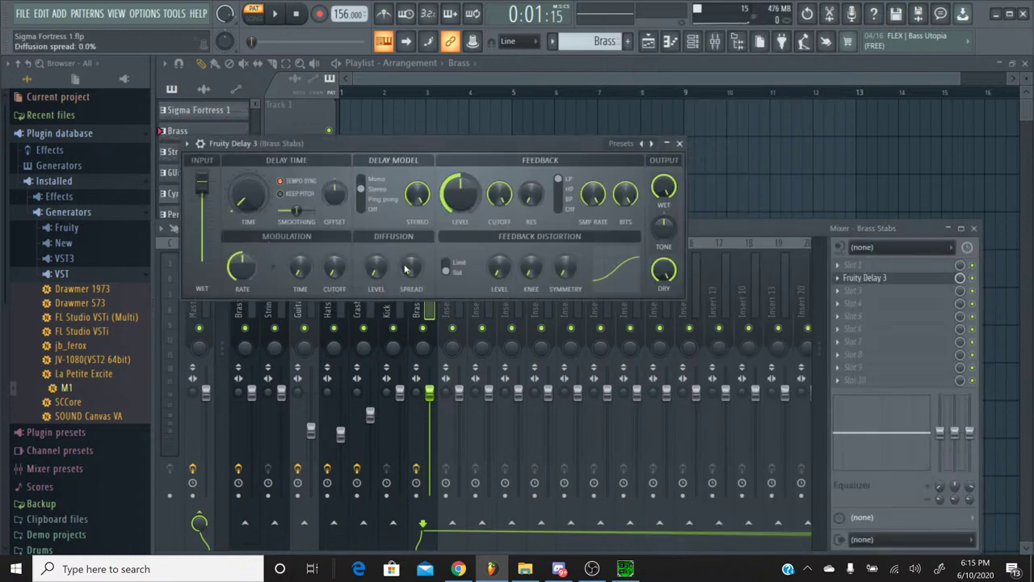
pyautogui.moveTo(376, 266); pyautogui.dragTo(410, 259)
# Audition the Brass pattern and lower the feedback level of the Brass Stabs delay
pyautogui.click(276, 18)
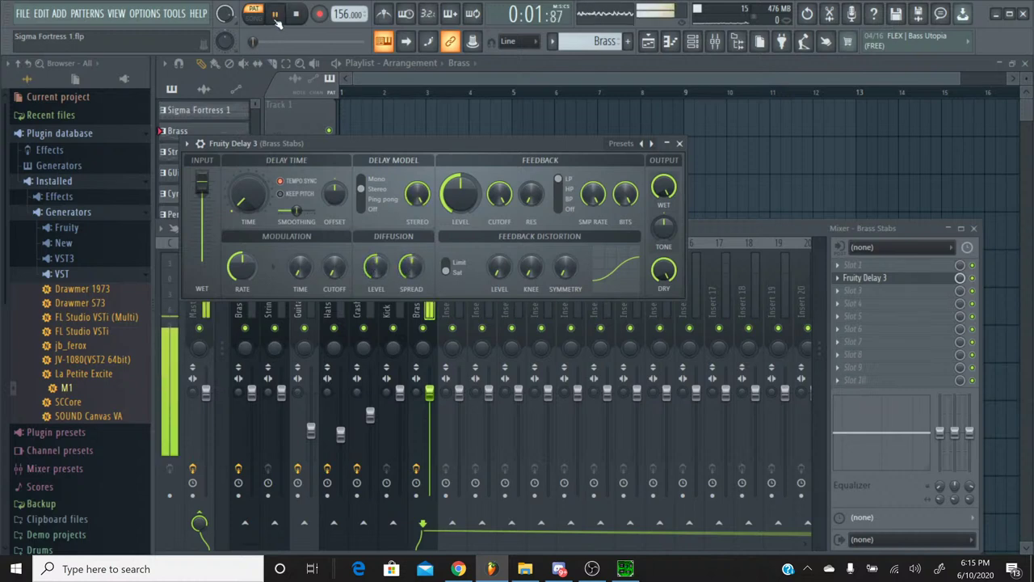
pyautogui.press('space')
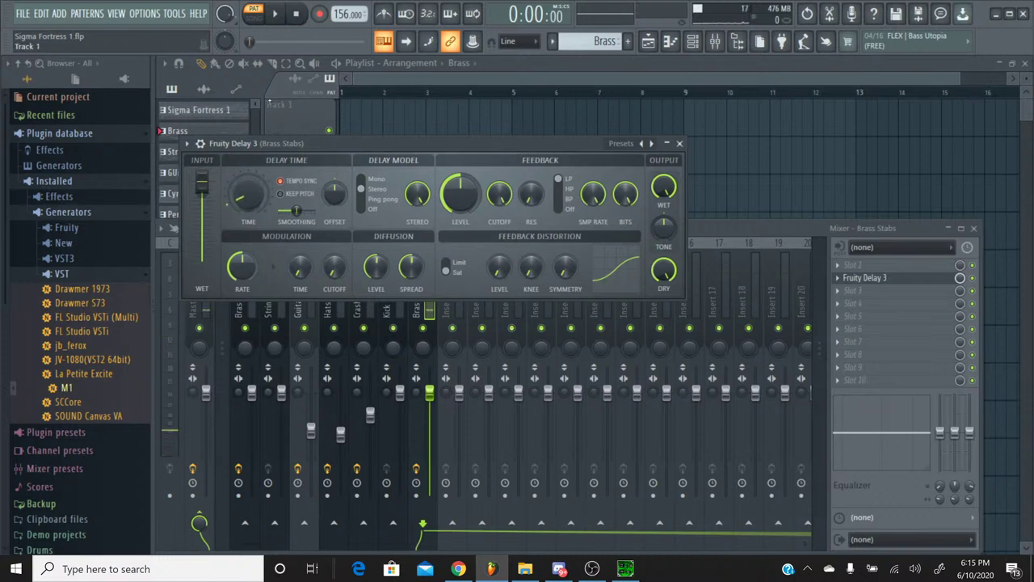
pyautogui.click(275, 14)
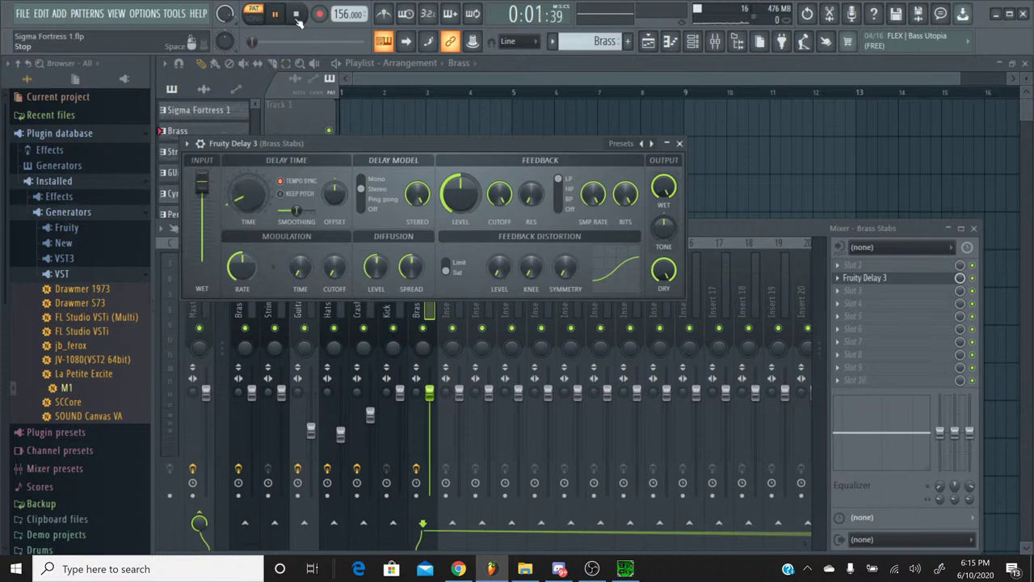
pyautogui.click(297, 16)
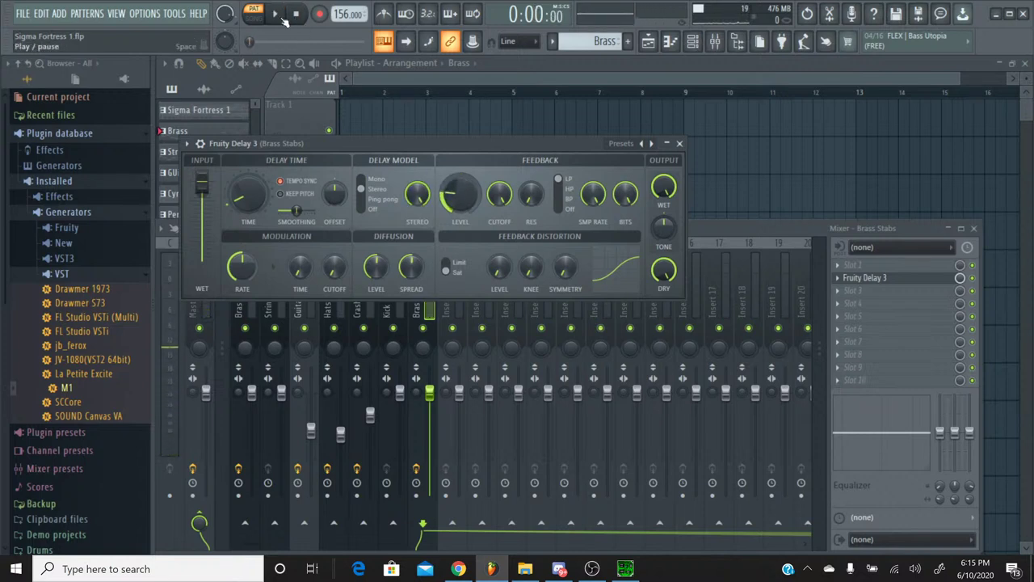
# Lengthen the delay time and trim the wet and feedback levels during playback, and close the delay window
pyautogui.click(282, 18)
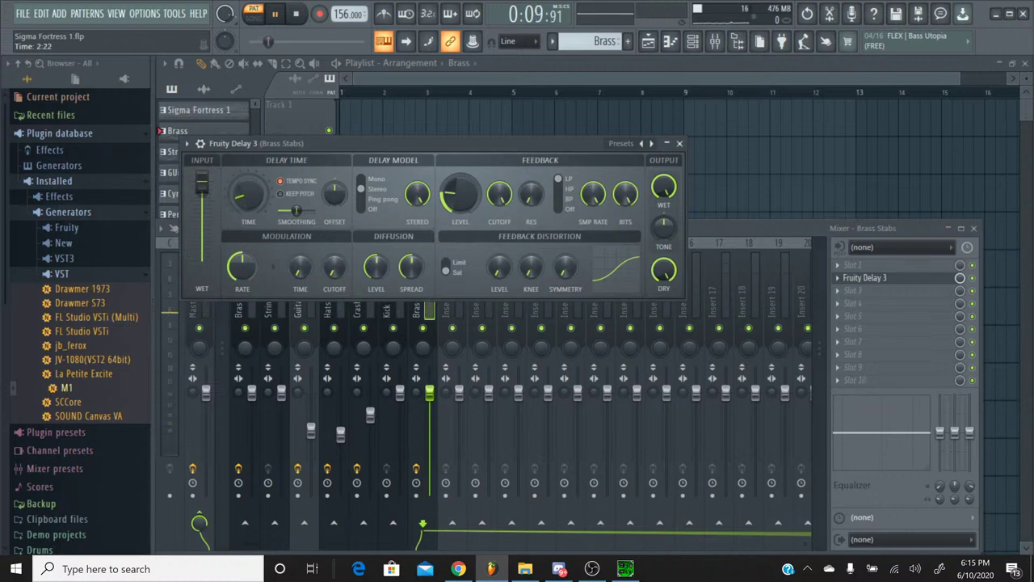
pyautogui.scroll(-2, 245, 211)
pyautogui.scroll(2, 252, 202)
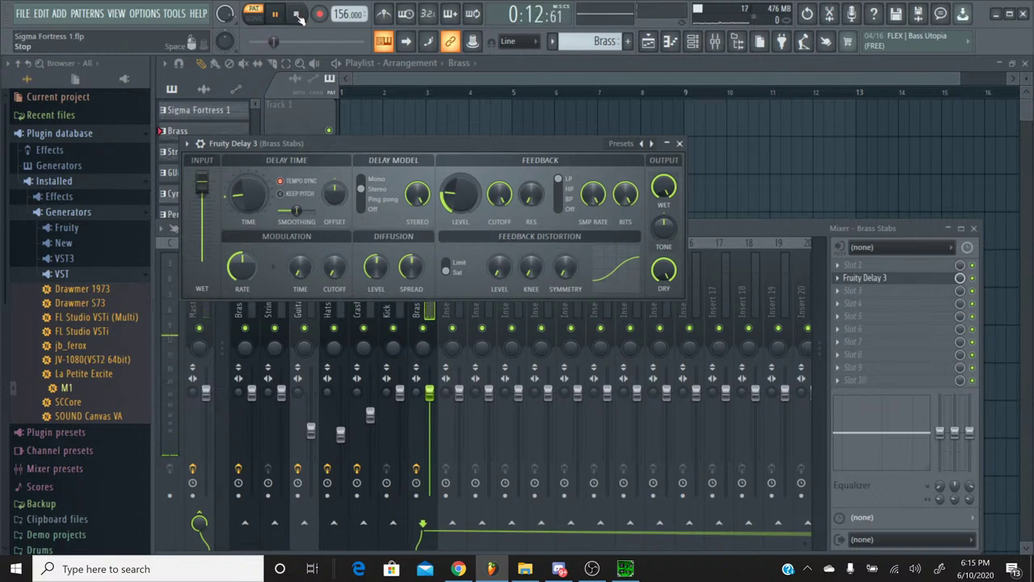
pyautogui.moveTo(275, 42); pyautogui.dragTo(251, 42)
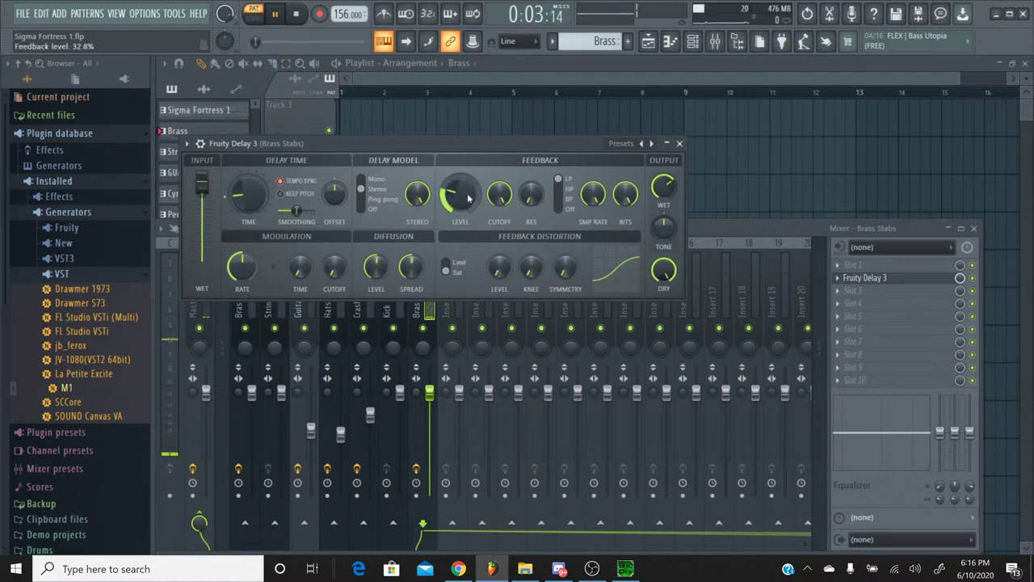
pyautogui.moveTo(458, 197); pyautogui.dragTo(459, 198)
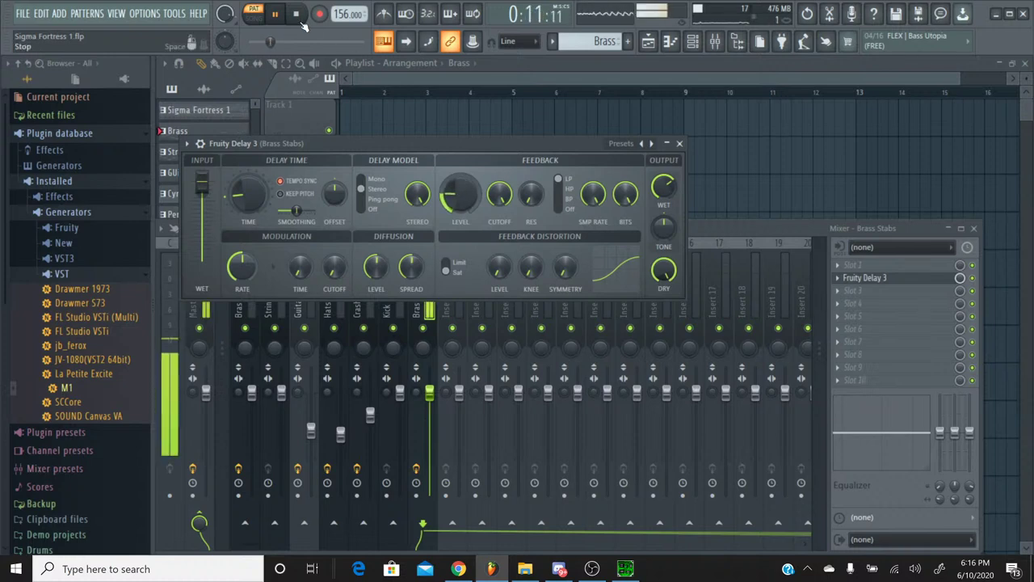
pyautogui.click(301, 21)
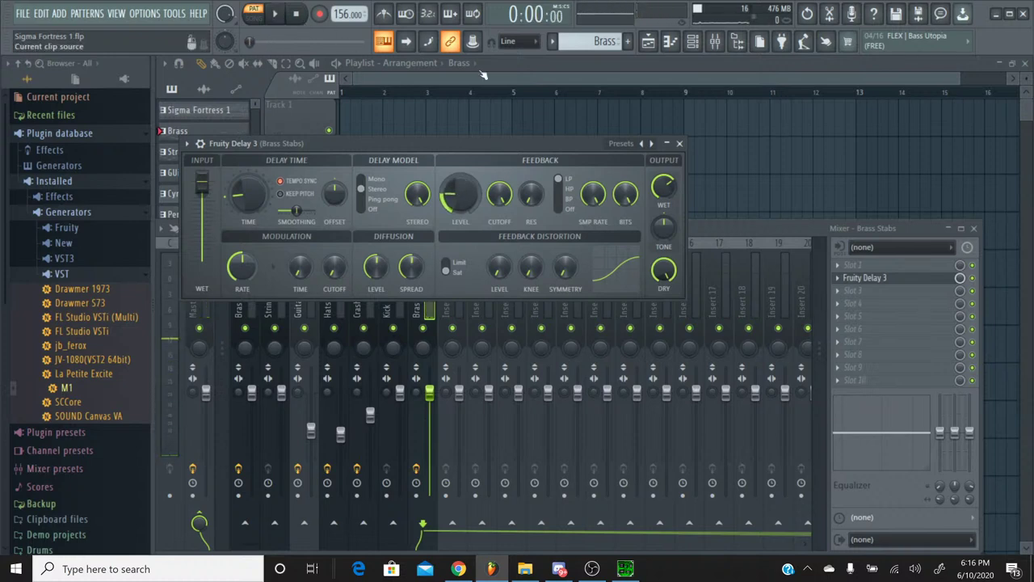
pyautogui.click(679, 143)
pyautogui.click(393, 169)
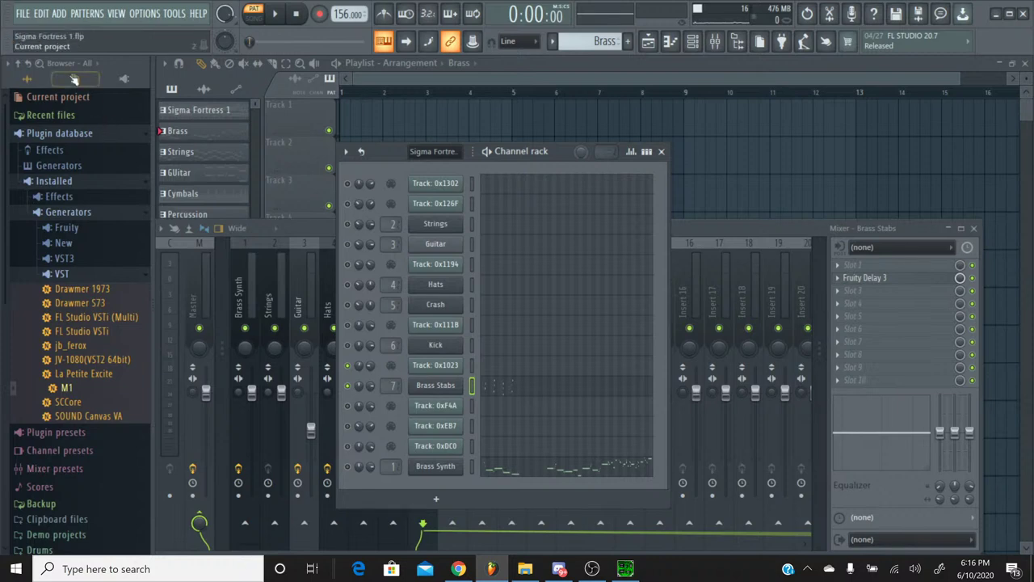
# Switch to SPCTool and listen to the opening of the original 24 Sigma Fortress 1.spc for comparison
pyautogui.hotkey('alt', 'Tab')
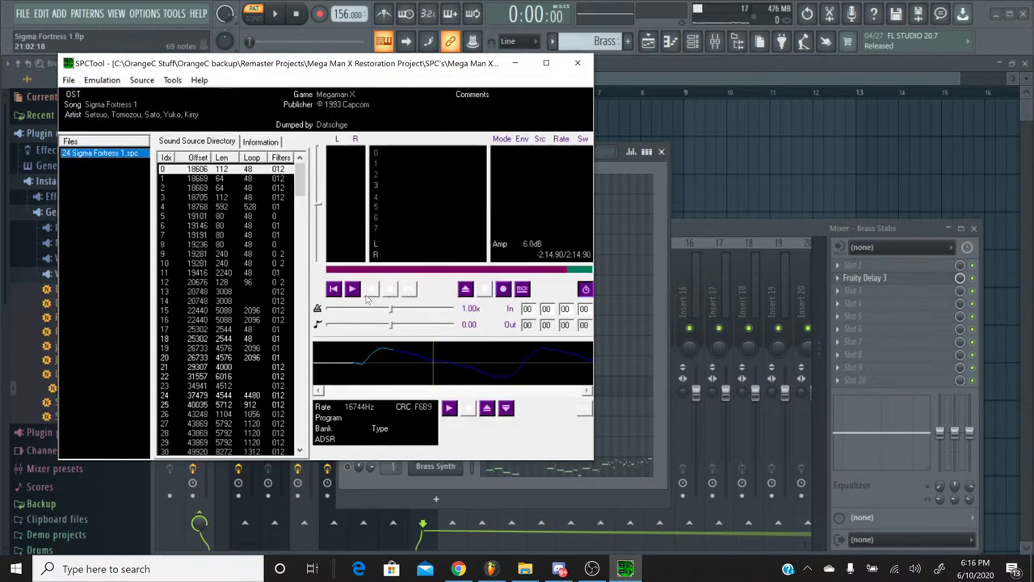
pyautogui.click(360, 292)
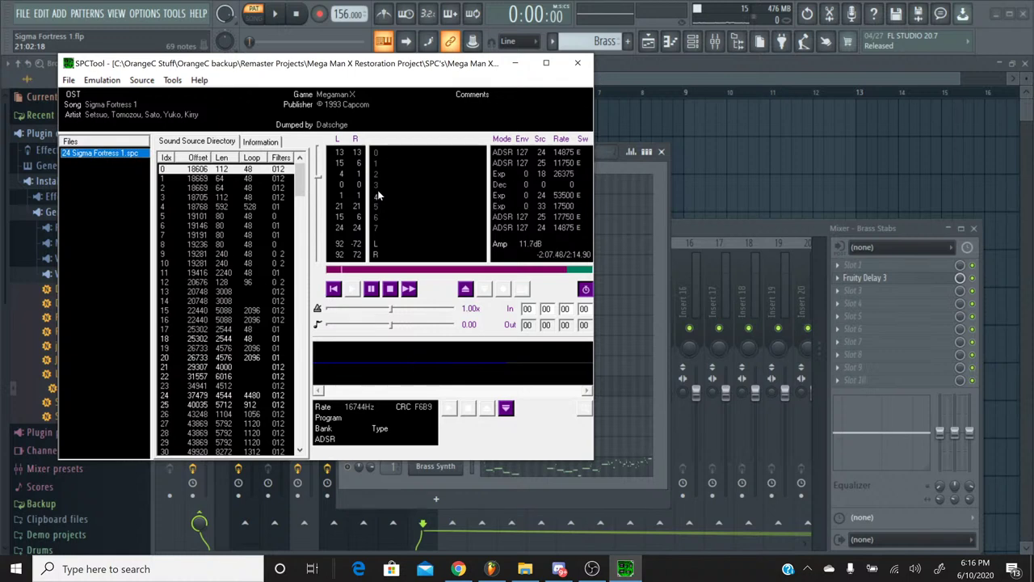
pyautogui.click(335, 293)
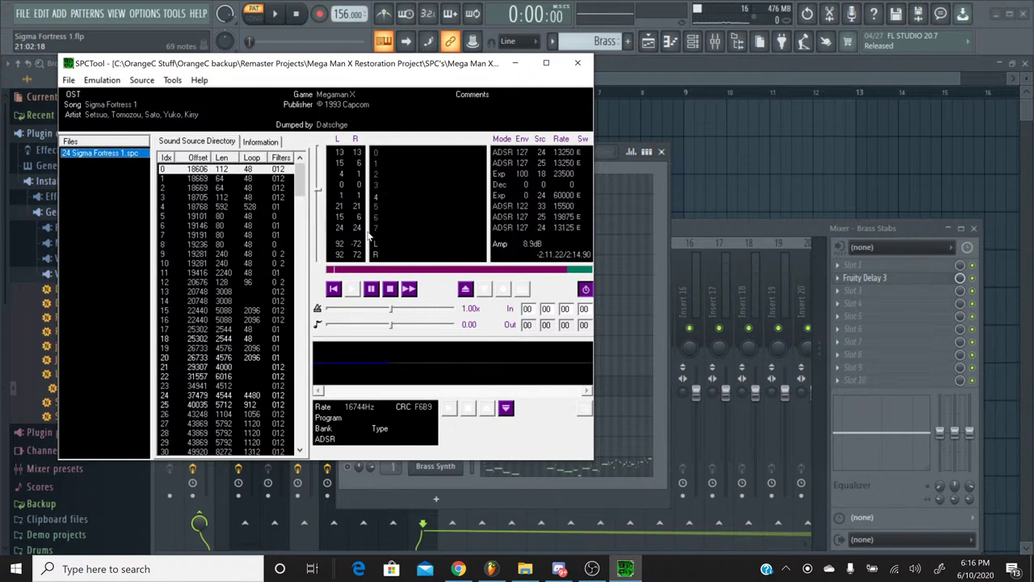
pyautogui.click(391, 294)
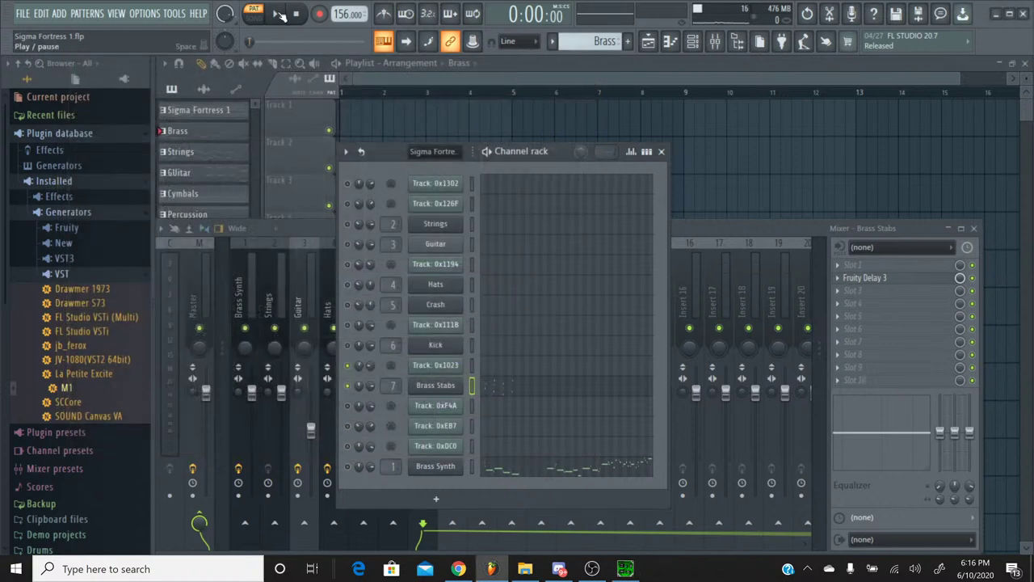
# Set Syn Brass's second insert effect to Exciter with a dry/wet of 079 during playback, and close the M1 window
pyautogui.click(280, 16)
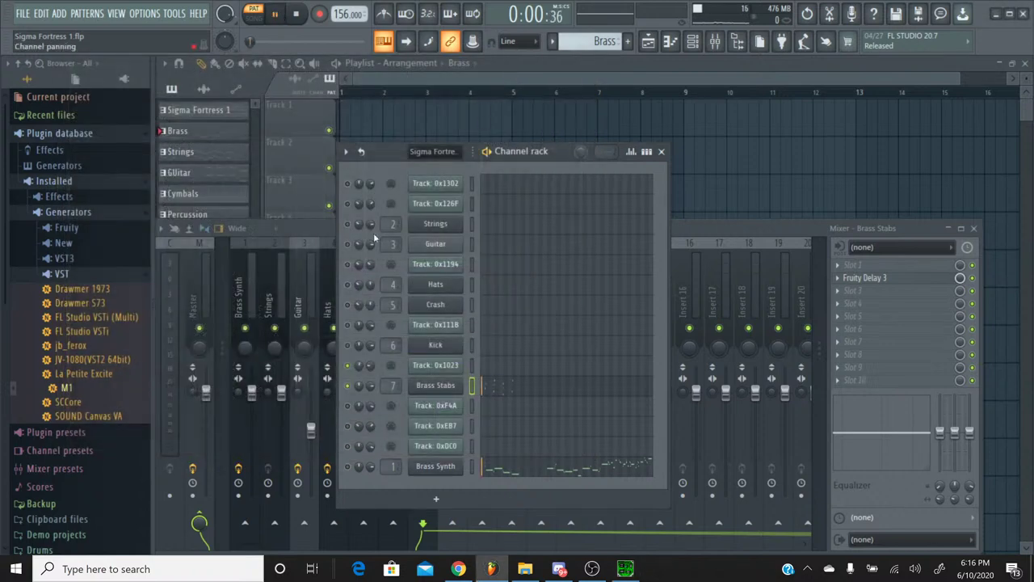
pyautogui.click(436, 385)
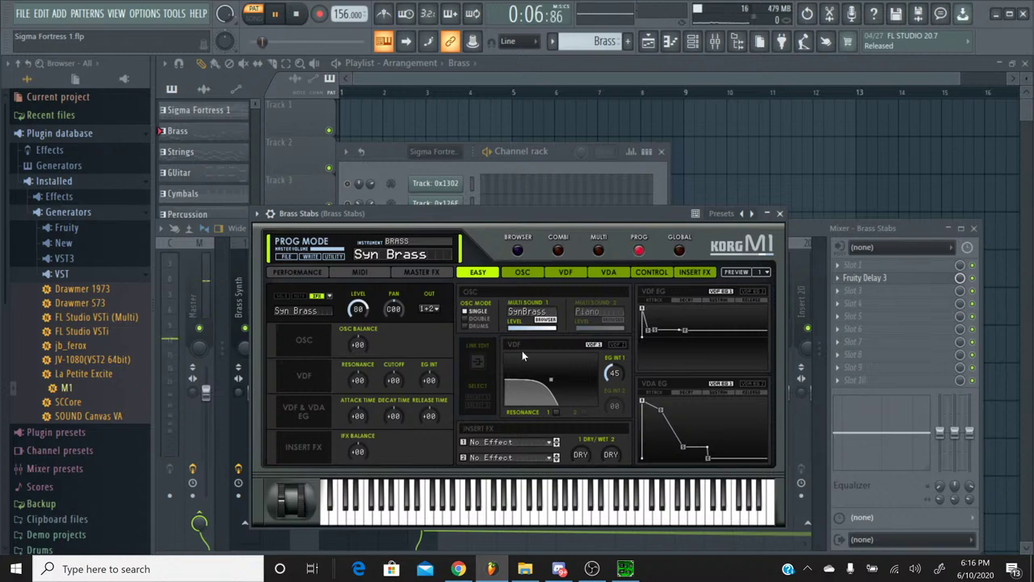
pyautogui.click(522, 458)
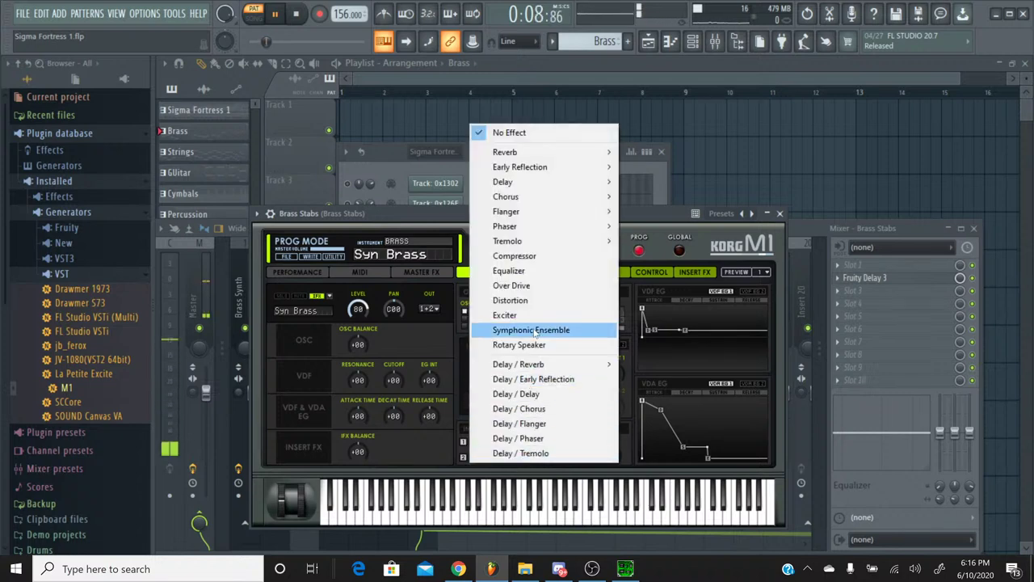
pyautogui.click(517, 315)
pyautogui.moveTo(614, 455); pyautogui.dragTo(613, 467)
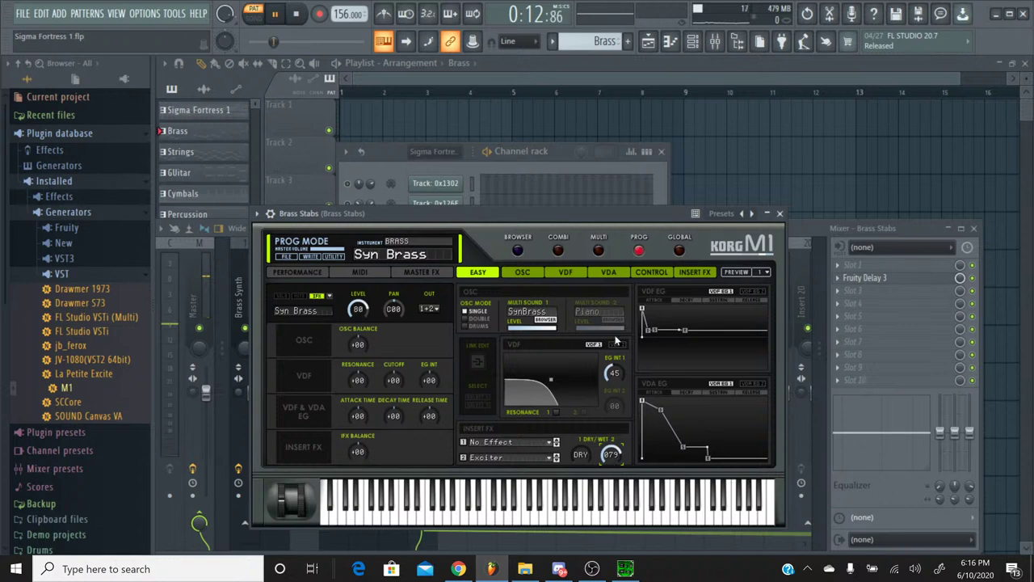
pyautogui.press('space')
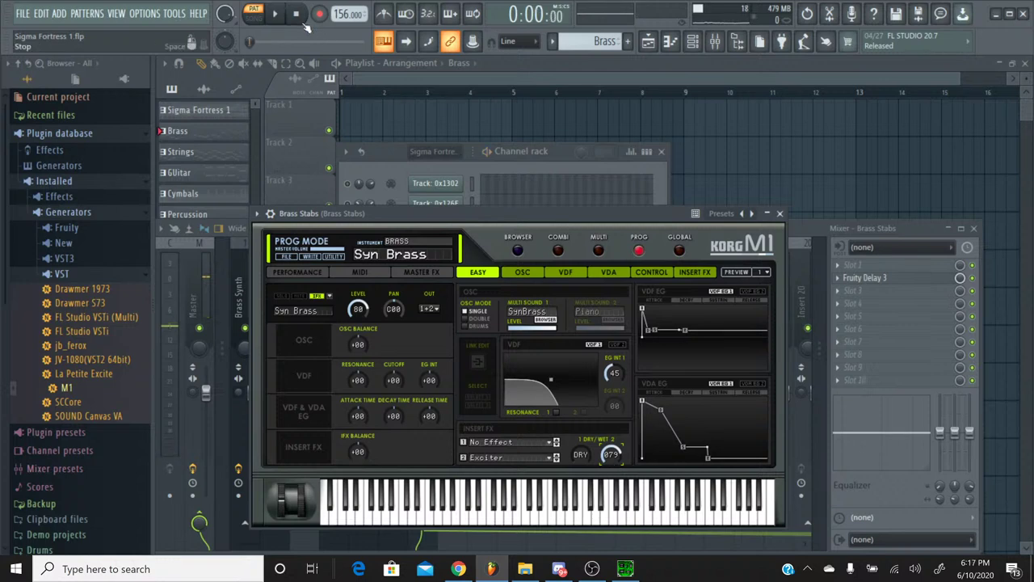
pyautogui.click(779, 214)
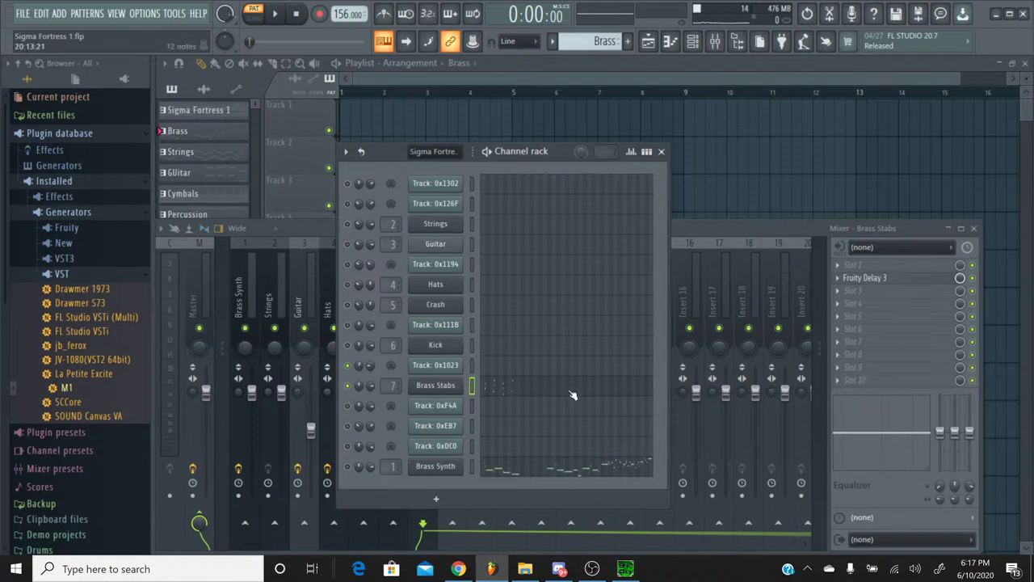
# Switch to the YouTube Studio page in Chrome to read the stream's live chat
pyautogui.click(458, 569)
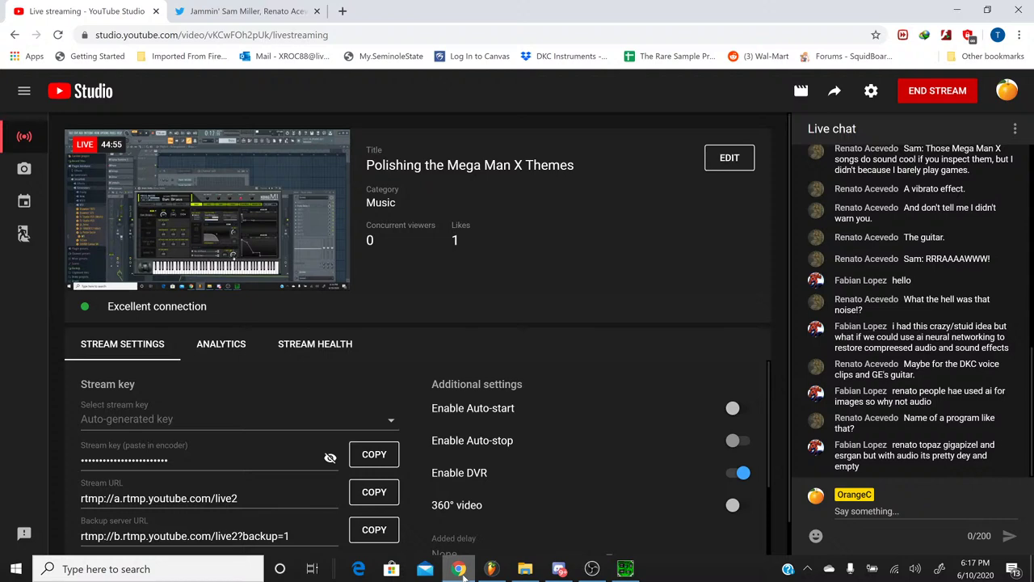
# Switch back to FL Studio and save the project
pyautogui.click(490, 568)
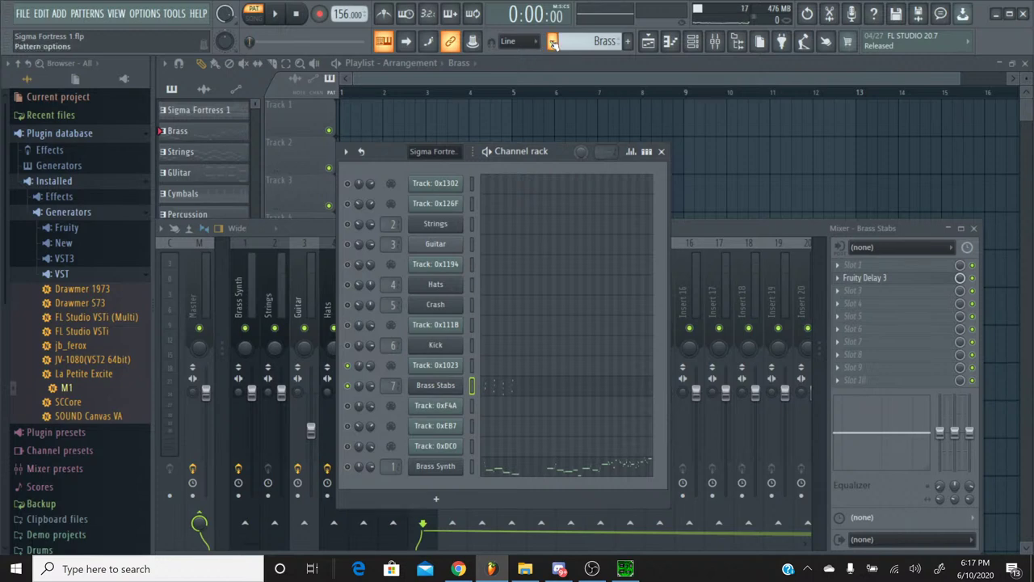
pyautogui.click(22, 13)
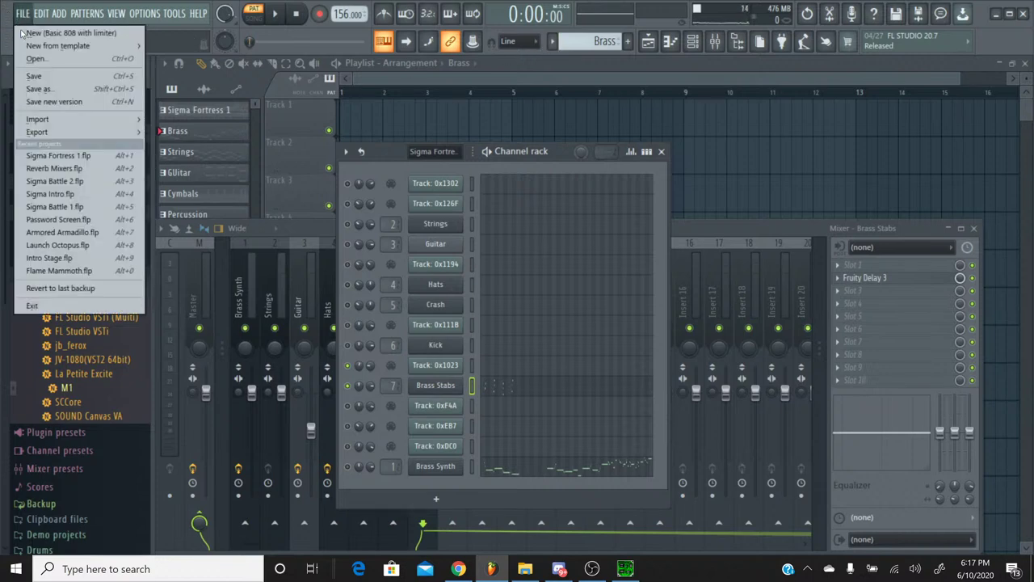
pyautogui.click(24, 71)
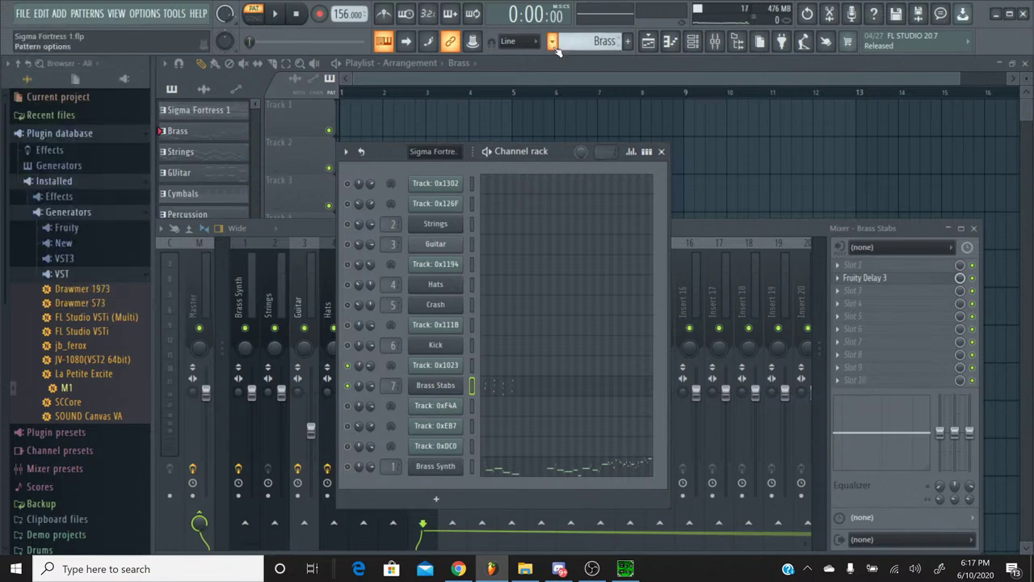
# Select the Sigma Fortress 1 pattern and copy Track: 0x1023's channel panning value of 55% to the Brass Stabs channel
pyautogui.click(554, 42)
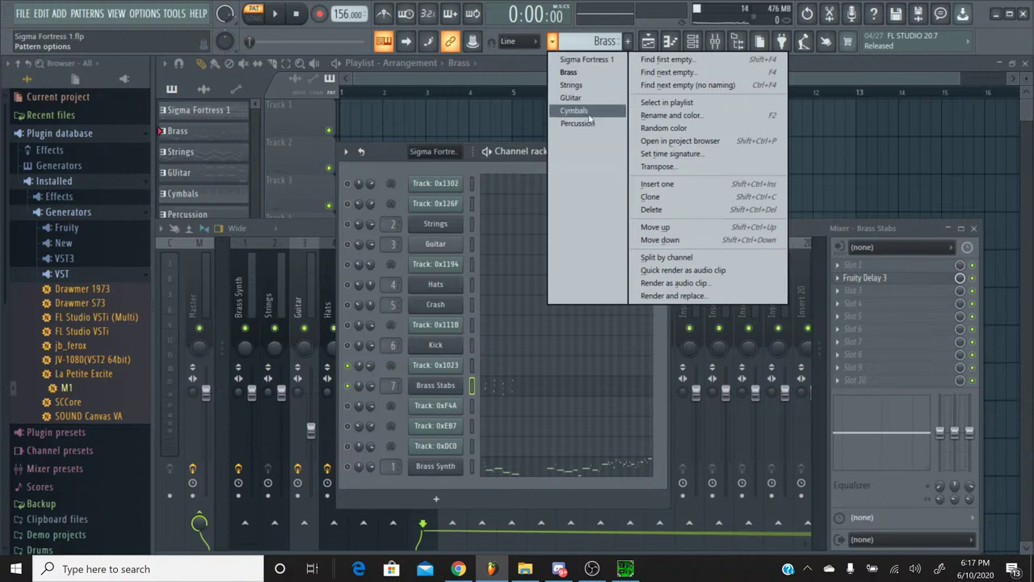
pyautogui.click(585, 60)
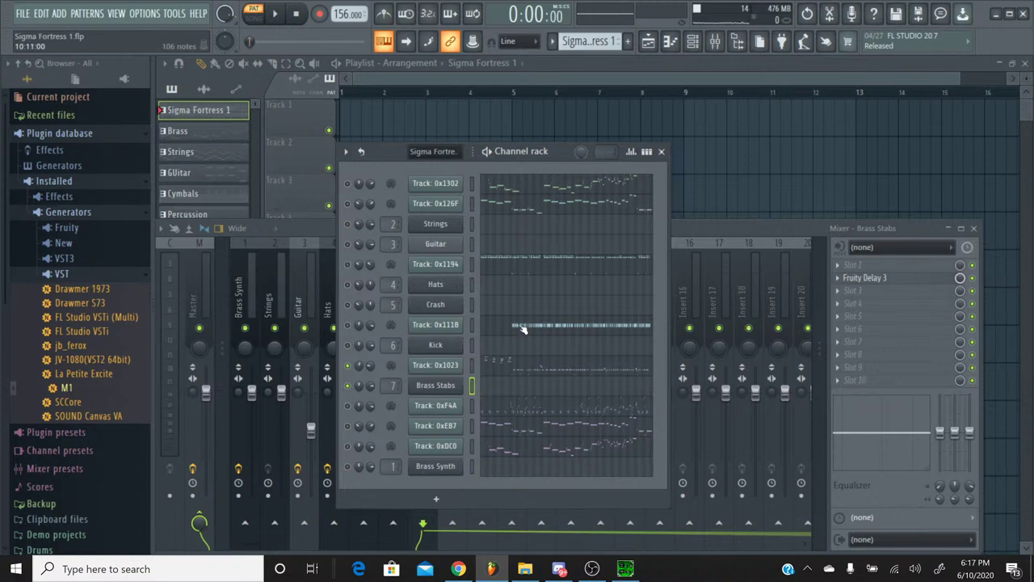
pyautogui.rightClick(360, 368)
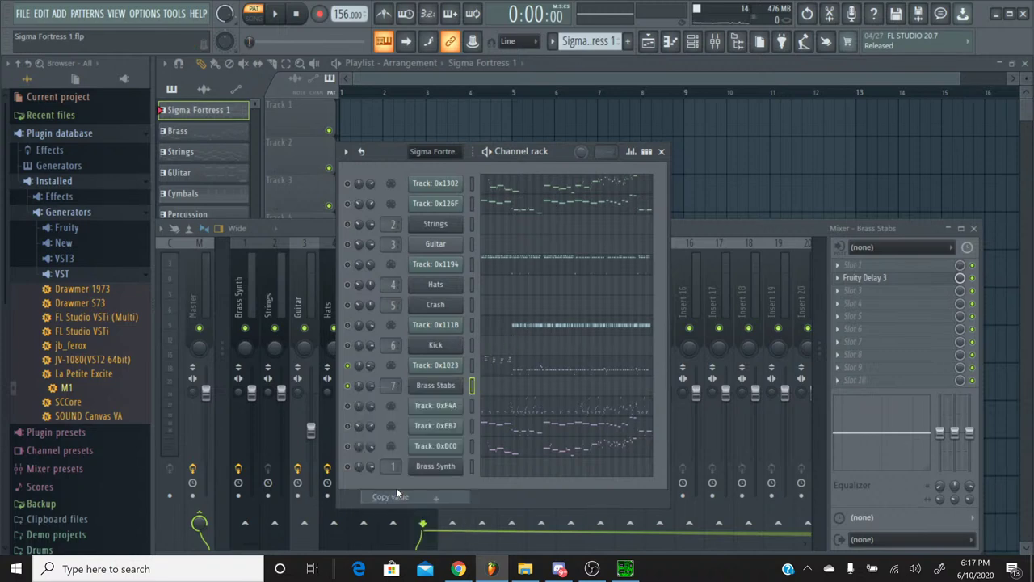
pyautogui.rightClick(361, 389)
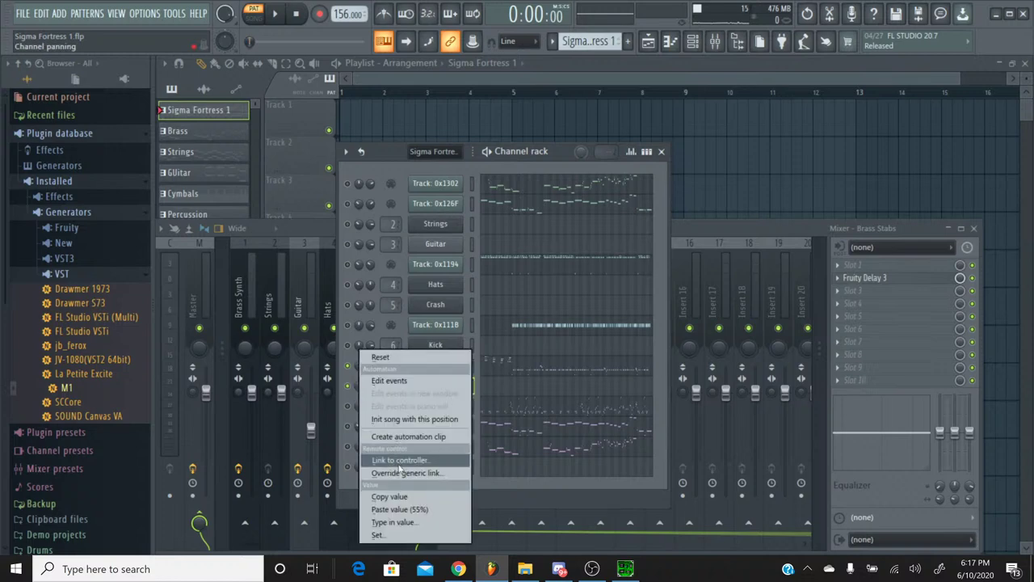
pyautogui.click(396, 503)
# Examine the channel volume events of Track: 0x1023 and close the event editor
pyautogui.rightClick(371, 371)
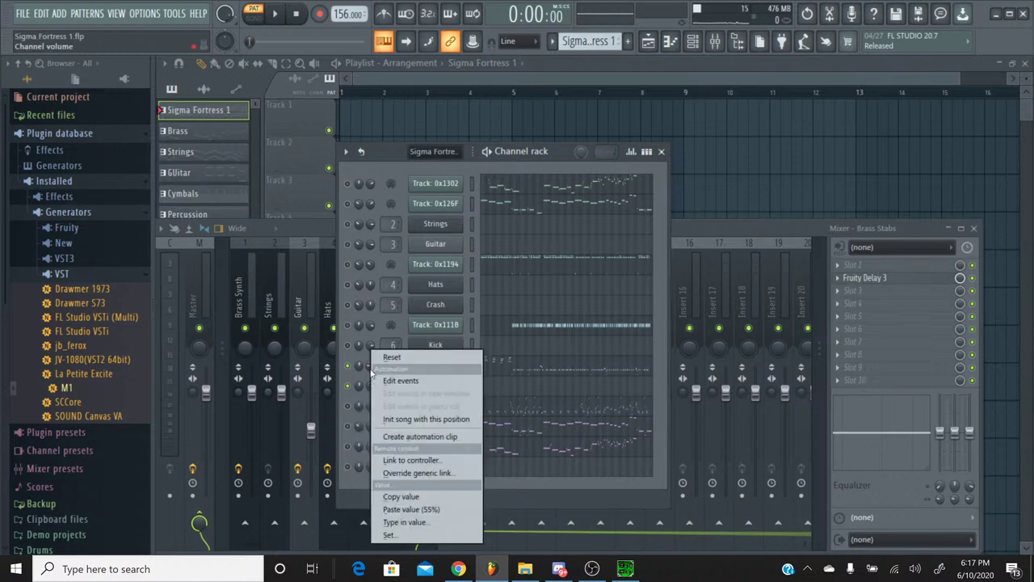
pyautogui.click(382, 381)
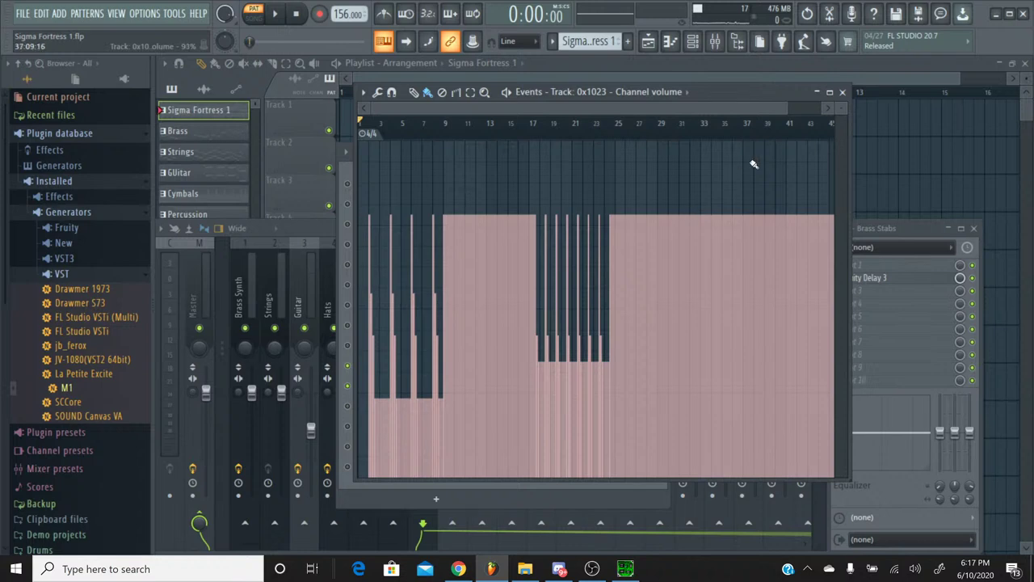
pyautogui.click(842, 92)
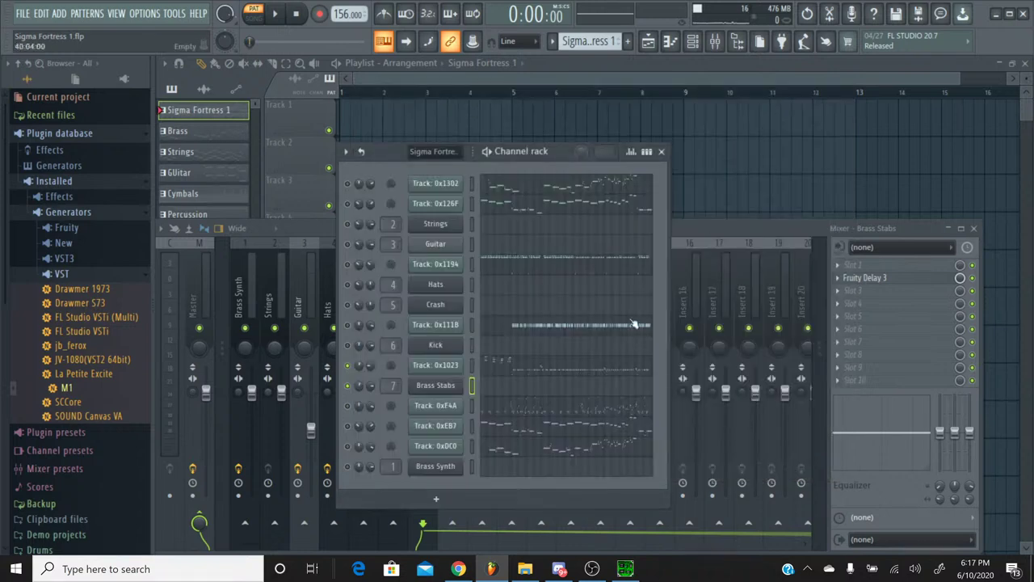
# Open the piano roll of Track: 0x1023 and play its part from the middle of bar 8
pyautogui.click(514, 372)
pyautogui.scroll(-5, 546, 293)
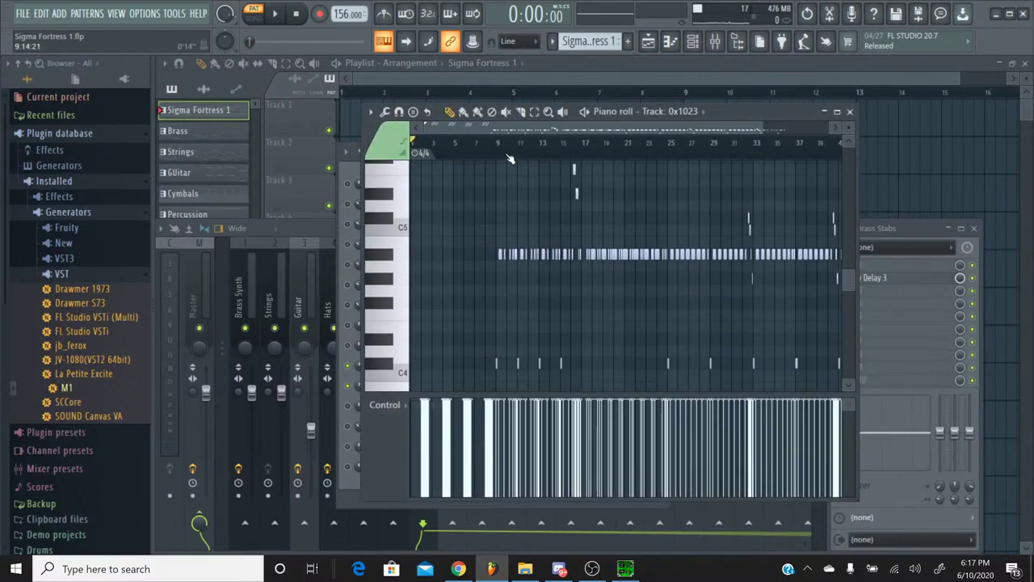
pyautogui.scroll(-2, 518, 198)
pyautogui.scroll(3, 513, 161)
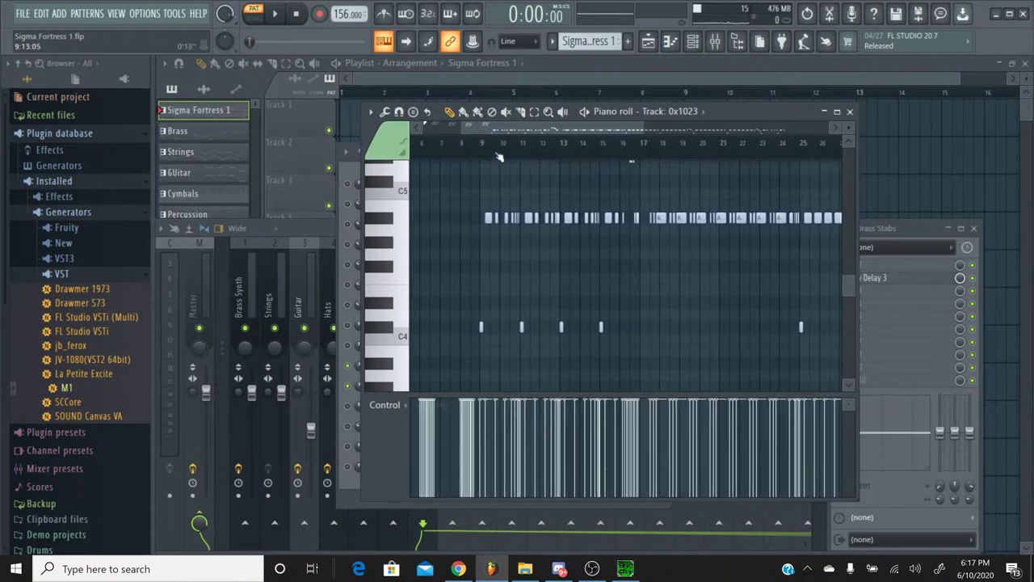
pyautogui.click(474, 145)
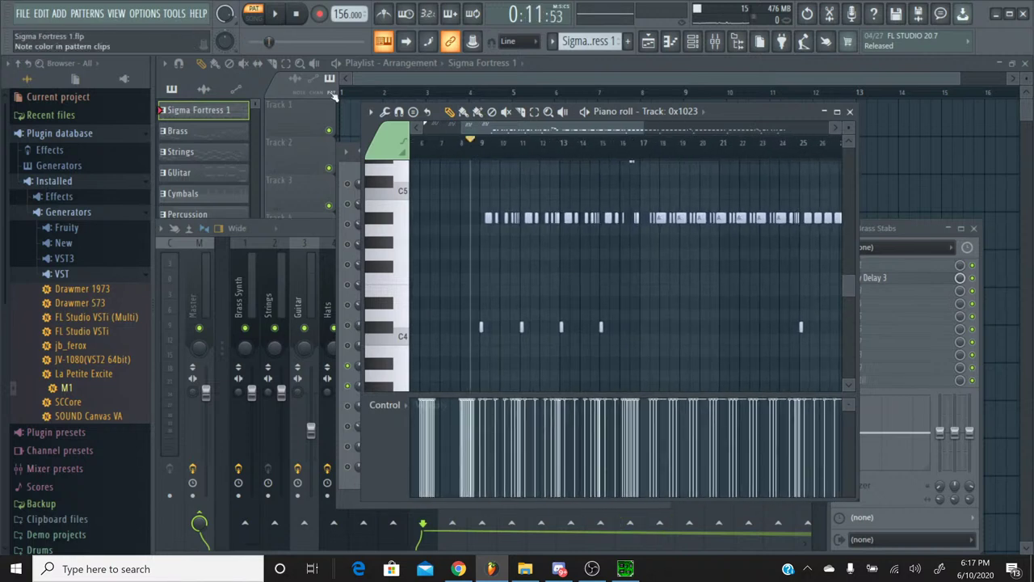
pyautogui.click(276, 14)
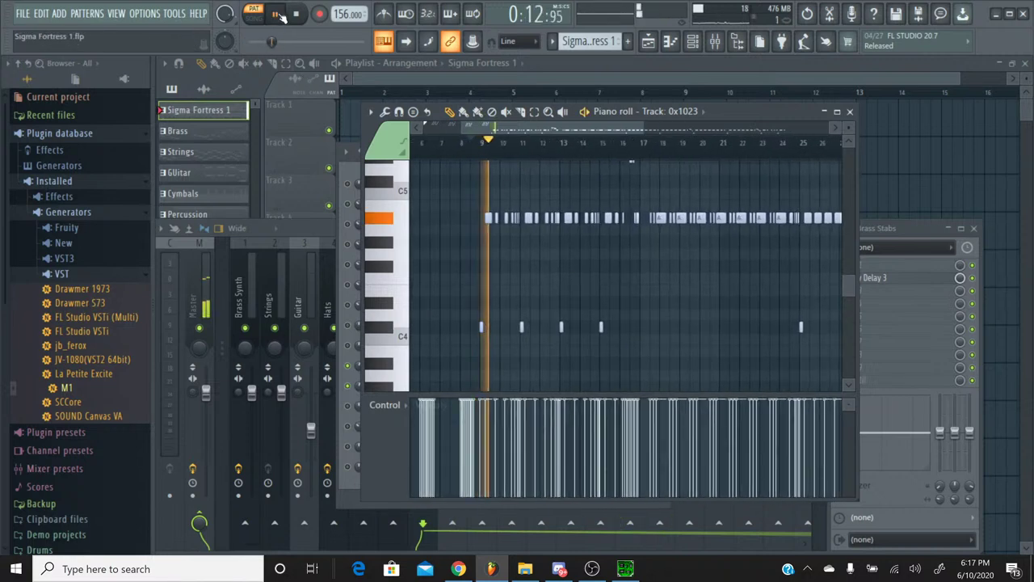
pyautogui.scroll(2, 513, 280)
pyautogui.scroll(4, 515, 279)
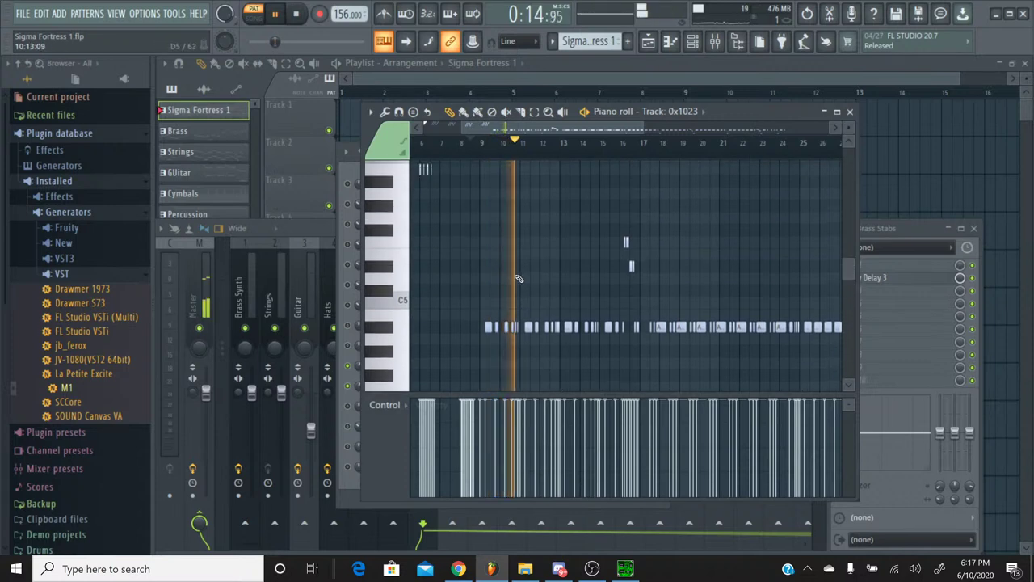
# Listen to the short note runs of Track: 0x1023 in bars 16 and 32
pyautogui.click(614, 148)
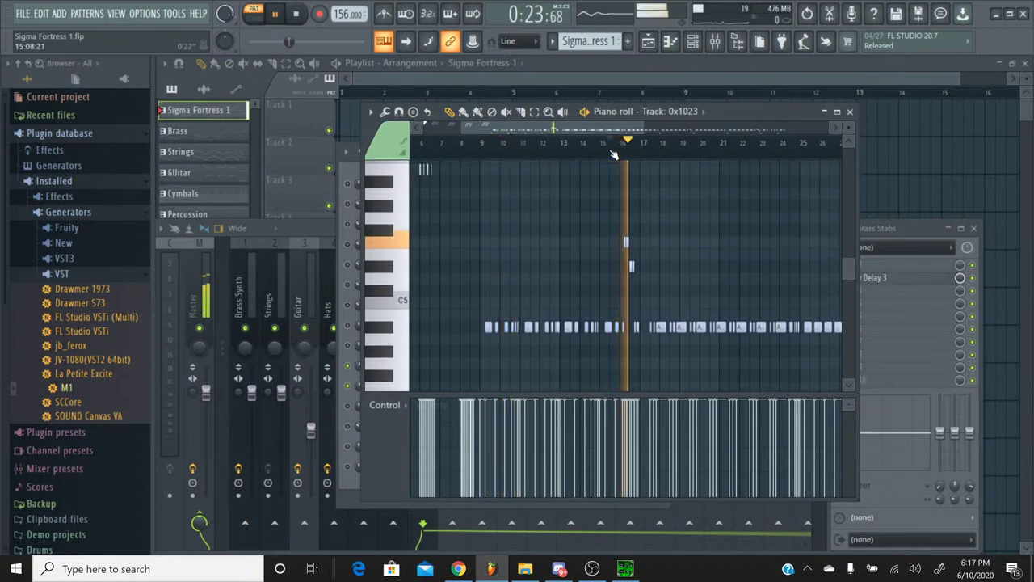
pyautogui.scroll(3, 612, 155)
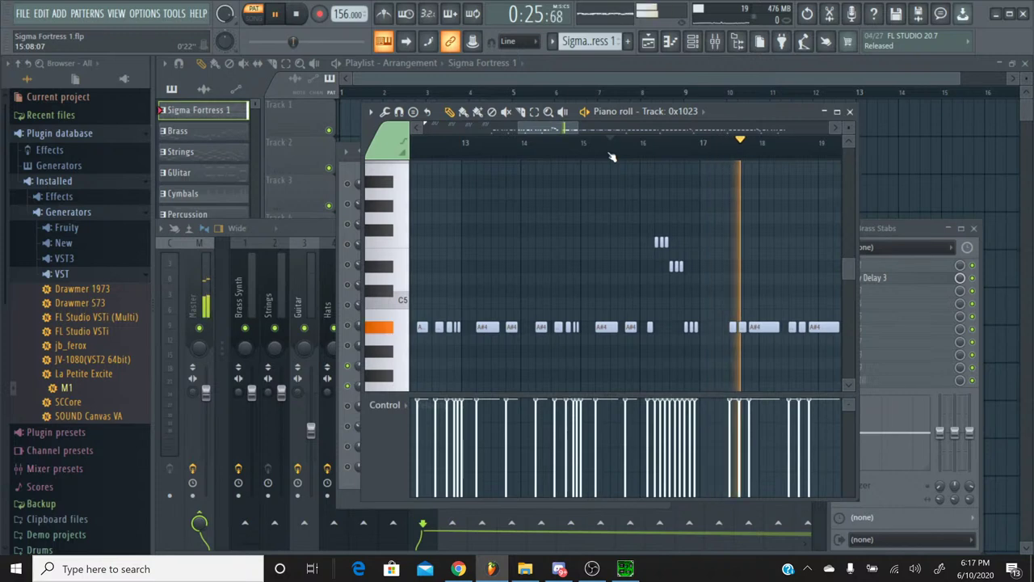
pyautogui.scroll(2, 577, 142)
pyautogui.moveTo(576, 143); pyautogui.dragTo(675, 145)
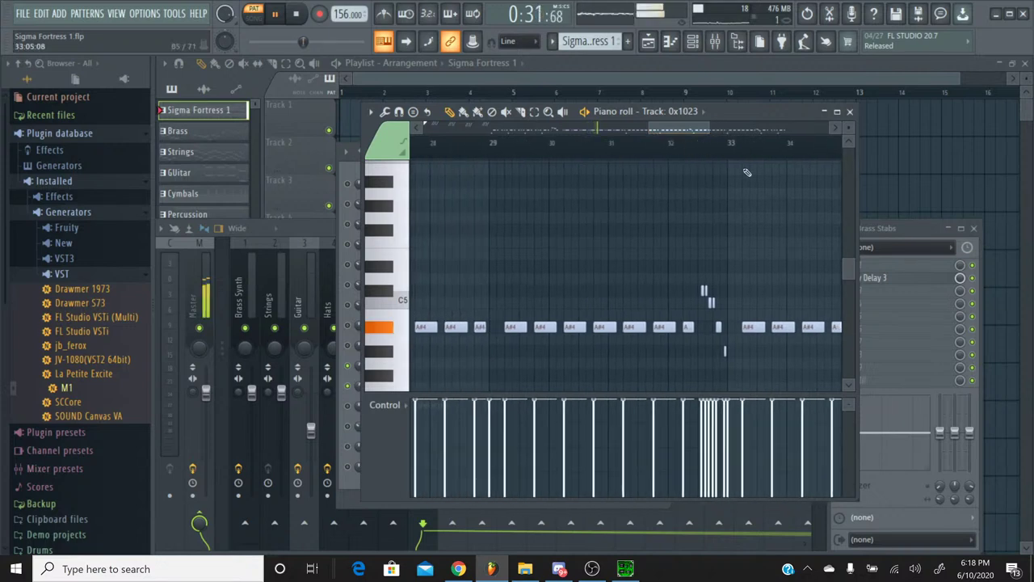
pyautogui.click(697, 145)
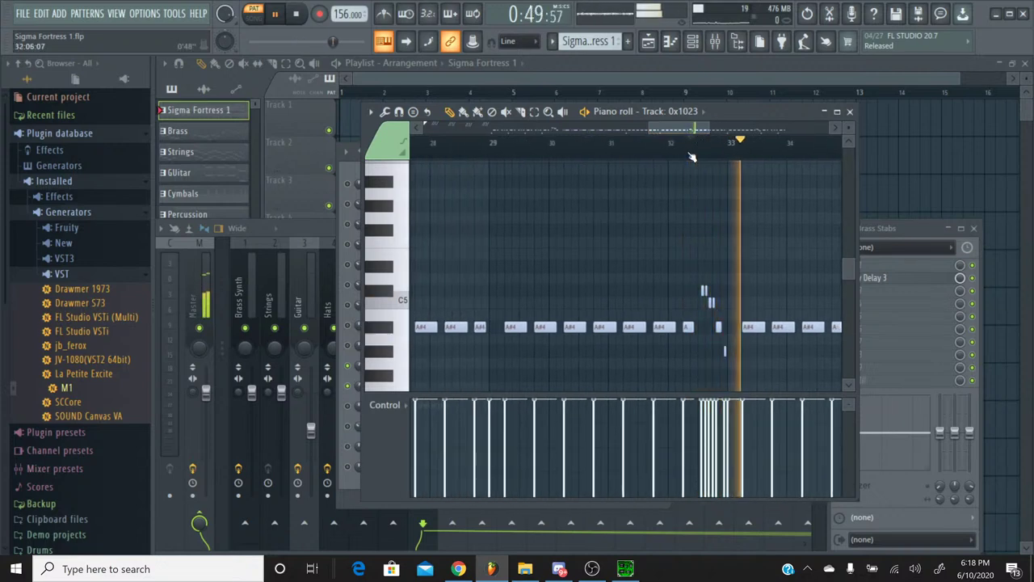
# Listen to the repeated A#4 notes from about bar 9 and again from bar 17, and stop playback
pyautogui.moveTo(659, 131); pyautogui.dragTo(496, 150)
pyautogui.click(480, 146)
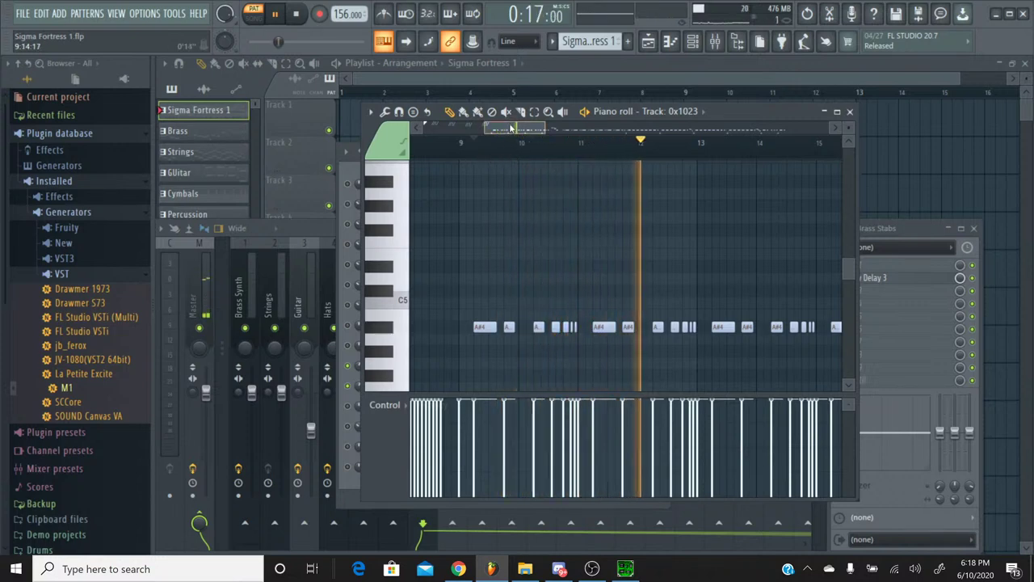
pyautogui.moveTo(491, 129); pyautogui.dragTo(567, 131)
pyautogui.click(556, 145)
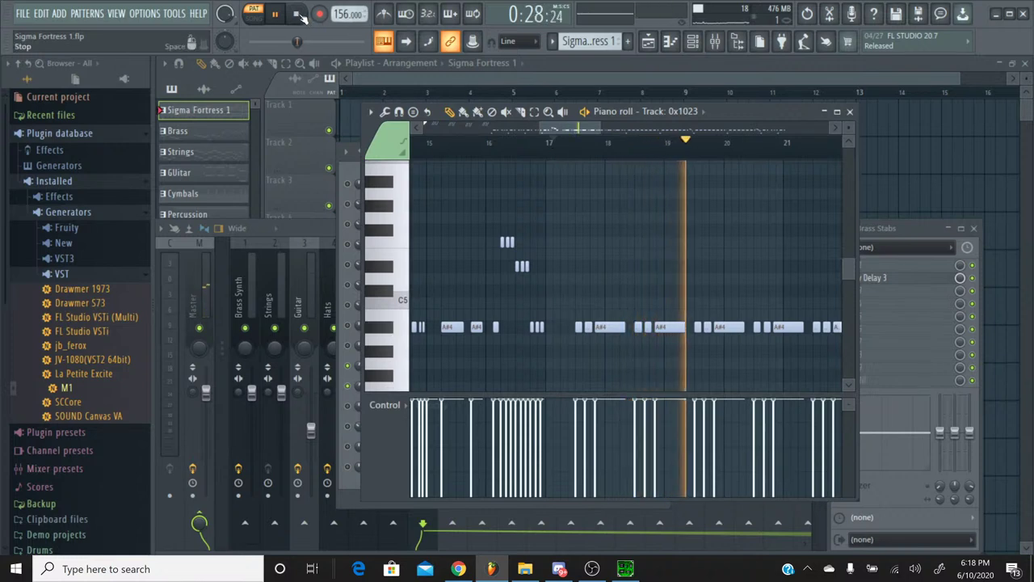
pyautogui.click(298, 15)
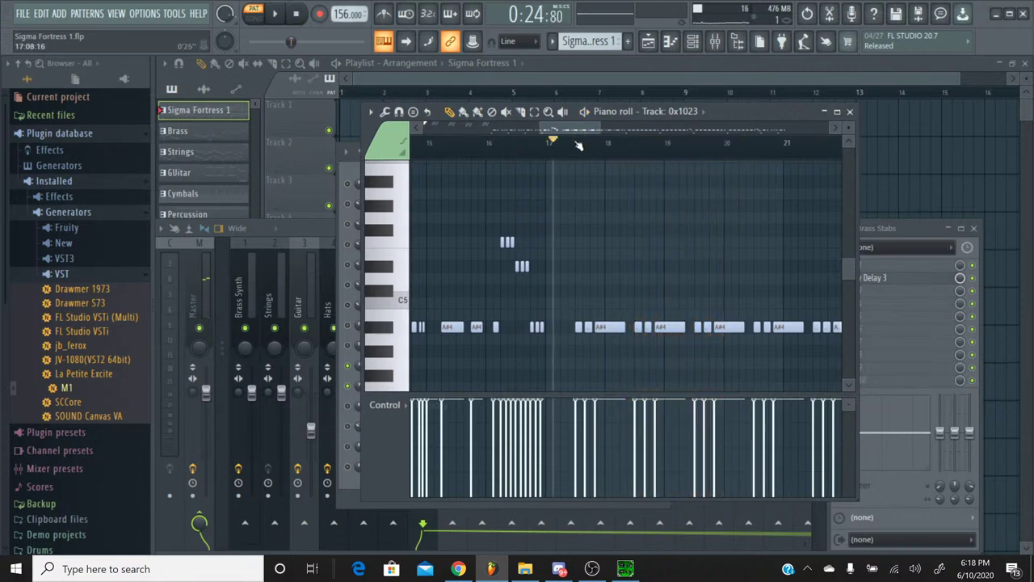
# Play only the higher notes in bar 16 and stop playback
pyautogui.hscroll(-3, 563, 136)
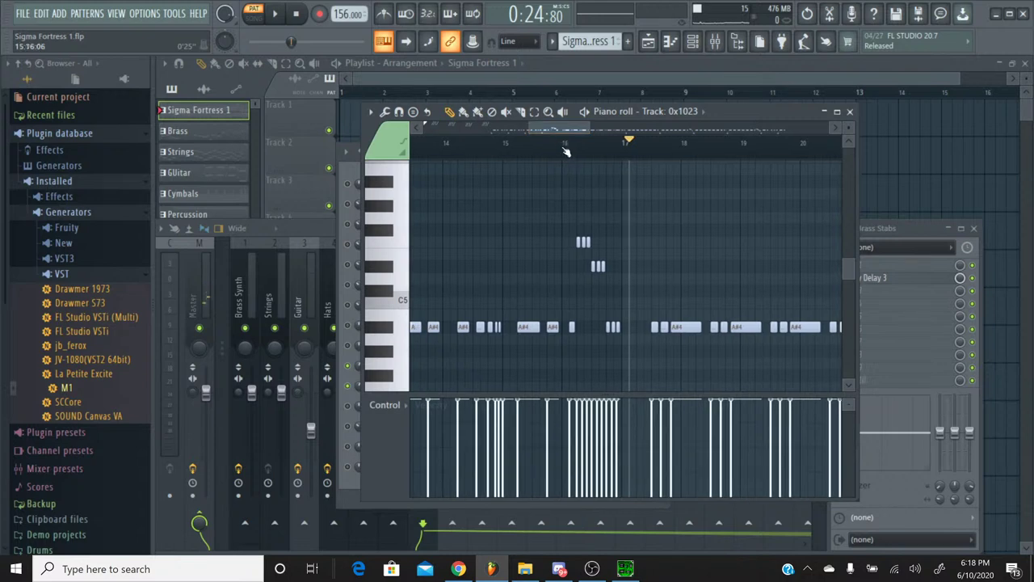
pyautogui.click(576, 146)
pyautogui.press('space')
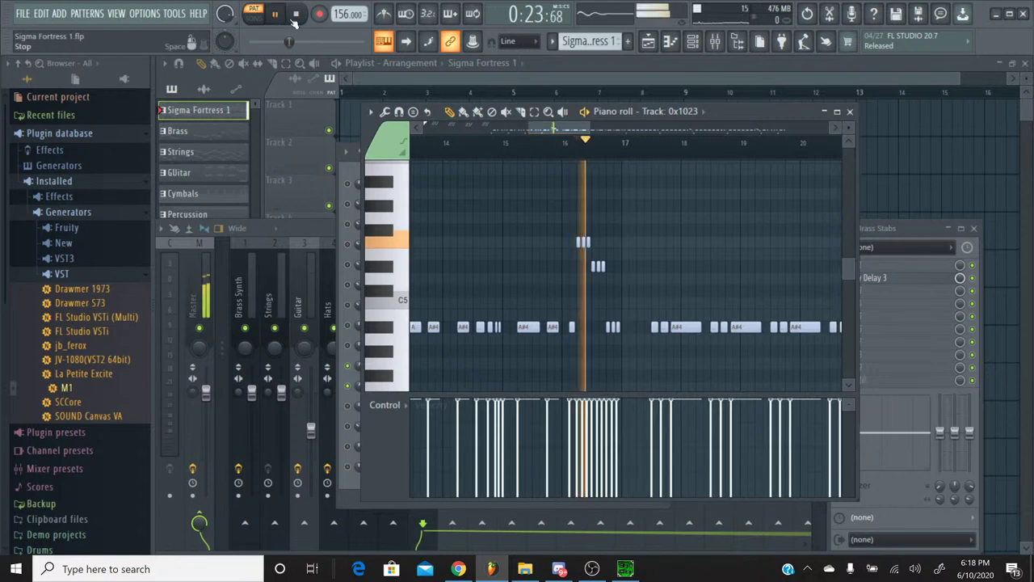
pyautogui.click(296, 19)
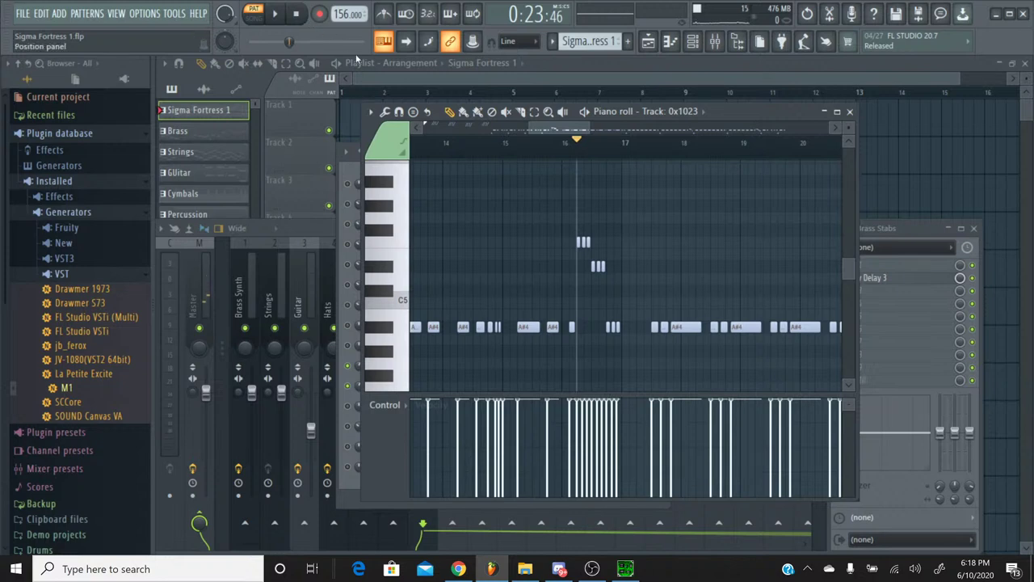
# Select the descending run of notes in bar 16 and add the upper notes of the run in bar 32
pyautogui.click(540, 112)
pyautogui.moveTo(578, 233); pyautogui.dragTo(628, 340)
pyautogui.moveTo(556, 132); pyautogui.dragTo(696, 142)
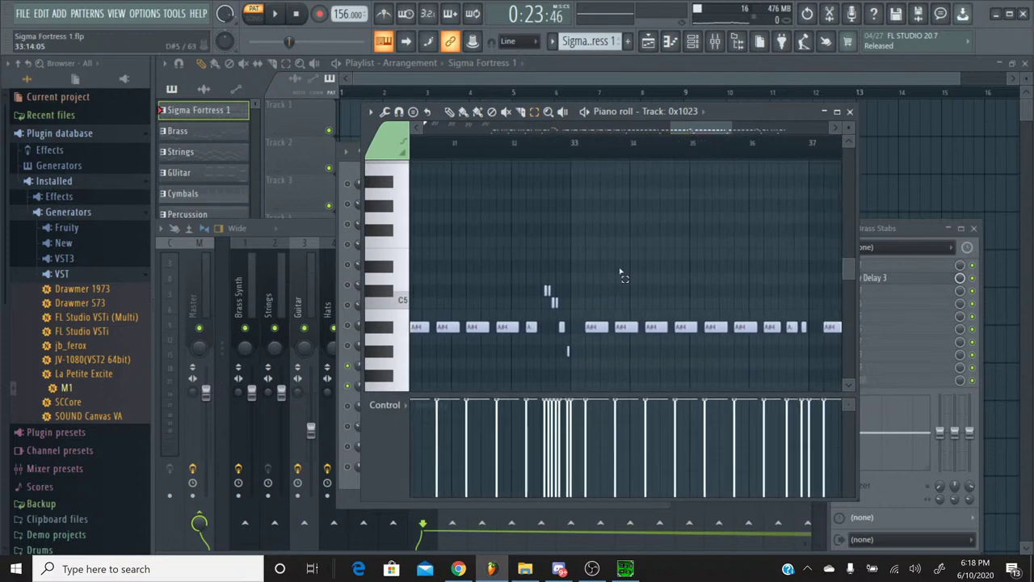
pyautogui.moveTo(540, 260); pyautogui.dragTo(568, 314)
pyautogui.moveTo(538, 272); pyautogui.dragTo(576, 315)
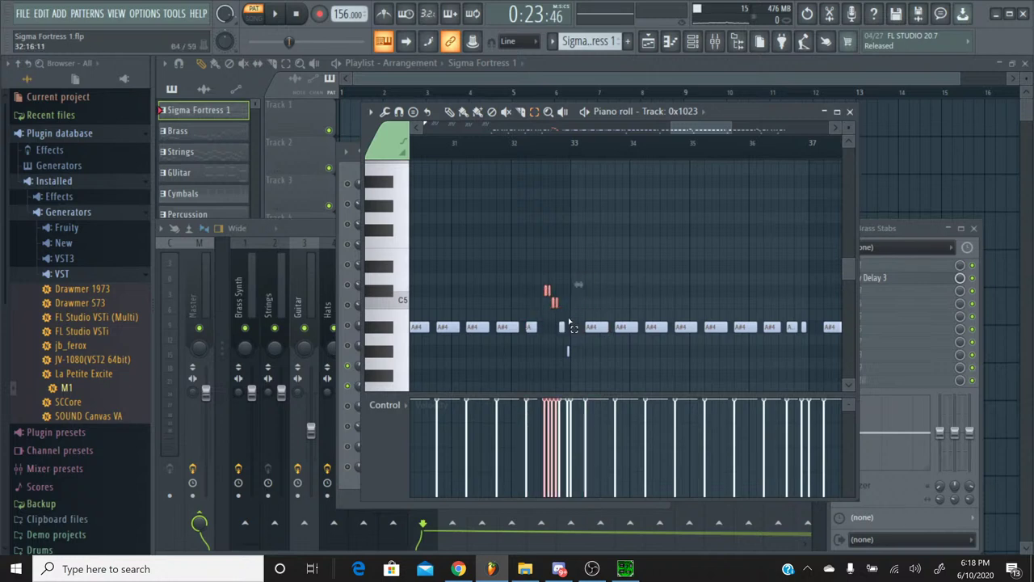
# Play the passage from the start of bar 32 to check its run by ear, and stop playback
pyautogui.click(510, 142)
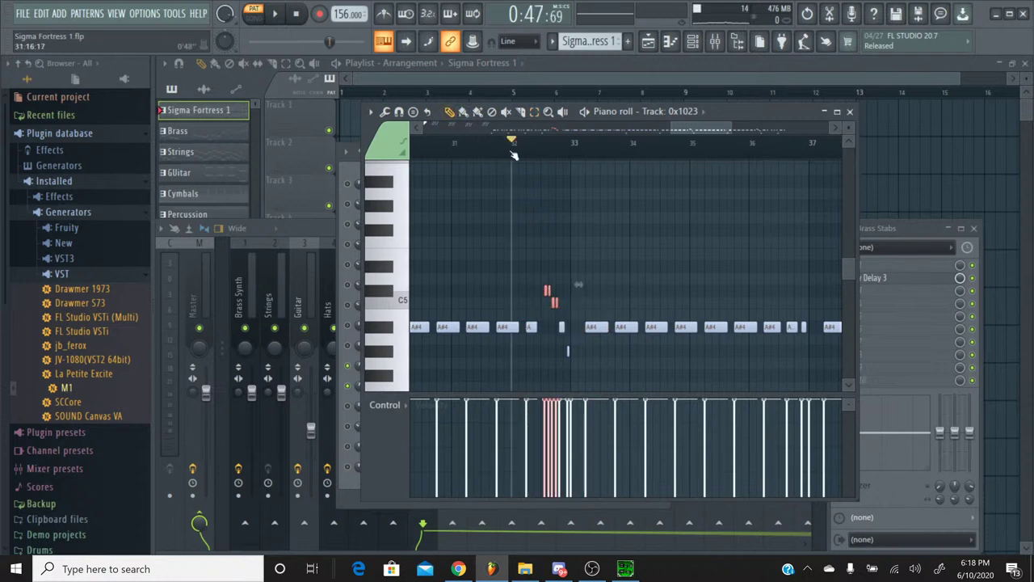
pyautogui.click(275, 14)
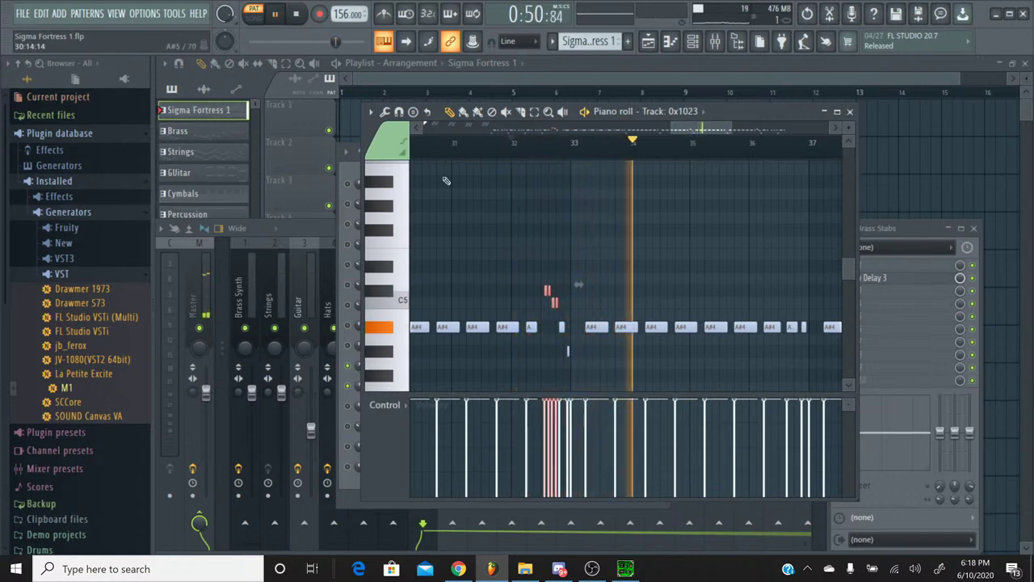
pyautogui.scroll(-2, 444, 178)
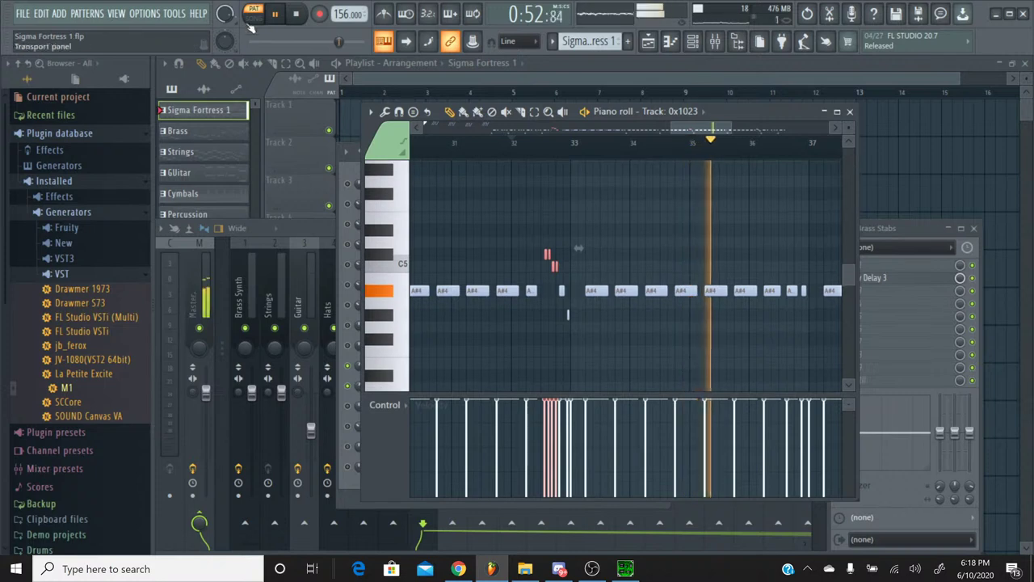
pyautogui.press('space')
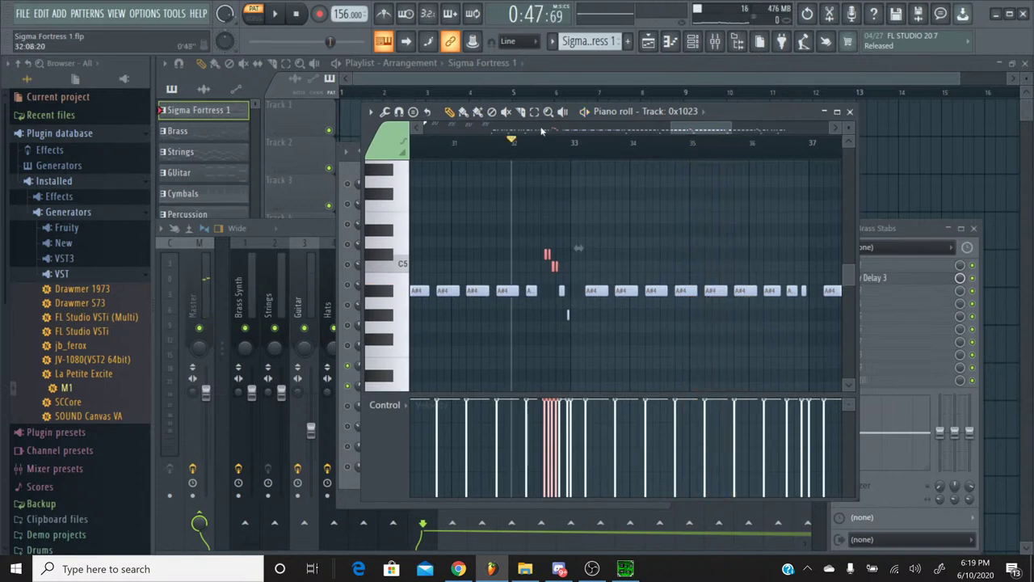
# Add the rest of the bar 32 run and the whole descending run in bar 40 to the note selection
pyautogui.moveTo(544, 236); pyautogui.dragTo(571, 323)
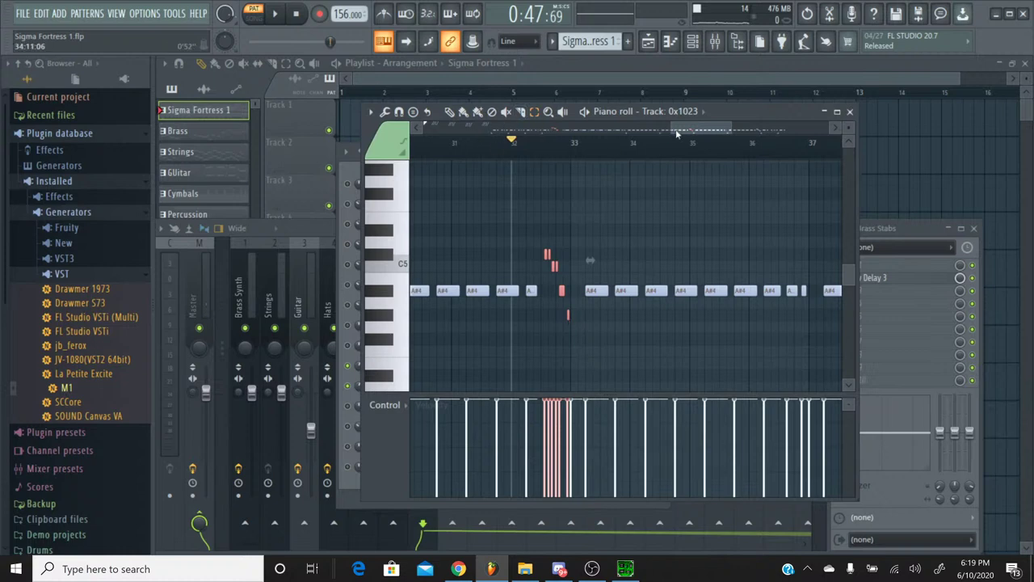
pyautogui.moveTo(676, 135); pyautogui.dragTo(705, 191)
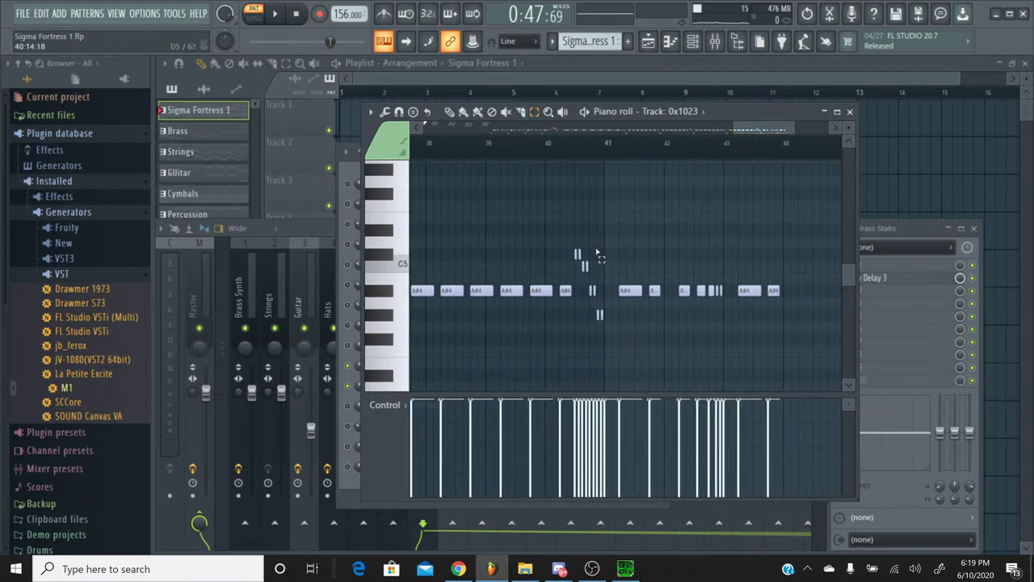
pyautogui.moveTo(579, 255); pyautogui.dragTo(590, 287)
pyautogui.moveTo(602, 323); pyautogui.dragTo(602, 325)
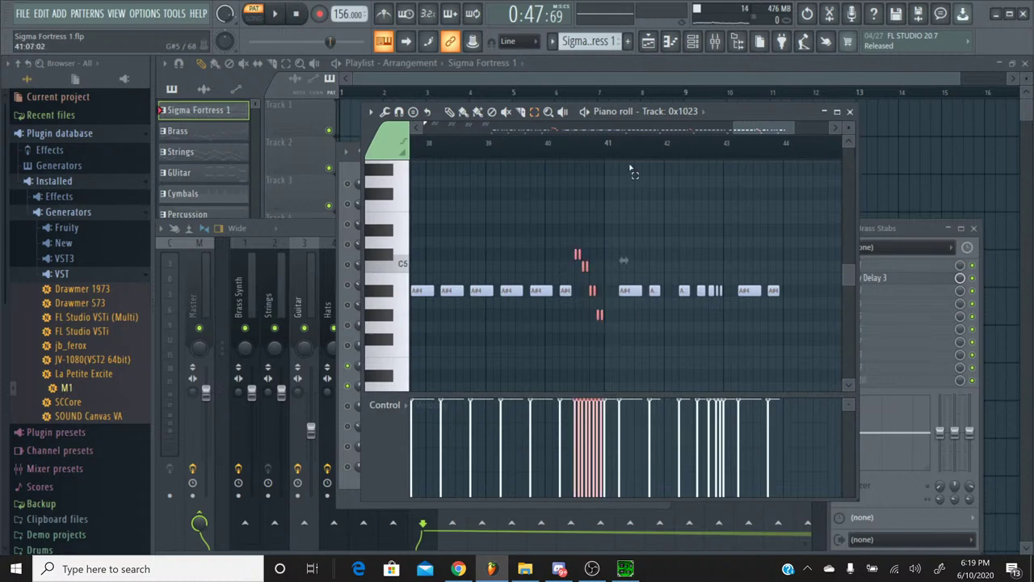
pyautogui.moveTo(722, 127); pyautogui.dragTo(570, 144)
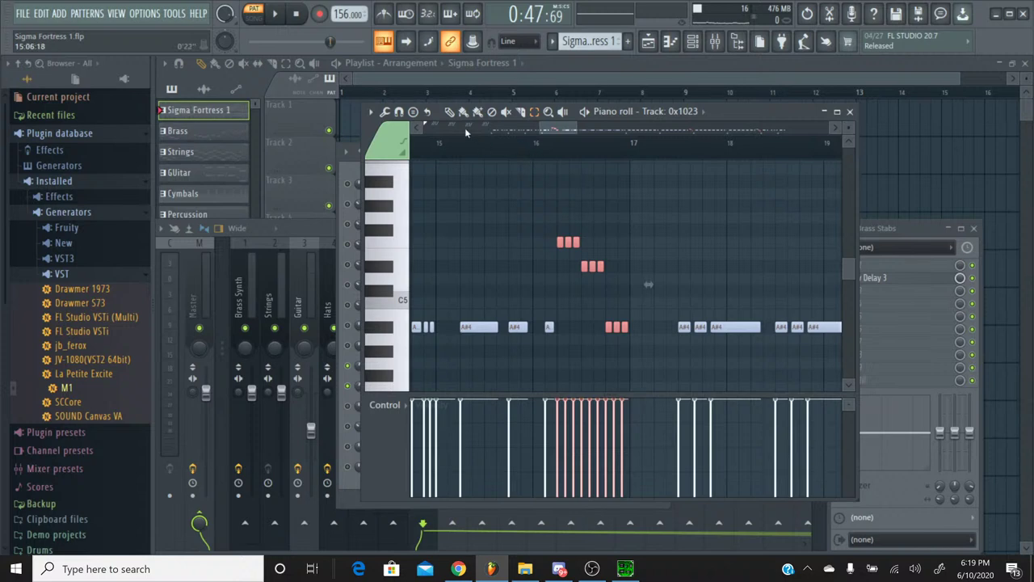
# Place the playhead at the start of the bar 16 run, close the piano roll and switch to the Percussion pattern
pyautogui.click(558, 154)
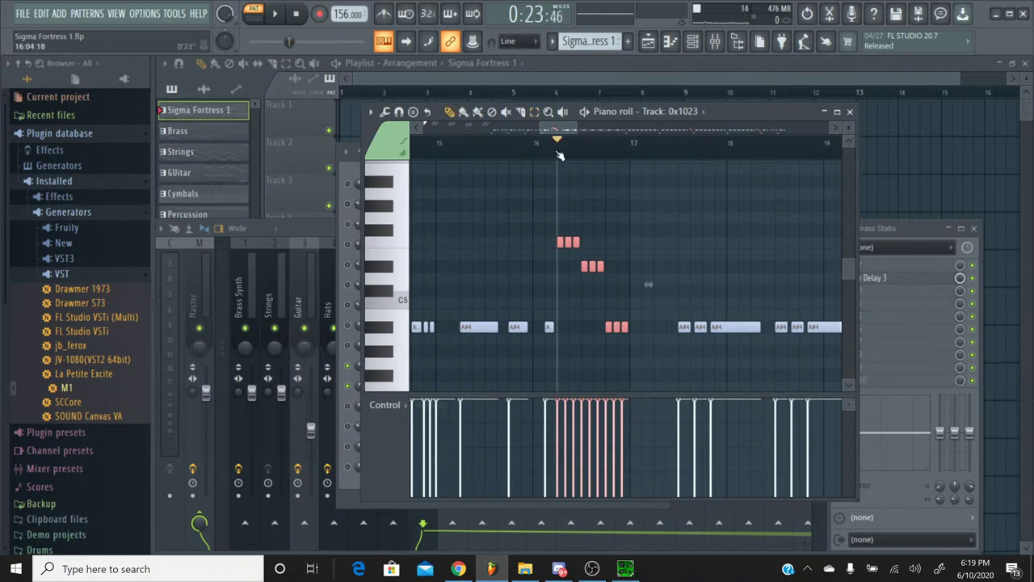
pyautogui.click(849, 111)
pyautogui.click(573, 41)
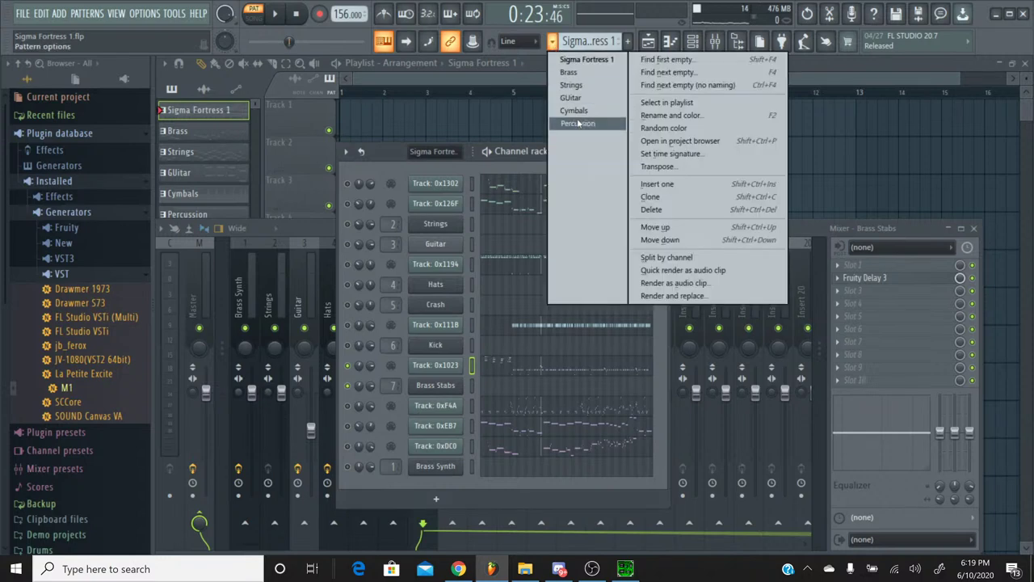
pyautogui.click(577, 122)
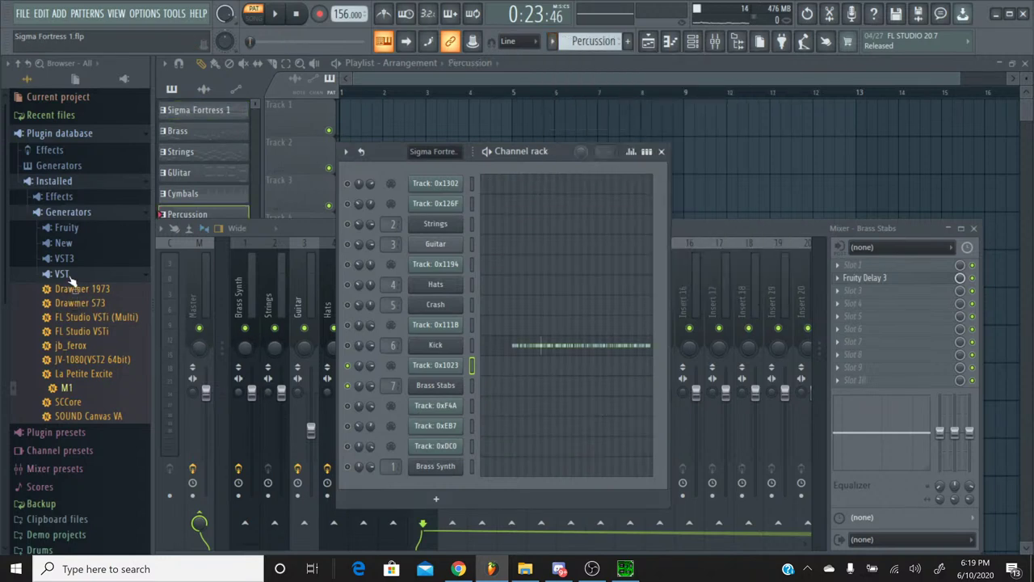
# Add the Tom-03 sample from the Mega Man X restoration project's Original Sources Drums folder as a new channel below Brass Stabs
pyautogui.scroll(-5, 85, 355)
pyautogui.click(86, 377)
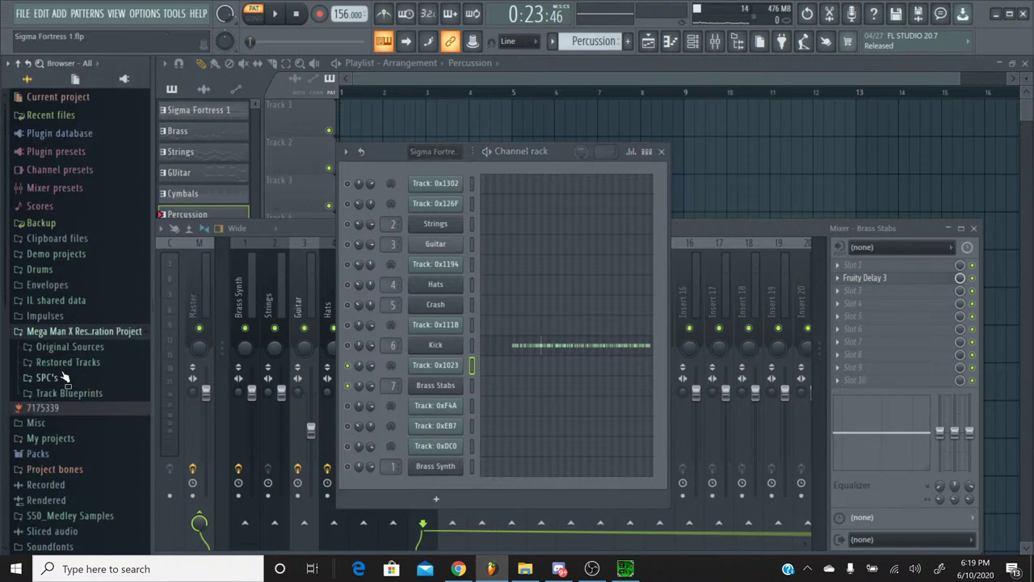
pyautogui.click(68, 347)
pyautogui.click(59, 362)
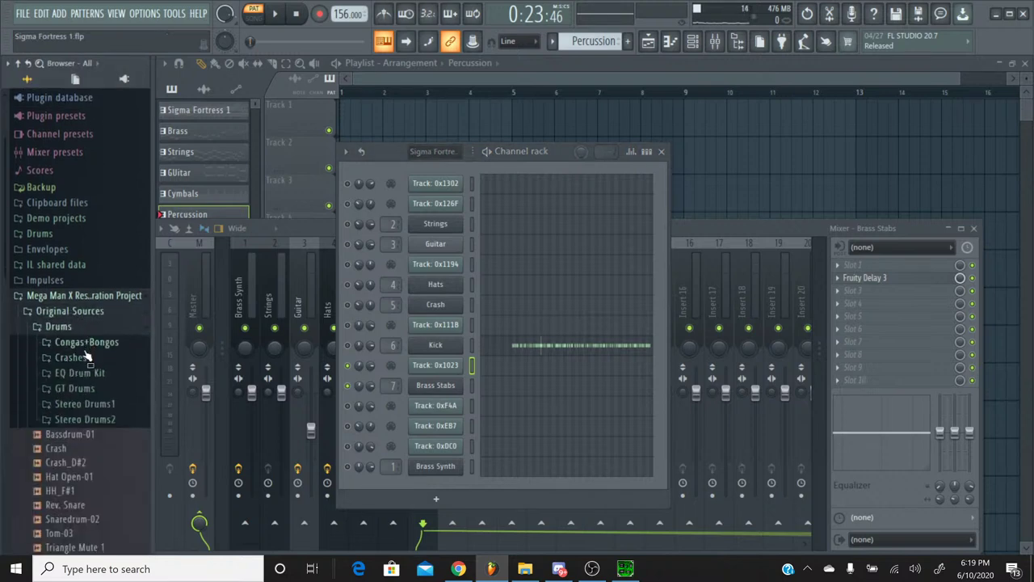
pyautogui.scroll(-3, 91, 401)
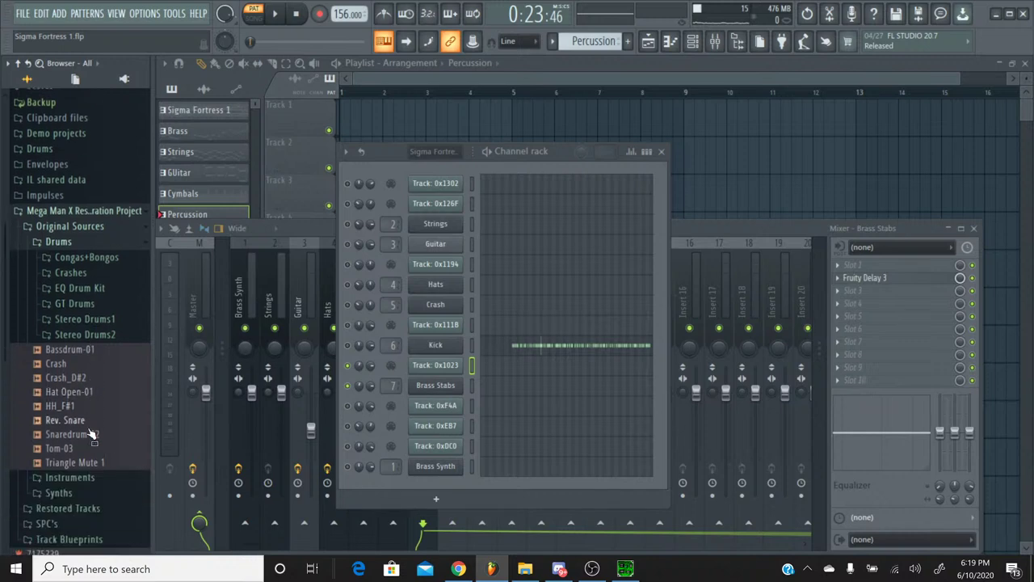
pyautogui.click(67, 450)
pyautogui.moveTo(67, 456); pyautogui.dragTo(449, 404)
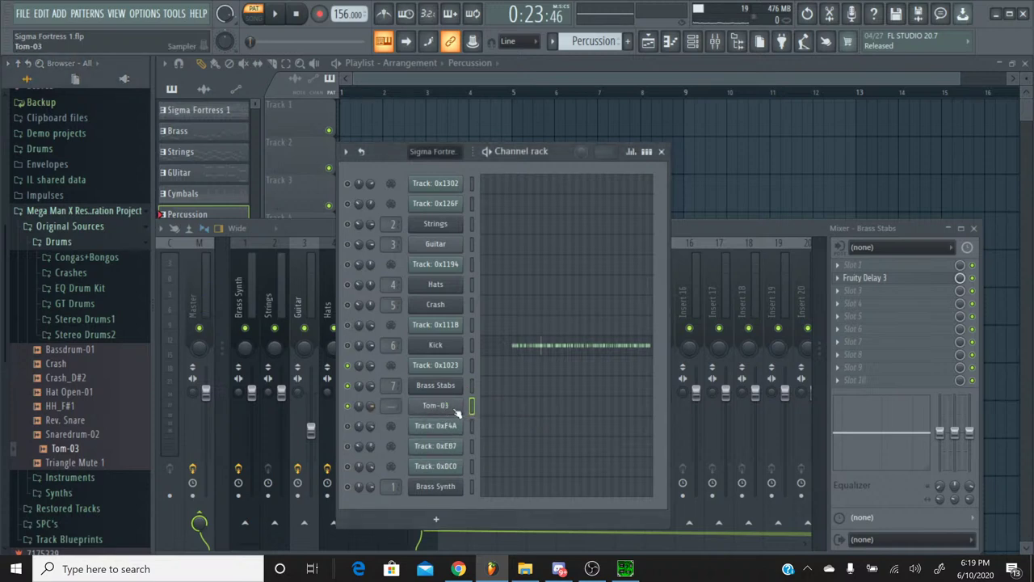
# Paste the copied descending runs into Tom-03's piano roll and shift them so the first run starts at the playhead in bar 16
pyautogui.click(507, 412)
pyautogui.moveTo(446, 134); pyautogui.dragTo(565, 137)
pyautogui.hotkey('ctrl', 'v')
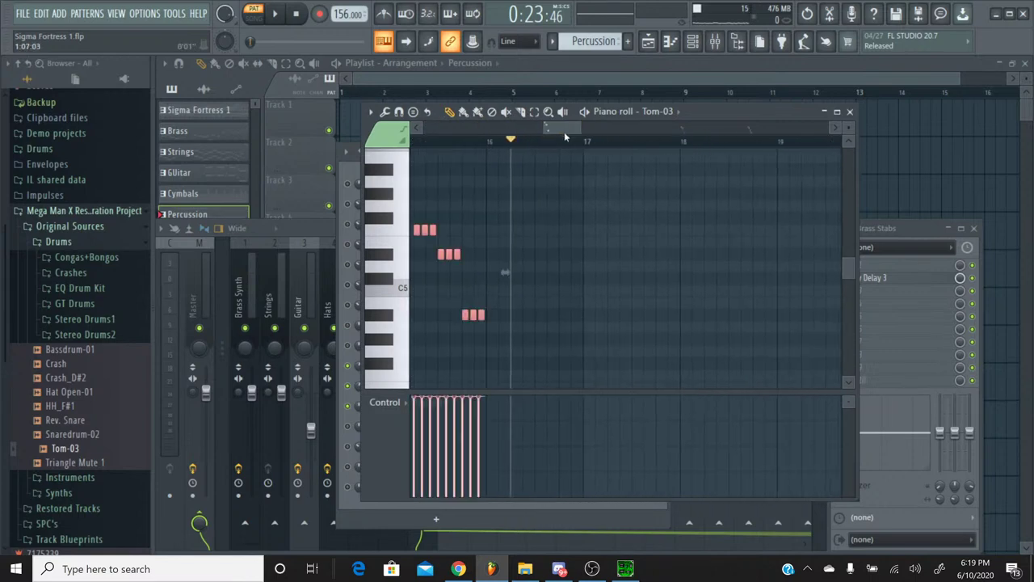
pyautogui.moveTo(428, 230); pyautogui.dragTo(525, 231)
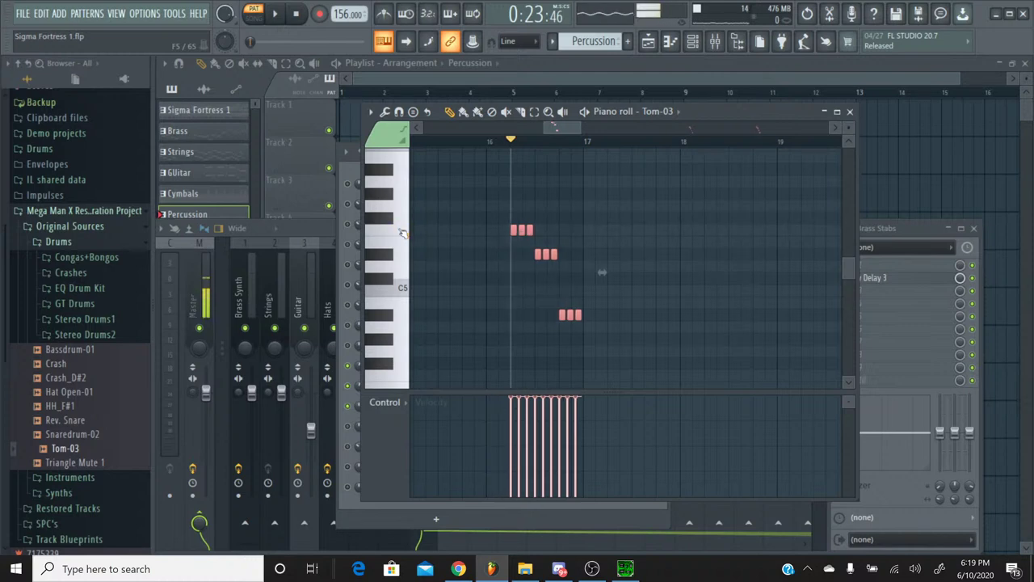
# Play the tom run in bar 16 to check it by ear, stop playback and close the piano roll
pyautogui.click(274, 14)
pyautogui.click(296, 14)
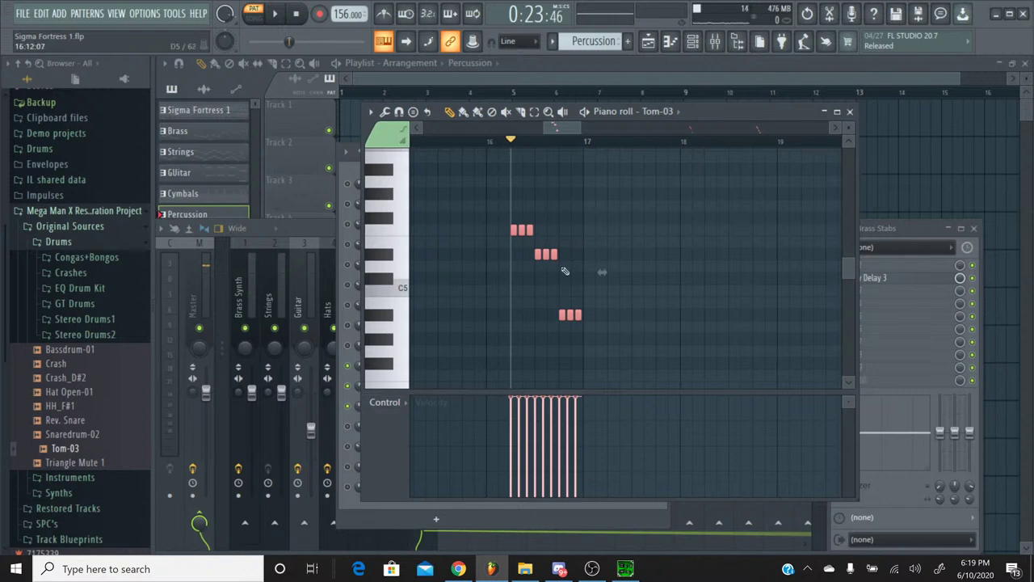
pyautogui.click(850, 112)
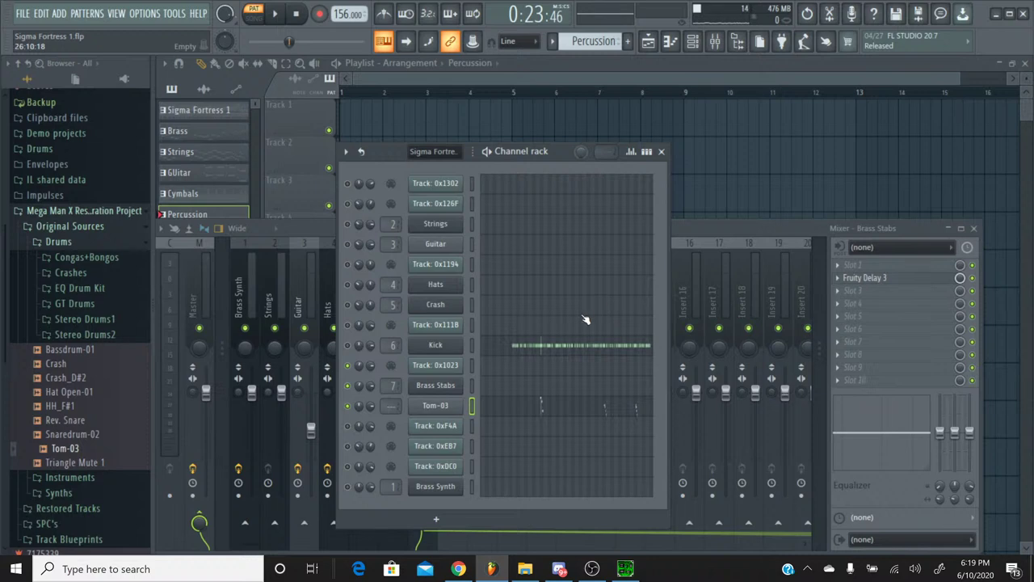
# Route the Tom-03 channel to mixer track 8 and lower that track's volume
pyautogui.click(719, 235)
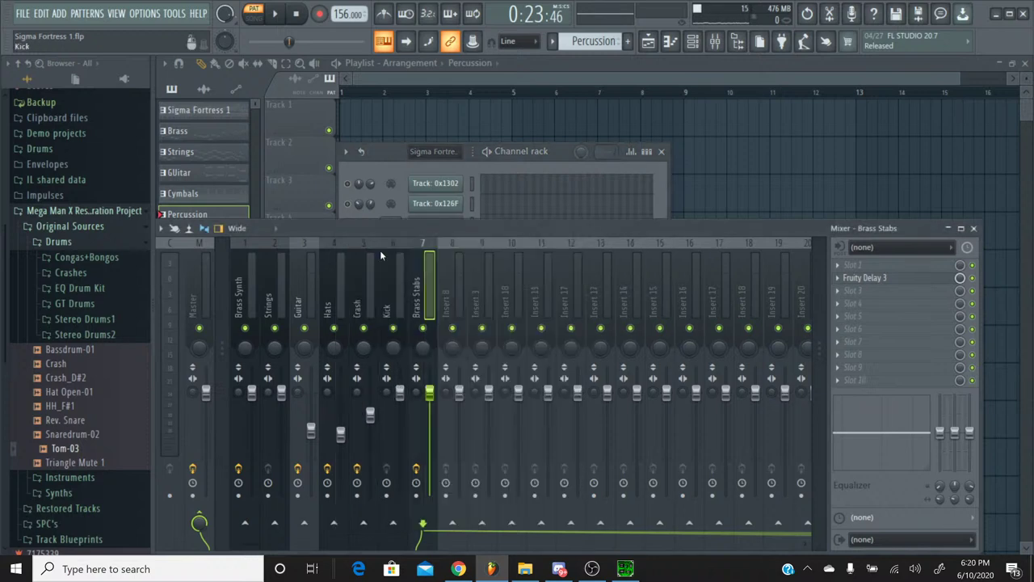
pyautogui.click(455, 266)
pyautogui.hotkey('ctrl', 'l')
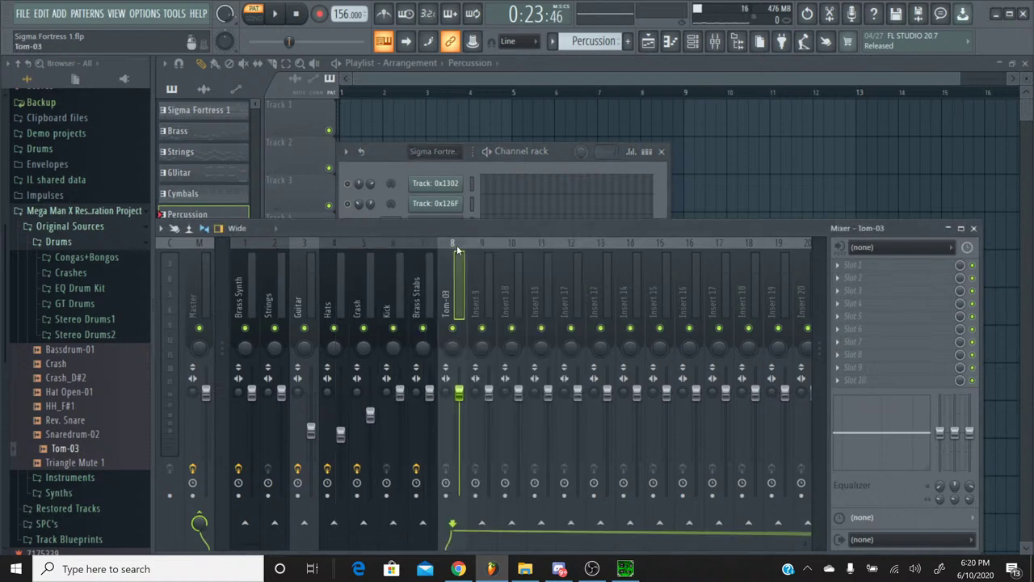
pyautogui.moveTo(462, 396); pyautogui.dragTo(460, 433)
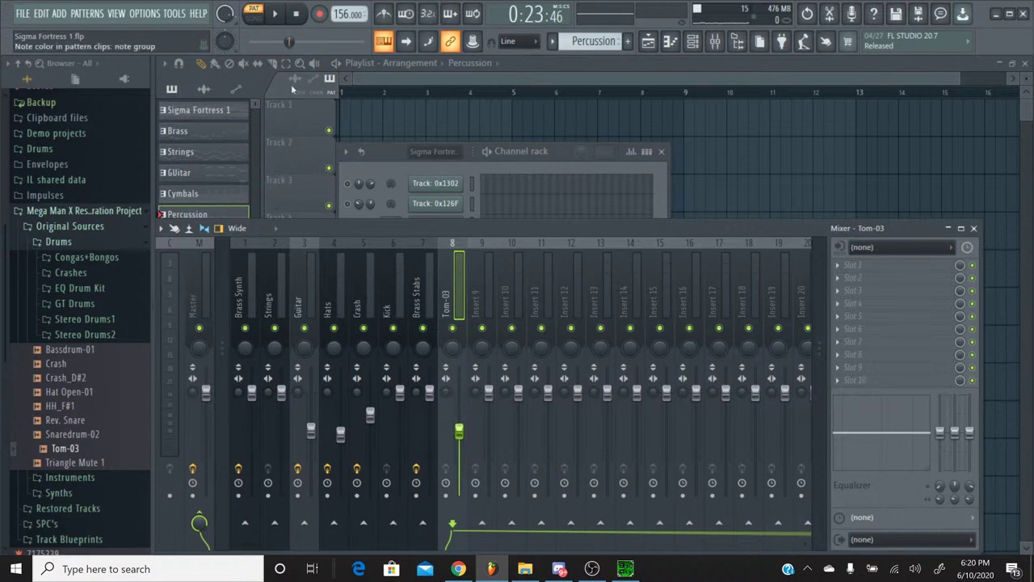
# Play the tom run to check its new level, stop playback and return to the channel rack
pyautogui.click(275, 13)
pyautogui.click(296, 16)
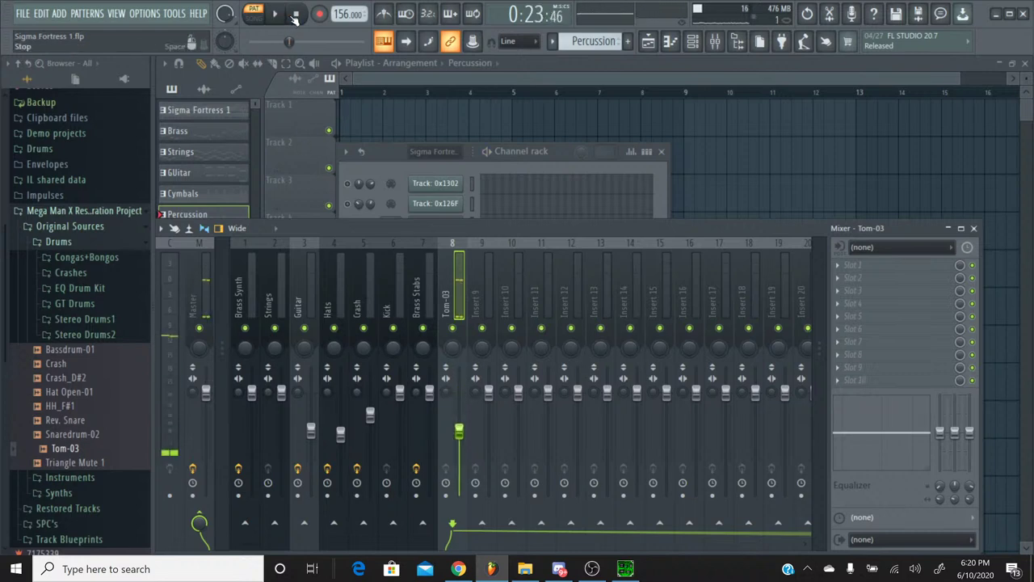
pyautogui.click(391, 167)
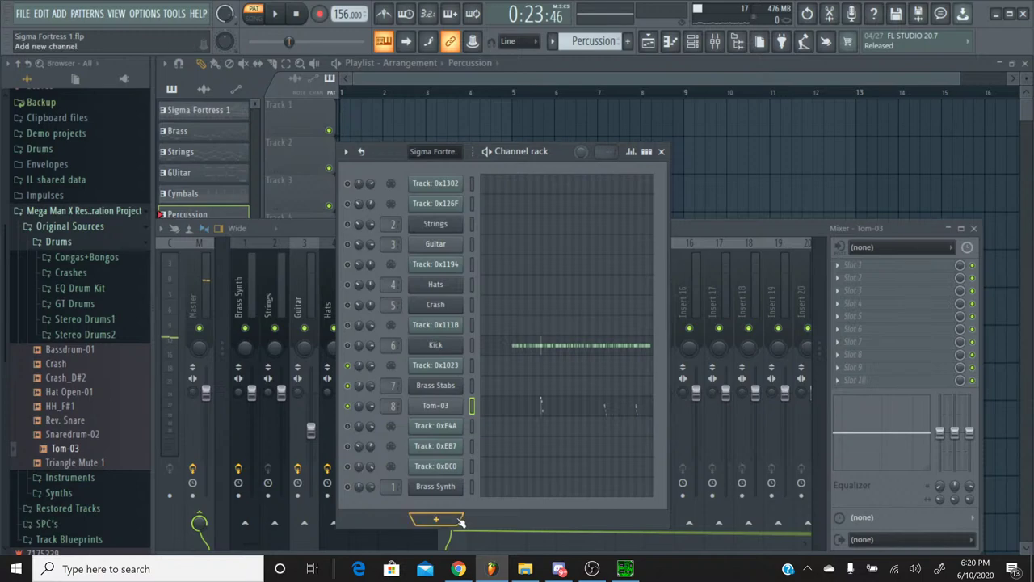
# Switch to the browser to check the live stream's chat in YouTube Studio, and return to FL Studio
pyautogui.click(458, 569)
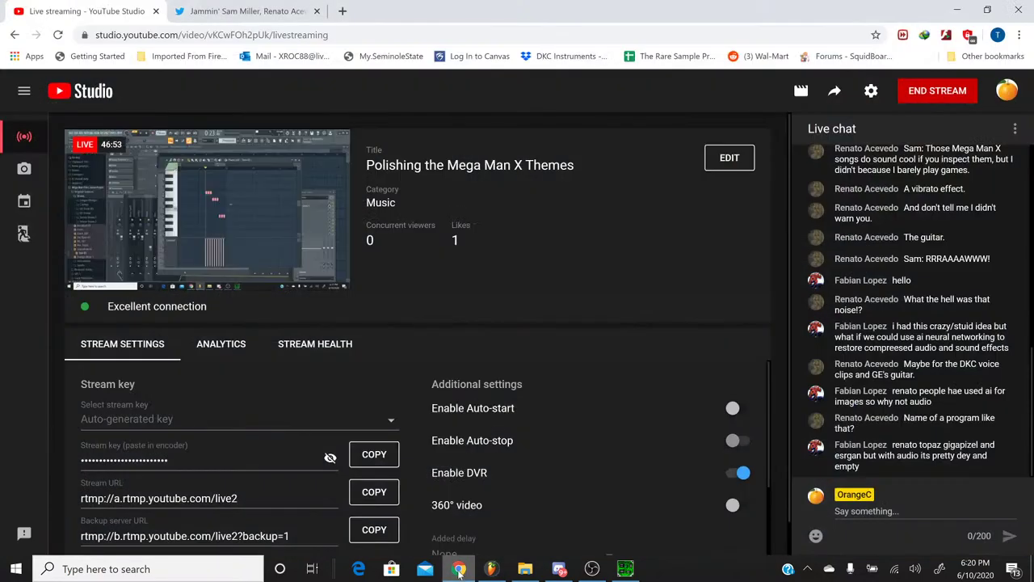
pyautogui.click(491, 568)
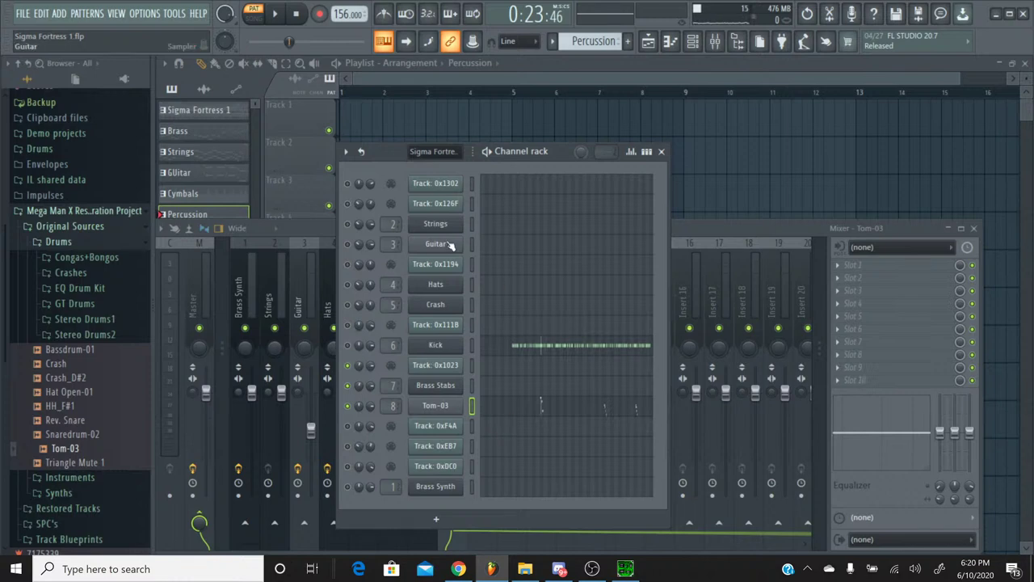
# In Sigma Fortress 1's Track 0x1023, select the A#4 notes from bar 9 to the bar 32 run, leaving out the bar 16 run
pyautogui.click(552, 41)
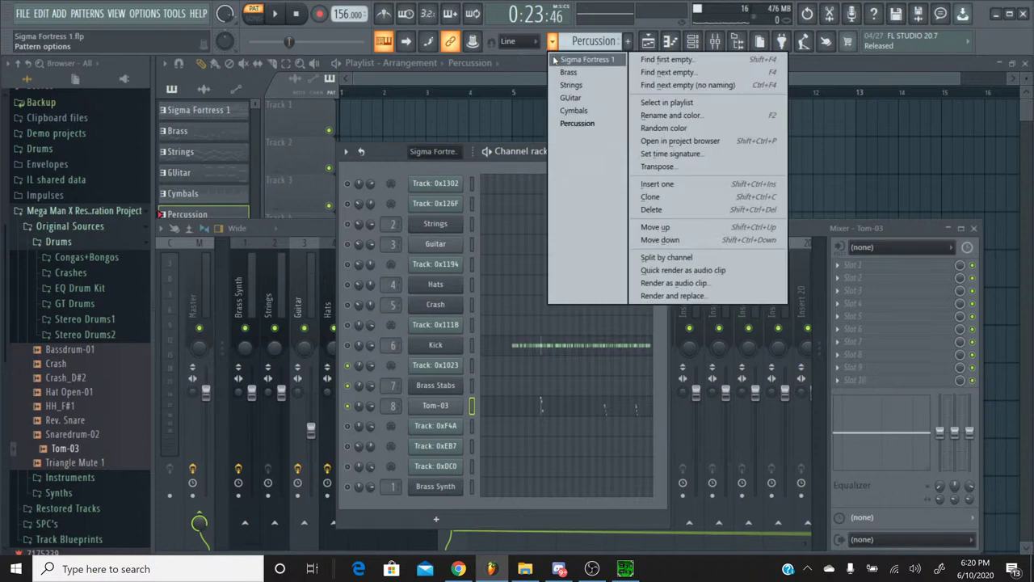
pyautogui.click(565, 54)
pyautogui.click(548, 367)
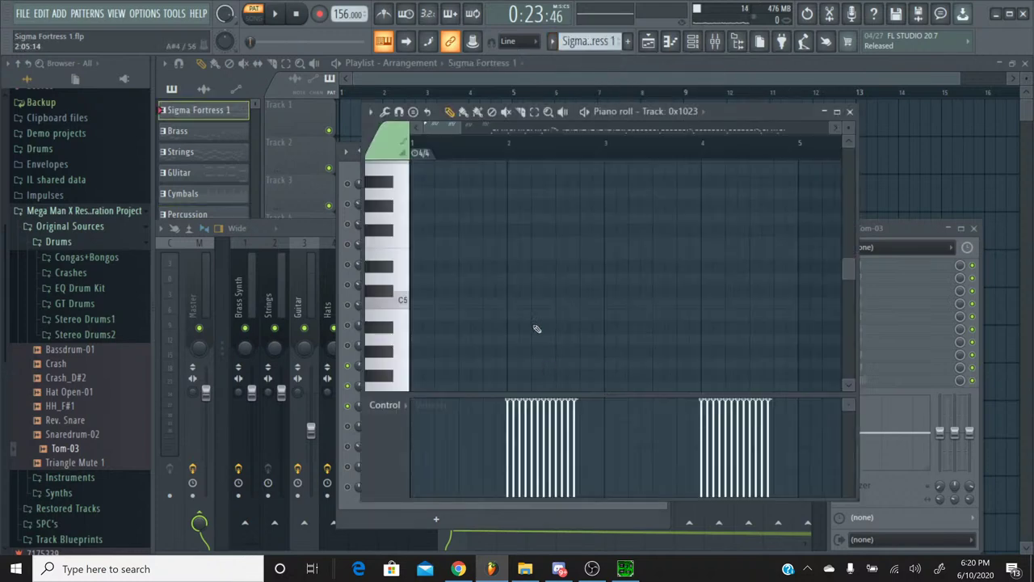
pyautogui.moveTo(455, 143); pyautogui.dragTo(514, 134)
pyautogui.scroll(-3, 507, 189)
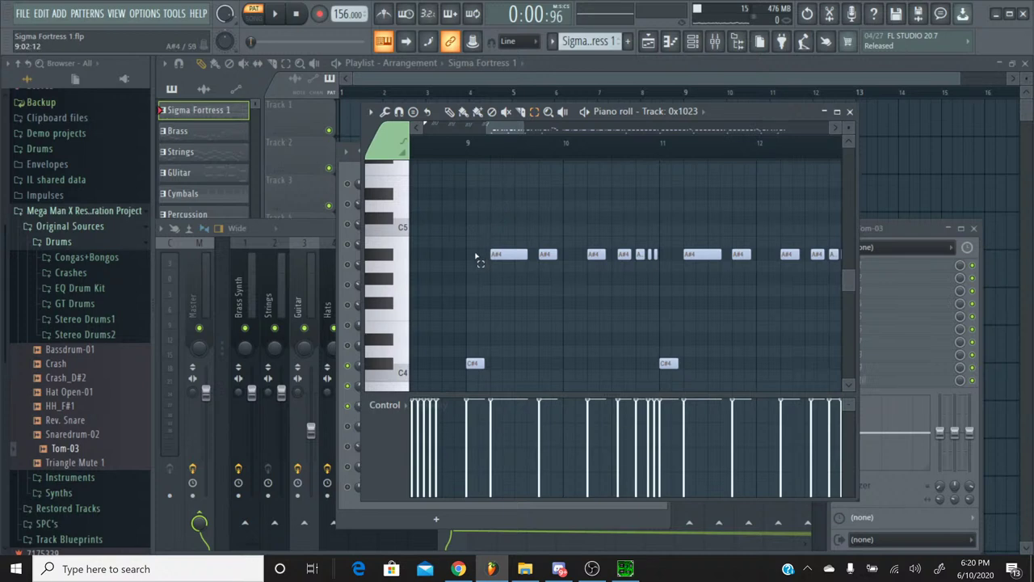
pyautogui.moveTo(477, 256); pyautogui.dragTo(541, 256)
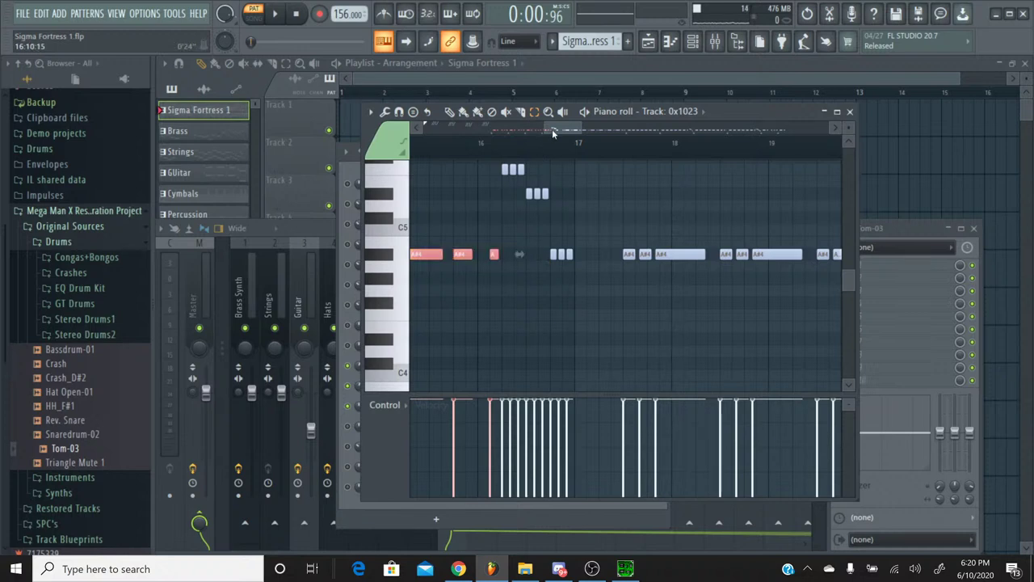
pyautogui.hscroll(2, 549, 199)
pyautogui.moveTo(465, 259); pyautogui.dragTo(555, 263)
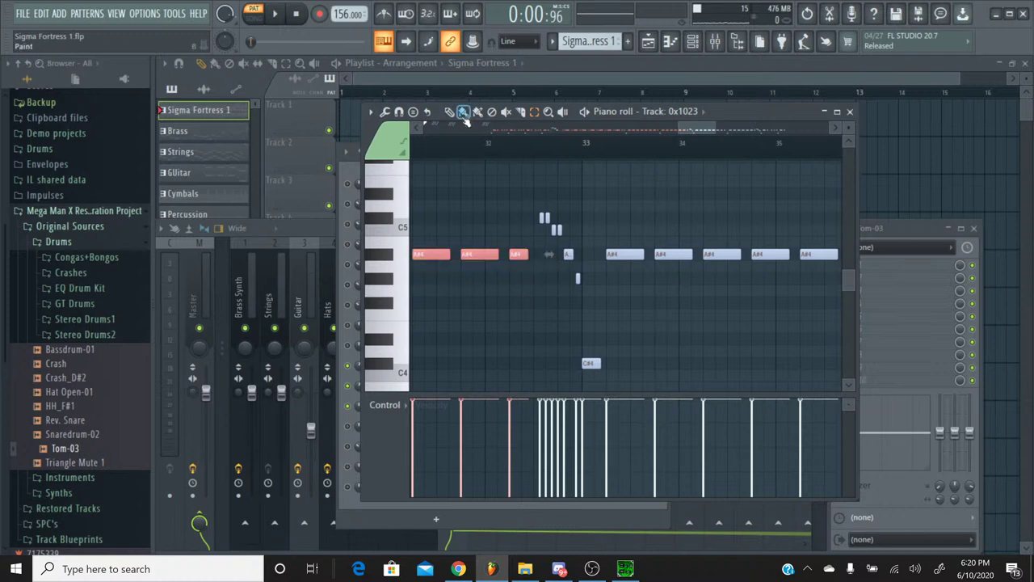
# Play the passage from bar 32 into bar 33 to check its run by ear, and stop playback
pyautogui.click(486, 143)
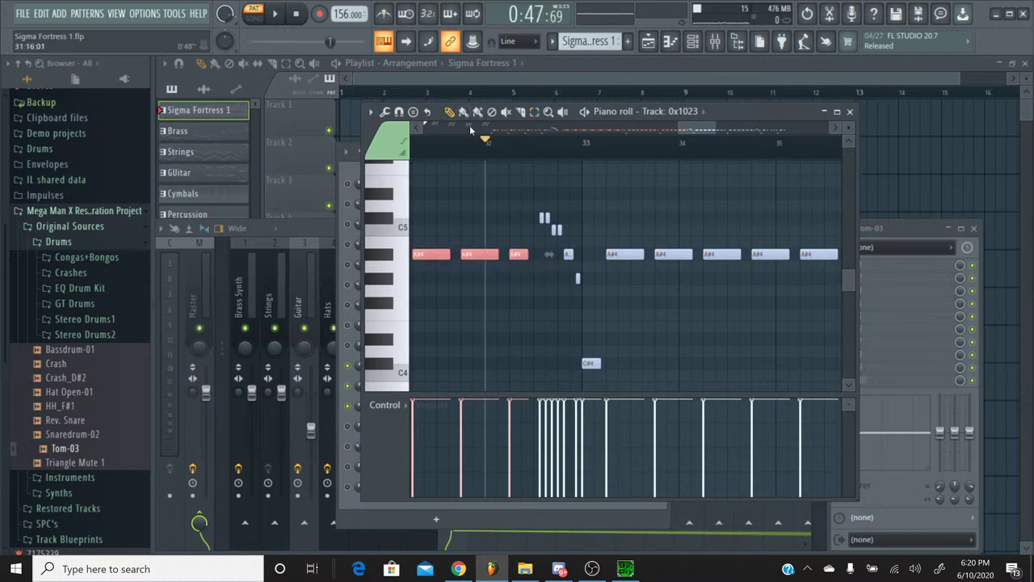
pyautogui.click(274, 14)
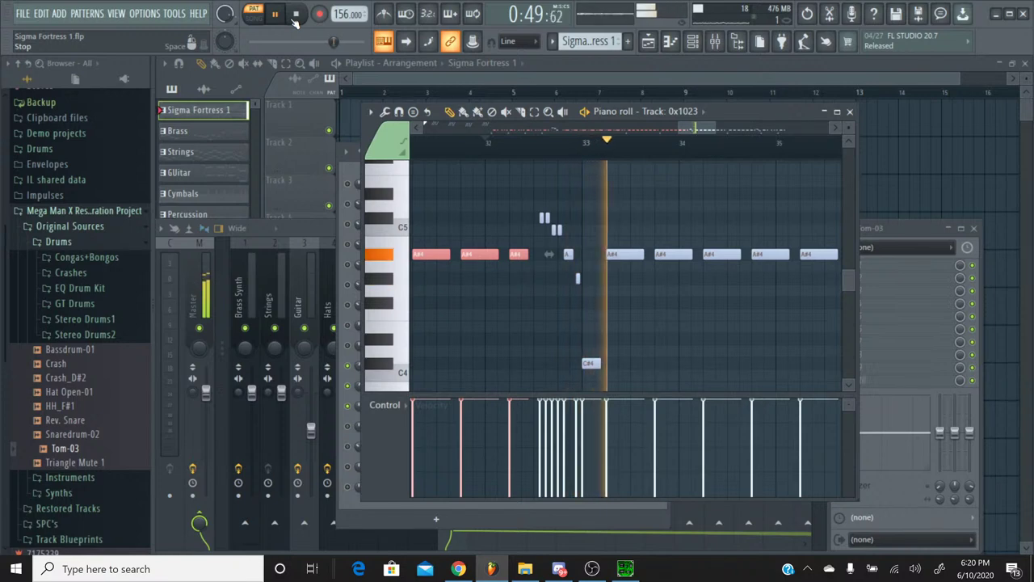
pyautogui.click(295, 17)
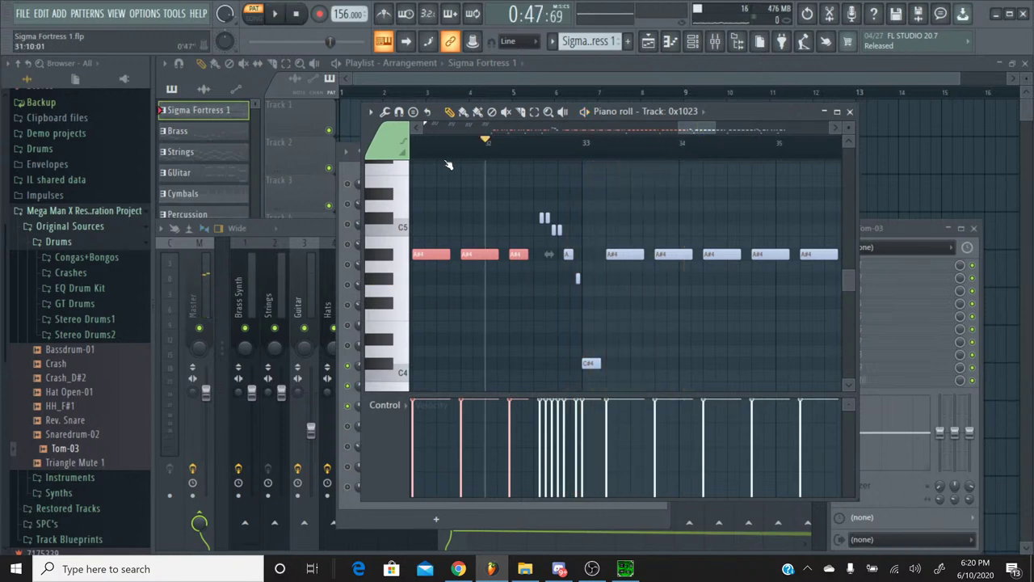
# Add the A#4 notes from bar 33 up to the bar 40 run to the selection, and play the run in bar 40
pyautogui.click(534, 111)
pyautogui.moveTo(604, 255); pyautogui.dragTo(518, 256)
pyautogui.click(477, 139)
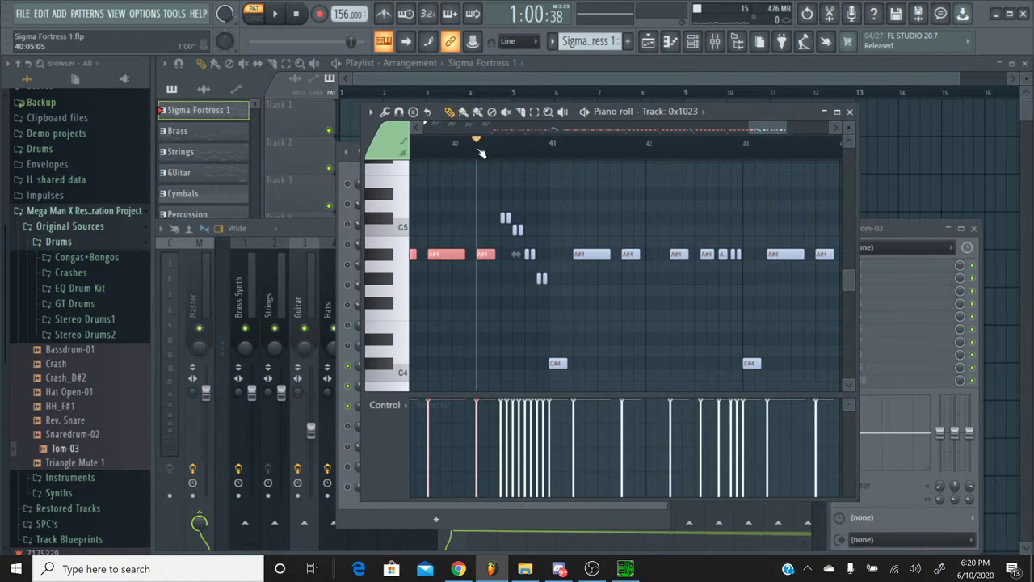
pyautogui.click(275, 13)
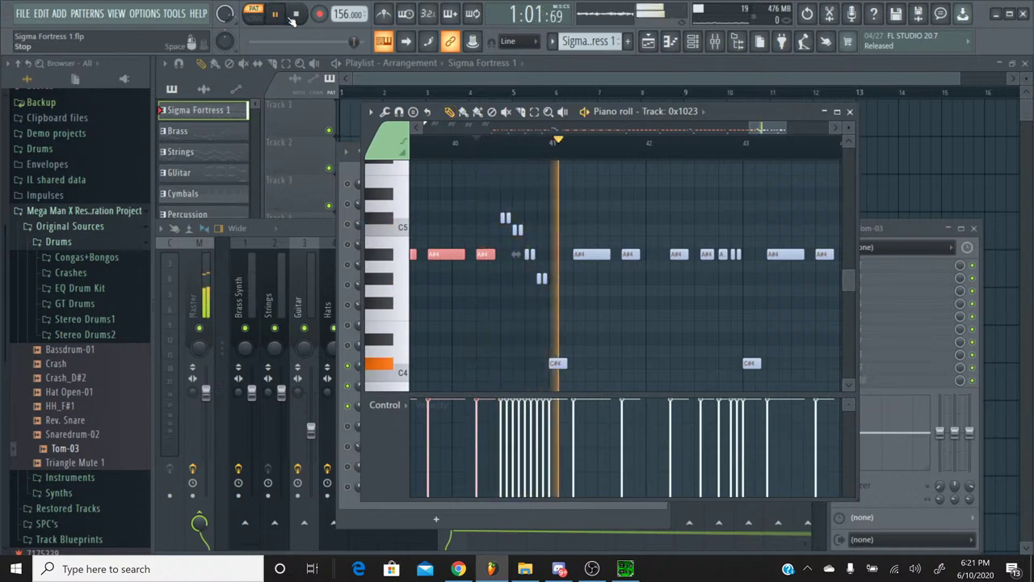
pyautogui.click(295, 14)
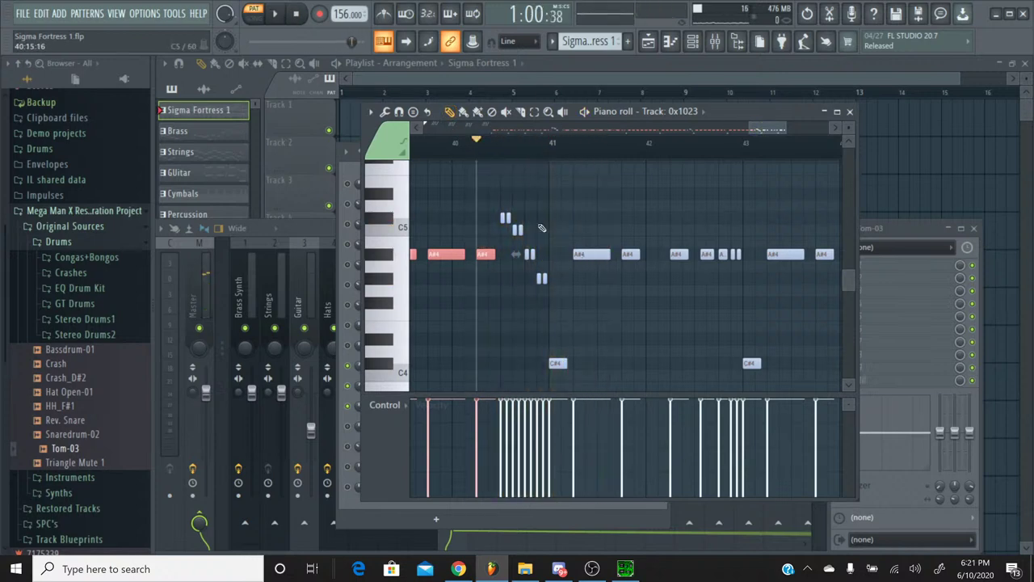
# Add the A#4 notes from bar 41 onward to the selection and place the playhead at the first selected note in bar 9
pyautogui.click(533, 110)
pyautogui.moveTo(570, 253); pyautogui.dragTo(521, 256)
pyautogui.moveTo(791, 131); pyautogui.dragTo(507, 151)
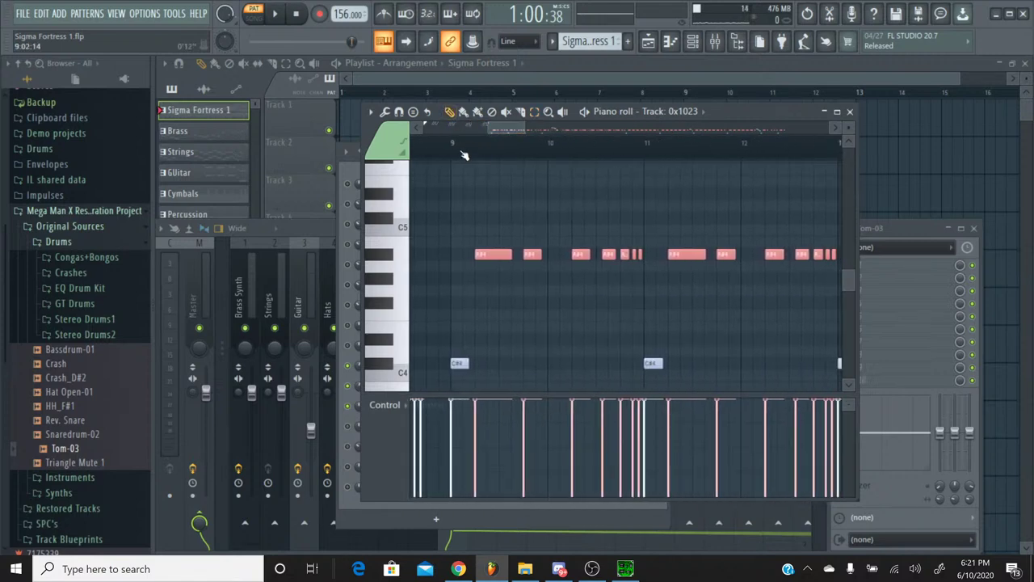
pyautogui.click(468, 158)
pyautogui.click(482, 165)
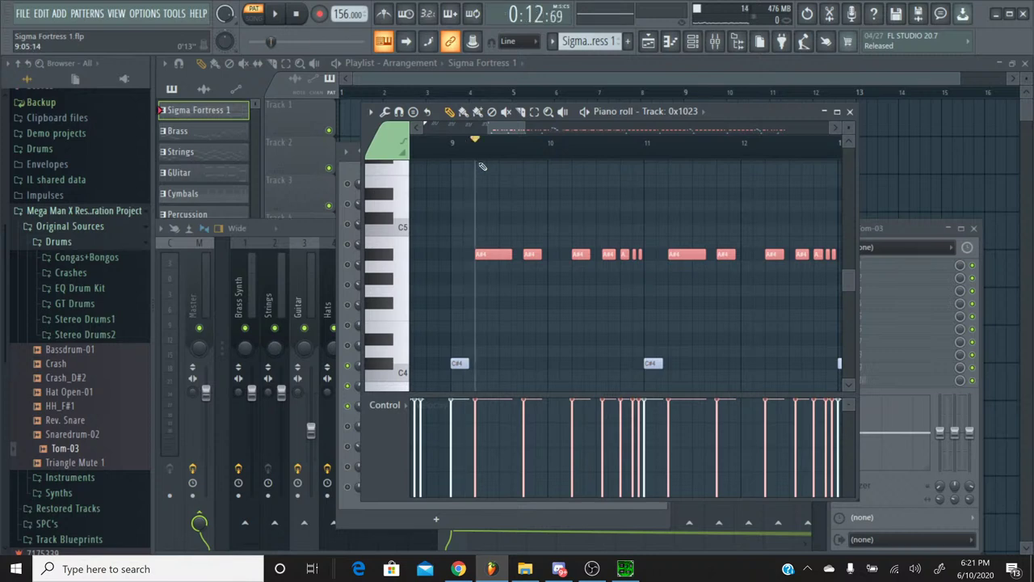
# Switch to the Percussion pattern and add an M1 instrument channel directly below Tom-03
pyautogui.click(849, 112)
pyautogui.click(551, 42)
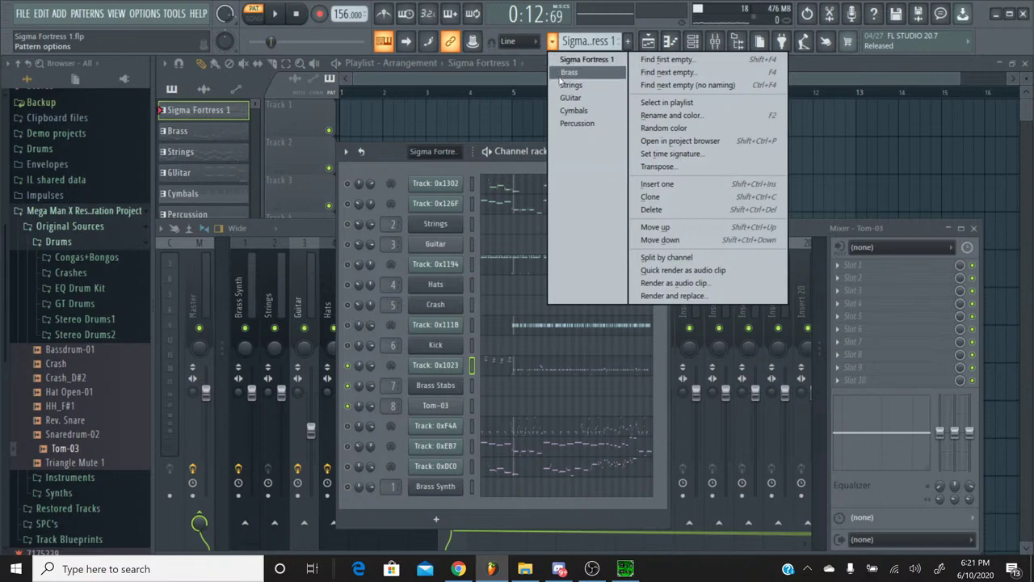
pyautogui.click(577, 122)
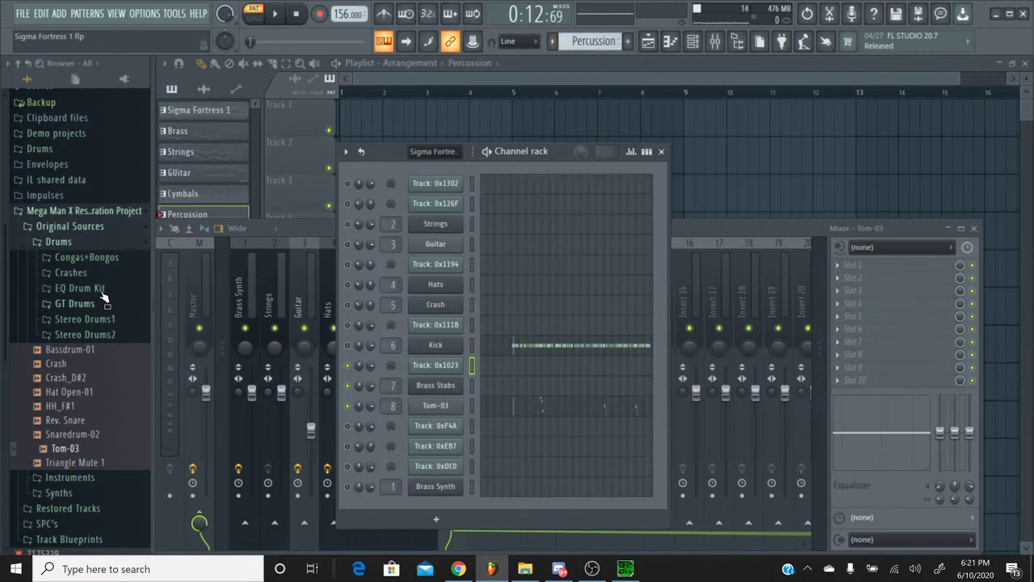
pyautogui.scroll(5, 100, 291)
pyautogui.scroll(3, 101, 291)
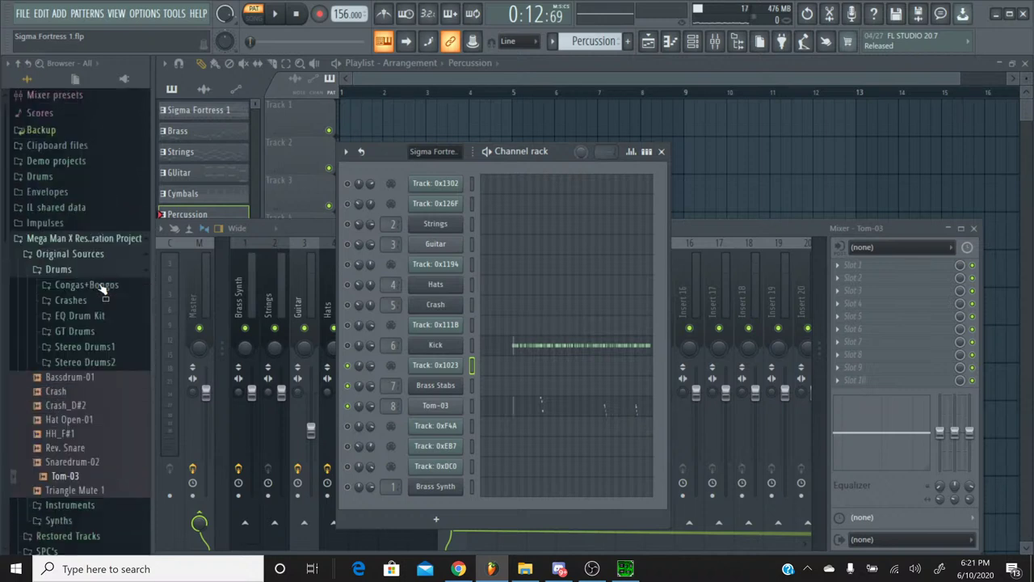
pyautogui.click(70, 133)
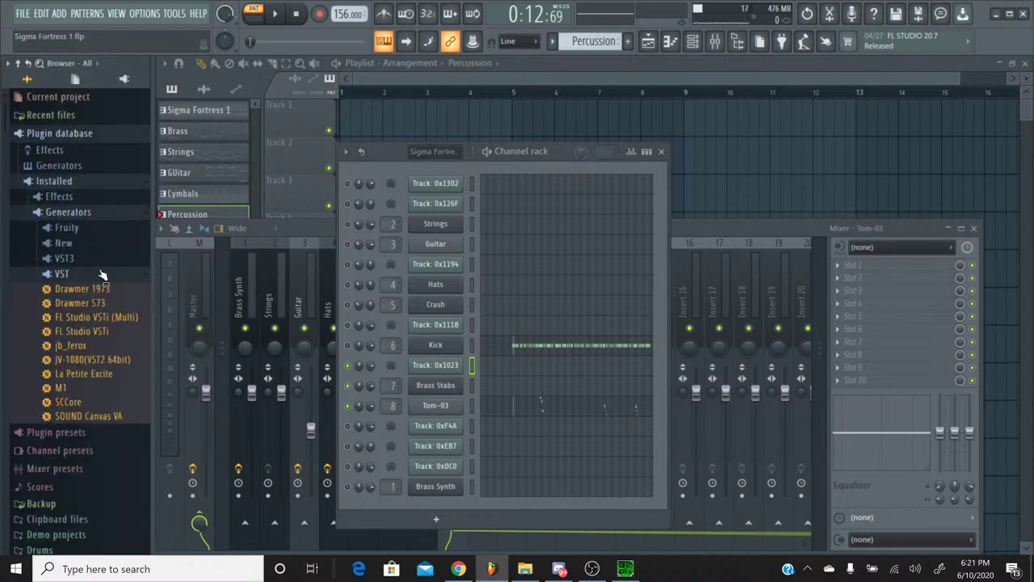
pyautogui.moveTo(61, 388); pyautogui.dragTo(445, 417)
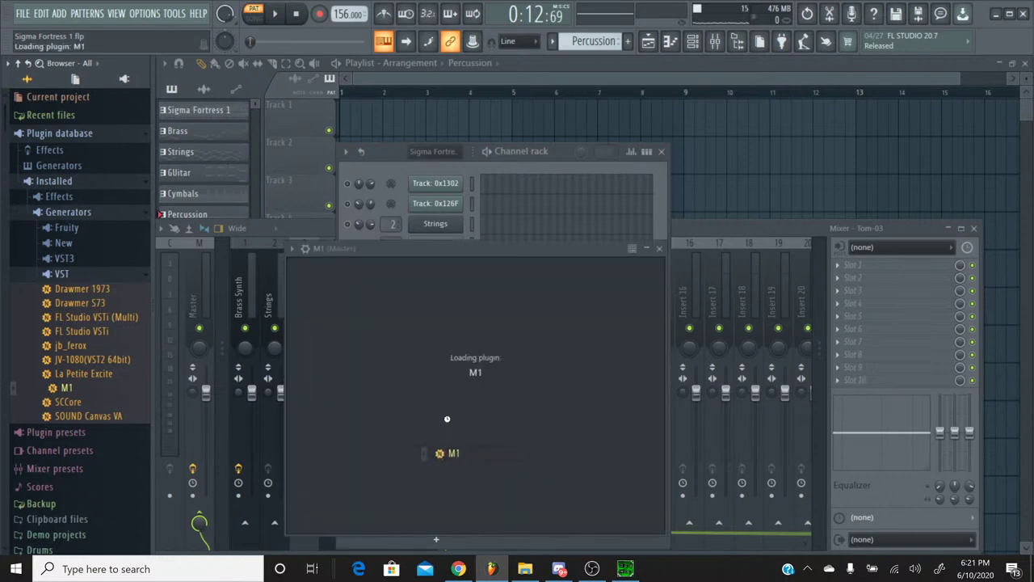
# Load the M1's BD&SDCatlog1 program from the Drums/Hit category and set its second insert effect to No Effect
pyautogui.click(673, 285)
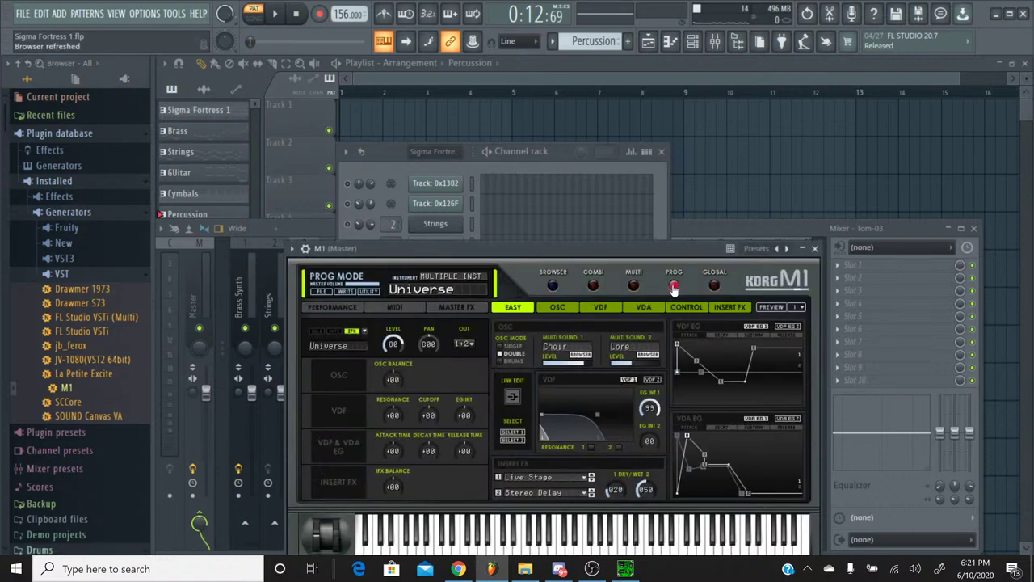
pyautogui.click(553, 287)
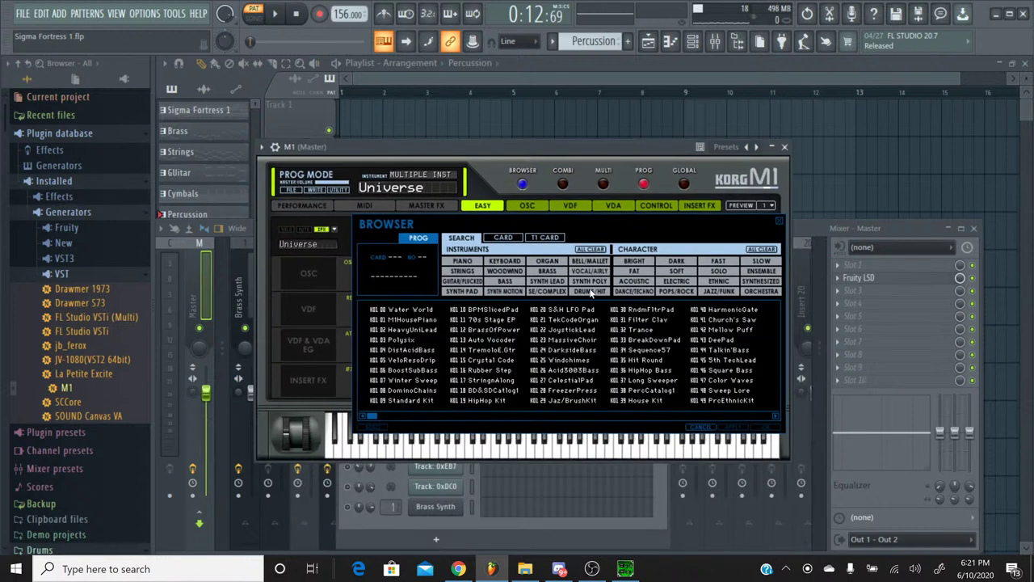
pyautogui.click(590, 292)
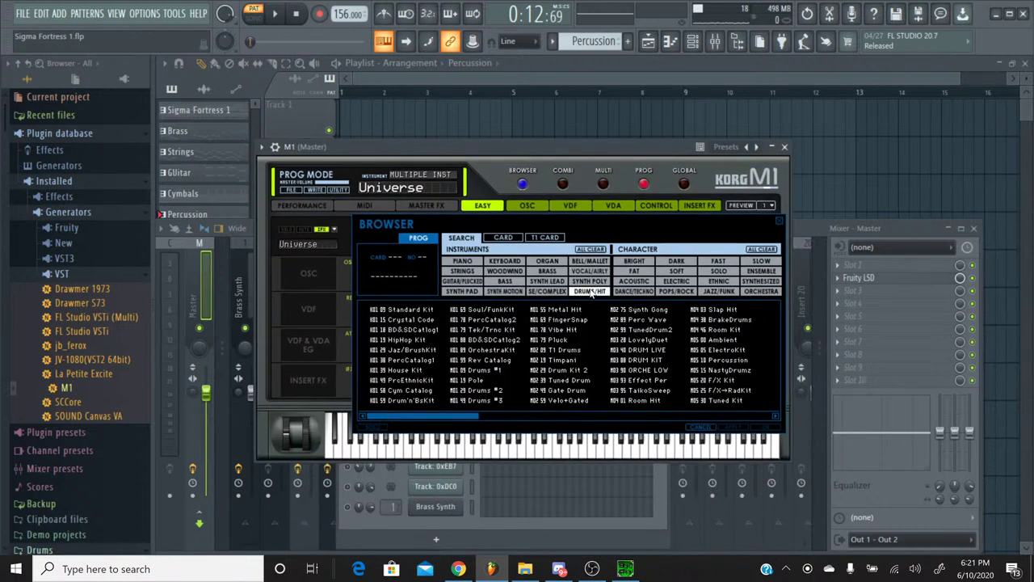
pyautogui.doubleClick(418, 331)
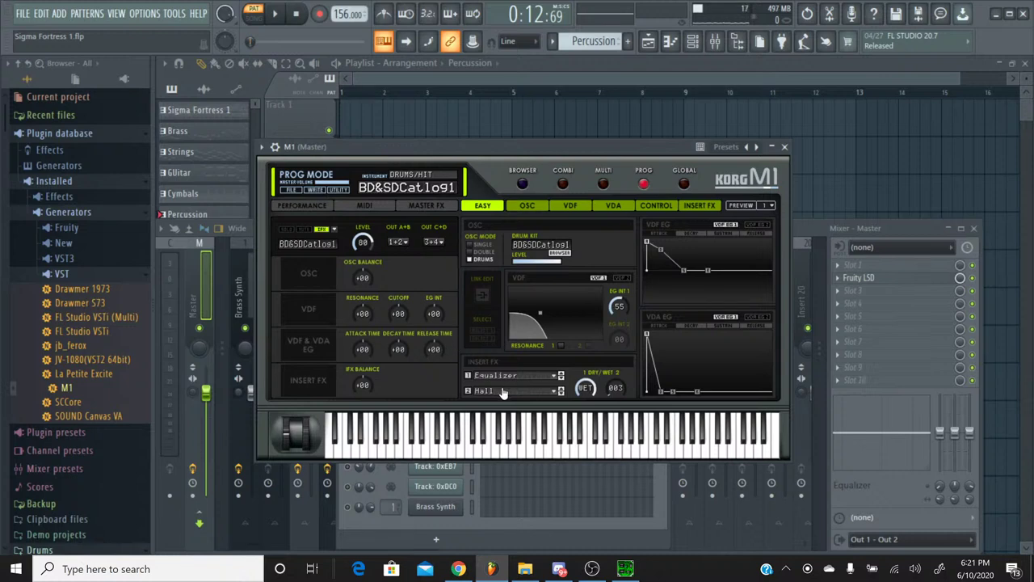
pyautogui.click(502, 392)
pyautogui.click(525, 66)
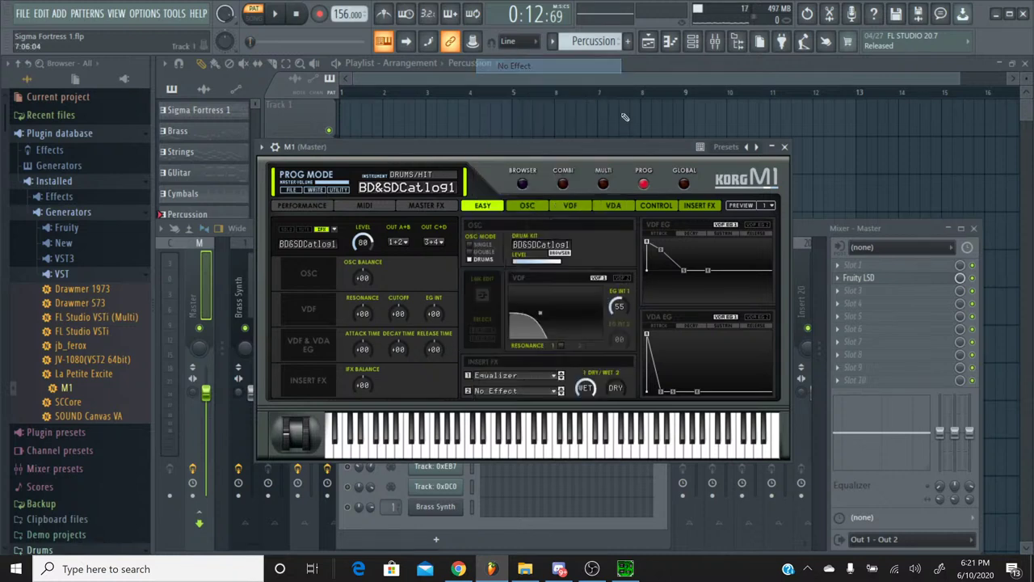
pyautogui.click(785, 146)
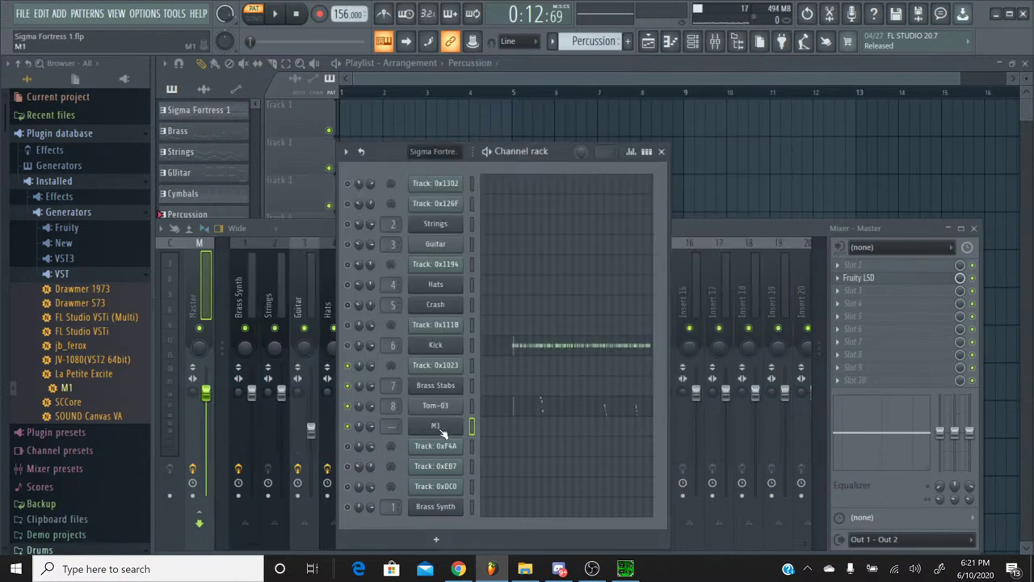
# Rename the new M1 channel as Snare
pyautogui.rightClick(441, 433)
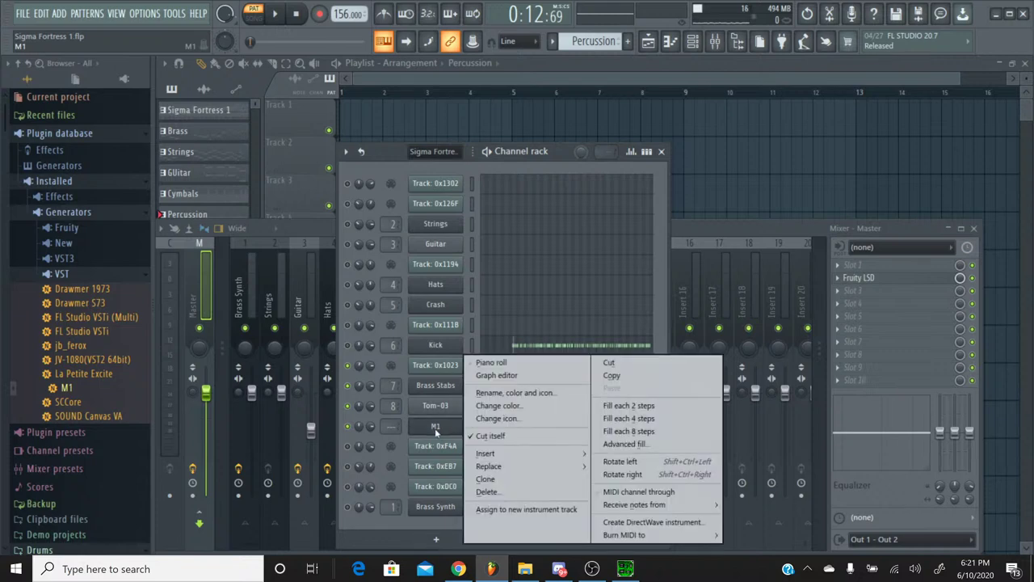
pyautogui.click(509, 395)
pyautogui.write('Snar')
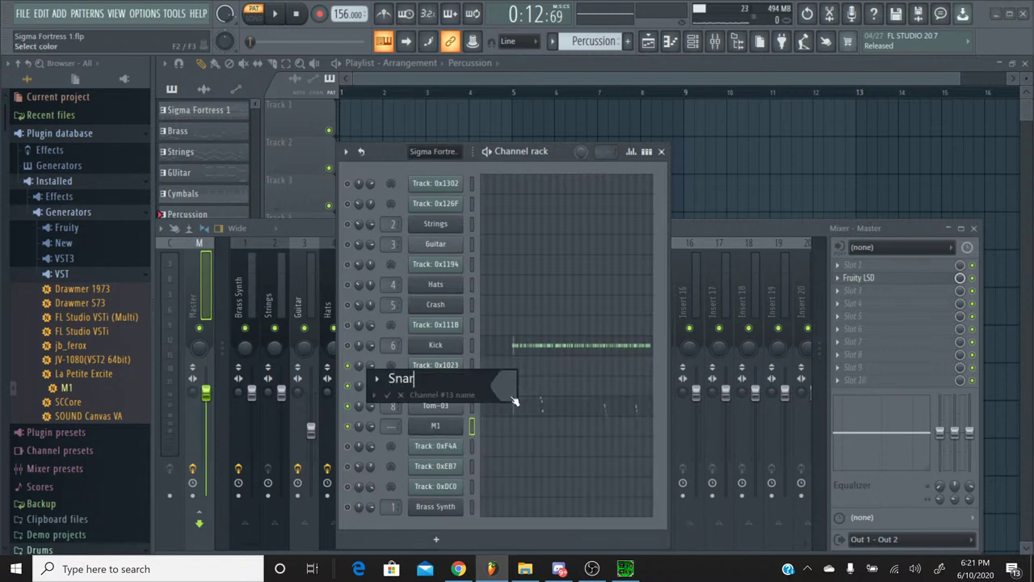
pyautogui.write('e')
pyautogui.press('Return')
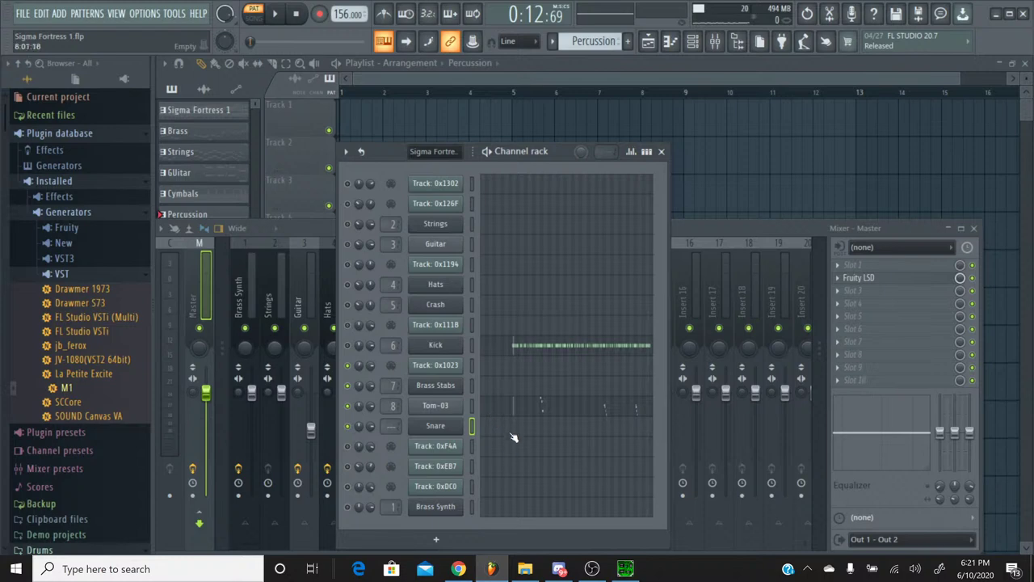
# Paste the copied A#4 notes into the Snare channel's piano roll from the bar 9 playhead and deselect them
pyautogui.click(512, 430)
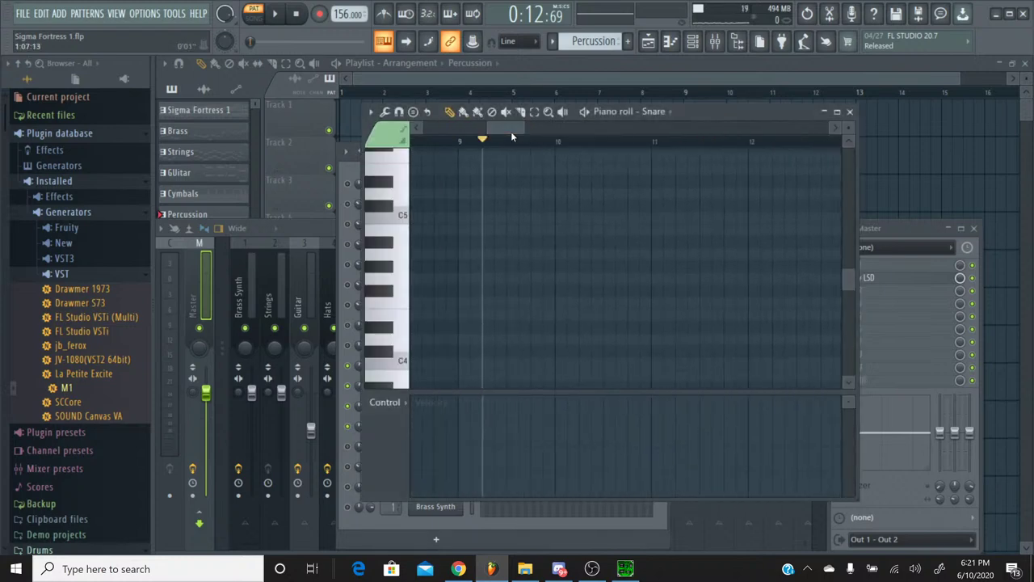
pyautogui.hotkey('ctrl', 'v')
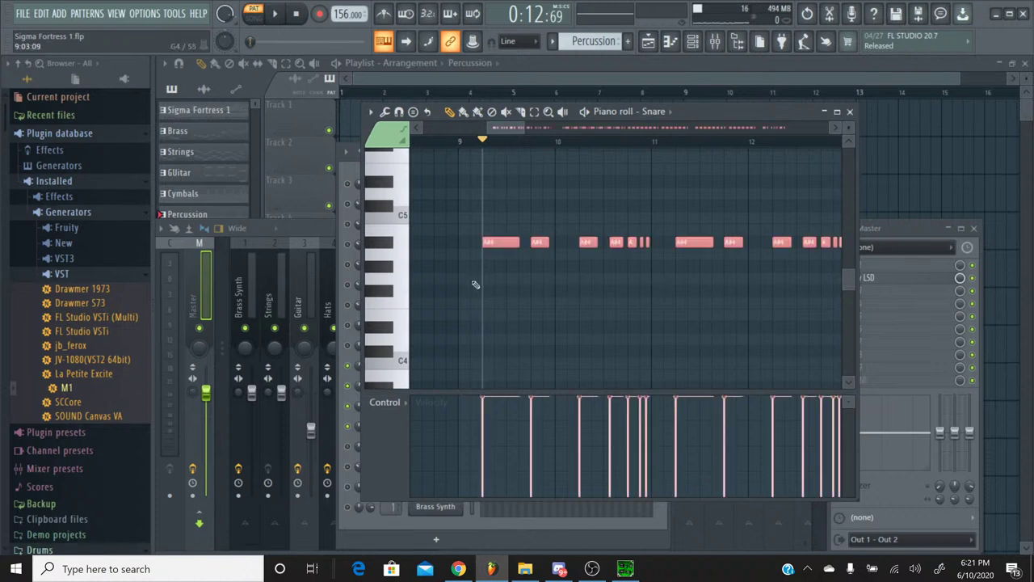
pyautogui.hotkey('ctrl', 'd')
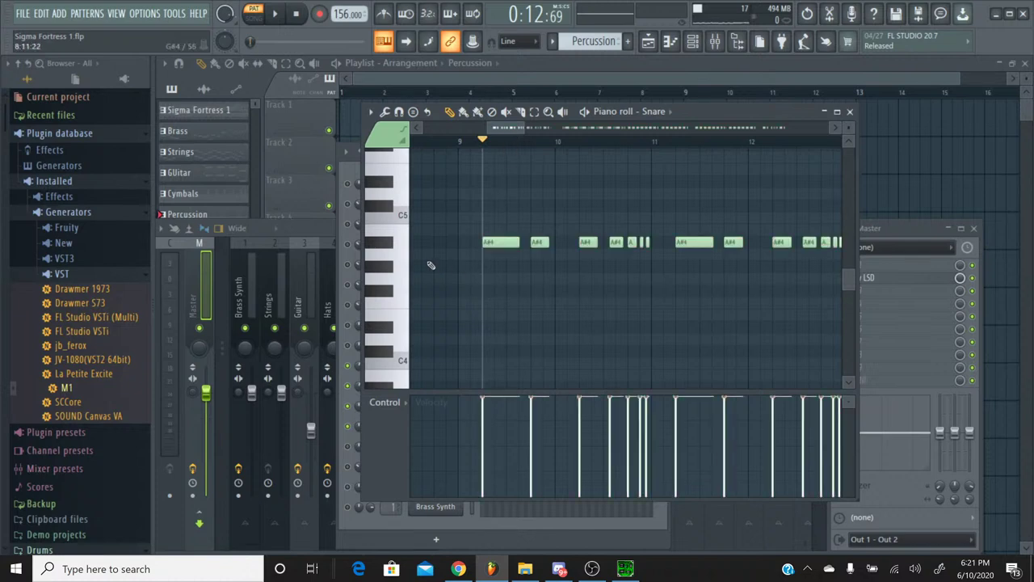
# Audition the M1 snare sounds around A5, transpose all the Snare notes up one octave to A#5, and play them back
pyautogui.scroll(4, 431, 265)
pyautogui.click(386, 232)
pyautogui.click(385, 254)
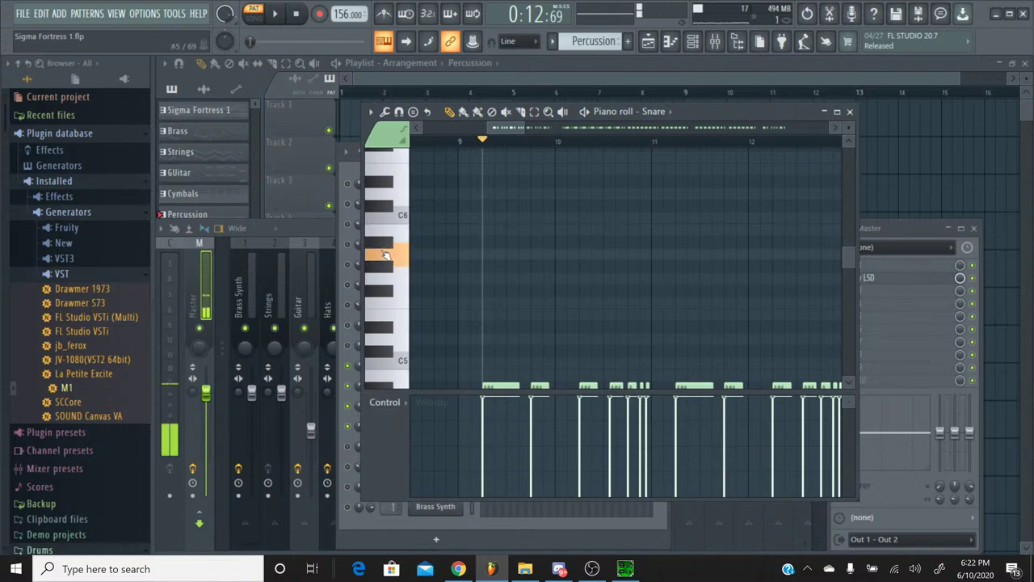
pyautogui.hotkey('ctrl', 'a')
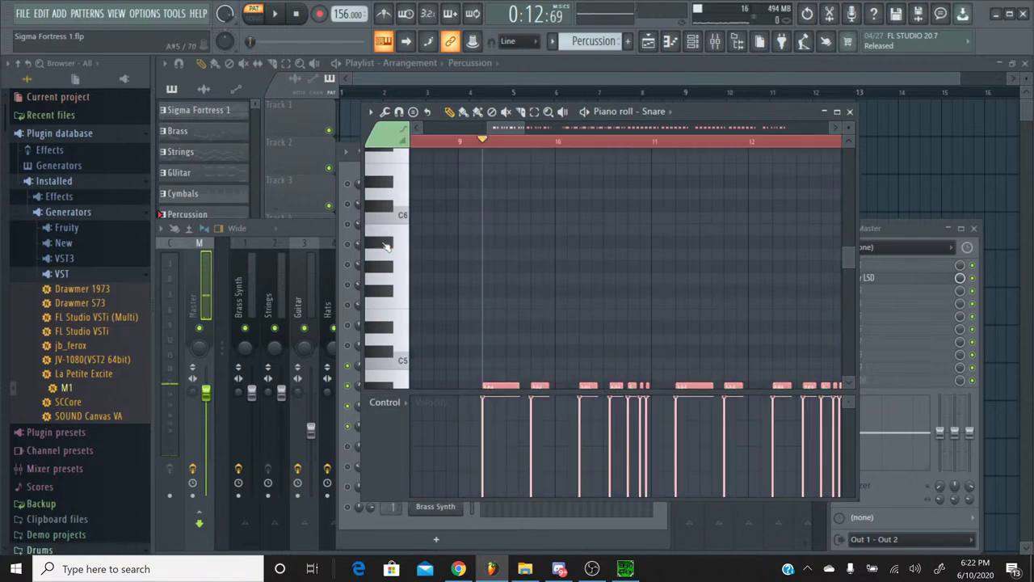
pyautogui.press('Up')
pyautogui.press('Up')
pyautogui.press('Up')
pyautogui.press('Up')
pyautogui.press('Up')
pyautogui.press('Up')
pyautogui.press('Up')
pyautogui.press('Up')
pyautogui.press('Up')
pyautogui.press('Up')
pyautogui.press('Up')
pyautogui.press('Up')
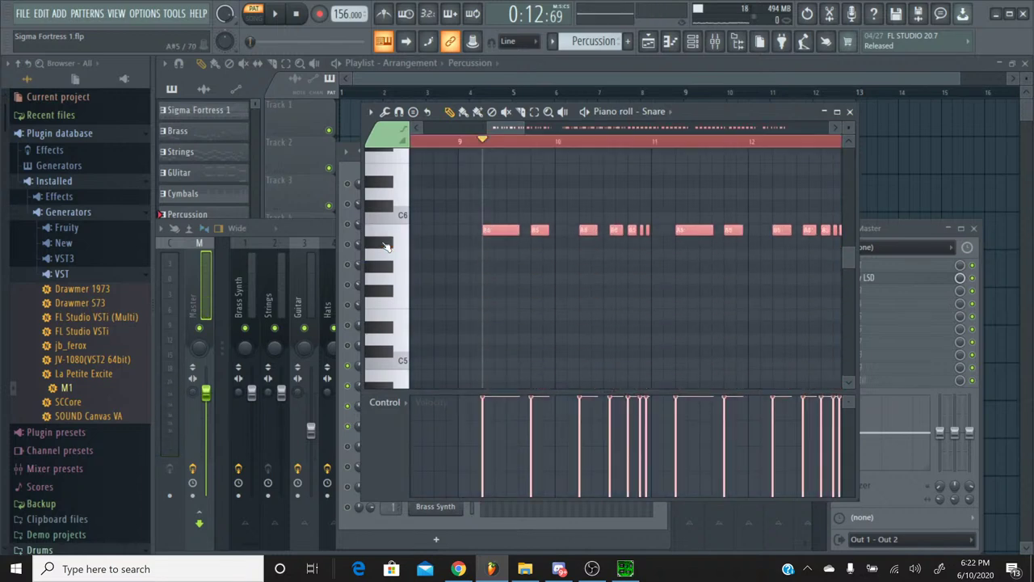
pyautogui.hotkey('ctrl', 'd')
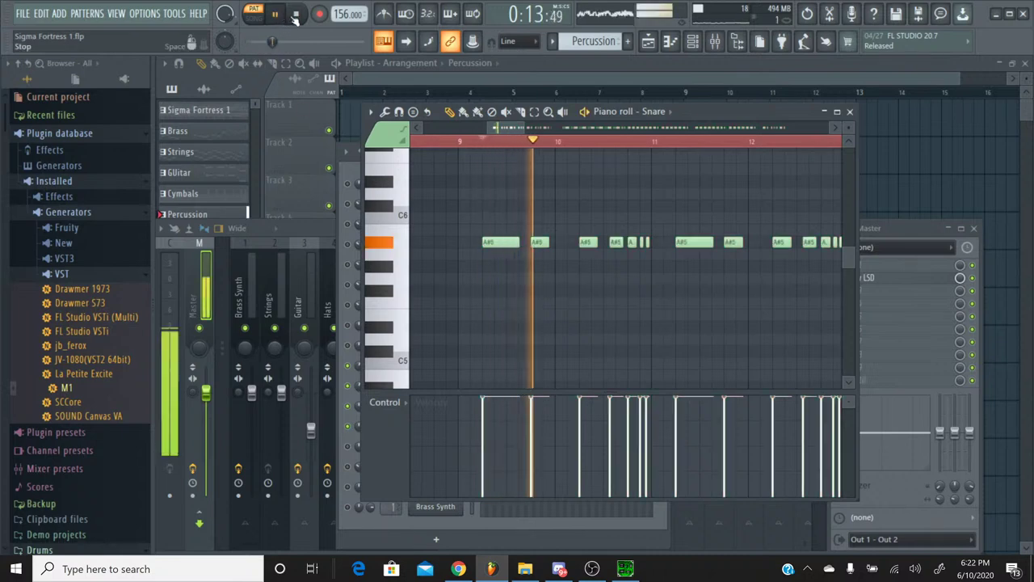
pyautogui.press('space')
pyautogui.click(849, 112)
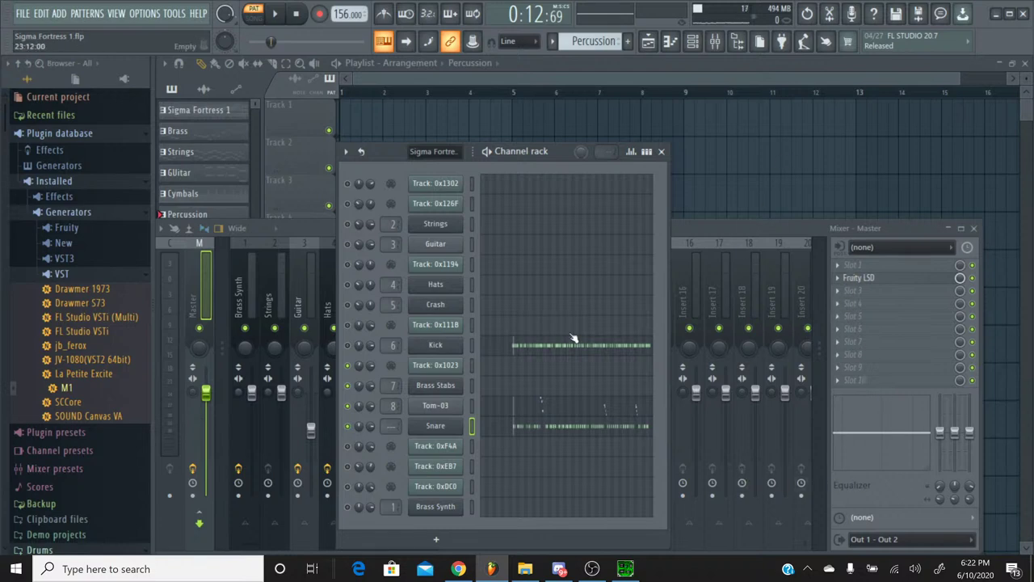
# Play the Snare notes from bar 17 and the run in bar 24 to check them by ear, and stop playback
pyautogui.click(515, 428)
pyautogui.moveTo(458, 142)
pyautogui.mouseDown()
pyautogui.moveTo(509, 132)
pyautogui.moveTo(609, 139)
pyautogui.moveTo(589, 131)
pyautogui.mouseUp()
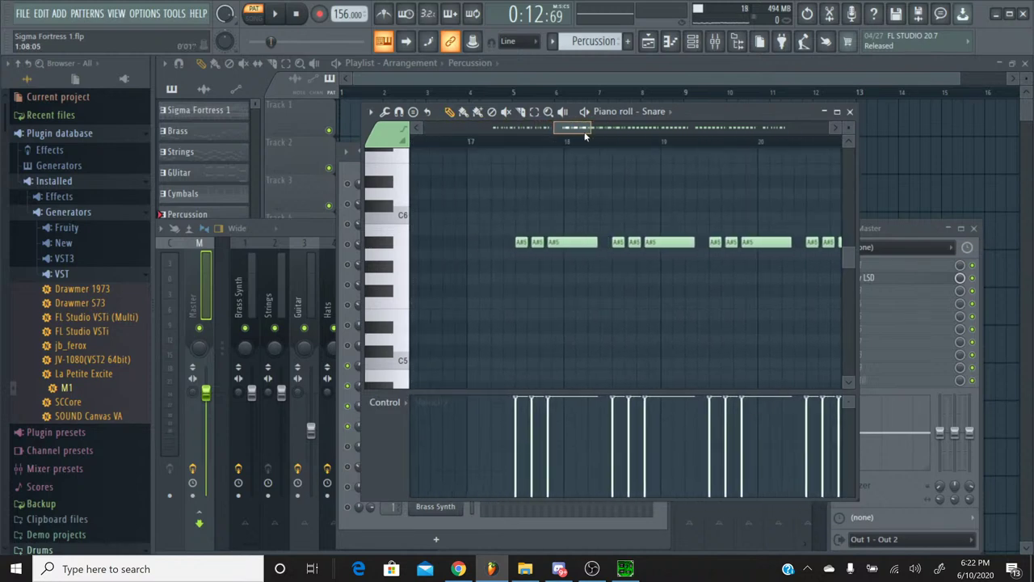
pyautogui.click(503, 142)
pyautogui.click(275, 15)
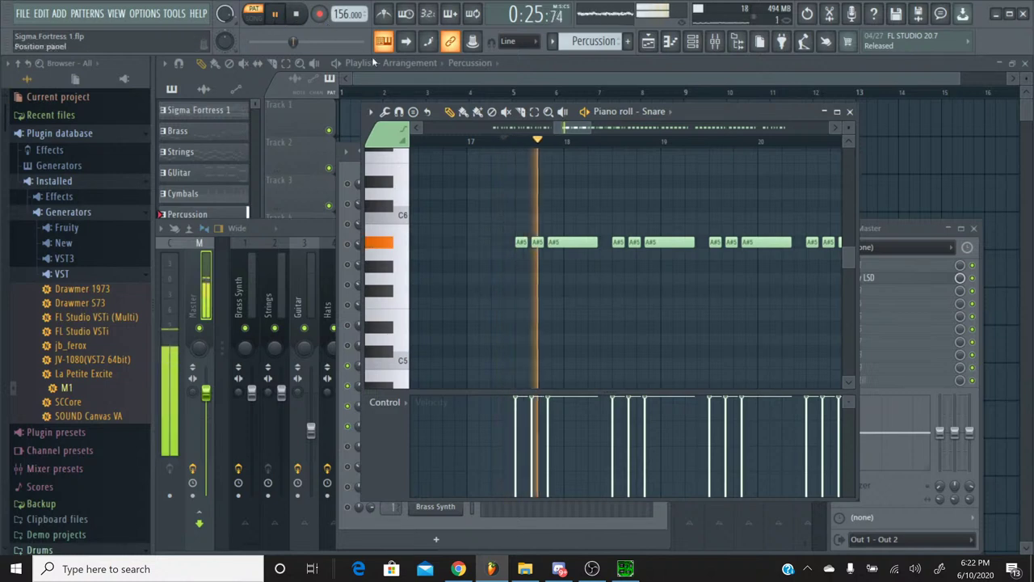
pyautogui.click(587, 139)
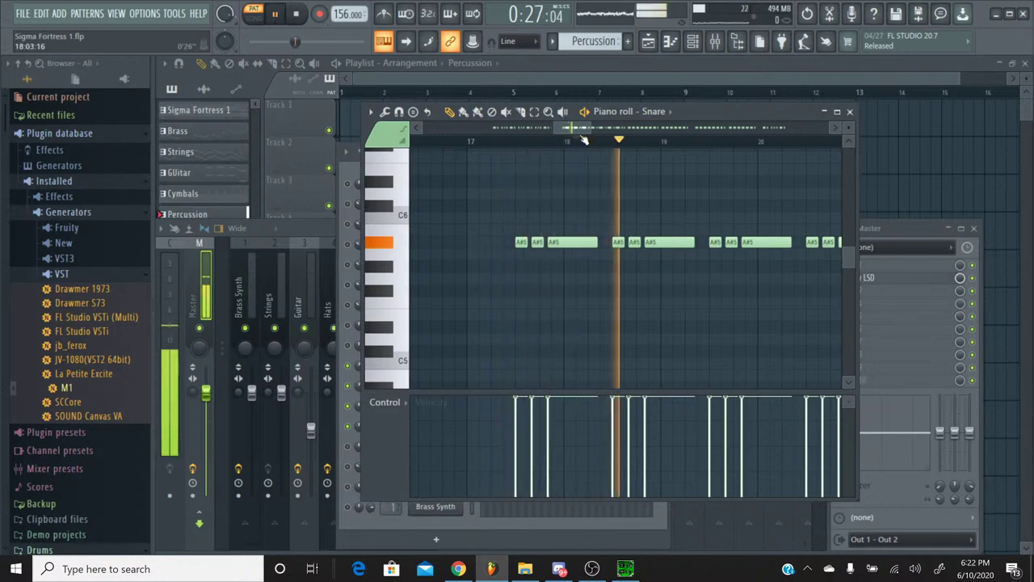
pyautogui.moveTo(584, 129); pyautogui.dragTo(629, 139)
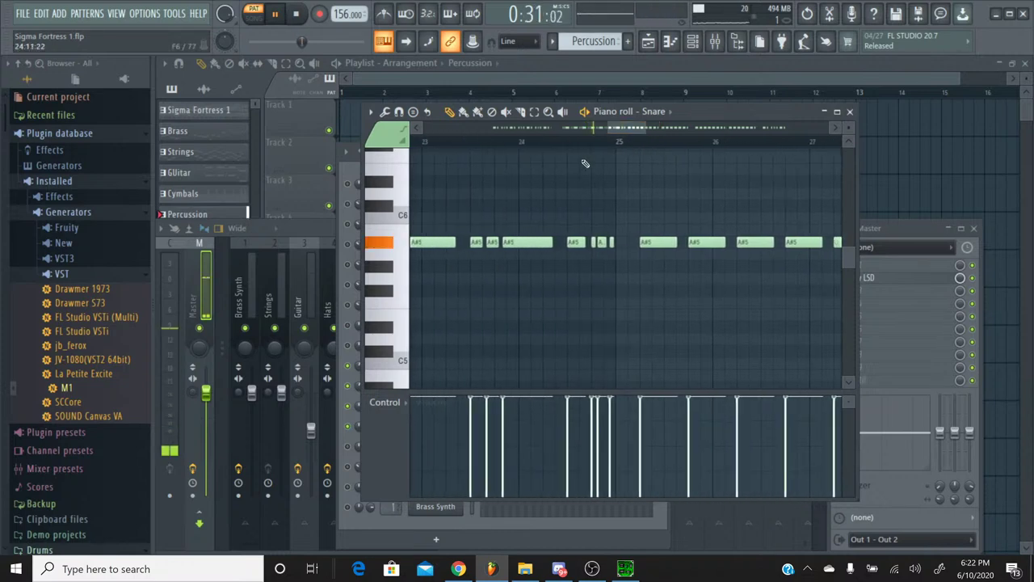
pyautogui.click(544, 143)
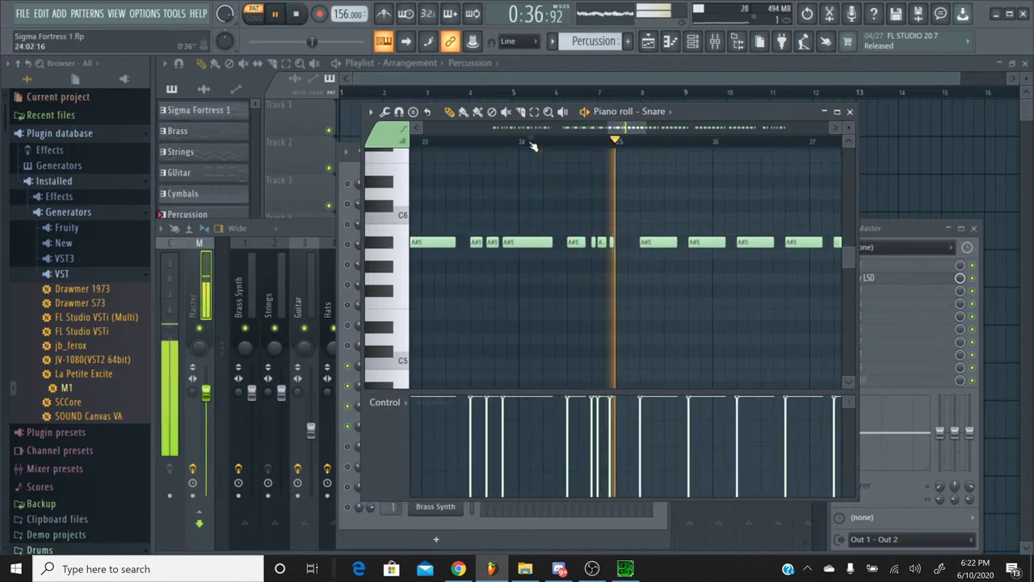
pyautogui.click(296, 15)
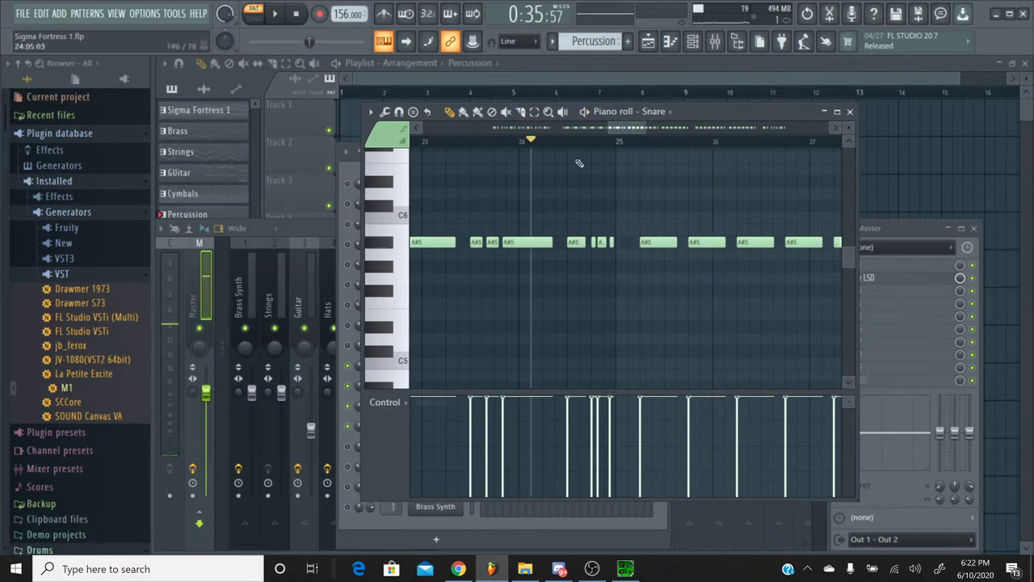
# Play the Snare notes from bar 14 onward to check them by ear, and stop playback
pyautogui.moveTo(621, 135); pyautogui.dragTo(543, 139)
pyautogui.click(488, 142)
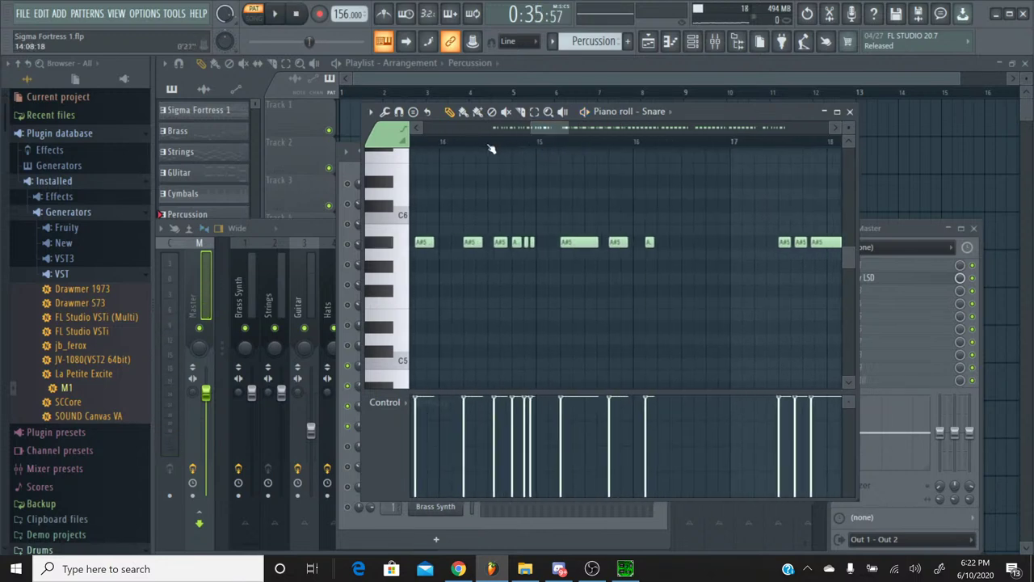
pyautogui.press('space')
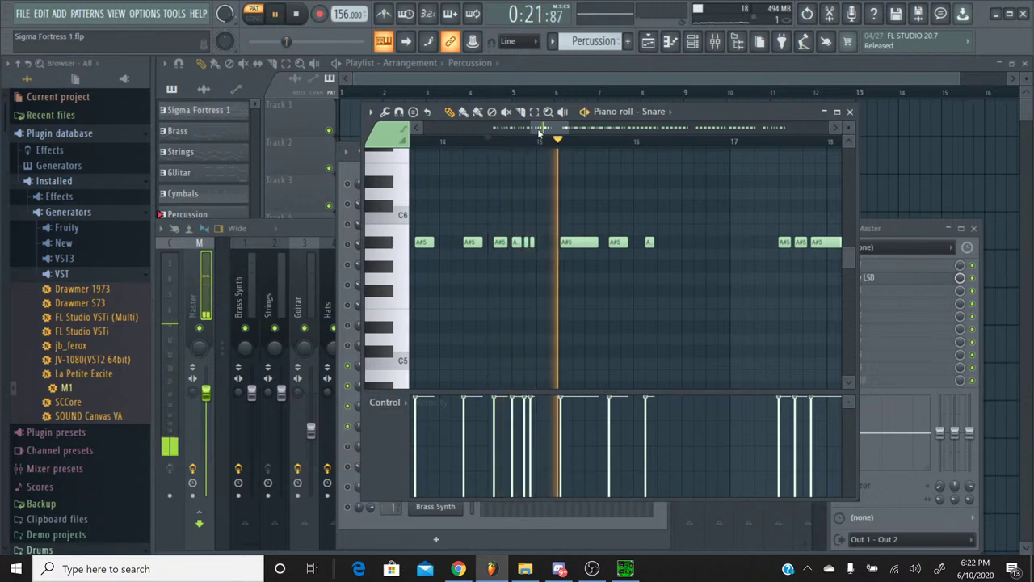
pyautogui.moveTo(548, 129); pyautogui.dragTo(566, 129)
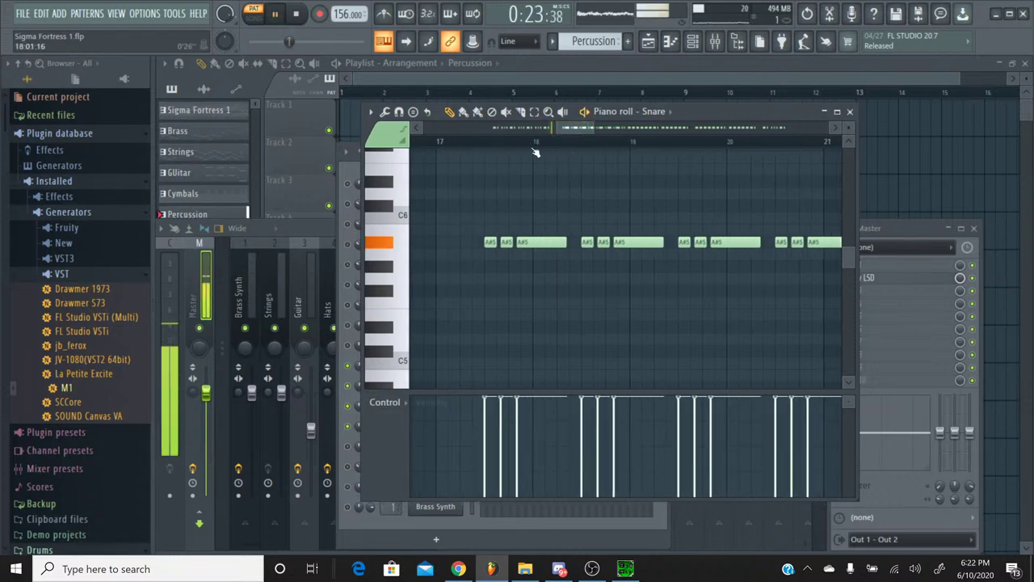
pyautogui.press('space')
# Delete the second and third notes of each three-note Snare group between bars 17 and 24, keeping only the first note
pyautogui.click(483, 141)
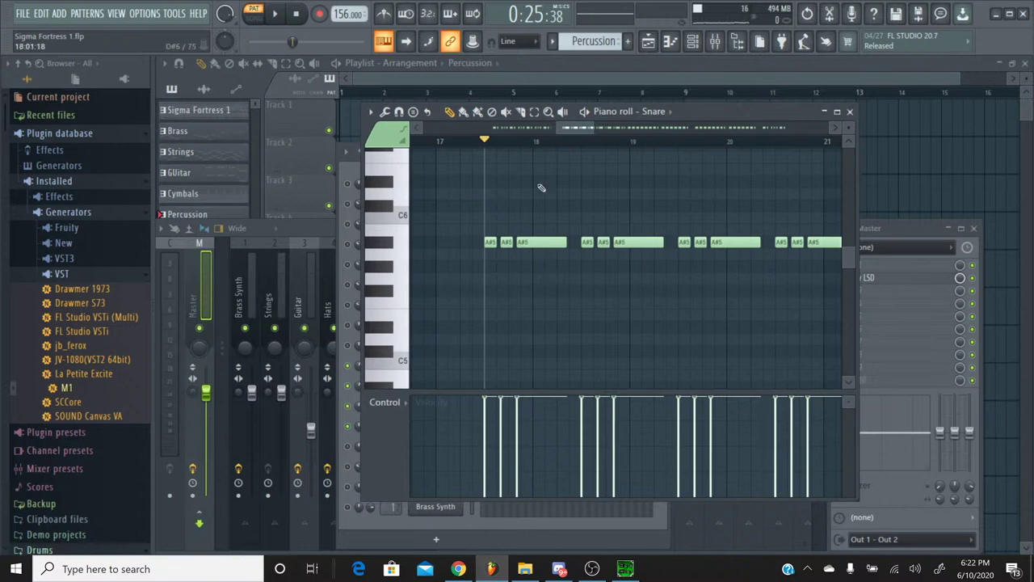
pyautogui.click(534, 112)
pyautogui.moveTo(536, 297); pyautogui.dragTo(505, 224)
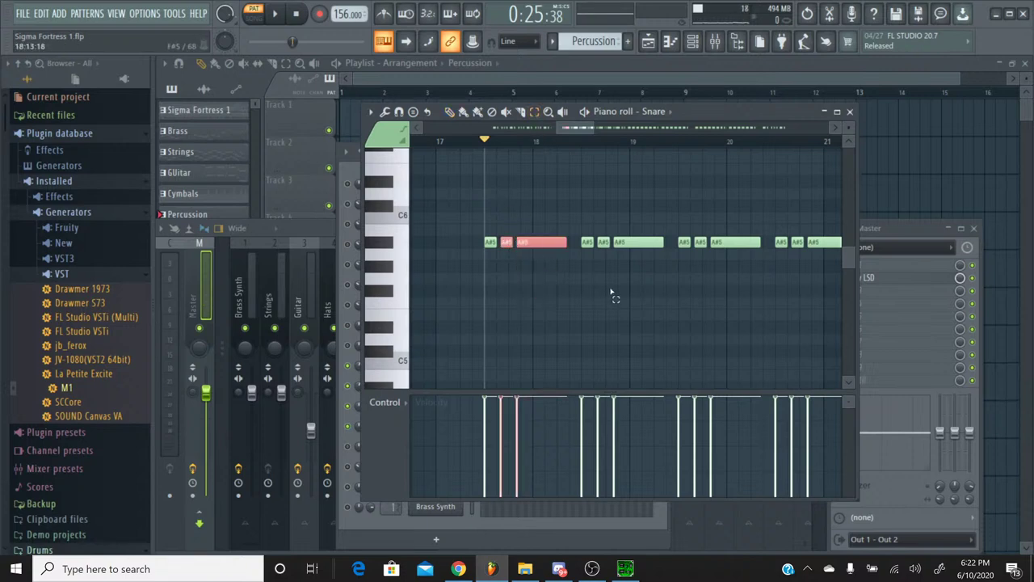
pyautogui.moveTo(637, 292); pyautogui.dragTo(611, 240)
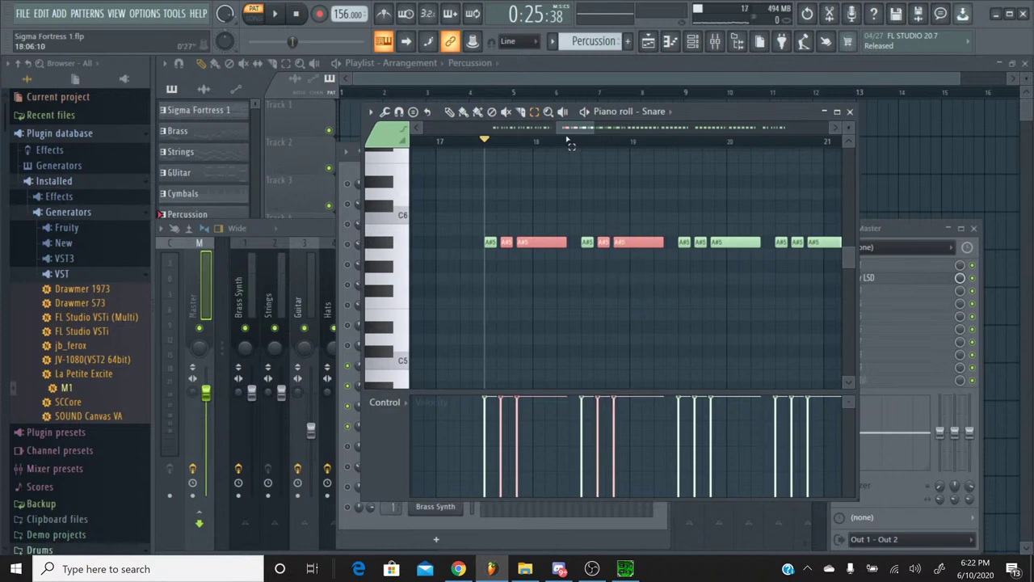
pyautogui.hscroll(3, 570, 144)
pyautogui.moveTo(579, 281); pyautogui.dragTo(547, 242)
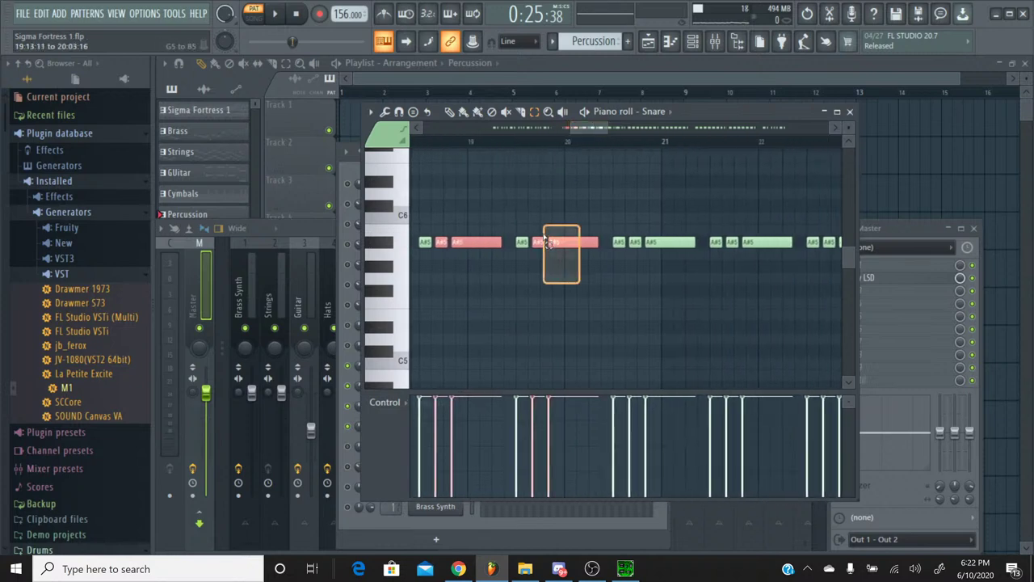
pyautogui.hscroll(2, 582, 130)
pyautogui.moveTo(596, 283); pyautogui.dragTo(561, 227)
pyautogui.hscroll(2, 600, 142)
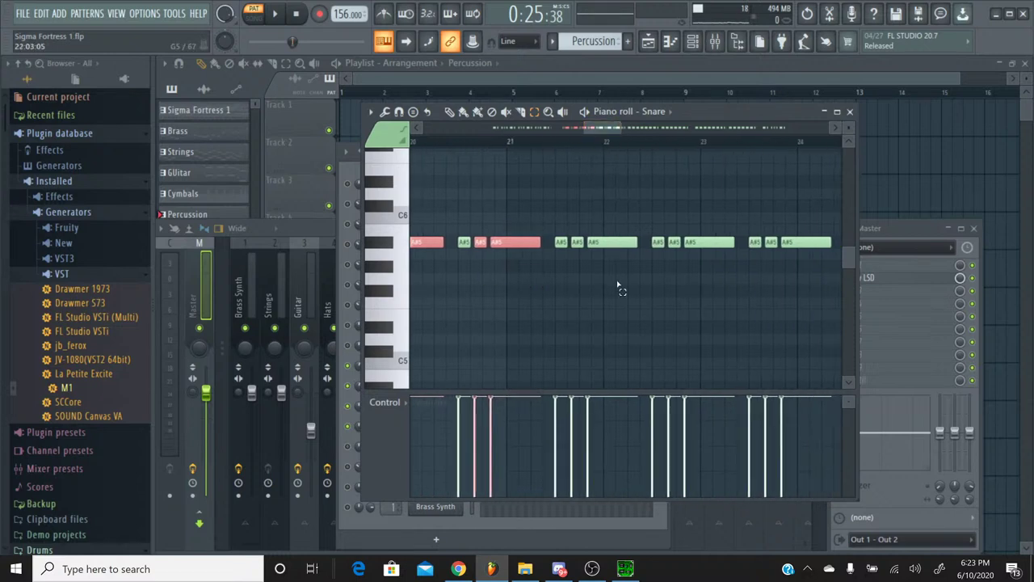
pyautogui.moveTo(618, 285); pyautogui.dragTo(572, 228)
pyautogui.hscroll(3, 594, 134)
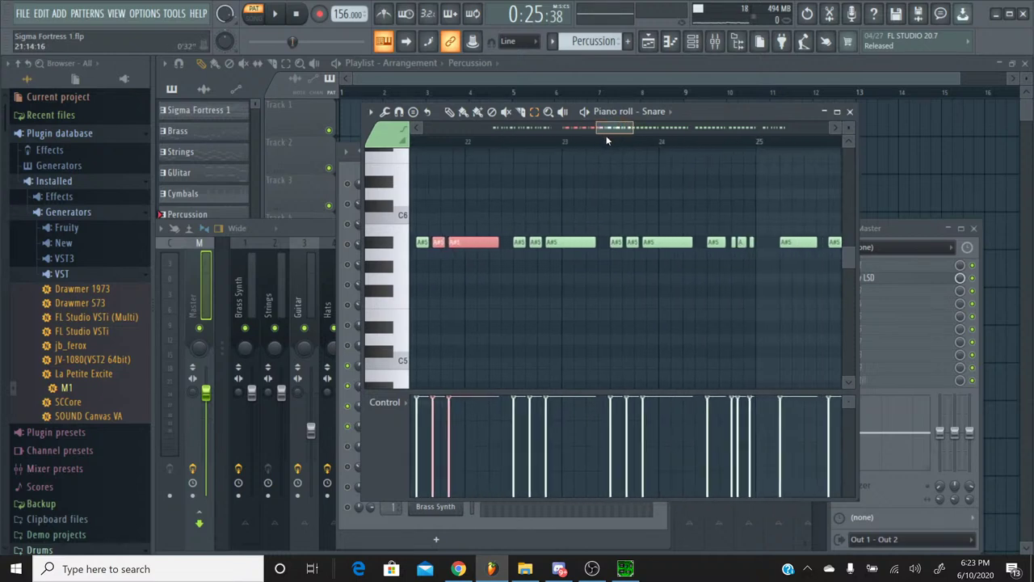
pyautogui.moveTo(570, 284); pyautogui.dragTo(539, 235)
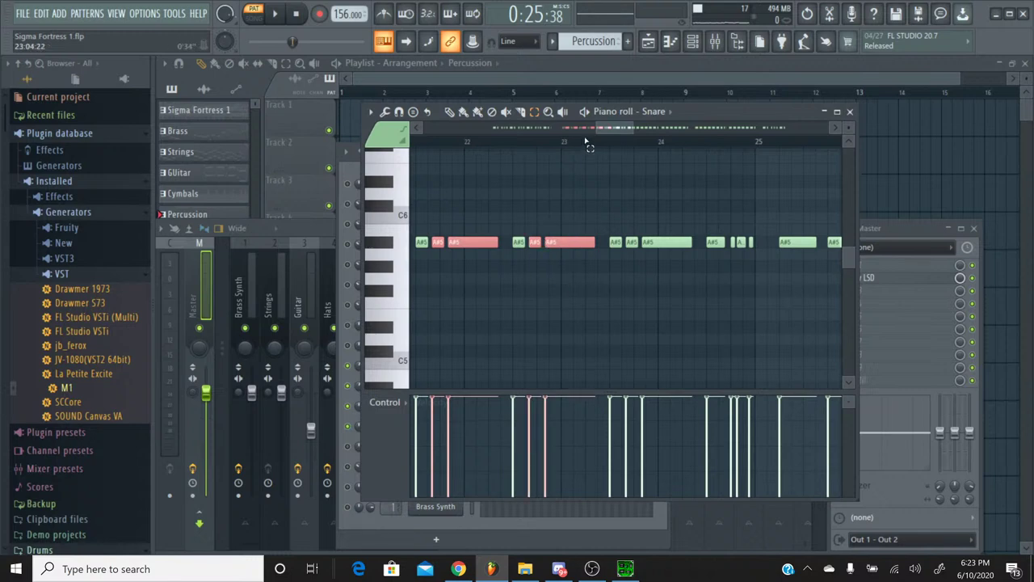
pyautogui.hscroll(3, 603, 132)
pyautogui.moveTo(553, 284); pyautogui.dragTo(502, 243)
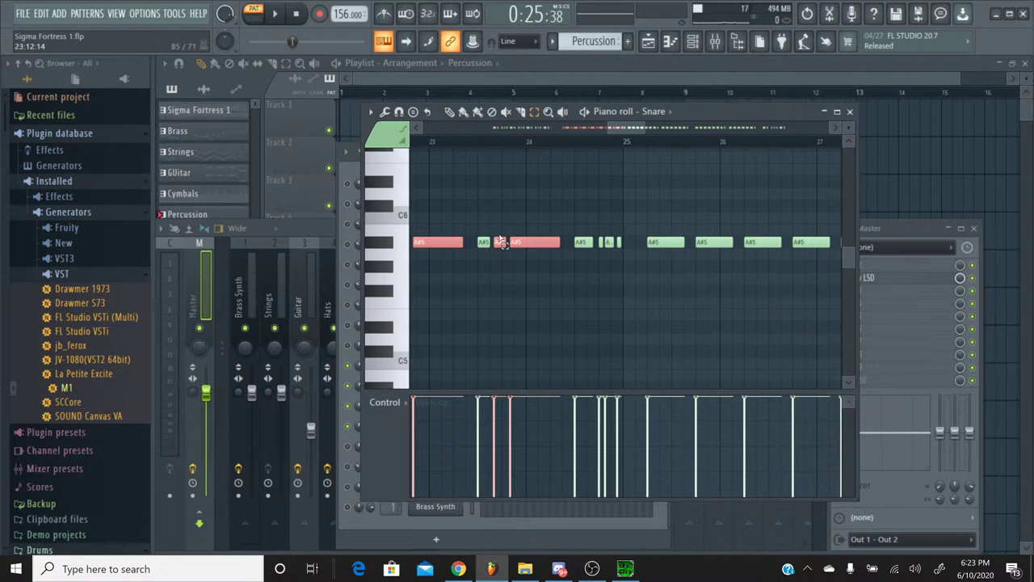
pyautogui.press('Delete')
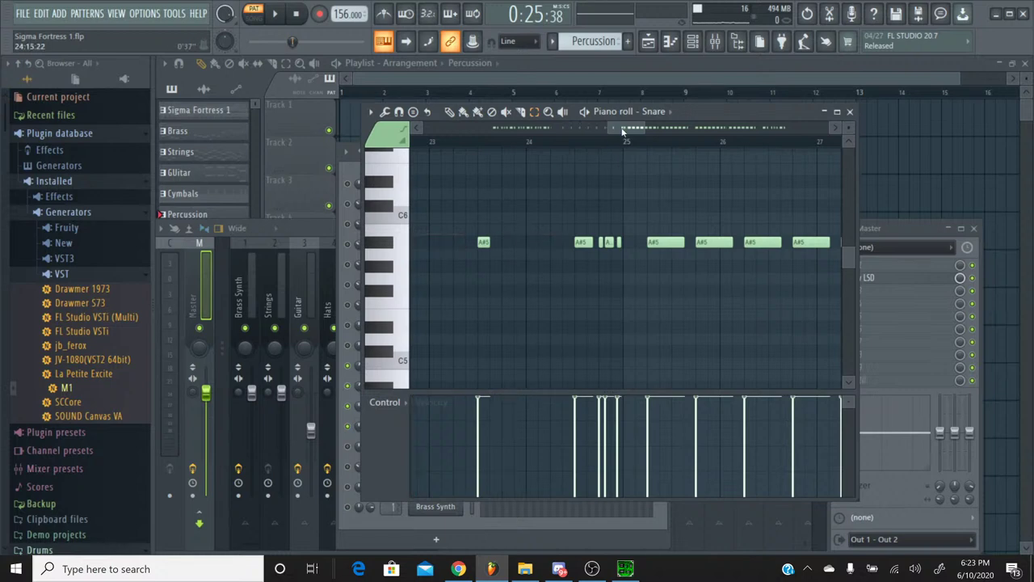
pyautogui.hscroll(-4, 624, 130)
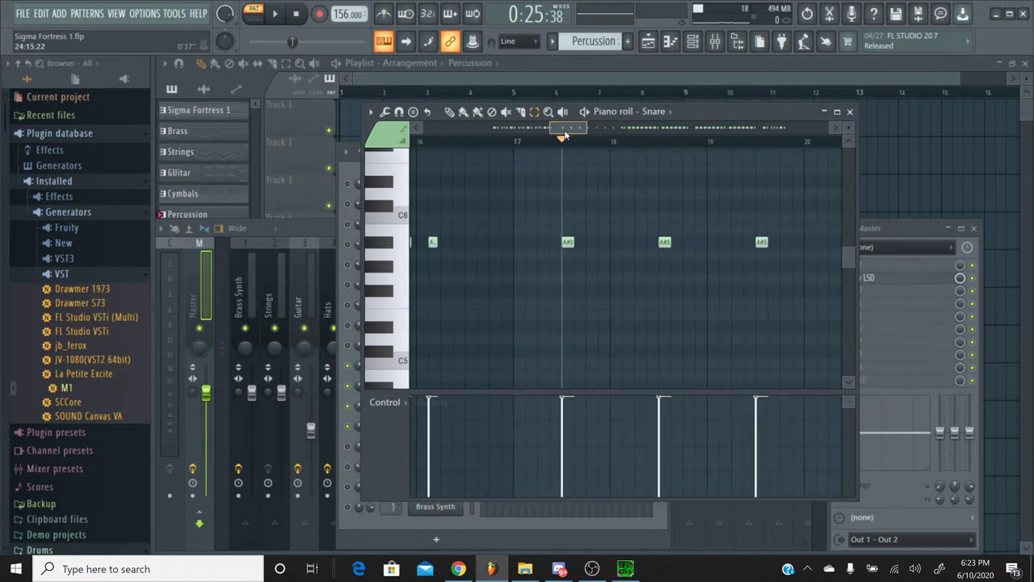
pyautogui.moveTo(610, 130); pyautogui.dragTo(616, 129)
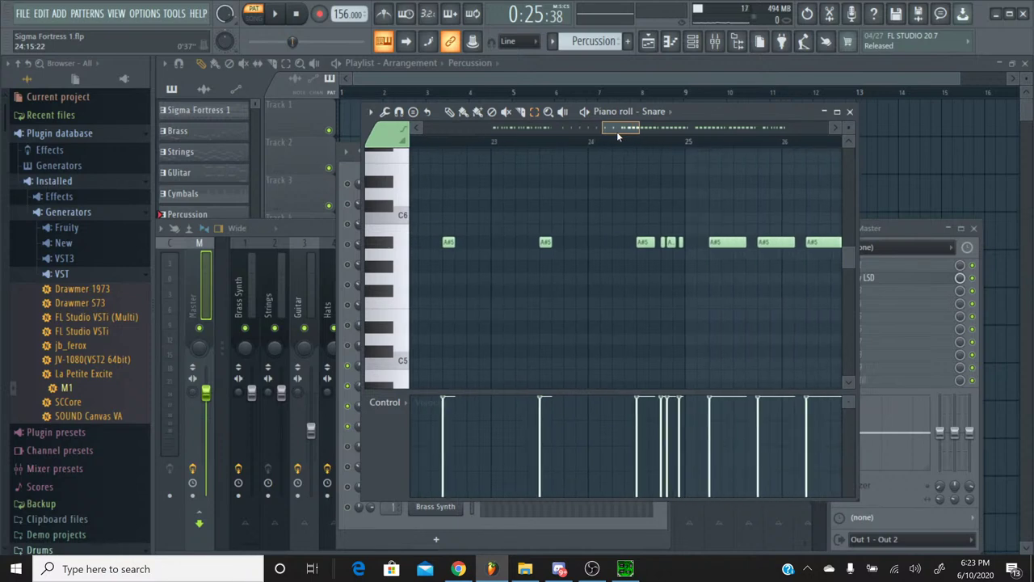
# Close the Snare piano roll and route the Snare channel to mixer track 9
pyautogui.click(848, 111)
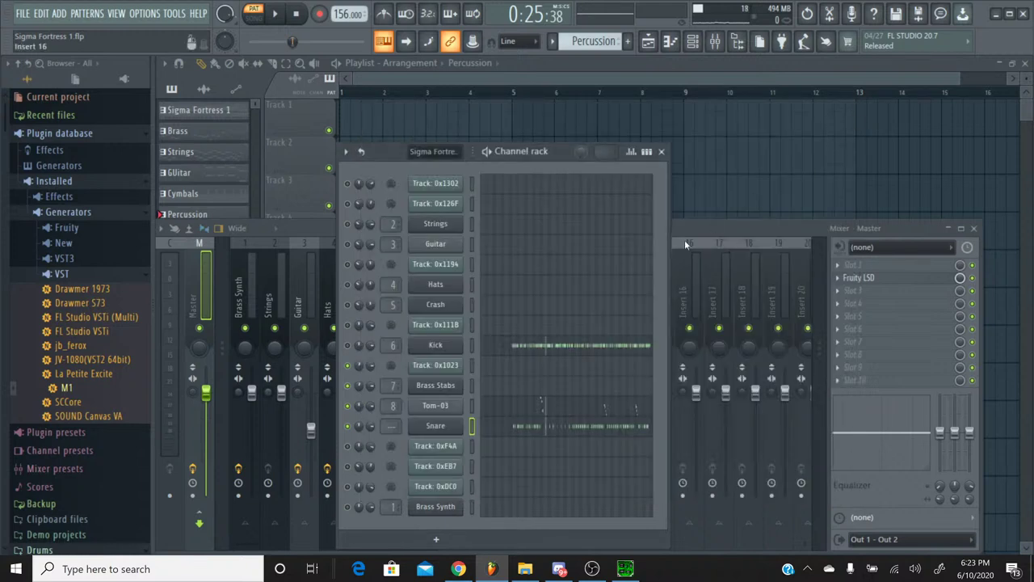
pyautogui.click(682, 229)
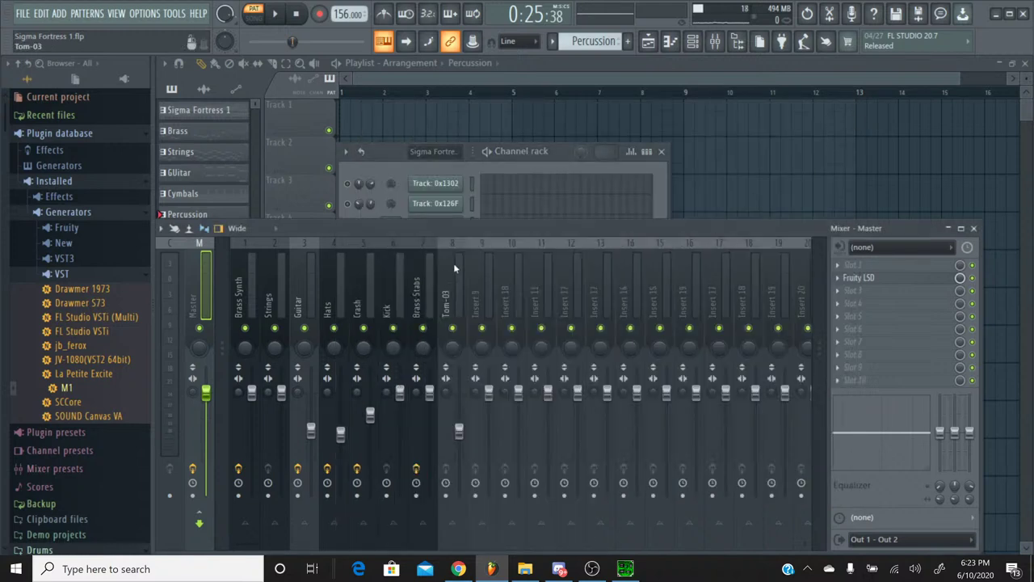
pyautogui.click(477, 257)
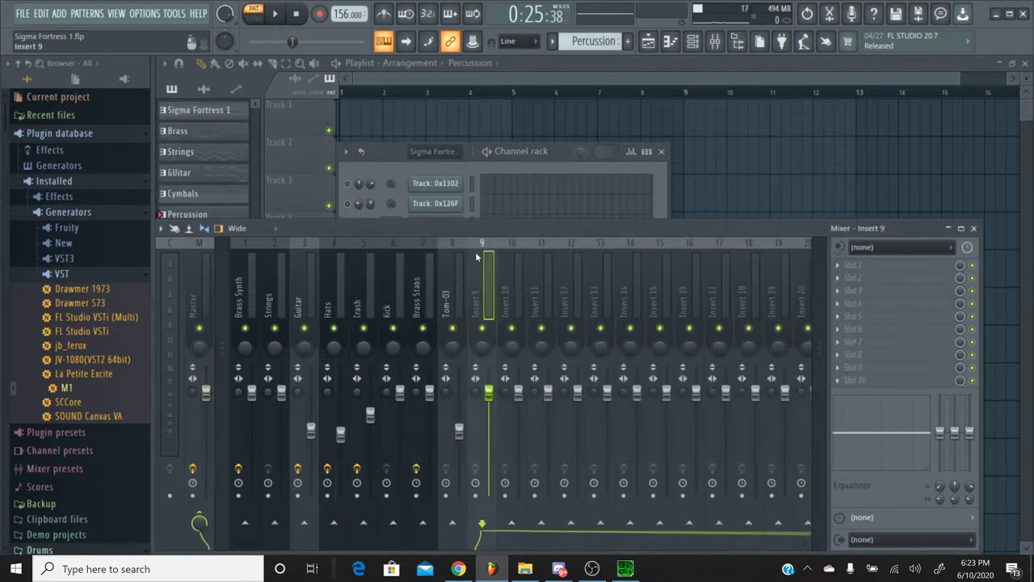
pyautogui.hotkey('ctrl', 'l')
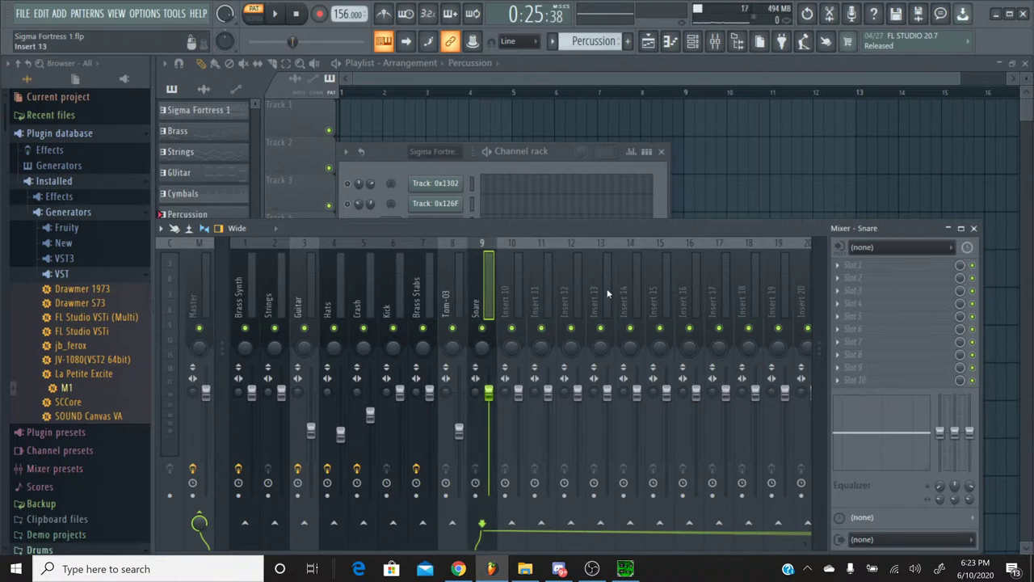
# Load Fruity Delay 3 in slot 2 of the Snare mixer track, lower its feedback level, and raise the diffusion level and spread to about 50%
pyautogui.click(863, 276)
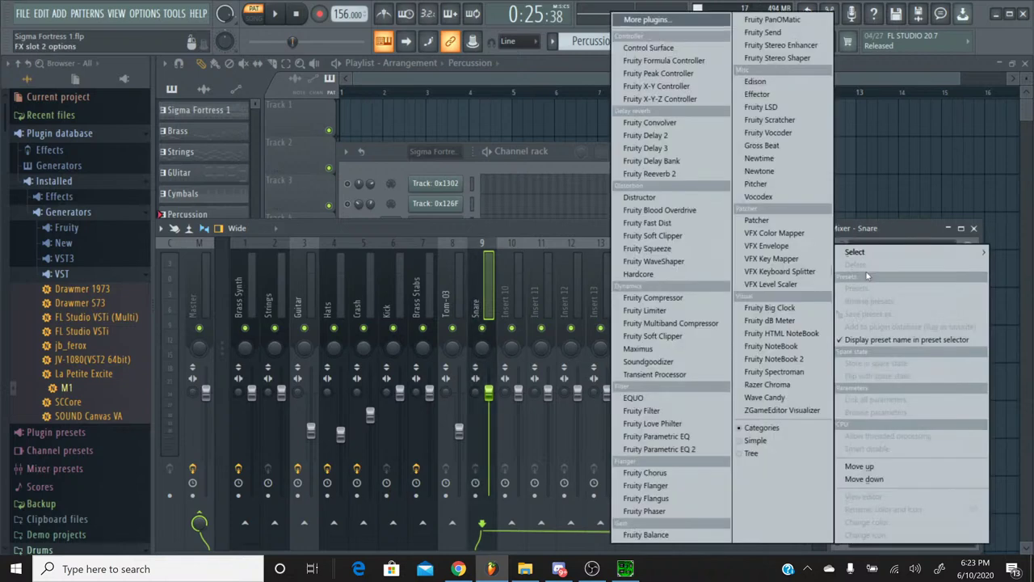
pyautogui.click(646, 146)
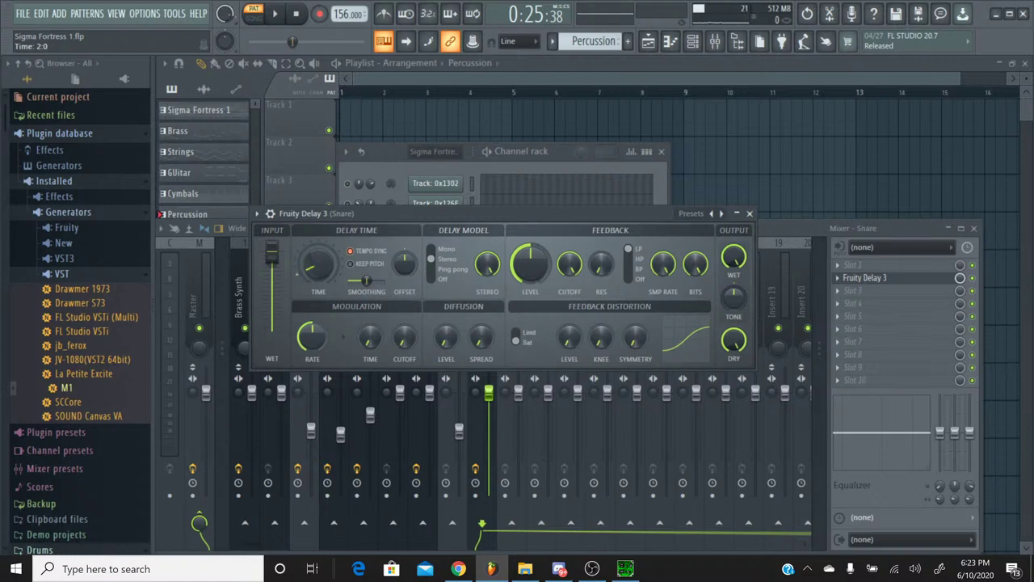
pyautogui.moveTo(530, 262)
pyautogui.mouseDown()
pyautogui.moveTo(530, 246)
pyautogui.moveTo(530, 279)
pyautogui.mouseUp()
pyautogui.moveTo(446, 337); pyautogui.dragTo(446, 355)
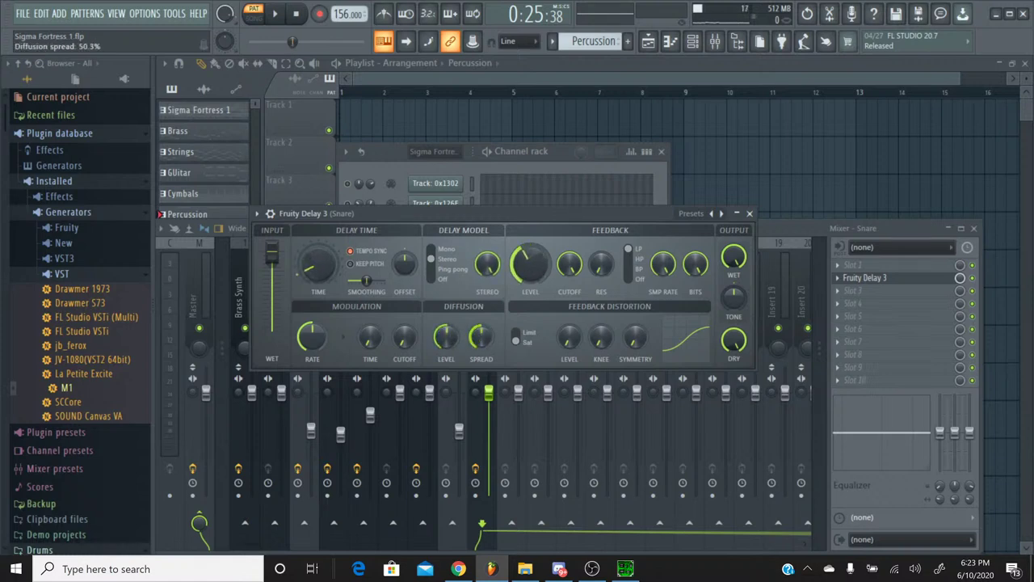
pyautogui.rightClick(317, 267)
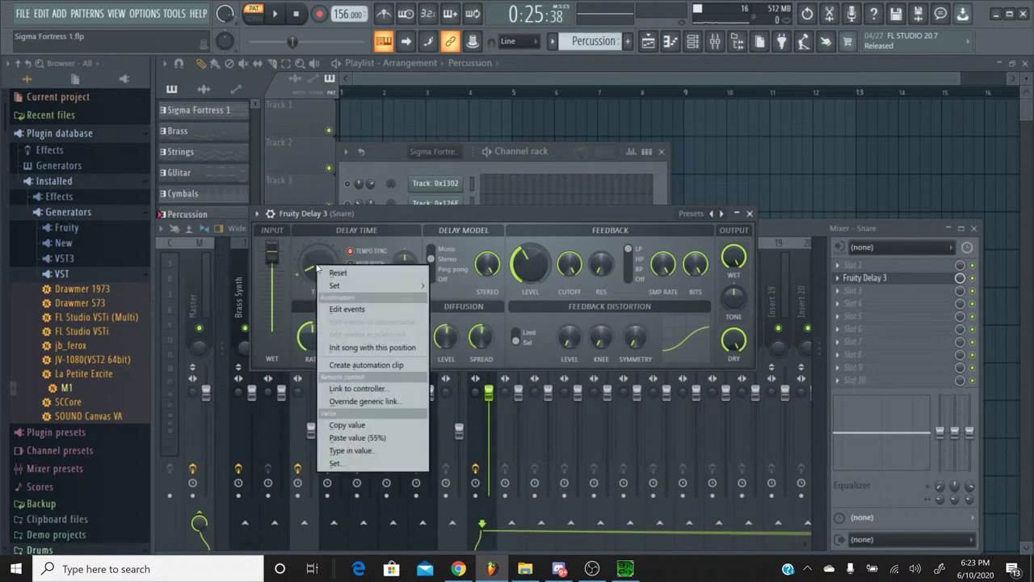
pyautogui.click(339, 308)
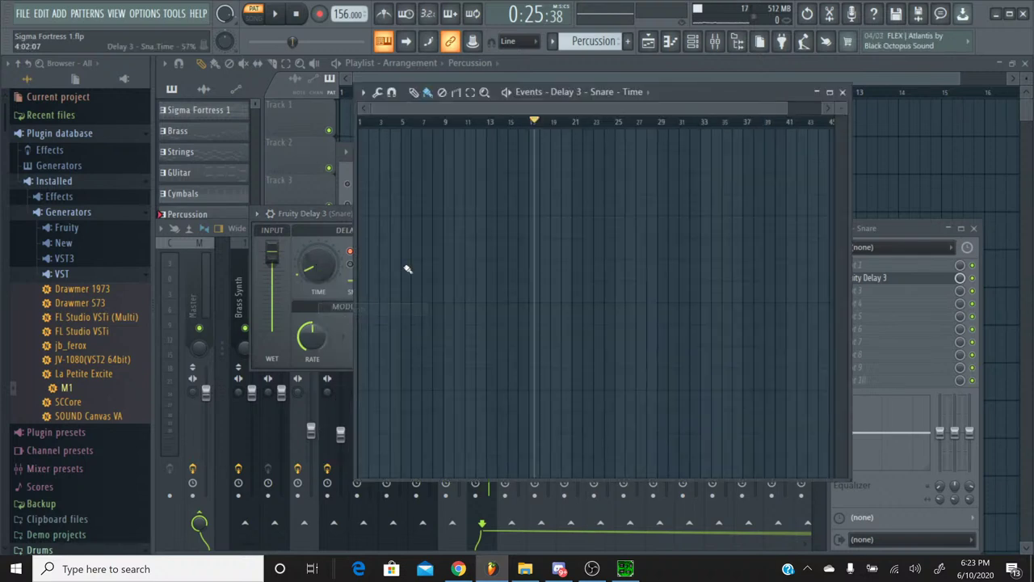
pyautogui.scroll(5, 480, 124)
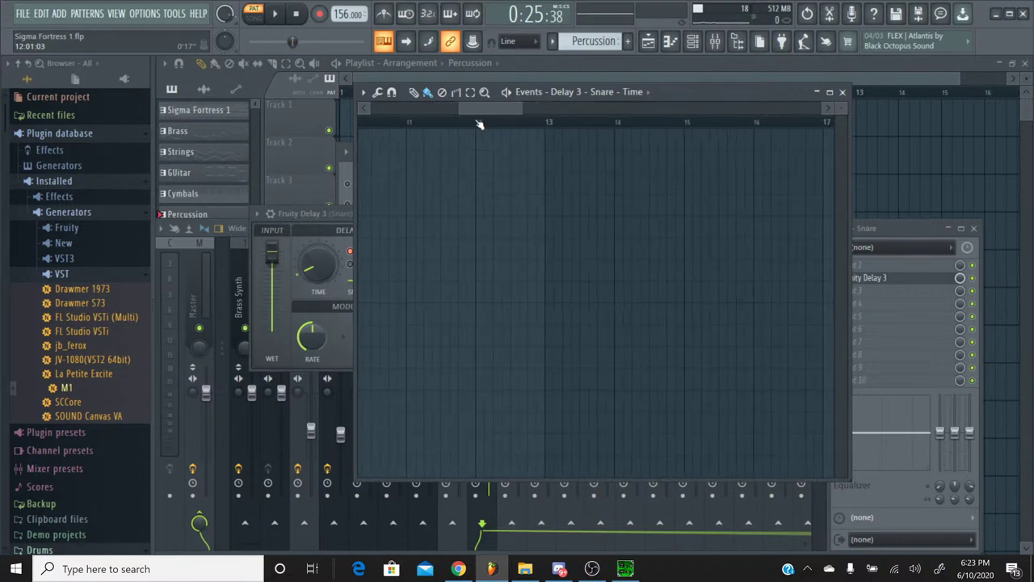
pyautogui.moveTo(475, 104); pyautogui.dragTo(527, 109)
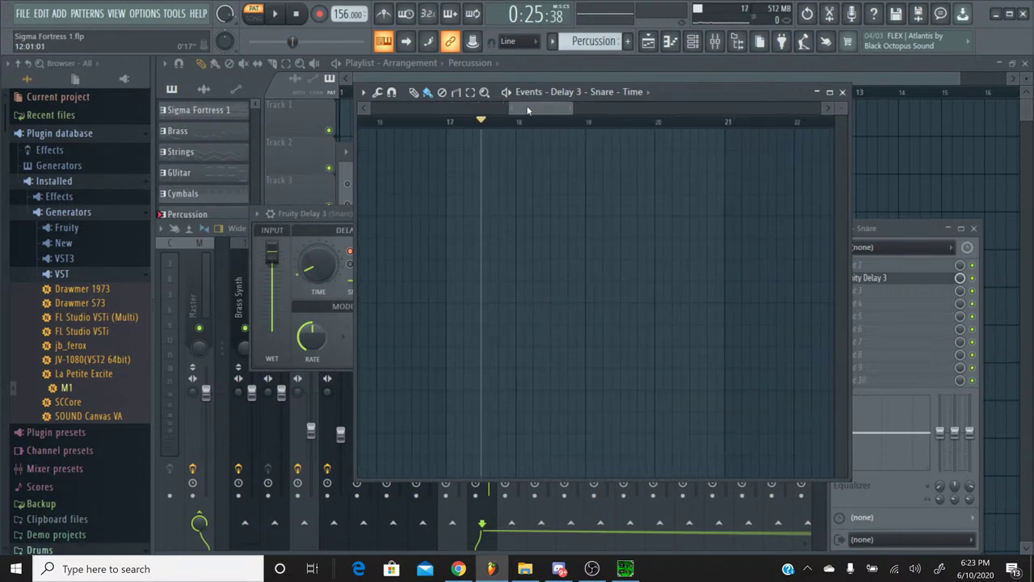
pyautogui.click(842, 92)
# Look over the Sigma Fortress 1 pattern's notes in the channel rack and return to the Percussion pattern
pyautogui.click(551, 41)
pyautogui.click(586, 59)
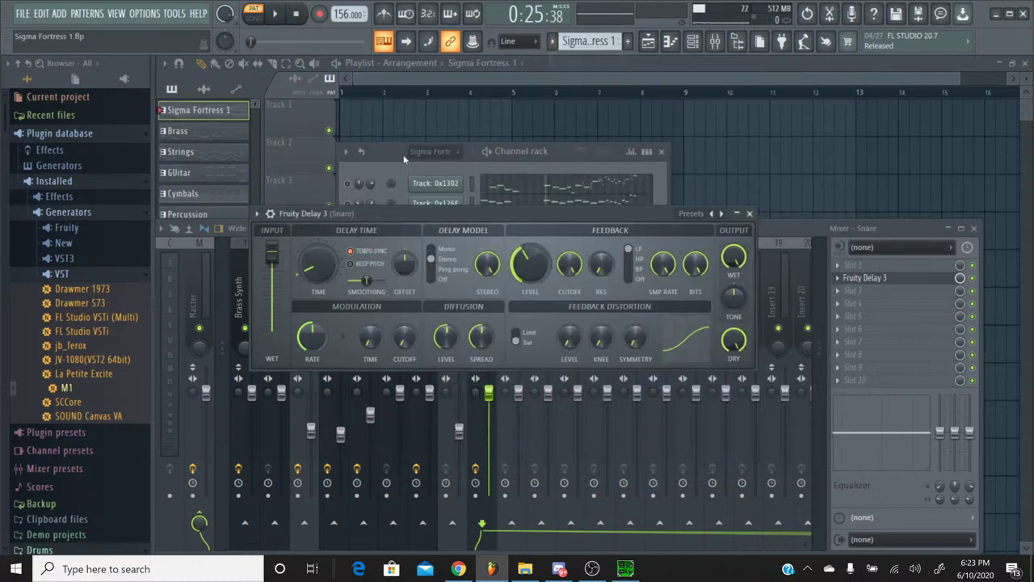
pyautogui.click(476, 198)
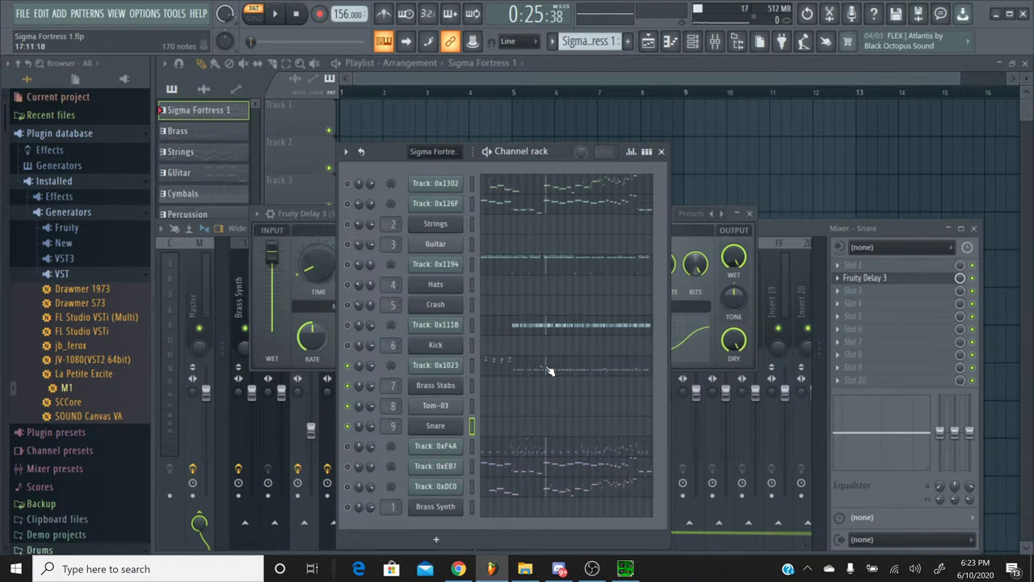
pyautogui.click(552, 41)
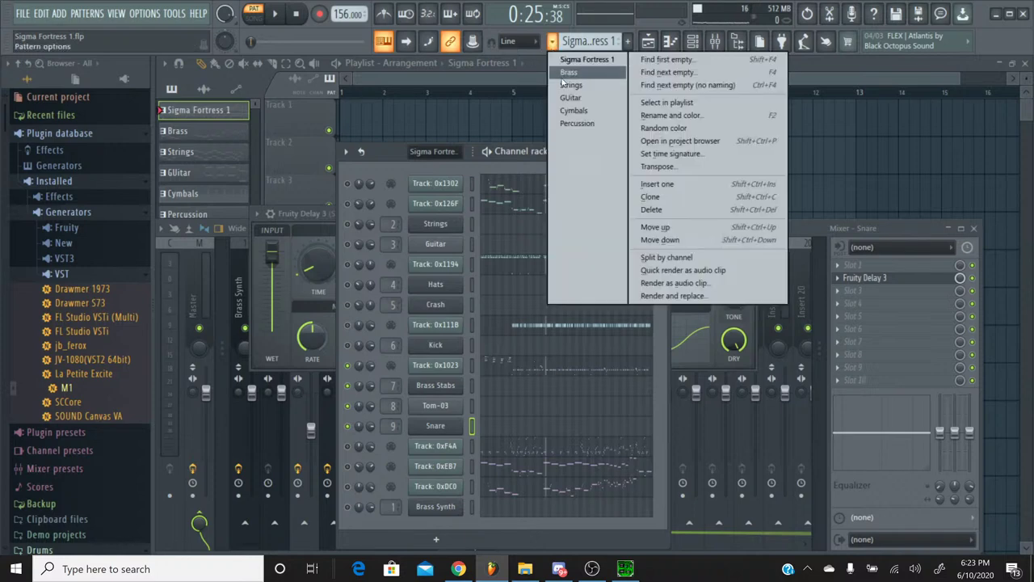
pyautogui.click(577, 123)
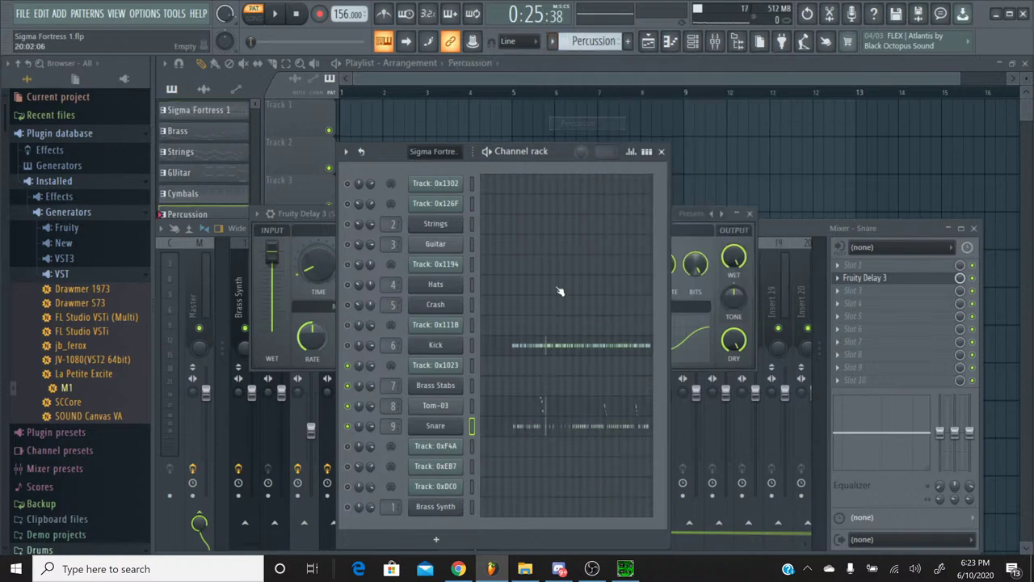
# Examine the Snare notes between bars 21 and 27 in the piano roll and close it
pyautogui.click(561, 428)
pyautogui.moveTo(456, 129); pyautogui.dragTo(627, 131)
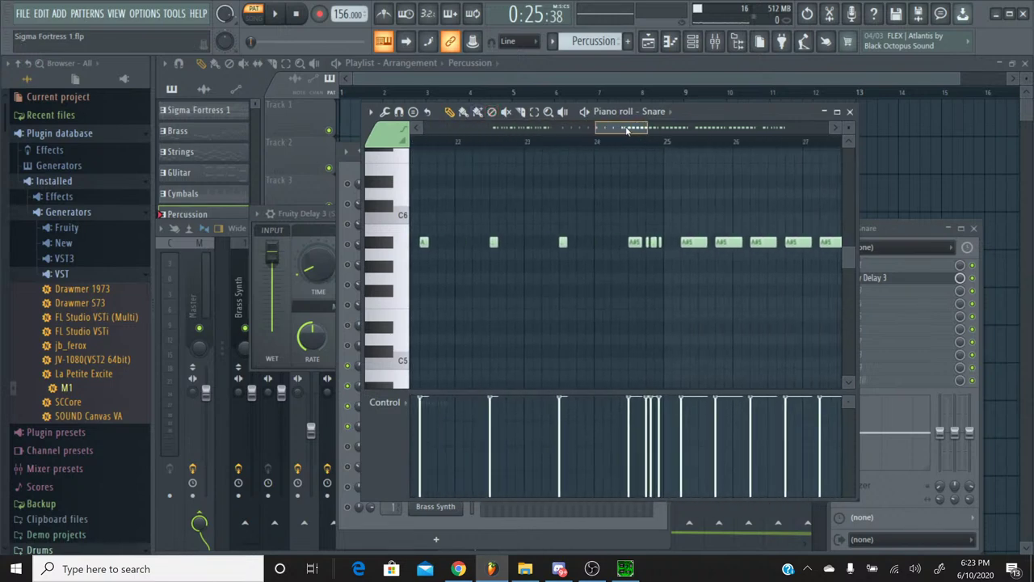
pyautogui.moveTo(627, 131); pyautogui.dragTo(623, 131)
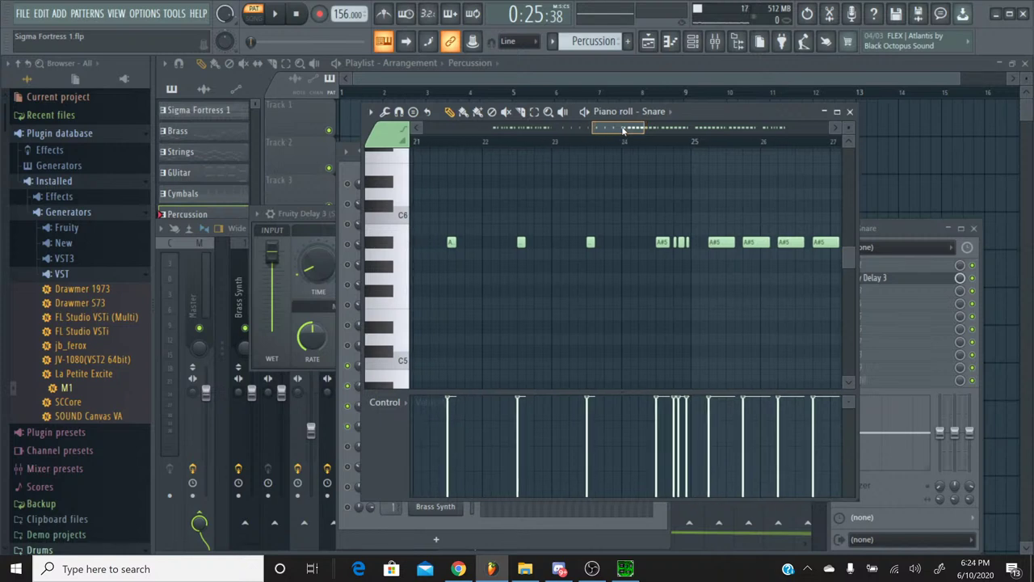
pyautogui.click(849, 112)
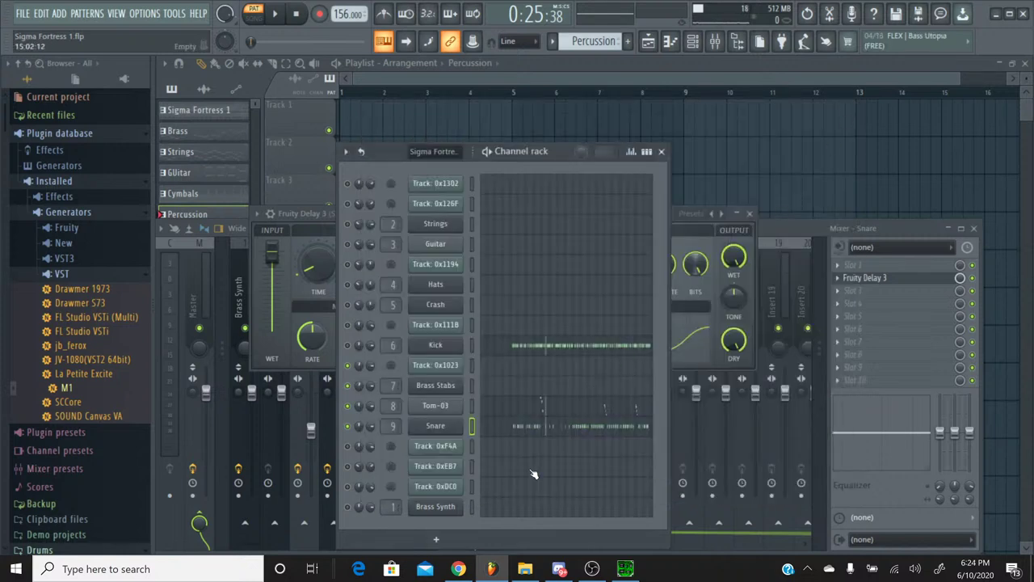
# Reopen the Snare track's Fruity Delay 3 and reset its delay time to 4:0
pyautogui.click(909, 282)
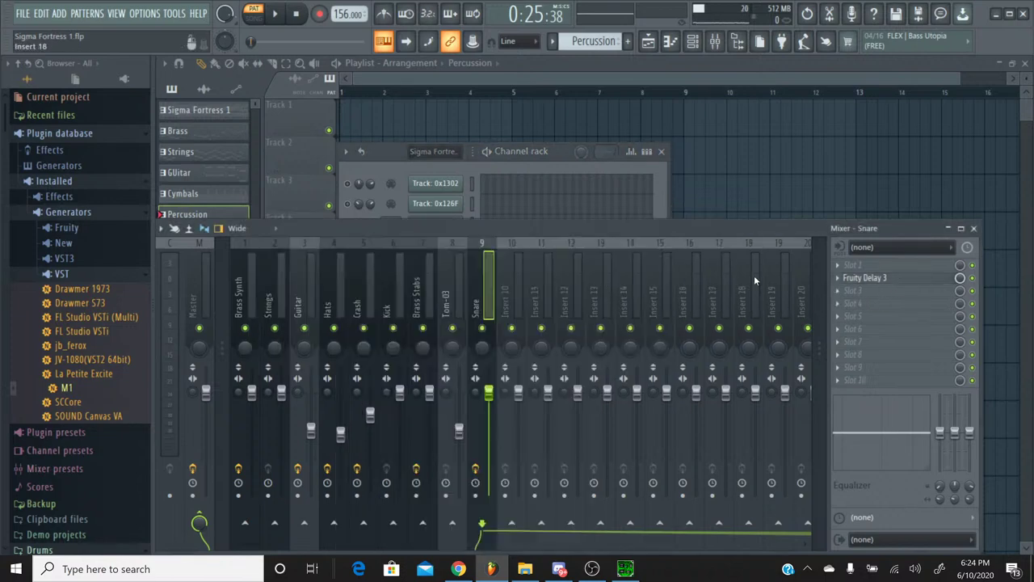
pyautogui.click(892, 278)
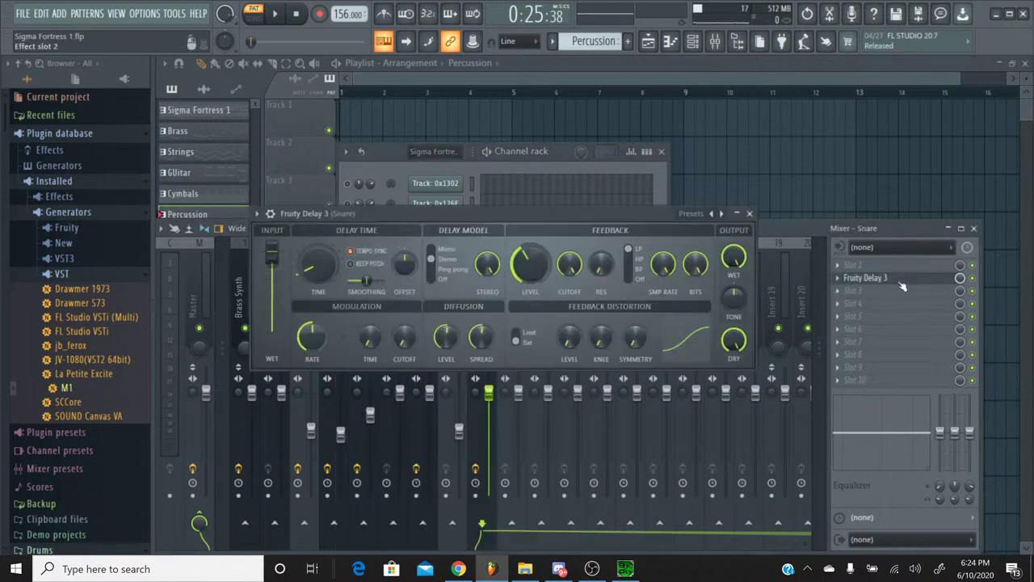
pyautogui.rightClick(317, 272)
pyautogui.click(341, 278)
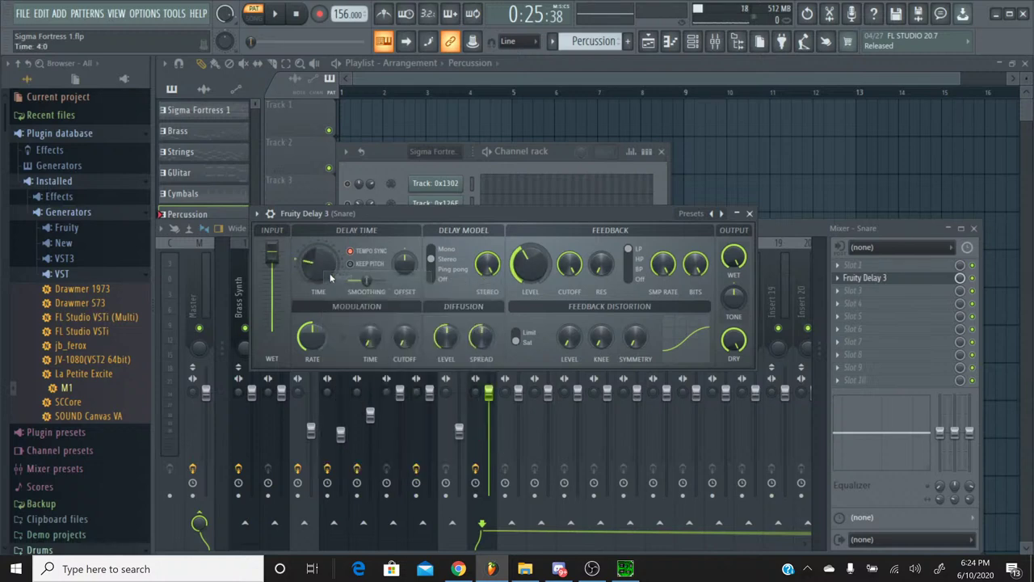
# Draw delay time events at 12% from bar 17 and 0% from bar 24, and play the section from bar 17
pyautogui.rightClick(327, 268)
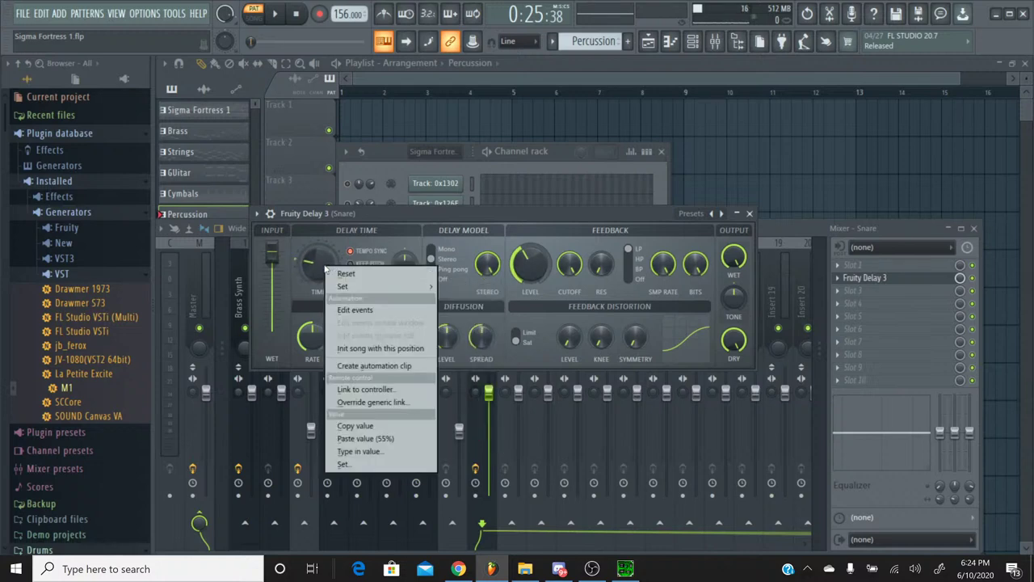
pyautogui.click(360, 311)
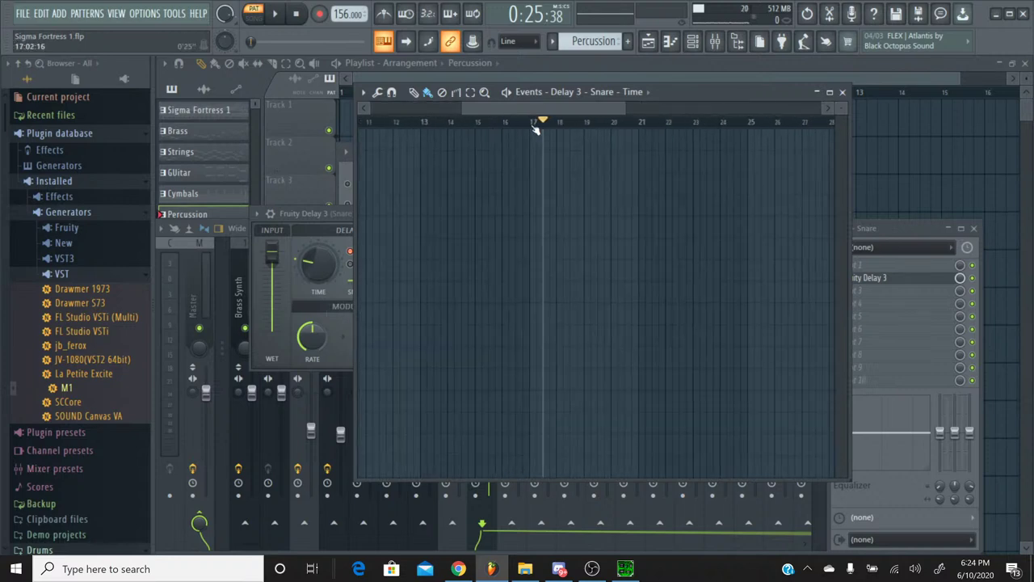
pyautogui.scroll(5, 534, 125)
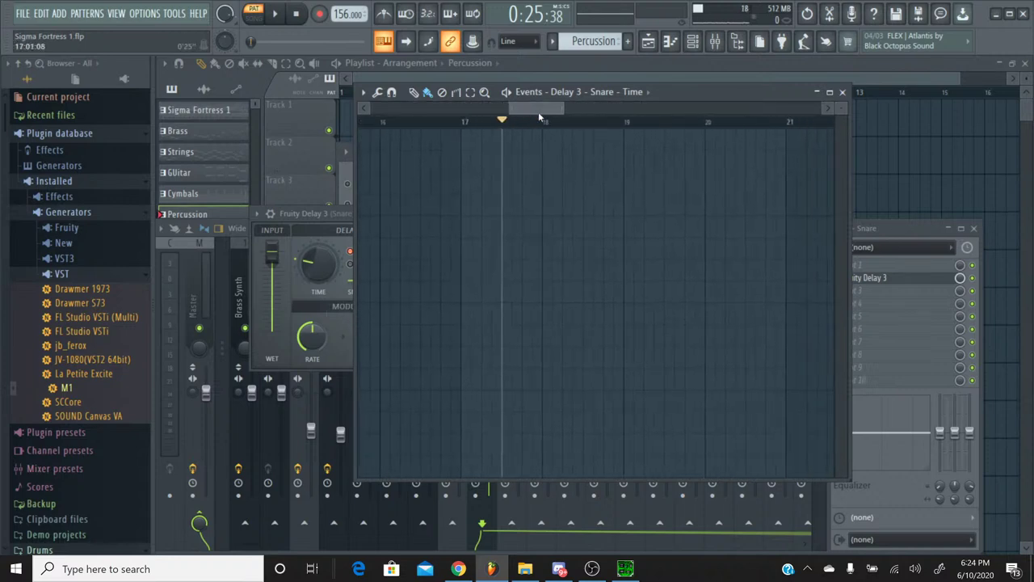
pyautogui.click(465, 436)
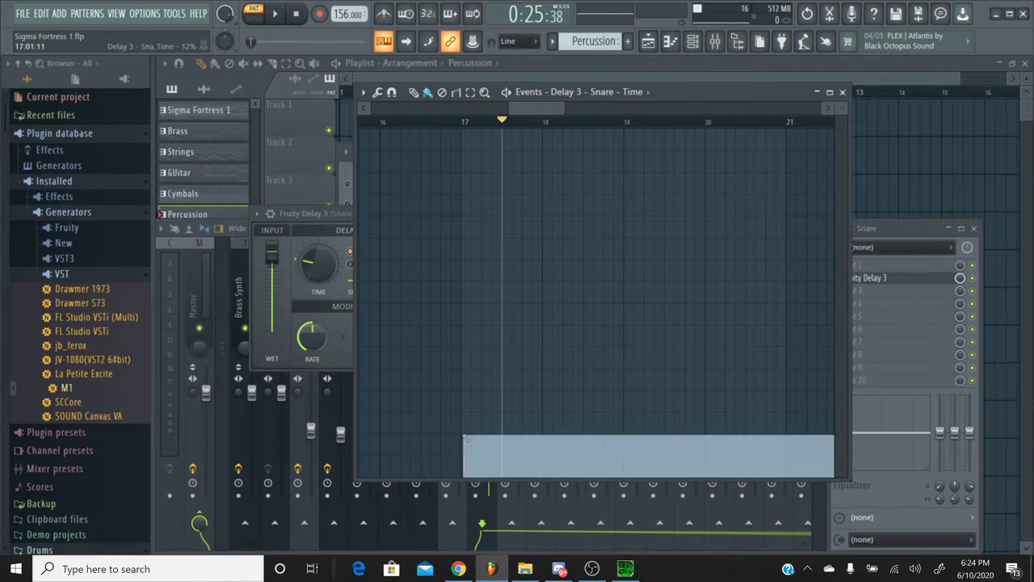
pyautogui.moveTo(533, 104); pyautogui.dragTo(581, 111)
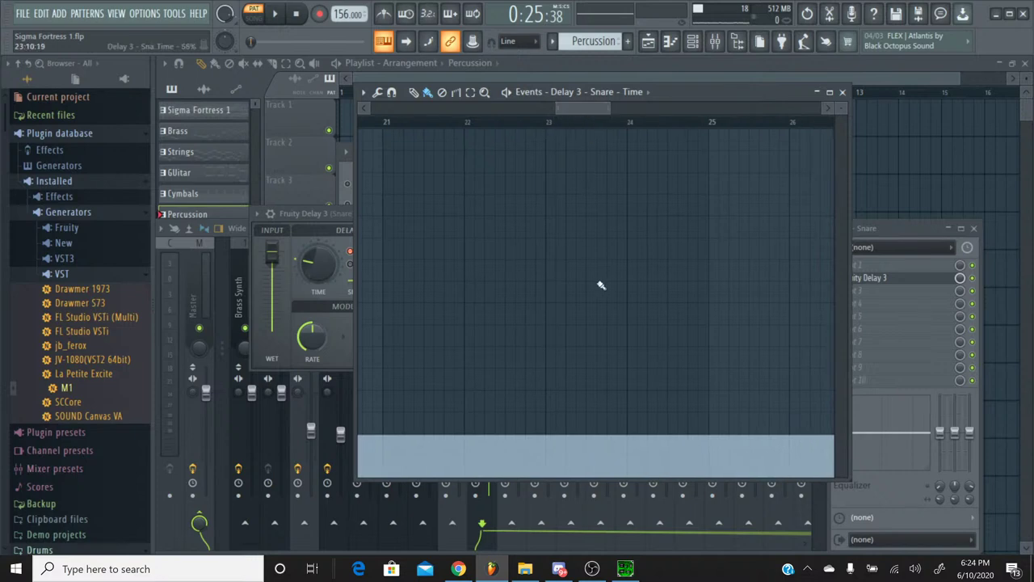
pyautogui.rightClick(629, 478)
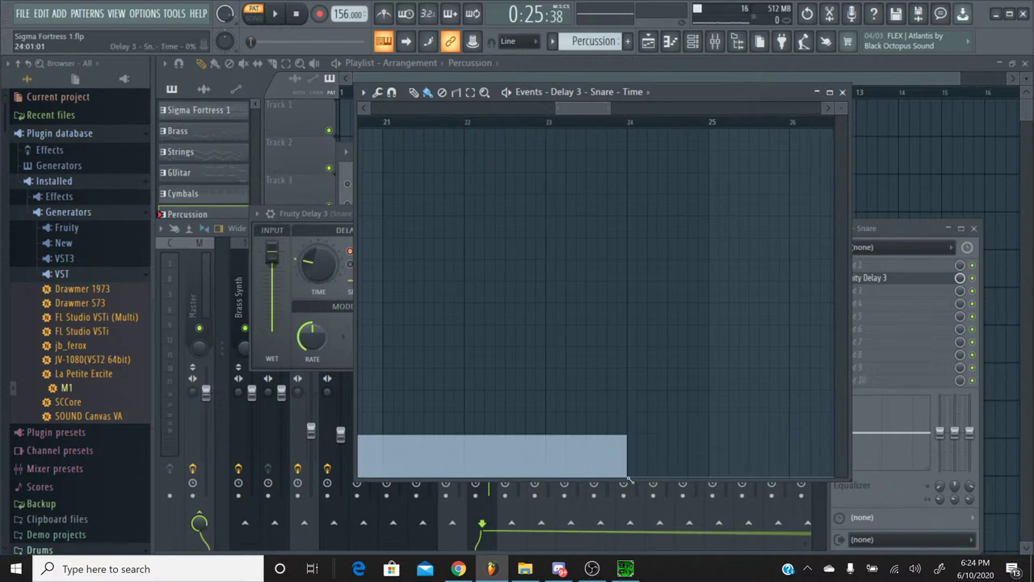
pyautogui.moveTo(581, 111); pyautogui.dragTo(532, 112)
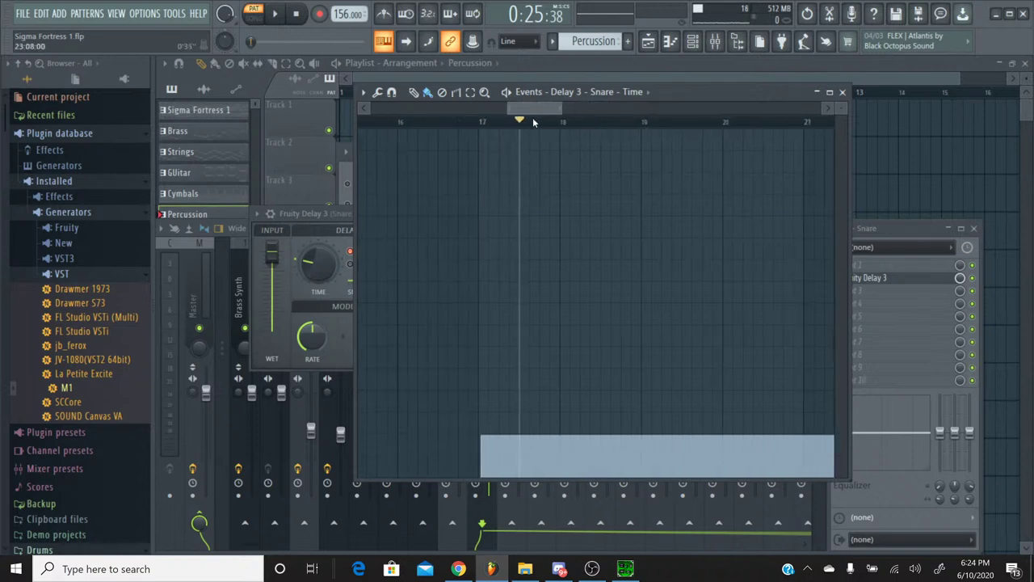
pyautogui.press('space')
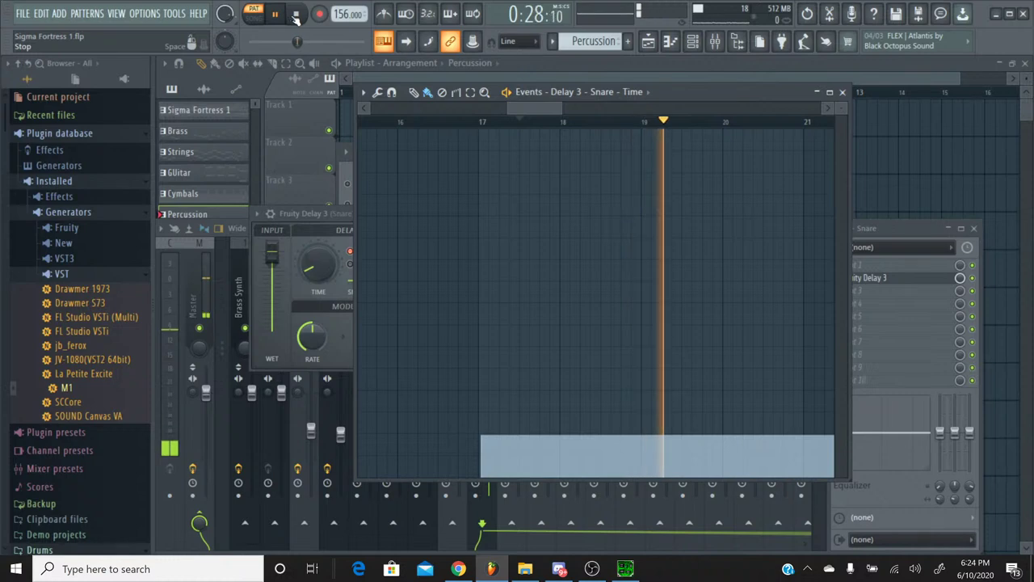
# Lower the snare Fruity Delay 3 feedback level and audition the Percussion pattern from just before bar 17
pyautogui.click(297, 16)
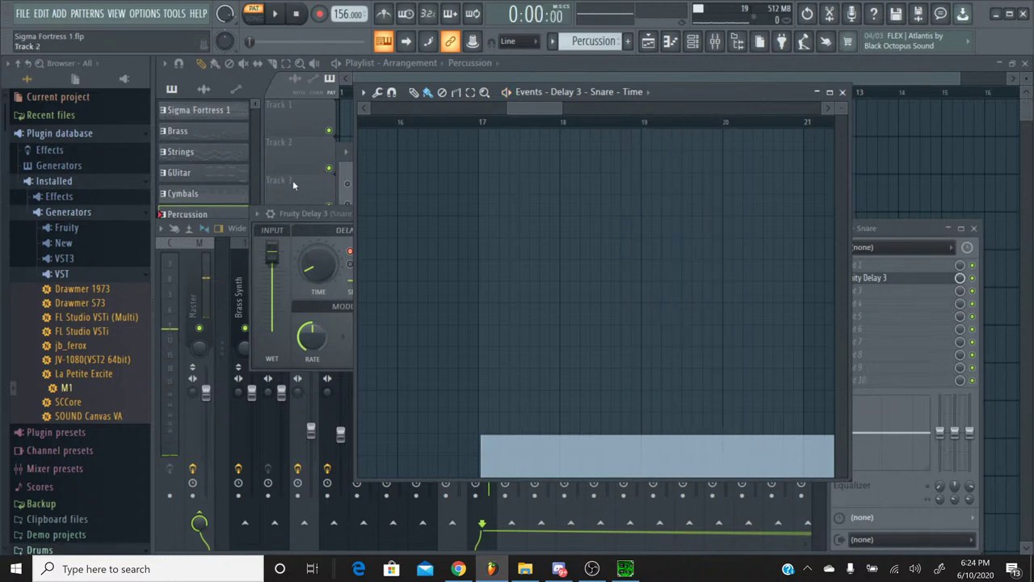
pyautogui.click(315, 273)
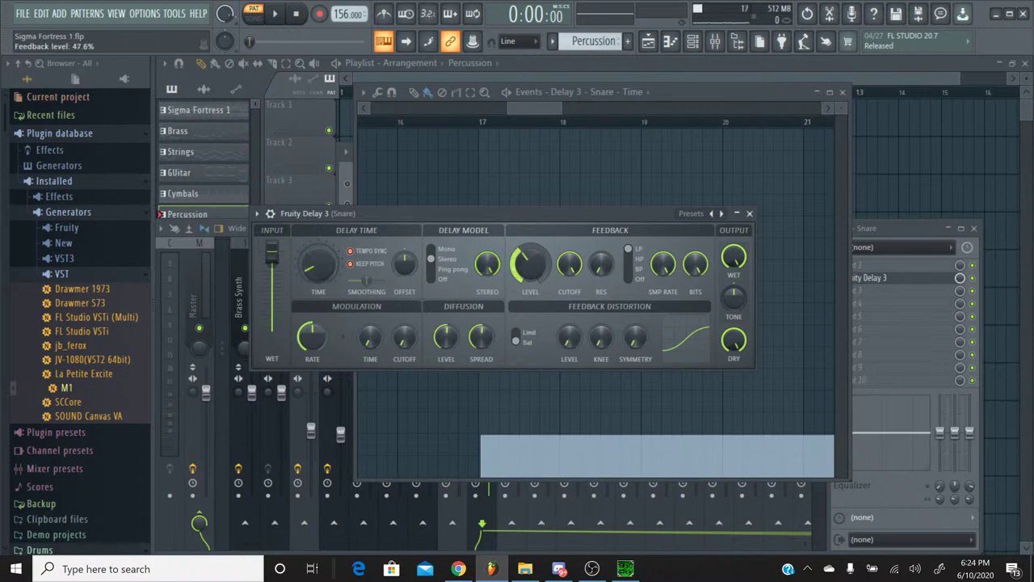
pyautogui.click(276, 14)
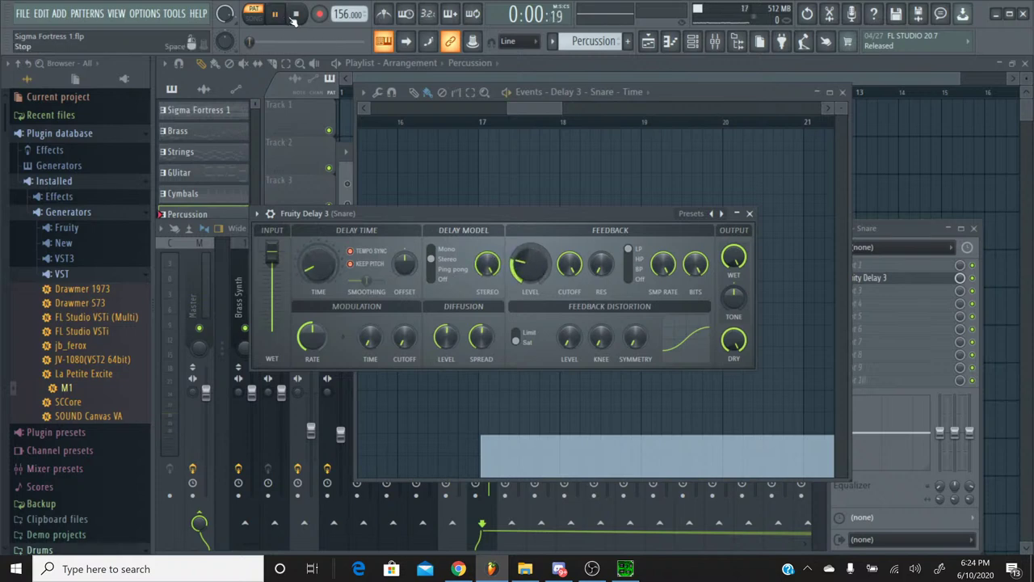
pyautogui.click(440, 120)
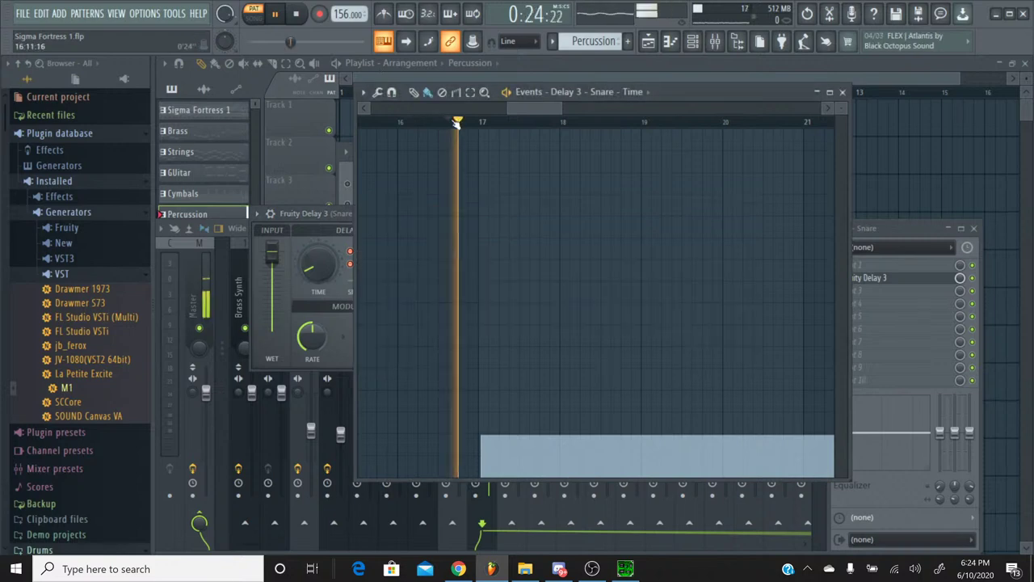
pyautogui.click(296, 16)
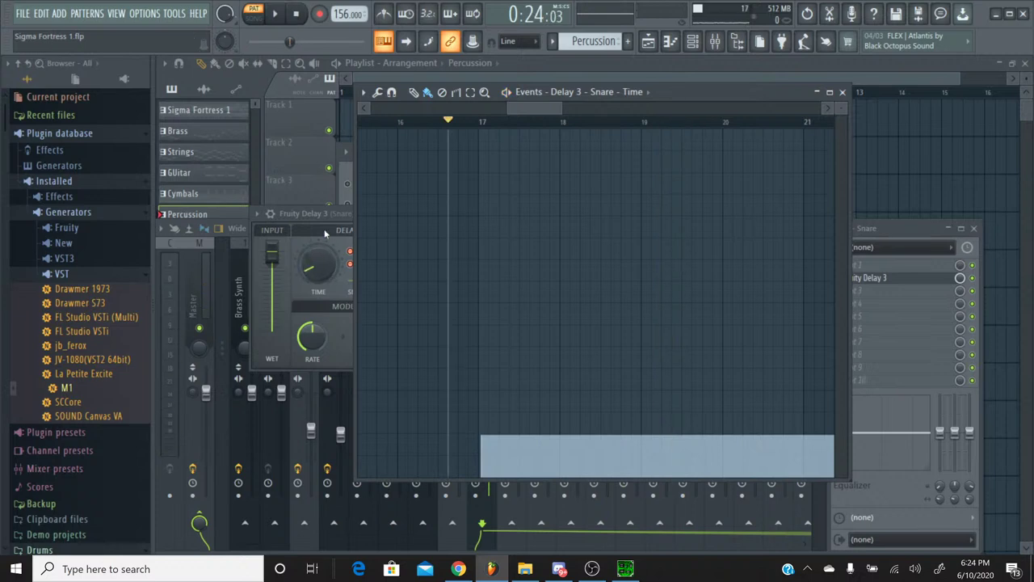
# Switch to SPCTool and listen to the snare delay in the original Sigma Fortress 1 track, replaying the passage from an earlier point
pyautogui.click(624, 569)
pyautogui.click(353, 289)
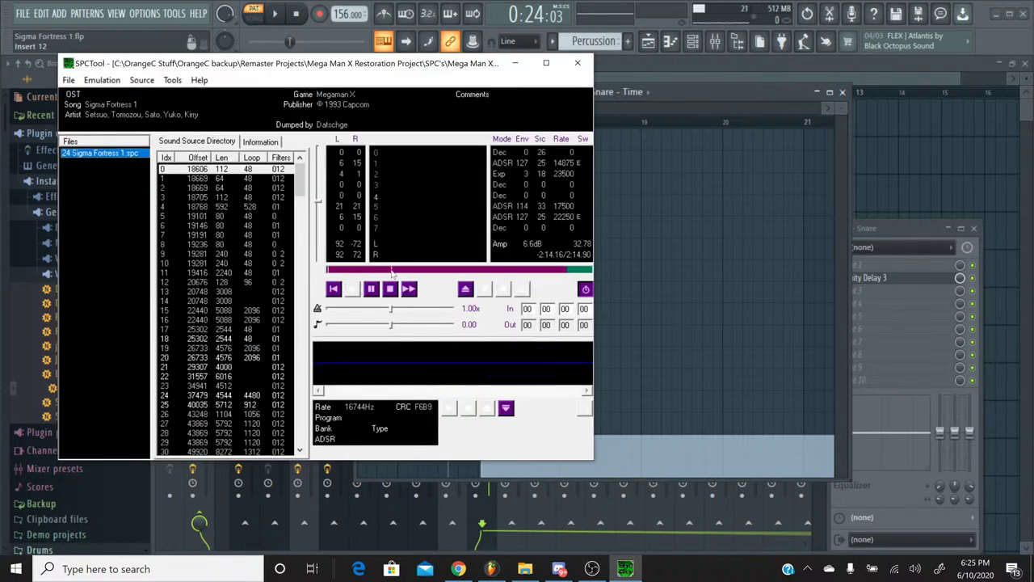
pyautogui.moveTo(395, 273); pyautogui.dragTo(373, 271)
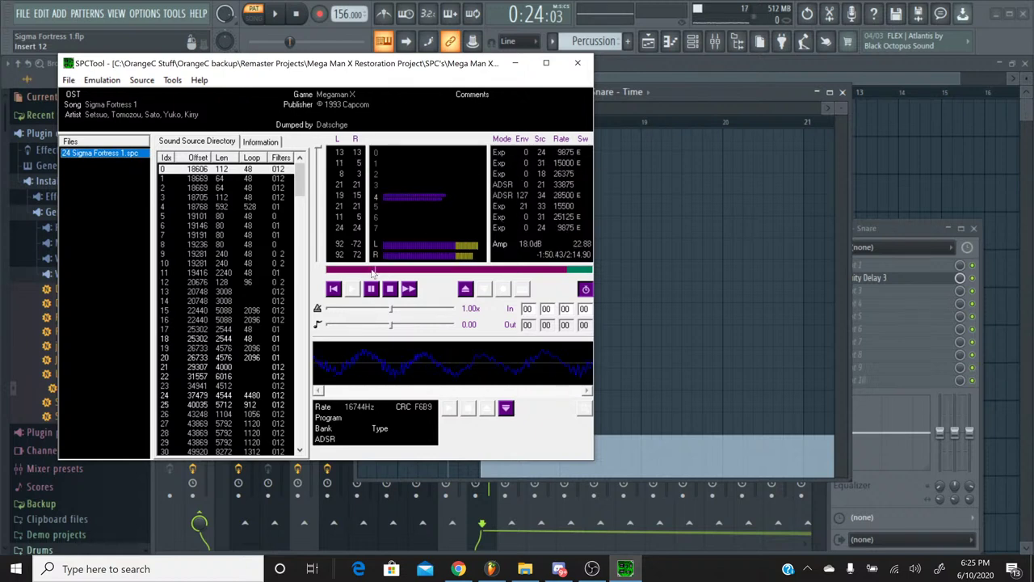
pyautogui.click(372, 271)
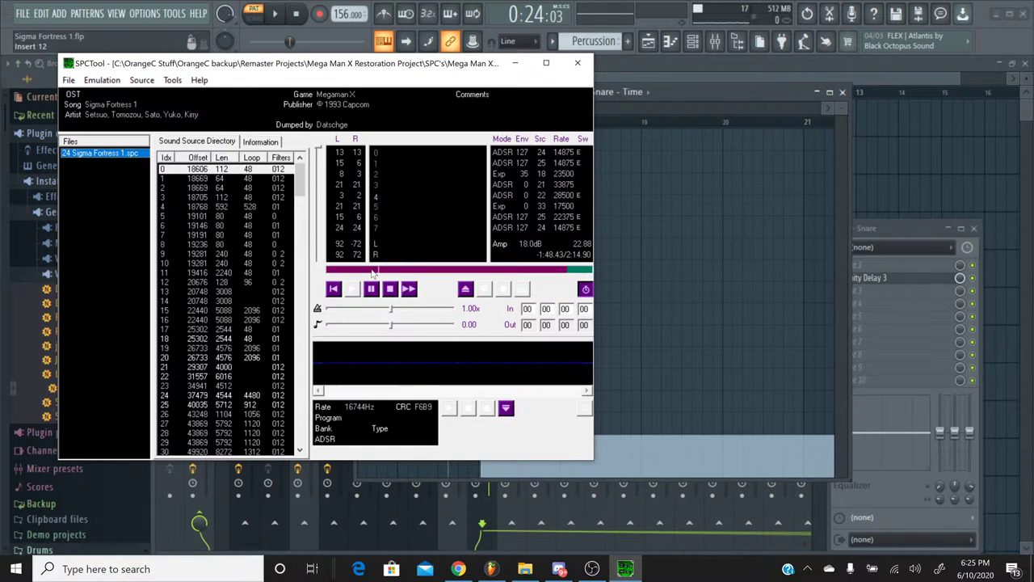
pyautogui.click(391, 289)
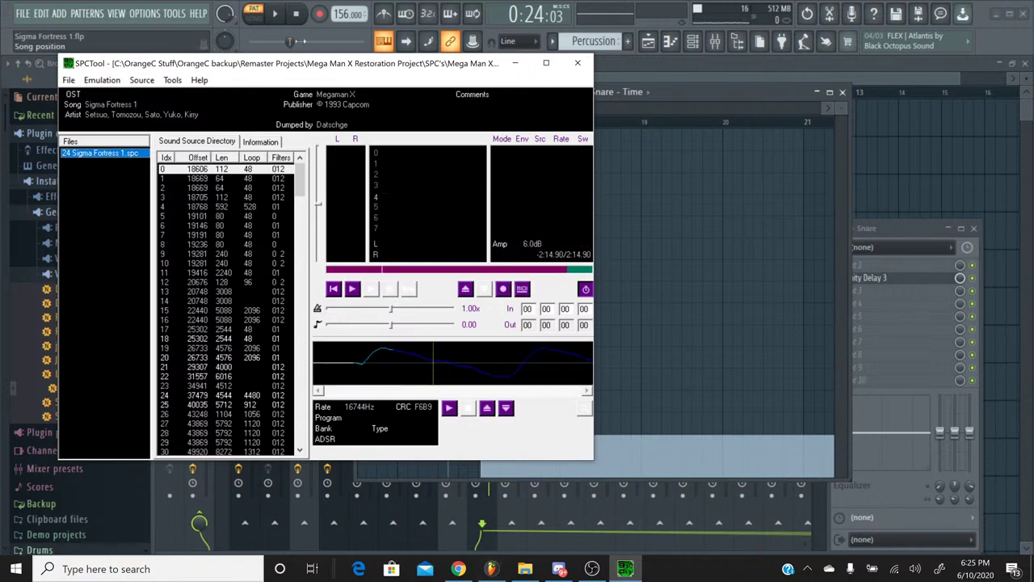
# Audition the Percussion pattern in FL Studio for comparison, raise the snare delay's feedback level, and play it again
pyautogui.click(275, 14)
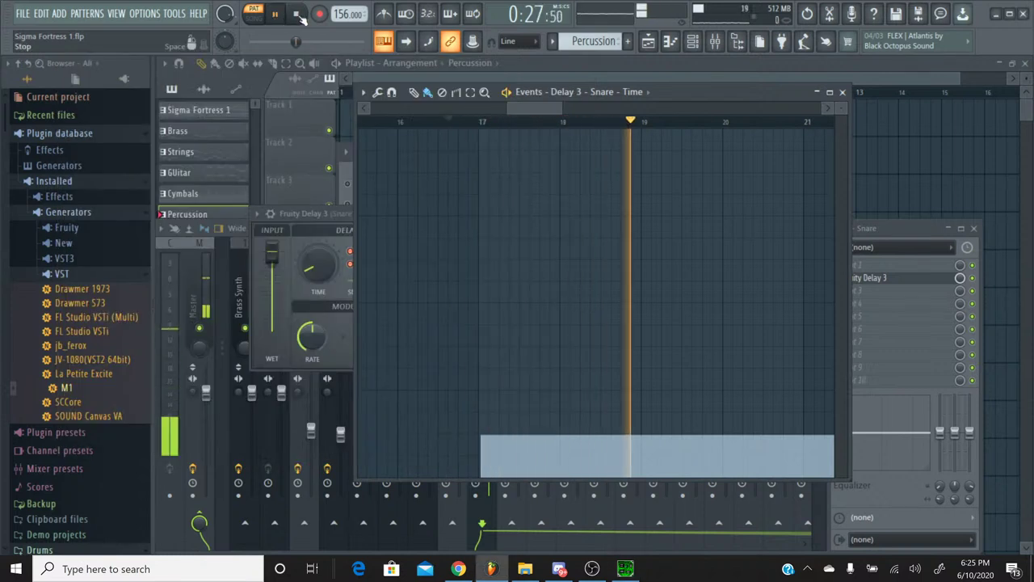
pyautogui.click(297, 13)
pyautogui.click(321, 231)
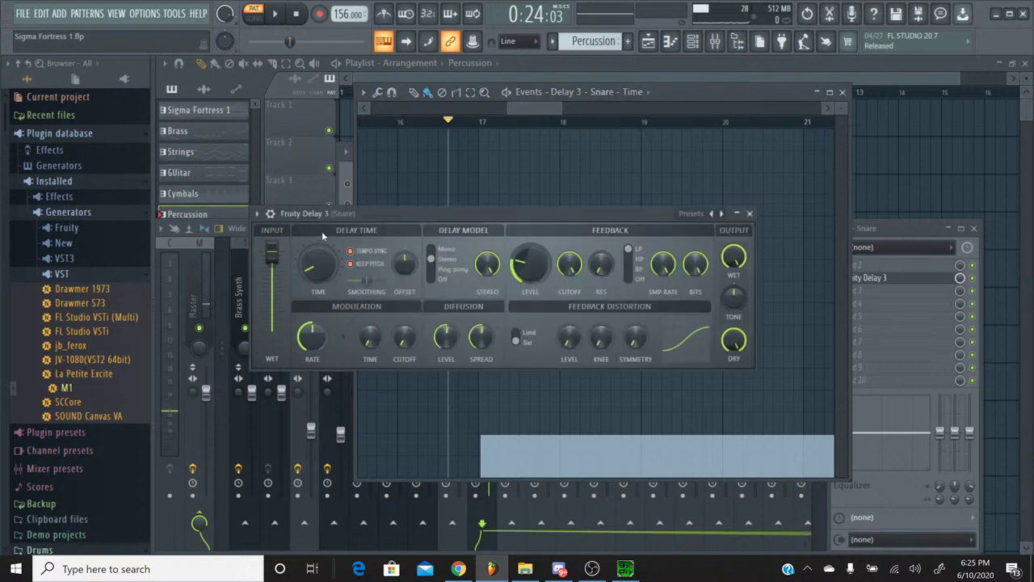
pyautogui.moveTo(318, 265); pyautogui.dragTo(318, 276)
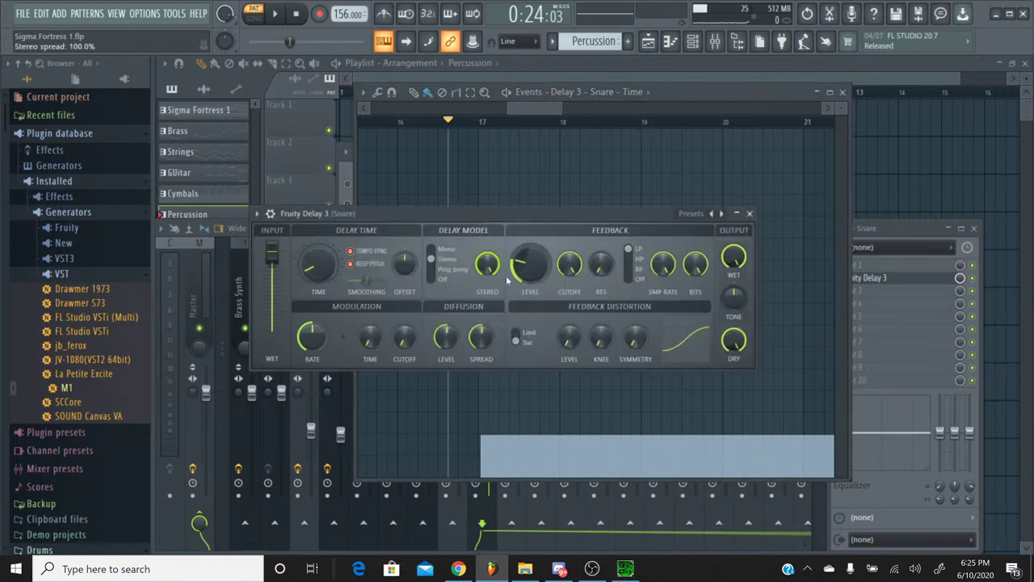
pyautogui.moveTo(529, 263); pyautogui.dragTo(529, 249)
pyautogui.click(275, 14)
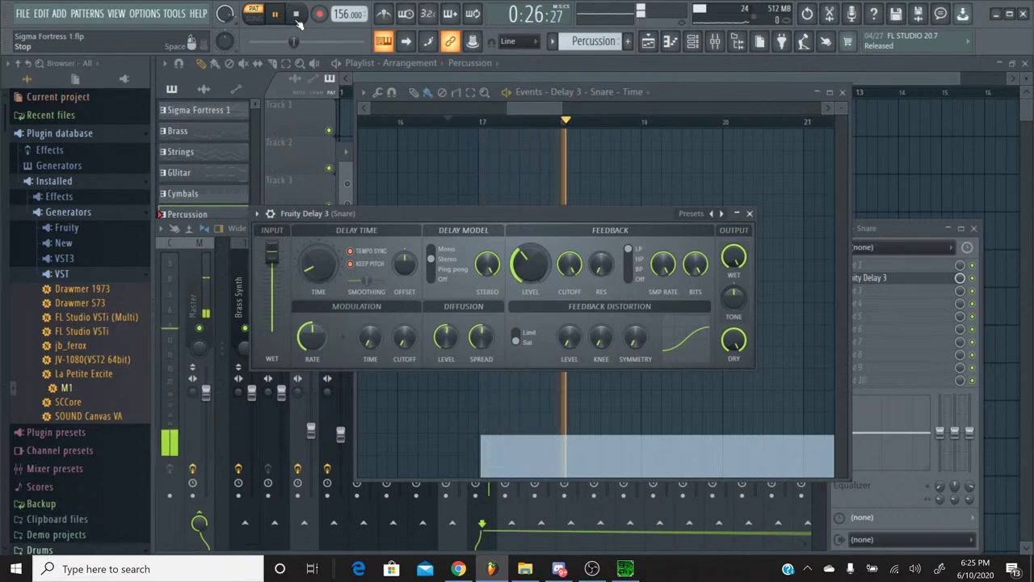
pyautogui.click(295, 15)
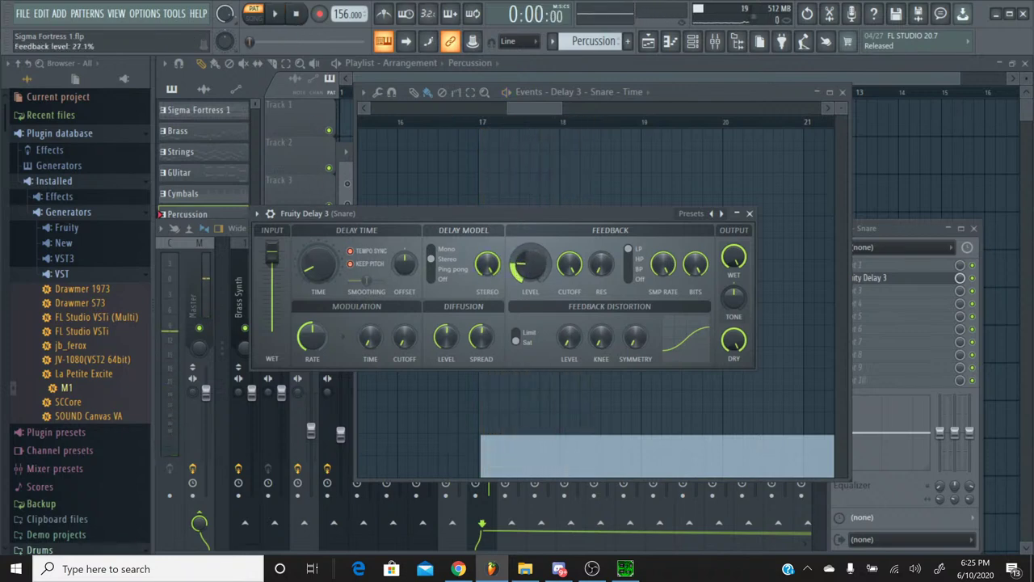
# Audition the snare delay from just before bar 17 with a strongly reduced feedback level
pyautogui.press('space')
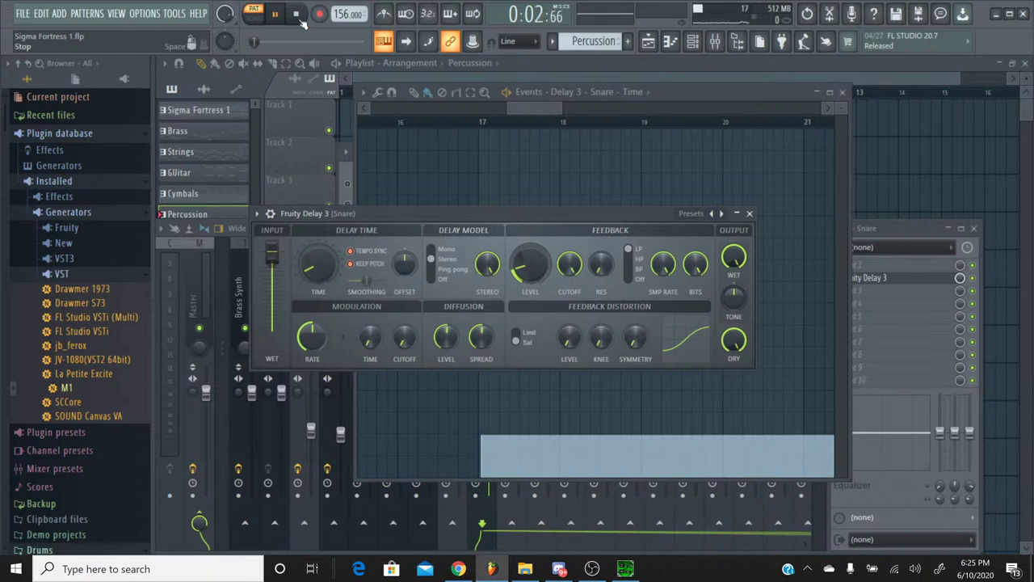
pyautogui.click(449, 123)
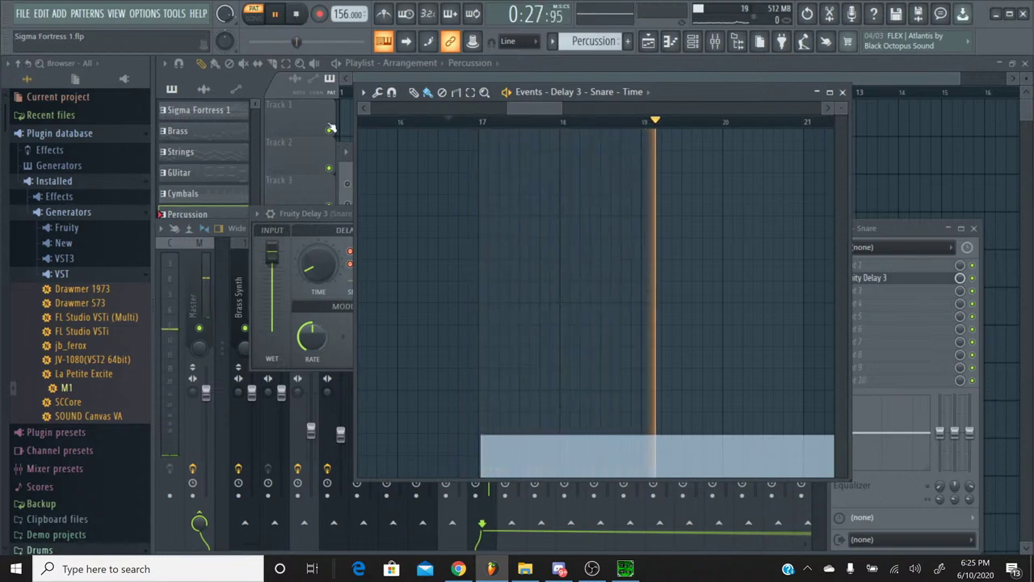
pyautogui.press('space')
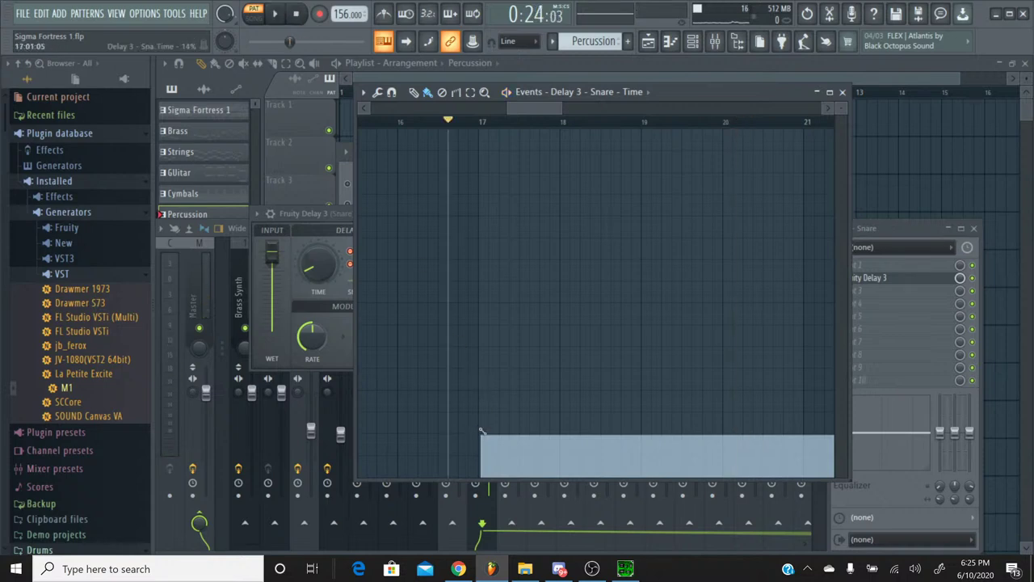
# Raise the snare delay time automation from bar 17 onward to about 14% and play it back
pyautogui.moveTo(480, 431); pyautogui.dragTo(482, 429)
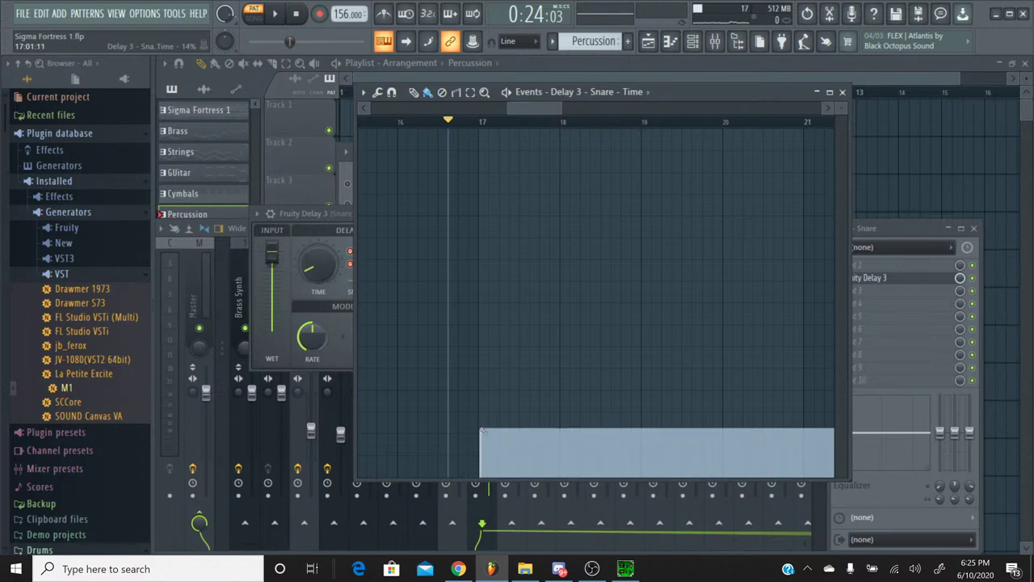
pyautogui.click(282, 14)
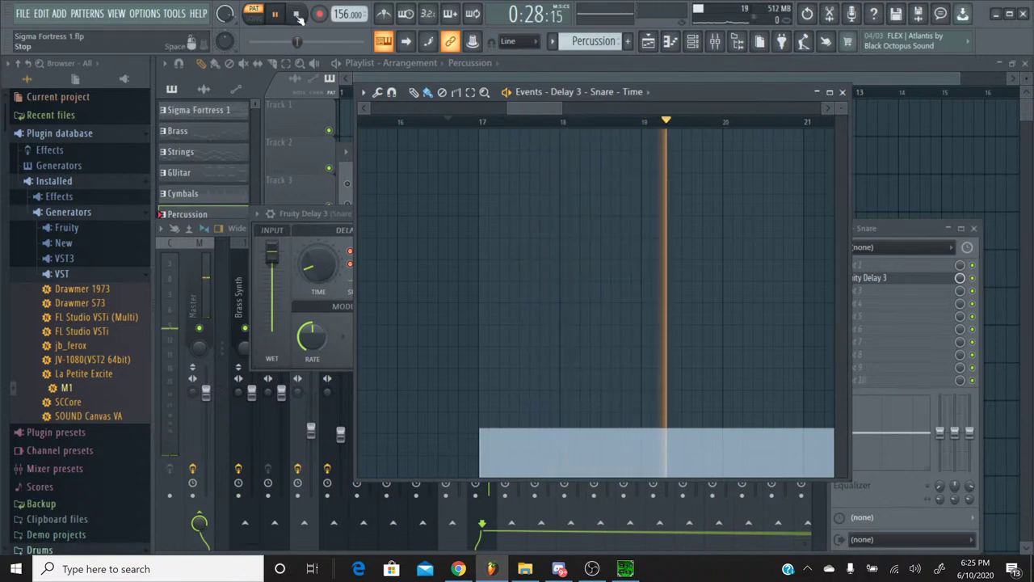
pyautogui.click(297, 14)
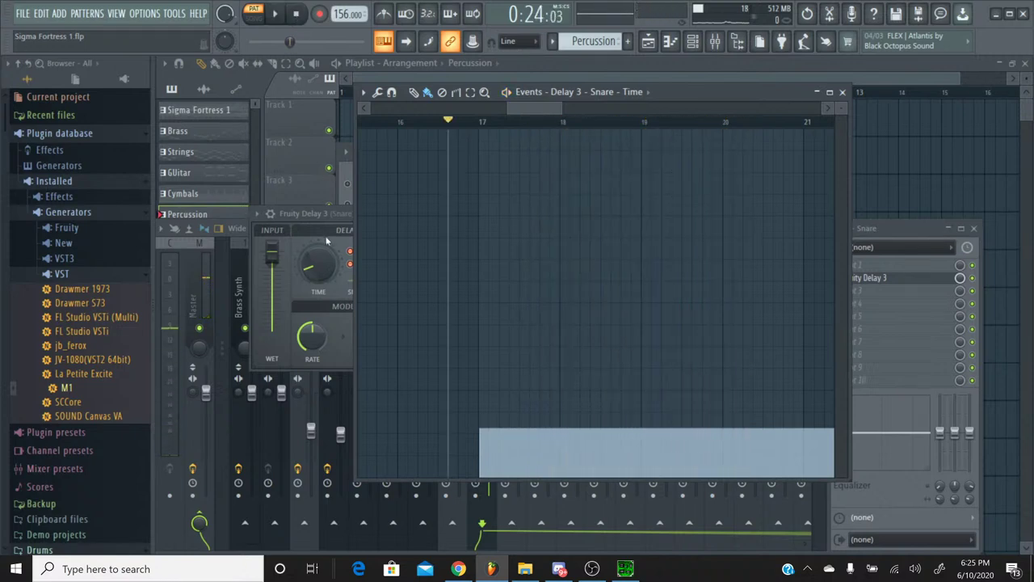
# Reduce the snare delay's feedback level further and replay the pattern from shortly before bar 16
pyautogui.click(325, 232)
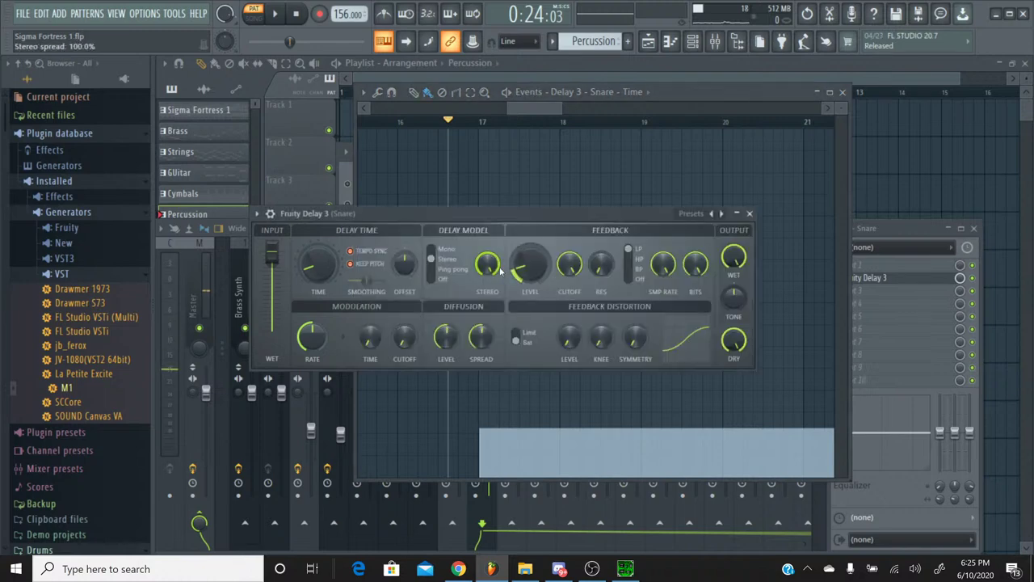
pyautogui.press('space')
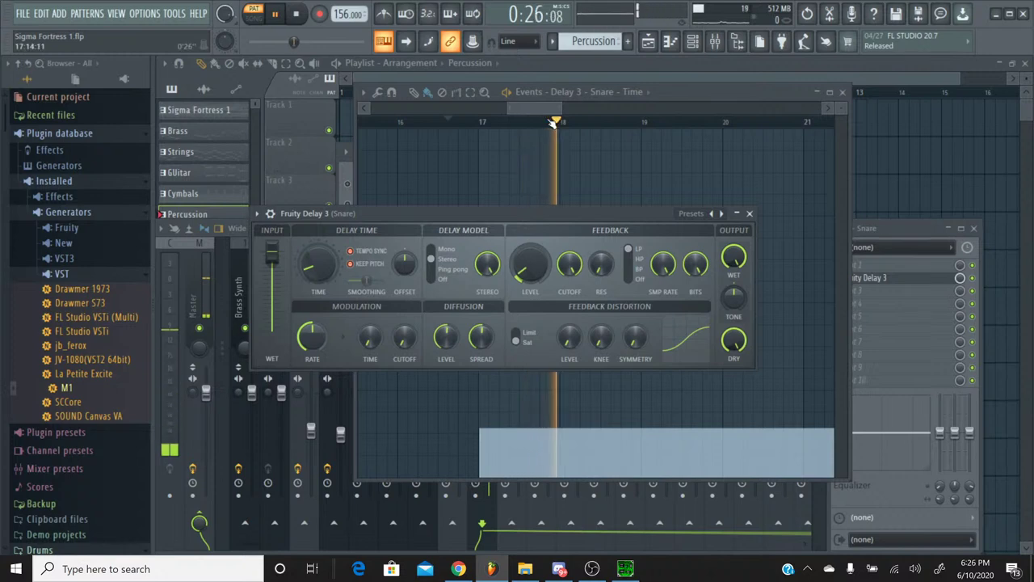
pyautogui.moveTo(533, 120); pyautogui.dragTo(379, 121)
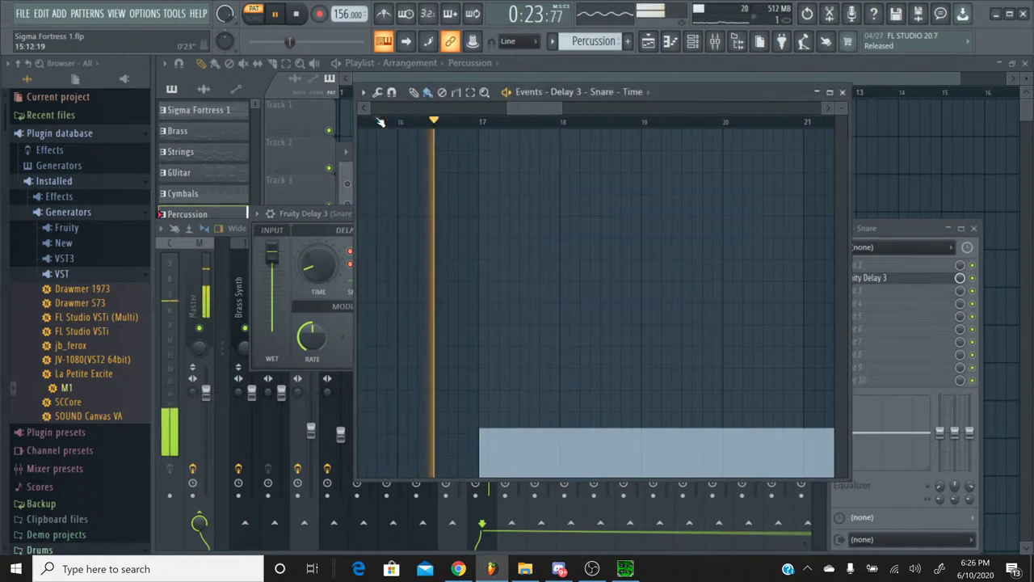
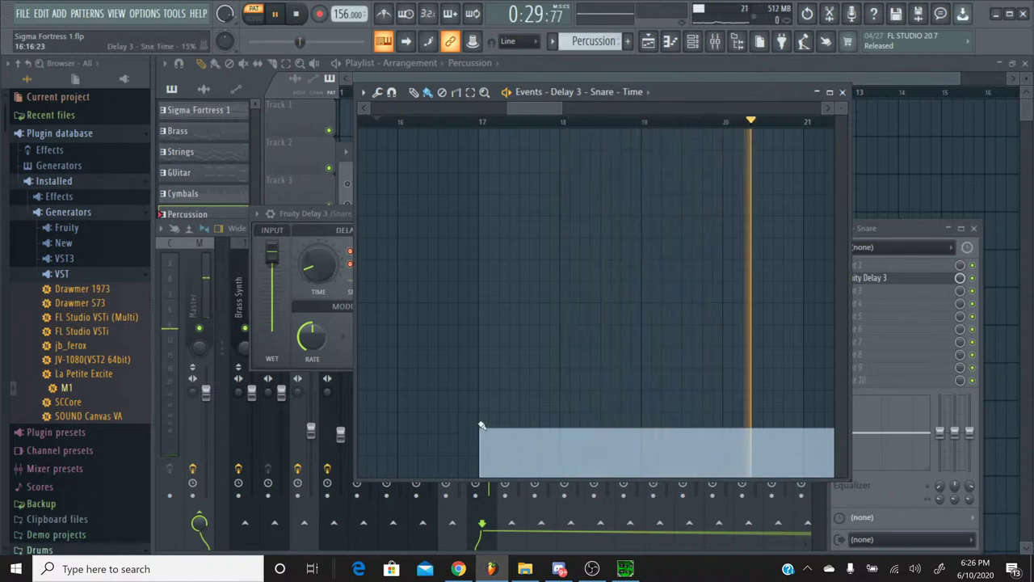
# Raise the delay time automation from bar 17 to about 15%, and adjust the feedback level to about 14.4% while replaying from bar 17
pyautogui.moveTo(483, 434); pyautogui.dragTo(481, 426)
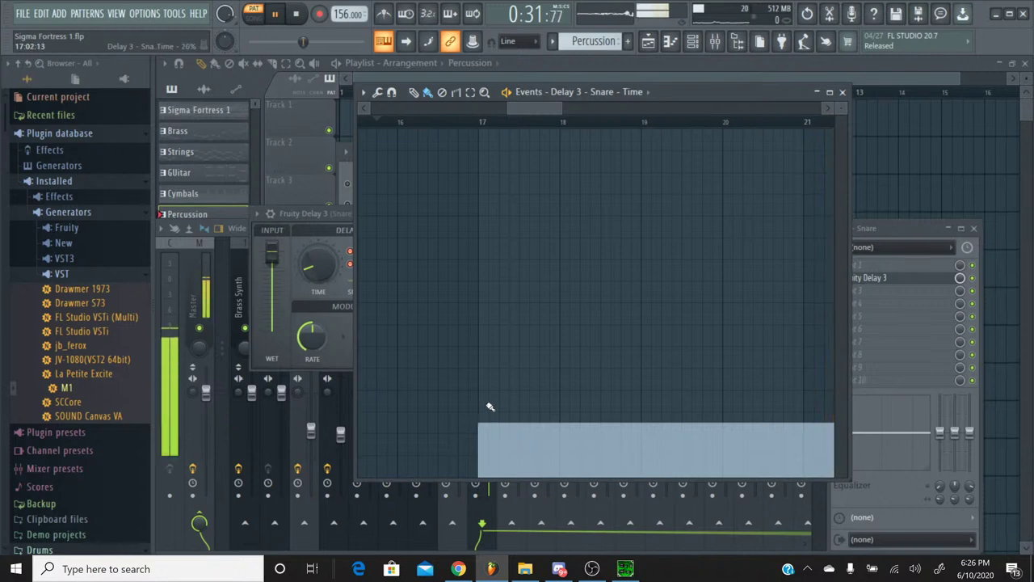
pyautogui.click(482, 123)
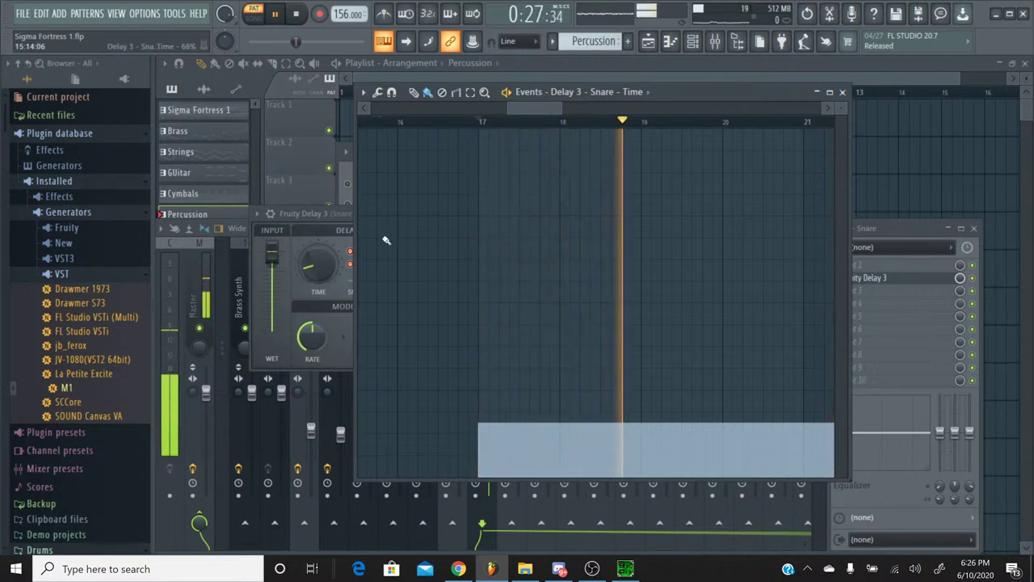
pyautogui.click(315, 238)
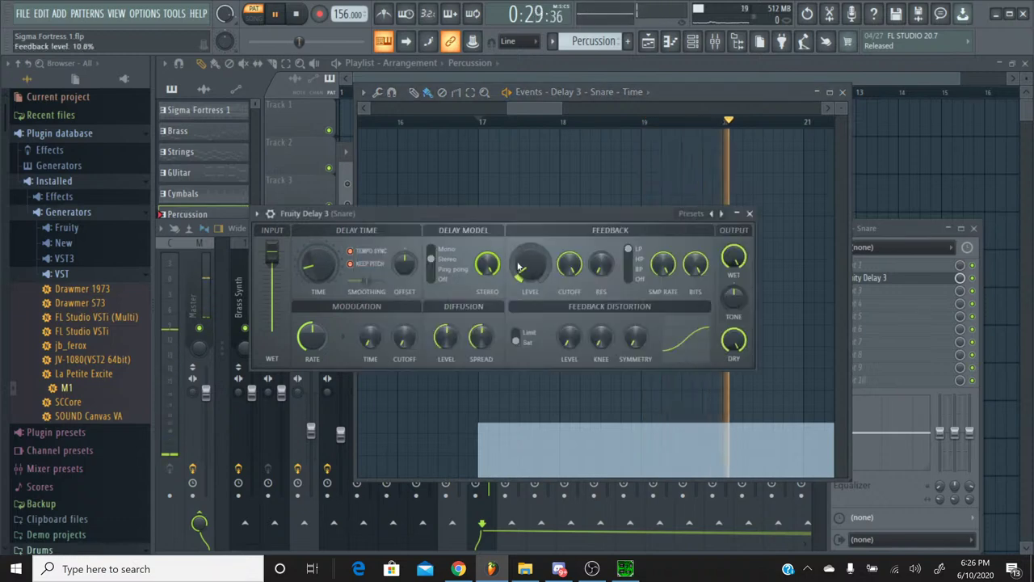
pyautogui.scroll(5, 517, 264)
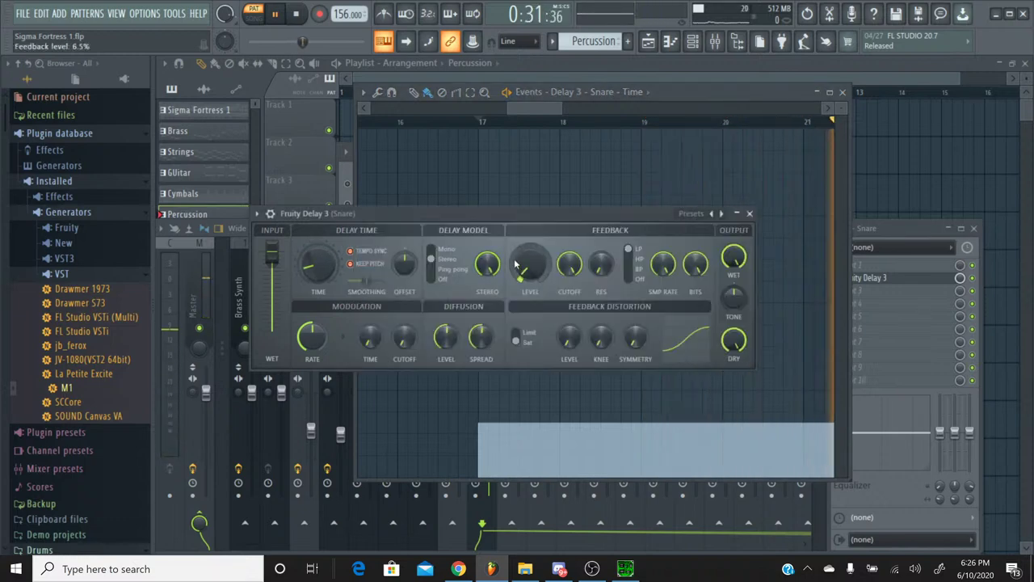
pyautogui.scroll(2, 518, 265)
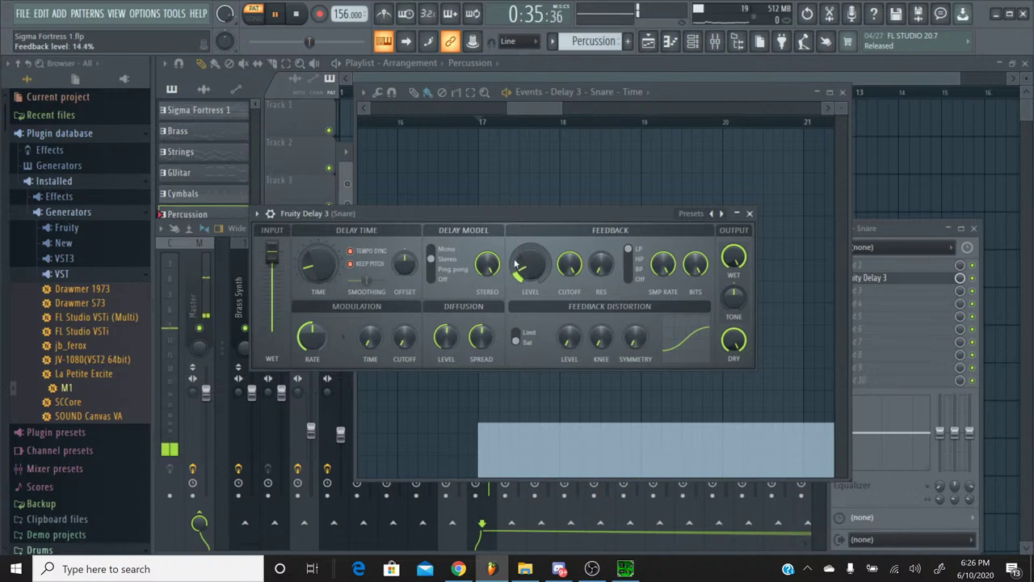
pyautogui.click(296, 14)
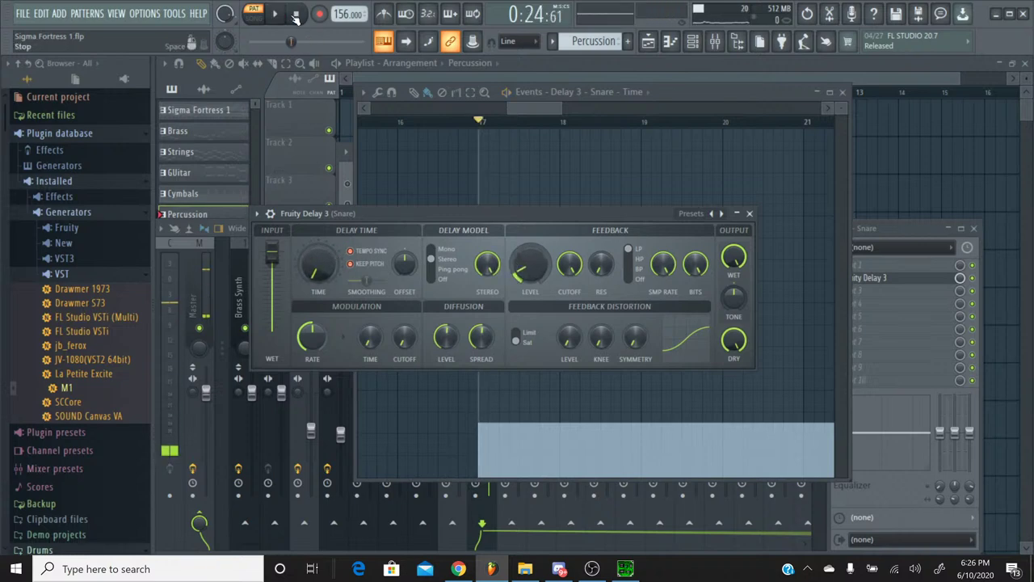
# Raise the snare delay time automation from bar 17 onward to about 18% and start playback there
pyautogui.click(480, 416)
pyautogui.click(480, 416)
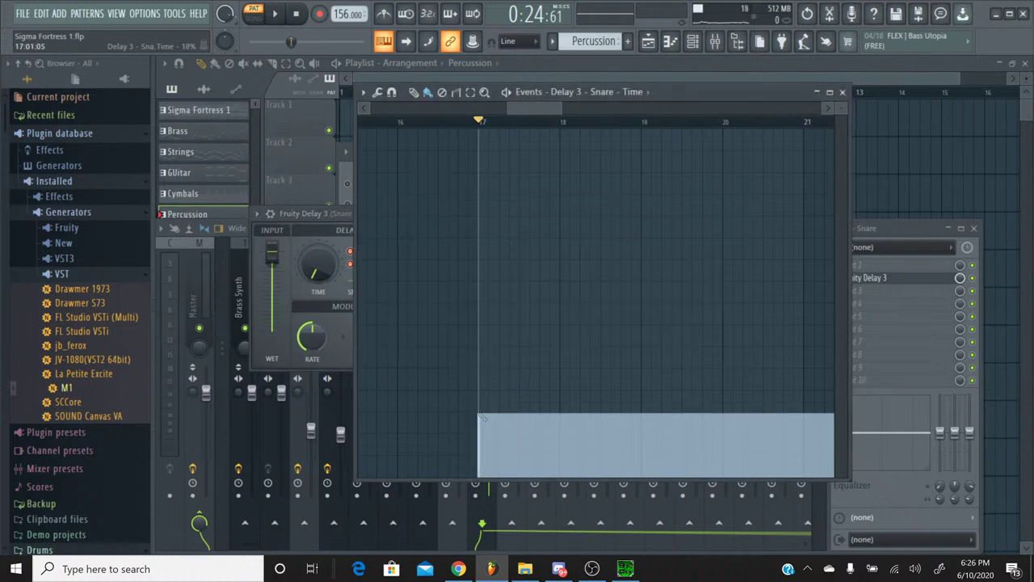
pyautogui.click(277, 14)
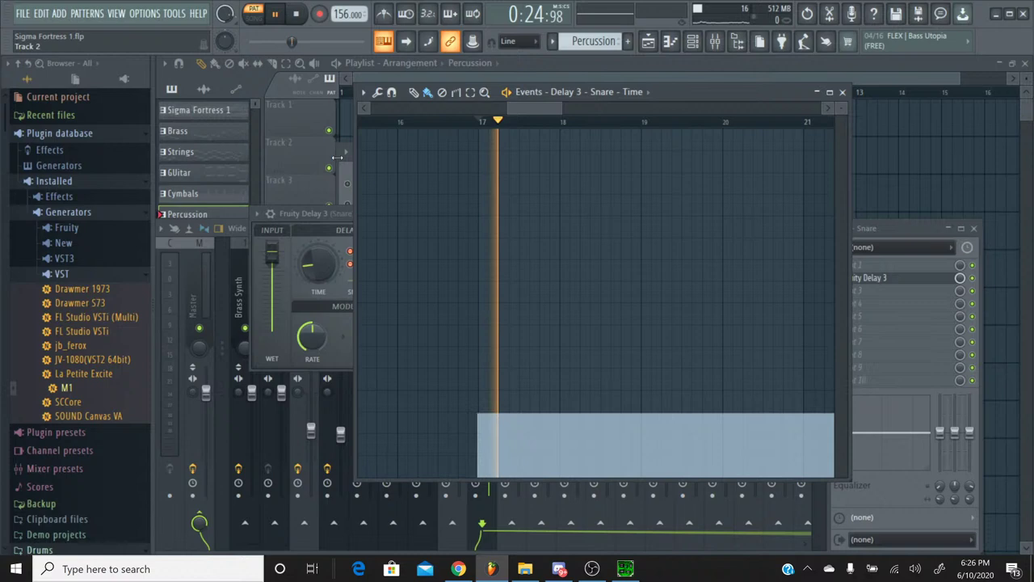
# Fine-tune the snare Fruity Delay 3 feedback level by ear while the Percussion pattern plays
pyautogui.click(316, 234)
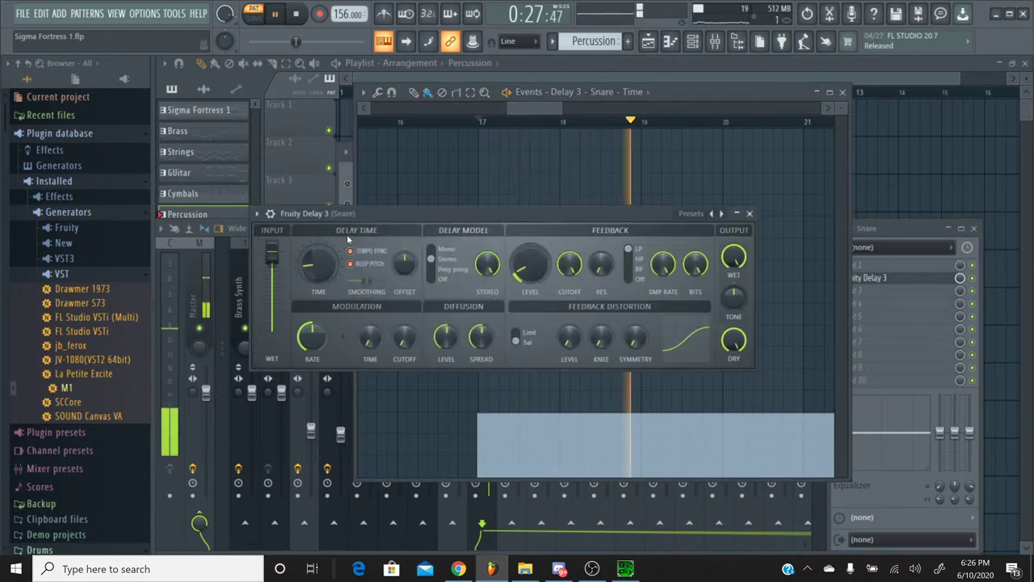
pyautogui.moveTo(529, 263); pyautogui.dragTo(521, 269)
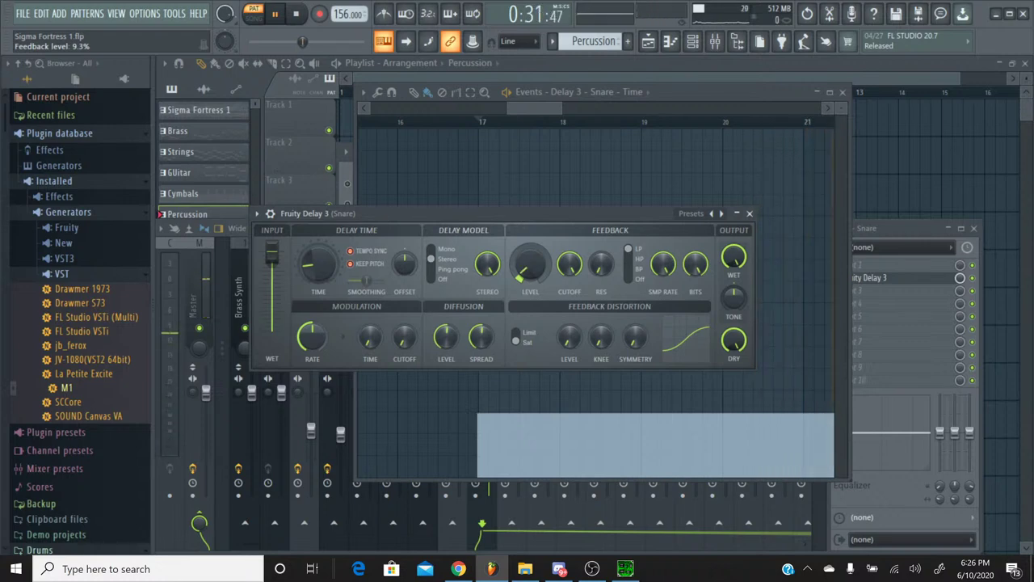
pyautogui.scroll(3, 521, 269)
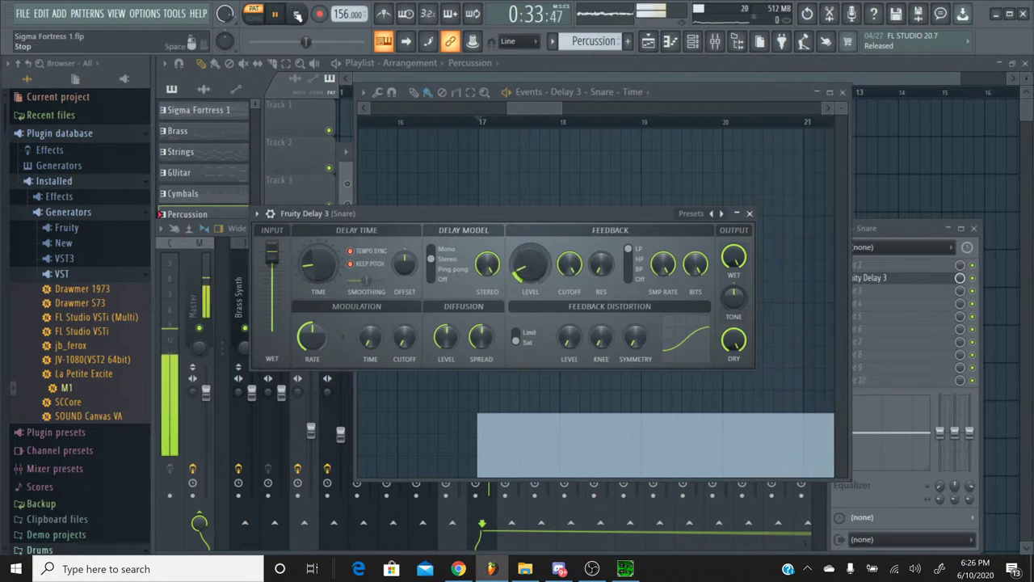
# Stop the pattern, listen to the original Sigma Fortress 1 track in SPCTool, and return to FL Studio
pyautogui.press('space')
pyautogui.click(622, 569)
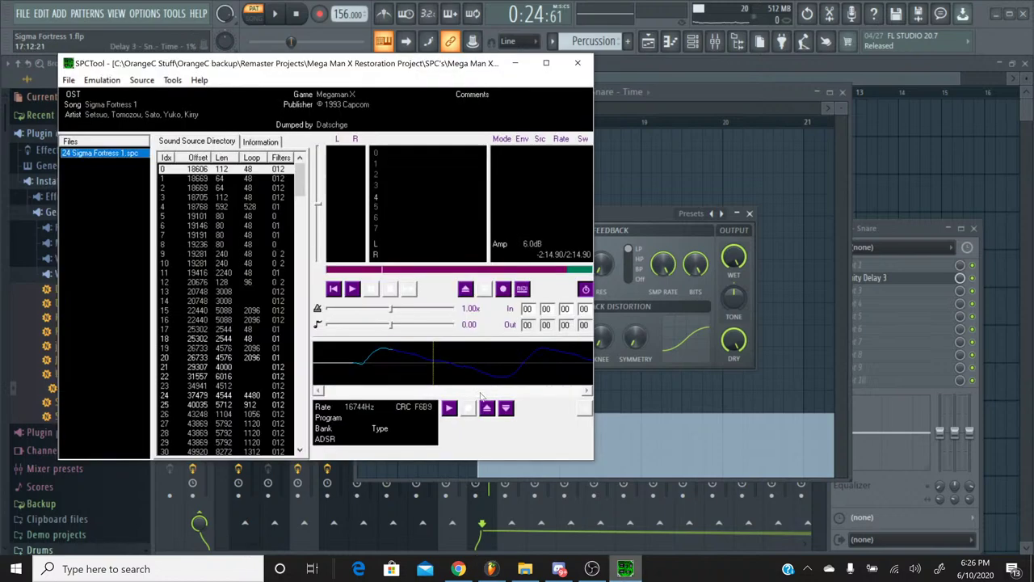
pyautogui.click(357, 290)
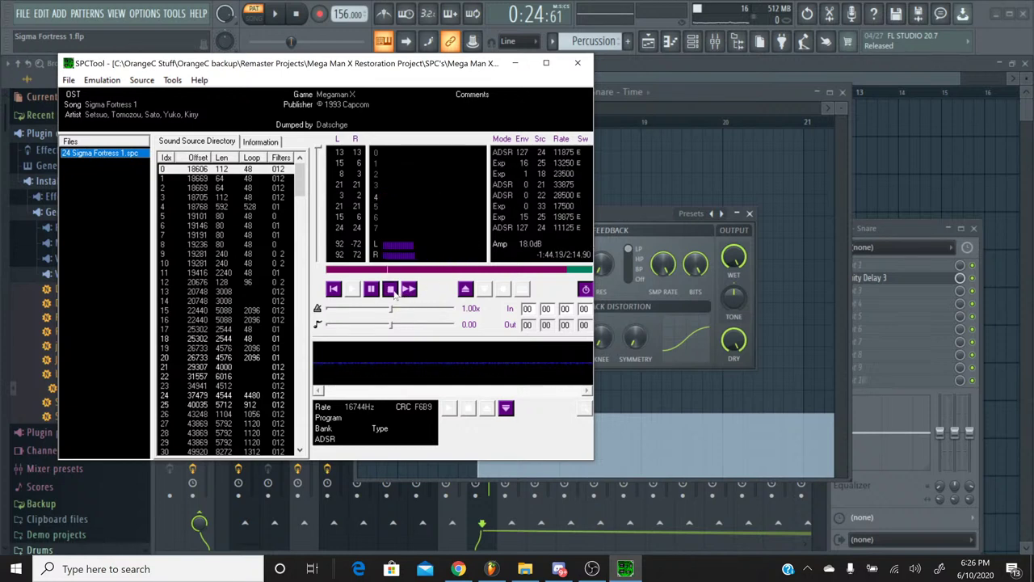
pyautogui.click(395, 291)
pyautogui.click(635, 226)
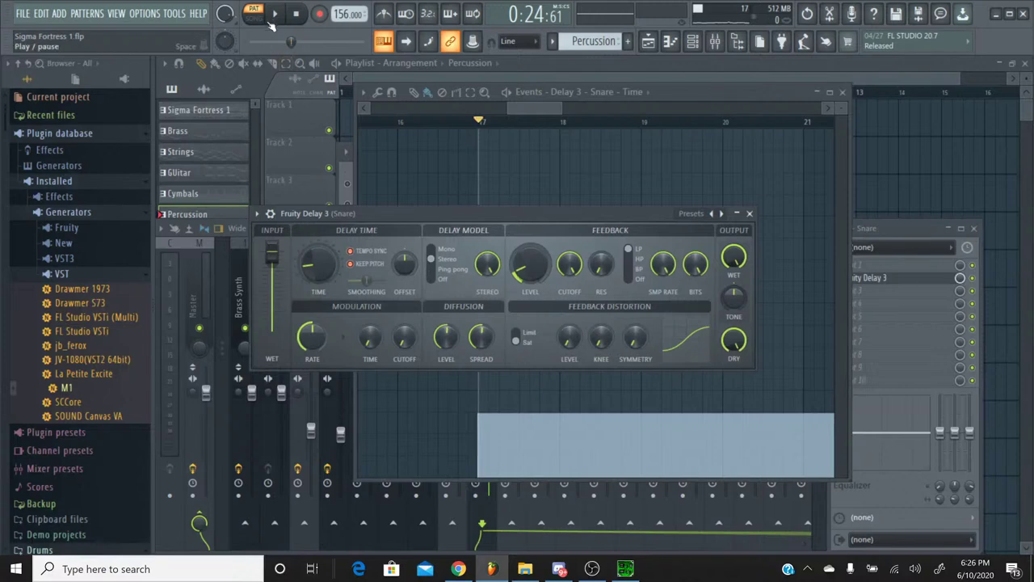
# Lower the snare delay's feedback level slightly and replay the Percussion pattern from around bars 17 and 18
pyautogui.click(273, 18)
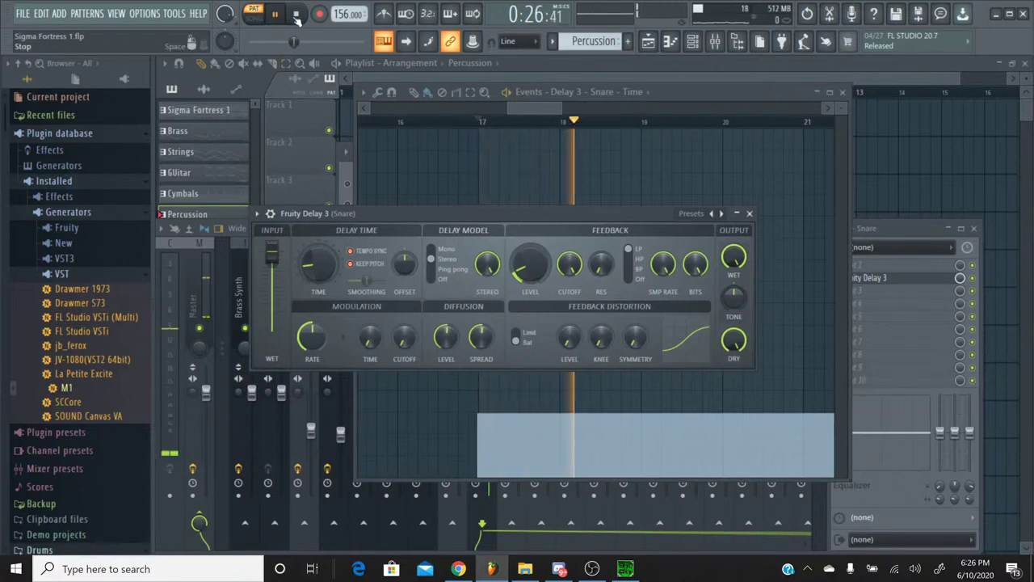
pyautogui.click(298, 18)
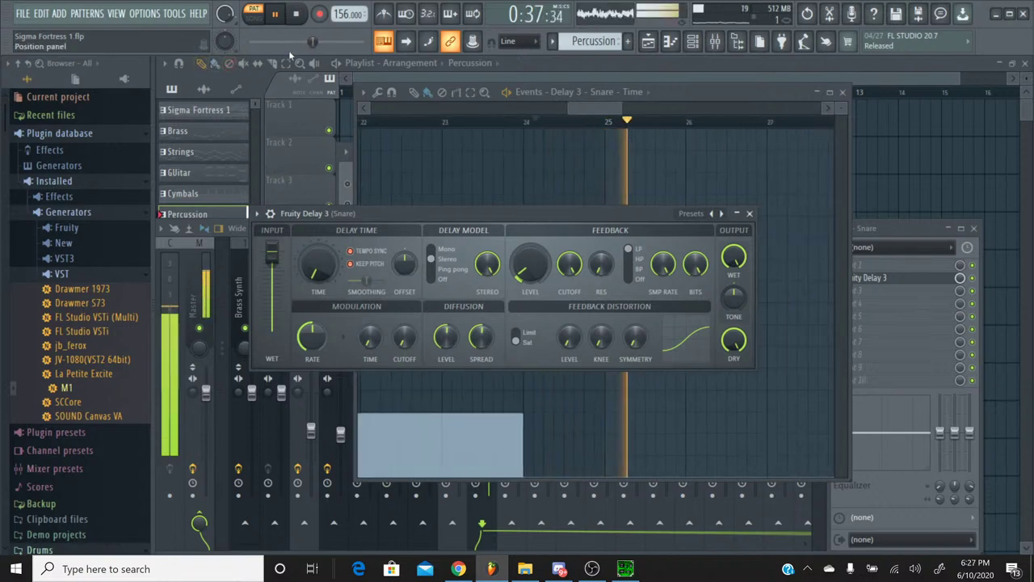
pyautogui.moveTo(315, 45)
pyautogui.mouseDown()
pyautogui.moveTo(281, 44)
pyautogui.moveTo(296, 44)
pyautogui.mouseUp()
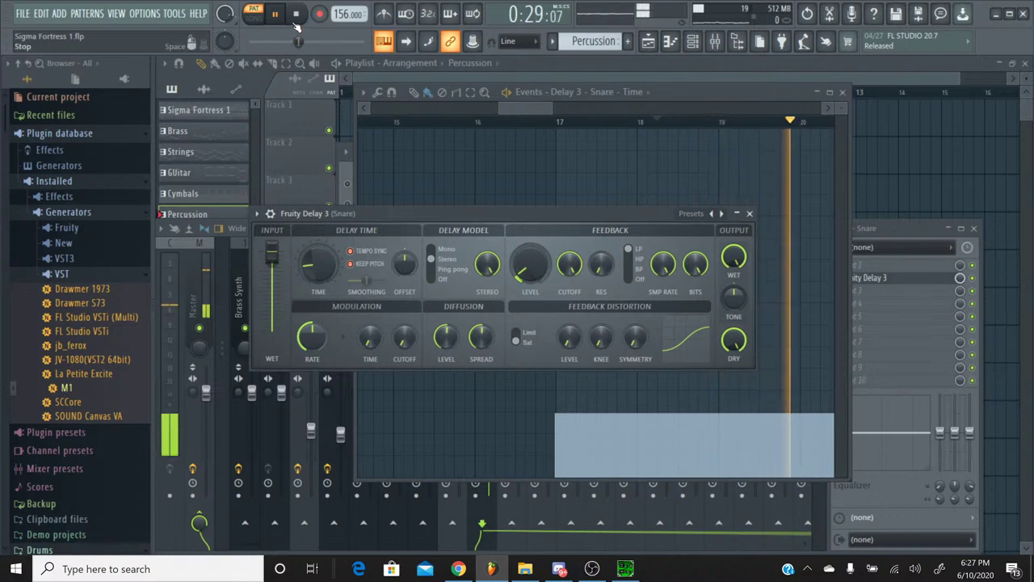
pyautogui.click(296, 24)
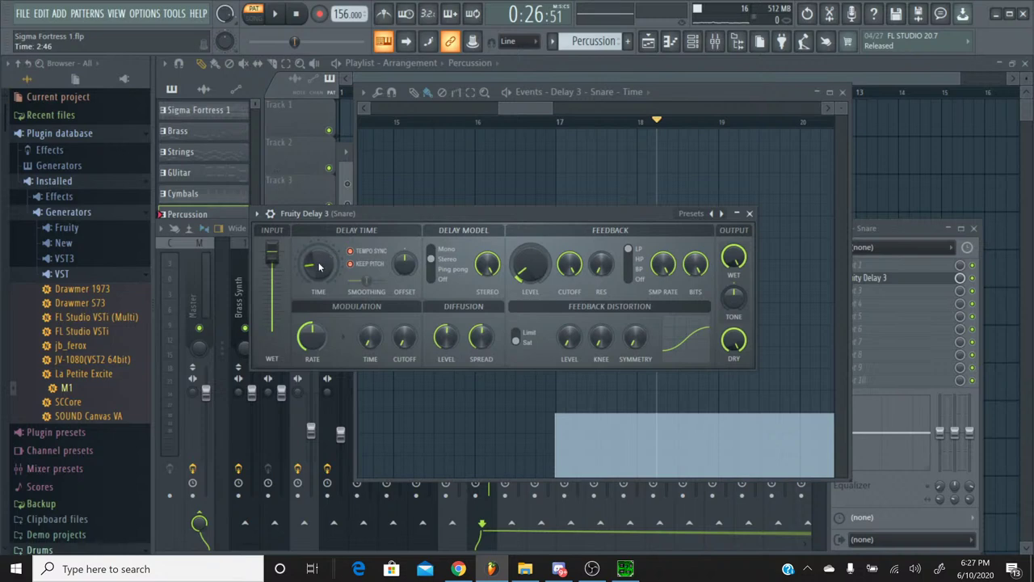
# Lower the snare delay time automation from bar 17 onward to about 14% and replay from just after bar 16
pyautogui.click(556, 428)
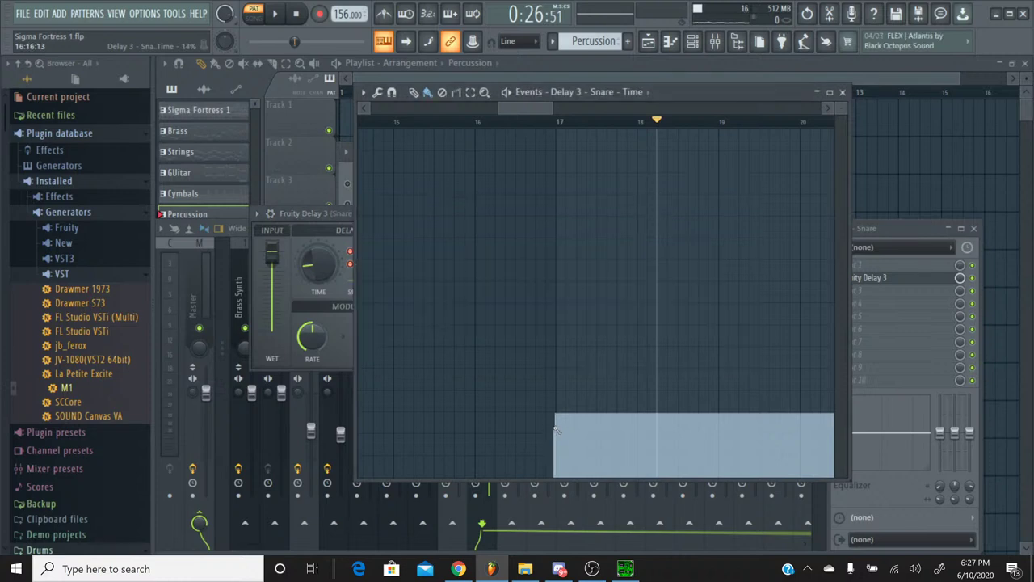
pyautogui.click(556, 429)
pyautogui.click(275, 14)
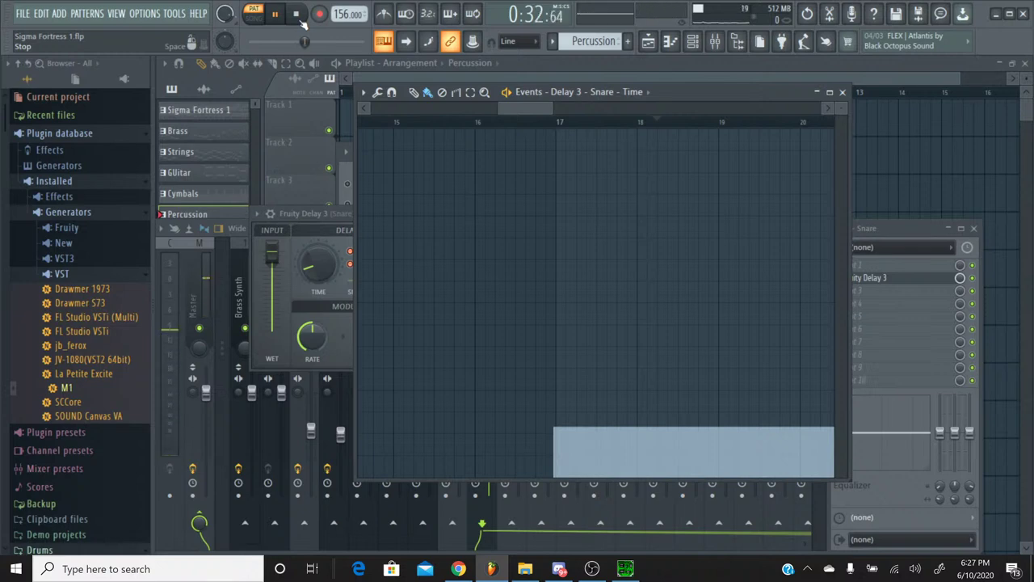
pyautogui.click(304, 22)
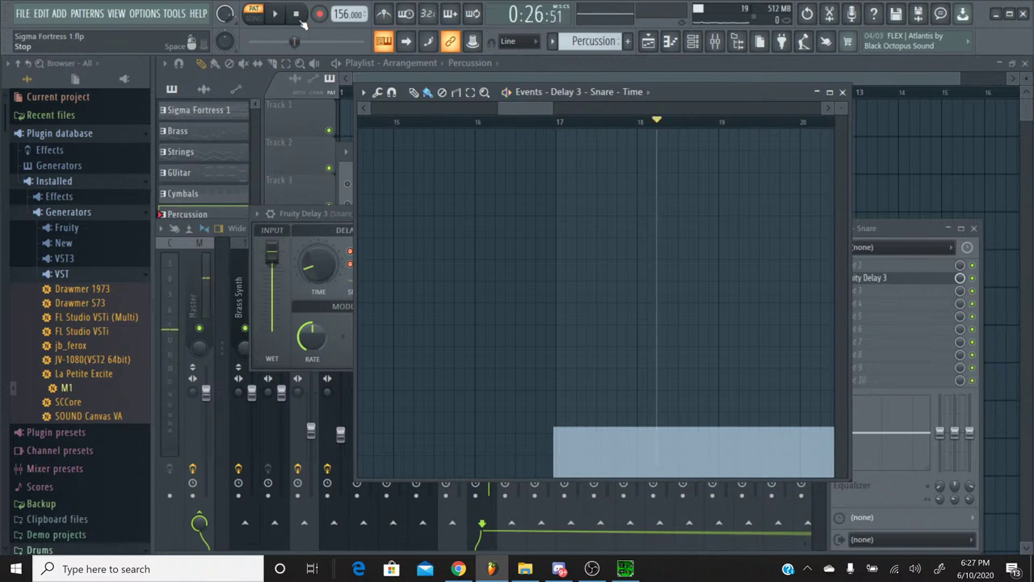
pyautogui.click(485, 123)
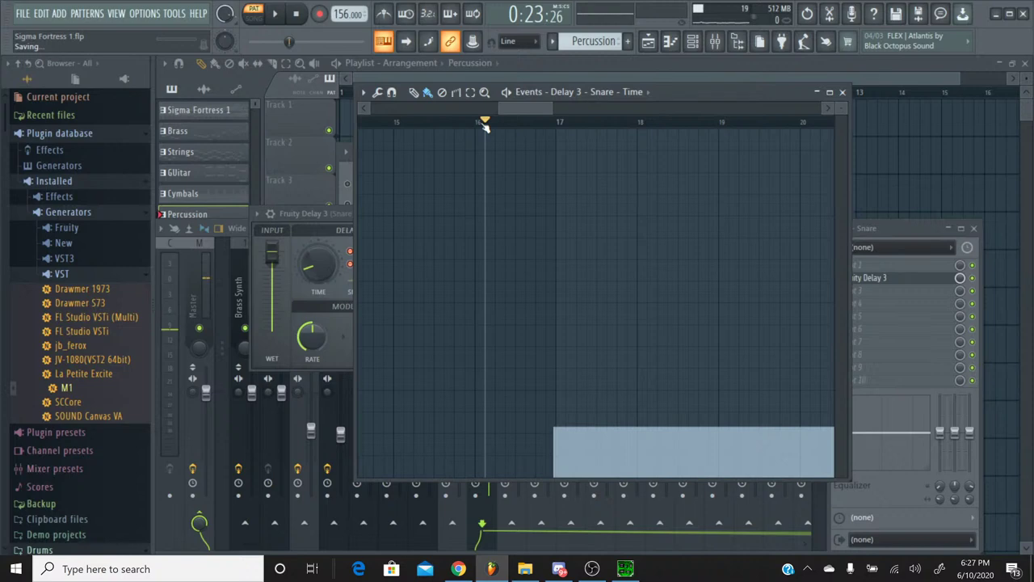
pyautogui.press('space')
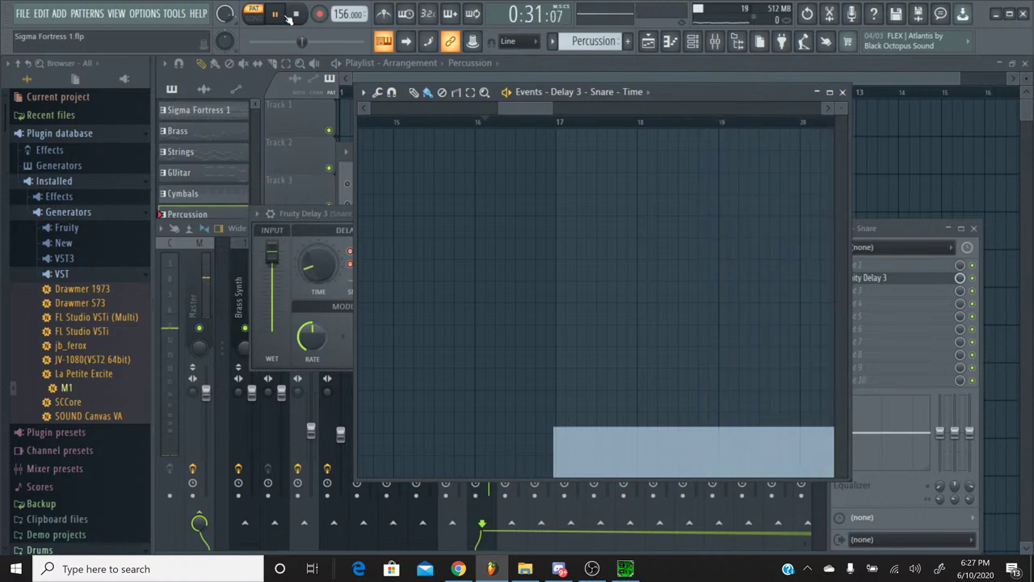
pyautogui.click(305, 228)
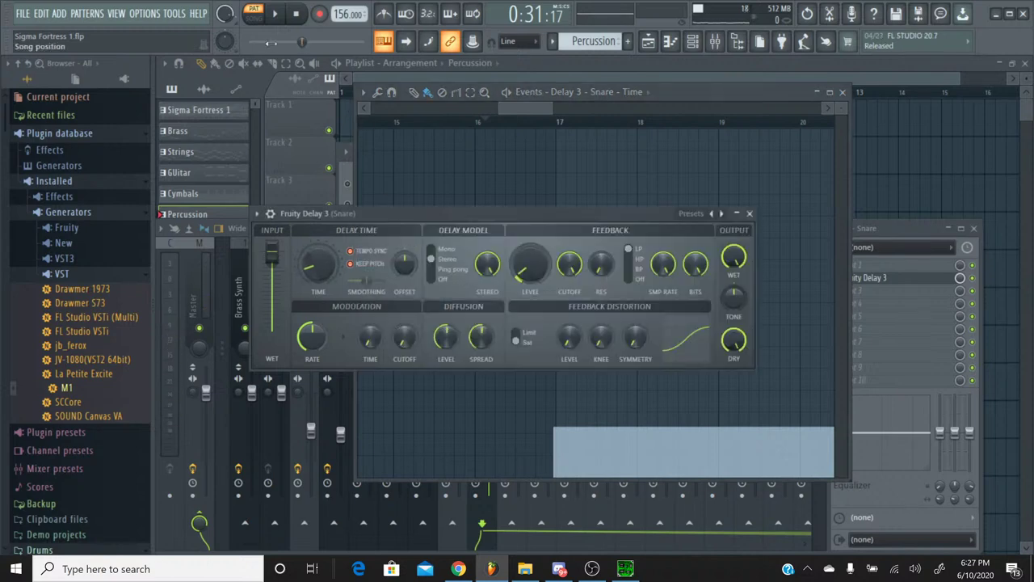
# Play the original Sigma Fortress 1 track in SPCTool again and compare it with the Percussion pattern in FL Studio
pyautogui.click(624, 567)
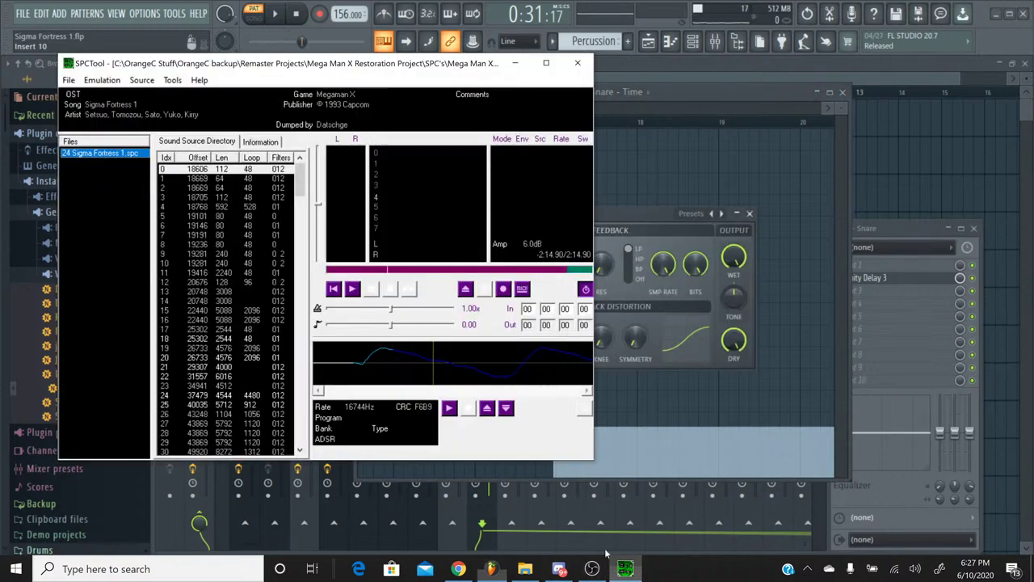
pyautogui.click(353, 290)
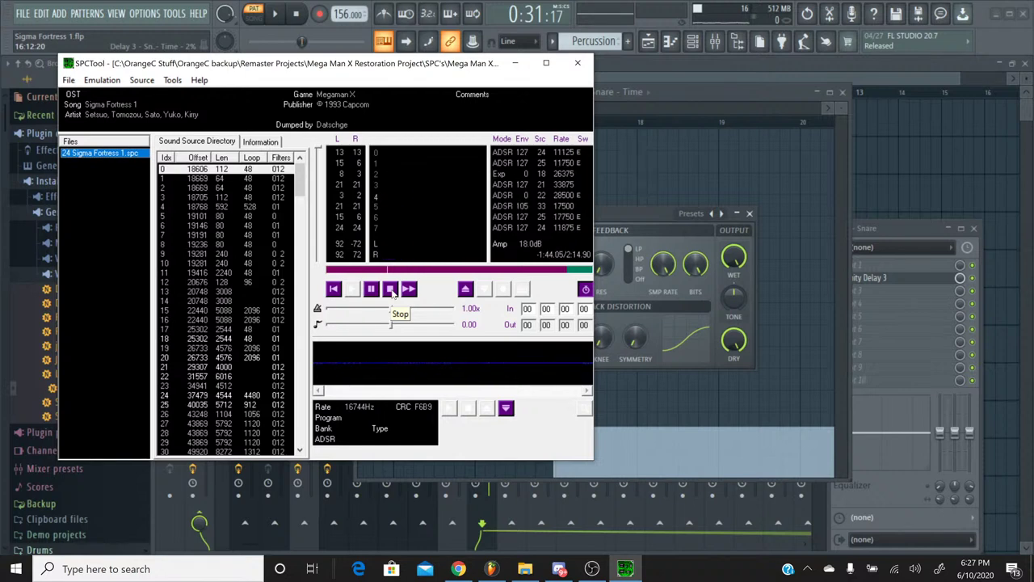
pyautogui.click(389, 288)
pyautogui.click(281, 41)
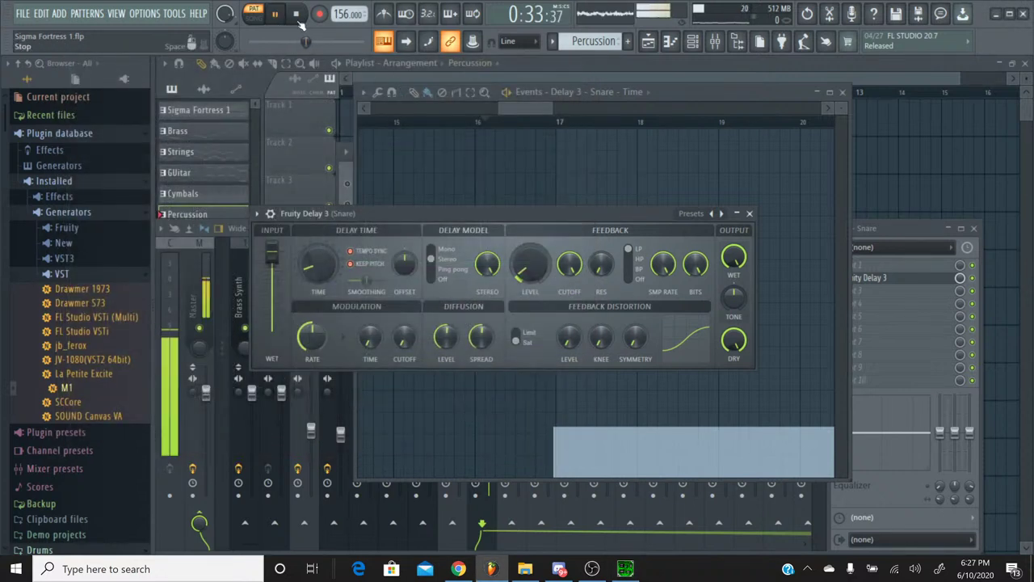
# Raise the snare Fruity Delay 3 feedback level and replay the pattern from just after bar 16
pyautogui.click(296, 13)
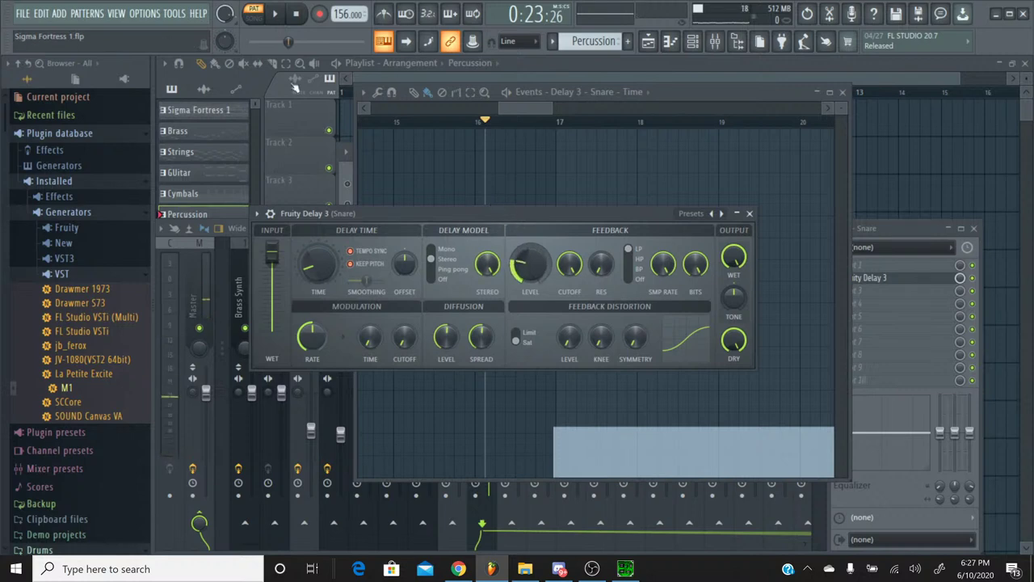
pyautogui.click(274, 15)
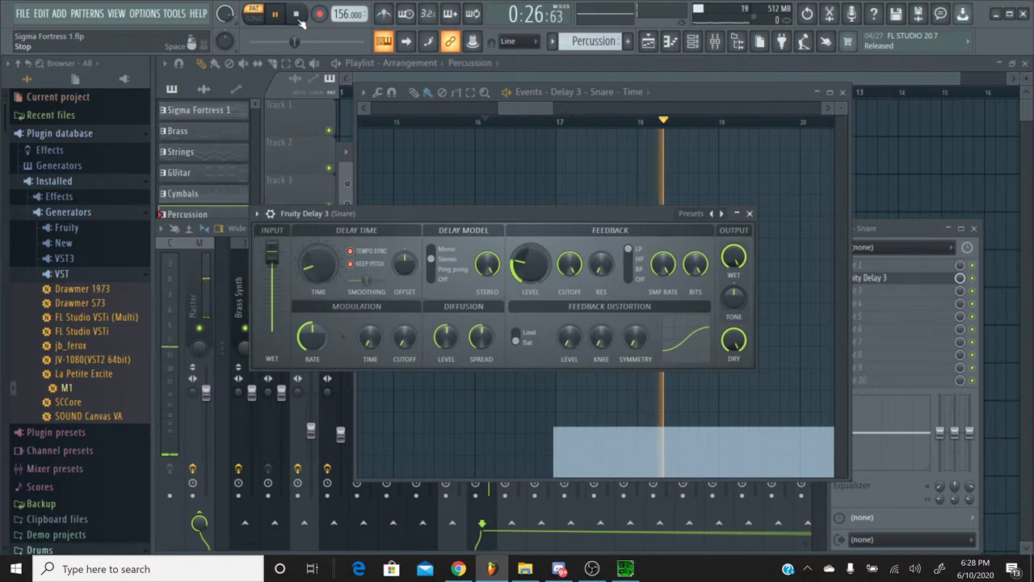
pyautogui.click(297, 16)
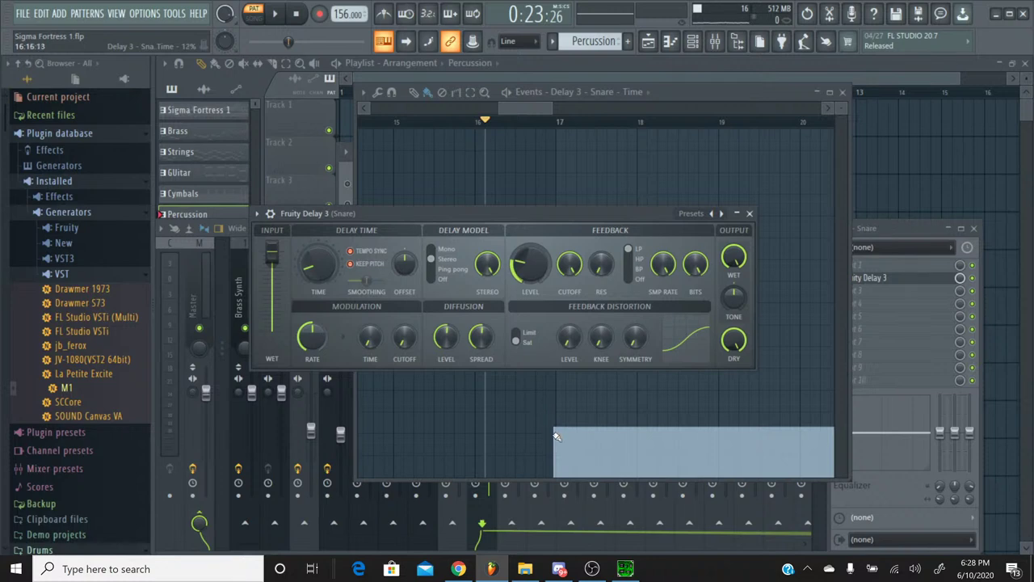
# Lower the snare delay time automation from bar 17 onward to about 12% and replay the pattern
pyautogui.click(556, 436)
pyautogui.press('space')
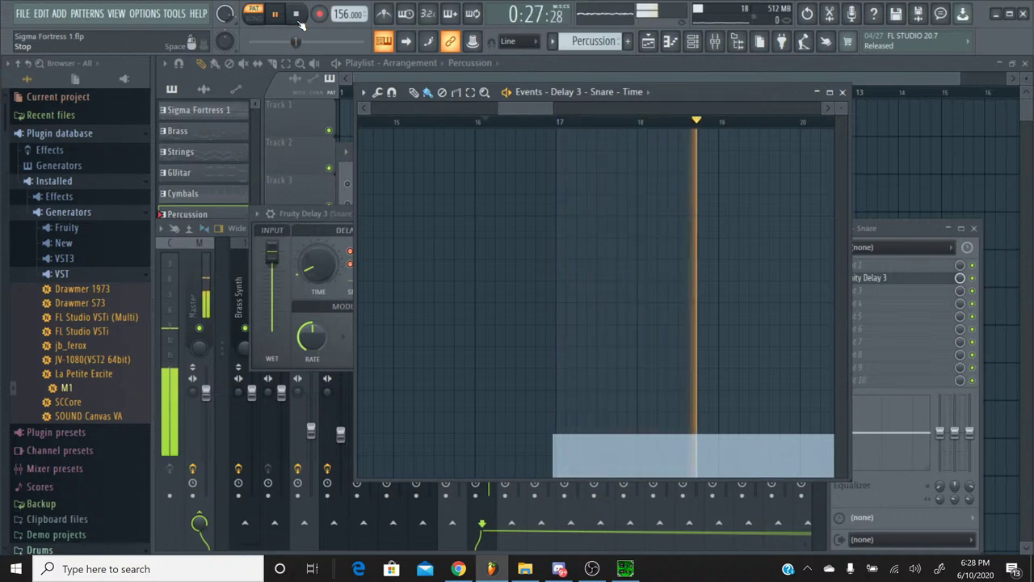
pyautogui.click(299, 22)
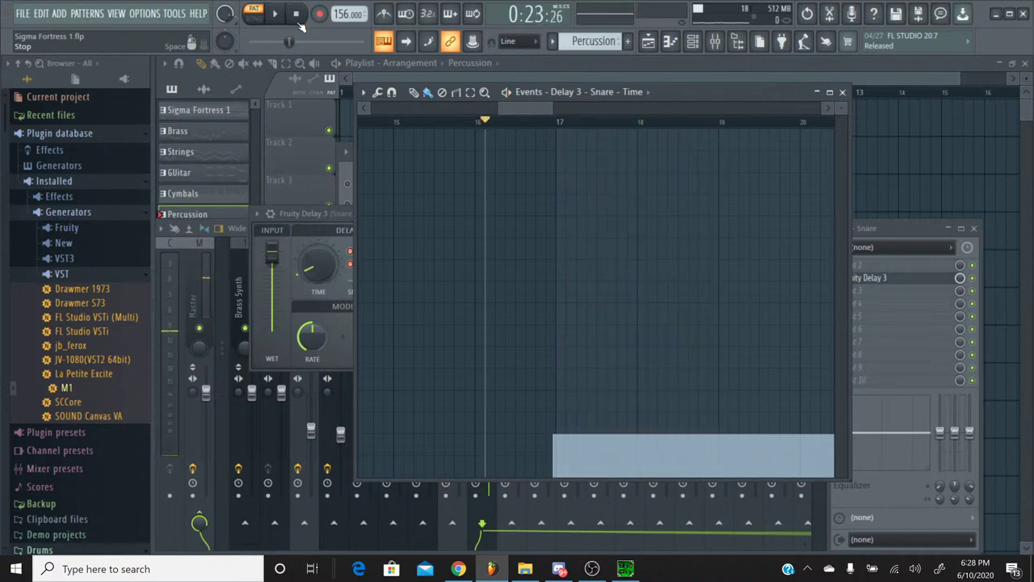
# Reduce the snare delay's feedback level to about 17.7%, replaying from just after bar 16 to judge the echo
pyautogui.click(322, 219)
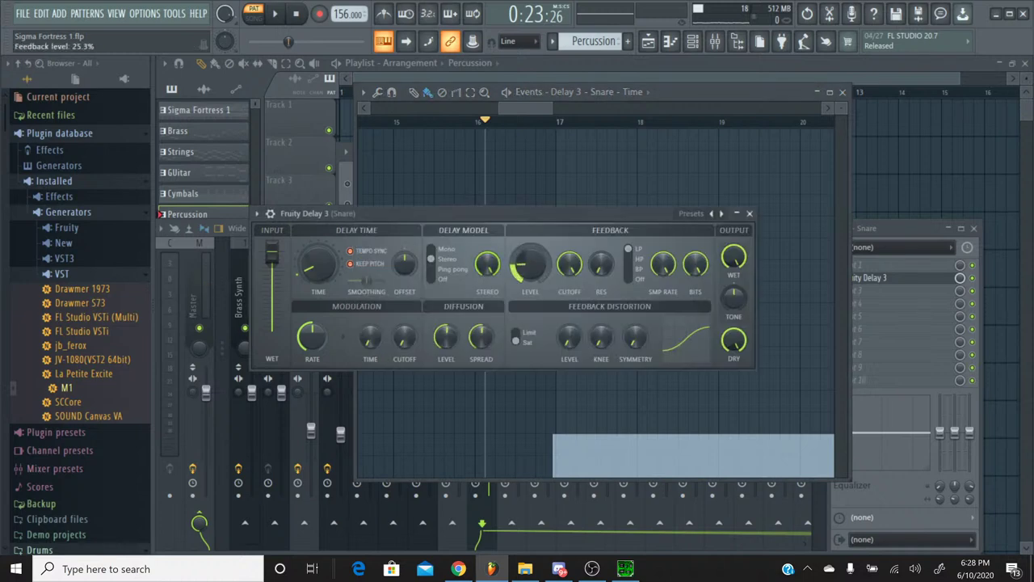
pyautogui.click(274, 14)
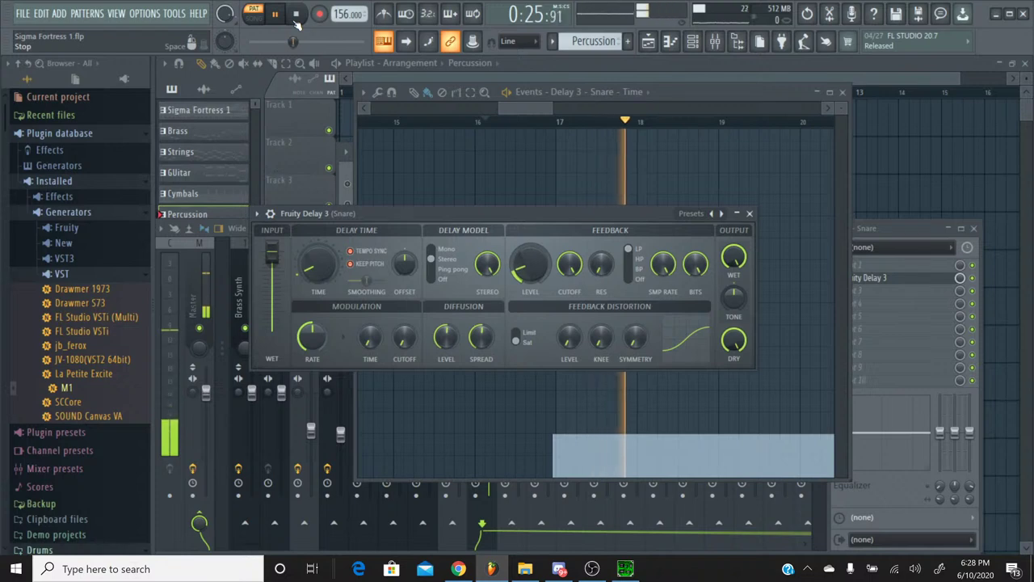
pyautogui.click(296, 19)
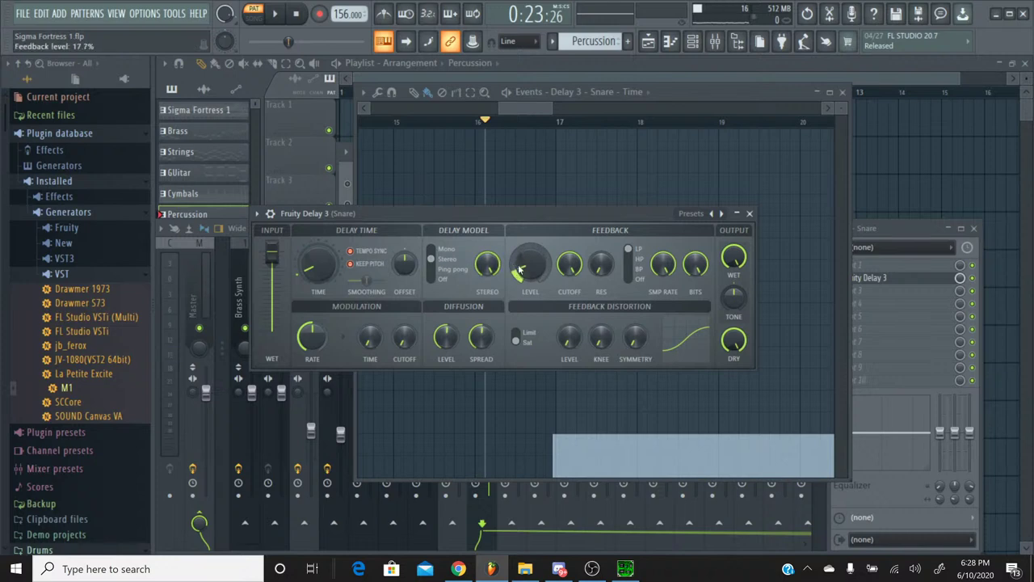
# Redraw the delay time automation at bar 17, dropping it to 0% and then setting about 12%, and replay the pattern
pyautogui.click(559, 426)
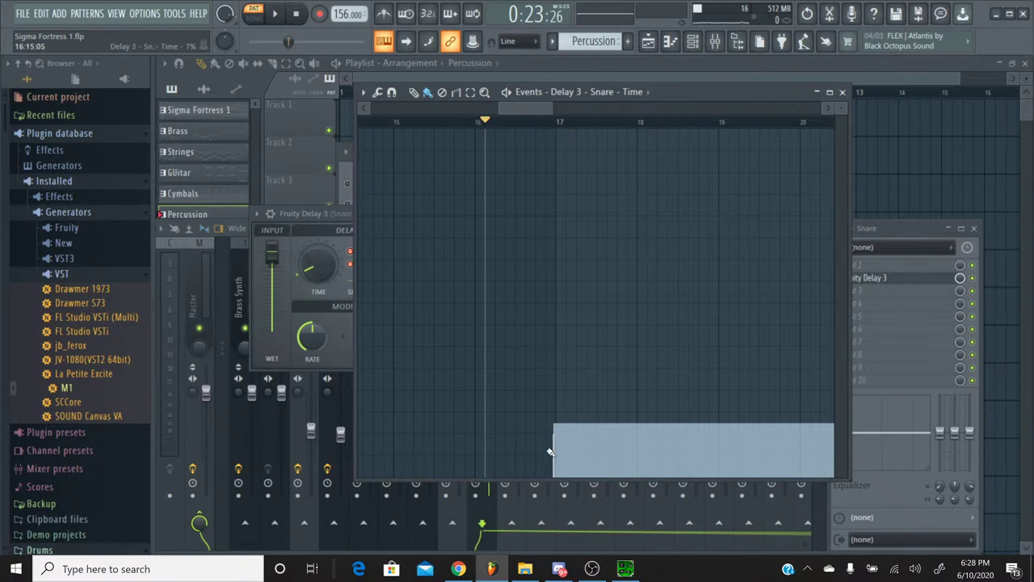
pyautogui.click(554, 478)
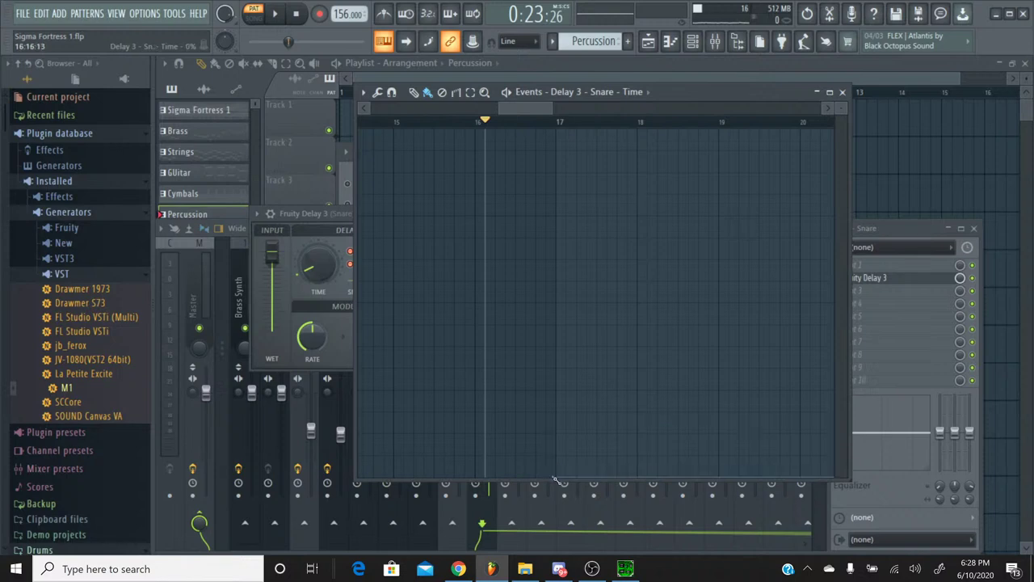
pyautogui.click(558, 435)
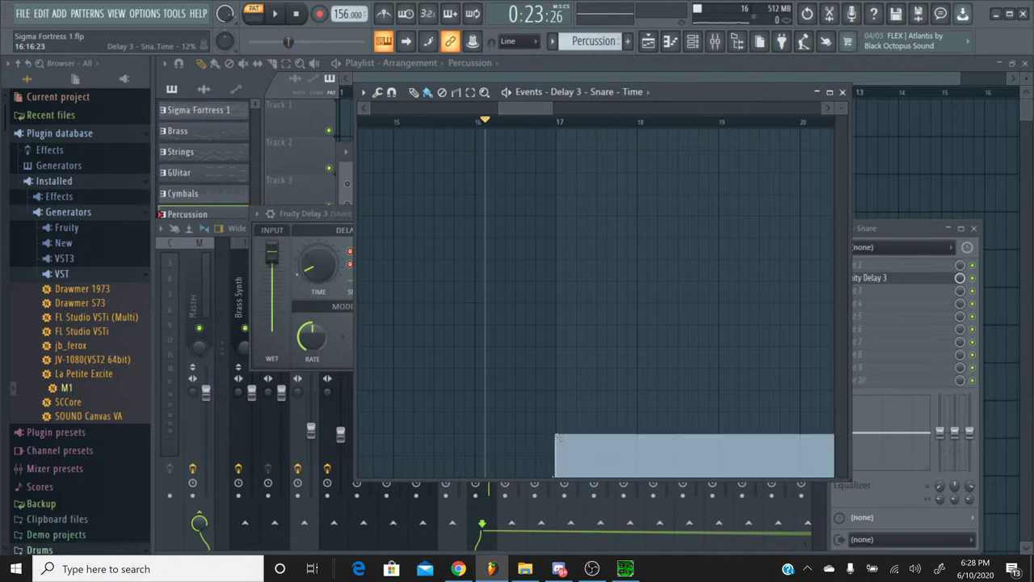
pyautogui.click(275, 16)
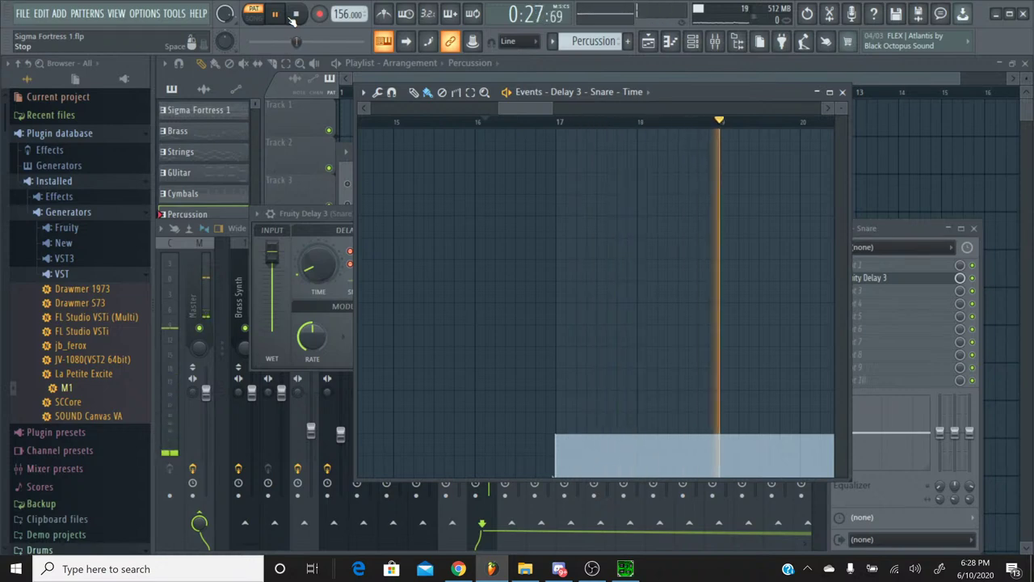
pyautogui.click(296, 15)
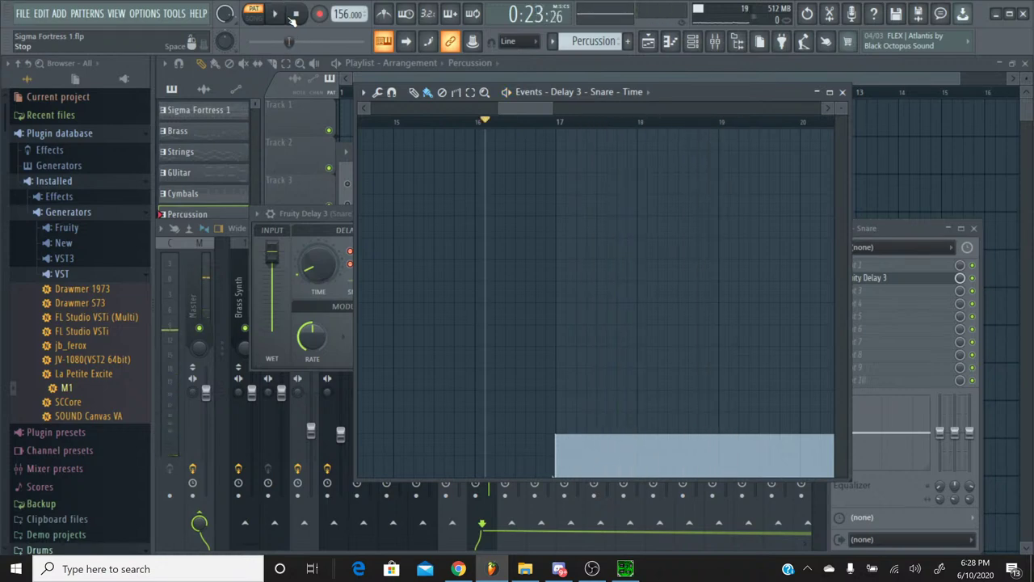
# Lower the snare Fruity Delay 3 feedback level further and replay the pattern to check the echo
pyautogui.click(313, 236)
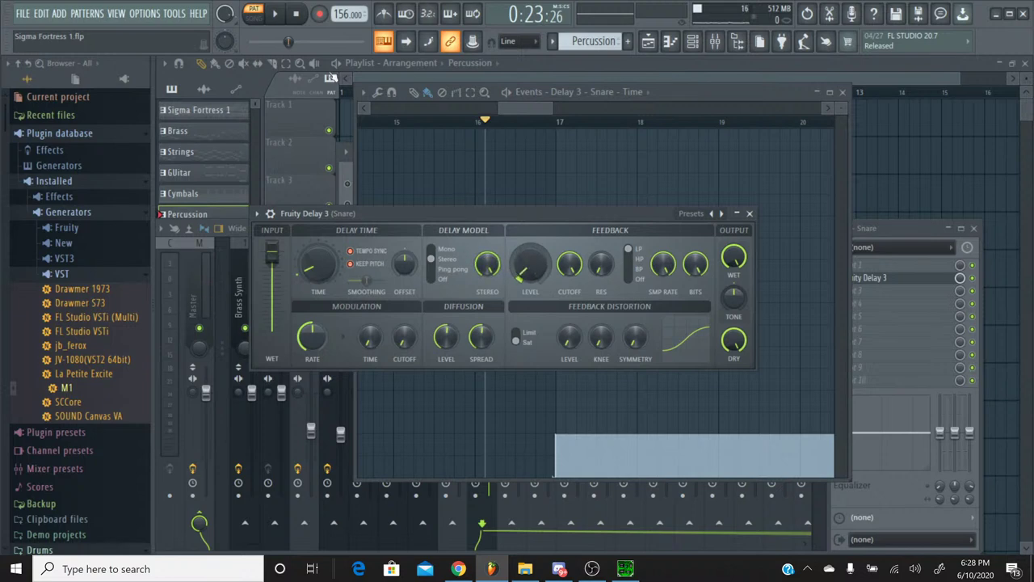
pyautogui.click(276, 15)
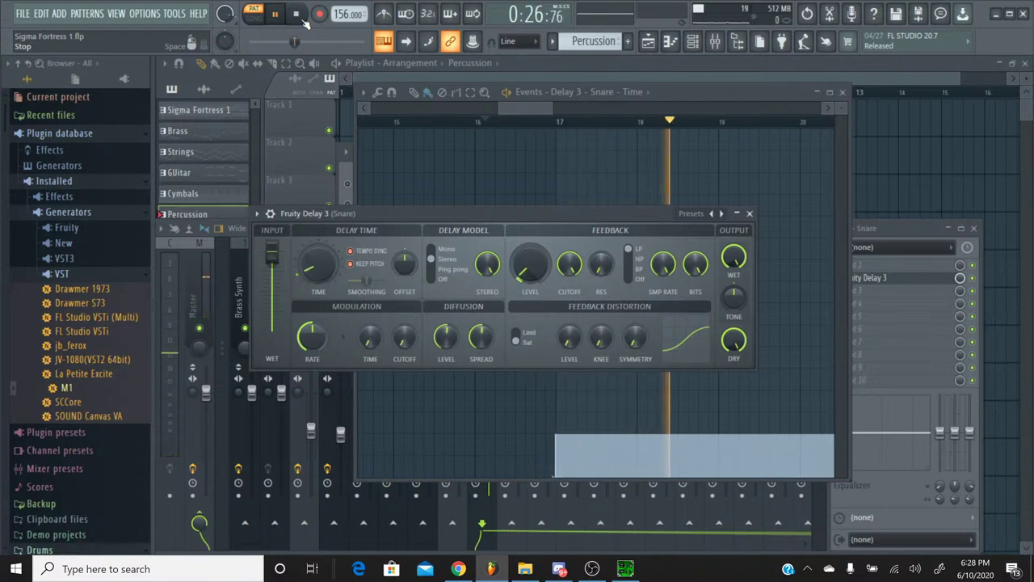
pyautogui.click(296, 15)
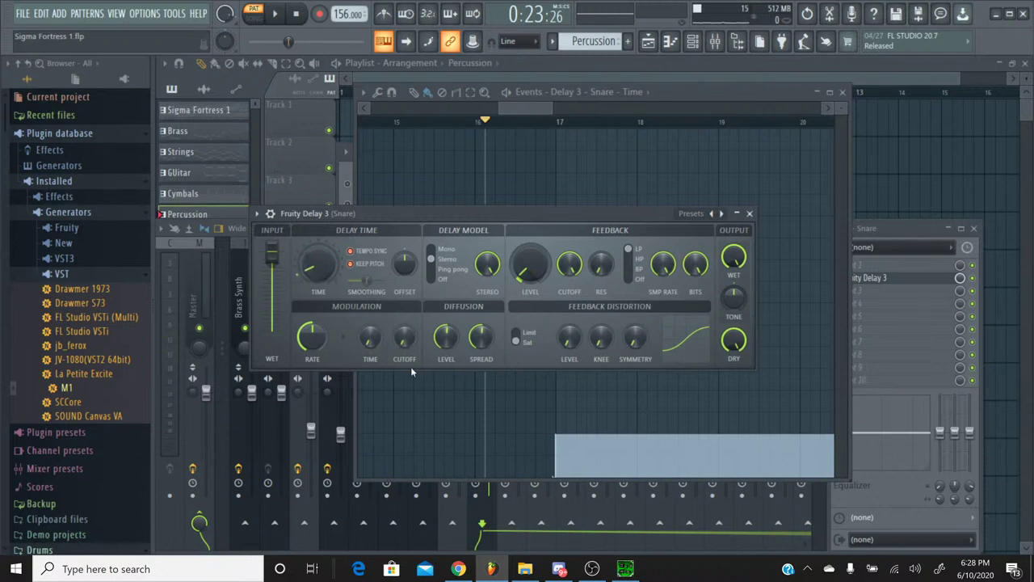
# Raise the snare delay time automation from bar 17 onward to about 14% and replay from just after bar 16
pyautogui.click(559, 428)
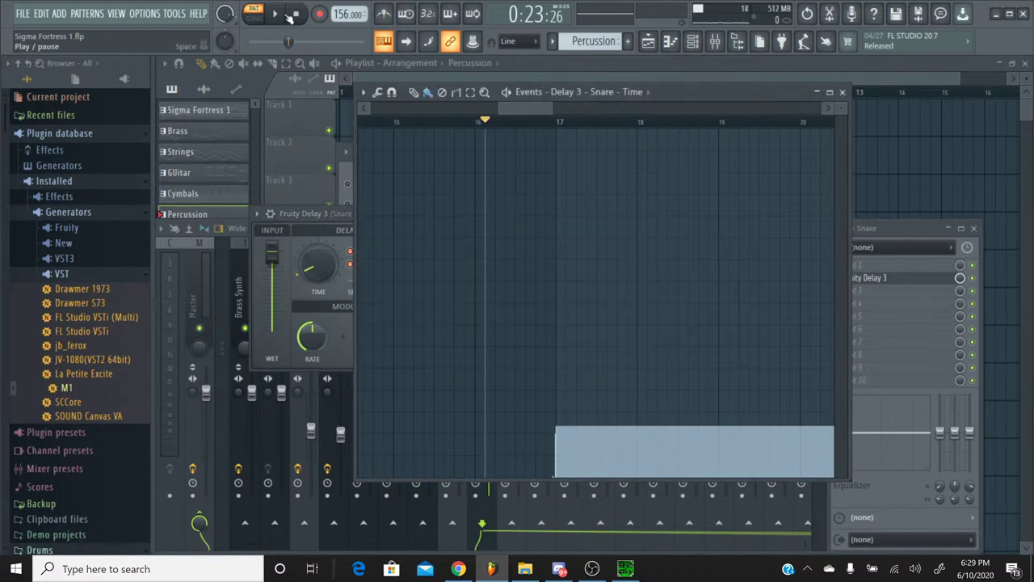
pyautogui.click(284, 13)
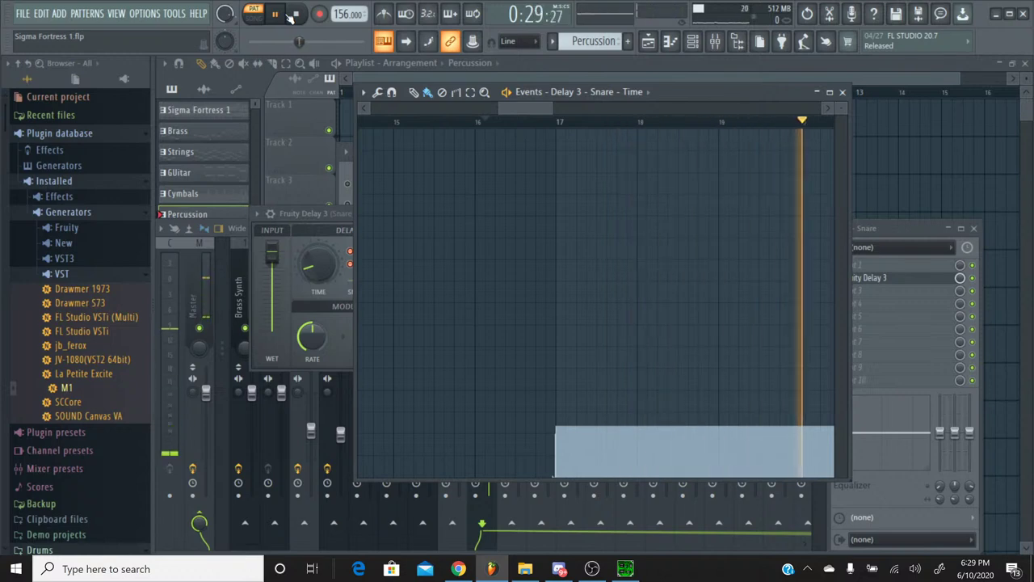
pyautogui.click(288, 13)
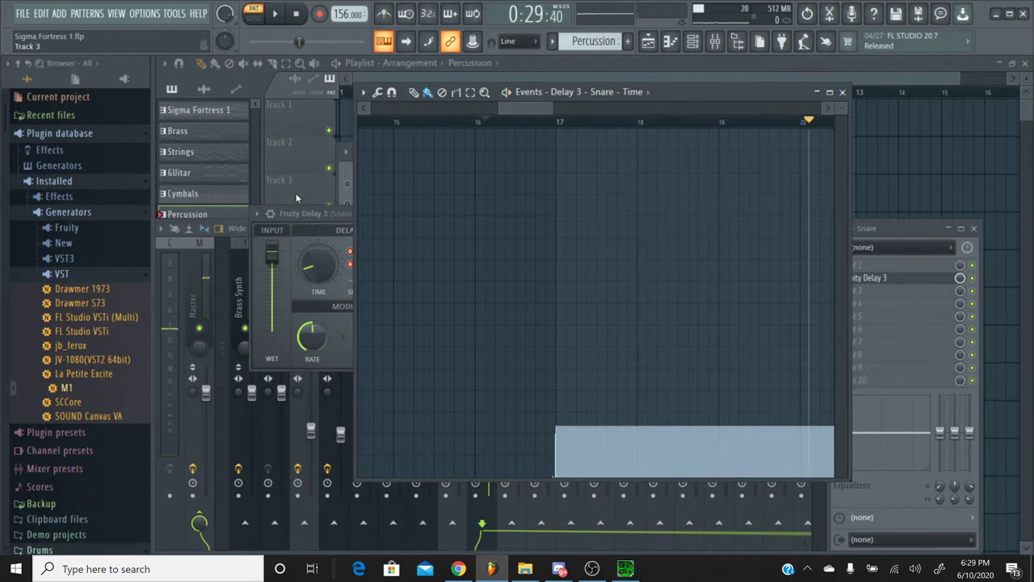
# Set the snare Fruity Delay 3 feedback level to about 16.4% and replay the pattern from just after bar 16
pyautogui.click(274, 14)
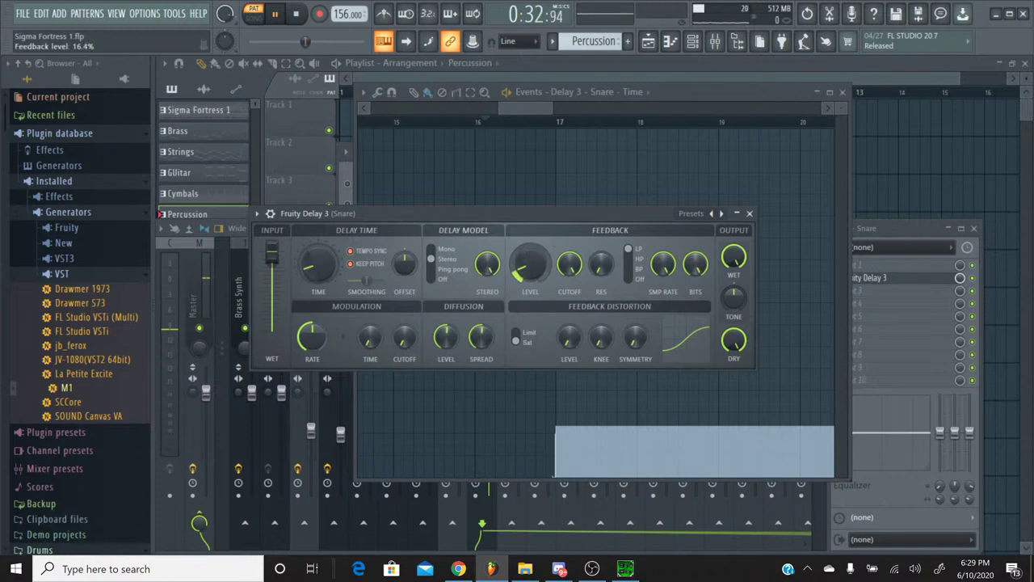
pyautogui.click(506, 125)
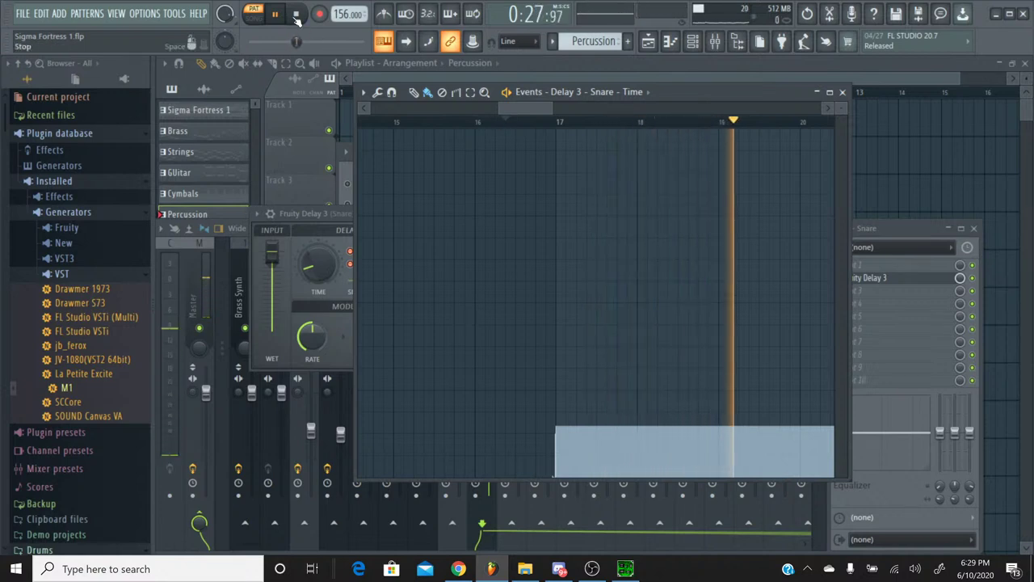
pyautogui.click(296, 15)
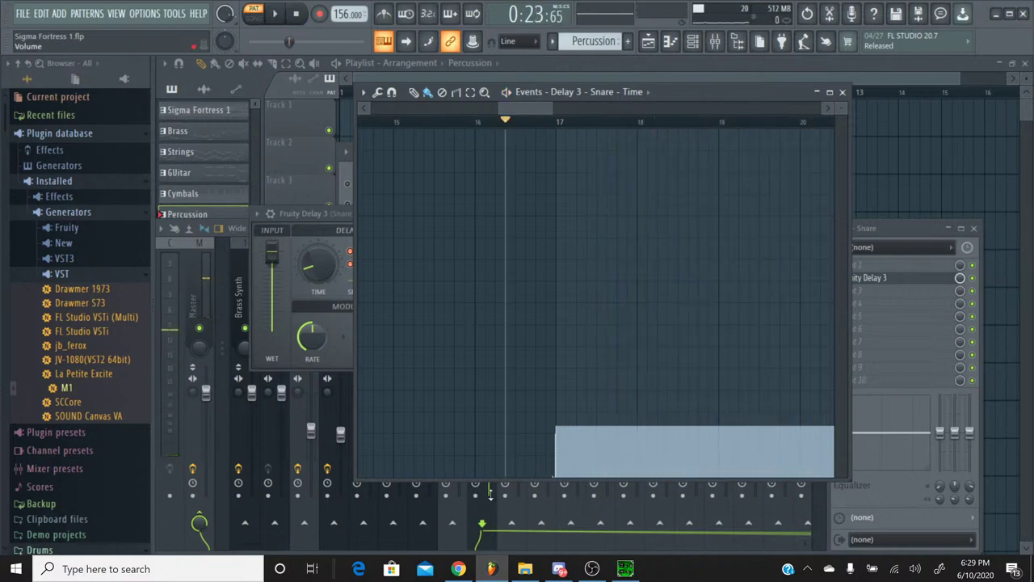
# Play the original 24 Sigma Fortress 1.spc in SPCTool, and replay the Percussion pattern in FL Studio to compare the snare echo
pyautogui.click(625, 568)
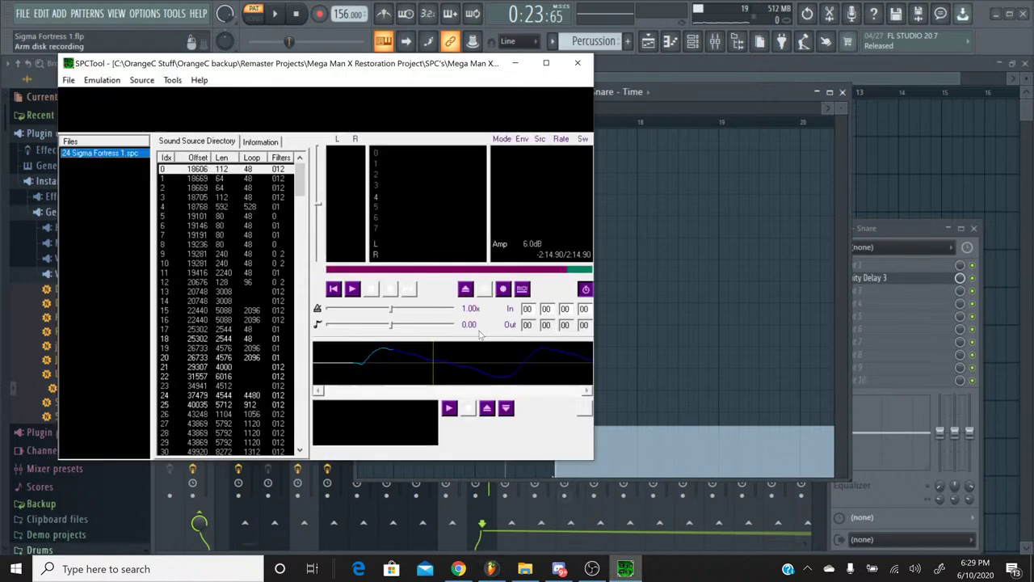
pyautogui.click(356, 291)
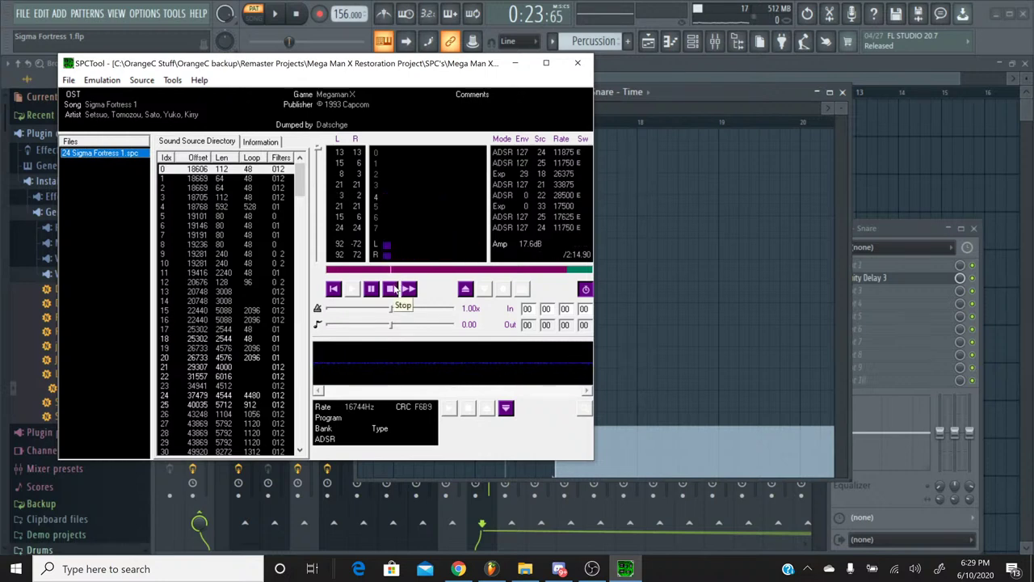
pyautogui.click(392, 289)
pyautogui.click(514, 63)
pyautogui.click(276, 13)
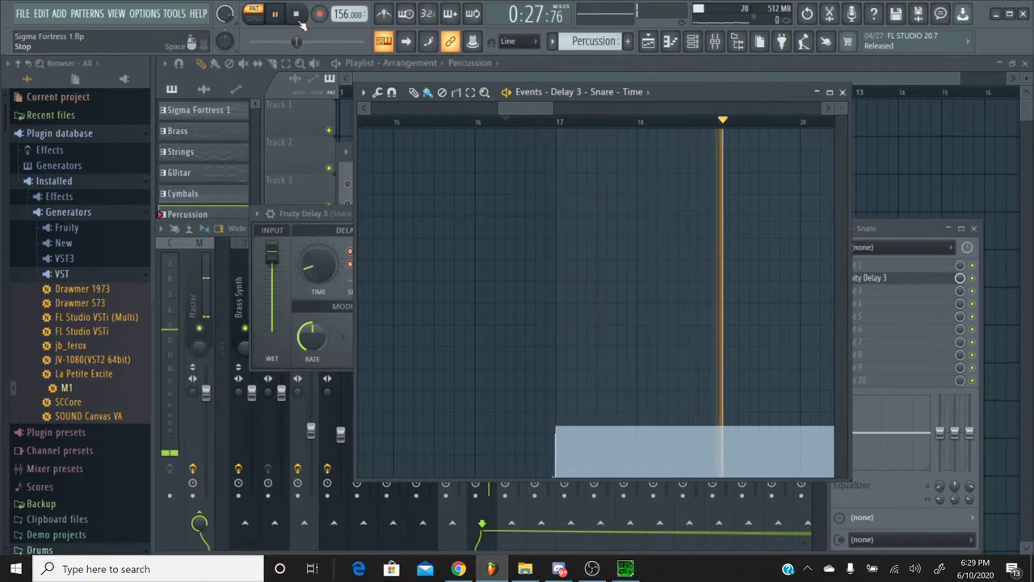
pyautogui.click(298, 18)
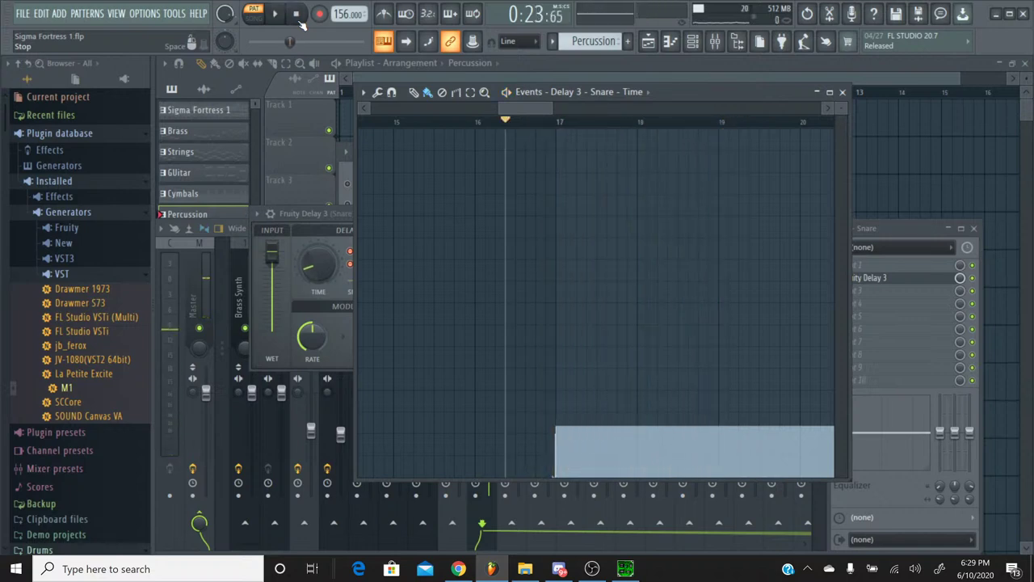
# Lower the snare Fruity Delay 3 feedback level slightly and replay the pattern twice to judge the echo
pyautogui.click(312, 231)
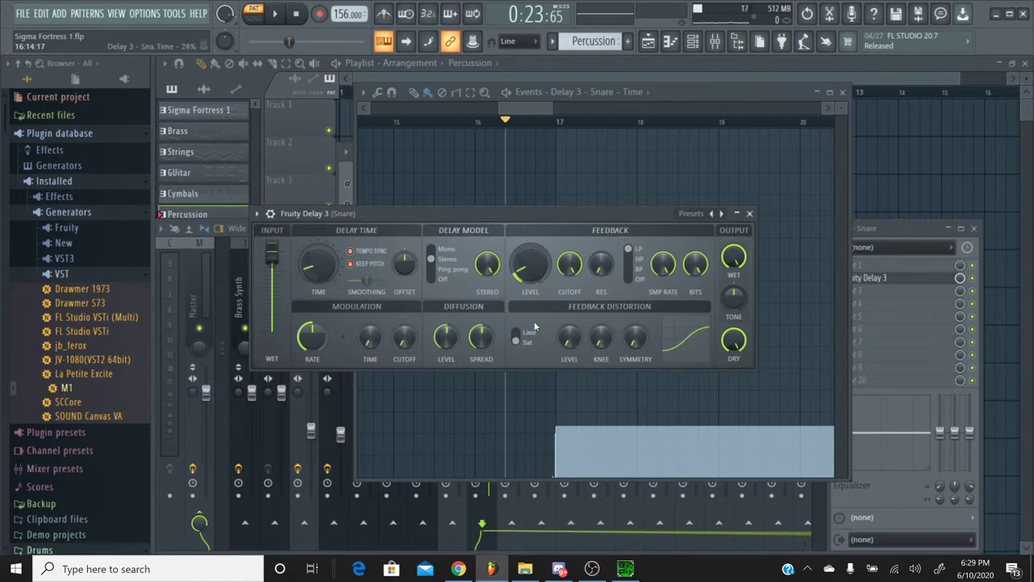
pyautogui.click(275, 14)
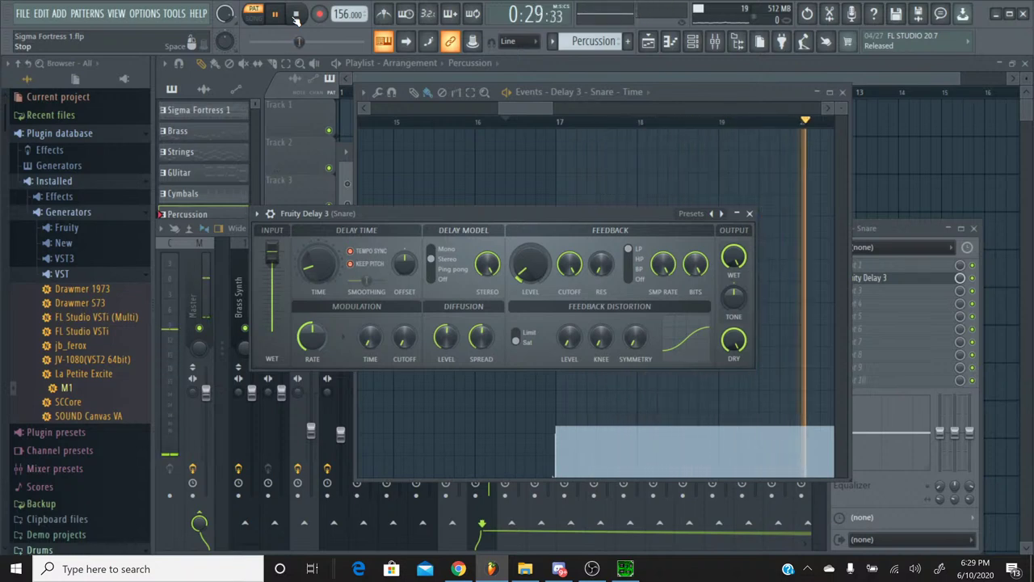
pyautogui.click(297, 18)
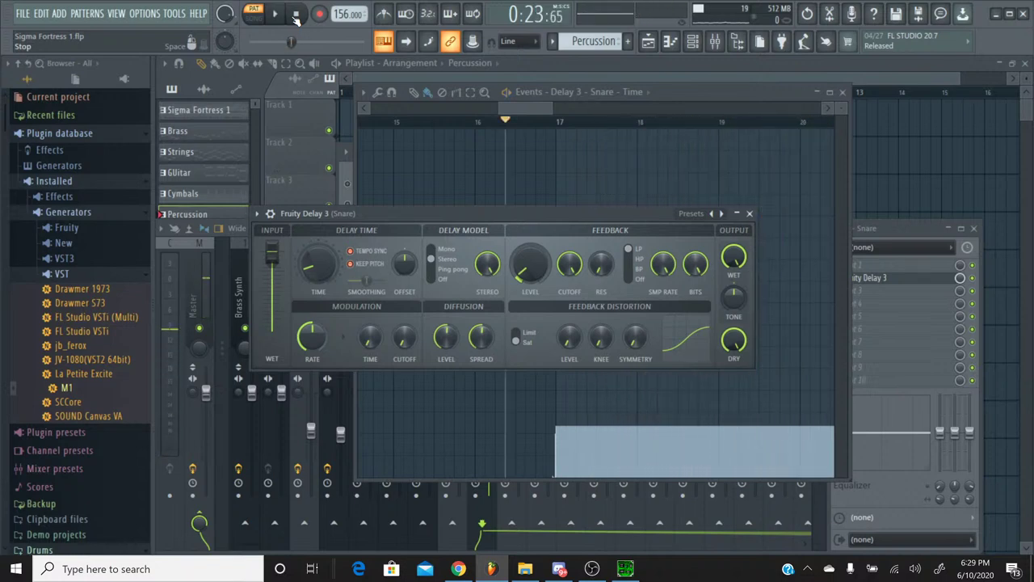
pyautogui.press('space')
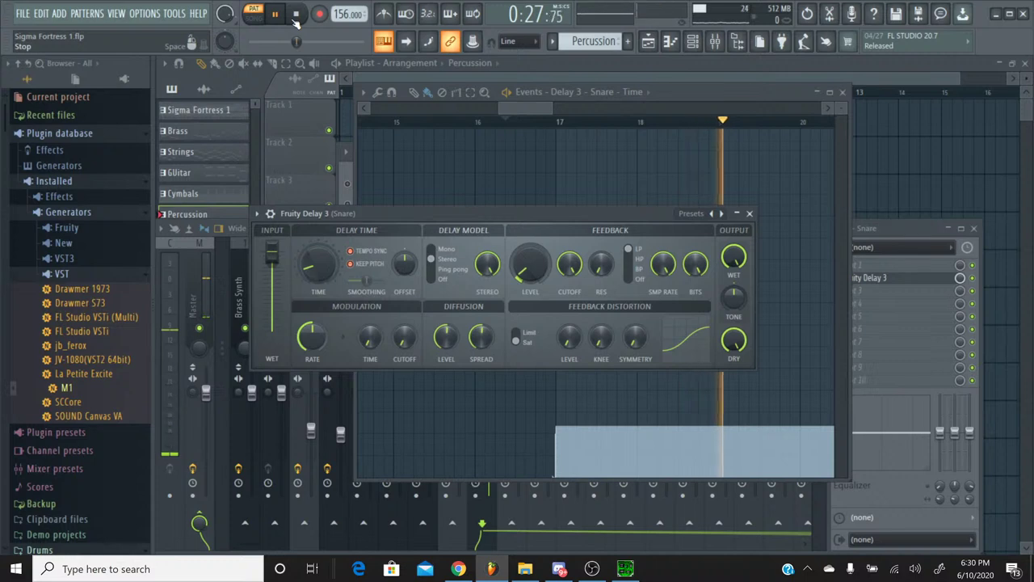
pyautogui.click(296, 18)
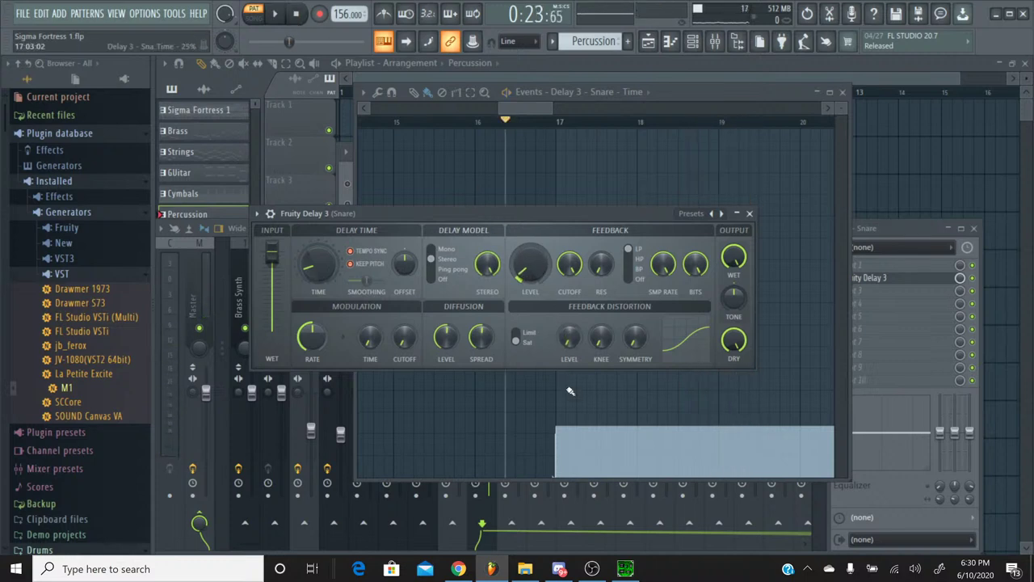
# Raise the snare delay time automation slightly from bar 17 onward and replay from just after bar 16
pyautogui.click(559, 425)
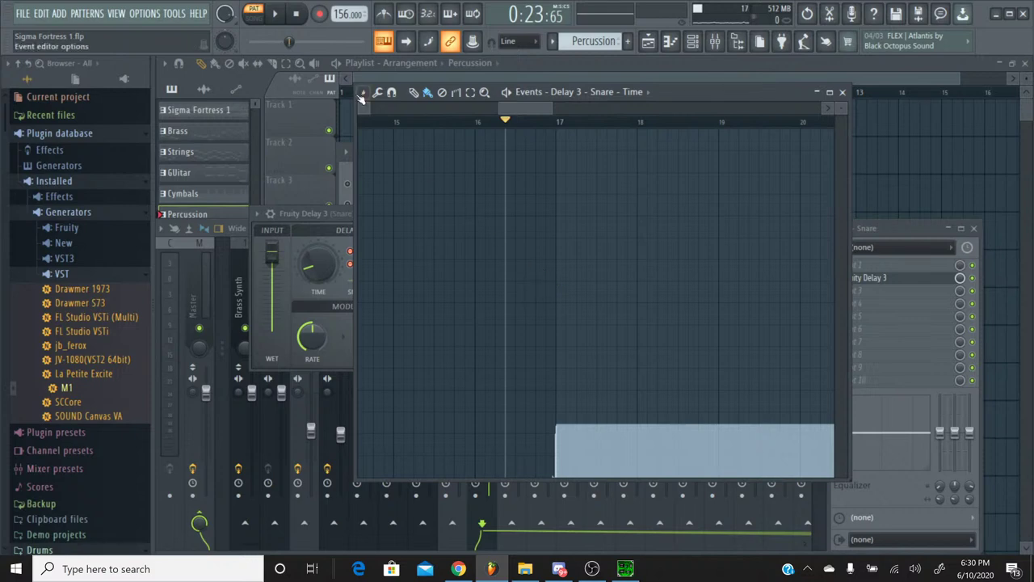
pyautogui.click(275, 13)
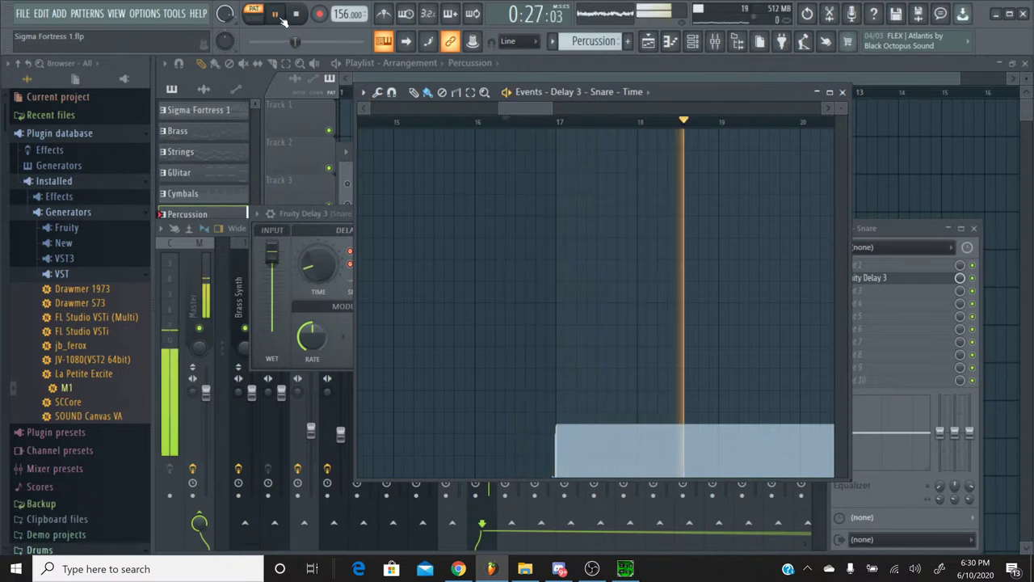
pyautogui.click(276, 15)
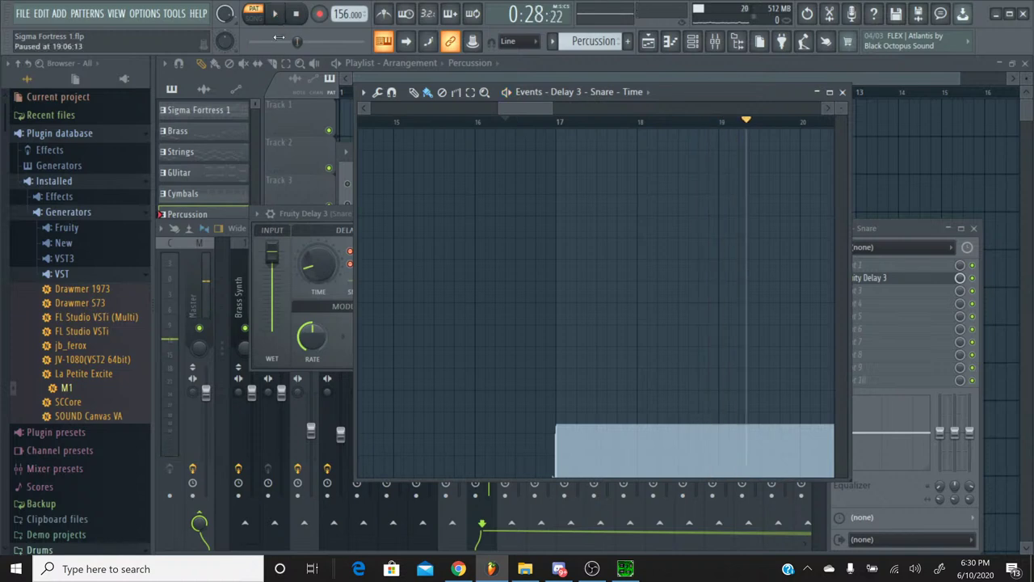
# Close the snare's Fruity Delay 3 window and its delay time event editor, and bring up the channel rack
pyautogui.click(303, 235)
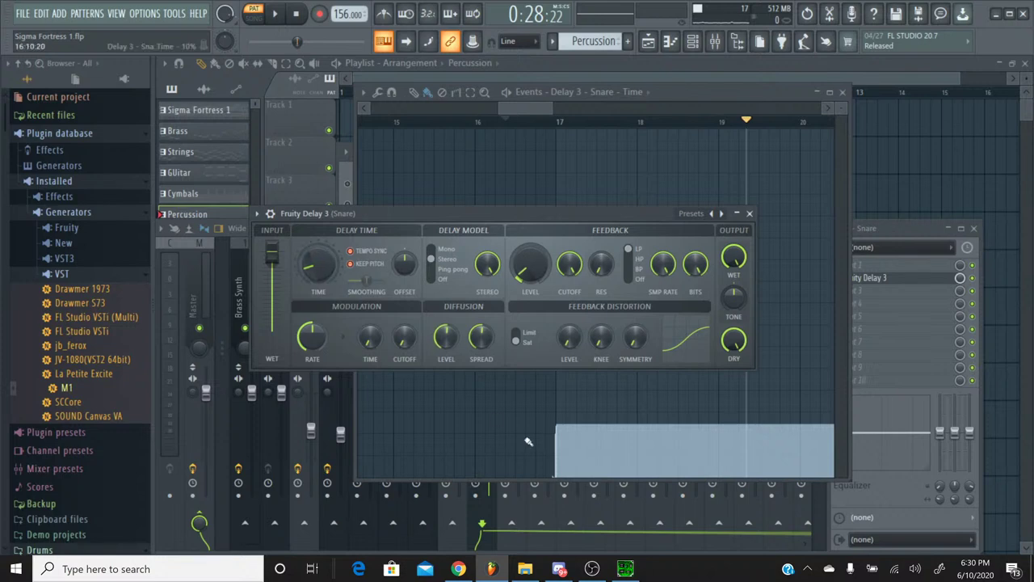
pyautogui.click(750, 214)
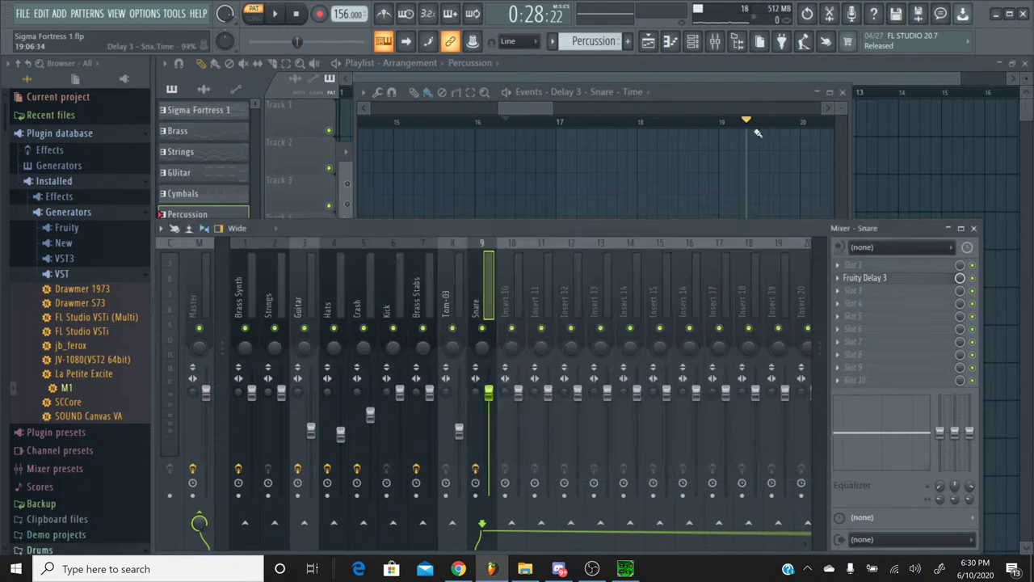
pyautogui.click(842, 92)
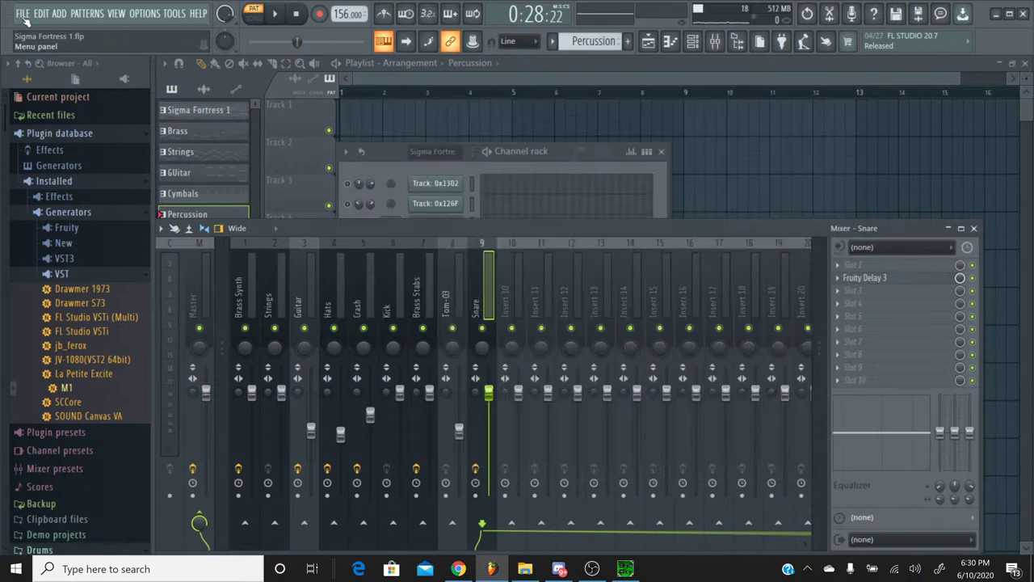
pyautogui.click(23, 14)
pyautogui.press('Escape')
pyautogui.click(390, 170)
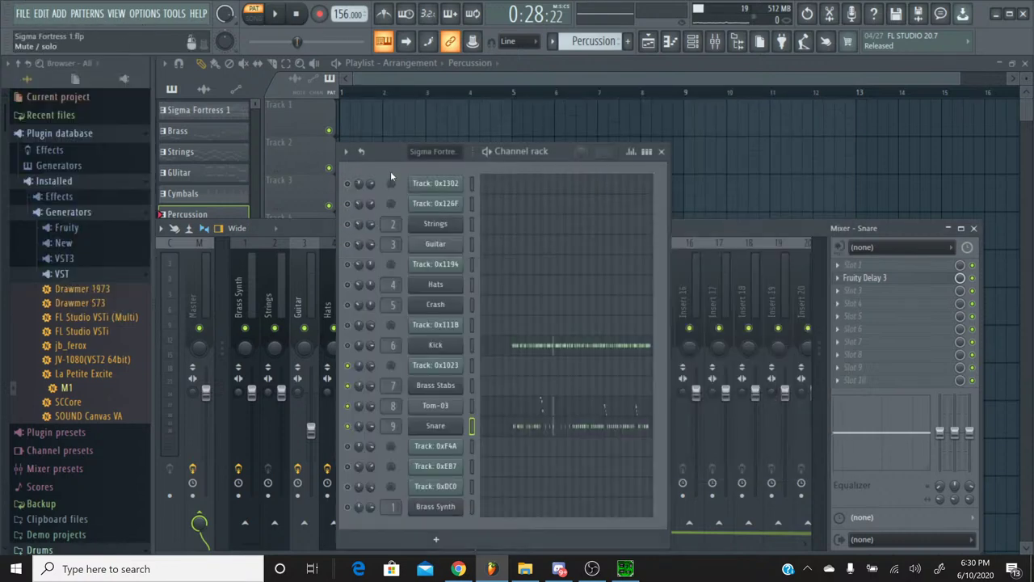
# Add Fruity Chorus to slot 4 of the Snare mixer track and choose its Low Enhance preset
pyautogui.click(696, 229)
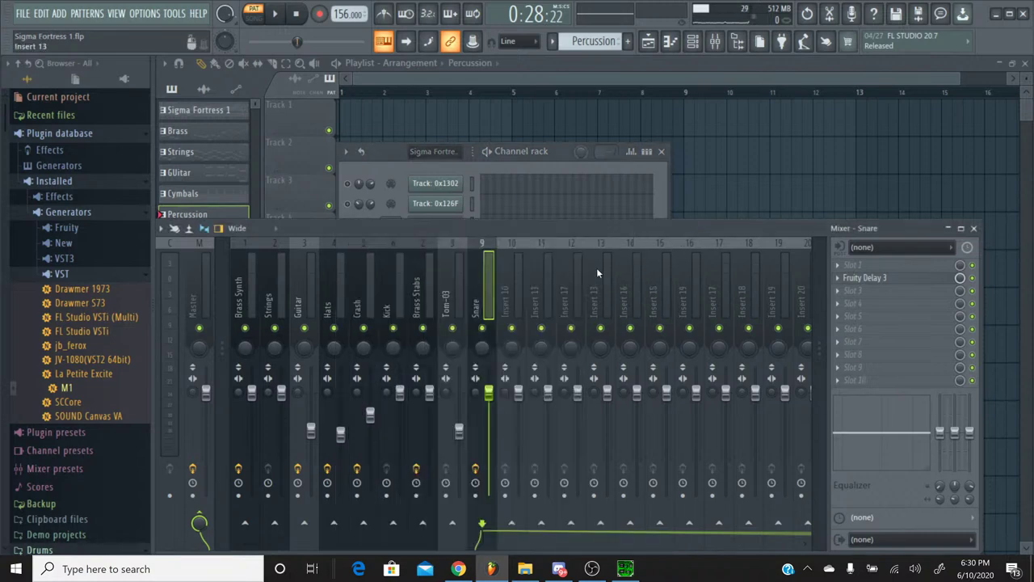
pyautogui.click(881, 303)
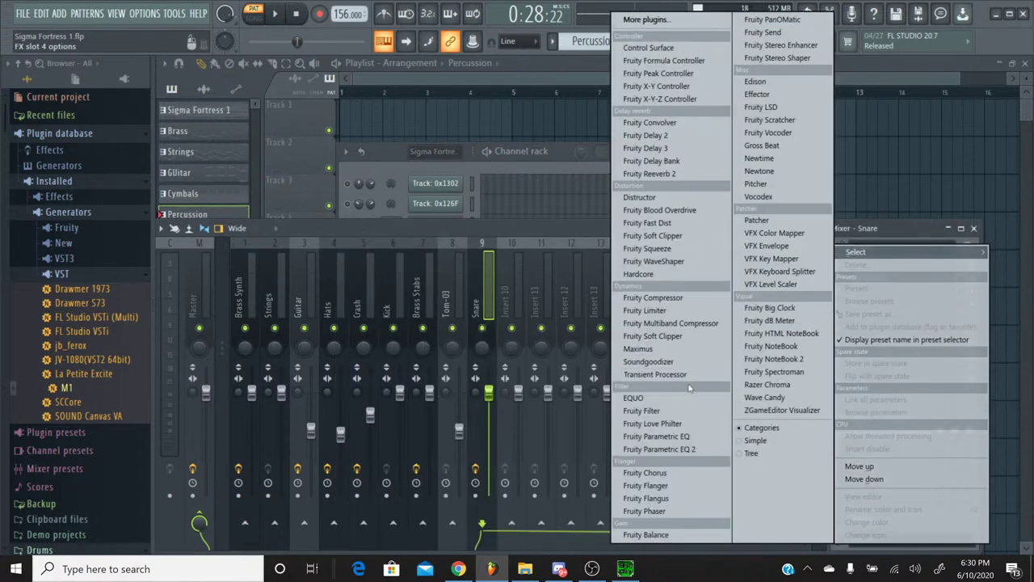
pyautogui.click(667, 470)
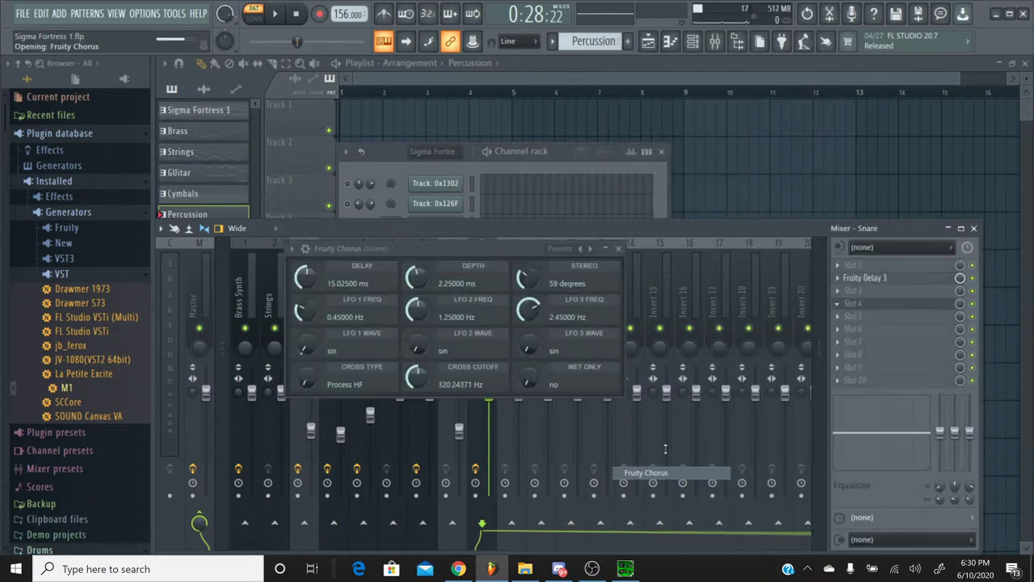
pyautogui.click(579, 248)
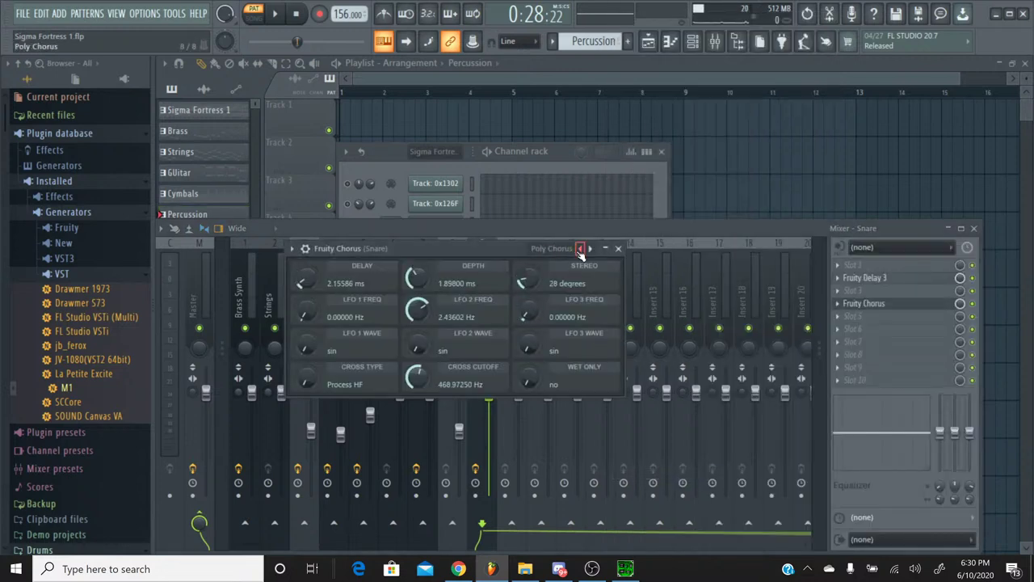
pyautogui.click(579, 248)
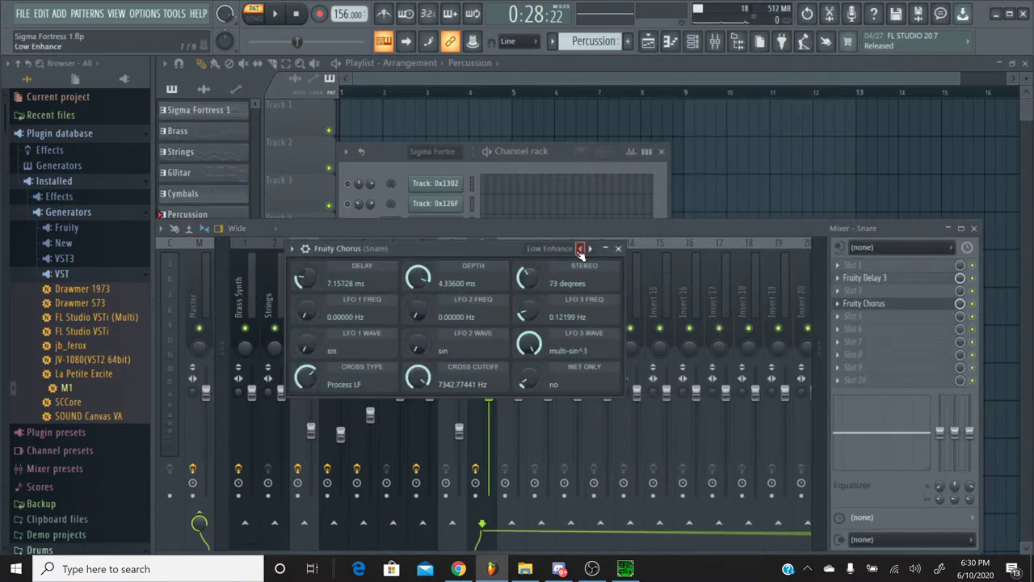
# Add the Softube Saturation Knob to slot 5 of the Snare mixer track and set its saturation to 1.9
pyautogui.click(858, 313)
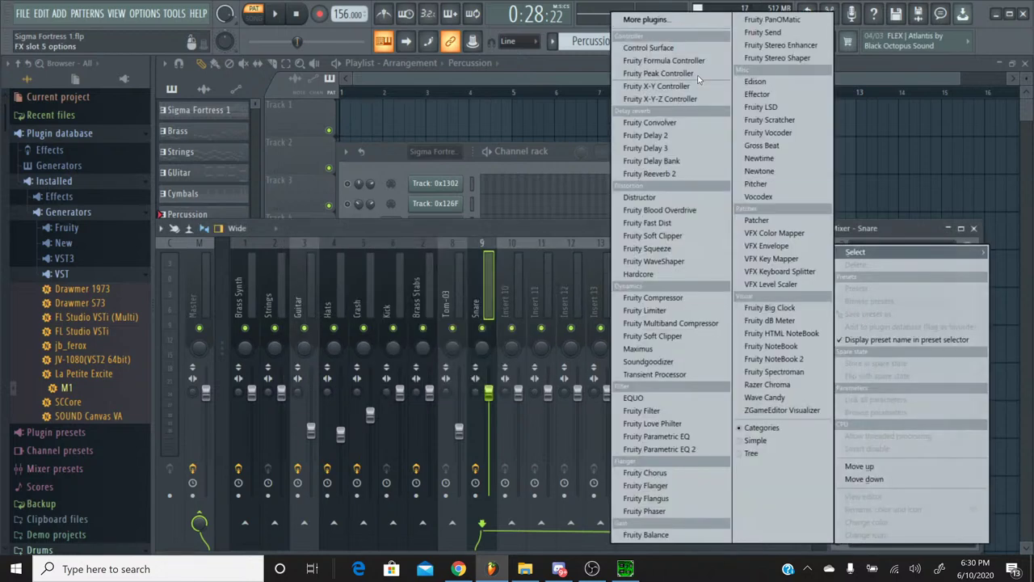
pyautogui.click(680, 24)
pyautogui.scroll(-10, 493, 258)
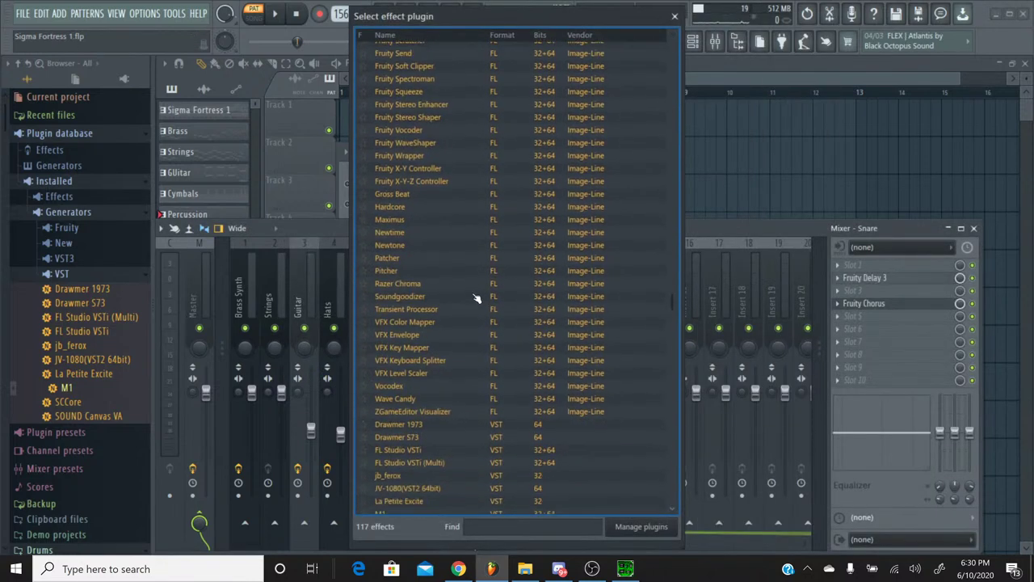
pyautogui.doubleClick(401, 332)
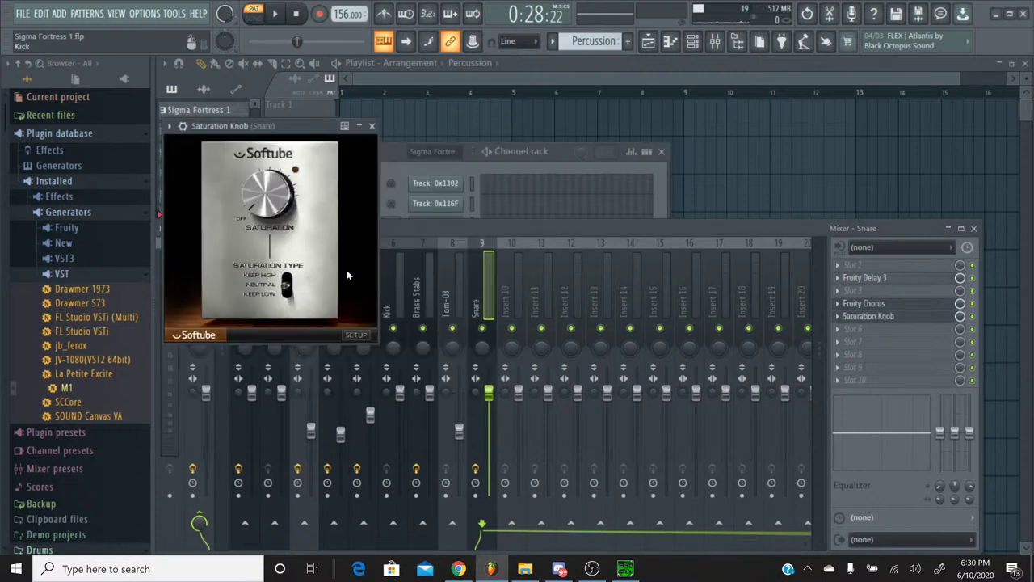
pyautogui.moveTo(288, 212); pyautogui.dragTo(286, 183)
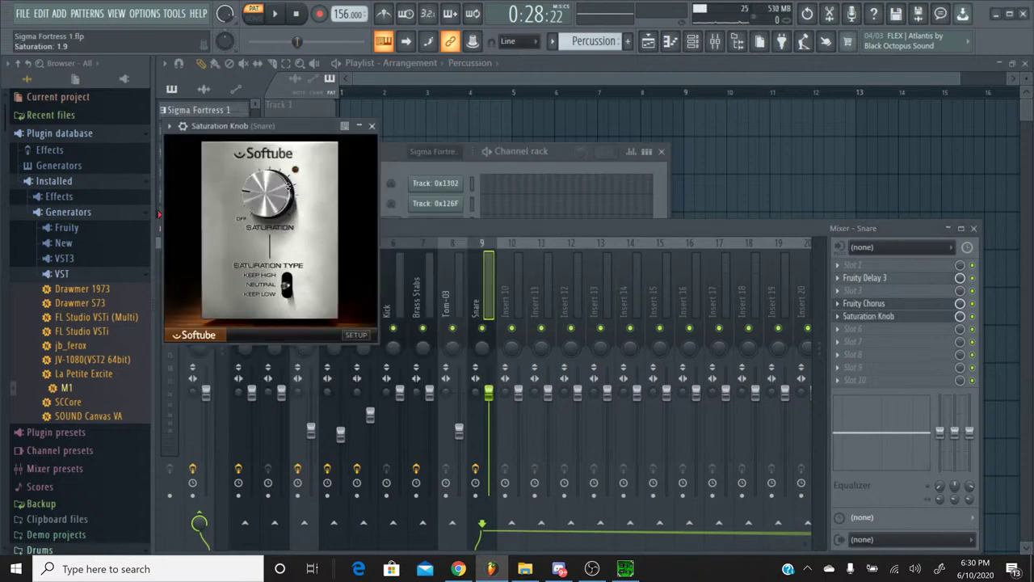
# Play the Percussion pattern to hear the snare with the added effects, close the Saturation Knob window and stop playback
pyautogui.click(276, 14)
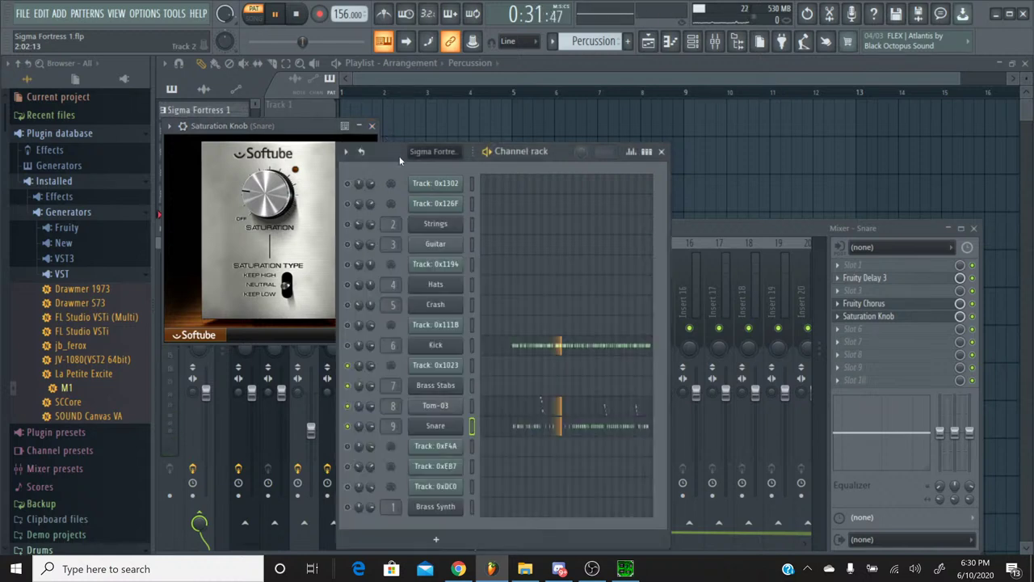
pyautogui.click(398, 152)
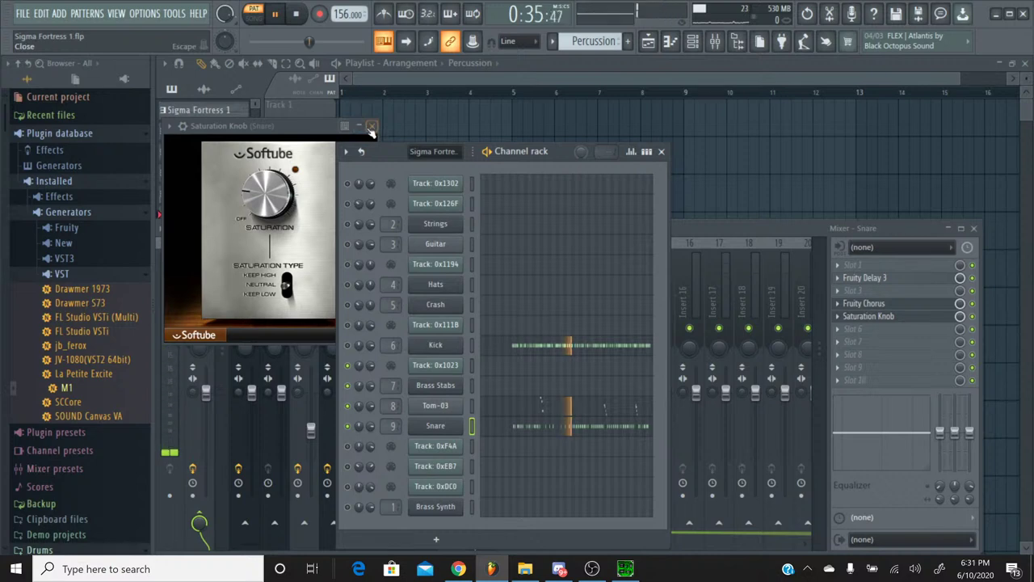
pyautogui.press('F9')
pyautogui.click(297, 14)
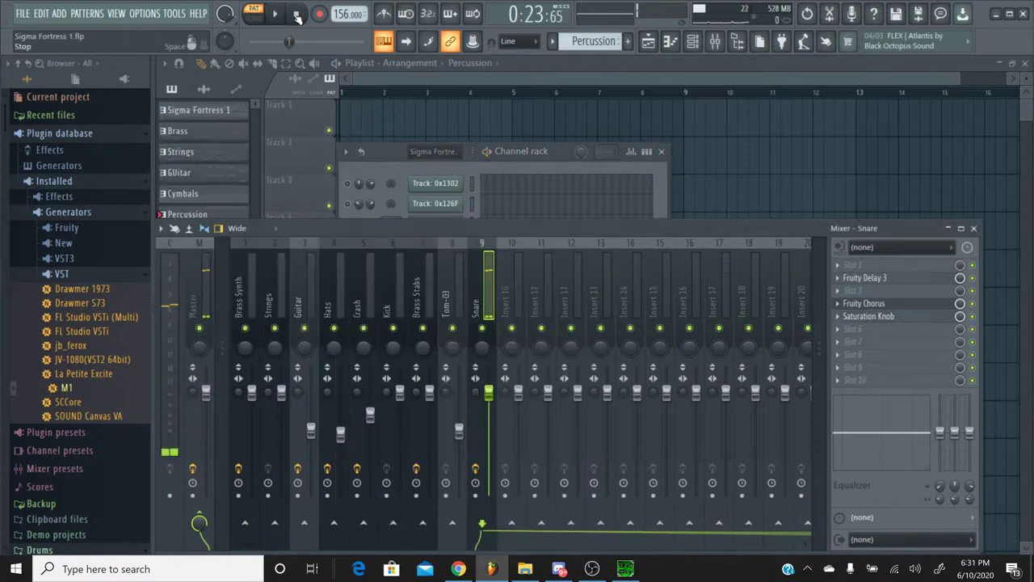
pyautogui.click(380, 169)
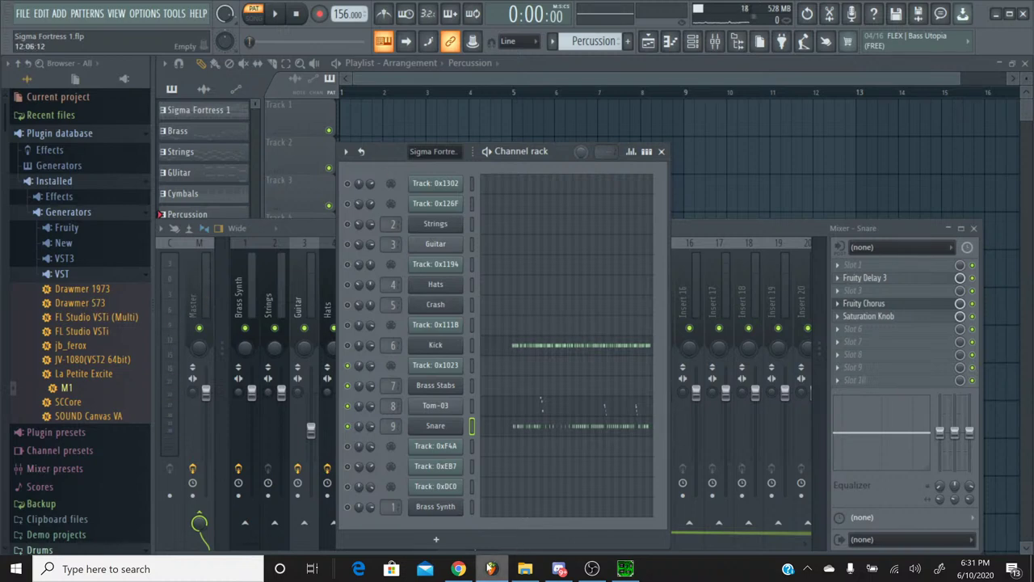
# Check the stream's live chat in Chrome, return to FL Studio and save the Sigma Fortress 1 project
pyautogui.click(458, 569)
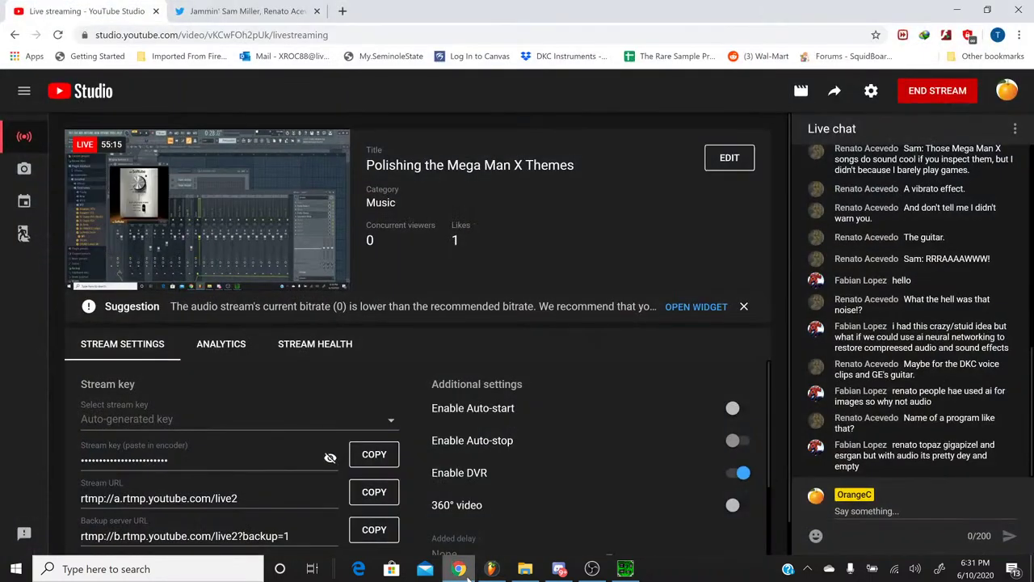
pyautogui.click(464, 571)
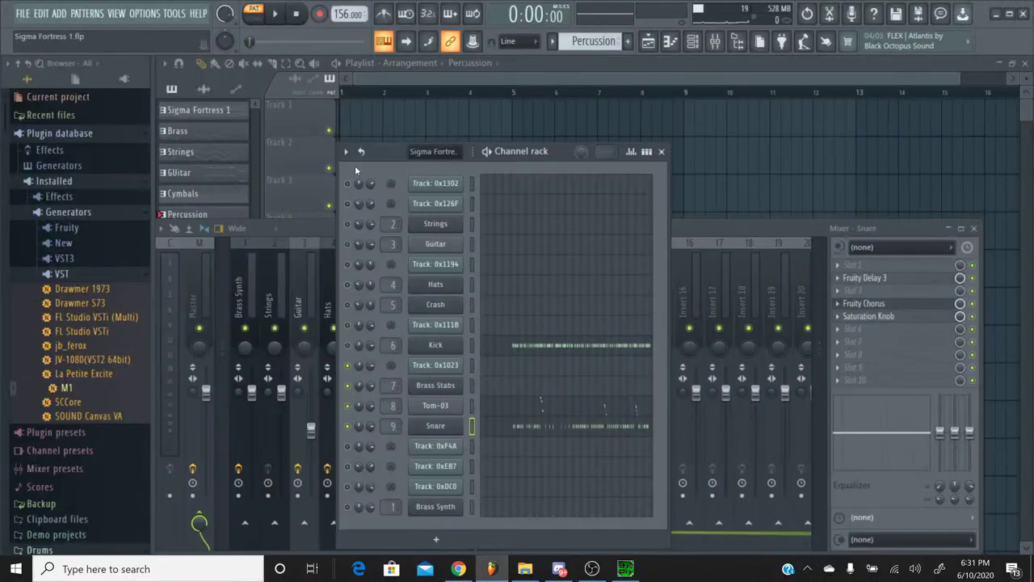
pyautogui.click(22, 14)
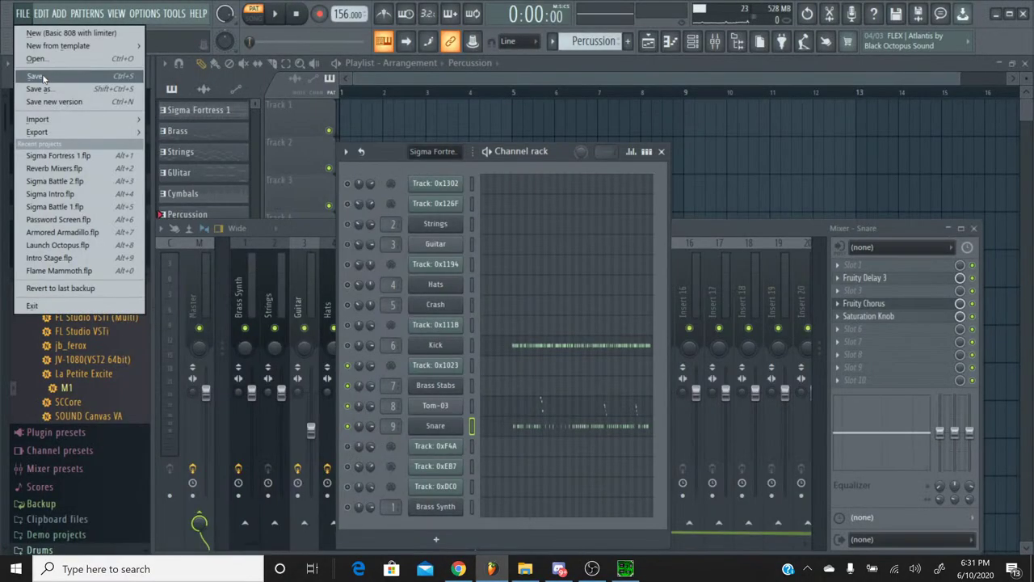
# Switch to the Sigma Fortress 1 pattern and examine the notes of Track: 0x1023 in the piano roll around bars 8 to 13
pyautogui.click(58, 155)
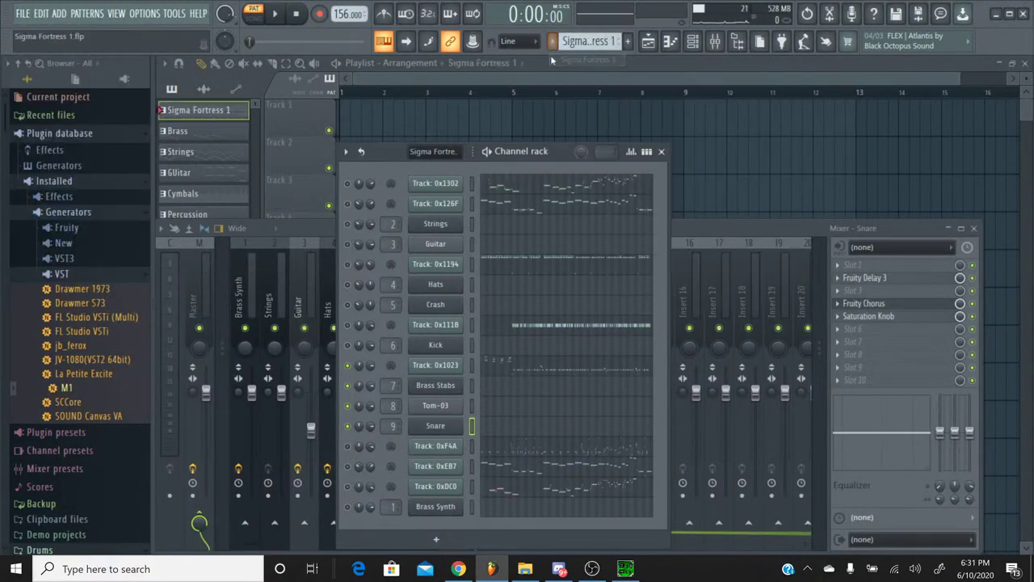
pyautogui.click(518, 374)
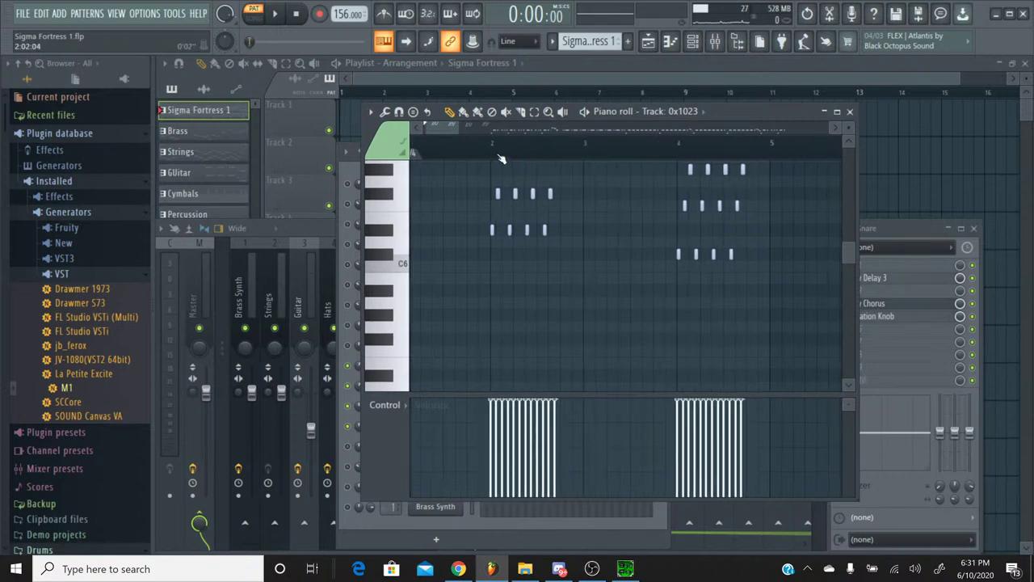
pyautogui.scroll(-5, 496, 157)
pyautogui.scroll(4, 497, 142)
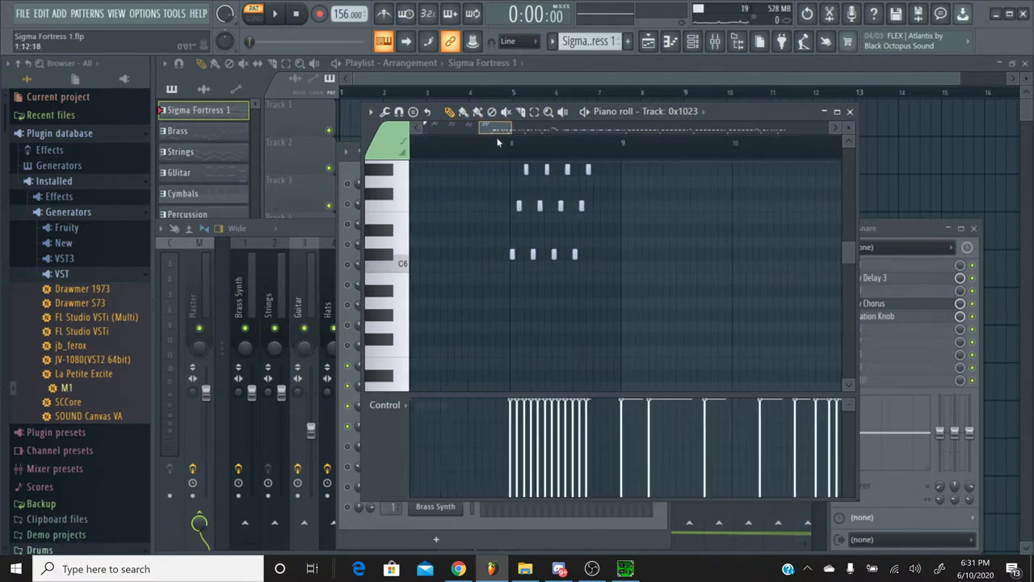
pyautogui.hscroll(6, 517, 141)
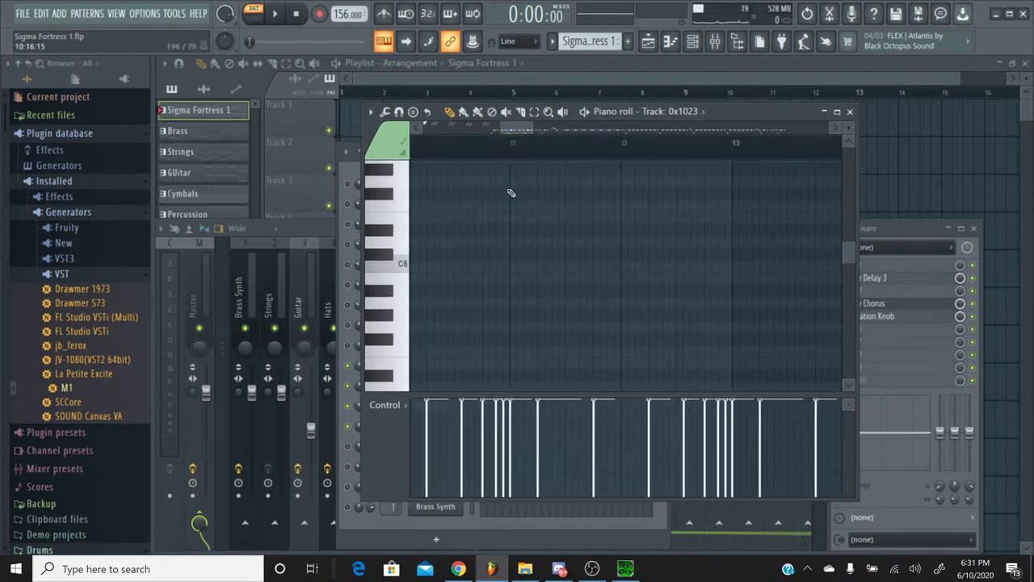
pyautogui.scroll(-5, 511, 192)
pyautogui.scroll(-4, 511, 192)
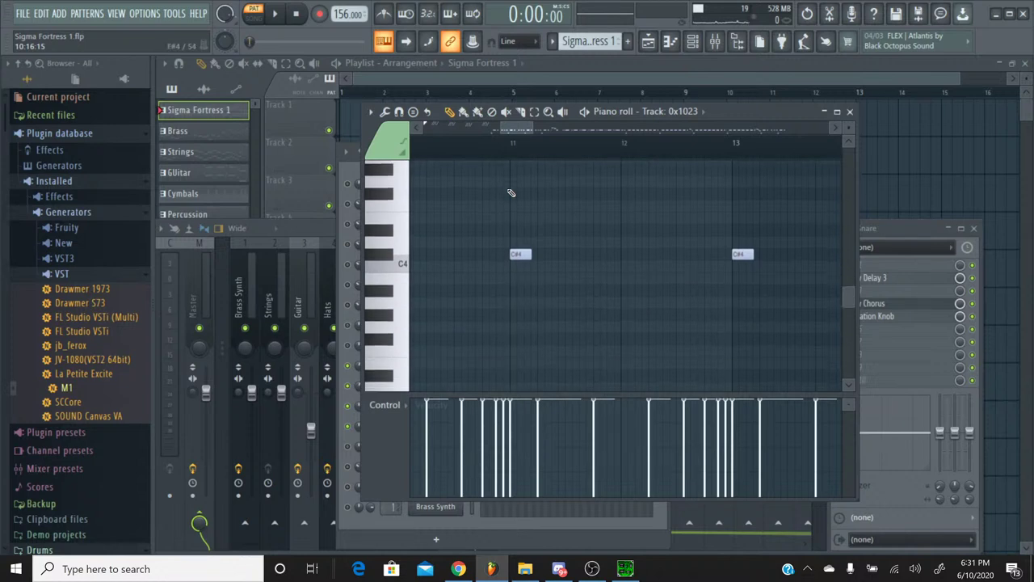
pyautogui.scroll(2, 511, 193)
pyautogui.hscroll(-1, 527, 132)
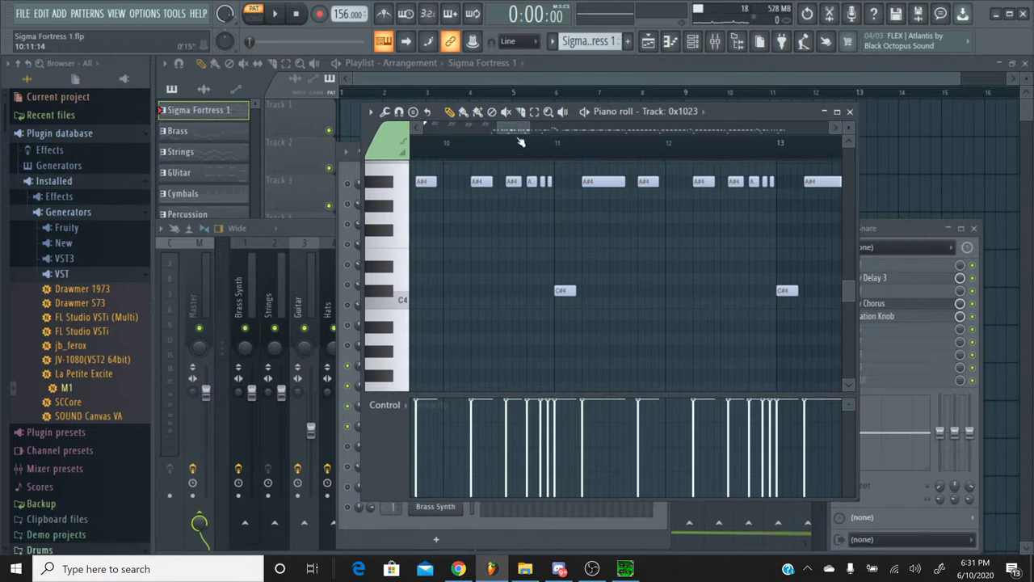
pyautogui.moveTo(517, 129)
pyautogui.mouseDown()
pyautogui.moveTo(487, 137)
pyautogui.moveTo(498, 137)
pyautogui.mouseUp()
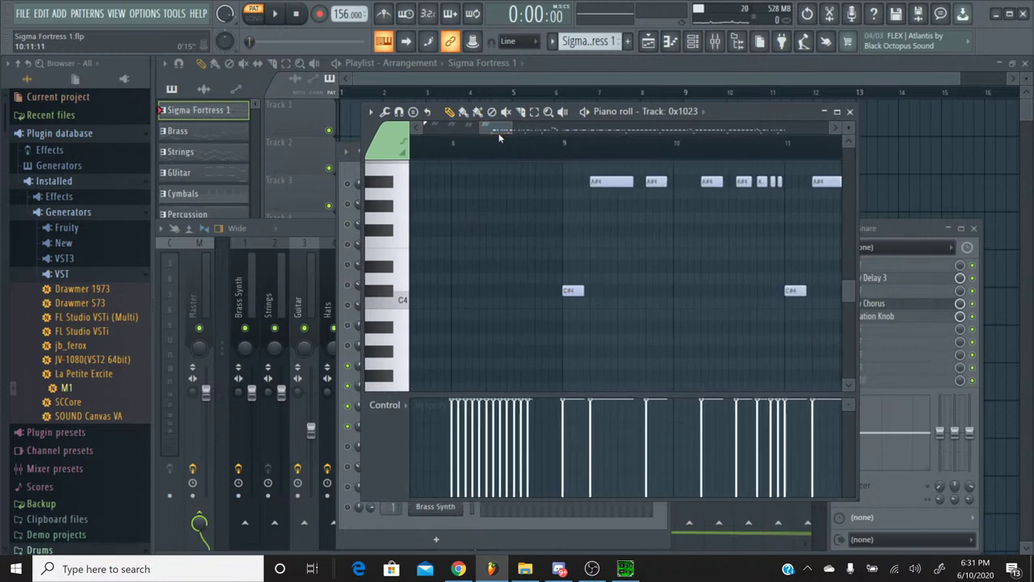
# Play Track: 0x1023 from just before bar 9 to hear the C#4 hit, and stop playback
pyautogui.click(534, 152)
pyautogui.click(276, 14)
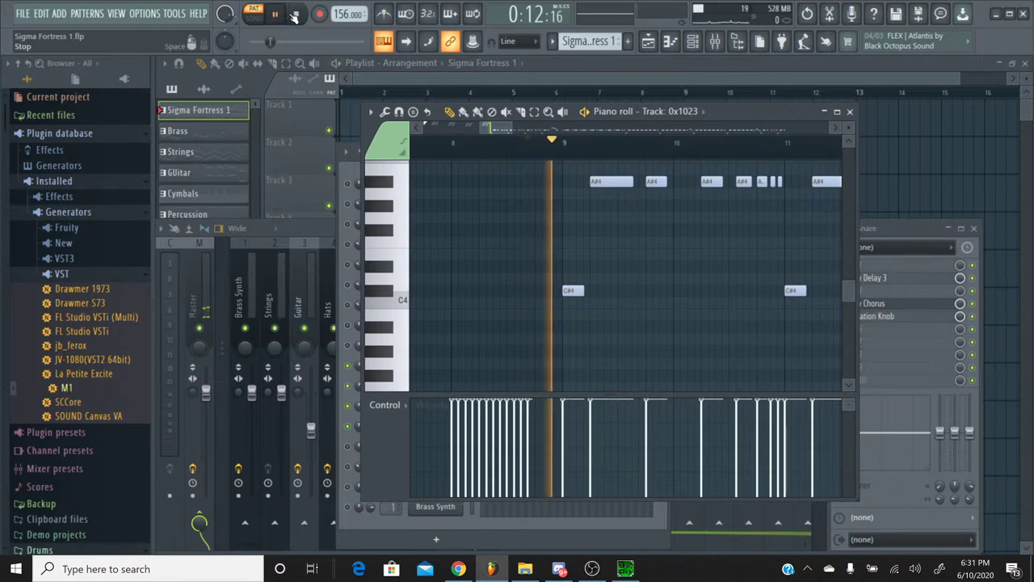
pyautogui.click(296, 14)
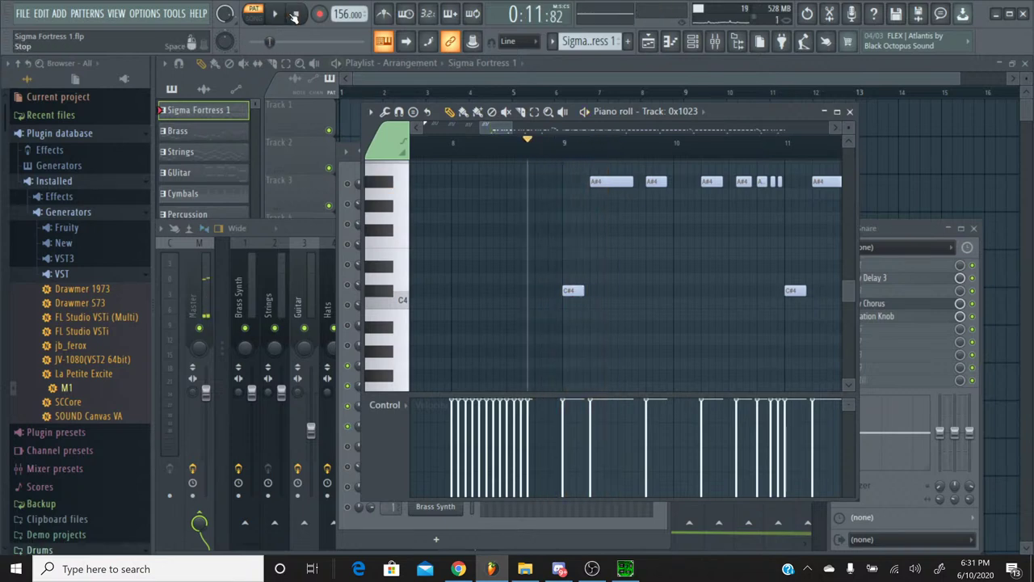
# Select and copy all C#4 notes of Track: 0x1023, place the playhead at bar 9 and close the piano roll
pyautogui.doubleClick(387, 294)
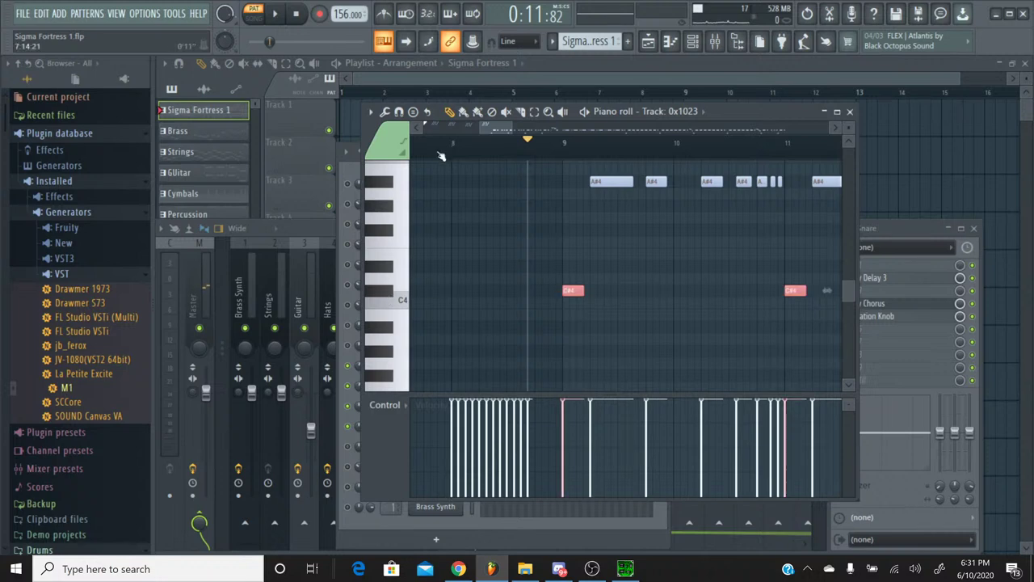
pyautogui.hscroll(5, 474, 146)
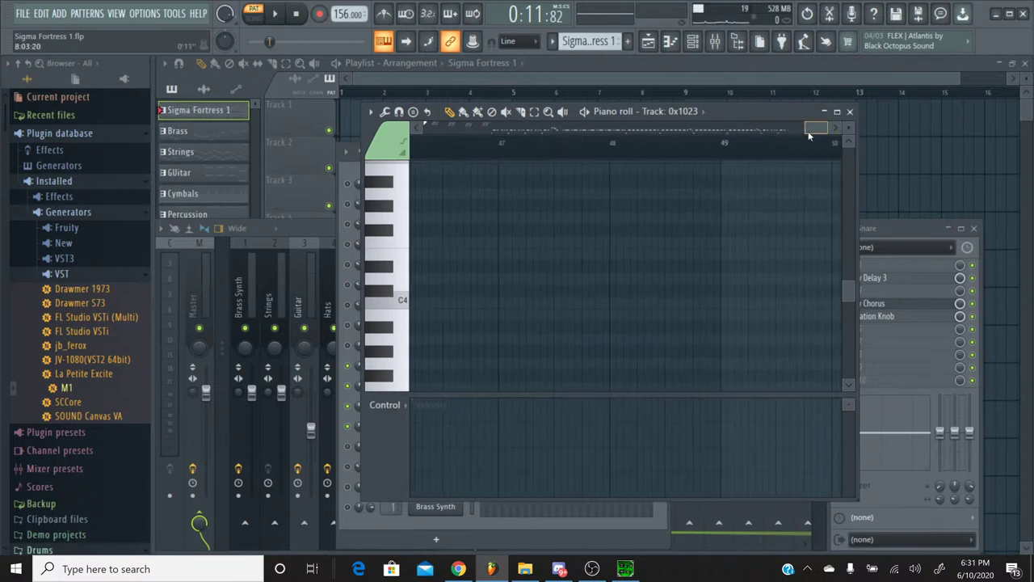
pyautogui.hscroll(-3, 473, 163)
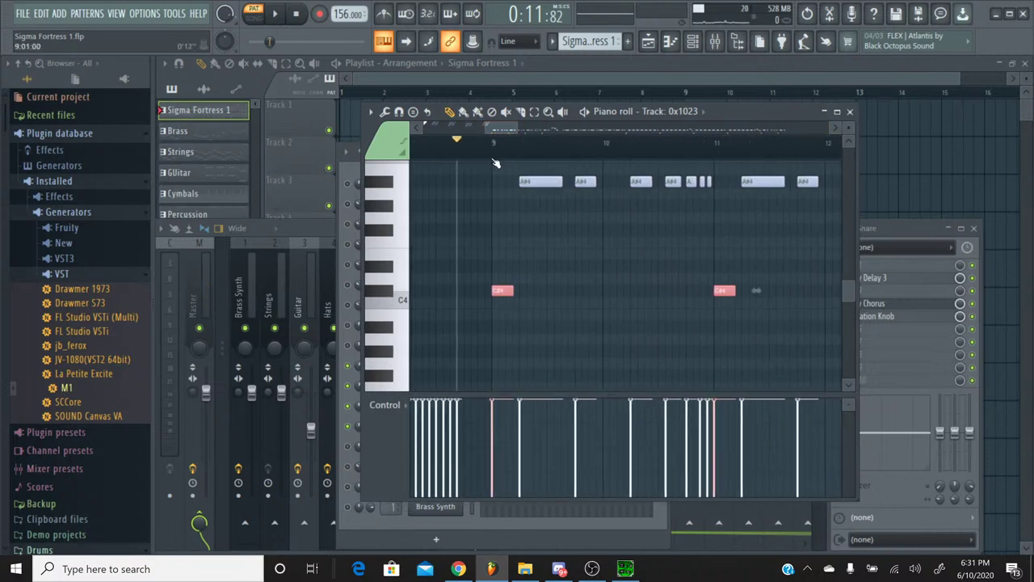
pyautogui.click(491, 157)
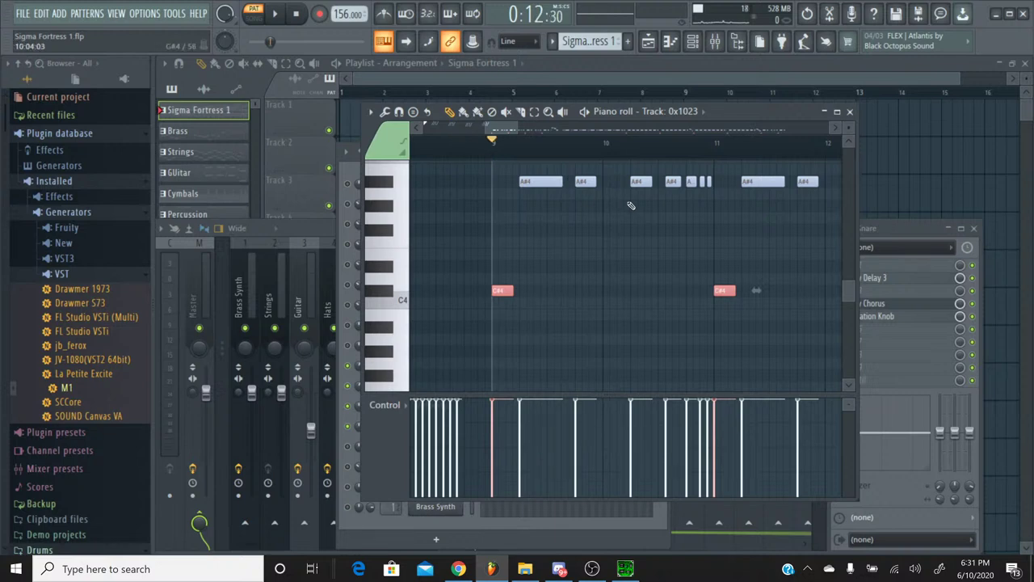
pyautogui.click(849, 112)
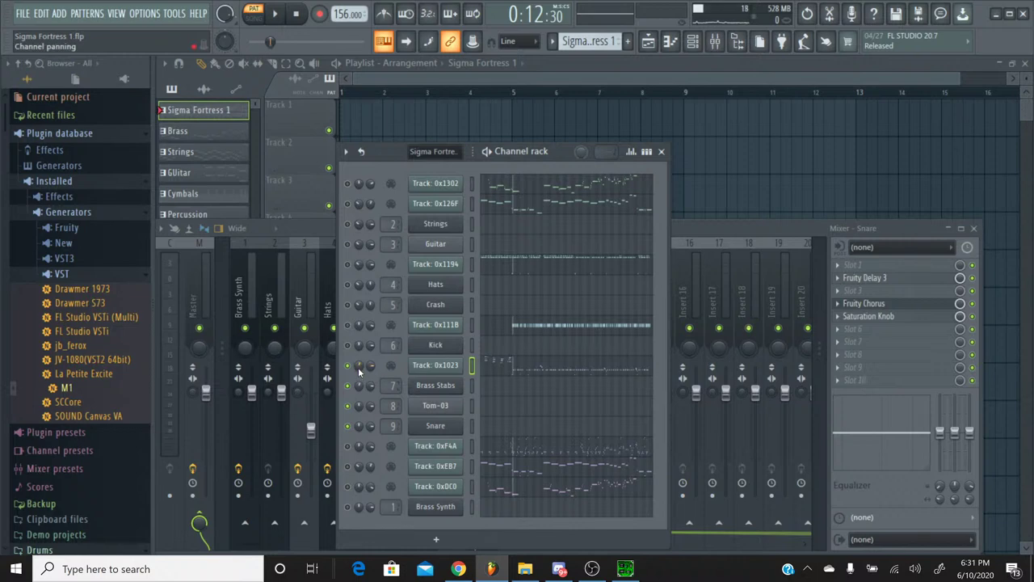
# Switch to the Percussion pattern and add an M1 instrument channel below the Snare channel
pyautogui.click(553, 41)
pyautogui.click(567, 123)
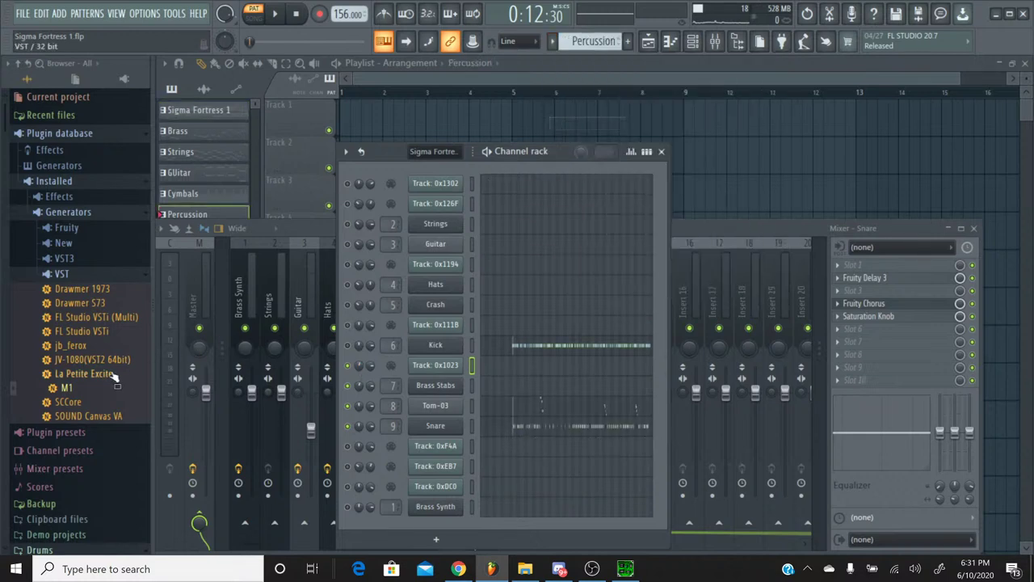
pyautogui.moveTo(66, 388); pyautogui.dragTo(454, 440)
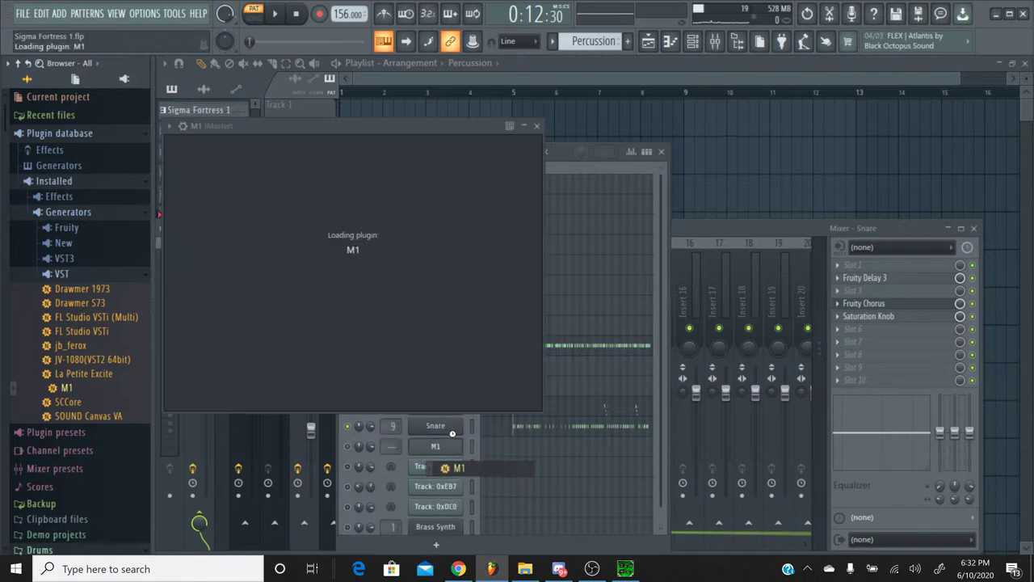
# Load the Cym Catalog program from the Drums/Hit category in the M1's program browser
pyautogui.click(553, 163)
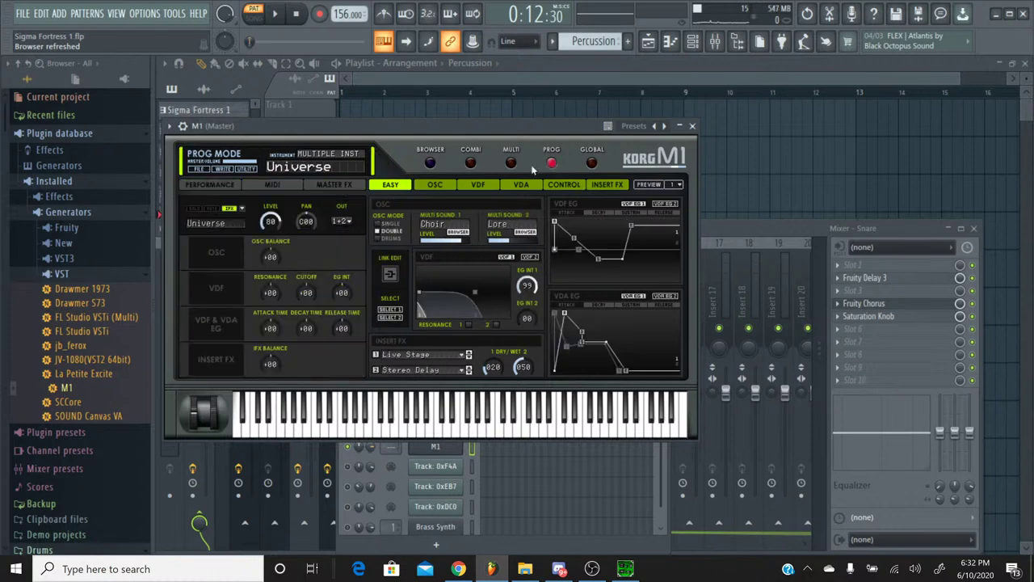
pyautogui.click(430, 163)
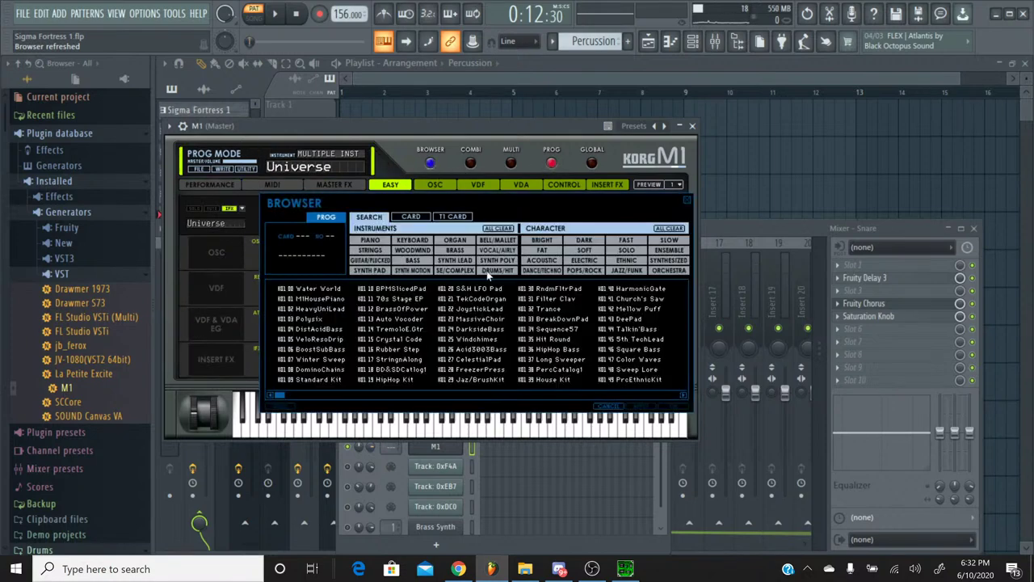
pyautogui.click(489, 271)
pyautogui.doubleClick(327, 372)
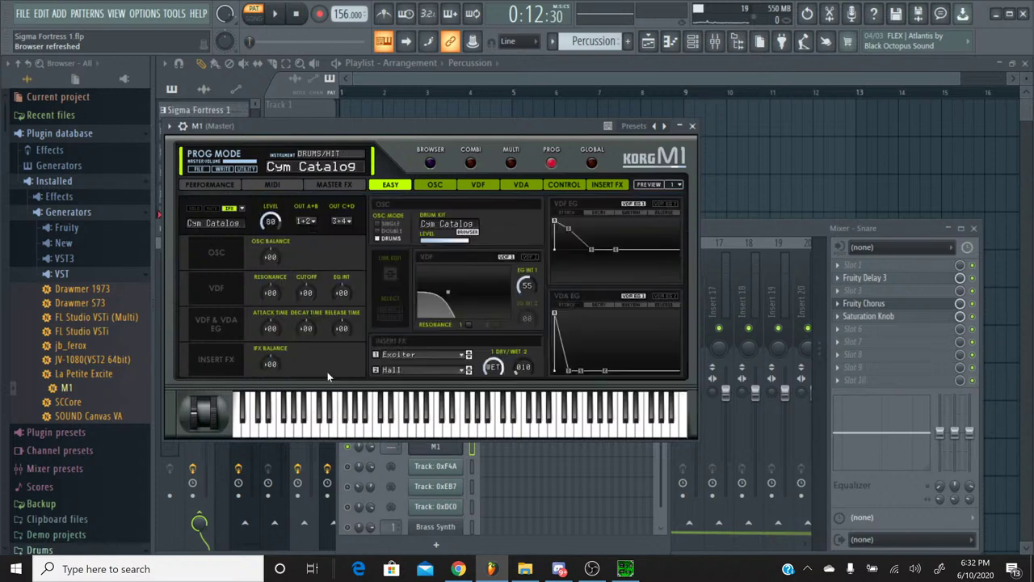
# Set the M1's second insert effect to No Effect and close the plugin window
pyautogui.click(399, 373)
pyautogui.click(420, 43)
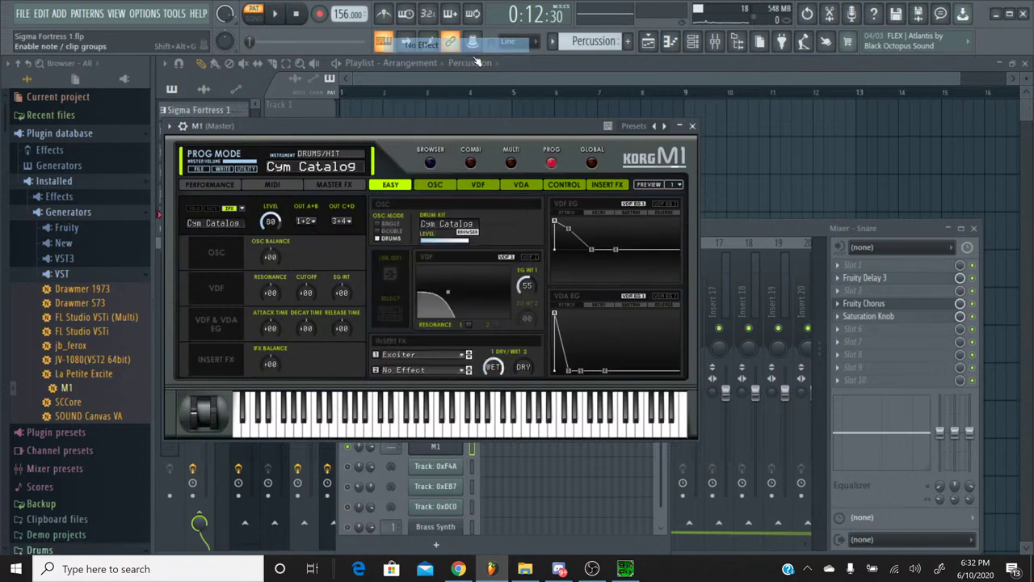
pyautogui.click(692, 125)
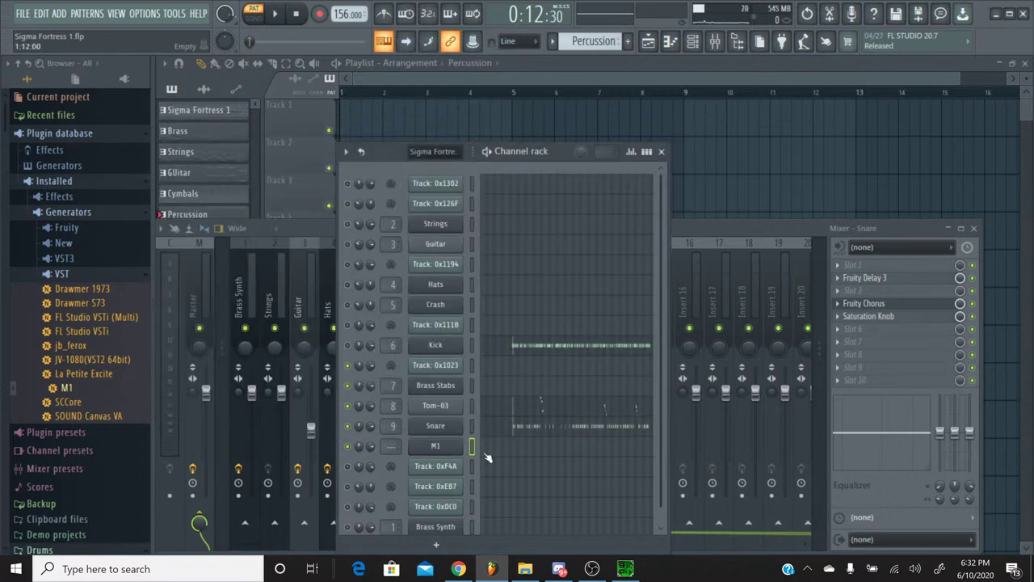
# Rename the new M1 channel to Crash #2
pyautogui.rightClick(436, 448)
pyautogui.click(485, 402)
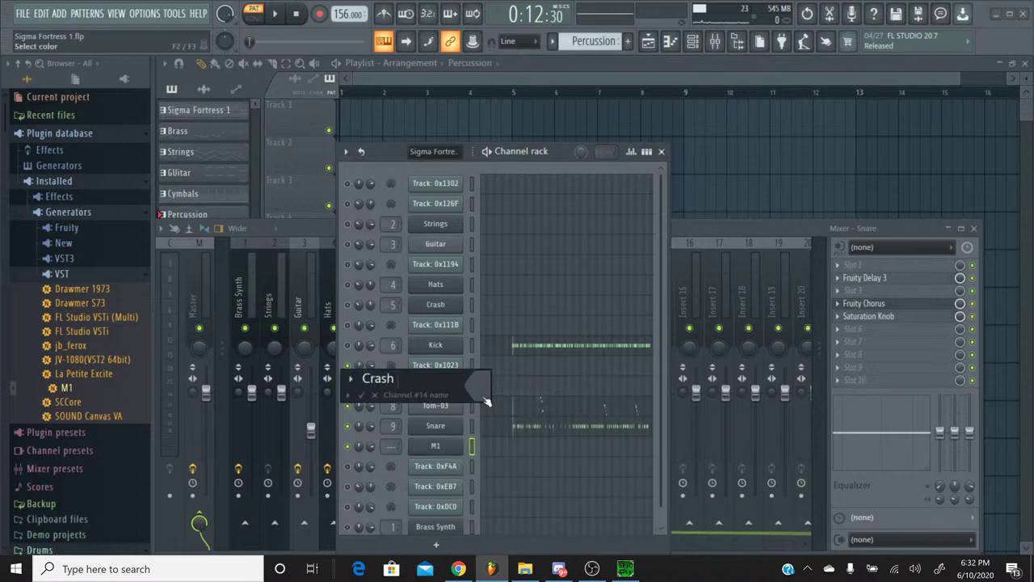
pyautogui.write('Crash #2')
pyautogui.press('Return')
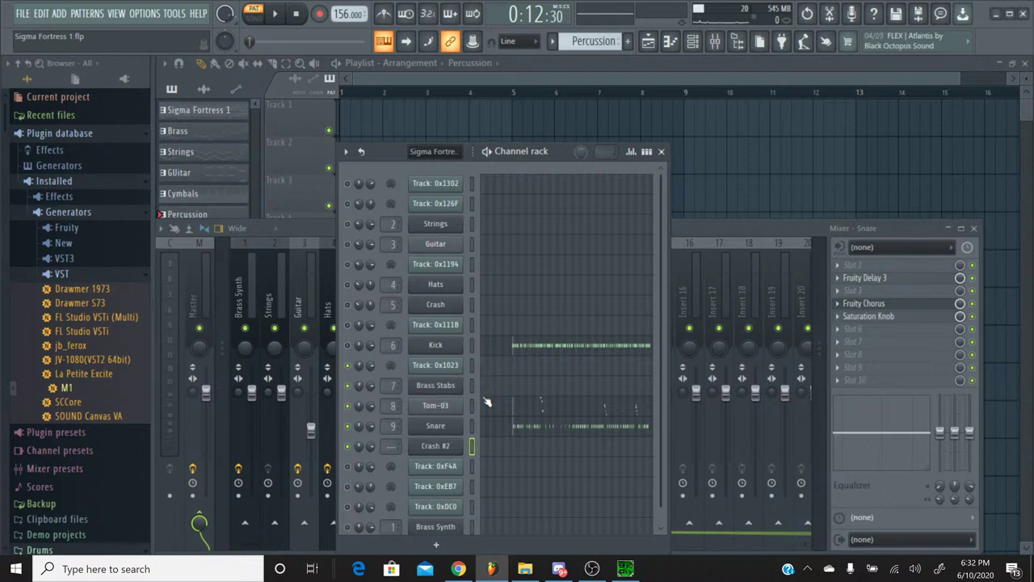
# Paste the copied C#4 notes into the Crash #2 piano roll and move them so the first starts at bar 9
pyautogui.click(507, 453)
pyautogui.moveTo(443, 129); pyautogui.dragTo(507, 131)
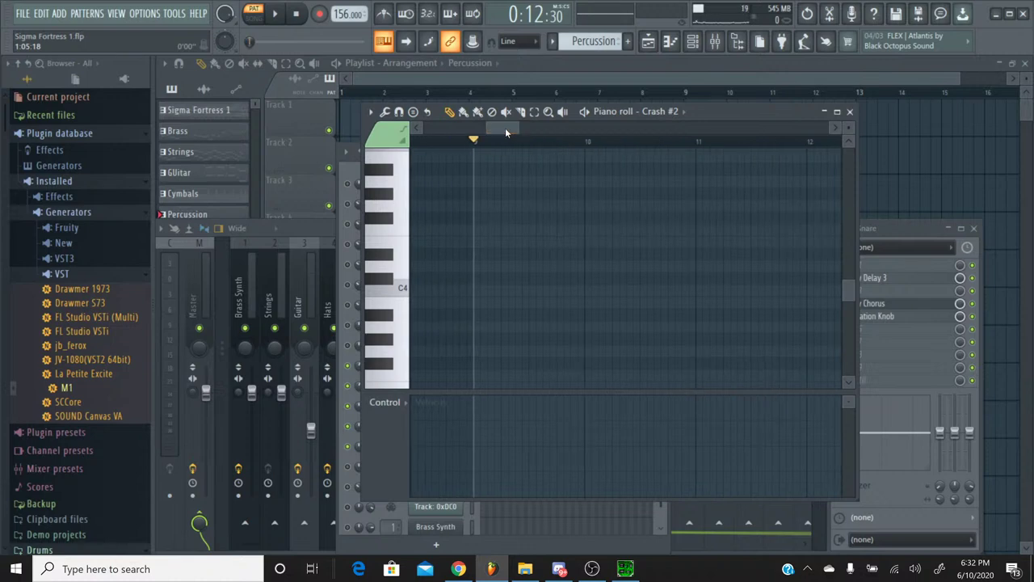
pyautogui.hotkey('ctrl', 'v')
pyautogui.moveTo(601, 281)
pyautogui.mouseDown()
pyautogui.moveTo(576, 278)
pyautogui.moveTo(608, 280)
pyautogui.mouseUp()
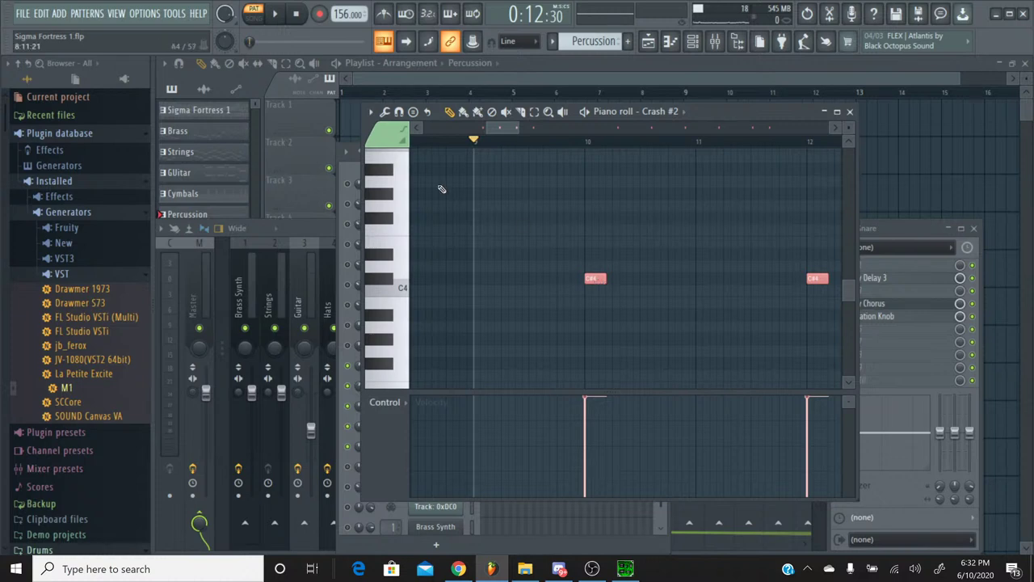
pyautogui.press('space')
pyautogui.press('Delete')
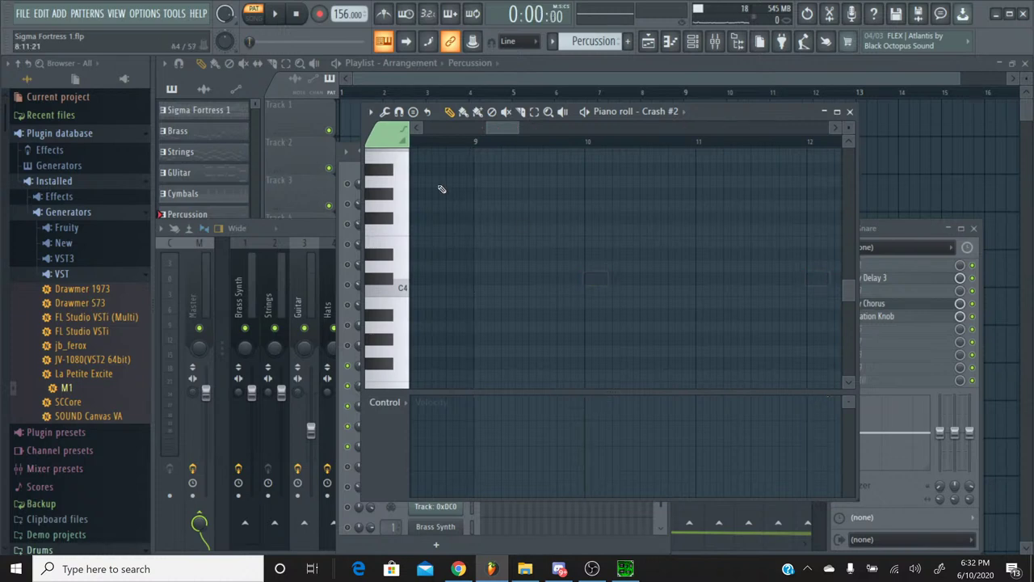
pyautogui.hotkey('ctrl', 'z')
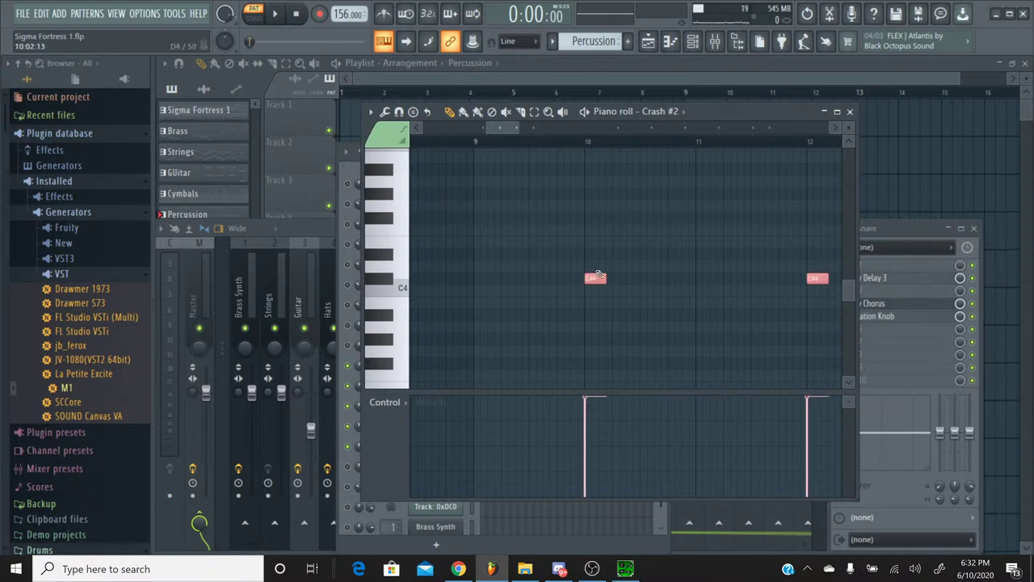
pyautogui.moveTo(595, 278); pyautogui.dragTo(484, 277)
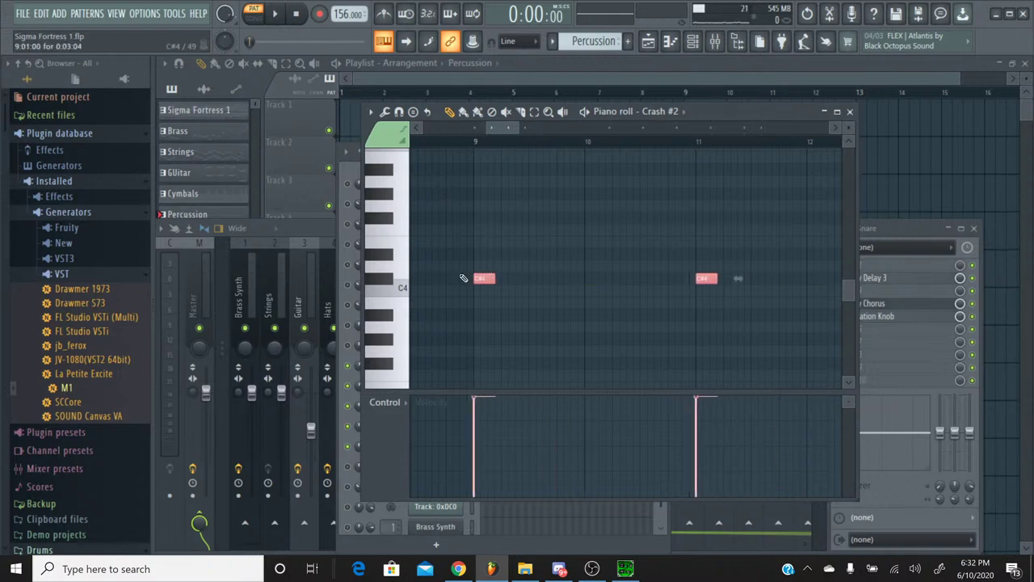
# Audition higher keys of the Crash #2 channel, including C6, G6 and G#6, to find a suitable cymbal sound
pyautogui.scroll(4, 391, 264)
pyautogui.moveTo(390, 252); pyautogui.dragTo(385, 185)
pyautogui.scroll(1, 385, 185)
pyautogui.click(385, 185)
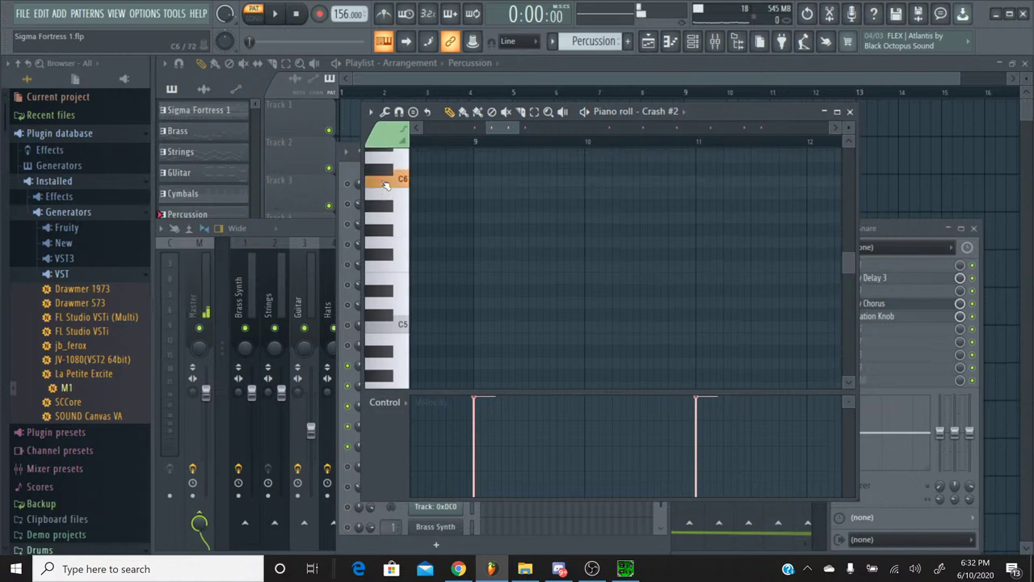
pyautogui.scroll(2, 386, 185)
pyautogui.click(385, 162)
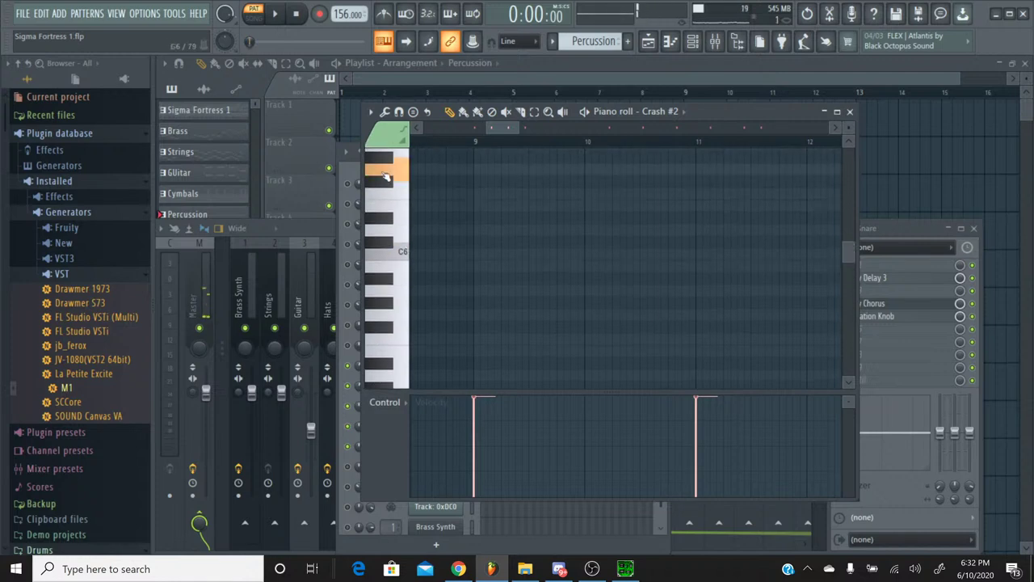
pyautogui.click(385, 159)
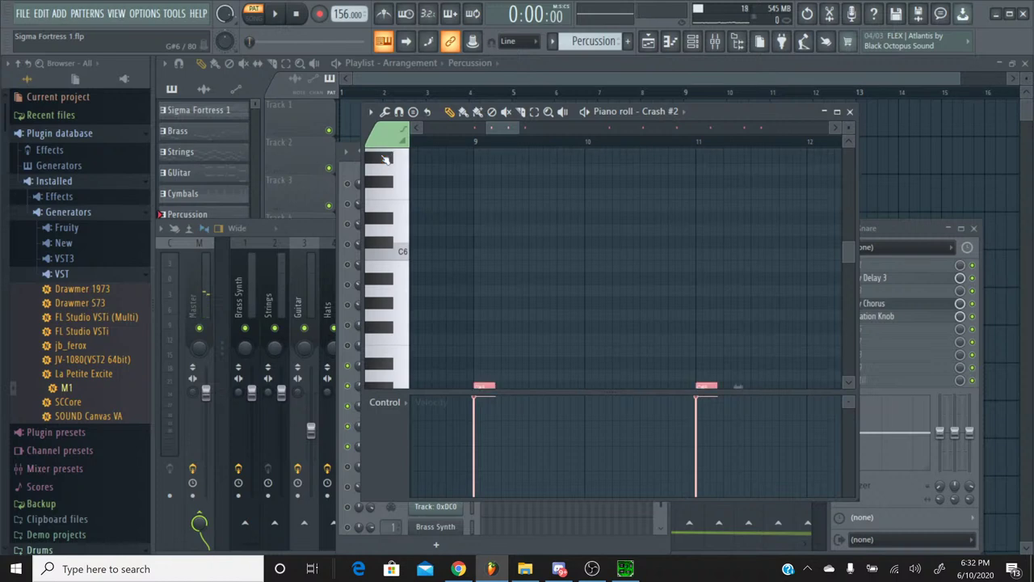
# Transpose the Crash #2 notes up to G#6, deselect them and close the piano roll
pyautogui.hotkey('ctrl', 'Up')
pyautogui.press('Up')
pyautogui.press('Up')
pyautogui.press('Up')
pyautogui.press('Up')
pyautogui.press('Up')
pyautogui.press('Up')
pyautogui.press('Up')
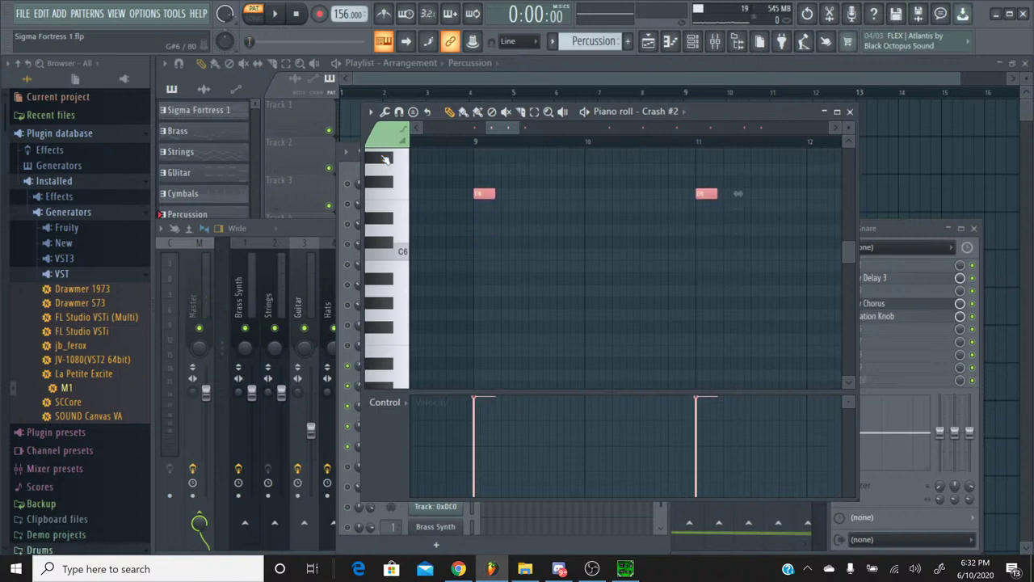
pyautogui.hotkey('ctrl', 'd')
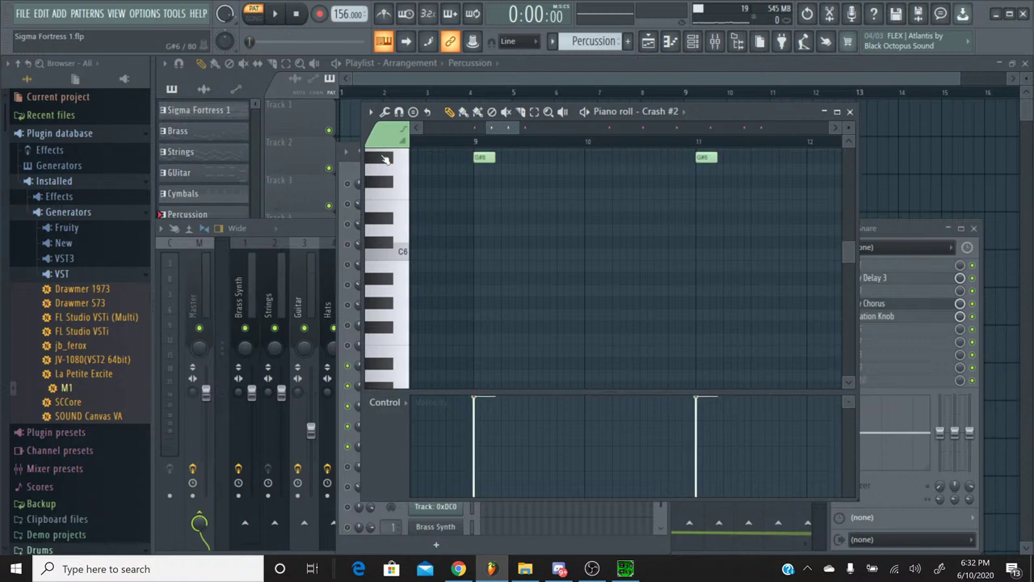
pyautogui.click(849, 112)
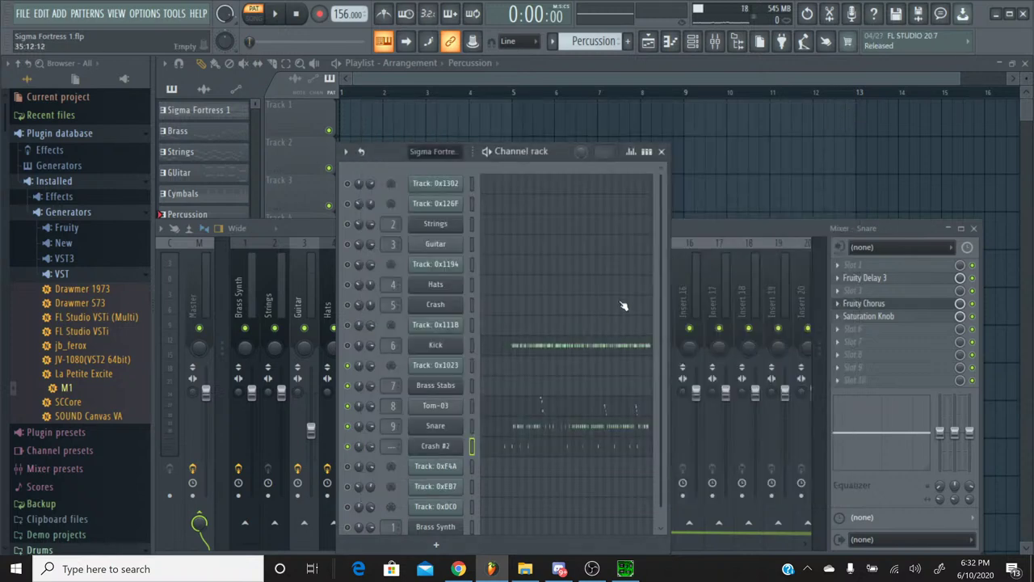
# Route the Crash #2 channel to mixer track 5, the existing Crash insert
pyautogui.click(680, 234)
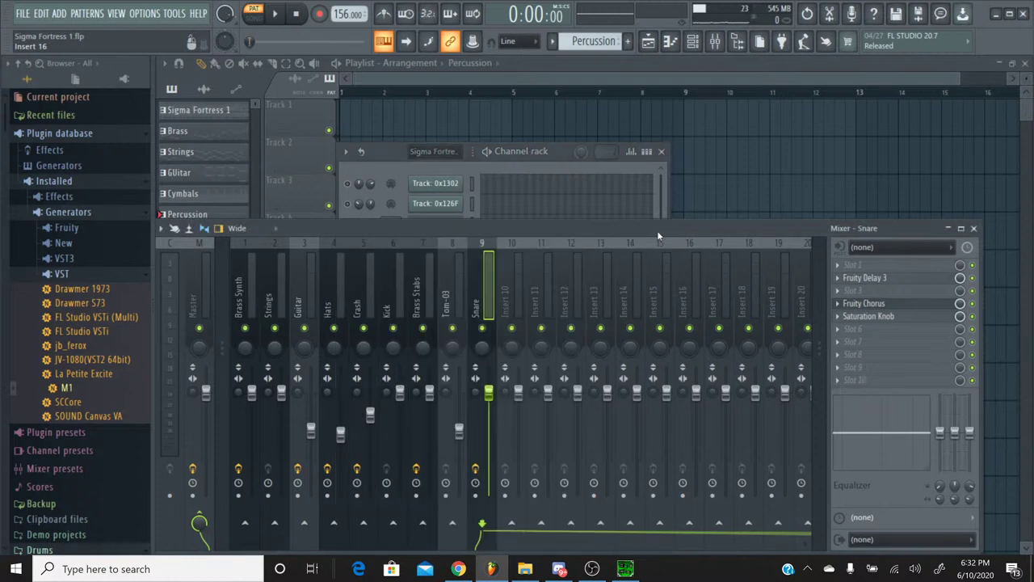
pyautogui.click(396, 169)
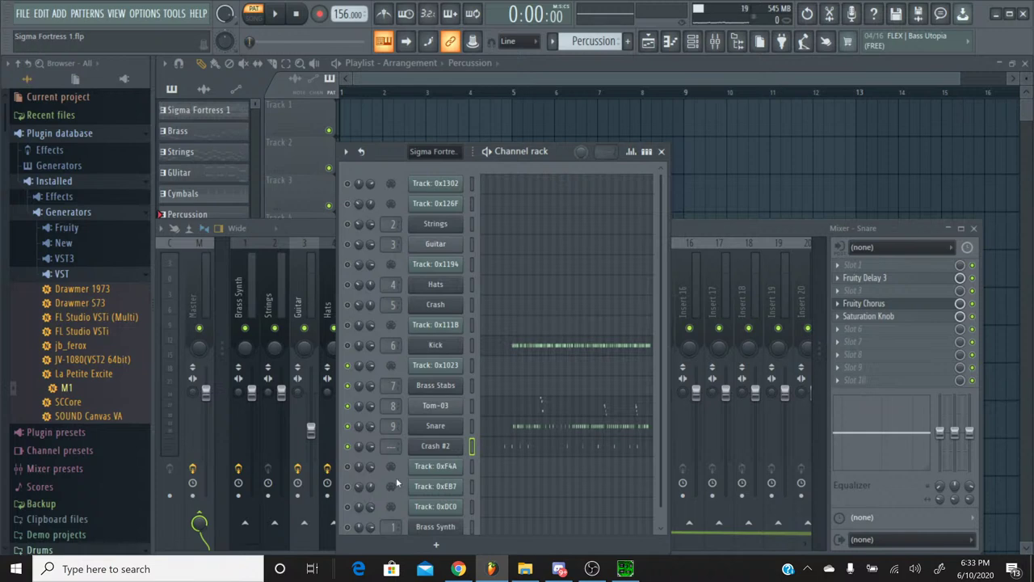
pyautogui.scroll(6, 391, 445)
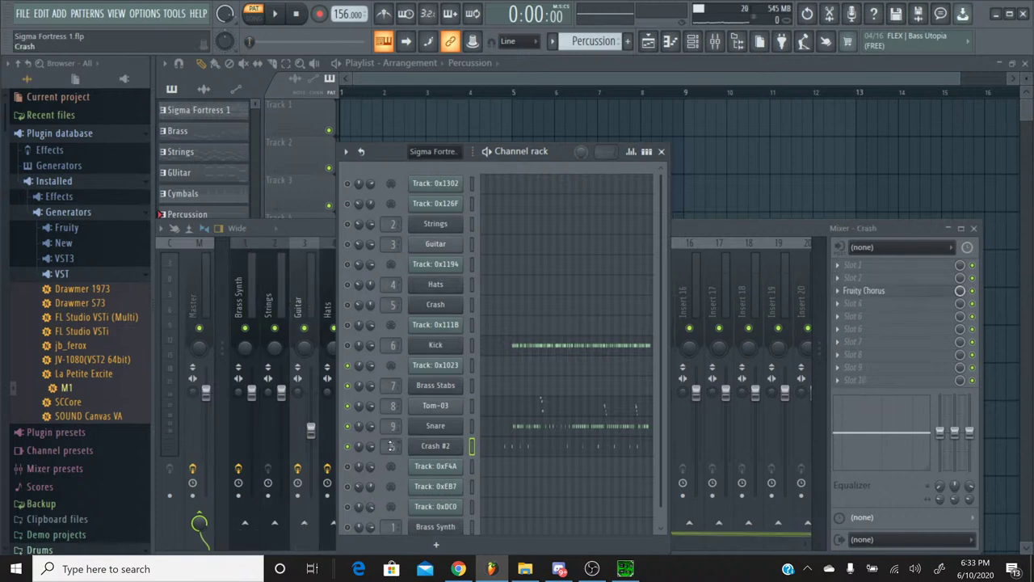
pyautogui.scroll(-1, 391, 445)
# Play back the percussion pattern, restart it from bar 9 in the Snare piano roll, and stop playback
pyautogui.press('space')
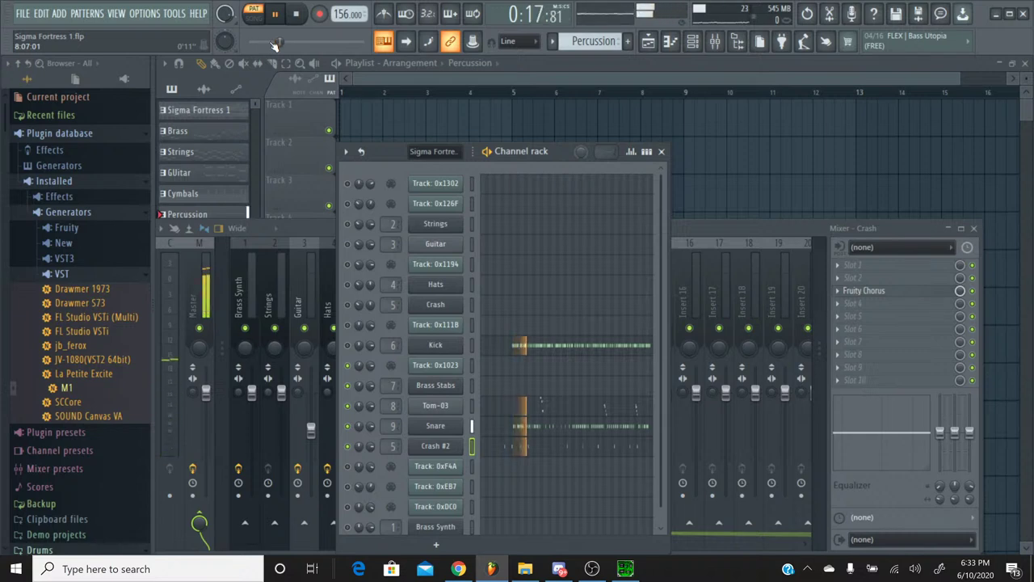
pyautogui.click(509, 428)
pyautogui.click(484, 139)
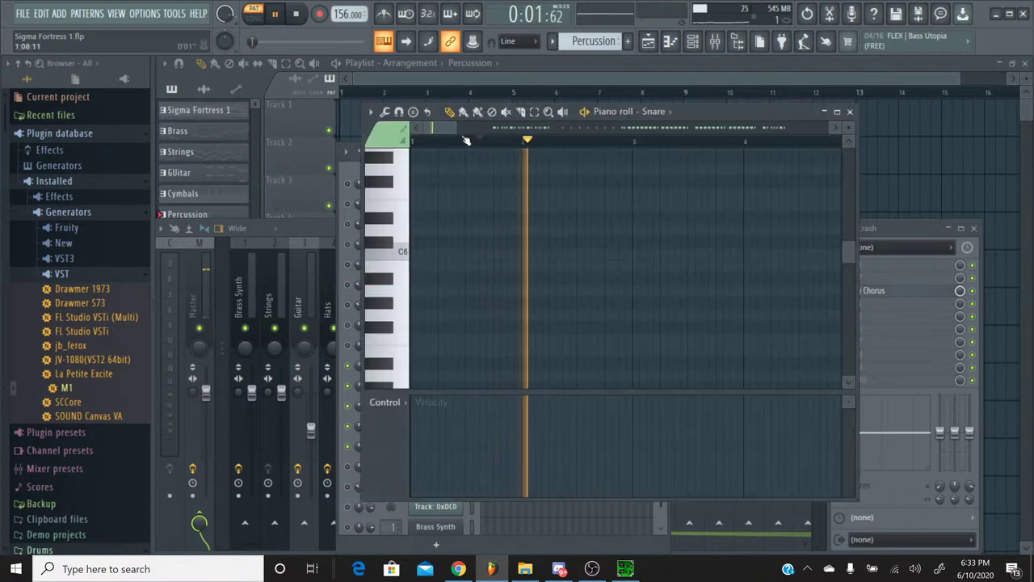
pyautogui.moveTo(444, 130); pyautogui.dragTo(509, 130)
pyautogui.click(506, 142)
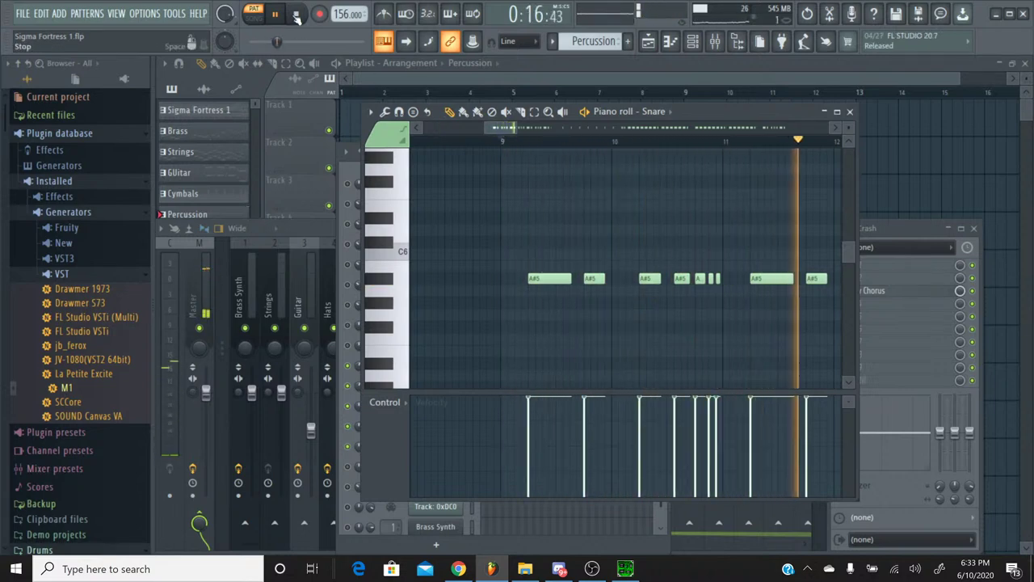
pyautogui.click(296, 16)
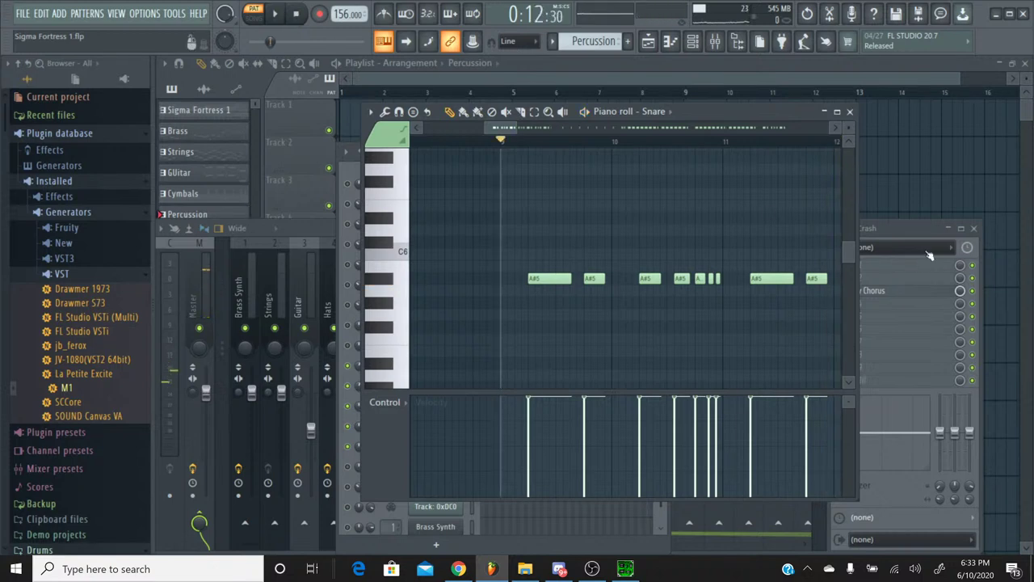
# Edit the delay time events of the Snare's Fruity Delay 3, lowering them to 0% from bar 24 onward
pyautogui.click(895, 237)
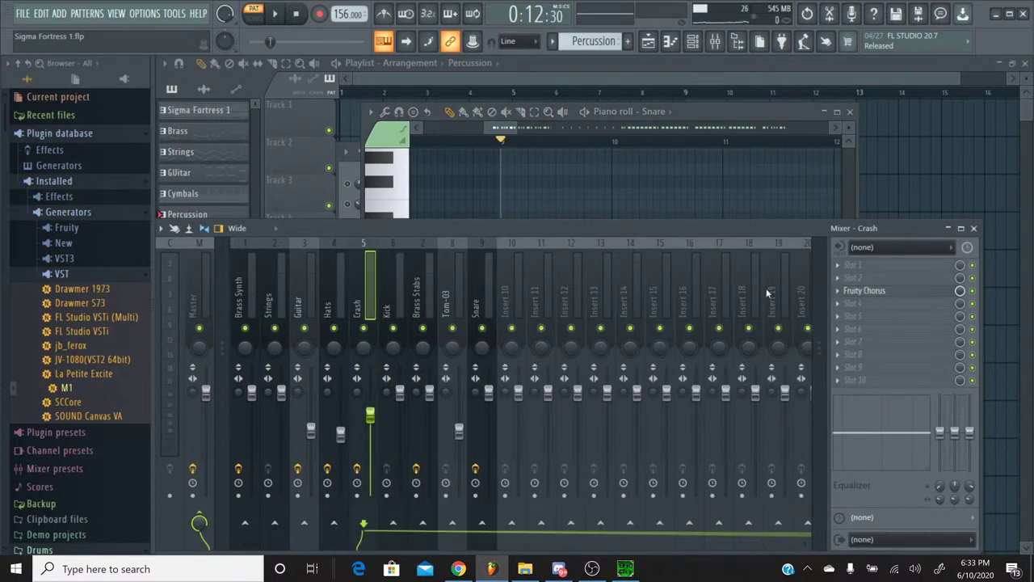
pyautogui.click(492, 259)
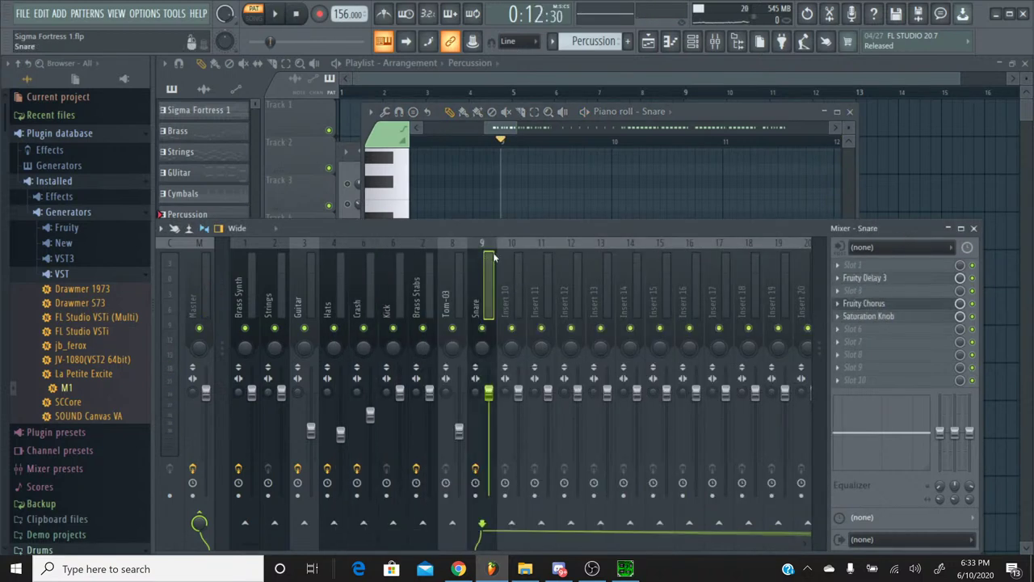
pyautogui.click(929, 279)
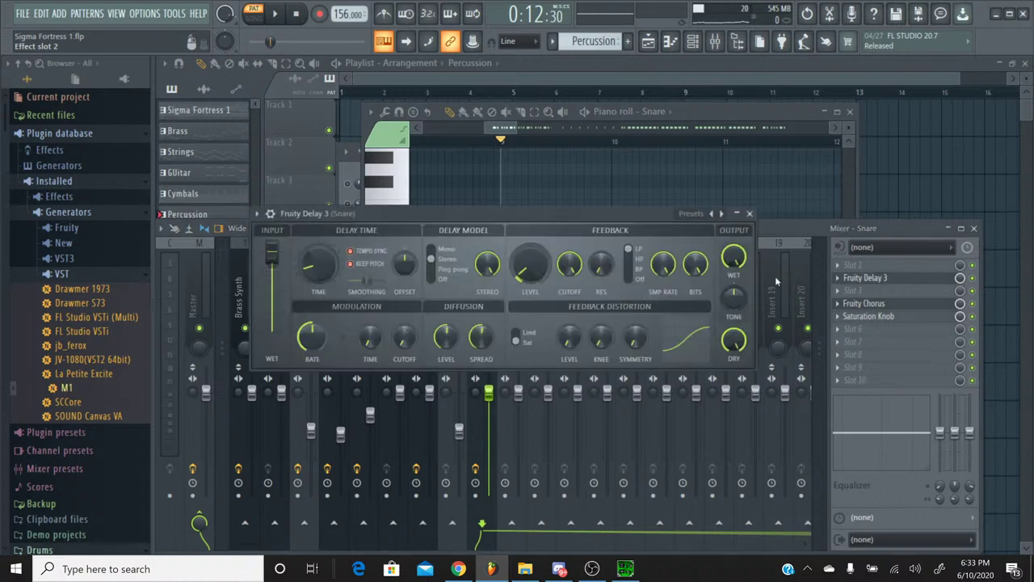
pyautogui.rightClick(332, 267)
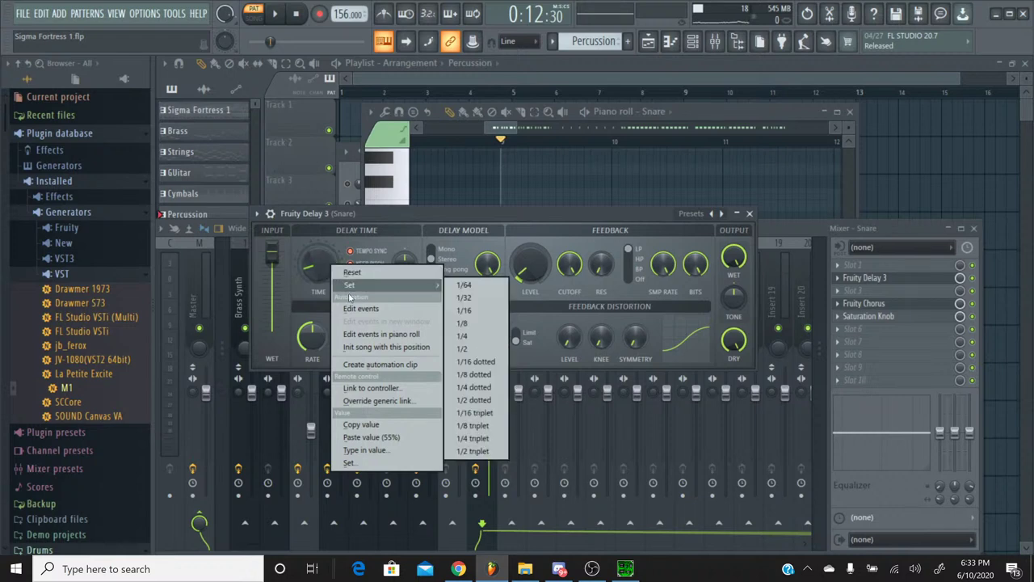
pyautogui.click(361, 310)
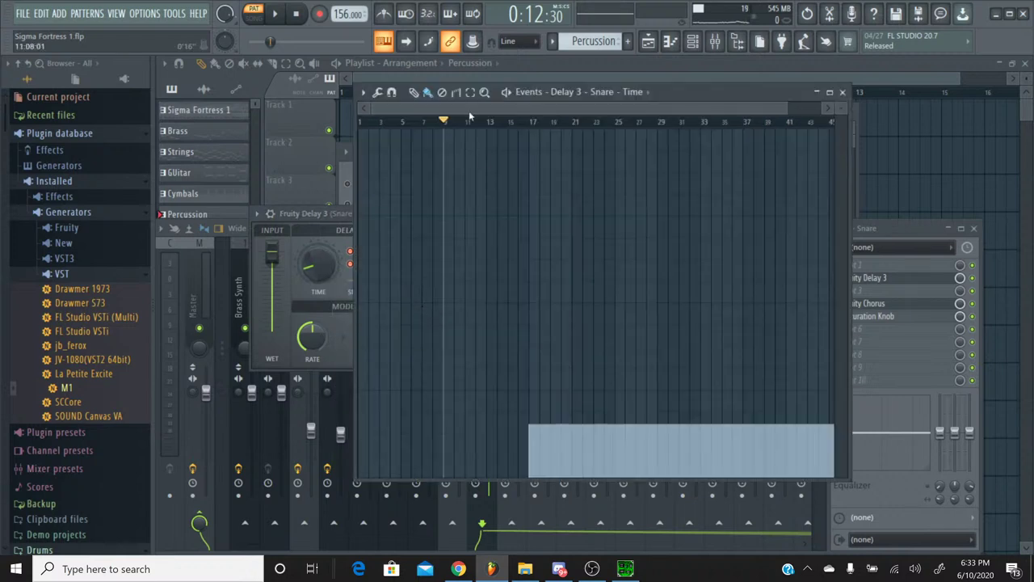
pyautogui.moveTo(468, 111); pyautogui.dragTo(517, 140)
pyautogui.scroll(3, 522, 128)
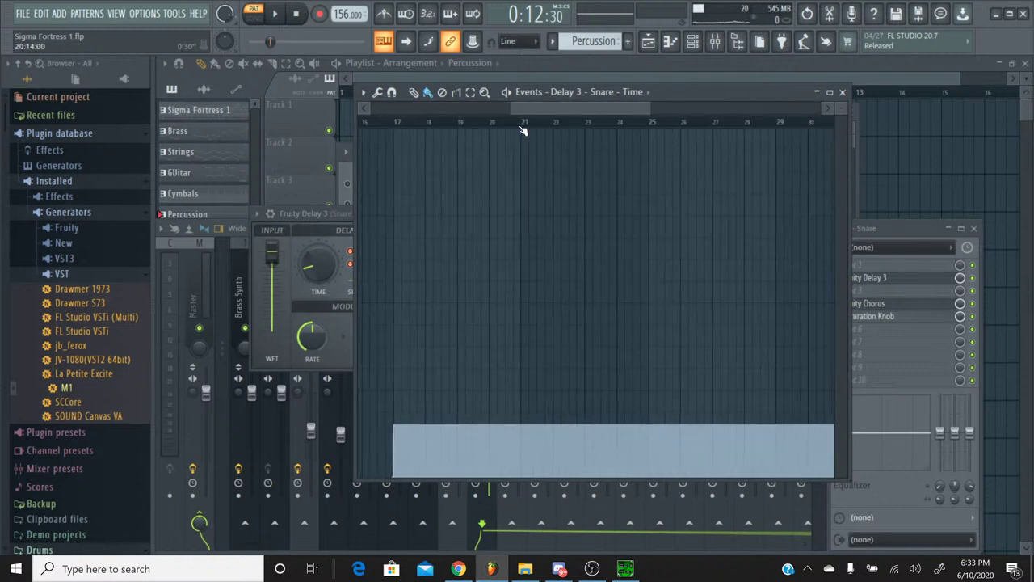
pyautogui.scroll(2, 523, 128)
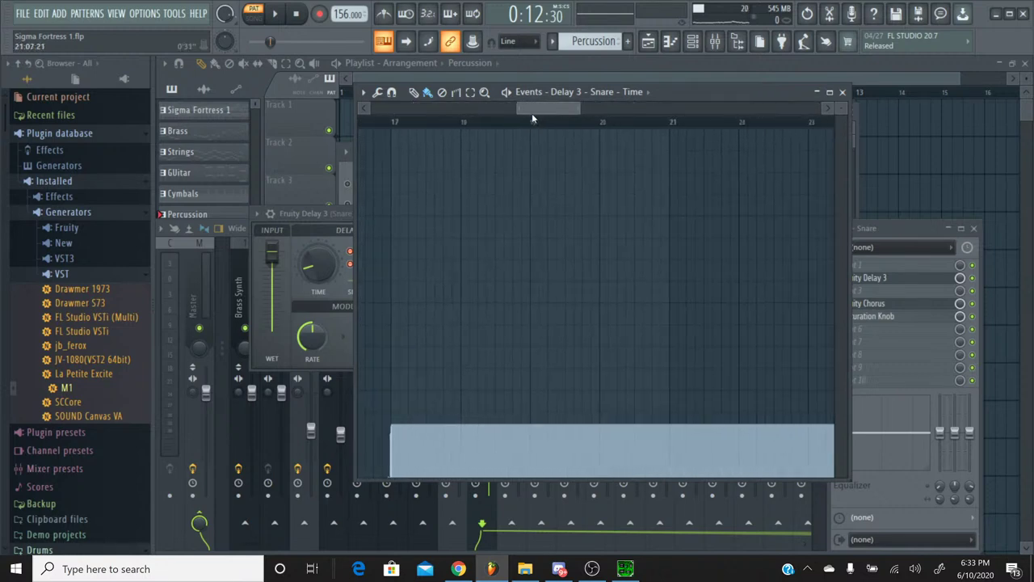
pyautogui.moveTo(532, 113); pyautogui.dragTo(571, 114)
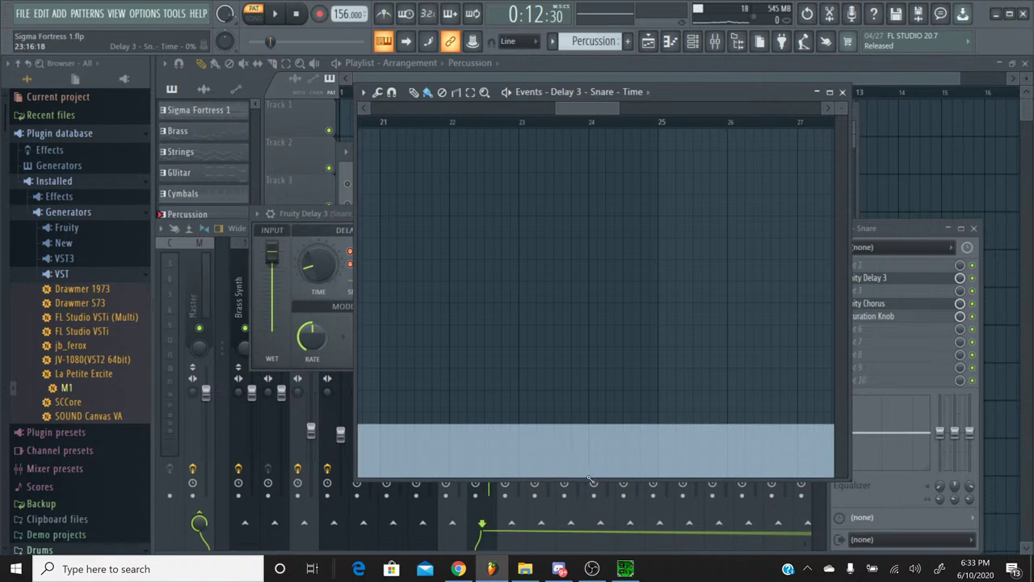
pyautogui.moveTo(591, 481); pyautogui.dragTo(835, 480)
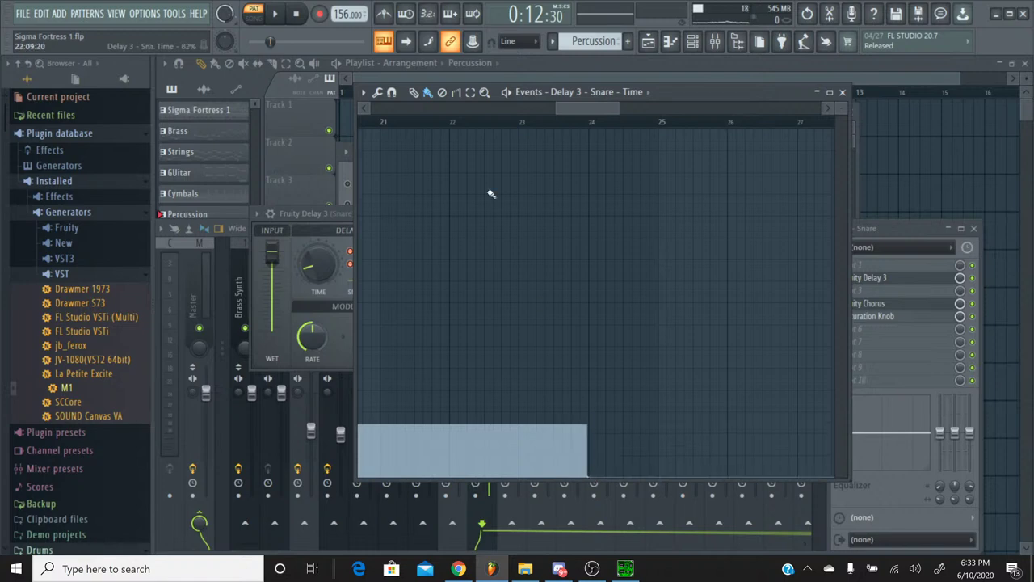
# Play the pattern from about bar 22 to hear the snare's delay change, with Fruity Delay 3 in front, and stop playback
pyautogui.click(476, 121)
pyautogui.click(277, 19)
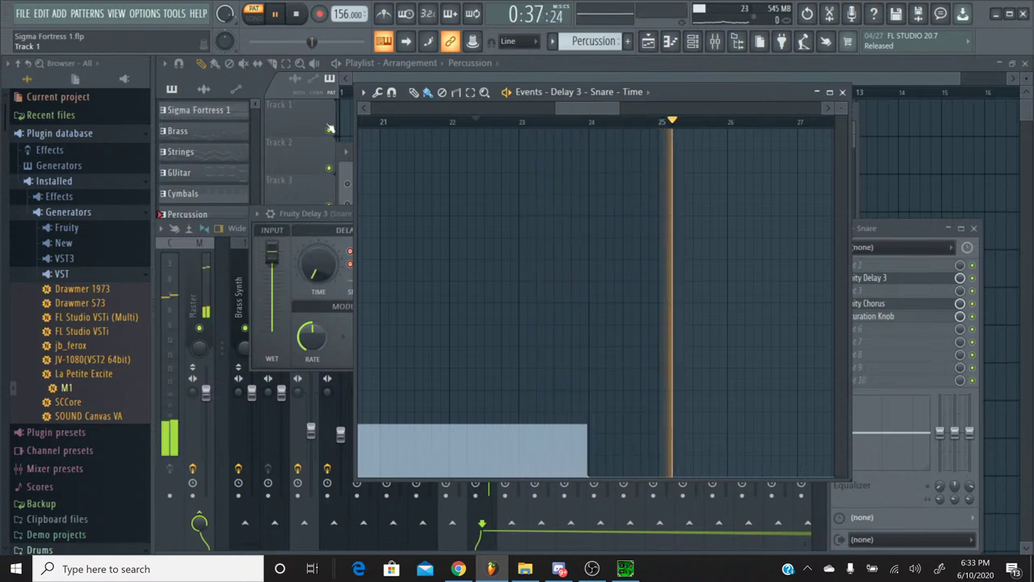
pyautogui.click(308, 234)
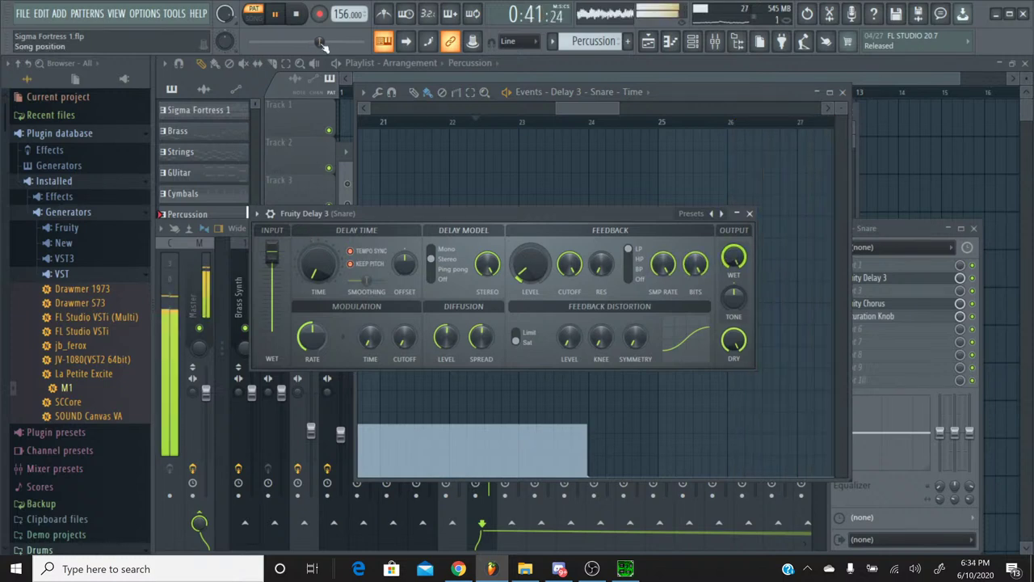
pyautogui.press('space')
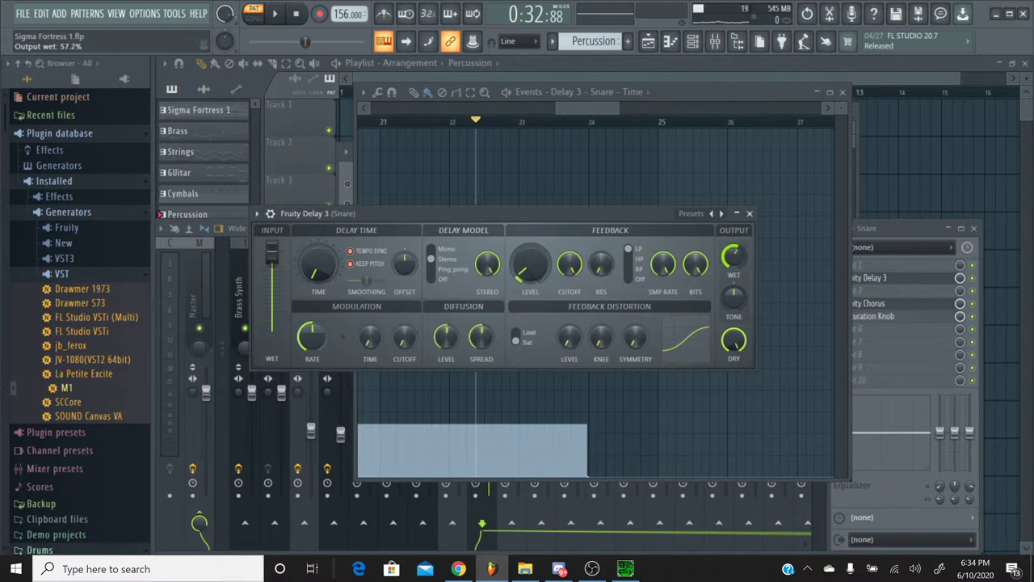
# Inspect the event automation of the snare delay's output wet level around bars 15 to 24 and close it
pyautogui.rightClick(732, 261)
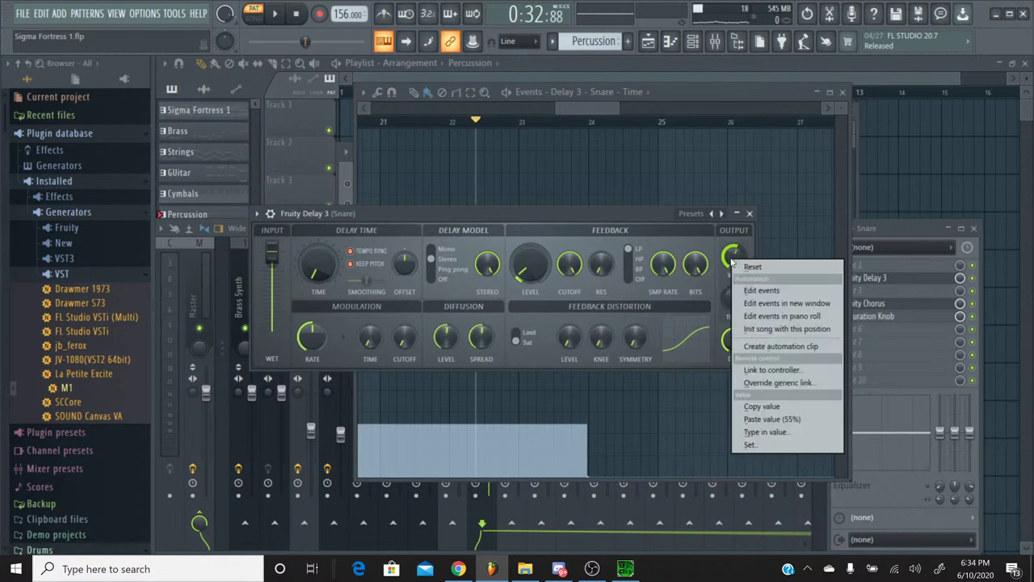
pyautogui.click(761, 290)
pyautogui.scroll(-3, 526, 108)
pyautogui.moveTo(527, 108)
pyautogui.mouseDown()
pyautogui.moveTo(573, 108)
pyautogui.moveTo(535, 113)
pyautogui.mouseUp()
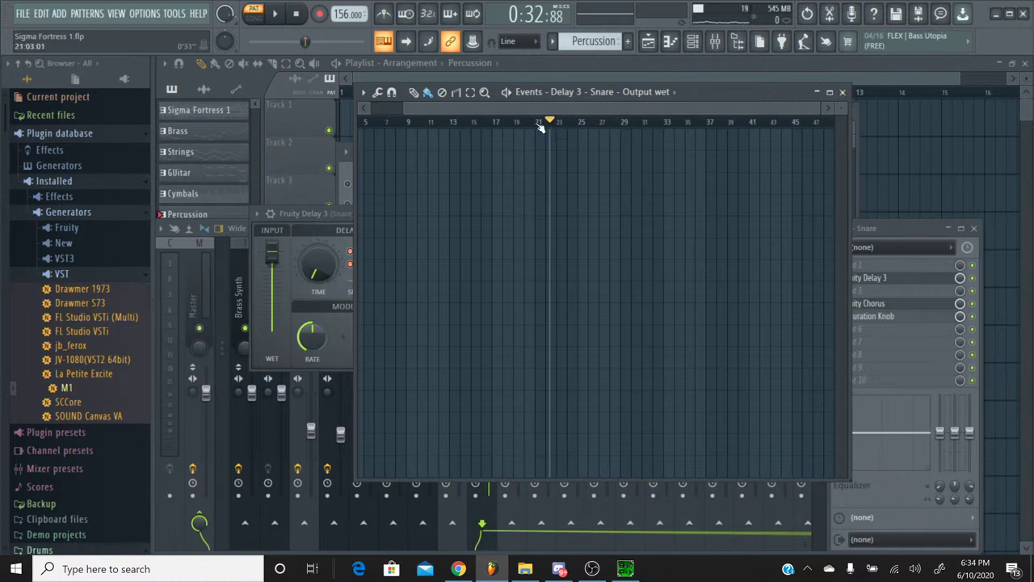
pyautogui.scroll(4, 541, 125)
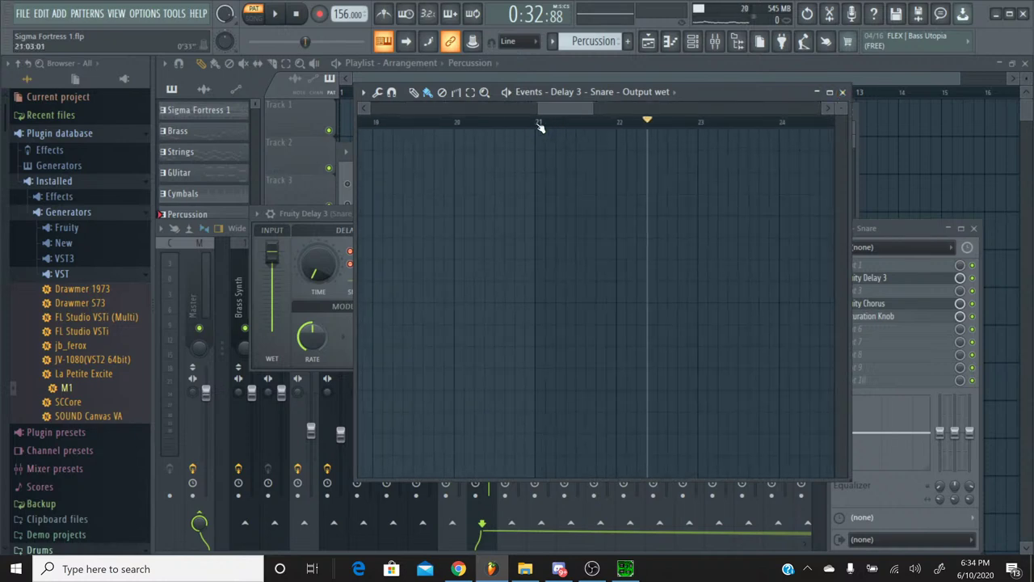
pyautogui.hscroll(-3, 542, 111)
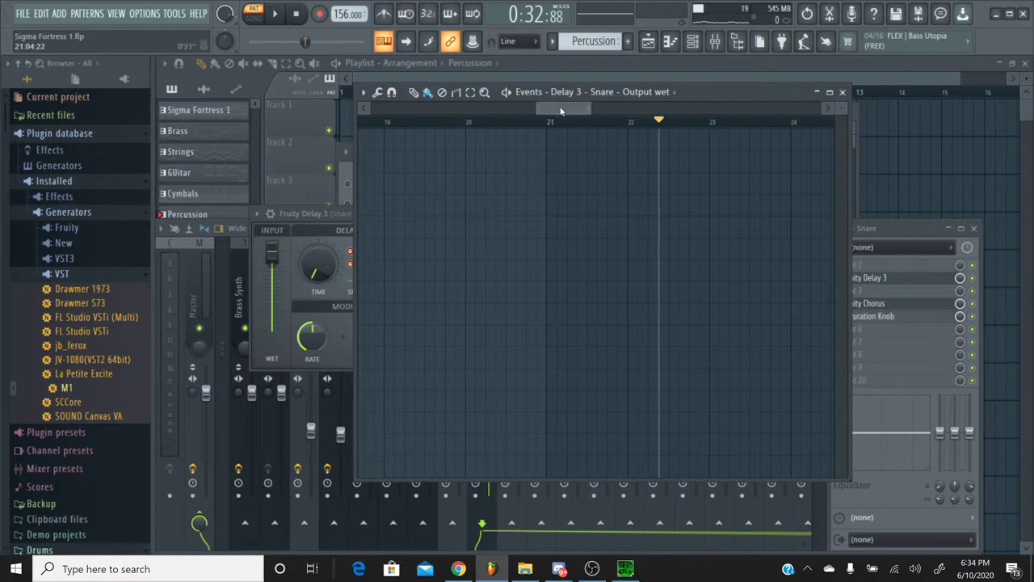
pyautogui.moveTo(540, 107); pyautogui.dragTo(526, 107)
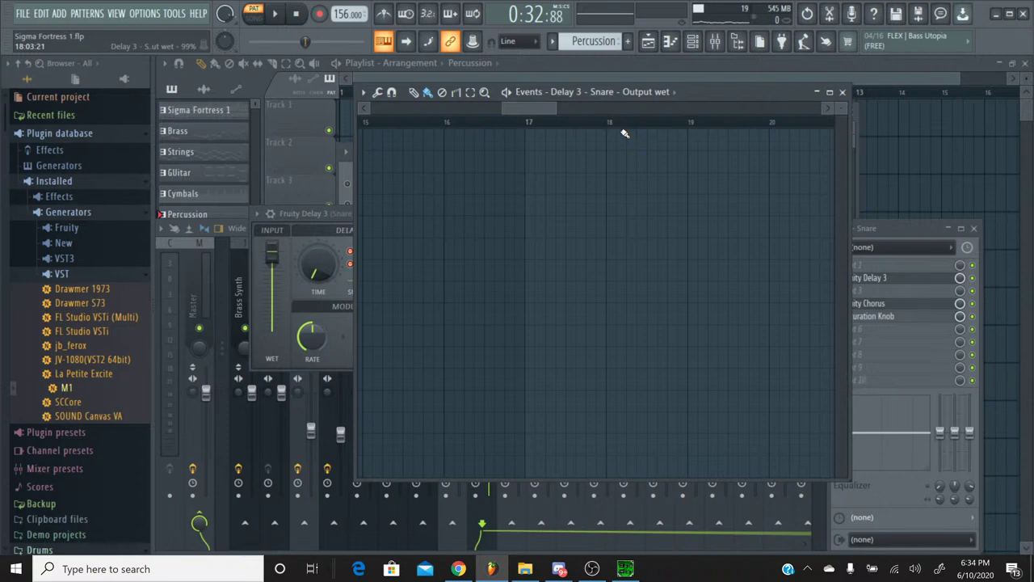
pyautogui.click(841, 92)
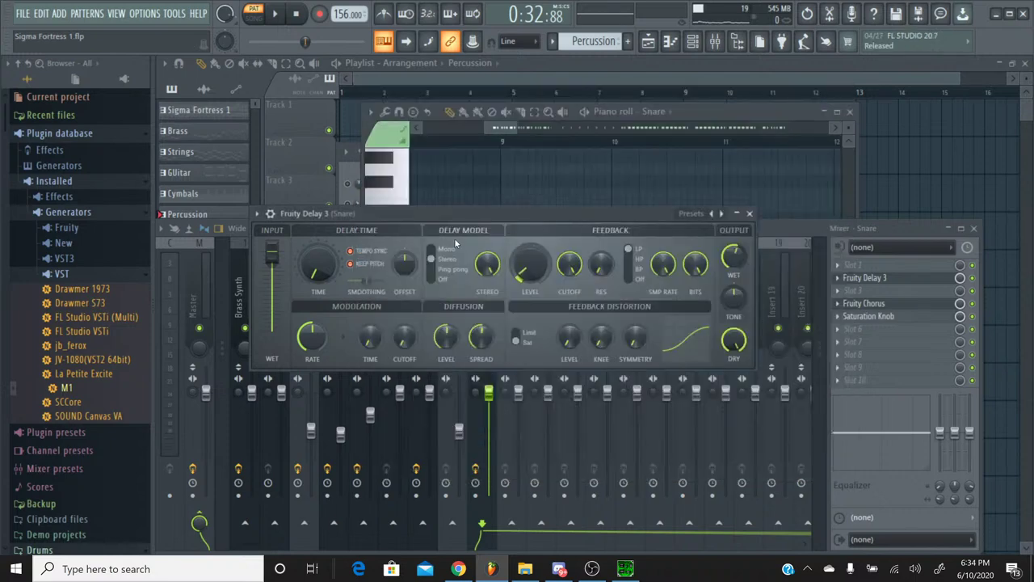
# Check where the snare delay's time events change between bars 17 and 25, and close the event editor
pyautogui.rightClick(318, 265)
pyautogui.click(365, 307)
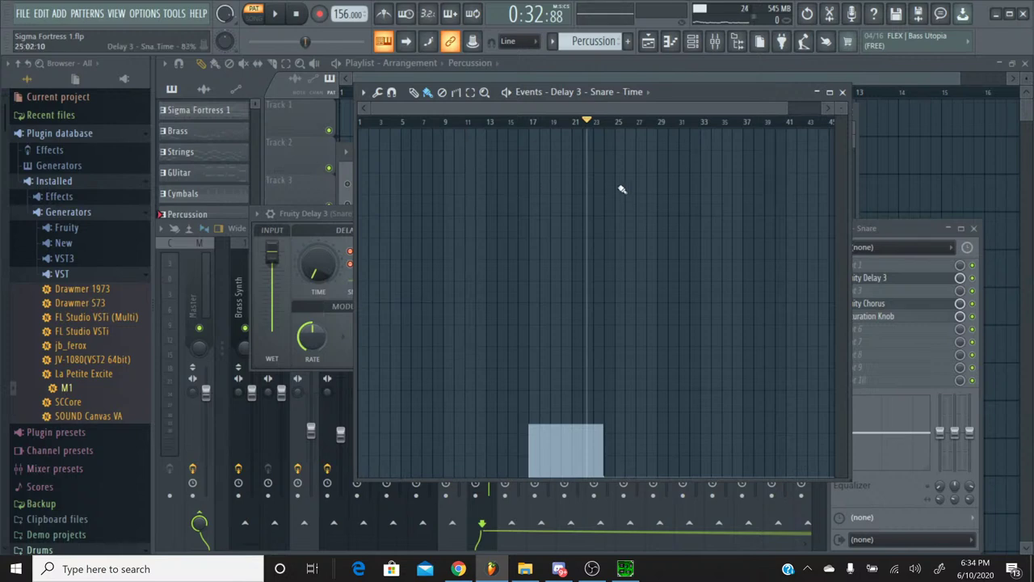
pyautogui.scroll(5, 612, 125)
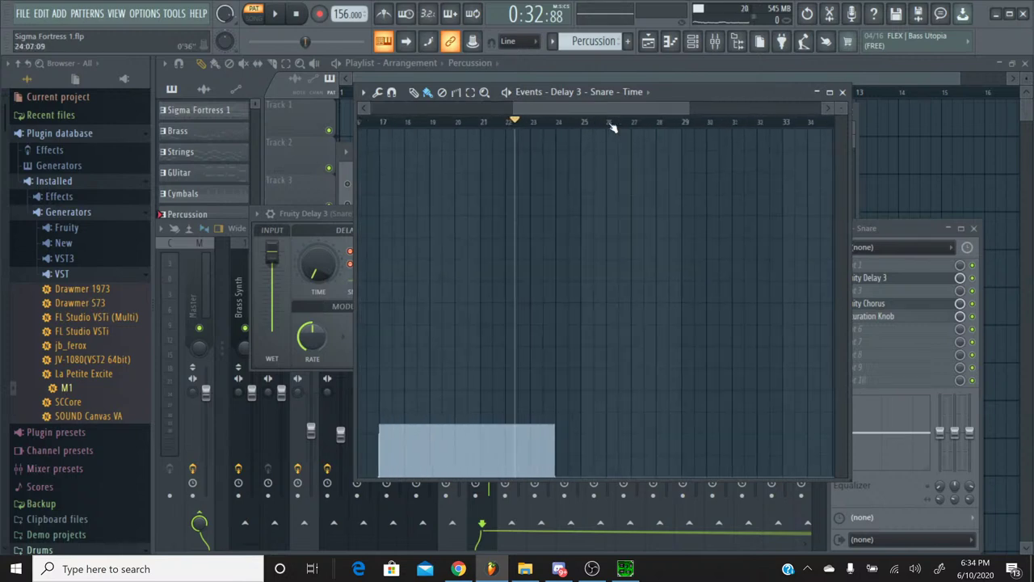
pyautogui.click(841, 91)
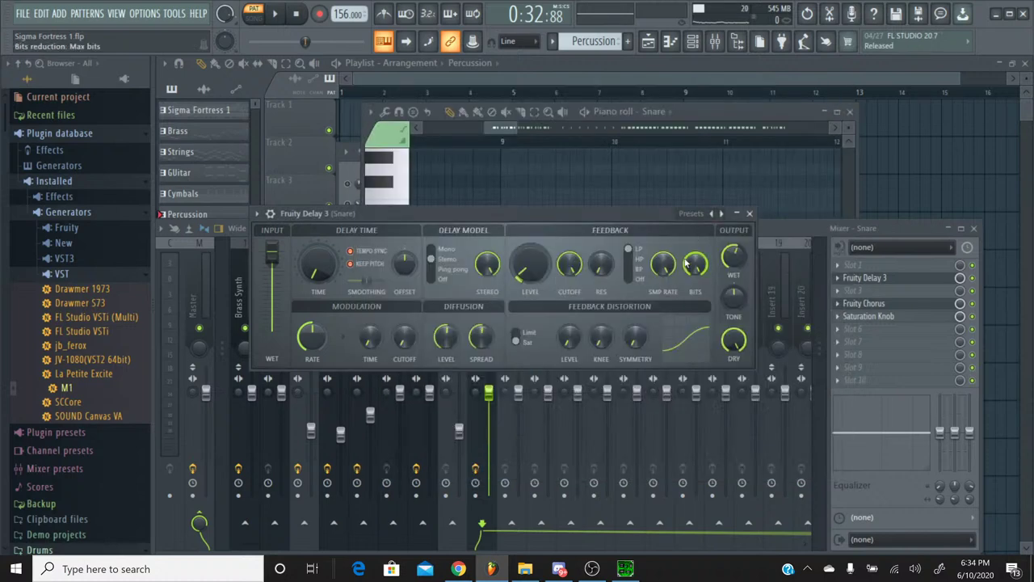
# Reset the Snare delay's output wet level and draw its events at full level from bar 17, dropping to zero from bar 24
pyautogui.rightClick(731, 258)
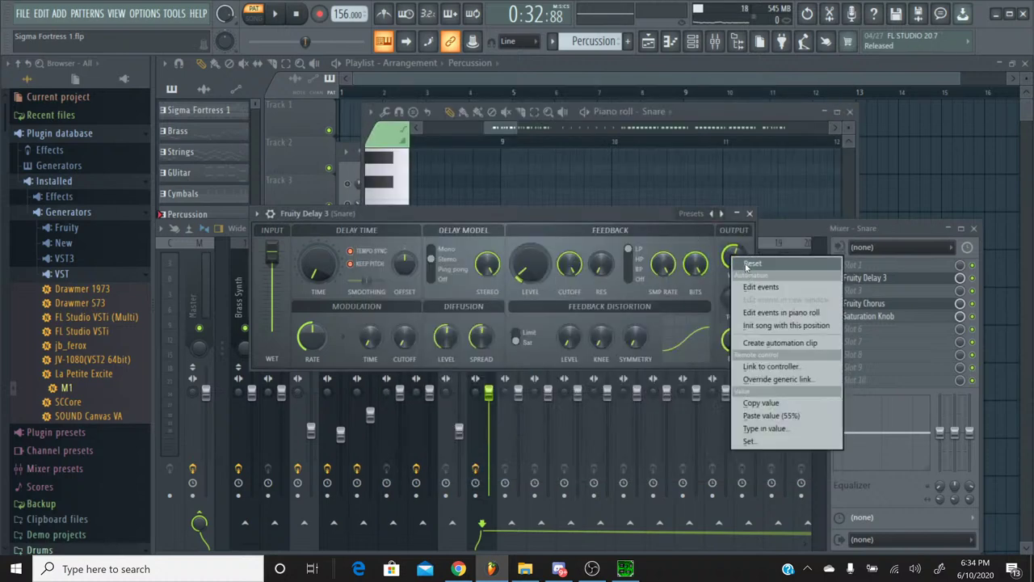
pyautogui.click(746, 265)
pyautogui.rightClick(733, 260)
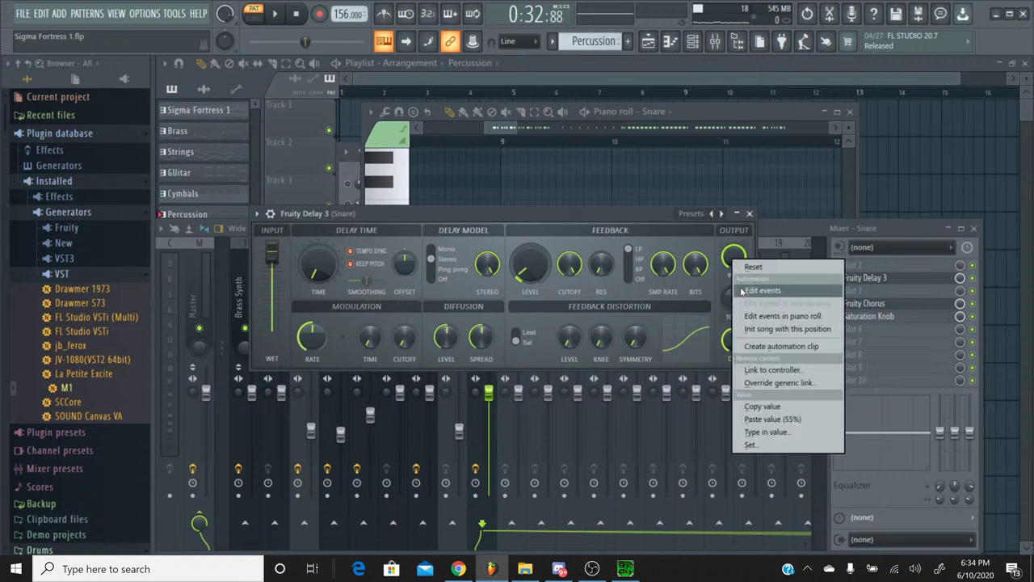
pyautogui.click(759, 291)
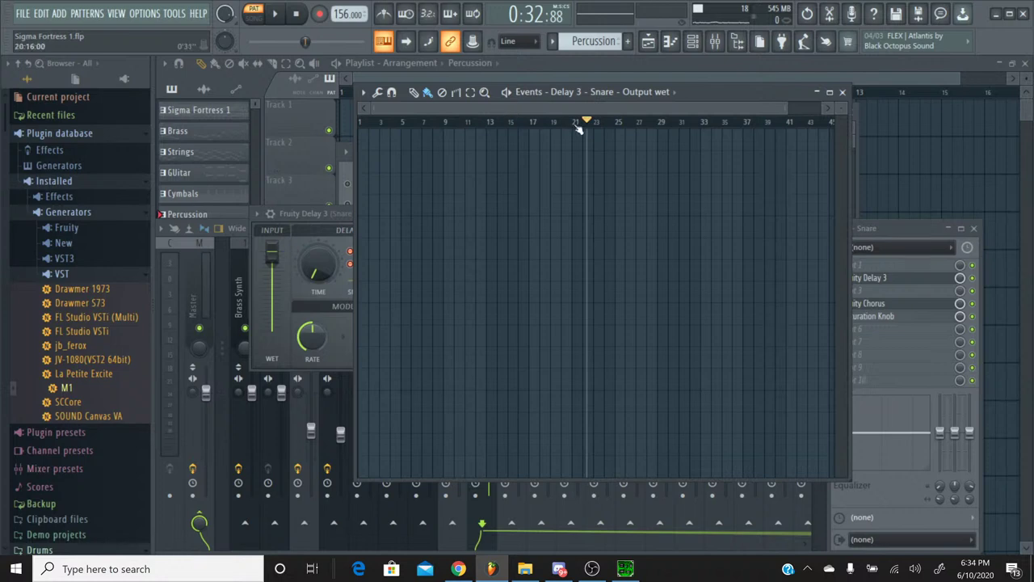
pyautogui.scroll(5, 583, 123)
pyautogui.moveTo(567, 106); pyautogui.dragTo(532, 112)
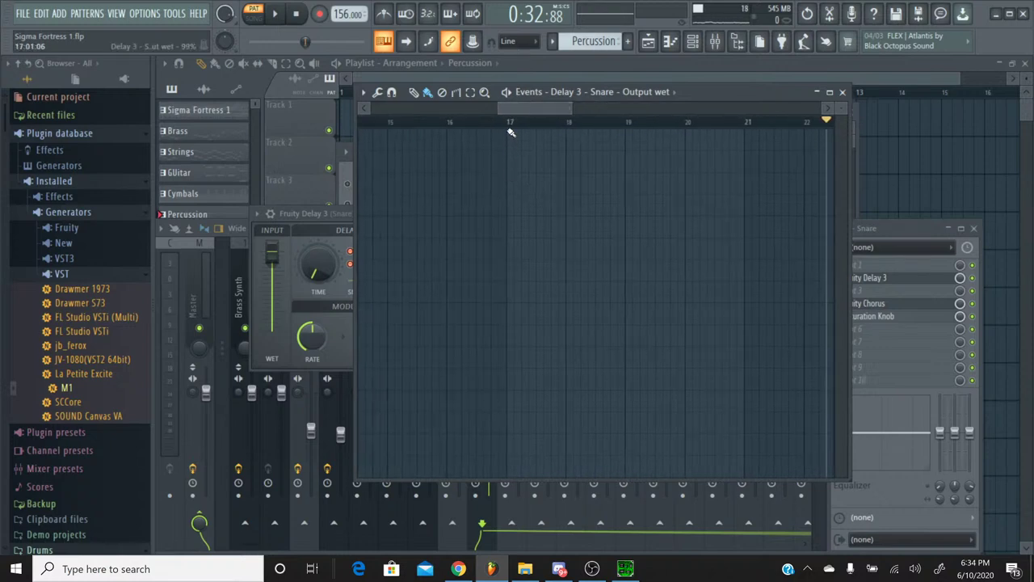
pyautogui.moveTo(510, 132); pyautogui.dragTo(594, 114)
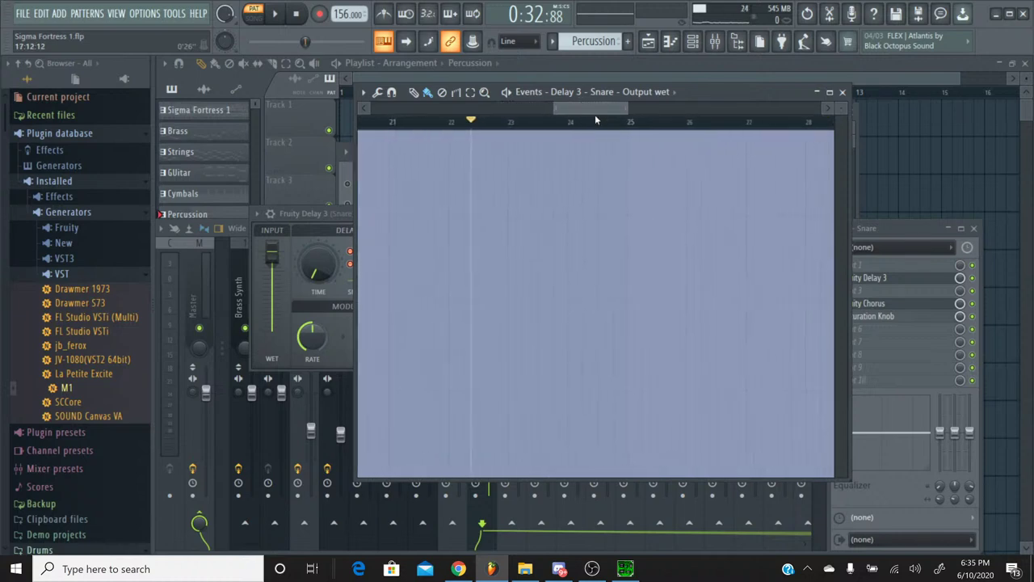
pyautogui.click(567, 481)
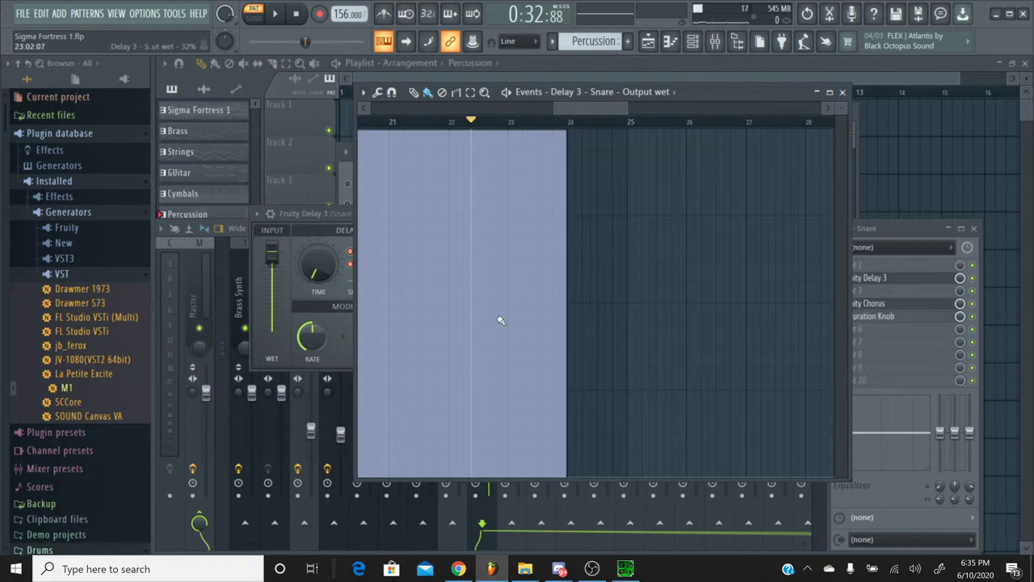
# Play the pattern from about bar 22 to check the wet level change, stop playback, and close the event editor and Fruity Delay 3
pyautogui.click(277, 17)
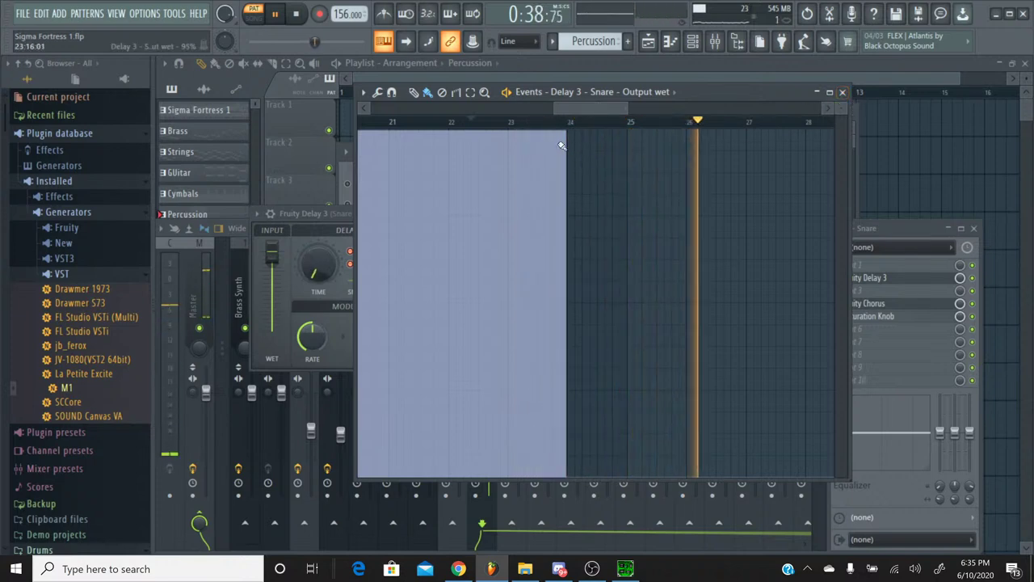
pyautogui.click(410, 123)
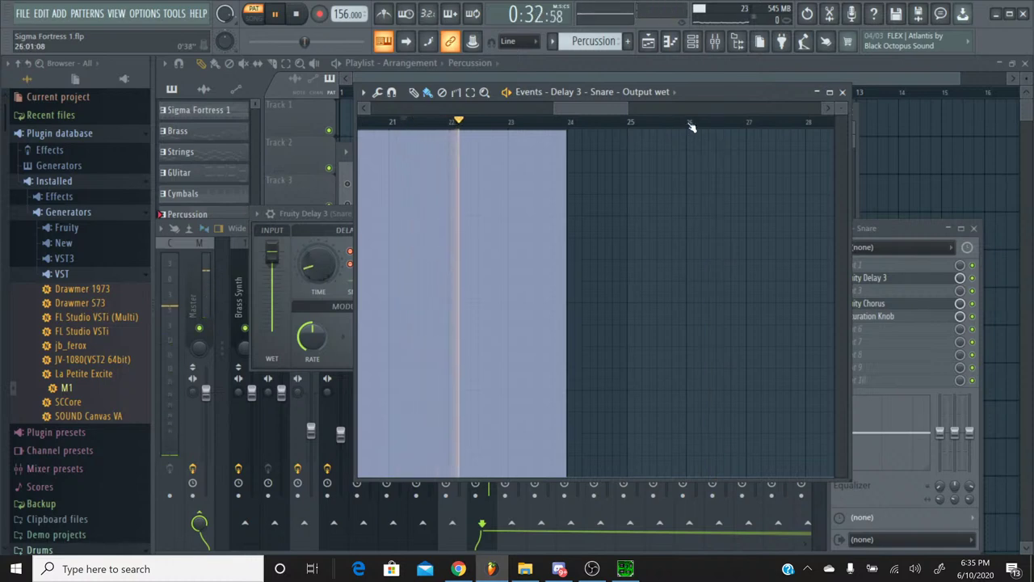
pyautogui.click(842, 92)
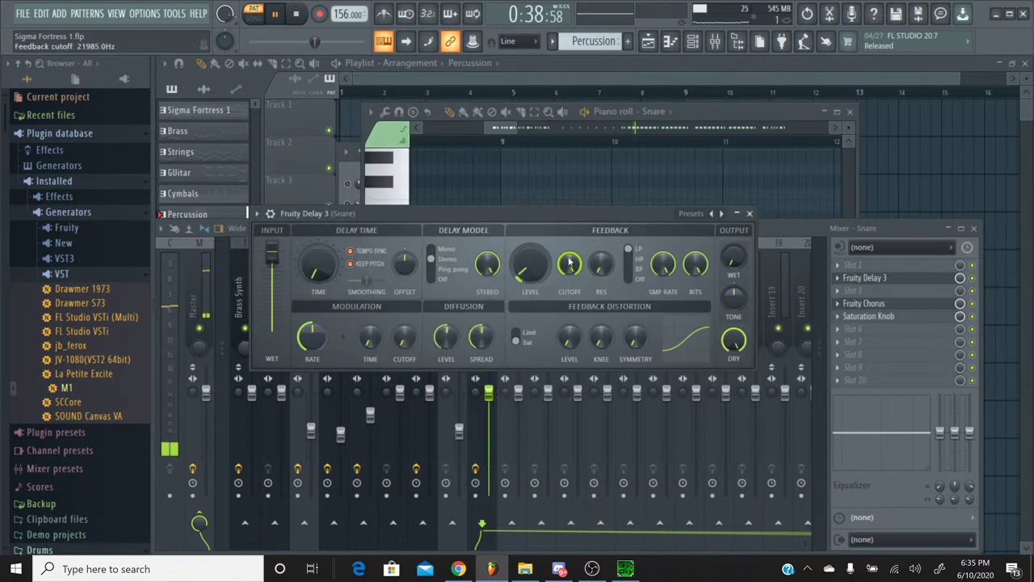
pyautogui.click(297, 16)
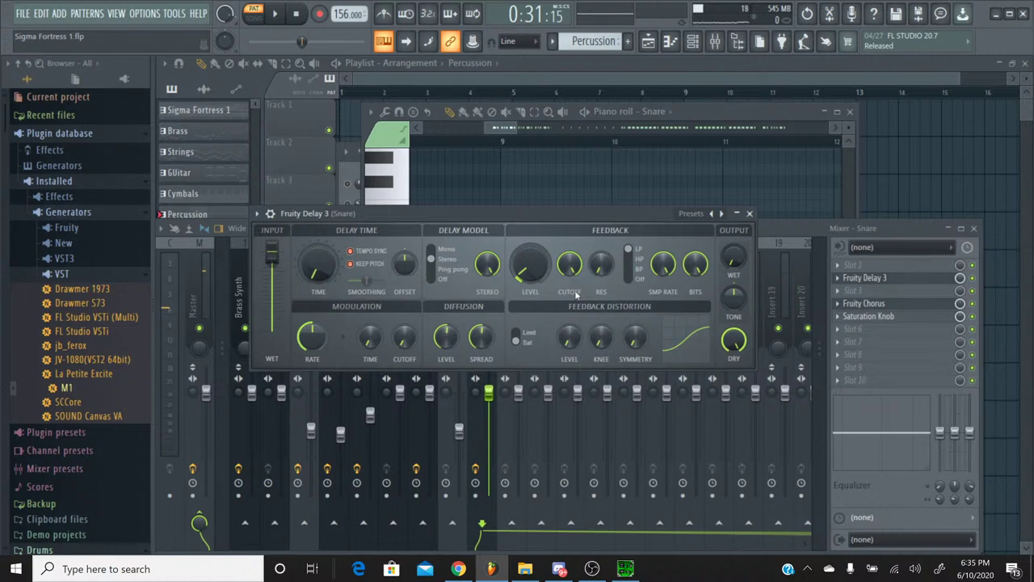
pyautogui.click(750, 214)
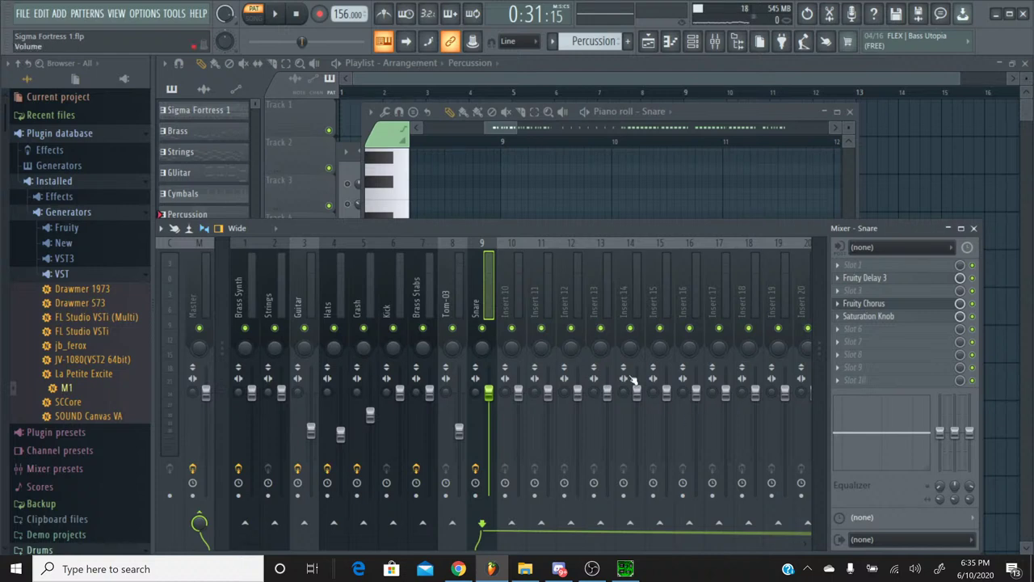
# Play the percussion with the Snare's piano roll in front, jumping ahead to about bar 9, and close the piano roll after stopping
pyautogui.click(722, 121)
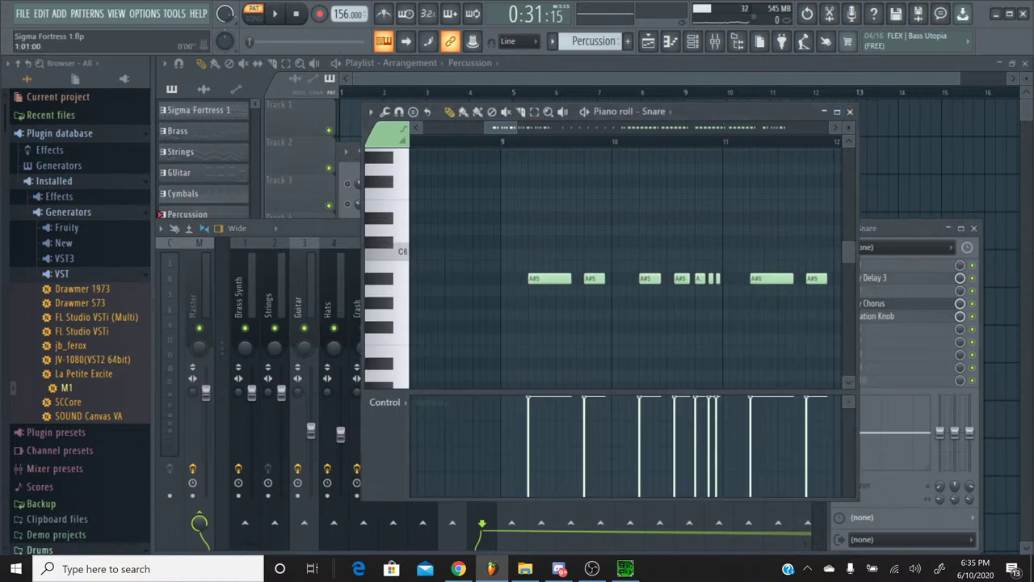
pyautogui.click(297, 14)
pyautogui.press('space')
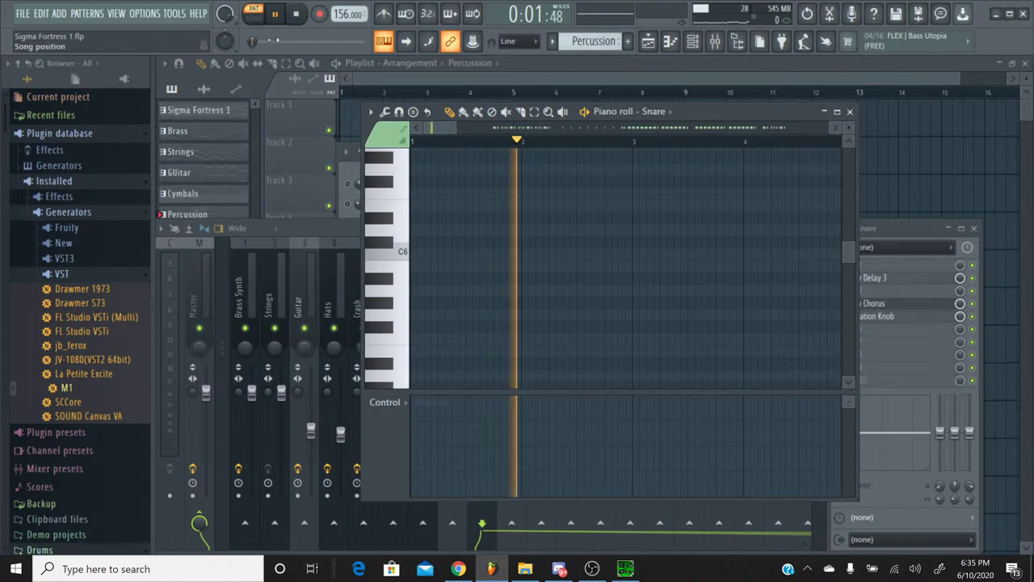
pyautogui.moveTo(252, 41); pyautogui.dragTo(273, 42)
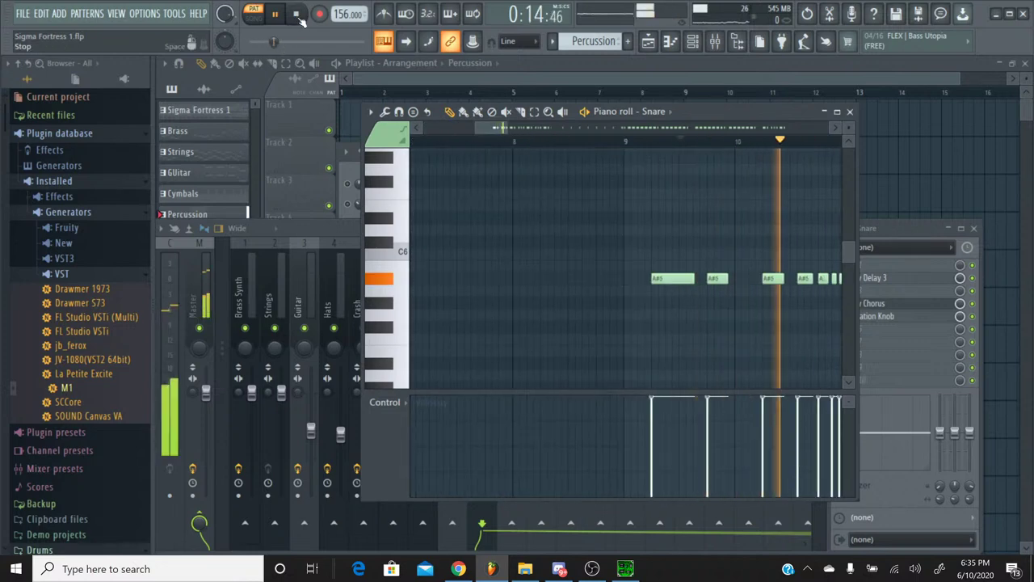
pyautogui.press('space')
pyautogui.click(849, 112)
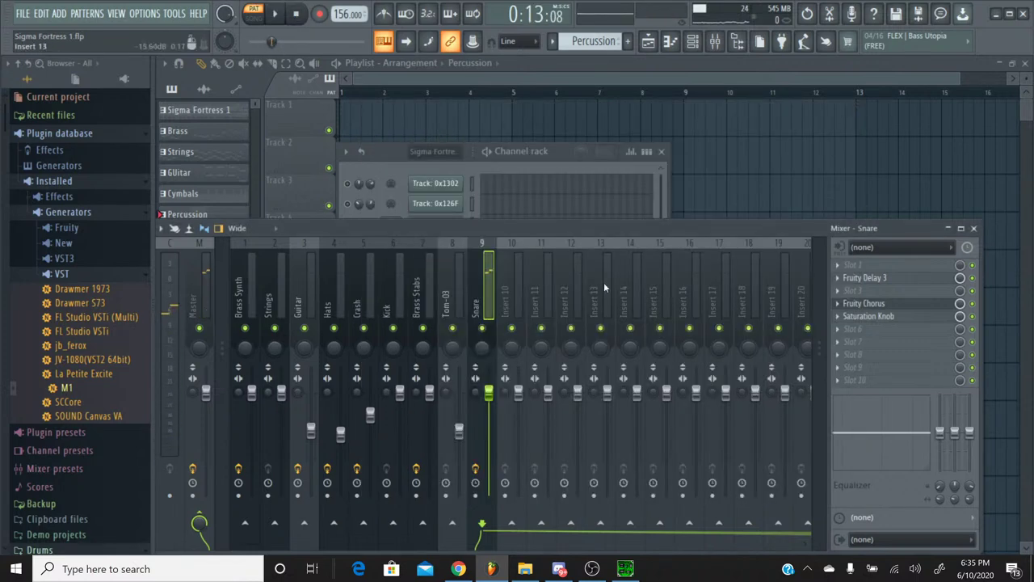
# Paste the copied 55% value into the channel panning of Brass Stabs, Tom-03, Snare and Crash #2
pyautogui.click(379, 168)
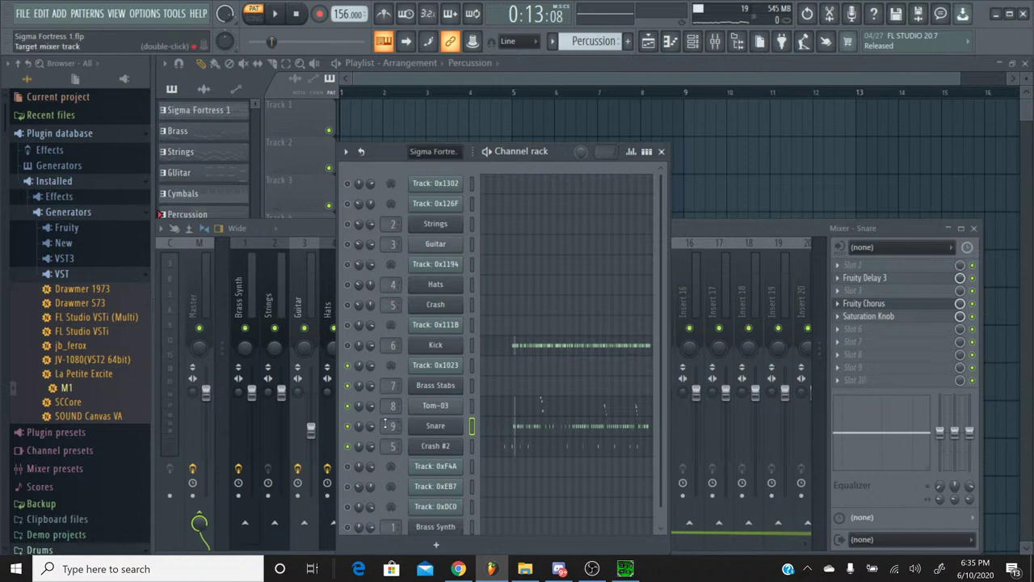
pyautogui.rightClick(358, 393)
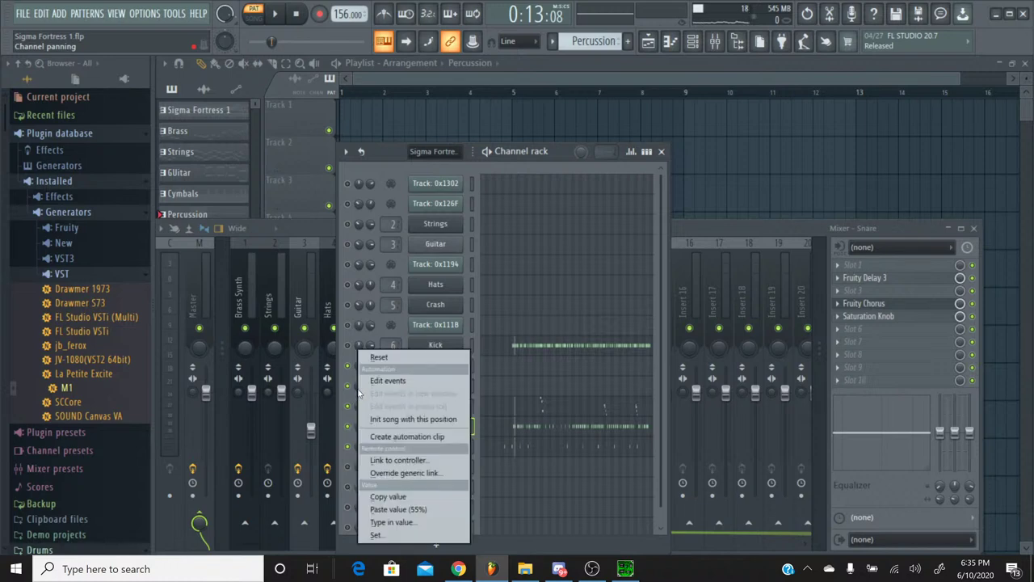
pyautogui.click(410, 493)
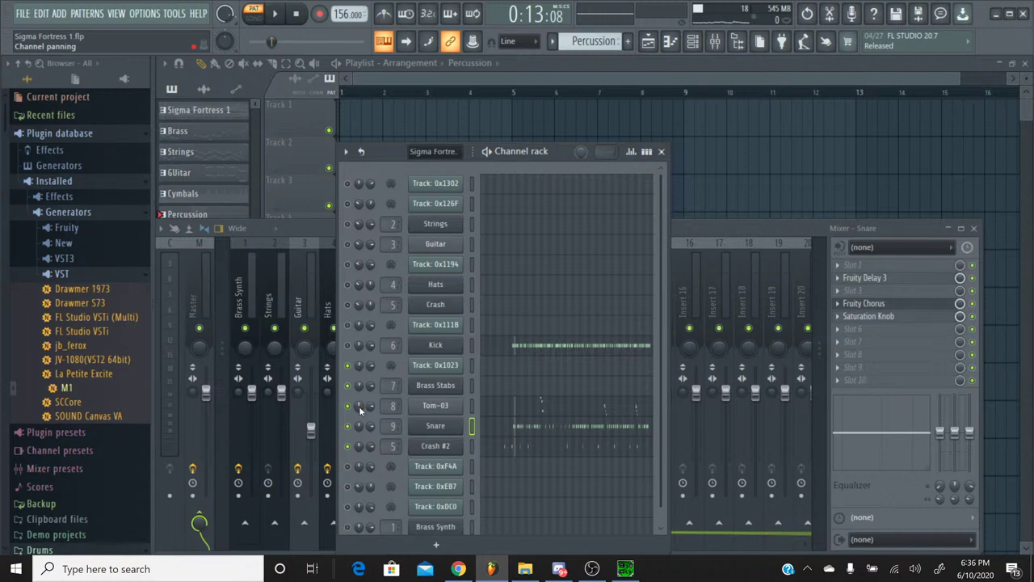
pyautogui.rightClick(360, 409)
pyautogui.click(410, 506)
pyautogui.rightClick(358, 428)
pyautogui.click(410, 509)
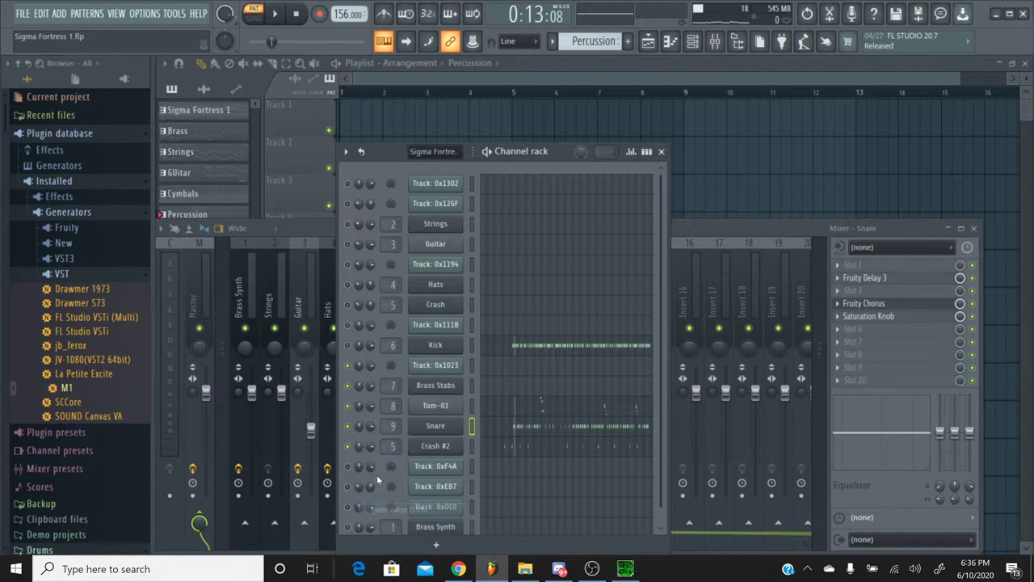
pyautogui.rightClick(360, 449)
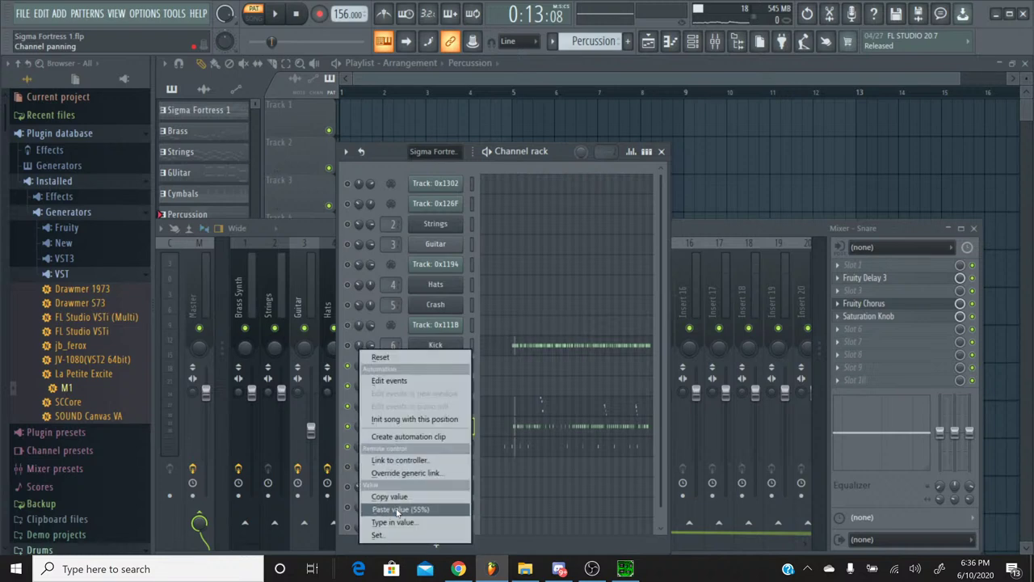
pyautogui.click(410, 509)
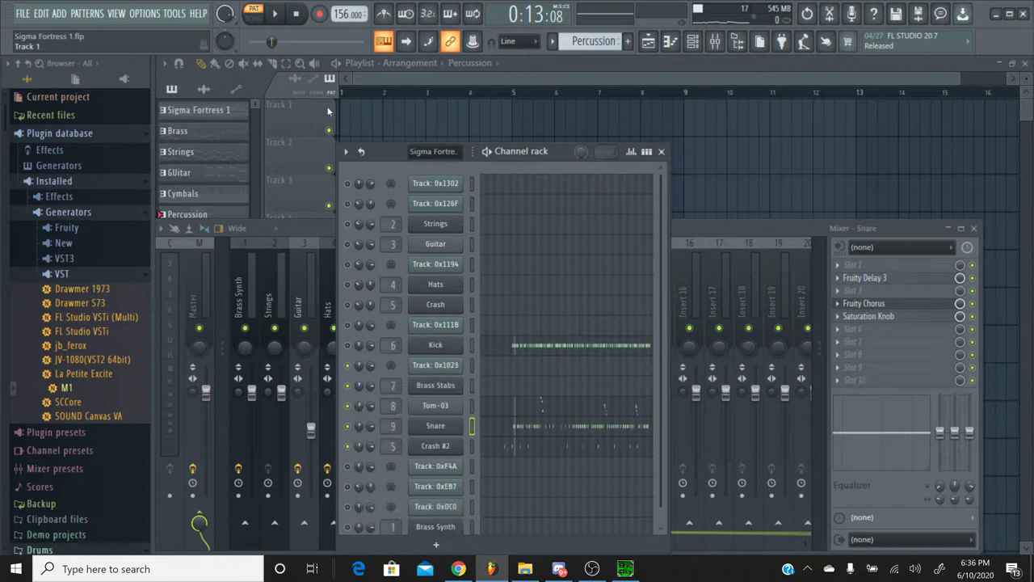
# Listen to several parts of the percussion pattern, check the Snare's Fruity Delay 3 during playback, and close it after stopping
pyautogui.click(282, 20)
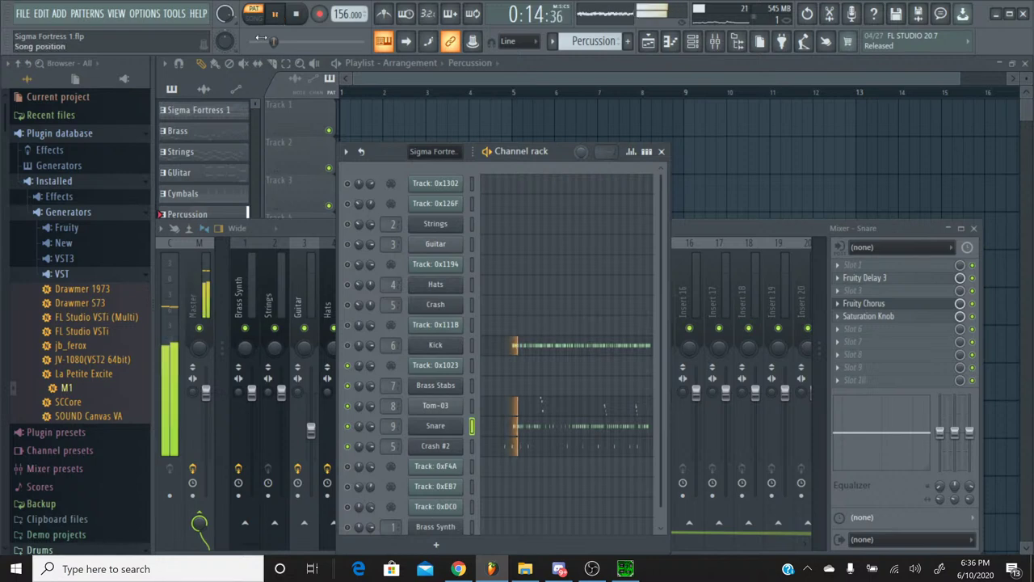
pyautogui.moveTo(275, 44); pyautogui.dragTo(291, 45)
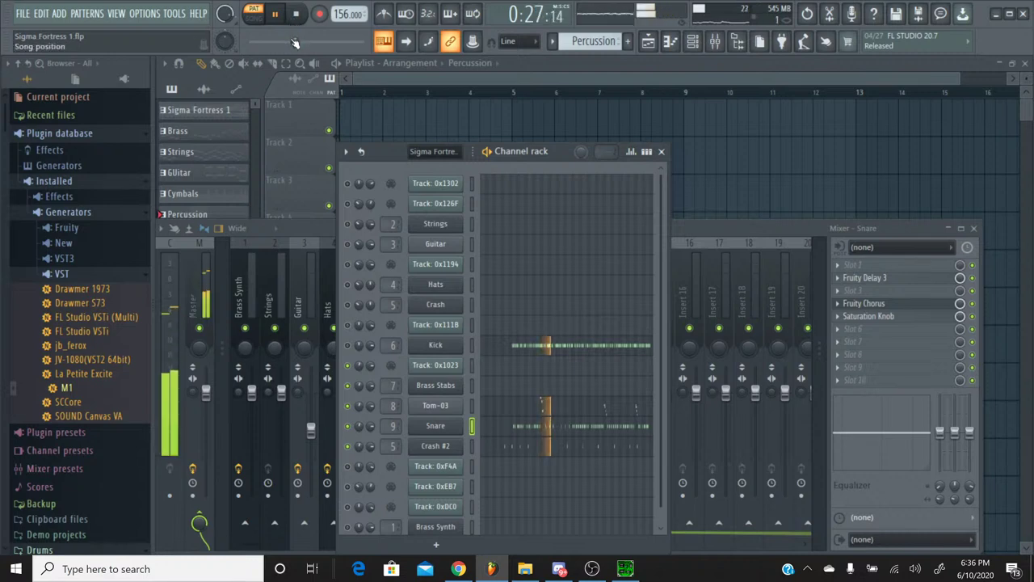
pyautogui.moveTo(296, 43); pyautogui.dragTo(309, 43)
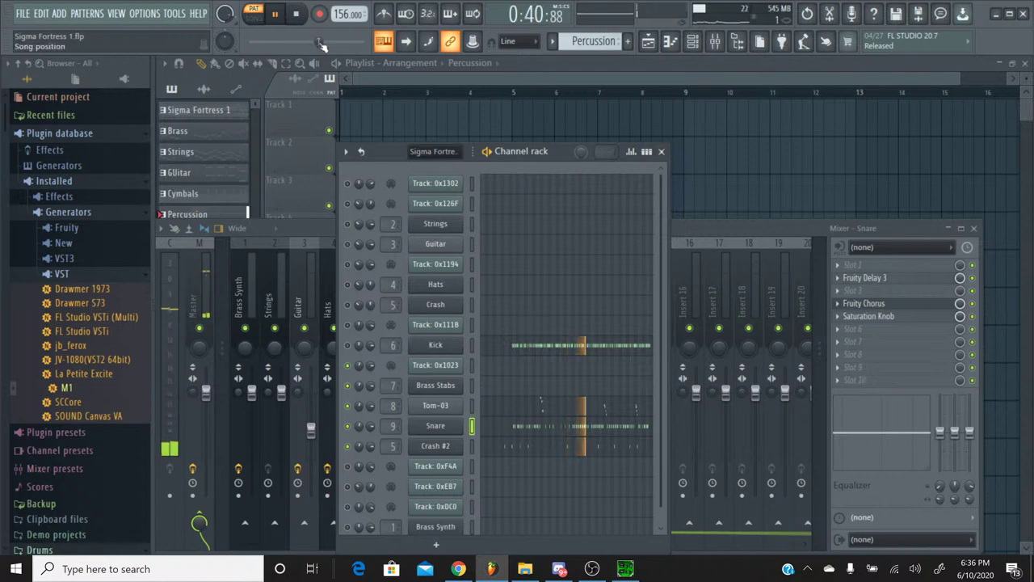
pyautogui.moveTo(321, 44); pyautogui.dragTo(272, 46)
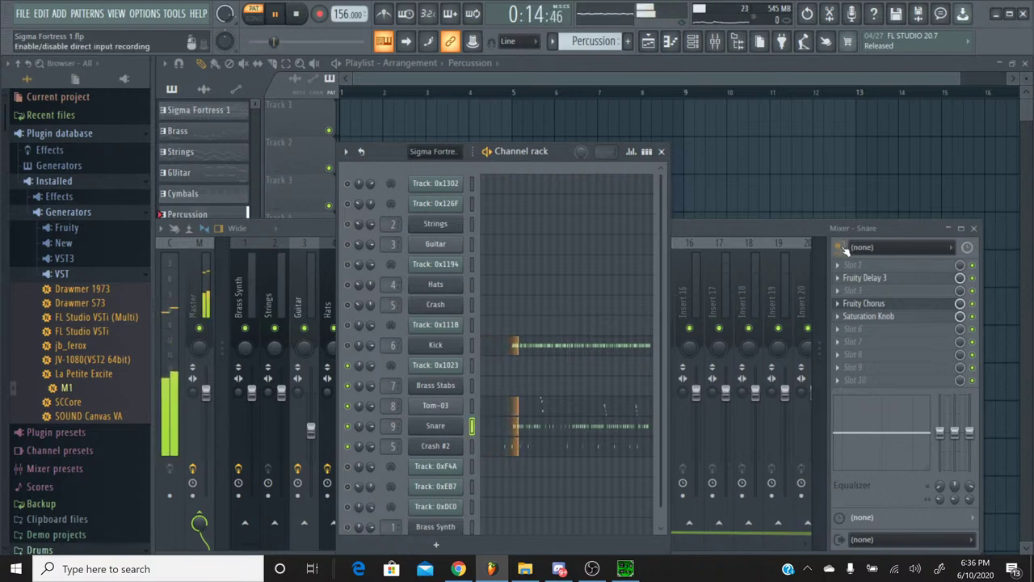
pyautogui.click(856, 276)
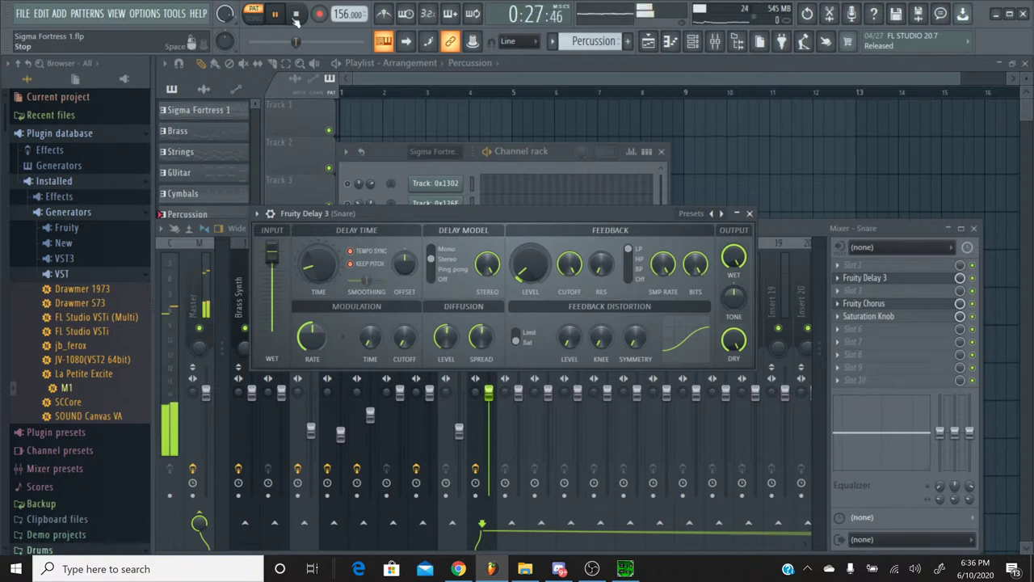
pyautogui.click(296, 14)
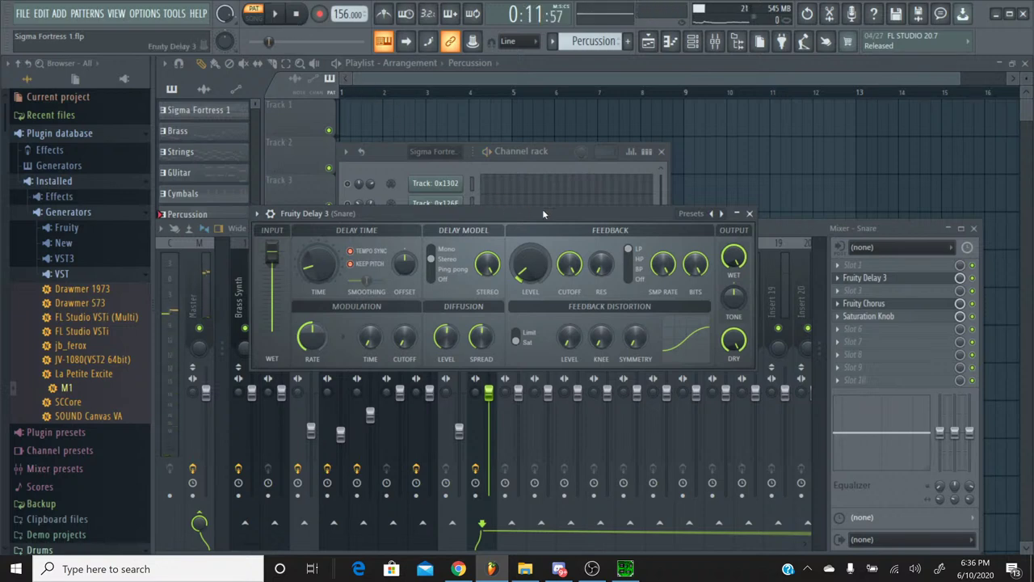
pyautogui.click(749, 214)
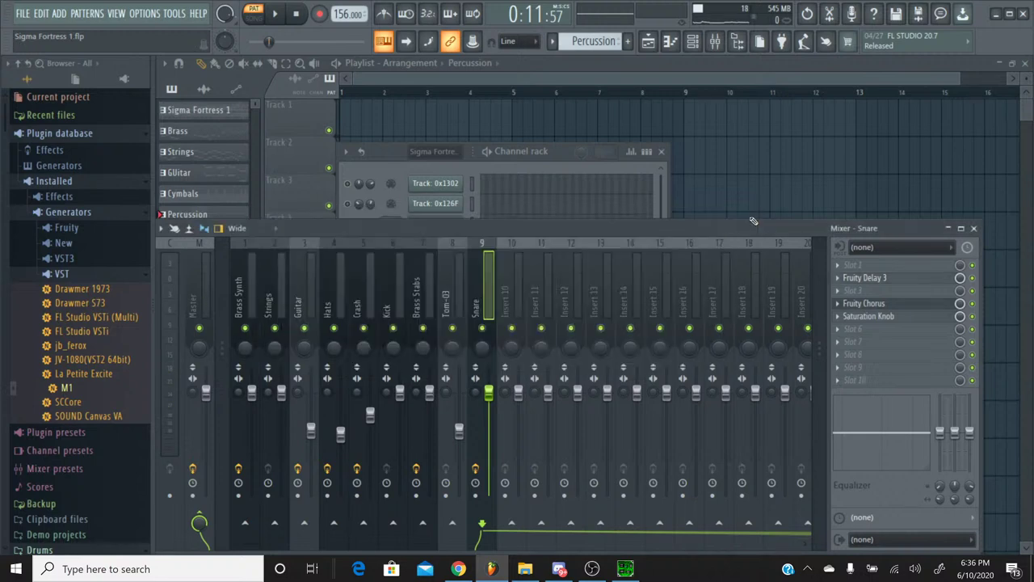
# Switch to the Sigma Fortress 1 pattern with only Track: 0xF4A enabled, play it briefly and stop
pyautogui.click(388, 166)
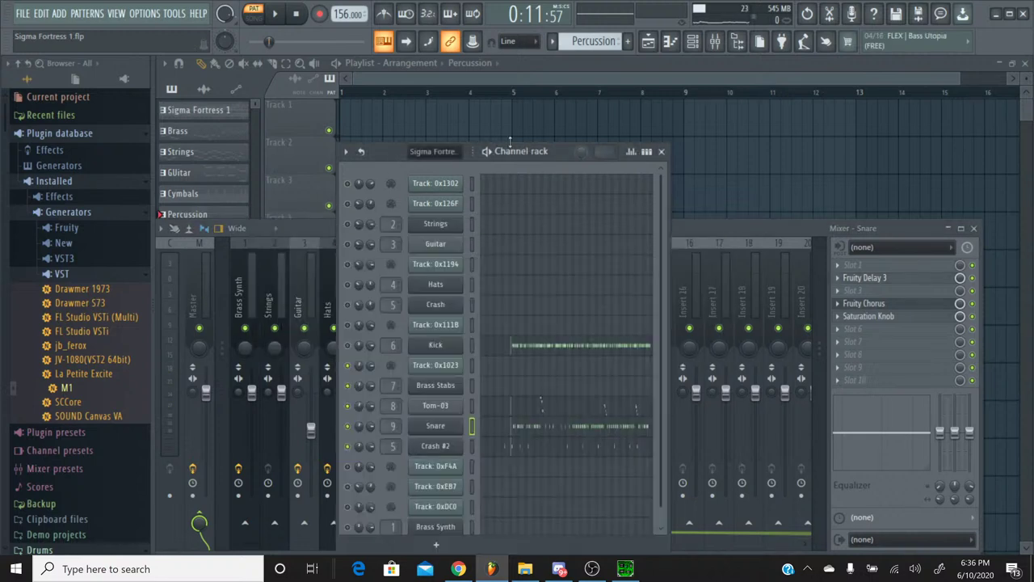
pyautogui.click(570, 41)
pyautogui.click(565, 59)
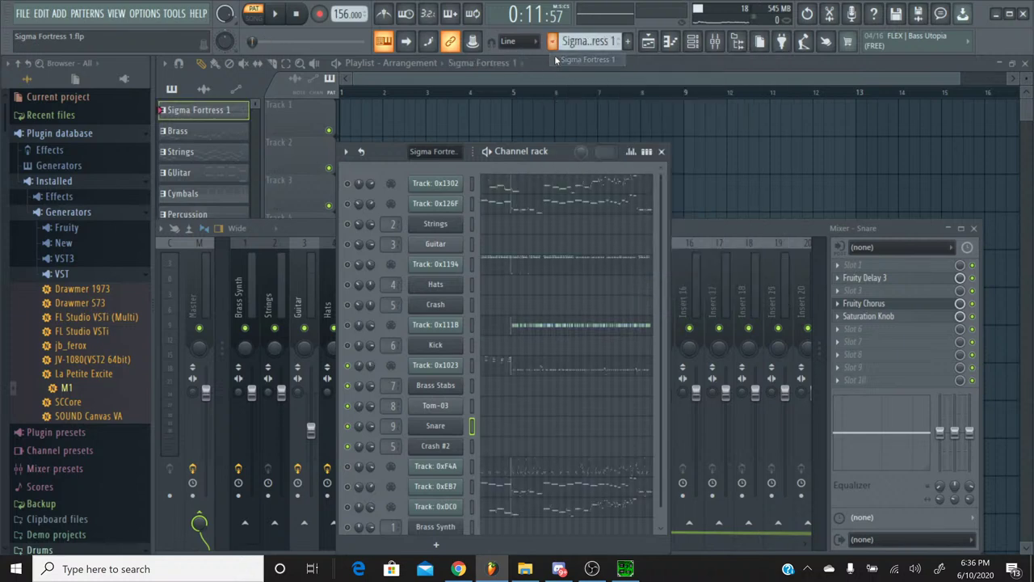
pyautogui.scroll(-1, 543, 303)
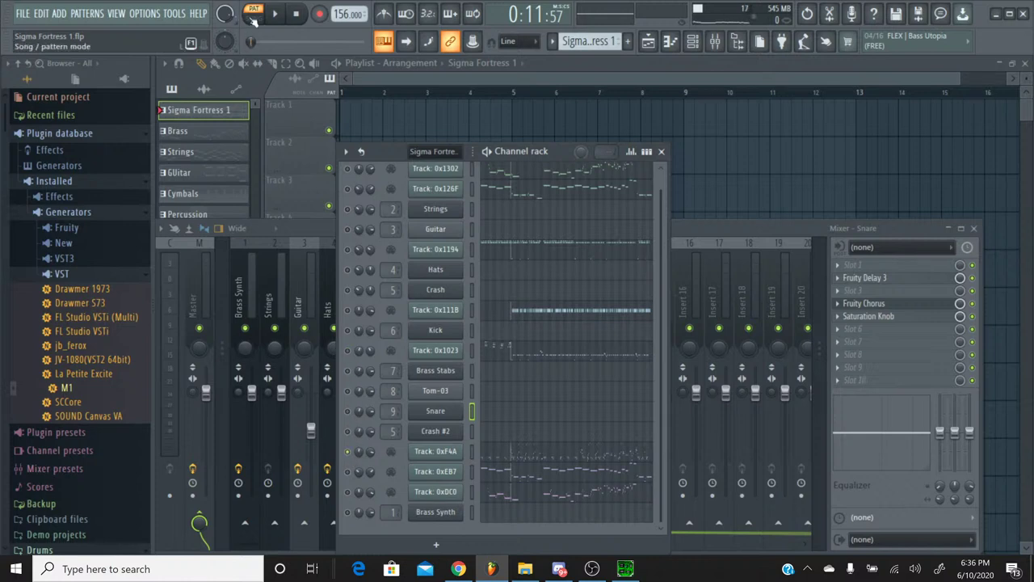
pyautogui.click(274, 13)
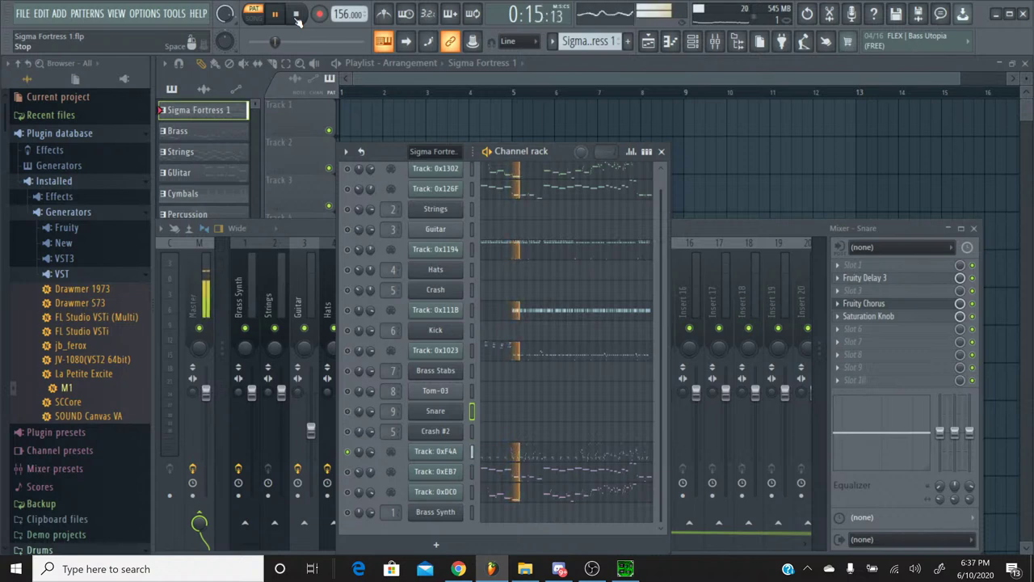
pyautogui.click(296, 15)
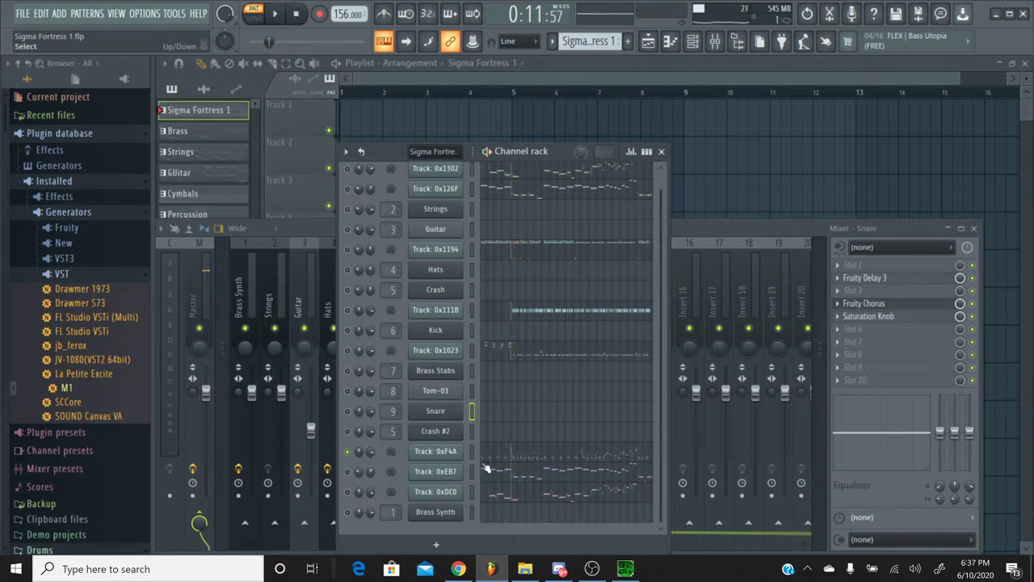
# Copy all notes from the Track: 0xF4A piano roll and close it
pyautogui.click(507, 458)
pyautogui.scroll(5, 499, 299)
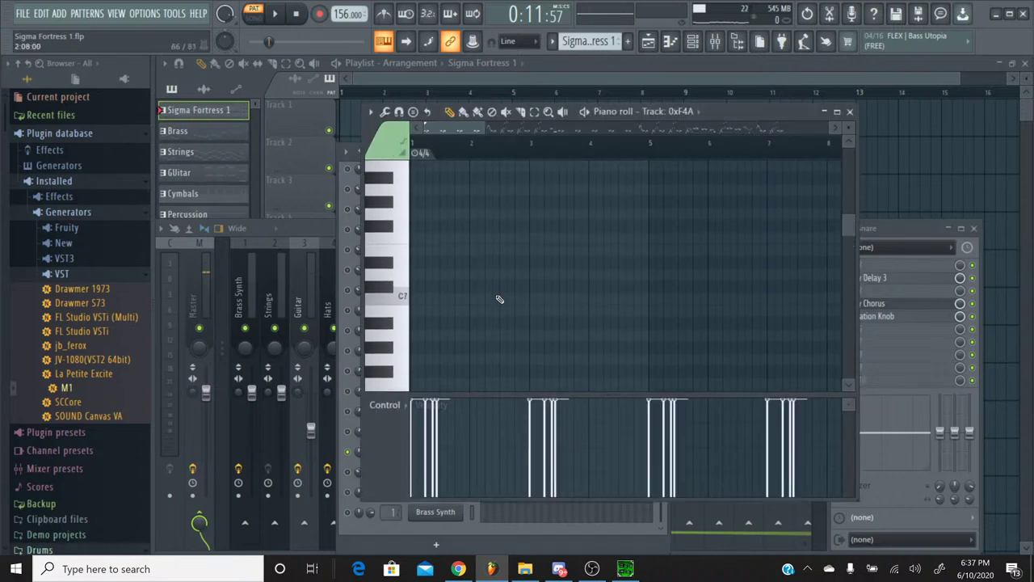
pyautogui.scroll(-5, 499, 299)
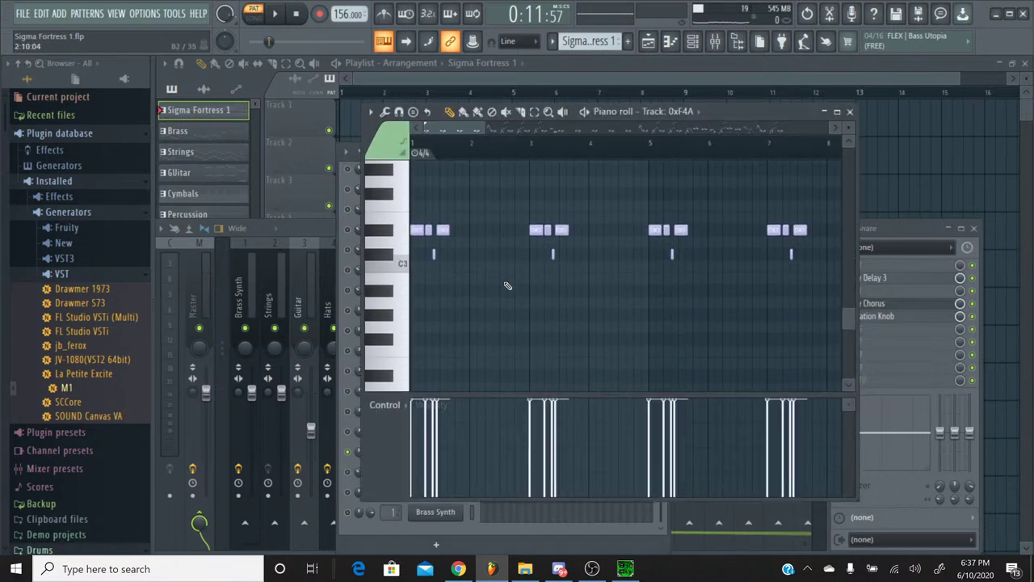
pyautogui.hotkey('ctrl', 'a')
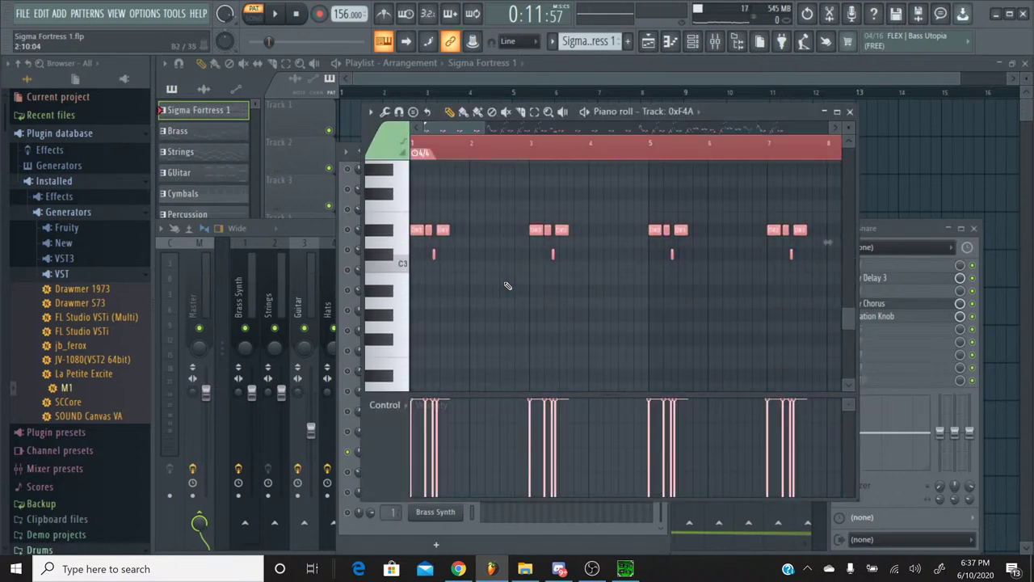
pyautogui.click(848, 115)
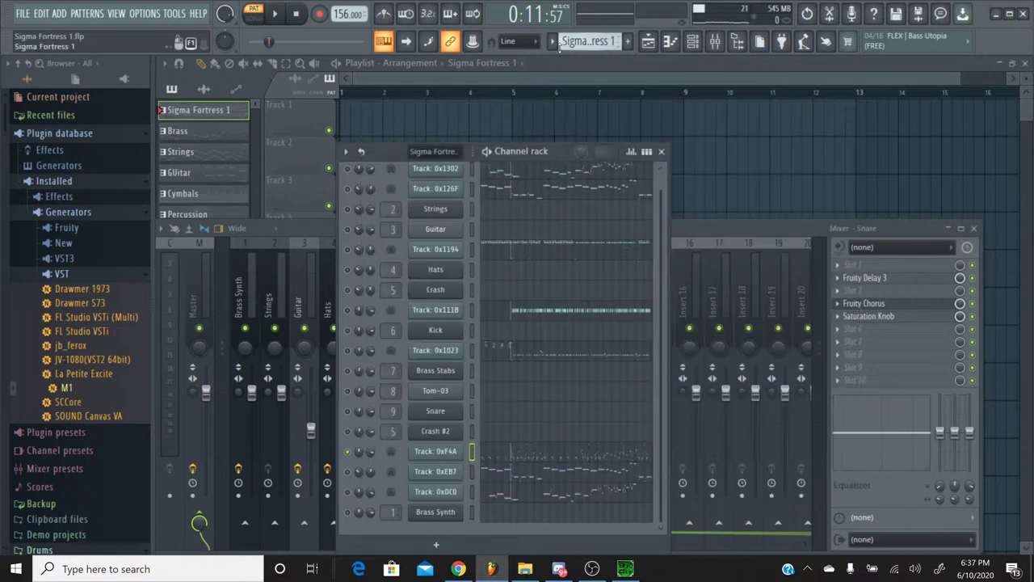
# Create a new pattern and name it Bass
pyautogui.click(552, 41)
pyautogui.click(551, 45)
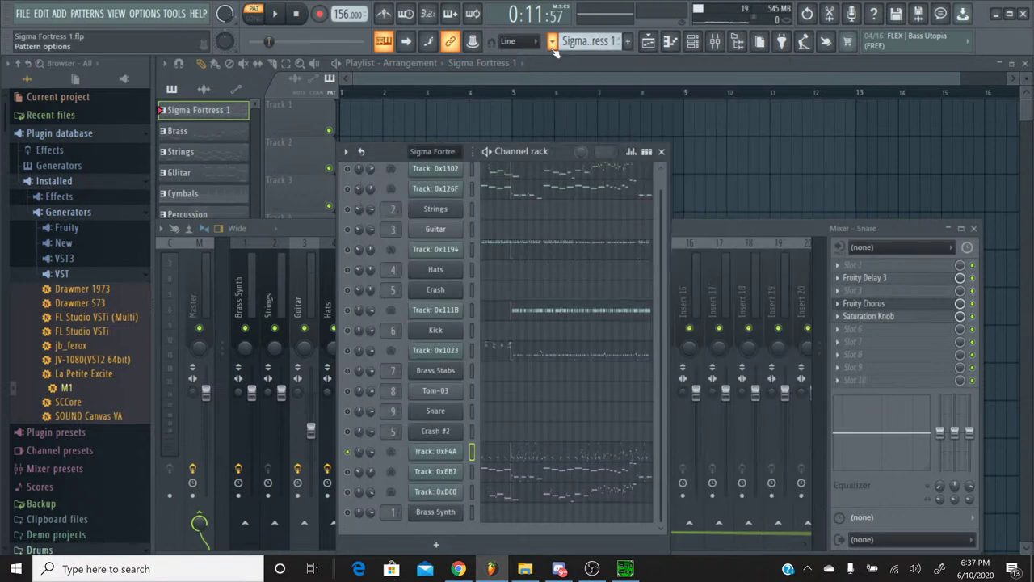
pyautogui.click(628, 41)
pyautogui.write('Ba')
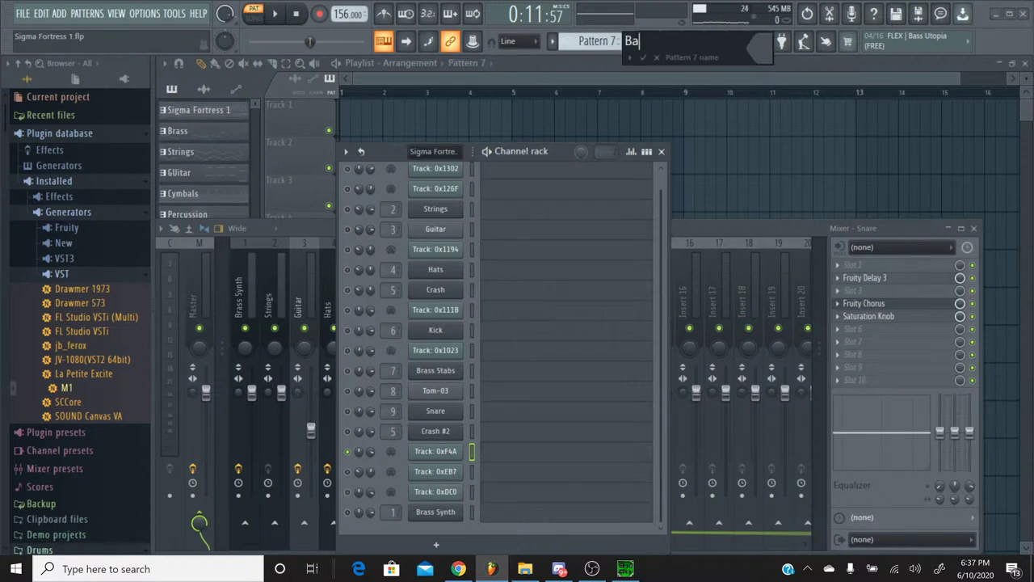
pyautogui.write('ss')
pyautogui.press('Return')
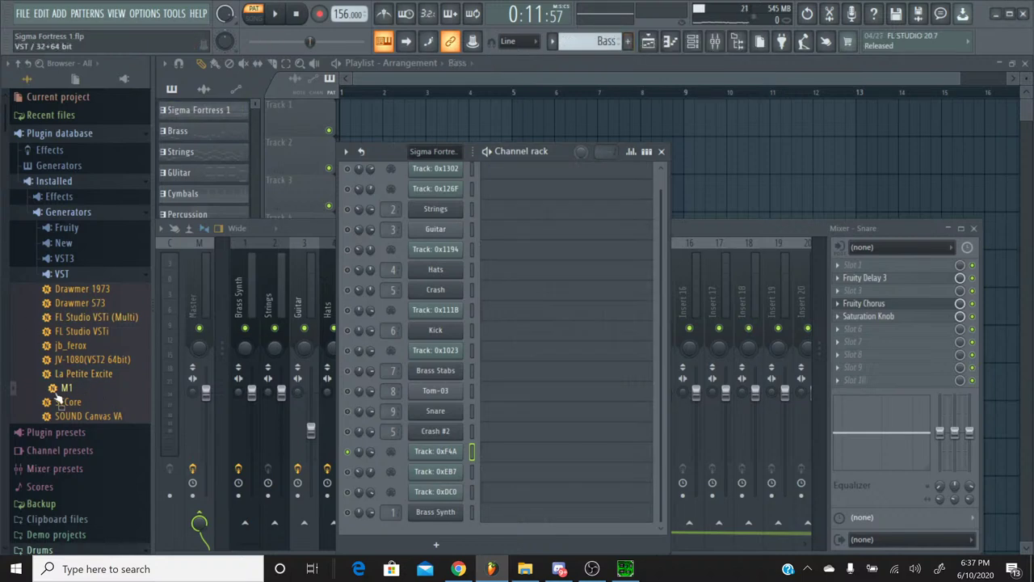
# Add an M1 channel below Track: 0xF4A, load the Slap Bass program in Prog mode and close the plugin
pyautogui.moveTo(58, 395); pyautogui.dragTo(432, 470)
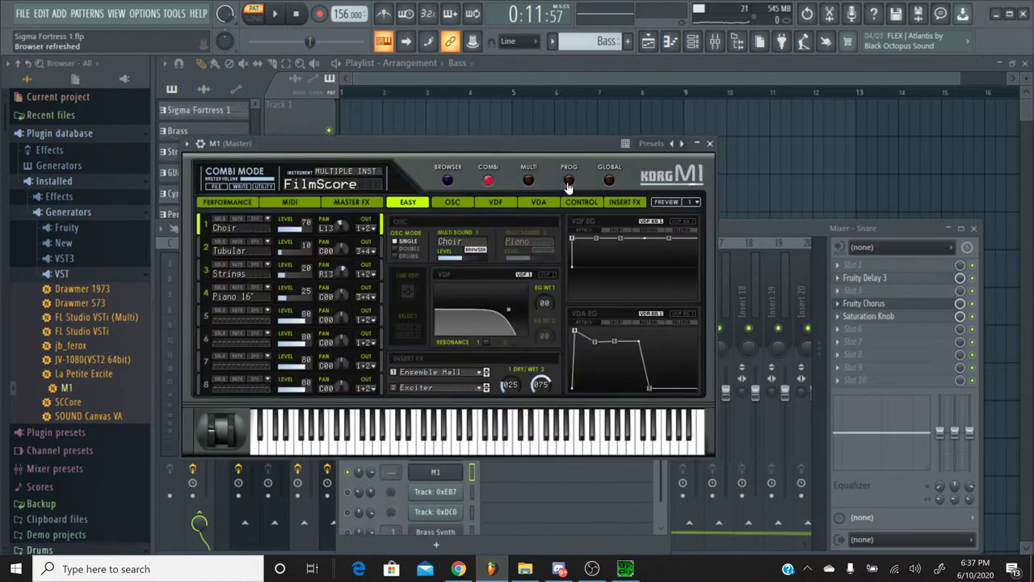
pyautogui.click(567, 181)
pyautogui.click(447, 181)
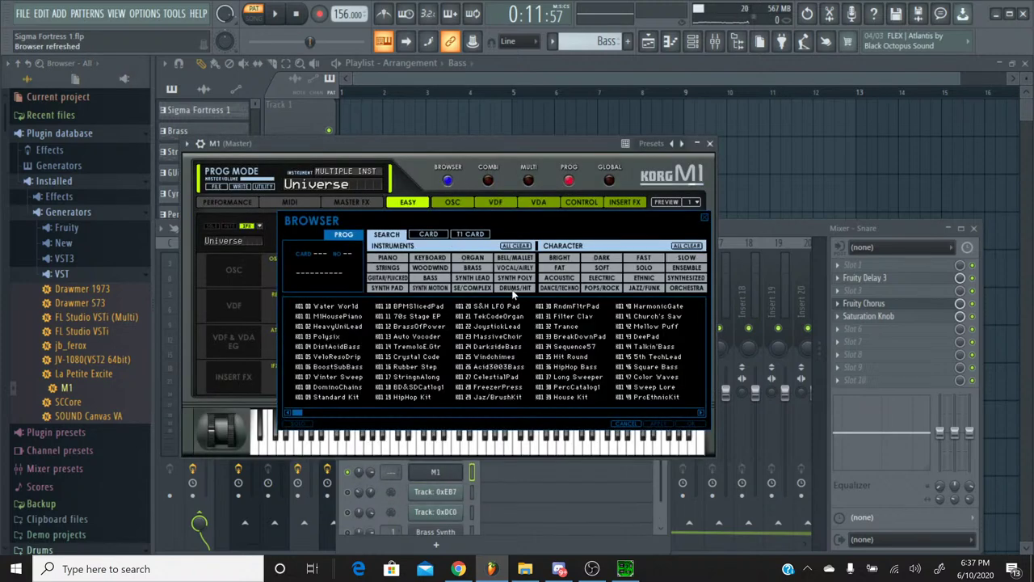
pyautogui.click(514, 288)
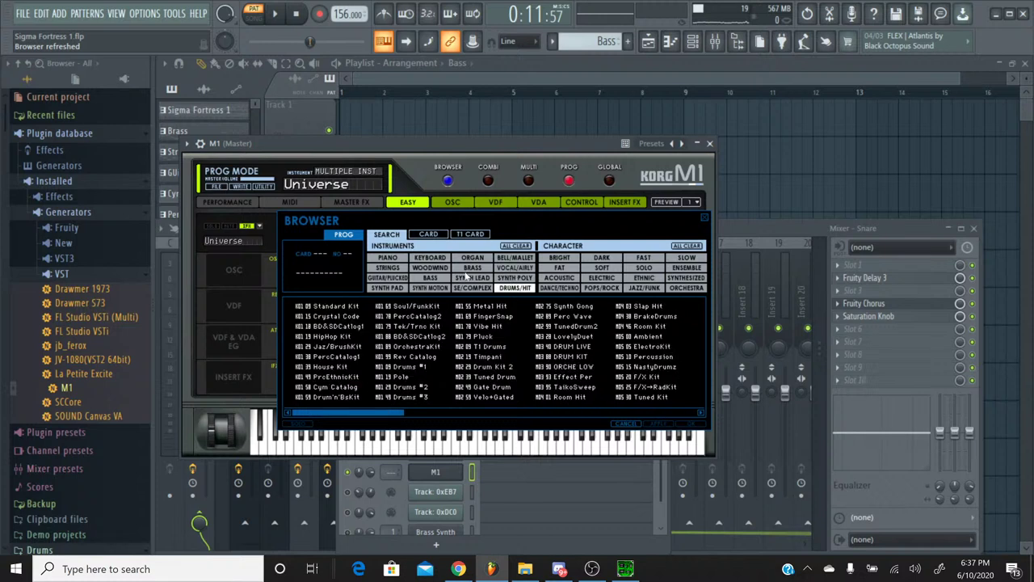
pyautogui.click(430, 278)
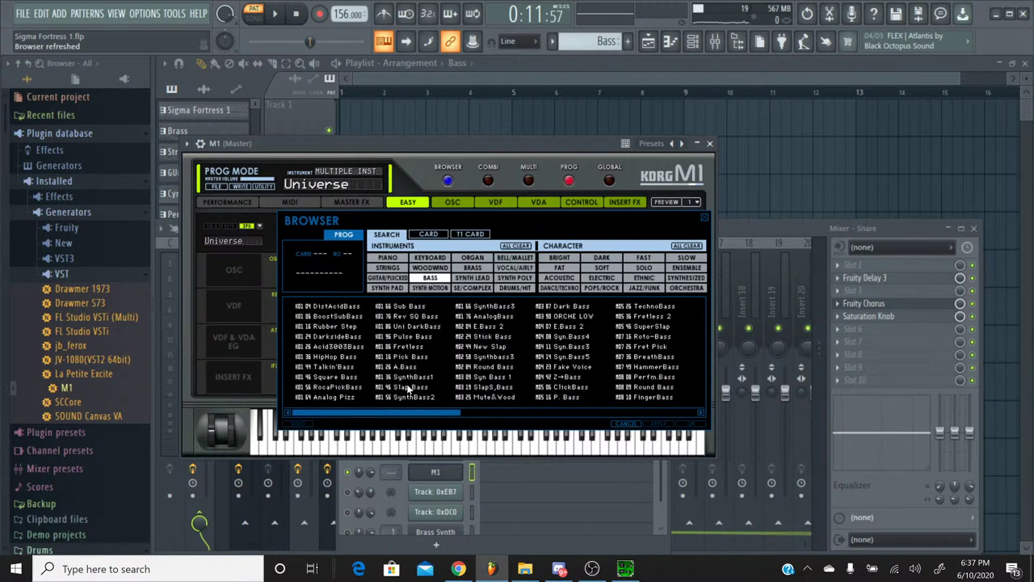
pyautogui.click(408, 388)
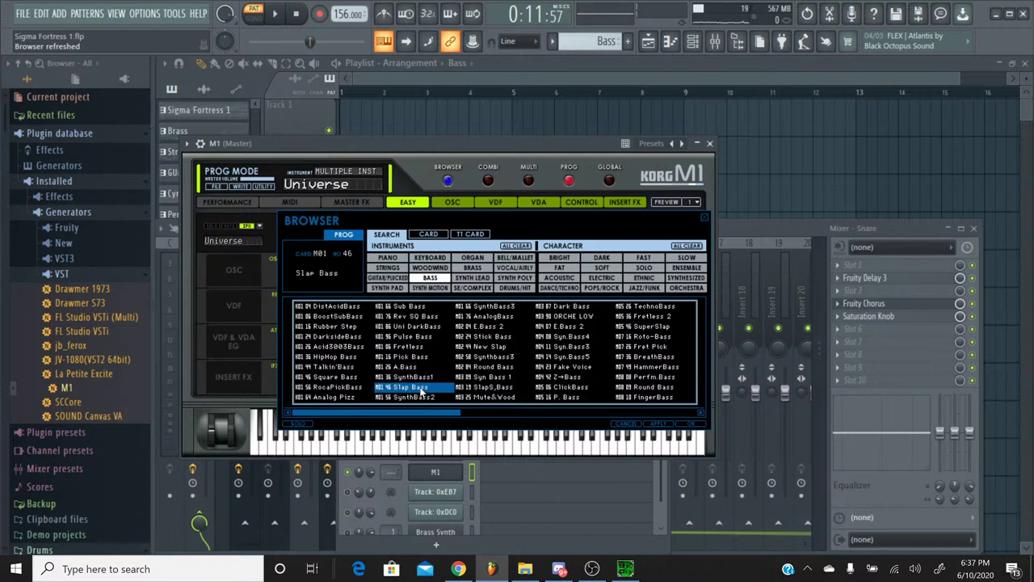
pyautogui.doubleClick(421, 391)
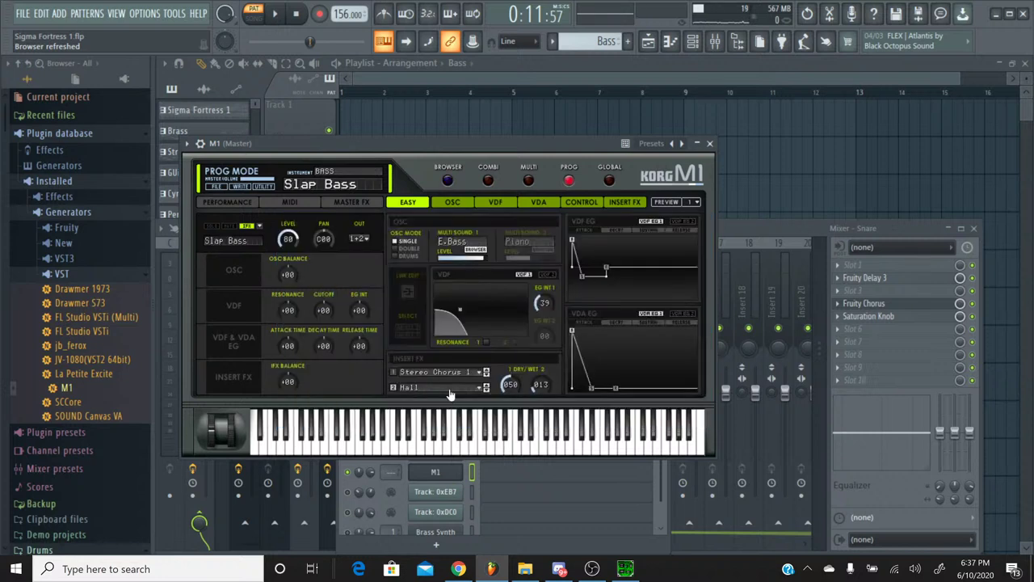
pyautogui.click(709, 144)
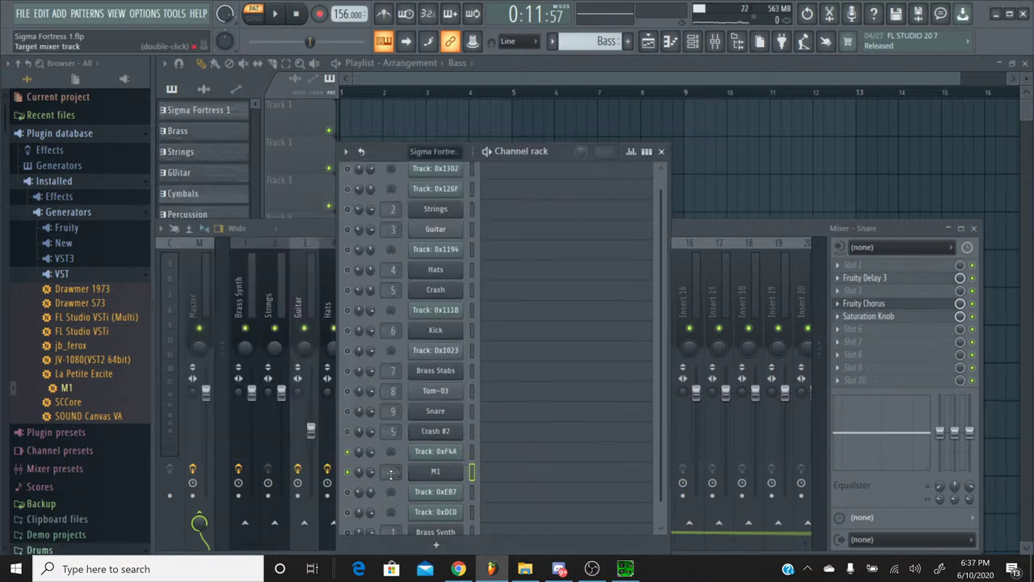
# Rename the M1 channel as Bass
pyautogui.rightClick(434, 476)
pyautogui.click(514, 394)
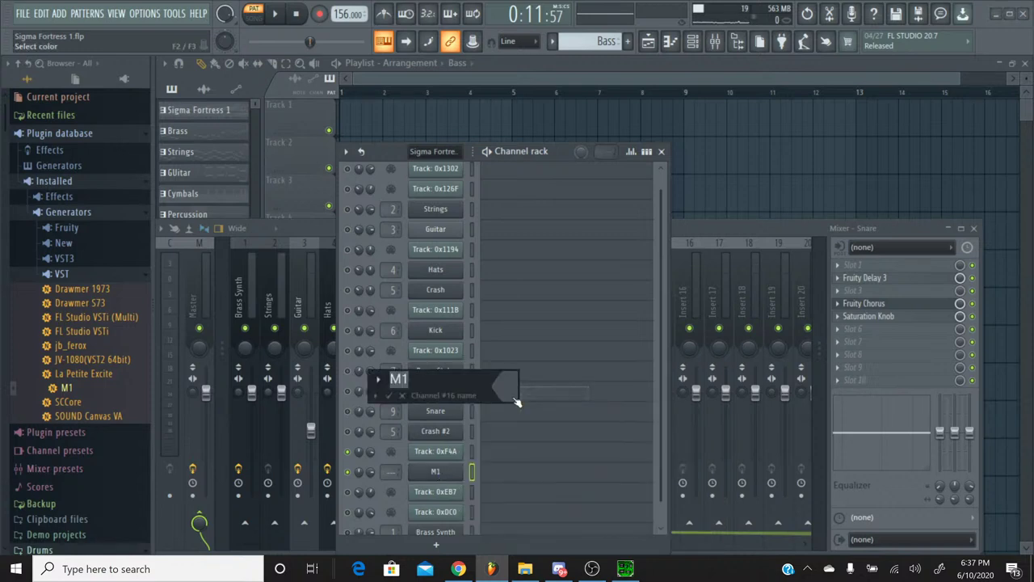
pyautogui.press('Return')
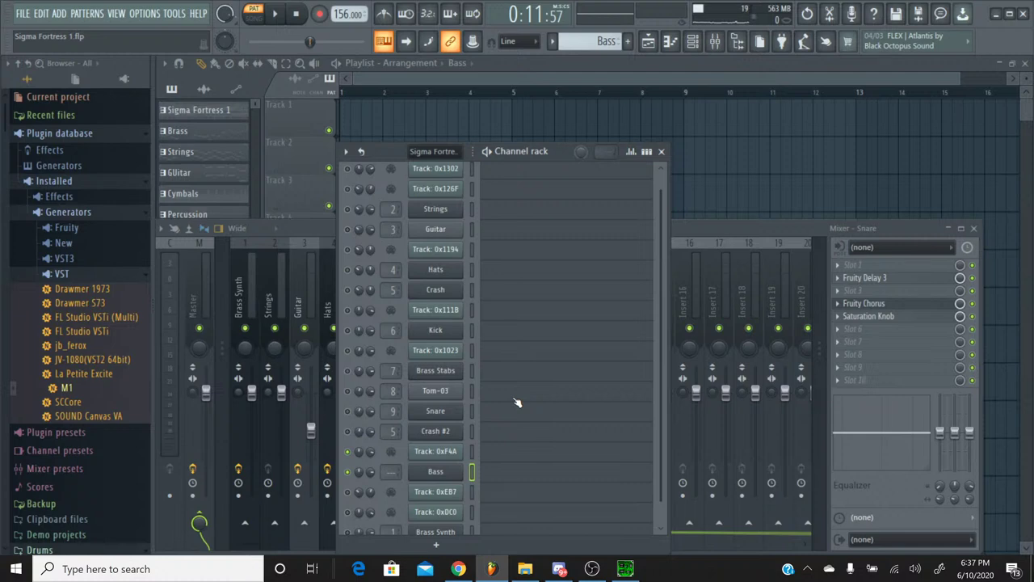
# Paste the copied notes into the Bass channel's piano roll and transpose them up one octave
pyautogui.click(506, 476)
pyautogui.hotkey('ctrl', 'v')
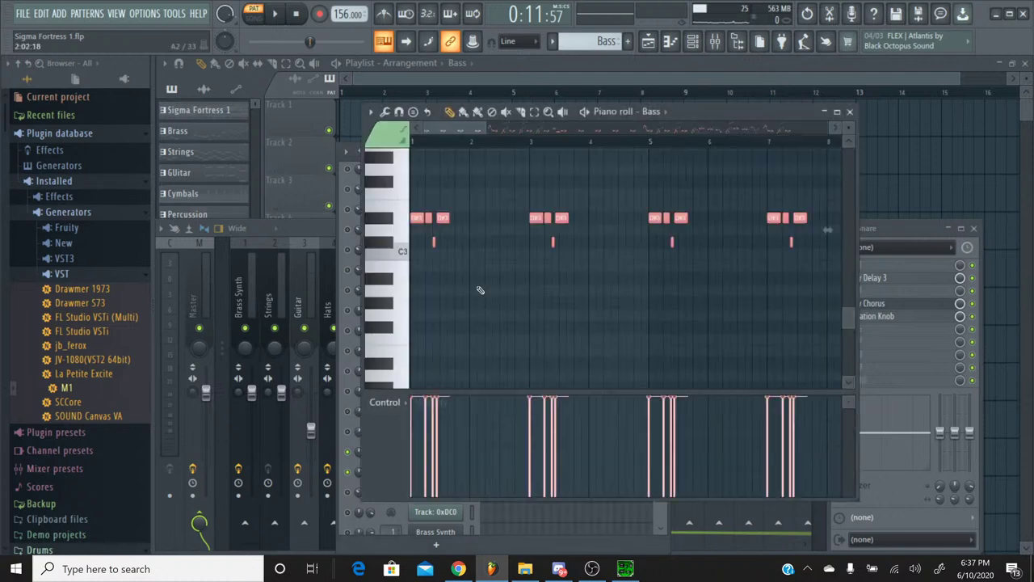
pyautogui.click(480, 290)
pyautogui.hotkey('ctrl', 'Up')
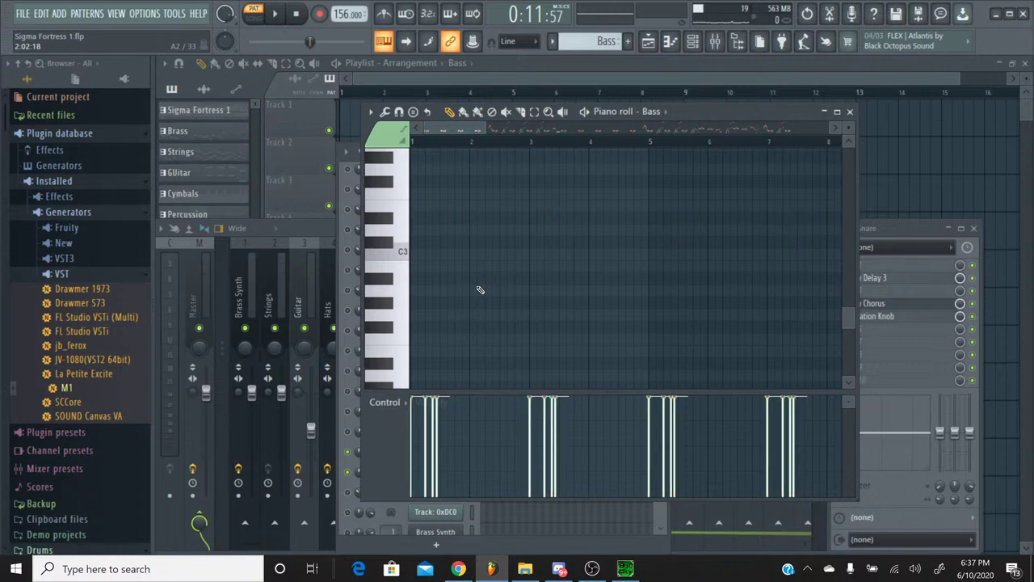
pyautogui.scroll(4, 480, 291)
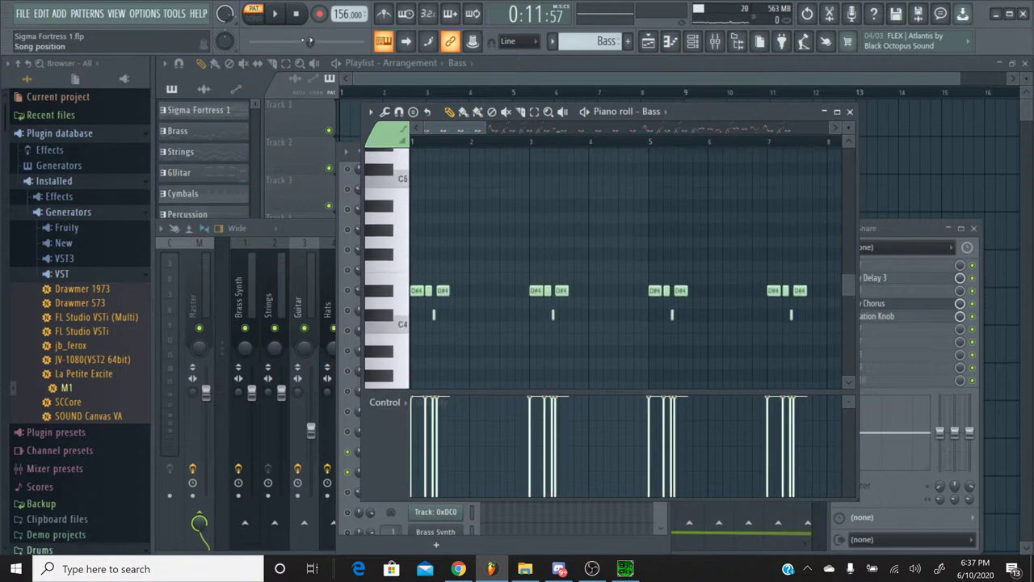
# Play the Bass pattern from the start, jump ahead in its piano roll, and close the piano roll during playback
pyautogui.click(251, 43)
pyautogui.press('space')
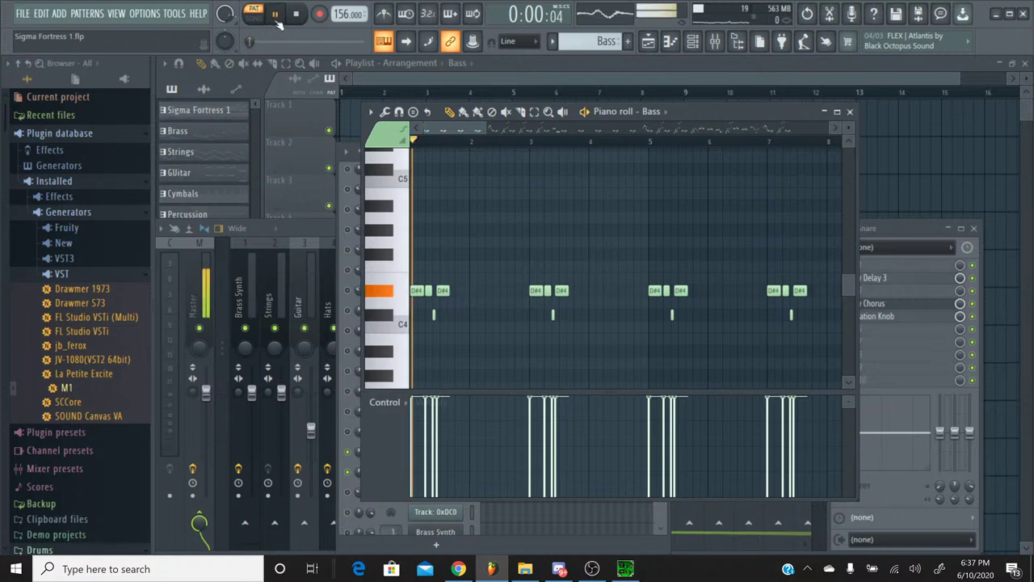
pyautogui.click(512, 128)
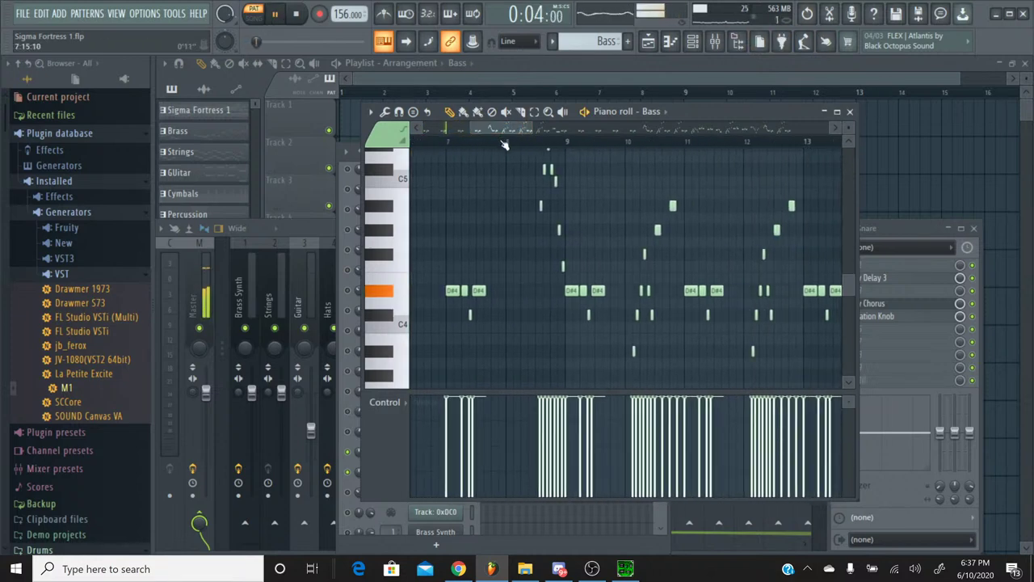
pyautogui.click(508, 142)
pyautogui.click(849, 112)
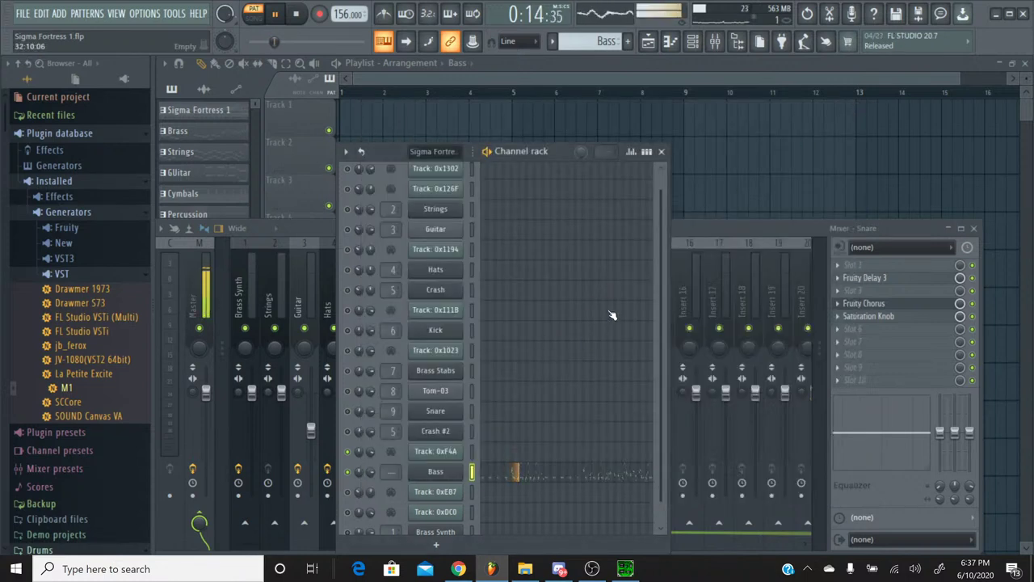
# Route the Bass channel to mixer insert 10 and lower that insert's volume fader
pyautogui.press('F9')
pyautogui.click(515, 256)
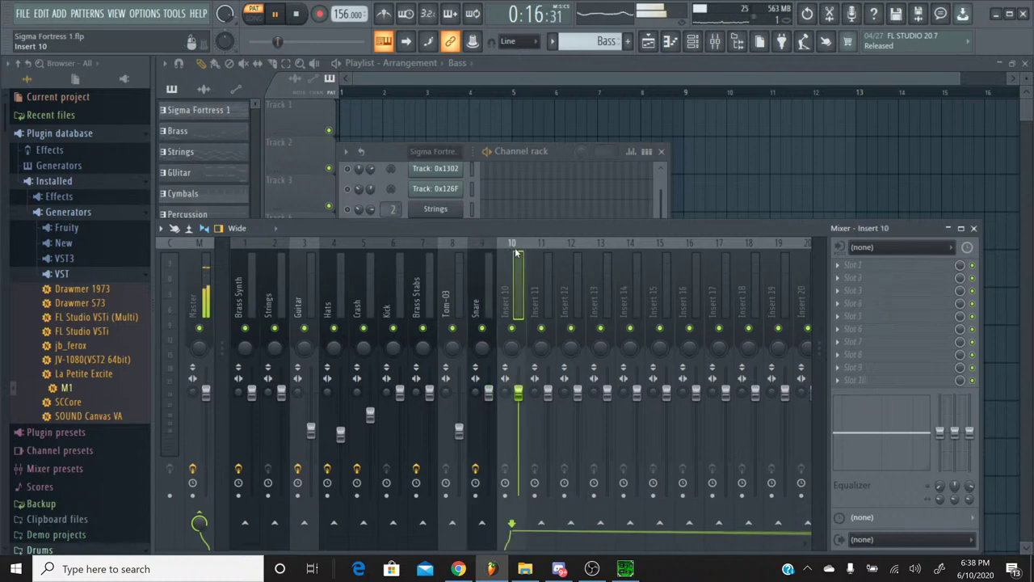
pyautogui.hotkey('ctrl', 'l')
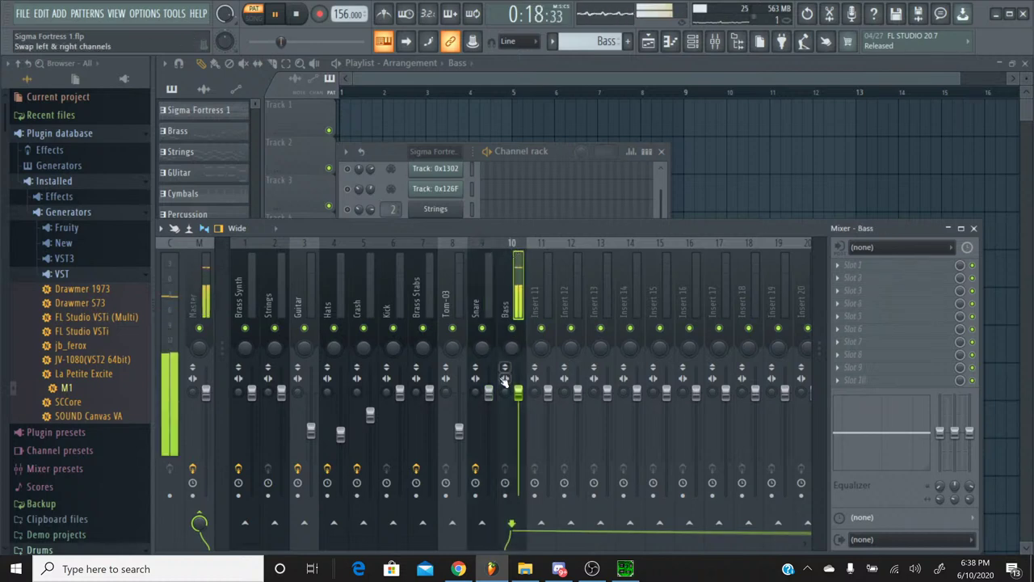
pyautogui.moveTo(518, 393); pyautogui.dragTo(518, 415)
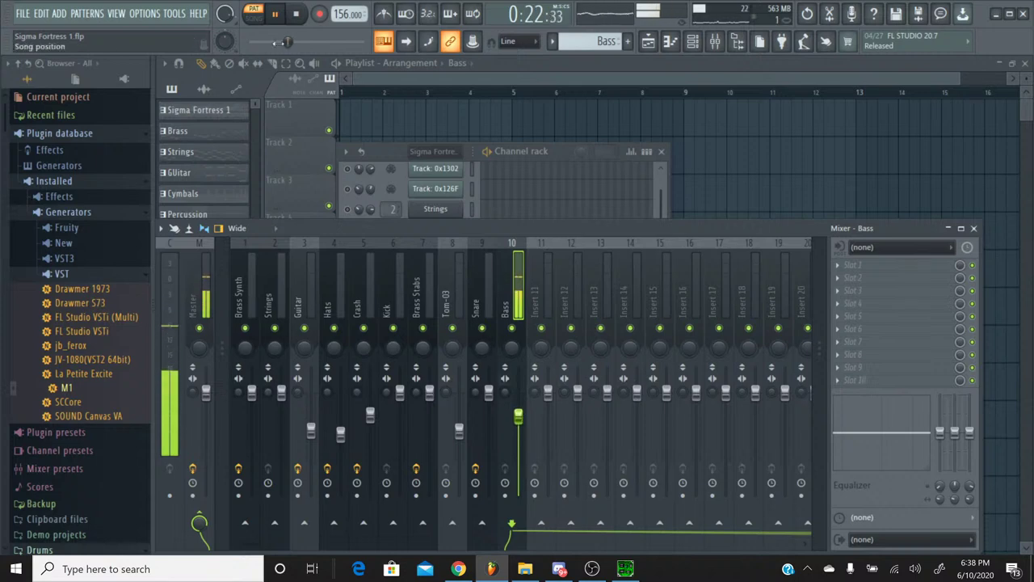
# Stop playback, listen to the original Sigma Fortress 1 track in SPCTool for comparison, and return to FL Studio
pyautogui.click(297, 16)
pyautogui.click(625, 568)
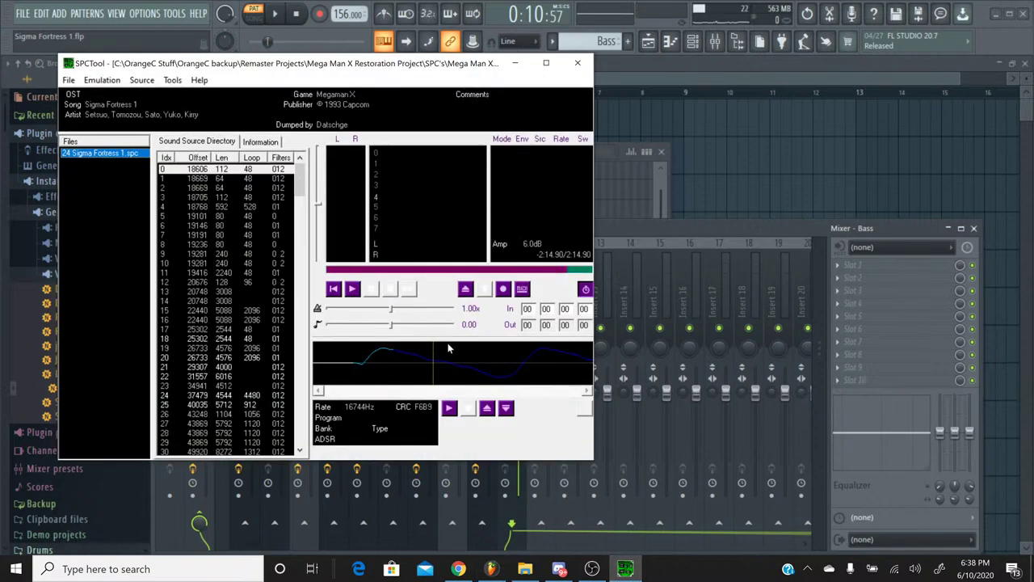
pyautogui.click(352, 289)
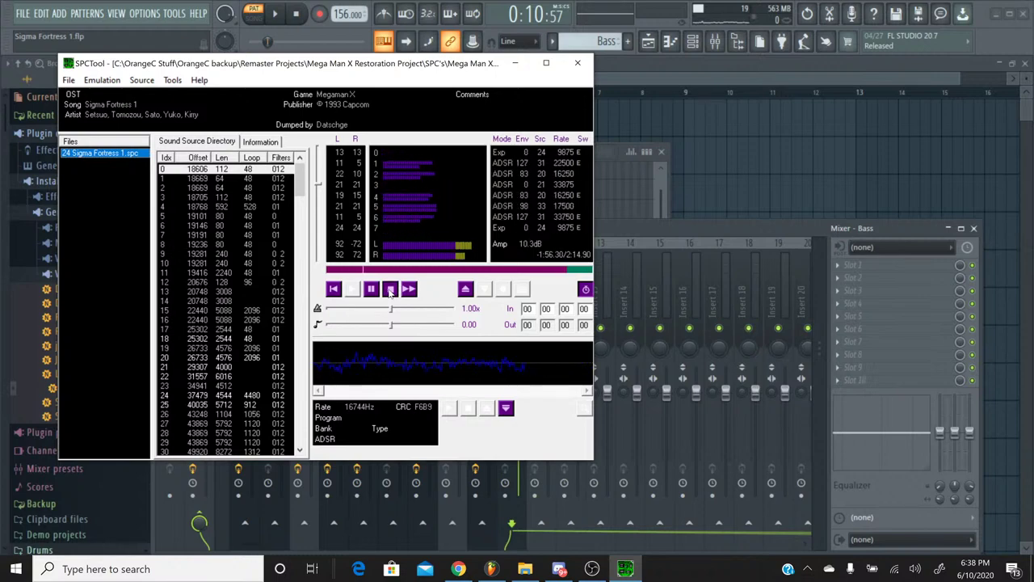
pyautogui.click(389, 290)
pyautogui.click(515, 65)
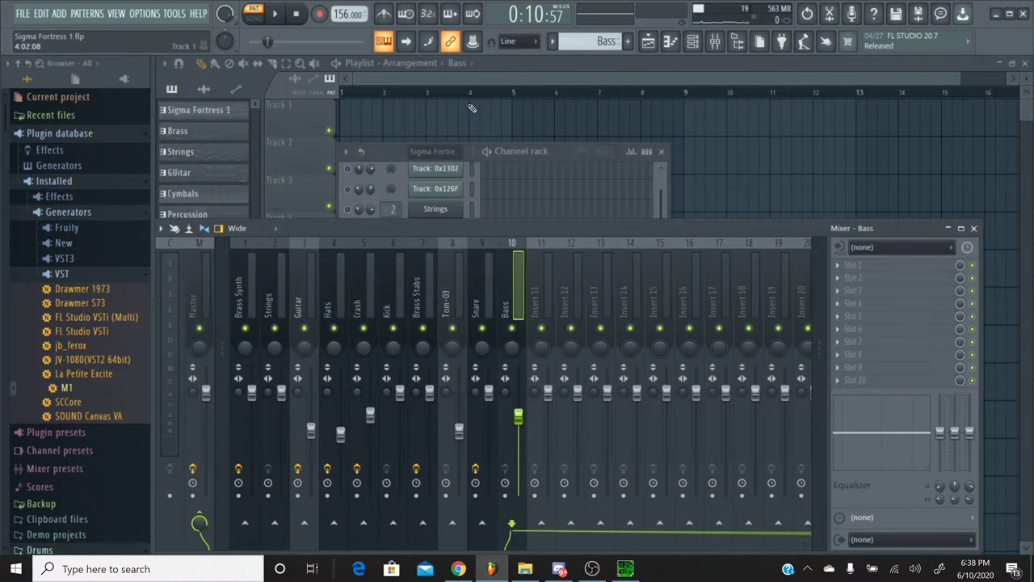
# Select the Sigma Fortress 1 pattern and hide the channel rack and mixer so only the playlist is in view
pyautogui.click(399, 154)
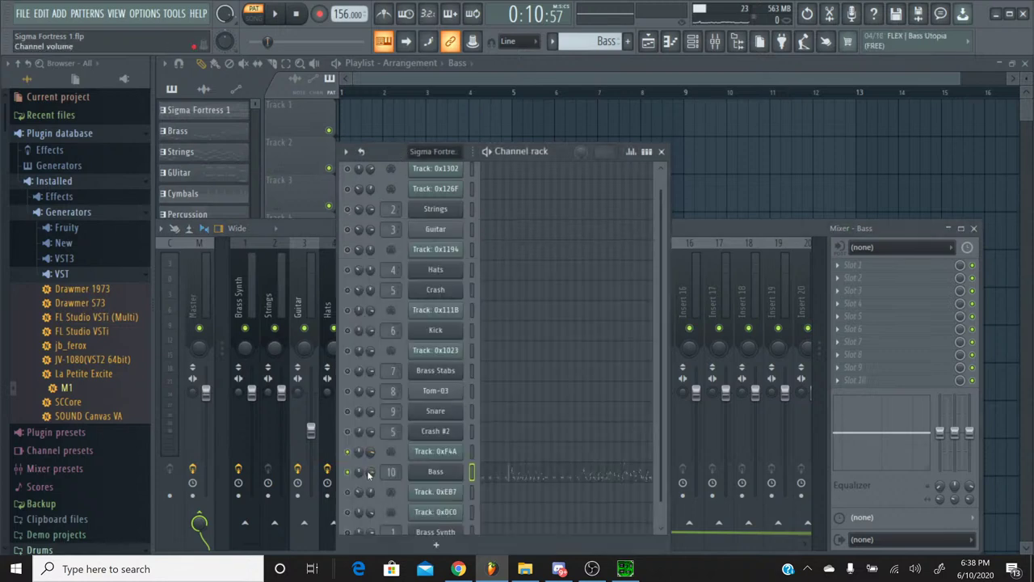
pyautogui.scroll(-1, 368, 475)
pyautogui.click(551, 42)
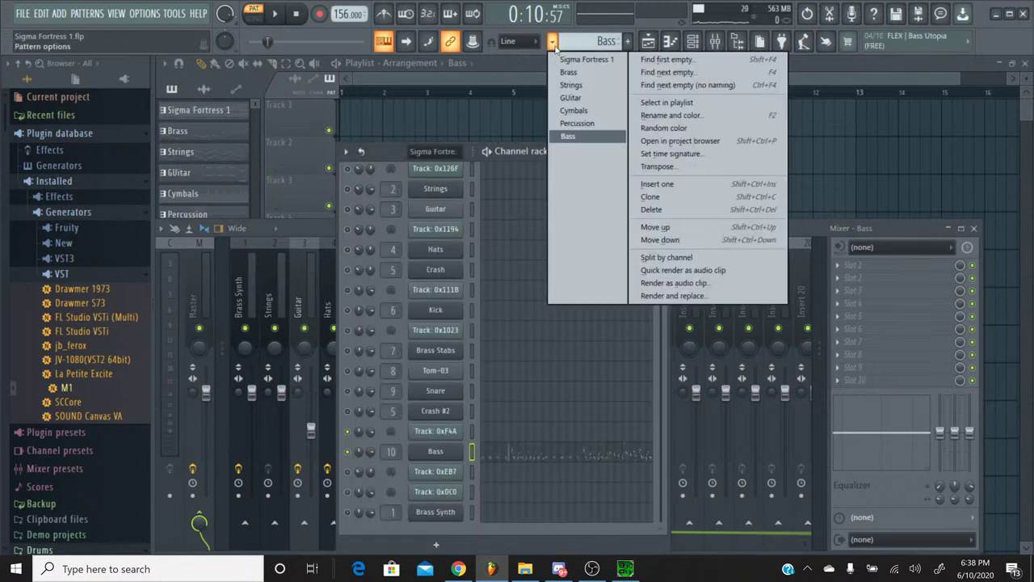
pyautogui.click(575, 57)
pyautogui.scroll(2, 526, 300)
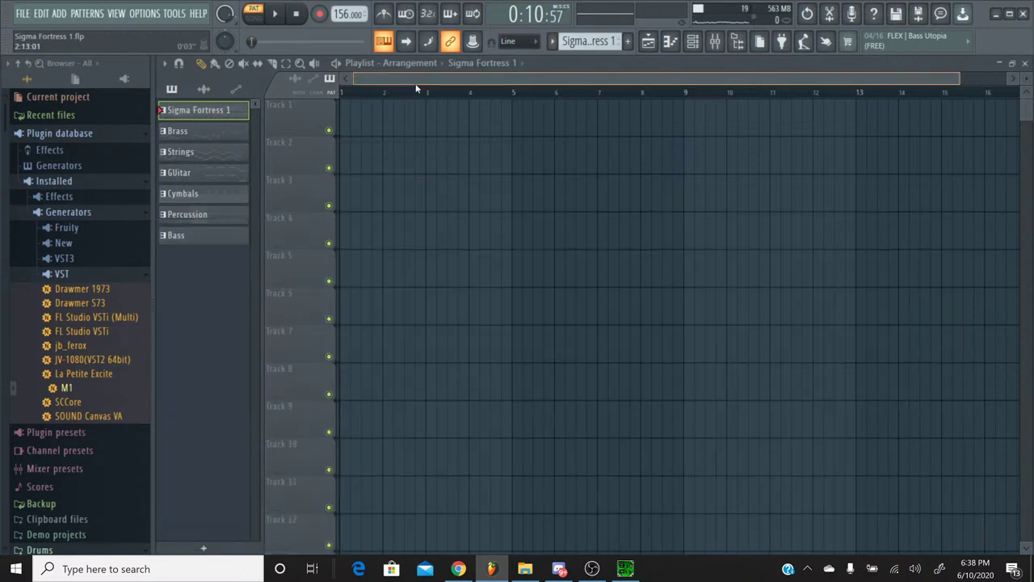
pyautogui.click(439, 75)
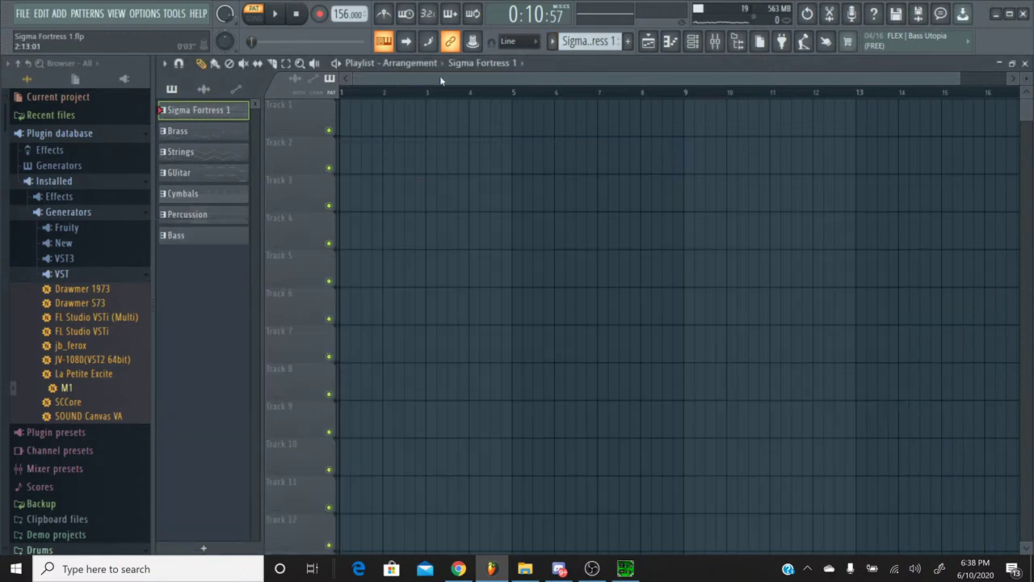
# Place the Brass pattern at bar 1 of playlist Track 1
pyautogui.click(552, 45)
pyautogui.click(557, 72)
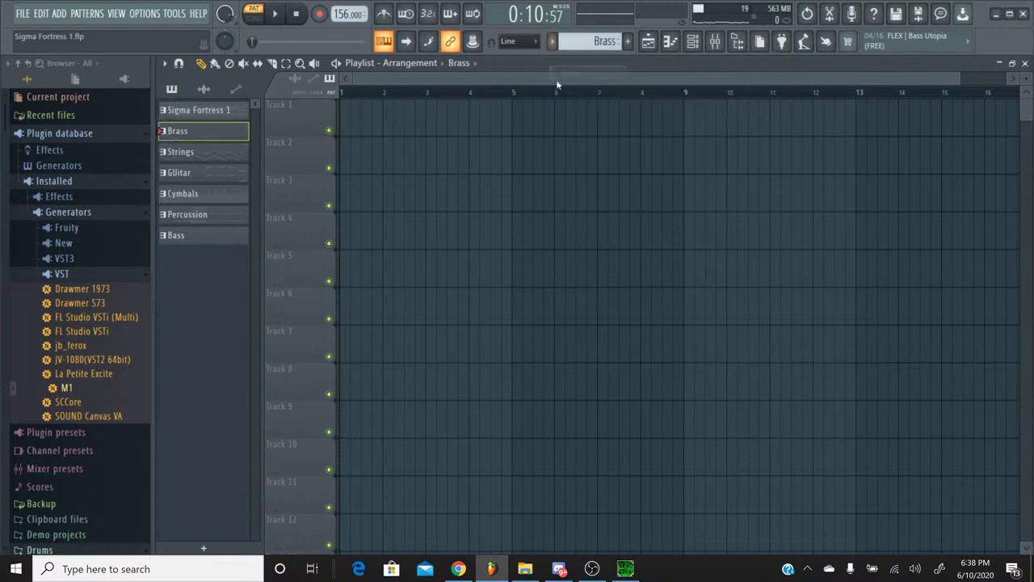
pyautogui.click(360, 132)
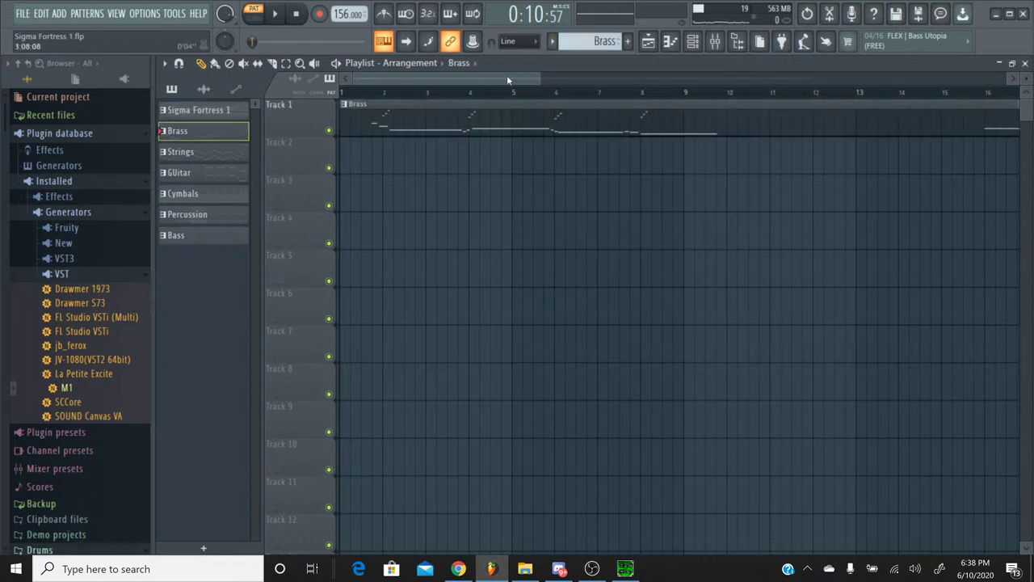
# Place the Strings pattern at bar 1 of playlist Track 2
pyautogui.click(551, 42)
pyautogui.click(566, 86)
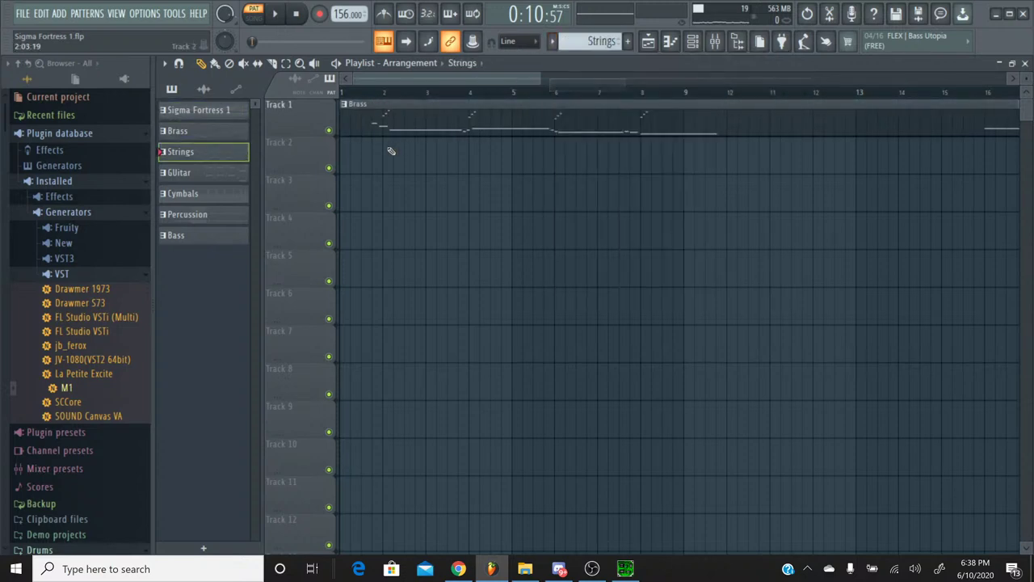
pyautogui.click(372, 161)
pyautogui.moveTo(414, 143); pyautogui.dragTo(382, 143)
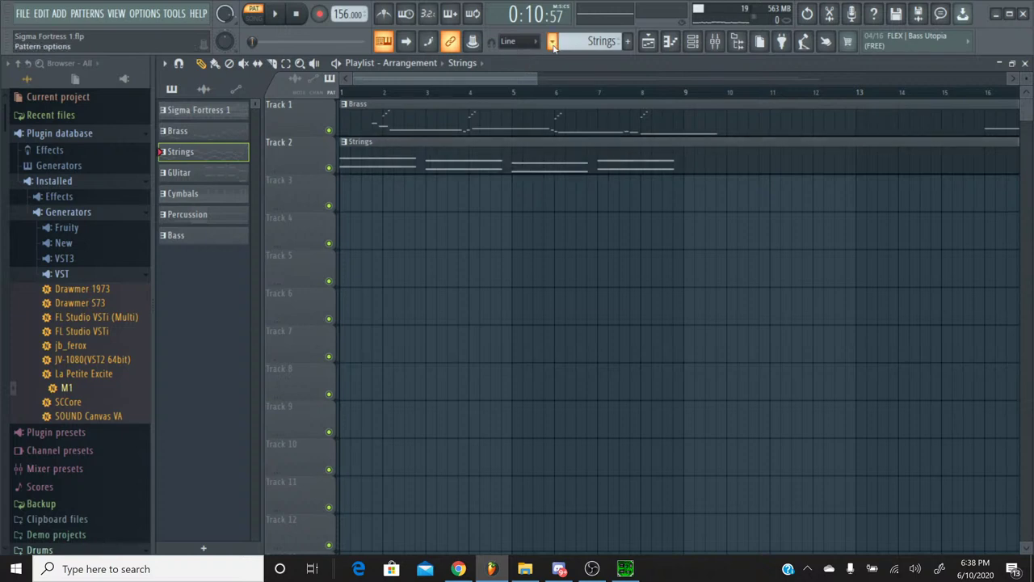
# Place the GUitar pattern at bar 1 of playlist Track 3
pyautogui.click(552, 43)
pyautogui.click(565, 97)
pyautogui.click(386, 194)
pyautogui.moveTo(384, 180); pyautogui.dragTo(345, 183)
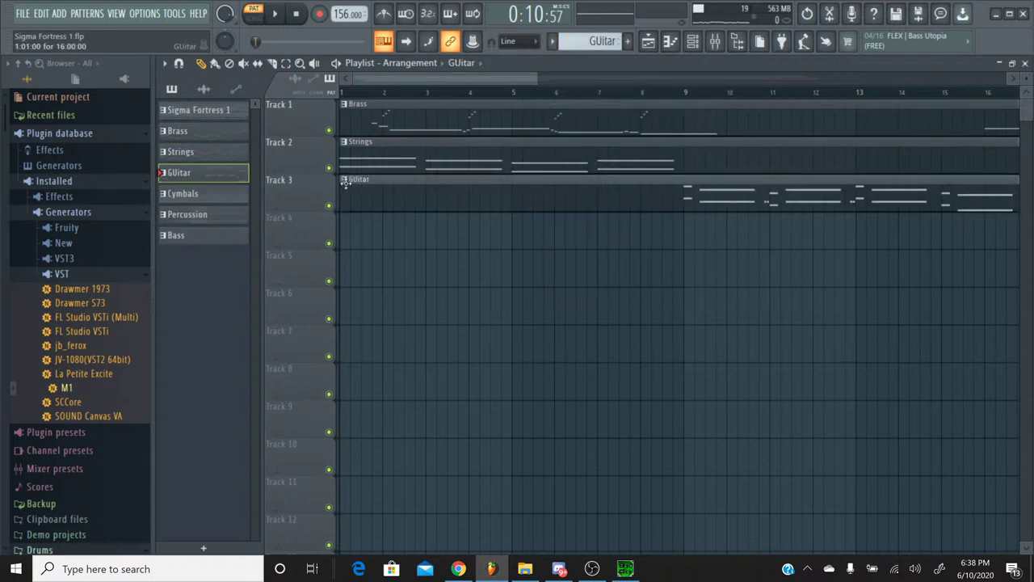
# Place the Cymbals pattern at bar 1 of playlist Track 4
pyautogui.click(554, 44)
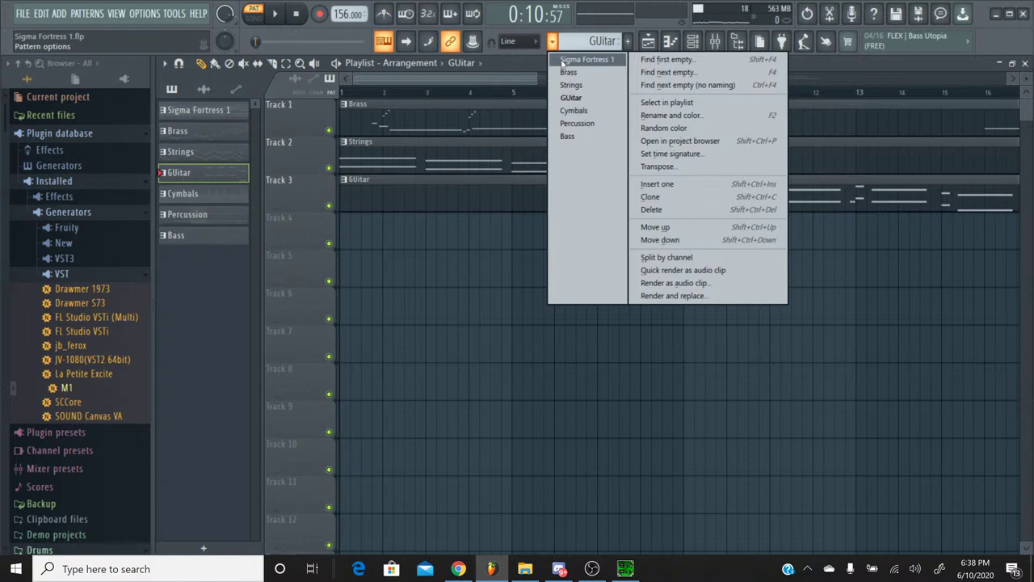
pyautogui.click(565, 111)
pyautogui.click(392, 229)
pyautogui.moveTo(434, 215); pyautogui.dragTo(390, 216)
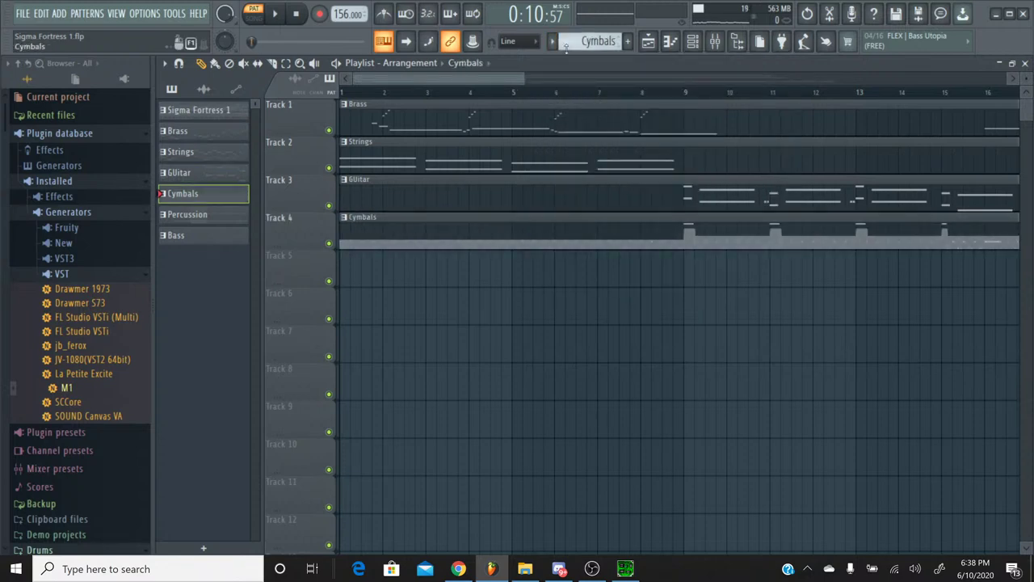
# Place the Percussion pattern at bar 1 of playlist Track 5
pyautogui.click(554, 43)
pyautogui.click(577, 123)
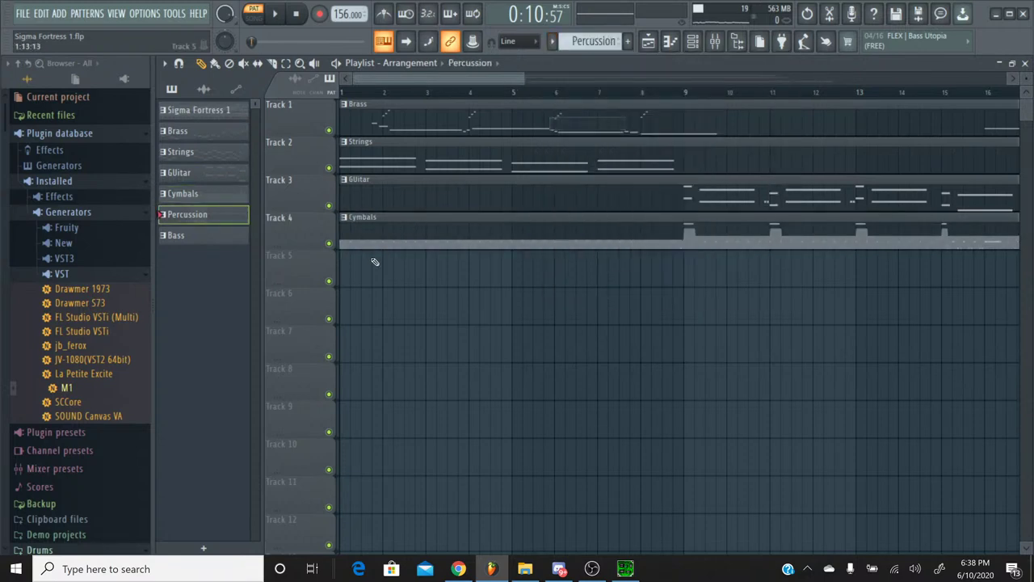
pyautogui.moveTo(374, 260); pyautogui.dragTo(335, 256)
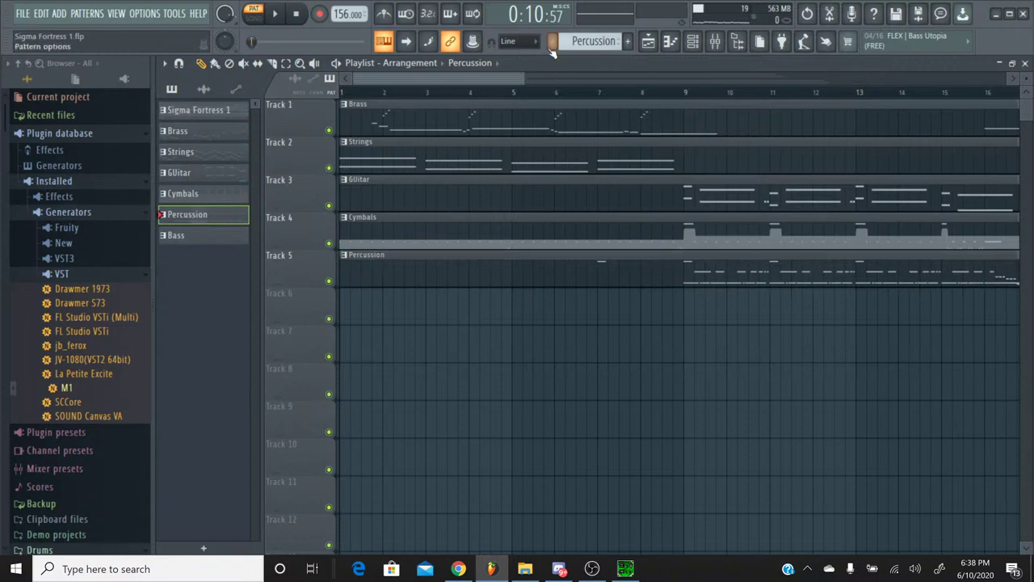
# Place the Bass pattern at bar 1 of playlist Track 6
pyautogui.click(551, 44)
pyautogui.click(573, 136)
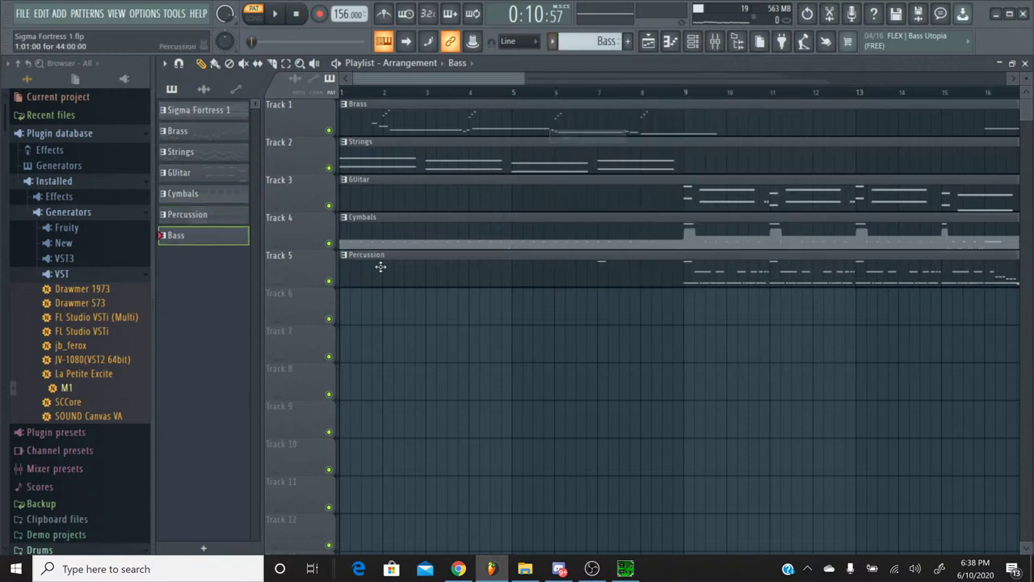
pyautogui.click(351, 307)
pyautogui.moveTo(351, 307); pyautogui.dragTo(344, 307)
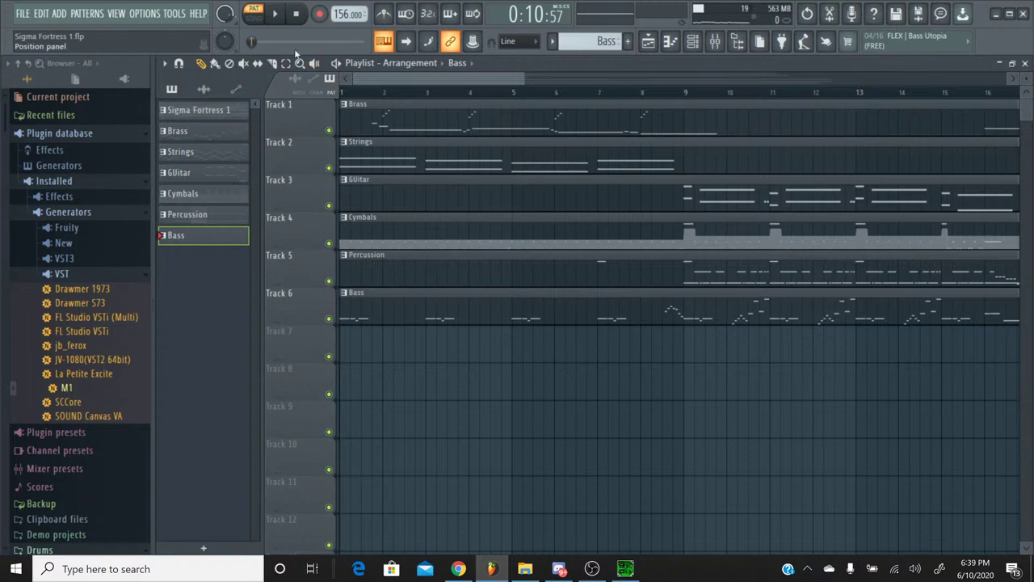
# Switch playback to song mode and unmute all channels in the channel rack
pyautogui.click(253, 16)
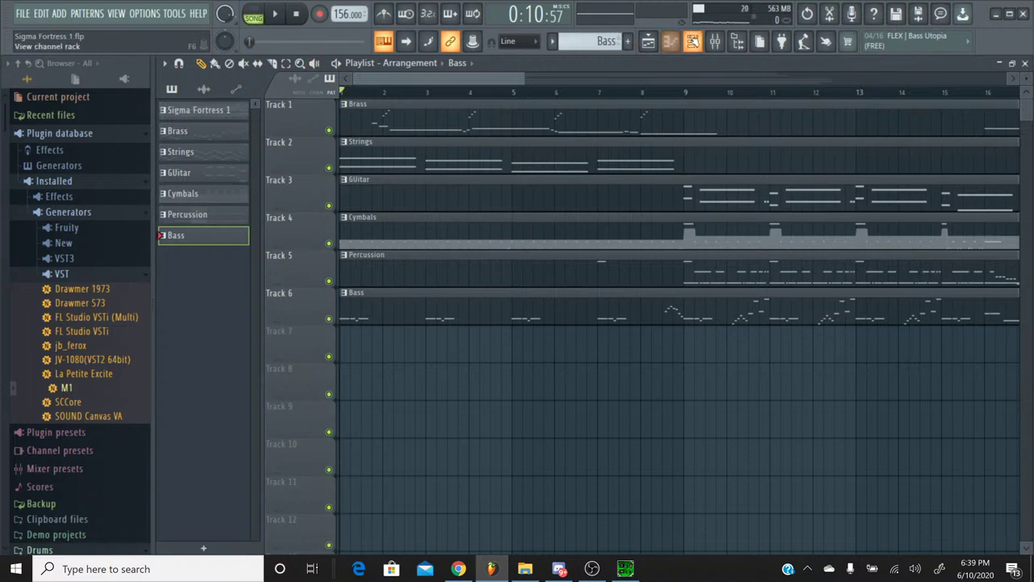
pyautogui.press('F6')
pyautogui.rightClick(350, 288)
pyautogui.click(351, 288)
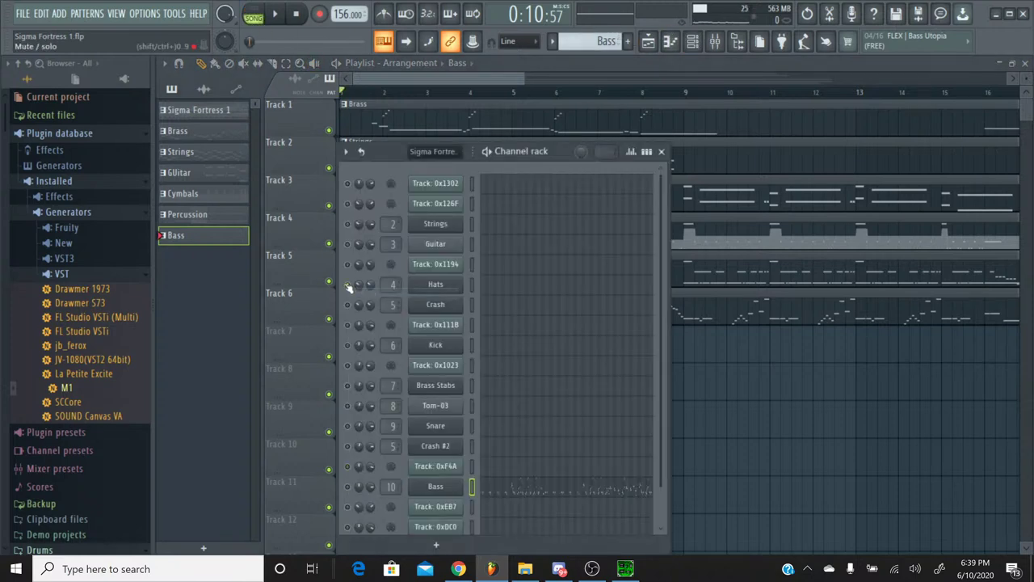
# Play the opening bars of the arrangement with only the playlist in view, replay them from the start, and stop playback
pyautogui.press('space')
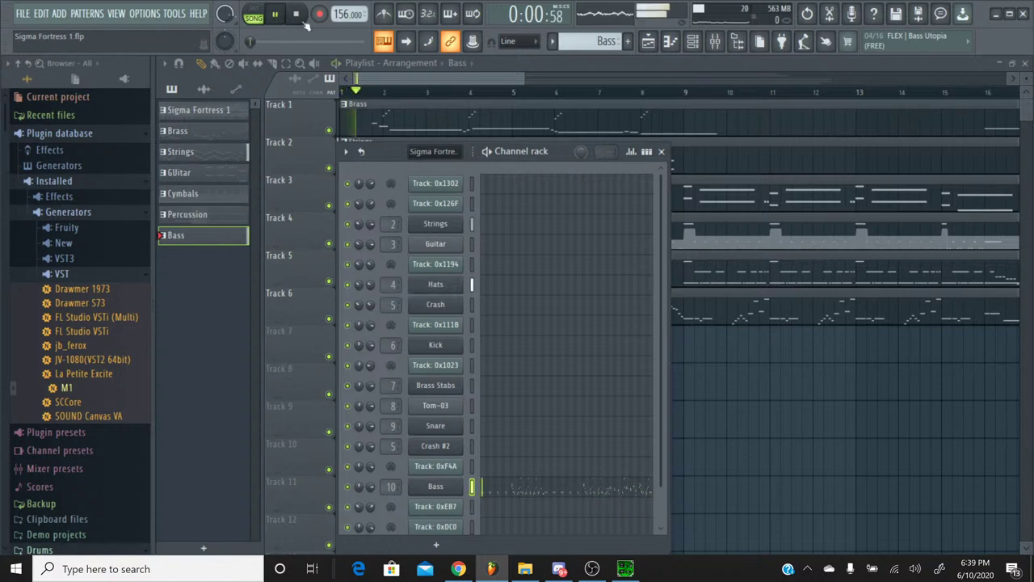
pyautogui.press('F6')
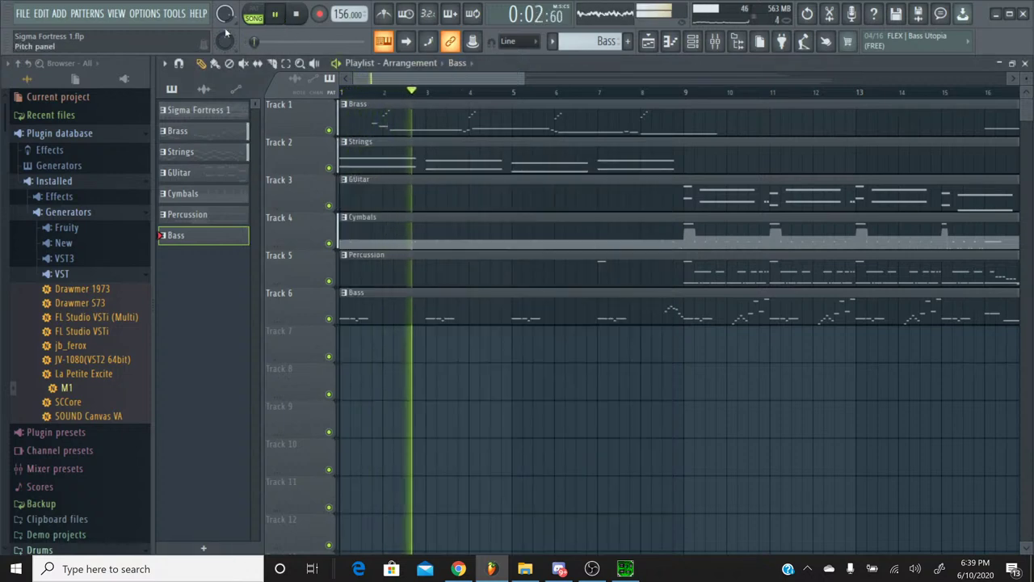
pyautogui.click(295, 16)
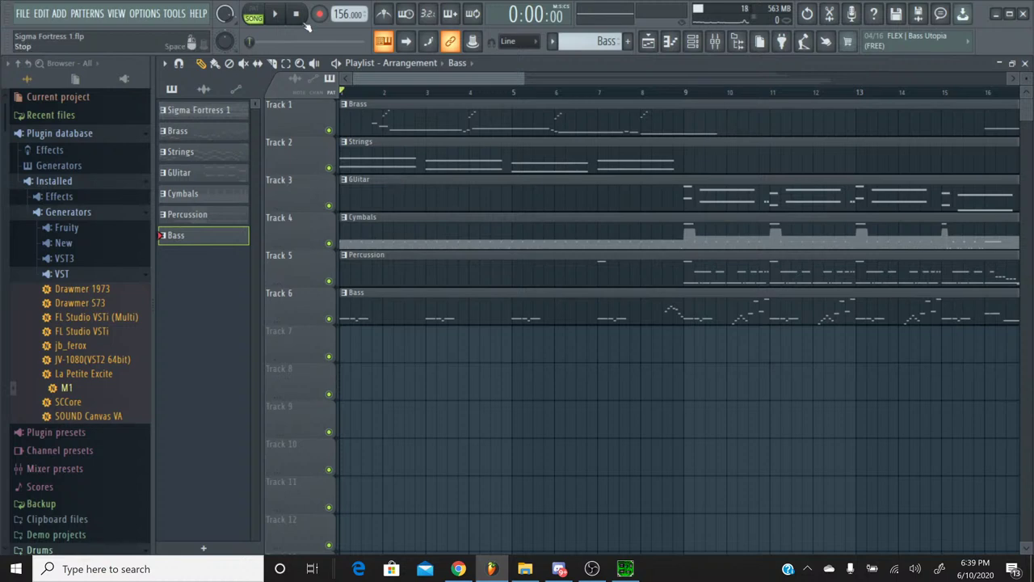
pyautogui.click(287, 25)
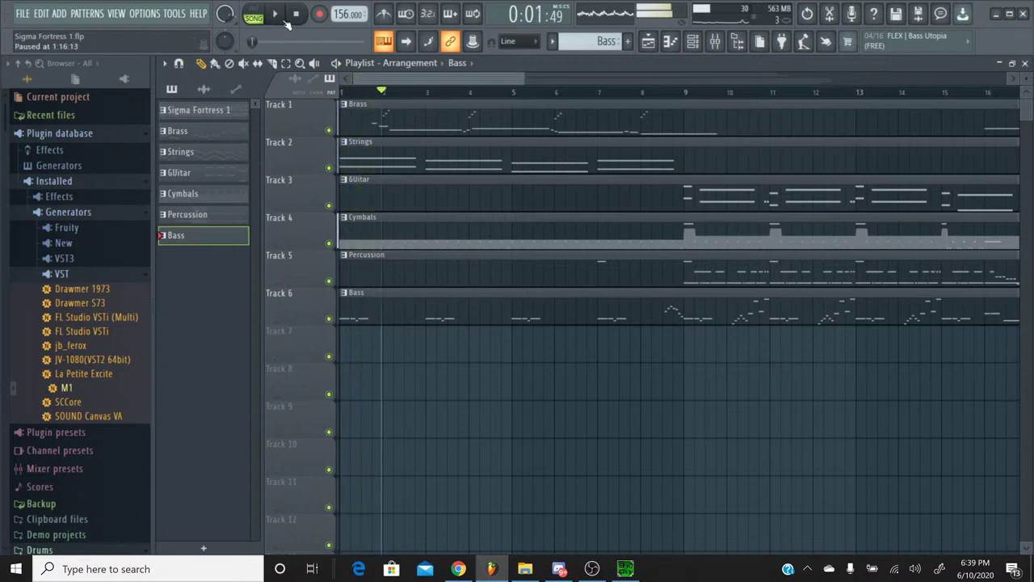
pyautogui.click(296, 22)
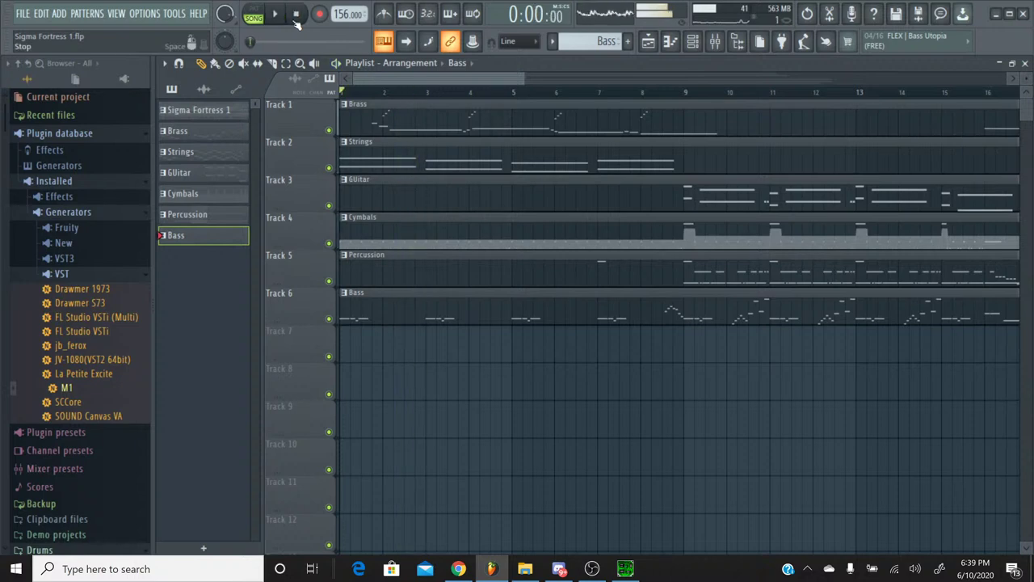
# Show the mixer and channel rack, select the Brass pattern, and inspect the Brass Synth notes in the piano roll
pyautogui.click(714, 42)
pyautogui.click(692, 42)
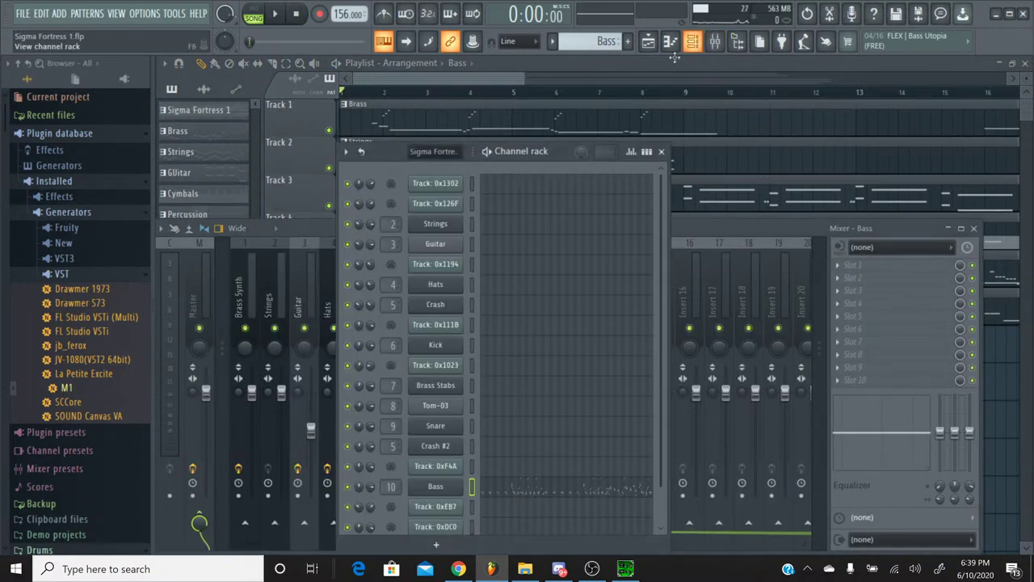
pyautogui.click(553, 42)
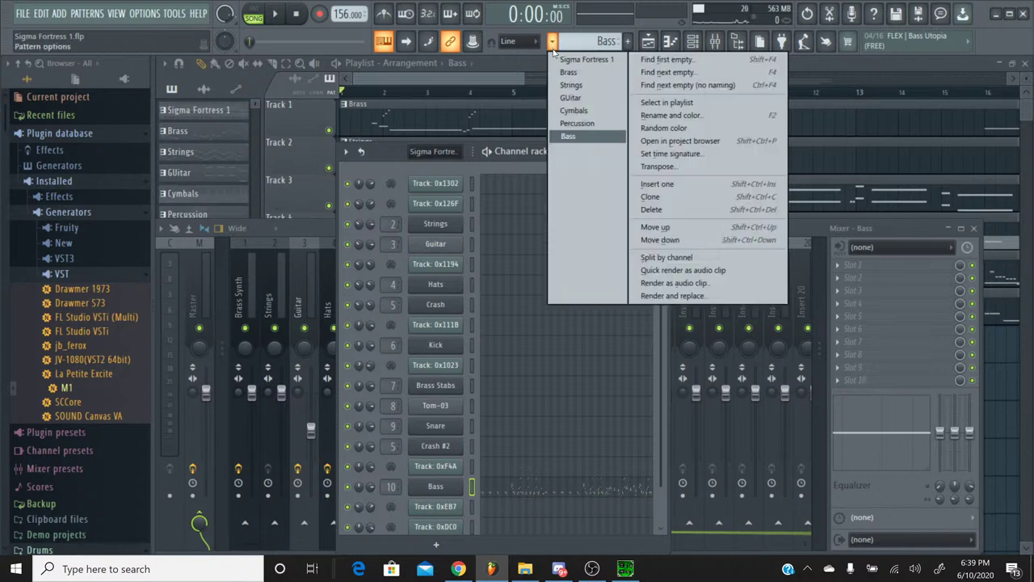
pyautogui.click(569, 72)
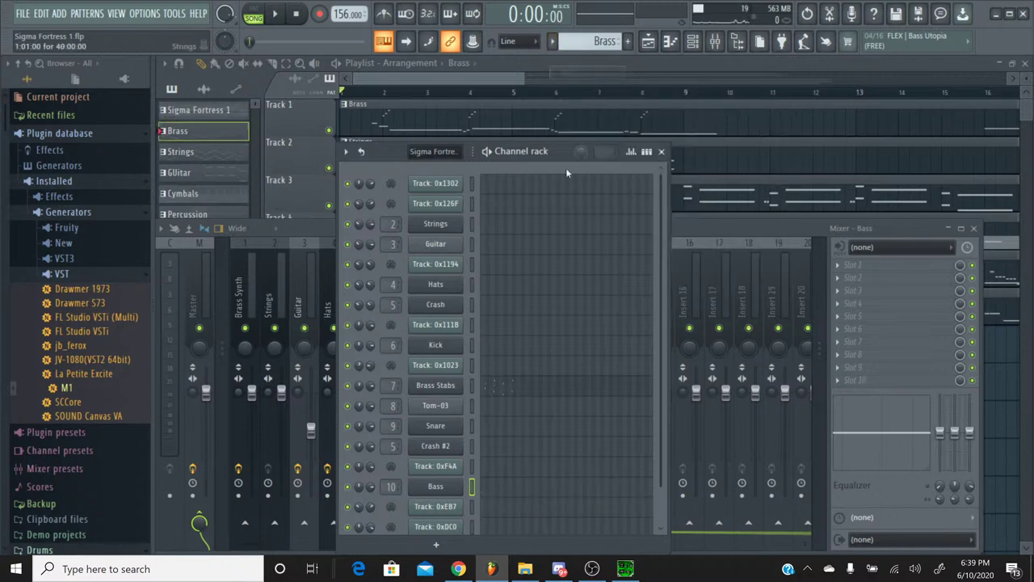
pyautogui.scroll(-2, 569, 241)
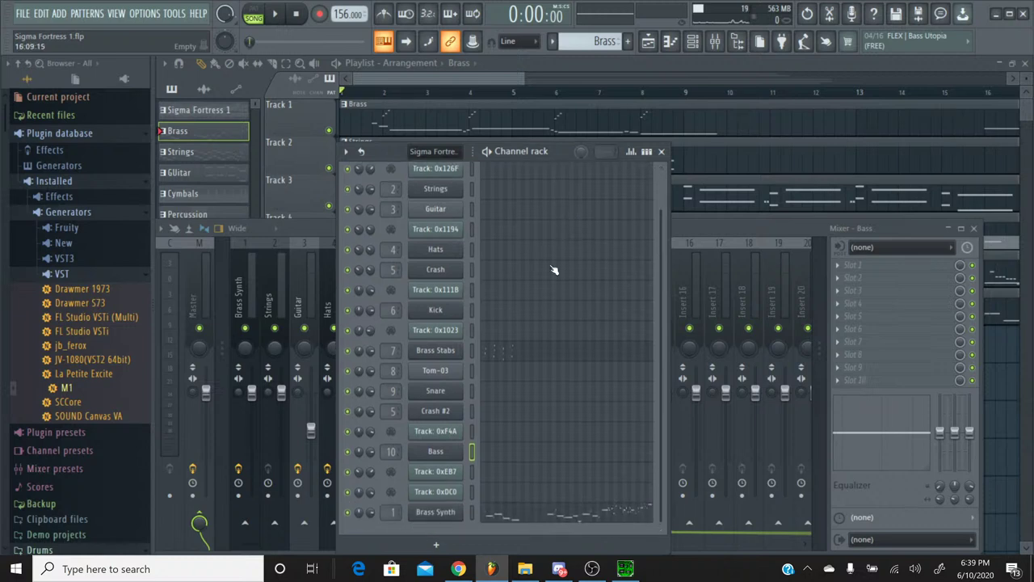
pyautogui.click(512, 523)
pyautogui.scroll(4, 528, 281)
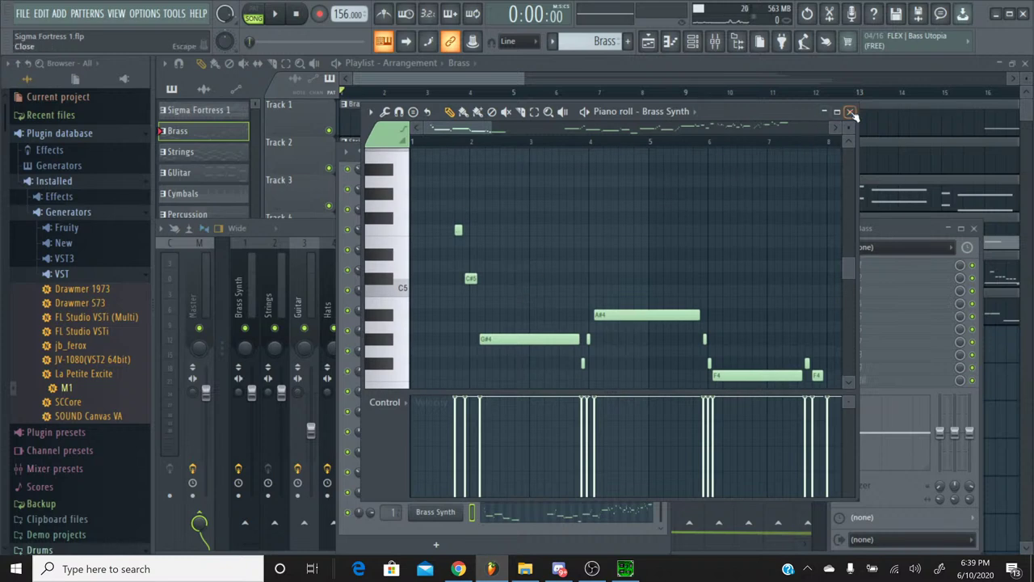
pyautogui.click(850, 112)
# Select the Sigma Fortress 1 pattern and examine the opening notes of Track: 0xDC0 in the piano roll
pyautogui.click(582, 41)
pyautogui.click(575, 56)
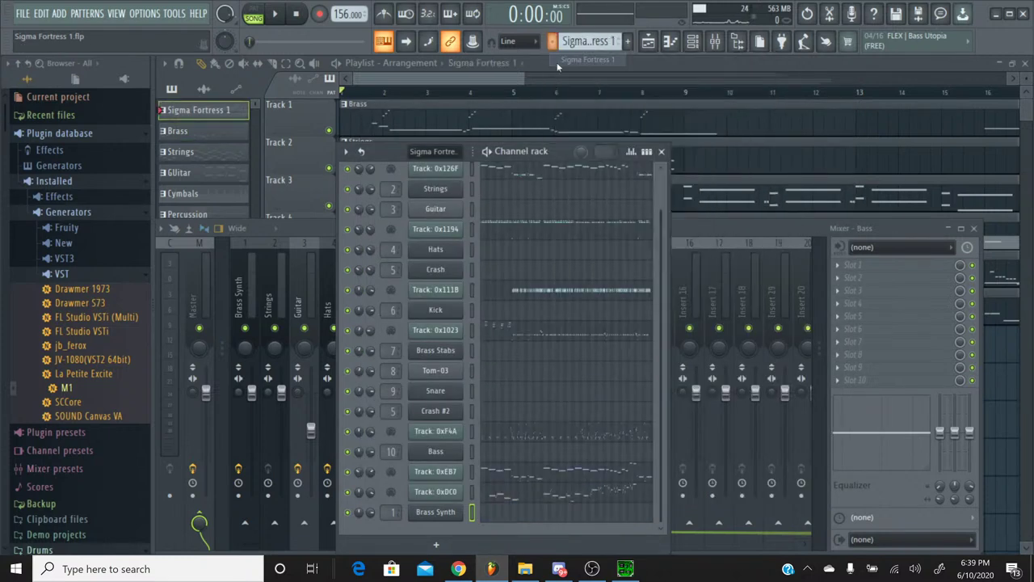
pyautogui.click(512, 495)
pyautogui.scroll(-2, 519, 321)
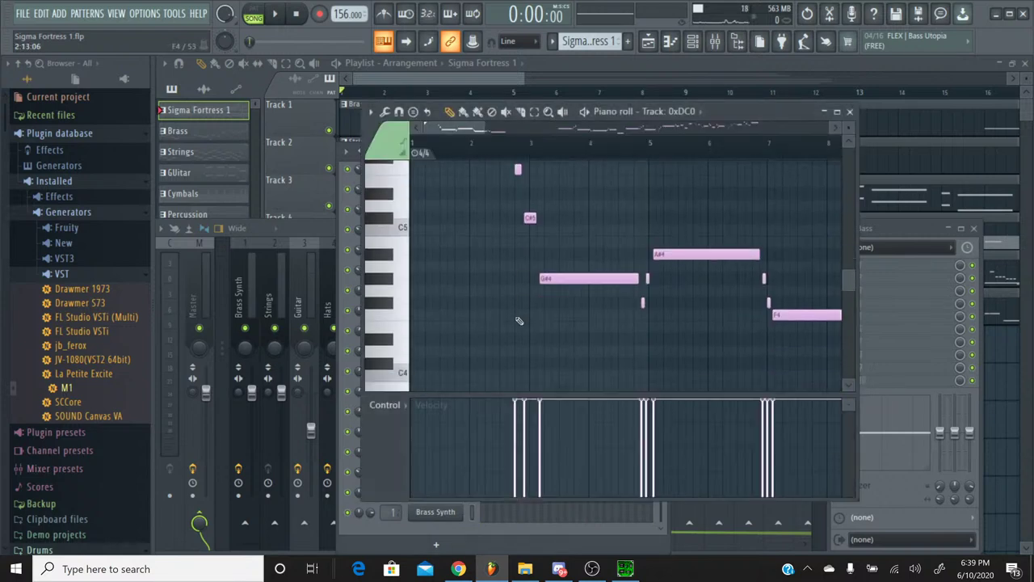
pyautogui.scroll(1, 519, 321)
# Play the Sigma Fortress 1 pattern in pattern mode, stop it, and set the playhead at the start of the first Track: 0xDC0 note
pyautogui.press('space')
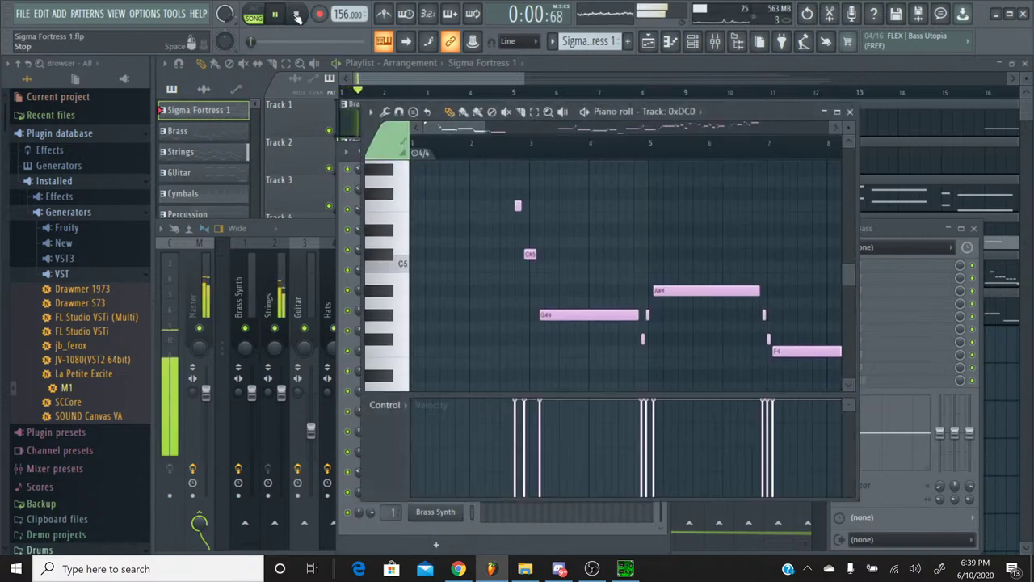
pyautogui.click(253, 15)
pyautogui.click(274, 13)
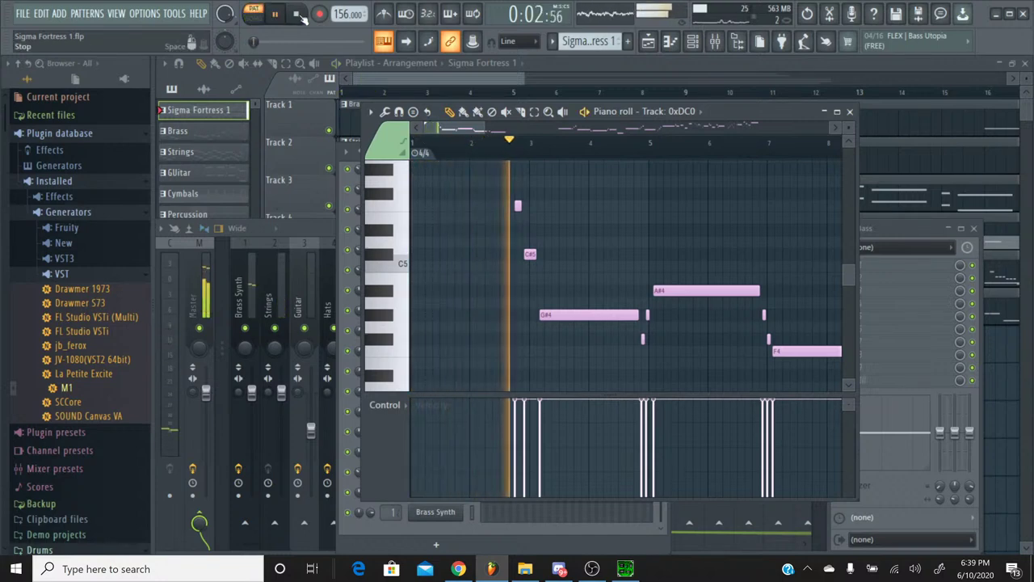
pyautogui.click(298, 14)
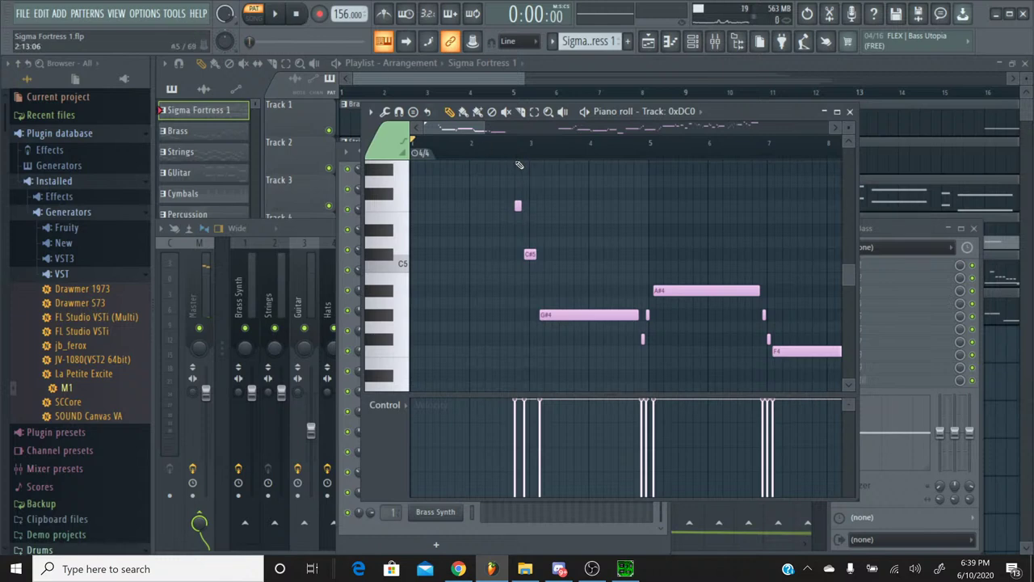
pyautogui.click(515, 145)
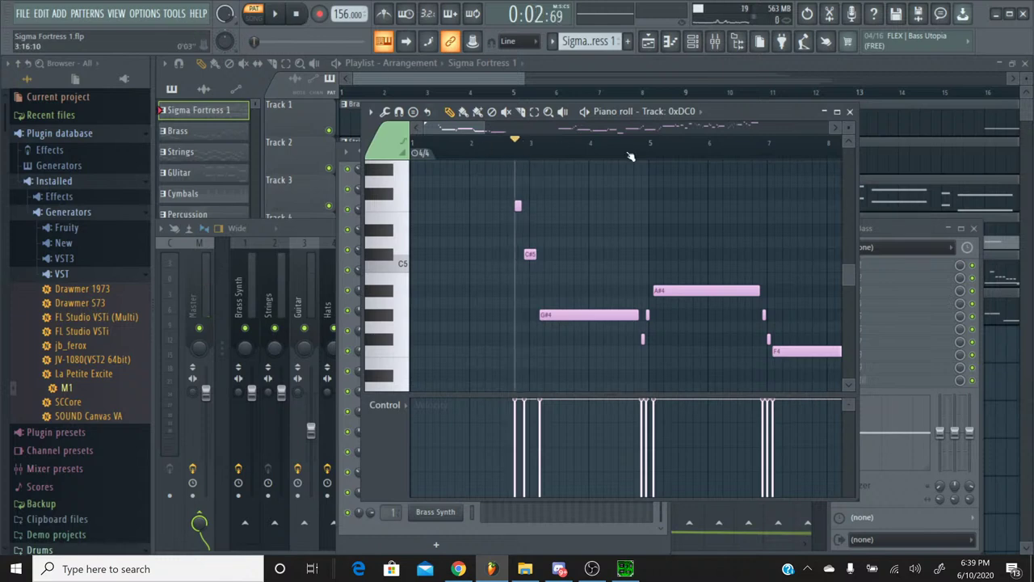
# Shift all Brass Synth notes in the Brass pattern one bar later so the first note starts at the playhead
pyautogui.click(850, 112)
pyautogui.click(559, 42)
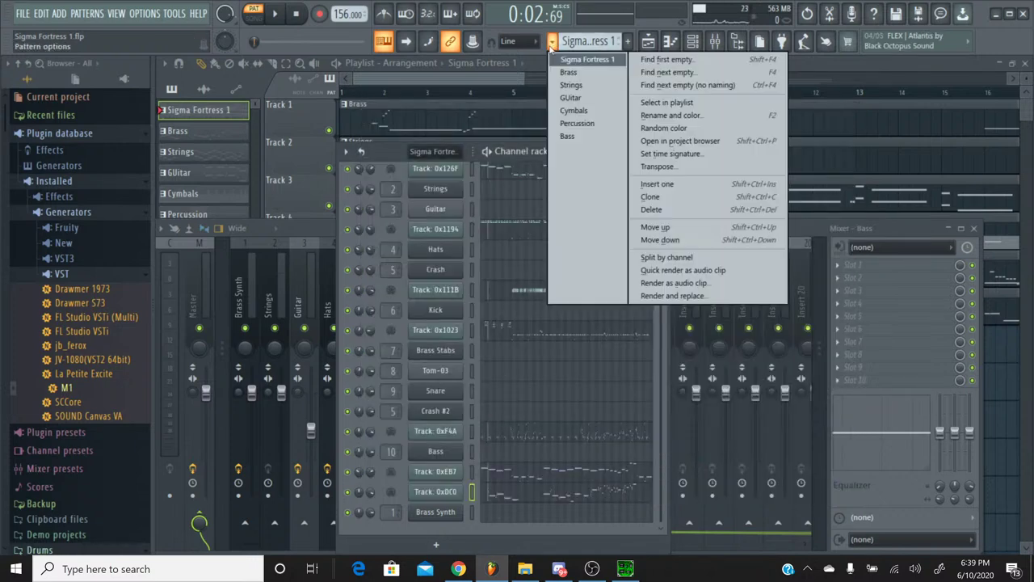
pyautogui.click(564, 71)
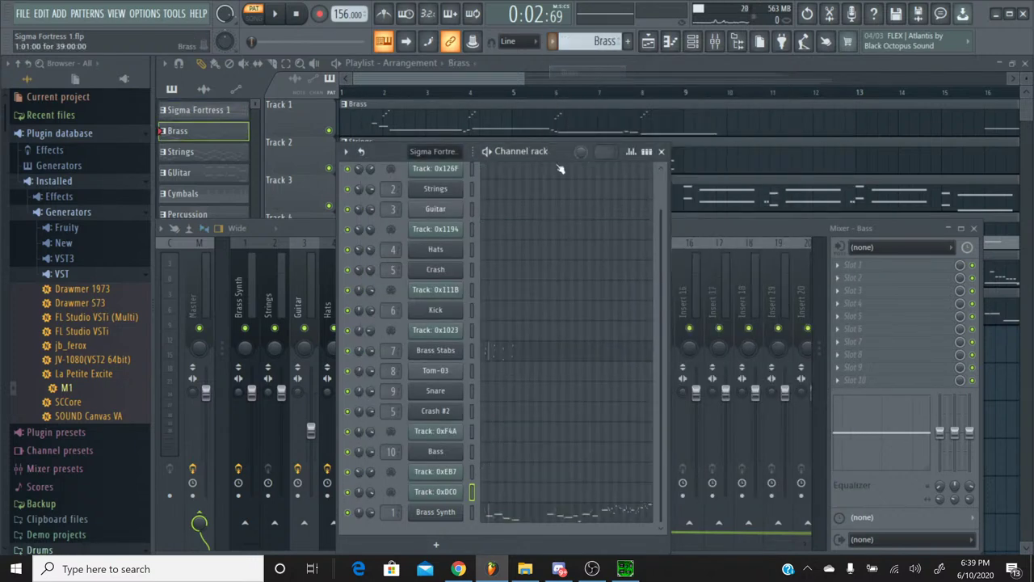
pyautogui.click(502, 519)
pyautogui.hotkey('ctrl', 'a')
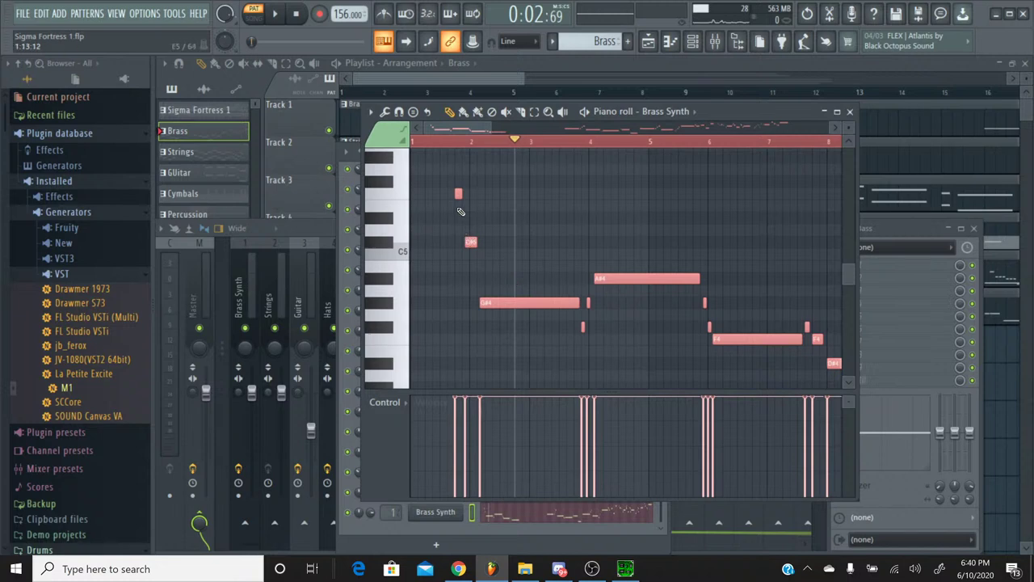
pyautogui.moveTo(457, 194); pyautogui.dragTo(518, 194)
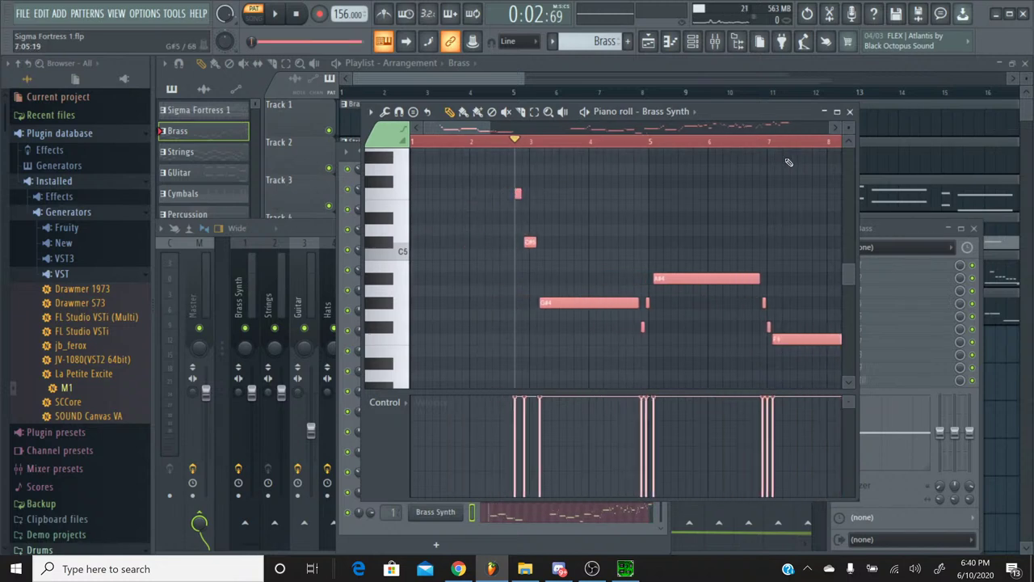
pyautogui.click(849, 112)
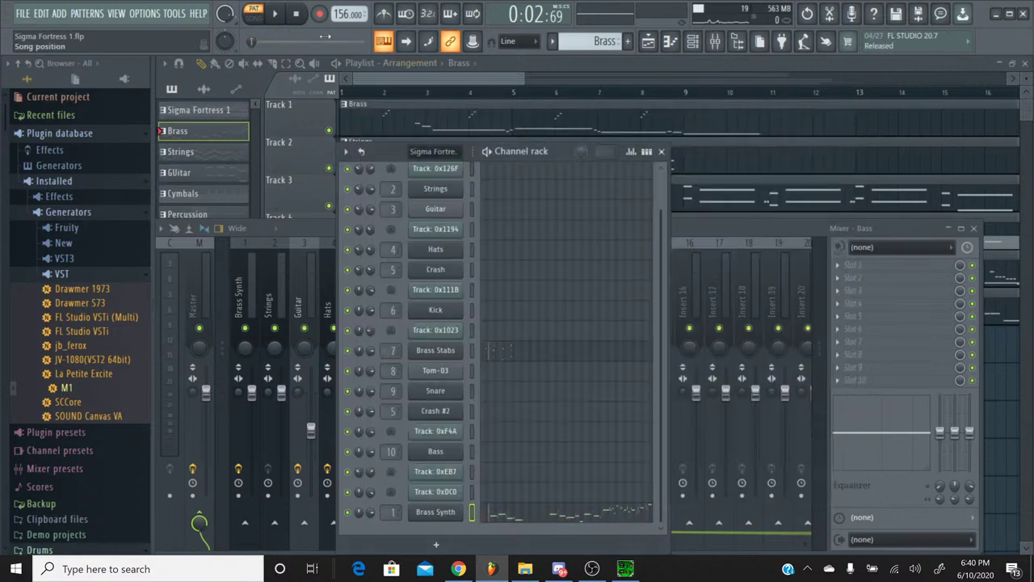
# Play the arrangement in song mode to check the brass timing, and show the channel rack over the playlist
pyautogui.click(276, 17)
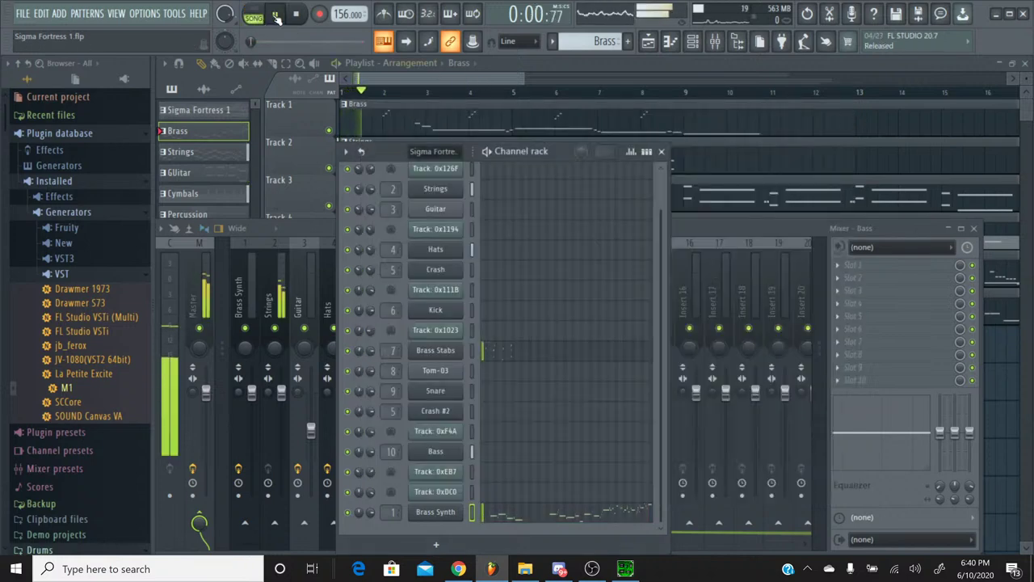
pyautogui.click(435, 78)
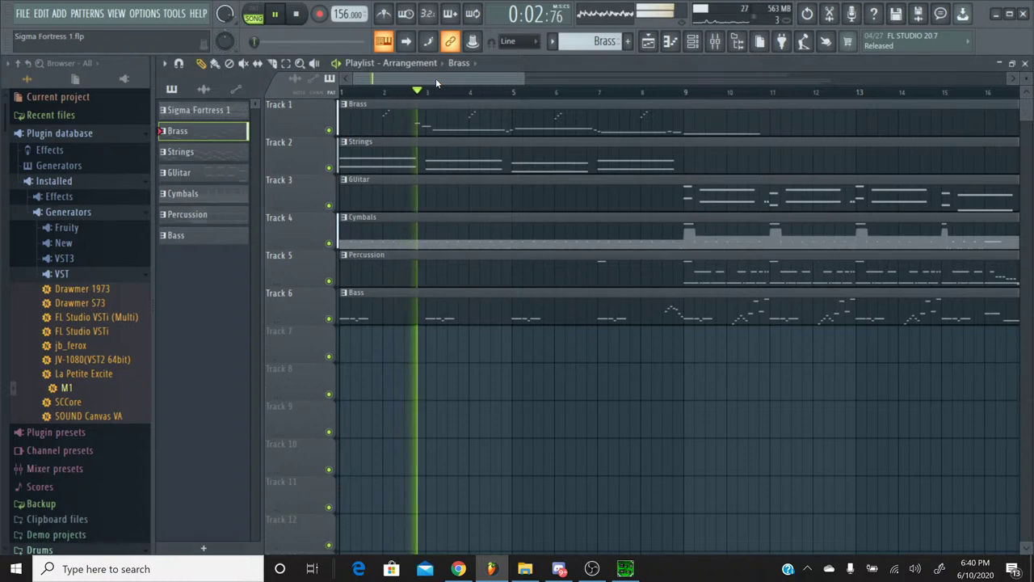
pyautogui.click(689, 51)
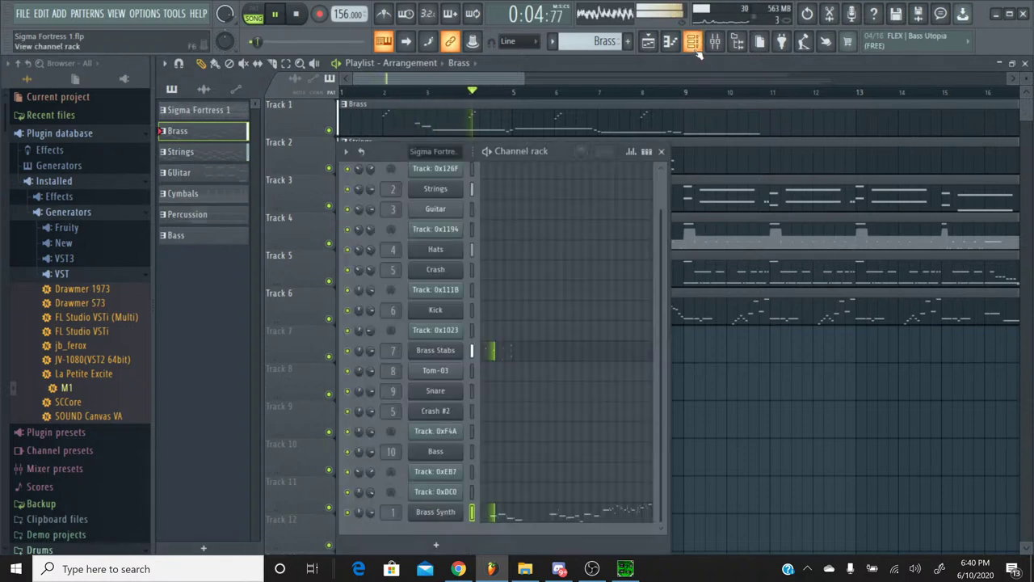
# Open the mixer, lower the Brass Stabs level slightly, and set the Snare level to 78% while it is soloed
pyautogui.click(715, 52)
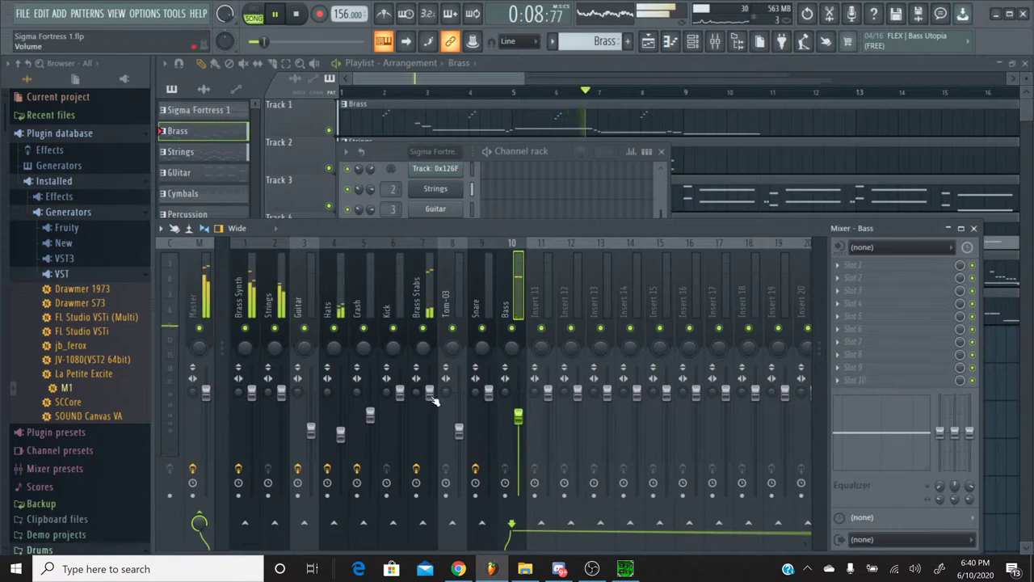
pyautogui.moveTo(429, 393)
pyautogui.mouseDown()
pyautogui.moveTo(428, 411)
pyautogui.moveTo(429, 398)
pyautogui.mouseUp()
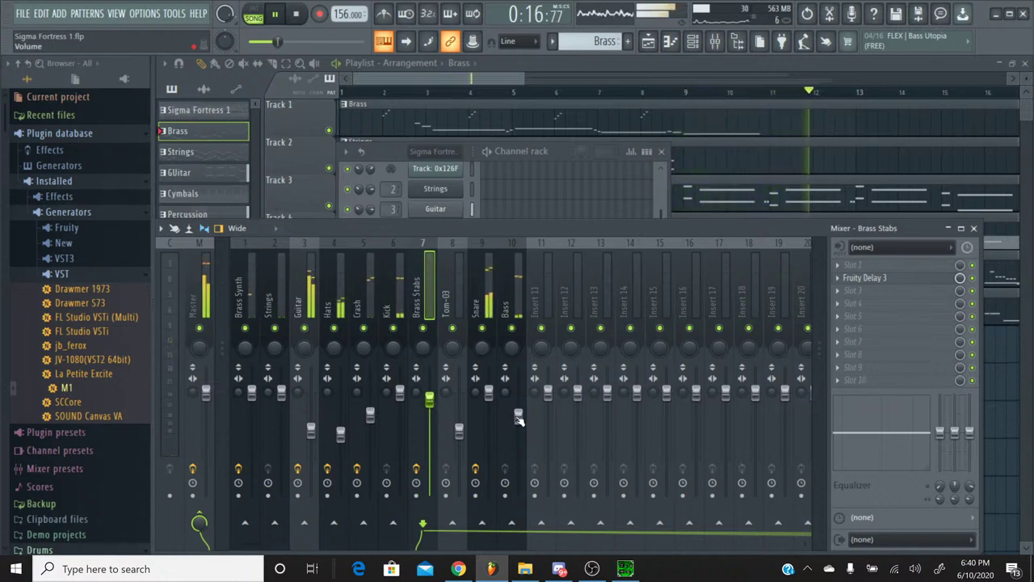
pyautogui.rightClick(482, 328)
pyautogui.moveTo(488, 391); pyautogui.dragTo(488, 416)
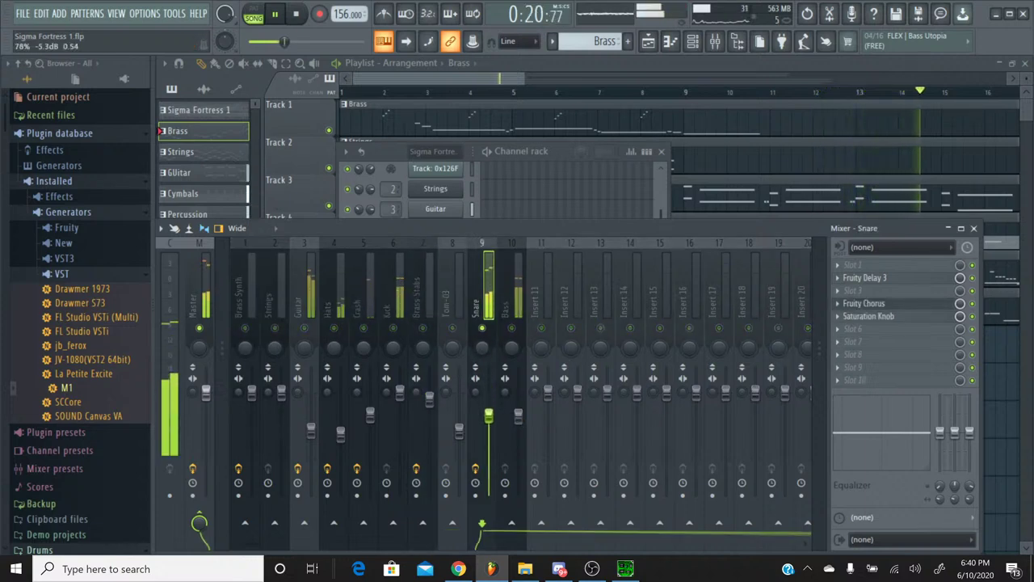
pyautogui.rightClick(482, 329)
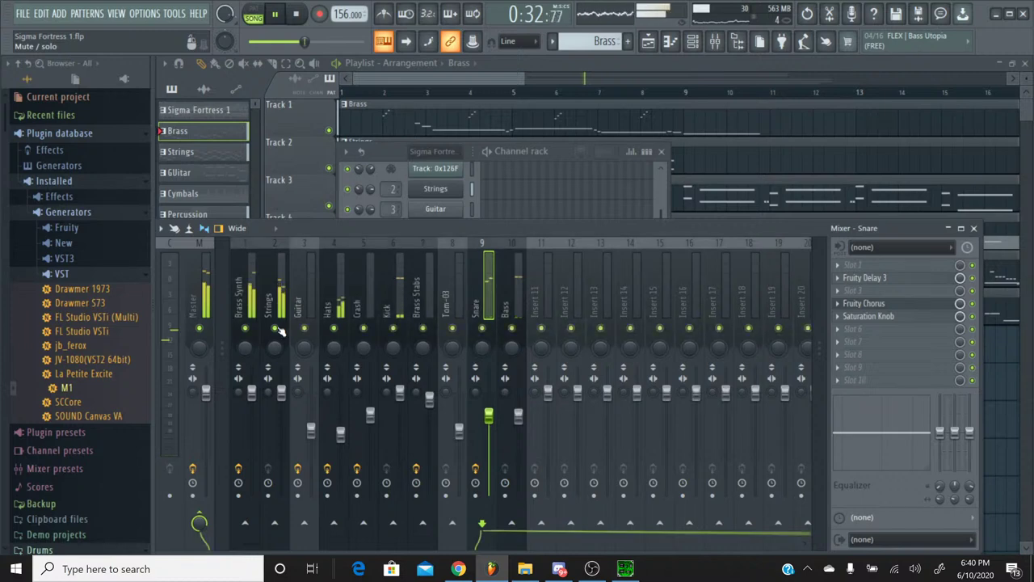
# Solo Brass Synth briefly during playback, restore the other mixer tracks, and lower the Brass Synth level slightly
pyautogui.rightClick(245, 328)
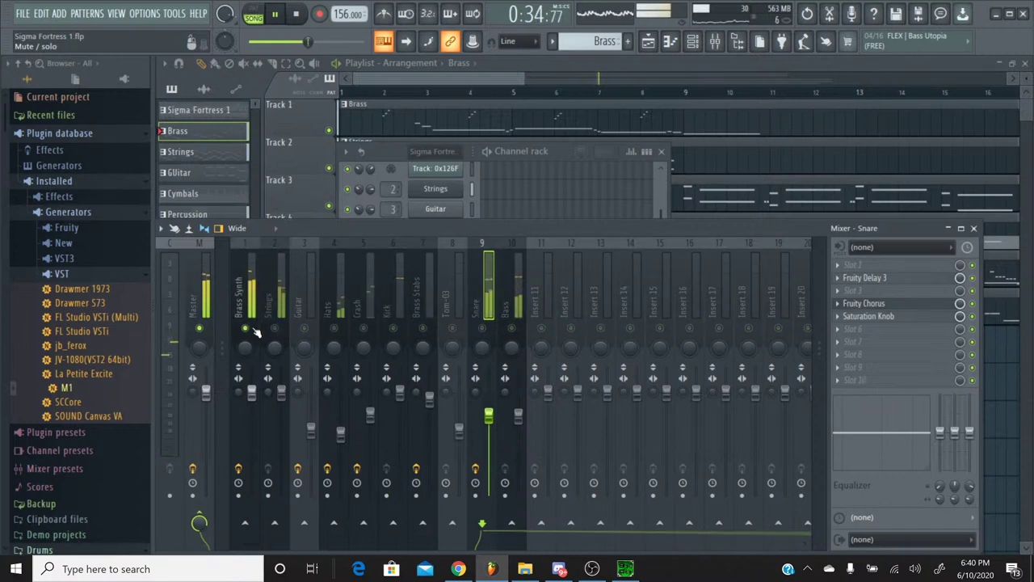
pyautogui.rightClick(249, 329)
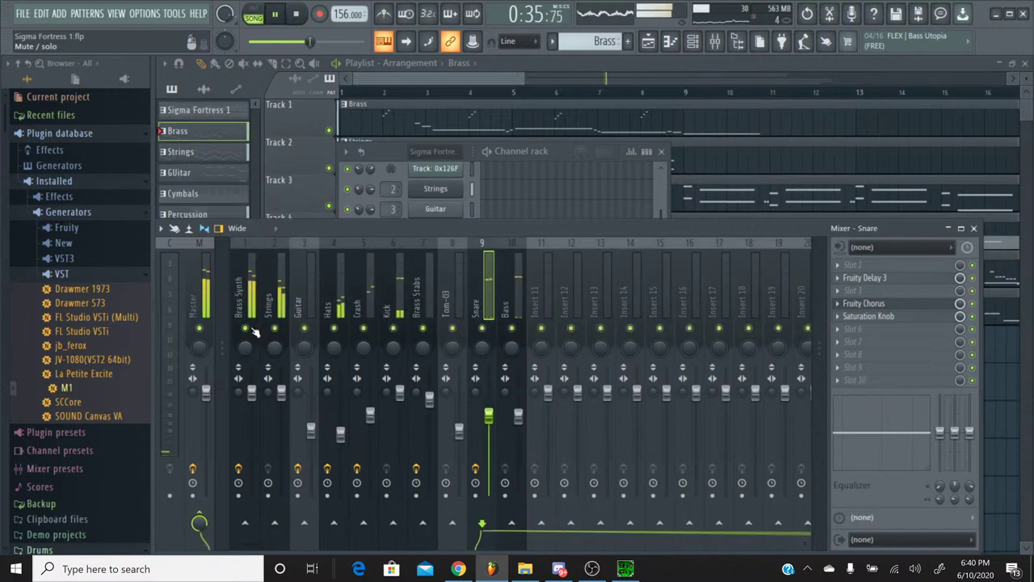
pyautogui.click(252, 393)
pyautogui.scroll(-1, 251, 396)
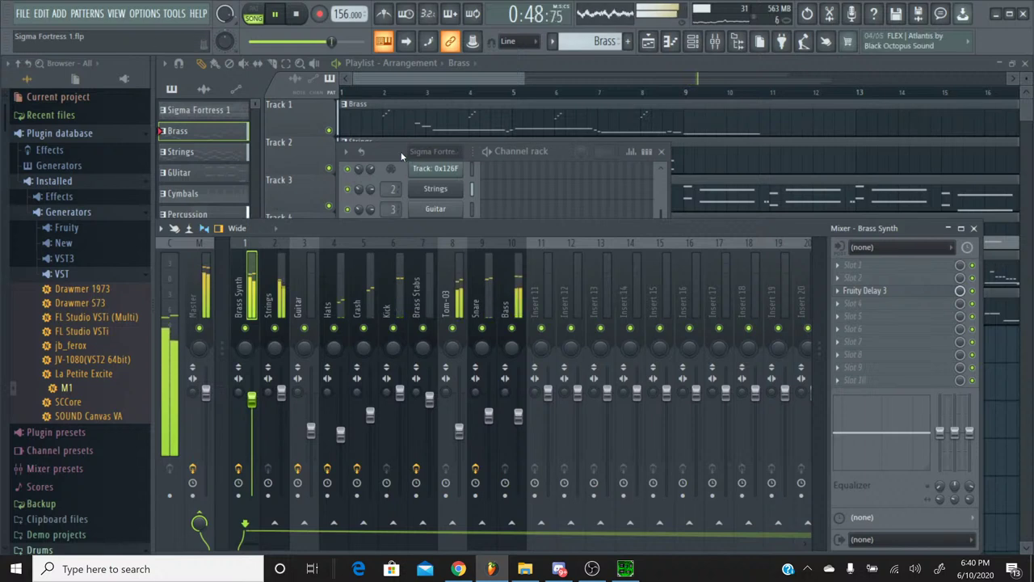
# With the Brass pattern selected, set the output wet level of Brass Synth's Fruity Delay 3 to 59.5% and close the effect
pyautogui.click(435, 169)
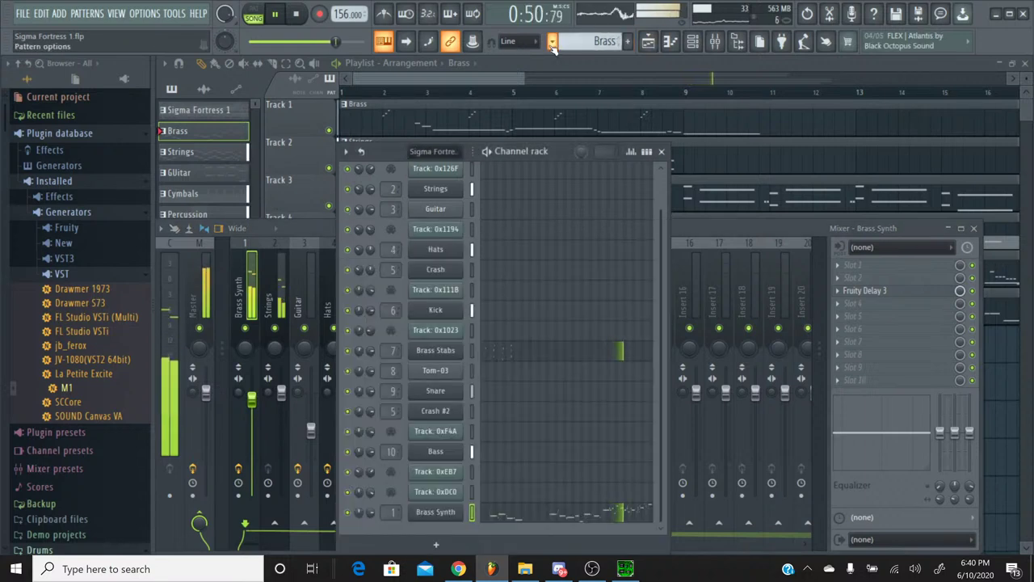
pyautogui.click(551, 42)
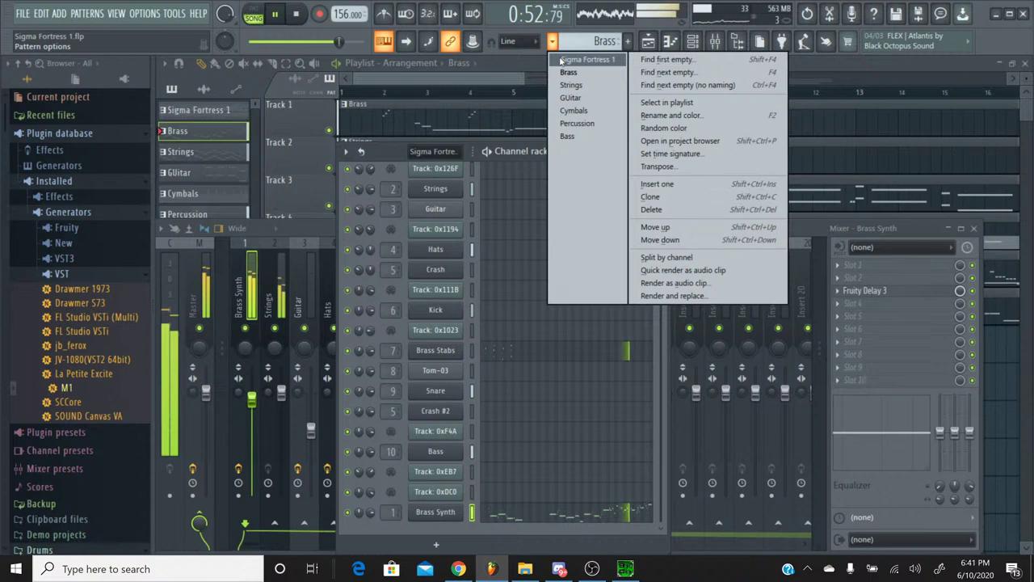
pyautogui.click(569, 72)
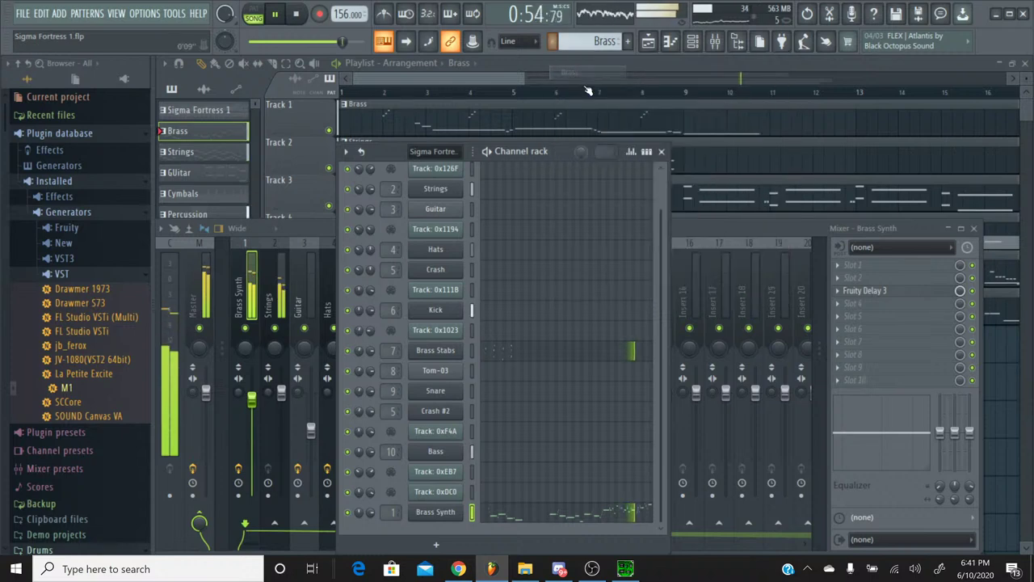
pyautogui.click(915, 290)
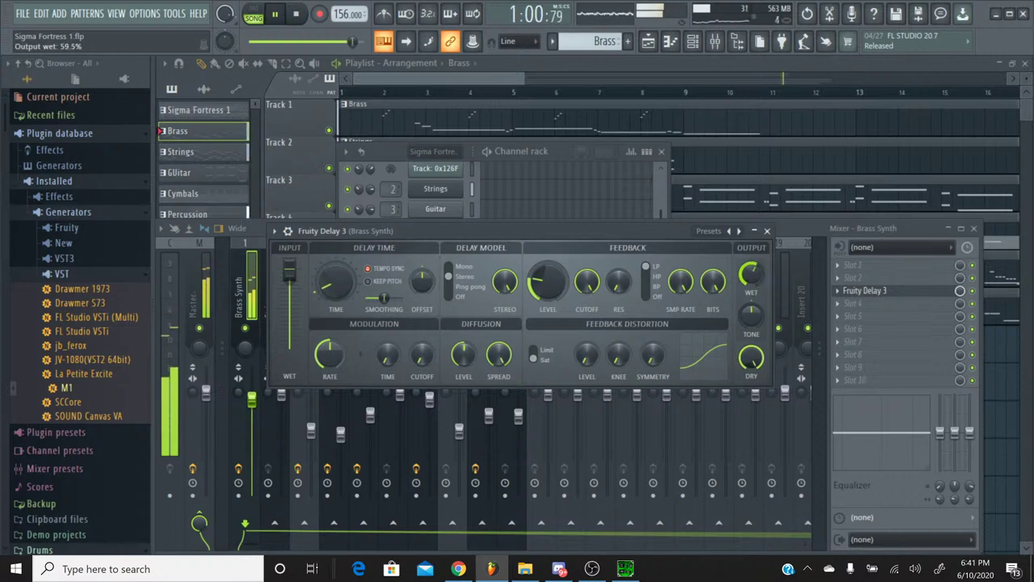
pyautogui.click(767, 232)
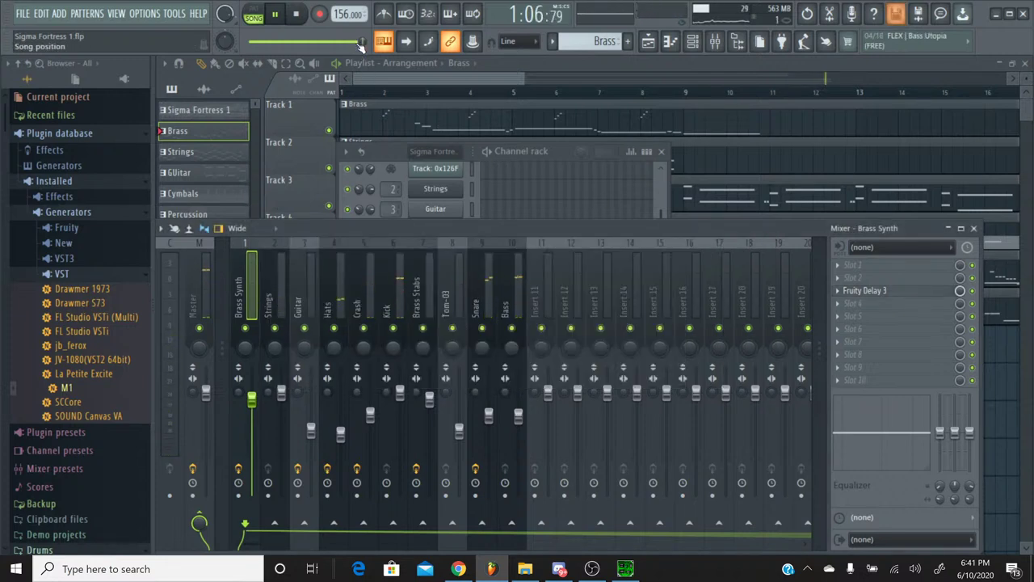
# Restart the song from the beginning, raise the Bass mixer level slightly, and set Brass Stabs to 86%
pyautogui.click(295, 13)
pyautogui.click(275, 13)
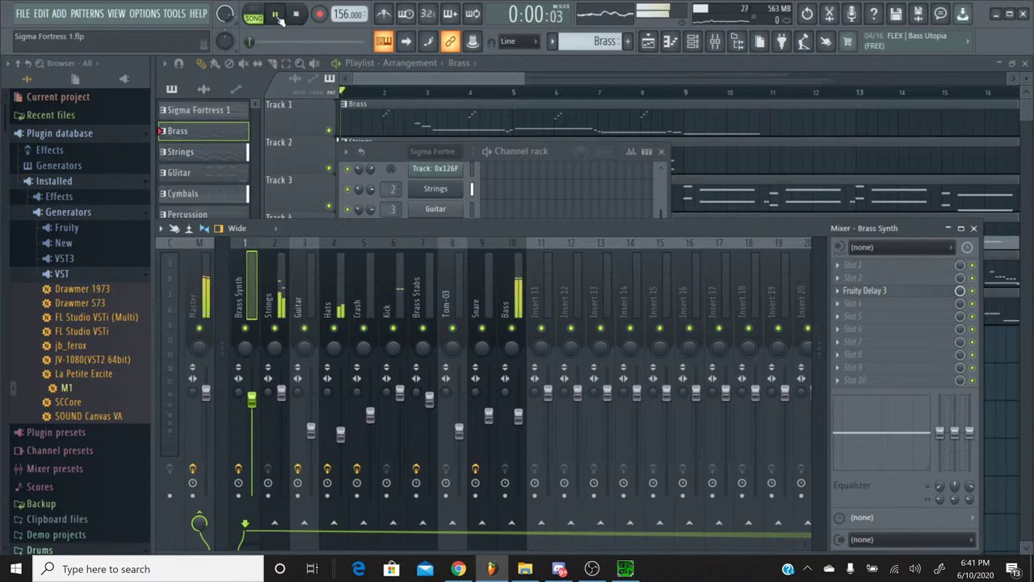
pyautogui.click(518, 415)
pyautogui.moveTo(518, 415); pyautogui.dragTo(518, 404)
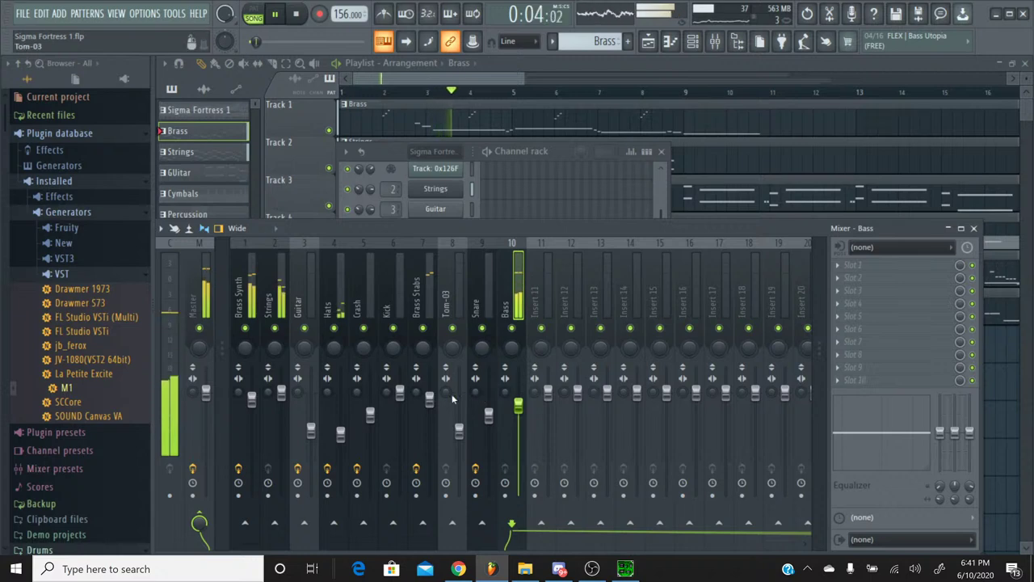
pyautogui.moveTo(430, 399); pyautogui.dragTo(433, 408)
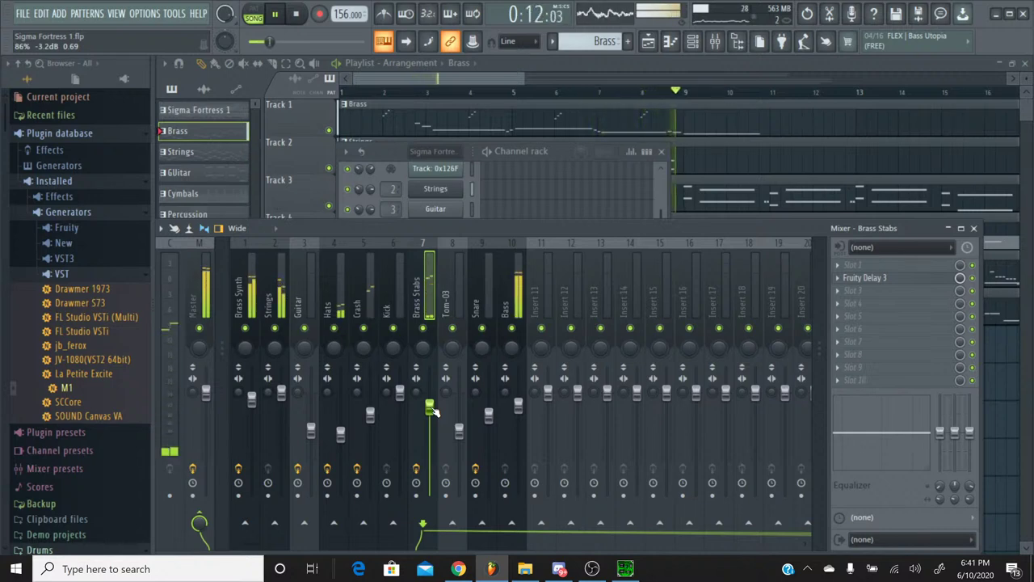
# Solo Guitar in the mixer, set its level to 61%, and restore the other tracks
pyautogui.rightClick(304, 328)
pyautogui.click(310, 431)
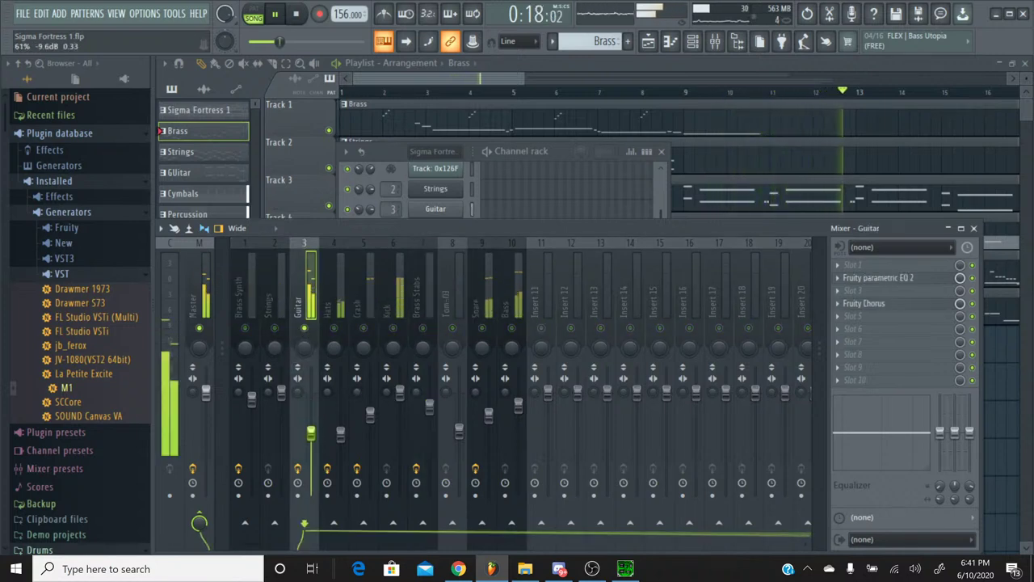
pyautogui.rightClick(304, 328)
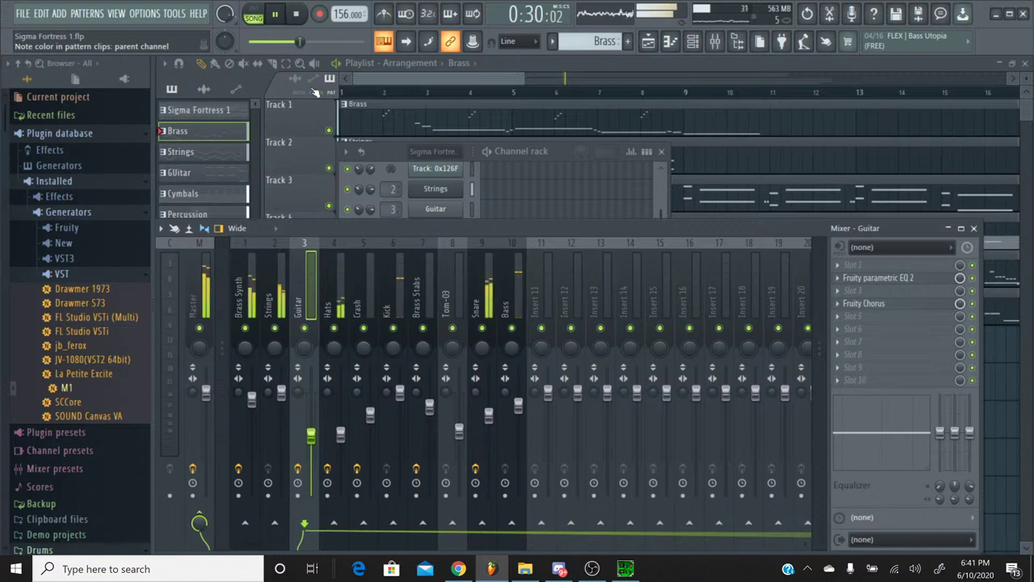
# Replay the song from near the start to hear the soloed Snare, stop it, and open the Snare's Fruity Delay 3
pyautogui.moveTo(305, 43); pyautogui.dragTo(259, 45)
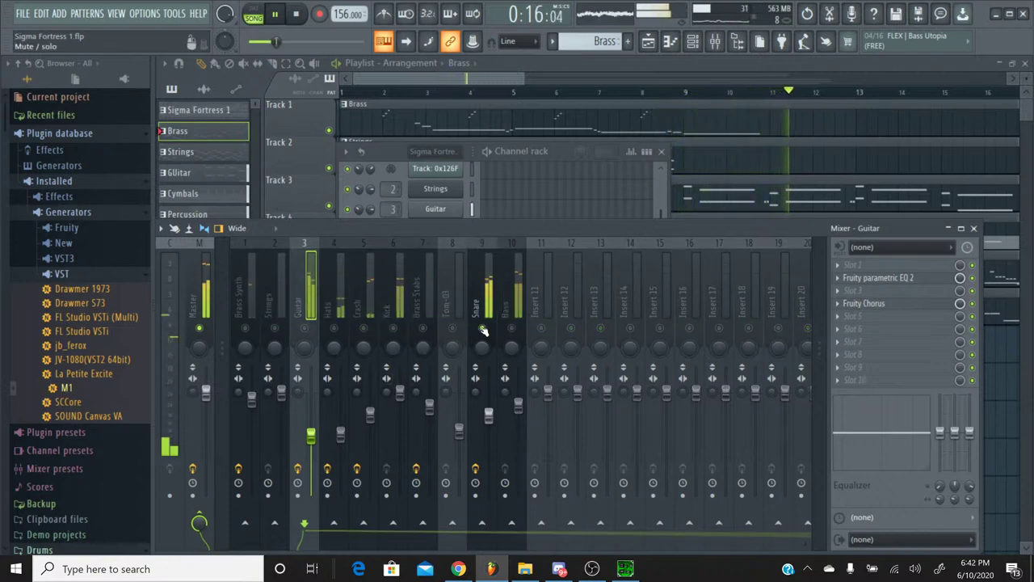
pyautogui.press('space')
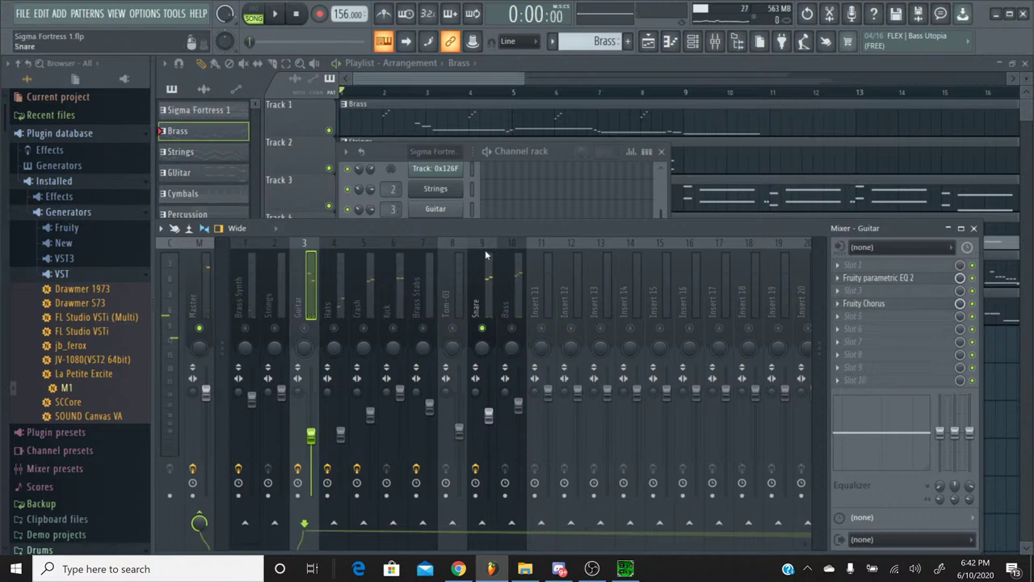
pyautogui.click(486, 254)
pyautogui.click(895, 279)
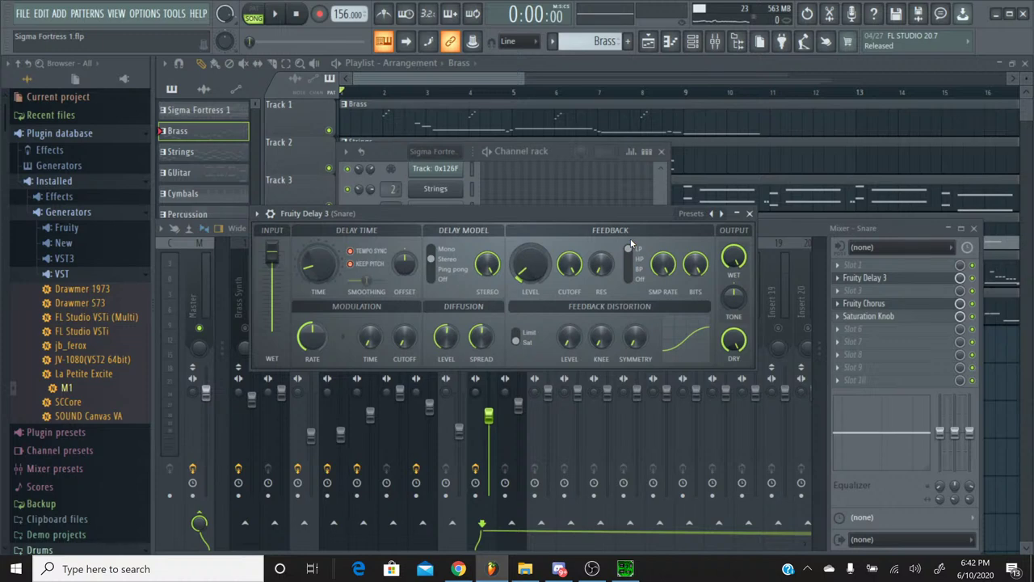
# Show the Percussion pattern's automation events for the output wet level of the Snare's Fruity Delay 3
pyautogui.rightClick(737, 255)
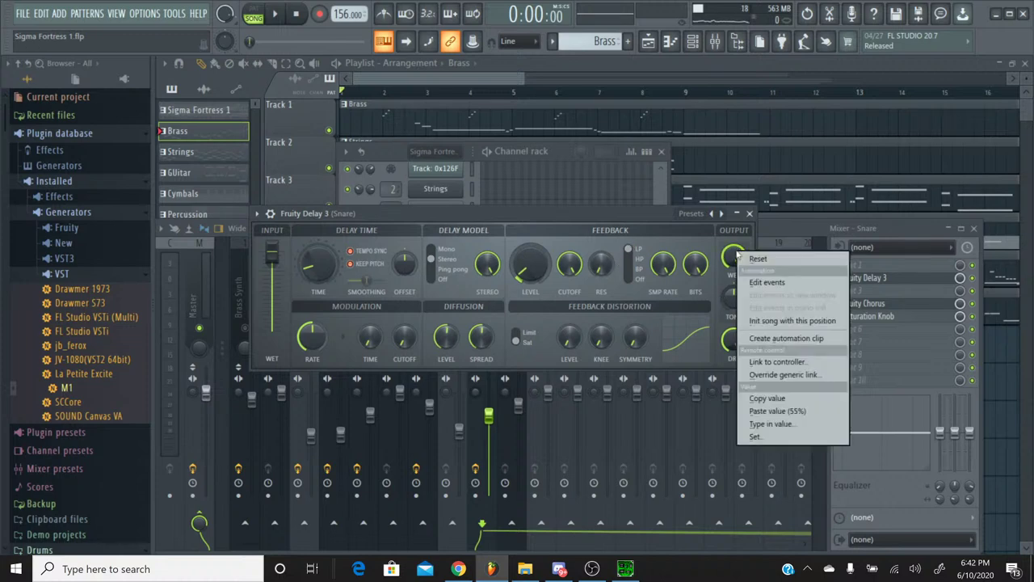
pyautogui.click(757, 282)
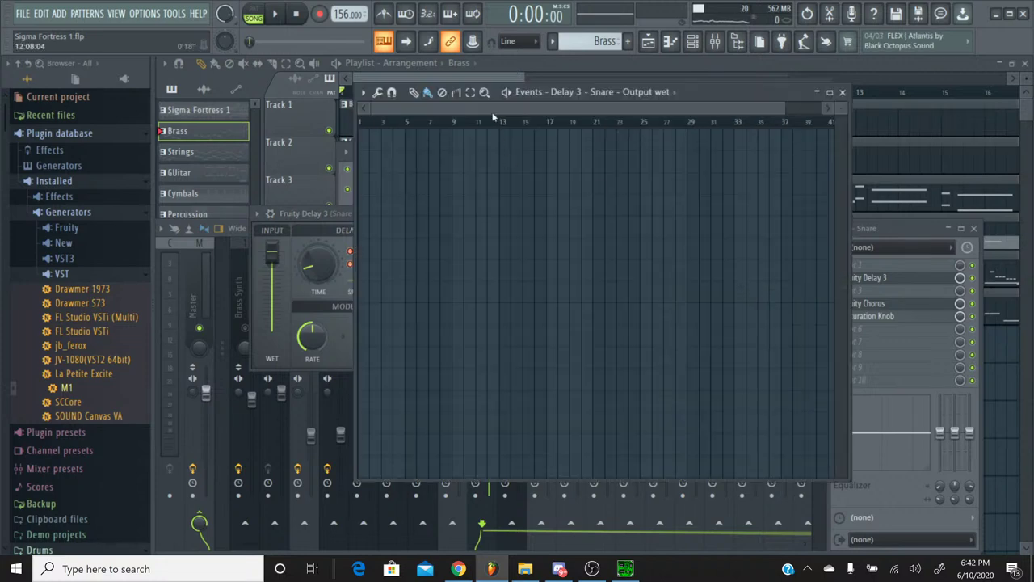
pyautogui.moveTo(493, 112); pyautogui.dragTo(605, 110)
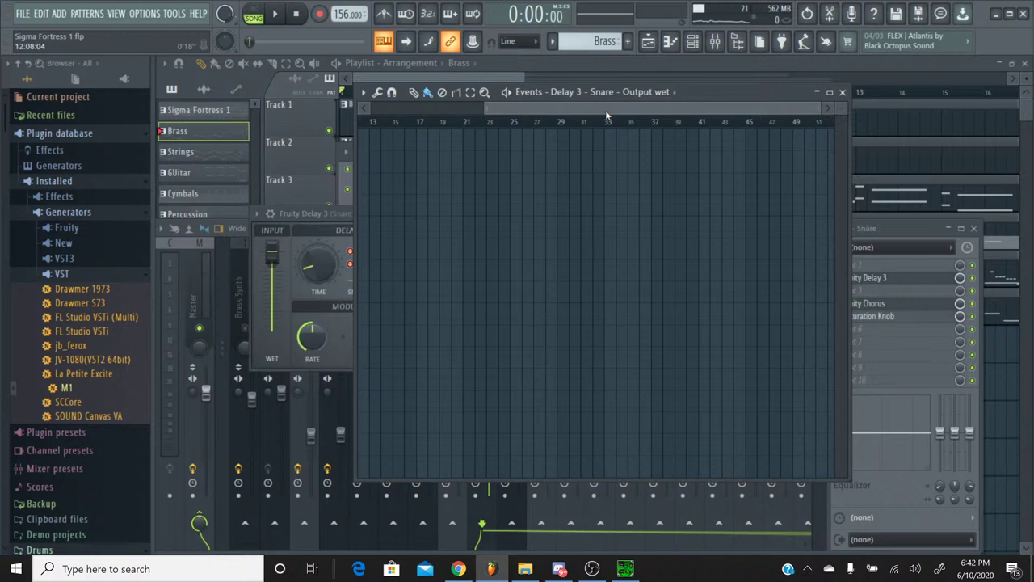
pyautogui.click(554, 45)
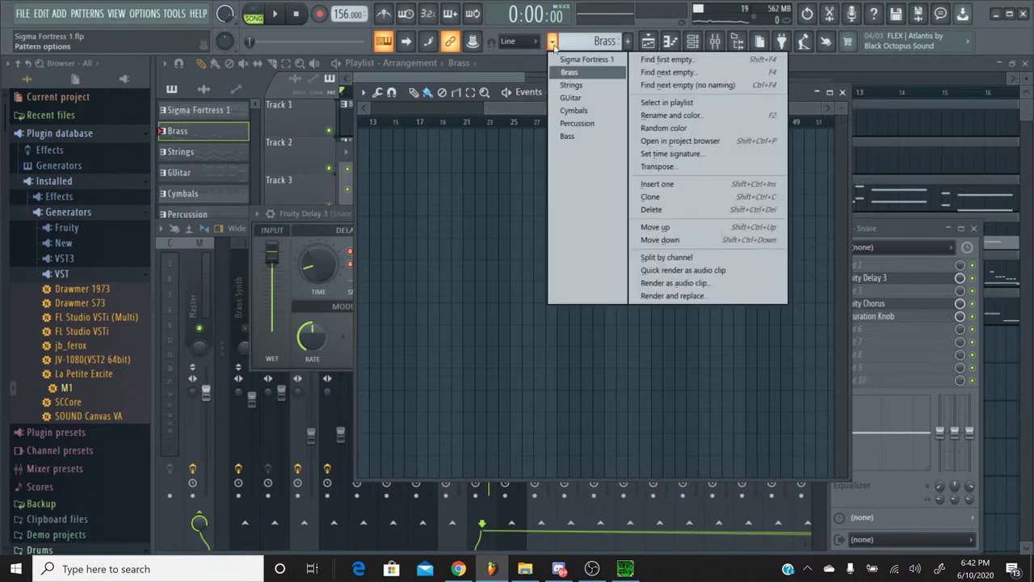
pyautogui.click(581, 124)
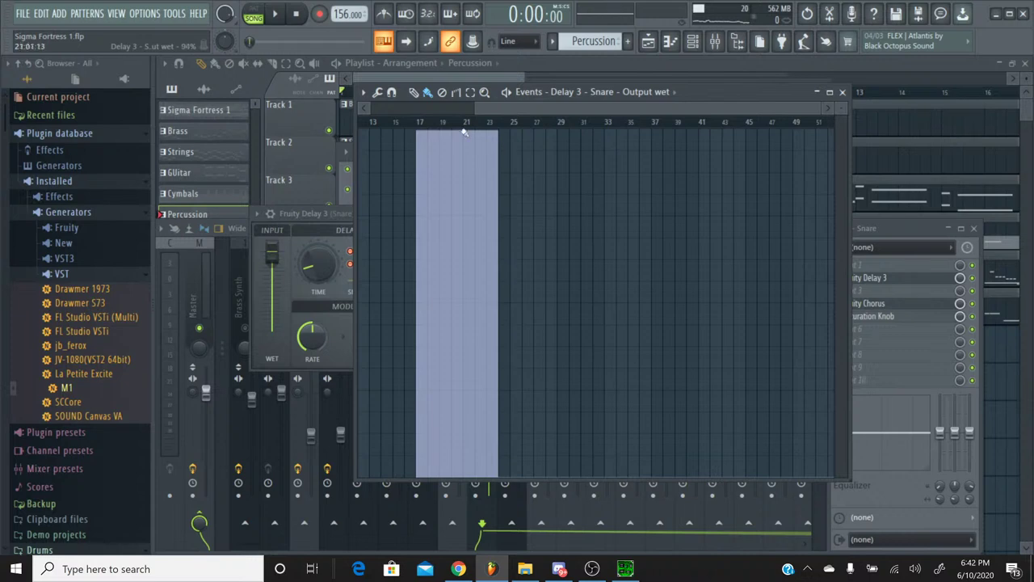
# Play the song from bar 16, close the event editor, and replay from the start and bar 7 to check the snare delay
pyautogui.moveTo(497, 113); pyautogui.dragTo(460, 108)
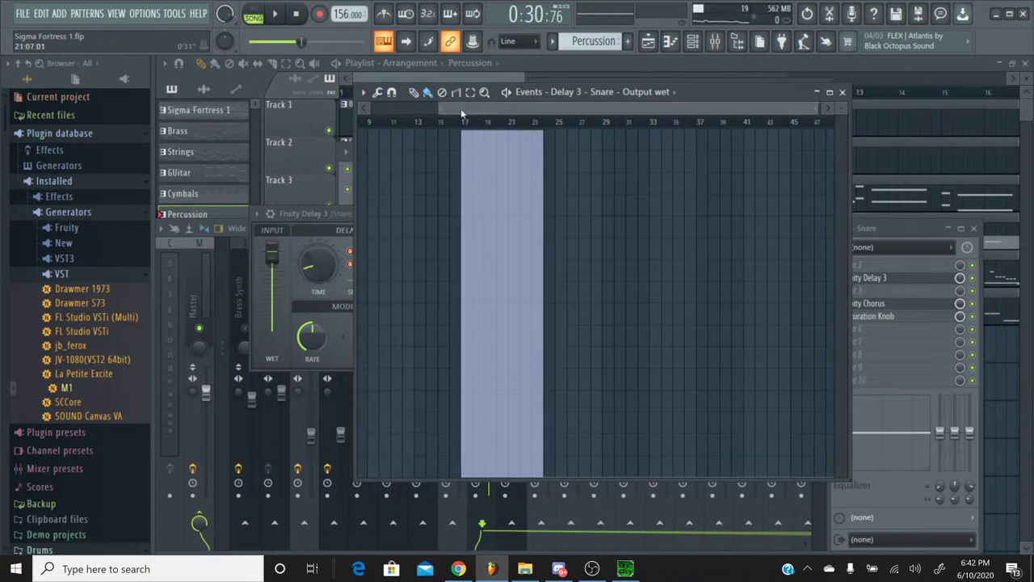
pyautogui.click(451, 123)
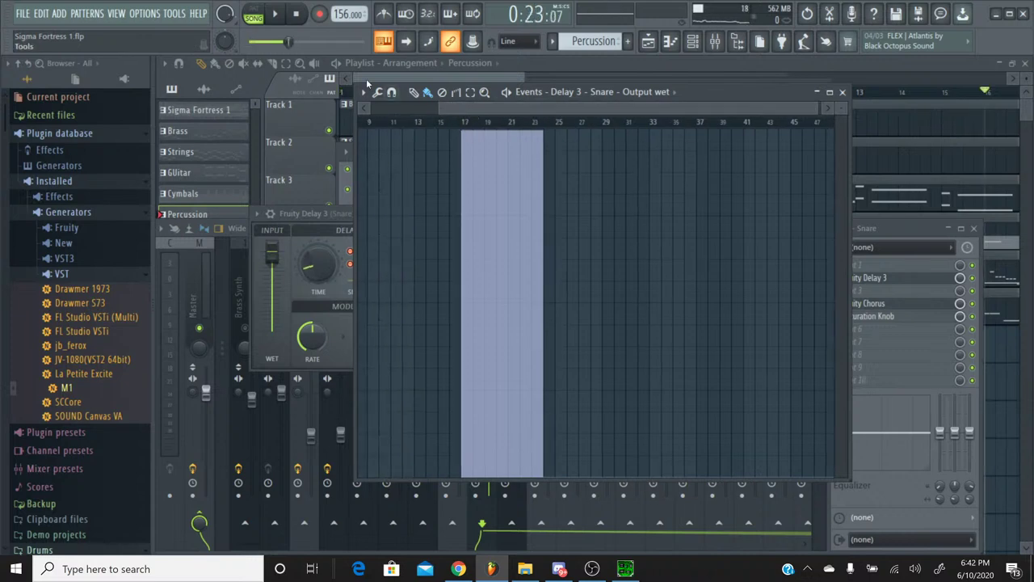
pyautogui.click(277, 18)
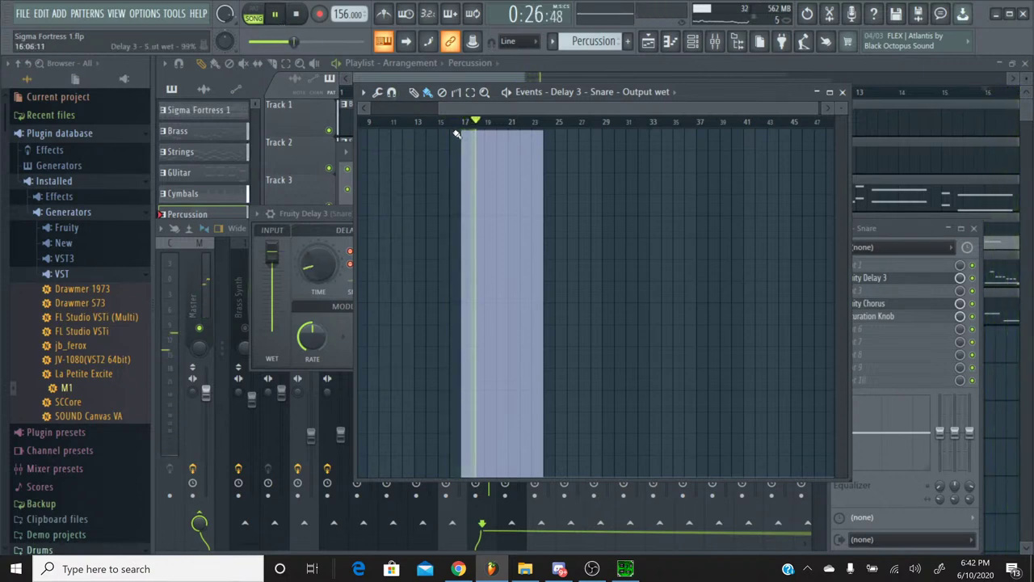
pyautogui.click(842, 94)
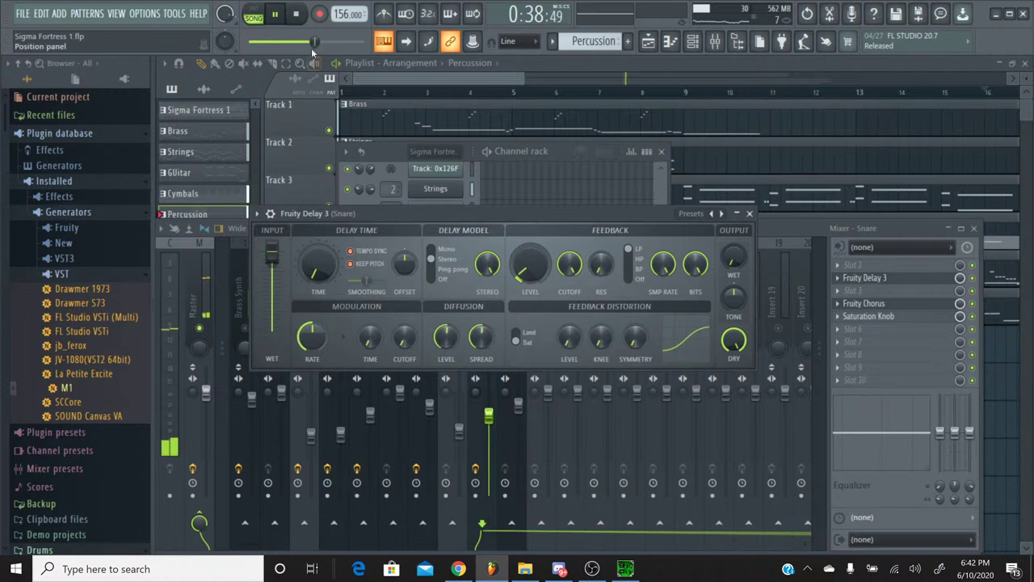
pyautogui.moveTo(313, 42); pyautogui.dragTo(242, 44)
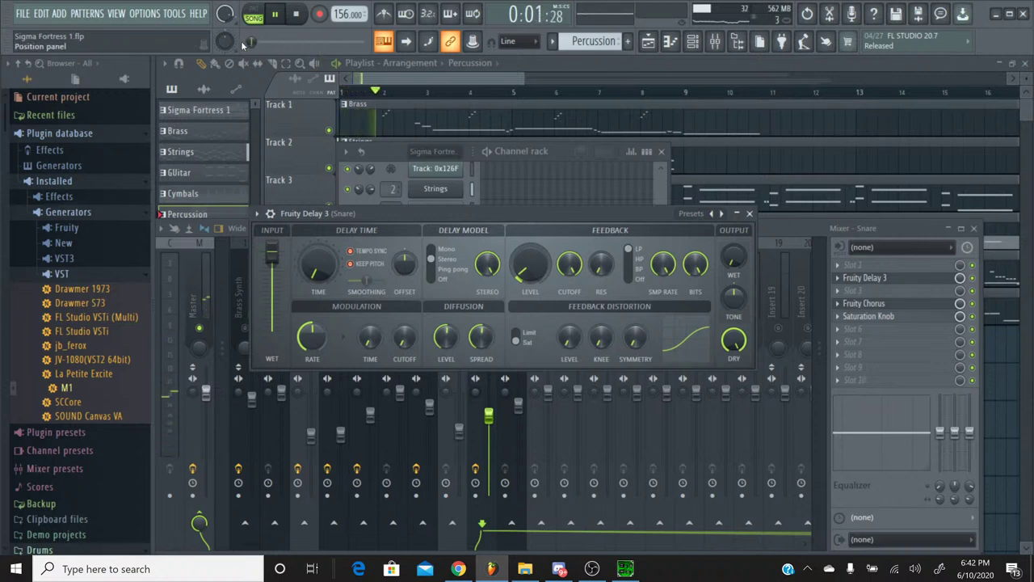
pyautogui.moveTo(253, 43); pyautogui.dragTo(269, 46)
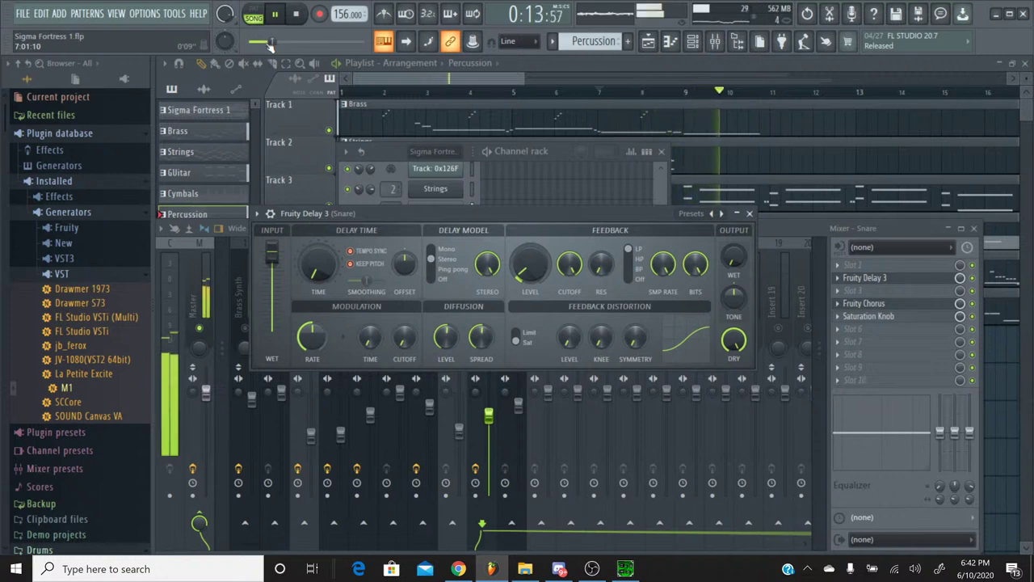
# Close the Snare's Fruity Delay 3 and set the Snare mixer level to 87%
pyautogui.click(750, 214)
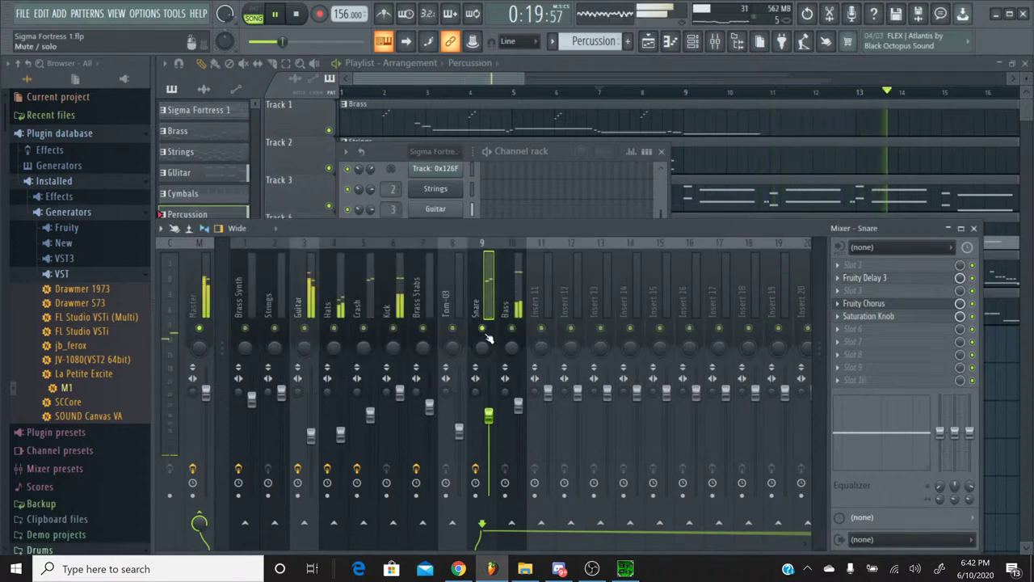
pyautogui.moveTo(488, 415); pyautogui.dragTo(489, 407)
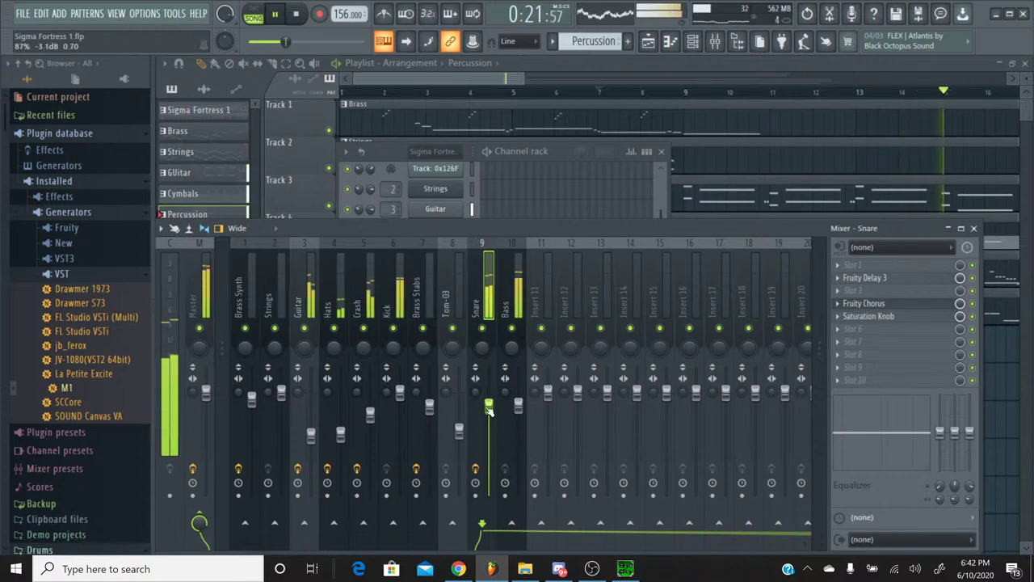
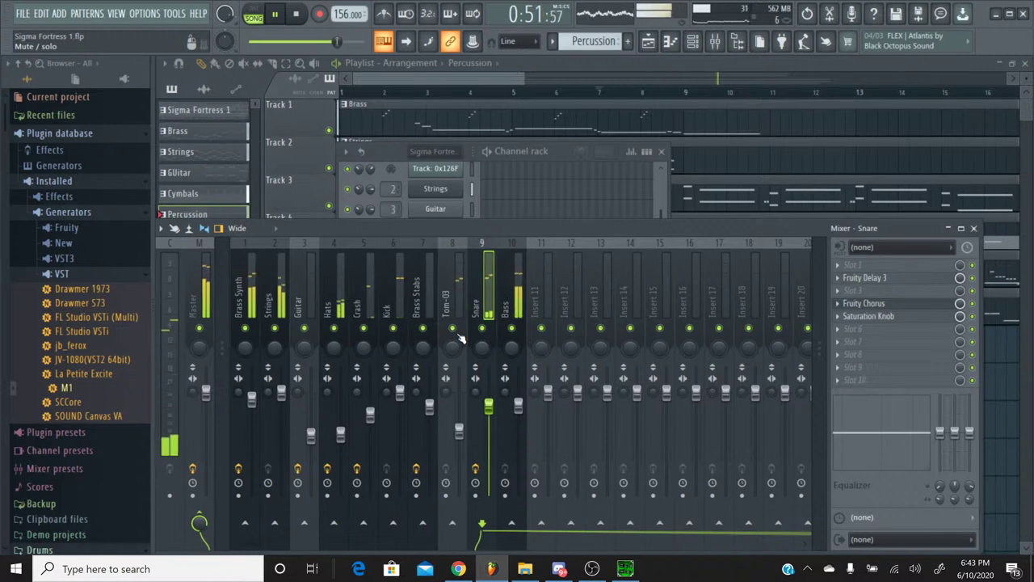
pyautogui.moveTo(489, 403); pyautogui.dragTo(489, 396)
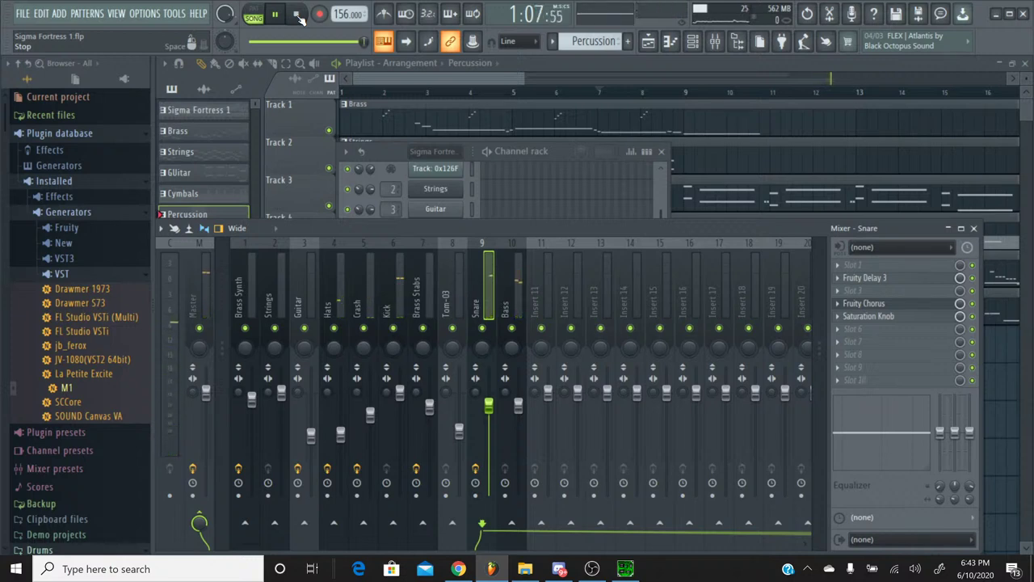
# Replay the song from near the start while opening and closing the Snare's Fruity Delay 3
pyautogui.click(251, 42)
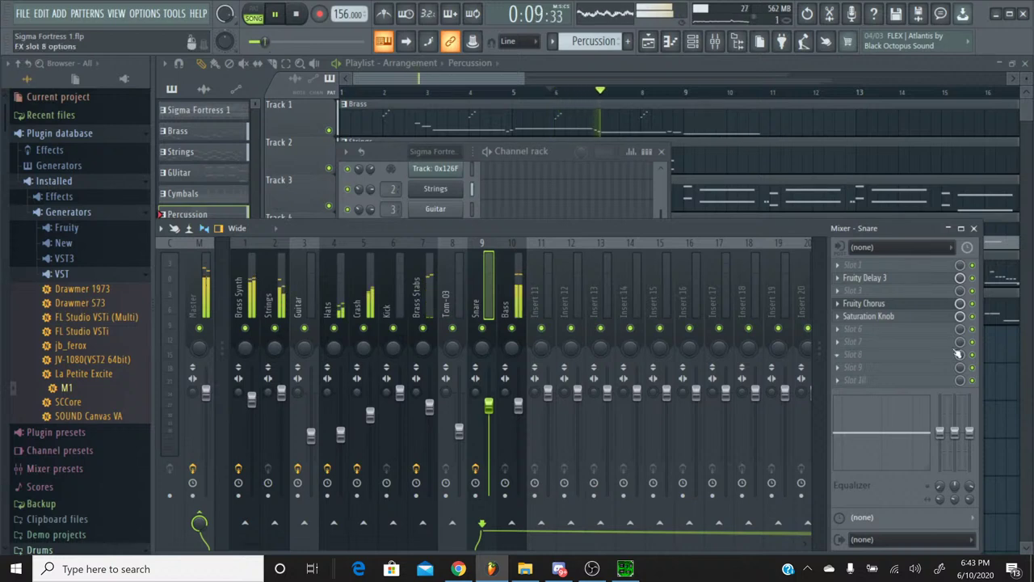
pyautogui.click(896, 280)
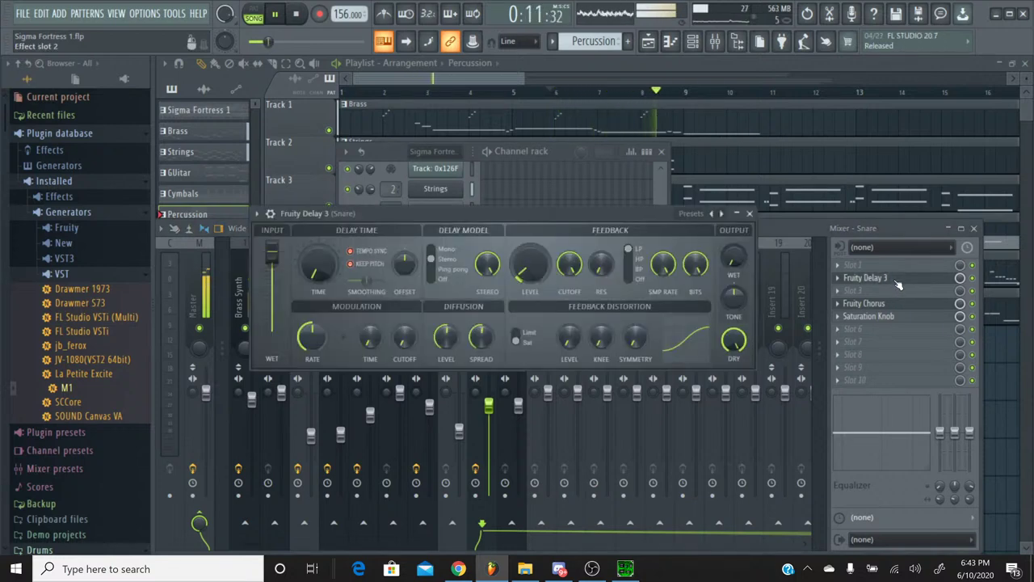
pyautogui.click(748, 213)
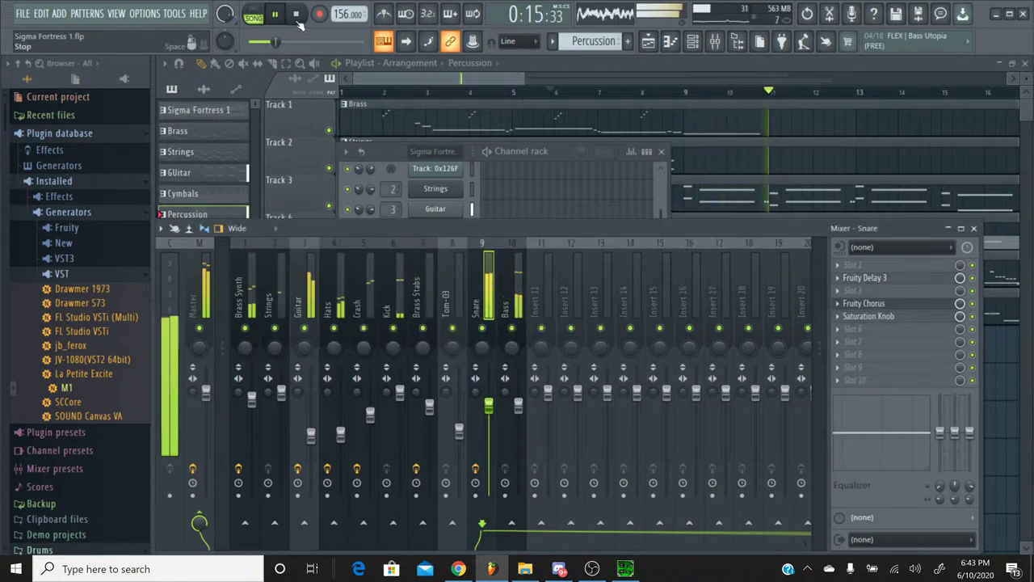
# Solo the Guitar mixer track to hear it alone during playback, then unsolo it and stop the song
pyautogui.rightClick(305, 333)
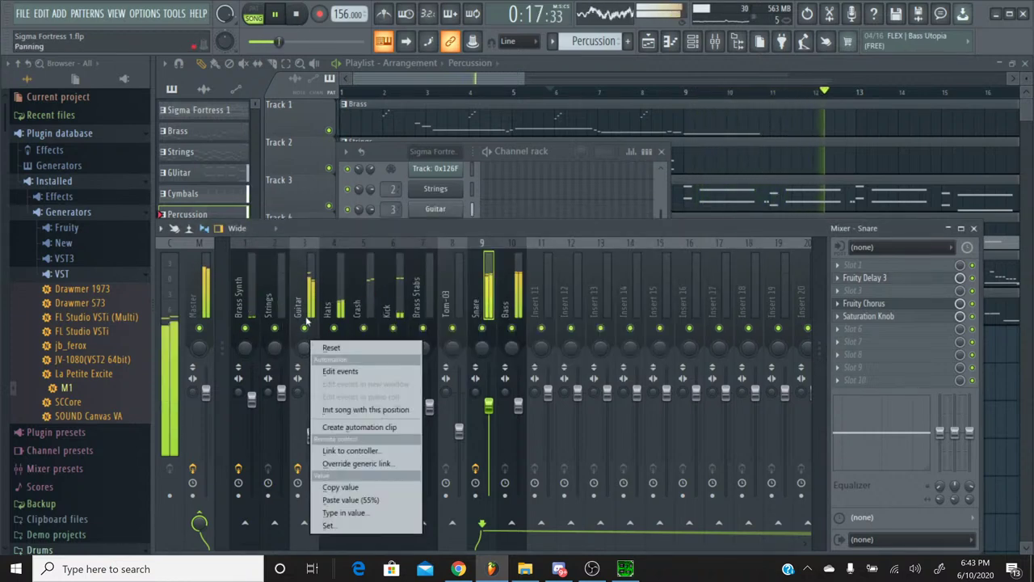
pyautogui.click(307, 252)
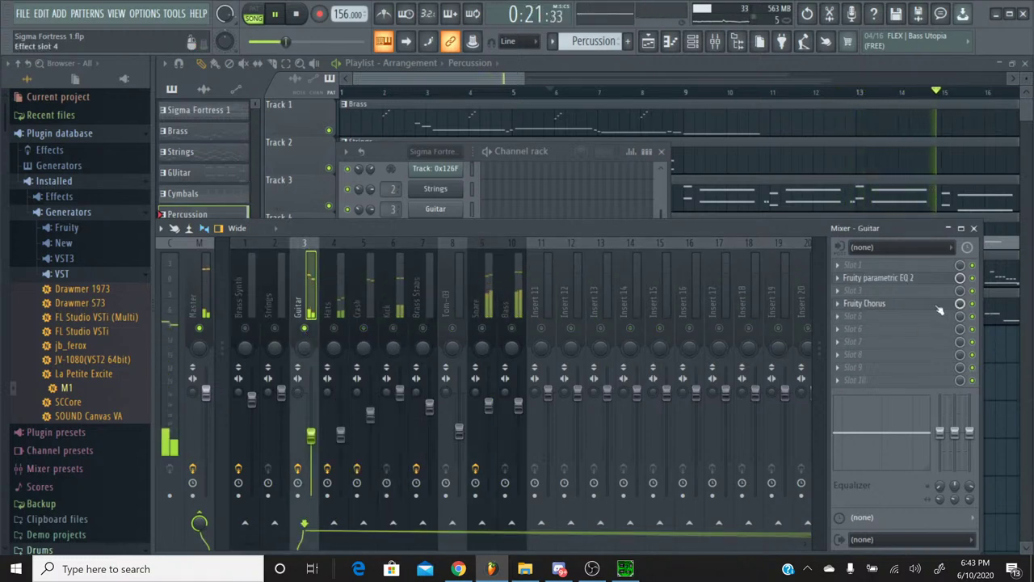
pyautogui.rightClick(303, 330)
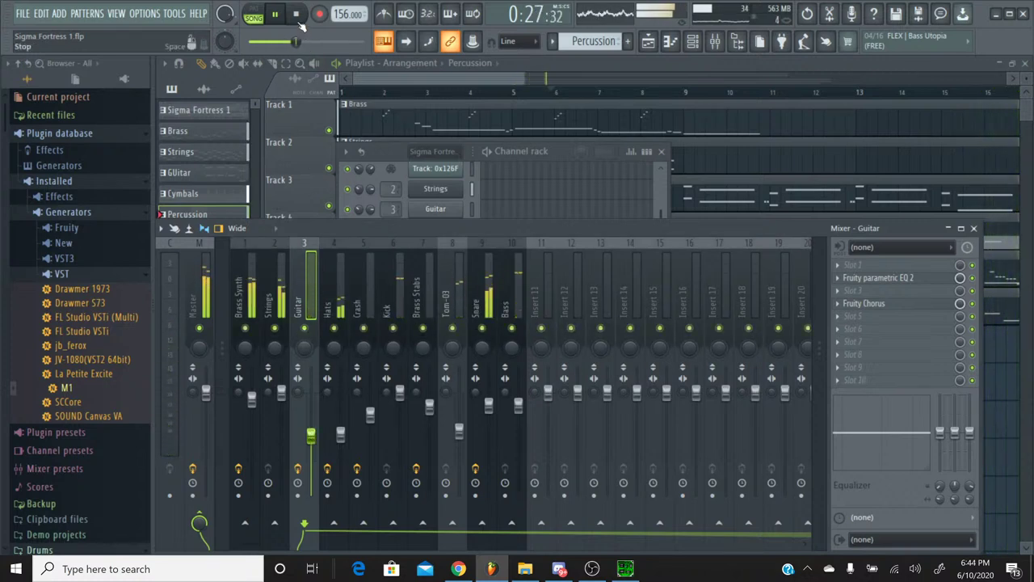
pyautogui.click(299, 22)
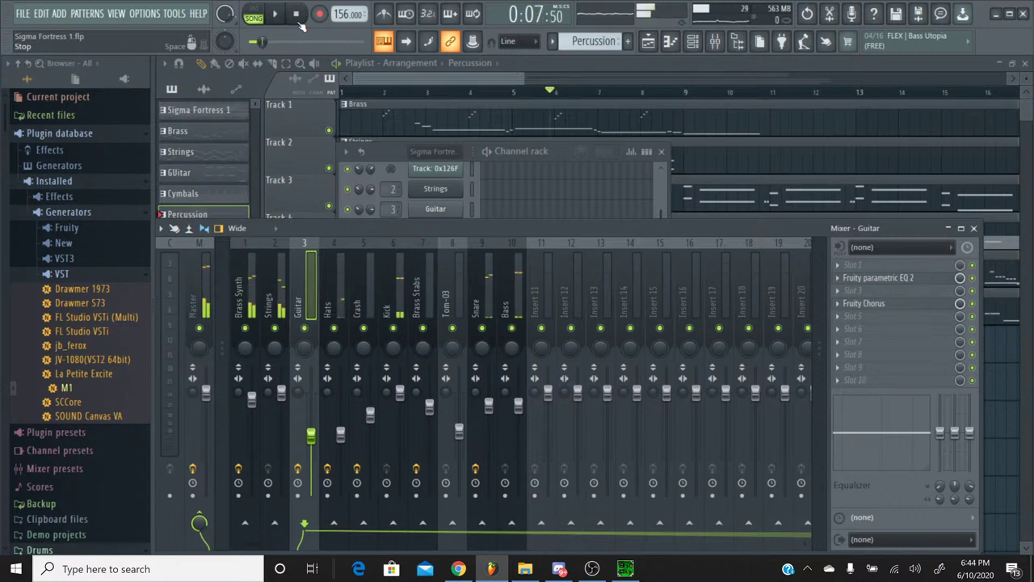
# Play the end of the arrangement from just before bar 41 and again from bar 38, stopping after bar 41
pyautogui.moveTo(449, 79); pyautogui.dragTo(844, 73)
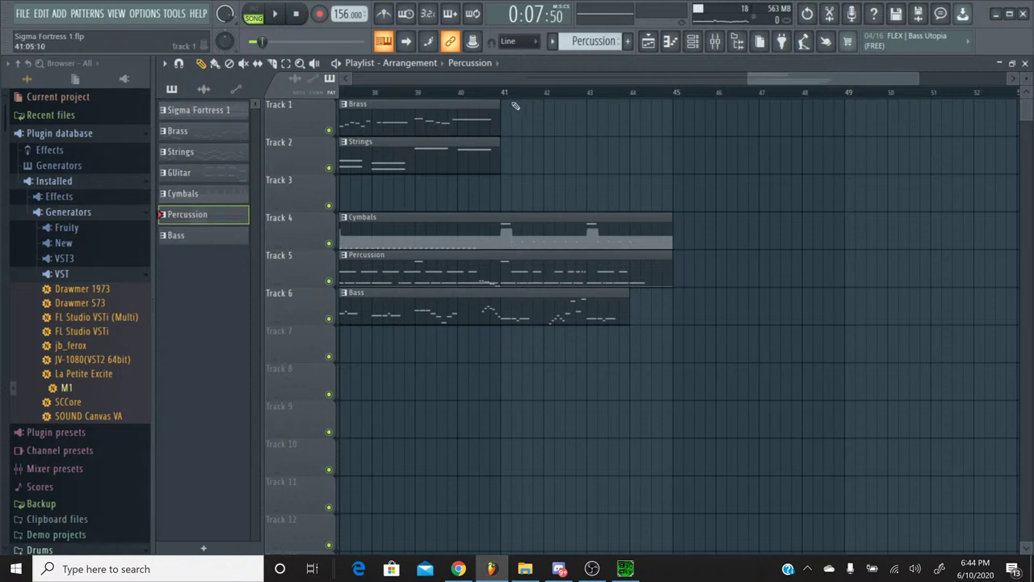
pyautogui.click(490, 92)
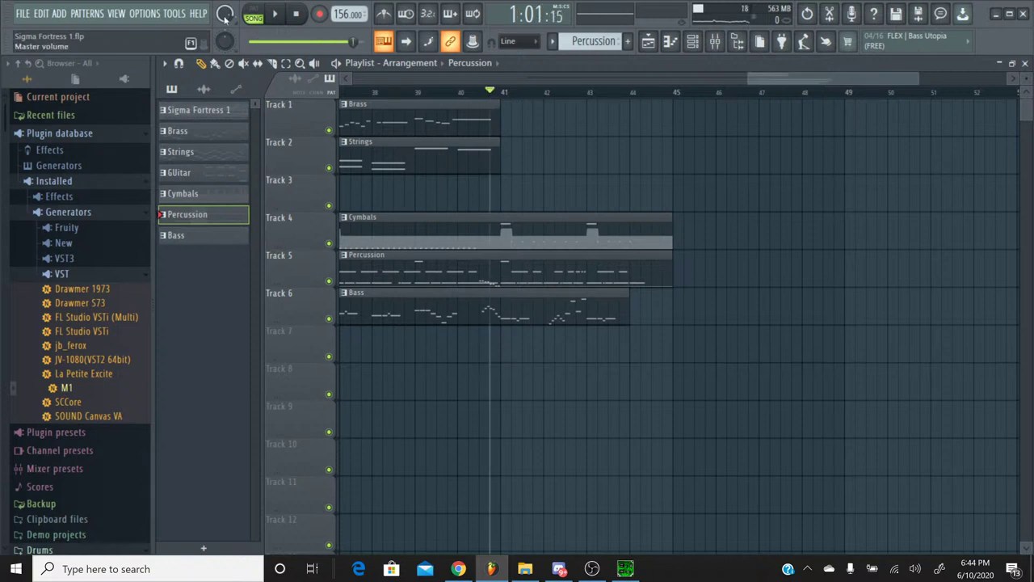
pyautogui.click(274, 14)
pyautogui.click(288, 18)
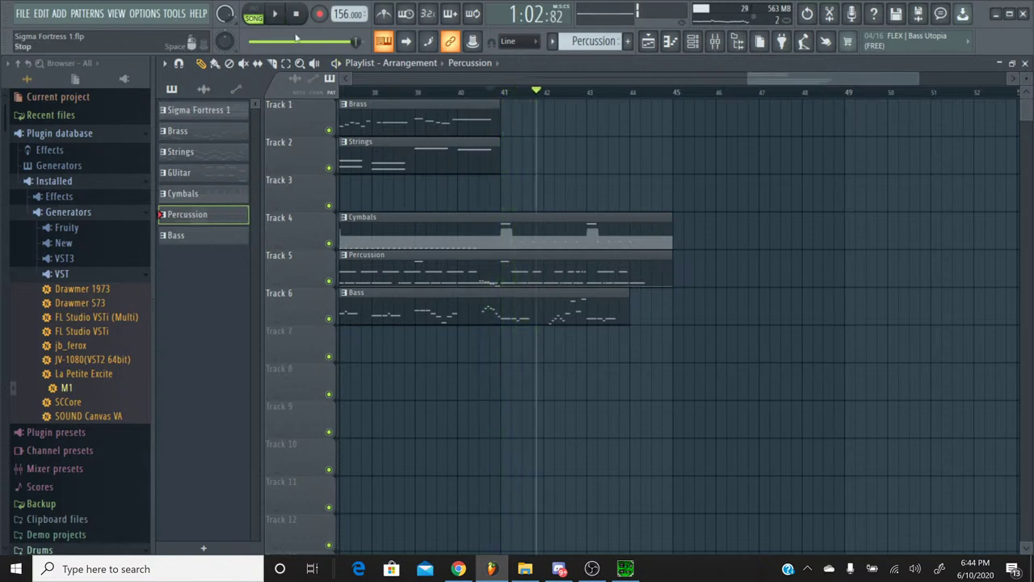
pyautogui.click(371, 92)
pyautogui.click(274, 15)
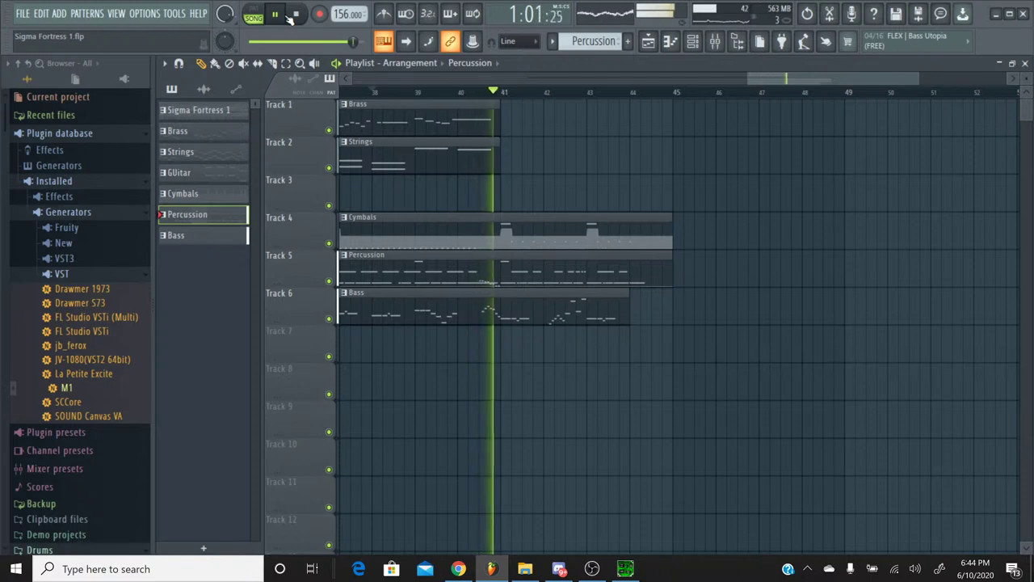
pyautogui.click(289, 16)
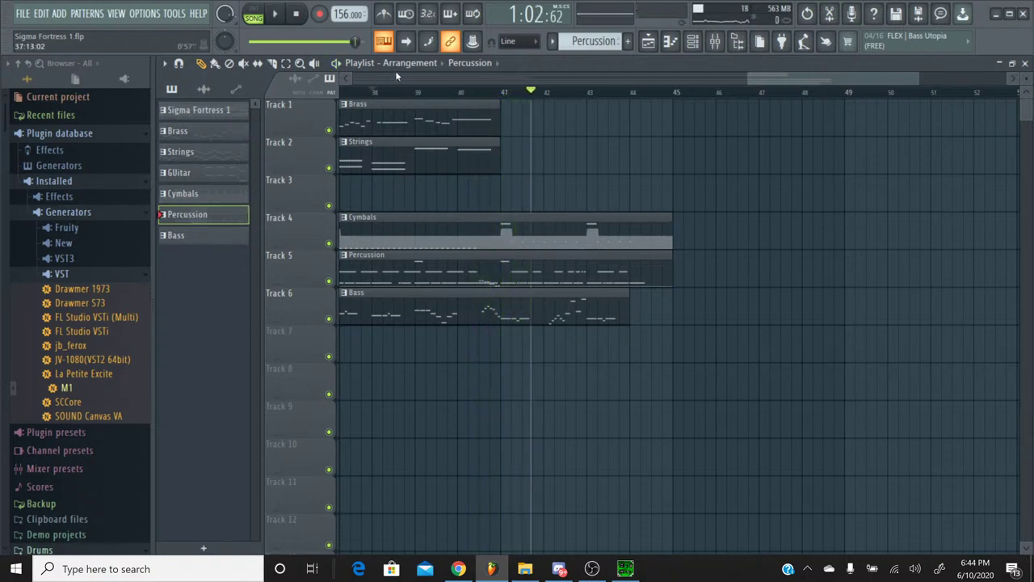
# Slice the Cymbals, Percussion and Bass clips on tracks 4 to 6 at bar 41
pyautogui.click(505, 93)
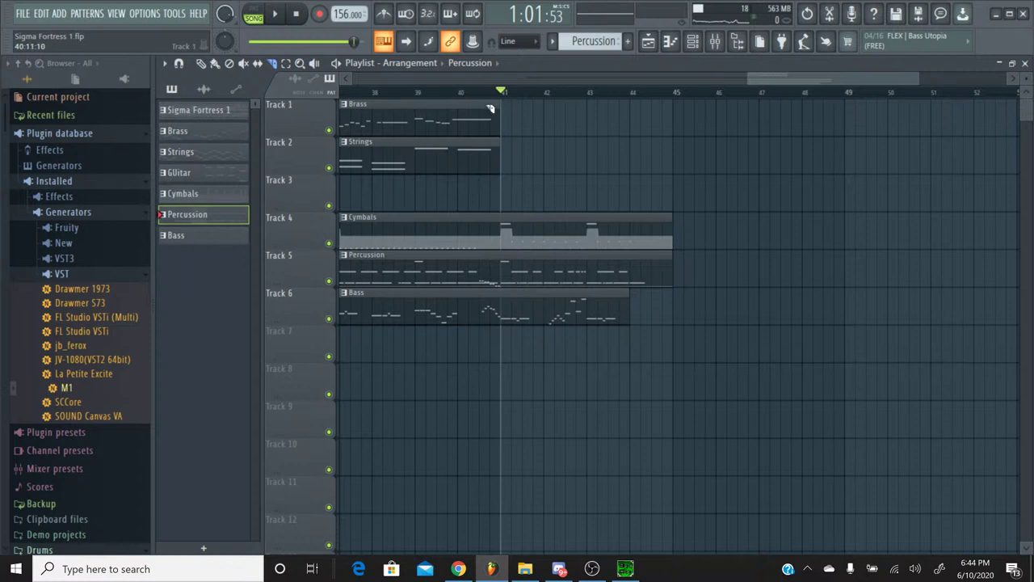
pyautogui.click(296, 14)
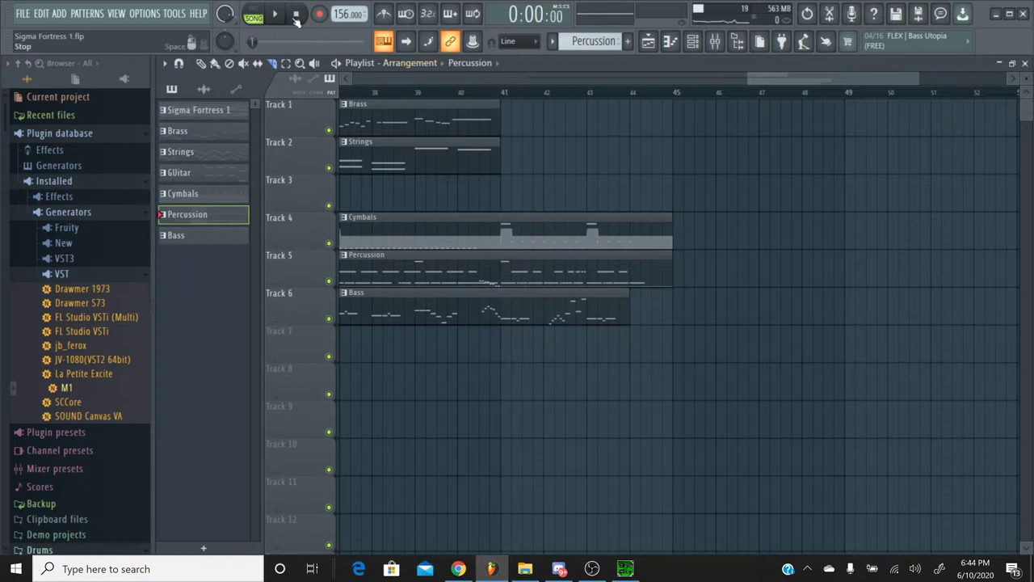
pyautogui.click(505, 95)
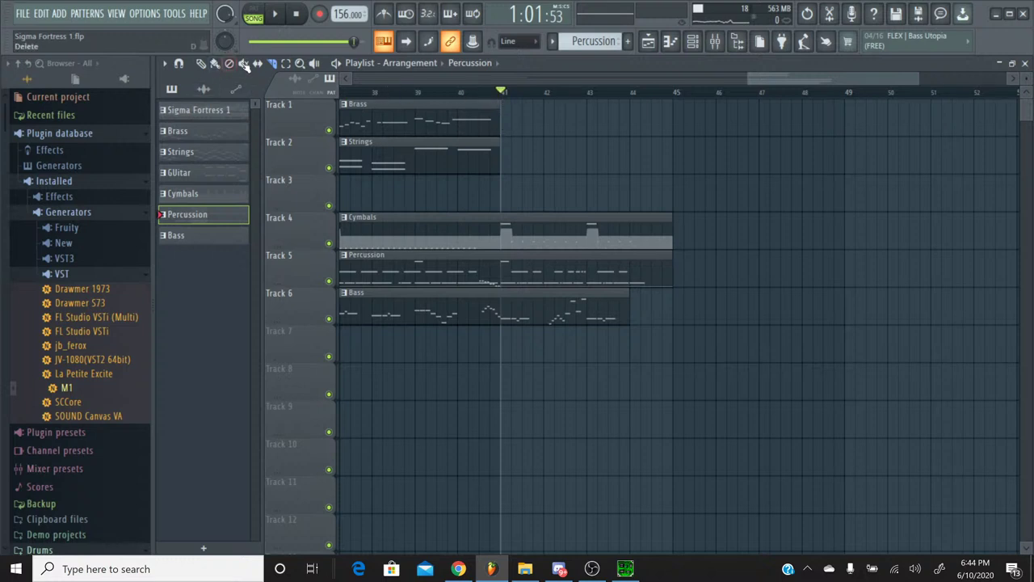
pyautogui.moveTo(502, 99); pyautogui.dragTo(565, 91)
pyautogui.click(507, 94)
pyautogui.press('space')
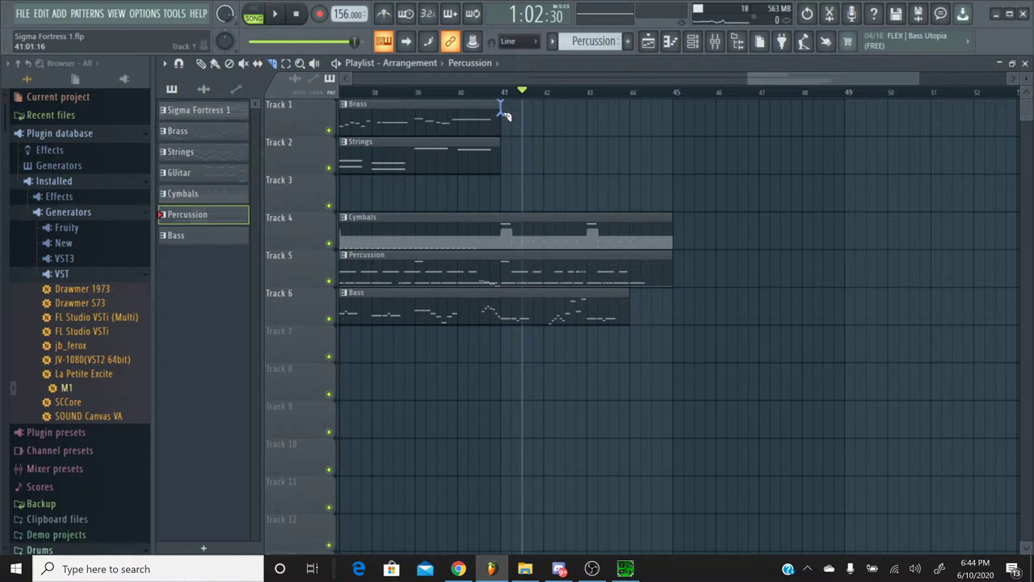
pyautogui.moveTo(511, 200); pyautogui.dragTo(507, 260)
pyautogui.moveTo(506, 349); pyautogui.dragTo(508, 347)
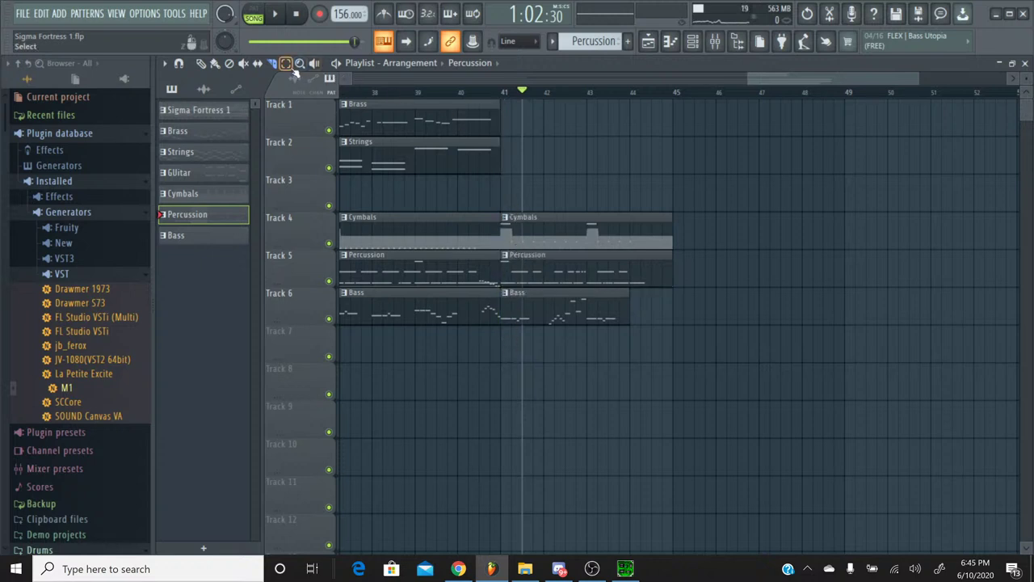
# Delete the sliced-off Cymbals, Percussion and Bass clips that start at bar 41
pyautogui.moveTo(568, 339); pyautogui.dragTo(553, 221)
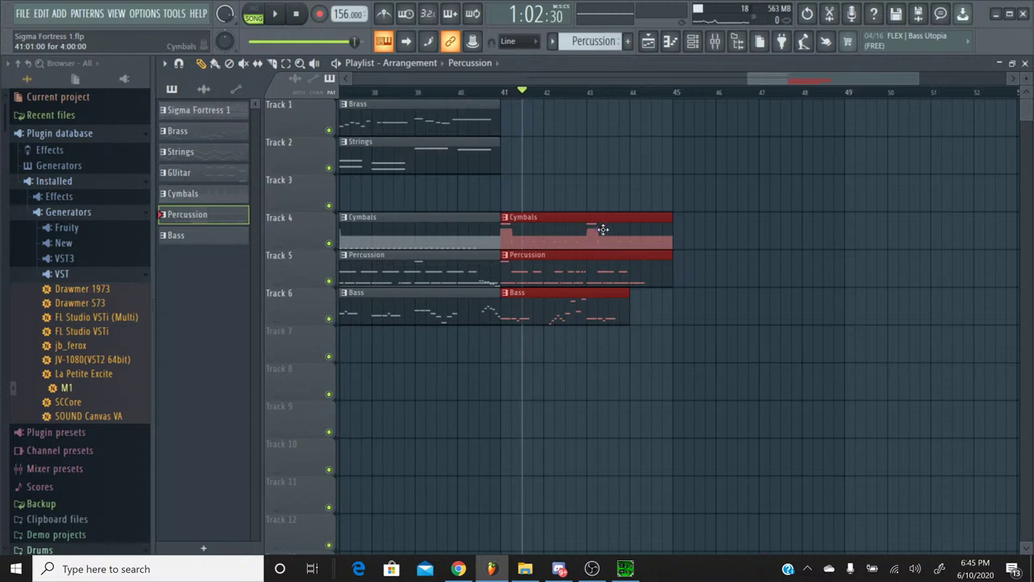
pyautogui.click(631, 221)
pyautogui.press('Delete')
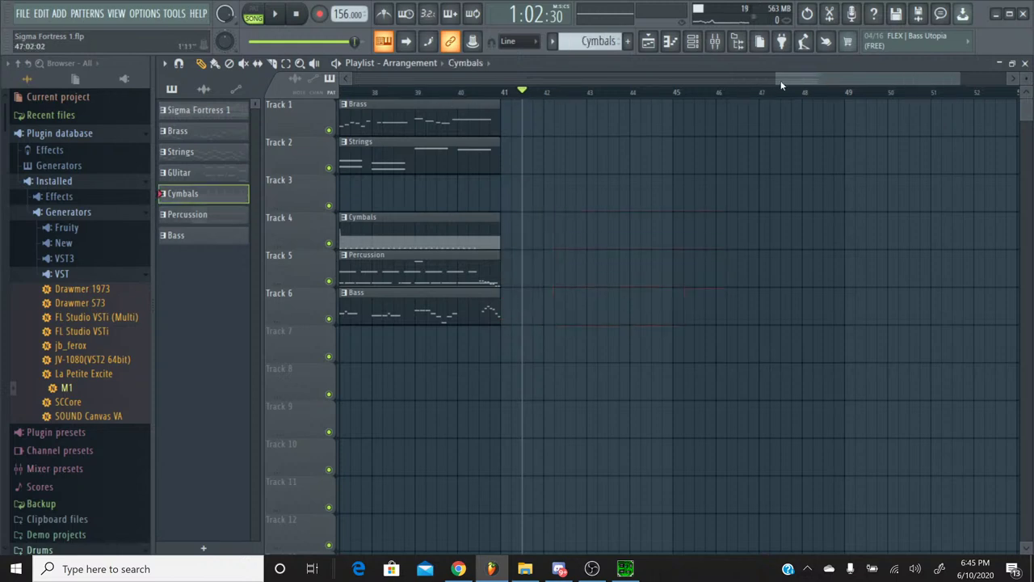
pyautogui.moveTo(781, 85)
pyautogui.mouseDown()
pyautogui.moveTo(303, 98)
pyautogui.moveTo(773, 99)
pyautogui.mouseUp()
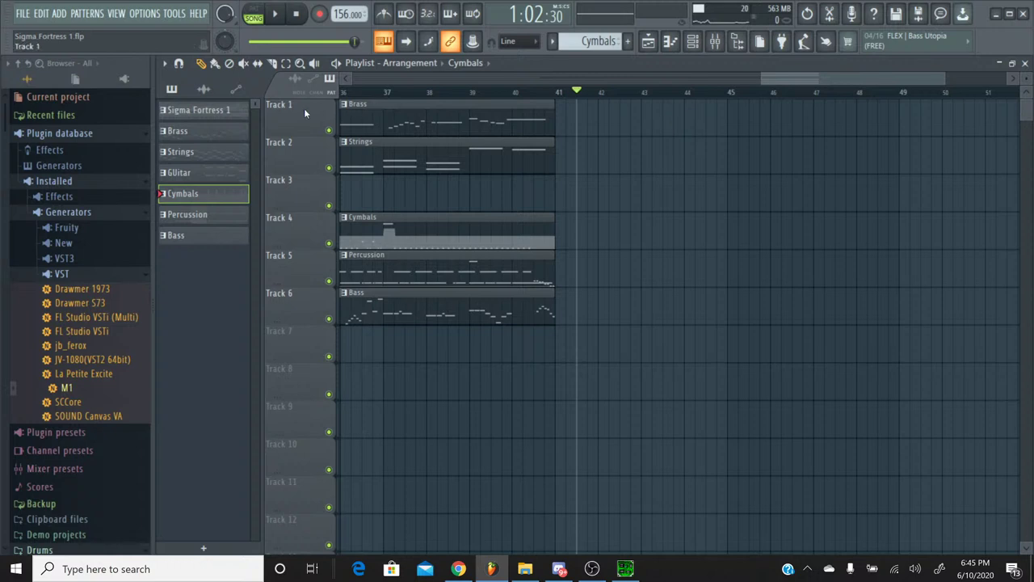
pyautogui.moveTo(479, 398); pyautogui.dragTo(412, 94)
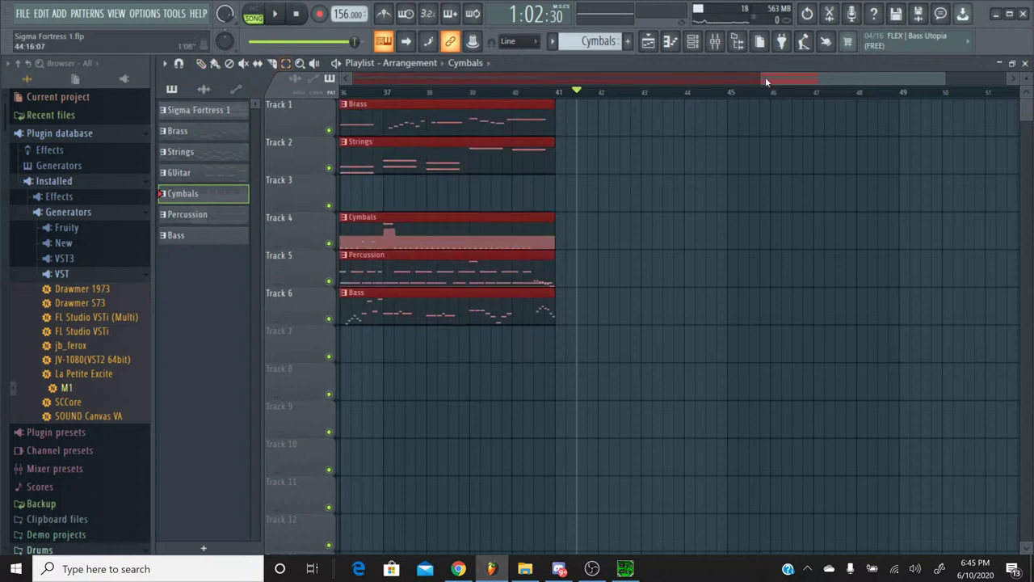
pyautogui.moveTo(768, 81)
pyautogui.mouseDown()
pyautogui.moveTo(945, 80)
pyautogui.moveTo(914, 101)
pyautogui.moveTo(776, 105)
pyautogui.moveTo(735, 81)
pyautogui.moveTo(659, 82)
pyautogui.moveTo(608, 84)
pyautogui.moveTo(727, 91)
pyautogui.moveTo(329, 113)
pyautogui.moveTo(701, 112)
pyautogui.mouseUp()
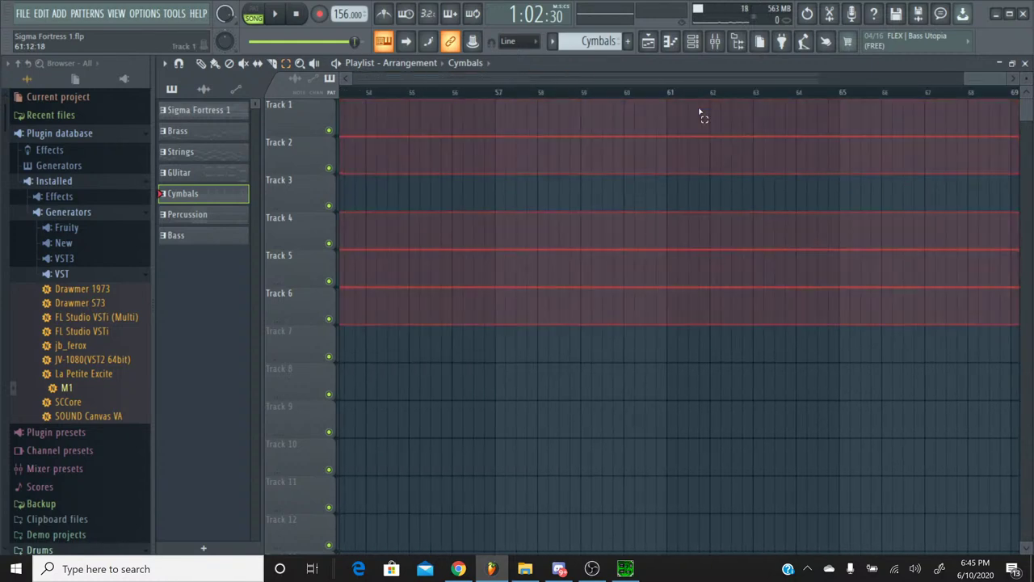
pyautogui.press('Delete')
# Select the clips on all six tracks and duplicate them past the end of the song, starting at bar 55
pyautogui.moveTo(992, 86); pyautogui.dragTo(452, 115)
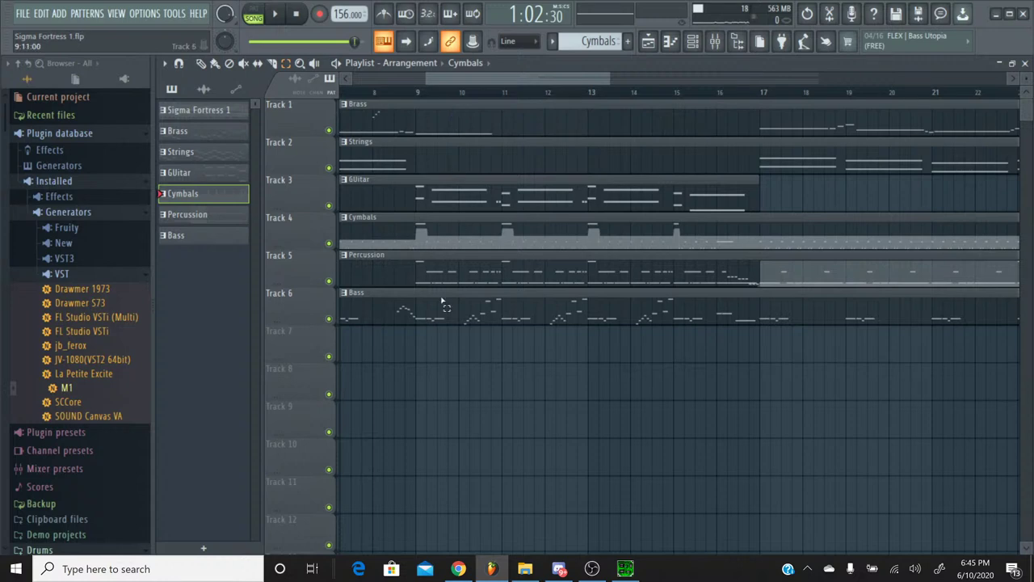
pyautogui.moveTo(434, 396); pyautogui.dragTo(408, 77)
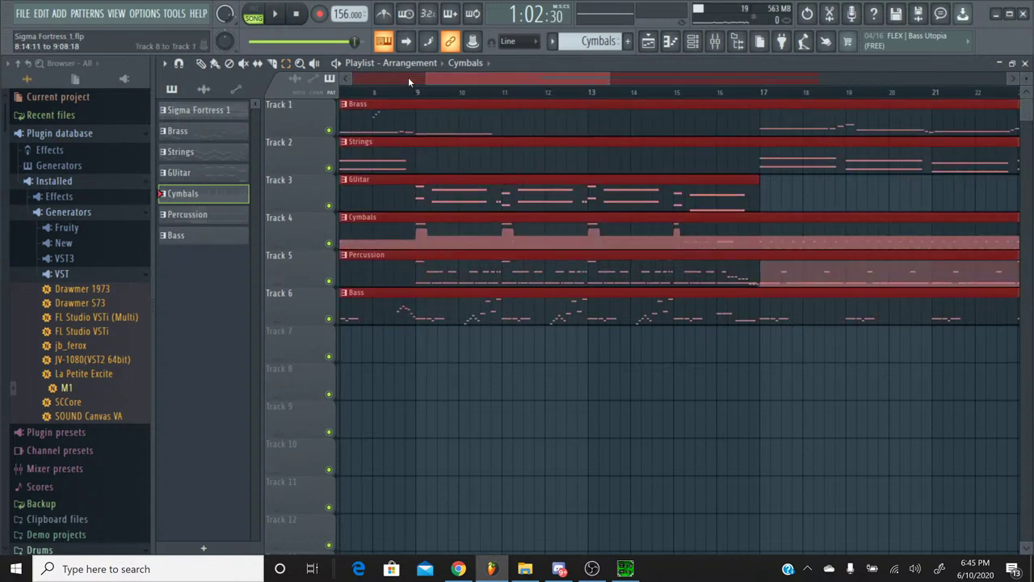
pyautogui.moveTo(510, 79); pyautogui.dragTo(978, 80)
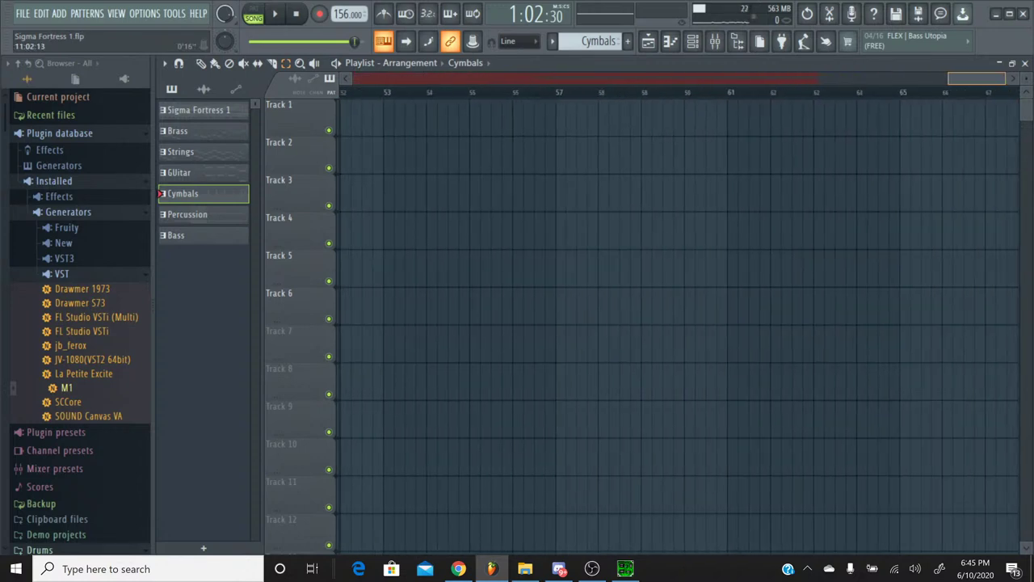
pyautogui.click(1013, 81)
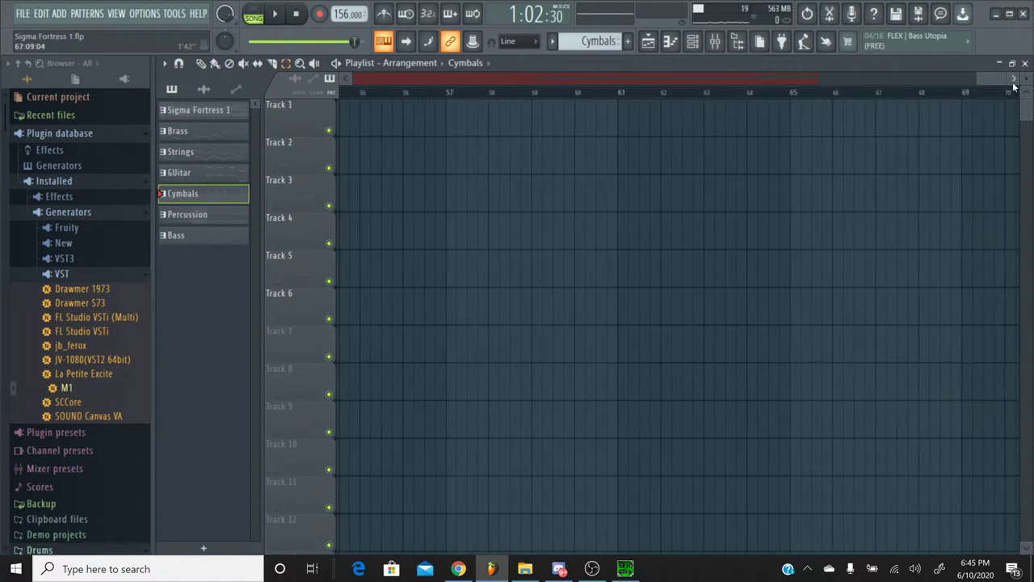
pyautogui.hotkey('ctrl', 'b')
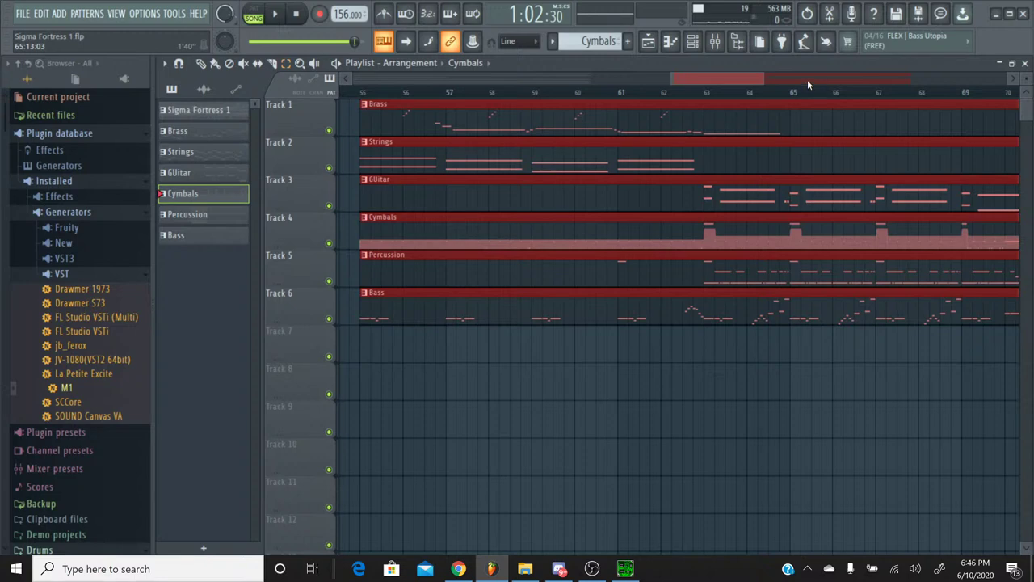
# Reselect the duplicated clips on all six tracks and move them earlier to start midway through bar 50
pyautogui.hscroll(3, 807, 79)
pyautogui.moveTo(744, 81); pyautogui.dragTo(678, 81)
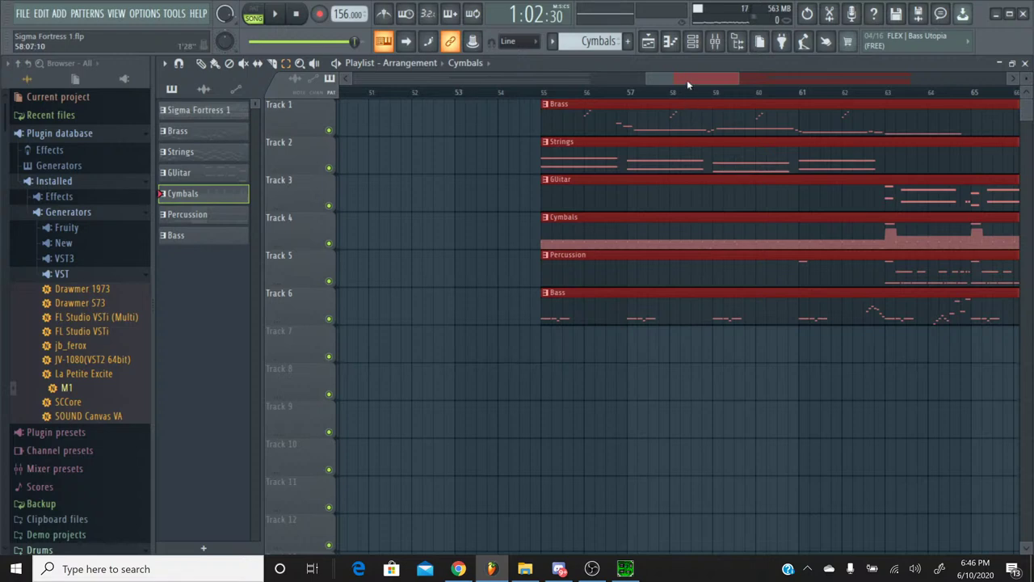
pyautogui.moveTo(687, 79); pyautogui.dragTo(583, 137)
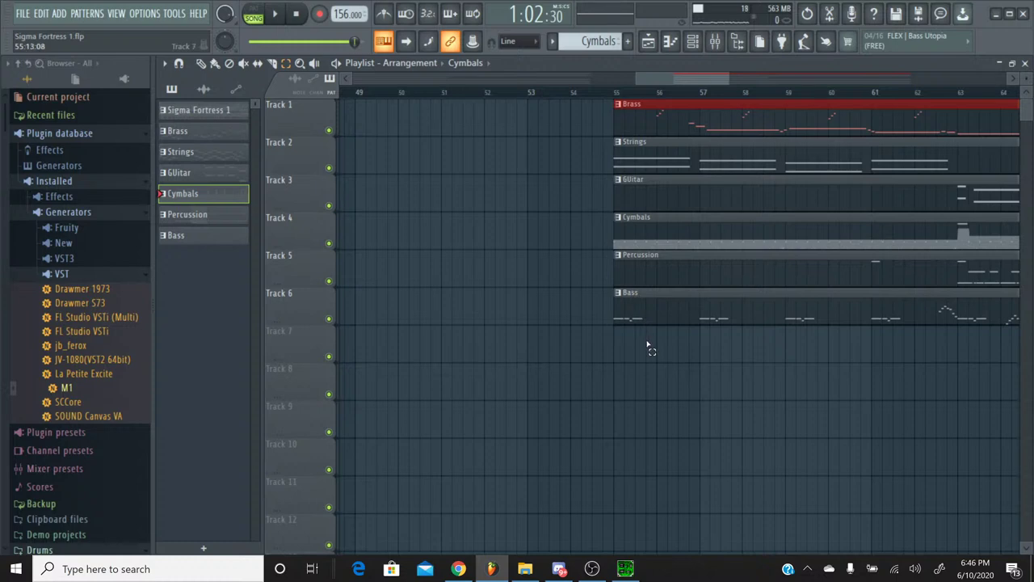
pyautogui.moveTo(649, 347); pyautogui.dragTo(666, 69)
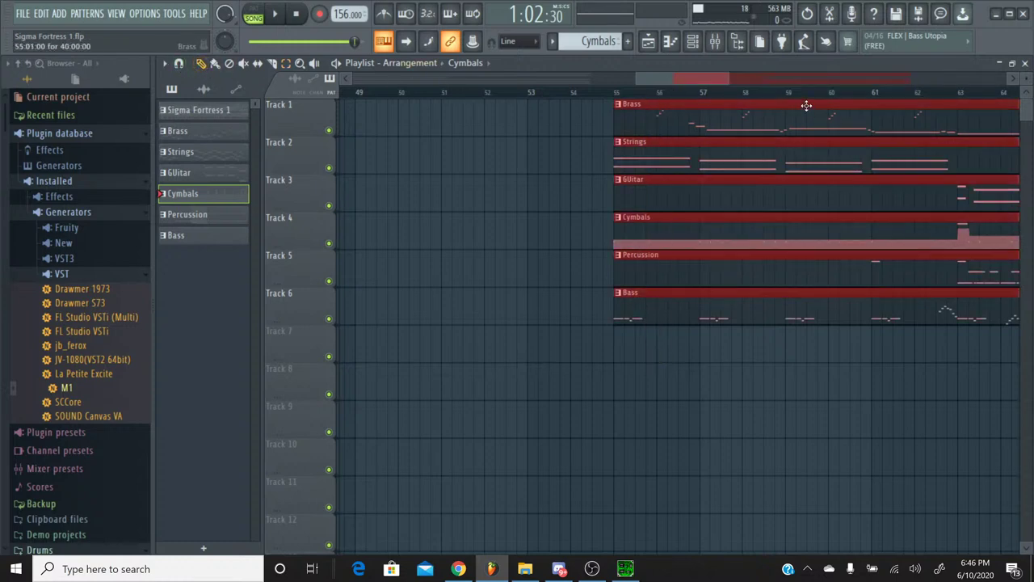
pyautogui.moveTo(806, 105); pyautogui.dragTo(735, 87)
pyautogui.moveTo(612, 362); pyautogui.dragTo(588, 98)
pyautogui.moveTo(675, 95); pyautogui.dragTo(661, 80)
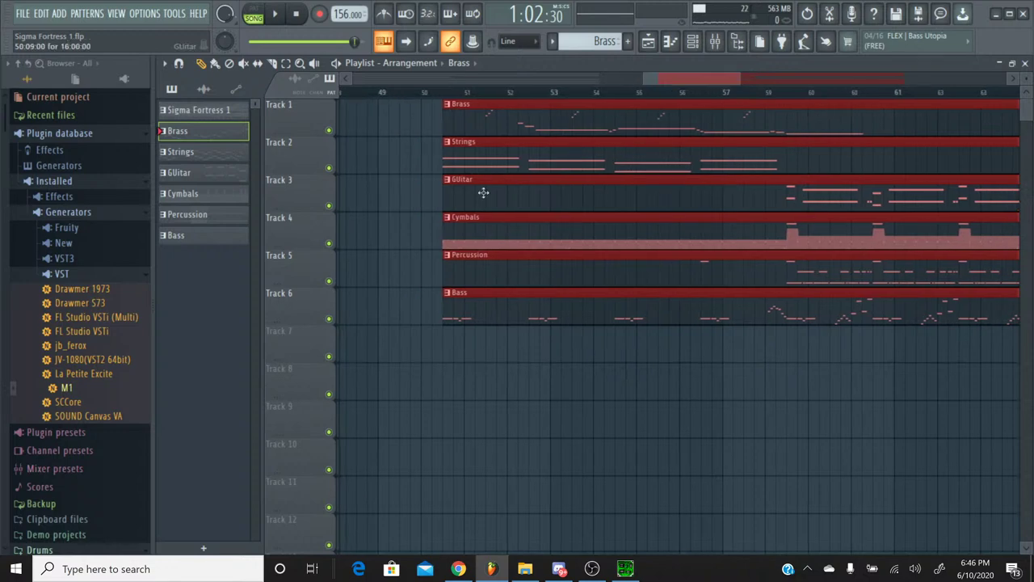
# Trim the first eight bars off the duplicated clips and move them to start at bar 41, right after the original clips
pyautogui.moveTo(442, 197); pyautogui.dragTo(782, 200)
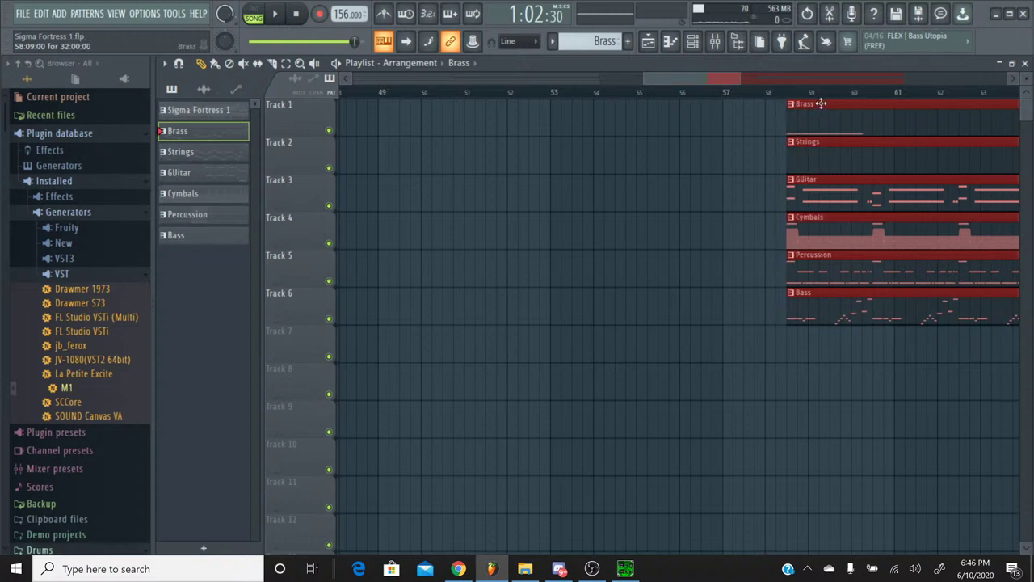
pyautogui.moveTo(820, 104); pyautogui.dragTo(456, 103)
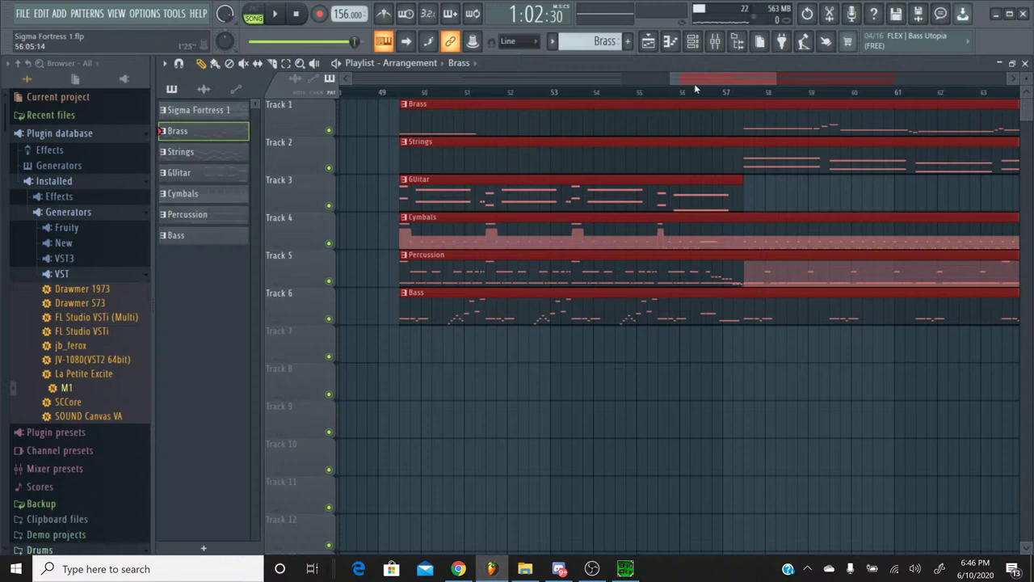
pyautogui.moveTo(695, 89); pyautogui.dragTo(632, 91)
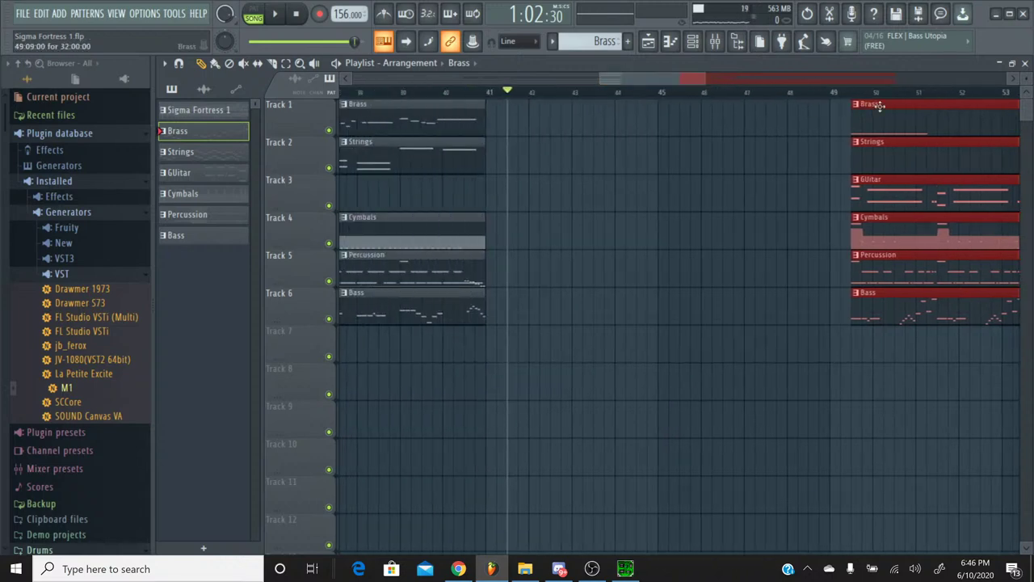
pyautogui.moveTo(880, 106); pyautogui.dragTo(520, 115)
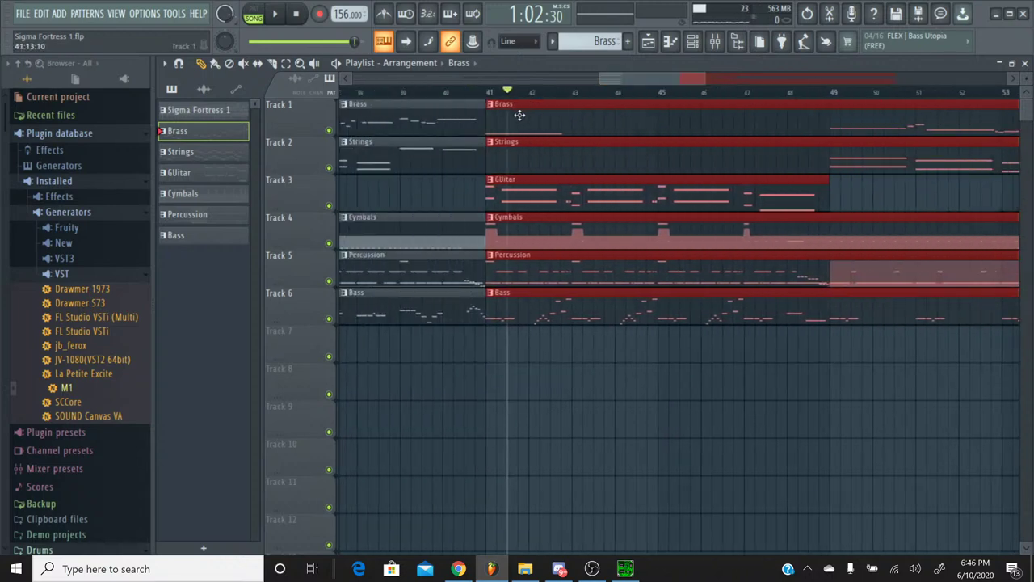
# Play the arrangement from bar 39 to check the transition into the repeated section at bar 41
pyautogui.click(414, 94)
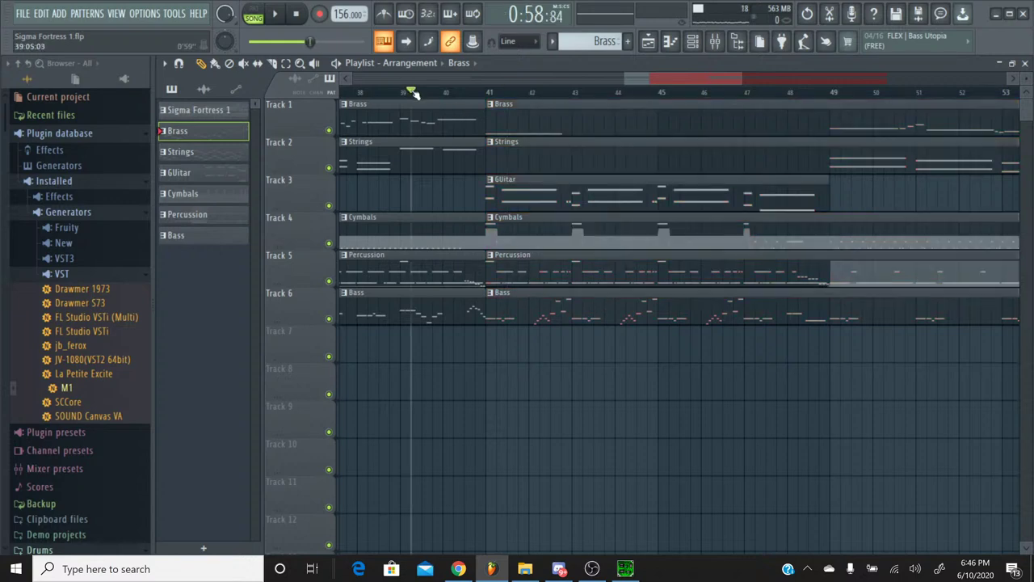
pyautogui.press('space')
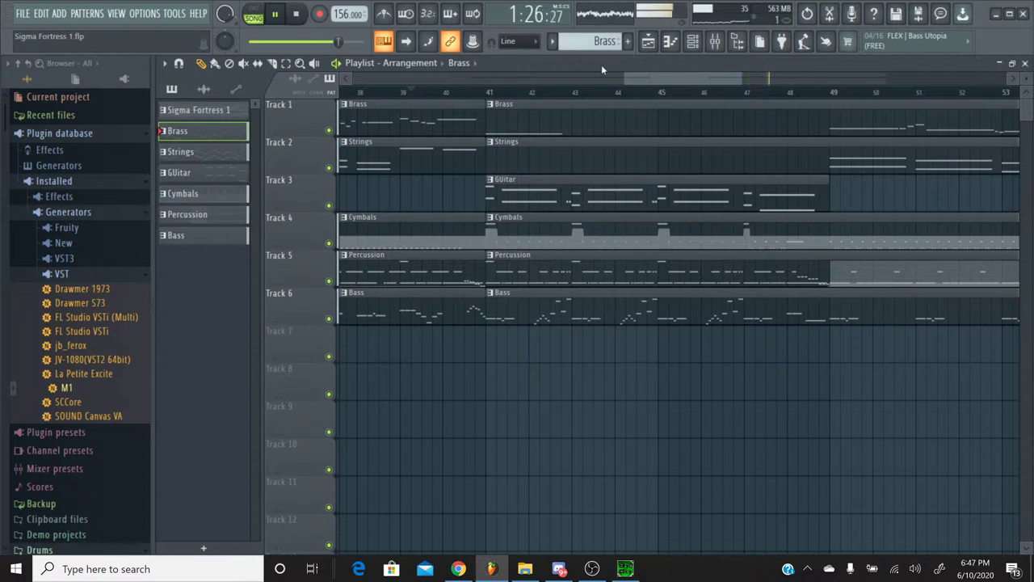
# Show the mixer, replay the song's opening and lower the Brass Stabs track's volume slightly
pyautogui.click(692, 41)
pyautogui.click(715, 41)
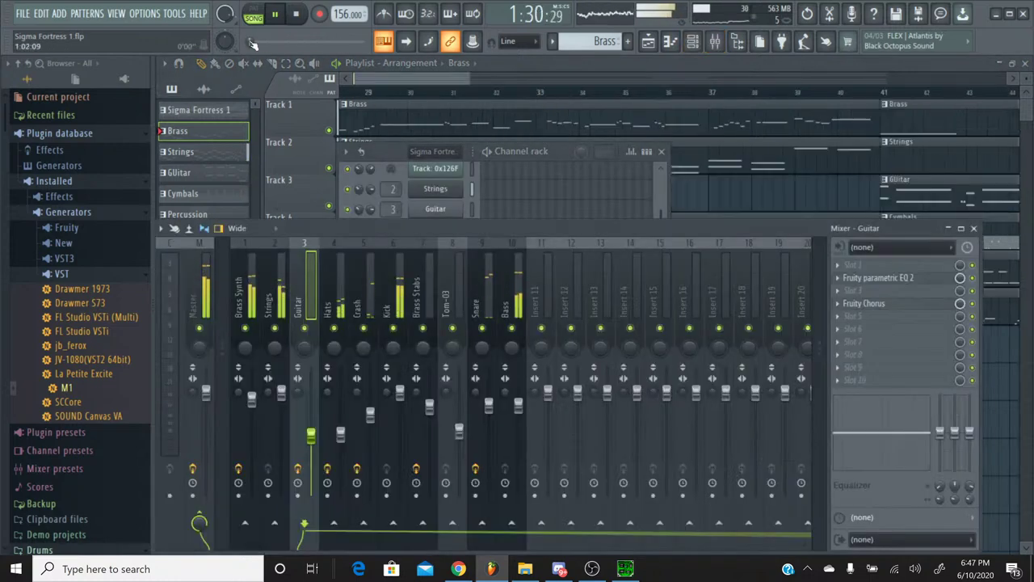
pyautogui.click(253, 42)
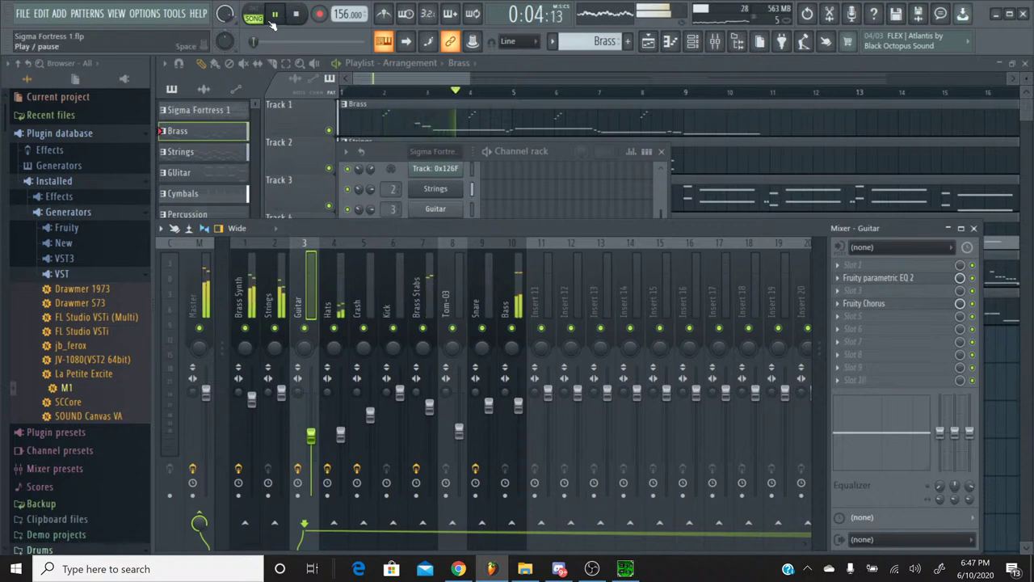
pyautogui.moveTo(429, 406); pyautogui.dragTo(429, 416)
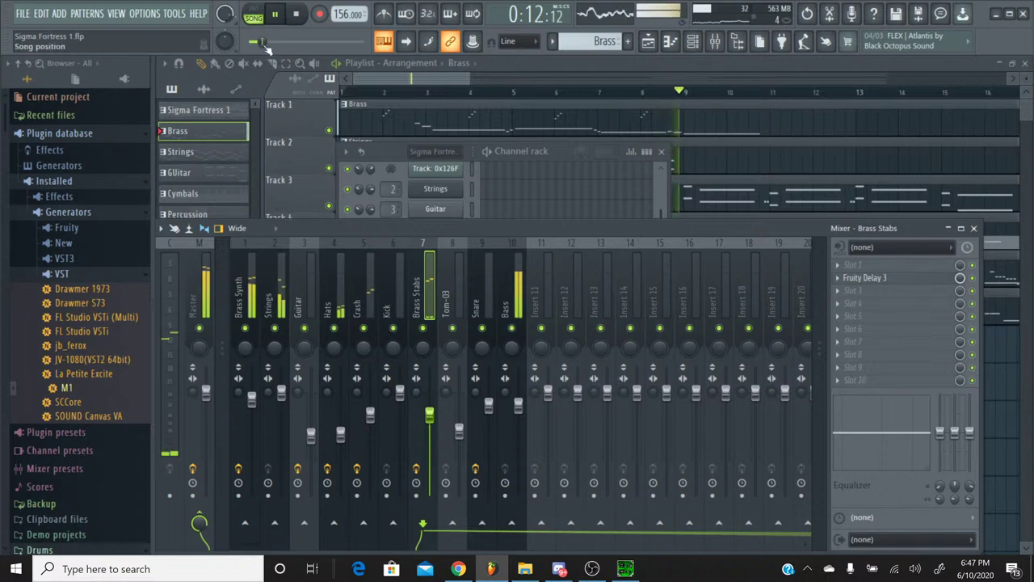
pyautogui.moveTo(255, 42); pyautogui.dragTo(255, 41)
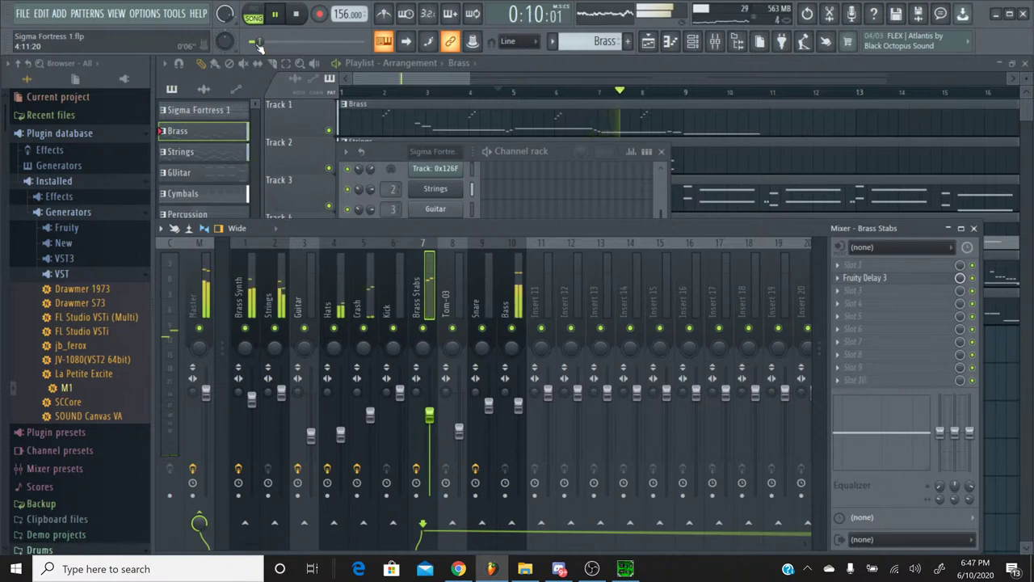
pyautogui.click(257, 43)
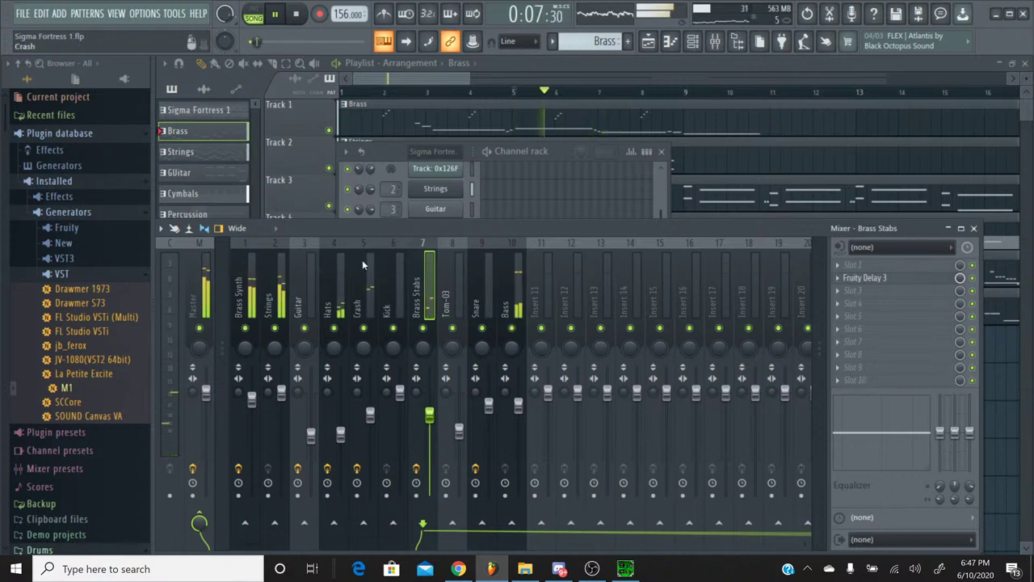
# Solo the Crash mixer track to audition it, disable its Fruity Chorus and raise its volume slightly
pyautogui.click(363, 267)
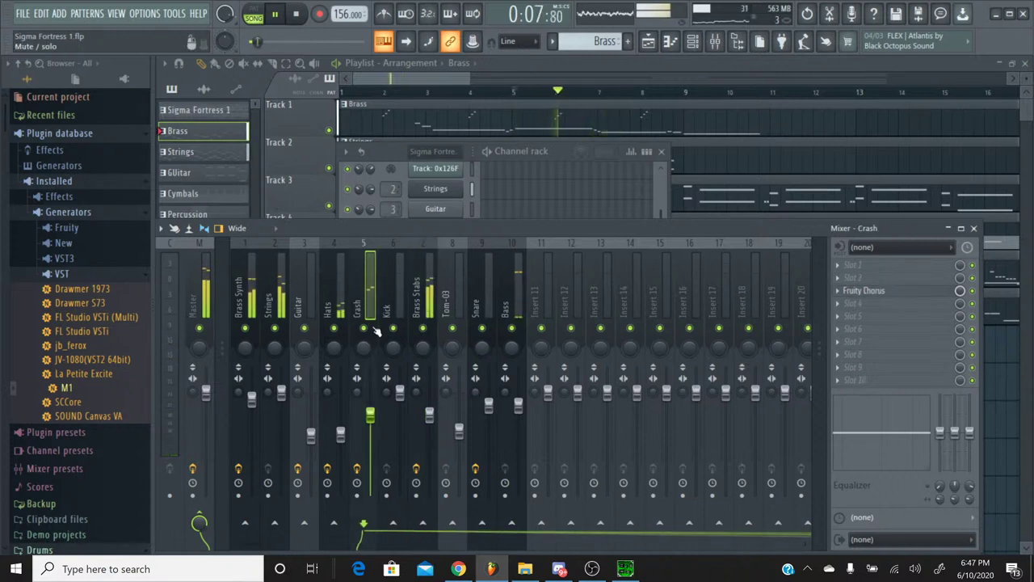
pyautogui.rightClick(365, 329)
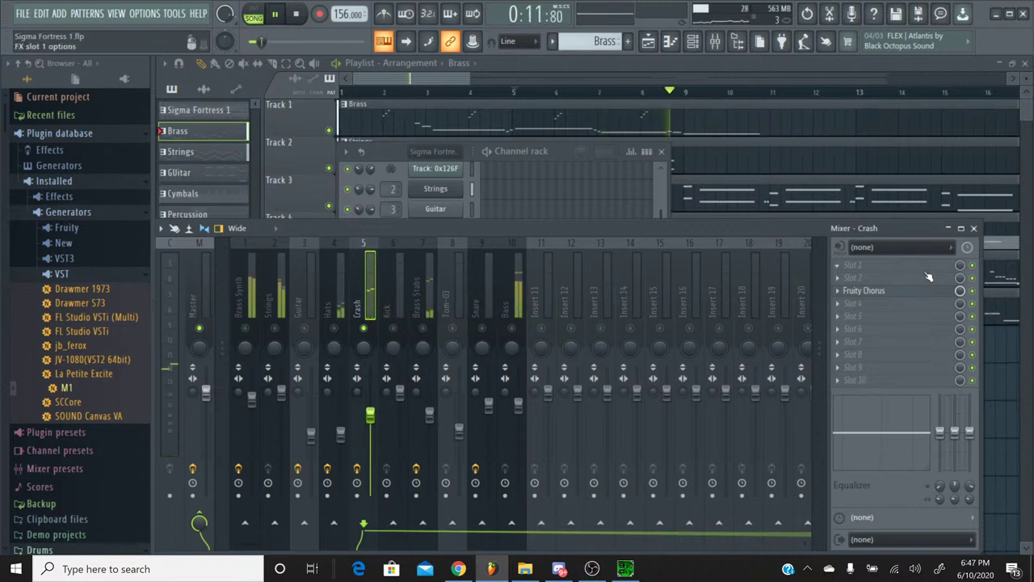
pyautogui.click(972, 290)
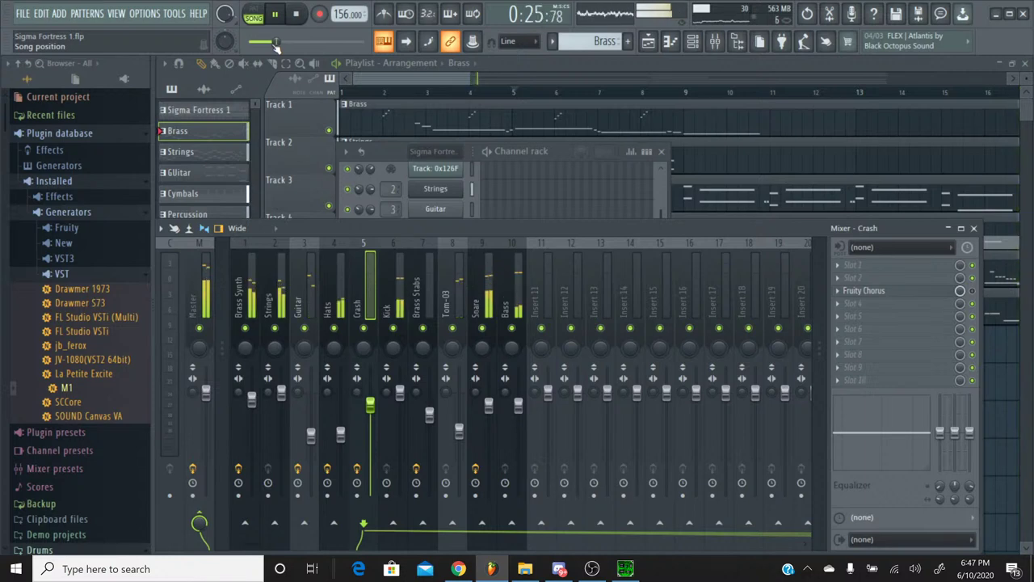
# Load the Saturation Knob effect into slot 5 of the Crash mixer track and close its window
pyautogui.click(883, 321)
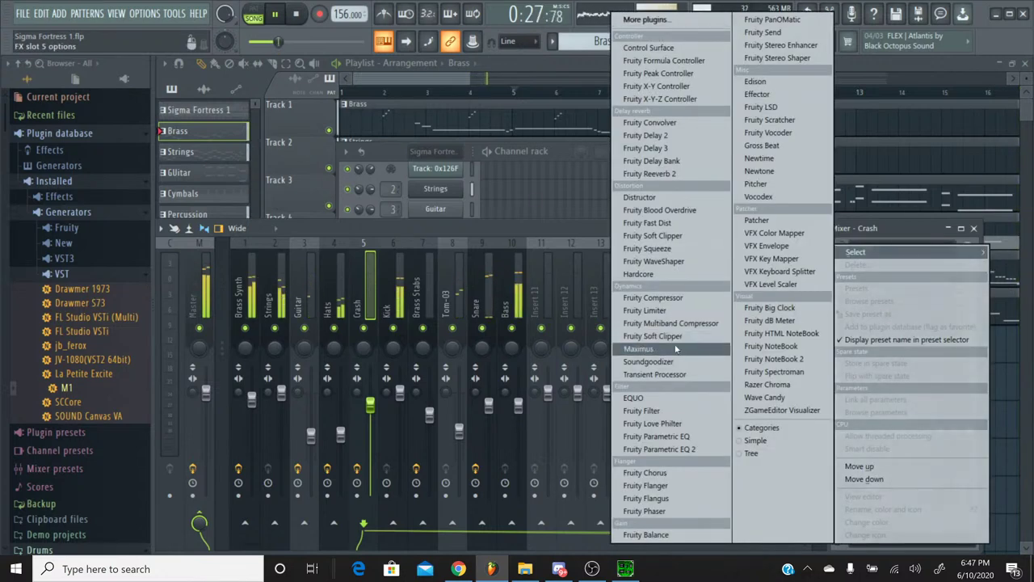
pyautogui.click(681, 20)
pyautogui.scroll(-20, 473, 250)
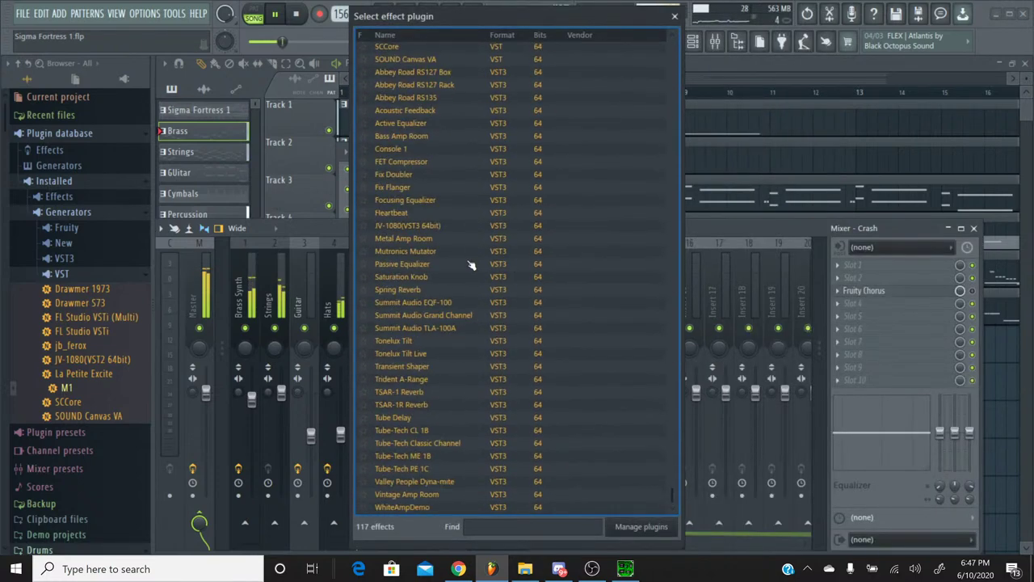
pyautogui.doubleClick(431, 278)
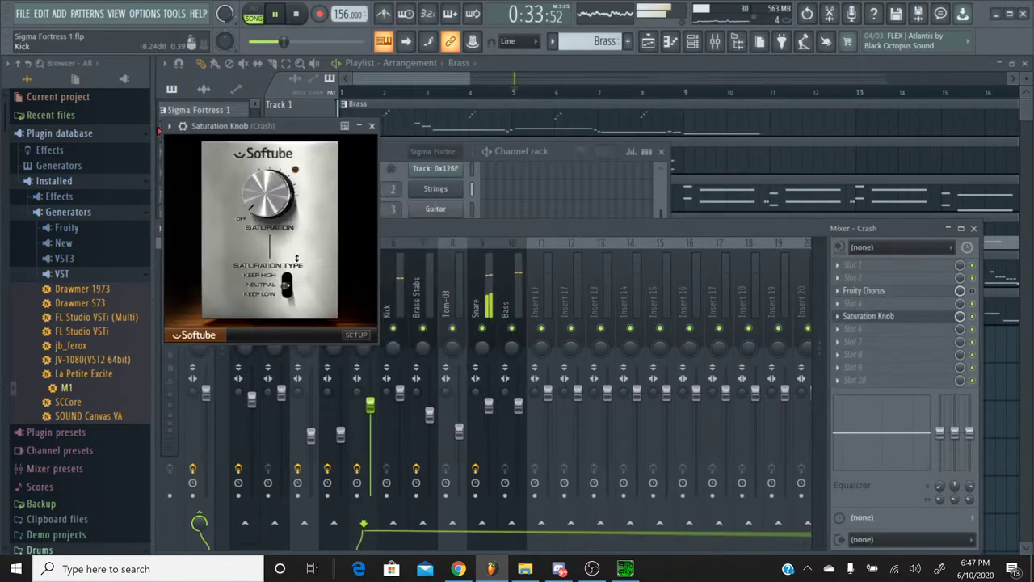
pyautogui.click(371, 127)
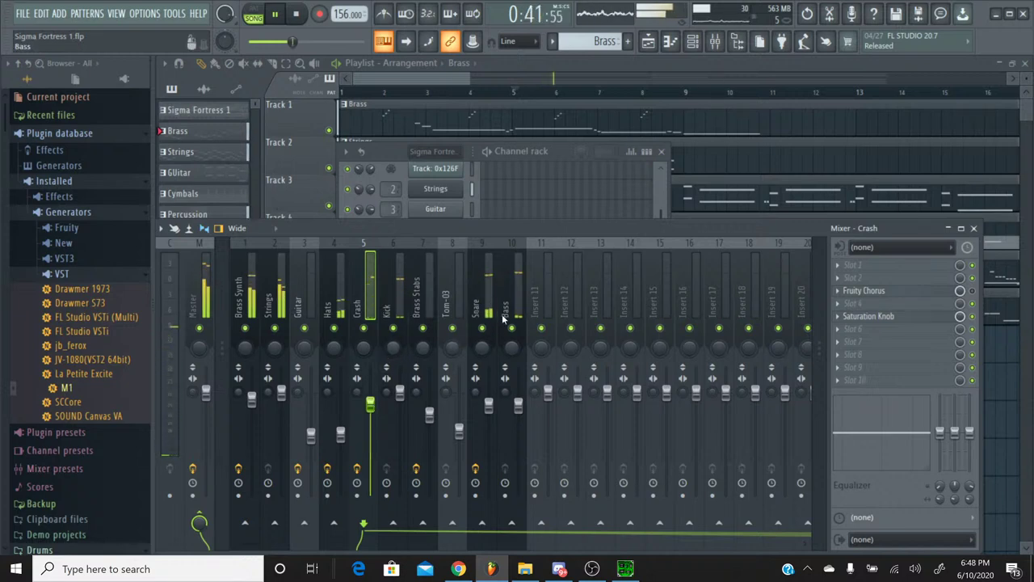
# Raise the Bass mixer track's volume slightly and pause playback
pyautogui.click(518, 402)
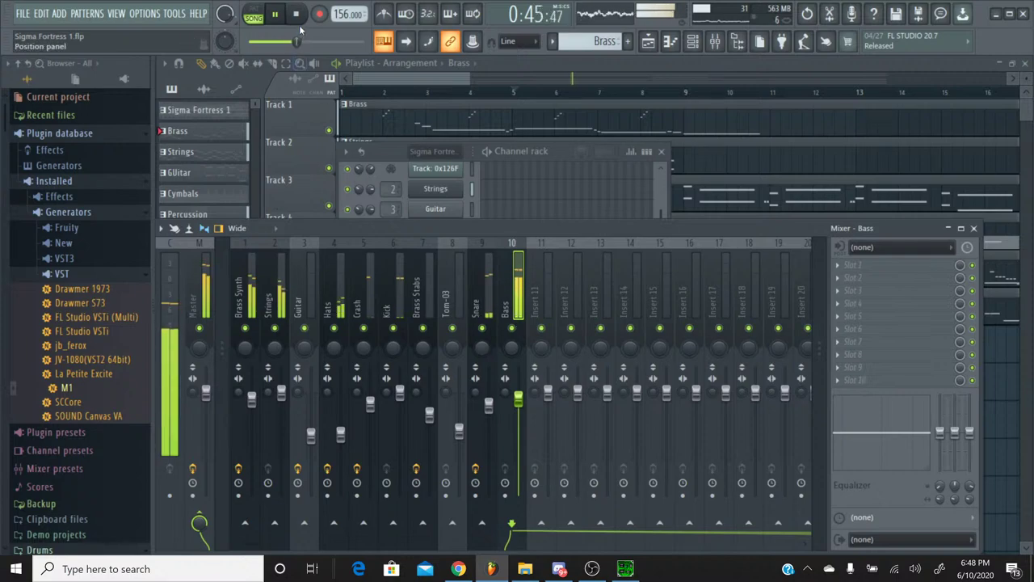
pyautogui.press('space')
# Check the YouTube Studio live chat in Chrome, return to FL Studio and listen to further sections of the mix
pyautogui.click(458, 569)
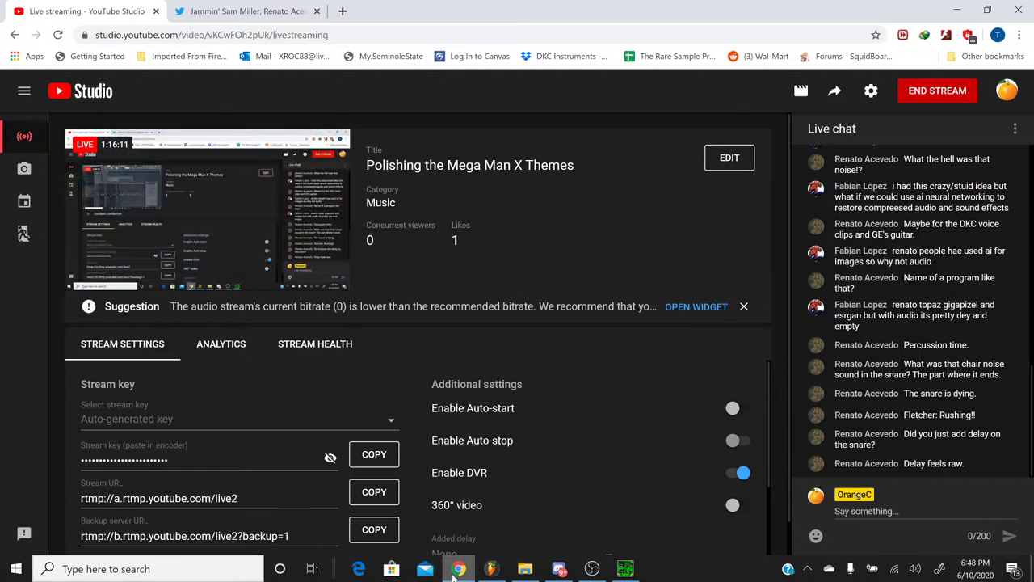
pyautogui.click(457, 570)
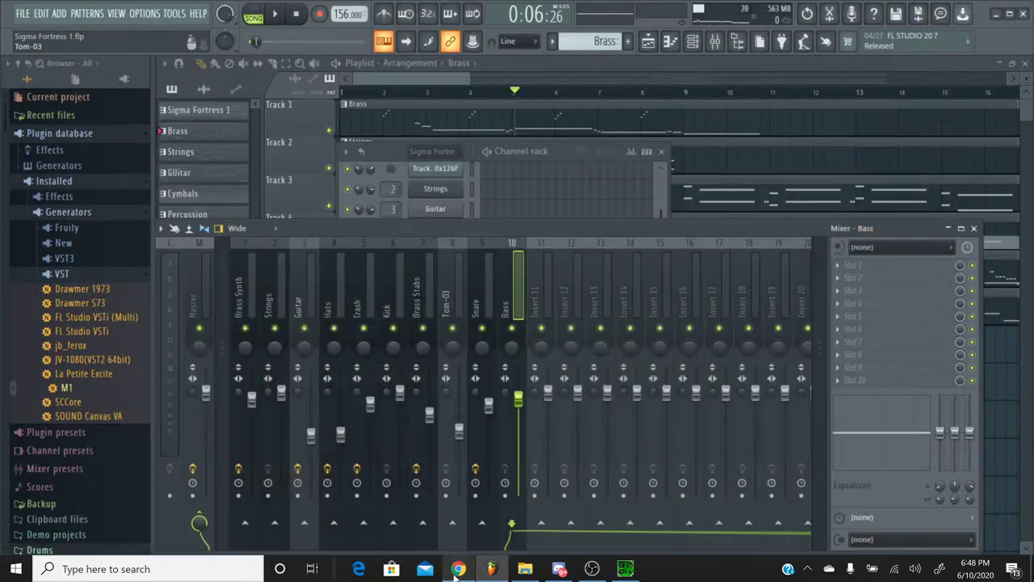
pyautogui.click(273, 17)
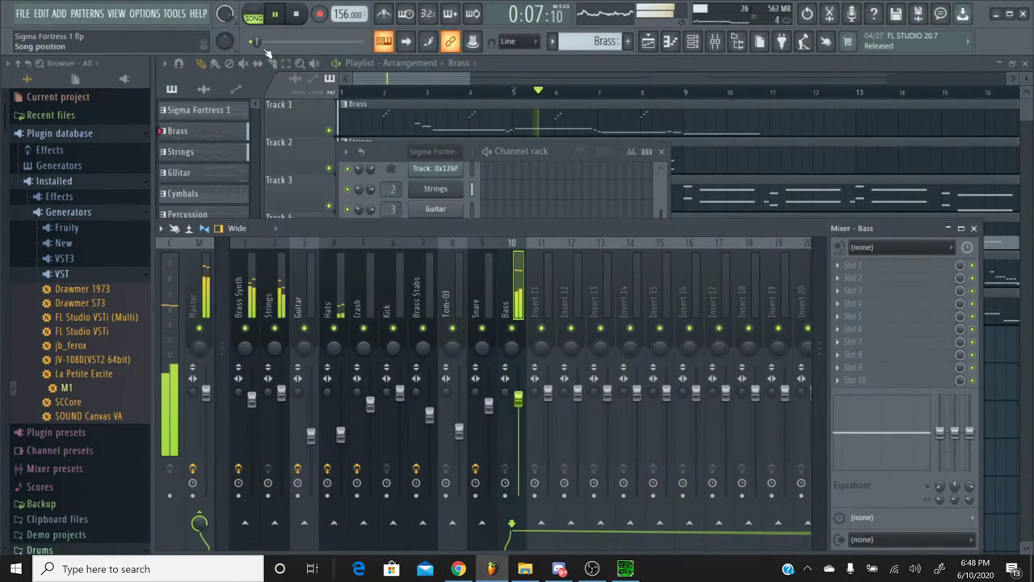
pyautogui.click(816, 91)
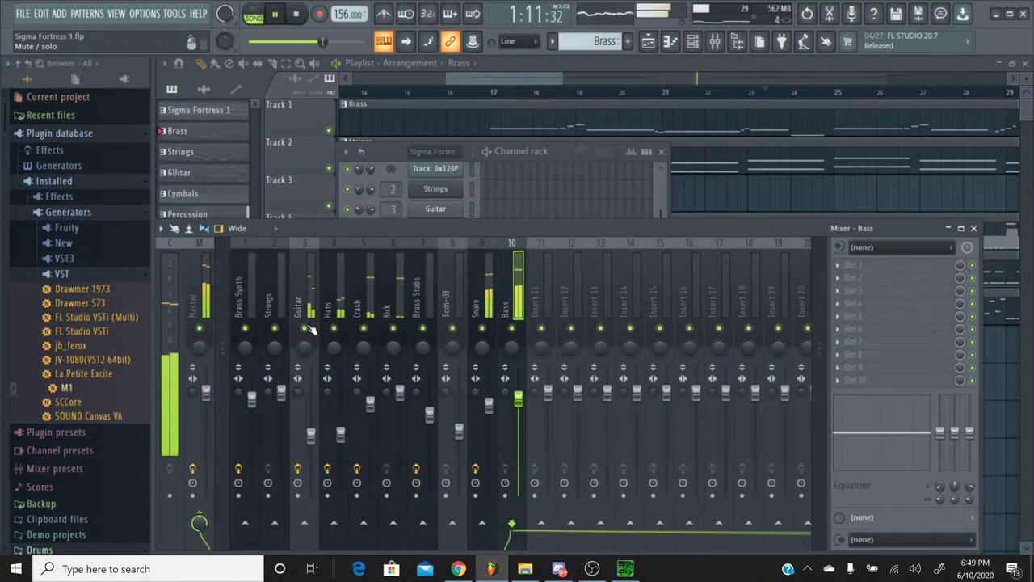
pyautogui.click(307, 243)
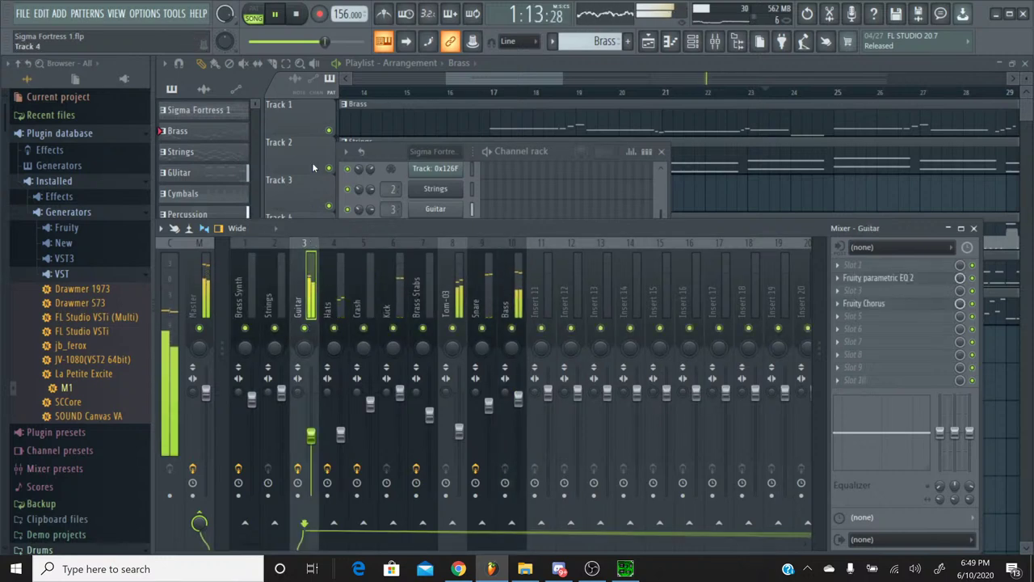
# Solo the Snare mixer track and slightly lower the feedback level of its Fruity Delay 3
pyautogui.rightClick(481, 328)
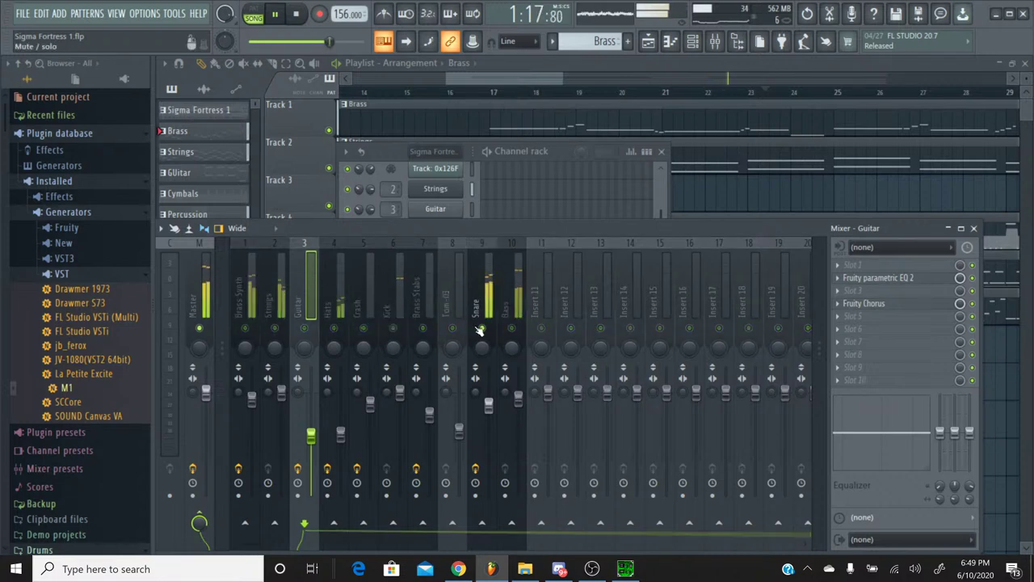
pyautogui.click(483, 260)
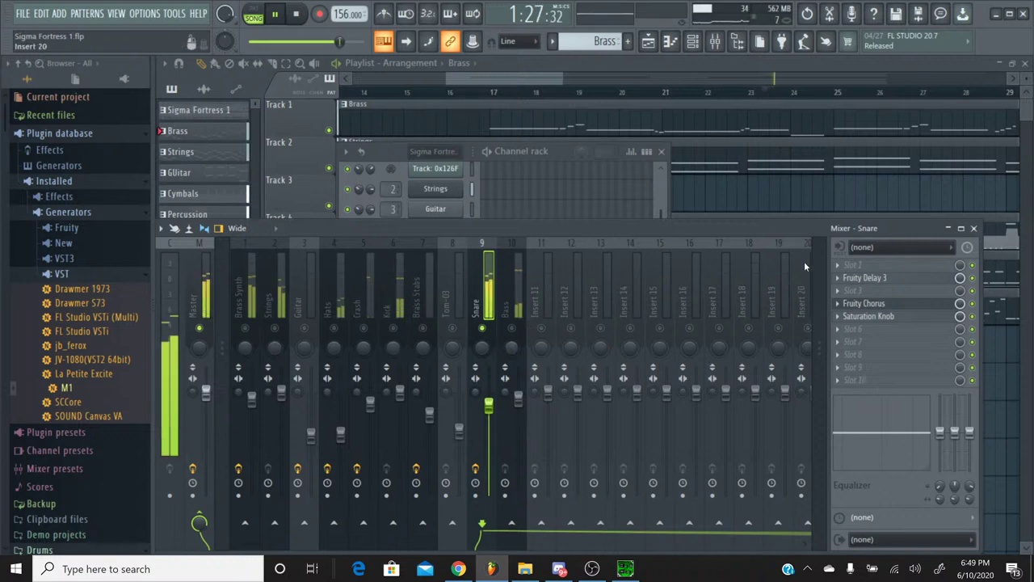
pyautogui.click(869, 277)
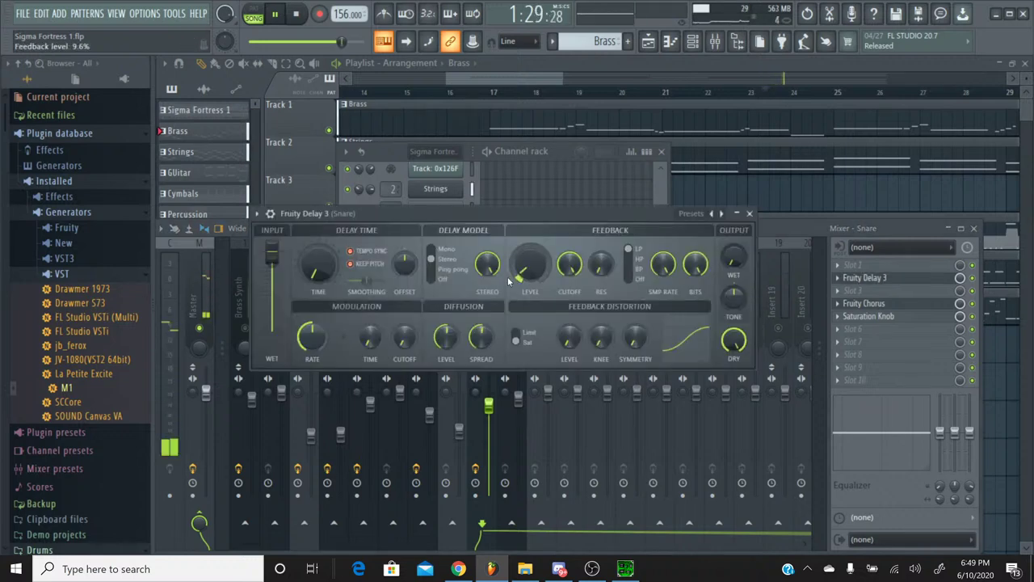
pyautogui.scroll(-1, 524, 275)
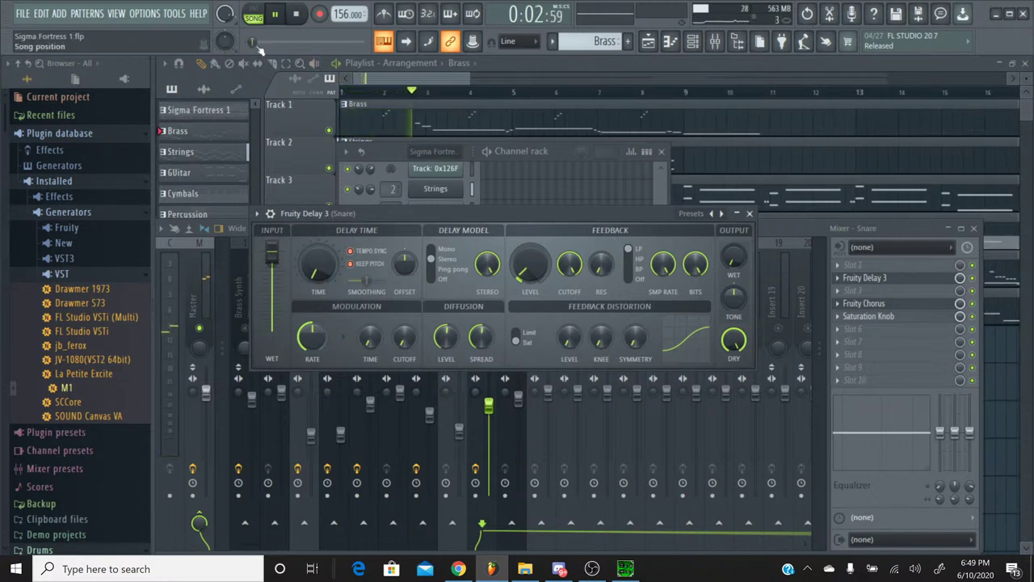
# Lengthen the Snare's Fruity Delay 3 time and raise its wet level while auditioning sections, then close it and unsolo the track
pyautogui.moveTo(258, 47); pyautogui.dragTo(311, 47)
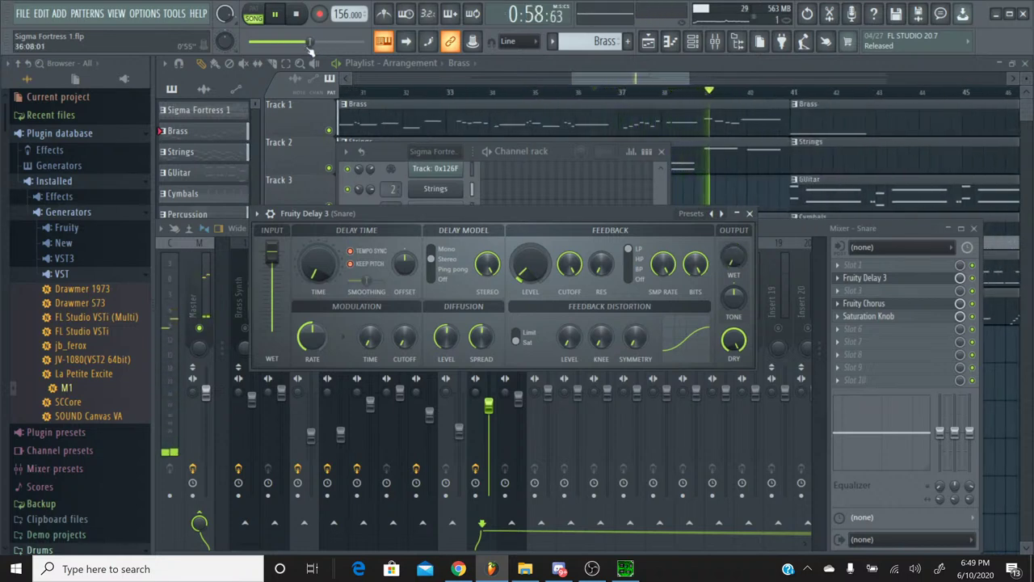
pyautogui.moveTo(310, 47); pyautogui.dragTo(279, 47)
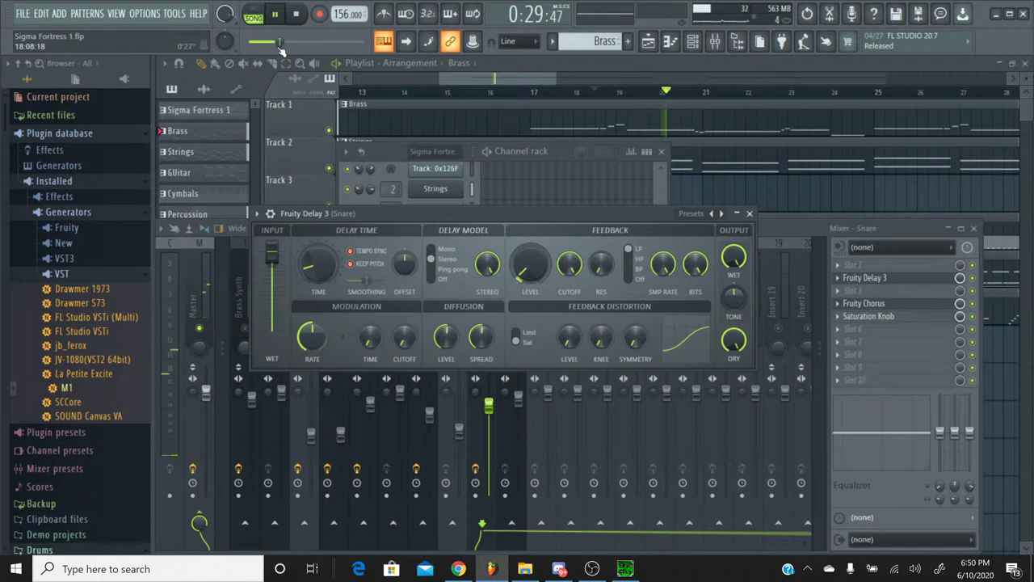
pyautogui.moveTo(279, 47); pyautogui.dragTo(276, 47)
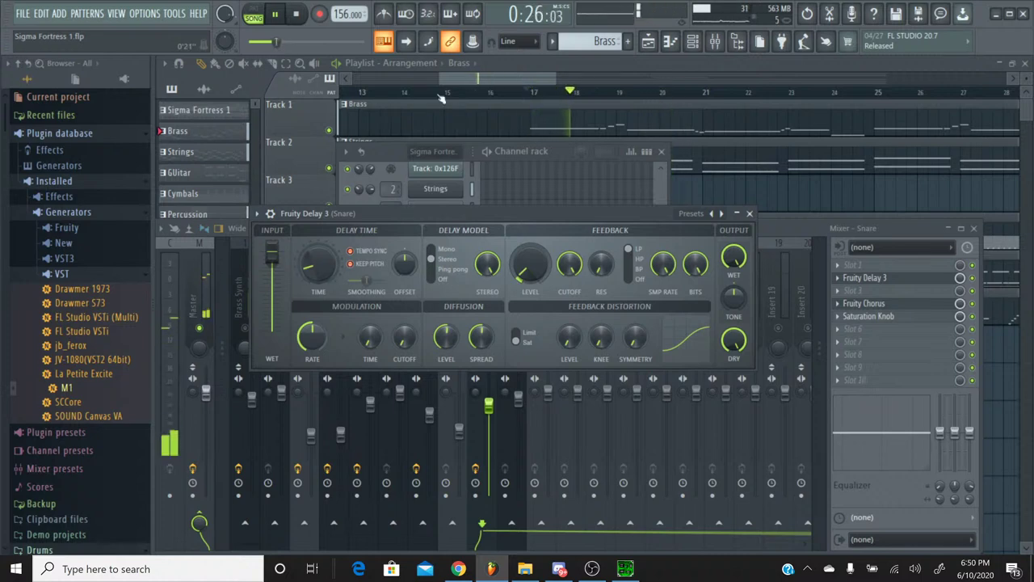
pyautogui.click(749, 213)
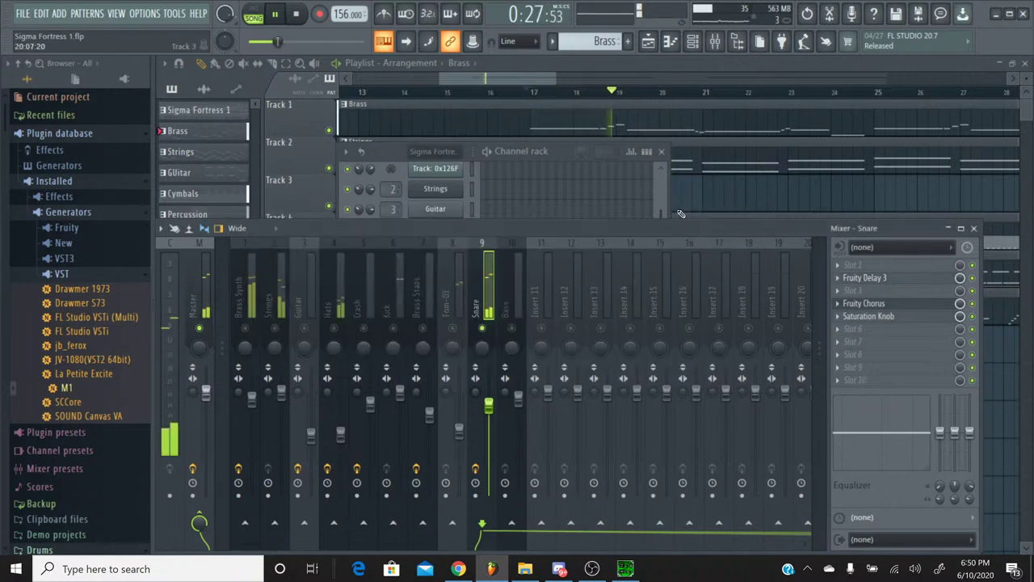
pyautogui.rightClick(482, 328)
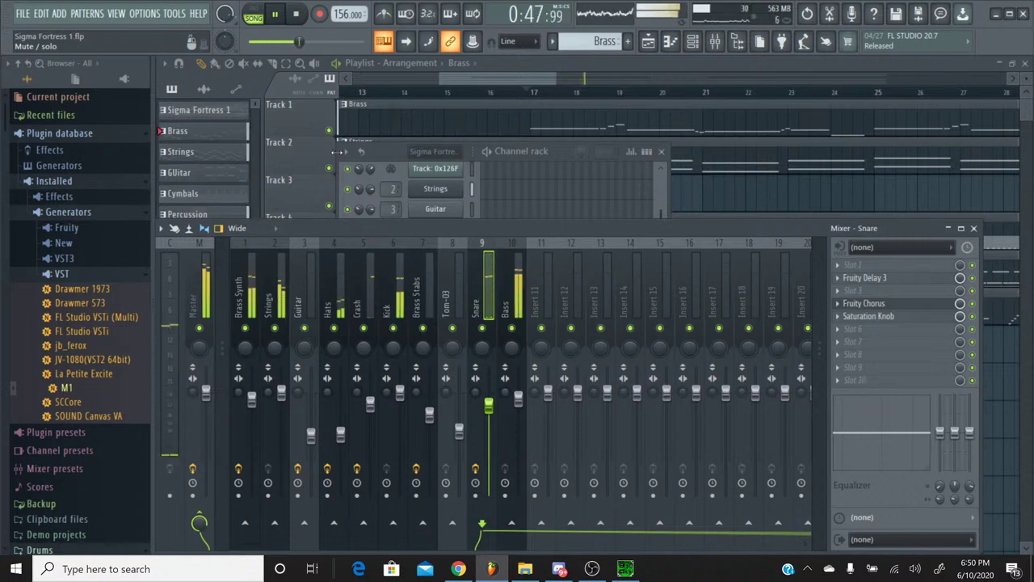
# Return playback to the song's opening and solo the Guitar mixer track to audition it
pyautogui.moveTo(298, 42); pyautogui.dragTo(252, 47)
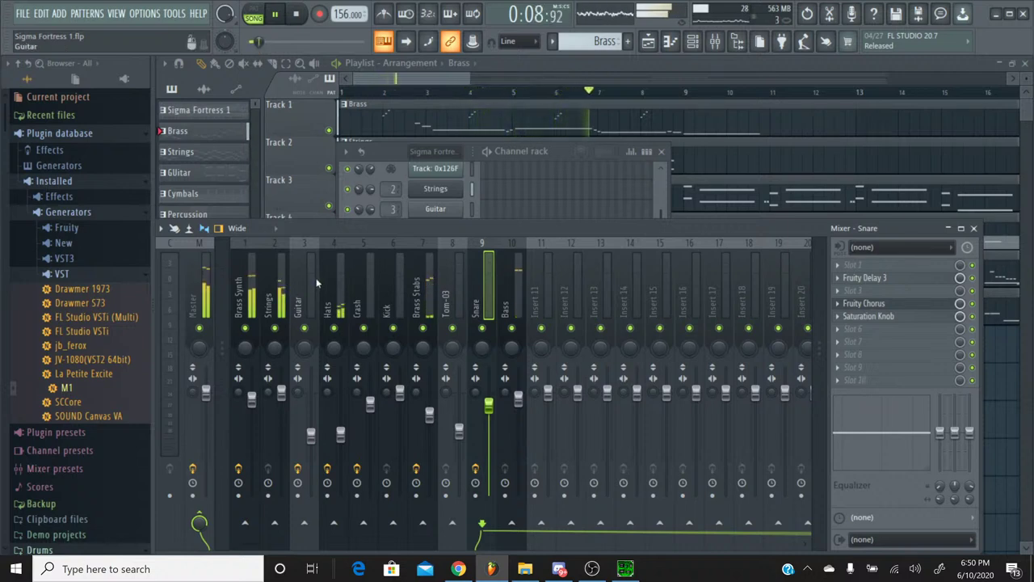
pyautogui.click(309, 247)
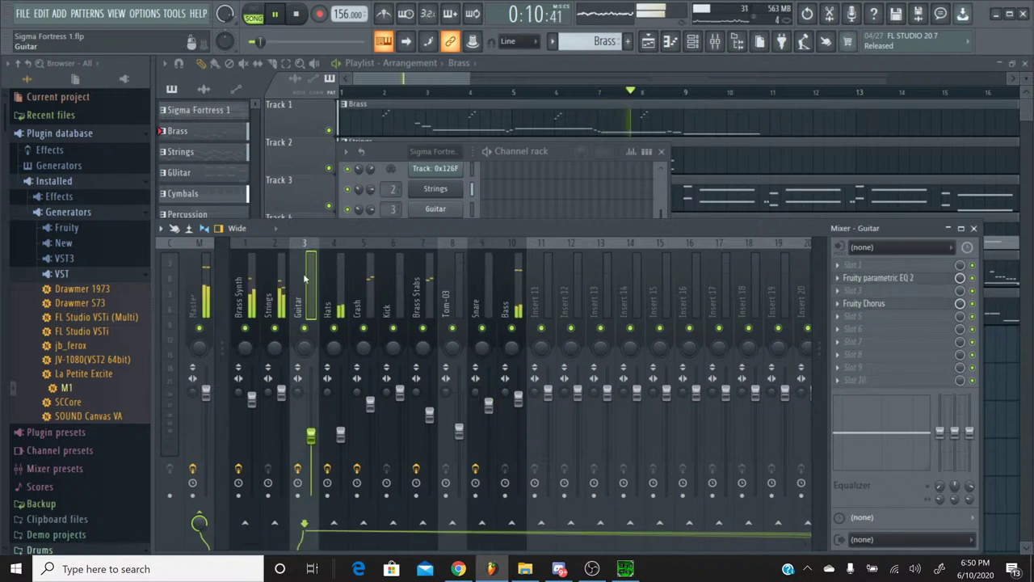
pyautogui.rightClick(304, 329)
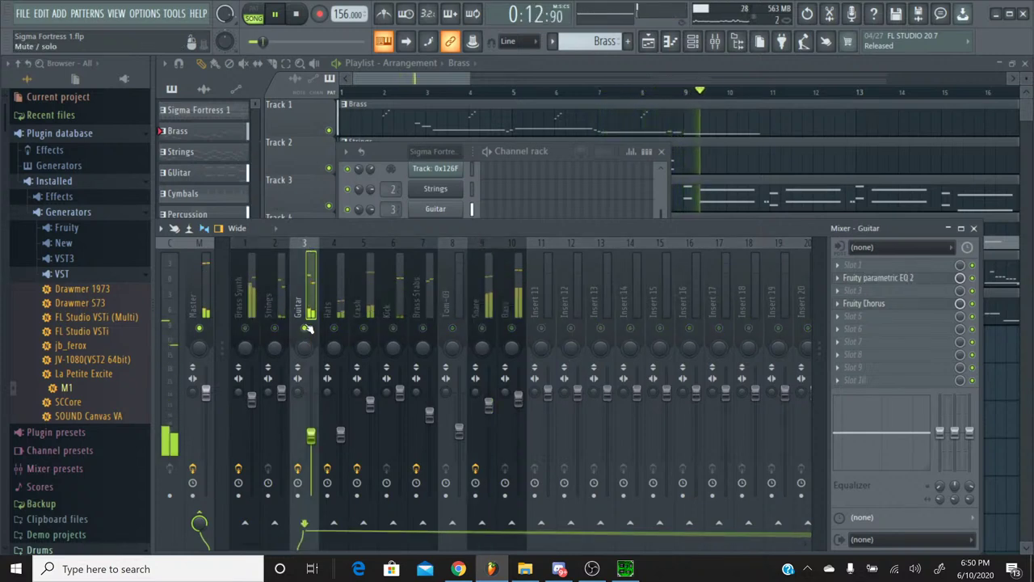
# Switch the Guitar track's Fruity Chorus to the Default preset, close it and reduce the effect's mix level
pyautogui.click(933, 307)
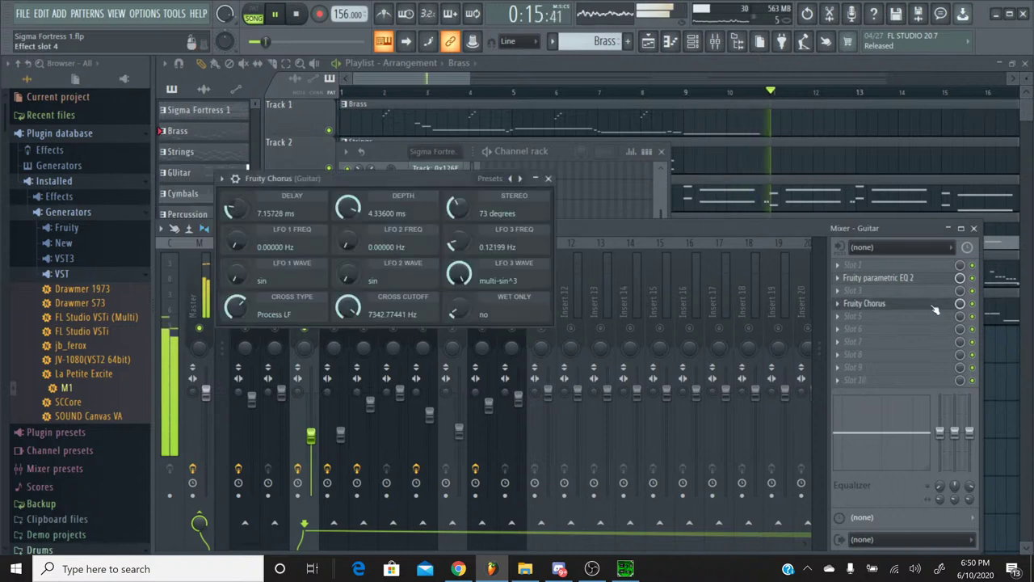
pyautogui.click(520, 178)
pyautogui.click(520, 179)
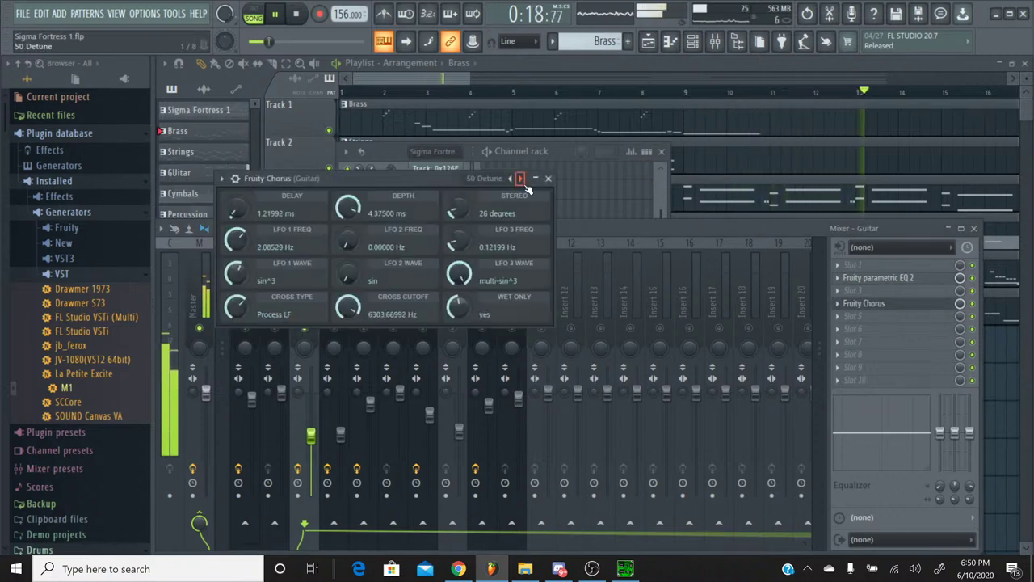
pyautogui.click(520, 179)
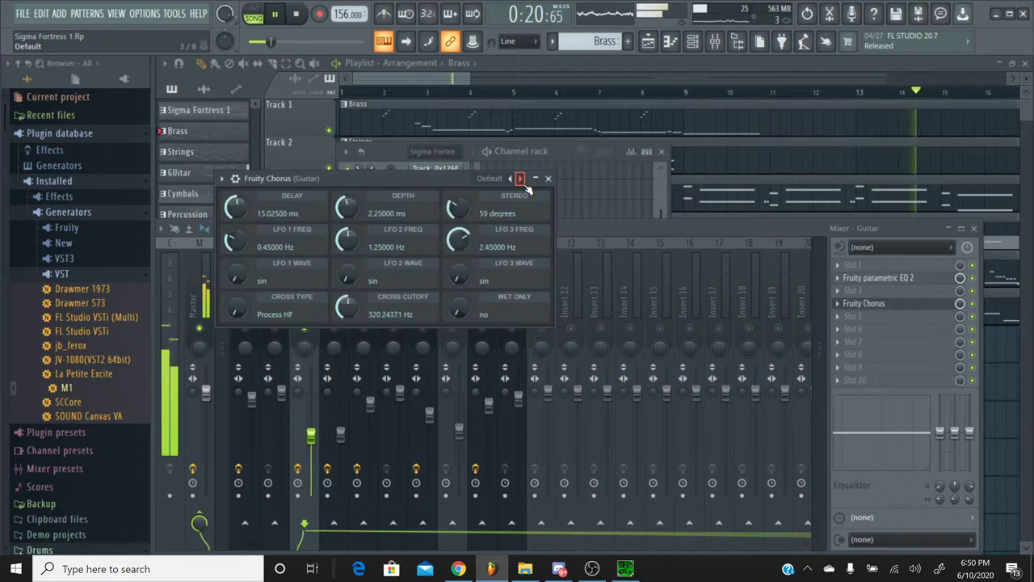
pyautogui.click(548, 178)
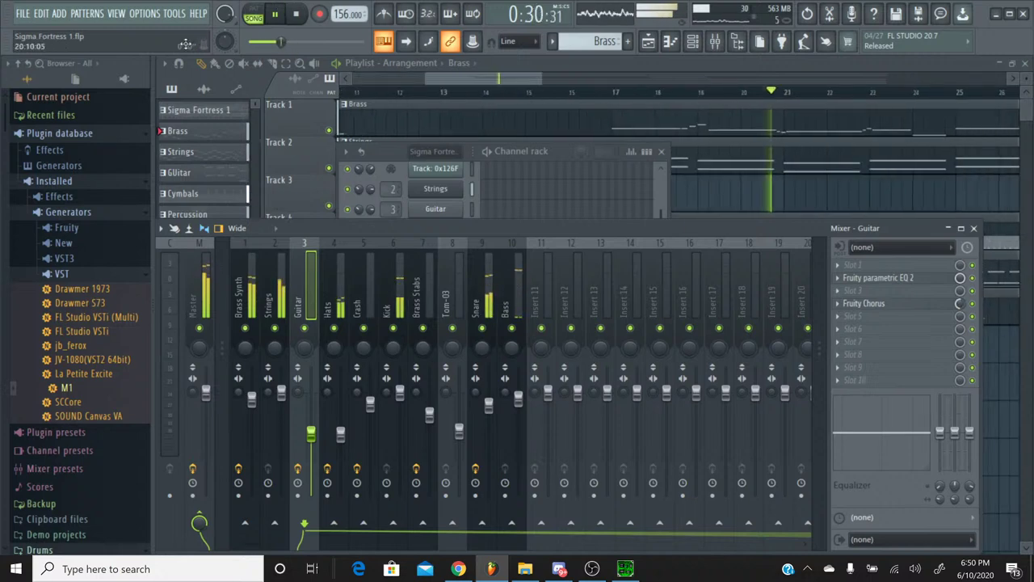
# Replay the song from the start to check the Guitar in the full mix, then stop playback
pyautogui.moveTo(288, 42); pyautogui.dragTo(239, 46)
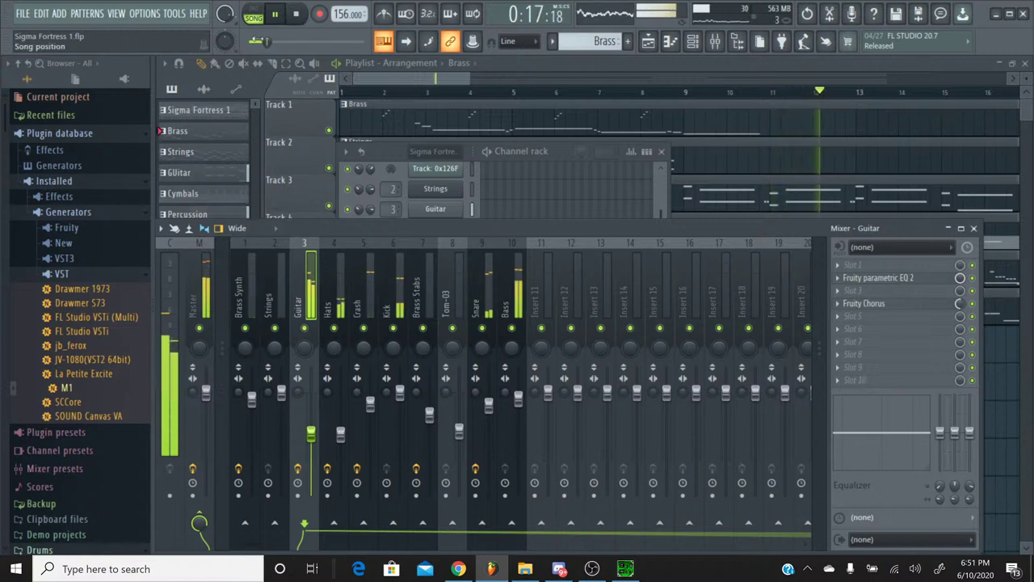
pyautogui.click(296, 15)
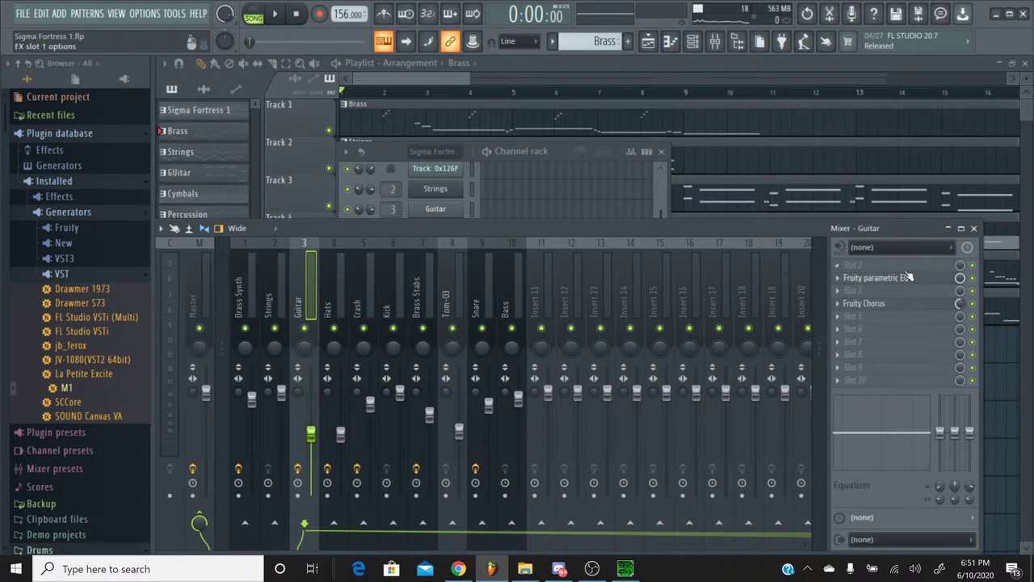
# Open the Time knob's event automation for Fruity Delay 3 on the Snare mixer insert and inspect bars 1 to 17
pyautogui.click(522, 247)
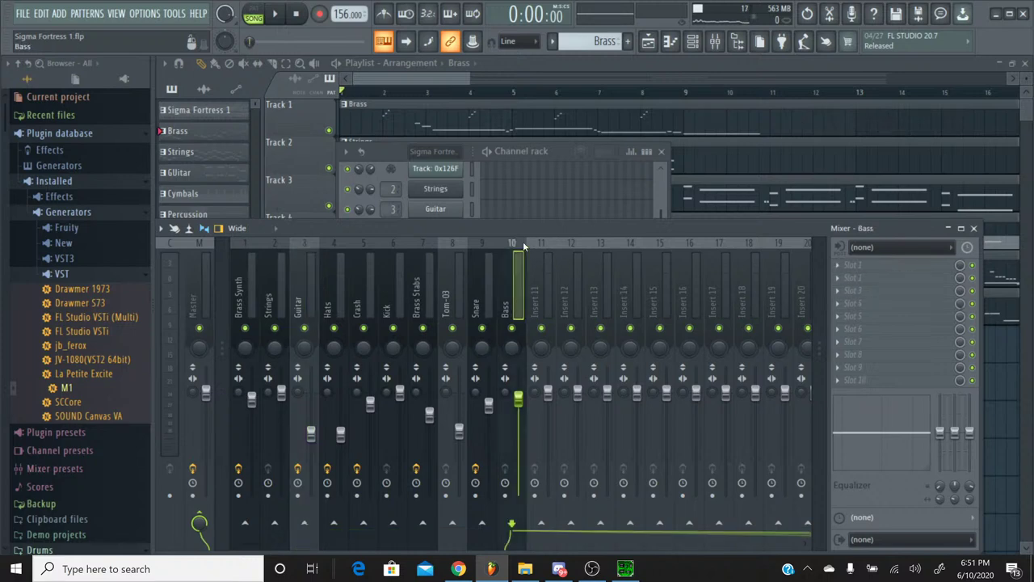
pyautogui.click(484, 245)
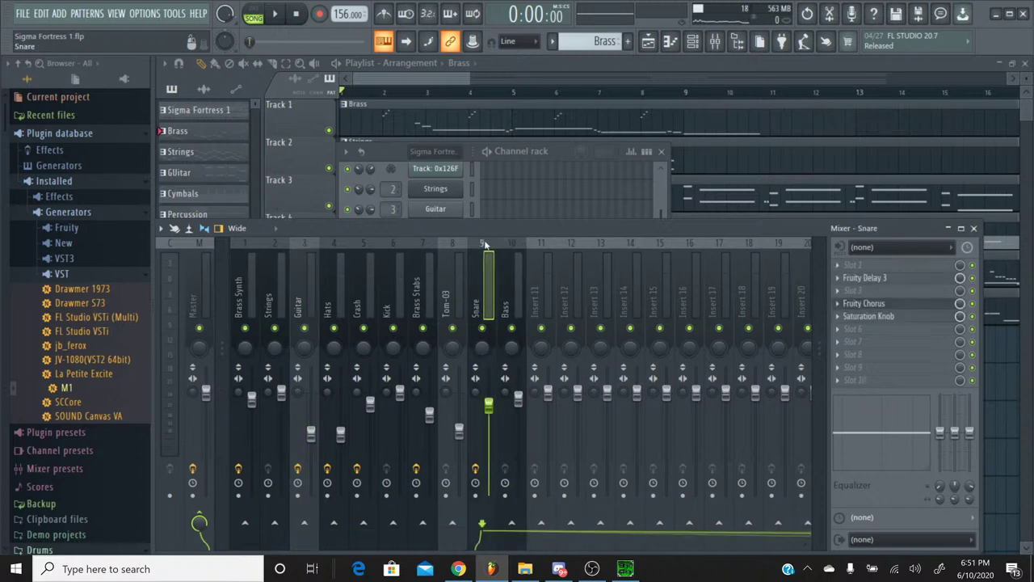
pyautogui.click(903, 280)
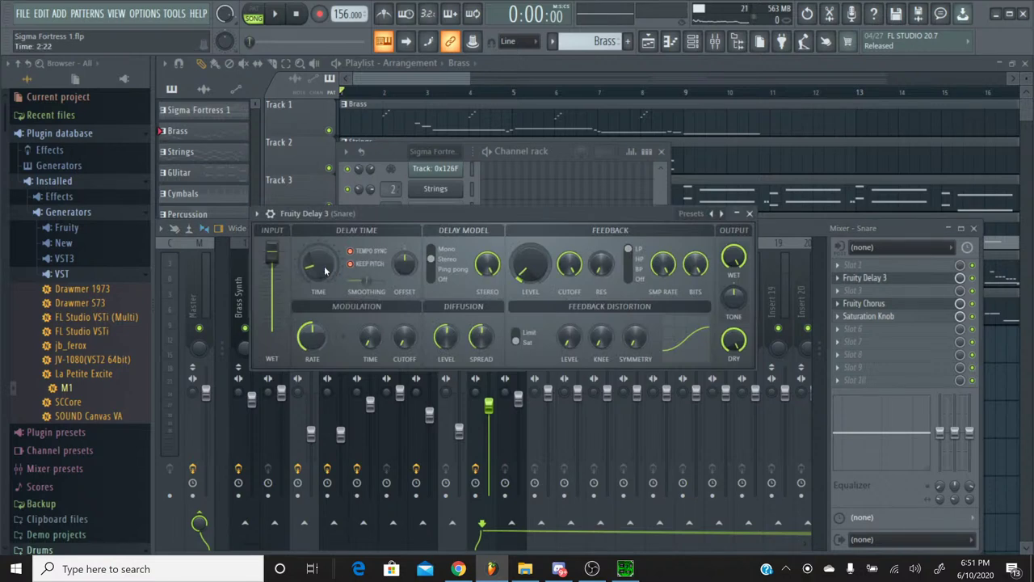
pyautogui.rightClick(324, 270)
pyautogui.click(347, 312)
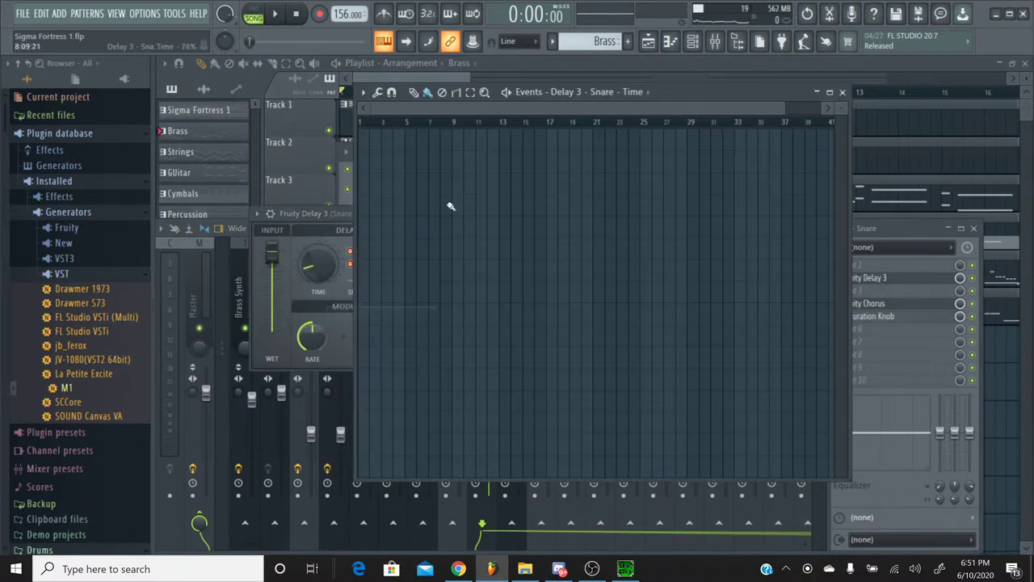
pyautogui.scroll(8, 454, 121)
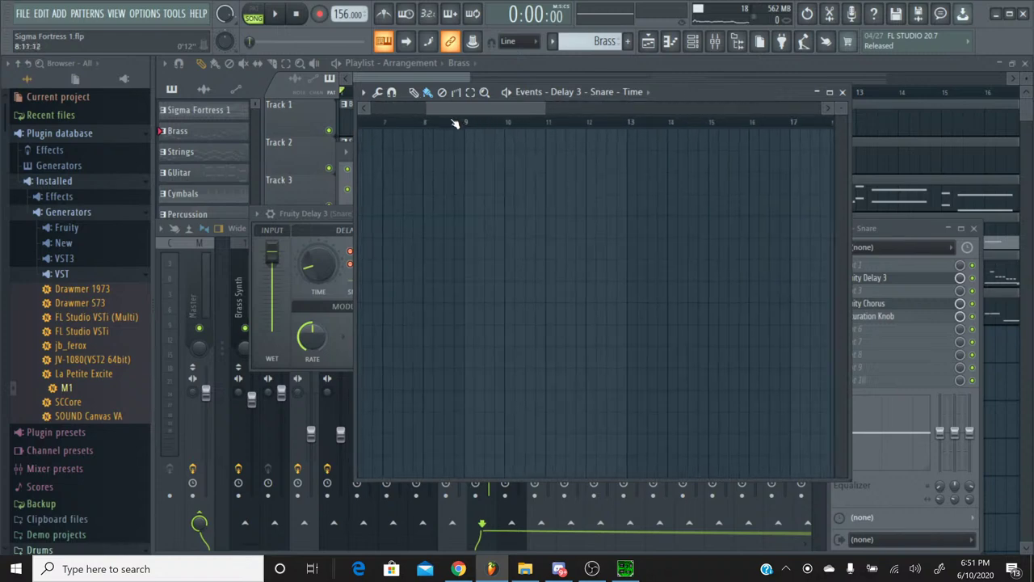
pyautogui.moveTo(471, 112); pyautogui.dragTo(393, 113)
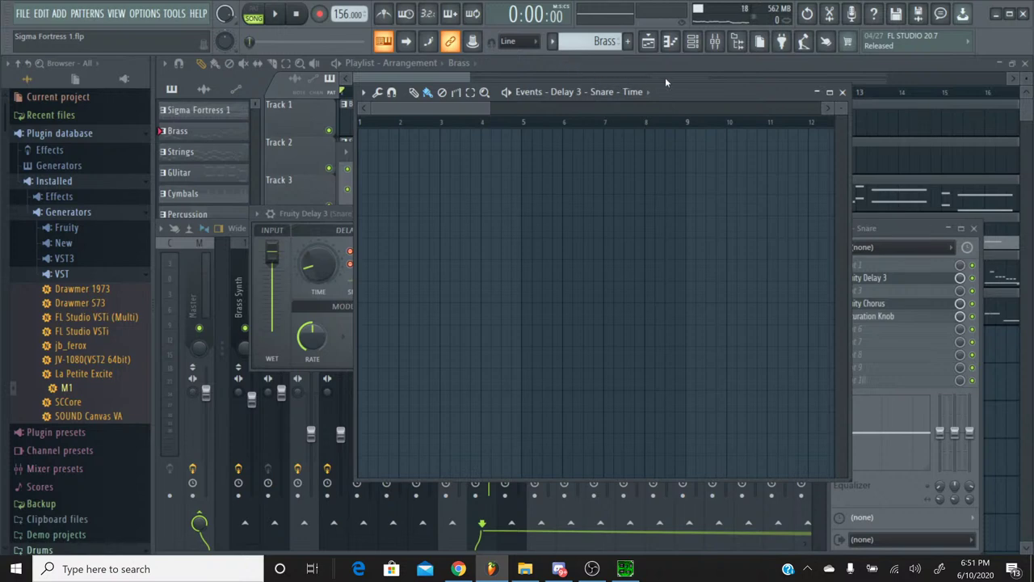
# Switch the active pattern to Percussion and close the delay's Time event editor
pyautogui.click(550, 42)
pyautogui.click(583, 121)
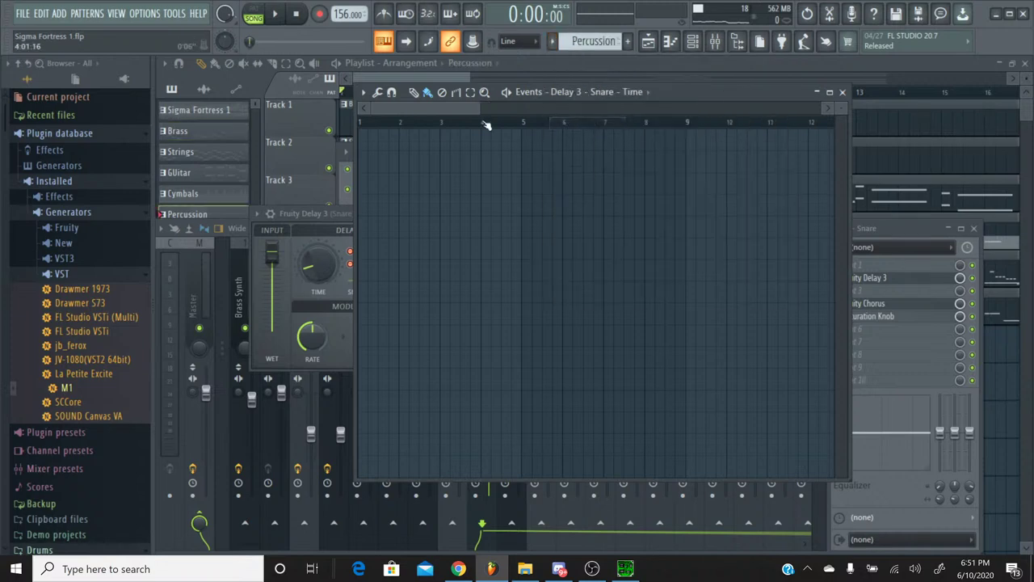
pyautogui.moveTo(476, 108); pyautogui.dragTo(319, 120)
pyautogui.click(842, 93)
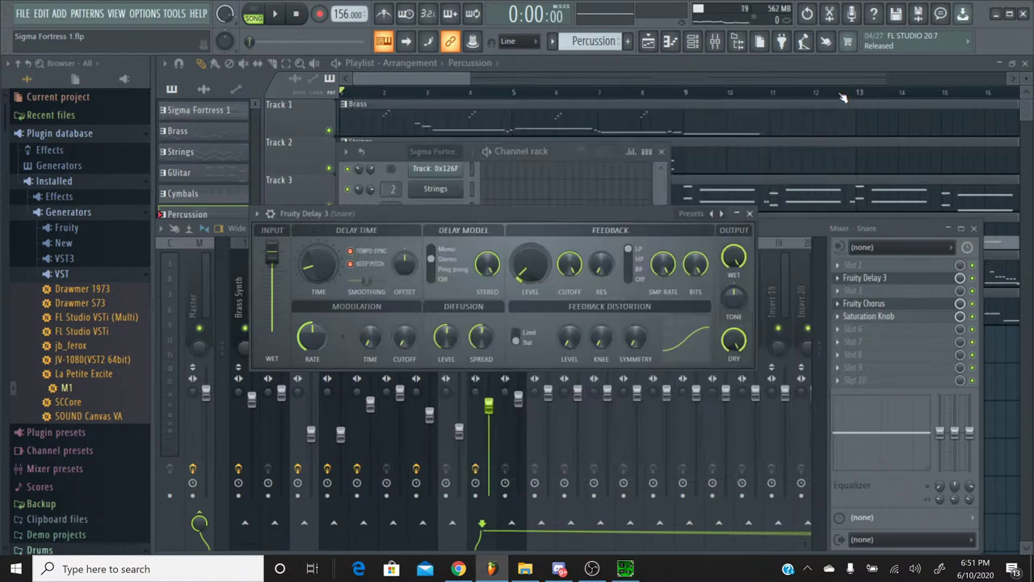
# Inspect the Output wet event automation of the Snare's Fruity Delay 3 around bars 16 to 27, and close its event editor
pyautogui.rightClick(730, 257)
pyautogui.click(767, 292)
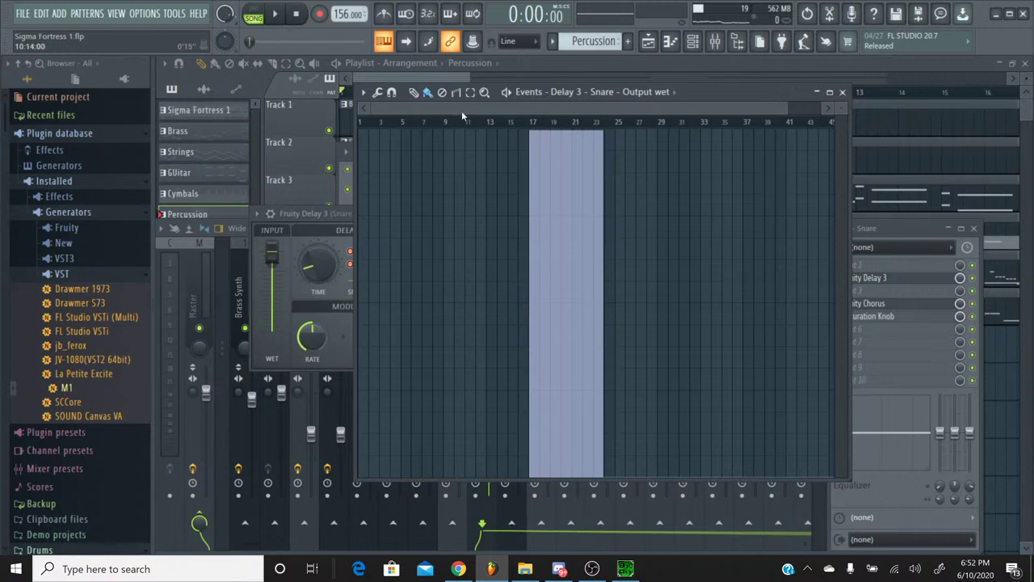
pyautogui.scroll(5, 546, 125)
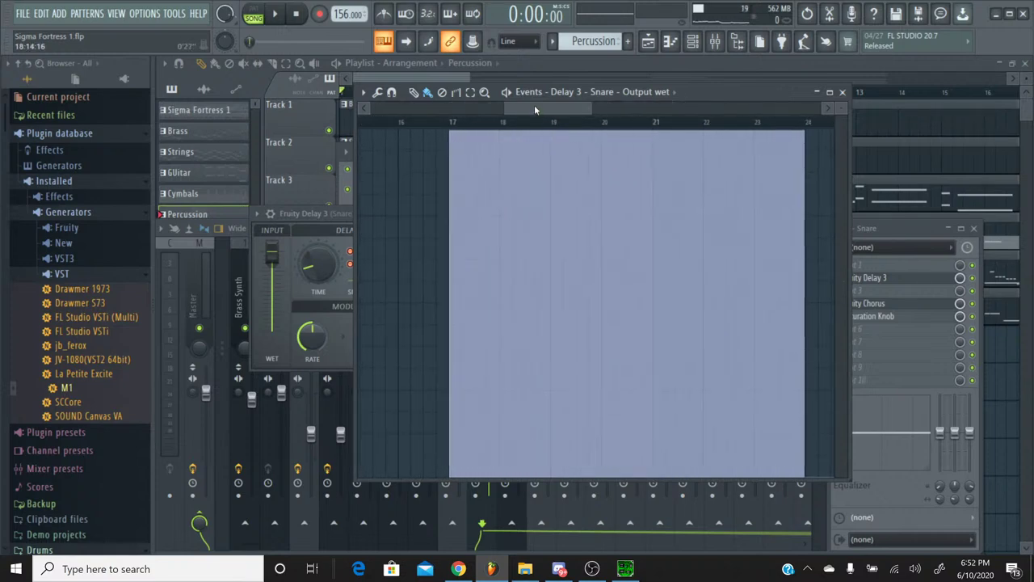
pyautogui.moveTo(534, 104); pyautogui.dragTo(559, 109)
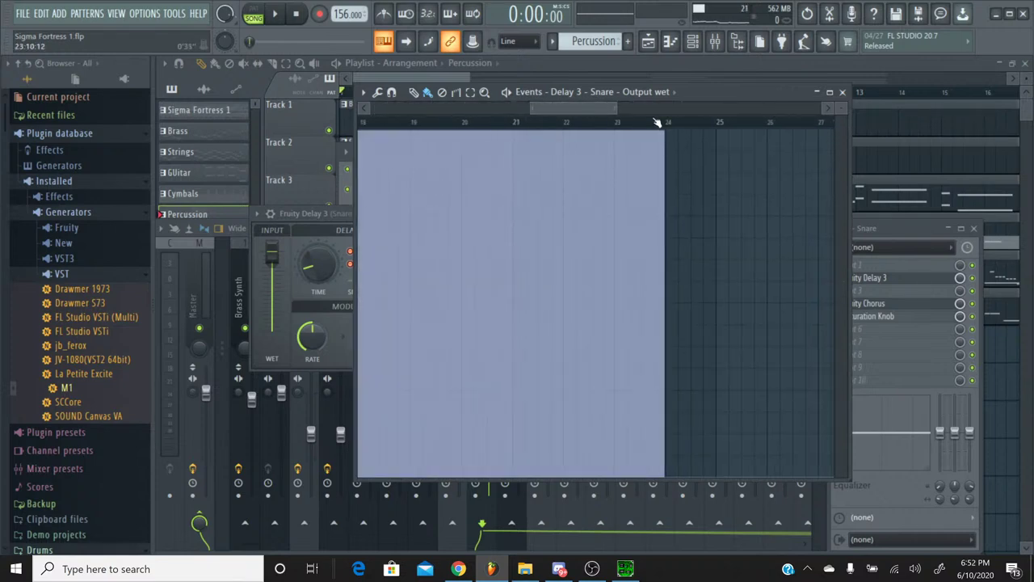
pyautogui.click(843, 92)
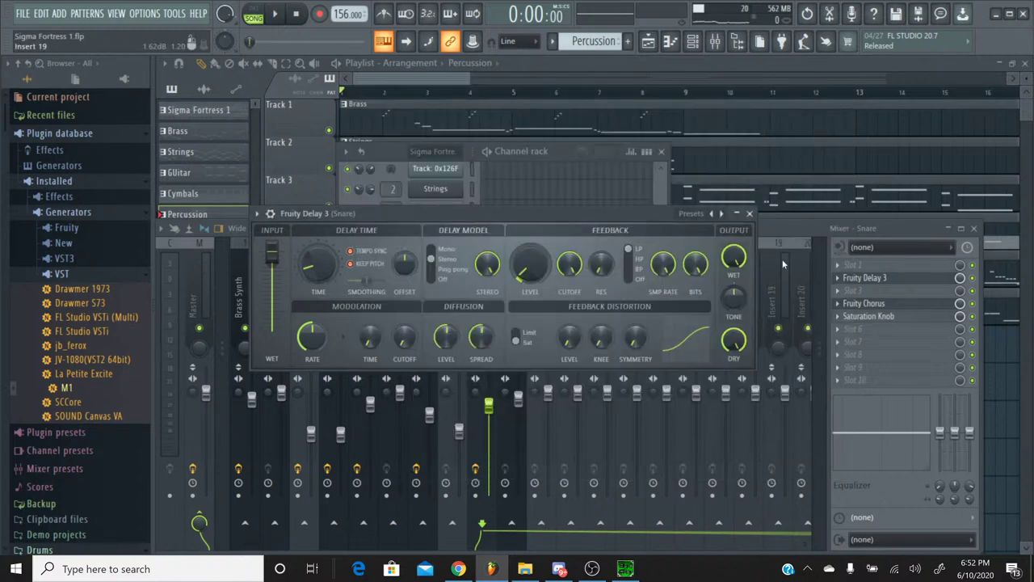
pyautogui.click(277, 16)
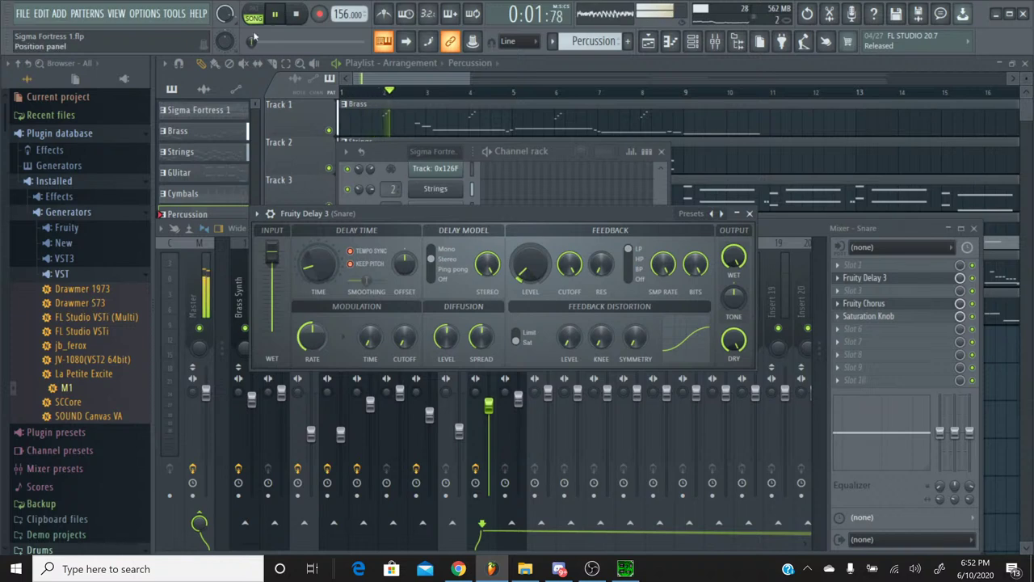
pyautogui.click(298, 16)
pyautogui.click(319, 16)
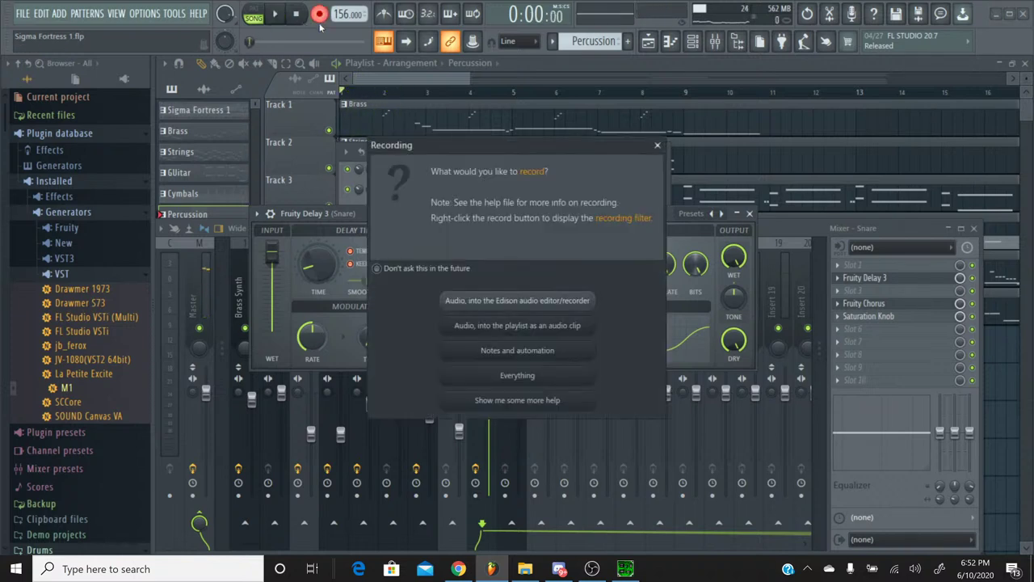
pyautogui.click(658, 146)
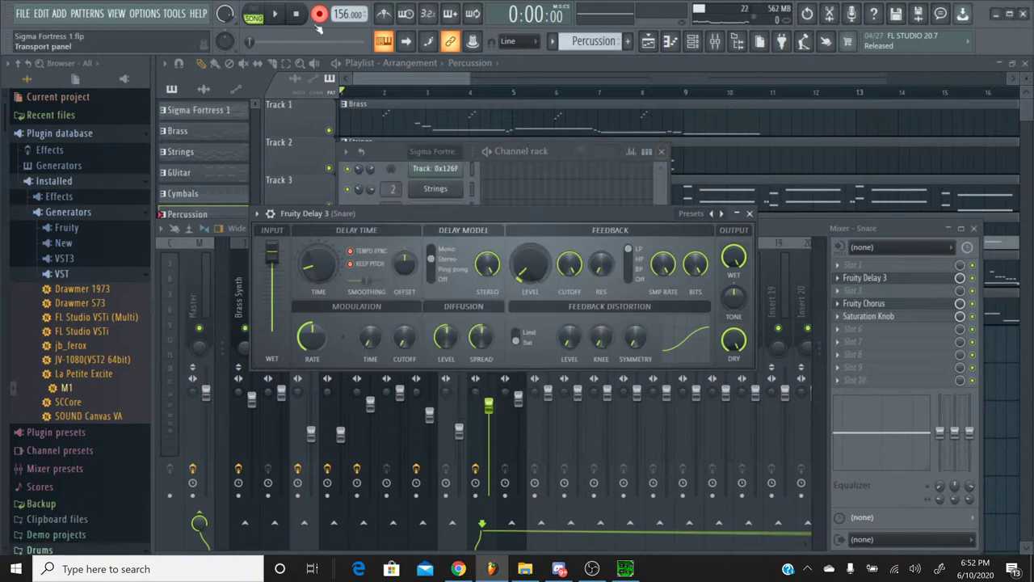
pyautogui.click(298, 16)
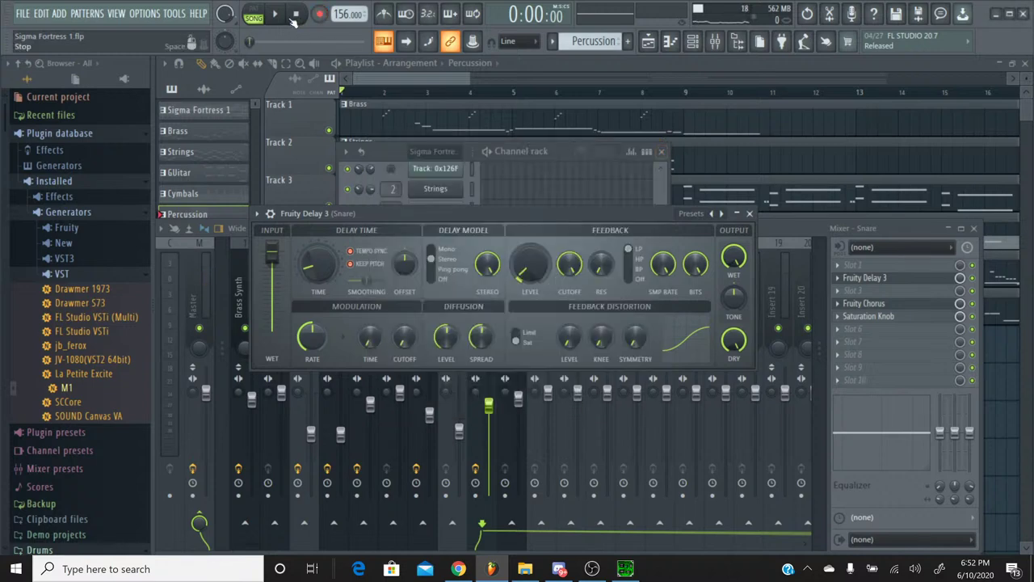
# Play the song from the start, turn the Snare delay's wet output down to minimum, and stop after listening
pyautogui.click(279, 15)
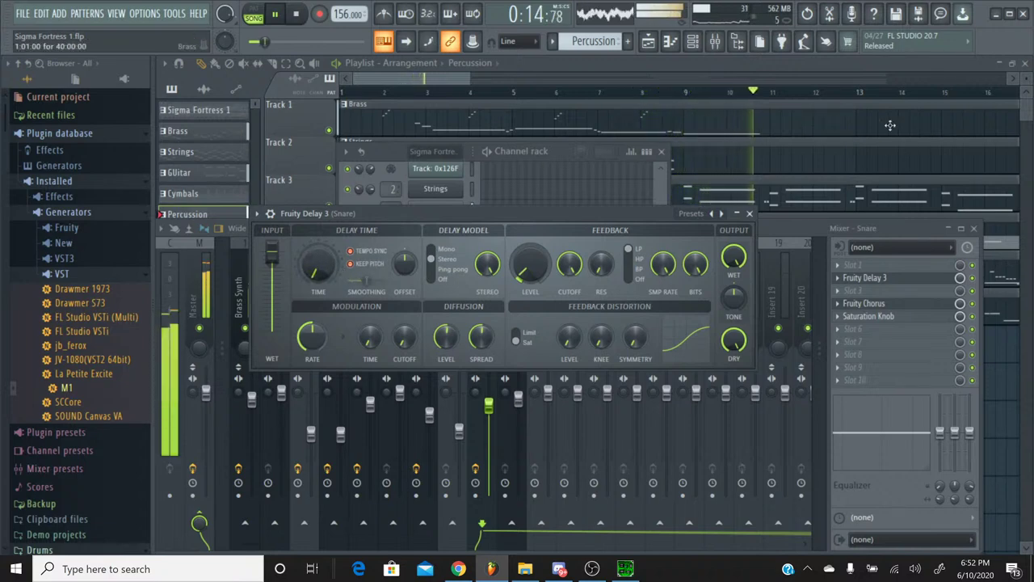
pyautogui.moveTo(734, 257); pyautogui.dragTo(733, 274)
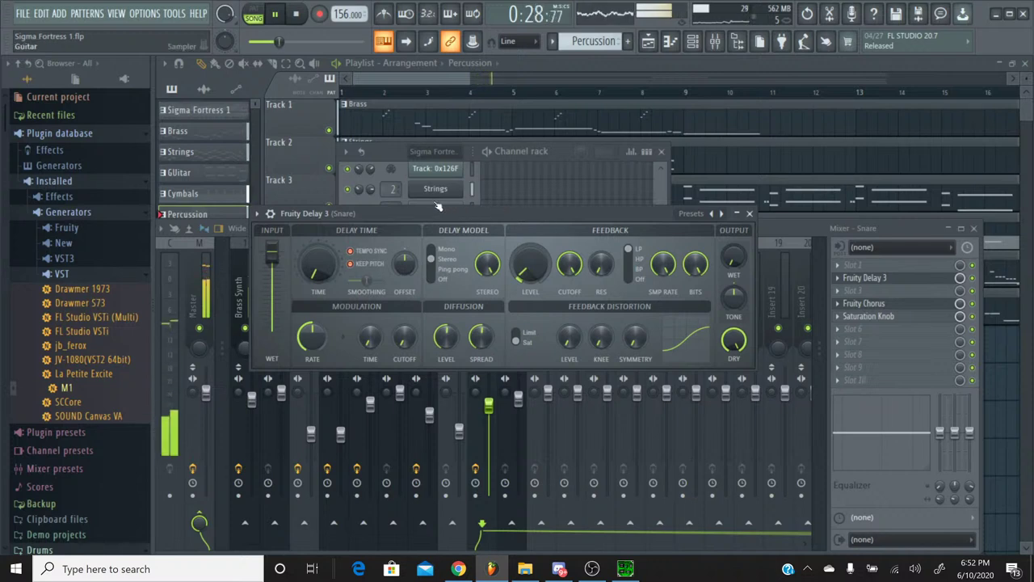
pyautogui.click(750, 213)
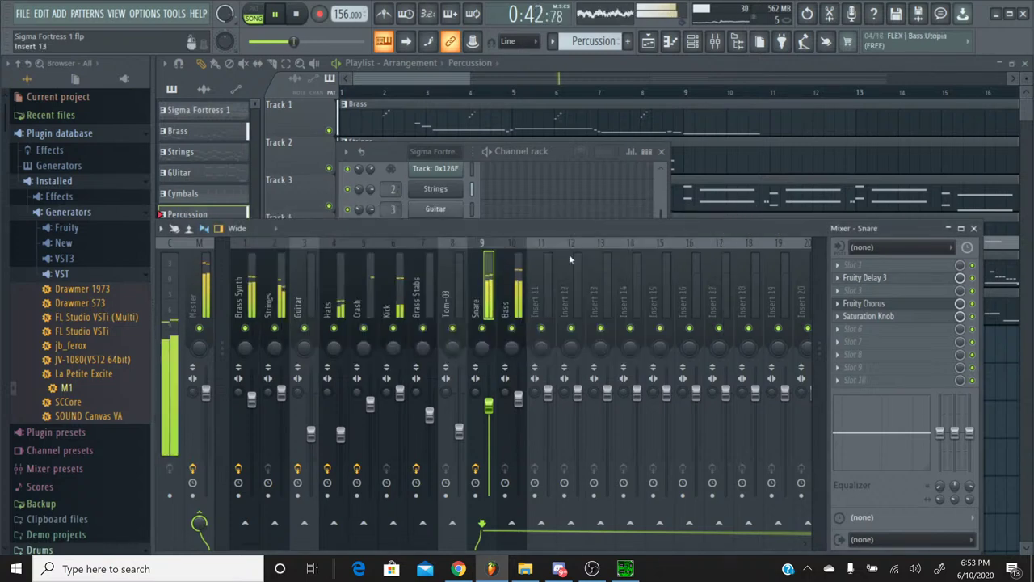
pyautogui.click(295, 15)
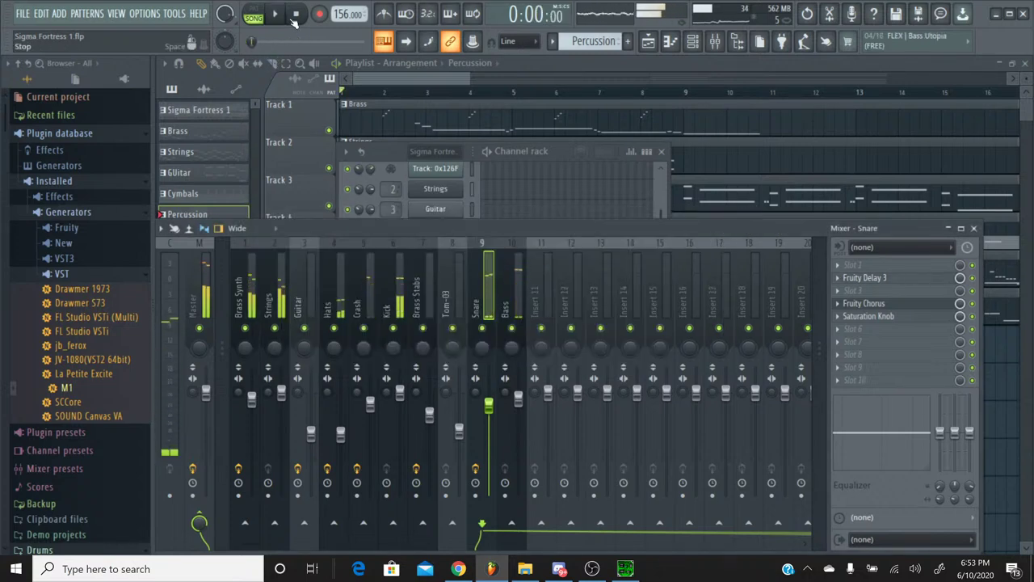
# Open the Time event automation of the Snare's Fruity Delay 3 in the Percussion pattern and examine the events around bars 17 to 24
pyautogui.click(387, 158)
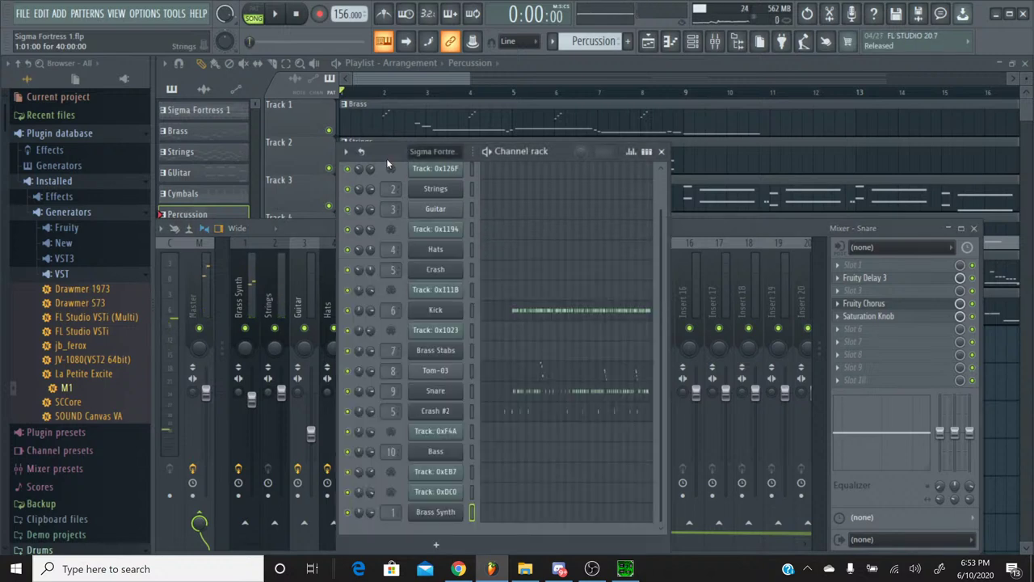
pyautogui.click(552, 42)
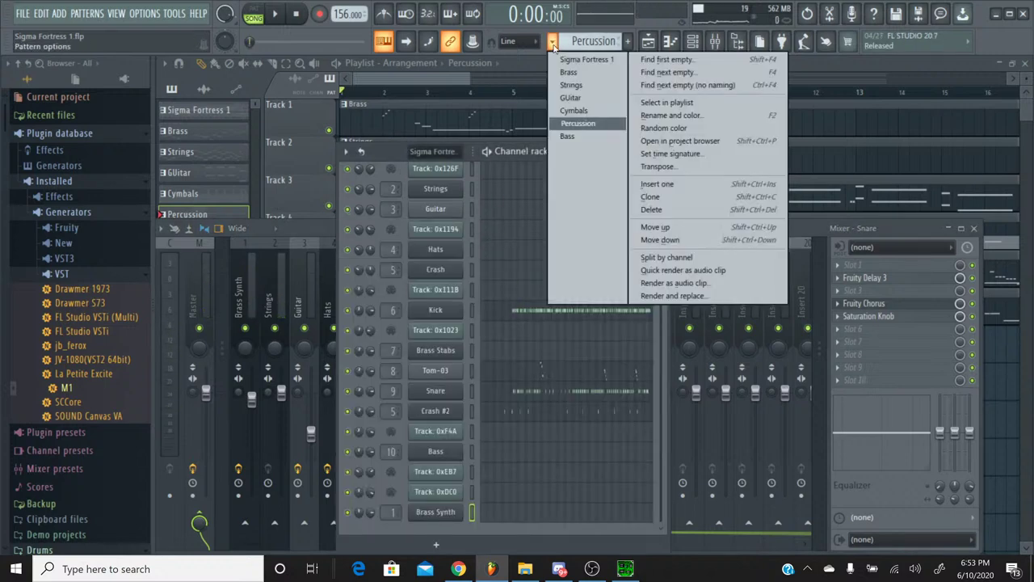
pyautogui.moveTo(577, 131); pyautogui.dragTo(576, 127)
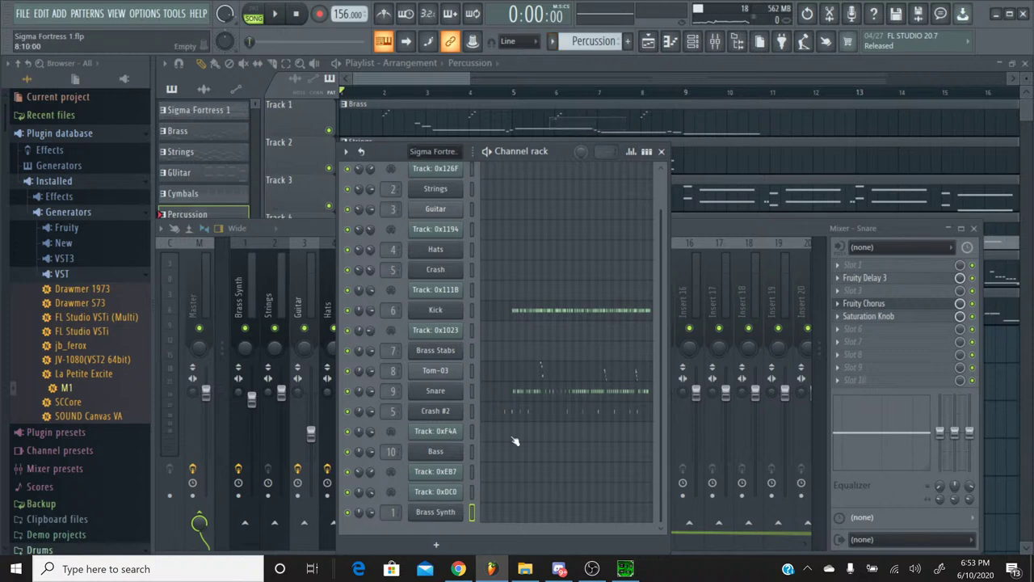
pyautogui.click(896, 283)
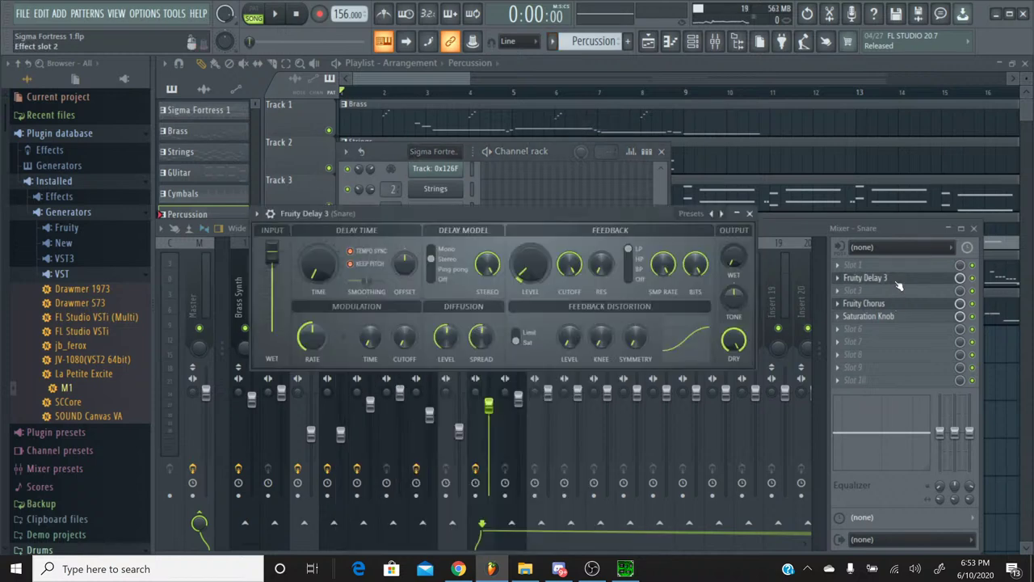
pyautogui.rightClick(314, 267)
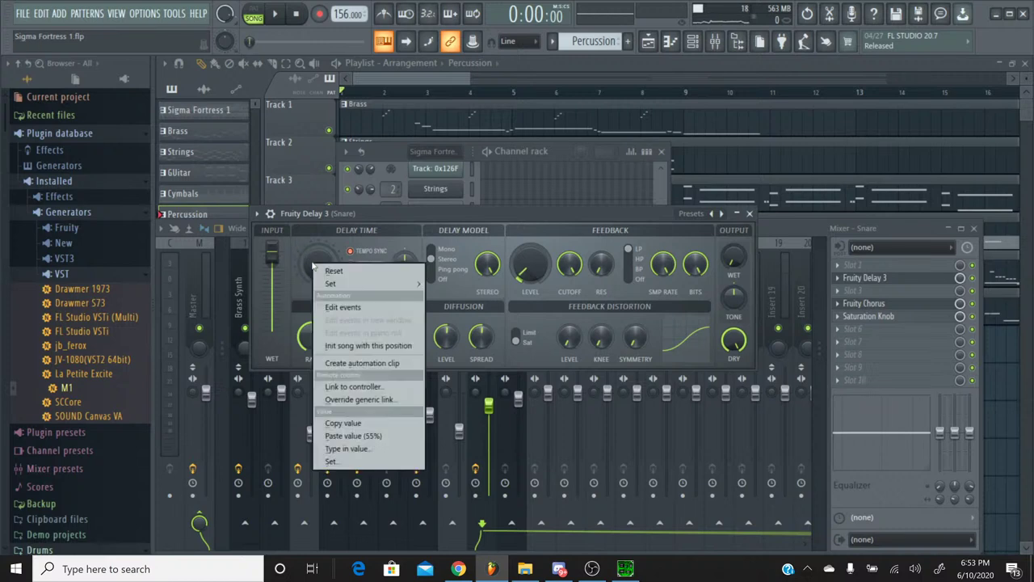
pyautogui.click(343, 307)
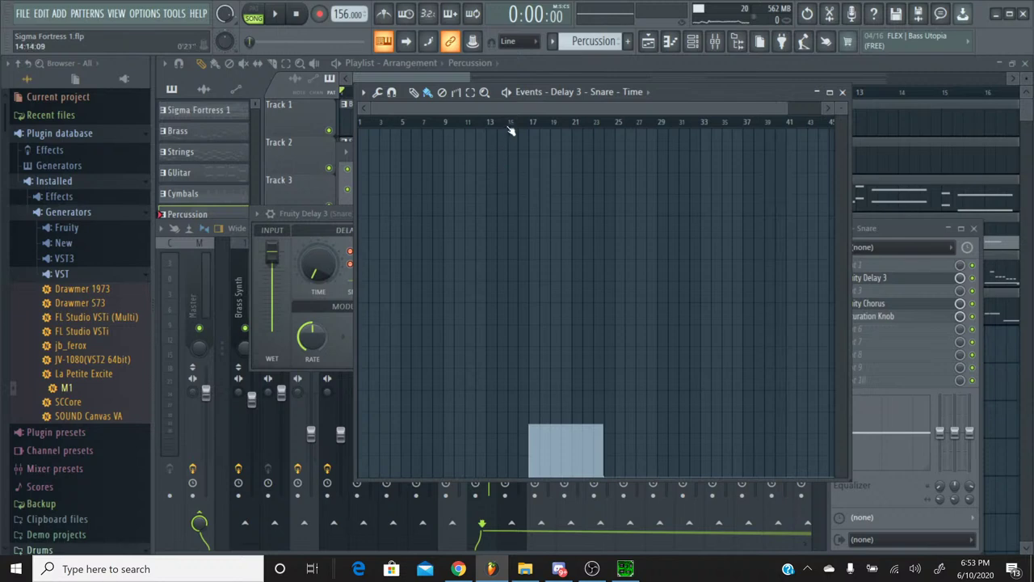
pyautogui.scroll(4, 511, 129)
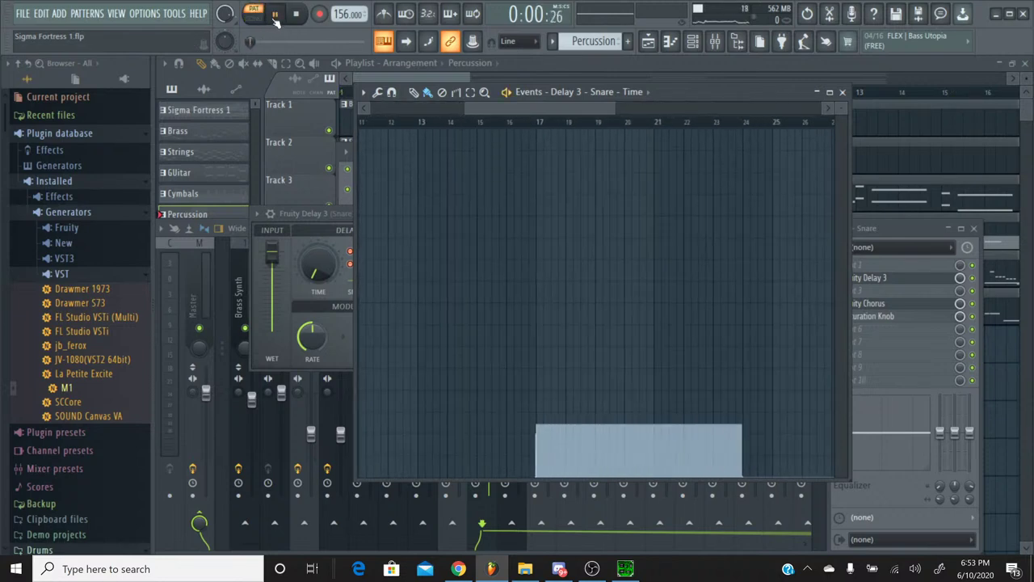
# Listen to the Percussion pattern from about bar 15 to check the snare delay, stop playback and close the delay plugin
pyautogui.click(486, 128)
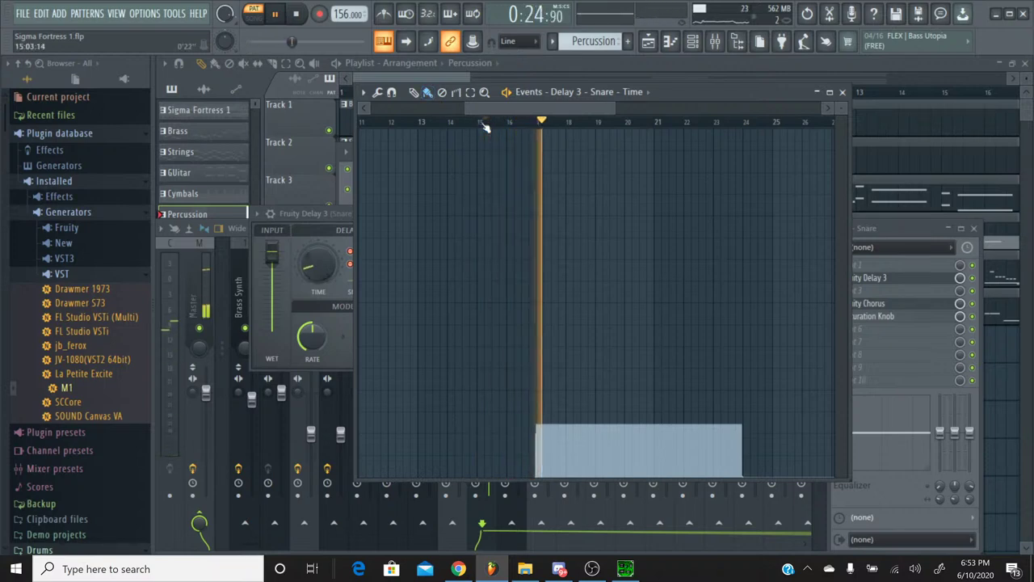
pyautogui.click(842, 92)
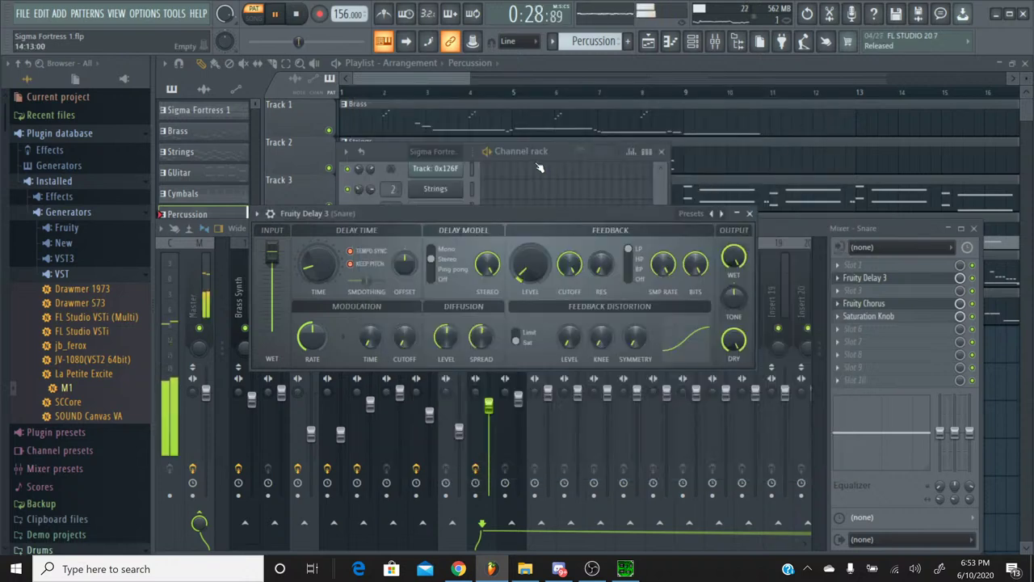
pyautogui.click(299, 16)
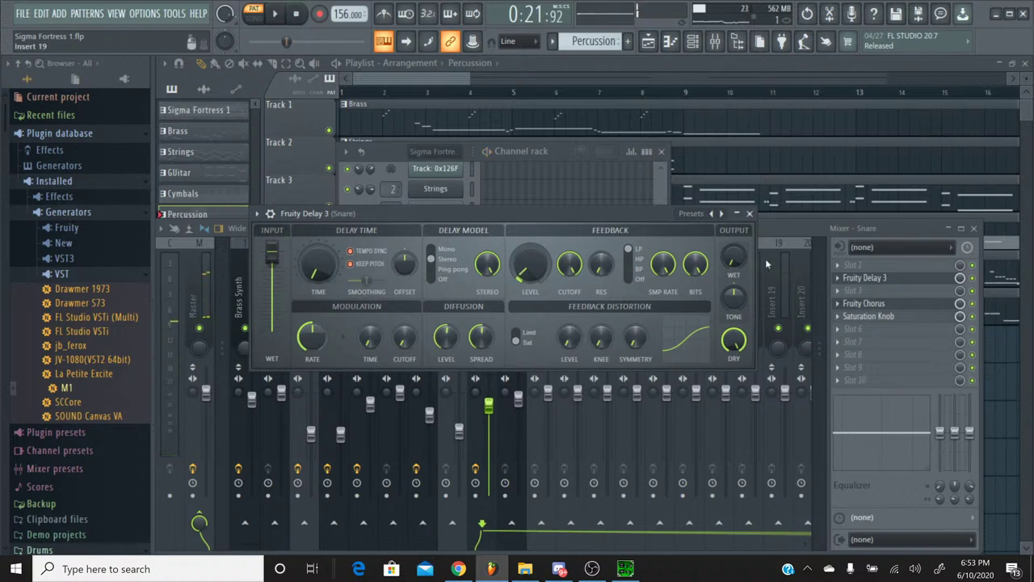
pyautogui.click(750, 215)
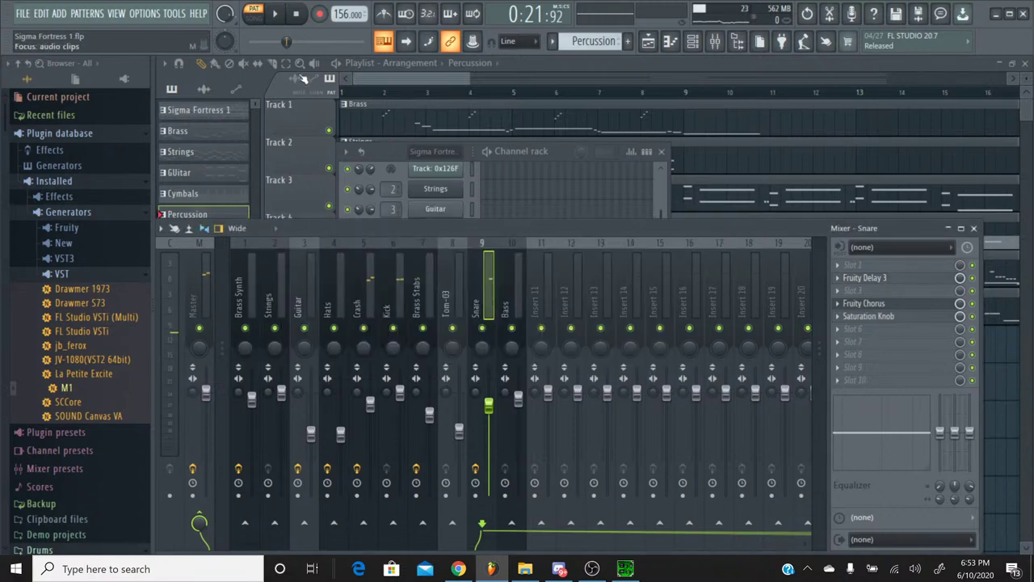
# Play the full song from the start in song mode and check the Snare's Fruity Delay 3 in the mixer during playback
pyautogui.moveTo(427, 83); pyautogui.dragTo(257, 102)
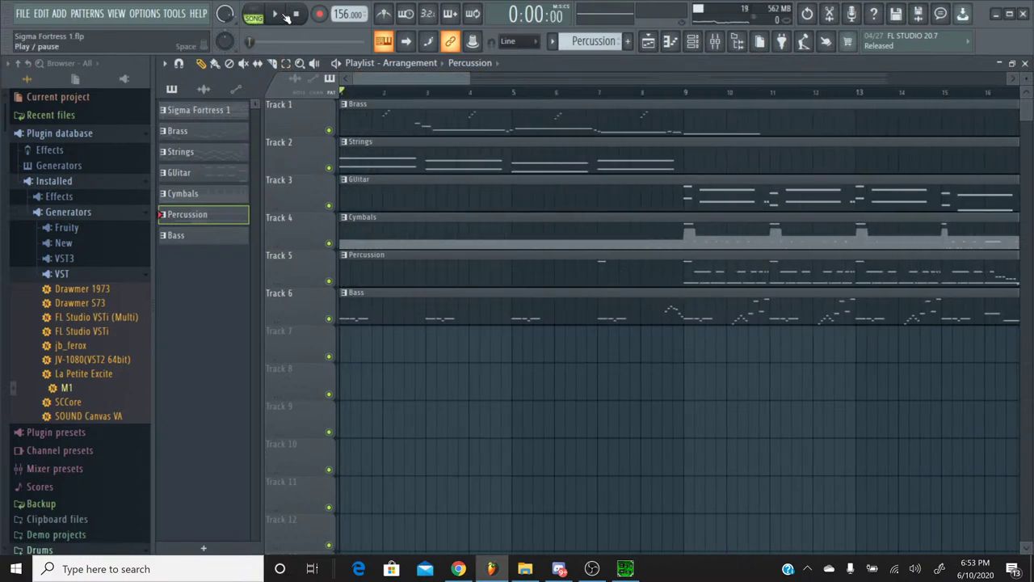
pyautogui.click(283, 15)
pyautogui.click(715, 42)
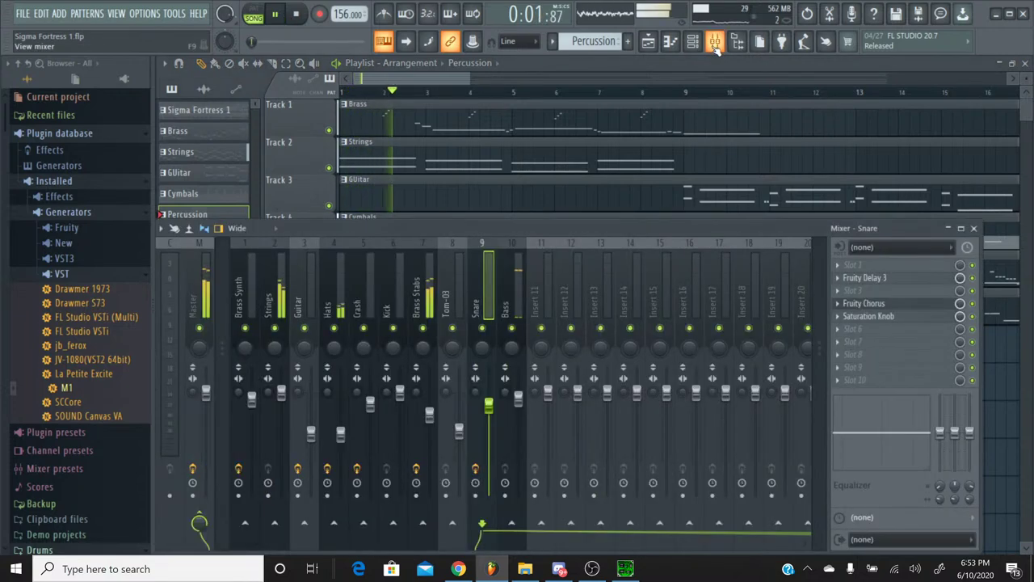
pyautogui.click(905, 279)
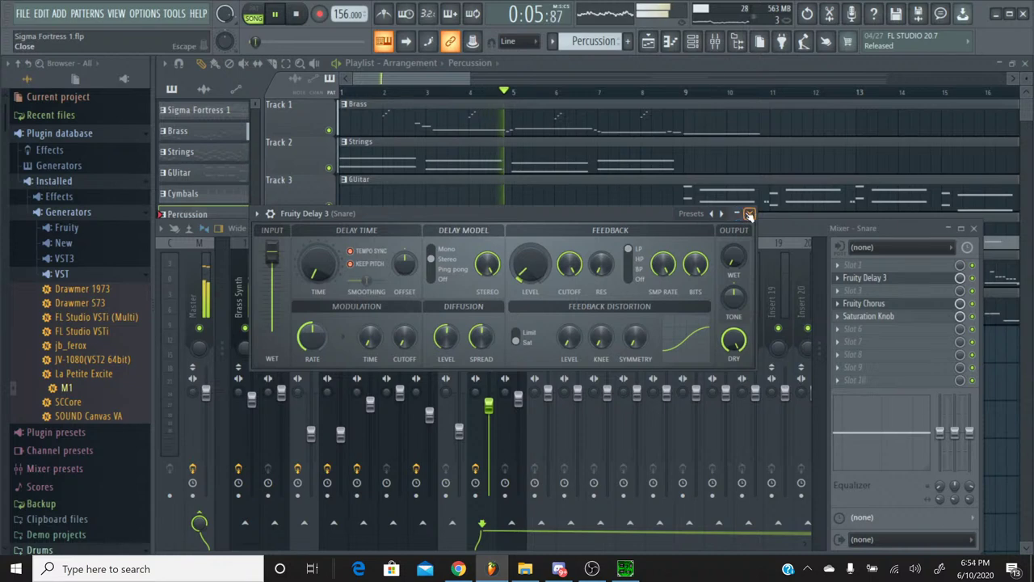
pyautogui.click(749, 214)
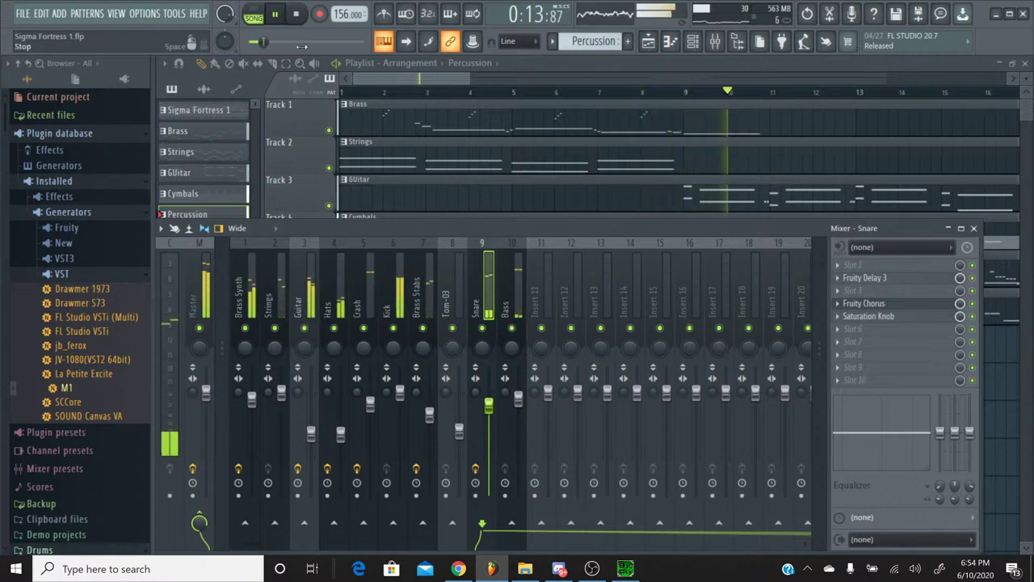
# Solo the Guitar mixer track during playback, raise its volume to about -8.1 dB, and bring the other tracks back
pyautogui.rightClick(303, 327)
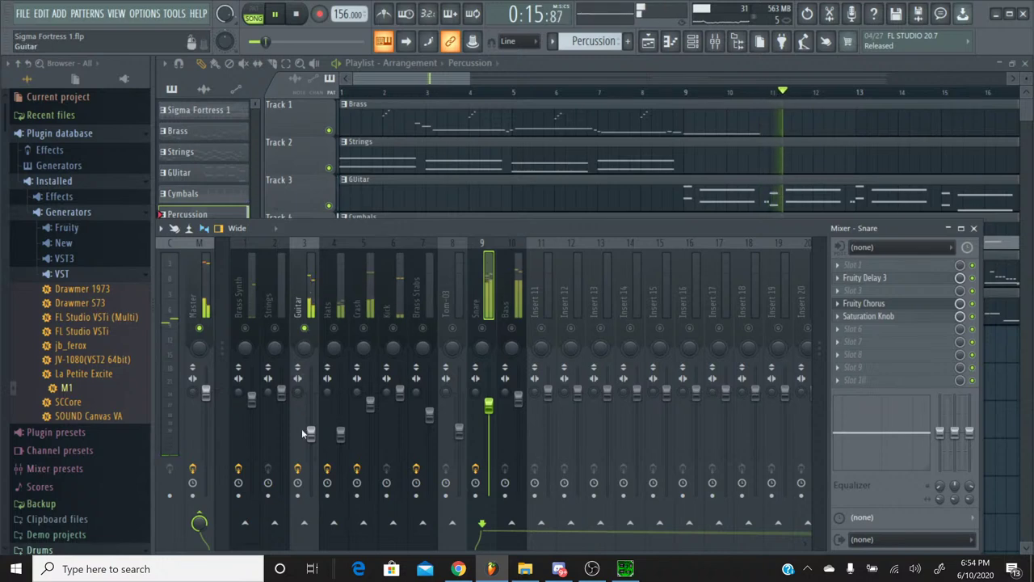
pyautogui.moveTo(303, 432); pyautogui.dragTo(303, 425)
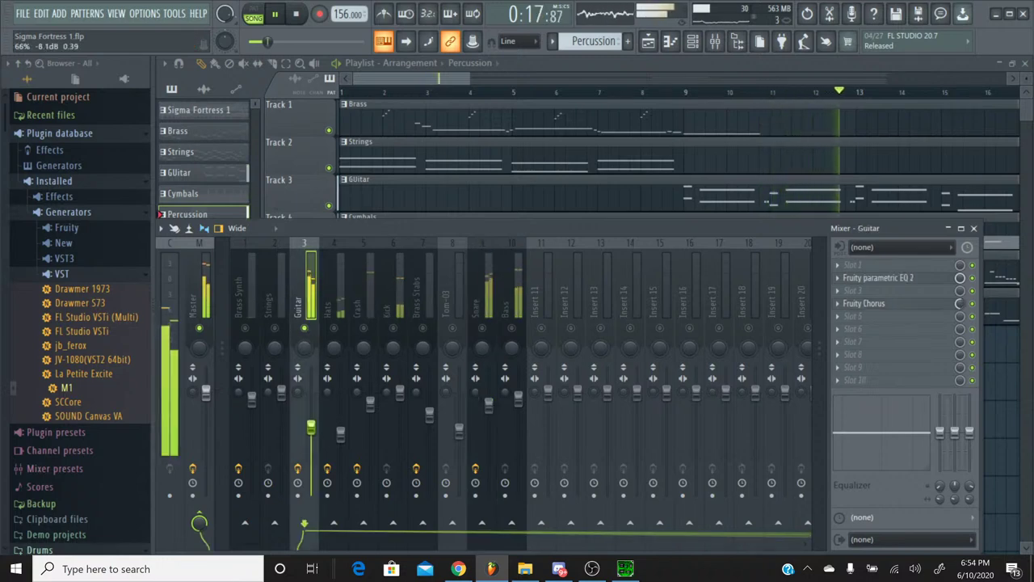
pyautogui.rightClick(304, 327)
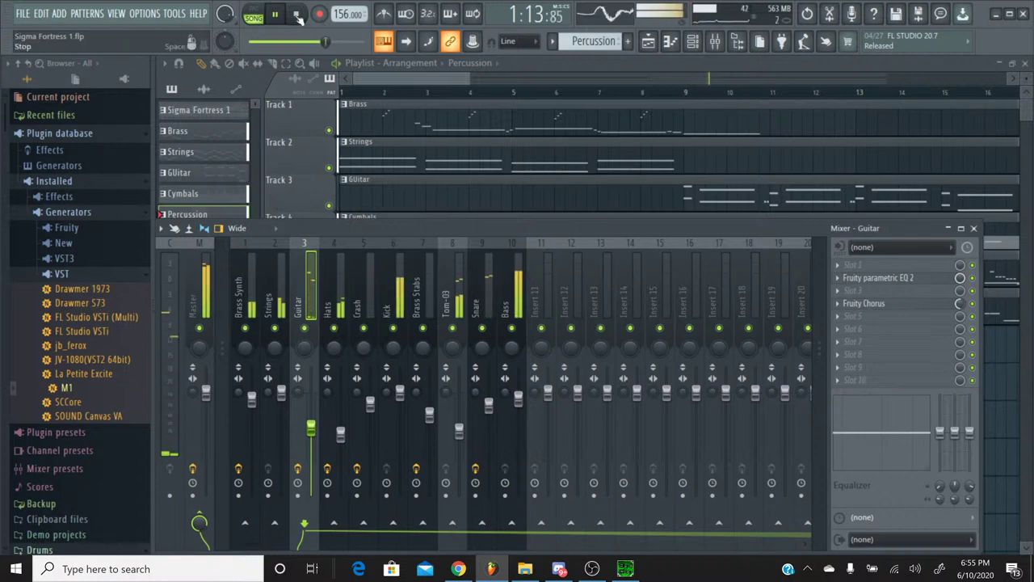
# Follow the playback through the end of the arrangement, skip ahead to about bar 71 to check the loop back, and stop
pyautogui.moveTo(433, 84); pyautogui.dragTo(816, 78)
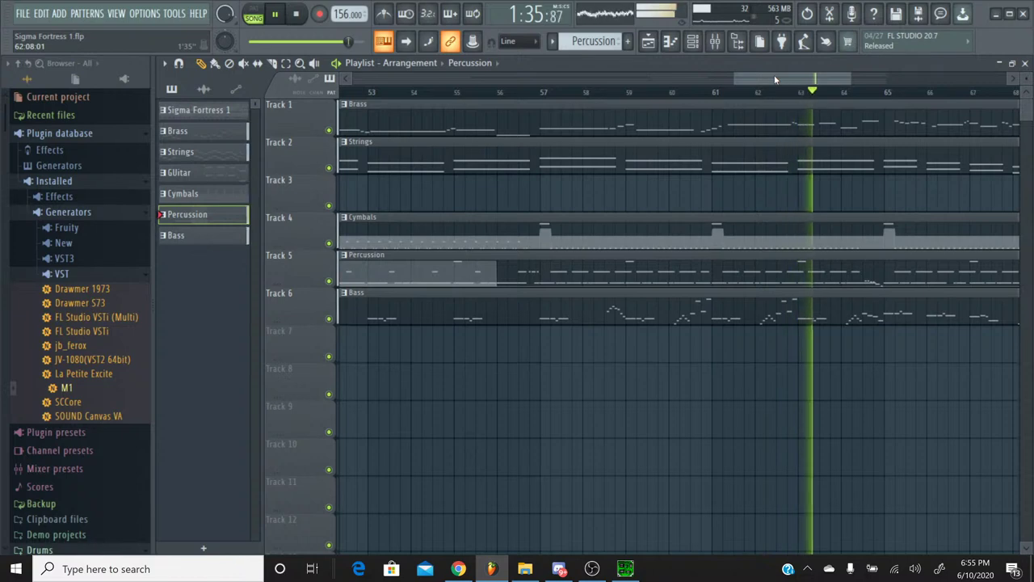
pyautogui.moveTo(774, 79); pyautogui.dragTo(851, 77)
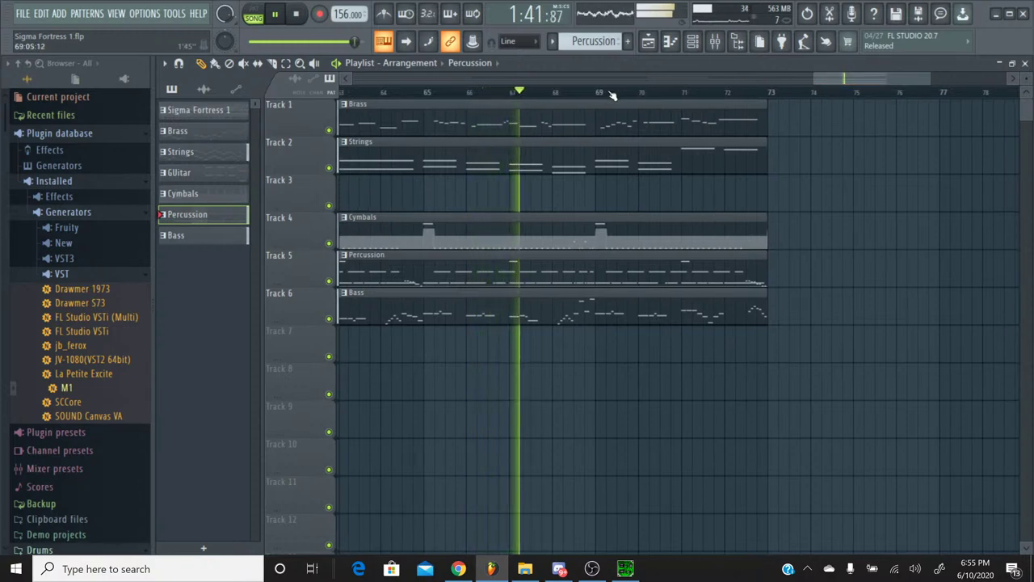
pyautogui.click(670, 92)
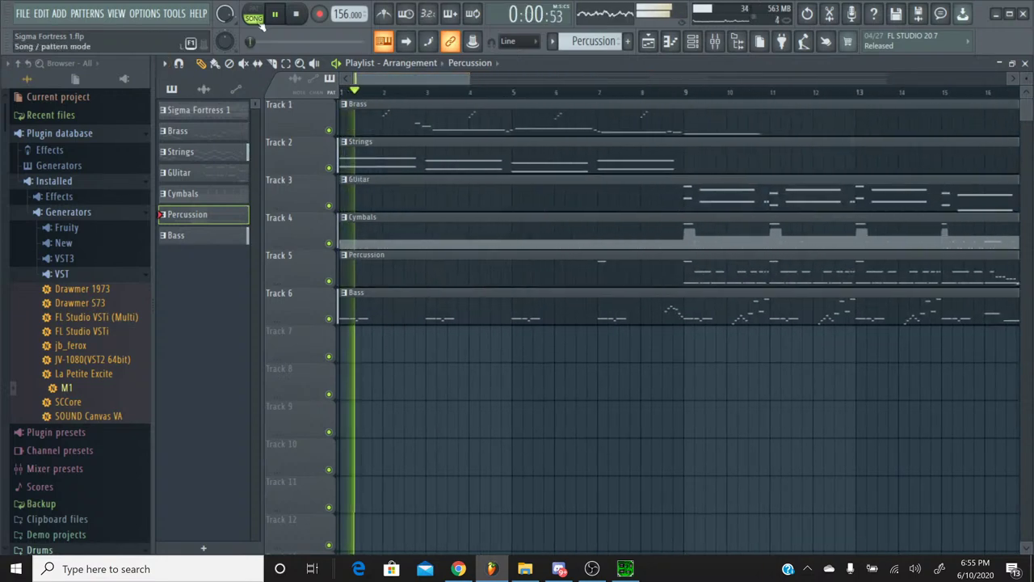
pyautogui.click(296, 15)
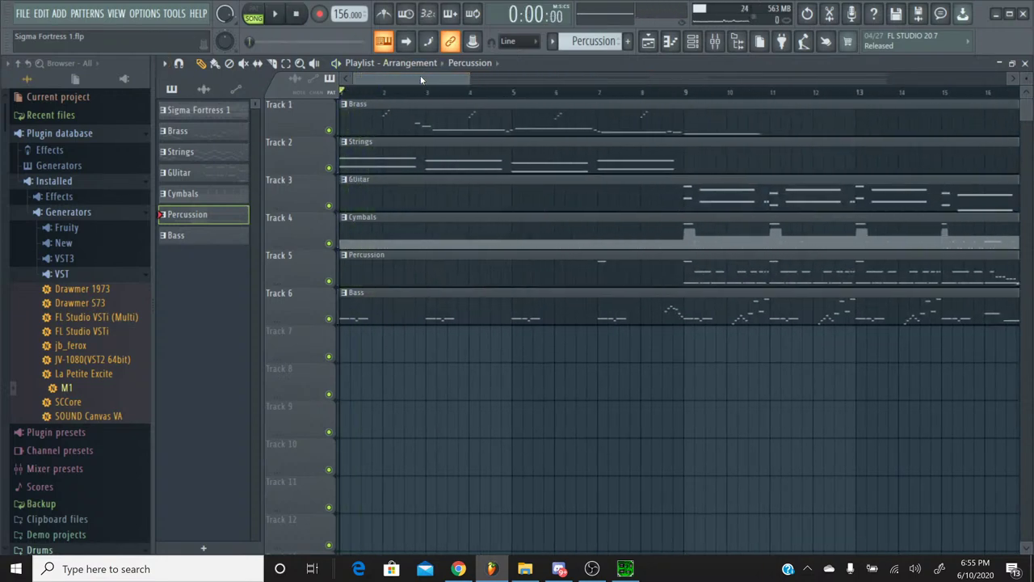
# Duplicate the Brass, Strings, Guitar, Cymbals, Percussion and Bass clips that start at bar 41 and place the copies at bar 73
pyautogui.moveTo(420, 78); pyautogui.dragTo(700, 79)
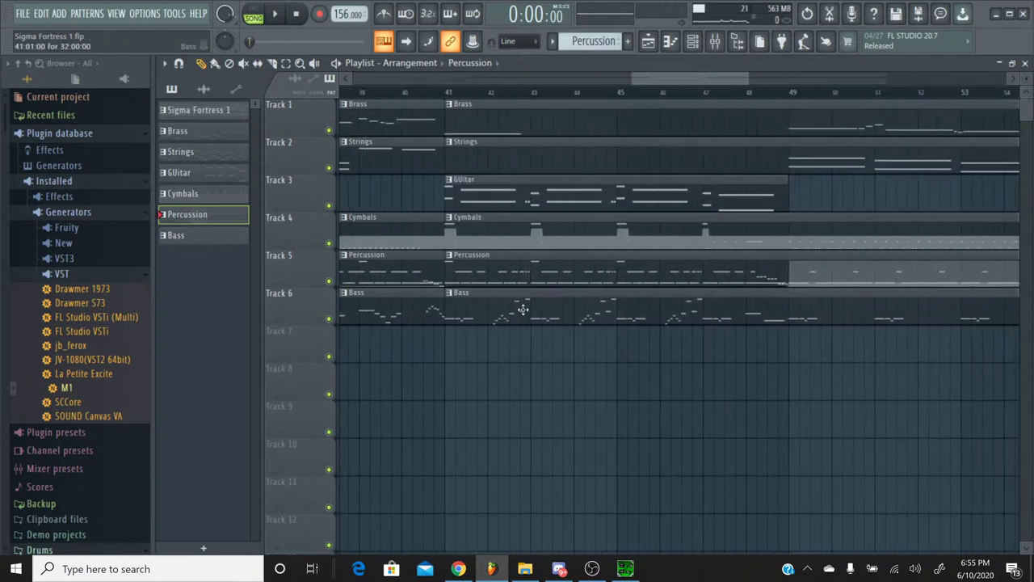
pyautogui.moveTo(519, 390); pyautogui.dragTo(549, 91)
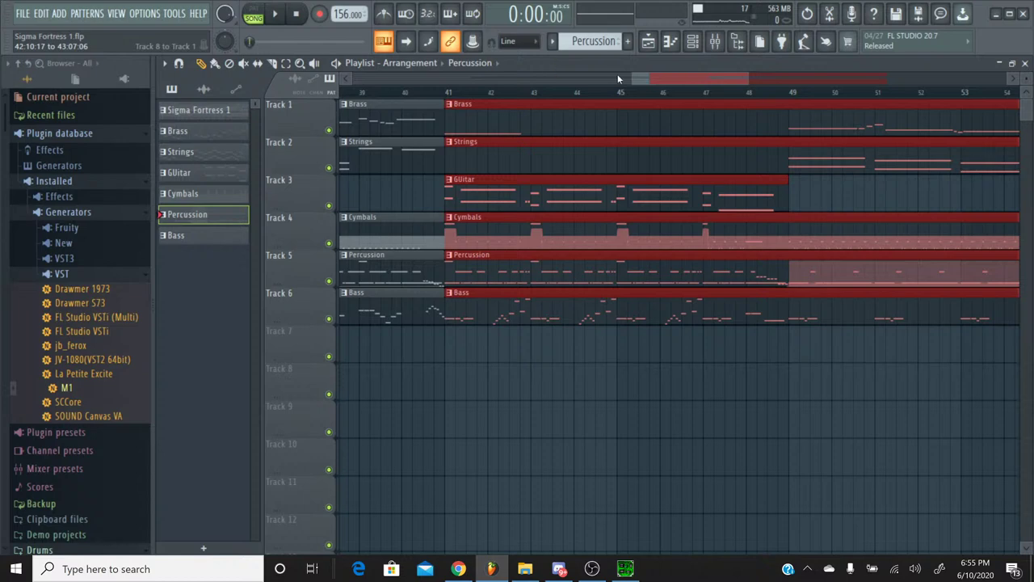
pyautogui.moveTo(647, 83); pyautogui.dragTo(765, 86)
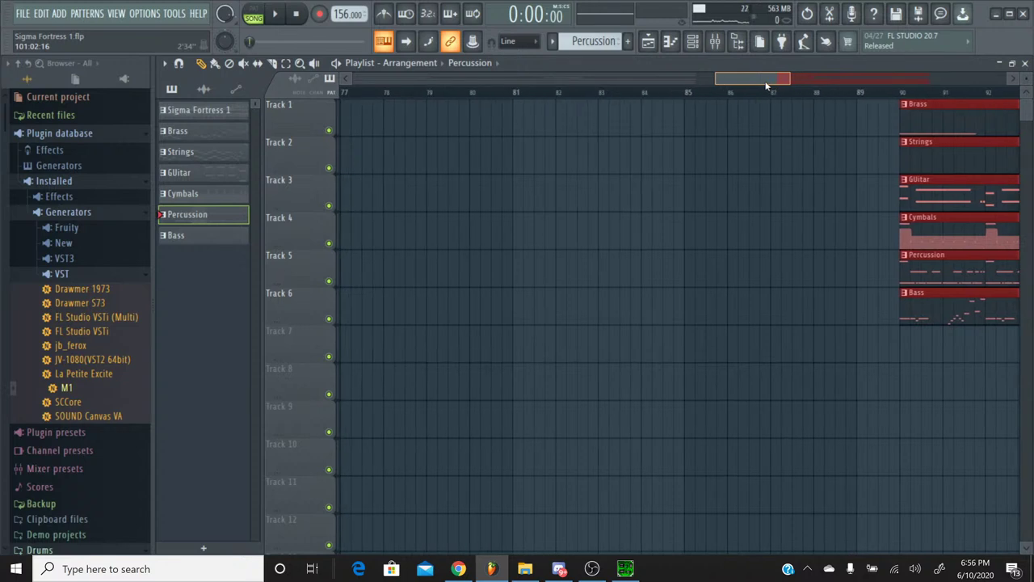
pyautogui.moveTo(941, 107); pyautogui.dragTo(538, 106)
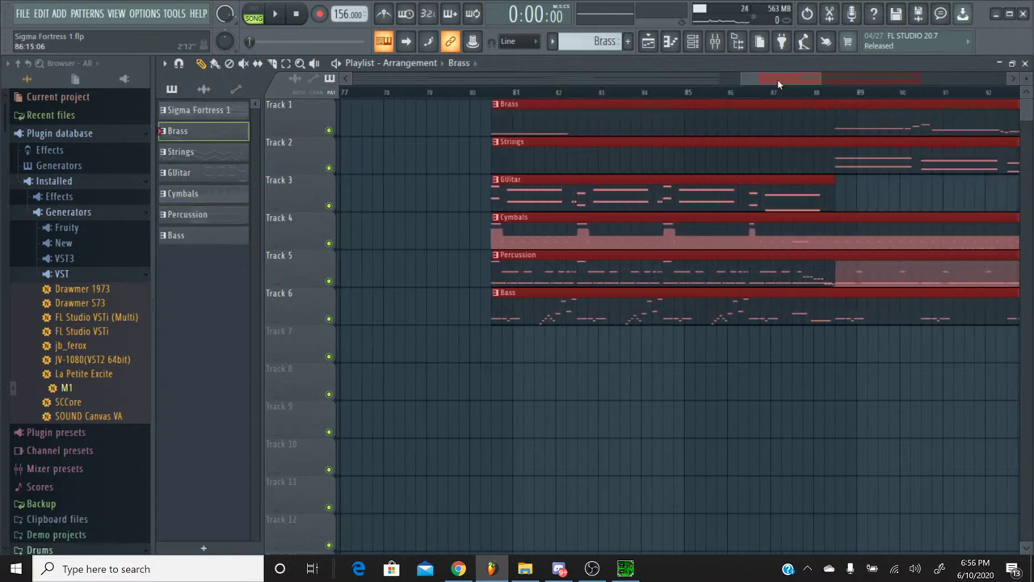
pyautogui.moveTo(777, 80); pyautogui.dragTo(736, 83)
pyautogui.moveTo(854, 104); pyautogui.dragTo(529, 107)
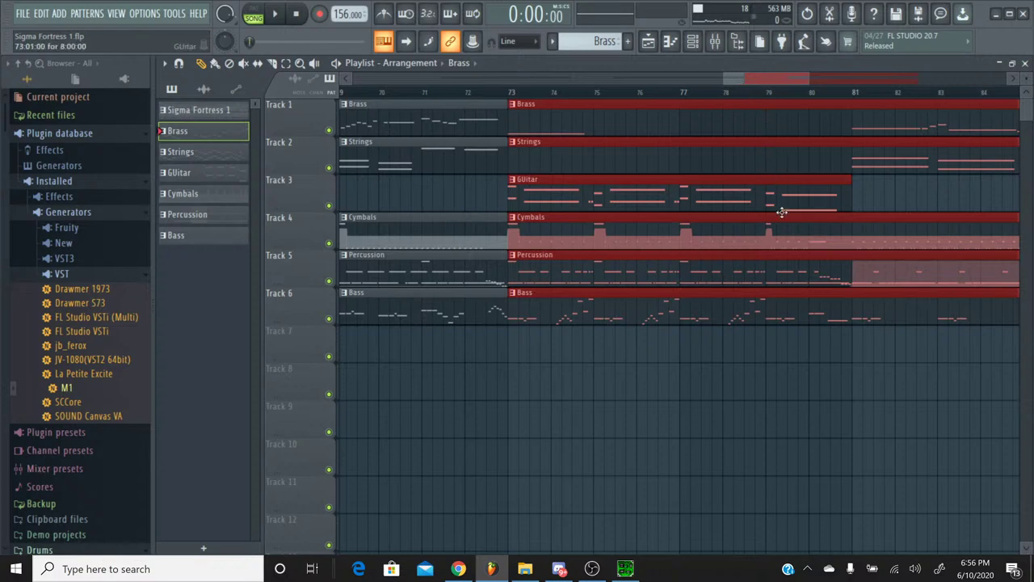
# Shorten the copied Cymbals, Percussion, Bass, Brass and Strings clips at bar 73 to end at bar 81 with the Guitar clip
pyautogui.moveTo(807, 380); pyautogui.dragTo(803, 243)
pyautogui.moveTo(767, 80); pyautogui.dragTo(919, 80)
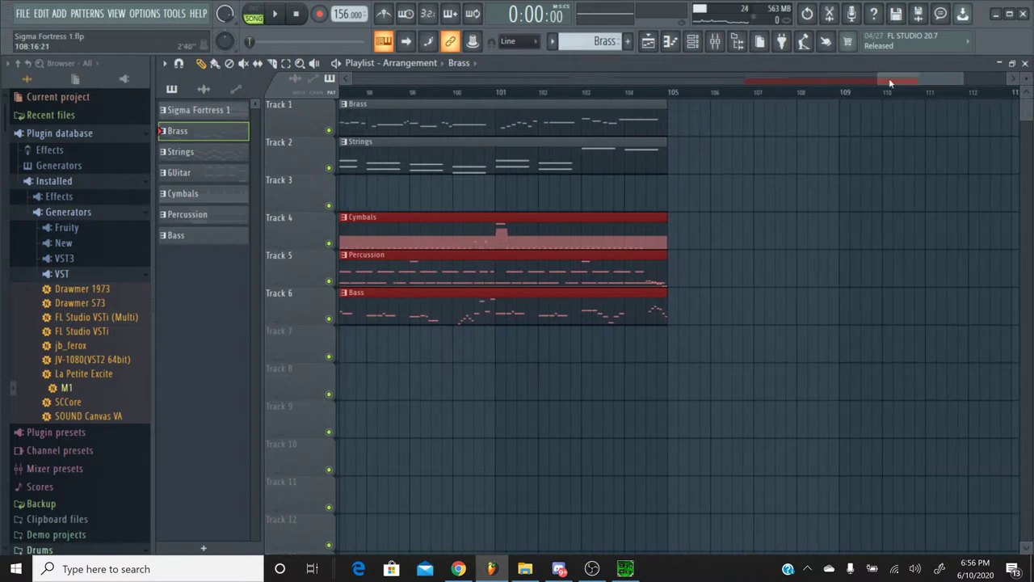
pyautogui.scroll(-6, 765, 99)
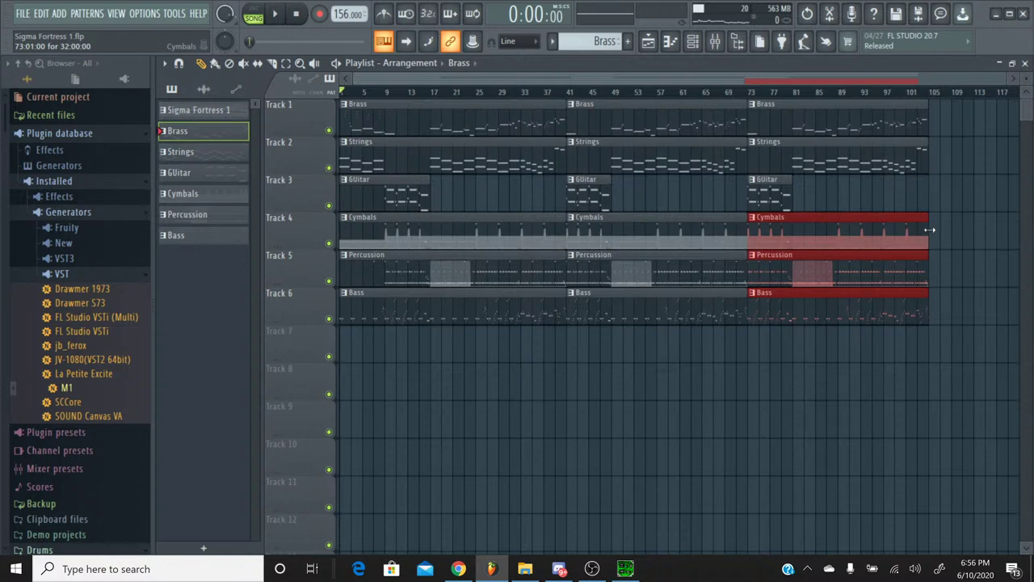
pyautogui.moveTo(930, 231); pyautogui.dragTo(797, 229)
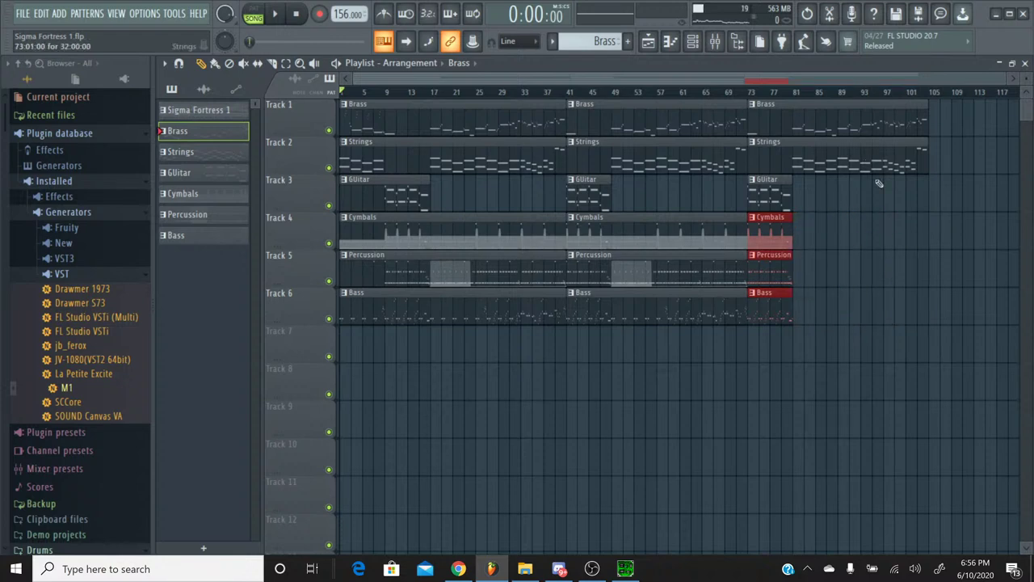
pyautogui.moveTo(878, 183); pyautogui.dragTo(800, 125)
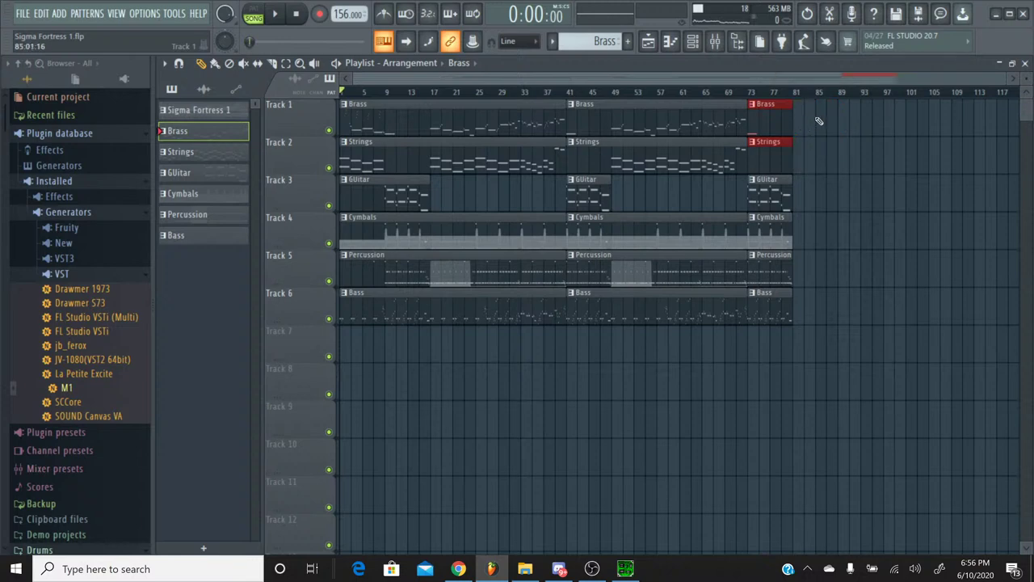
# Select the time range of the copied clips, bars 73 to 81, and create an automation clip for the Master volume
pyautogui.scroll(10, 813, 92)
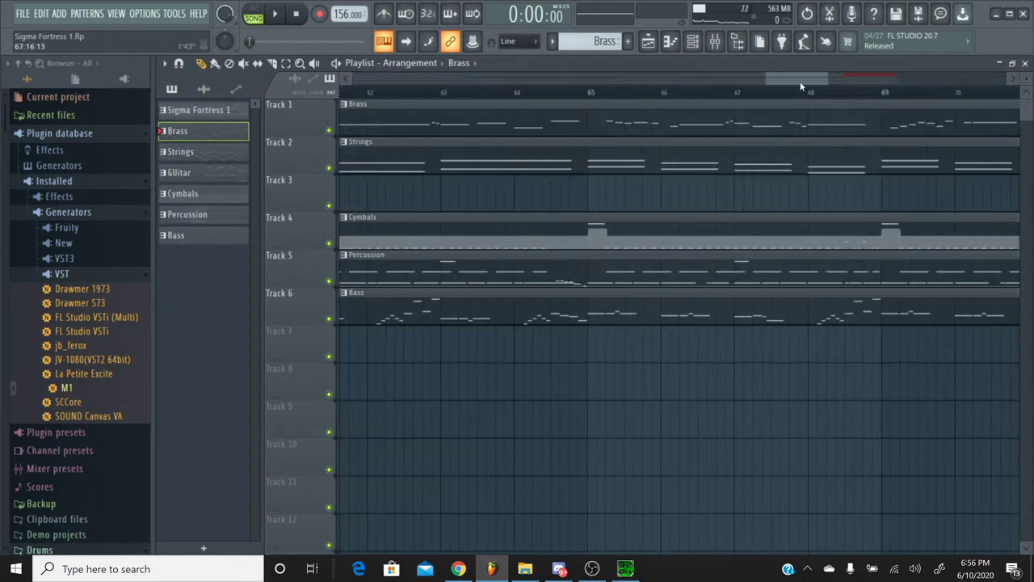
pyautogui.moveTo(859, 83)
pyautogui.mouseDown()
pyautogui.moveTo(903, 83)
pyautogui.moveTo(854, 88)
pyautogui.mouseUp()
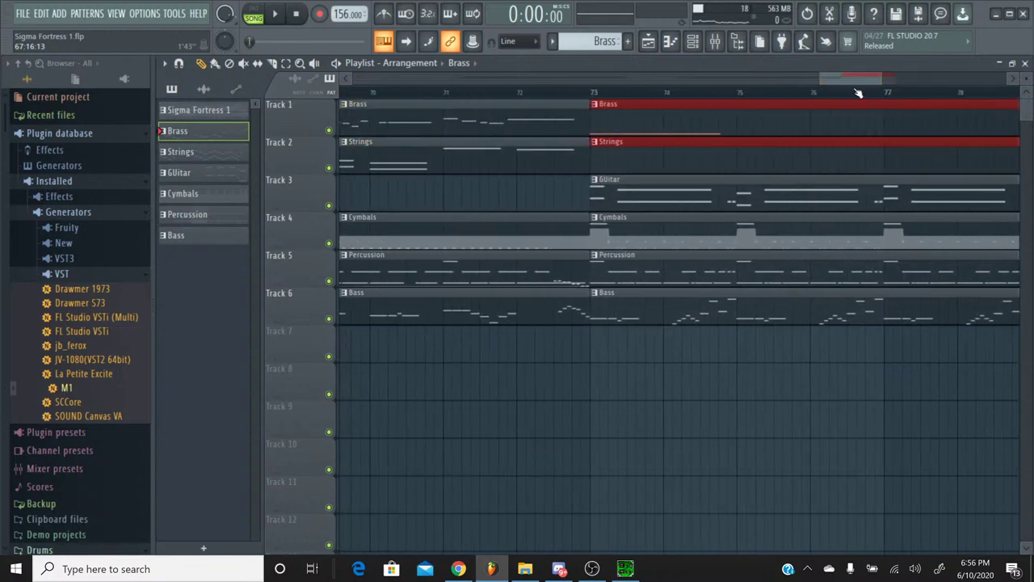
pyautogui.moveTo(828, 397); pyautogui.dragTo(798, 100)
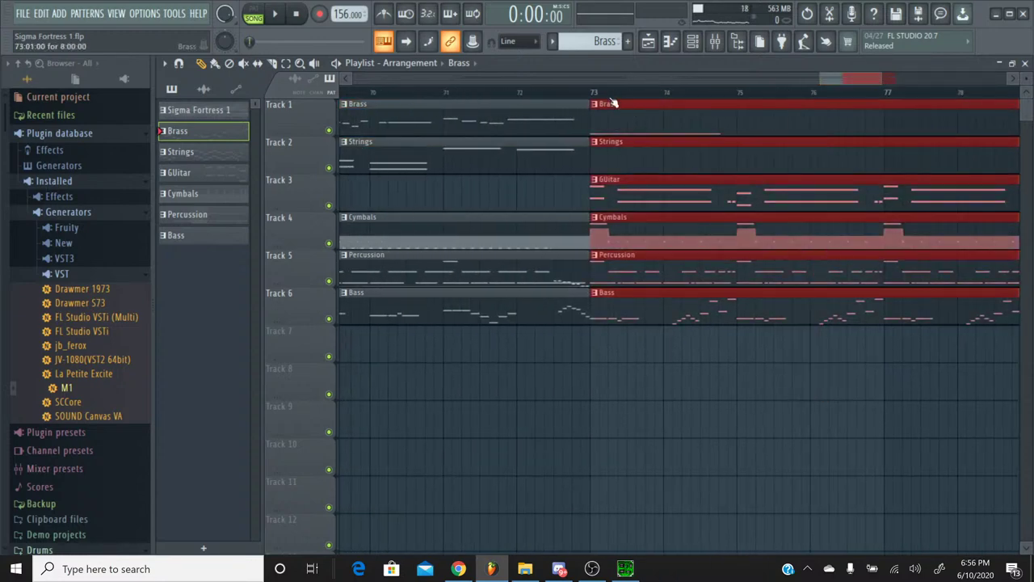
pyautogui.moveTo(595, 93); pyautogui.dragTo(840, 76)
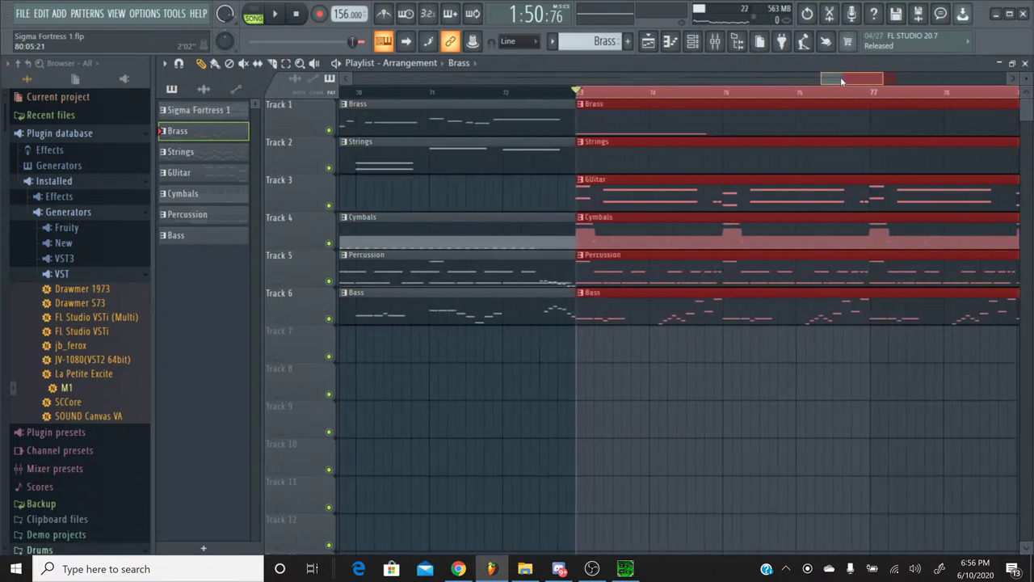
pyautogui.click(715, 43)
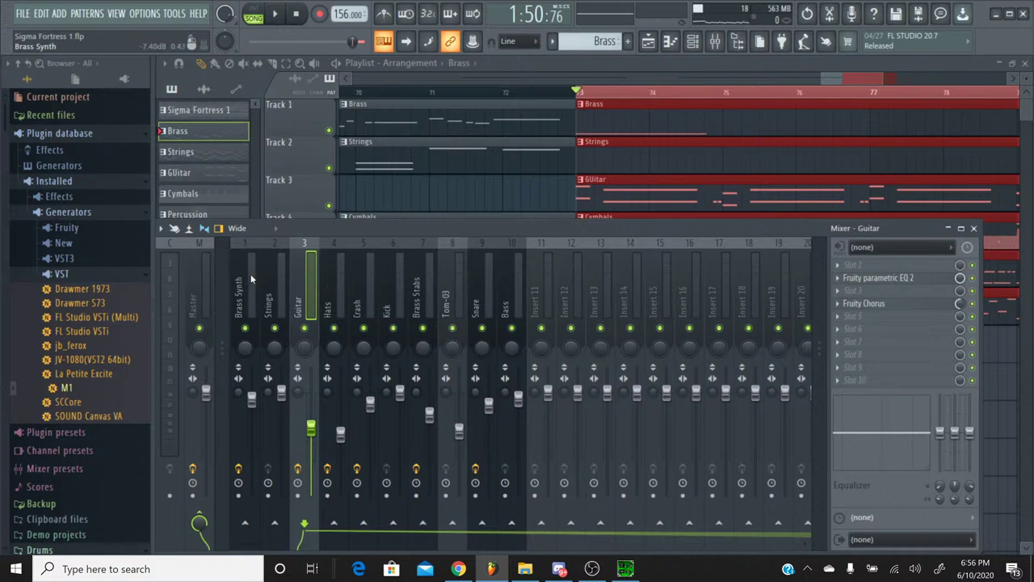
pyautogui.click(205, 244)
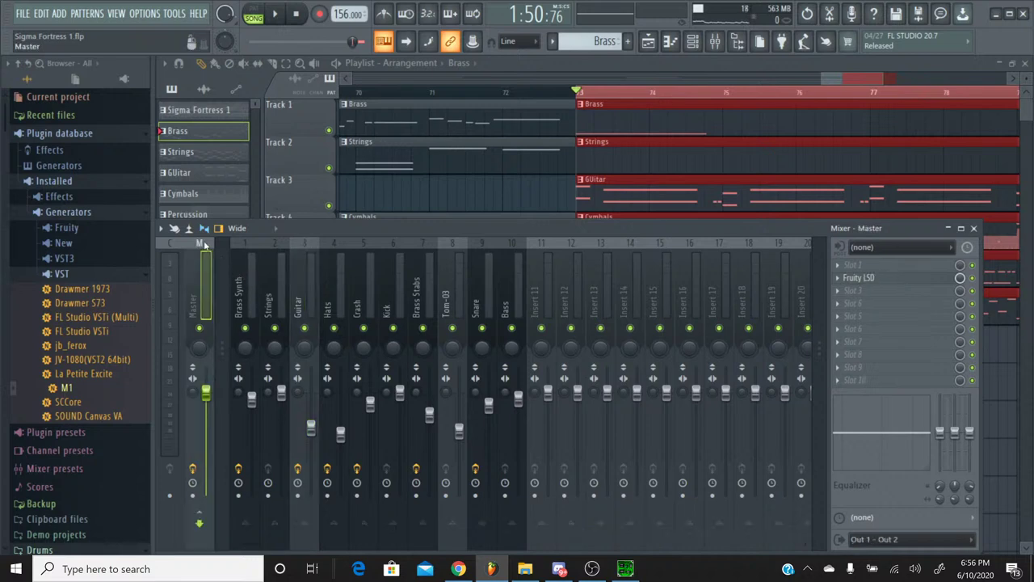
pyautogui.rightClick(207, 393)
pyautogui.click(257, 436)
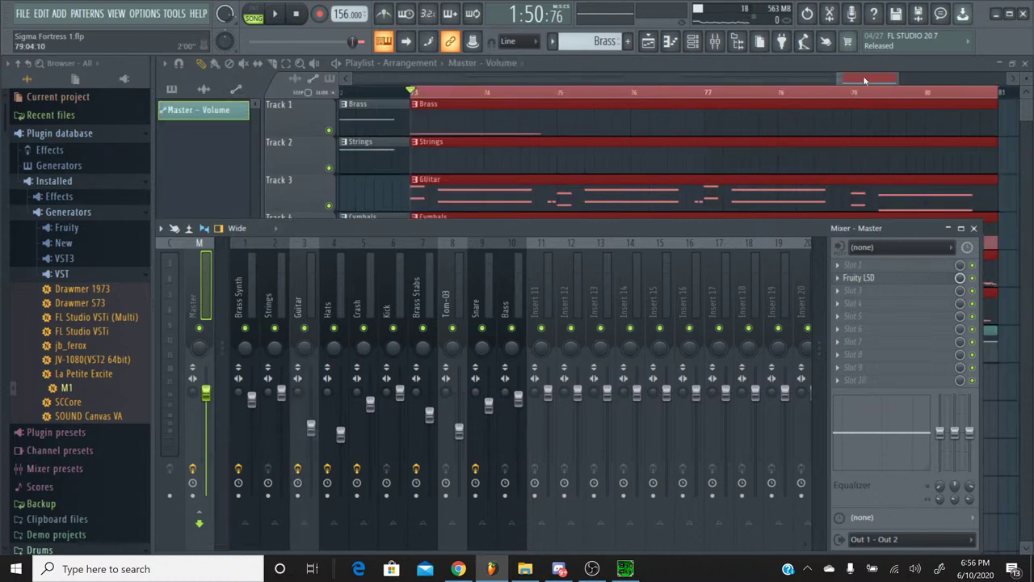
# Lower the end point of the Master - Volume clip to minimum for a fade-out, and listen from just before bar 73
pyautogui.press('F9')
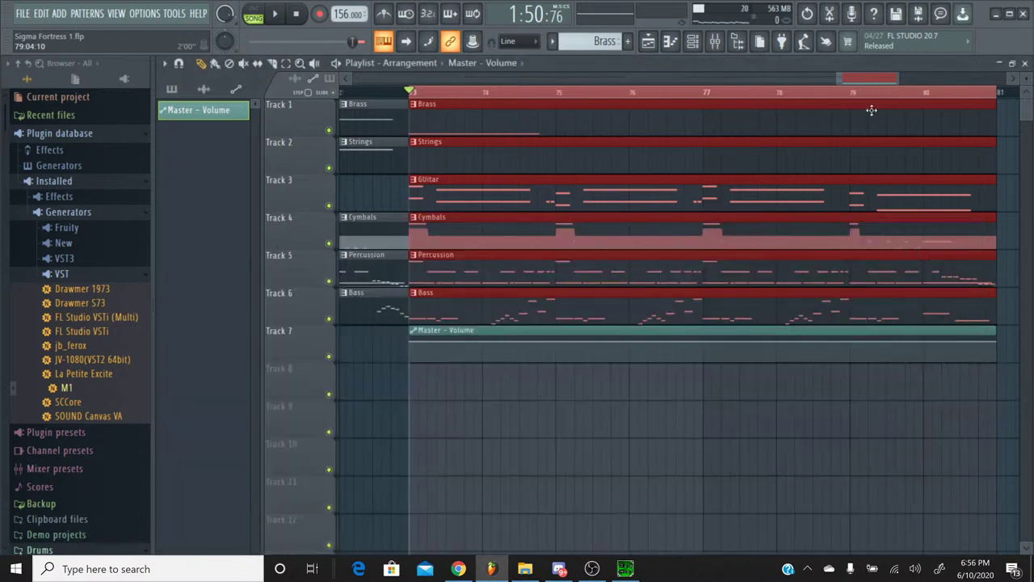
pyautogui.moveTo(997, 342); pyautogui.dragTo(986, 364)
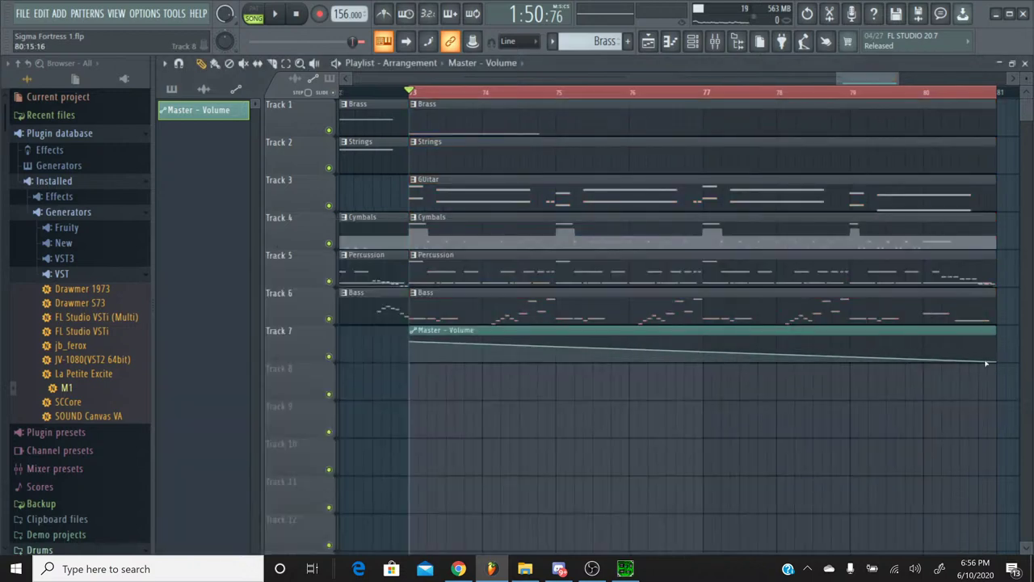
pyautogui.click(390, 93)
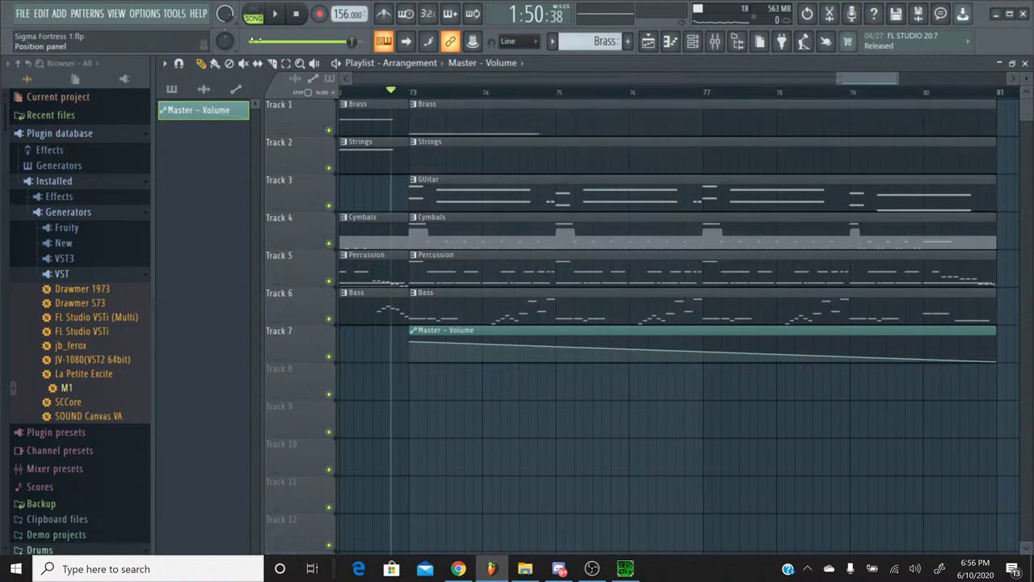
pyautogui.press('space')
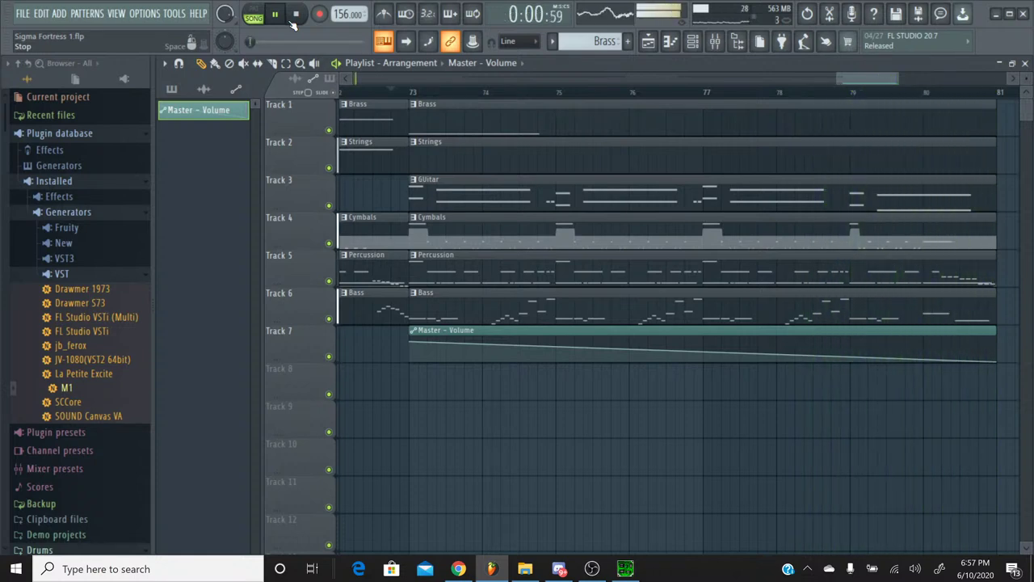
pyautogui.click(293, 22)
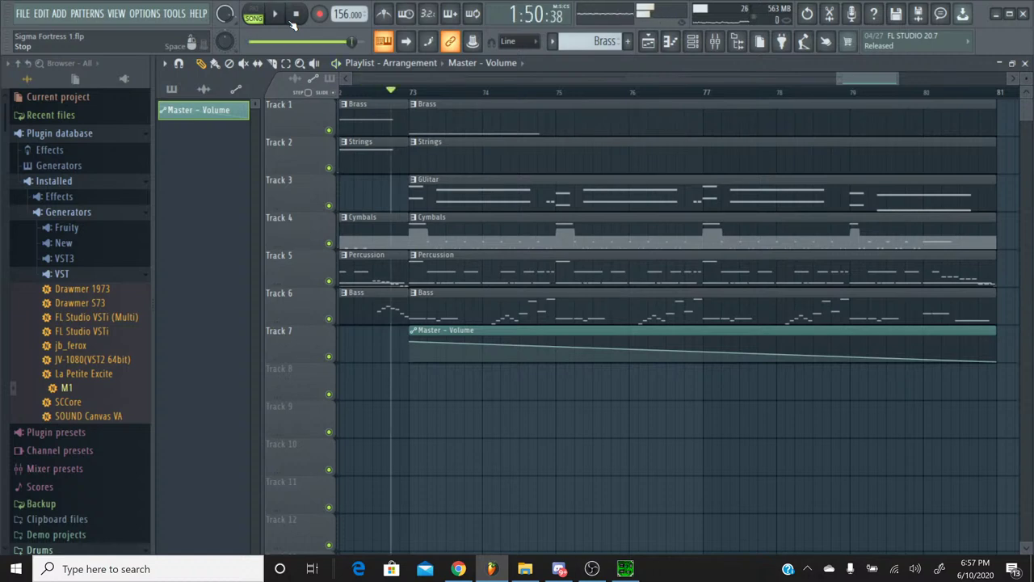
# Return the playlist to the start of the arrangement and save the project
pyautogui.moveTo(852, 79); pyautogui.dragTo(350, 75)
pyautogui.click(27, 16)
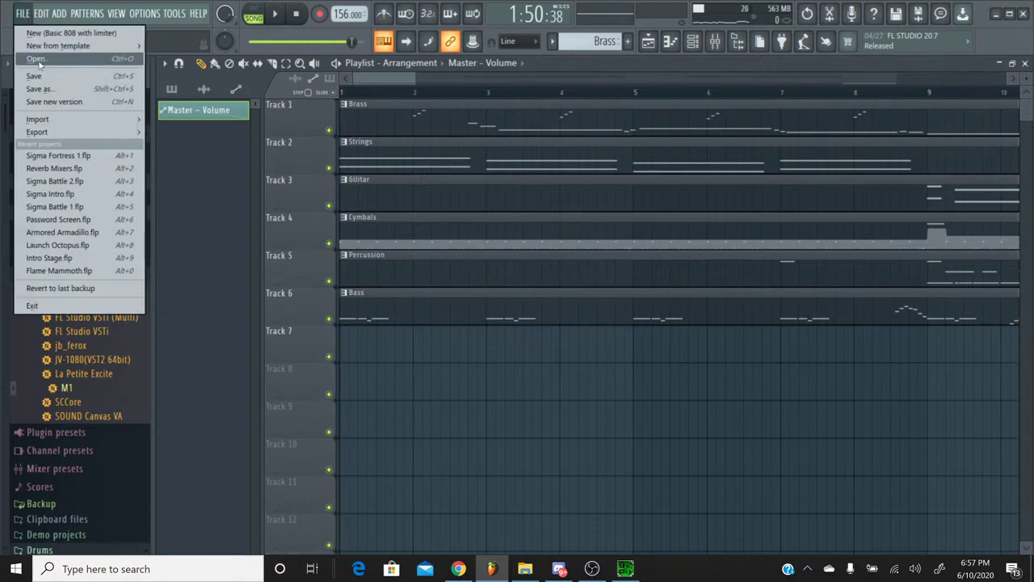
pyautogui.click(41, 74)
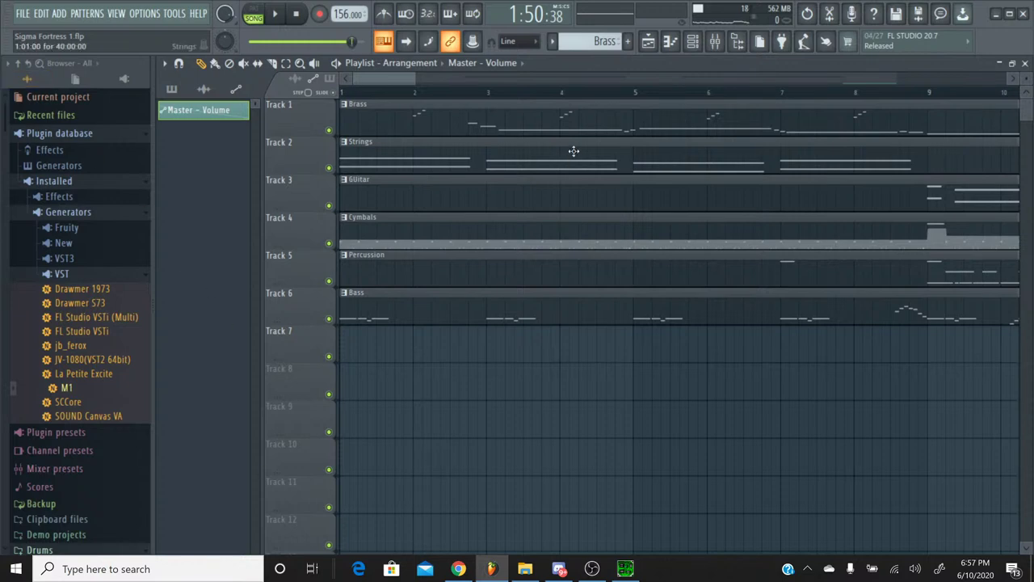
# Open the mixer, check the stream chat in Chrome, and play the song from the start with the Bass track soloed
pyautogui.click(715, 45)
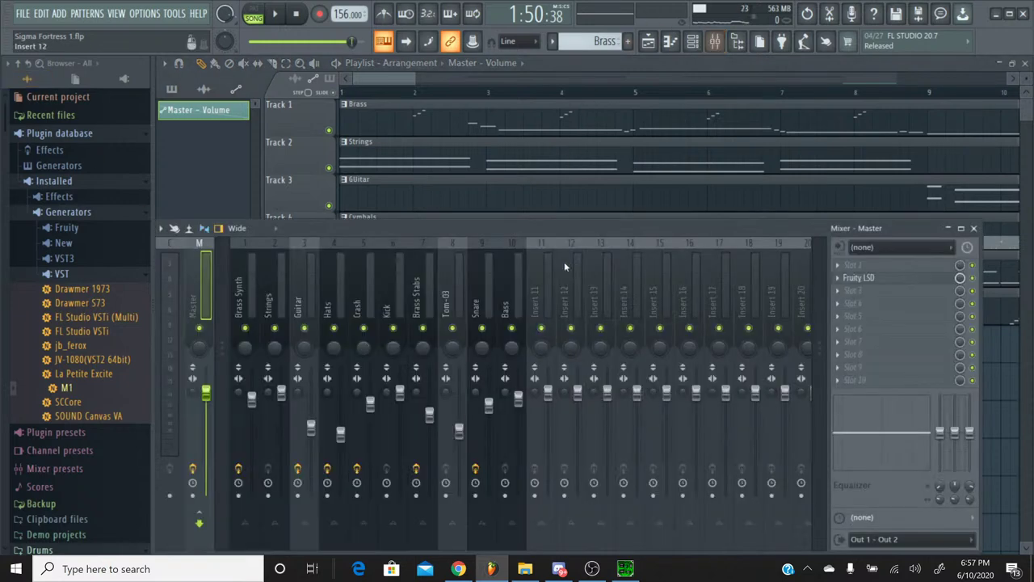
pyautogui.click(516, 254)
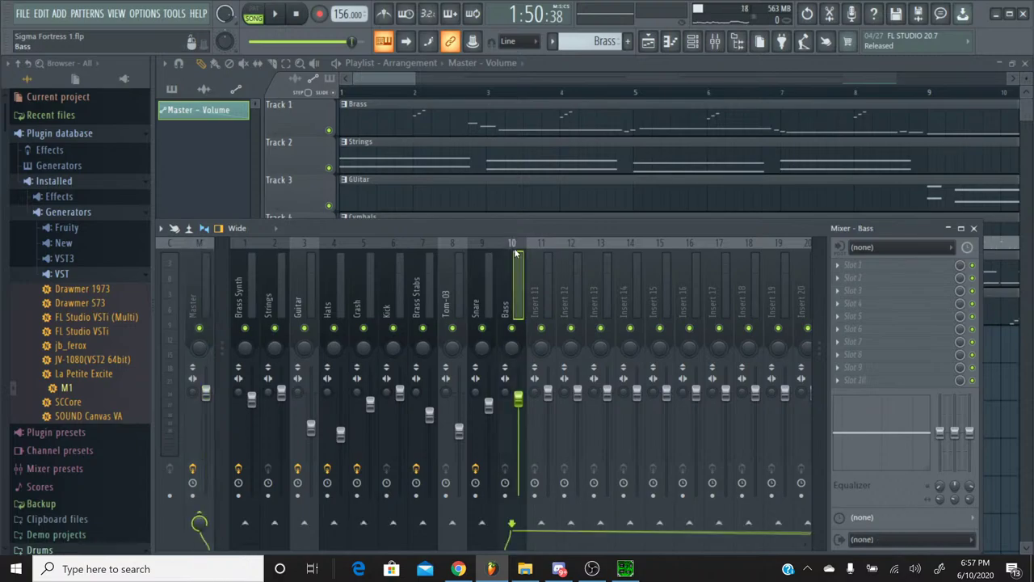
pyautogui.click(458, 569)
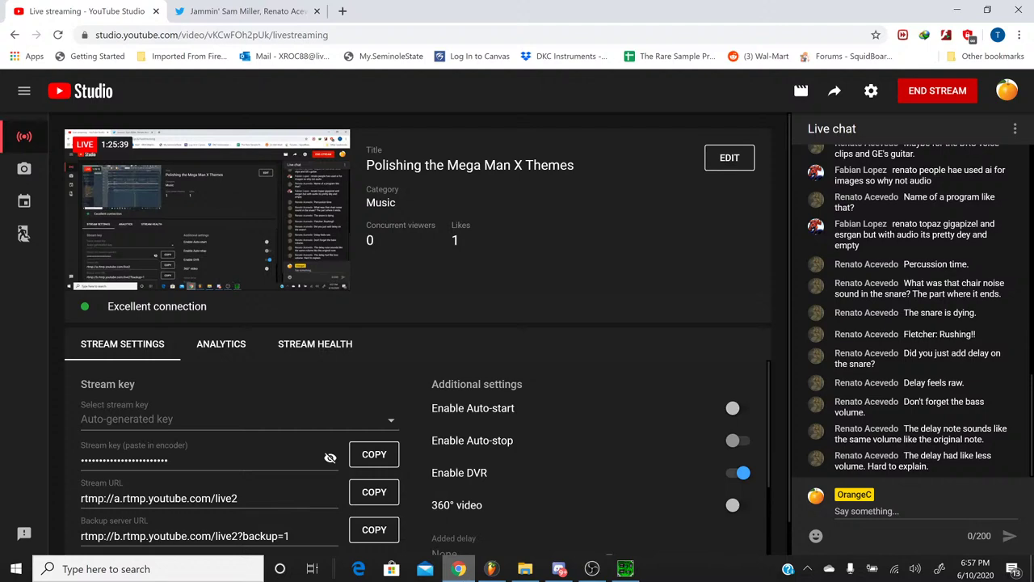
pyautogui.click(492, 568)
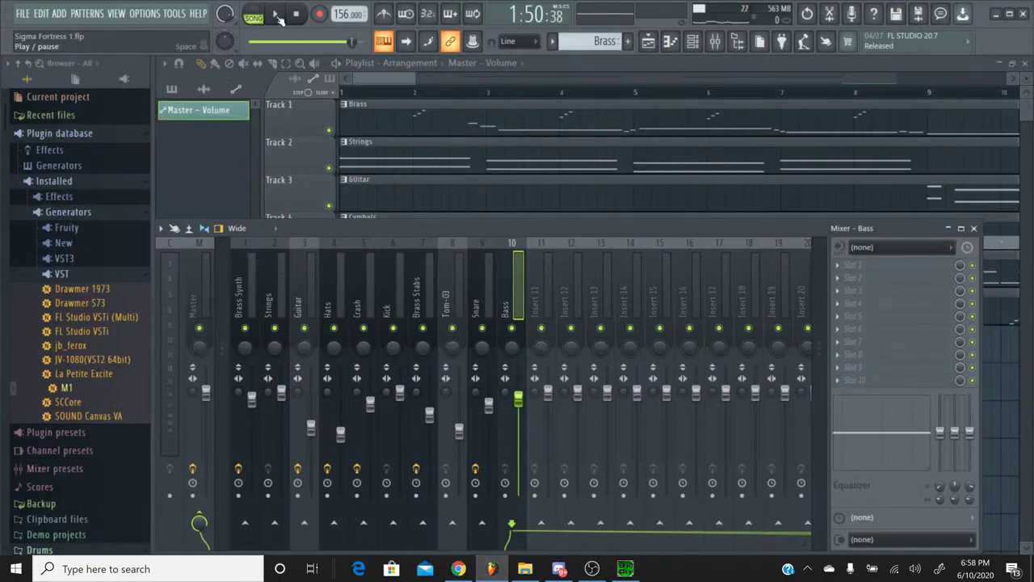
pyautogui.moveTo(353, 43); pyautogui.dragTo(252, 42)
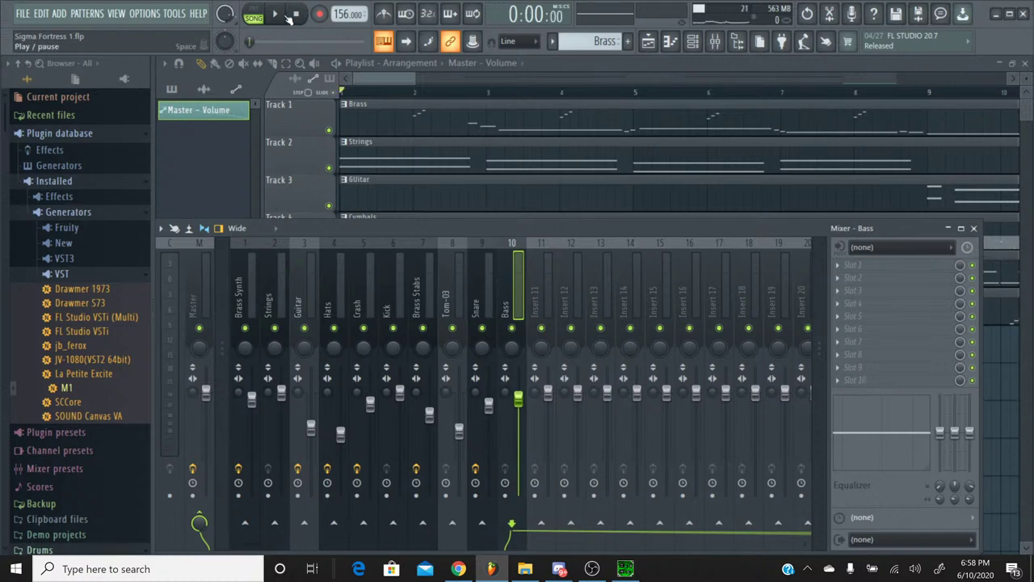
pyautogui.click(283, 15)
pyautogui.rightClick(512, 329)
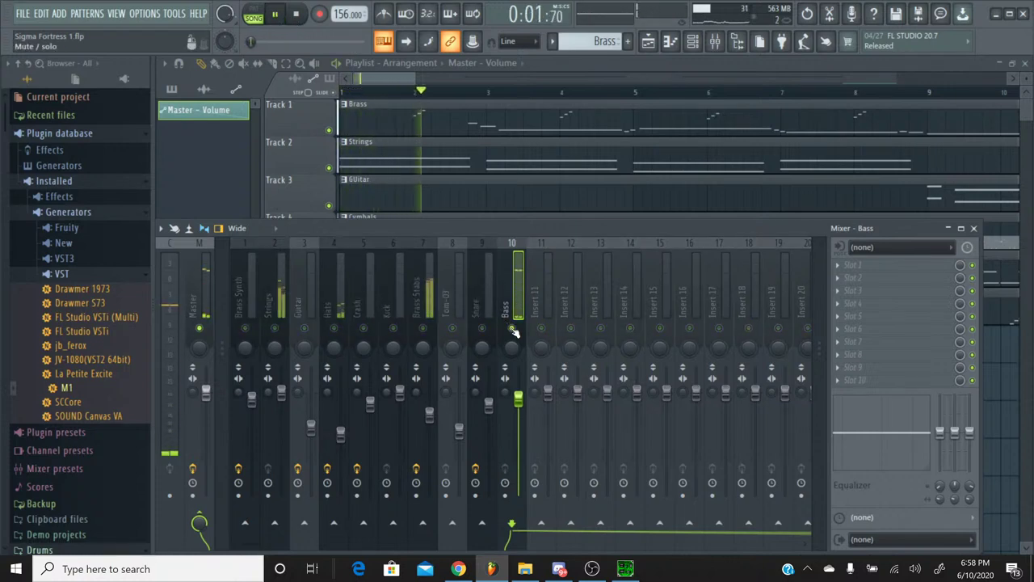
# Load Fruity Parametric EQ 2 into slot 2 of the Bass track, boost band 2 slightly, and listen in the full mix
pyautogui.click(863, 278)
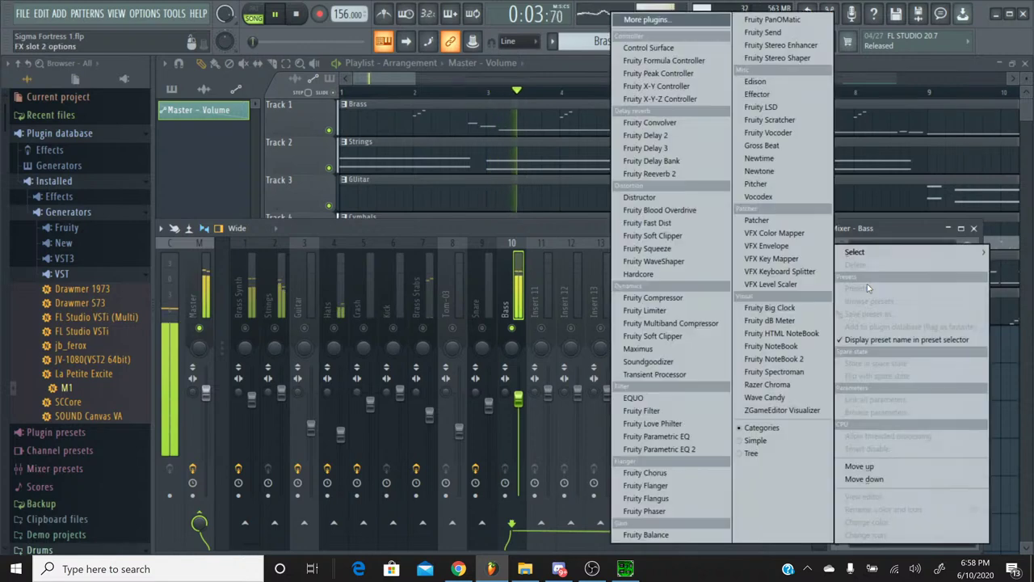
pyautogui.click(659, 448)
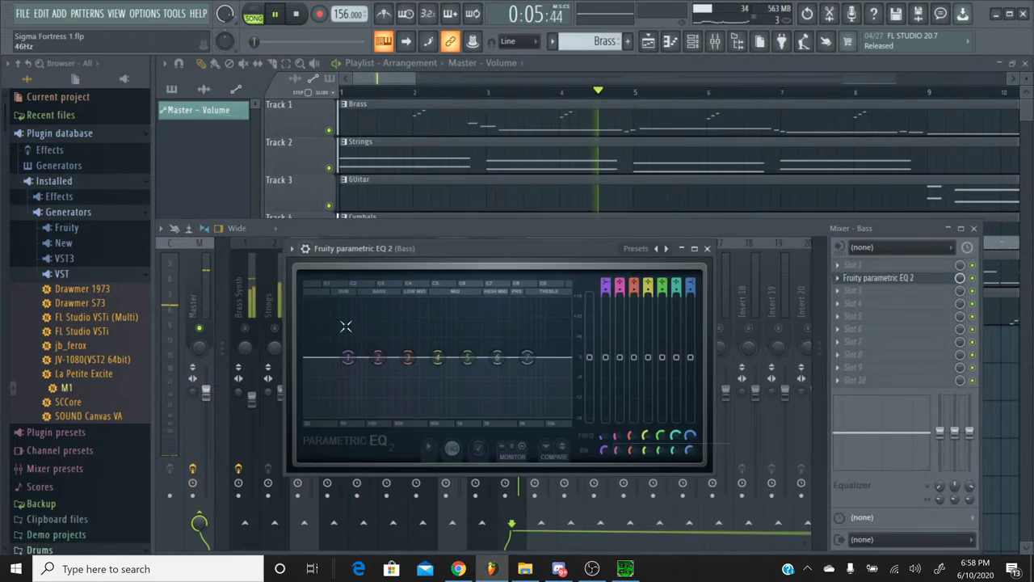
pyautogui.moveTo(377, 357); pyautogui.dragTo(380, 350)
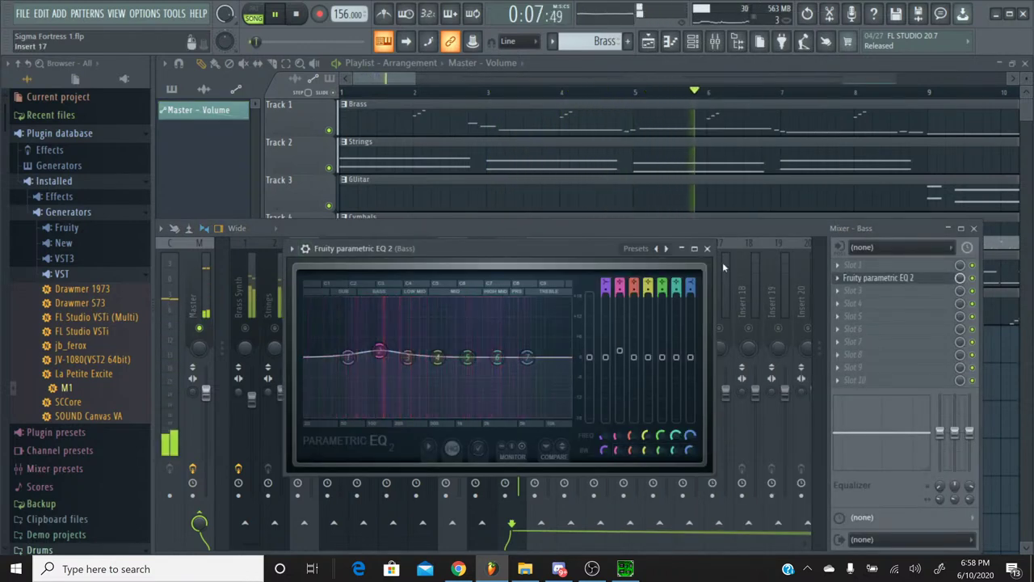
pyautogui.click(706, 248)
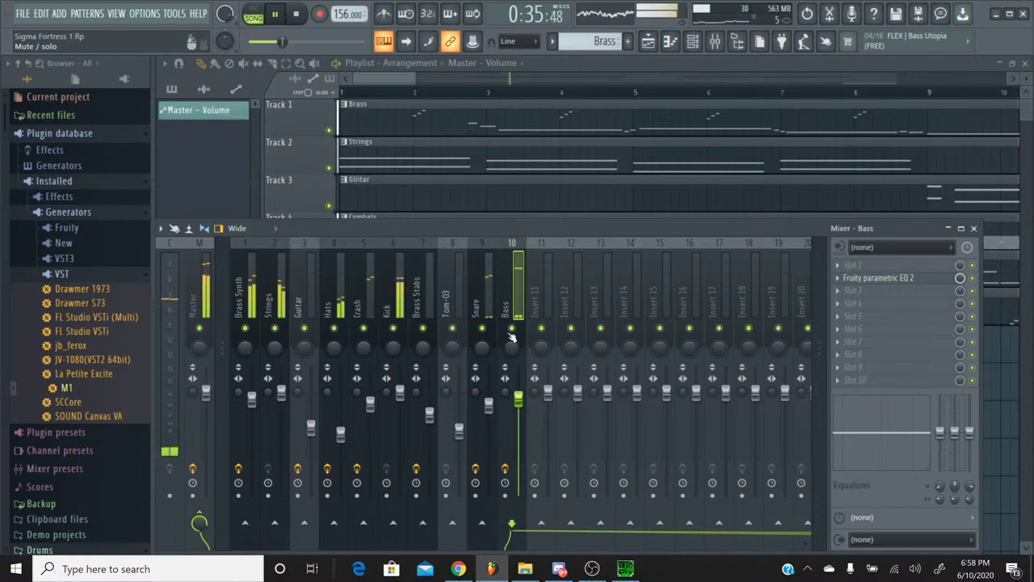
pyautogui.press('space')
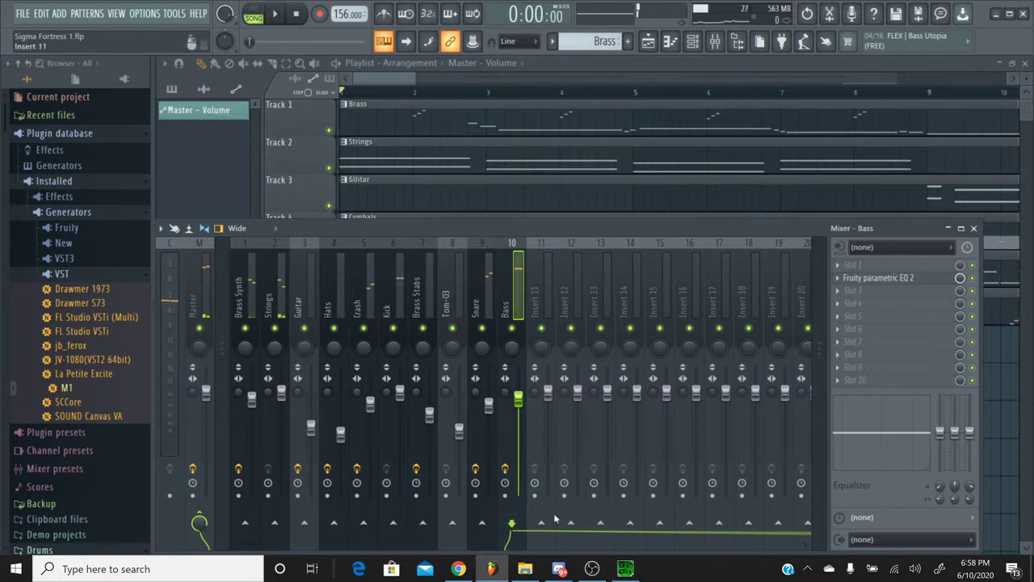
# Switch to SPCTool, listen to the original 24 Sigma Fortress 1.spc for comparison, and return to FL Studio
pyautogui.click(625, 568)
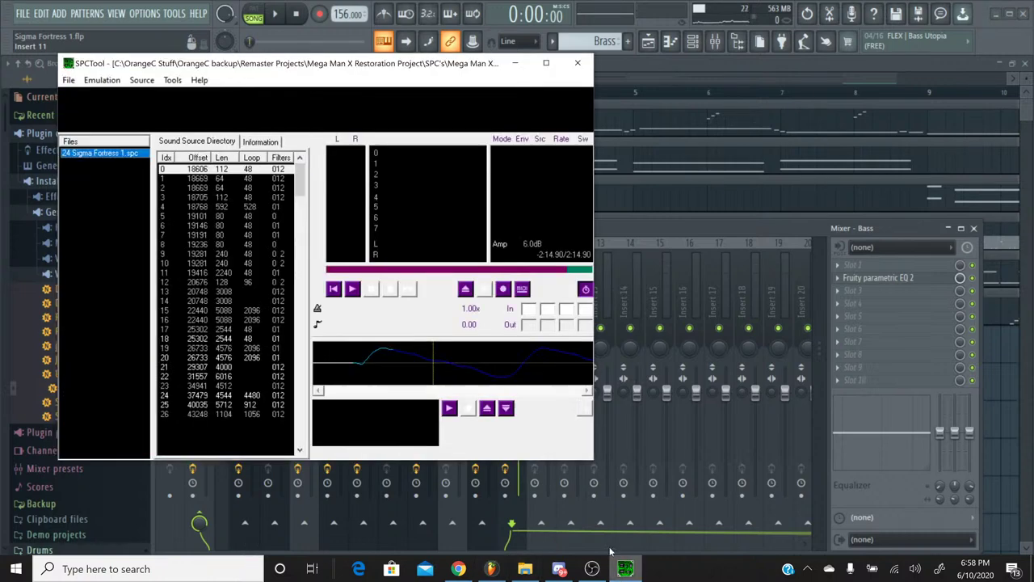
pyautogui.click(352, 290)
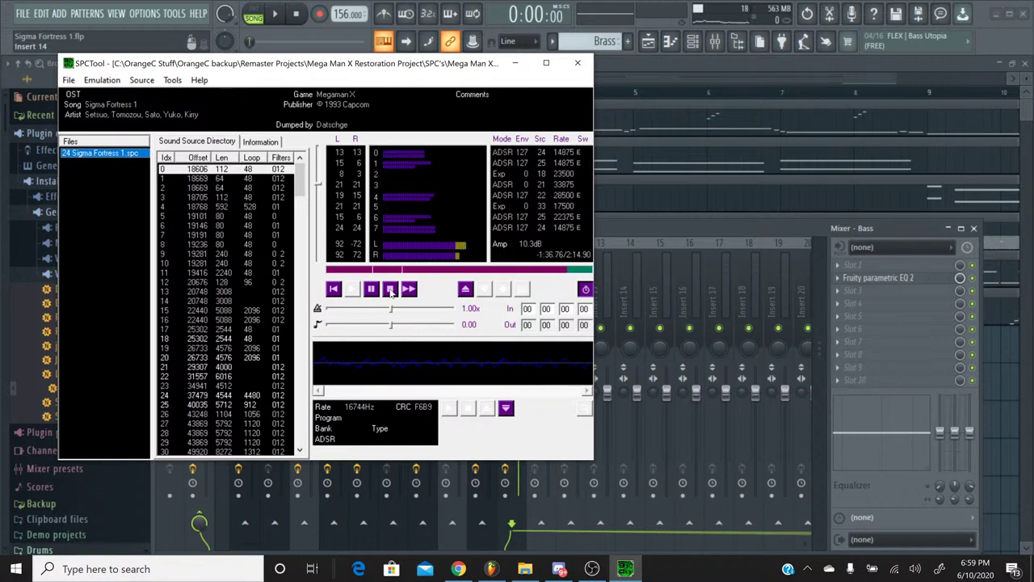
pyautogui.click(390, 289)
pyautogui.click(630, 219)
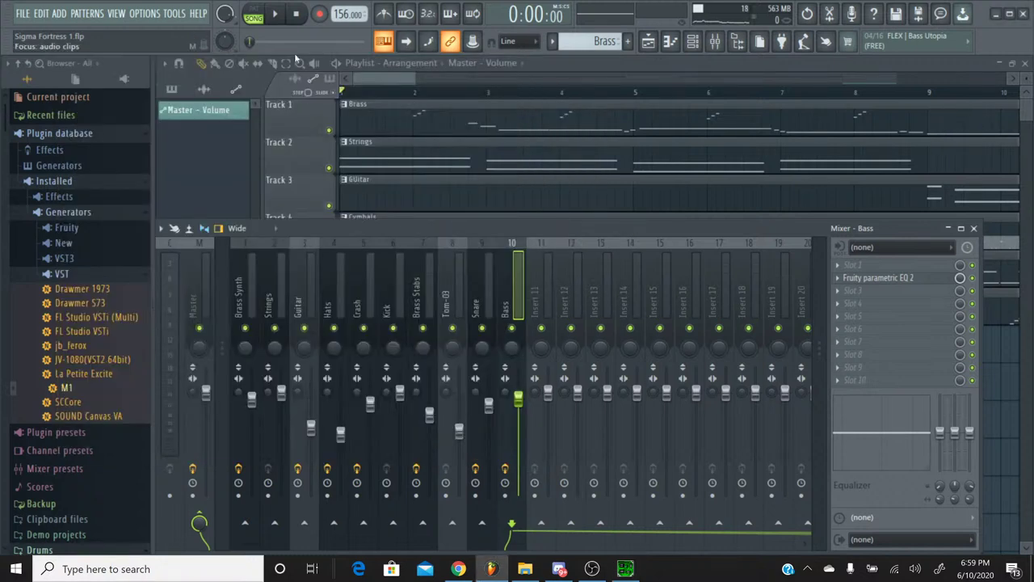
# Lower the Crash track's volume to 85% (-3.5 dB) while the song plays, and check the stream chat in Chrome
pyautogui.click(276, 13)
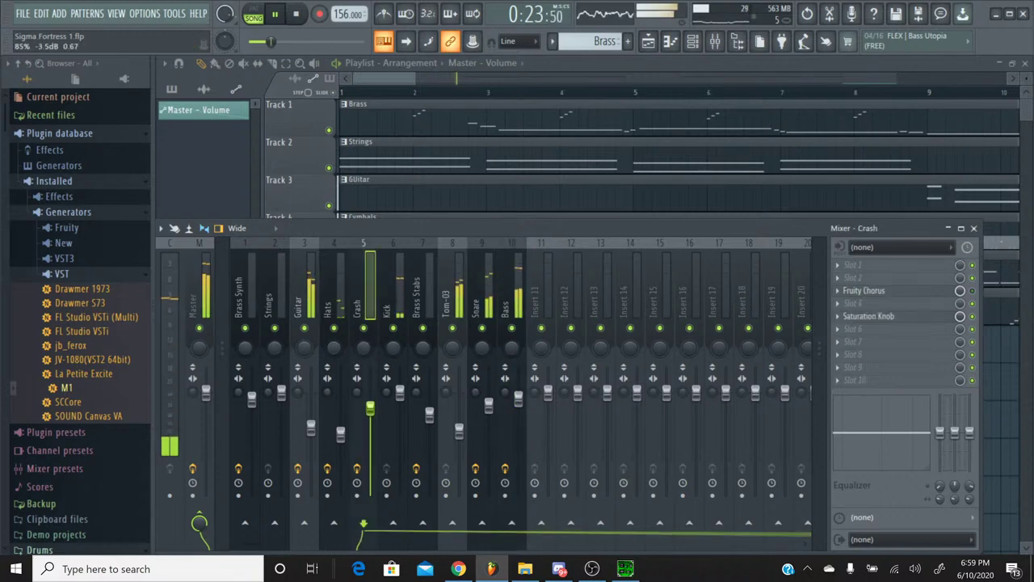
pyautogui.moveTo(372, 404); pyautogui.dragTo(372, 410)
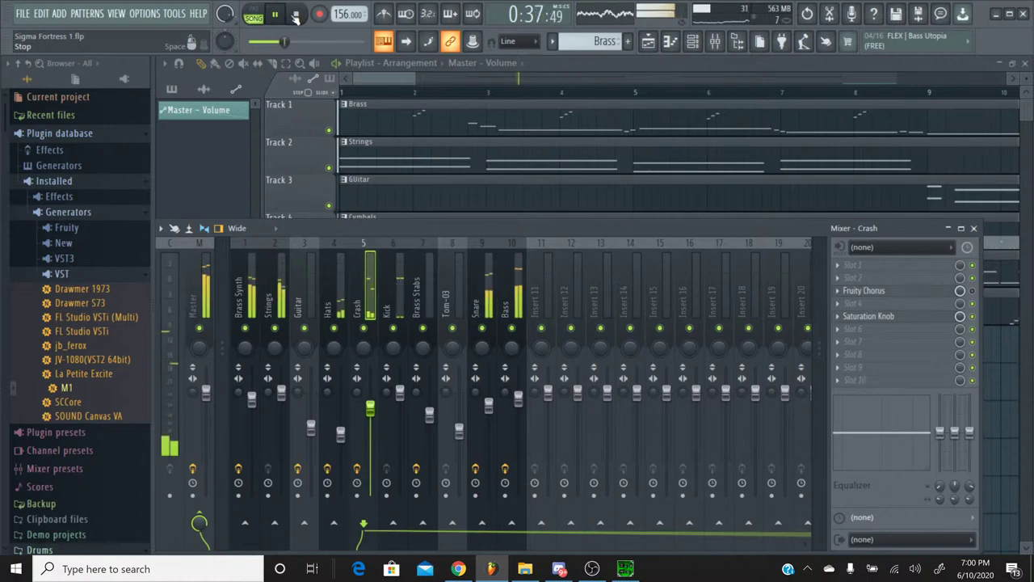
pyautogui.click(457, 570)
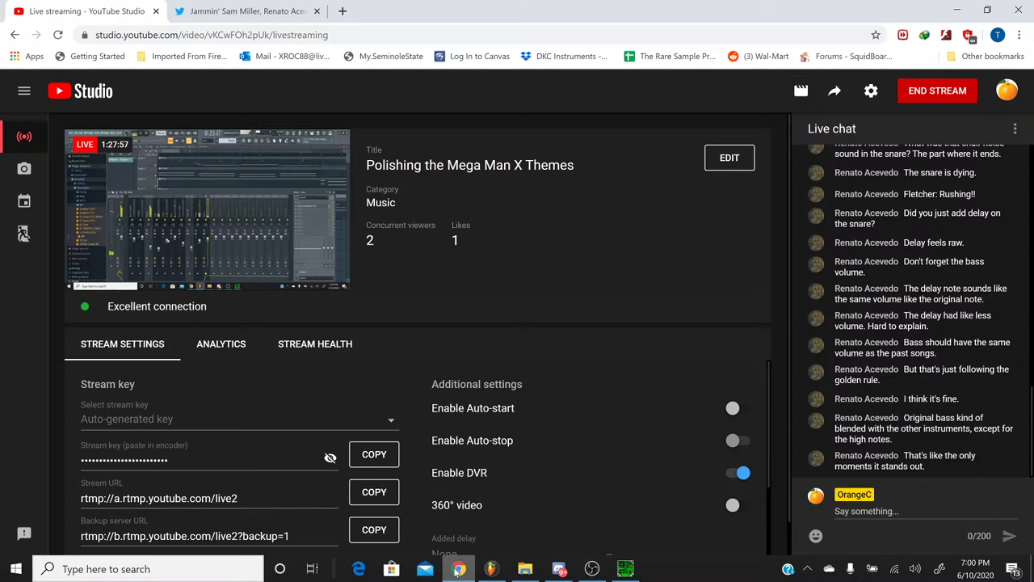
pyautogui.click(458, 569)
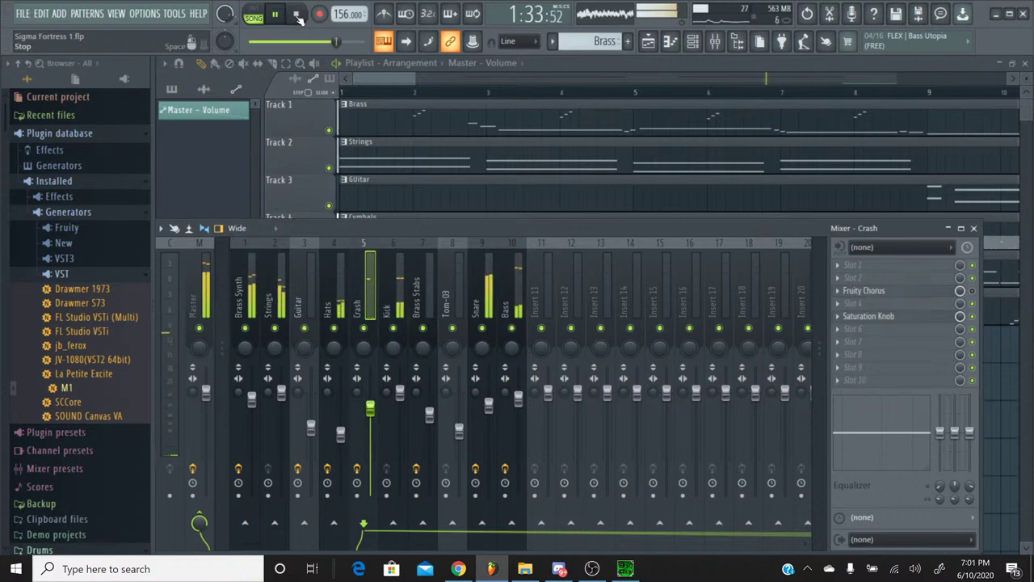
# Stop playback and save the project
pyautogui.click(262, 27)
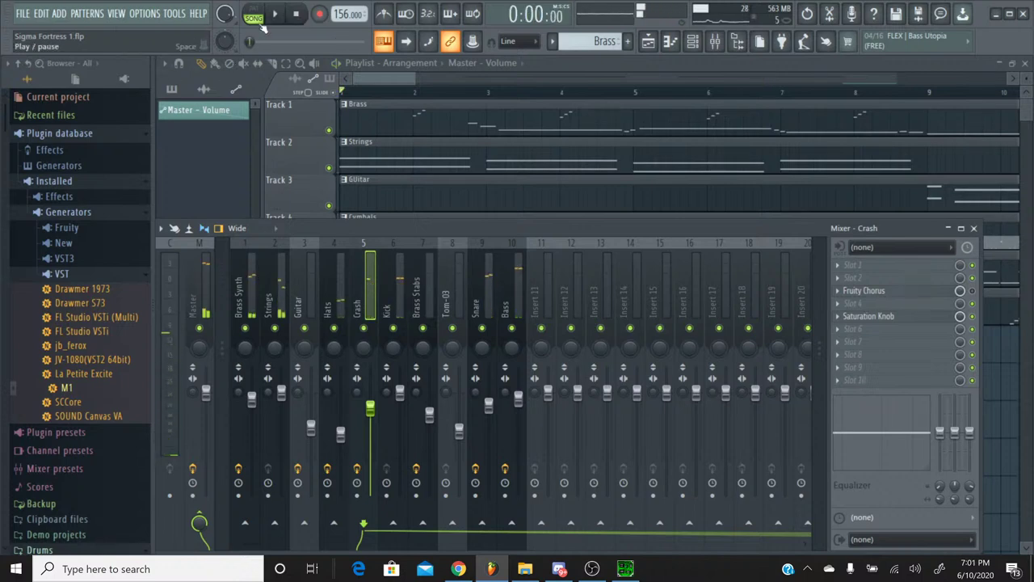
pyautogui.click(22, 13)
pyautogui.click(42, 77)
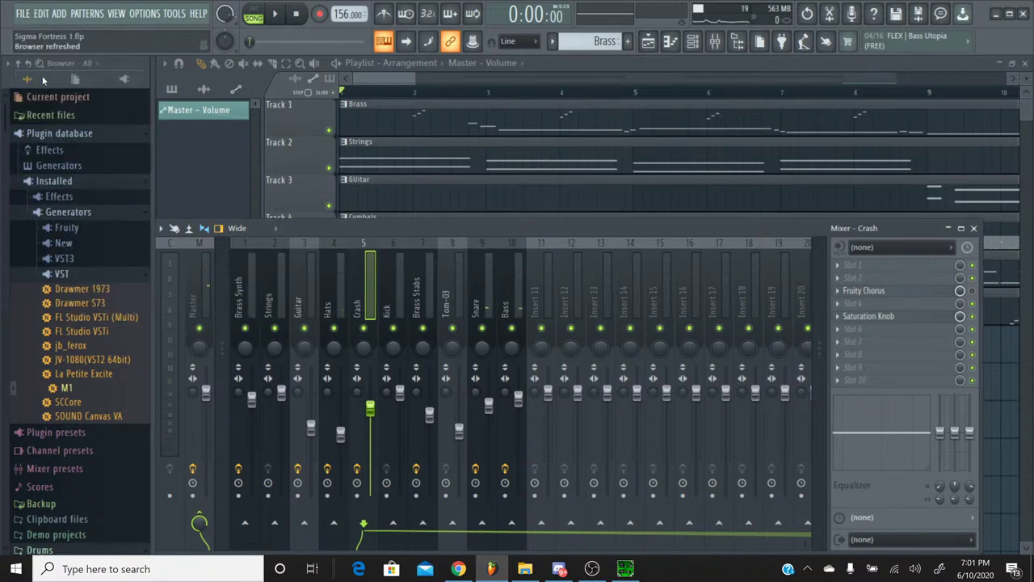
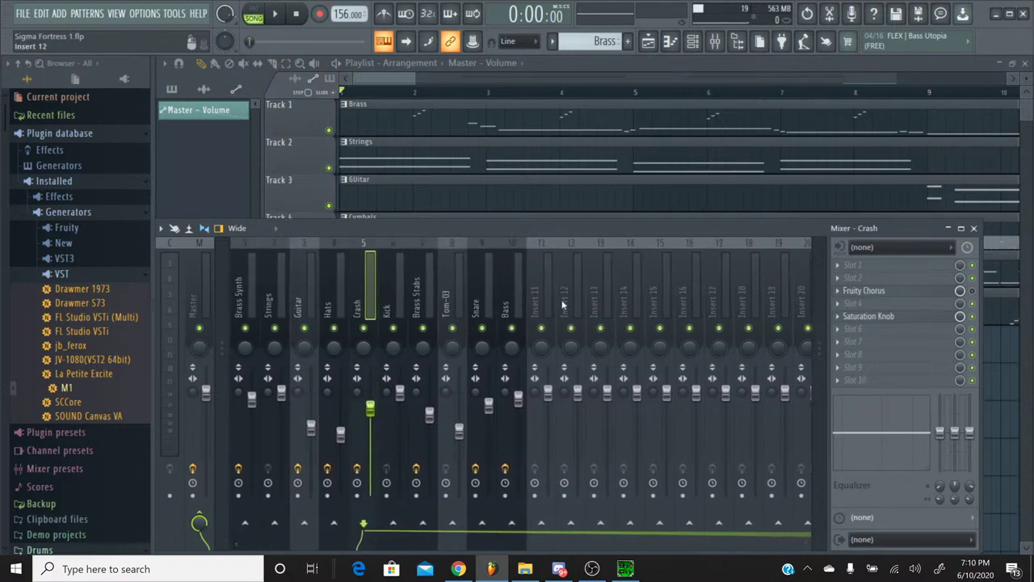
pyautogui.click(458, 568)
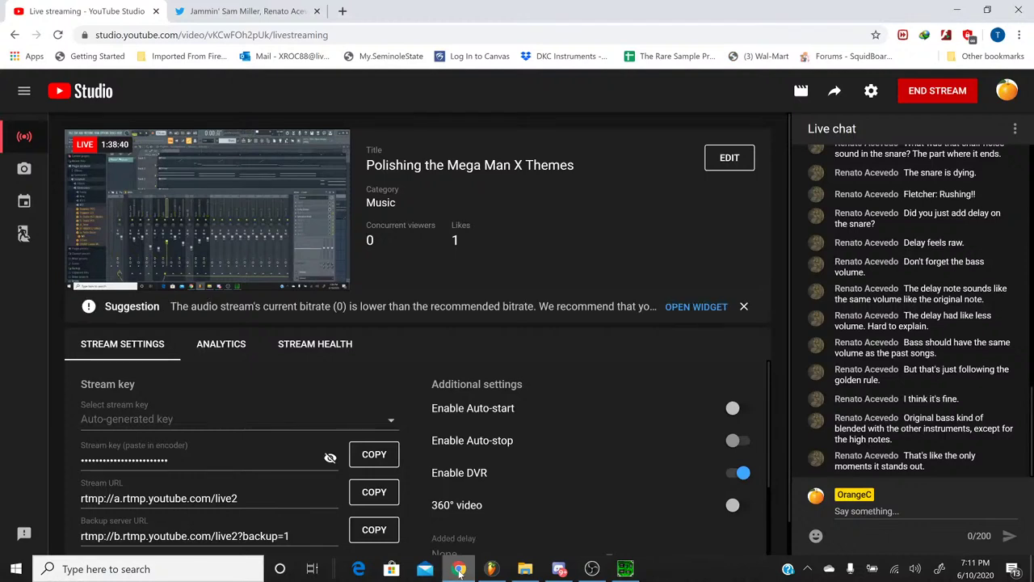
pyautogui.click(490, 568)
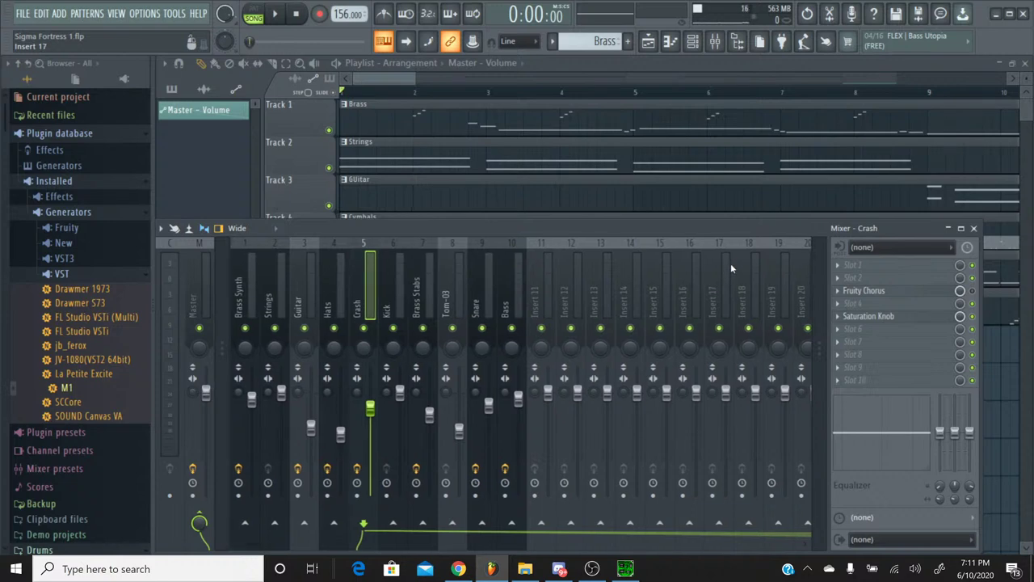
# Rename mixer track Insert 20 as "-Revrb"
pyautogui.scroll(-3, 735, 268)
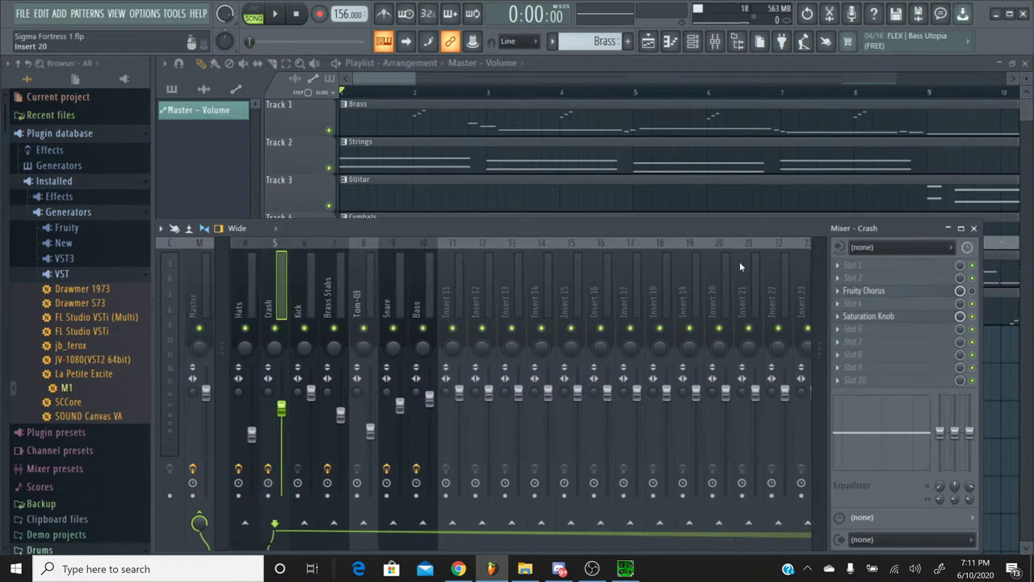
pyautogui.scroll(3, 762, 247)
pyautogui.click(791, 251)
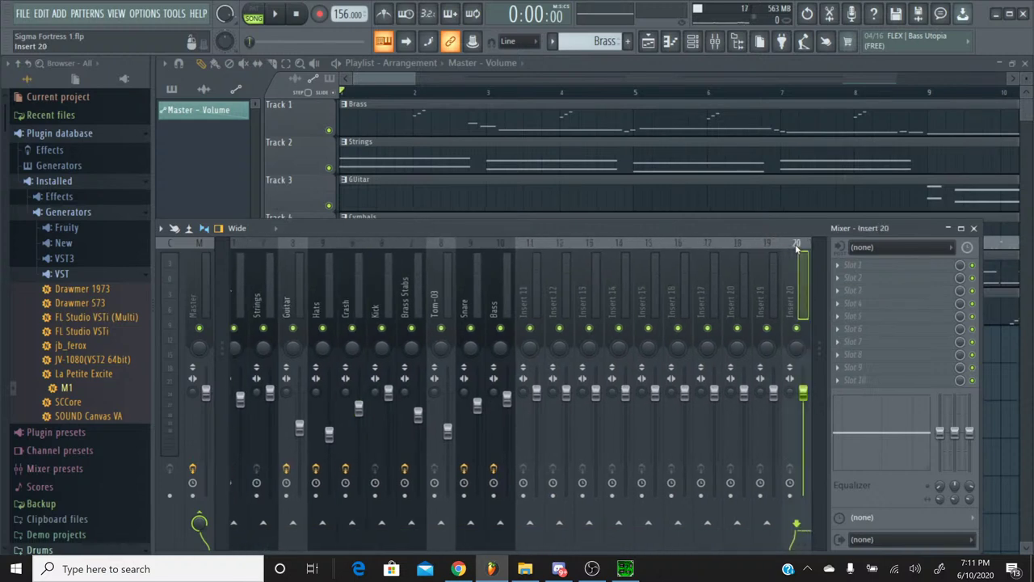
pyautogui.rightClick(804, 250)
pyautogui.click(858, 191)
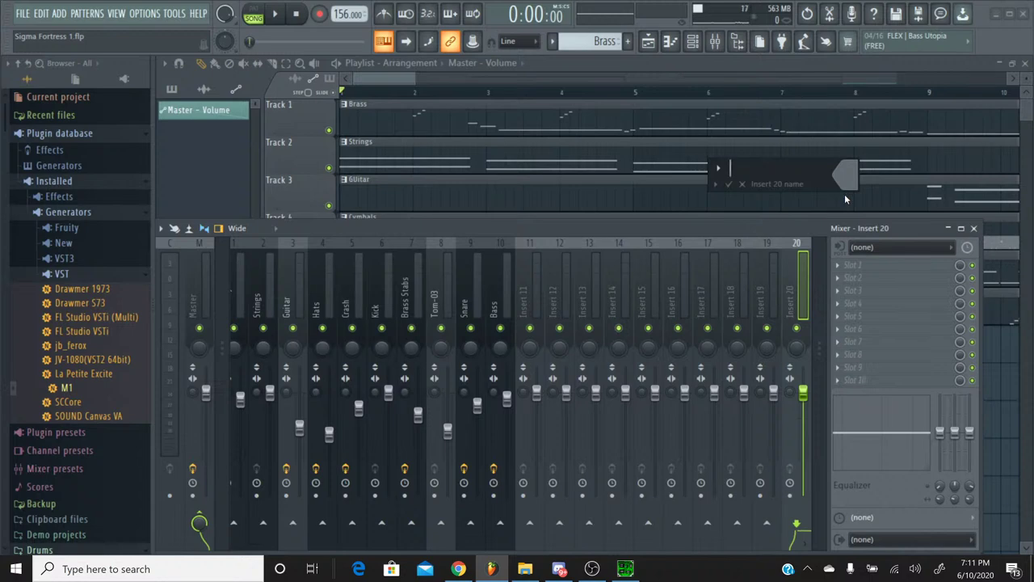
pyautogui.write('-Revrb')
pyautogui.press('Return')
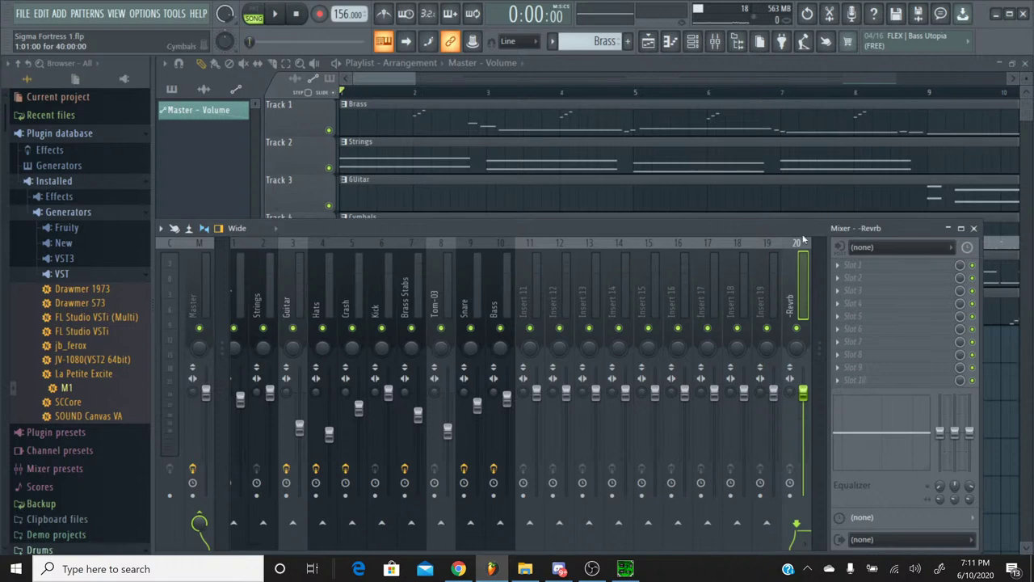
# Rename mixer track Insert 19 as "Drums"
pyautogui.click(769, 298)
pyautogui.rightClick(768, 299)
pyautogui.click(819, 194)
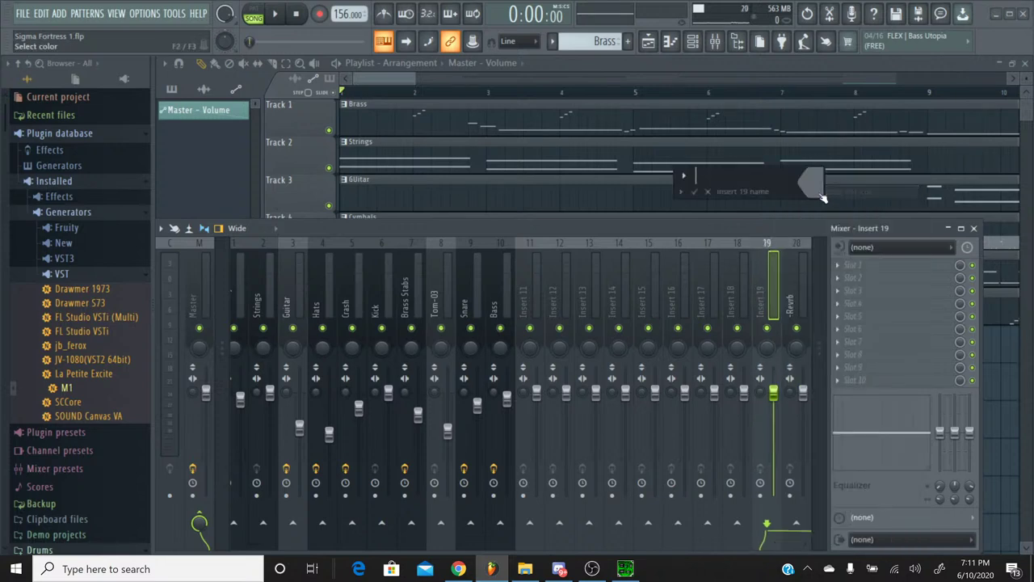
pyautogui.write('Drums')
pyautogui.press('Return')
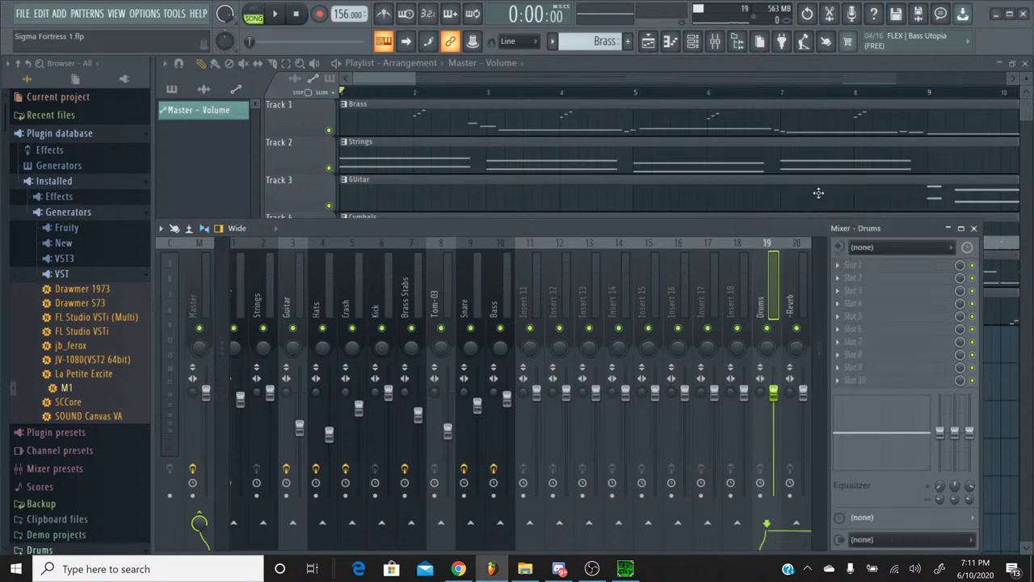
# Rename mixer track Insert 18 as "-Revrerb"
pyautogui.rightClick(731, 298)
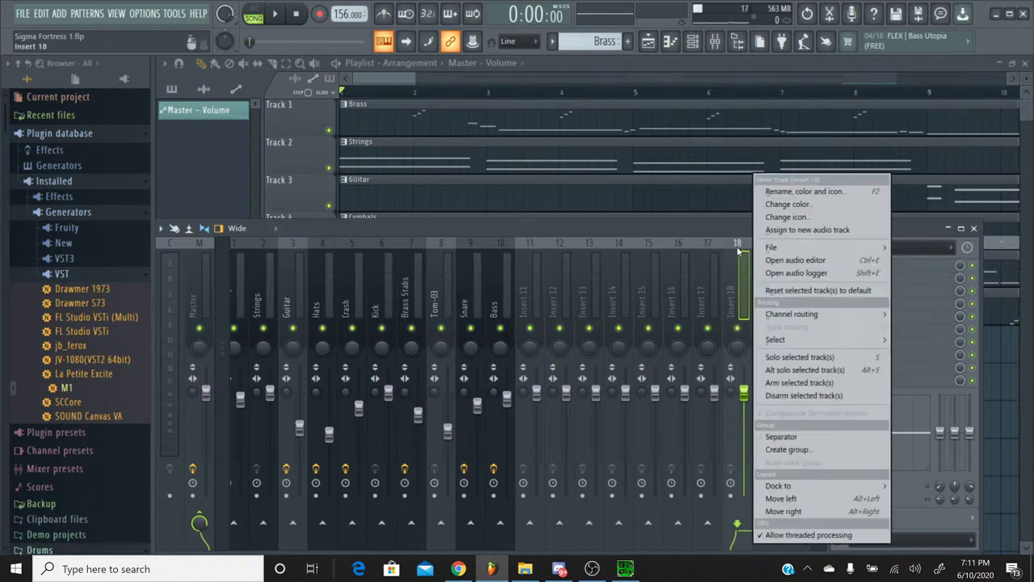
pyautogui.click(777, 193)
pyautogui.write('-Revr')
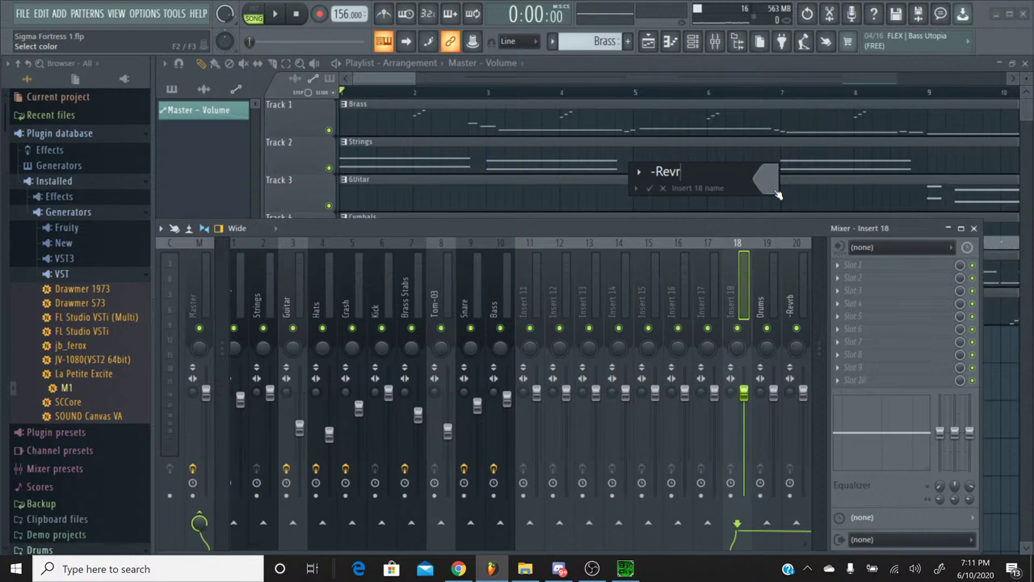
pyautogui.write('erb')
pyautogui.press('Return')
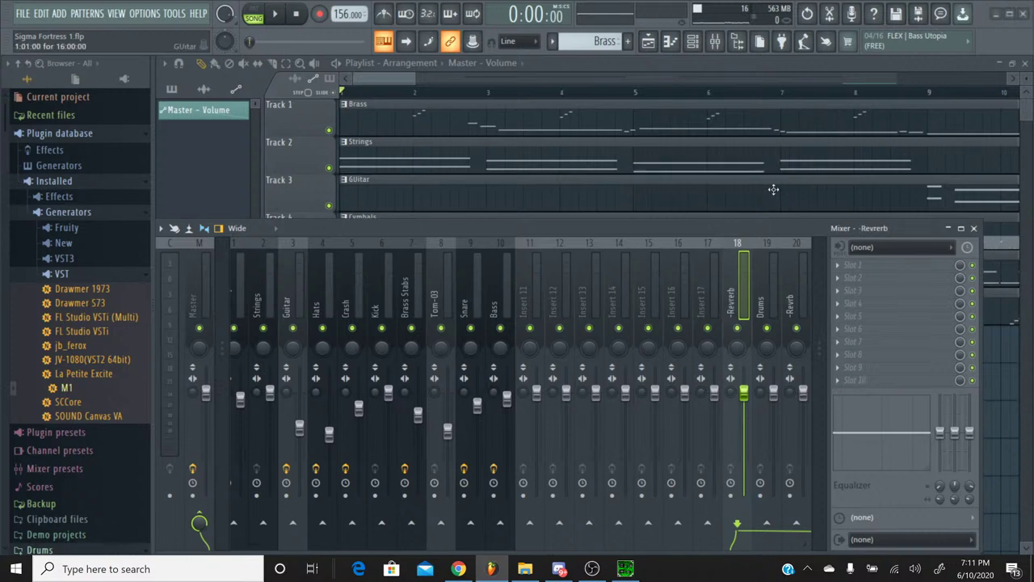
# Rename mixer track Insert 17 as "Rythm"
pyautogui.rightClick(705, 250)
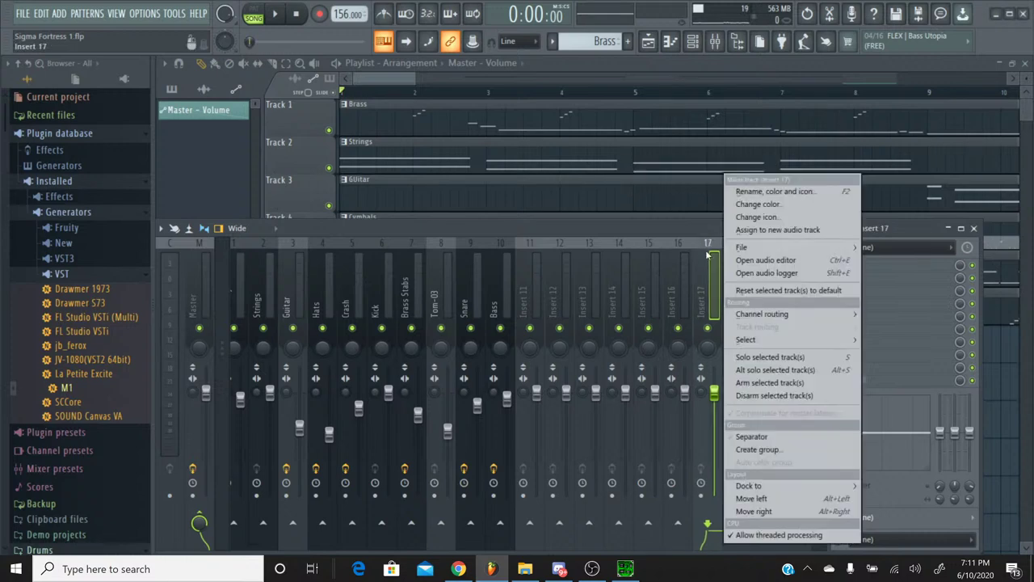
pyautogui.click(744, 198)
pyautogui.write('Rythm')
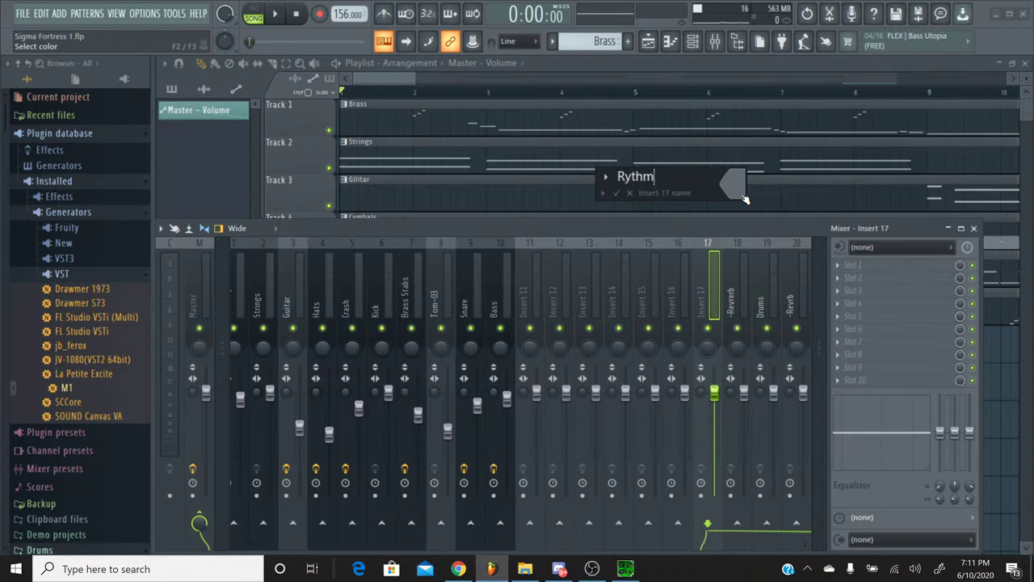
pyautogui.press('Return')
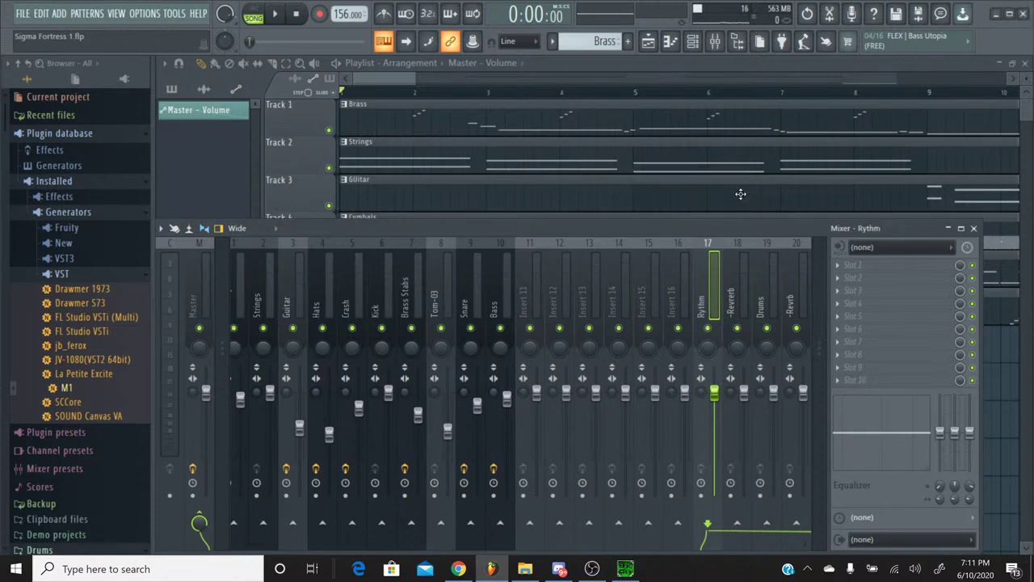
# Rename mixer track Insert 16 as "-Reverb"
pyautogui.rightClick(686, 250)
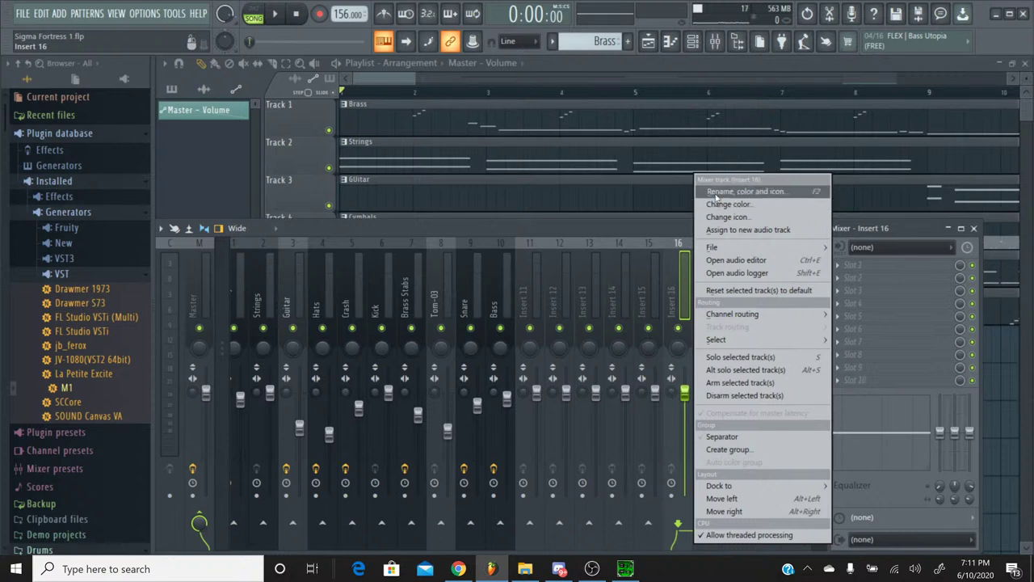
pyautogui.click(718, 192)
pyautogui.write('-Reverb')
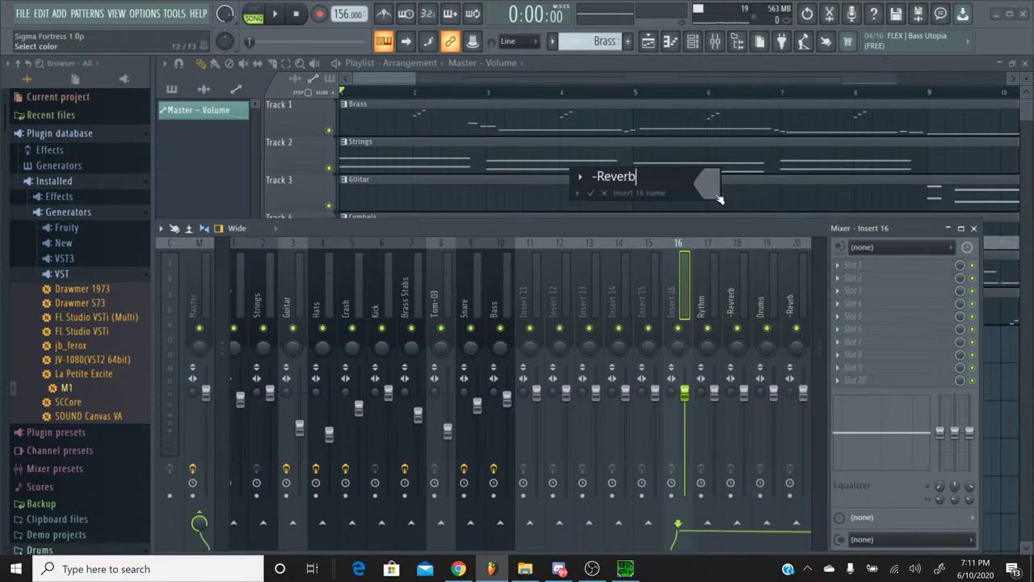
pyautogui.press('Return')
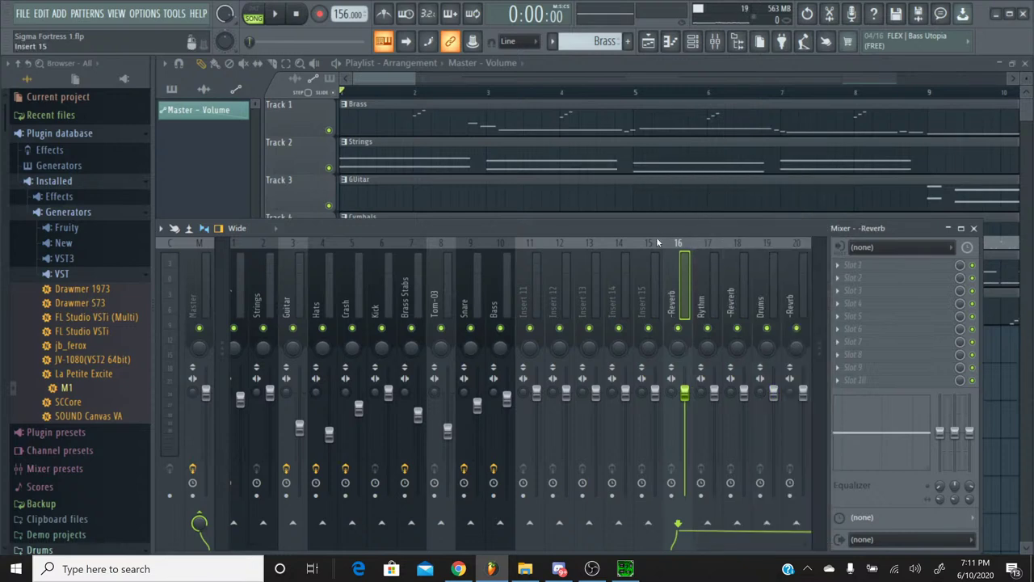
# Rename mixer track Insert 15 as "Lead"
pyautogui.rightClick(654, 282)
pyautogui.click(684, 192)
pyautogui.write('Lead')
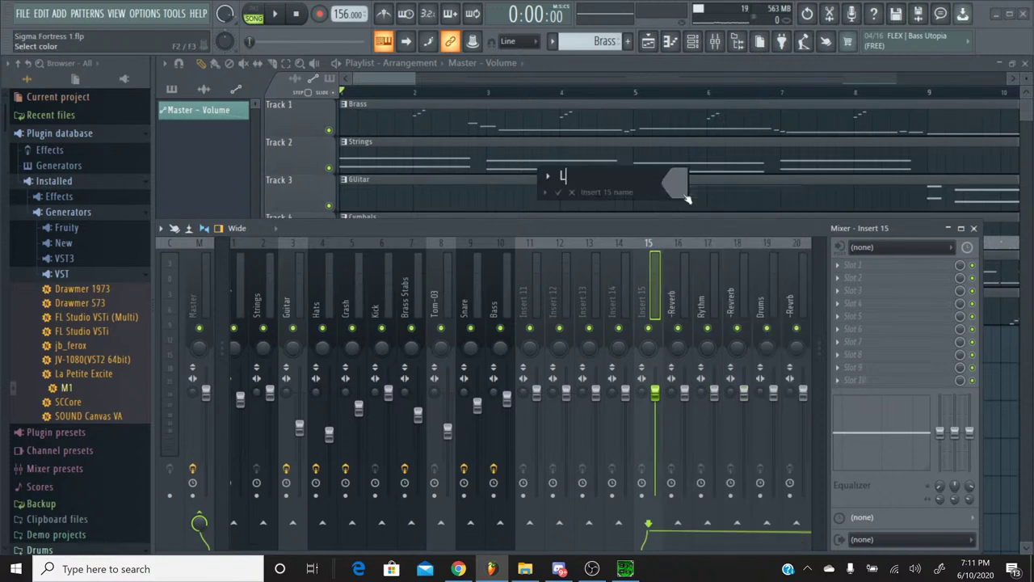
pyautogui.press('Return')
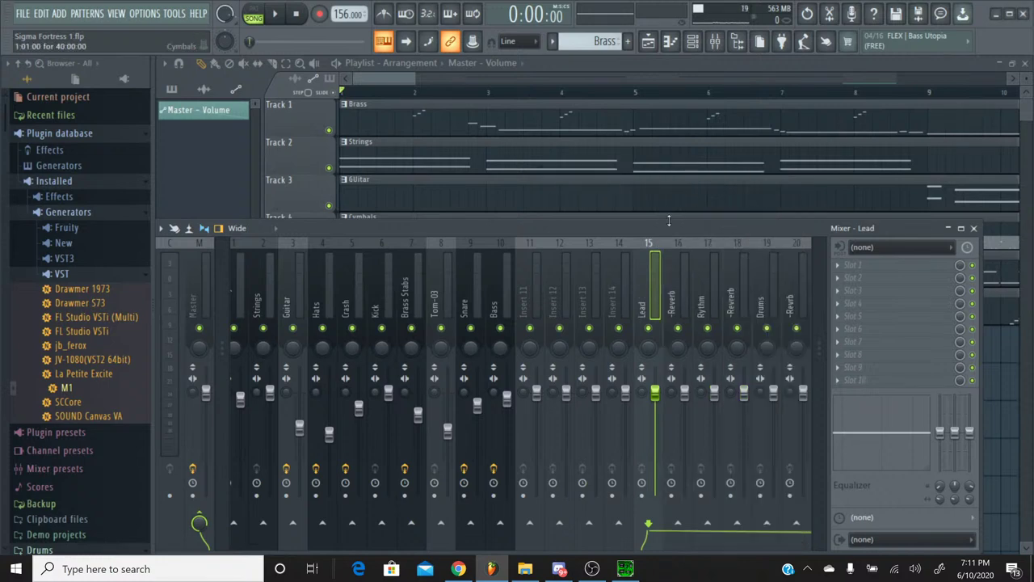
# Load TSAR-1R Reverb into effect slot 3 of mixer track 16 with about 0.71 s reverb time and 13% reverb mix
pyautogui.click(678, 286)
pyautogui.click(852, 264)
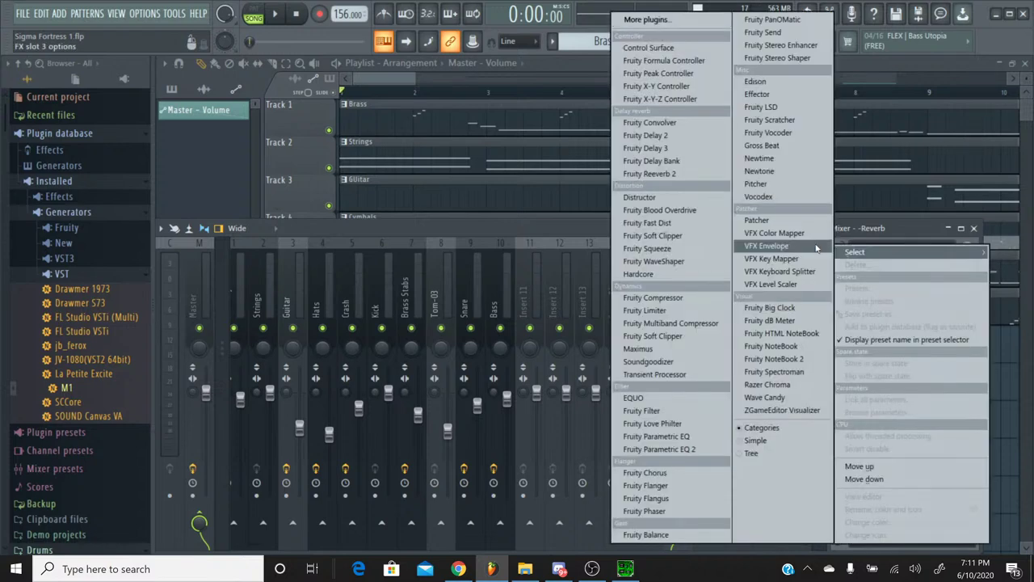
pyautogui.click(639, 18)
pyautogui.scroll(-15, 504, 229)
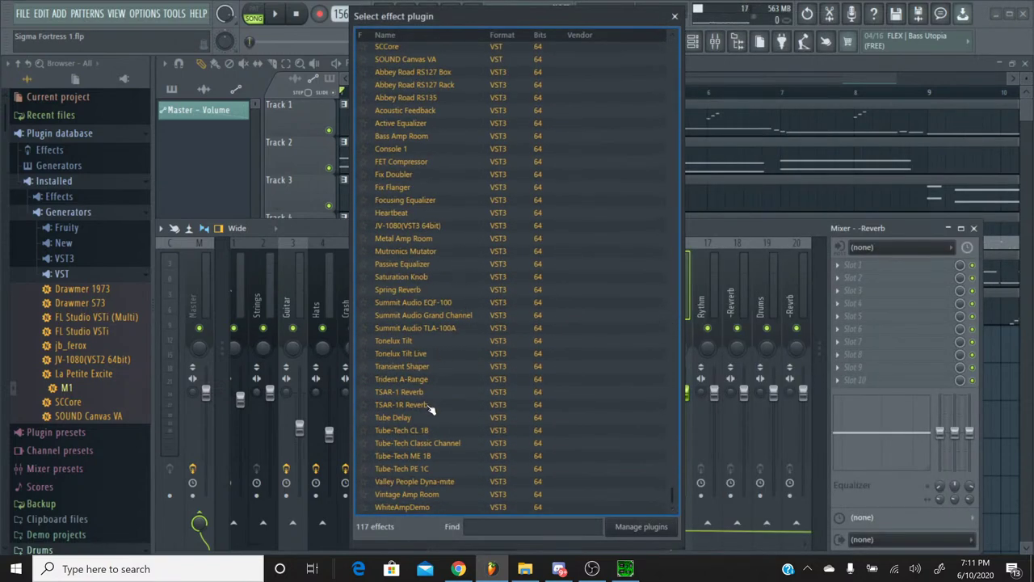
pyautogui.doubleClick(430, 404)
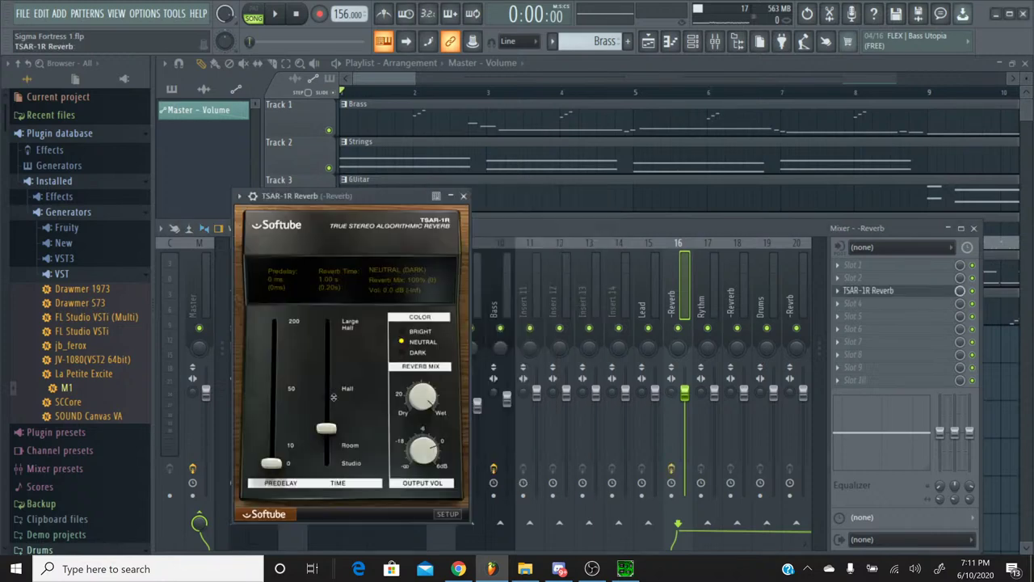
pyautogui.moveTo(407, 419); pyautogui.dragTo(420, 517)
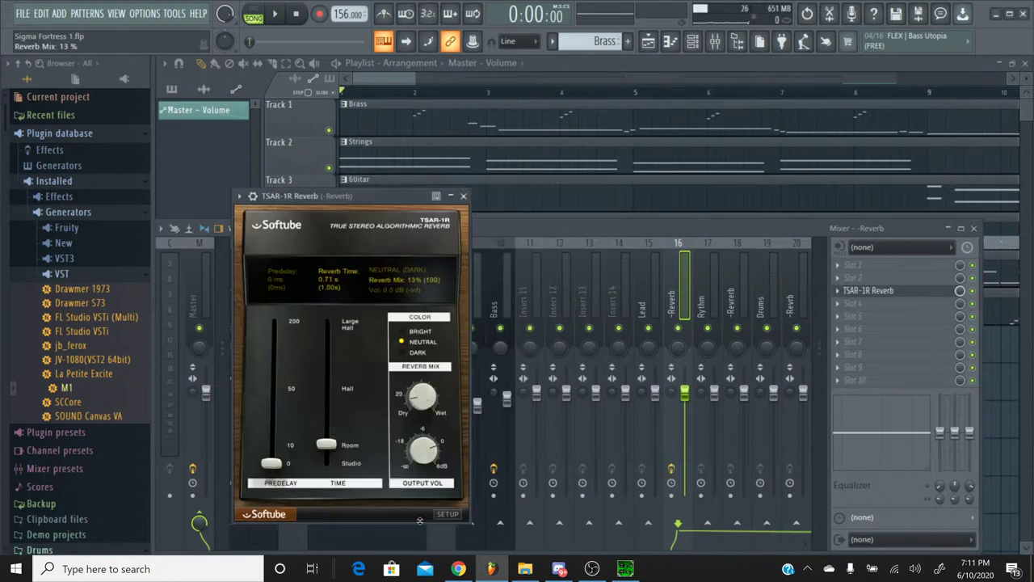
pyautogui.click(463, 195)
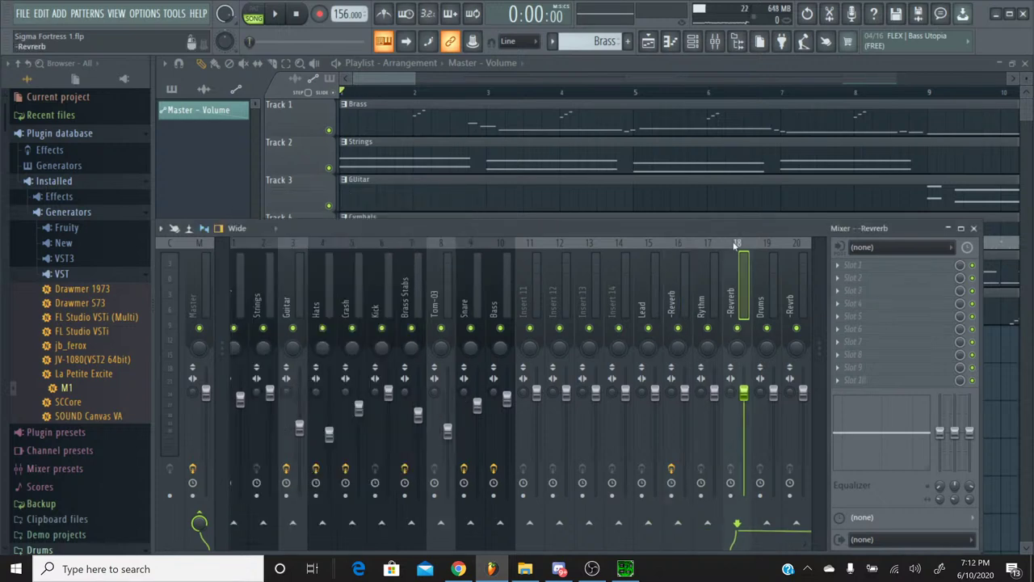
# Load TSAR-1R Reverb into effect slot 2 of mixer track 18, the Rythm reverb track
pyautogui.click(852, 277)
pyautogui.moveTo(855, 251)
pyautogui.click(640, 22)
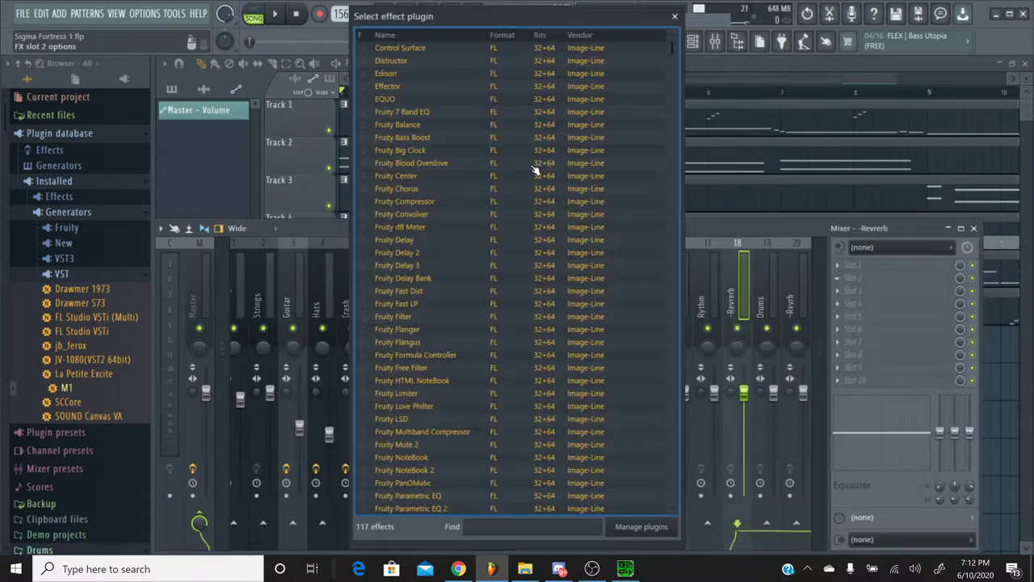
pyautogui.scroll(-15, 476, 243)
pyautogui.scroll(-3, 462, 278)
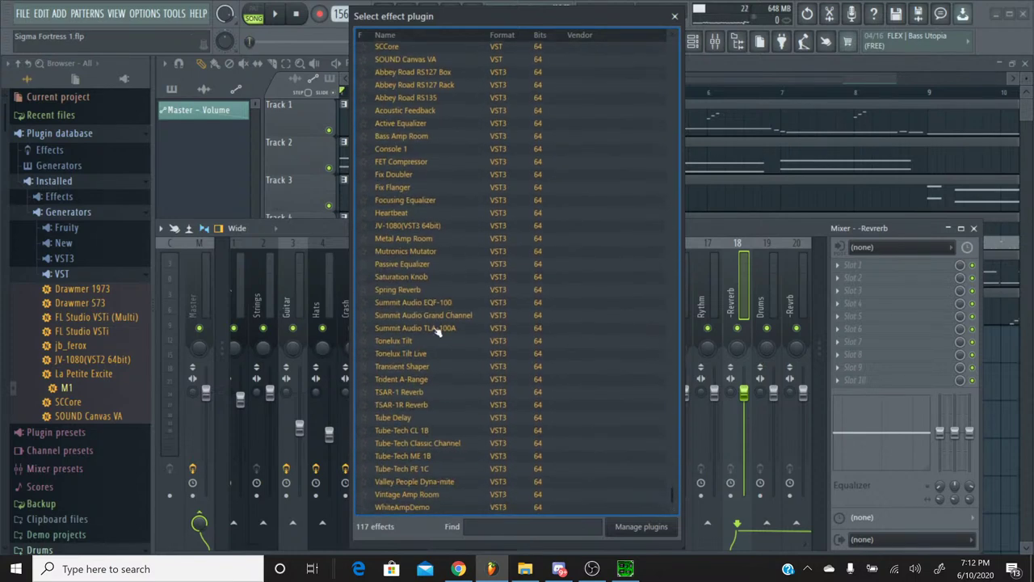
pyautogui.doubleClick(432, 405)
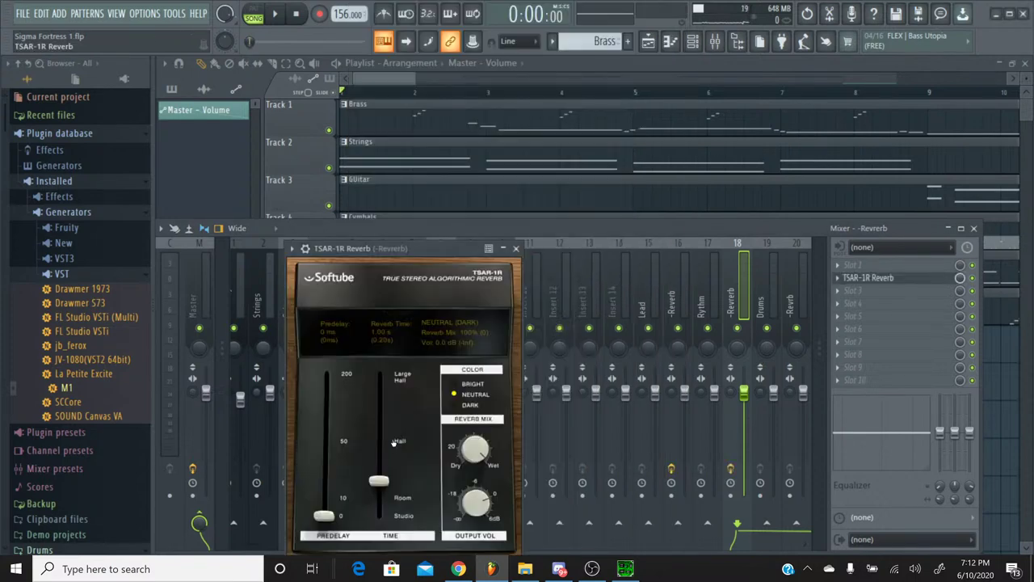
# Set track 18's TSAR-1R Reverb to about 0.74 s reverb time and 22% reverb mix, and close the plugin window
pyautogui.moveTo(384, 475); pyautogui.dragTo(379, 496)
pyautogui.moveTo(471, 452); pyautogui.dragTo(485, 569)
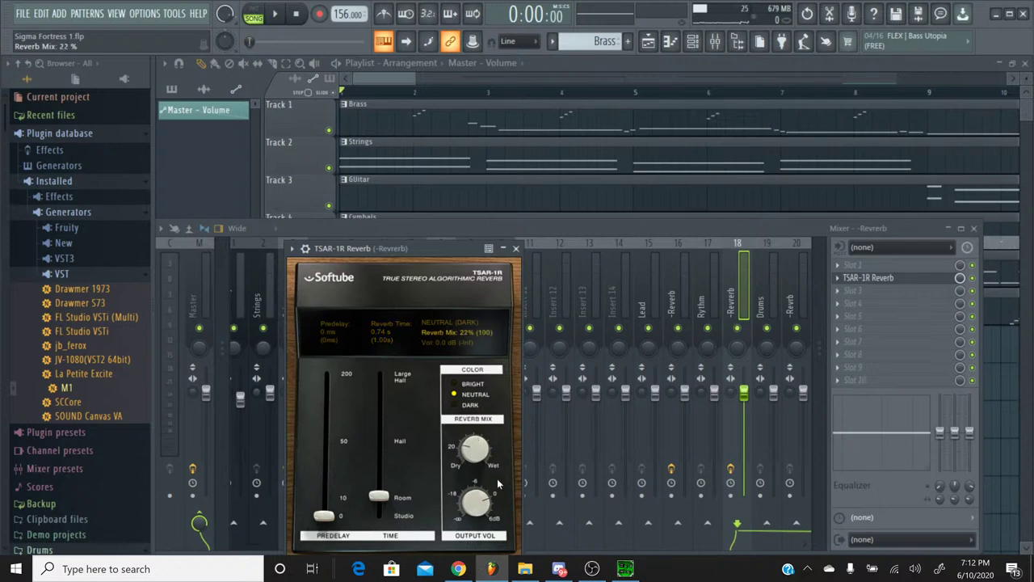
pyautogui.click(515, 248)
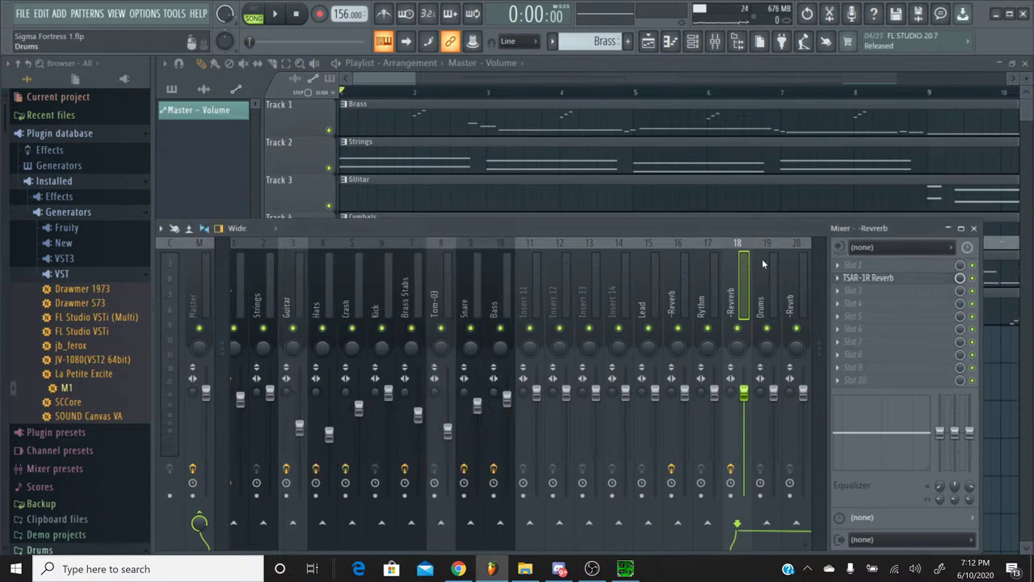
# Load TSAR-1R Reverb into effect slot 2 of mixer track 20, the Drums reverb track
pyautogui.rightClick(886, 278)
pyautogui.moveTo(888, 252)
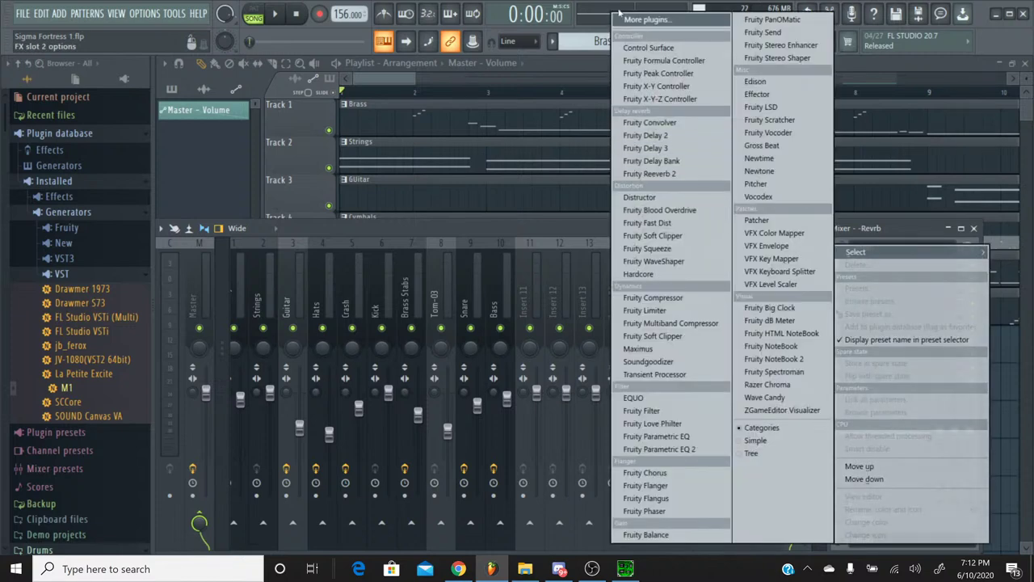
pyautogui.click(644, 20)
pyautogui.scroll(-8, 479, 259)
pyautogui.scroll(-10, 479, 258)
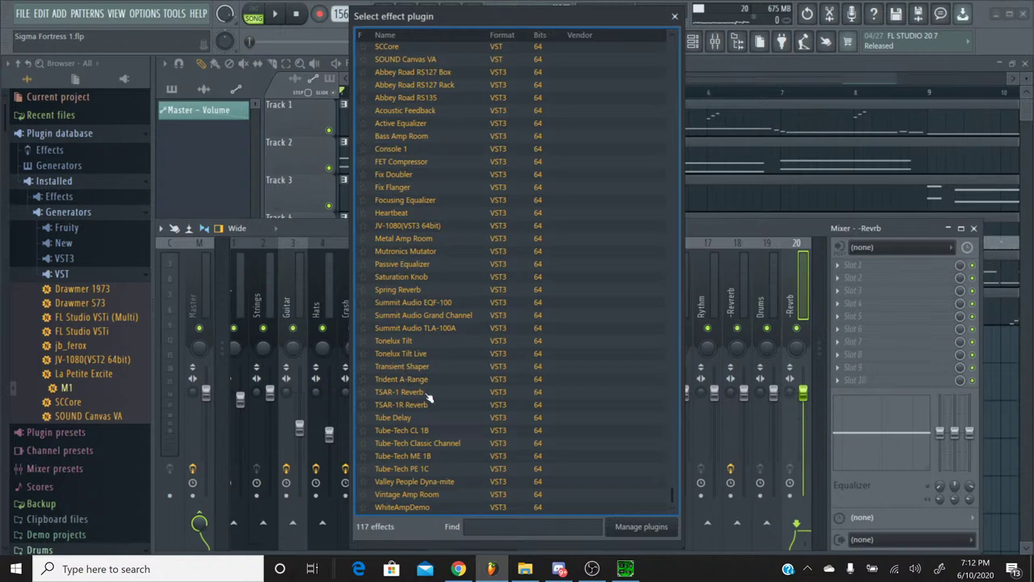
pyautogui.doubleClick(430, 403)
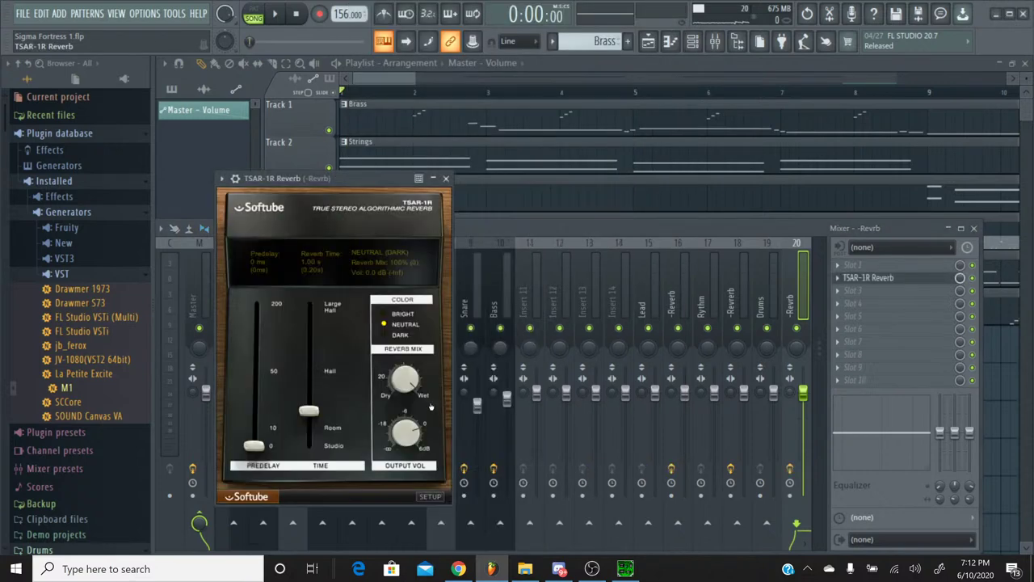
# Set track 20's TSAR-1R Reverb to about 0.71 s reverb time and 18% reverb mix, and close the plugin window
pyautogui.moveTo(321, 409); pyautogui.dragTo(321, 426)
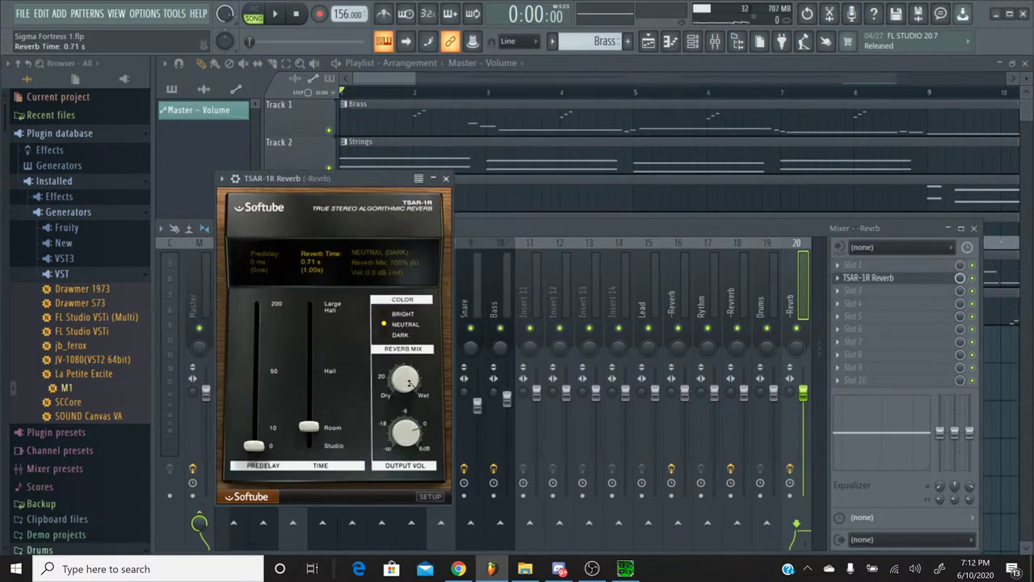
pyautogui.moveTo(406, 378); pyautogui.dragTo(394, 470)
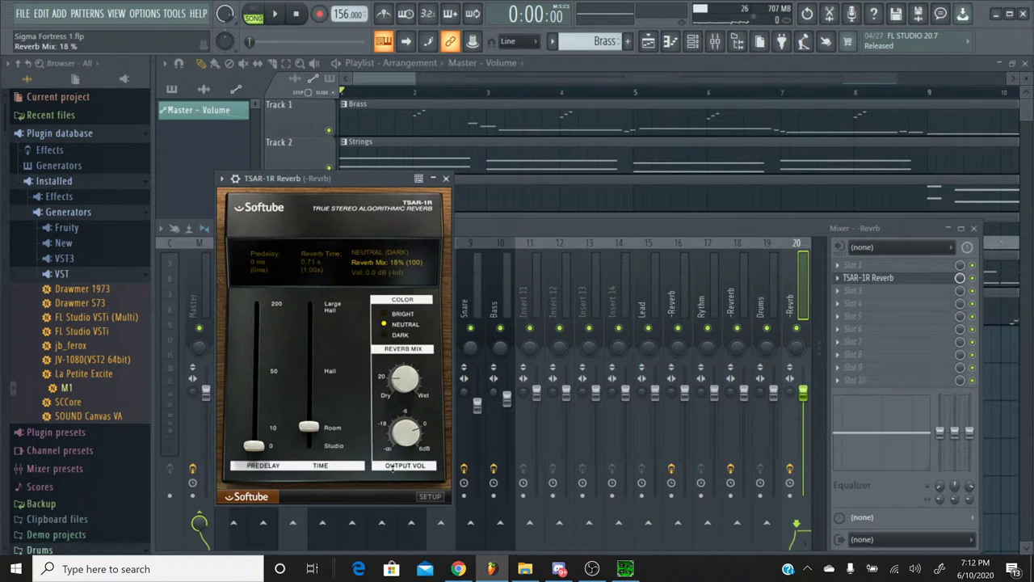
pyautogui.click(445, 179)
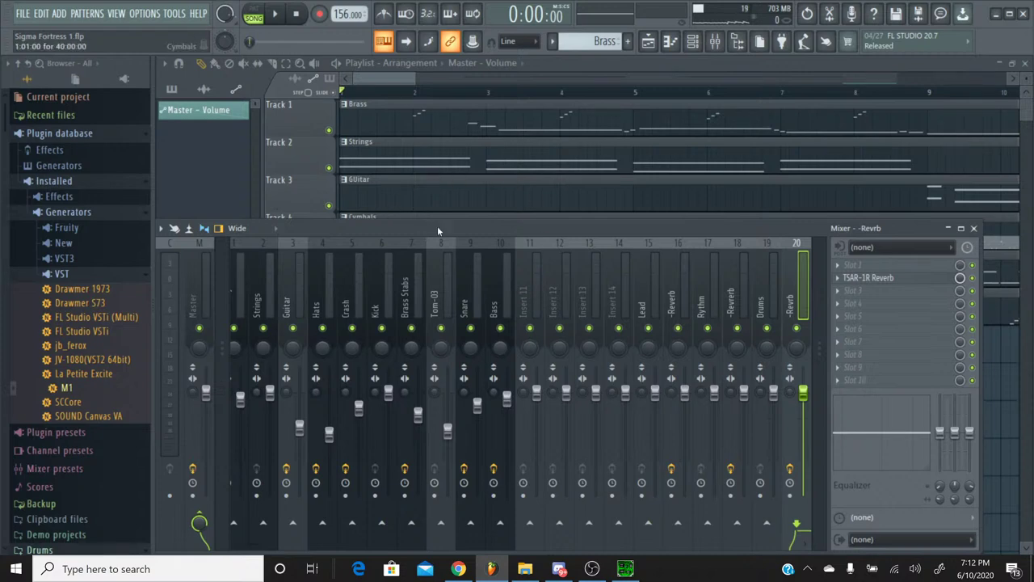
# Route the Lead track only to the reverb track beside it, mixer track 16
pyautogui.click(646, 259)
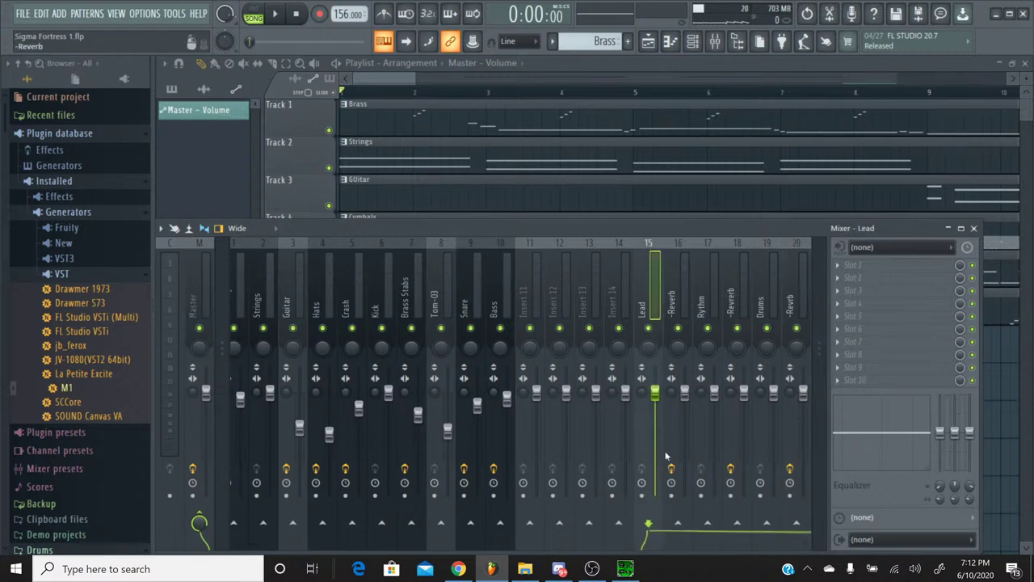
pyautogui.rightClick(677, 521)
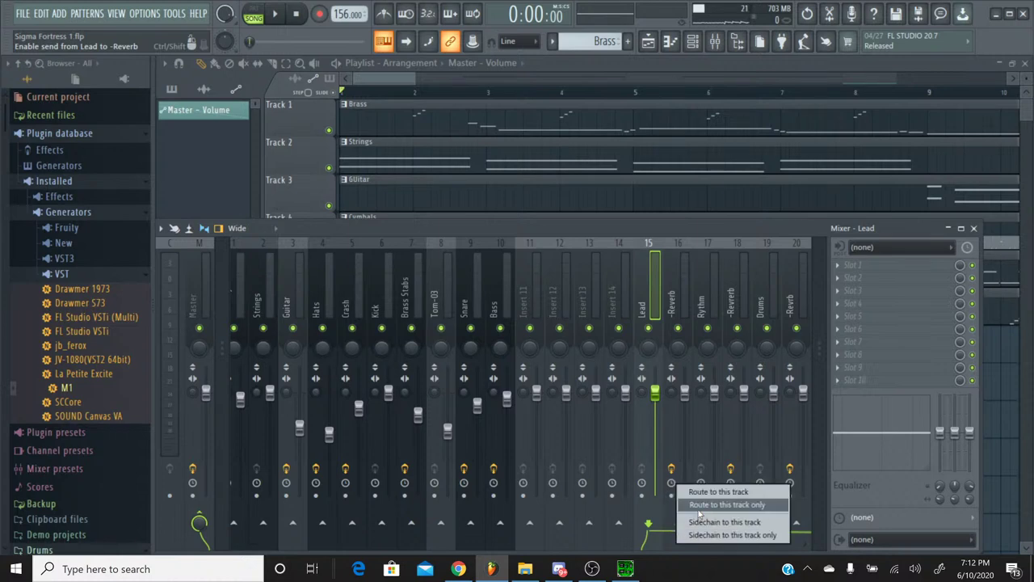
pyautogui.click(700, 521)
# Route the Rythm track only to its reverb track, mixer track 18
pyautogui.click(715, 246)
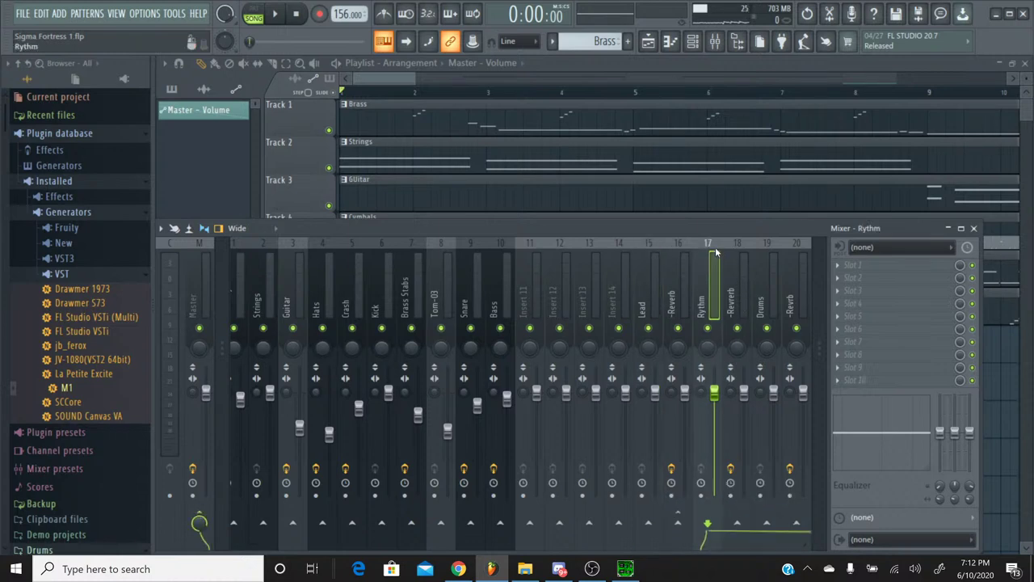
pyautogui.rightClick(737, 522)
pyautogui.click(743, 521)
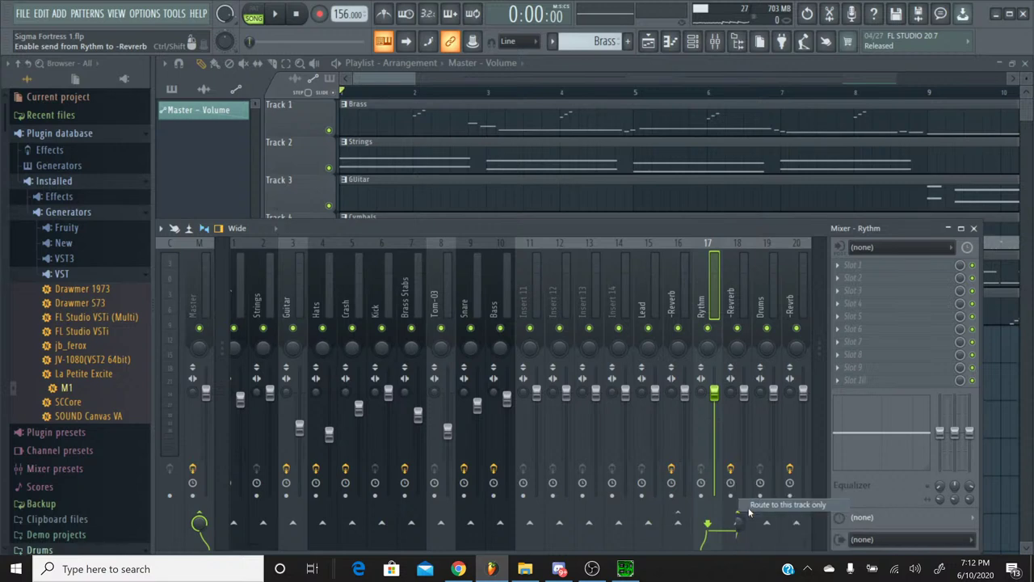
# Route the Drums track only to its reverb track, mixer track 20
pyautogui.click(769, 269)
pyautogui.rightClick(794, 525)
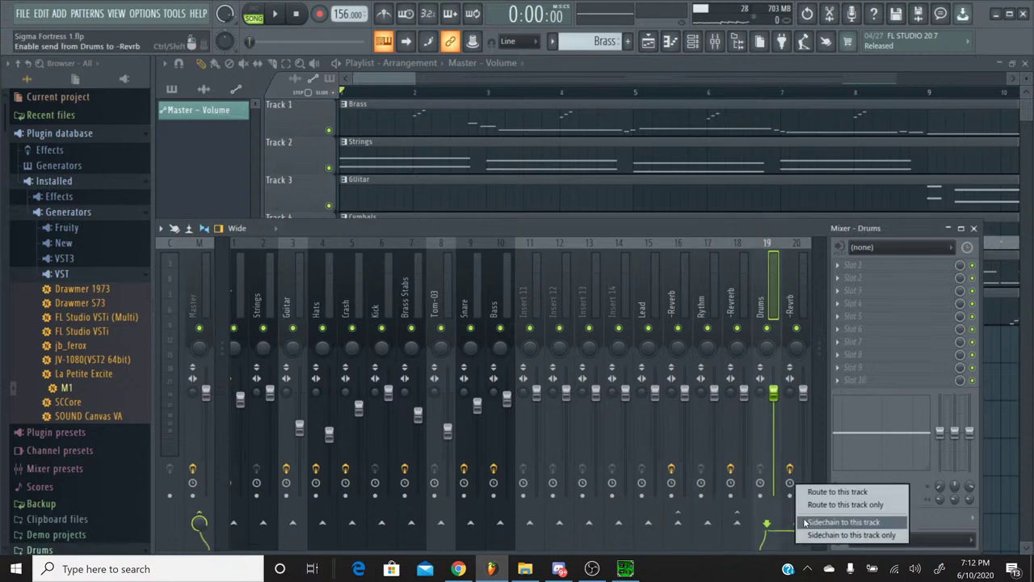
pyautogui.click(808, 504)
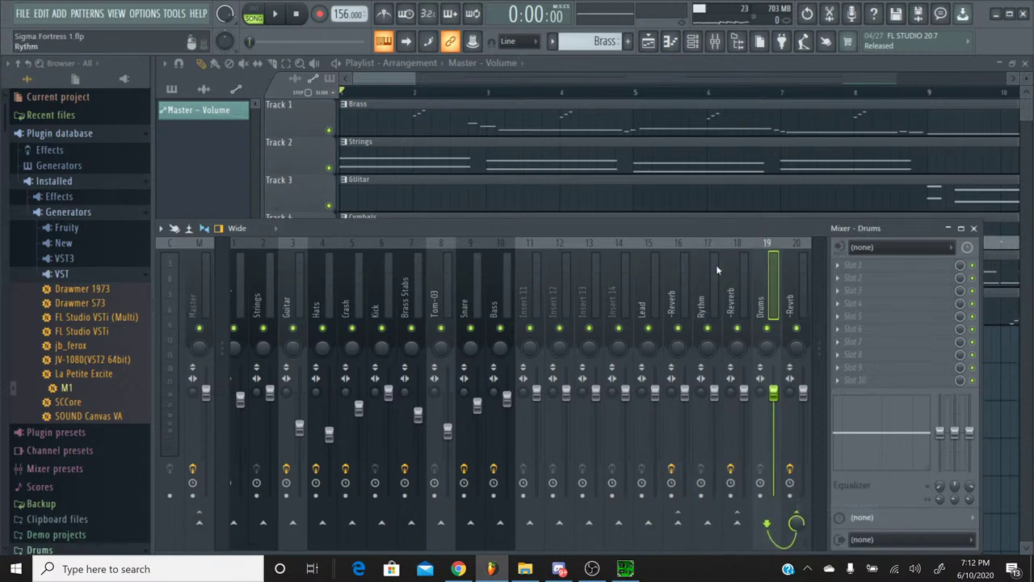
# Select the Brass Synth and Guitar tracks together and route them only to the Lead track
pyautogui.scroll(2, 293, 274)
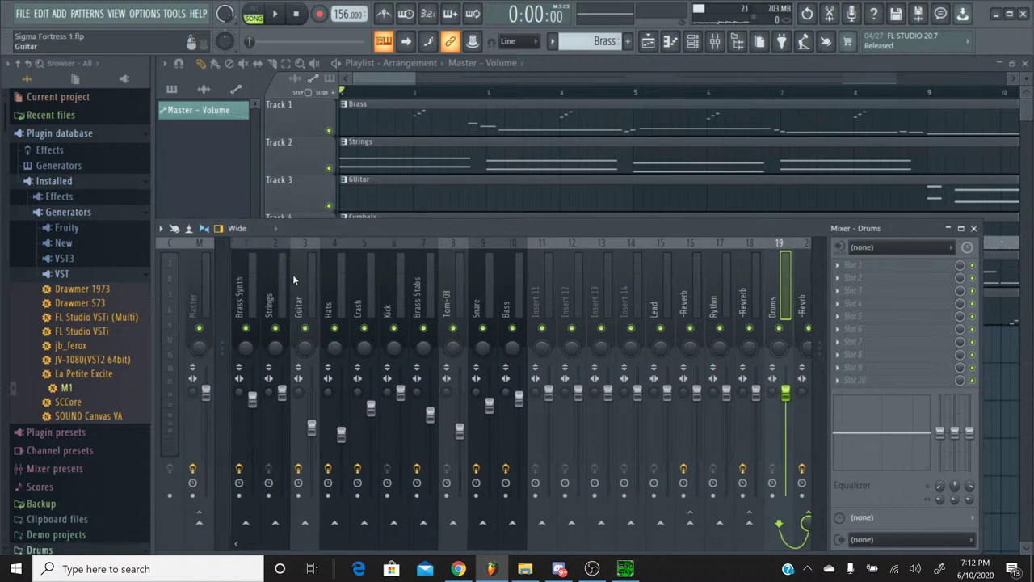
pyautogui.scroll(-1, 292, 274)
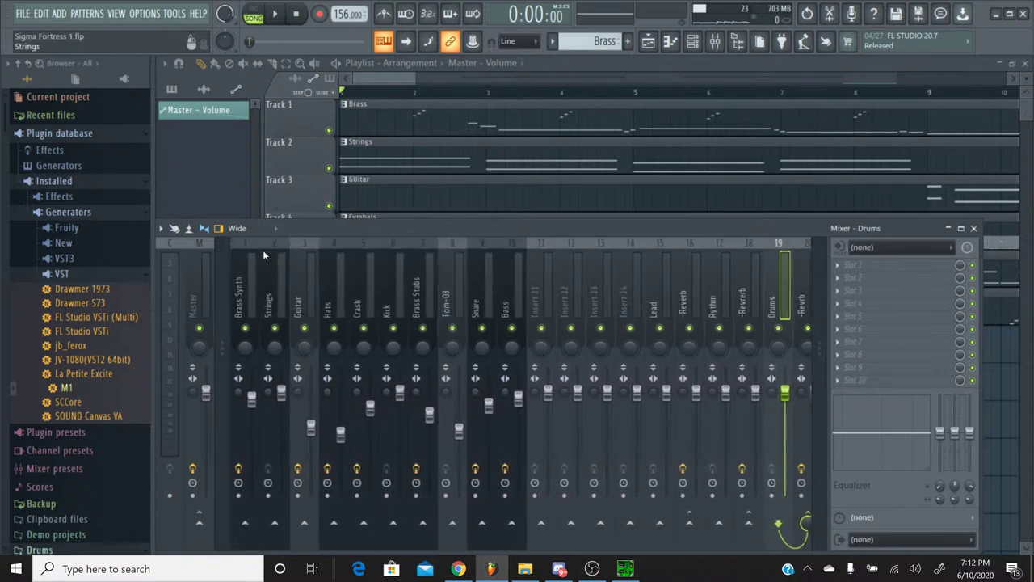
pyautogui.click(243, 245)
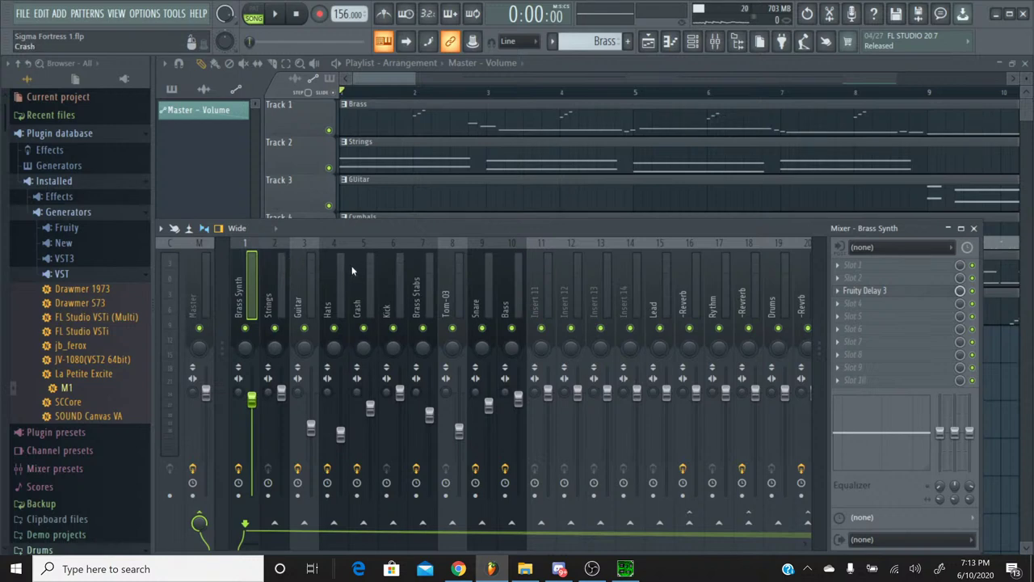
pyautogui.click(301, 244)
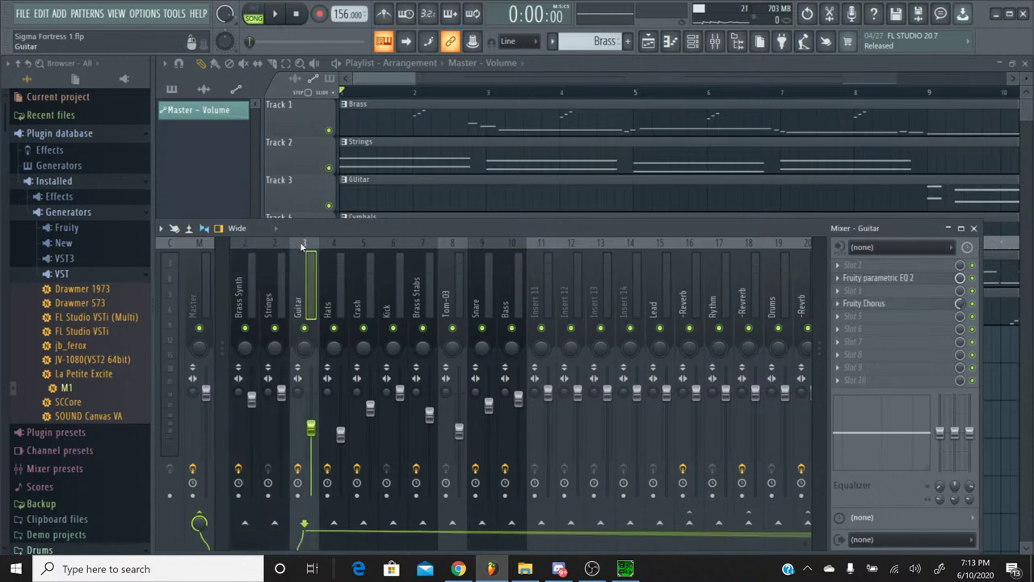
pyautogui.keyDown('ctrl'); pyautogui.click(252, 247); pyautogui.keyUp('ctrl')
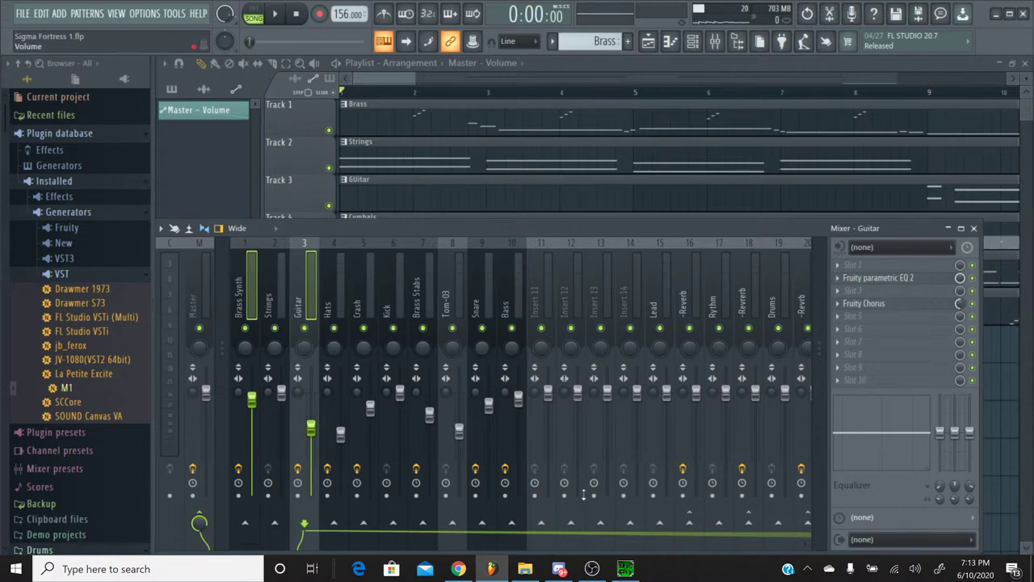
pyautogui.rightClick(656, 522)
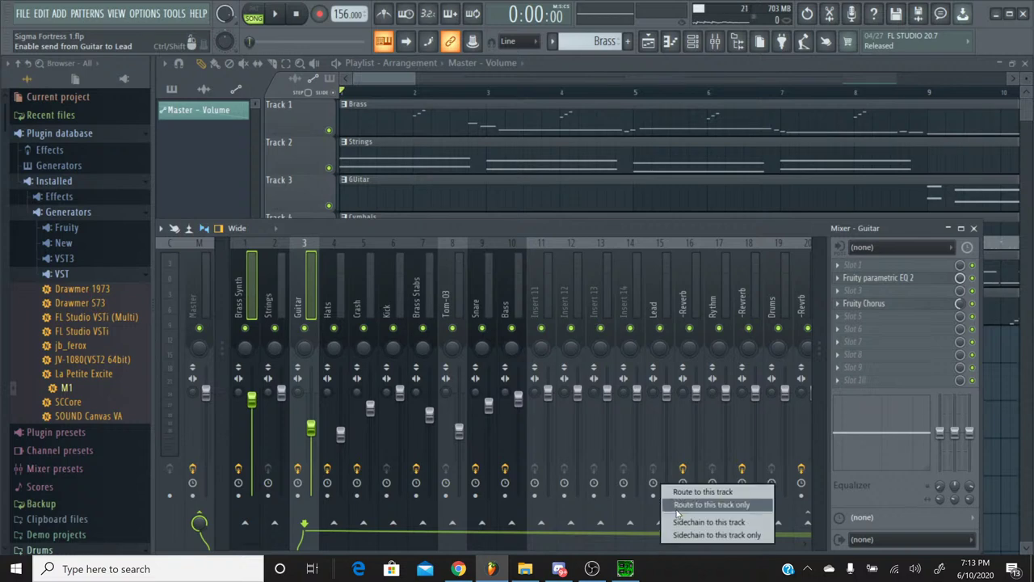
pyautogui.click(676, 507)
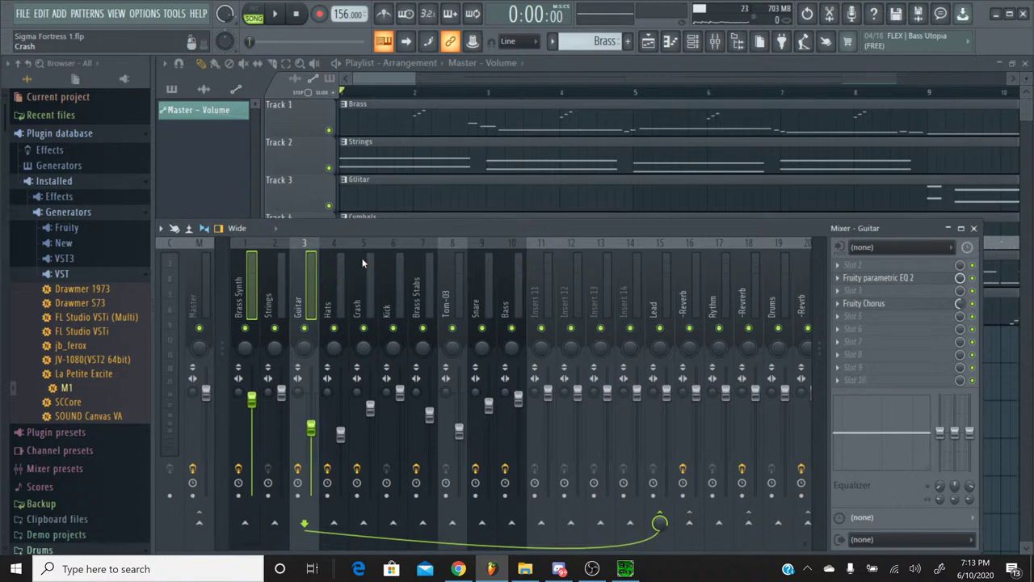
# Route the Brass Stabs track and the Strings track only to the Rythm track
pyautogui.click(412, 252)
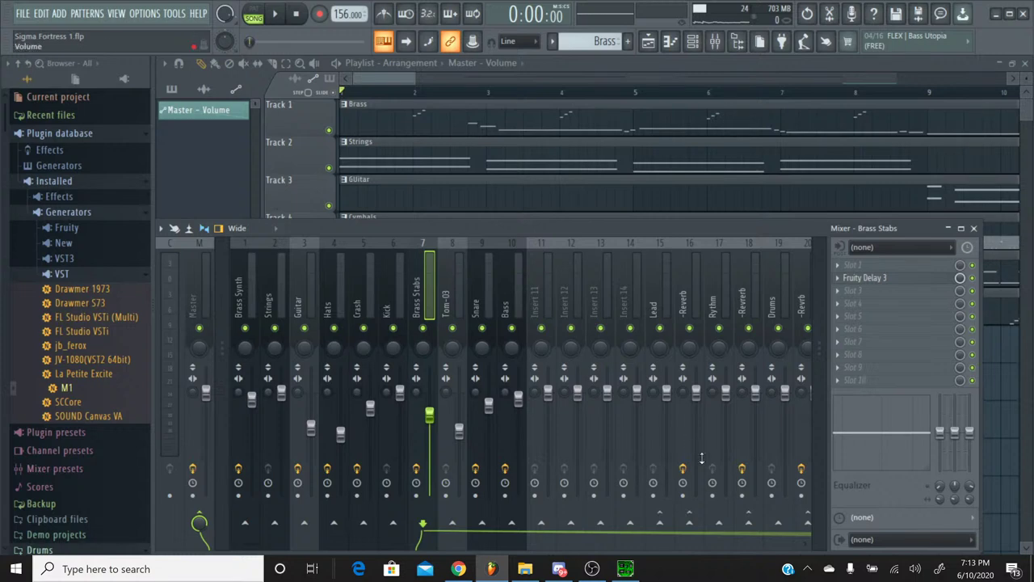
pyautogui.rightClick(718, 523)
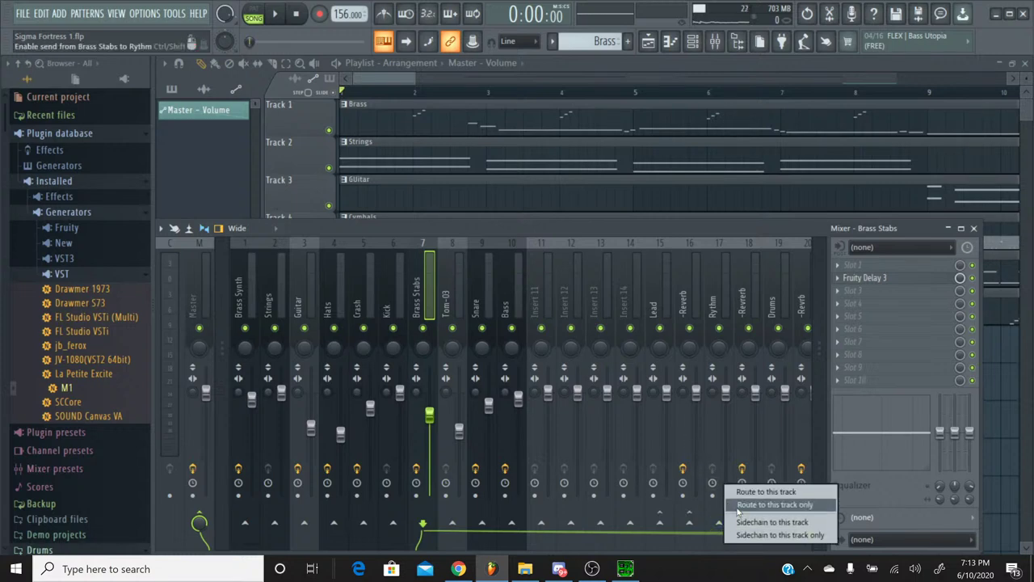
pyautogui.click(738, 505)
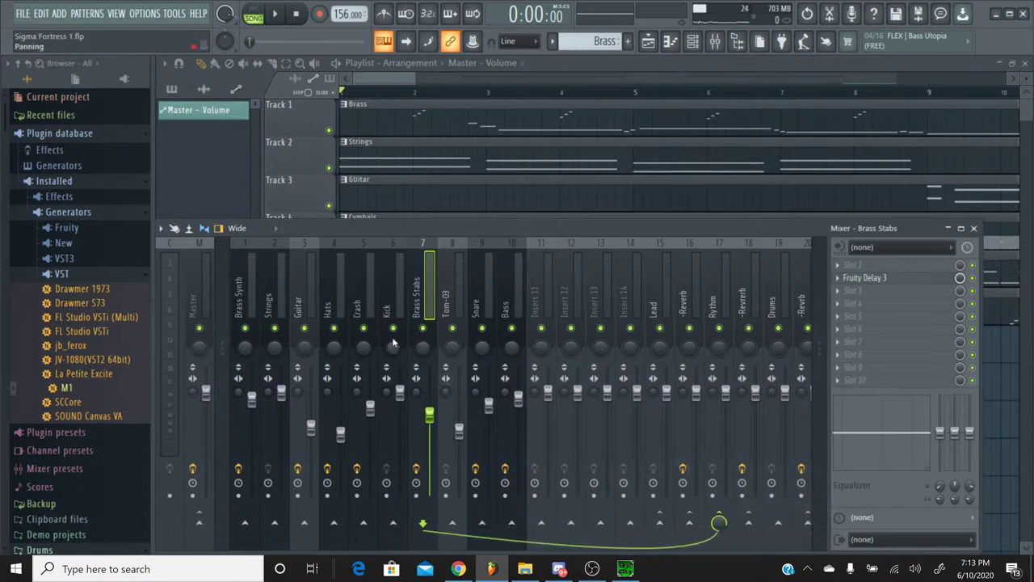
pyautogui.click(269, 272)
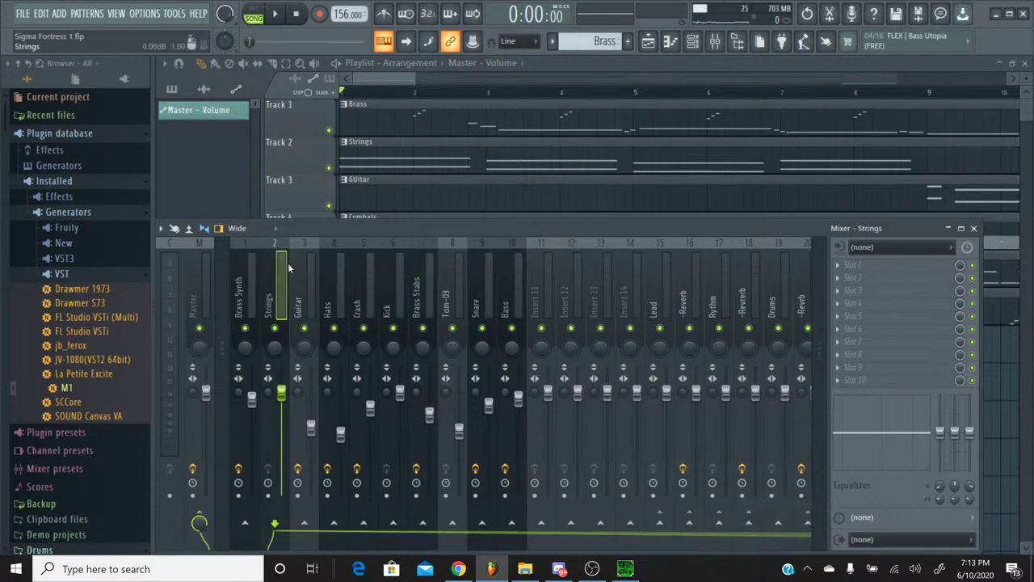
pyautogui.rightClick(718, 521)
pyautogui.click(737, 505)
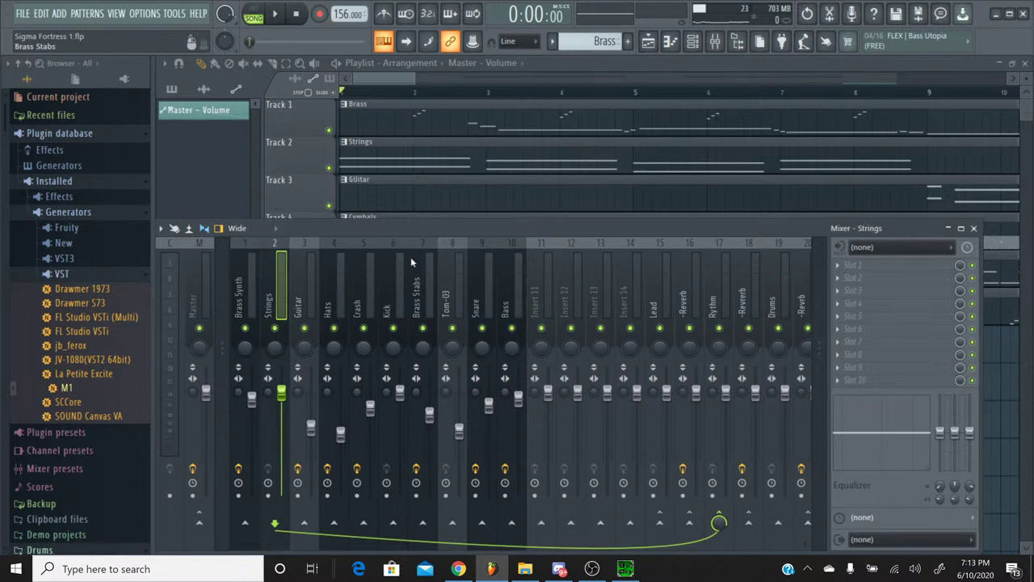
# Select the Hats, Crash, Kick, Tom-03 and Snare tracks together and route them only to the Drums track
pyautogui.click(307, 255)
pyautogui.click(328, 252)
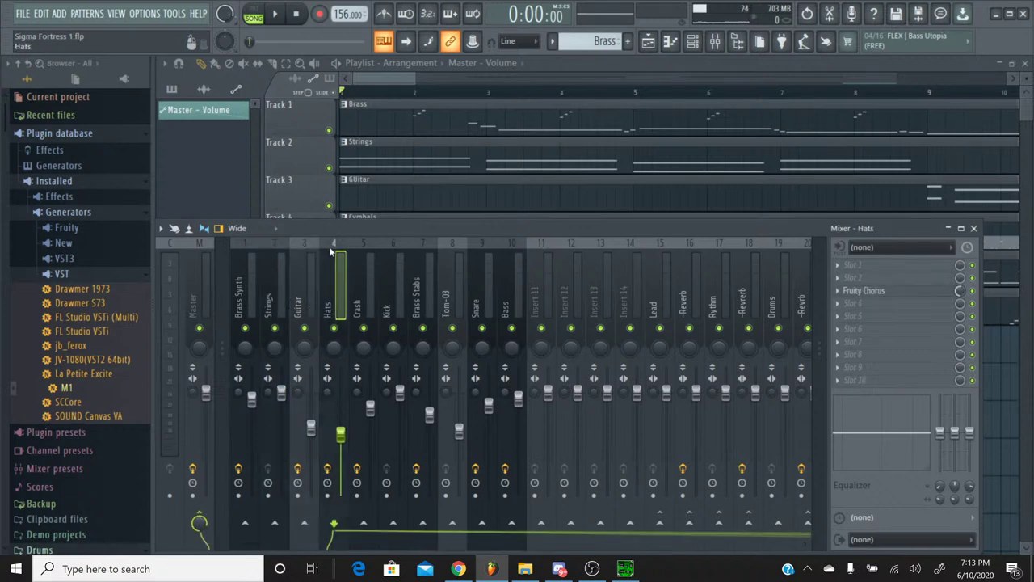
pyautogui.keyDown('ctrl'); pyautogui.click(340, 252); pyautogui.keyUp('ctrl')
pyautogui.keyDown('ctrl'); pyautogui.click(370, 253); pyautogui.keyUp('ctrl')
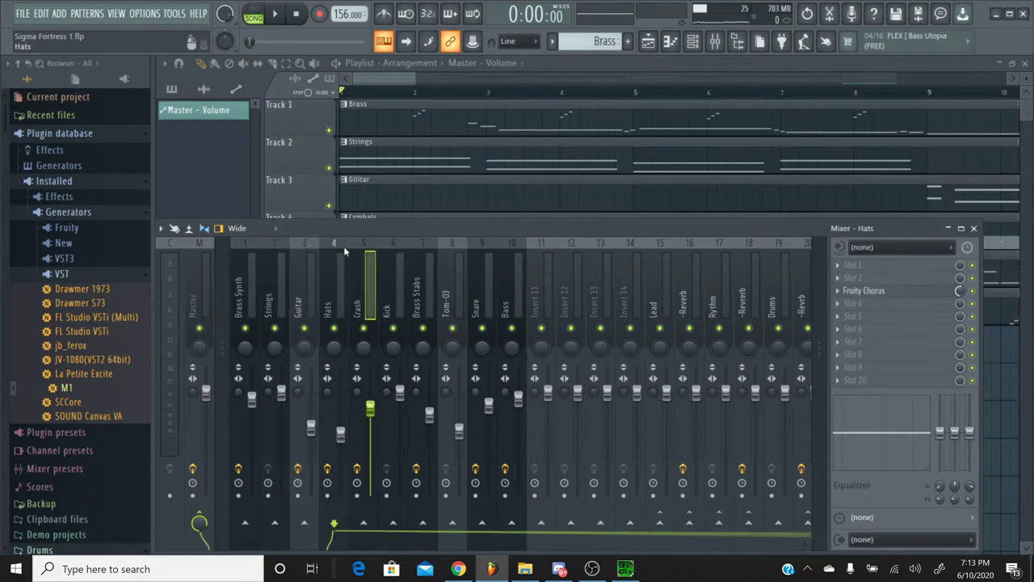
pyautogui.keyDown('ctrl'); pyautogui.click(342, 251); pyautogui.keyUp('ctrl')
pyautogui.keyDown('ctrl'); pyautogui.click(394, 254); pyautogui.keyUp('ctrl')
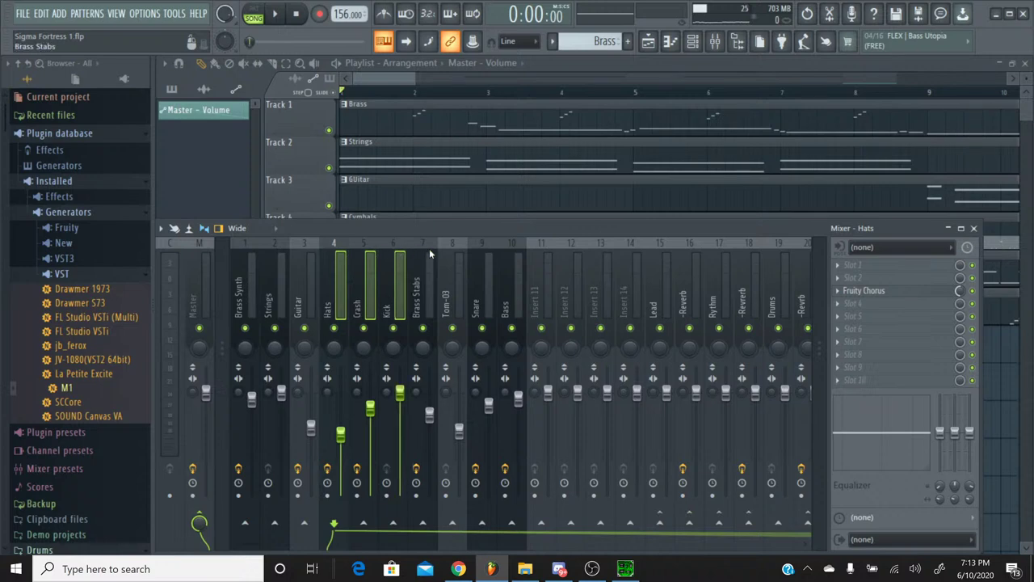
pyautogui.keyDown('ctrl'); pyautogui.click(451, 251); pyautogui.keyUp('ctrl')
pyautogui.keyDown('ctrl'); pyautogui.click(469, 253); pyautogui.keyUp('ctrl')
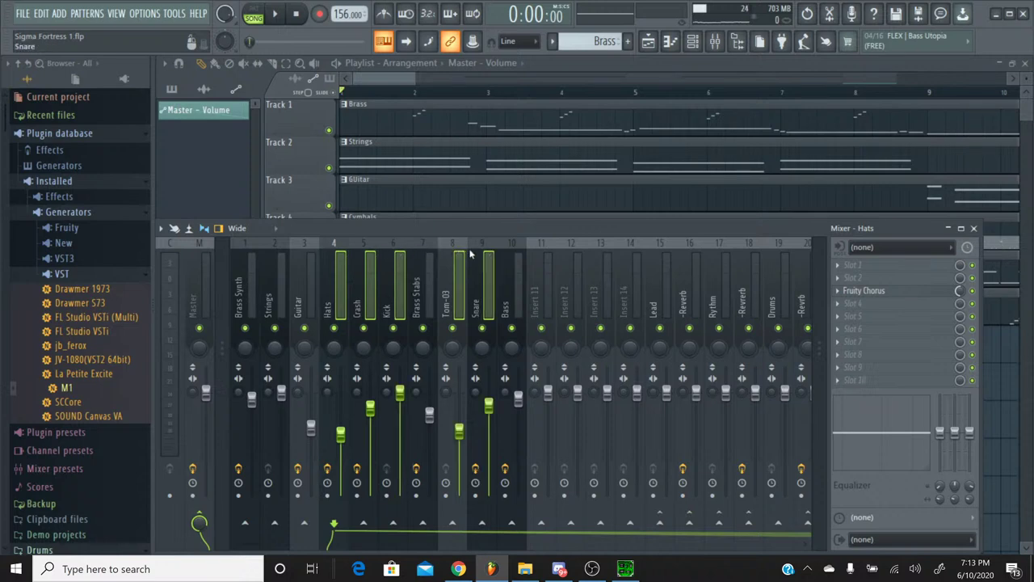
pyautogui.rightClick(778, 525)
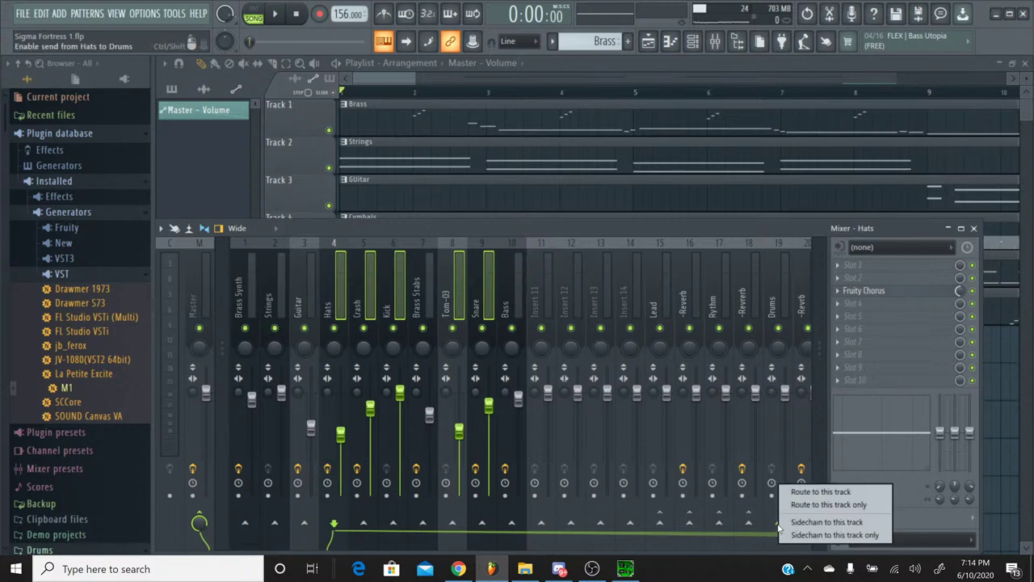
pyautogui.click(812, 507)
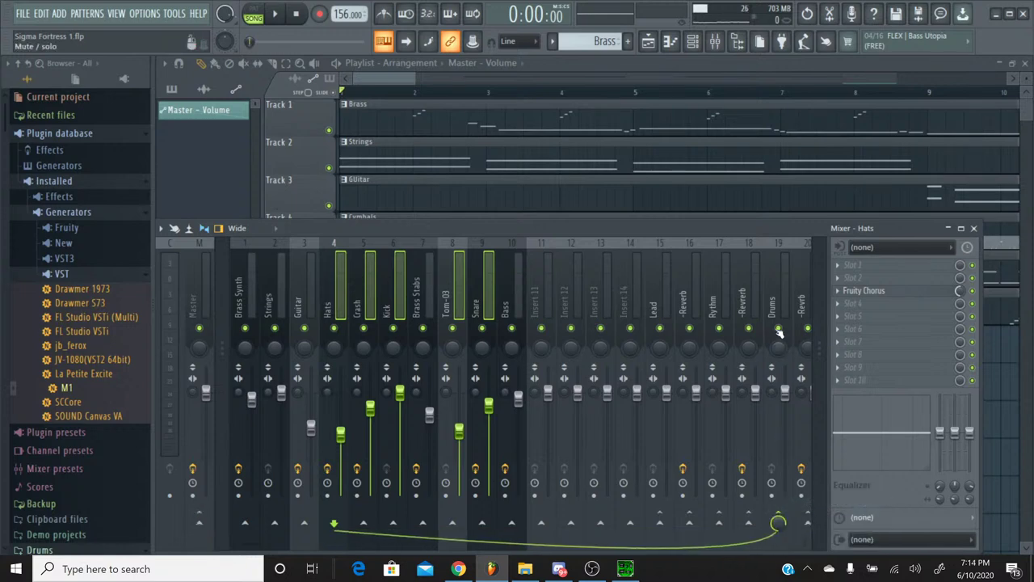
# Play the song and slightly lower the volume of the Brass Synth and Strings tracks
pyautogui.click(275, 16)
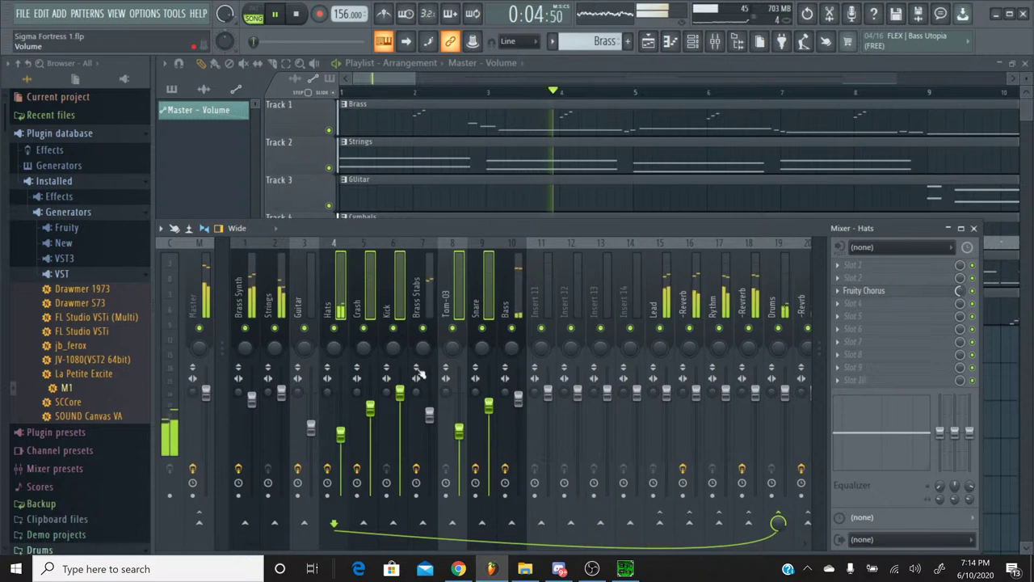
pyautogui.click(252, 398)
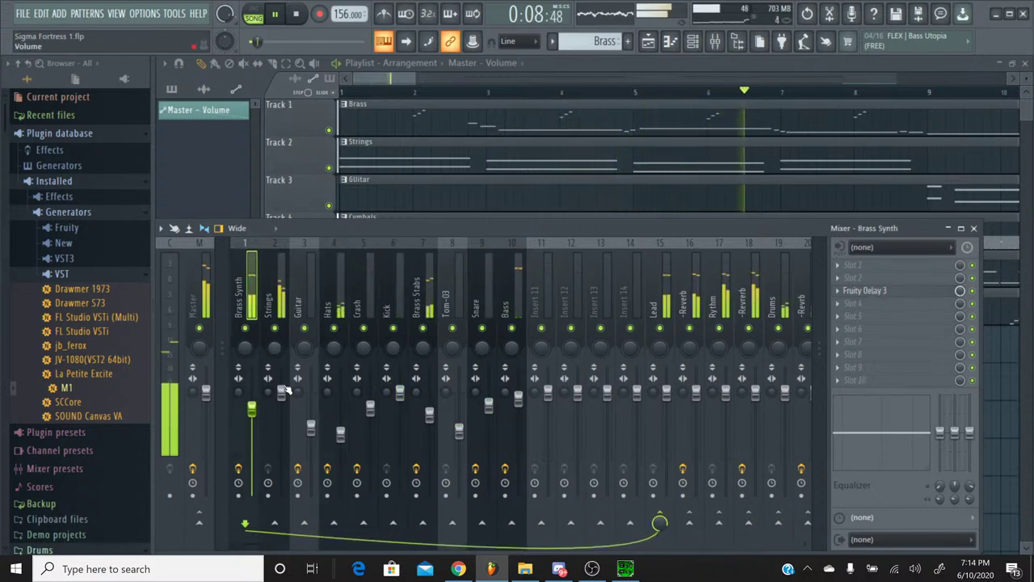
pyautogui.moveTo(284, 391); pyautogui.dragTo(282, 409)
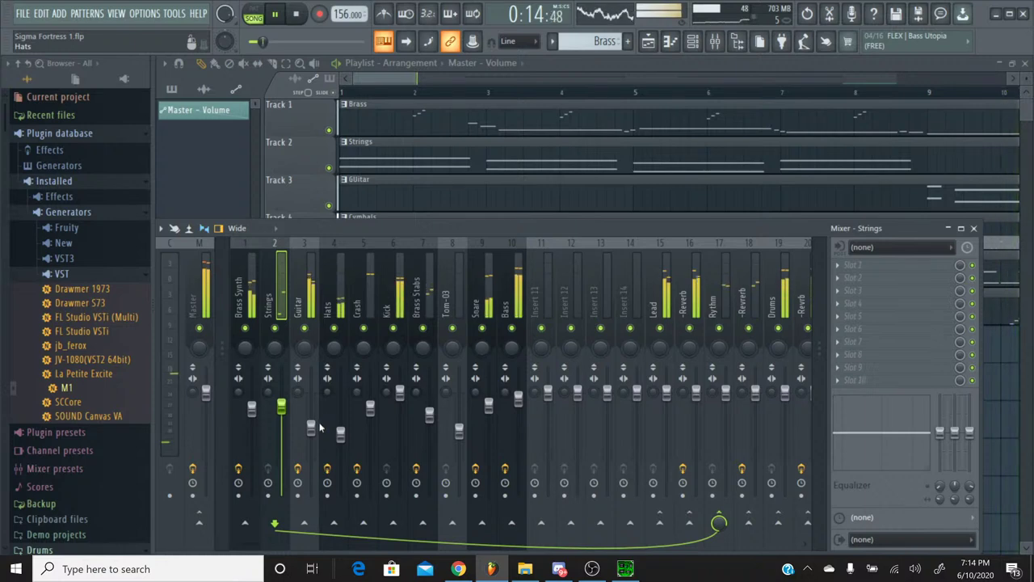
# Solo and unsolo the Guitar track twice during playback to compare it with the full mix
pyautogui.rightClick(305, 329)
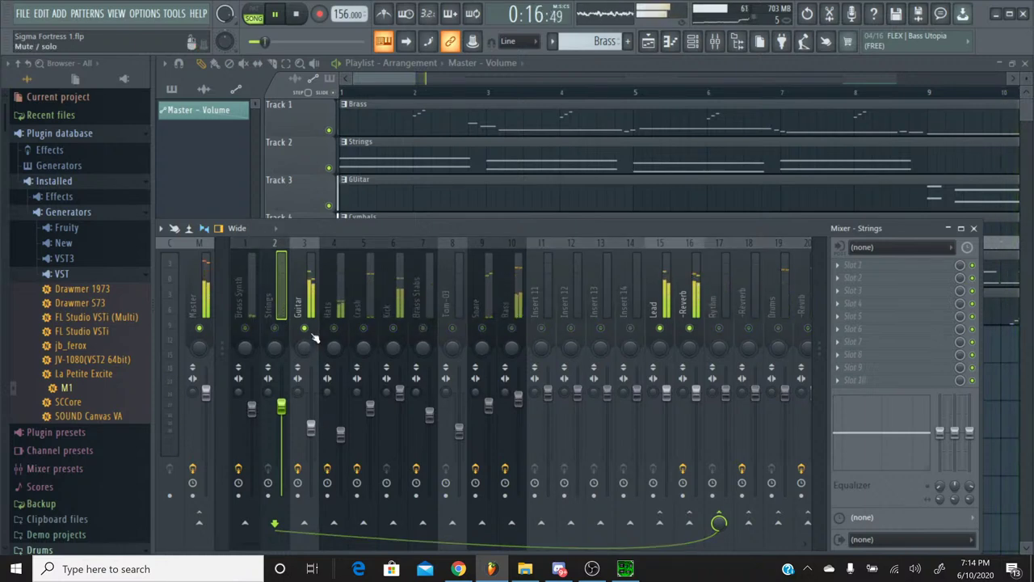
pyautogui.rightClick(312, 333)
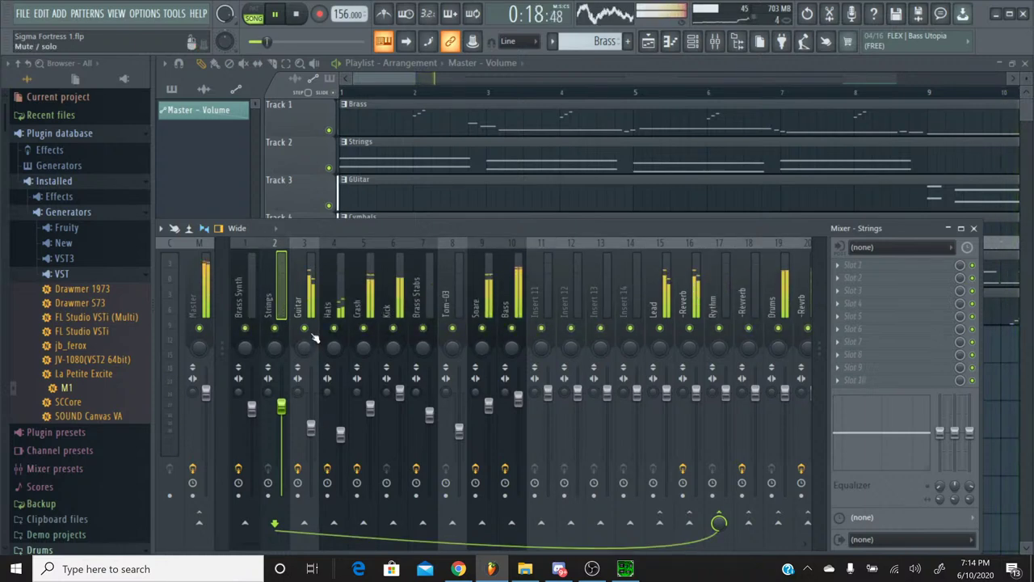
pyautogui.rightClick(312, 333)
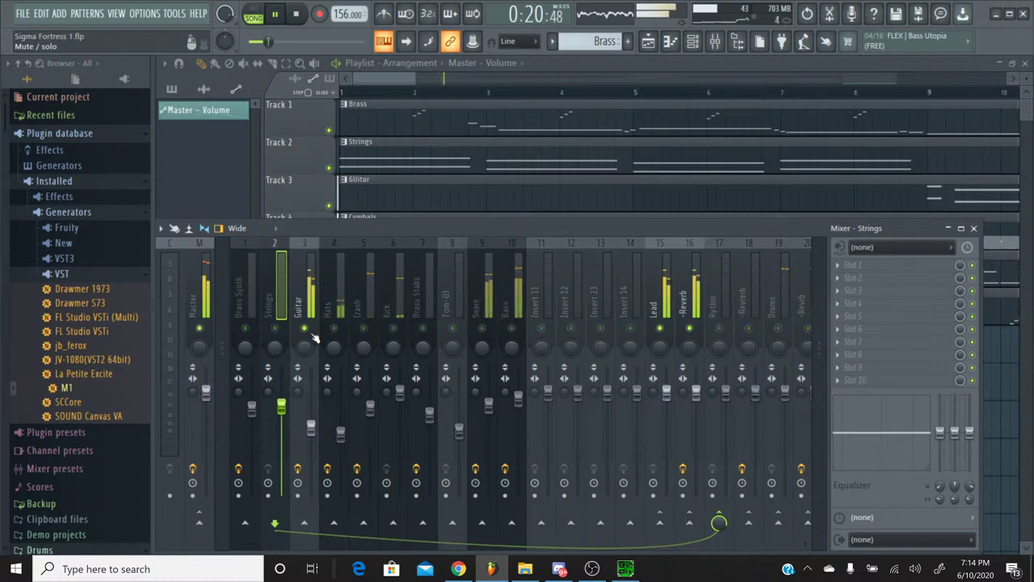
pyautogui.rightClick(313, 334)
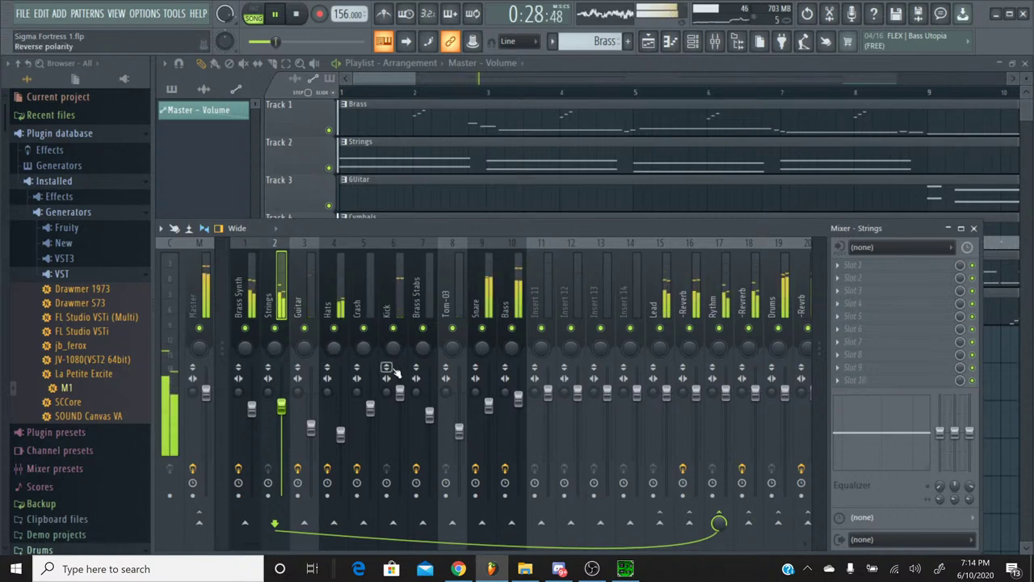
# Lower the Snare track's volume and raise the Bass track's volume slightly while the song plays
pyautogui.moveTo(488, 404); pyautogui.dragTo(488, 420)
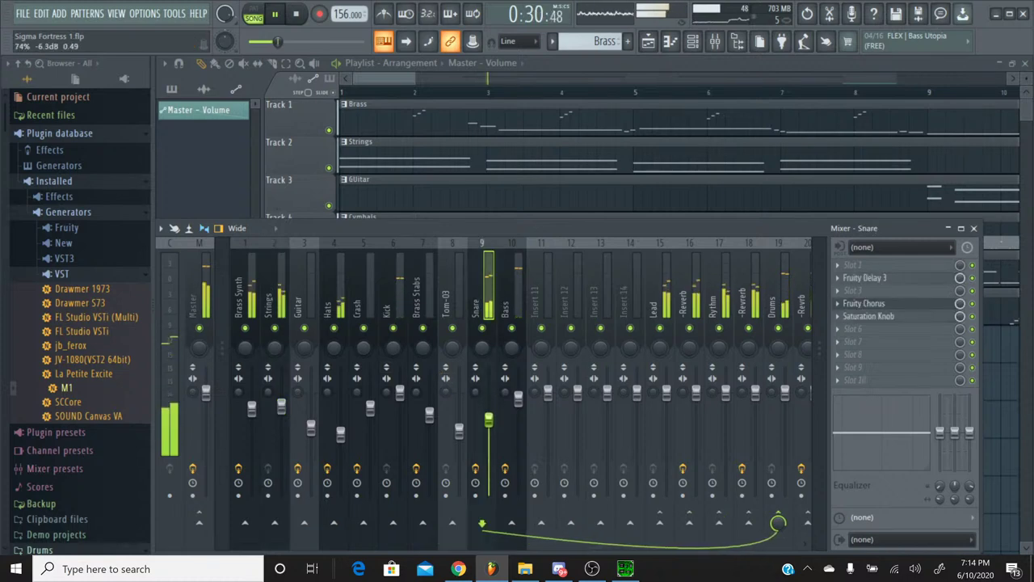
pyautogui.click(518, 400)
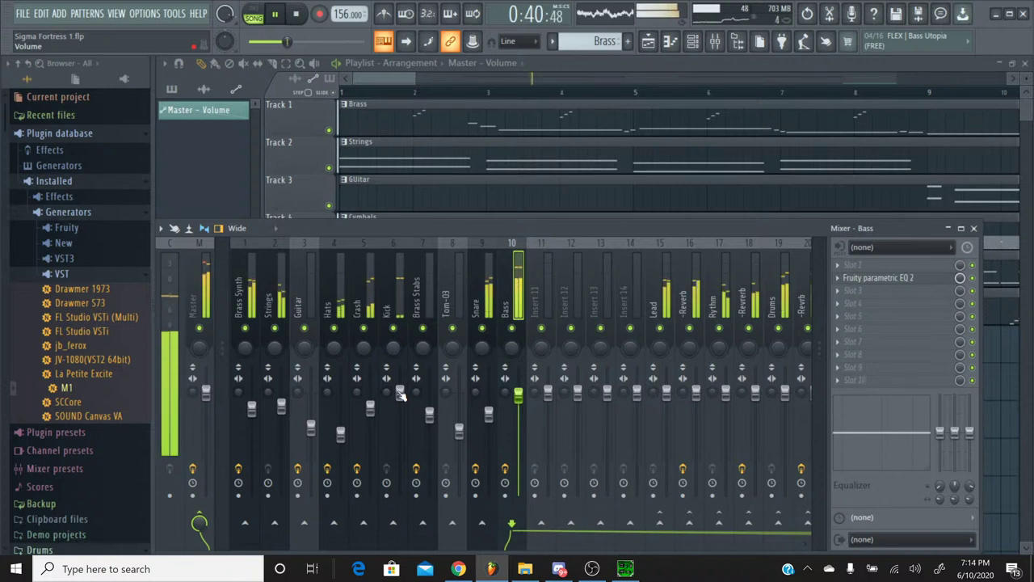
# Lower the volume of the Kick track and slightly reduce the Hats and Crash tracks
pyautogui.moveTo(402, 395); pyautogui.dragTo(402, 418)
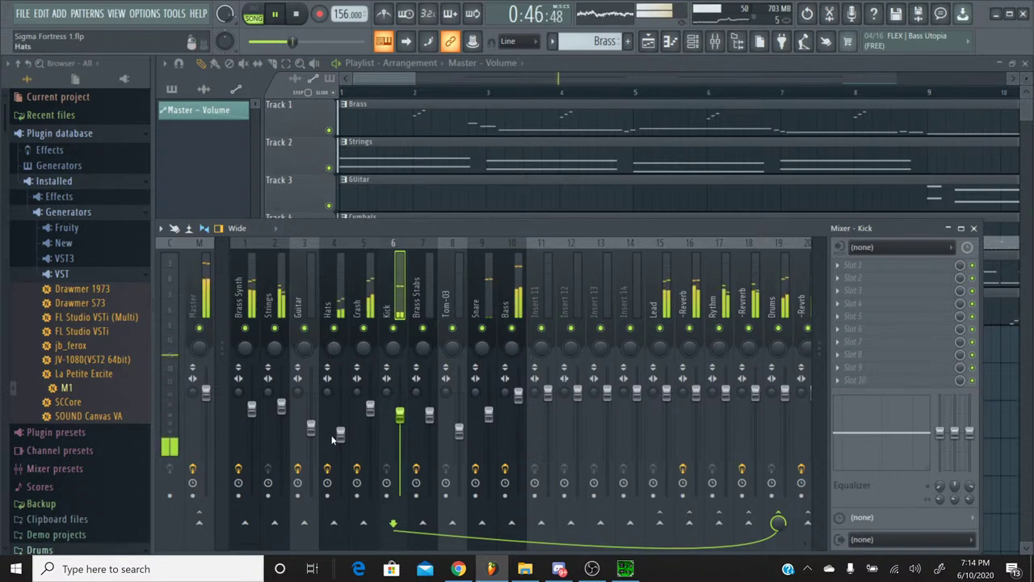
pyautogui.moveTo(340, 434); pyautogui.dragTo(340, 439)
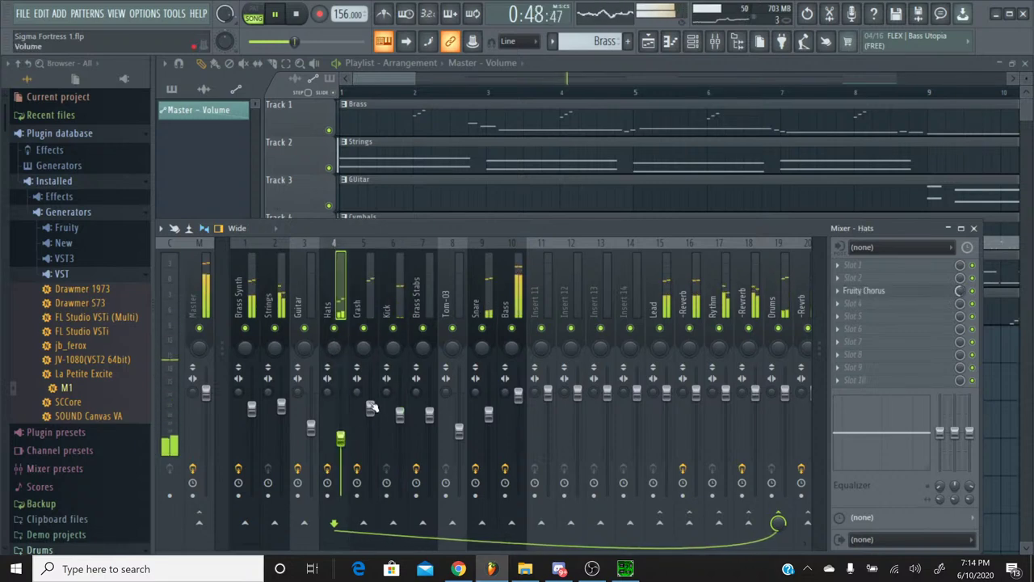
pyautogui.moveTo(370, 408); pyautogui.dragTo(371, 413)
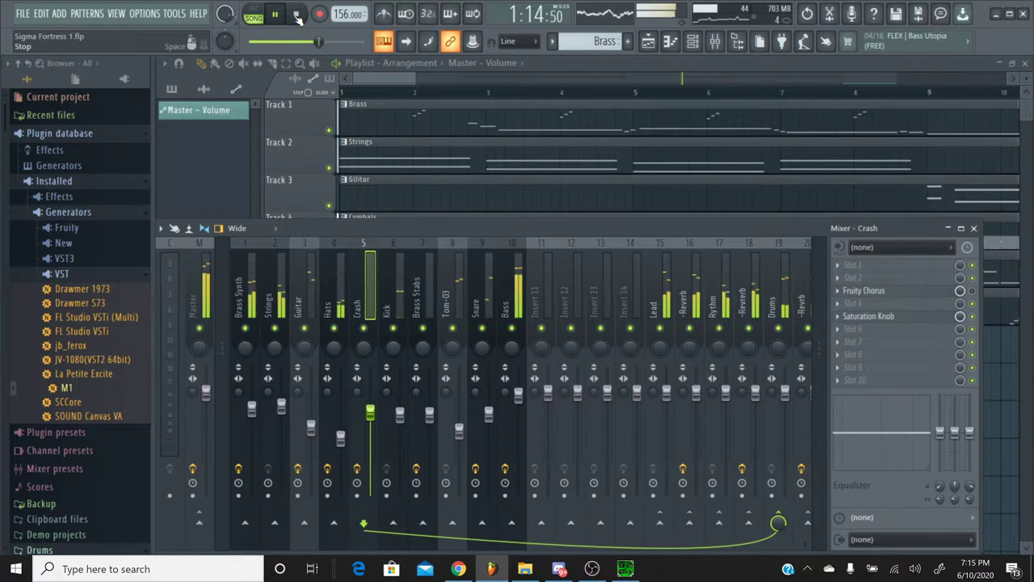
# Play the song's ending from just before bar 73 to hear the Master volume fade, and bring back the mixer
pyautogui.moveTo(374, 79); pyautogui.dragTo(826, 74)
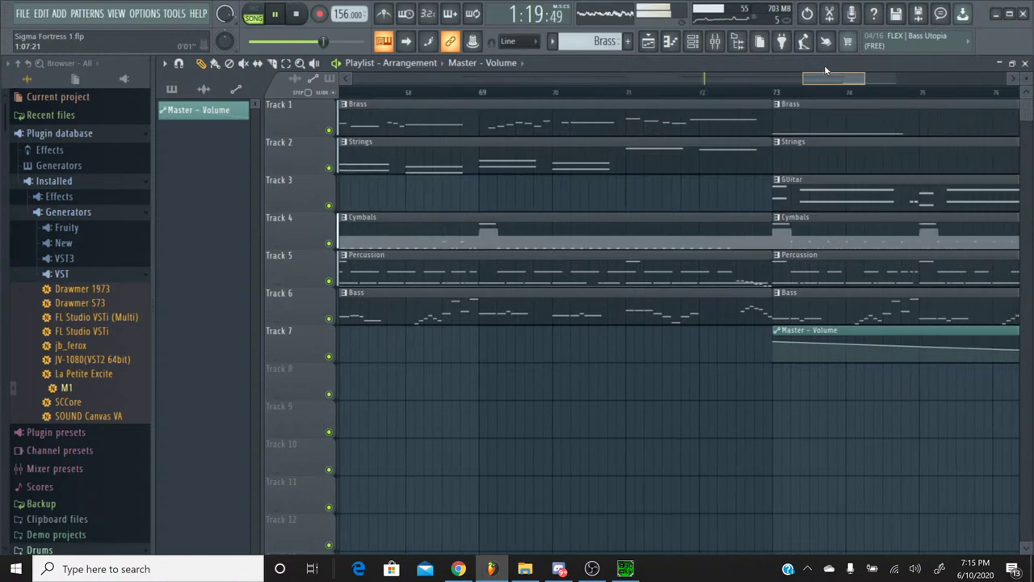
pyautogui.click(751, 91)
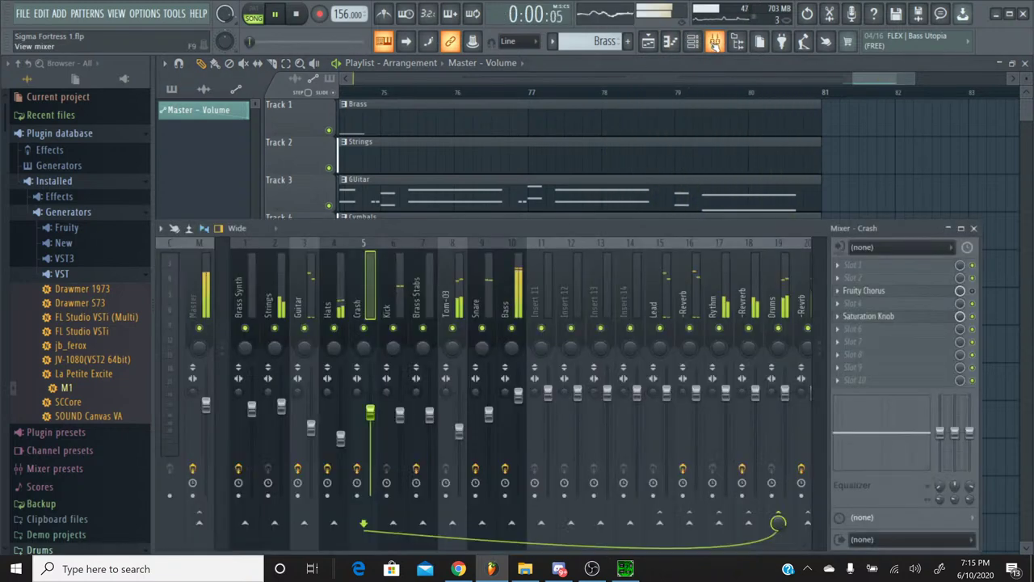
pyautogui.click(714, 41)
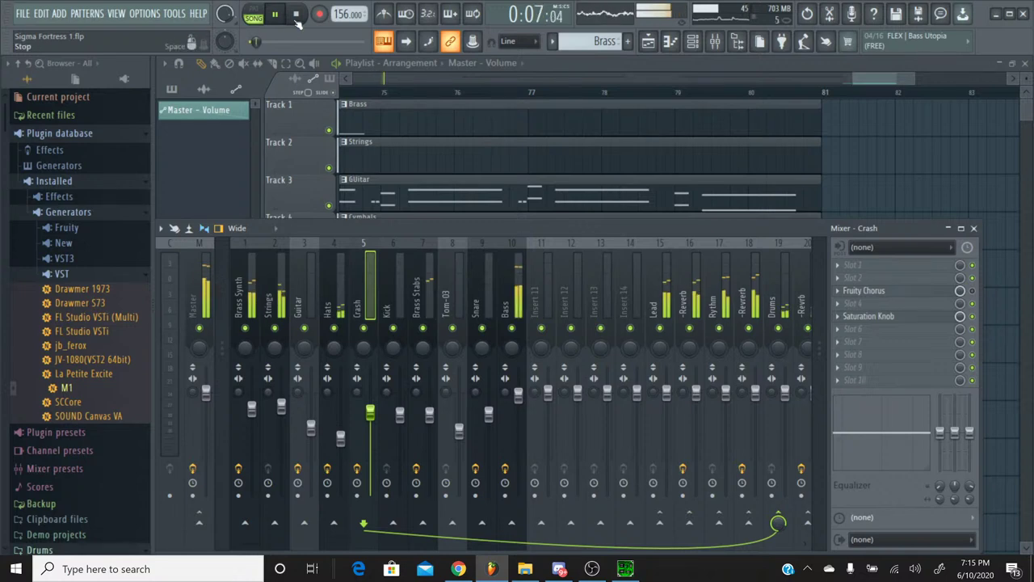
# Stop playback and save the project
pyautogui.click(297, 21)
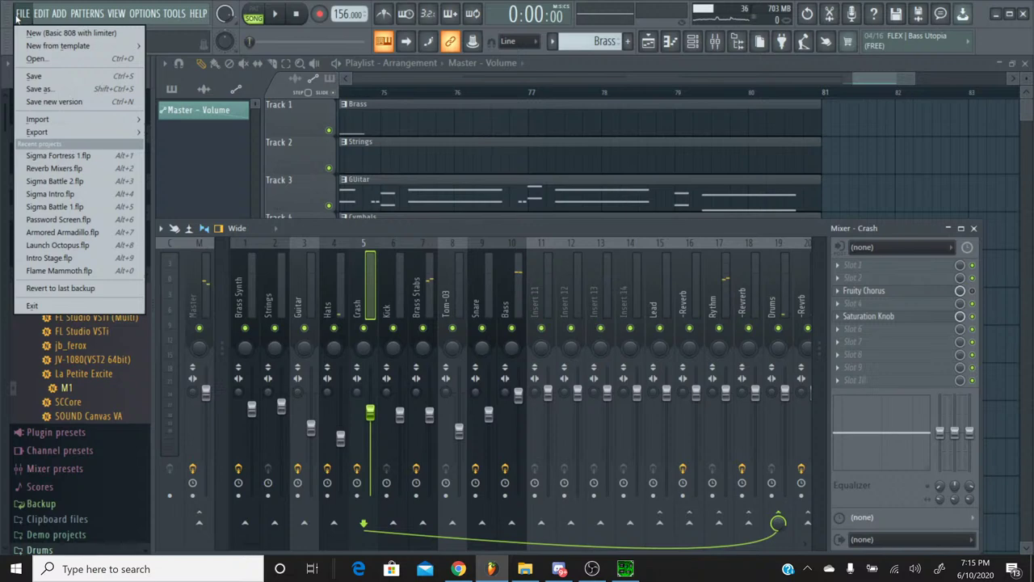
pyautogui.click(33, 76)
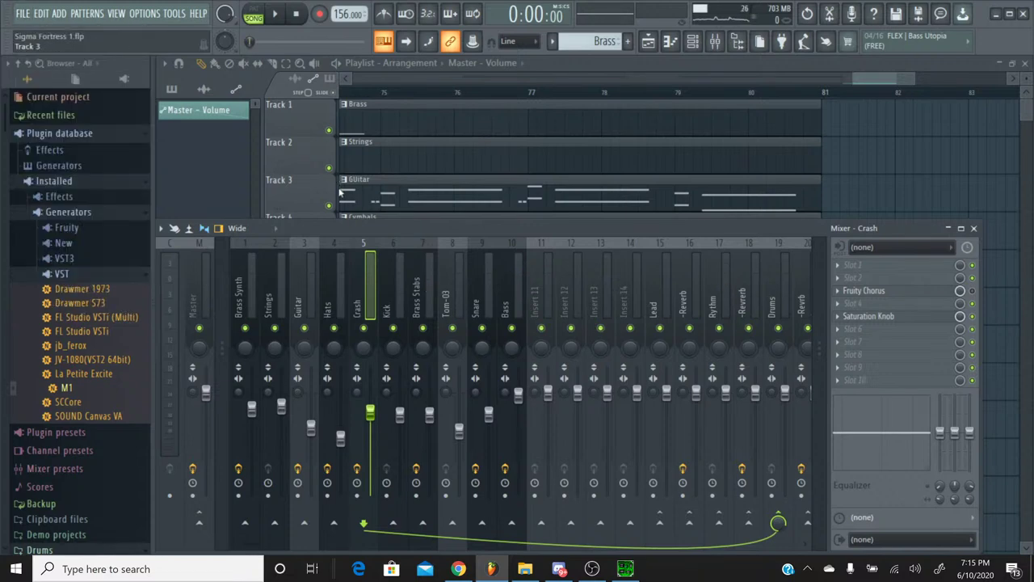
# Check the YouTube Studio live chat in Chrome and play the whole song in FL Studio as a final listen, stopping it at the end
pyautogui.click(453, 571)
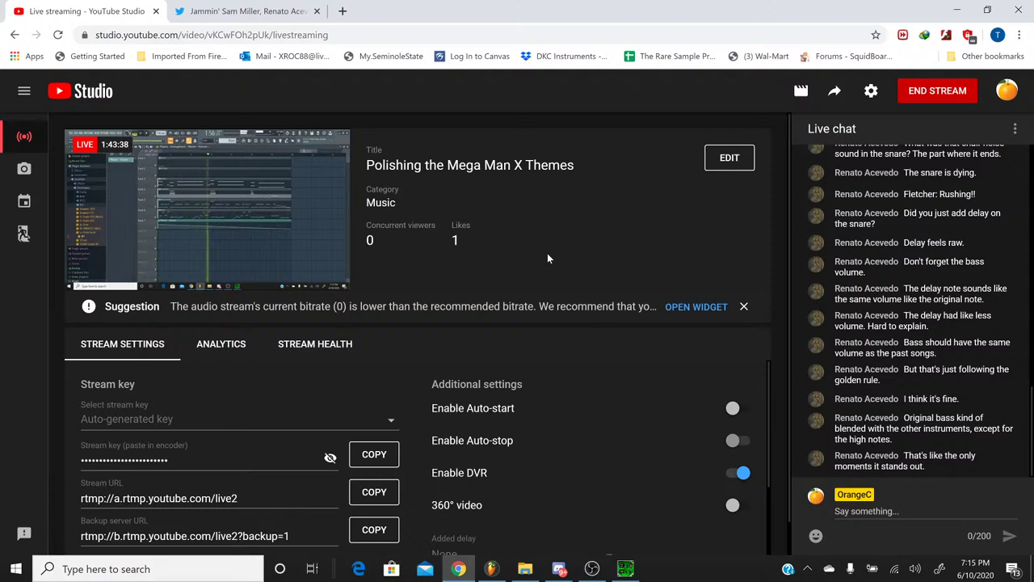
pyautogui.click(491, 569)
pyautogui.press('space')
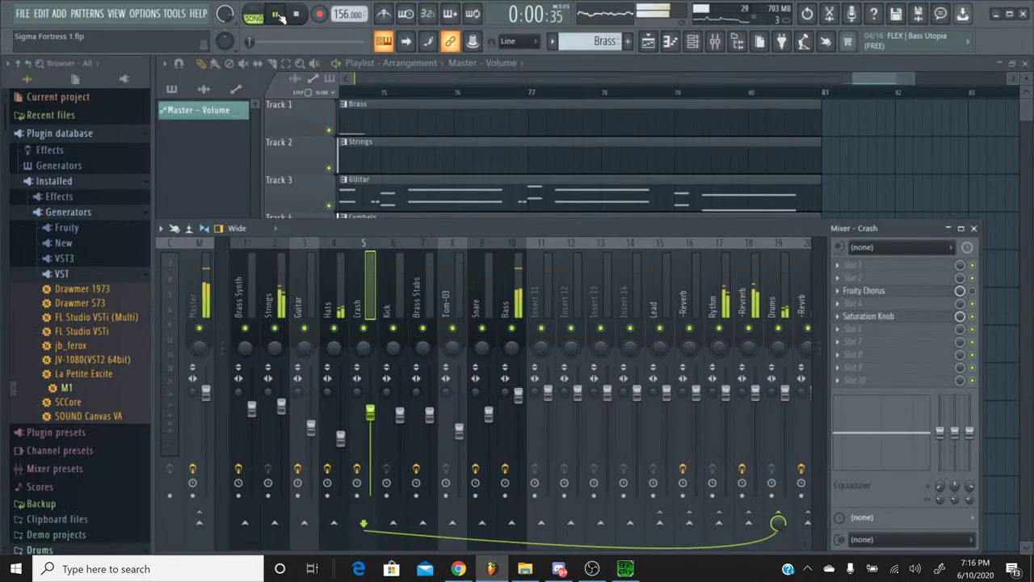
pyautogui.click(459, 568)
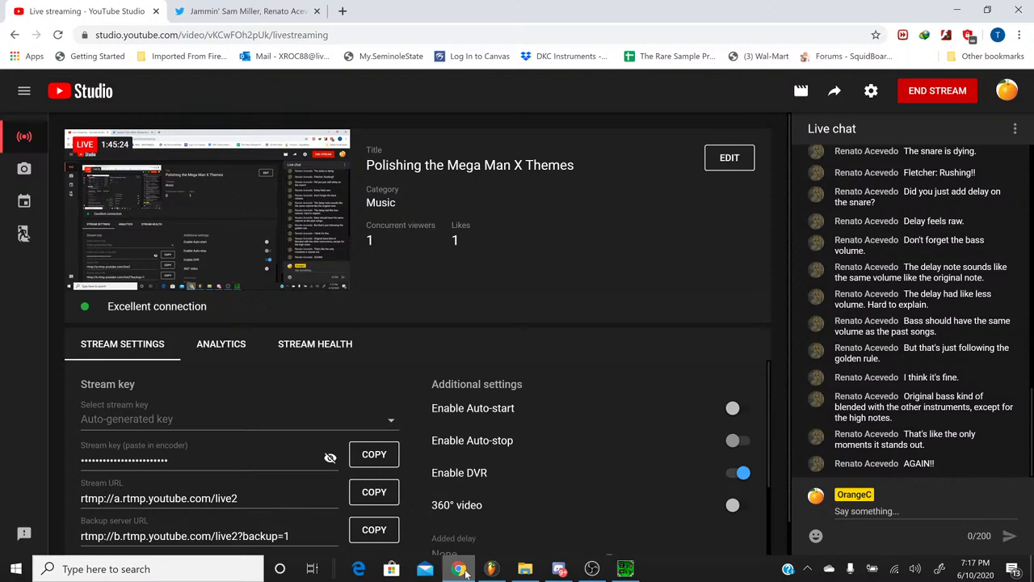
pyautogui.click(464, 570)
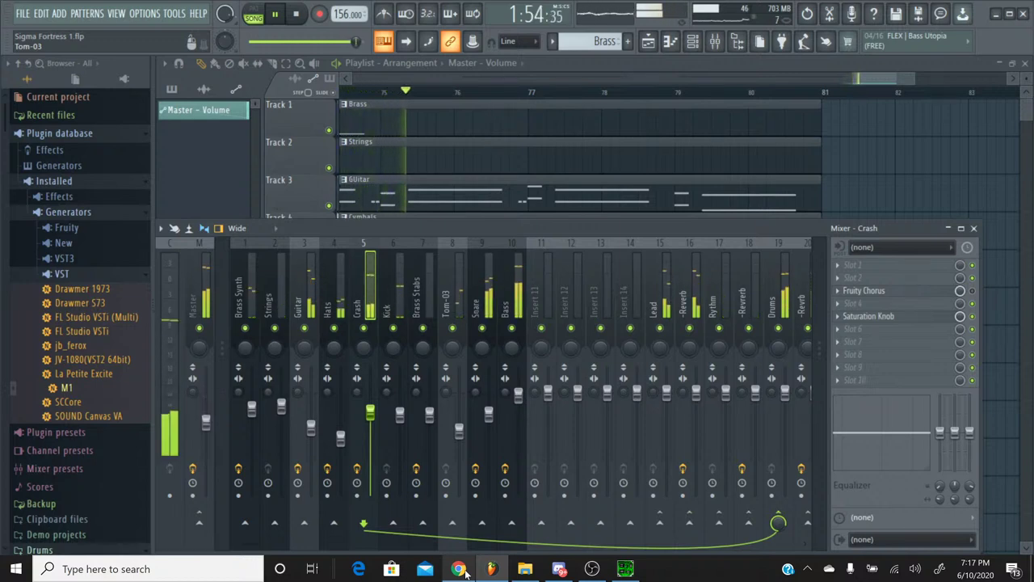
pyautogui.click(295, 20)
# Switch to YouTube Studio in Chrome and read the live chat for feedback on the mix
pyautogui.click(458, 568)
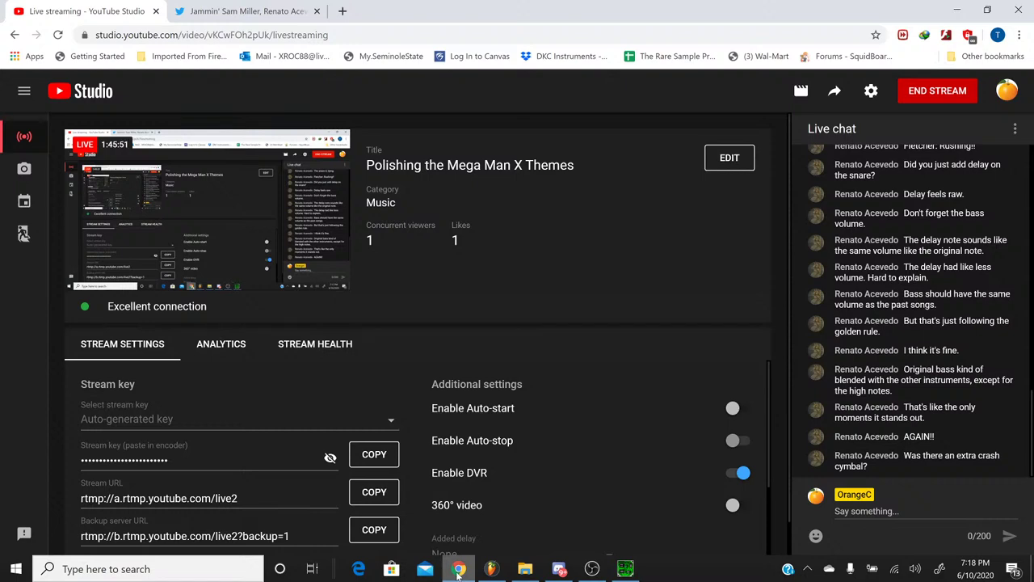
pyautogui.click(458, 568)
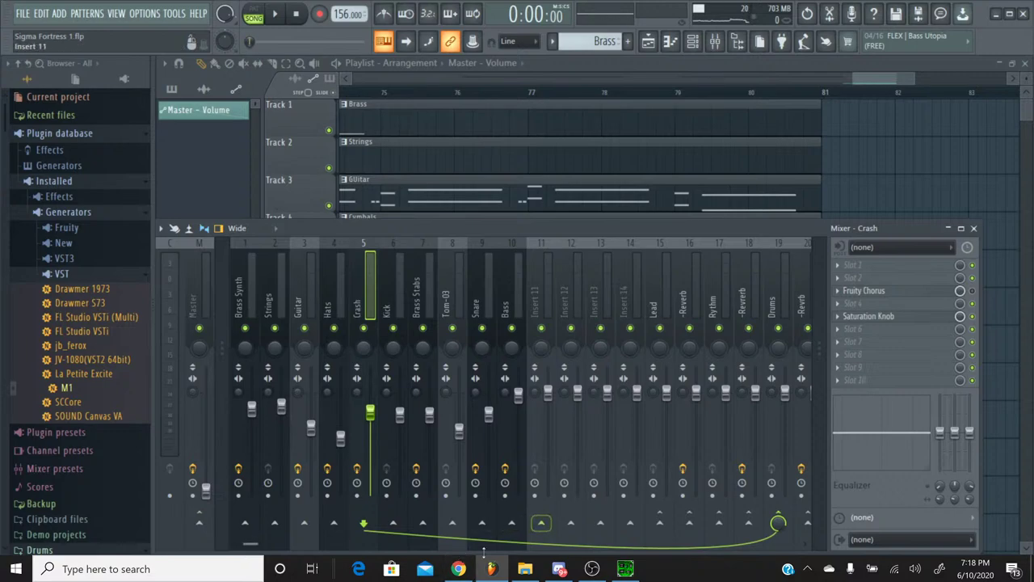
pyautogui.click(459, 570)
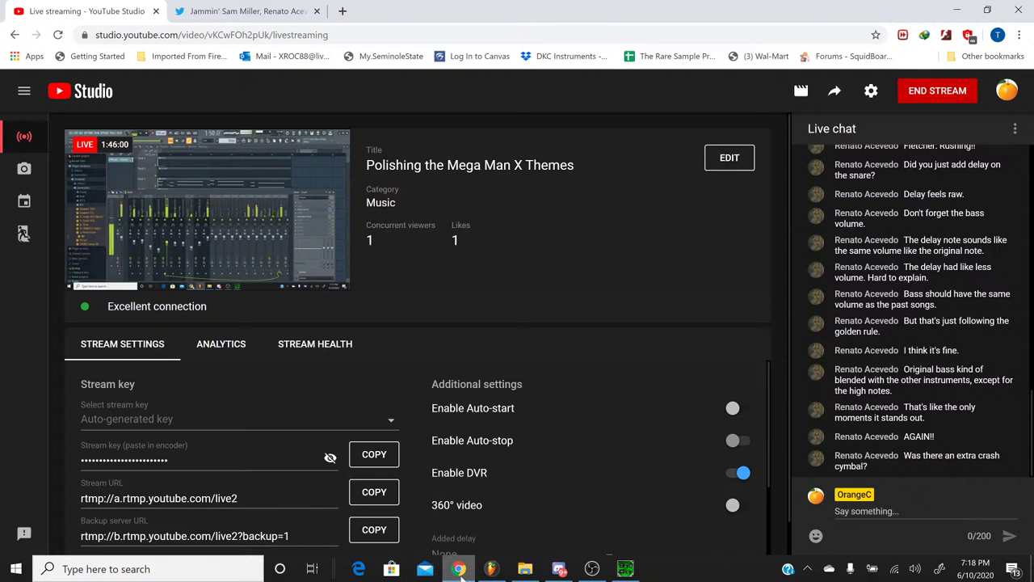
# Return to FL Studio and export the full song as Sigma Fortress 1.mp3 in the X1 folder, overwriting the existing file
pyautogui.click(459, 568)
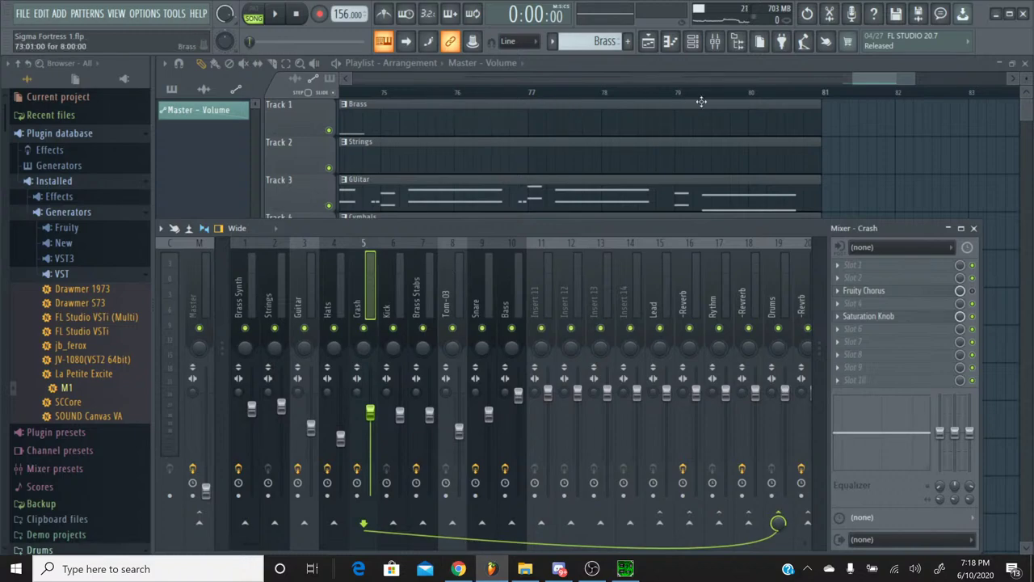
pyautogui.moveTo(871, 78); pyautogui.dragTo(343, 84)
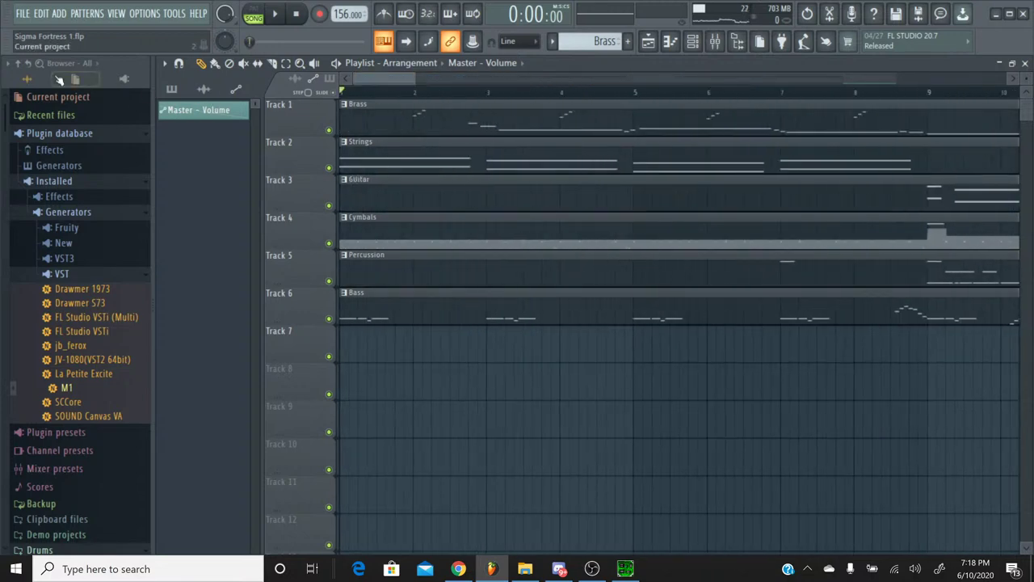
pyautogui.click(12, 22)
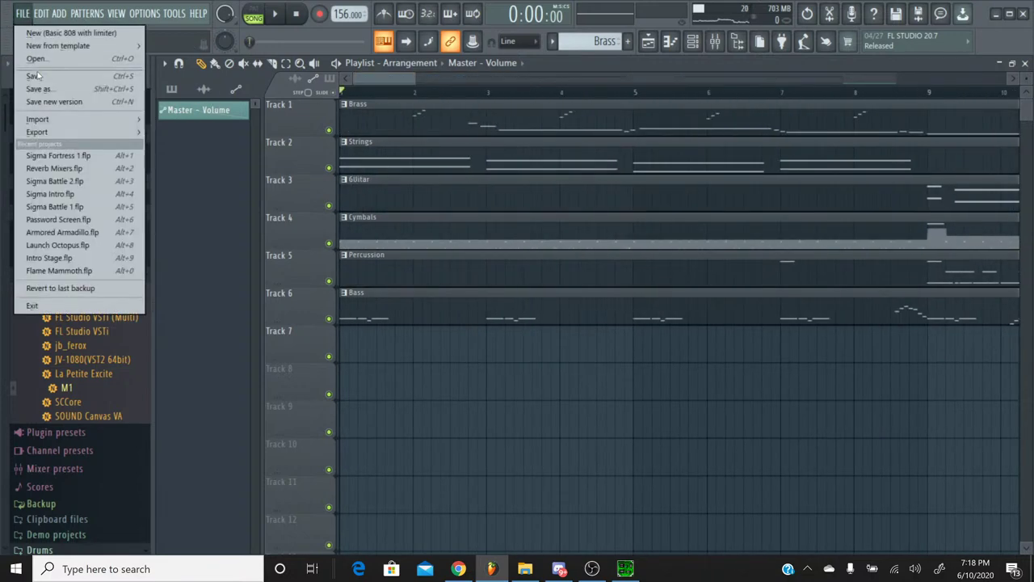
pyautogui.click(33, 55)
pyautogui.click(22, 13)
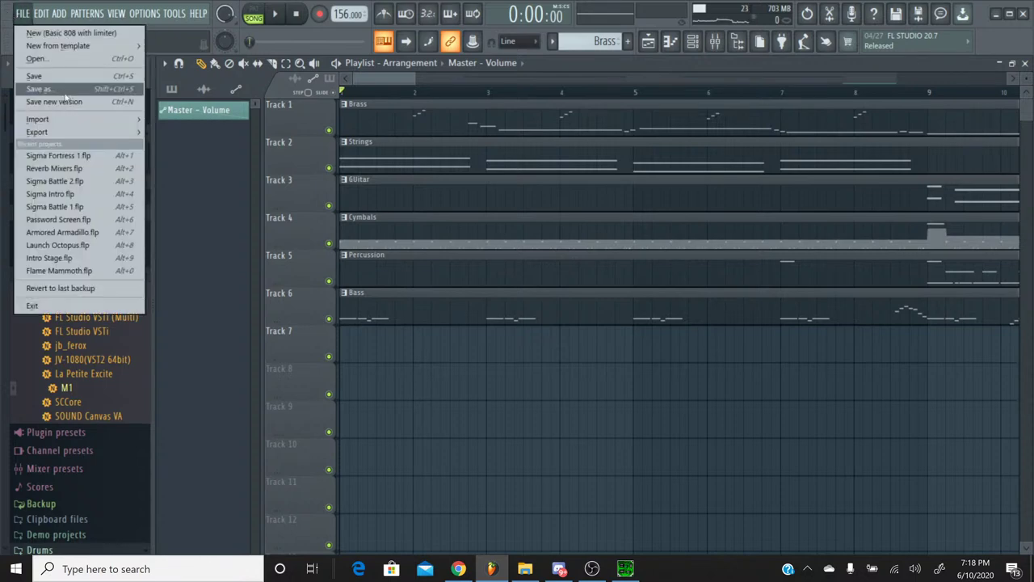
pyautogui.moveTo(144, 133)
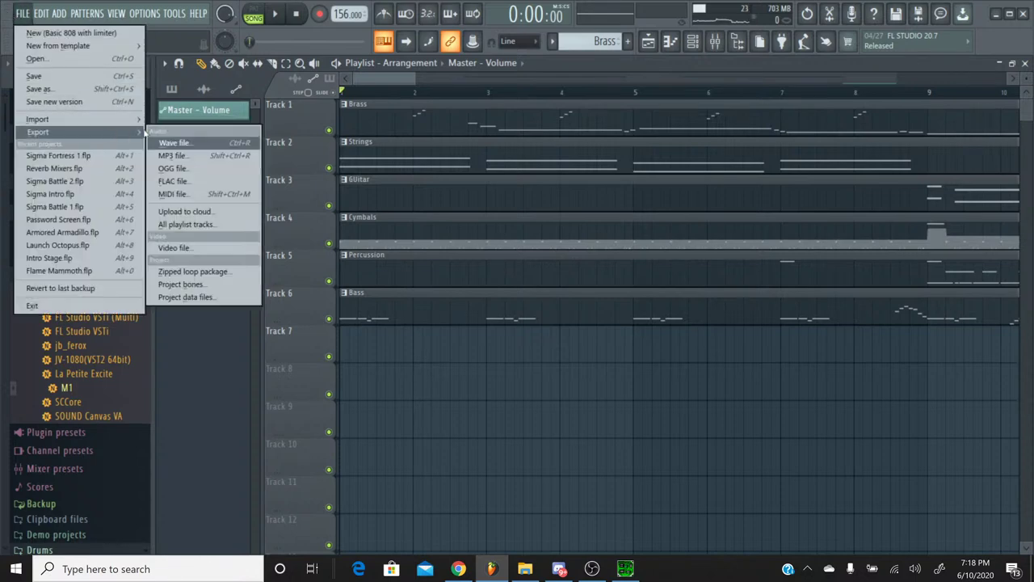
pyautogui.click(212, 155)
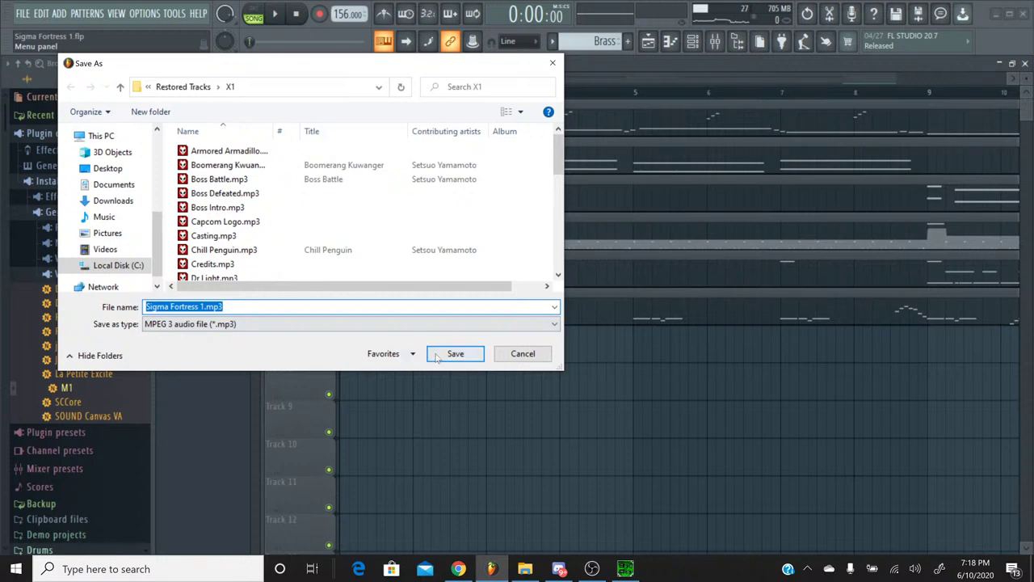
pyautogui.click(436, 356)
pyautogui.click(553, 291)
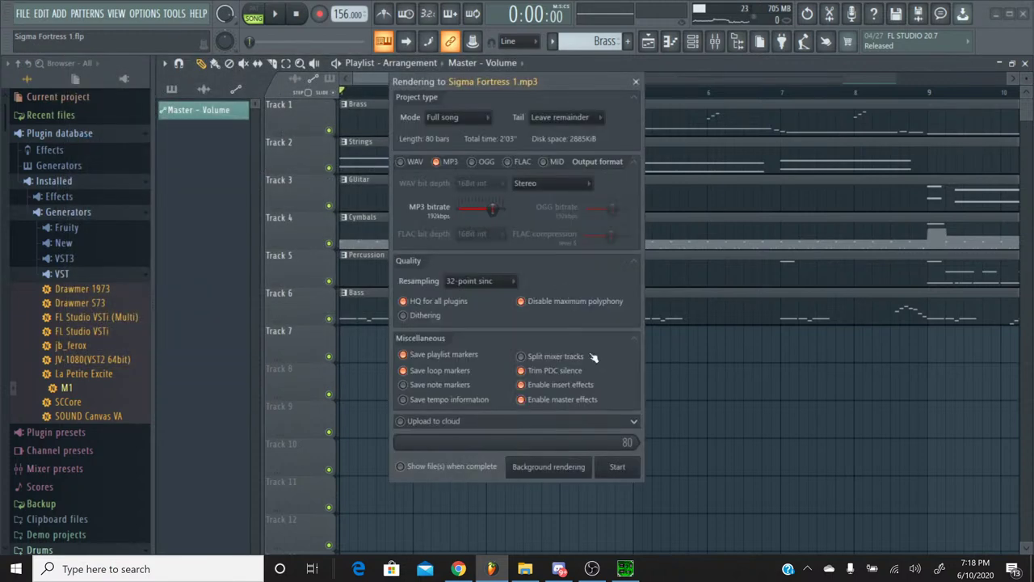
pyautogui.click(616, 466)
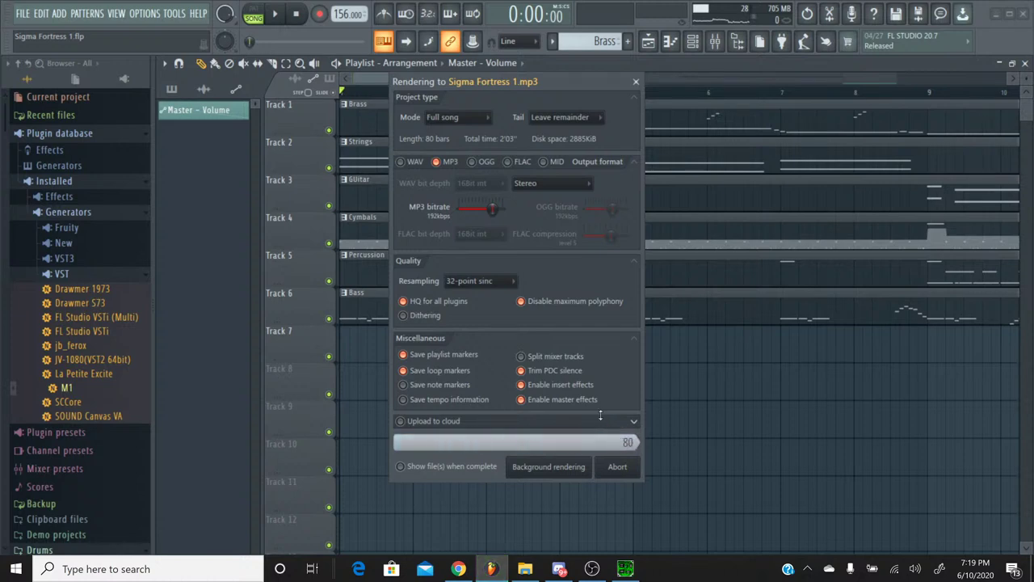
# Export the full song as Sigma Fortress 1.flac in the X1 folder, overwriting the existing file
pyautogui.click(22, 13)
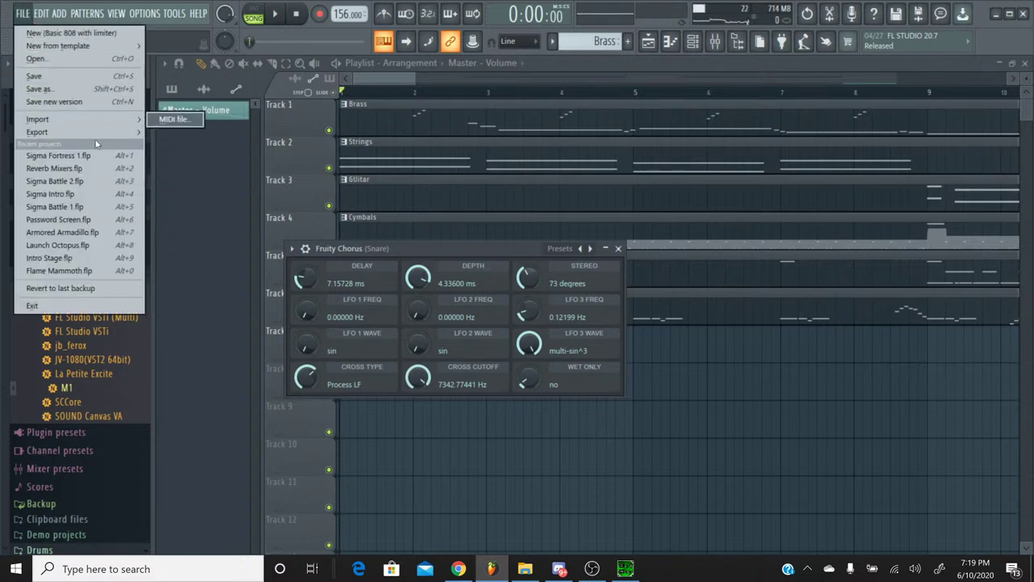
pyautogui.moveTo(102, 131)
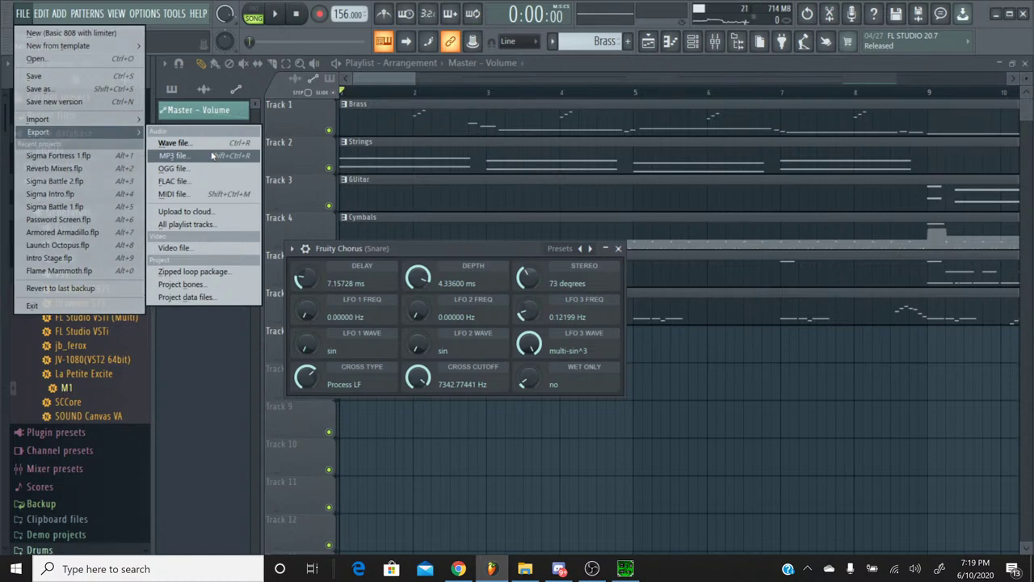
pyautogui.click(194, 180)
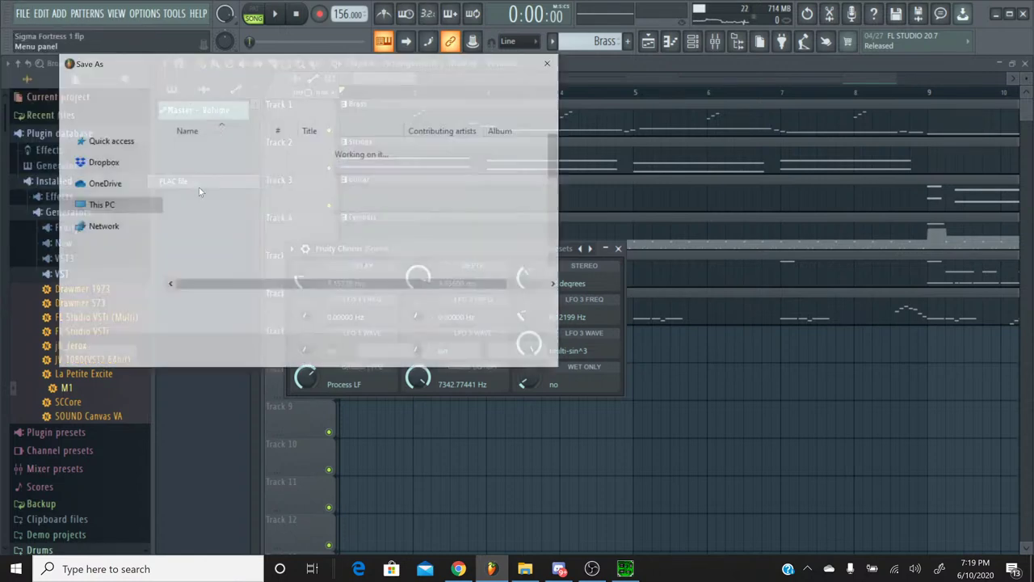
pyautogui.click(455, 353)
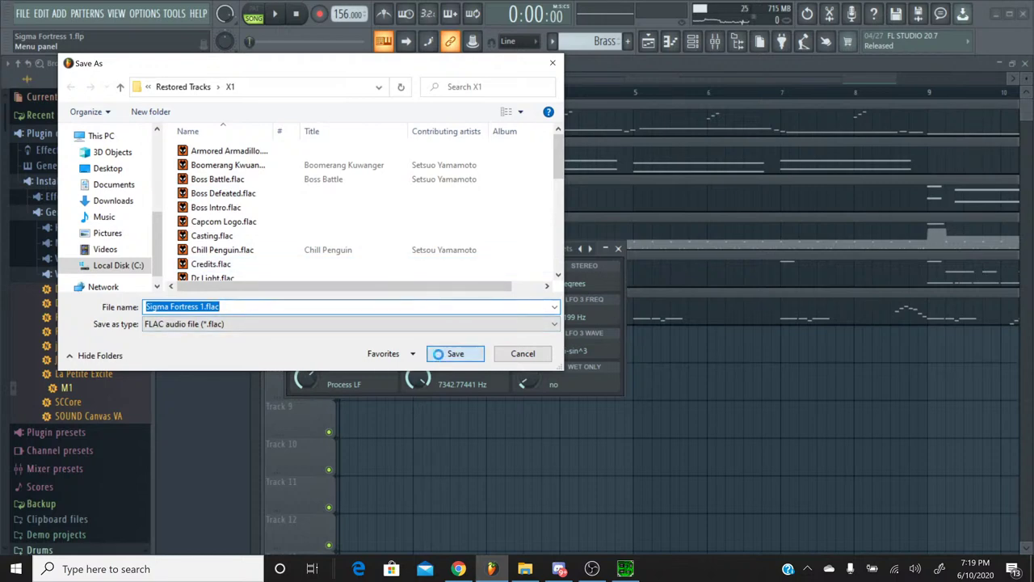
pyautogui.click(555, 288)
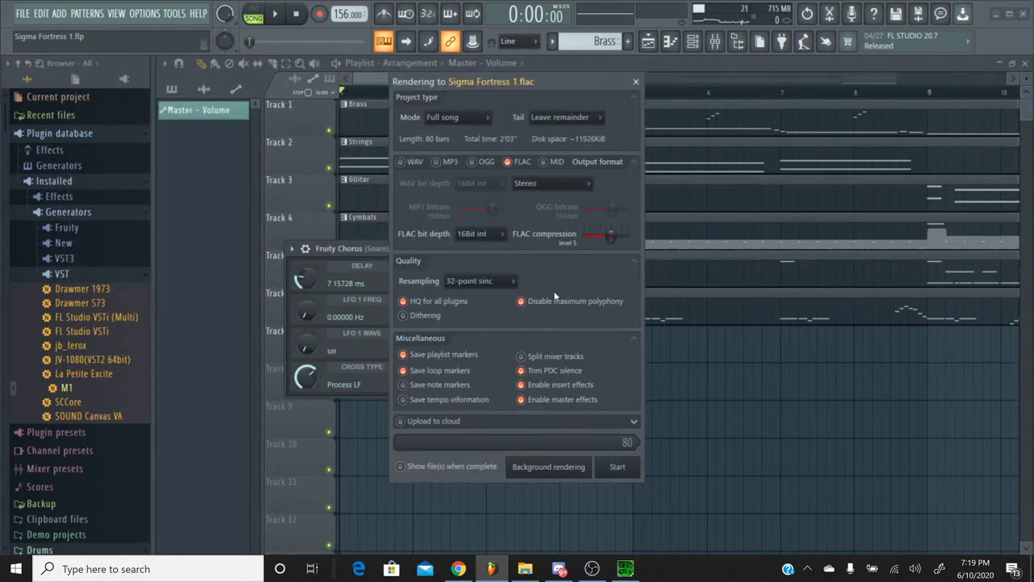
pyautogui.click(604, 469)
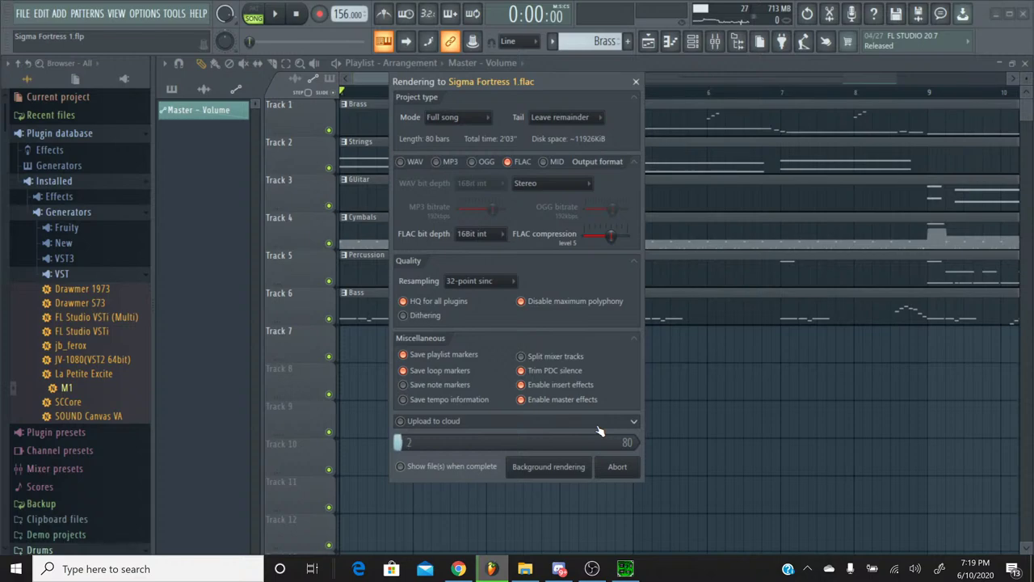
# Check the YouTube Studio live chat in Chrome, and play the song's opening in FL Studio with the channel rack and mixer shown
pyautogui.click(460, 570)
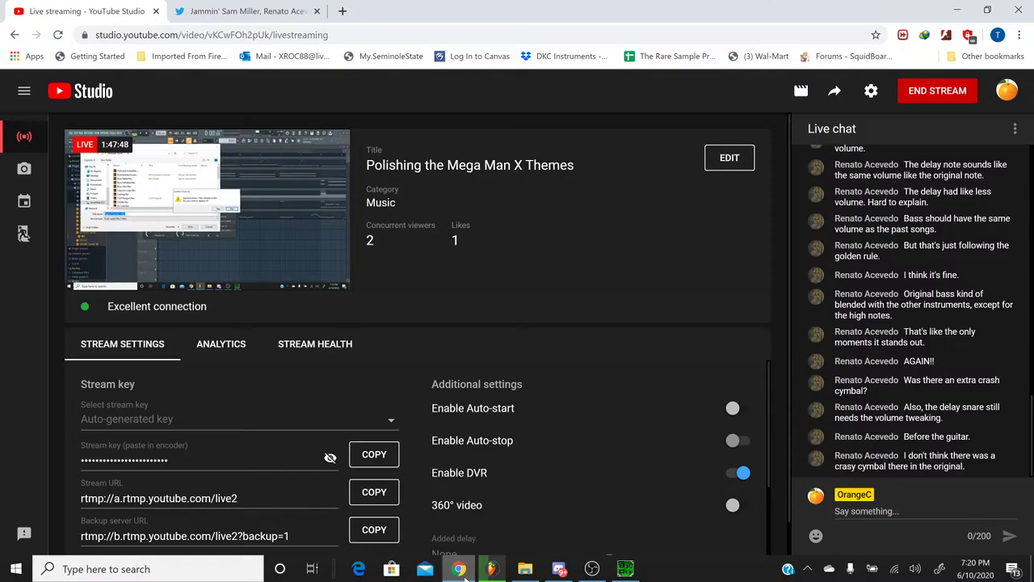
pyautogui.click(490, 569)
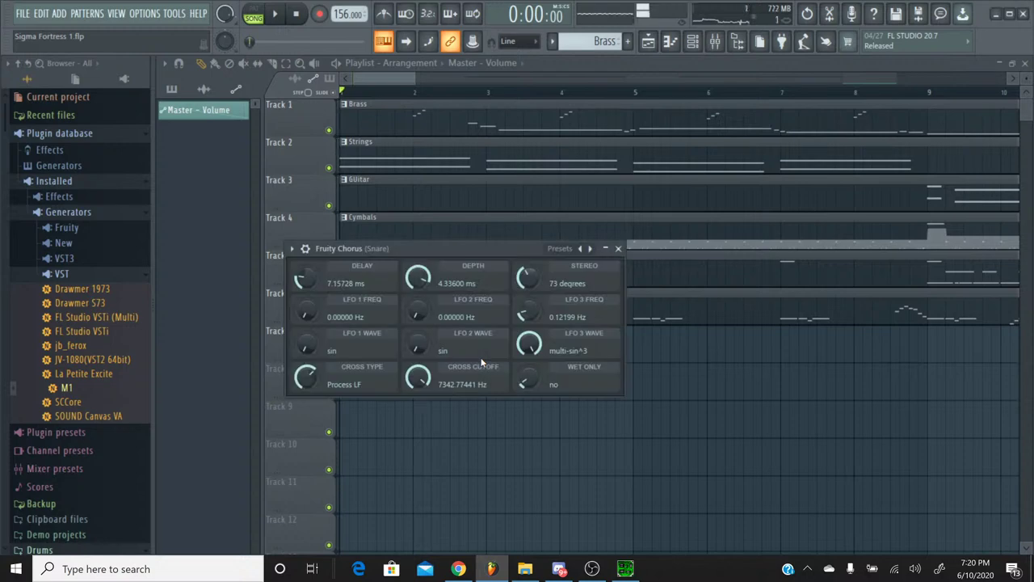
pyautogui.click(692, 48)
pyautogui.click(717, 47)
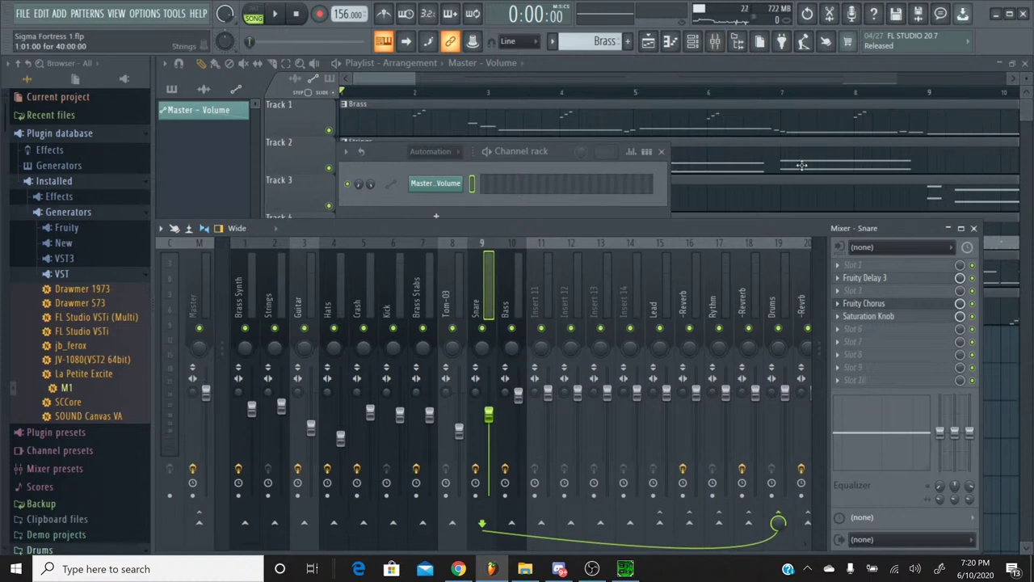
pyautogui.press('space')
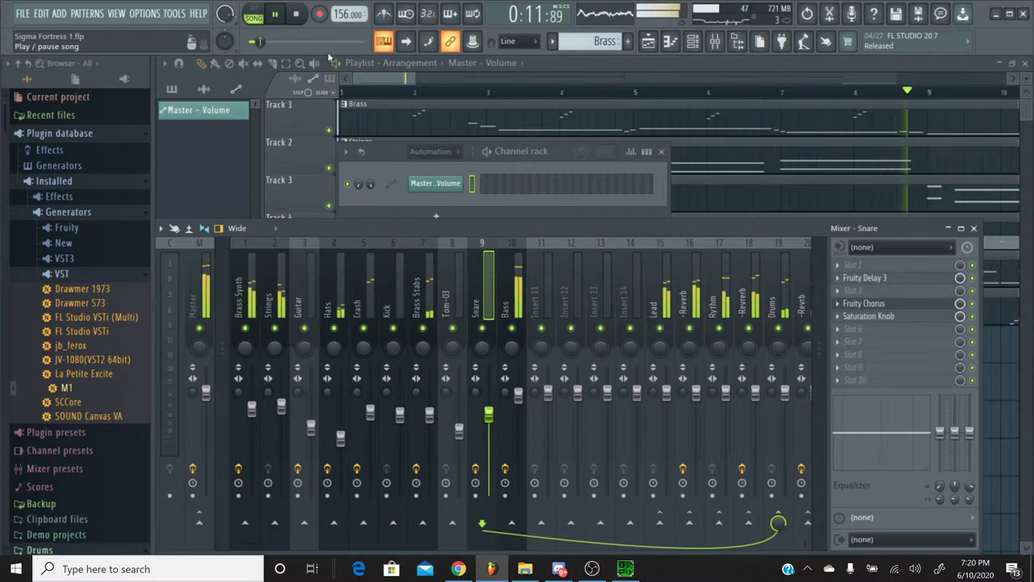
pyautogui.click(297, 15)
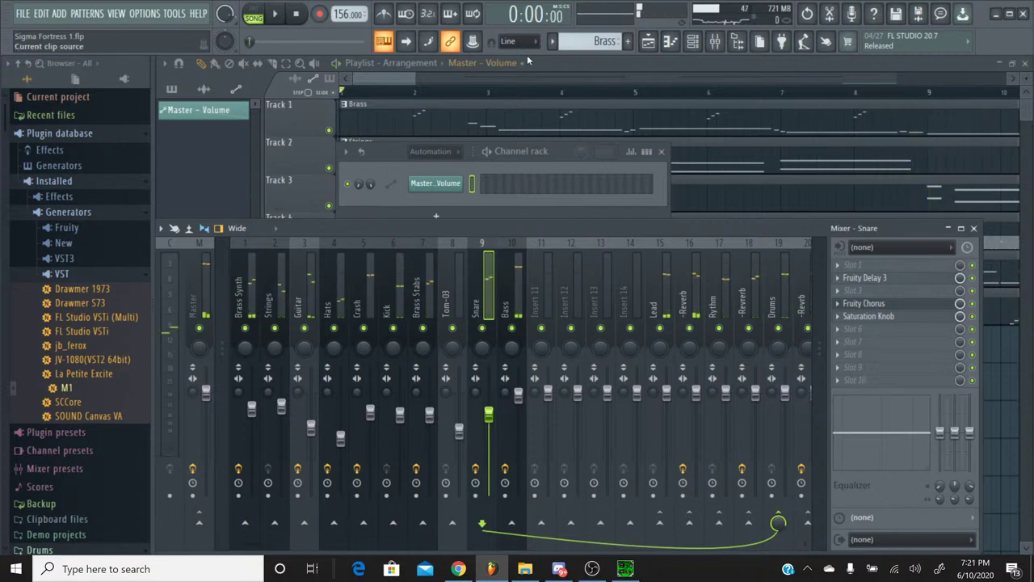
# Select the Sigma Fortress 1 pattern and listen to the opening of the original 24 Sigma Fortress 1.spc in SPCTool
pyautogui.click(551, 42)
pyautogui.click(559, 59)
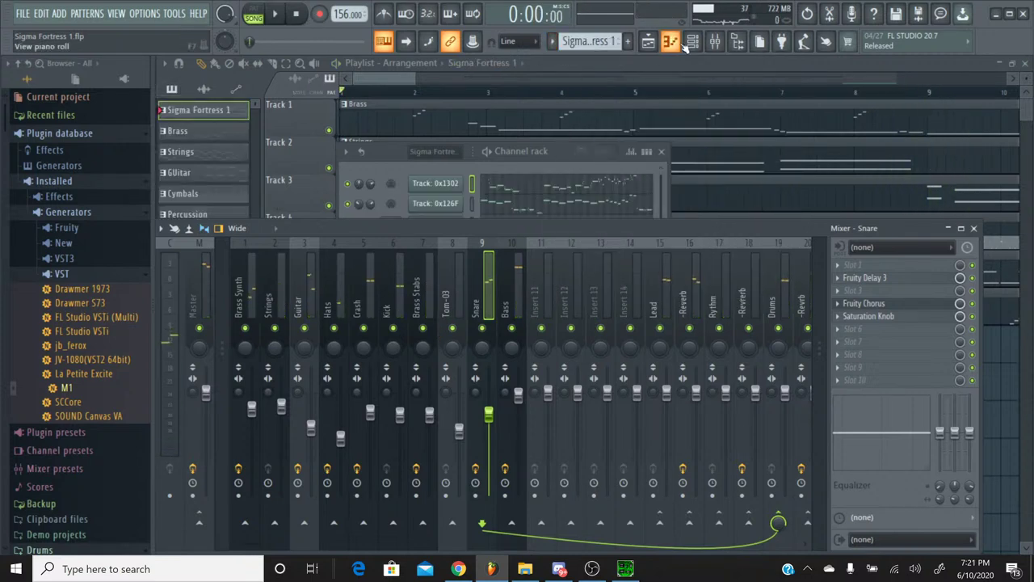
pyautogui.hotkey('alt', 'Tab')
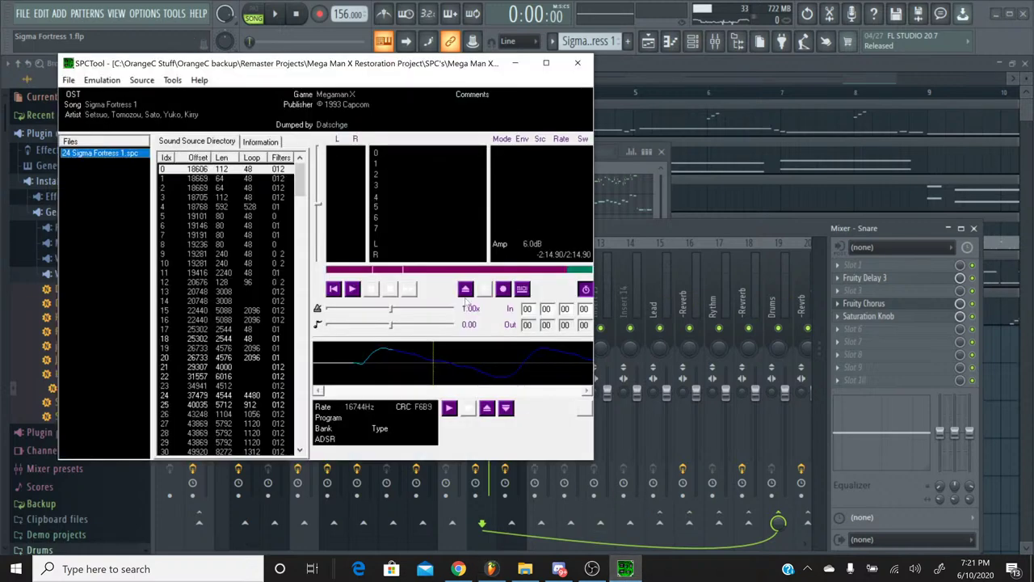
pyautogui.click(355, 289)
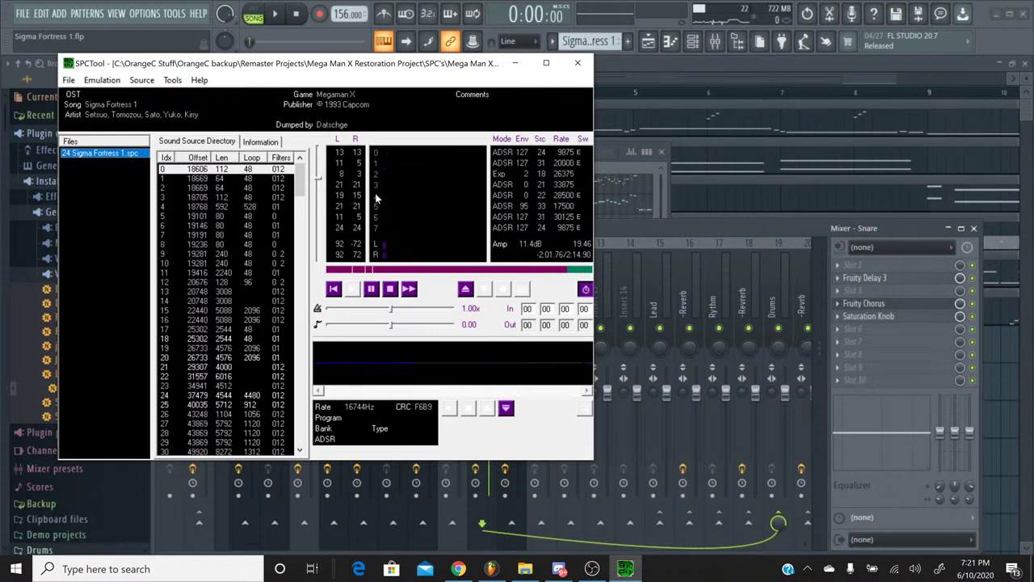
pyautogui.click(340, 270)
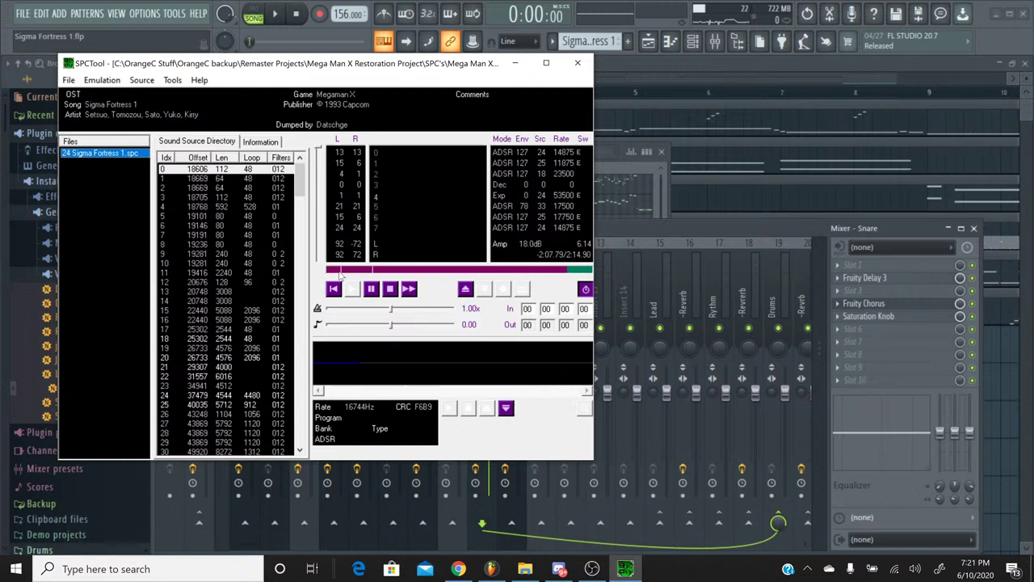
pyautogui.click(389, 289)
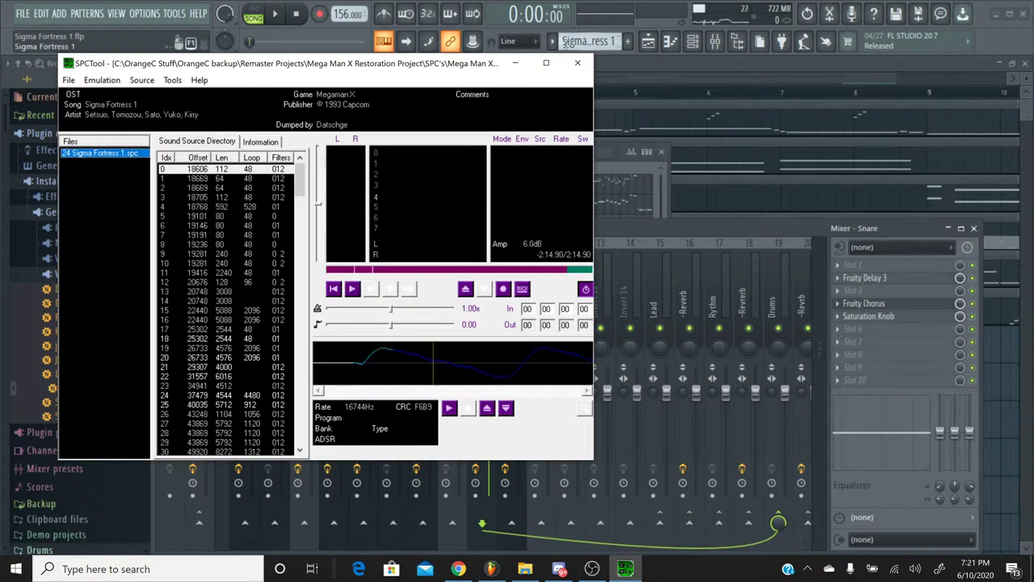
pyautogui.click(517, 63)
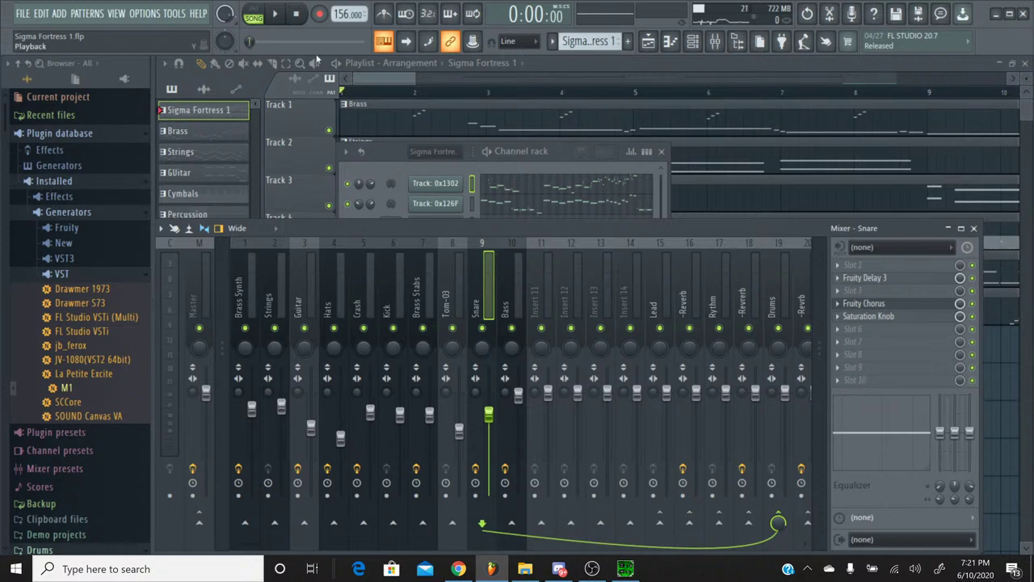
# Play the song in FL Studio, read the newest live chat comments in Chrome, and replay the passage leading into bar 9
pyautogui.click(275, 13)
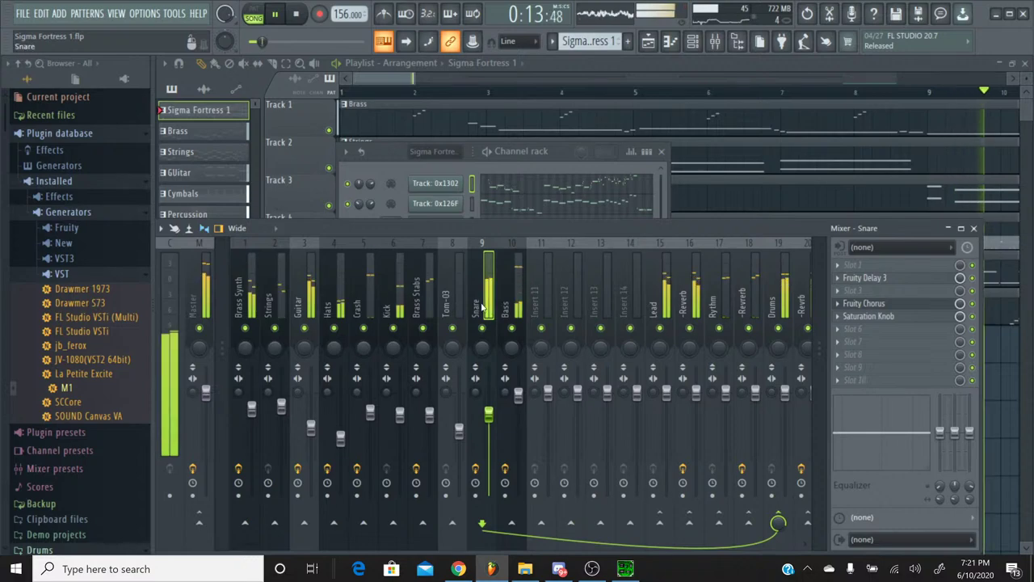
pyautogui.click(458, 569)
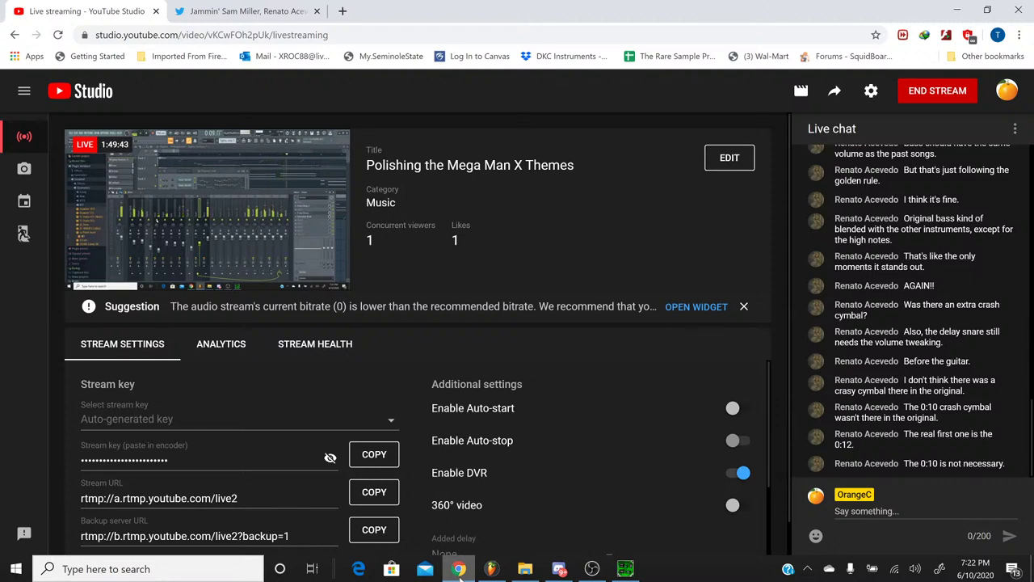
pyautogui.click(458, 570)
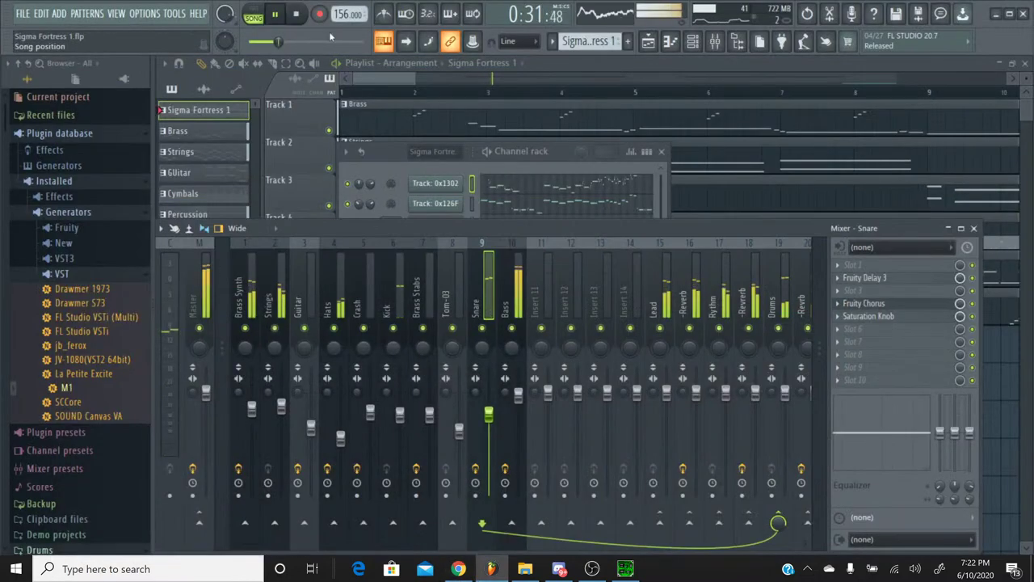
pyautogui.moveTo(283, 42); pyautogui.dragTo(257, 45)
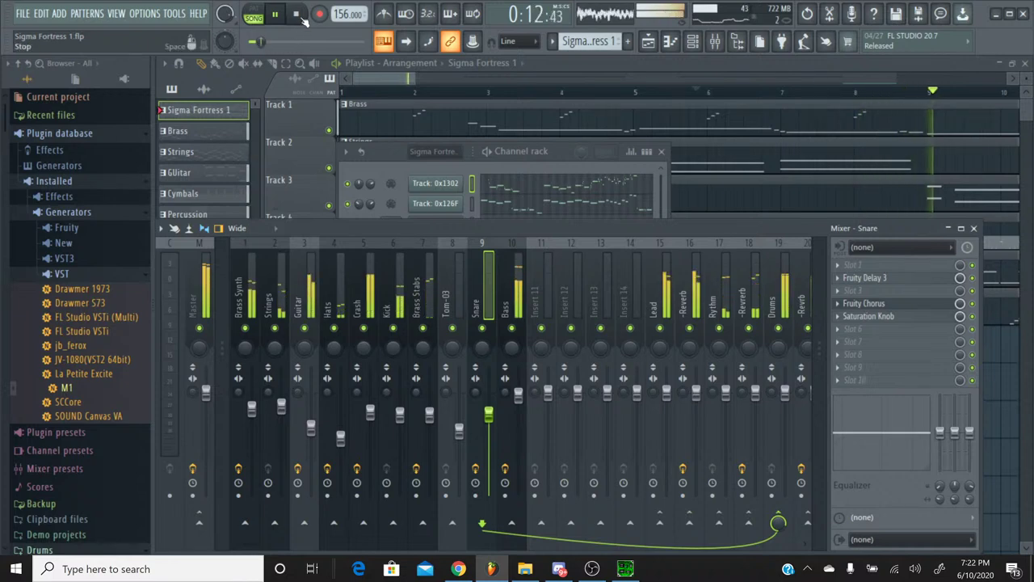
pyautogui.click(299, 17)
# Replay the original track's opening in SPCTool to compare its crash cymbals, and return to FL Studio
pyautogui.click(624, 568)
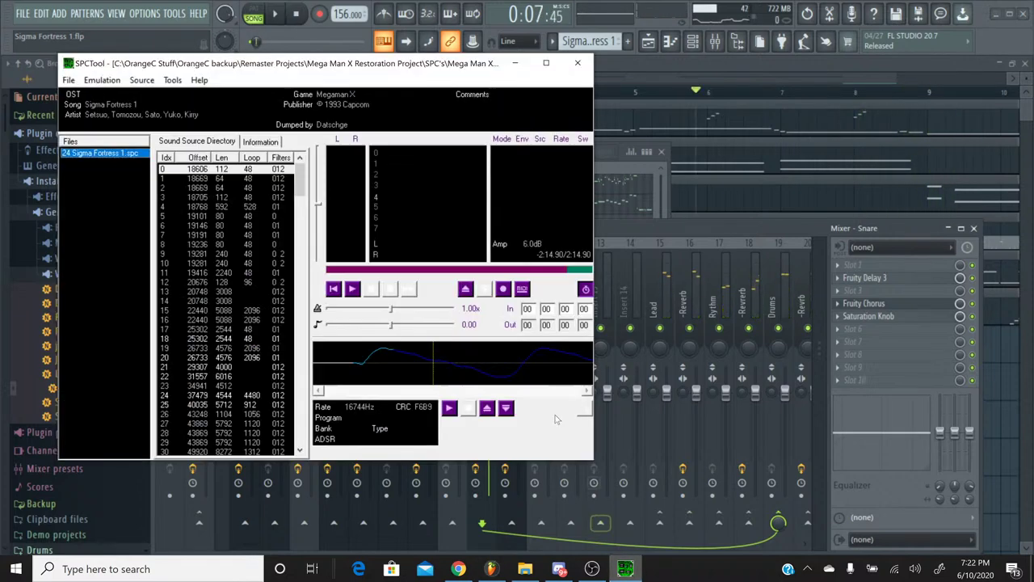
pyautogui.click(353, 294)
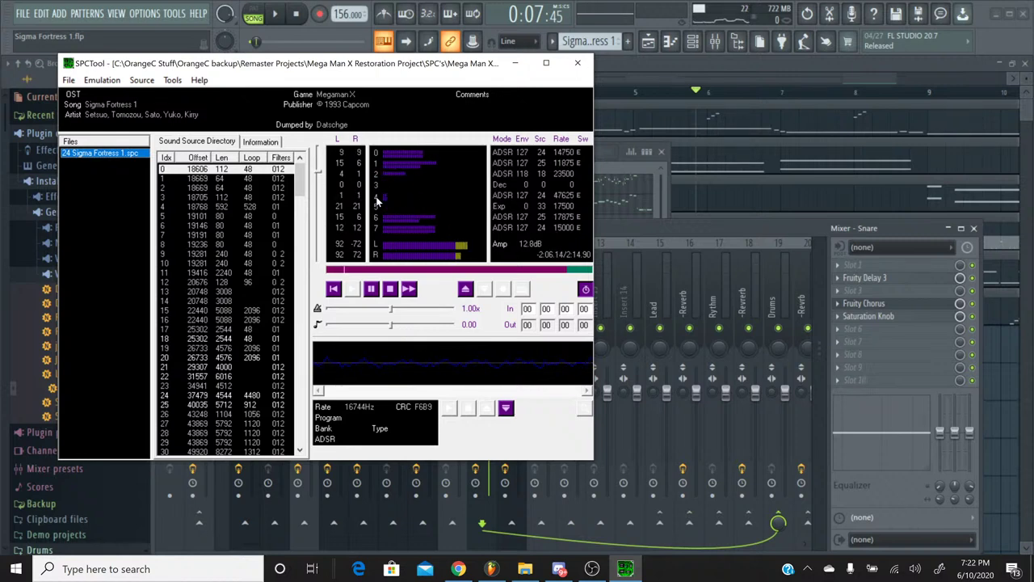
pyautogui.click(390, 289)
pyautogui.click(669, 225)
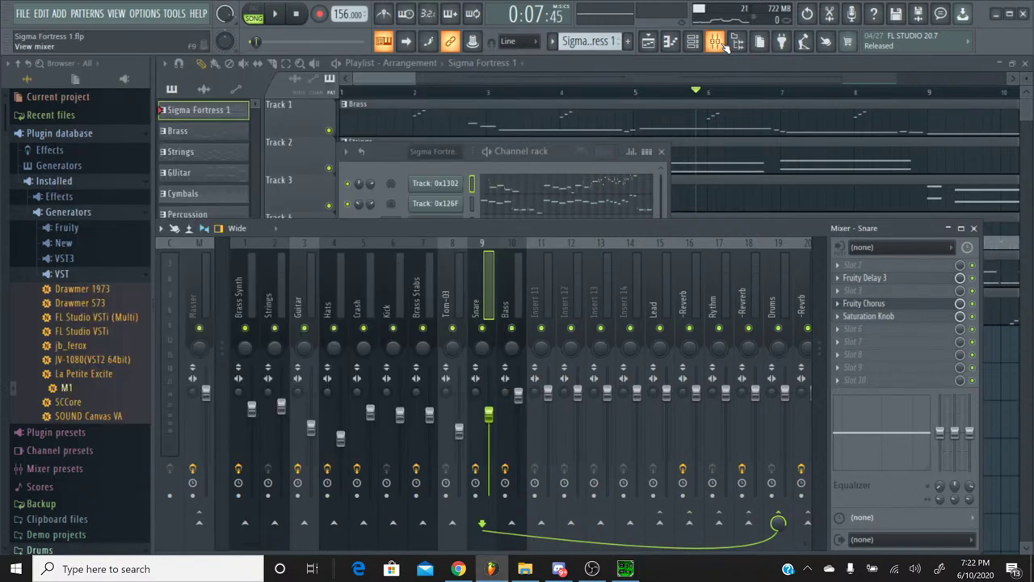
# Hide the mixer and show the Percussion pattern in the channel rack
pyautogui.click(722, 47)
pyautogui.click(692, 45)
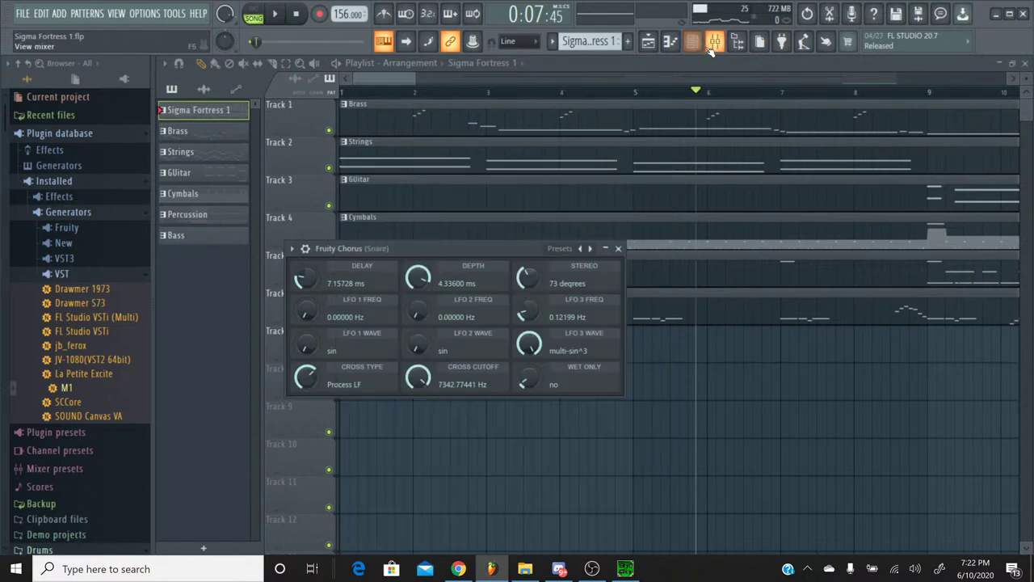
pyautogui.click(692, 41)
pyautogui.click(553, 41)
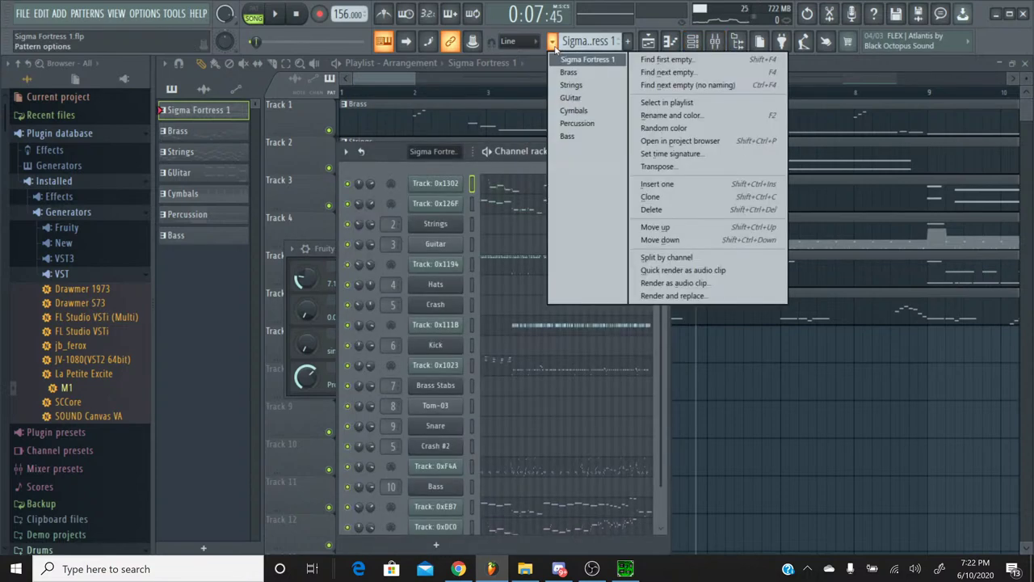
pyautogui.click(566, 127)
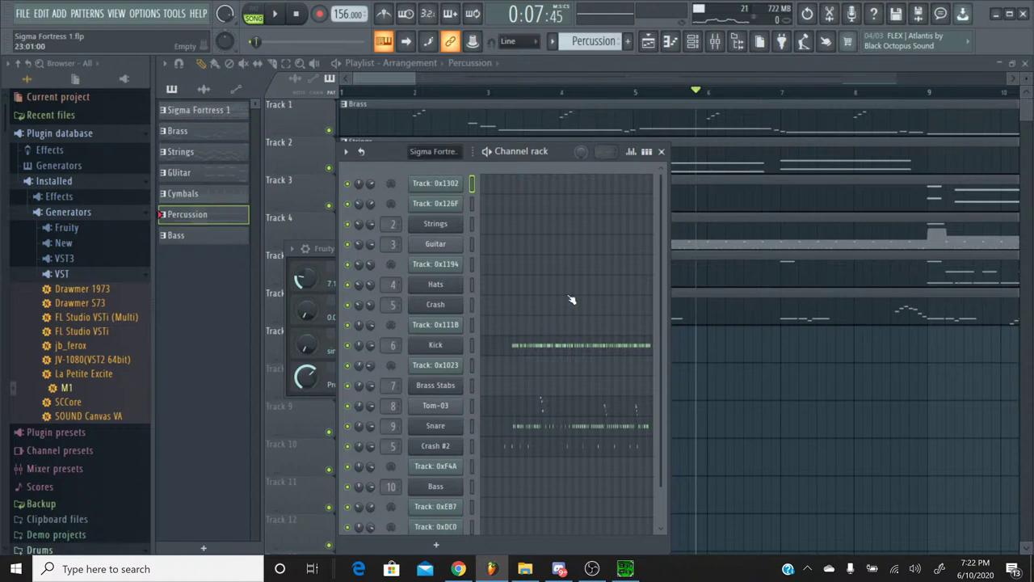
# Open the Crash #2 piano roll in the Percussion pattern and examine its crash notes around bars 7 and 9
pyautogui.scroll(-2, 569, 295)
pyautogui.scroll(2, 517, 275)
pyautogui.click(553, 41)
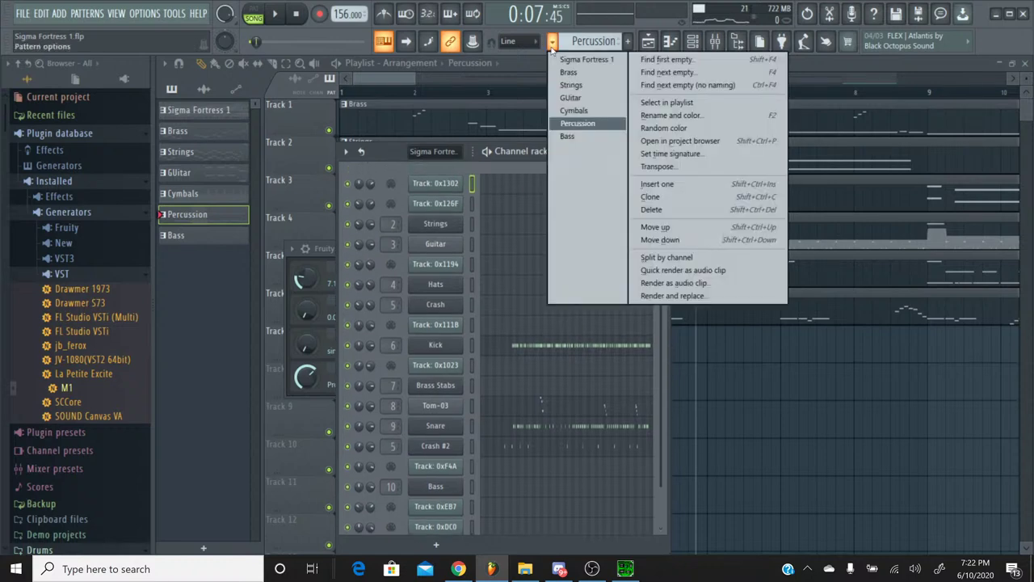
pyautogui.click(553, 47)
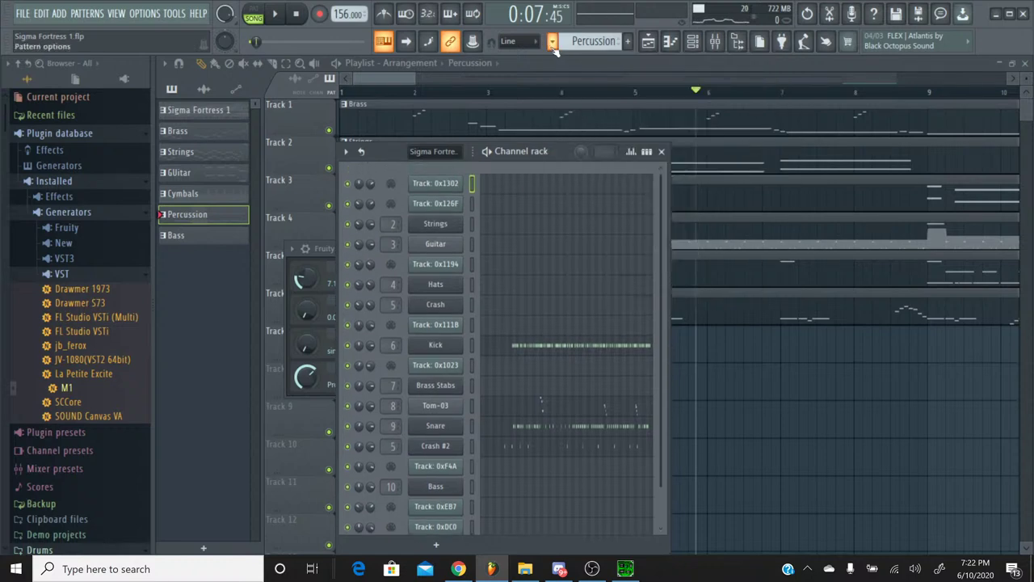
pyautogui.click(510, 451)
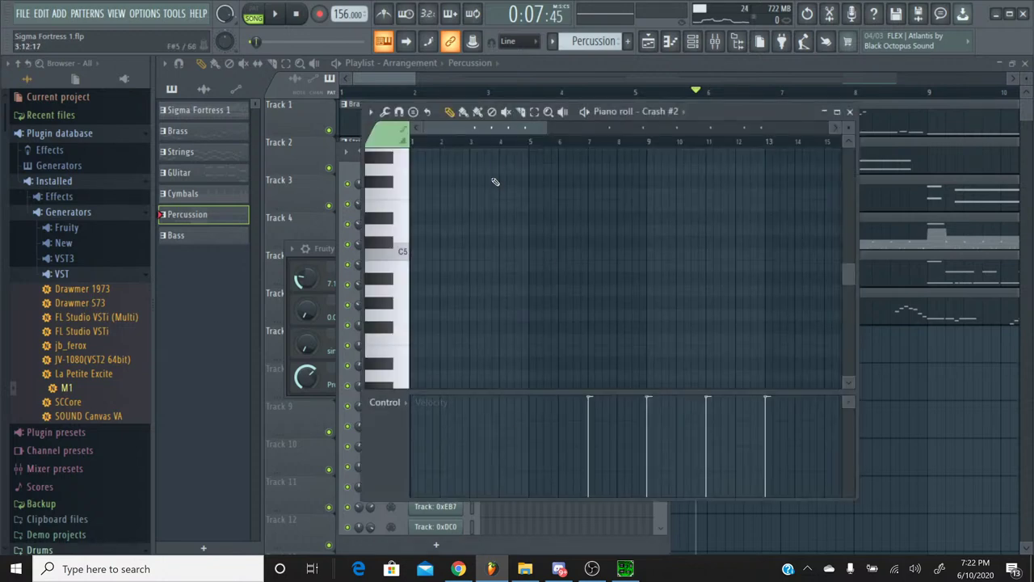
pyautogui.scroll(4, 510, 153)
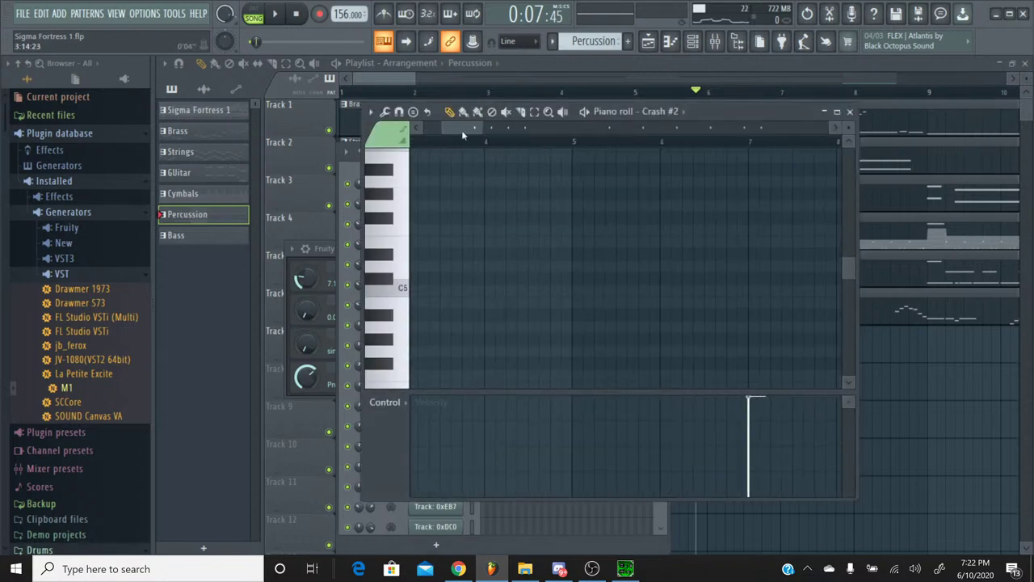
pyautogui.scroll(-2, 473, 157)
pyautogui.scroll(6, 471, 198)
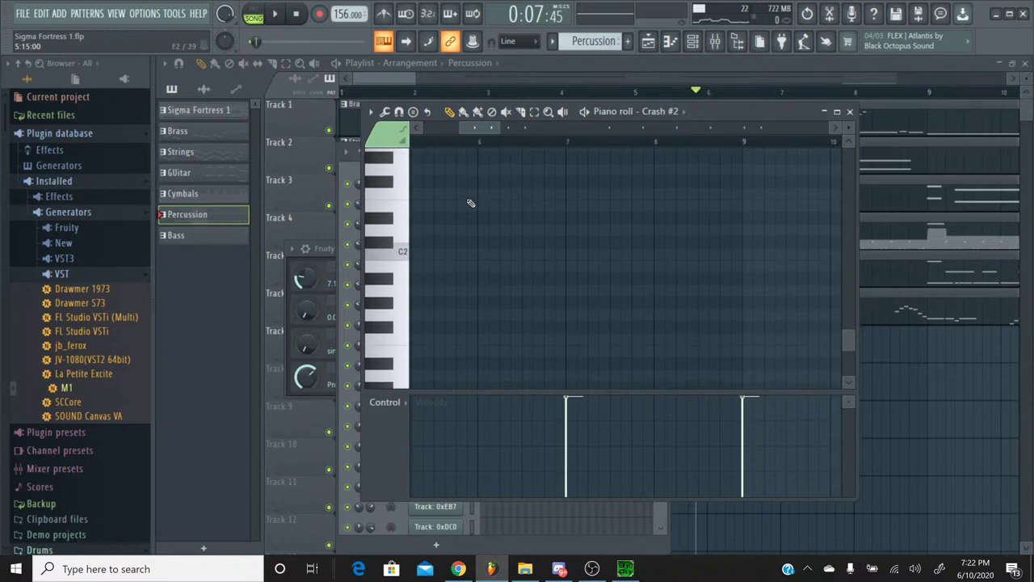
pyautogui.scroll(4, 476, 213)
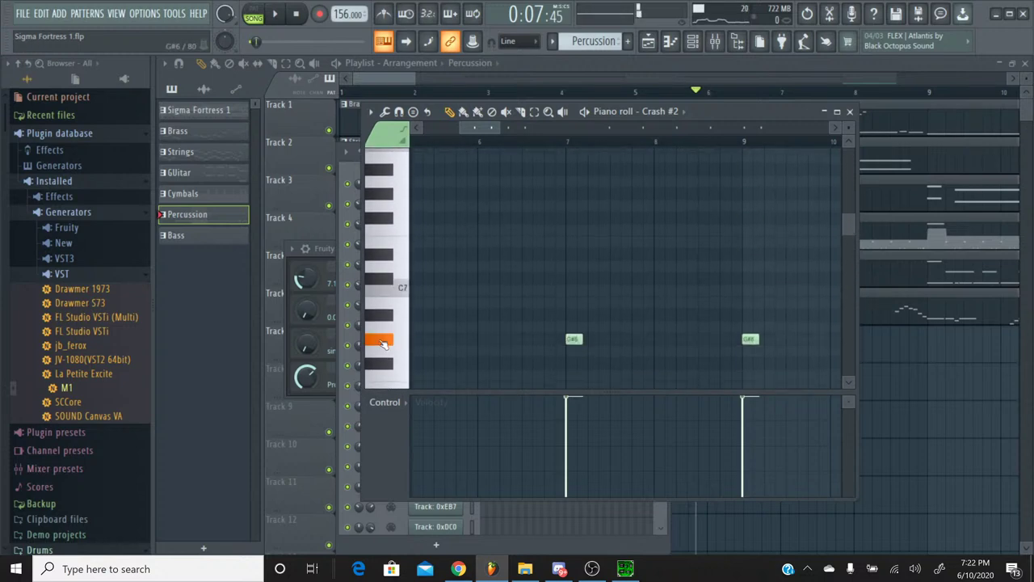
# Play the passage leading into bar 9 against the Crash #2 notes and close the piano roll
pyautogui.click(276, 23)
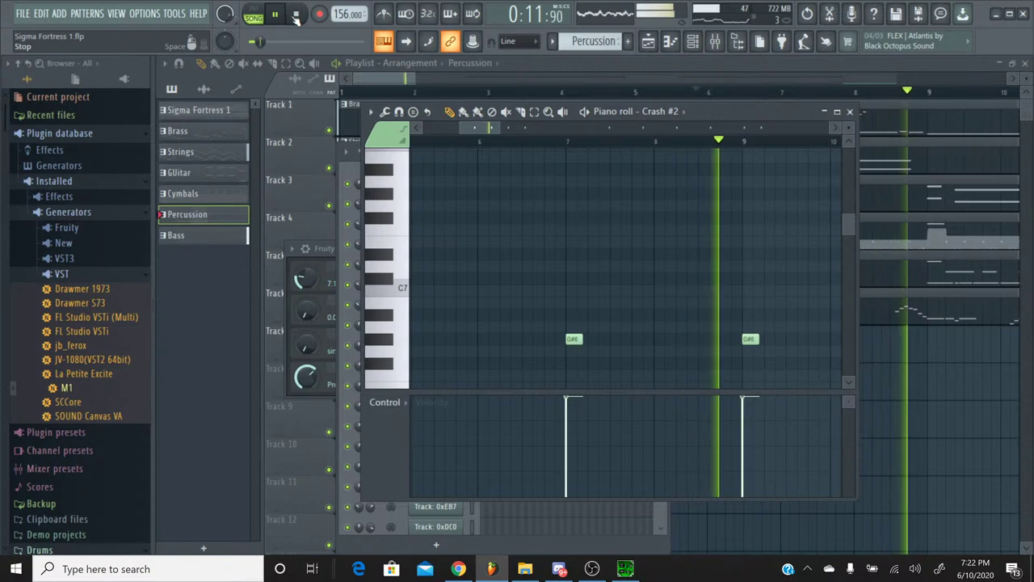
pyautogui.click(296, 18)
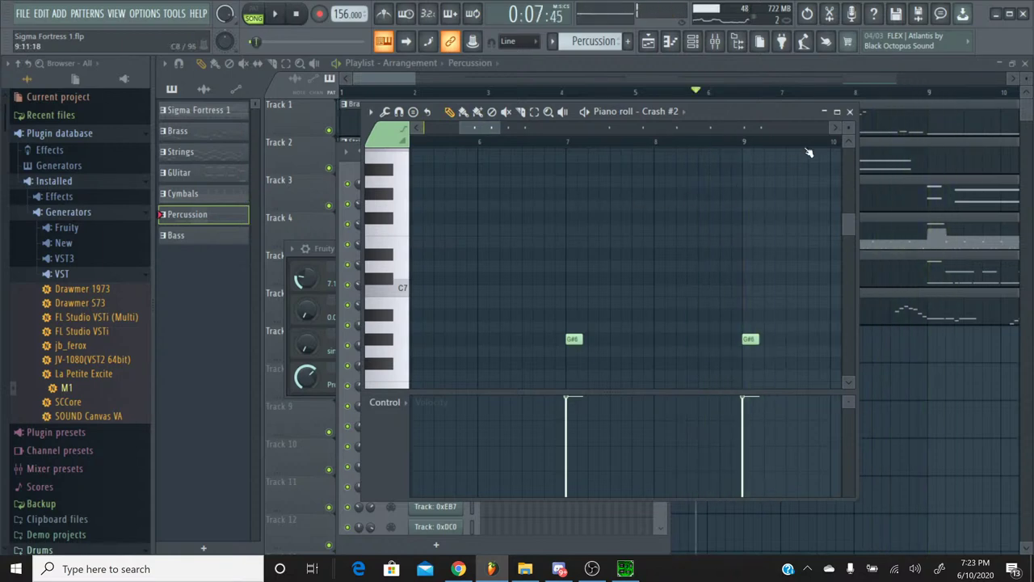
pyautogui.click(849, 112)
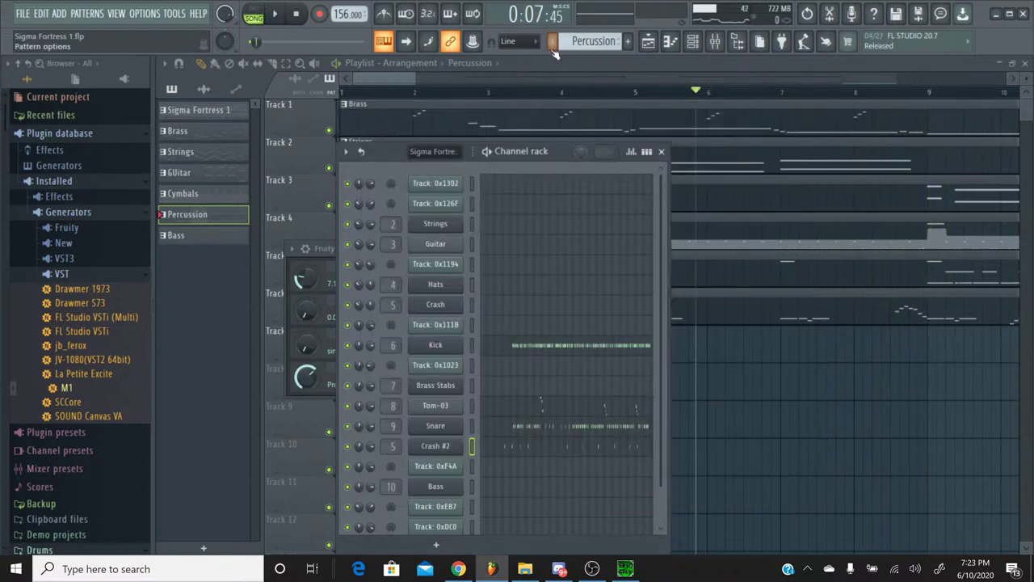
# Switch to the Sigma Fortress 1 pattern and examine the notes of Track: 0x1023 around bars 8 to 10 in its piano roll
pyautogui.click(552, 42)
pyautogui.click(554, 61)
pyautogui.scroll(-2, 560, 366)
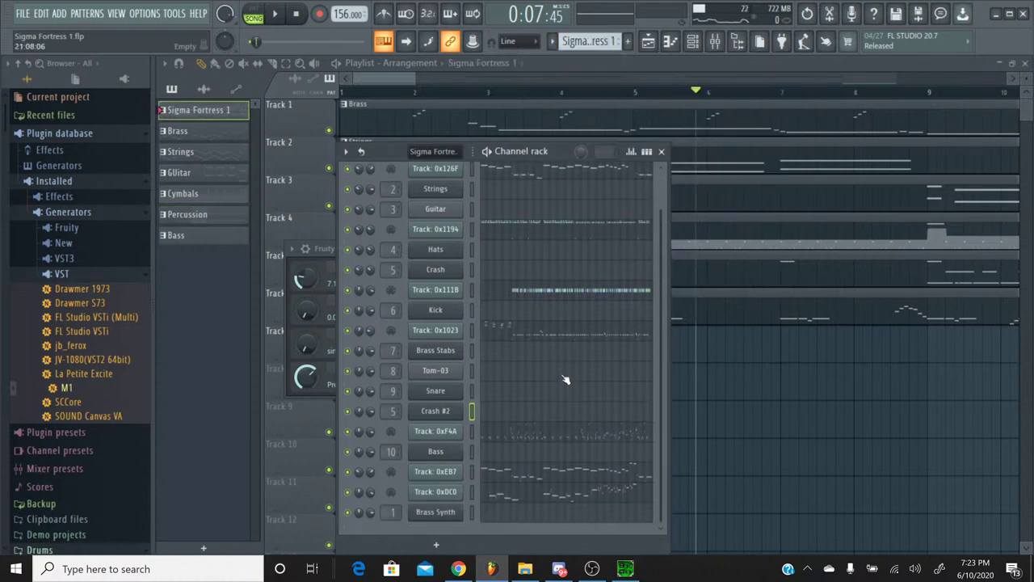
pyautogui.click(528, 339)
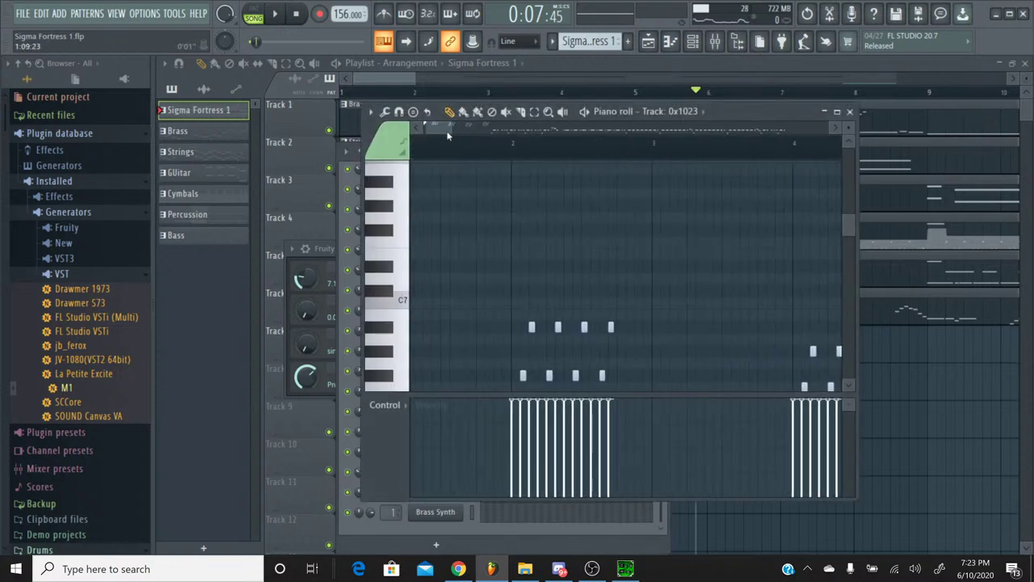
pyautogui.moveTo(448, 135); pyautogui.dragTo(499, 132)
pyautogui.scroll(-5, 504, 170)
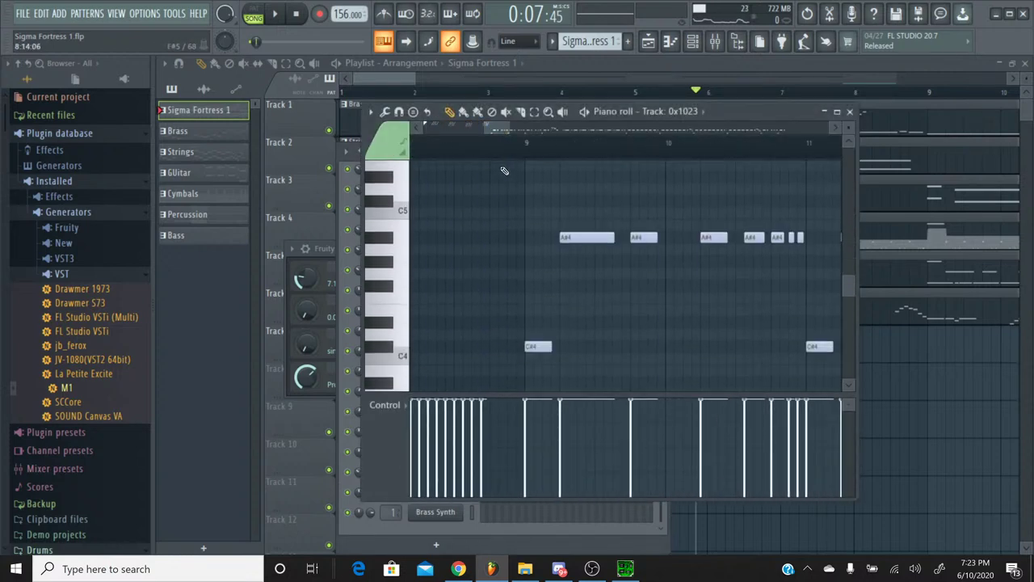
pyautogui.scroll(-4, 504, 170)
pyautogui.moveTo(503, 131)
pyautogui.mouseDown()
pyautogui.moveTo(410, 138)
pyautogui.moveTo(499, 141)
pyautogui.mouseUp()
pyautogui.hscroll(-1, 499, 139)
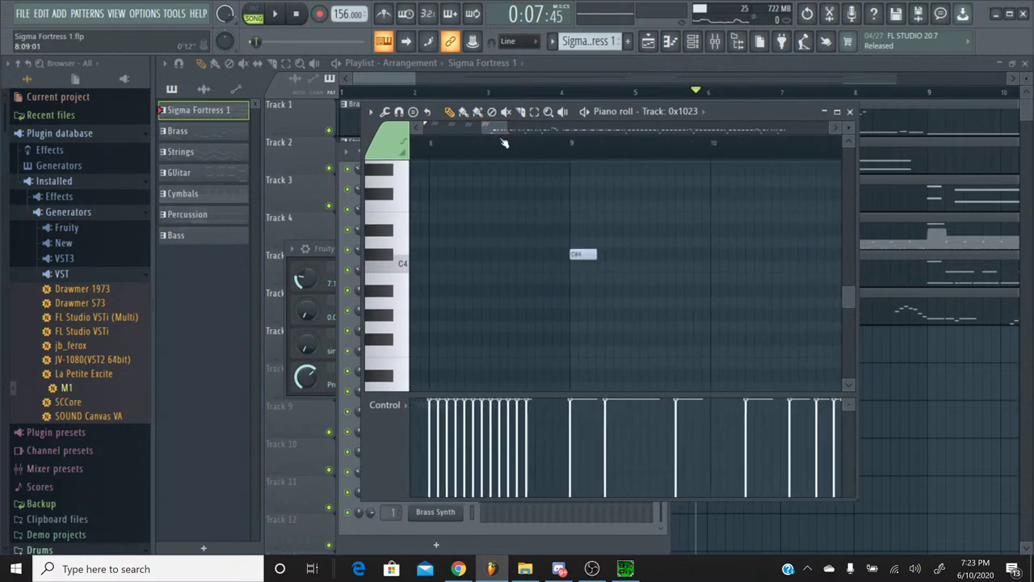
pyautogui.click(849, 111)
# Return to the Percussion pattern and shift all Crash #2 notes two bars later so the first one starts at bar 9
pyautogui.click(552, 46)
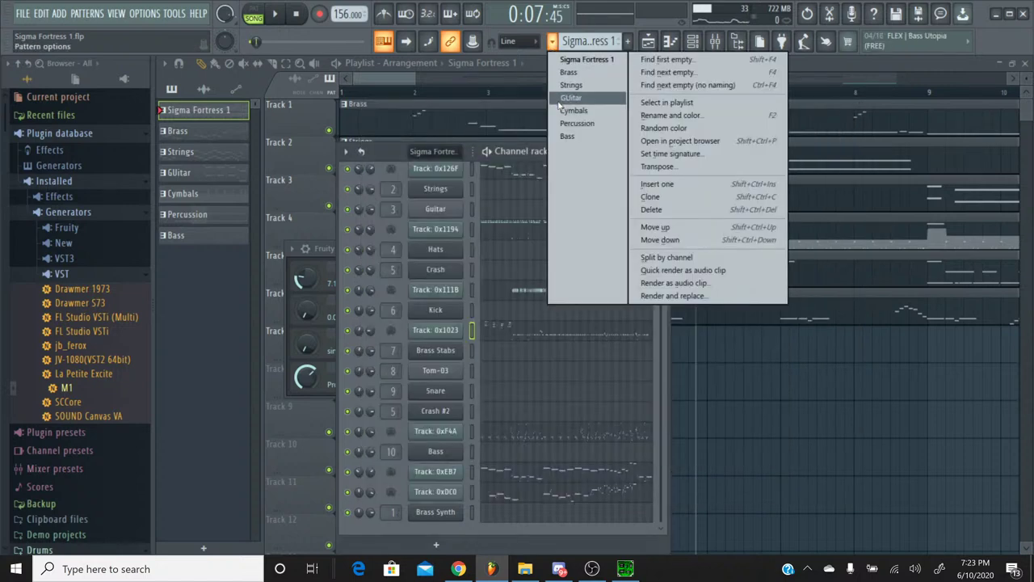
pyautogui.click(561, 123)
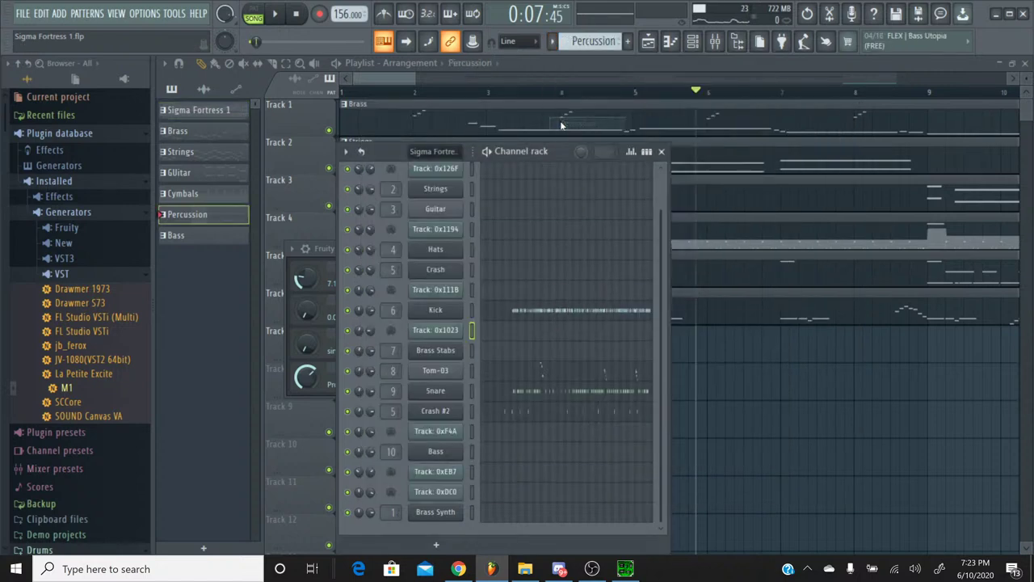
pyautogui.click(512, 417)
pyautogui.moveTo(443, 132); pyautogui.dragTo(500, 129)
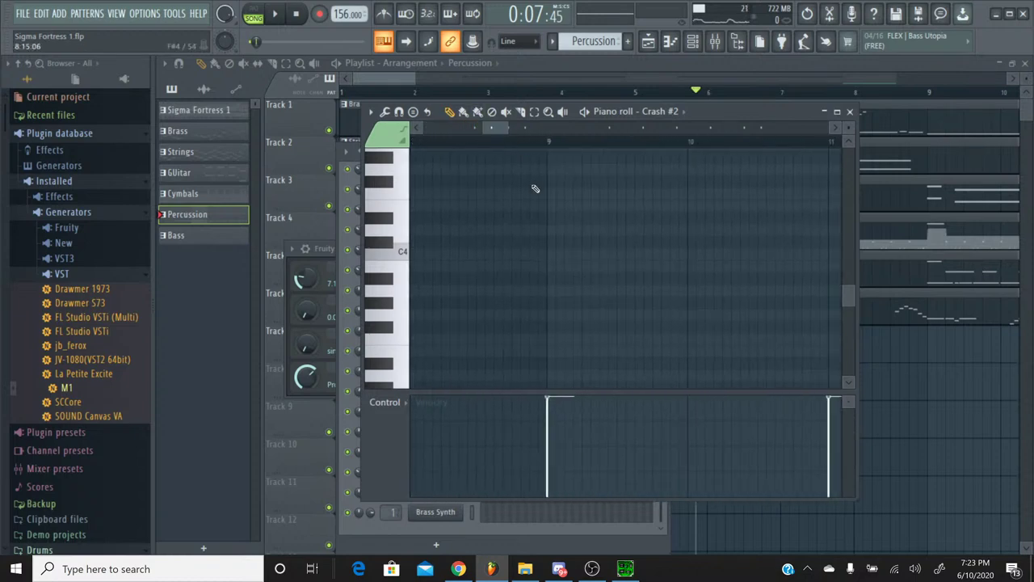
pyautogui.scroll(-5, 535, 190)
pyautogui.scroll(12, 535, 190)
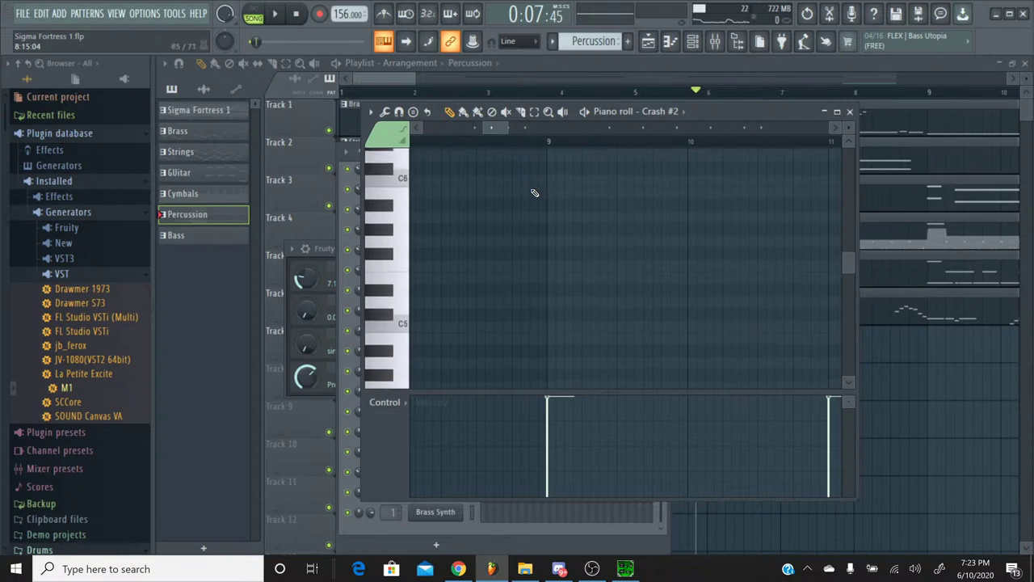
pyautogui.moveTo(496, 136); pyautogui.dragTo(483, 137)
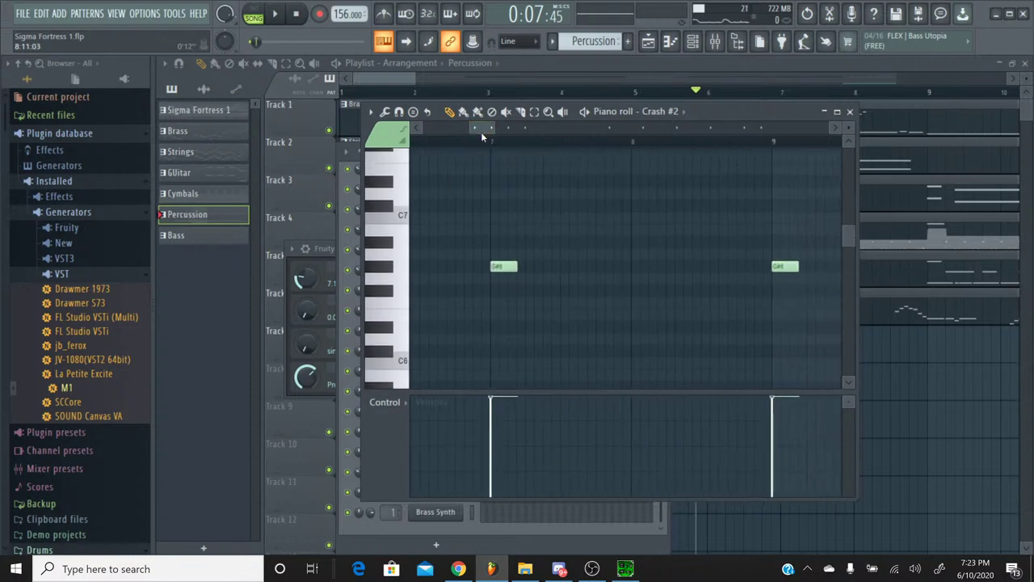
pyautogui.hotkey('ctrl', 'a')
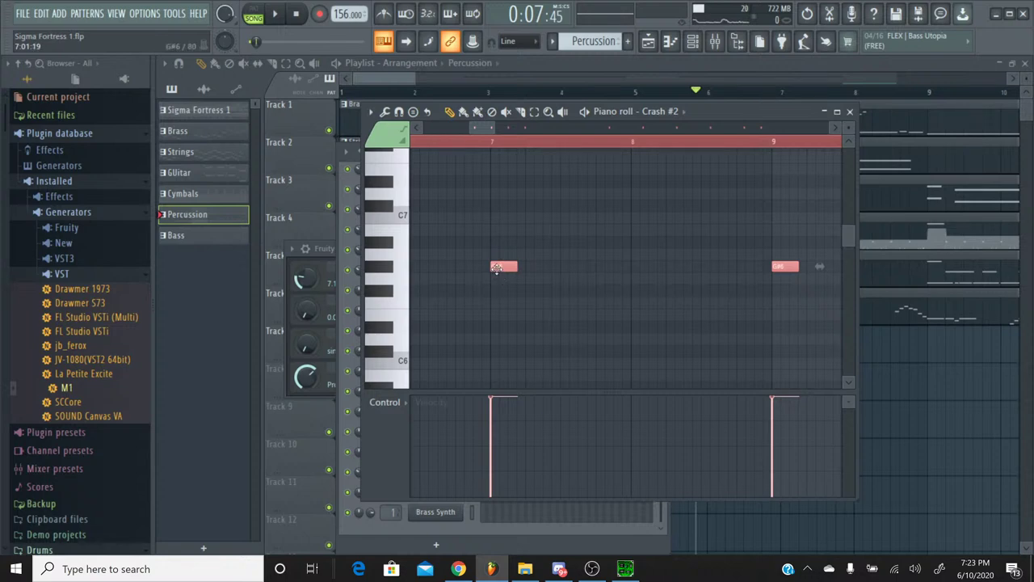
pyautogui.moveTo(496, 268); pyautogui.dragTo(780, 267)
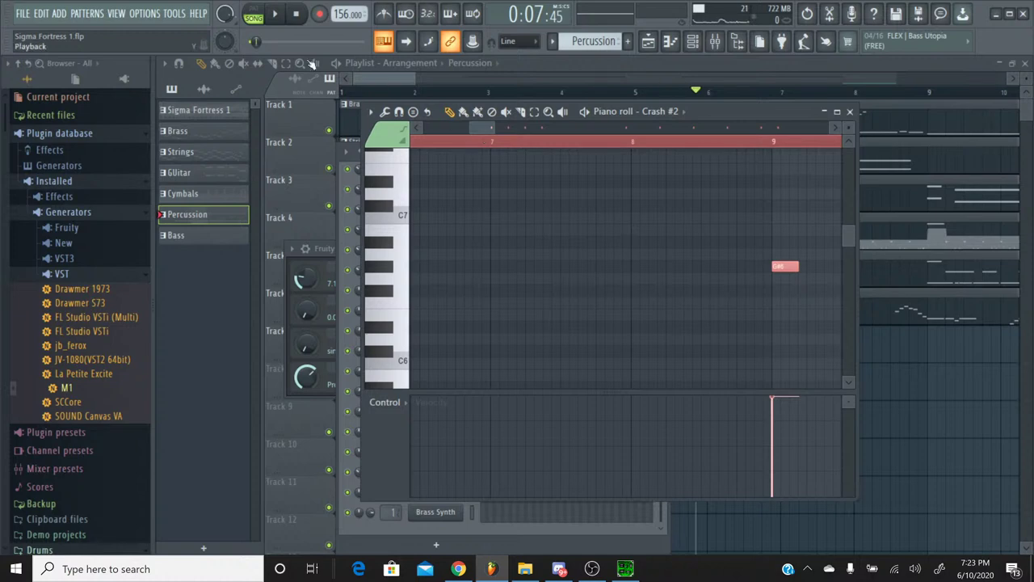
# Close the Crash #2 piano roll and play the song through the drum entry, including from the beginning, to check the crash timing
pyautogui.click(278, 18)
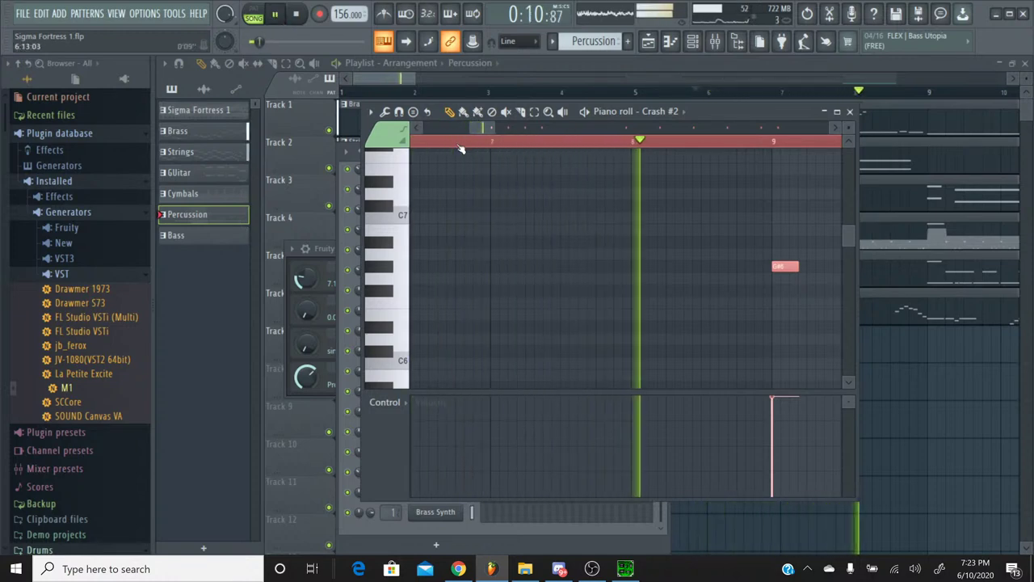
pyautogui.click(851, 112)
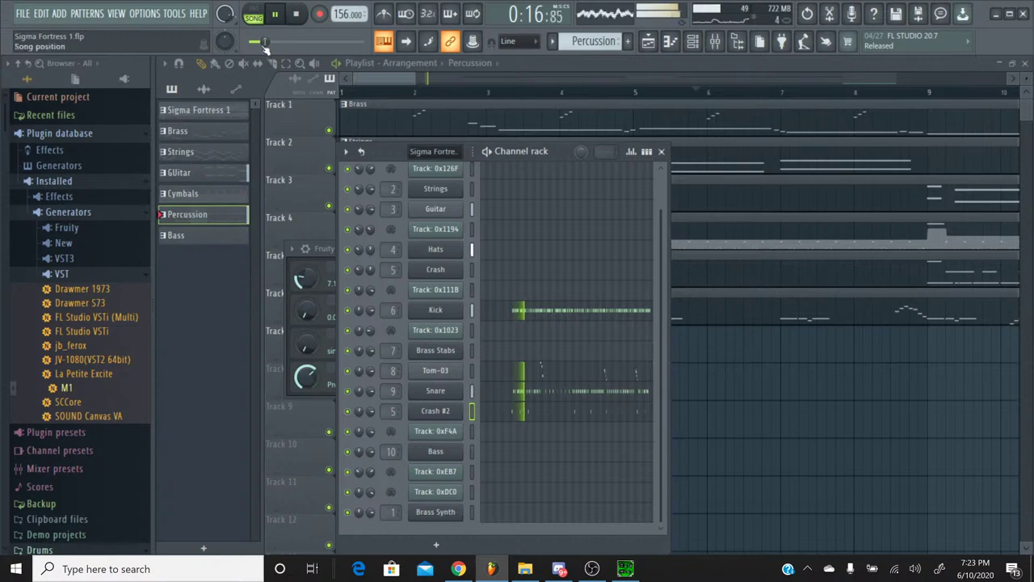
pyautogui.click(297, 14)
pyautogui.click(284, 16)
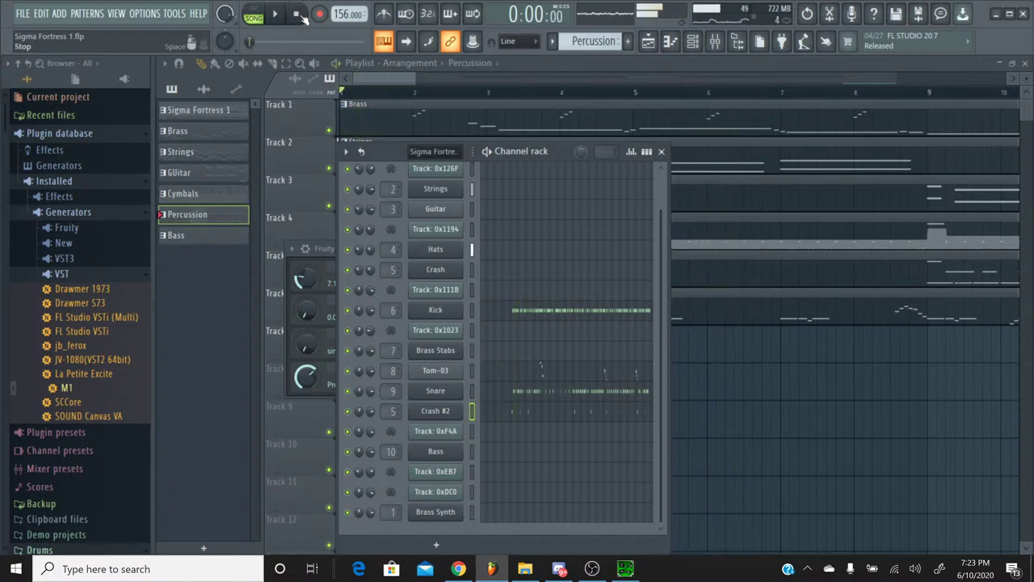
pyautogui.click(296, 15)
pyautogui.click(275, 15)
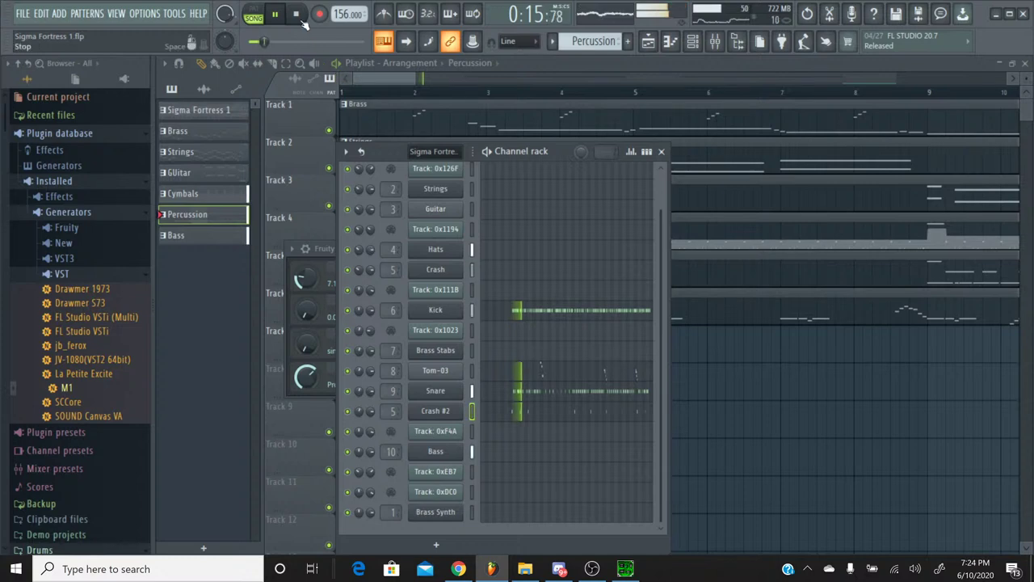
pyautogui.click(297, 14)
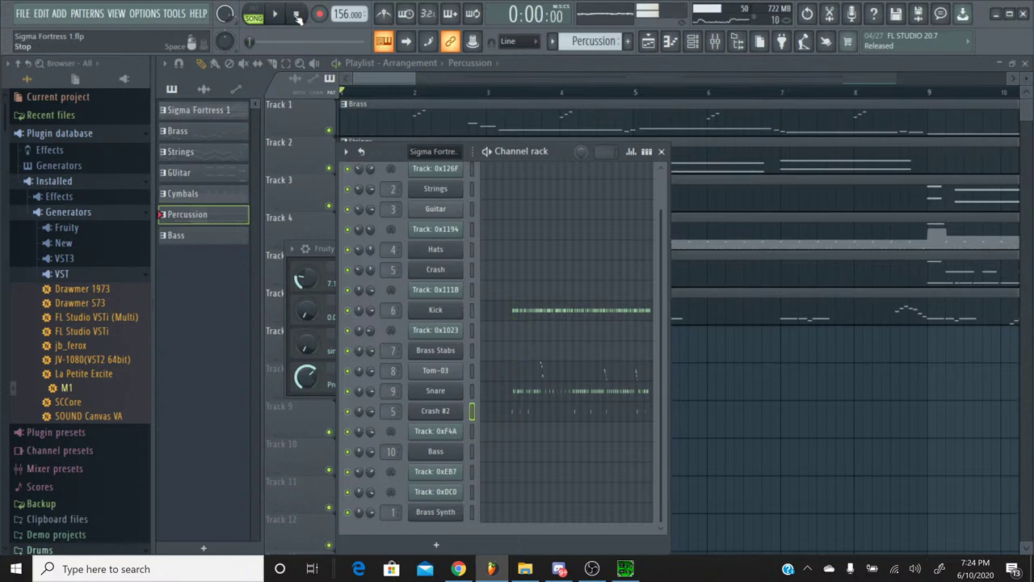
# Replace the channel rack with the mixer, open Fruity Delay 3 on the Snare track, and briefly play the song's start
pyautogui.click(693, 42)
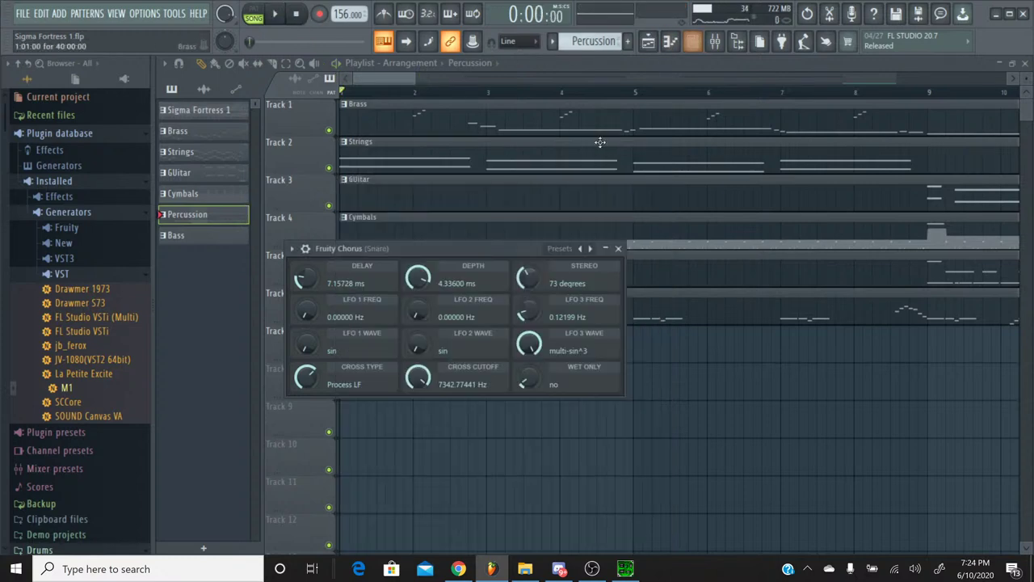
pyautogui.click(714, 43)
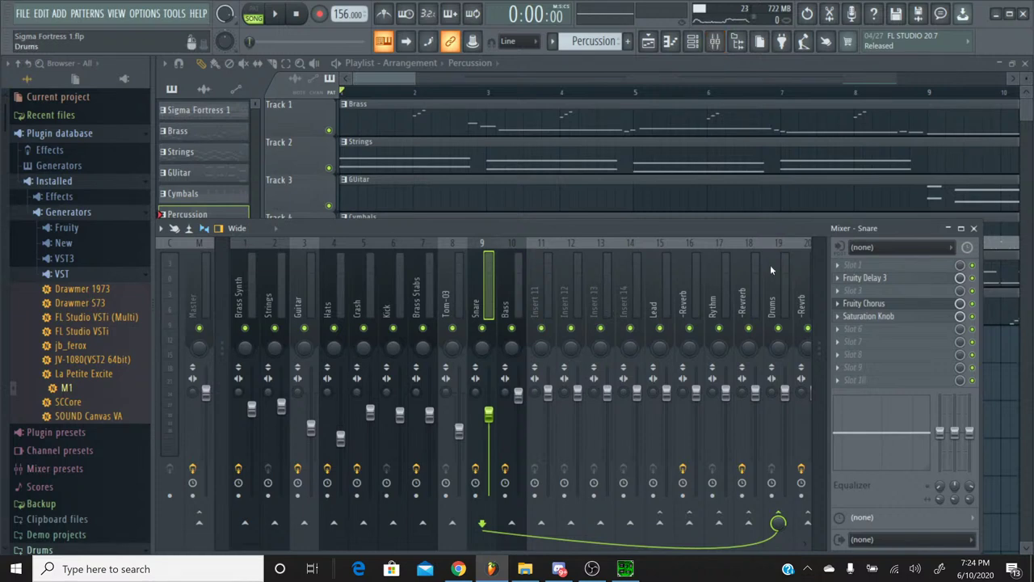
pyautogui.click(881, 281)
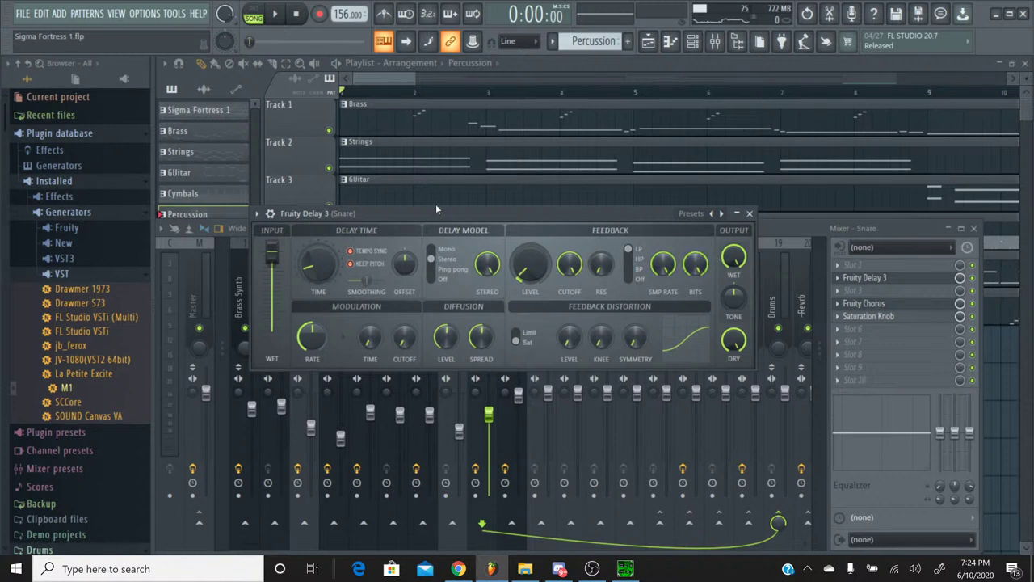
pyautogui.click(276, 16)
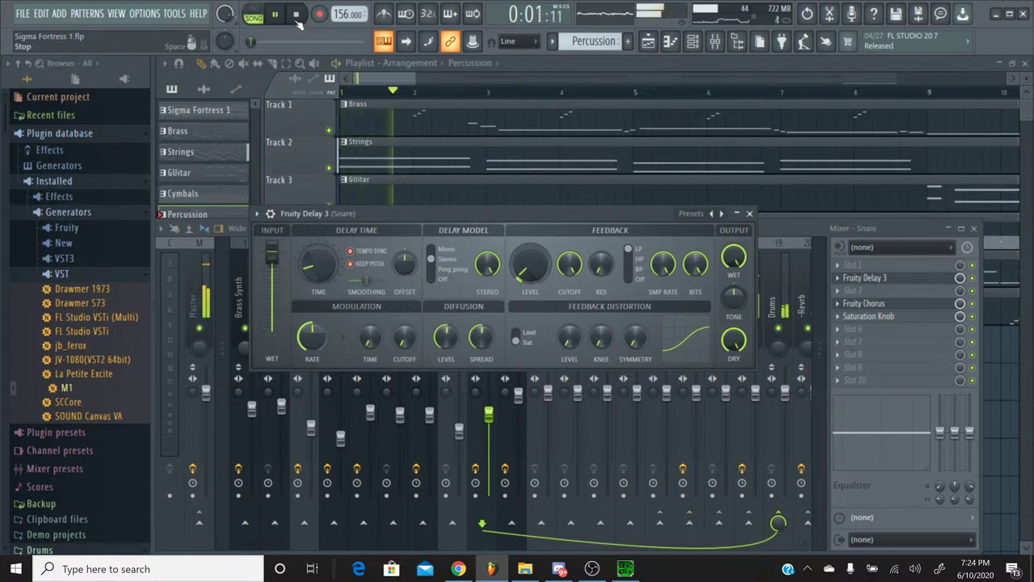
pyautogui.press('space')
# Reset the snare delay's time to 4:0 and its output wet level to 100%, and briefly play the song's start
pyautogui.rightClick(325, 277)
pyautogui.press('Escape')
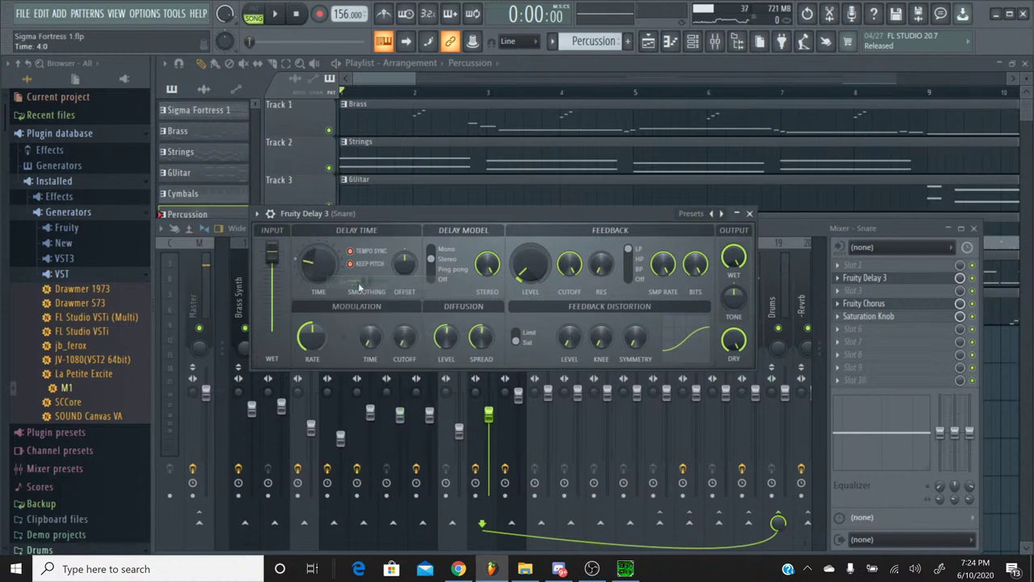
pyautogui.rightClick(732, 259)
pyautogui.press('Escape')
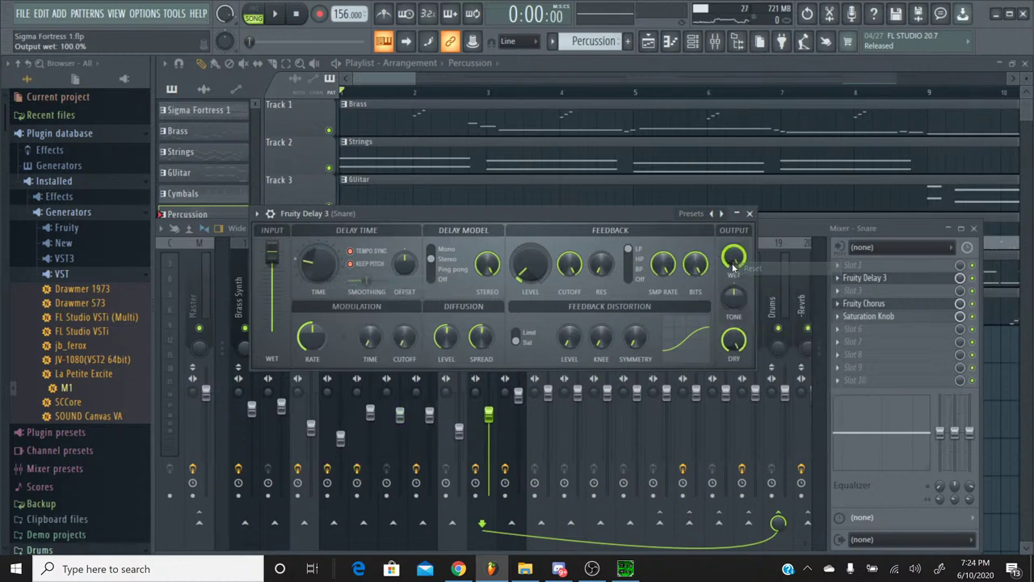
pyautogui.click(278, 21)
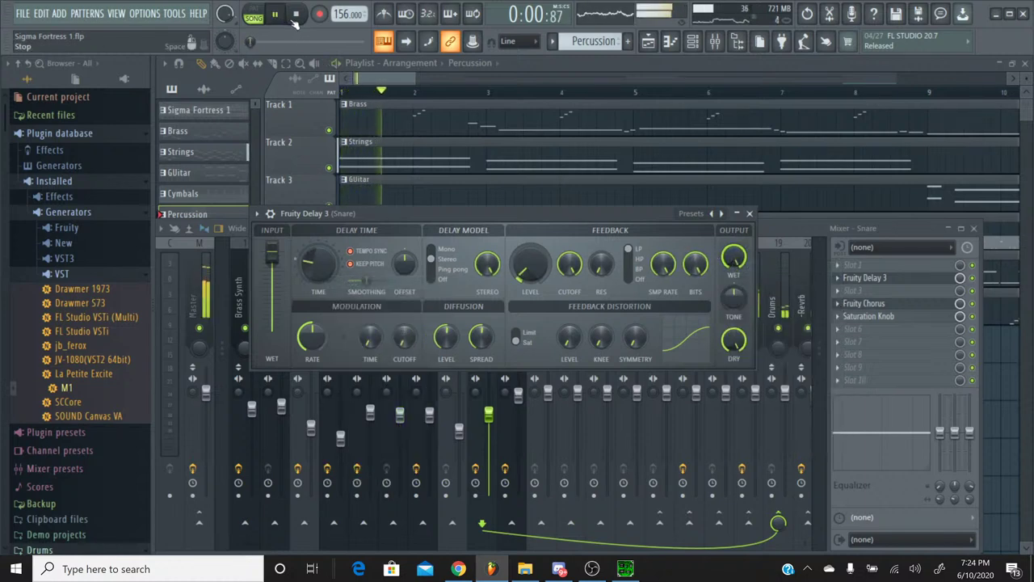
pyautogui.click(298, 21)
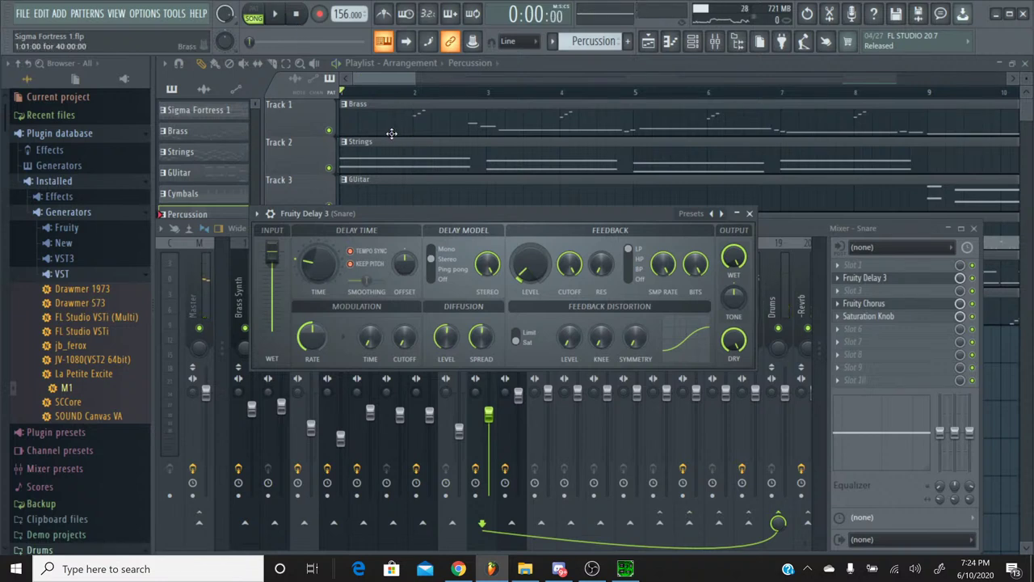
# Open the event editor for the snare delay's time and examine the automation block between bars 17 and 24
pyautogui.rightClick(312, 258)
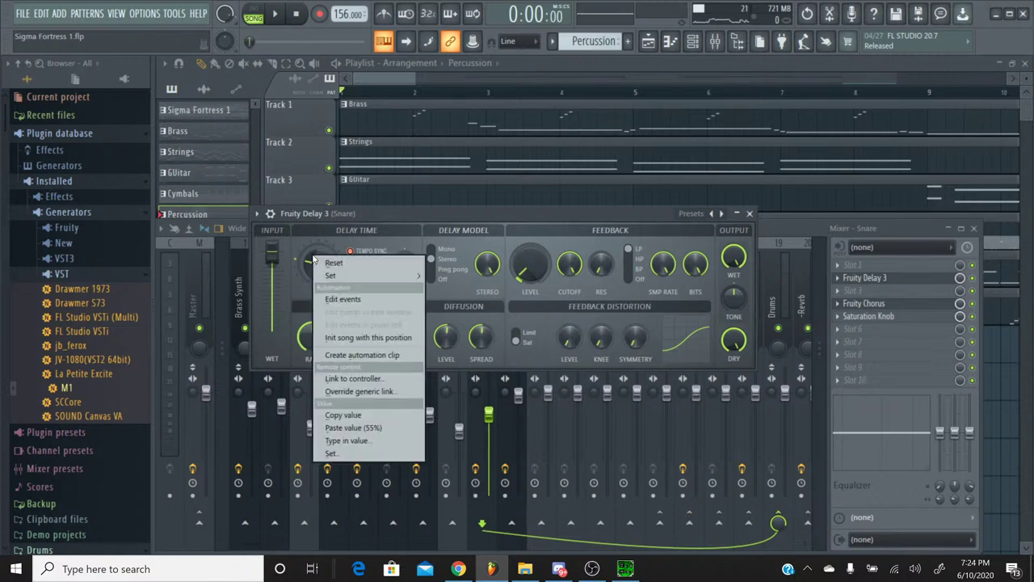
pyautogui.click(333, 300)
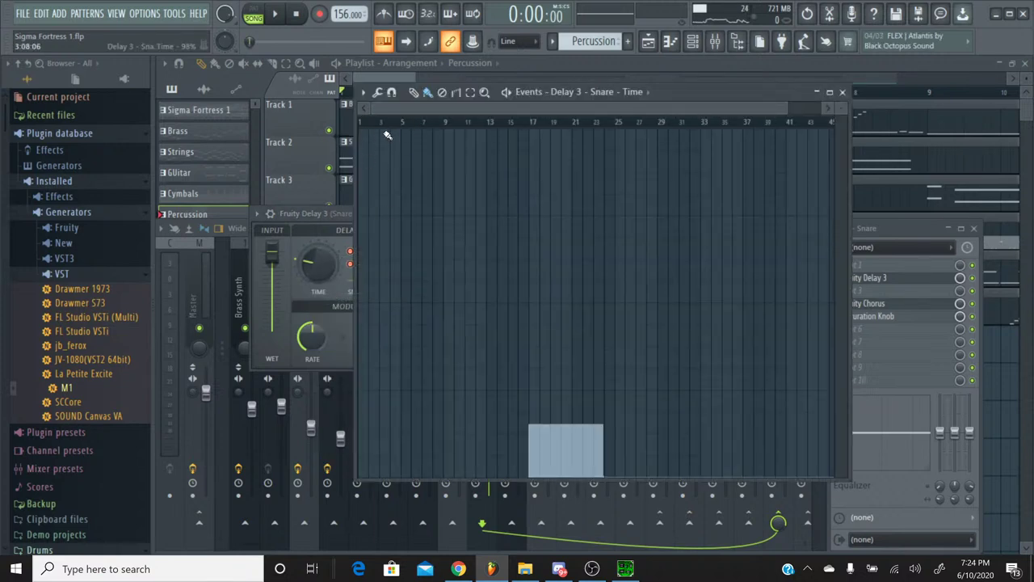
pyautogui.scroll(5, 403, 120)
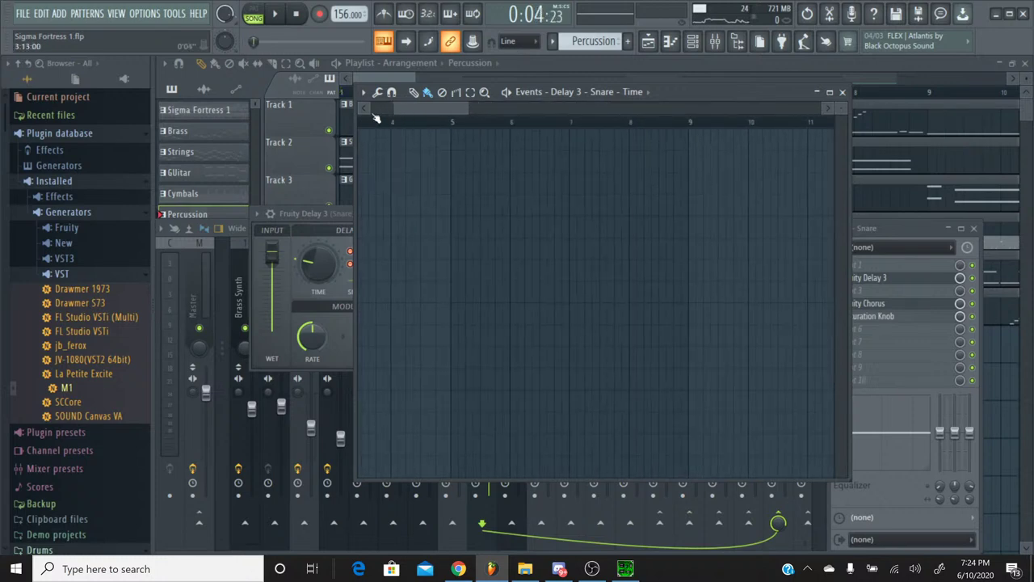
pyautogui.moveTo(406, 114); pyautogui.dragTo(359, 114)
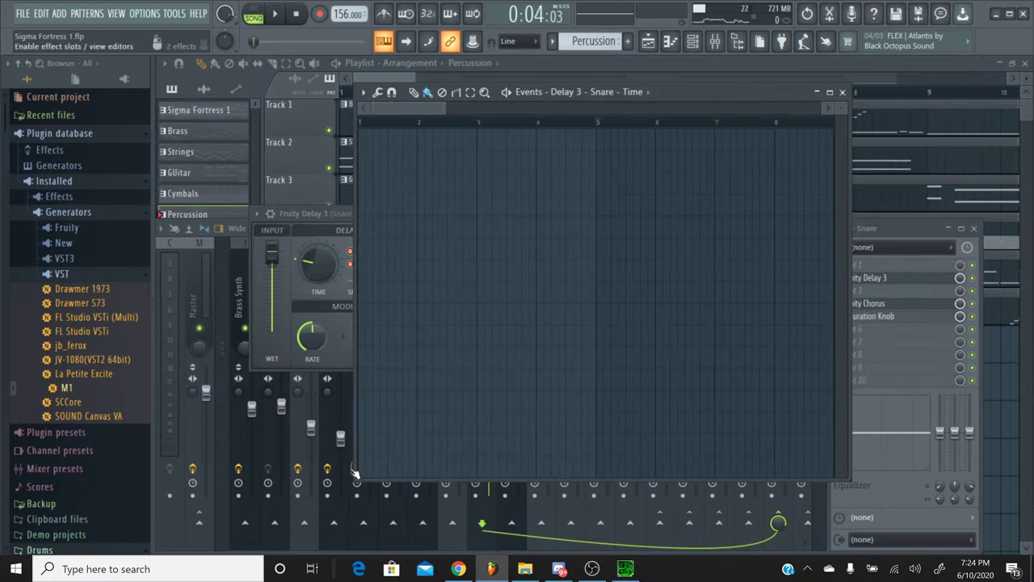
pyautogui.moveTo(410, 106); pyautogui.dragTo(568, 105)
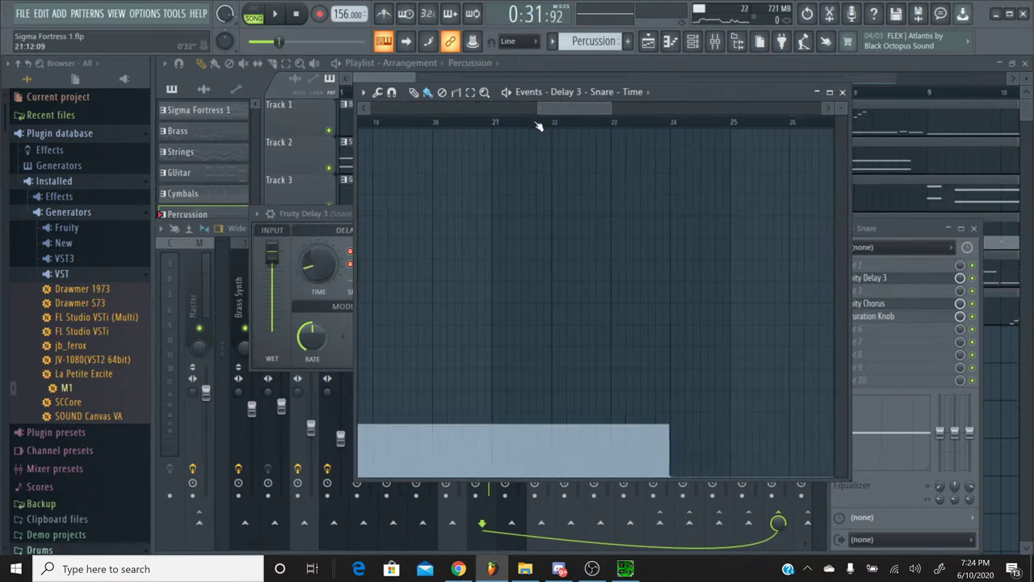
# Switch to pattern playback and play the Percussion pattern from just before bar 21 to hear the snare delay
pyautogui.click(254, 14)
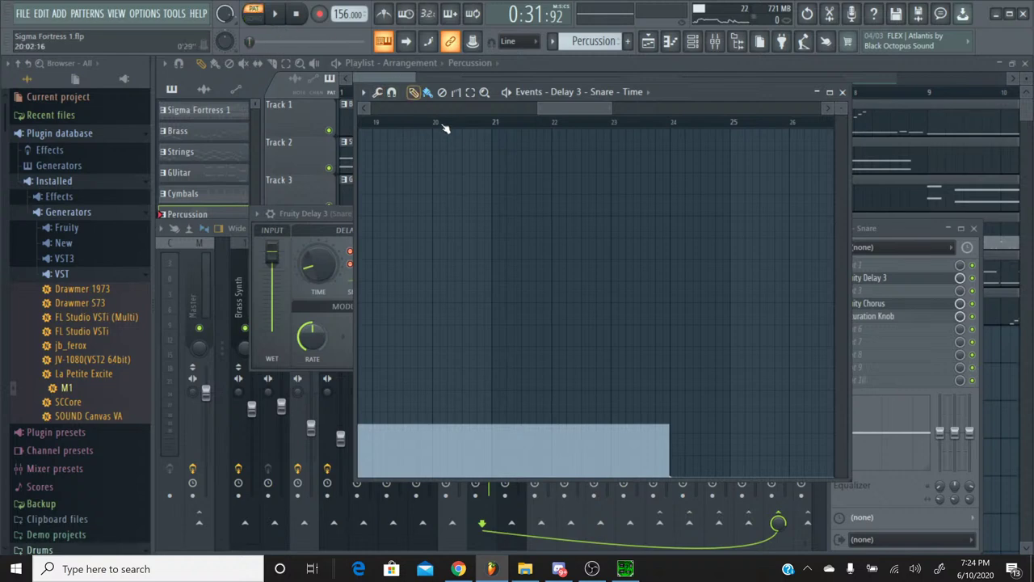
pyautogui.click(477, 125)
pyautogui.click(281, 15)
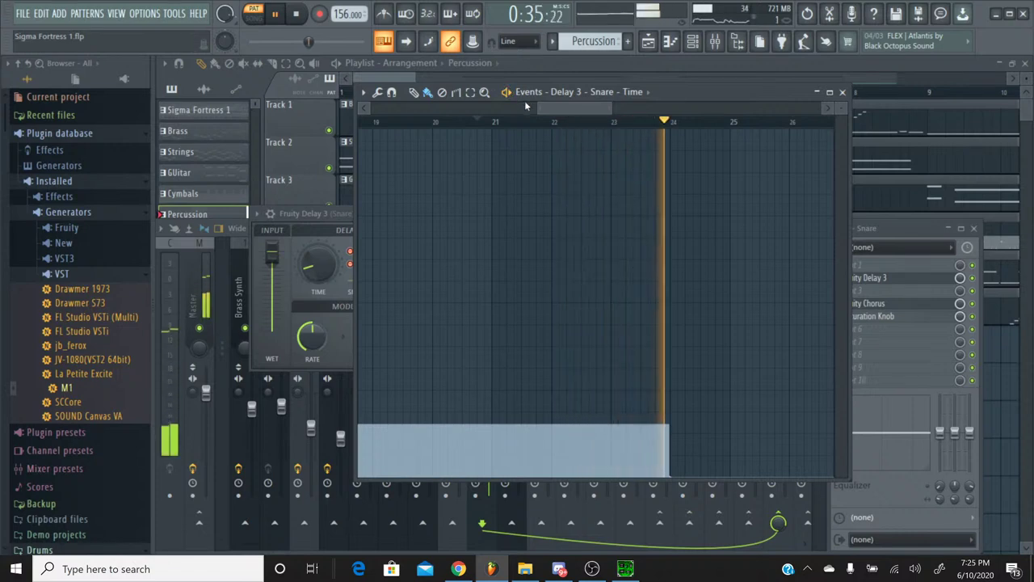
pyautogui.click(296, 18)
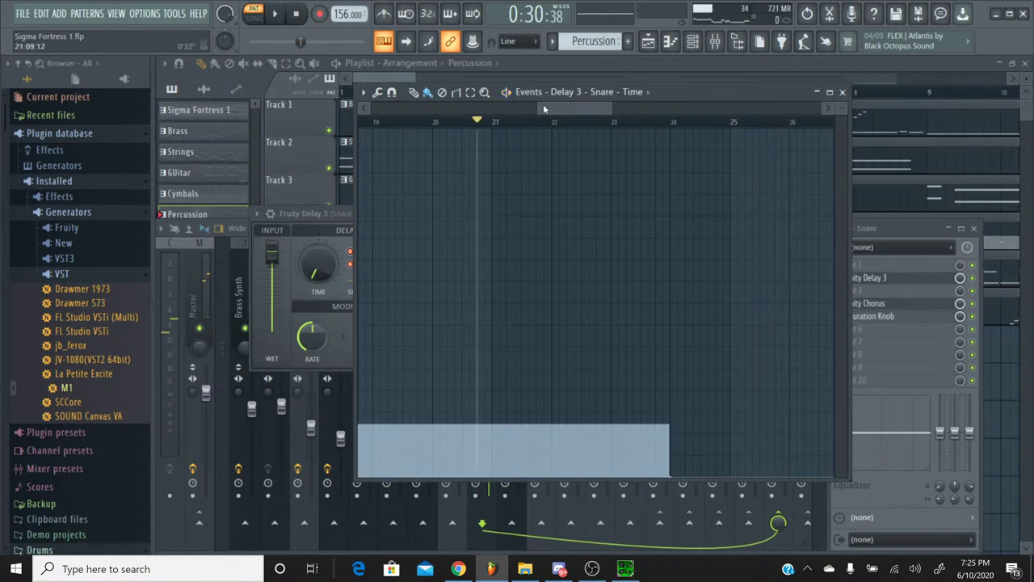
# Raise the snare delay's time events across bars 17 to 24 to about 17% and play the pattern
pyautogui.moveTo(543, 108); pyautogui.dragTo(516, 113)
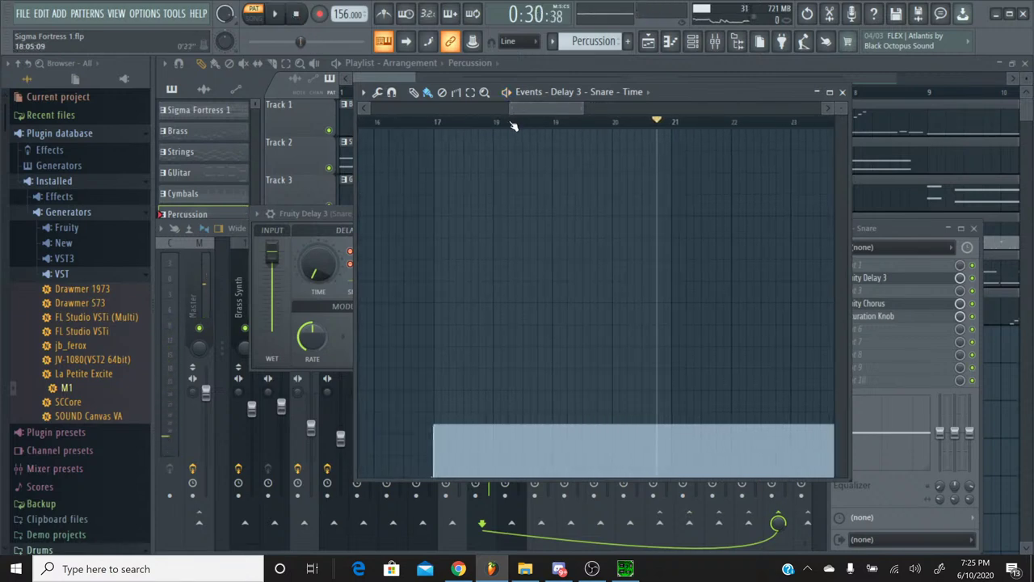
pyautogui.scroll(-3, 512, 126)
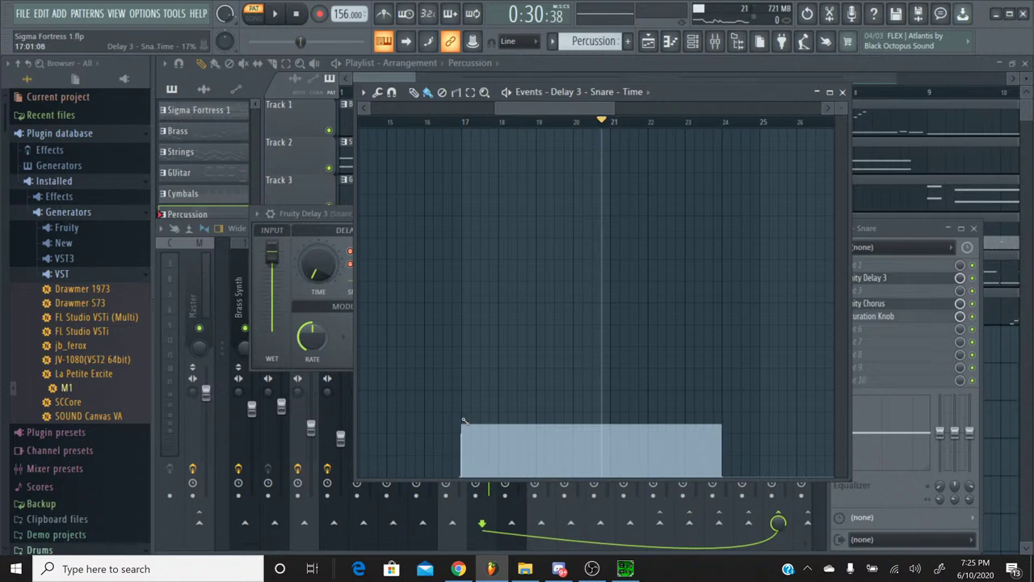
pyautogui.moveTo(463, 420); pyautogui.dragTo(465, 418)
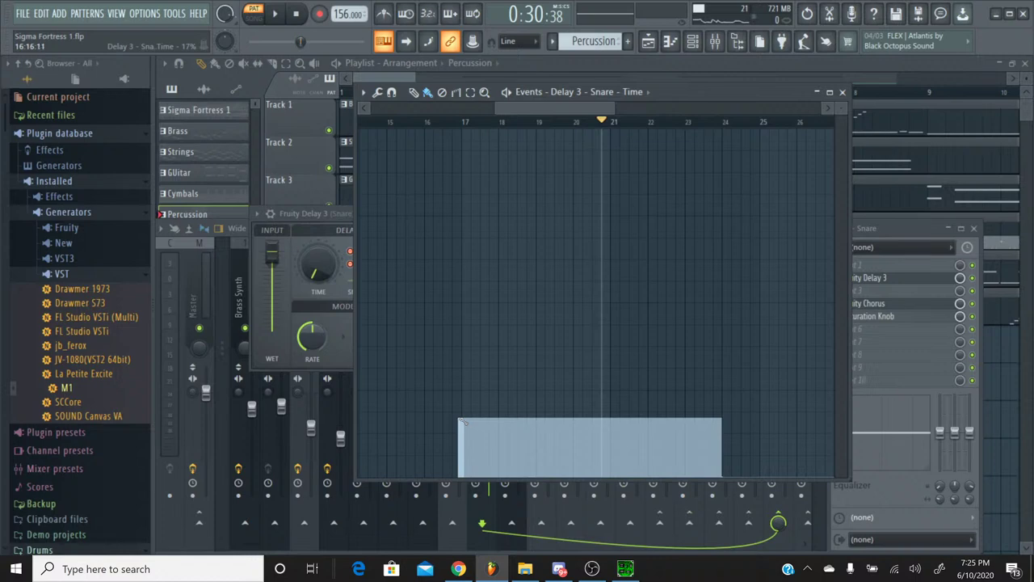
pyautogui.click(275, 14)
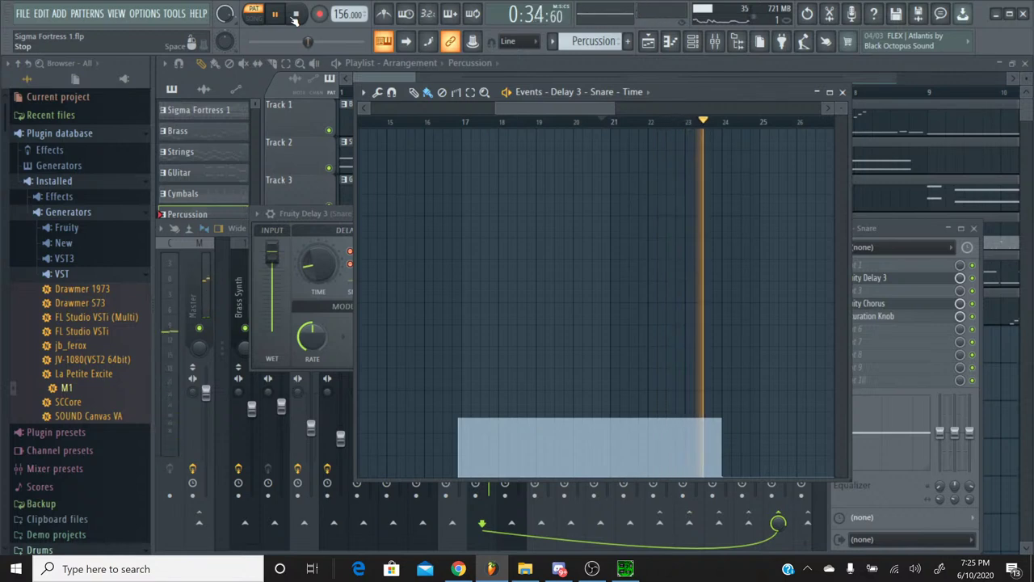
# Stop playback and close both the snare delay's time events and the Fruity Delay 3 window
pyautogui.click(842, 92)
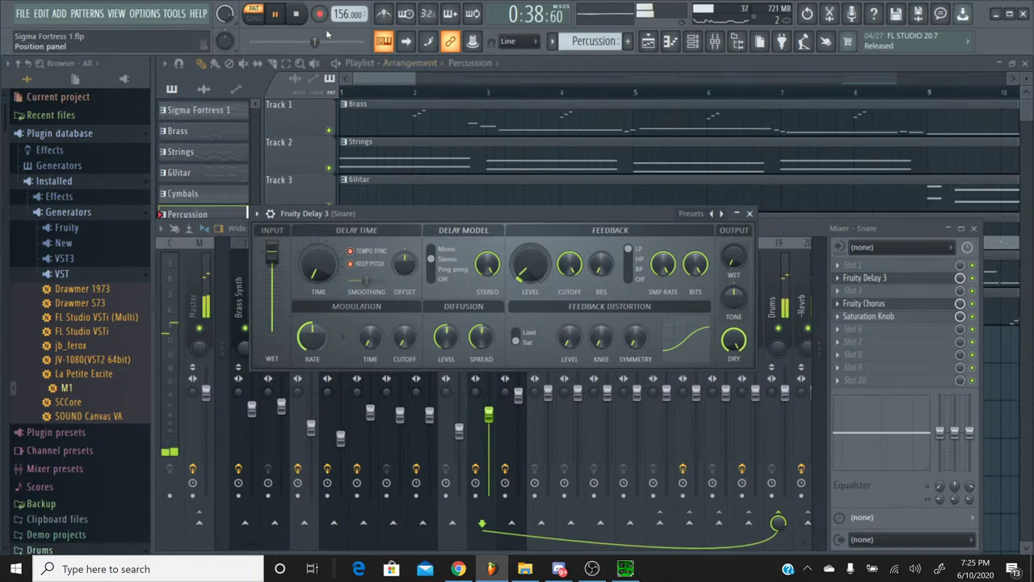
pyautogui.press('space')
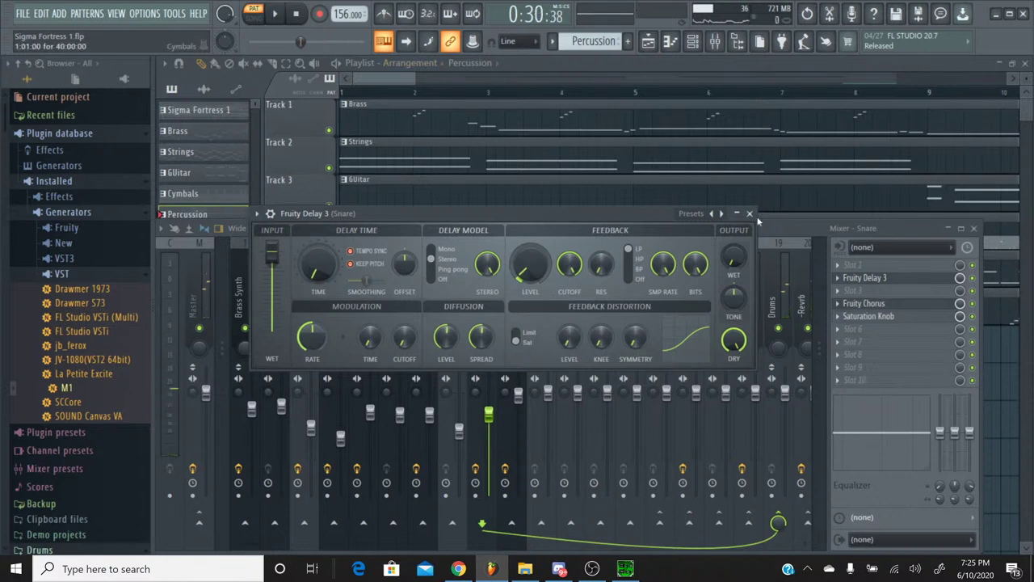
pyautogui.click(749, 213)
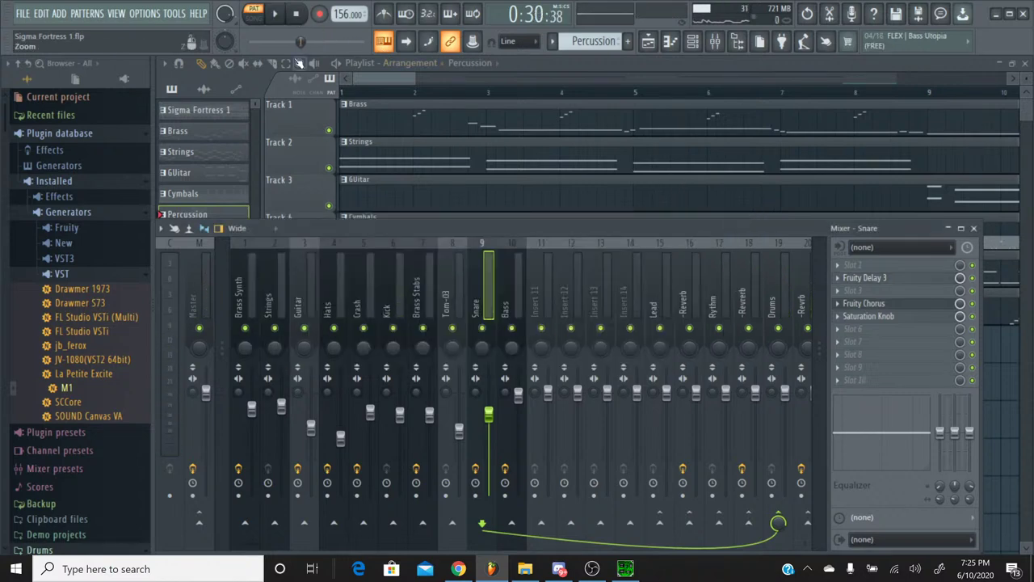
# Play the full arrangement in song mode and read the live chat feedback in the browser
pyautogui.click(254, 19)
pyautogui.click(274, 15)
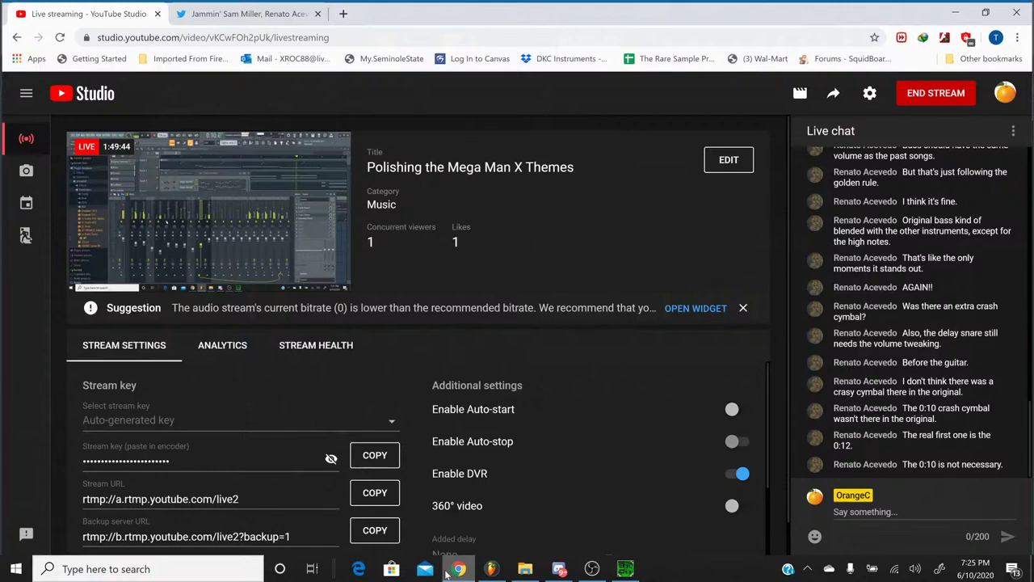
pyautogui.click(452, 571)
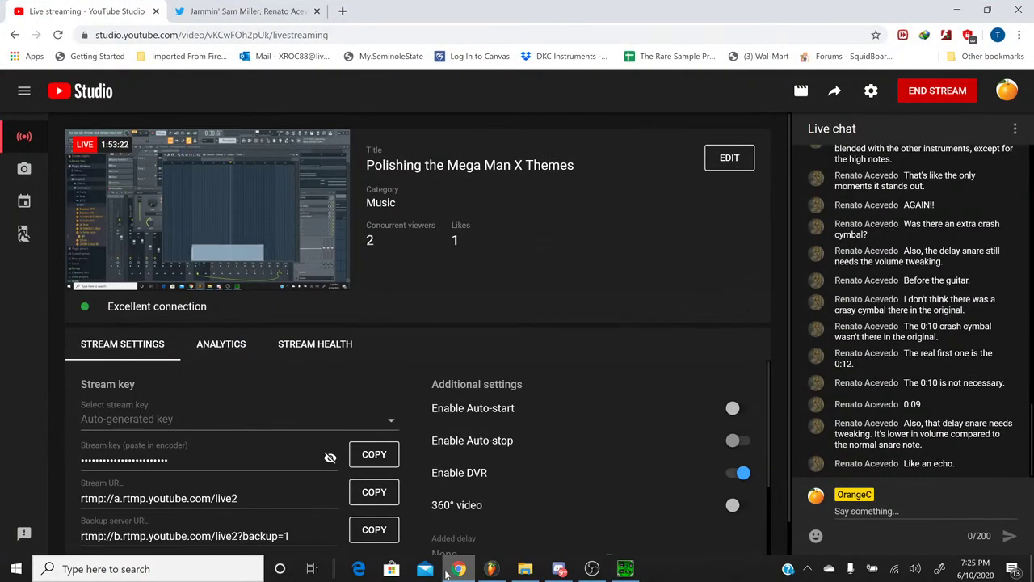
pyautogui.click(447, 572)
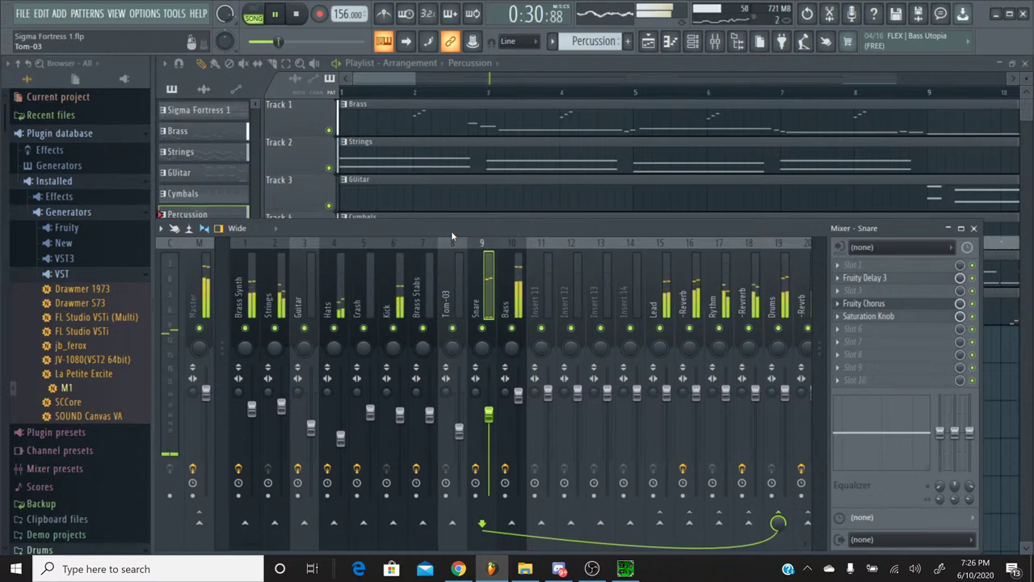
# Raise the Snare mixer track's volume to 84% (-3.7 dB) and check the live chat in the browser again
pyautogui.rightClick(481, 328)
pyautogui.rightClick(483, 328)
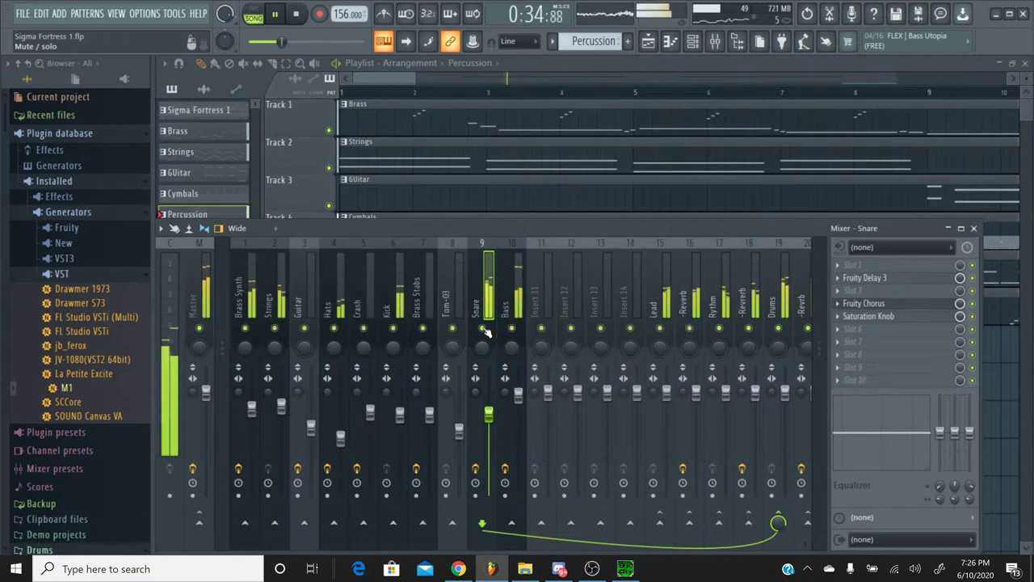
pyautogui.moveTo(489, 416); pyautogui.dragTo(494, 413)
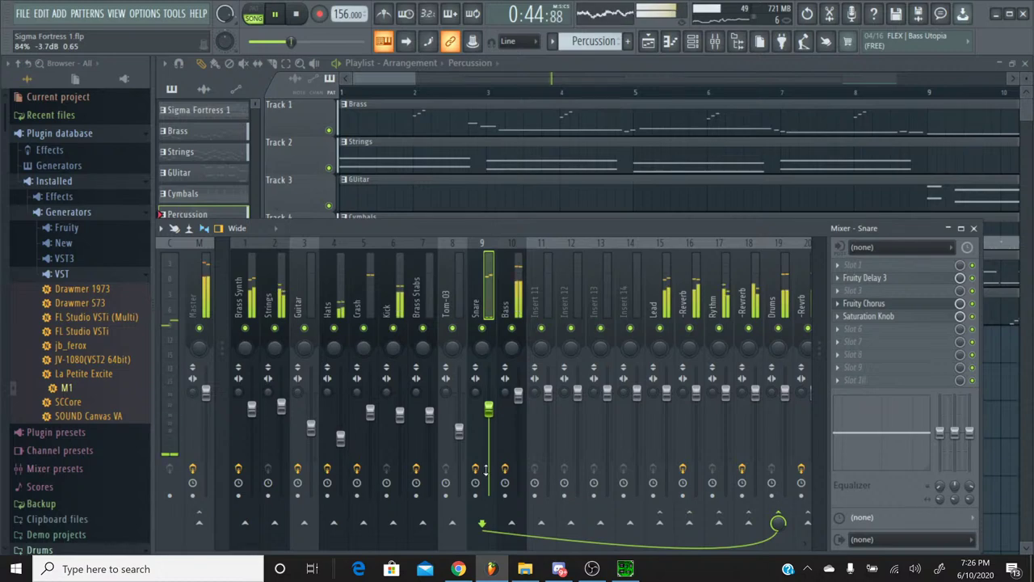
pyautogui.hotkey('alt', 'Tab')
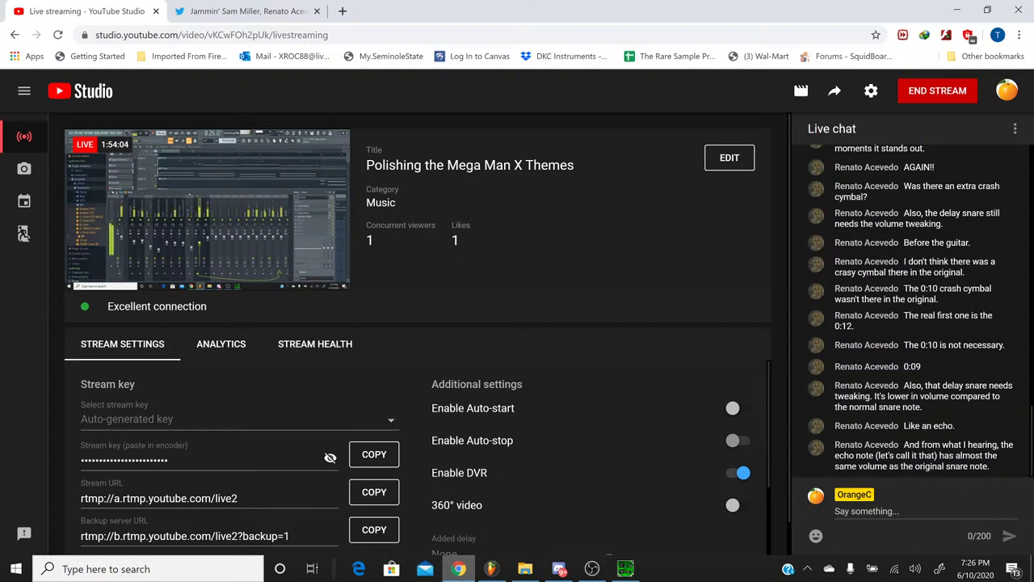
pyautogui.hotkey('alt', 'Tab')
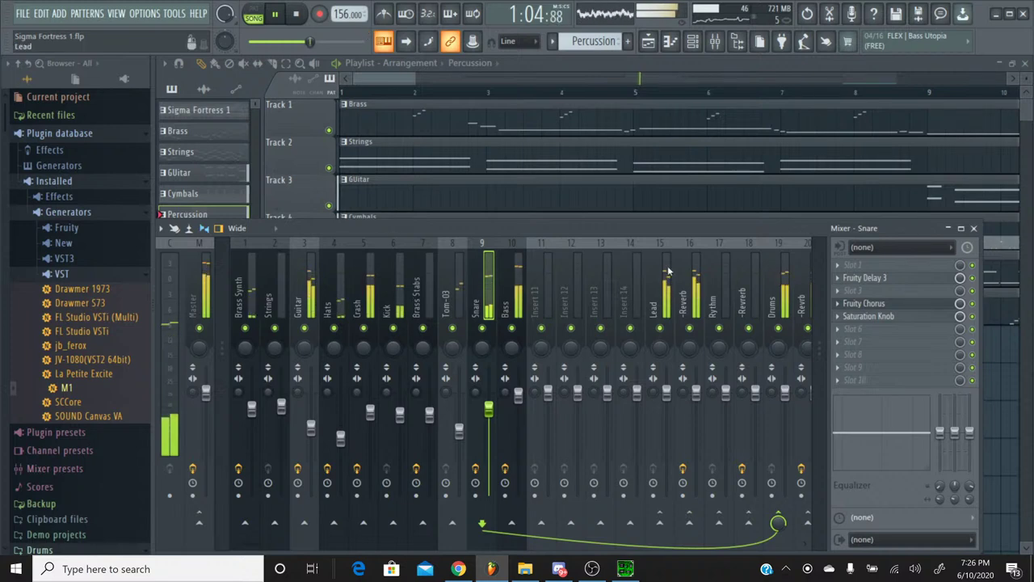
# Reopen Fruity Delay 3 on the Snare track and raise its time events starting just before bar 17 to about 18%
pyautogui.click(866, 278)
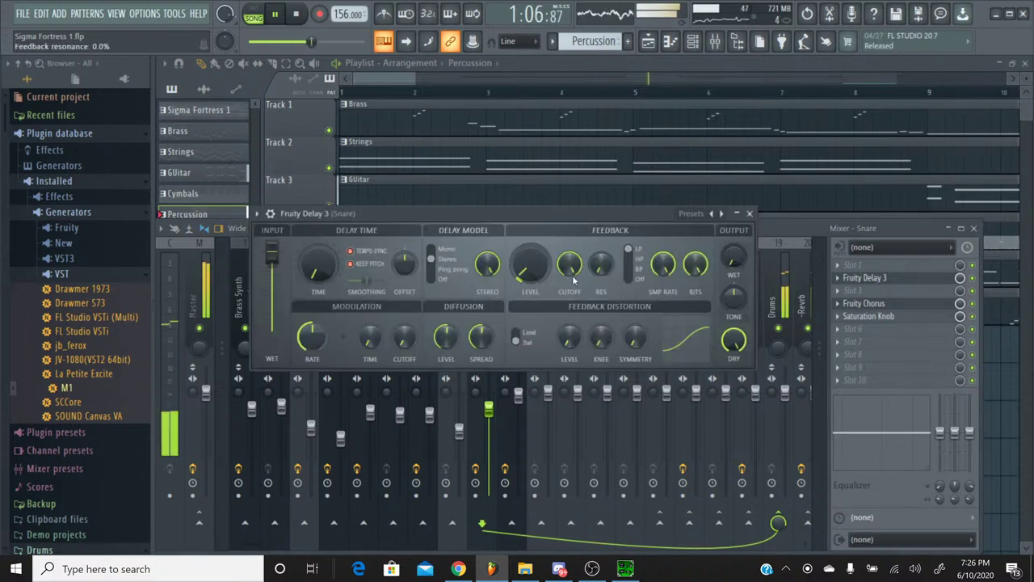
pyautogui.rightClick(317, 269)
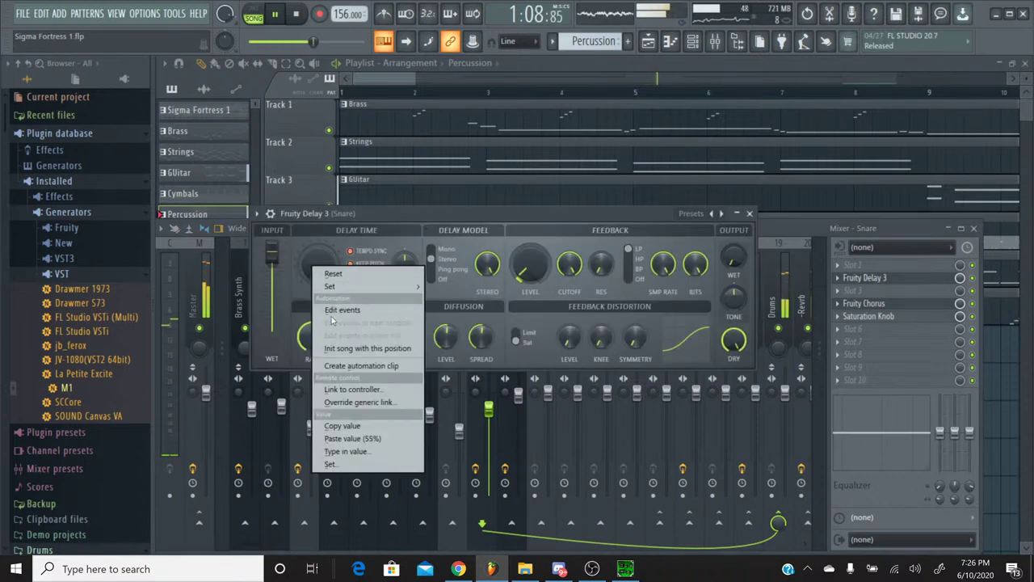
pyautogui.click(339, 309)
pyautogui.scroll(8, 531, 125)
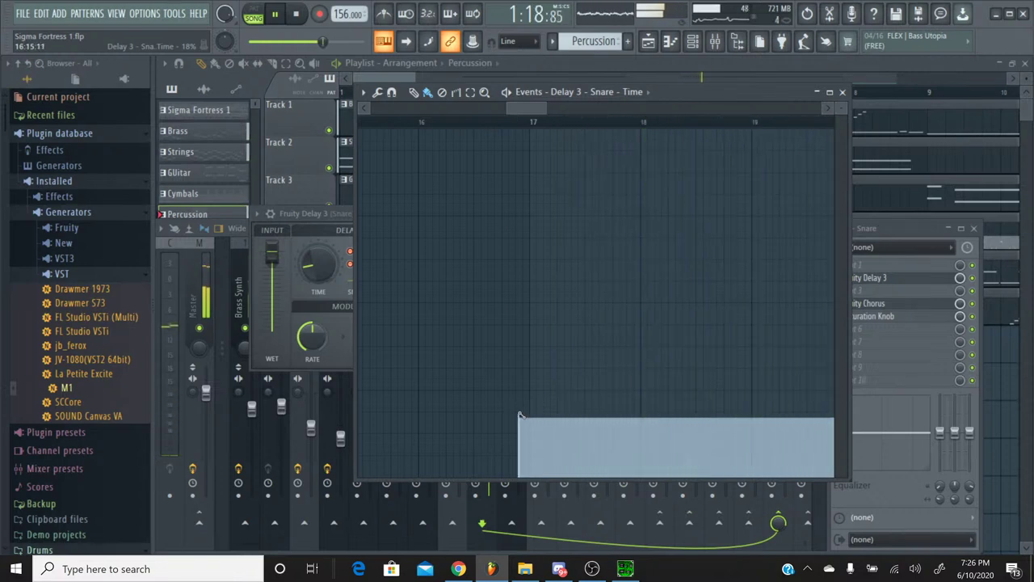
pyautogui.moveTo(520, 416); pyautogui.dragTo(525, 413)
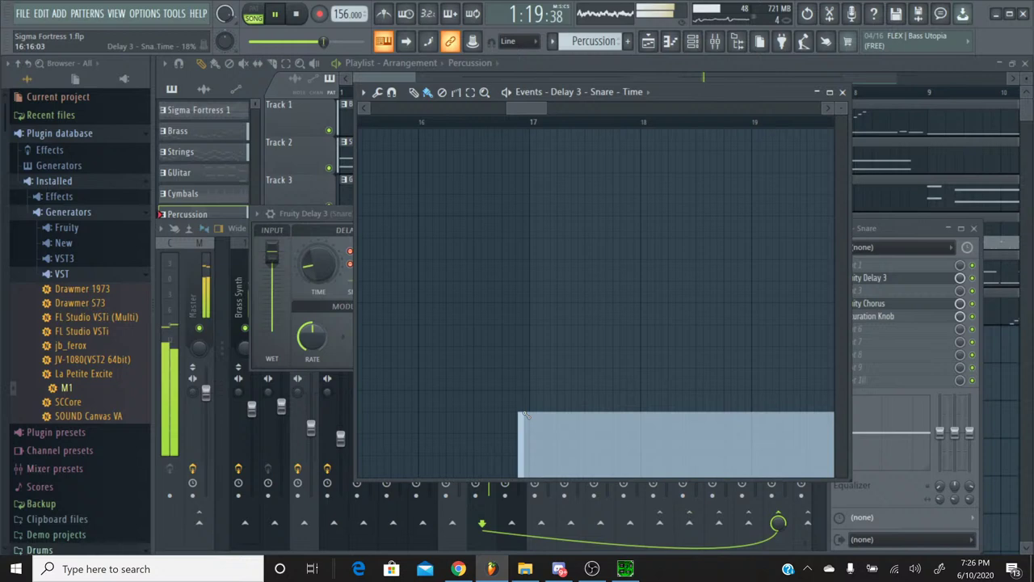
# Play from around bar 17, raise the snare delay's feedback level slightly above 27%, and close the time events
pyautogui.click(521, 125)
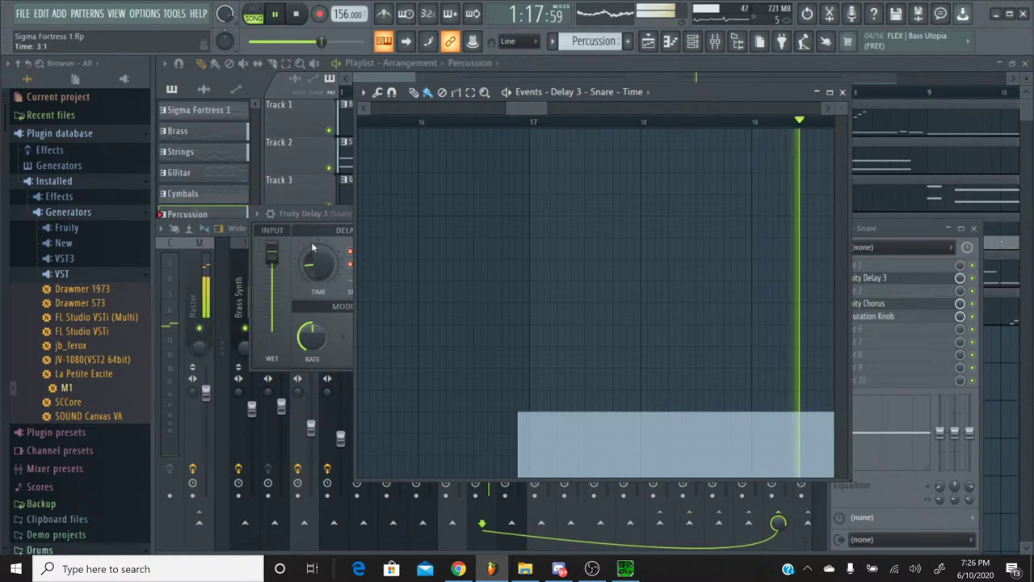
pyautogui.click(307, 213)
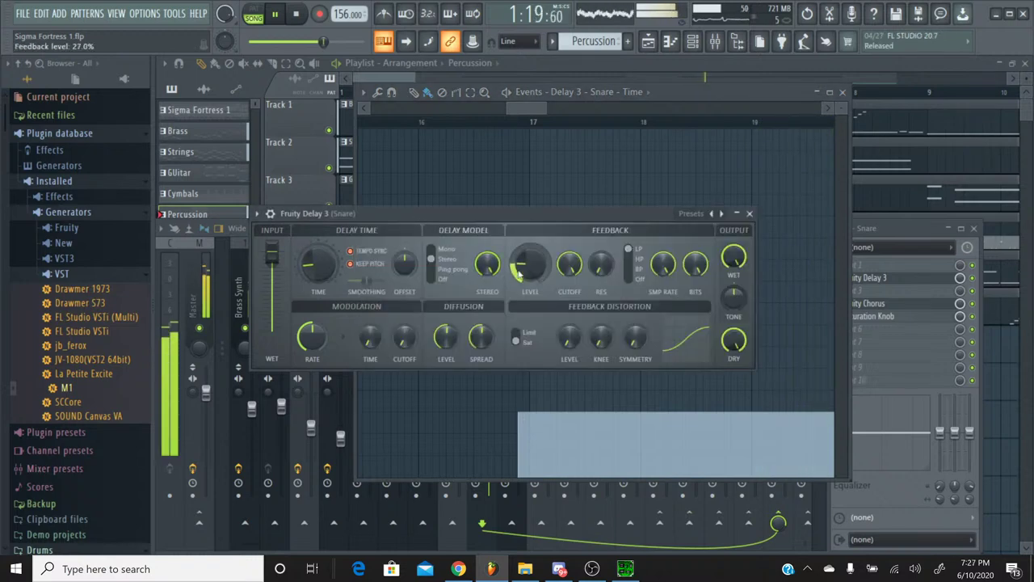
pyautogui.moveTo(519, 274); pyautogui.dragTo(518, 263)
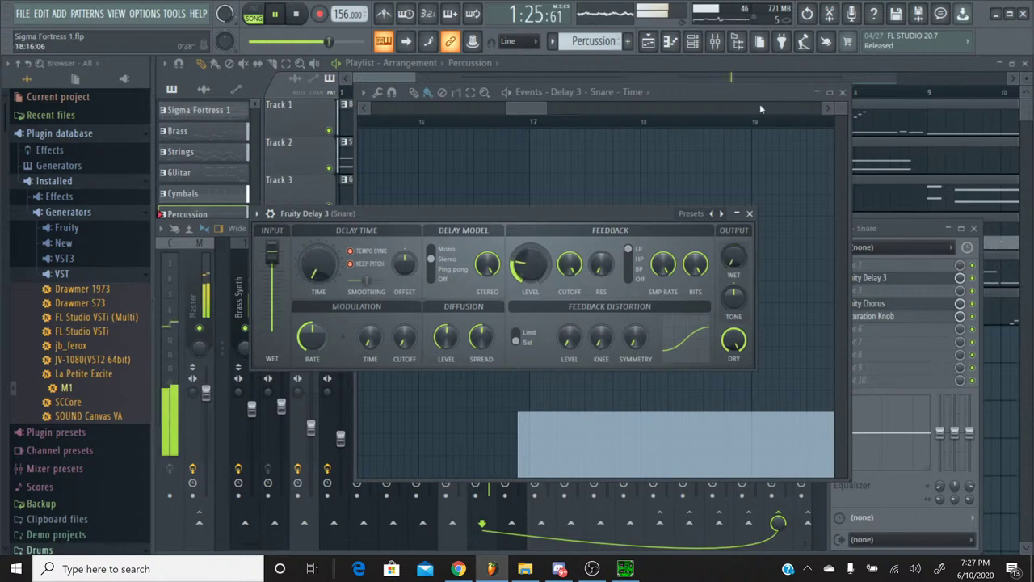
pyautogui.click(843, 92)
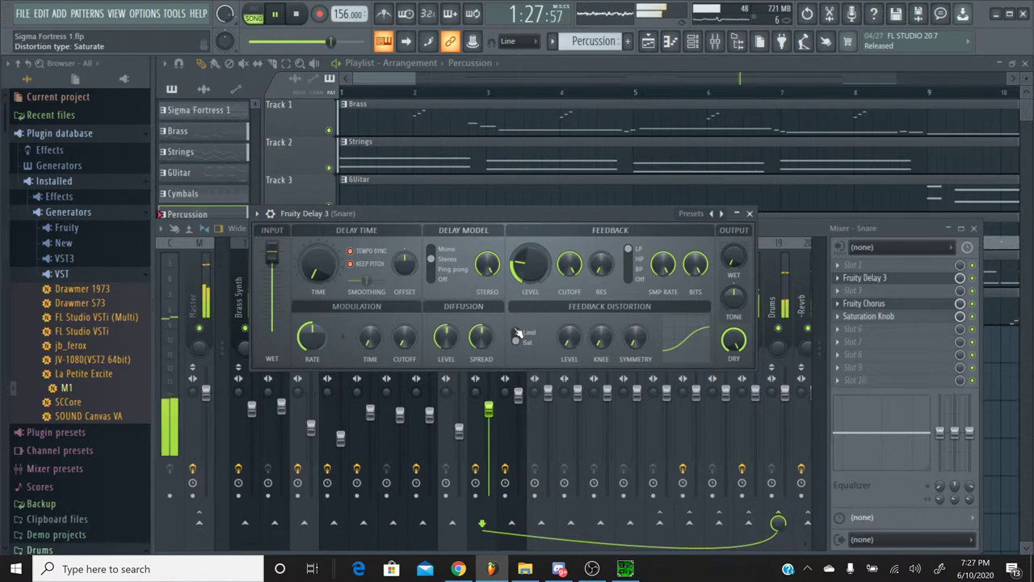
# Move the delay window clear of the Snare track, replay an earlier part of the song, and solo the Snare
pyautogui.moveTo(535, 216); pyautogui.dragTo(797, 218)
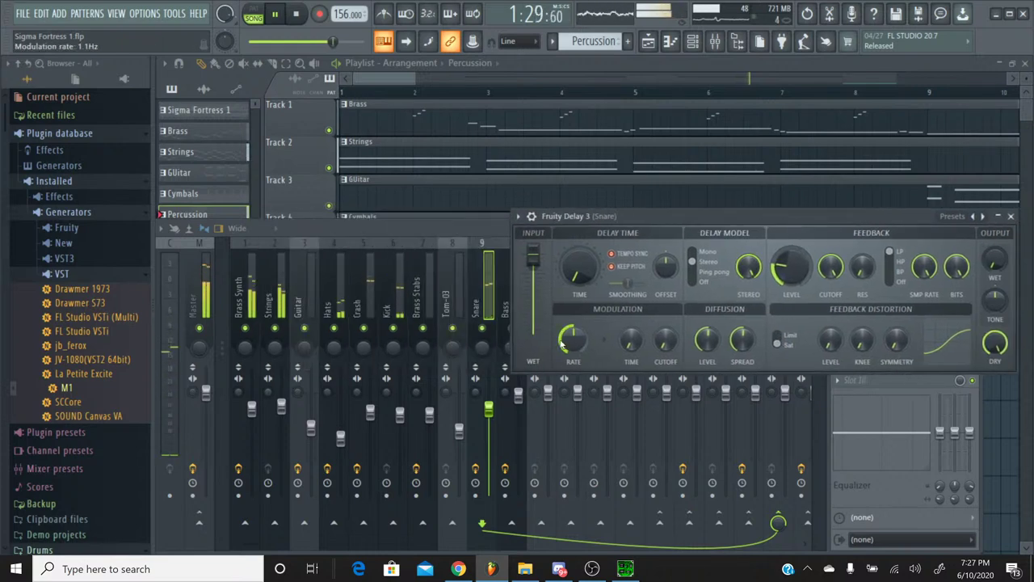
pyautogui.moveTo(341, 47); pyautogui.dragTo(273, 46)
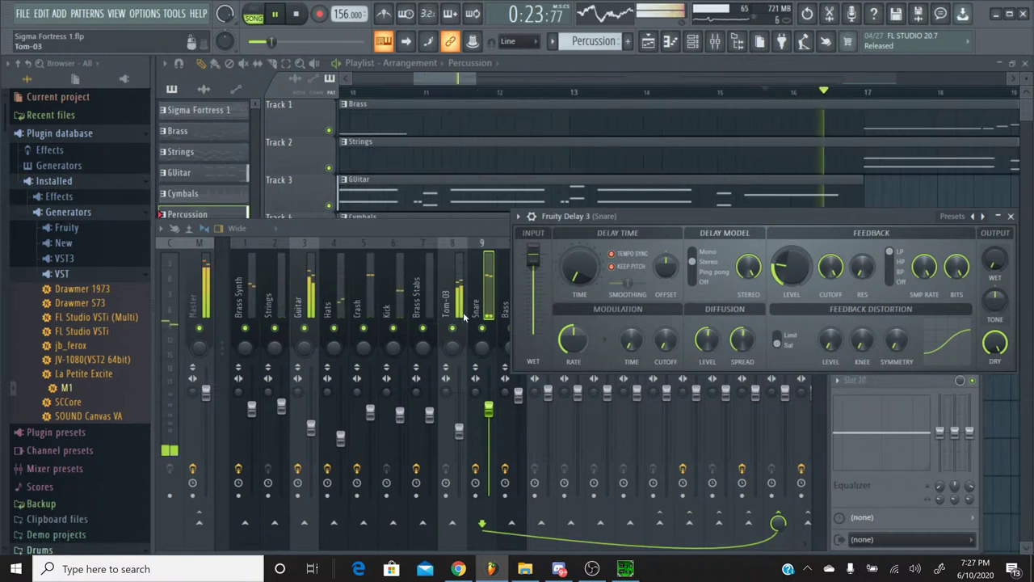
pyautogui.rightClick(482, 332)
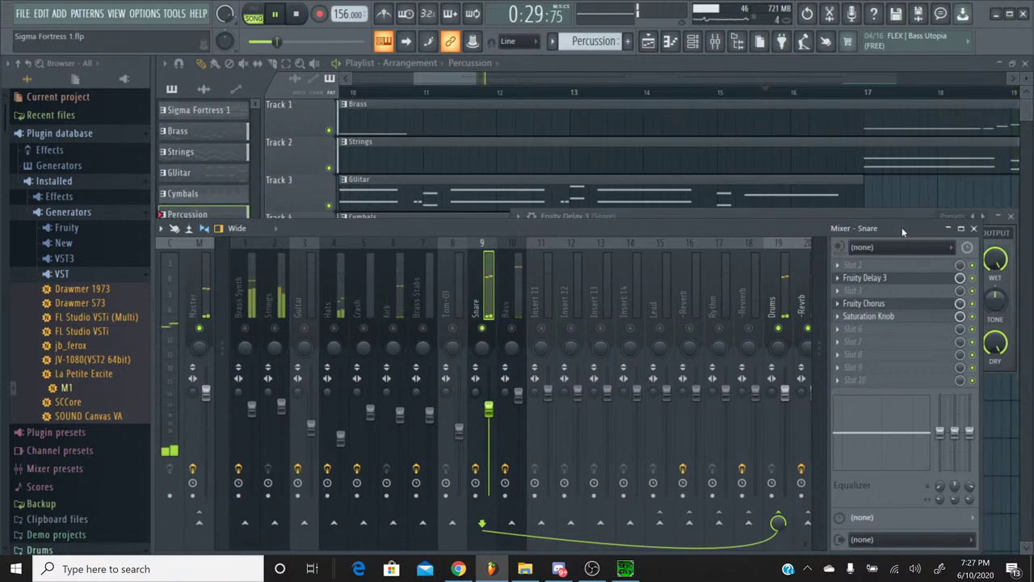
# Move the mixer down out of the way and lower the snare delay's feedback level below 24.6%
pyautogui.moveTo(895, 228); pyautogui.dragTo(855, 338)
pyautogui.click(791, 267)
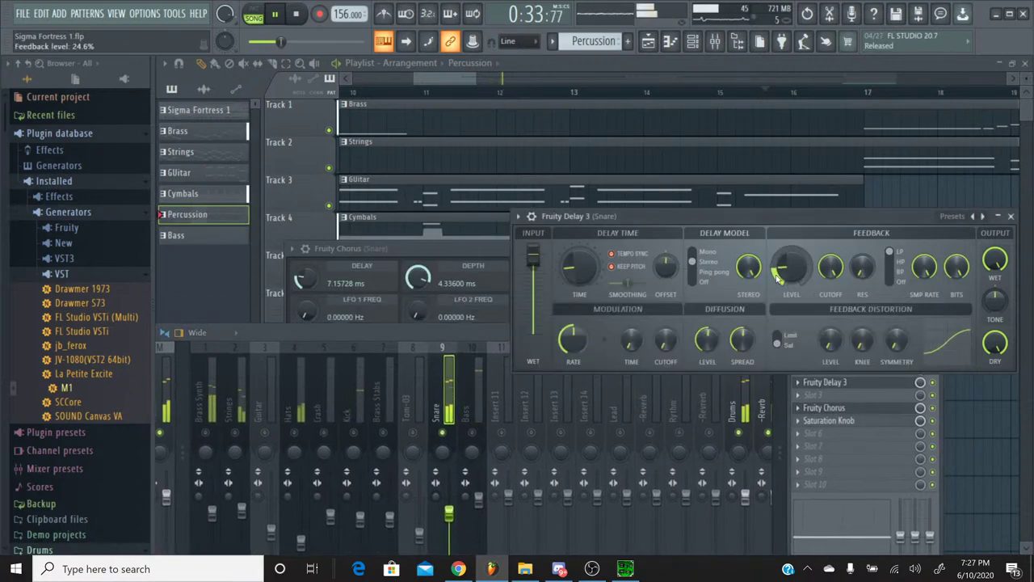
pyautogui.moveTo(778, 277); pyautogui.dragTo(777, 288)
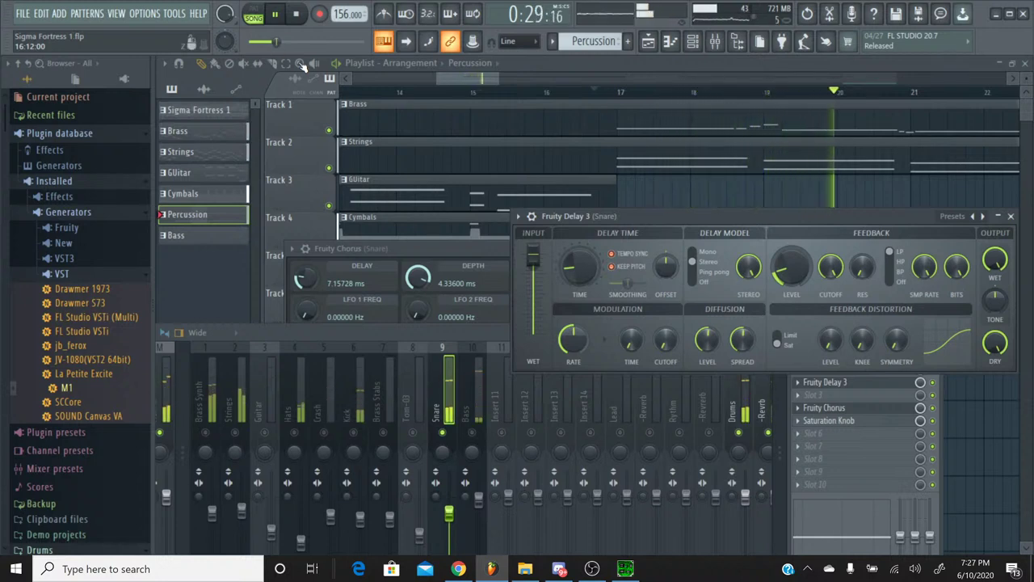
# Unsolo the Snare track, move the mixer back up over the playlist, and replay the song from near its start
pyautogui.scroll(-1, 786, 274)
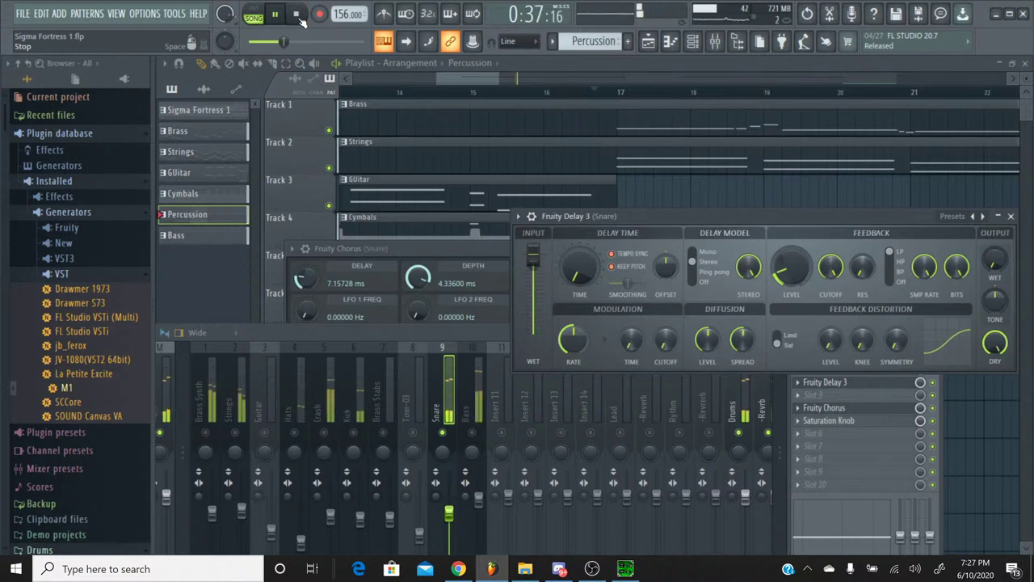
pyautogui.moveTo(363, 248); pyautogui.dragTo(321, 236)
pyautogui.click(576, 236)
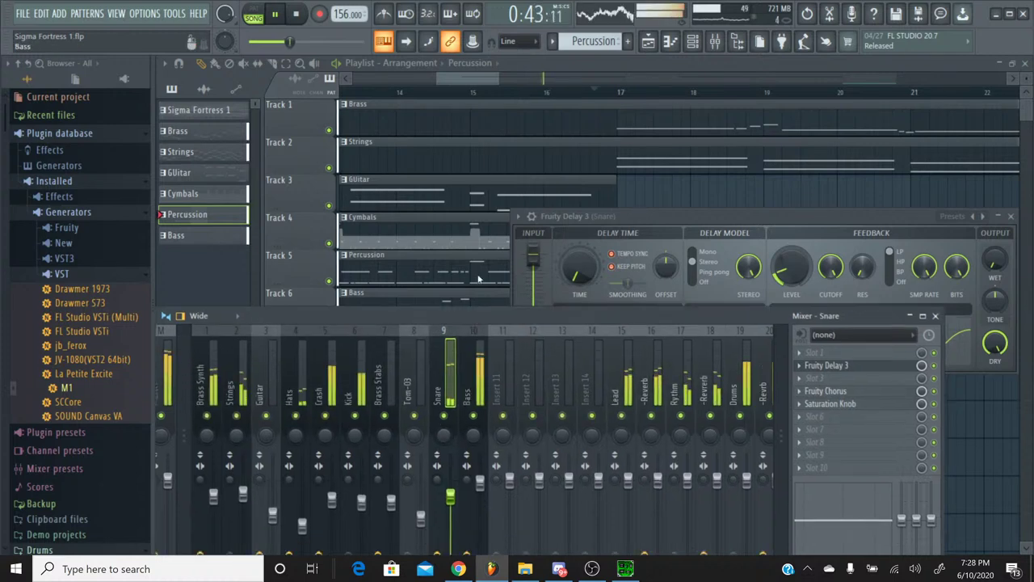
pyautogui.moveTo(520, 332); pyautogui.dragTo(566, 152)
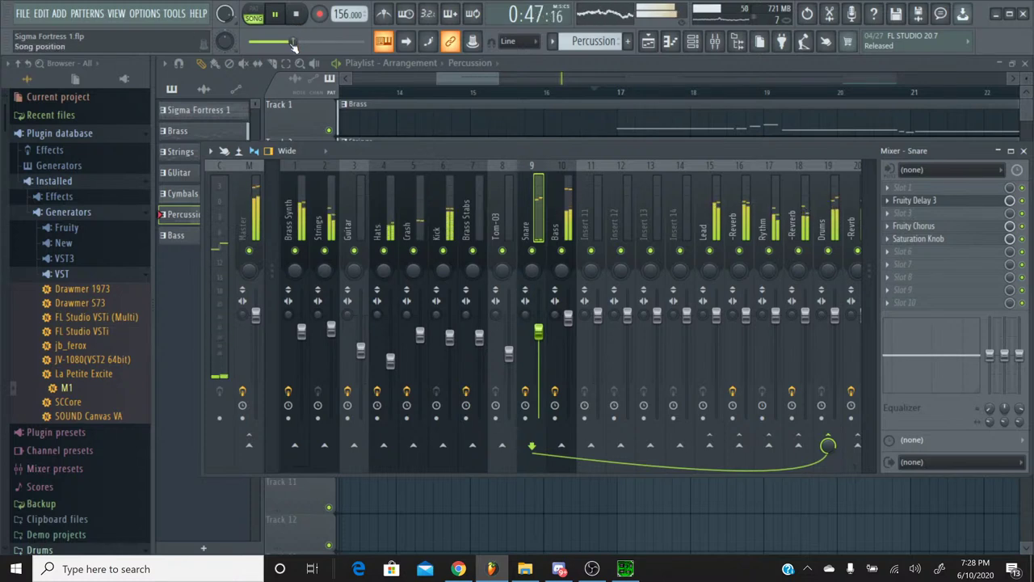
pyautogui.moveTo(294, 44); pyautogui.dragTo(255, 42)
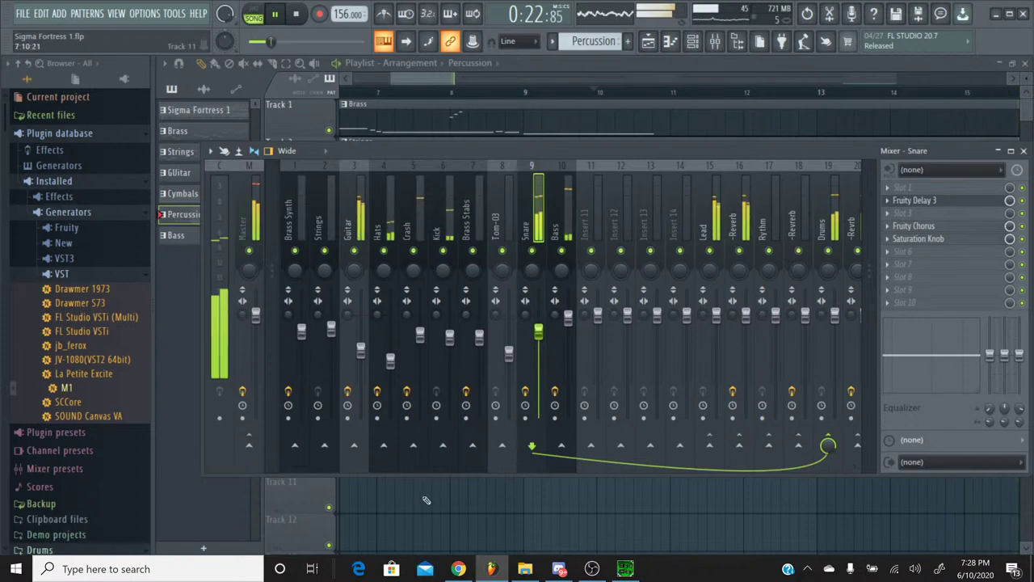
# Check the stream's live chat in Chrome, return to FL Studio to stop playback, and save the project
pyautogui.click(458, 568)
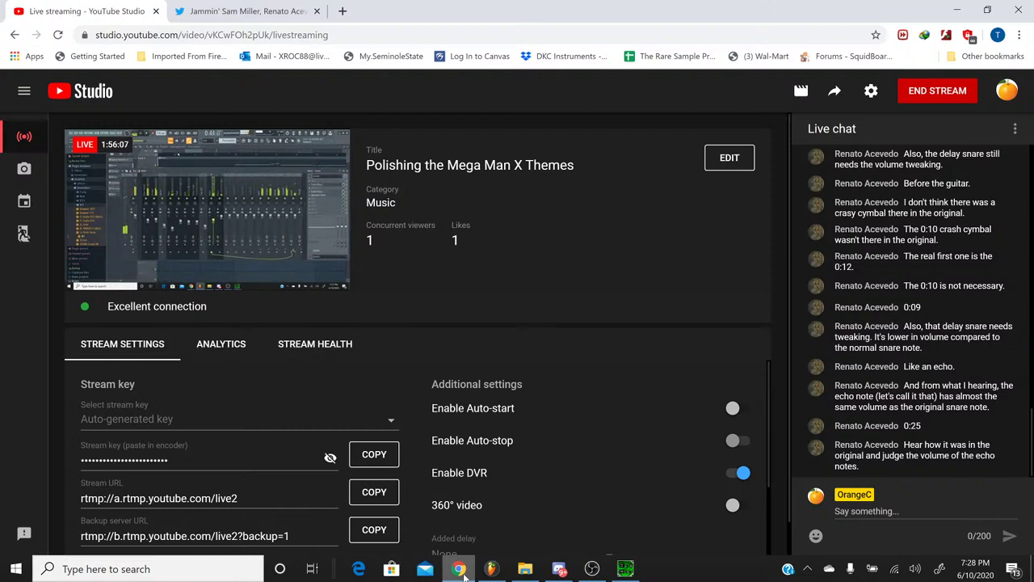
pyautogui.click(463, 573)
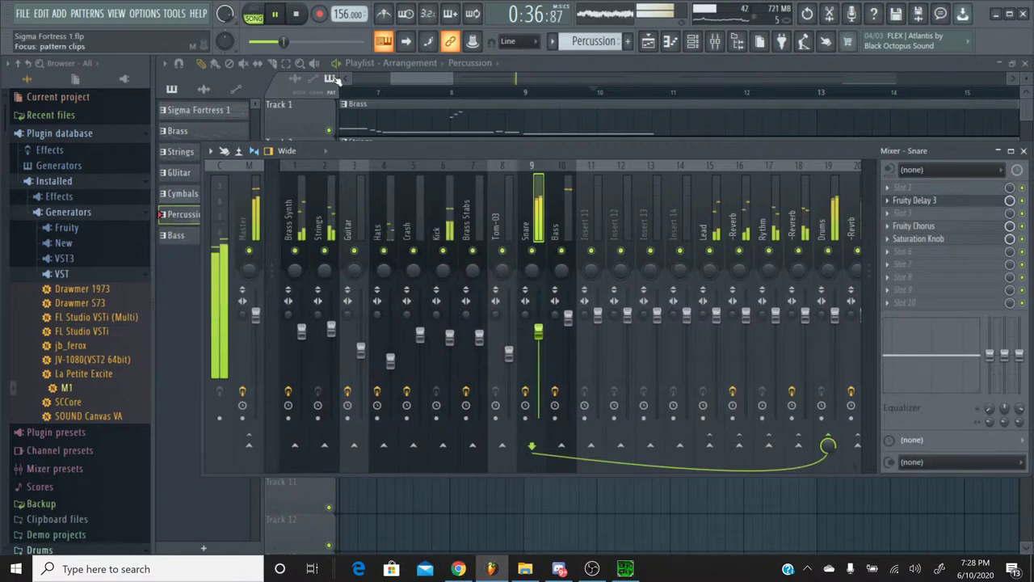
pyautogui.click(296, 15)
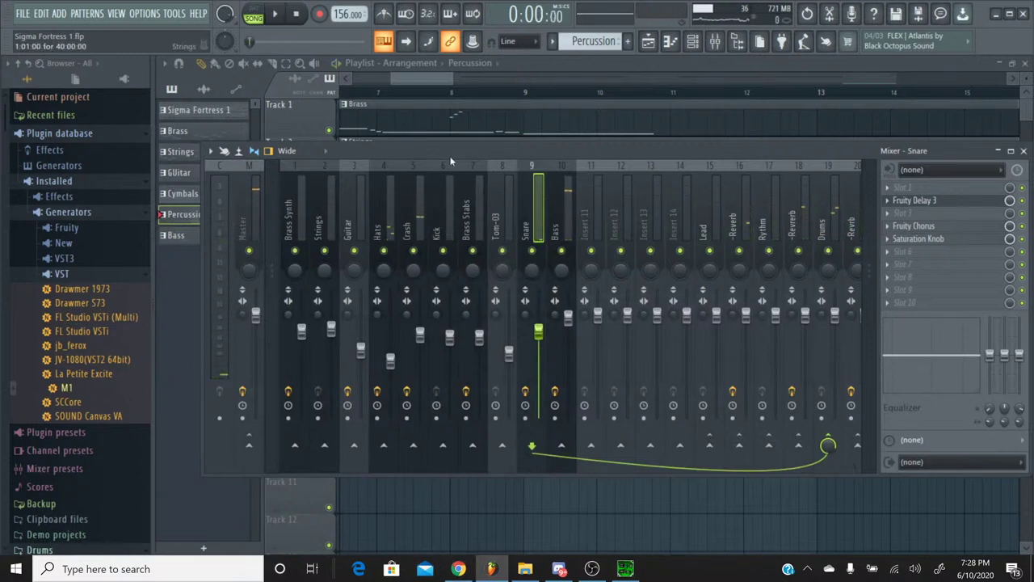
pyautogui.click(25, 16)
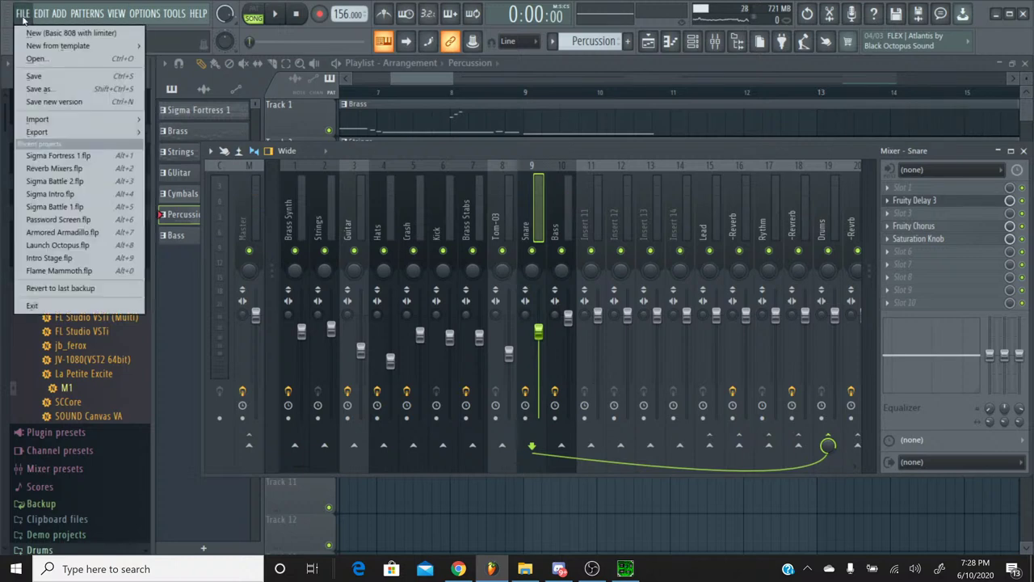
pyautogui.click(40, 76)
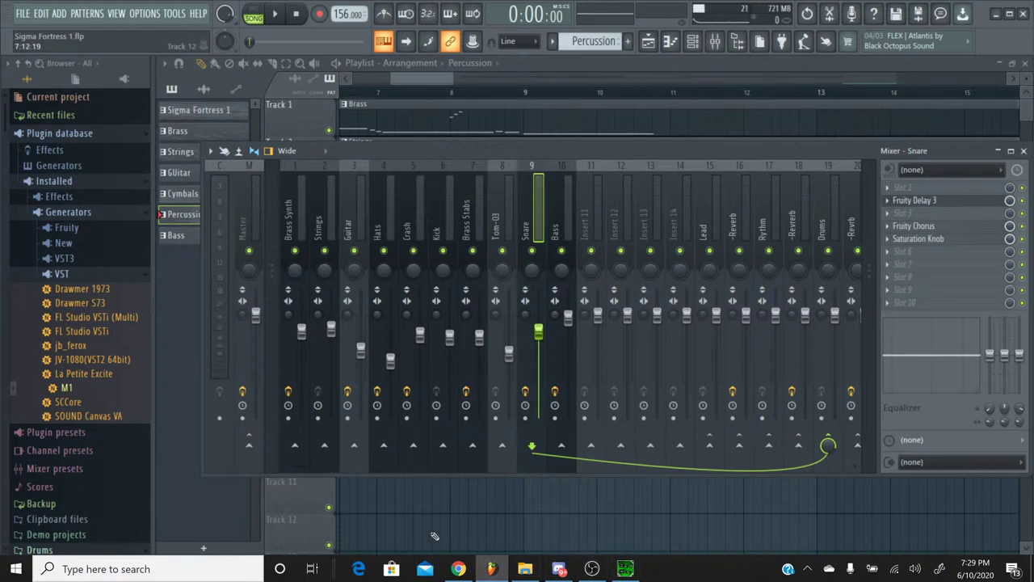
# Recheck the live chat and listen to the original Sigma Fortress 1 SPC in SPCTool from about 0:32 as a reference
pyautogui.click(455, 571)
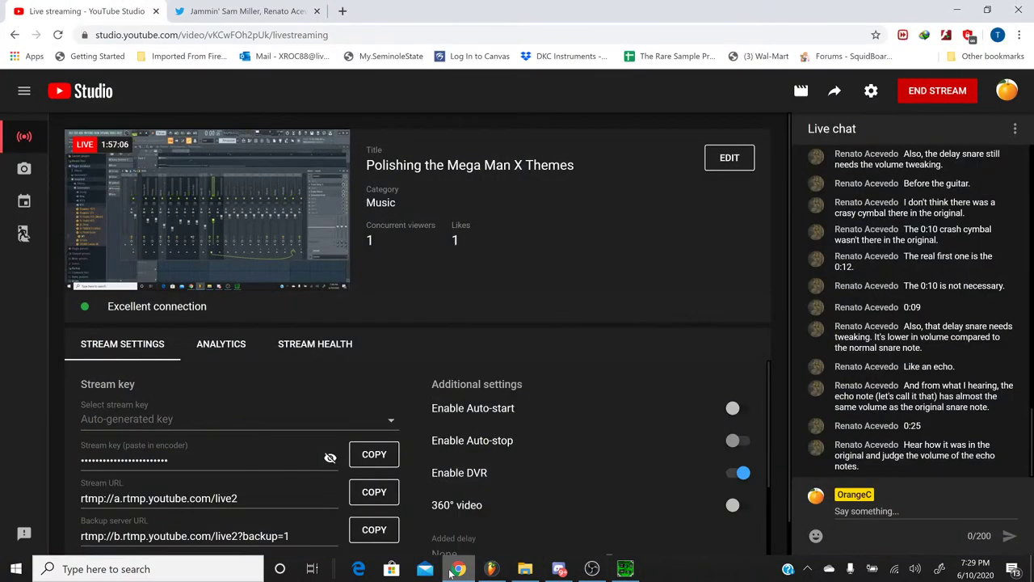
pyautogui.click(490, 568)
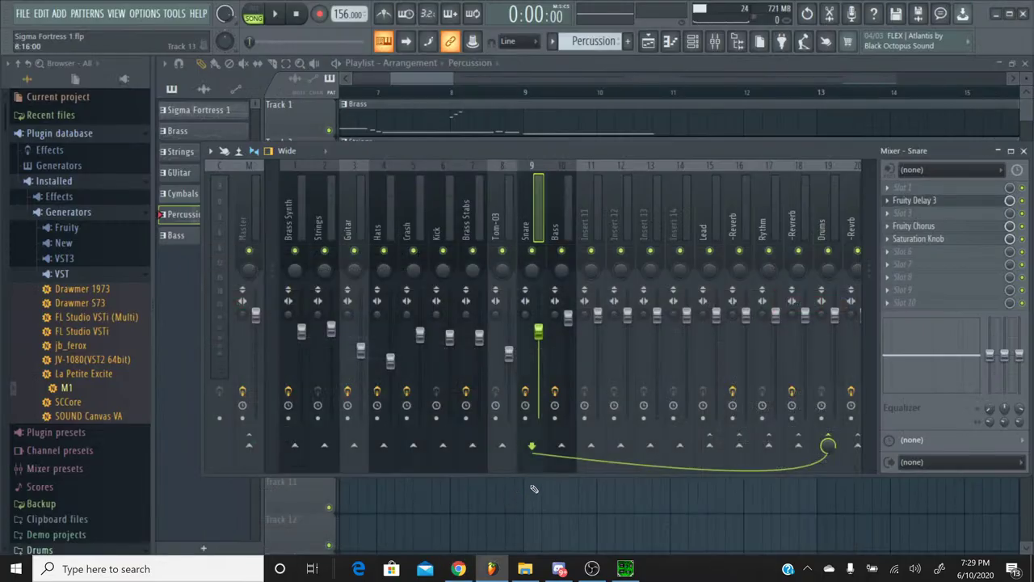
pyautogui.click(625, 568)
pyautogui.click(353, 289)
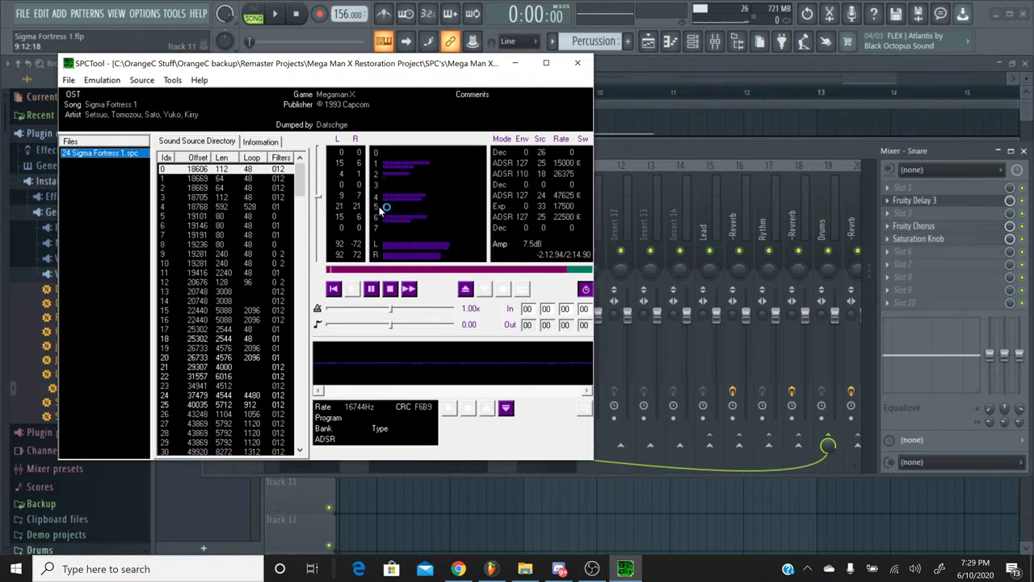
pyautogui.click(396, 268)
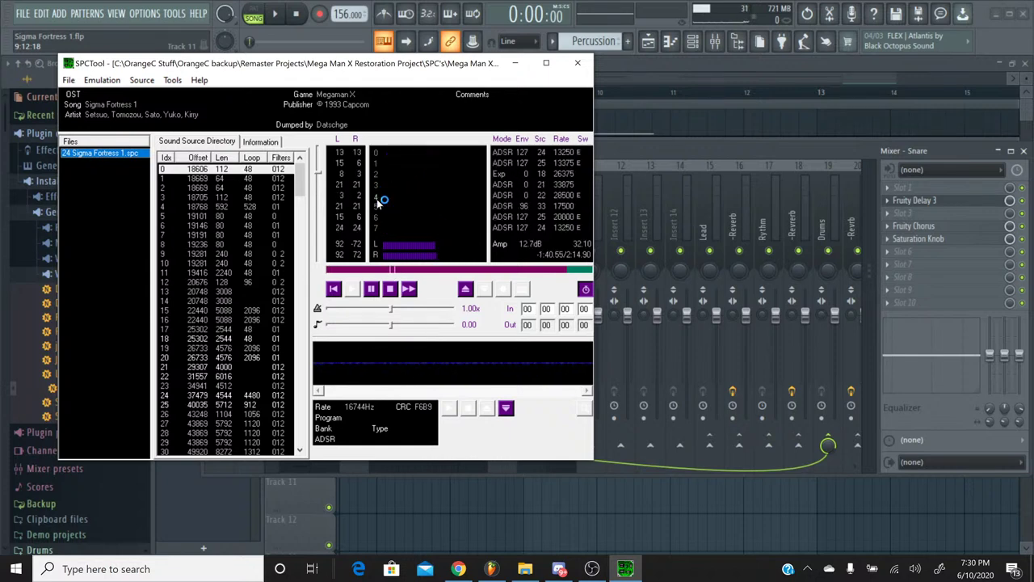
pyautogui.click(394, 269)
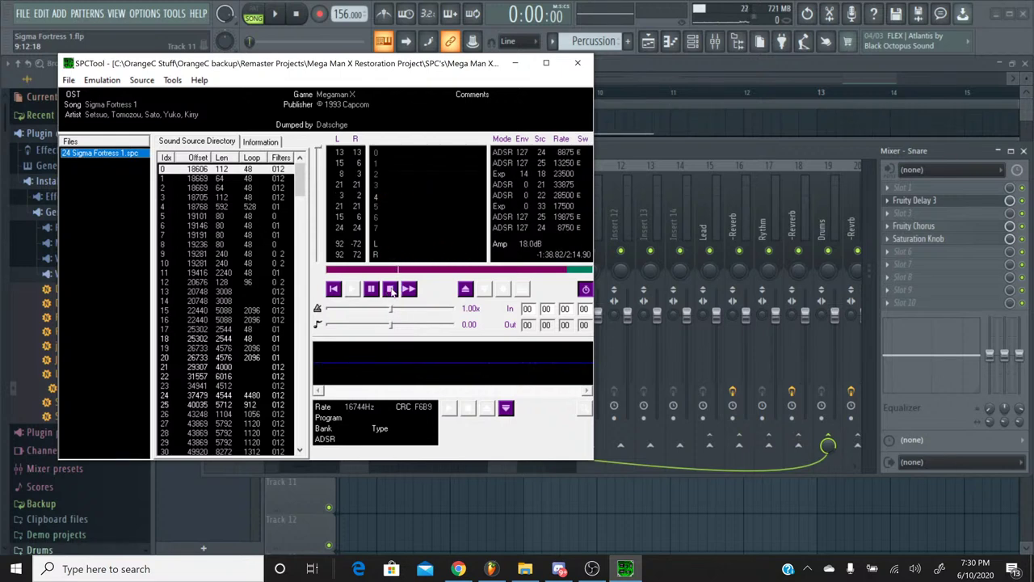
pyautogui.click(391, 289)
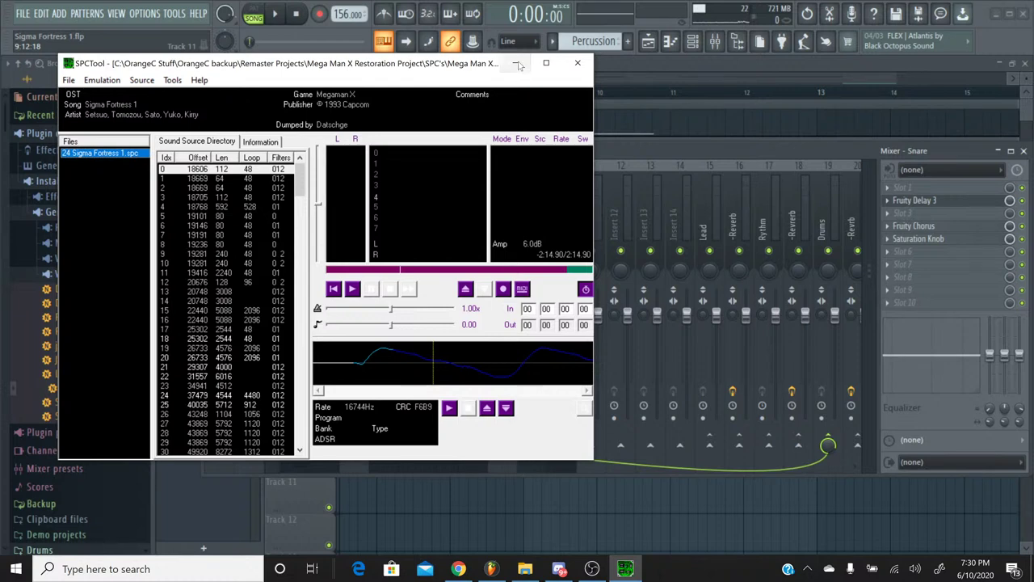
pyautogui.click(517, 63)
# Play the mix in FL Studio around 0:27 for comparison with the original, and stop playback
pyautogui.click(282, 22)
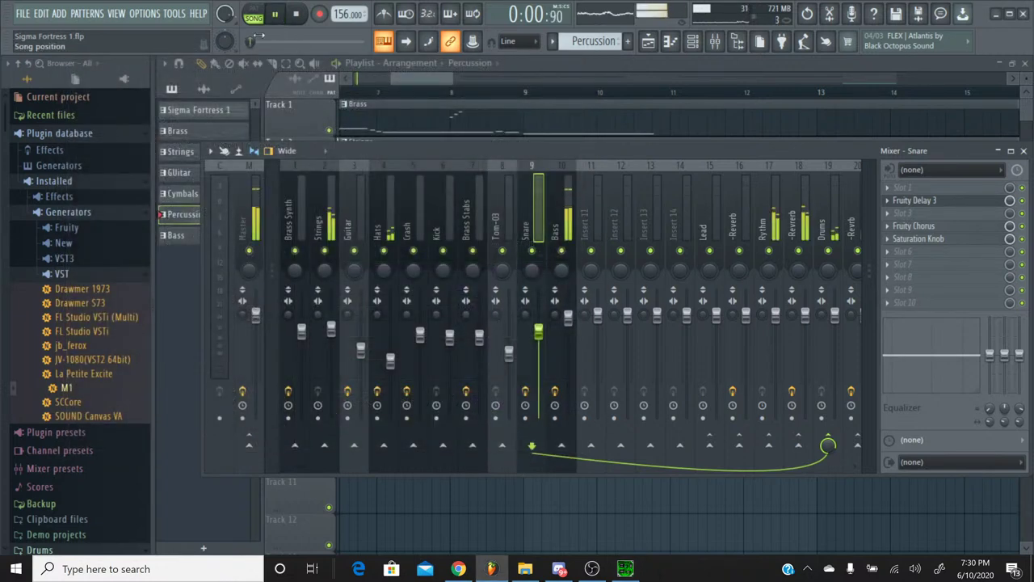
pyautogui.moveTo(249, 42); pyautogui.dragTo(276, 42)
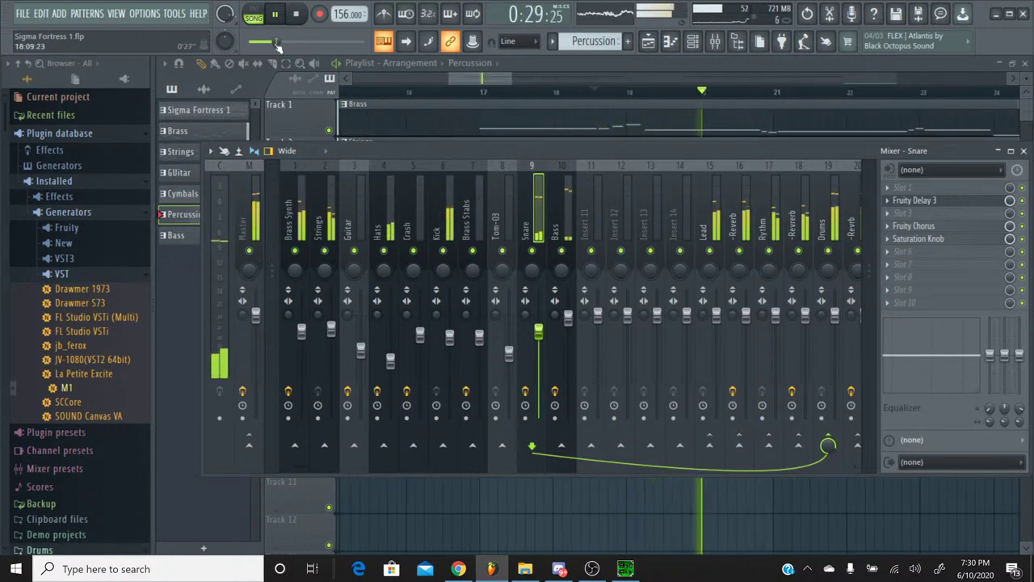
pyautogui.click(295, 16)
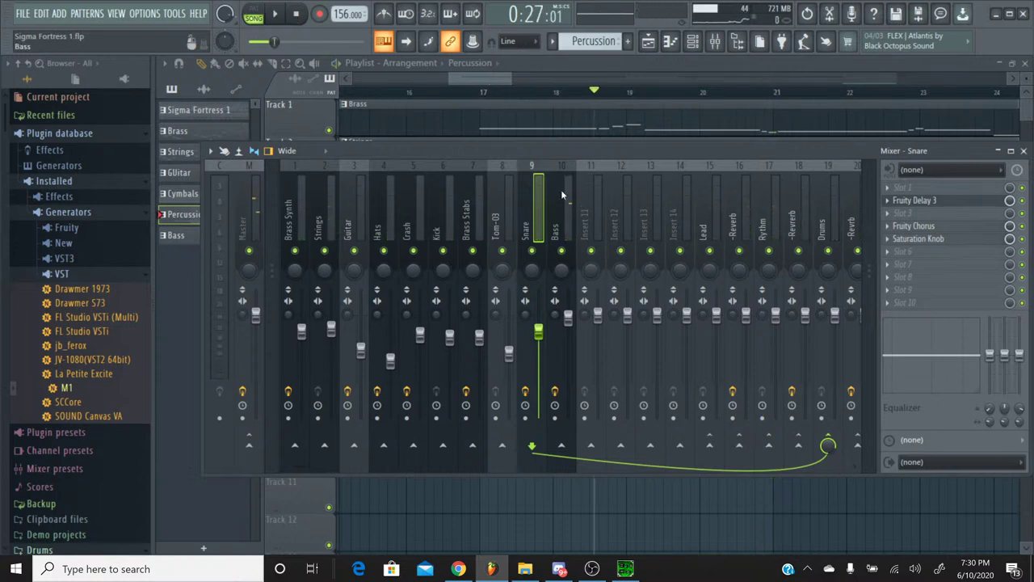
# Reopen Fruity Delay 3 on the Snare track and raise its time events from just before bar 17 to about 21%
pyautogui.click(915, 201)
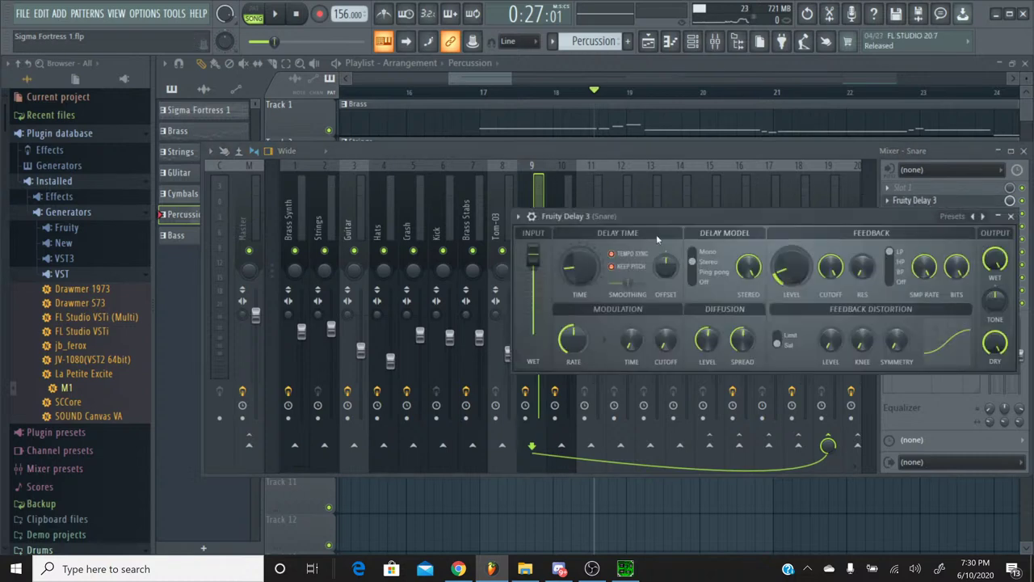
pyautogui.moveTo(640, 220); pyautogui.dragTo(447, 189)
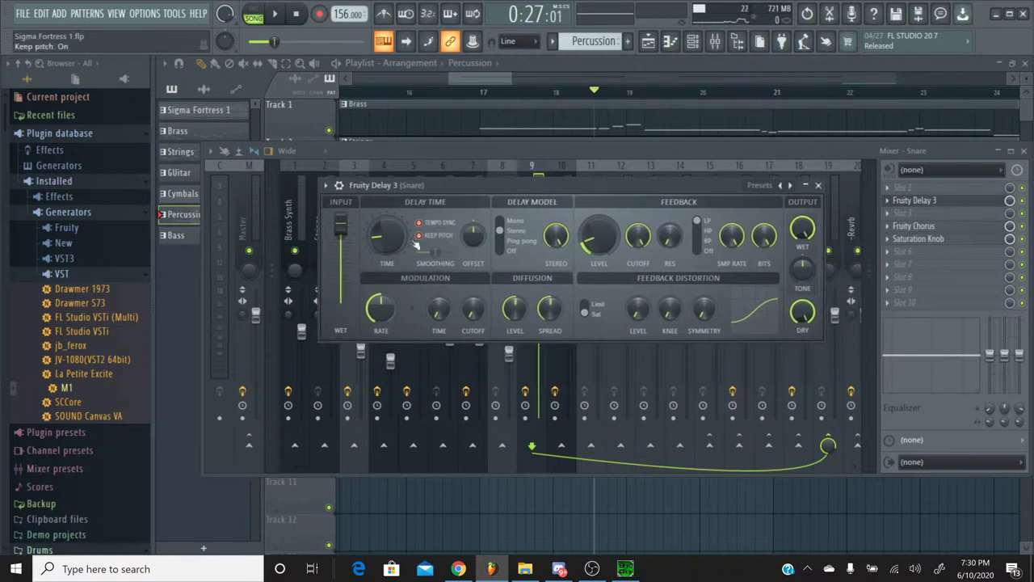
pyautogui.rightClick(388, 243)
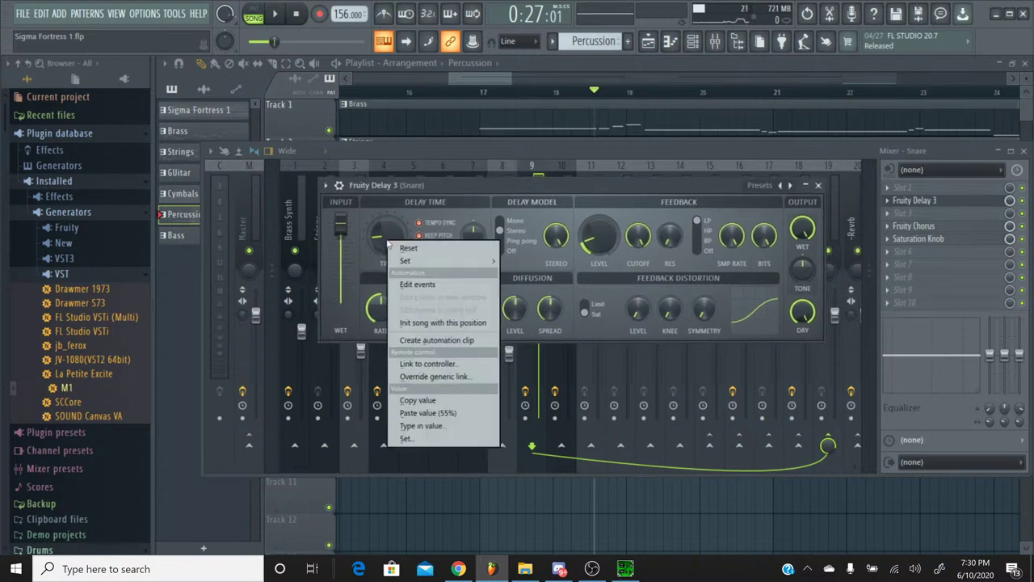
pyautogui.click(442, 284)
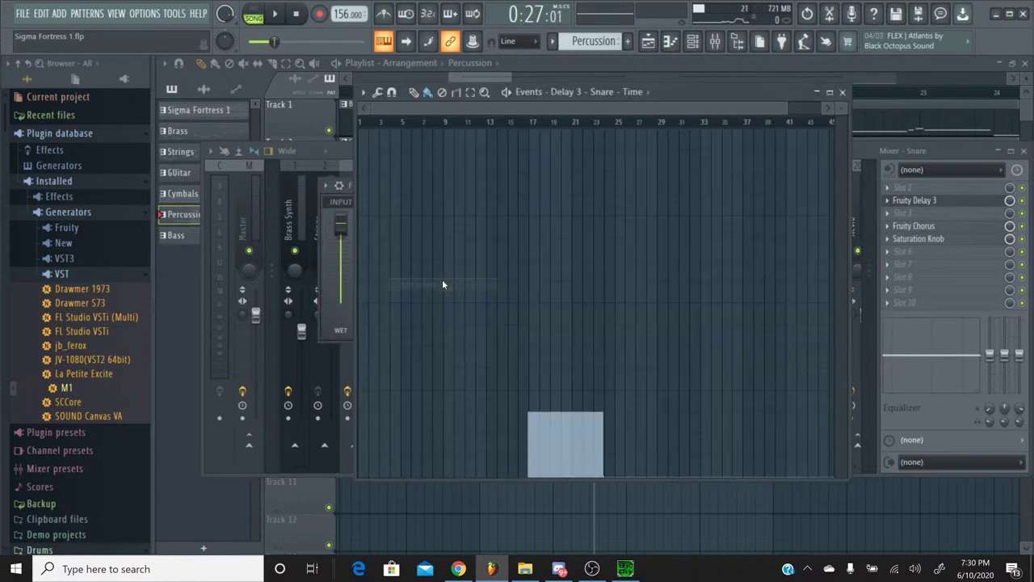
pyautogui.click(530, 404)
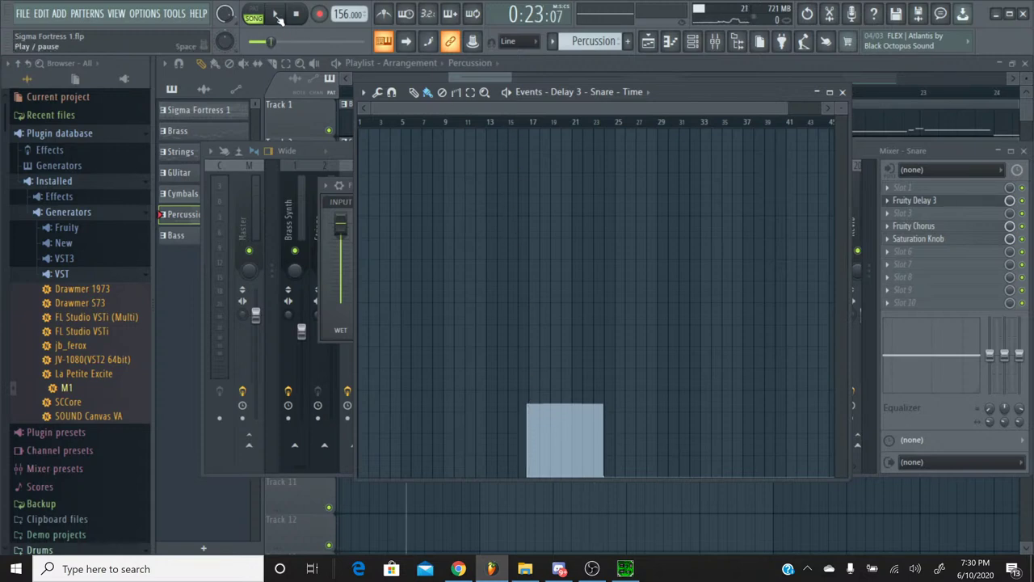
# Play the song from about 0:23, bring the snare delay back in front, and raise its feedback level considerably
pyautogui.click(276, 14)
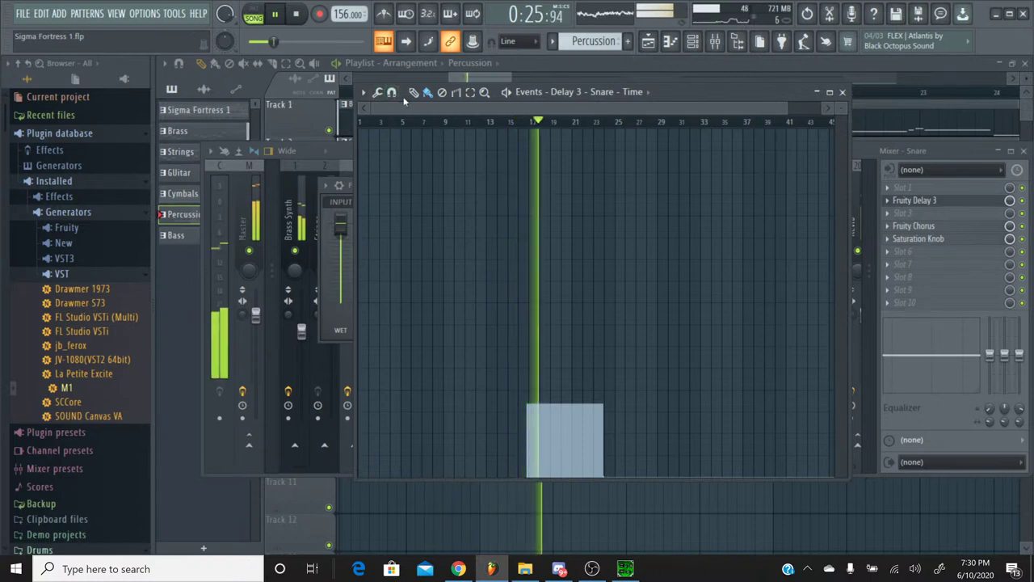
pyautogui.click(346, 150)
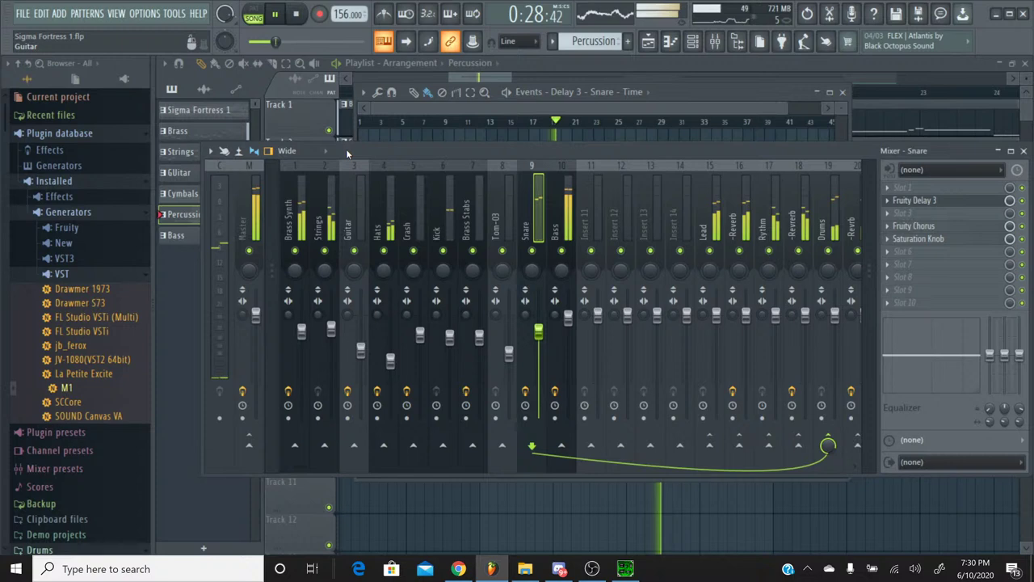
pyautogui.click(921, 201)
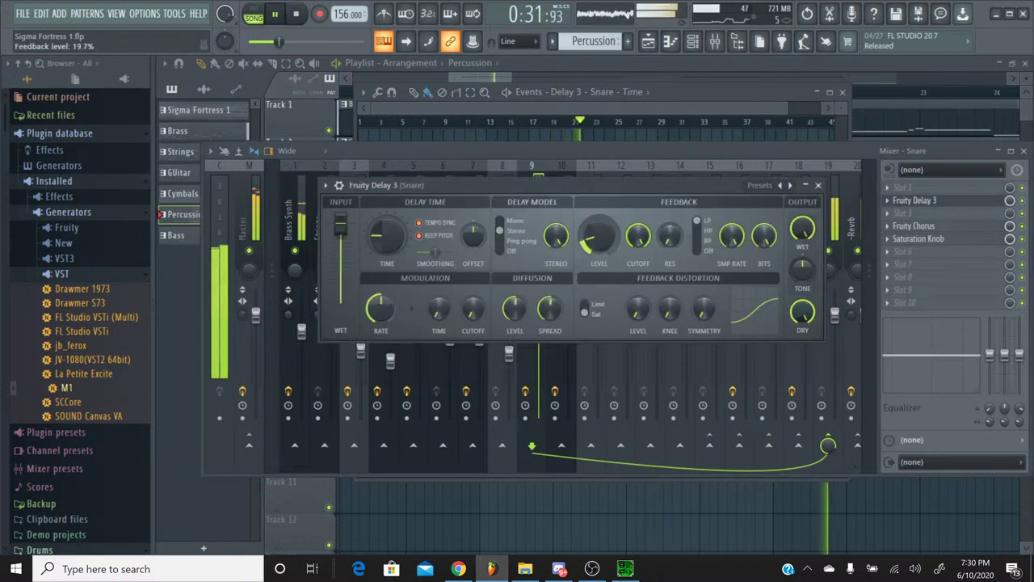
pyautogui.scroll(5, 605, 245)
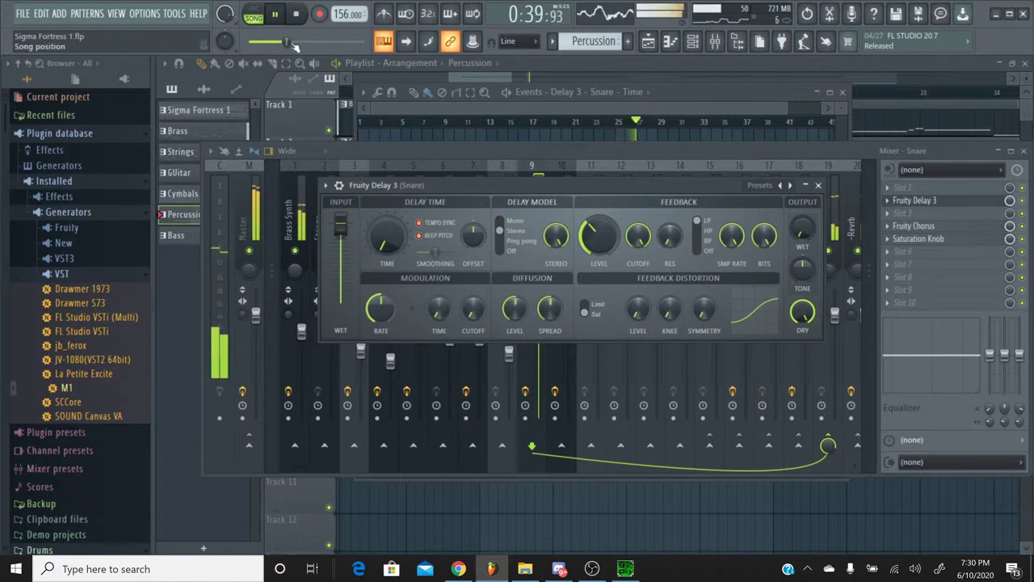
# Replay from an earlier point, increase the snare delay's modulation rate, and lower its feedback level to 36.7%
pyautogui.click(418, 77)
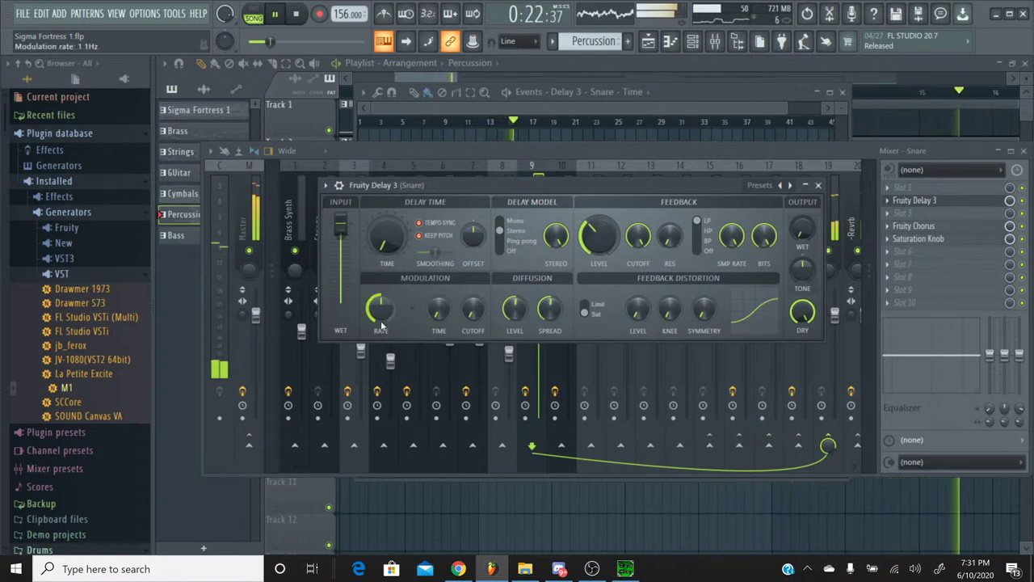
pyautogui.moveTo(383, 305); pyautogui.dragTo(383, 304)
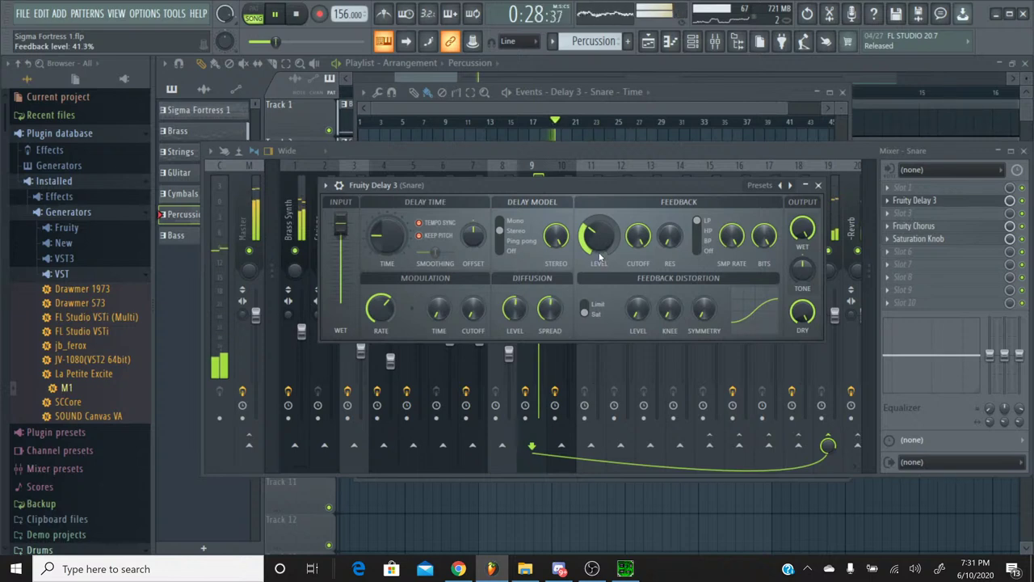
pyautogui.moveTo(599, 256); pyautogui.dragTo(598, 256)
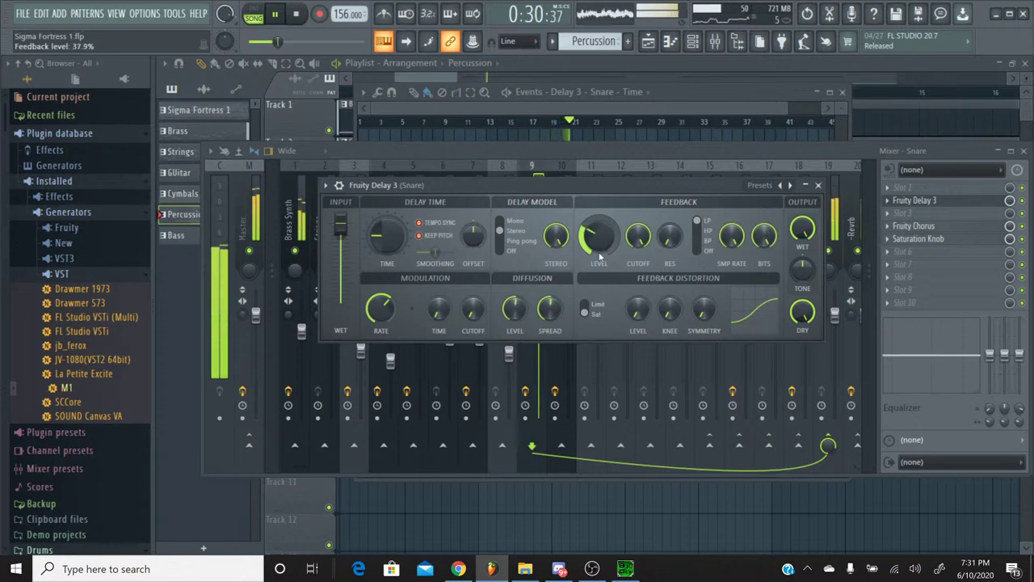
pyautogui.moveTo(598, 256); pyautogui.dragTo(610, 241)
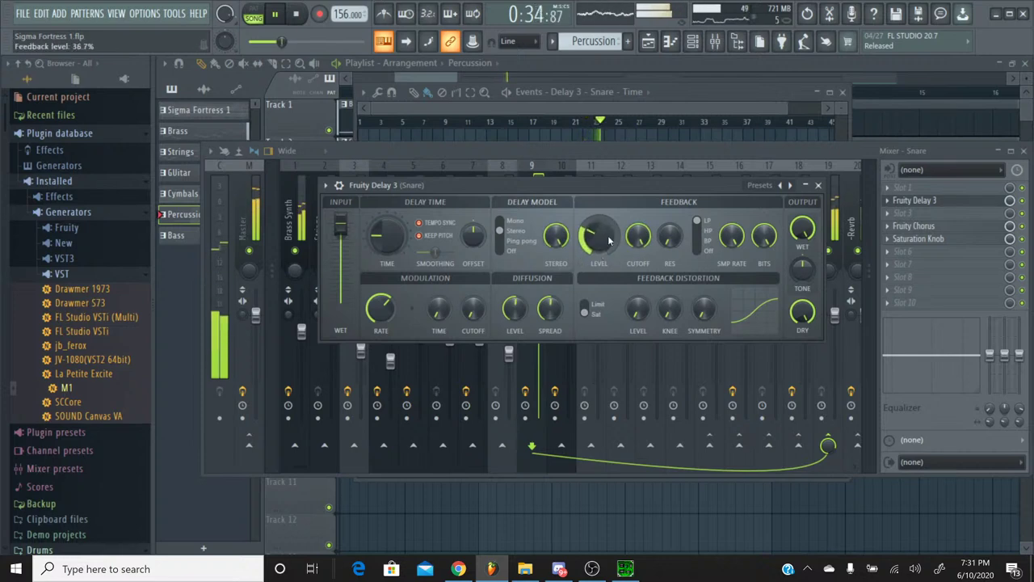
# Reopen the snare delay's time events, stop playback, and raise the events from just before bar 17 to about 23%
pyautogui.rightClick(401, 240)
pyautogui.click(432, 281)
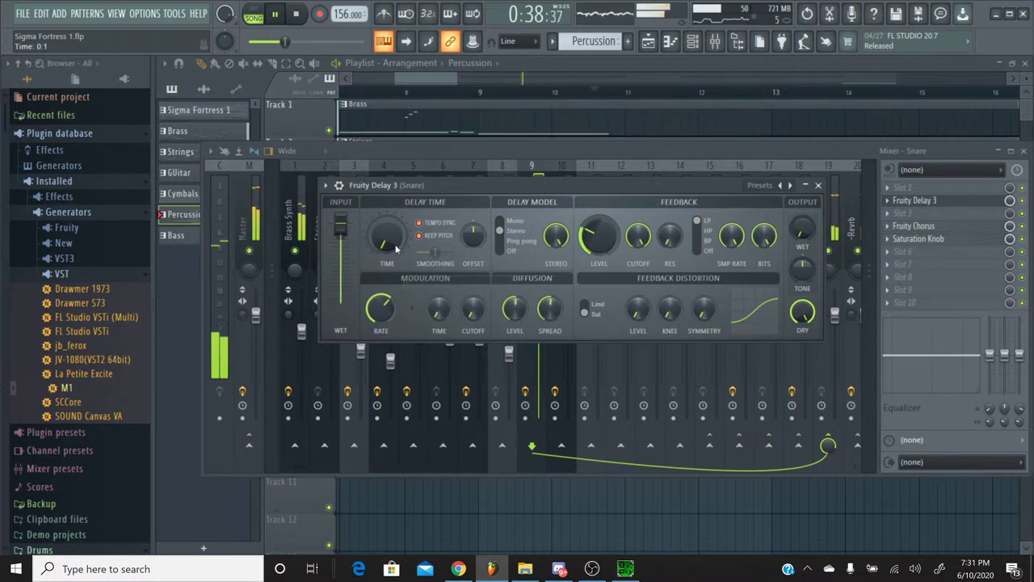
pyautogui.rightClick(396, 248)
pyautogui.click(414, 293)
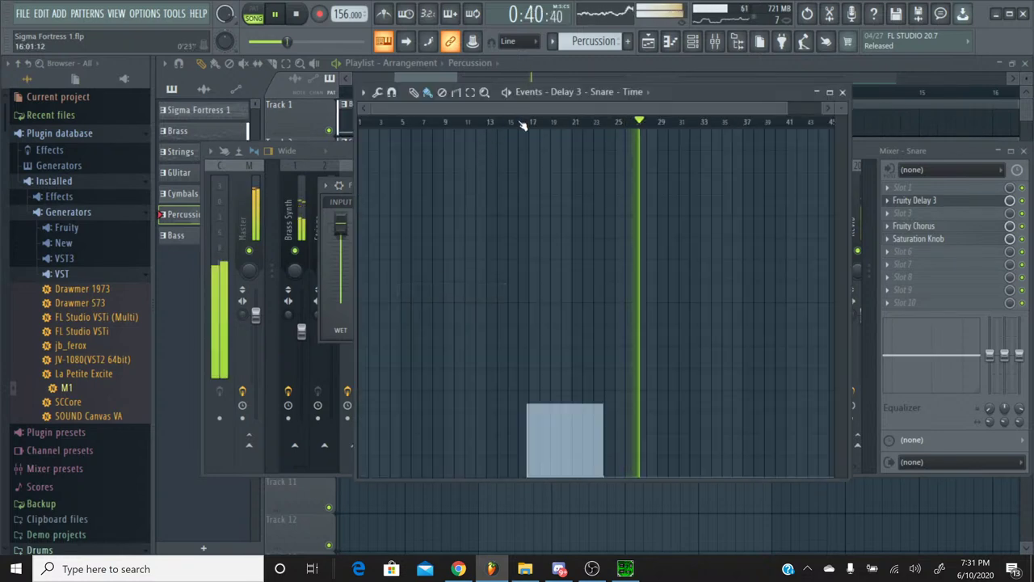
pyautogui.scroll(2, 523, 126)
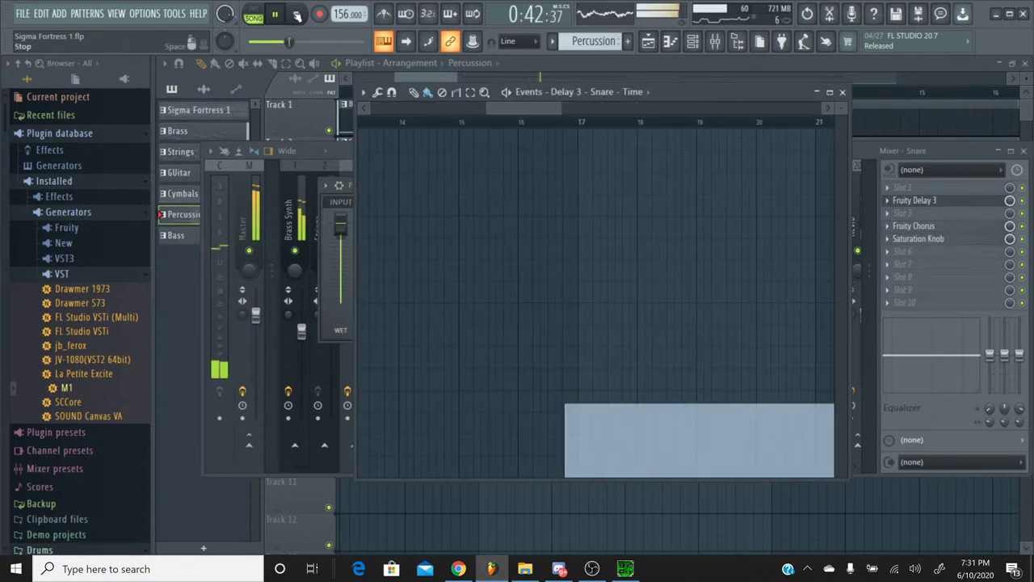
pyautogui.click(298, 15)
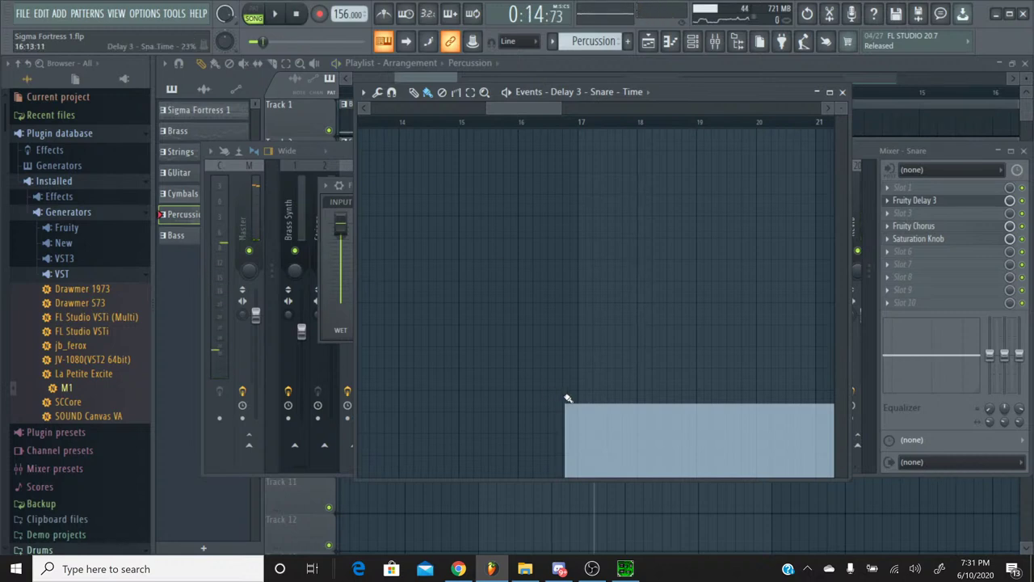
pyautogui.click(566, 396)
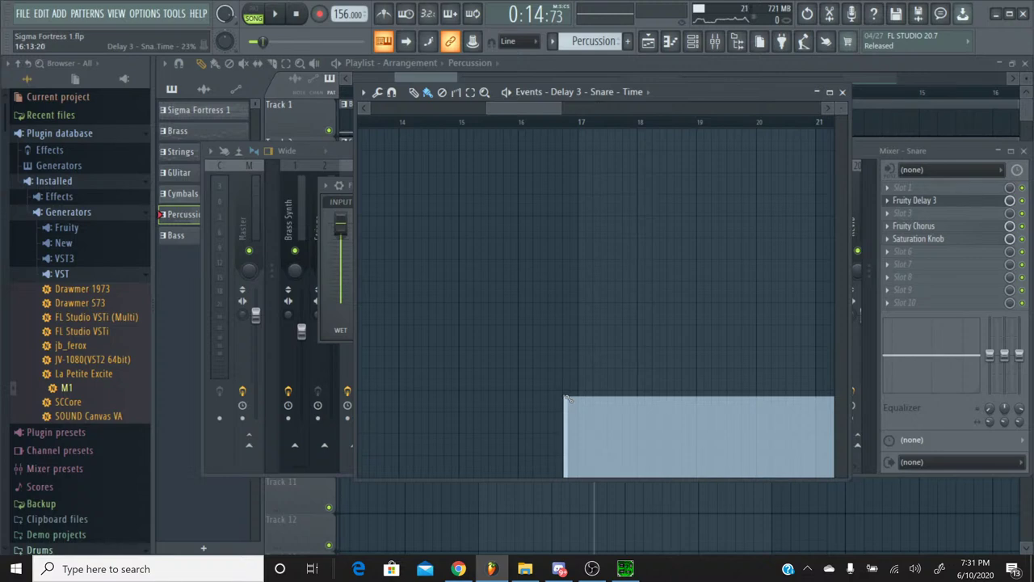
# Play the song from bar 16, bring the snare delay back in front, and fine-tune its feedback level by ear
pyautogui.press('space')
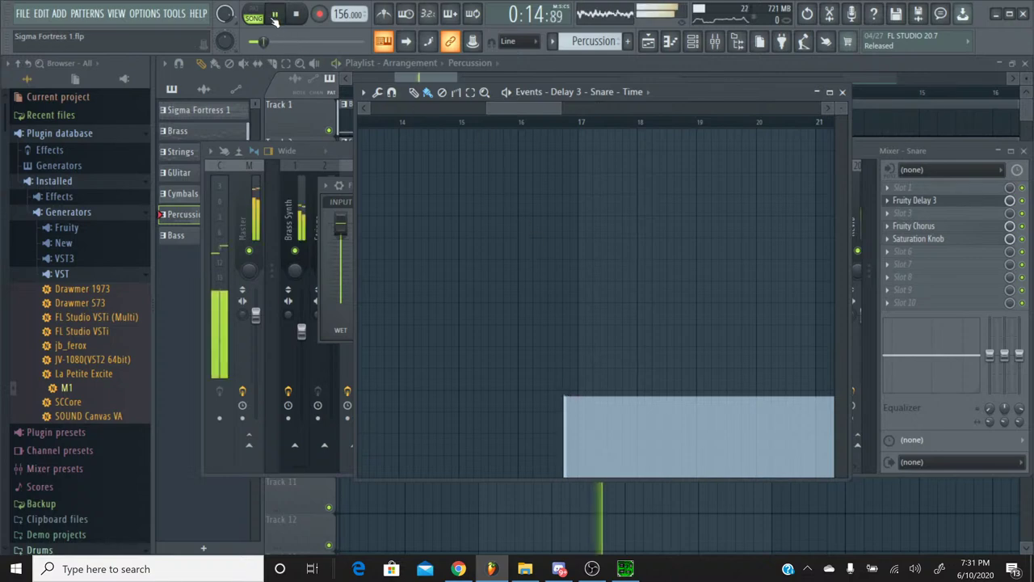
pyautogui.click(522, 123)
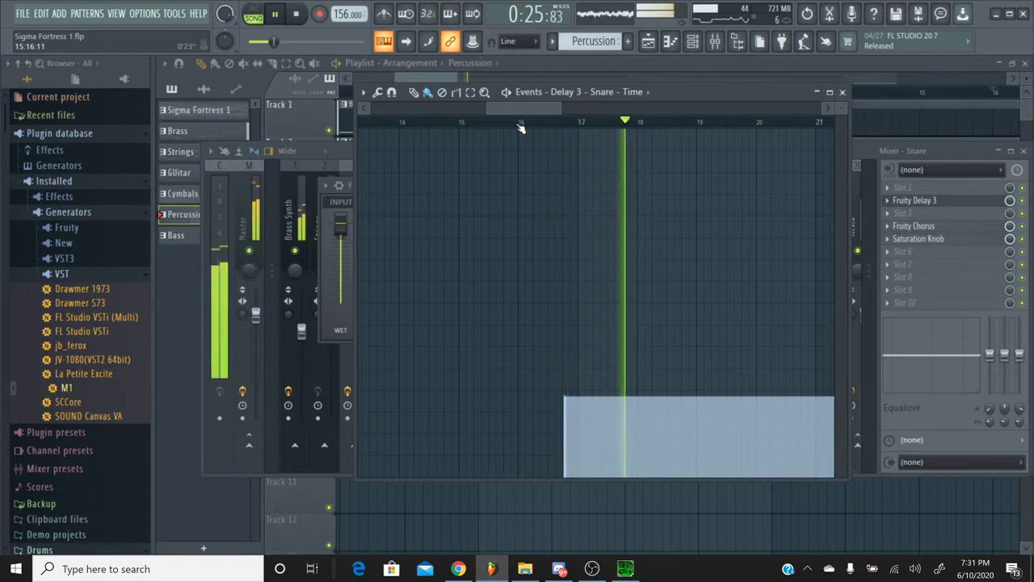
pyautogui.click(324, 313)
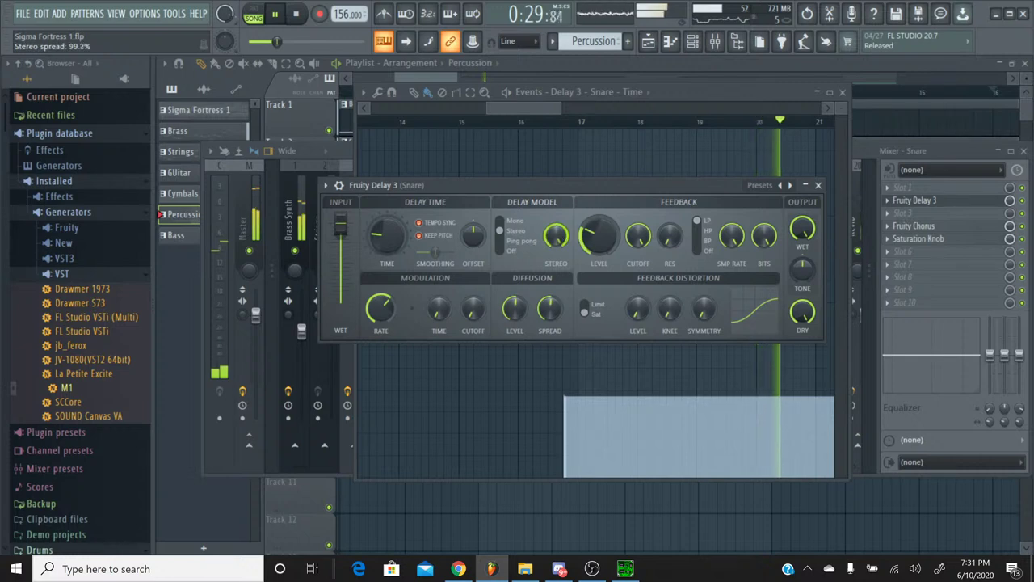
pyautogui.scroll(-2, 599, 237)
pyautogui.scroll(-2, 599, 237)
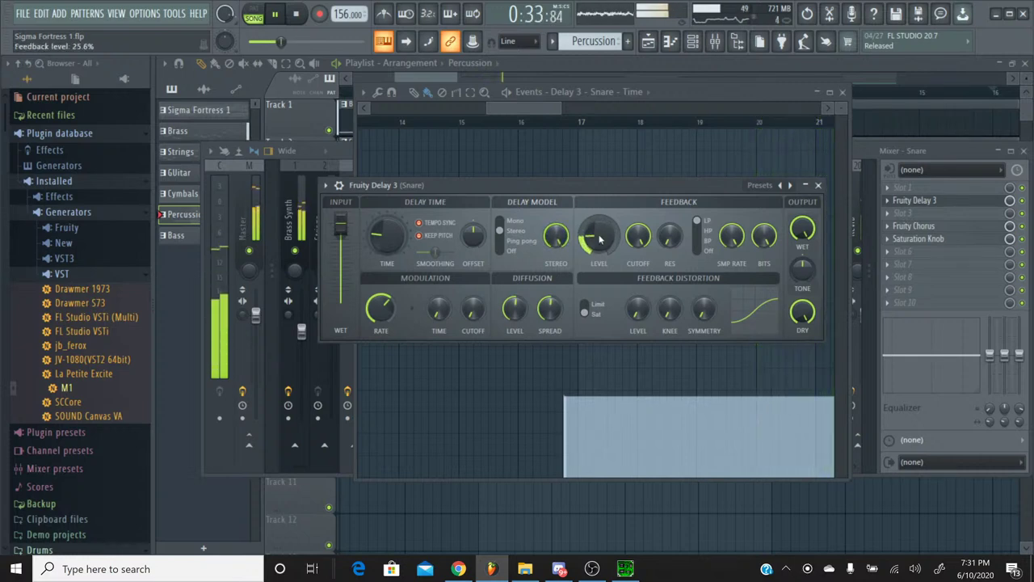
pyautogui.moveTo(599, 237); pyautogui.dragTo(600, 239)
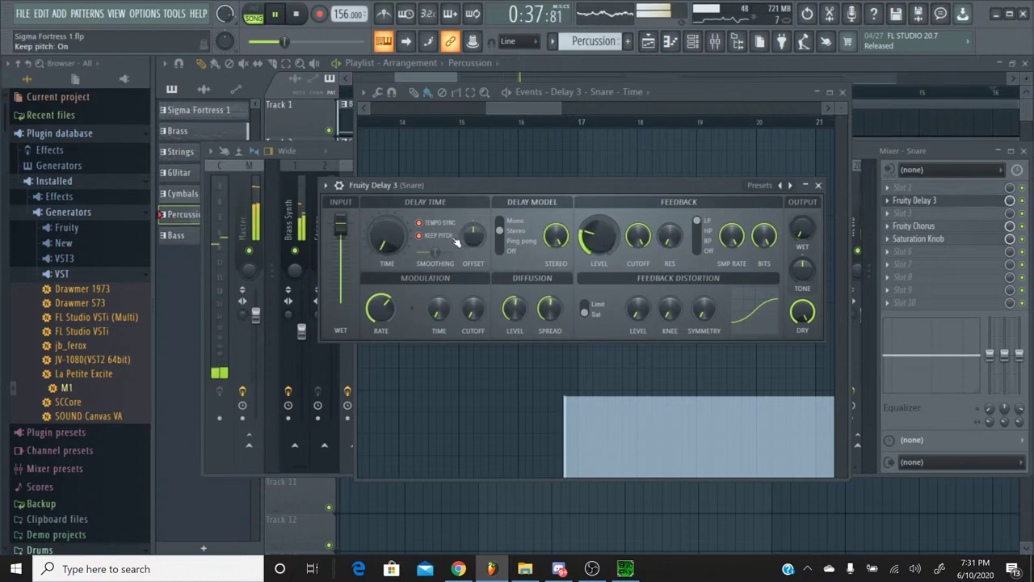
# Lower the snare delay's time events from just before bar 17 to about 15% and replay from shortly after bar 16
pyautogui.click(509, 111)
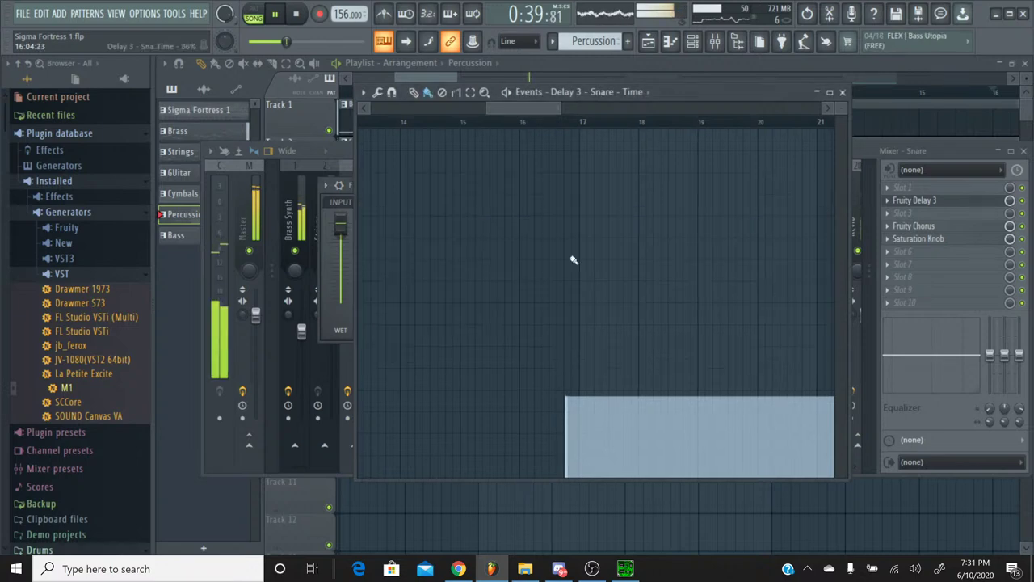
pyautogui.click(566, 423)
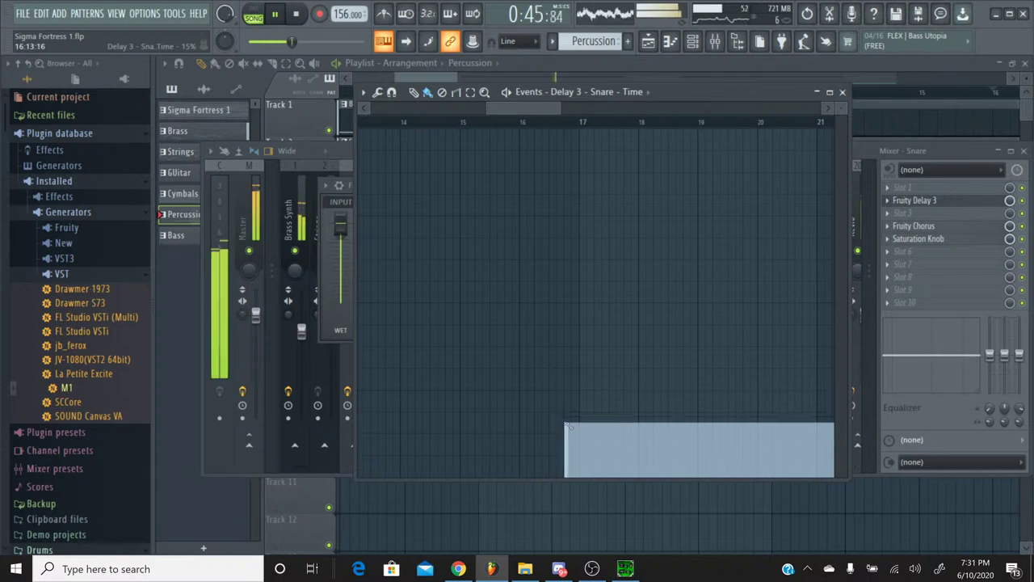
pyautogui.click(535, 121)
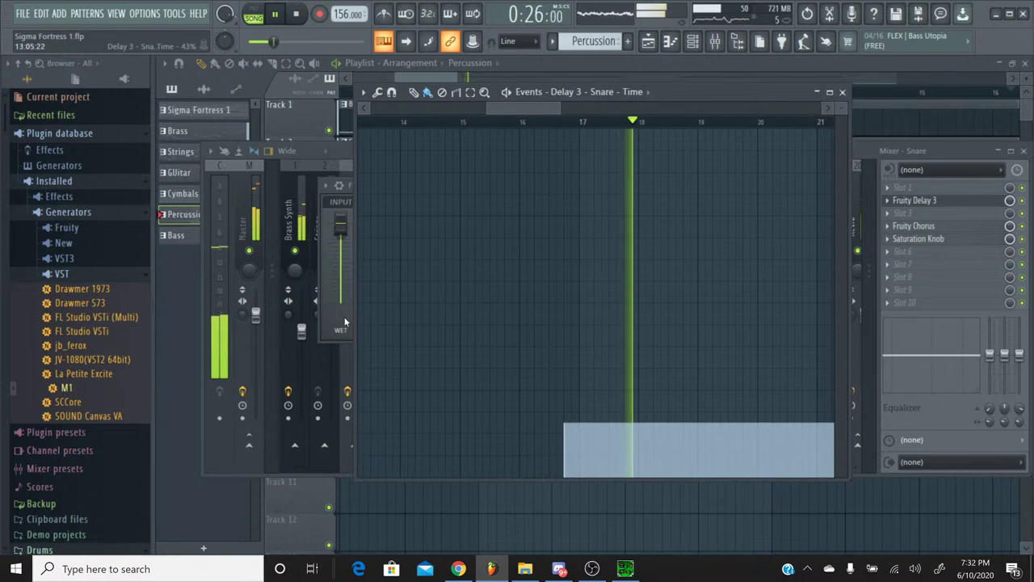
# Raise the snare delay's feedback level considerably and fine-tune it while replaying from shortly after bar 16
pyautogui.click(456, 267)
pyautogui.moveTo(598, 235); pyautogui.dragTo(601, 221)
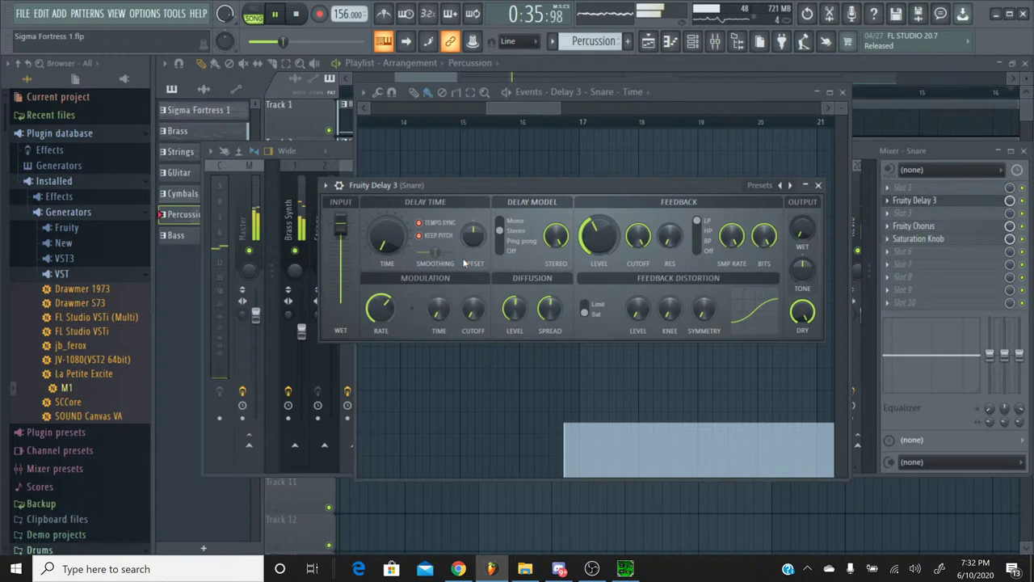
pyautogui.click(533, 123)
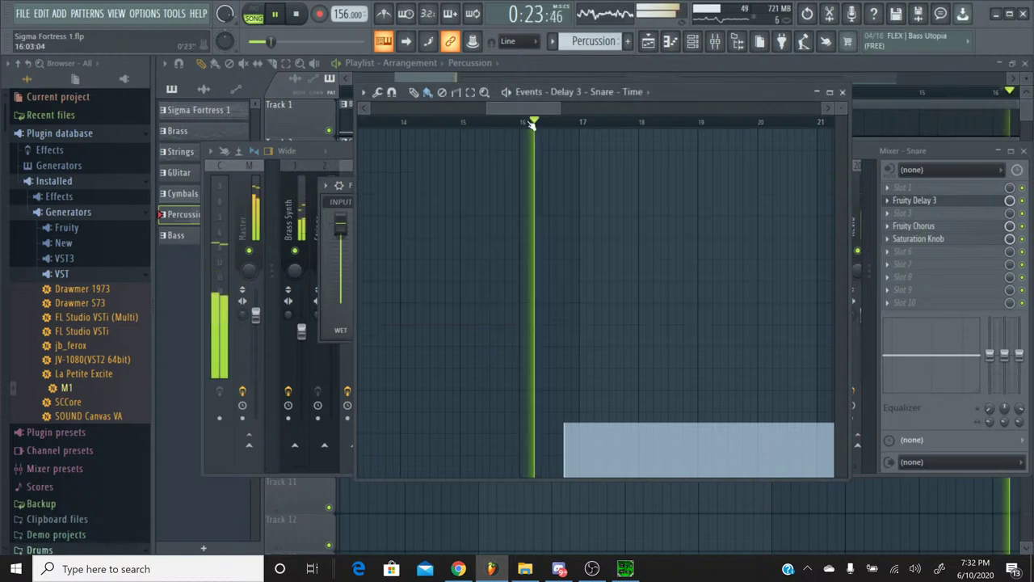
pyautogui.click(329, 321)
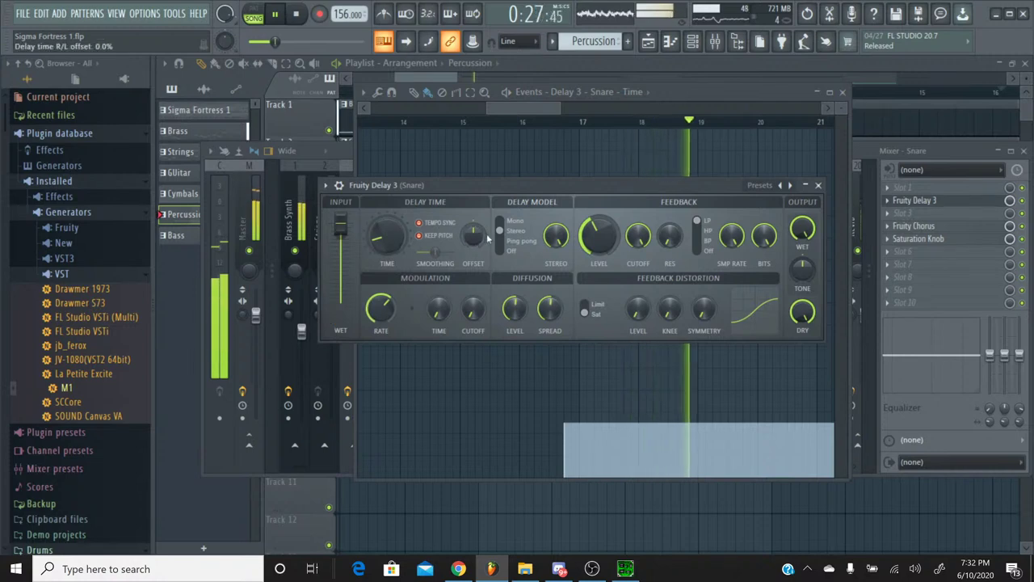
pyautogui.moveTo(589, 233); pyautogui.dragTo(588, 241)
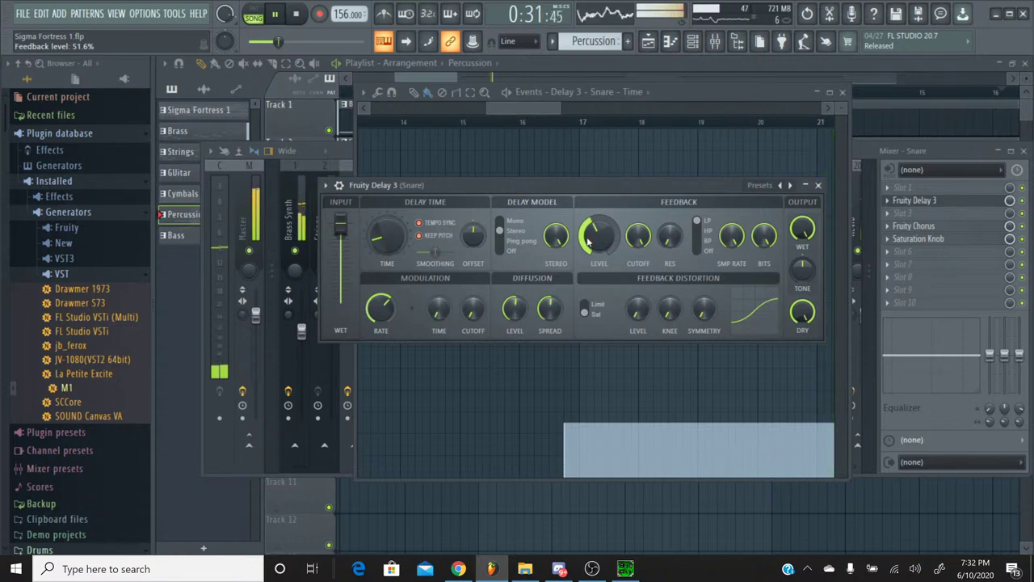
pyautogui.moveTo(588, 241); pyautogui.dragTo(588, 229)
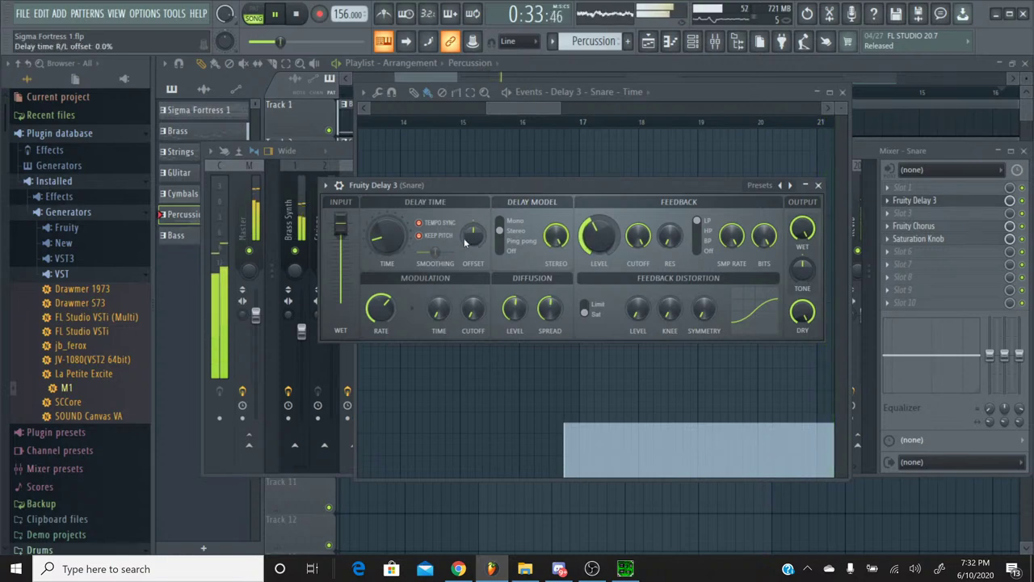
# Raise the snare delay's time events from just before bar 17 to about 17% and replay from that point
pyautogui.click(563, 421)
pyautogui.moveTo(564, 422); pyautogui.dragTo(568, 419)
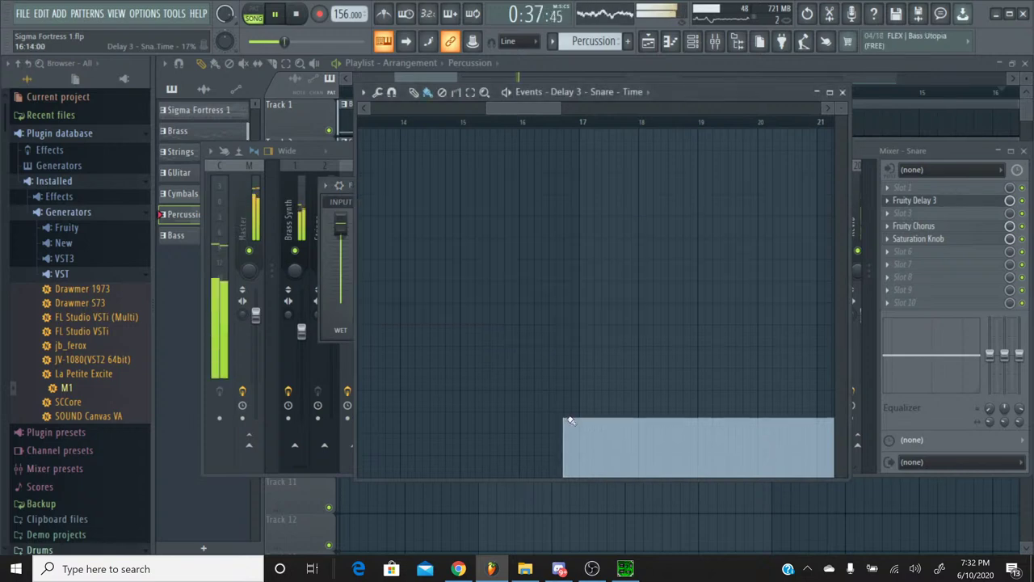
pyautogui.click(574, 122)
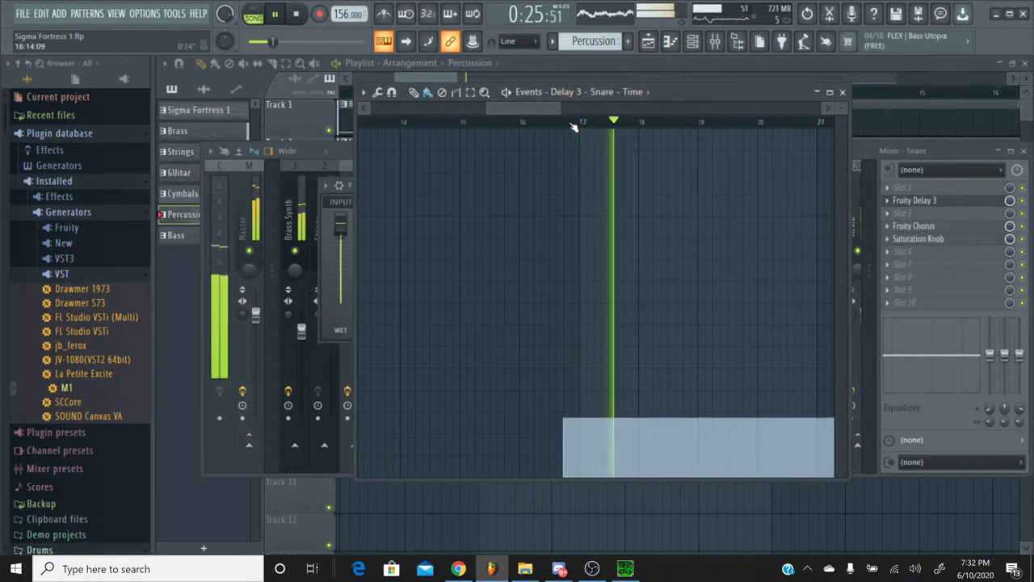
# Bring the snare delay back in front, lower its feedback level to 37.6%, and raise it again by ear
pyautogui.click(332, 314)
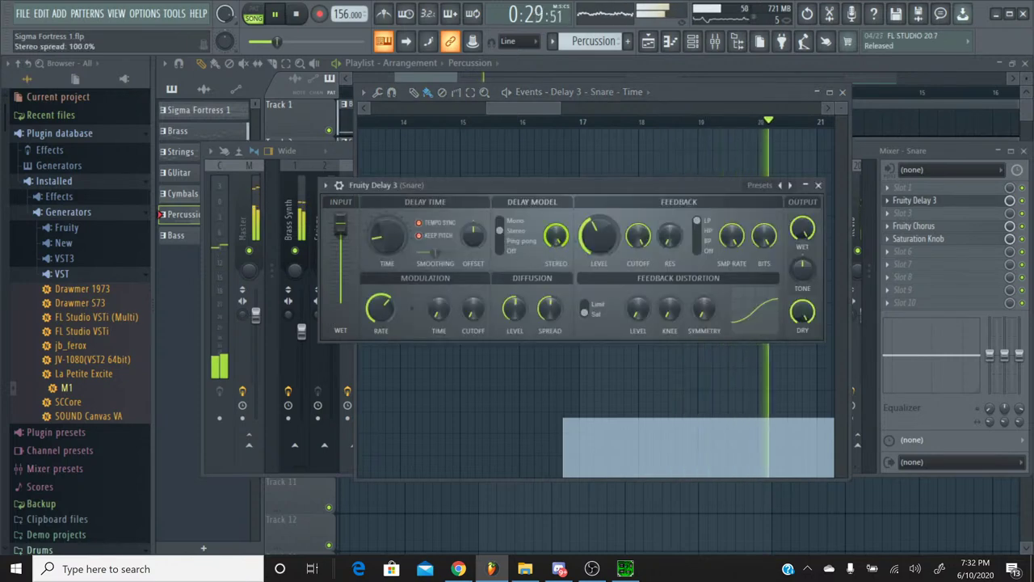
pyautogui.moveTo(598, 233); pyautogui.dragTo(599, 242)
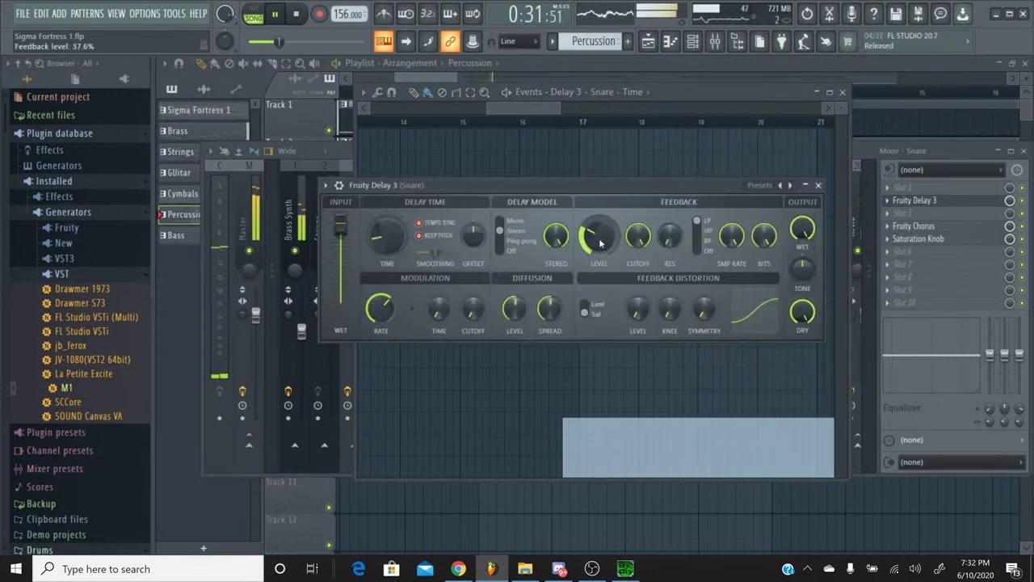
pyautogui.scroll(5, 600, 242)
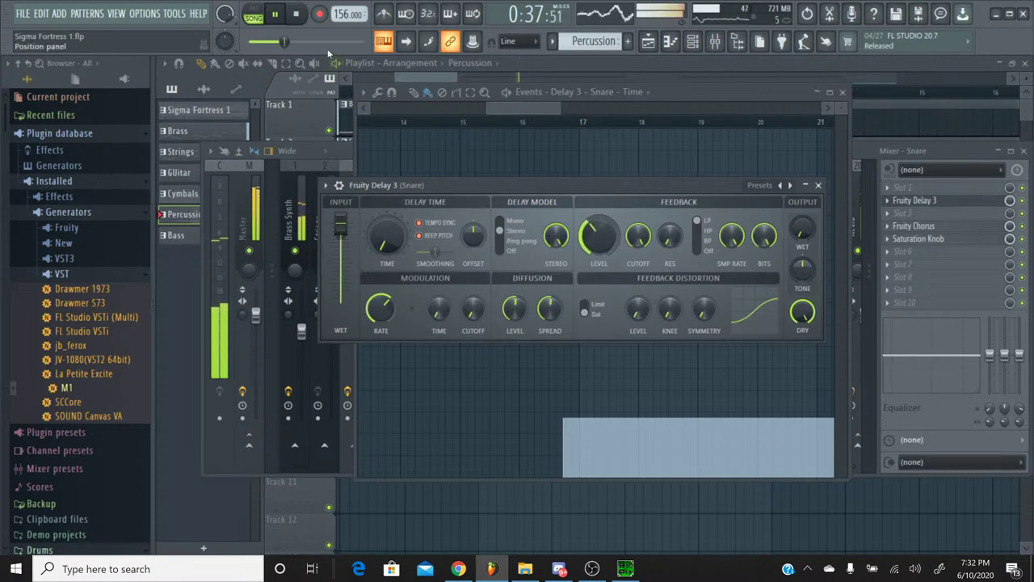
# Replay the song from just before bar 17, close the snare delay's time events, and stop playback
pyautogui.click(563, 124)
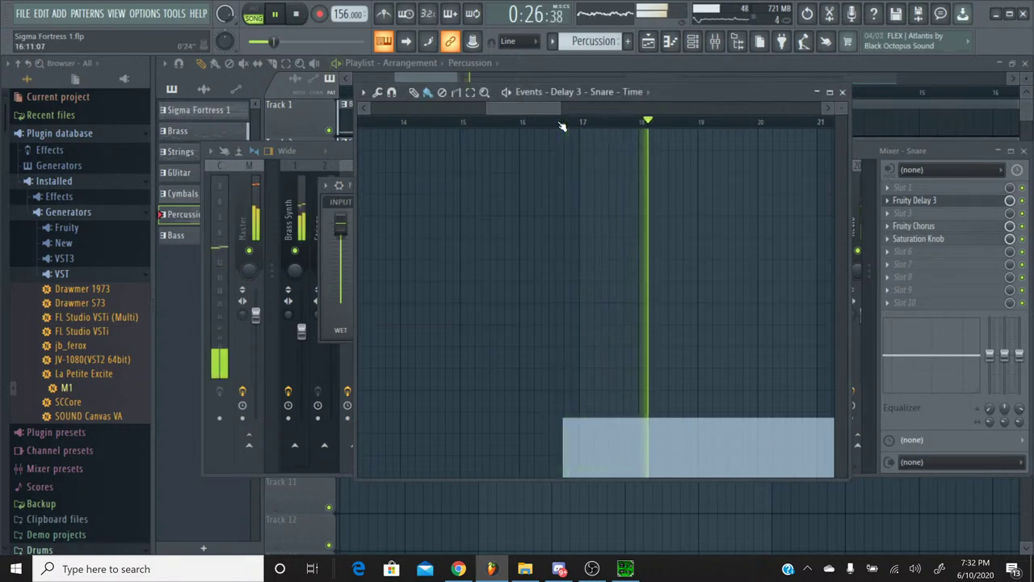
pyautogui.click(850, 93)
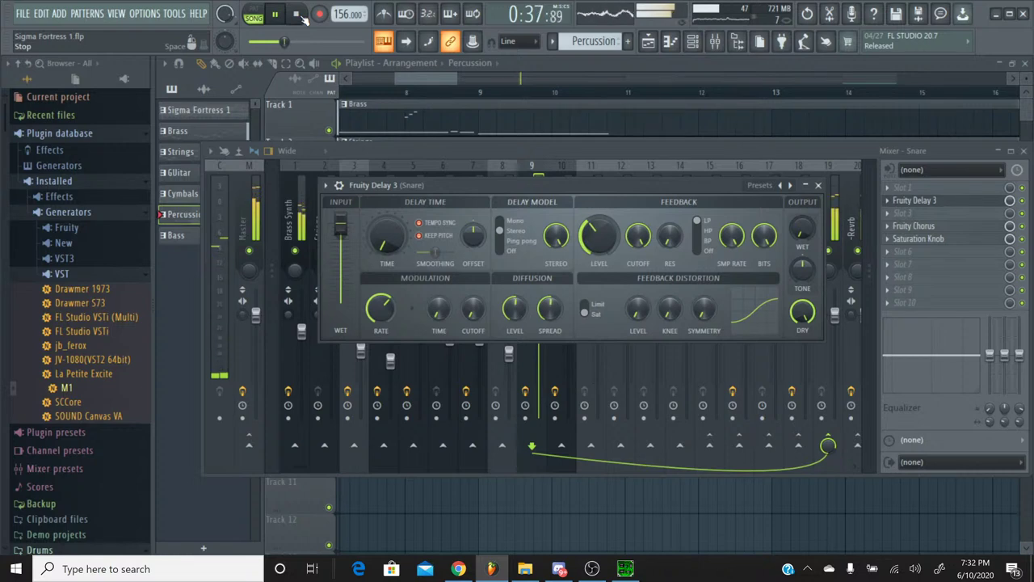
pyautogui.click(298, 16)
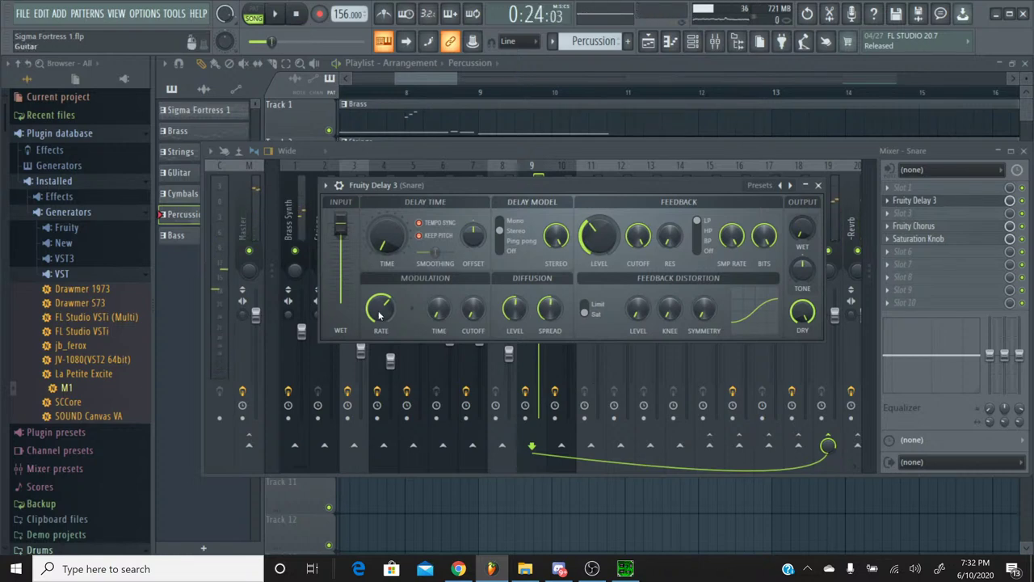
# Check the stream's live chat in Chrome, return to FL Studio, and fine-tune the snare delay's feedback level during playback
pyautogui.click(459, 569)
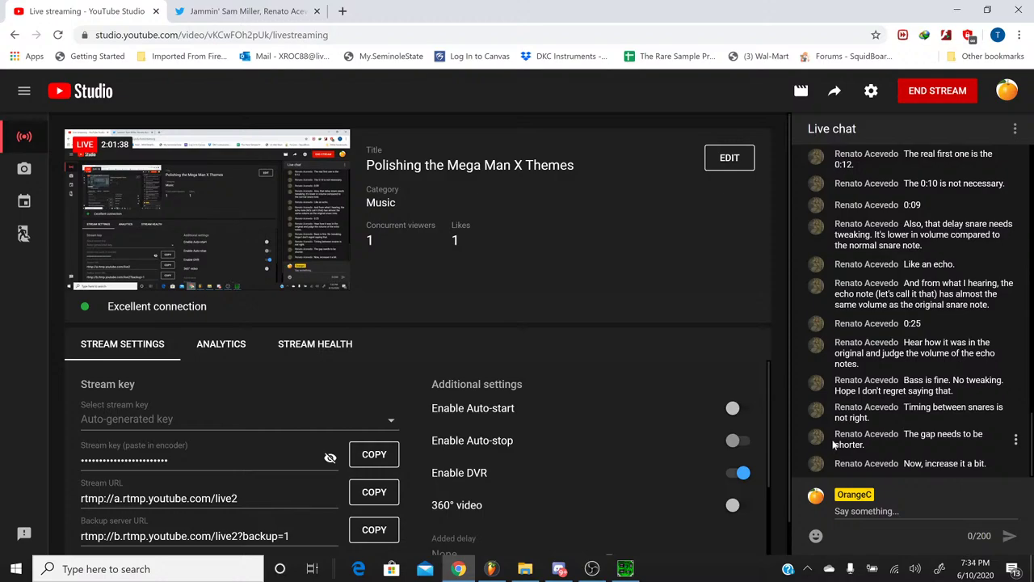
pyautogui.click(491, 569)
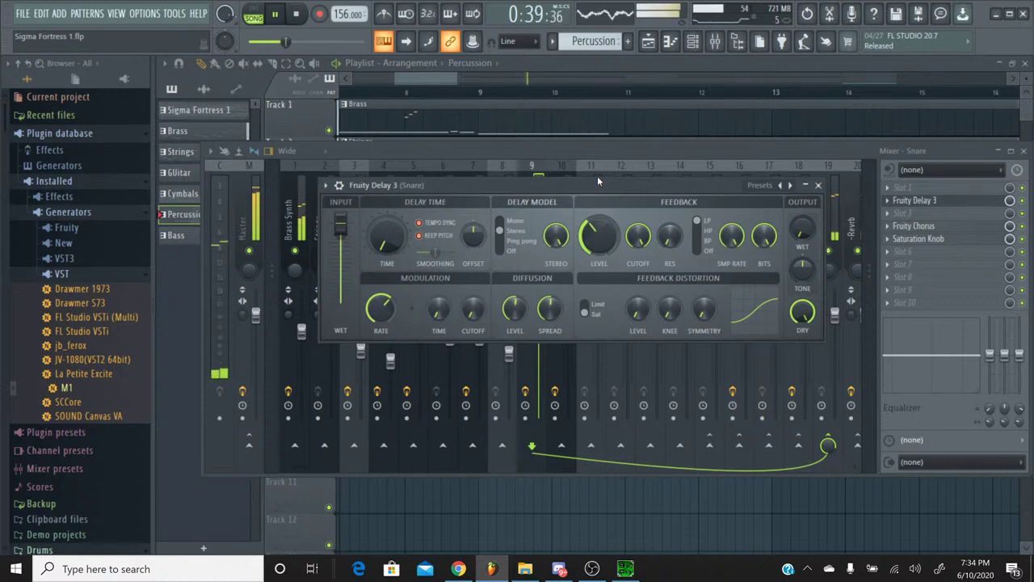
pyautogui.moveTo(595, 232); pyautogui.dragTo(591, 241)
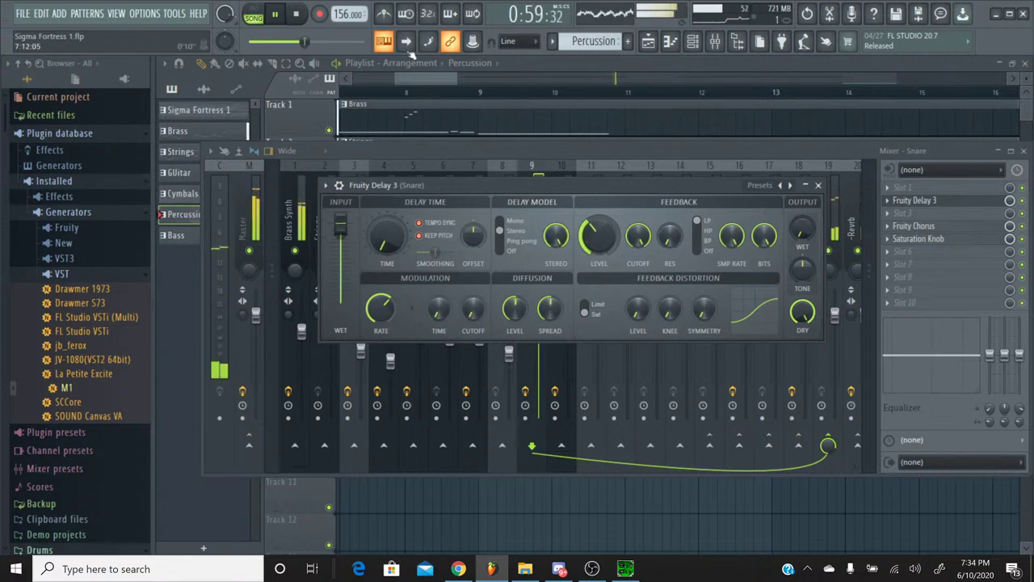
pyautogui.click(298, 15)
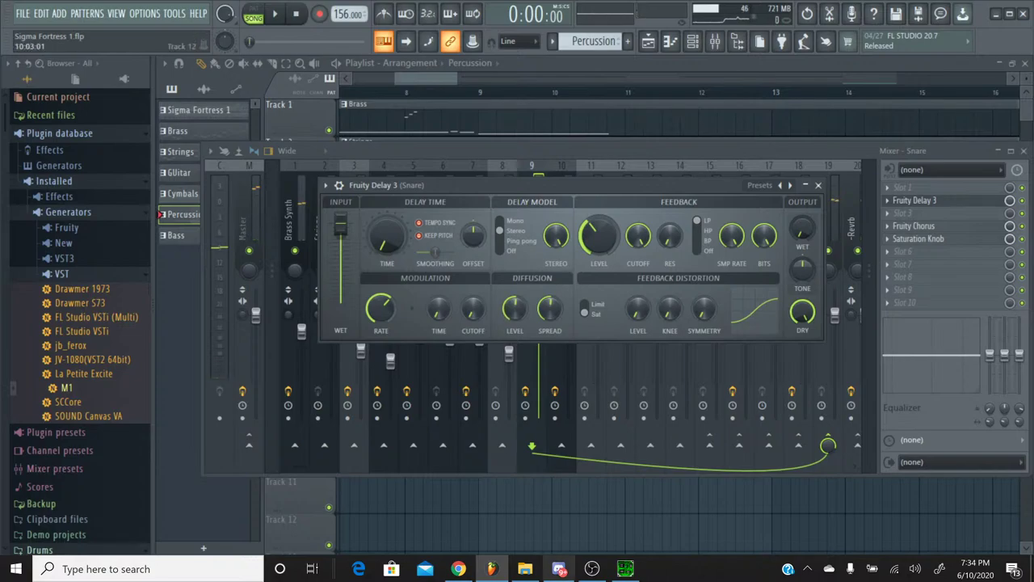
# Recheck the live chat in Chrome, and raise the snare delay's time events from just before bar 17 to about 18% in FL Studio
pyautogui.click(458, 568)
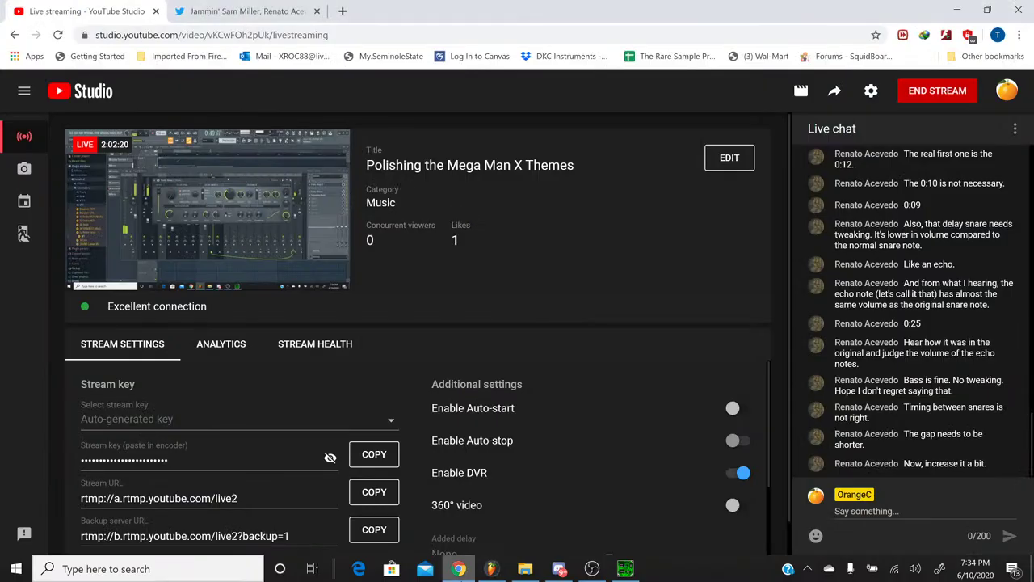
pyautogui.click(458, 569)
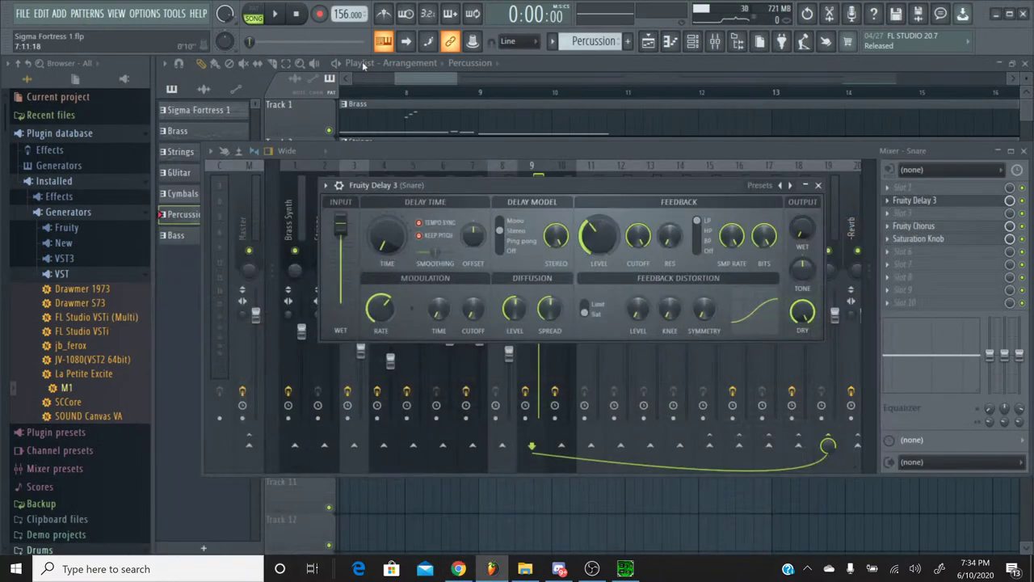
pyautogui.press('space')
pyautogui.rightClick(387, 236)
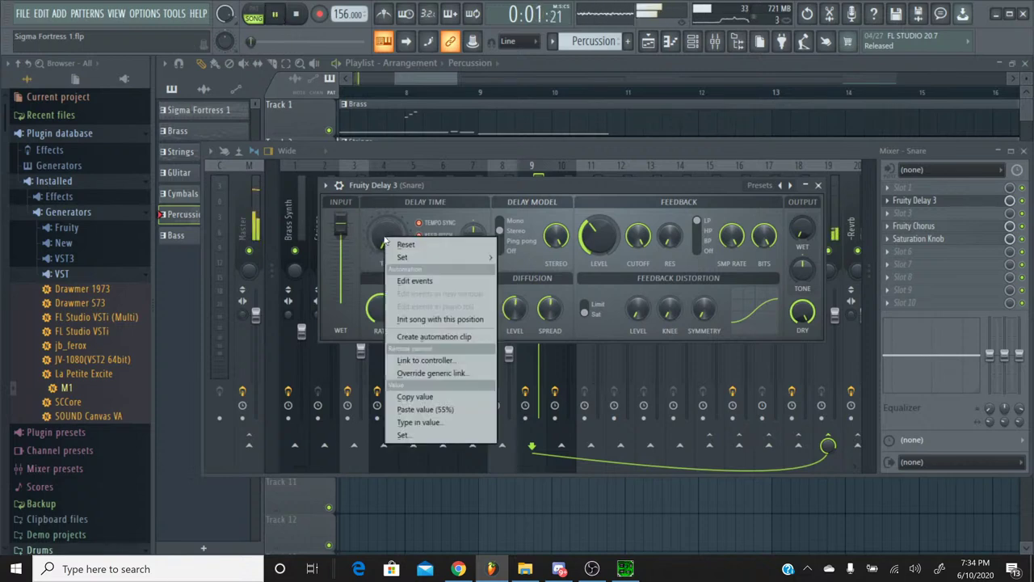
pyautogui.click(420, 281)
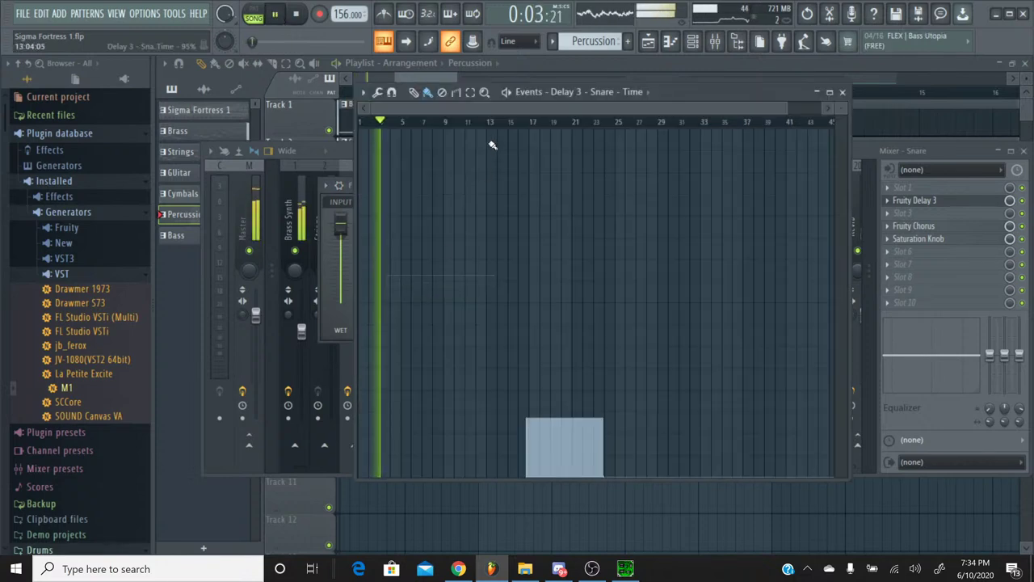
pyautogui.moveTo(533, 127); pyautogui.dragTo(546, 367)
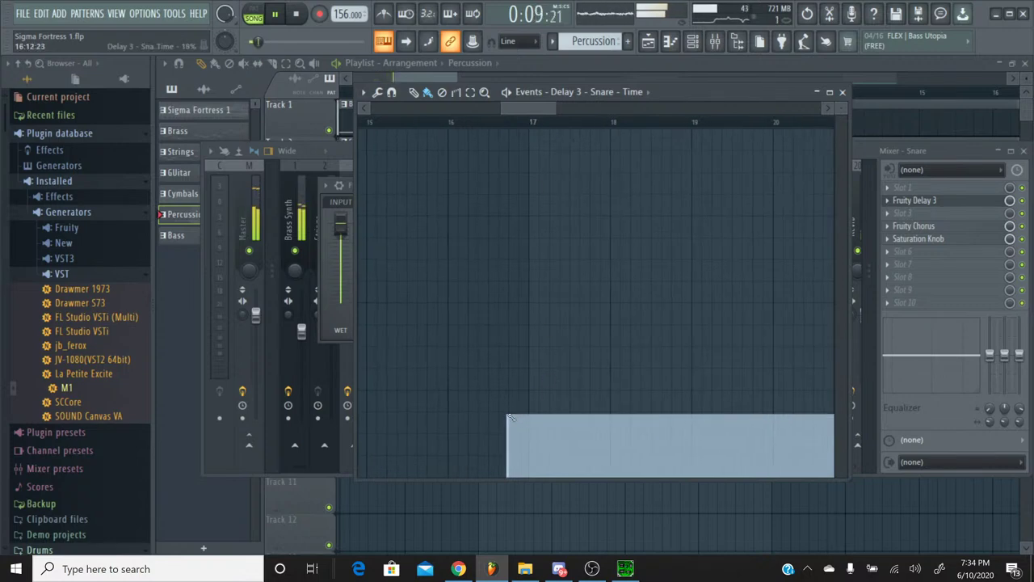
# Play the song from around bar 16, close the snare delay's time events, and lower its feedback level by ear
pyautogui.click(481, 128)
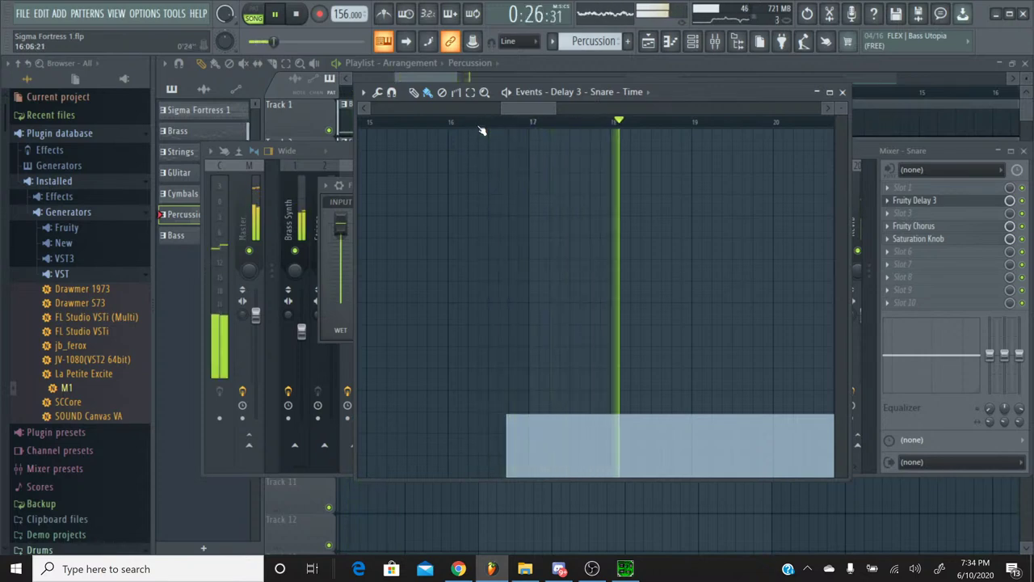
pyautogui.click(843, 92)
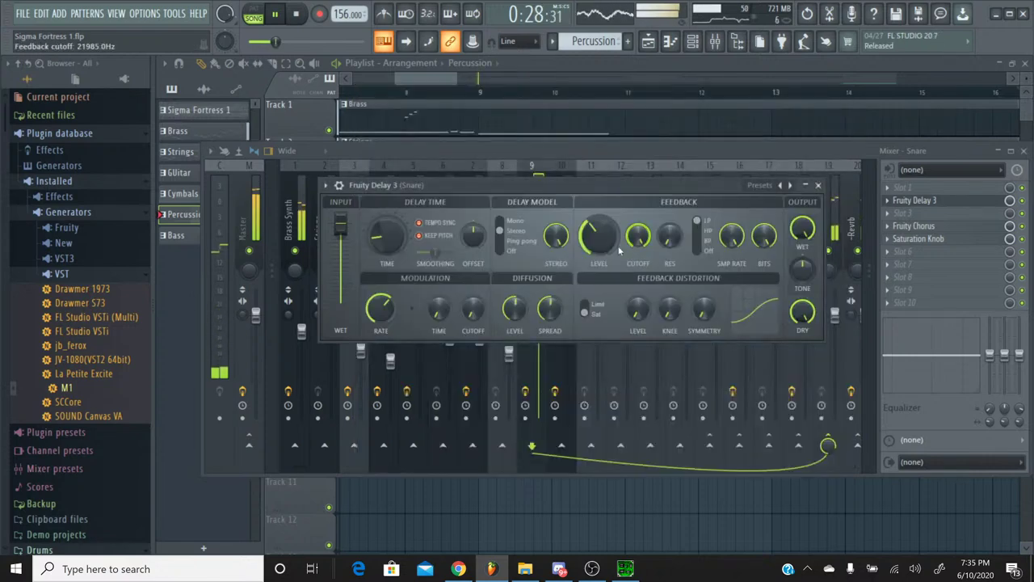
pyautogui.scroll(-2, 607, 242)
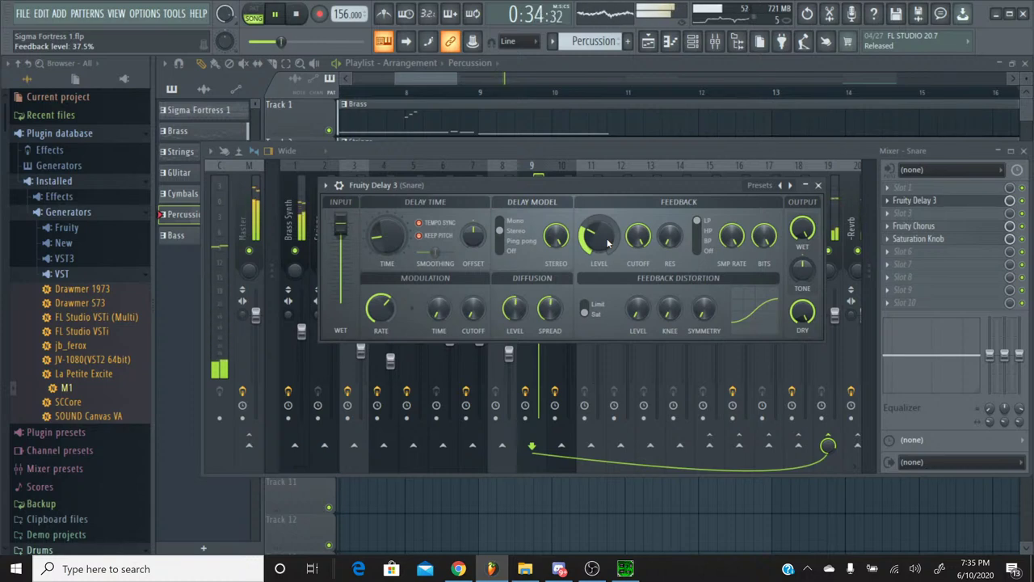
pyautogui.scroll(-3, 608, 242)
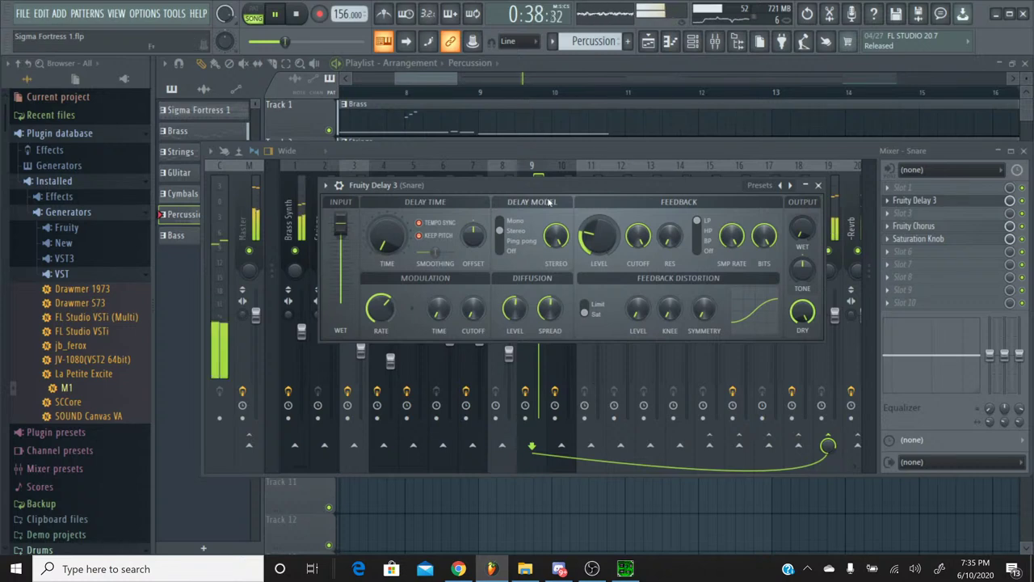
# Replay the song from bar 15 with the snare delay's time events open, close them, and reduce the delay's modulation rate
pyautogui.rightClick(391, 236)
pyautogui.click(415, 275)
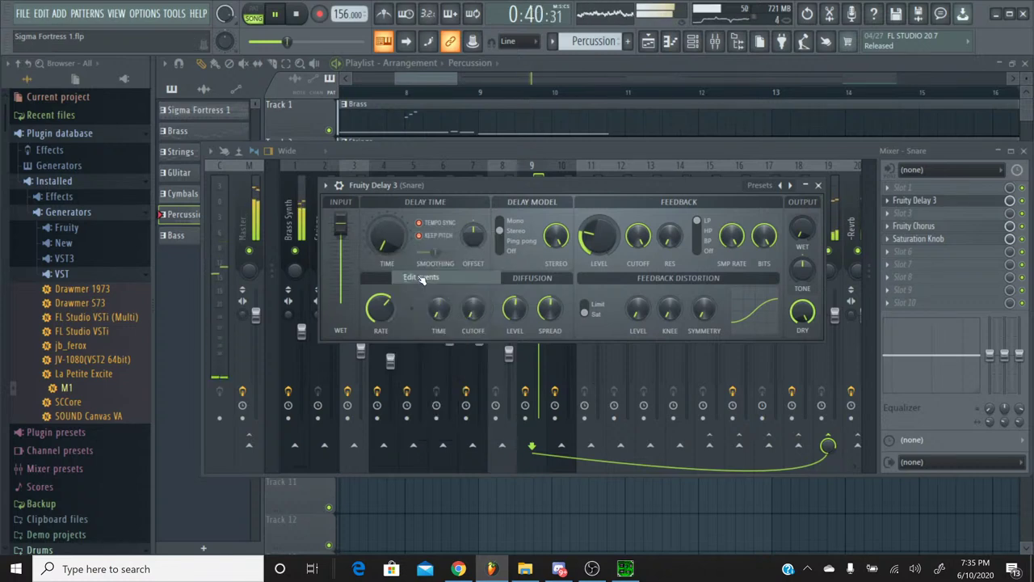
pyautogui.click(511, 128)
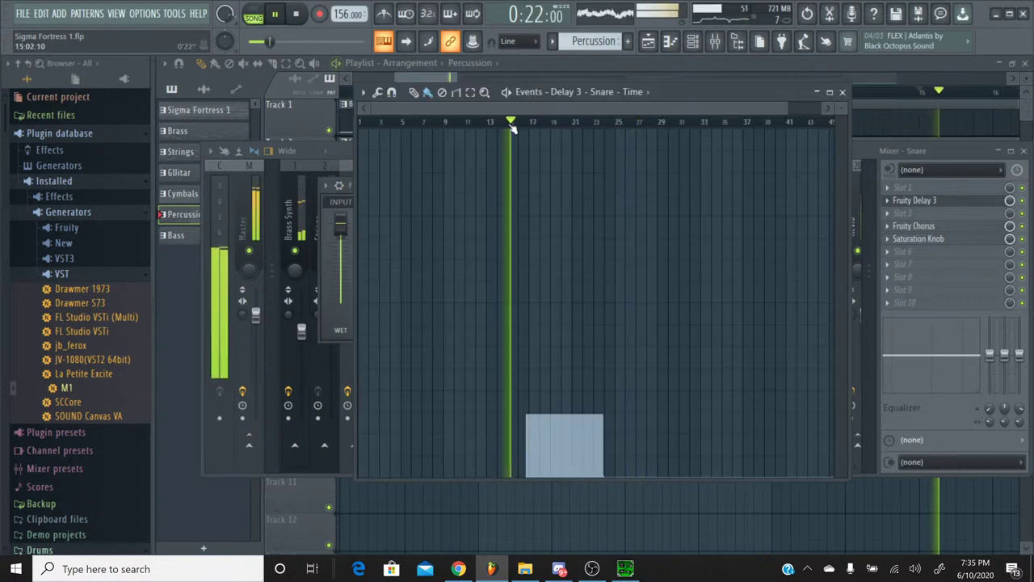
pyautogui.scroll(3, 539, 126)
pyautogui.scroll(3, 540, 126)
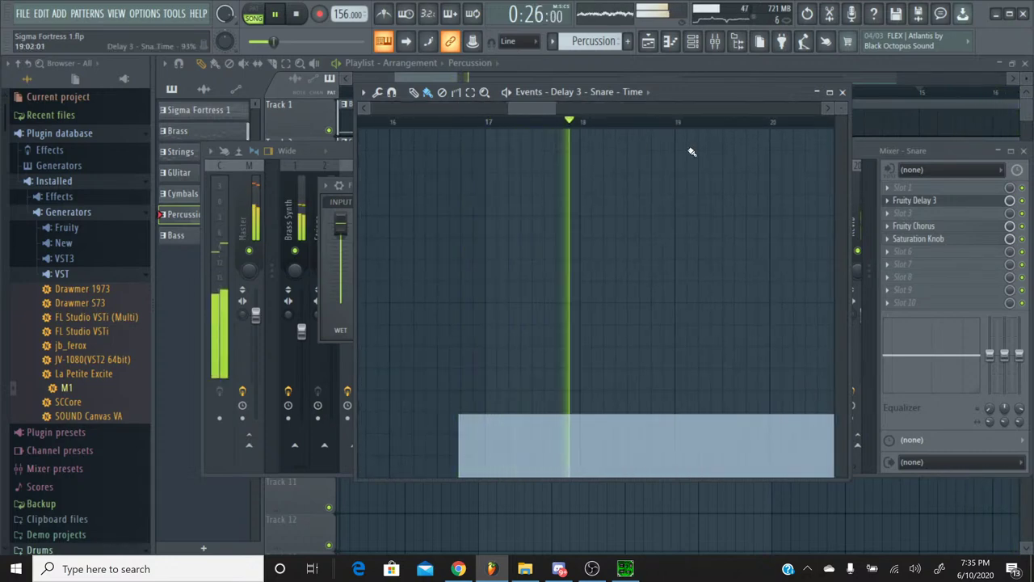
pyautogui.click(843, 93)
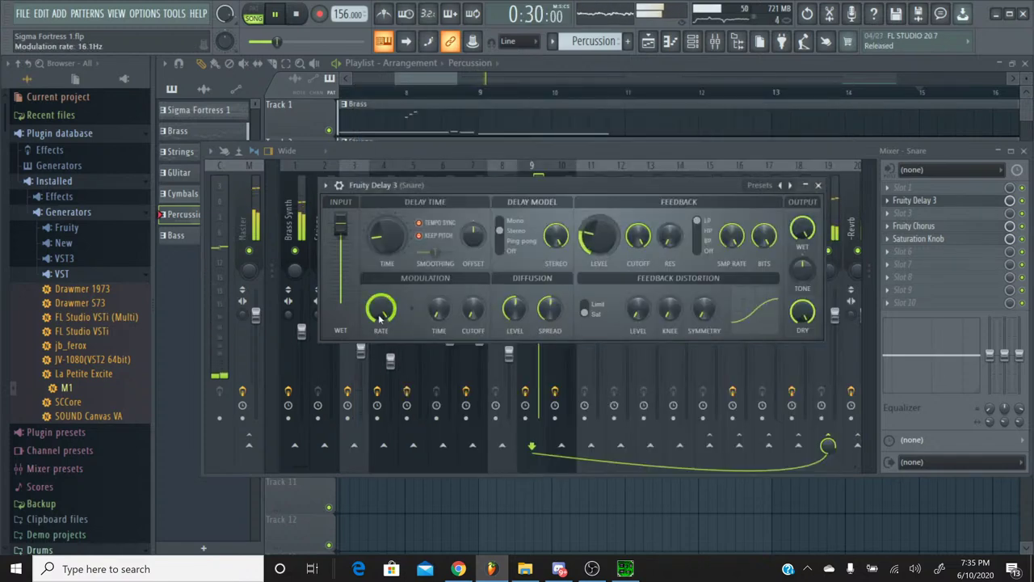
pyautogui.moveTo(380, 319); pyautogui.dragTo(380, 356)
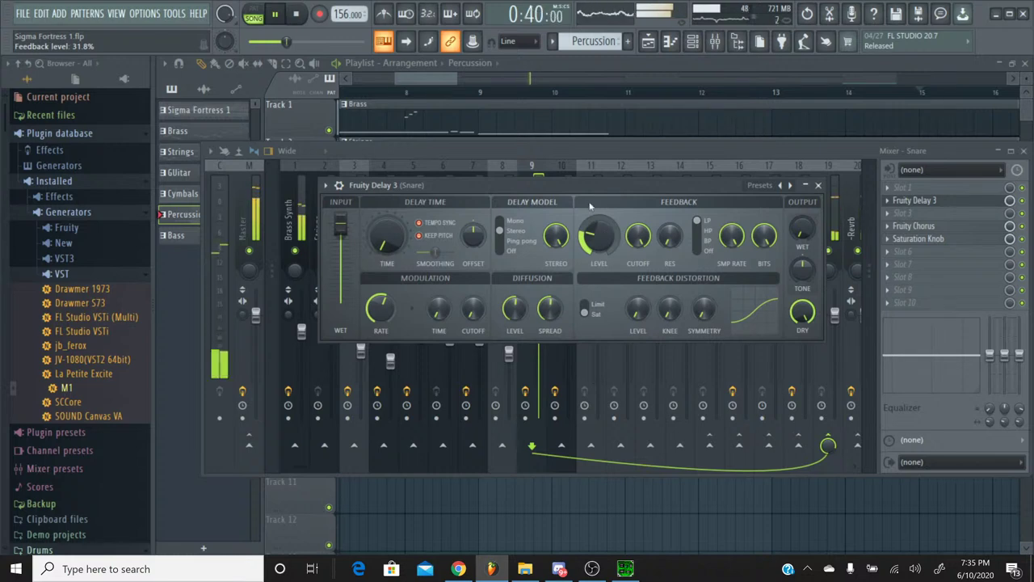
# Raise the snare delay's time events from just before bar 17 to about 19%, and replay the song from bar 16
pyautogui.rightClick(381, 239)
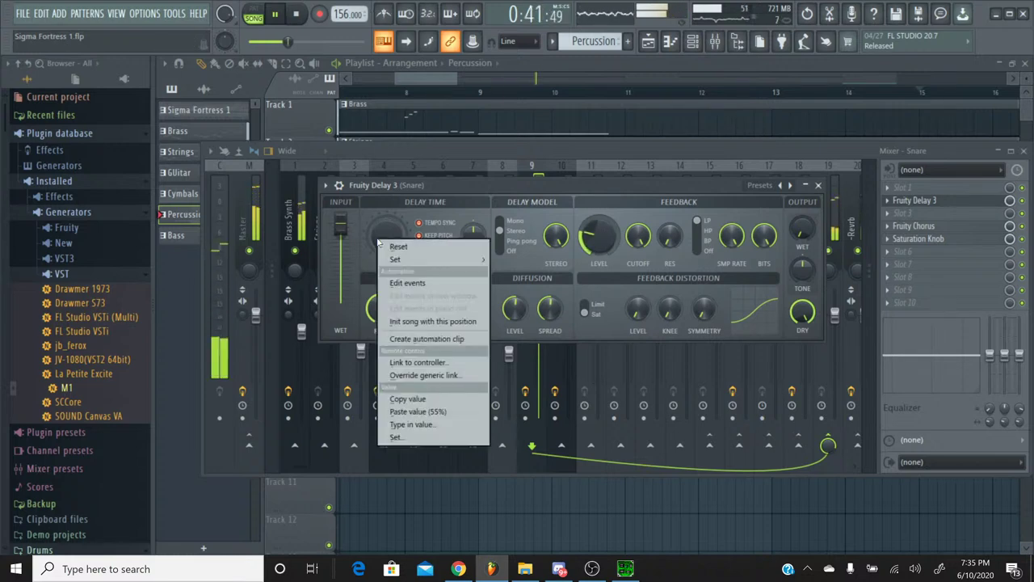
pyautogui.click(412, 282)
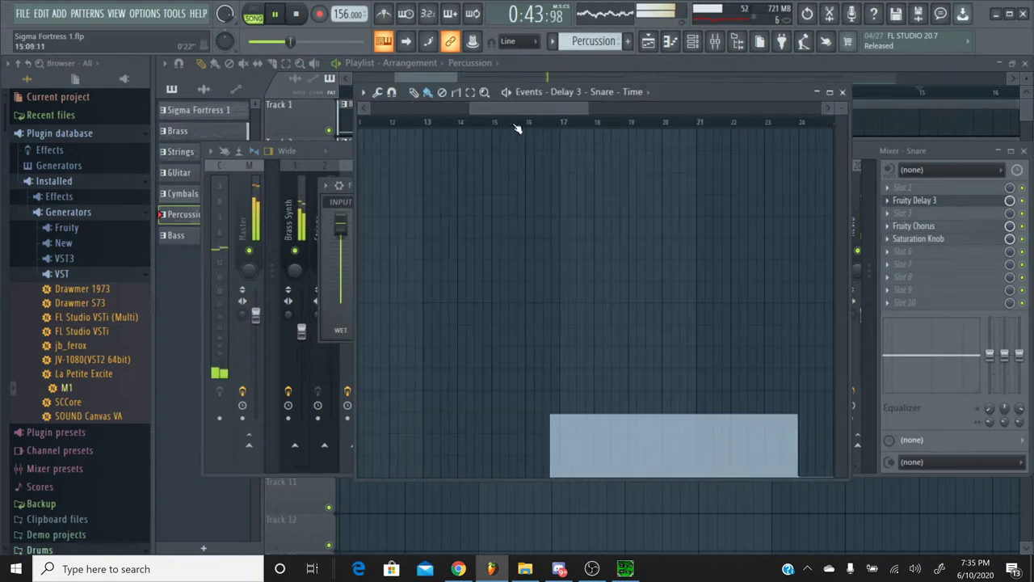
pyautogui.scroll(3, 517, 127)
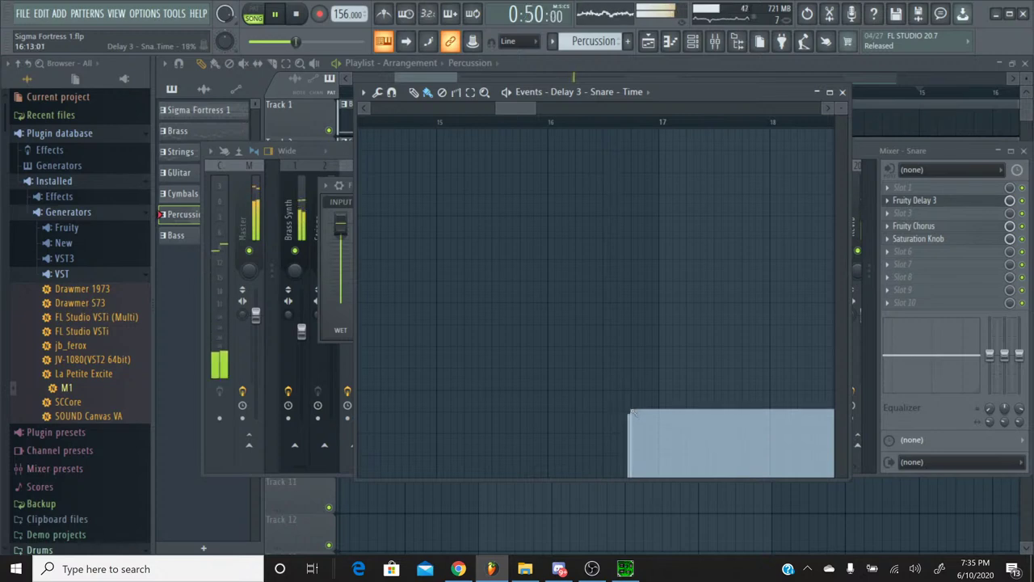
pyautogui.click(592, 123)
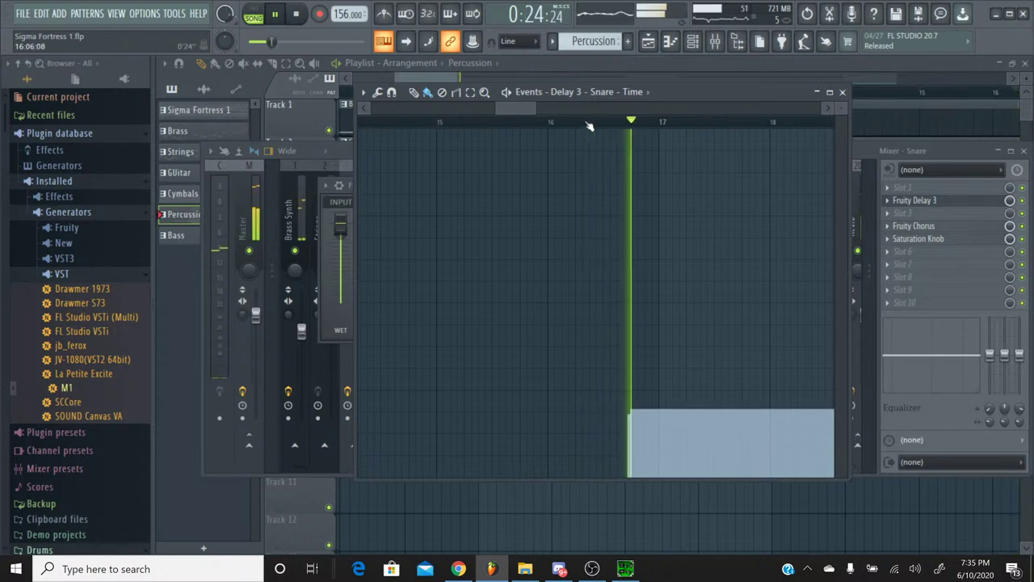
pyautogui.click(841, 91)
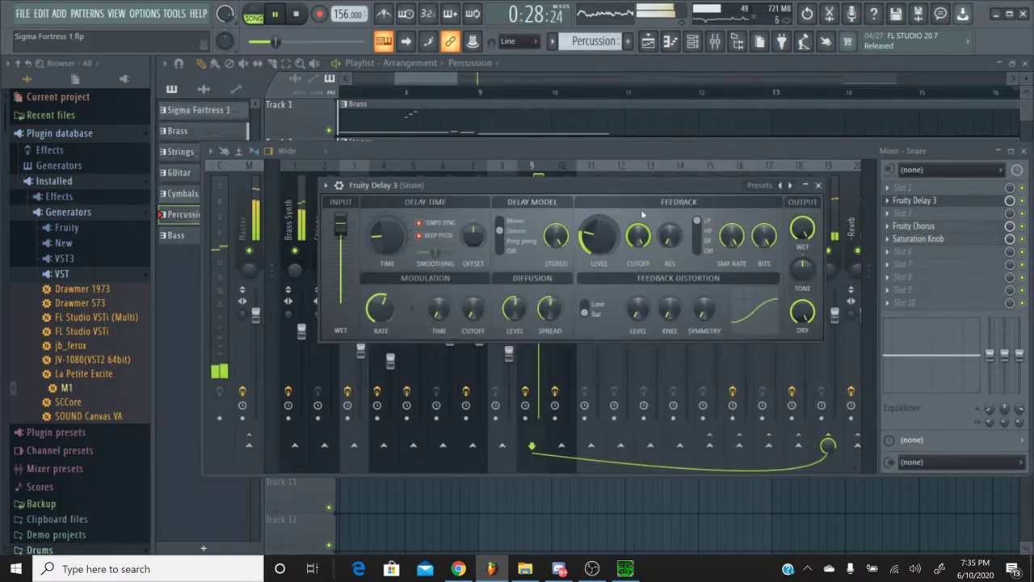
# Adjust the snare delay's feedback level by ear, replay the echo section, and stop playback
pyautogui.scroll(-3, 598, 236)
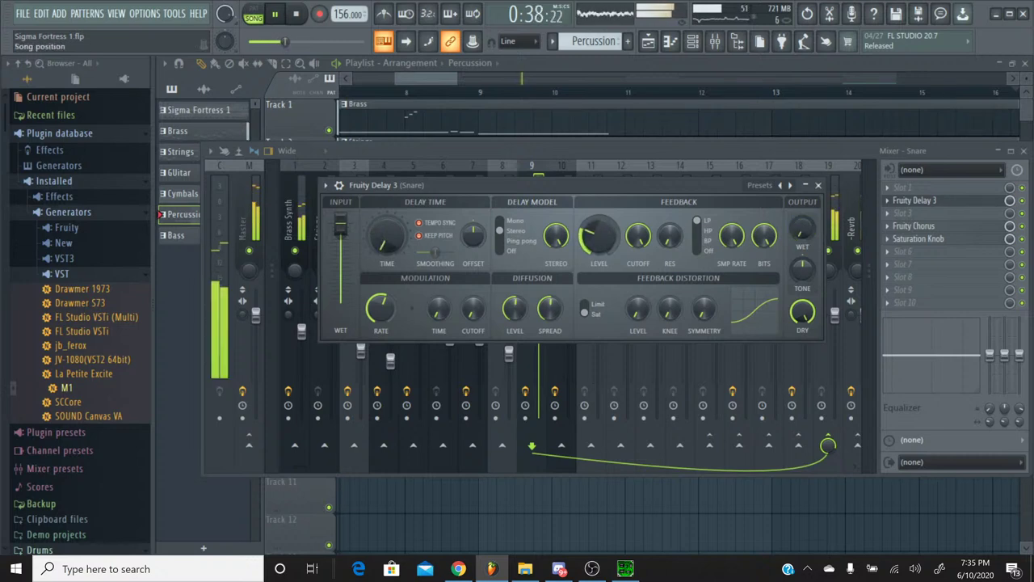
pyautogui.moveTo(519, 79); pyautogui.dragTo(429, 78)
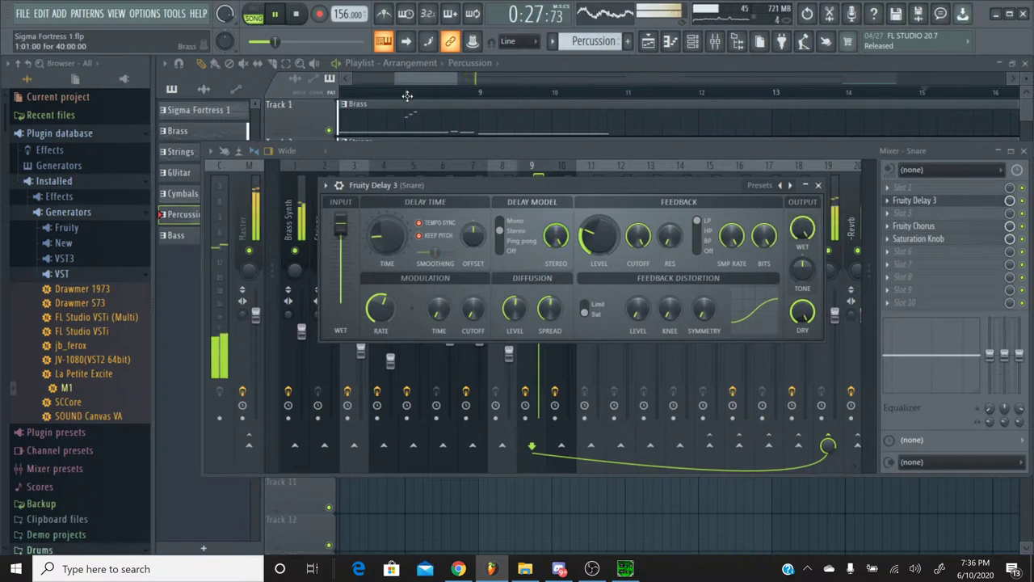
pyautogui.click(298, 14)
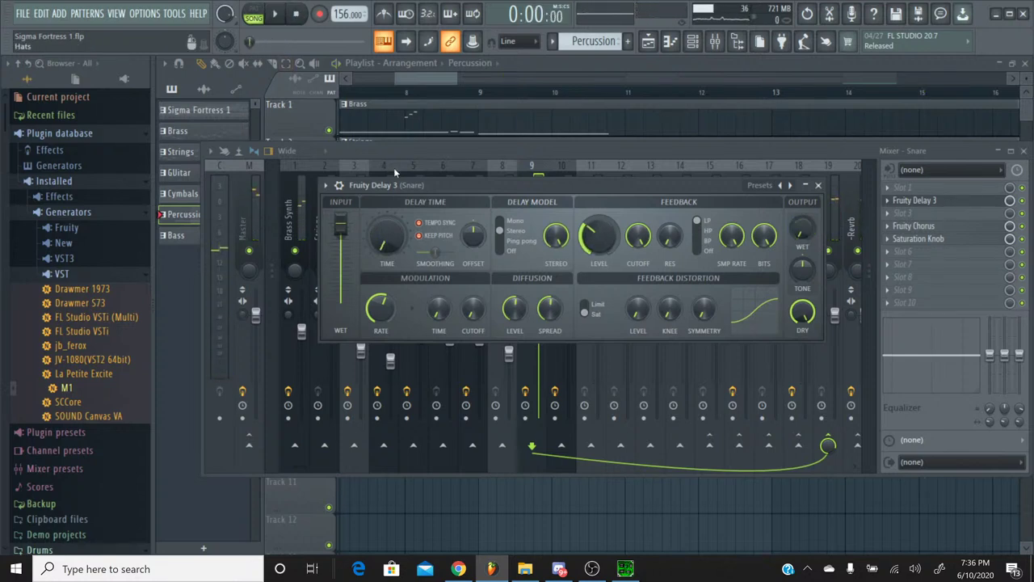
# Check the stream's live chat in Chrome for feedback, listen to the song in FL Studio, and recheck the chat
pyautogui.click(458, 569)
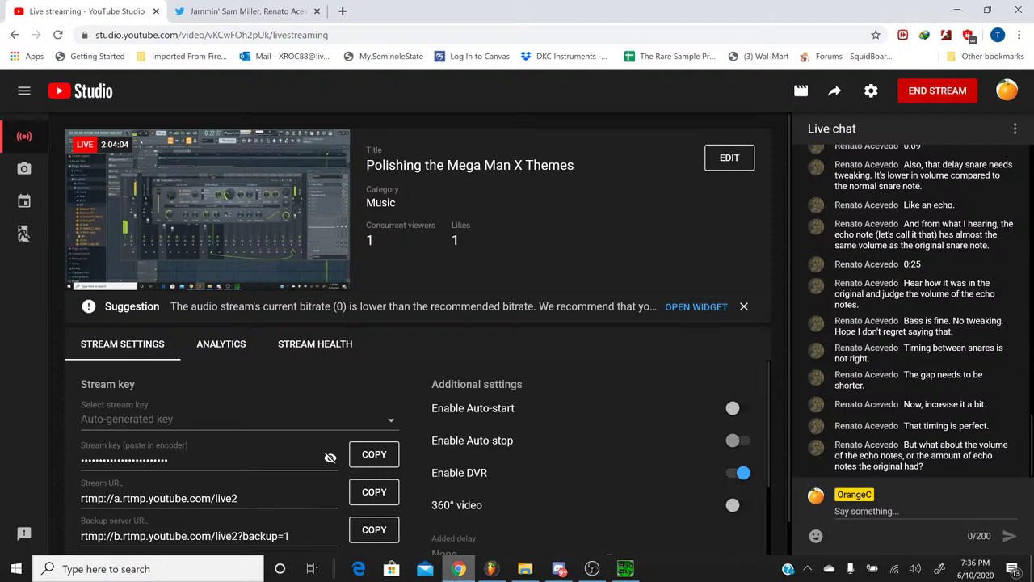
pyautogui.click(491, 568)
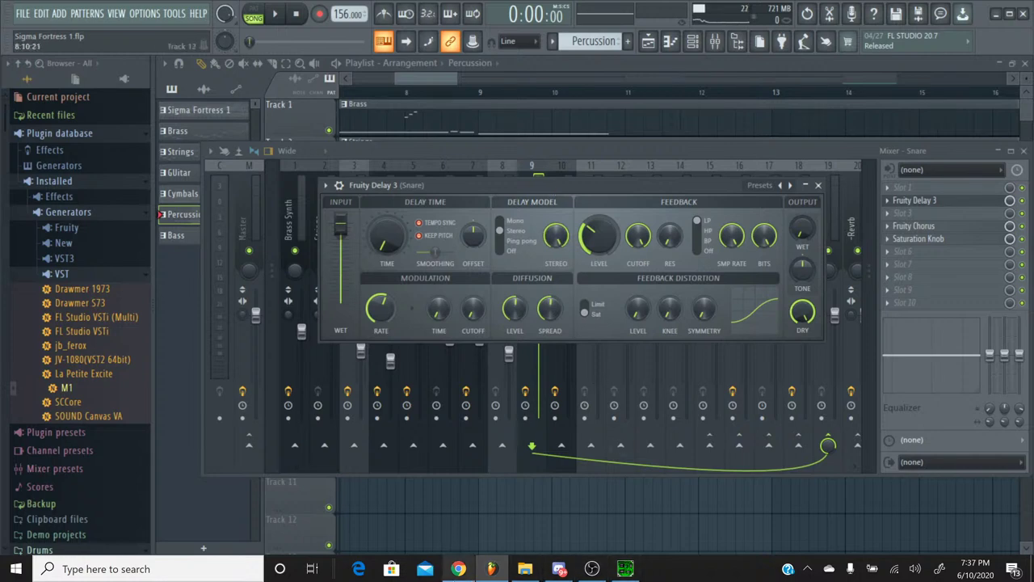
pyautogui.click(458, 569)
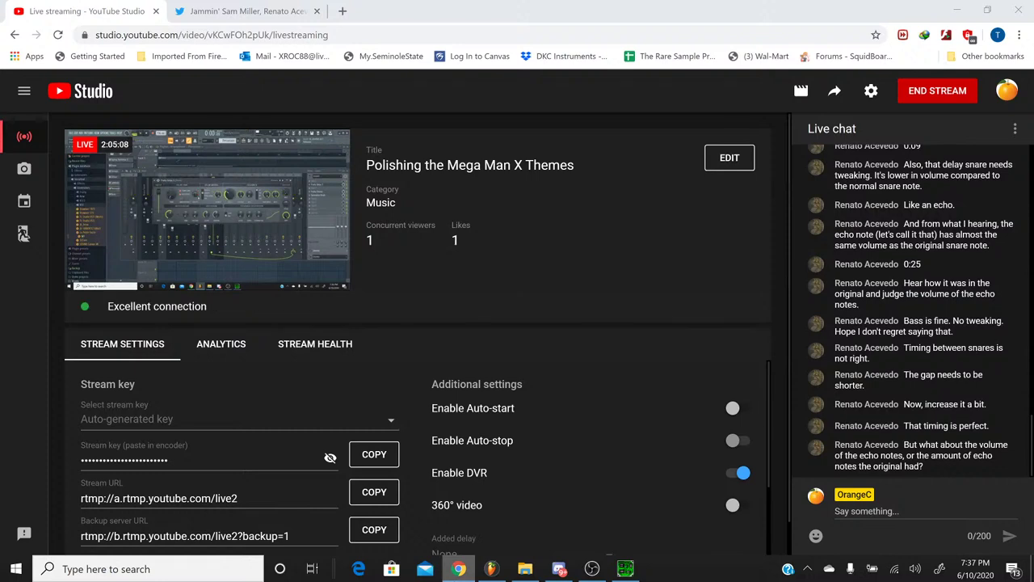
pyautogui.click(490, 569)
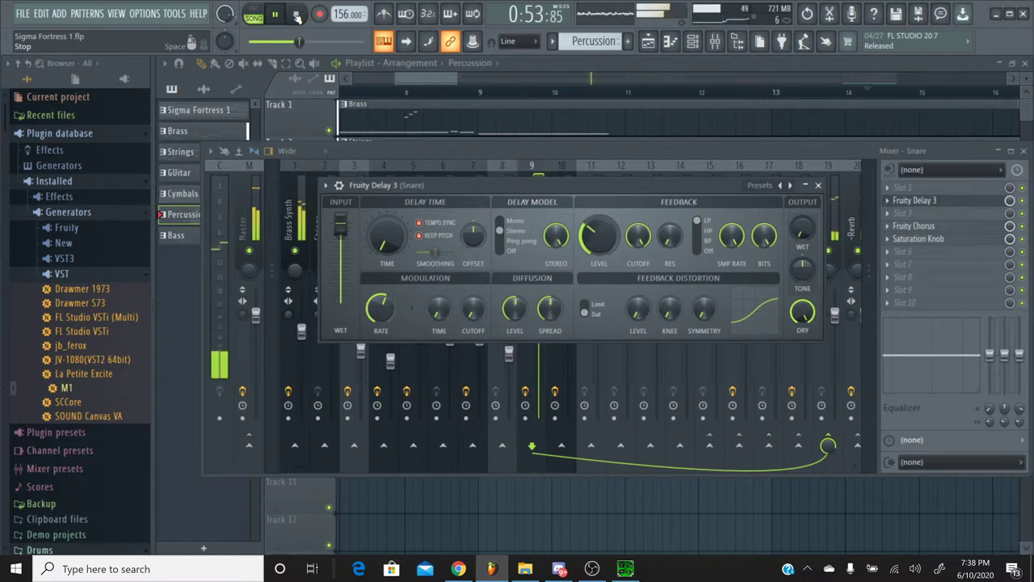
pyautogui.click(297, 16)
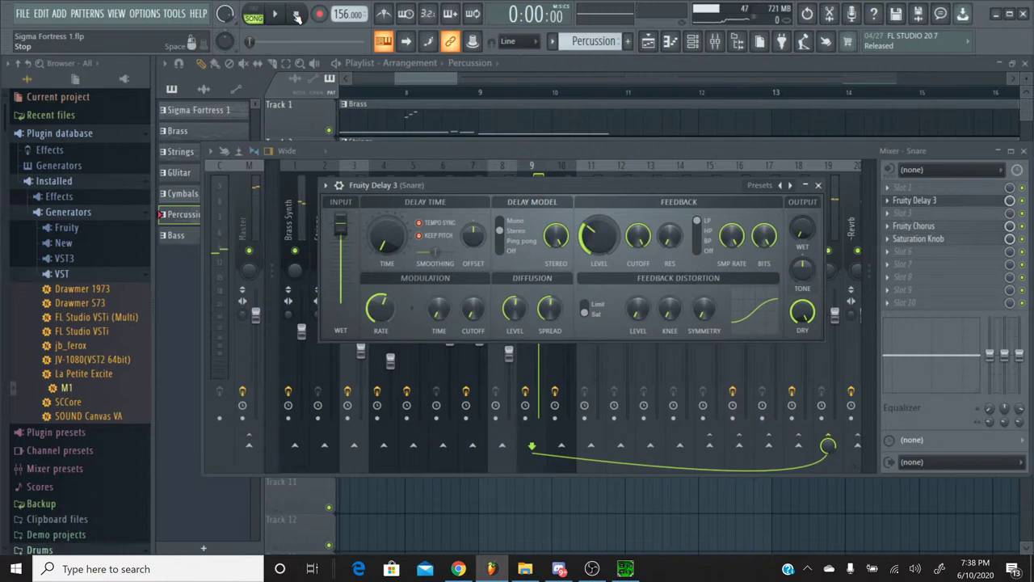
pyautogui.click(458, 568)
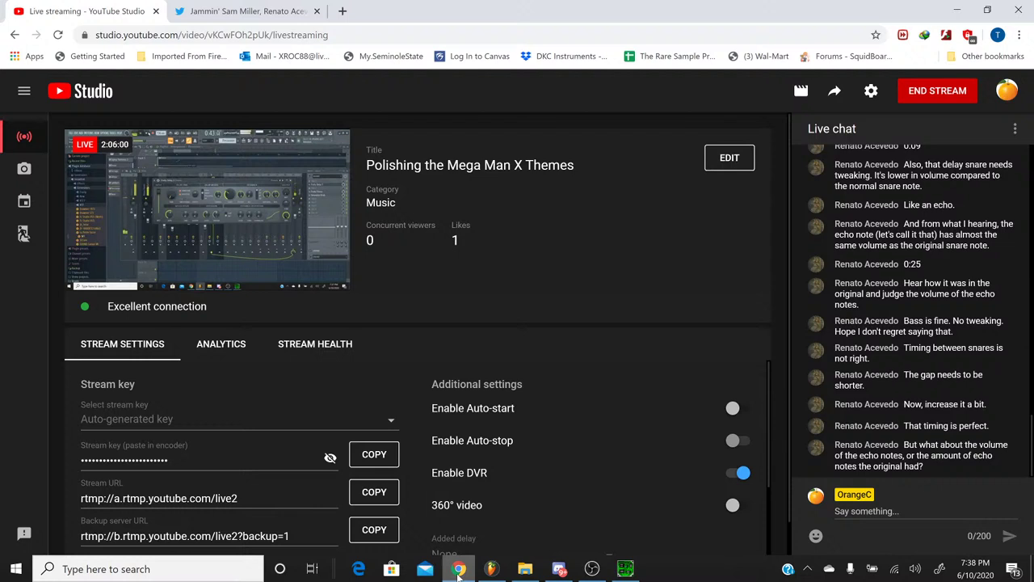
pyautogui.click(491, 569)
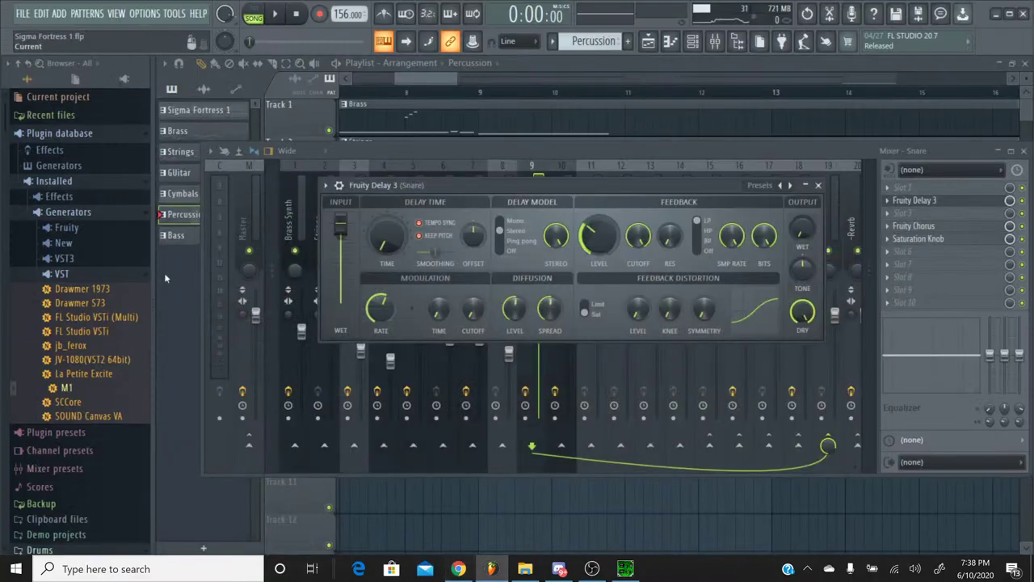
# Save the project and export the full song as Sigma Fortress 1.mp3 in the X1 folder, replacing the existing file
pyautogui.click(22, 14)
pyautogui.click(23, 15)
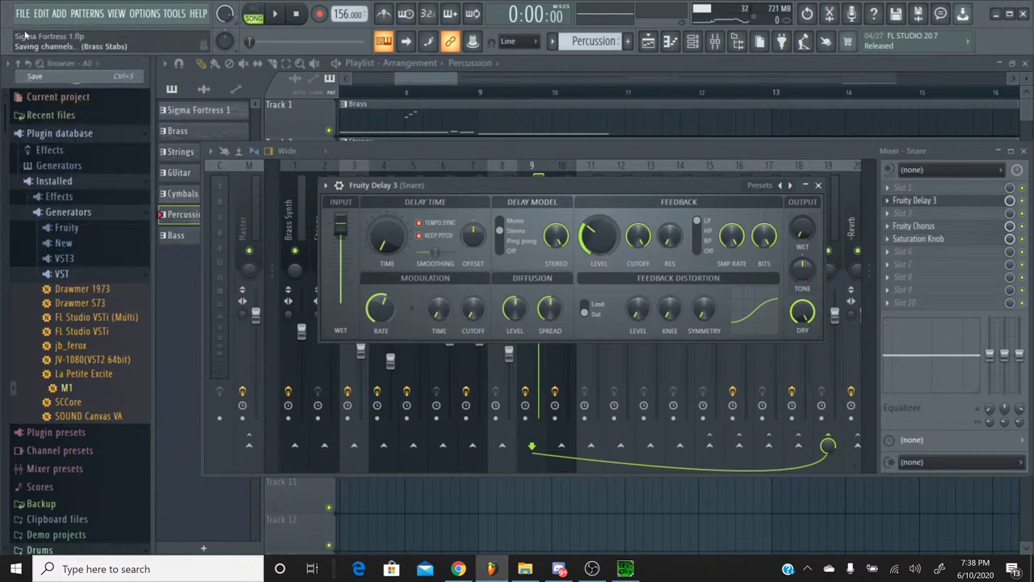
pyautogui.click(24, 18)
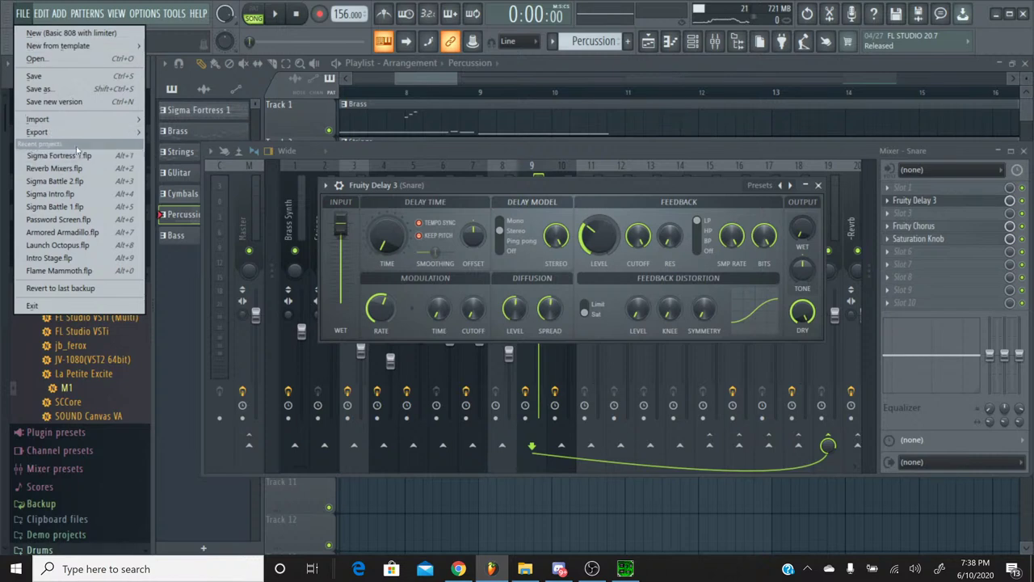
pyautogui.moveTo(87, 129)
pyautogui.click(171, 155)
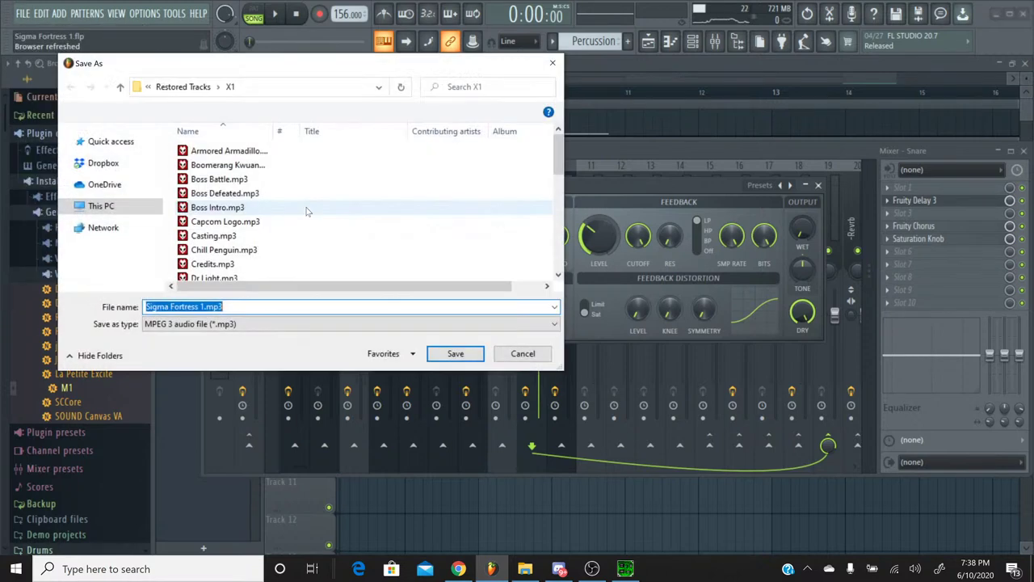
pyautogui.click(457, 356)
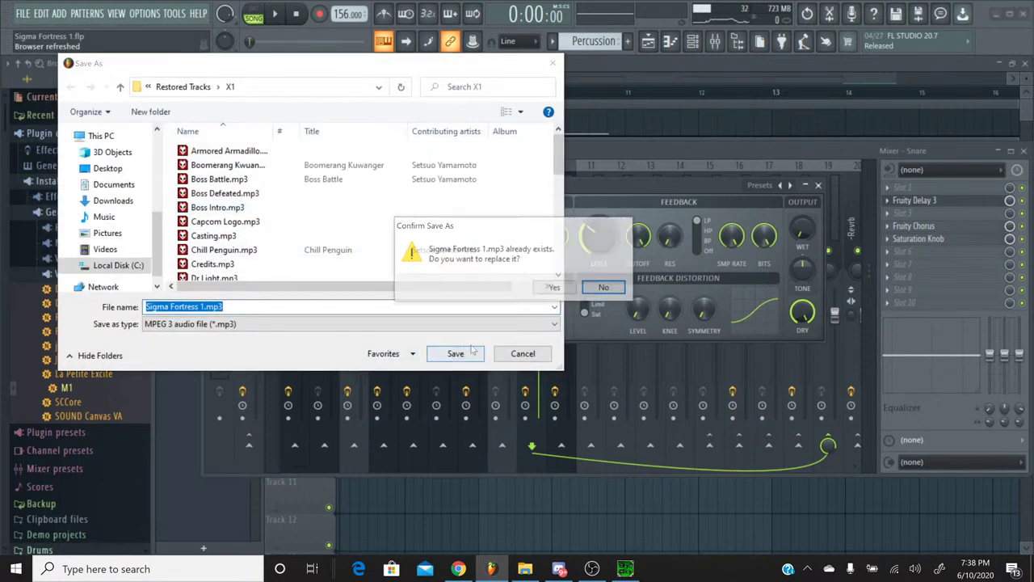
pyautogui.click(559, 286)
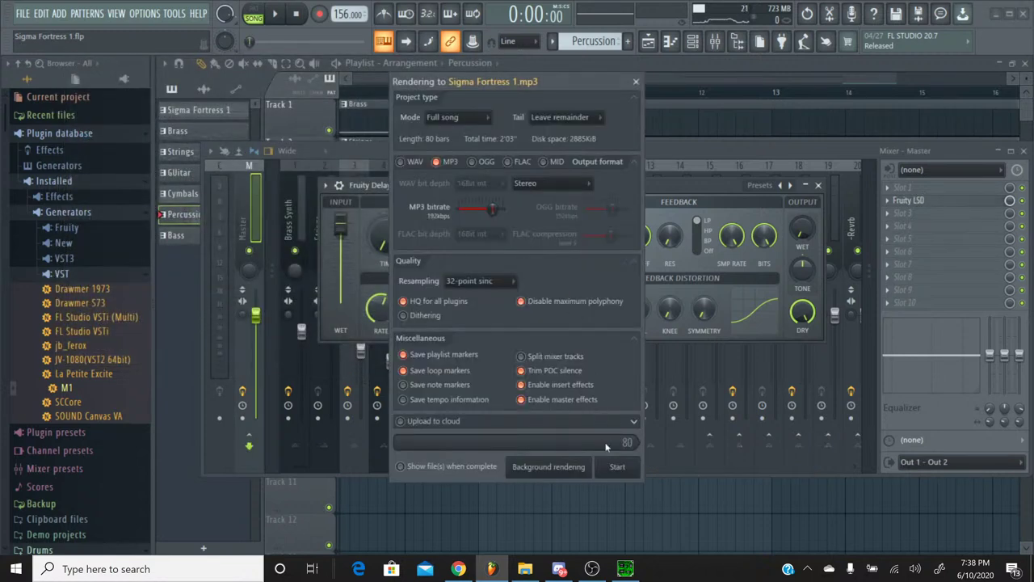
pyautogui.click(618, 467)
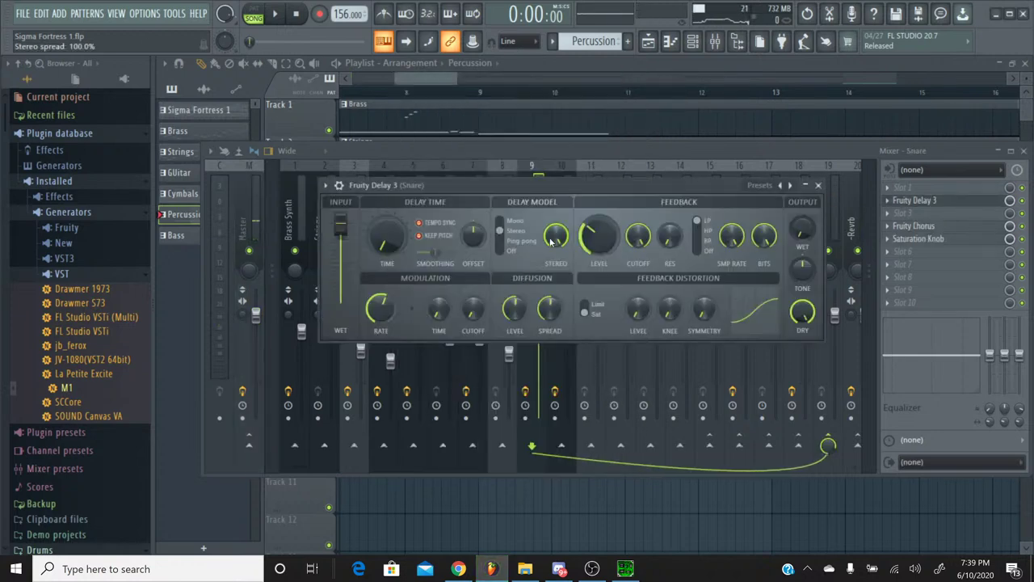
# Export the full song as Sigma Fortress 1.flac in the X1 folder, replacing the existing file
pyautogui.click(24, 13)
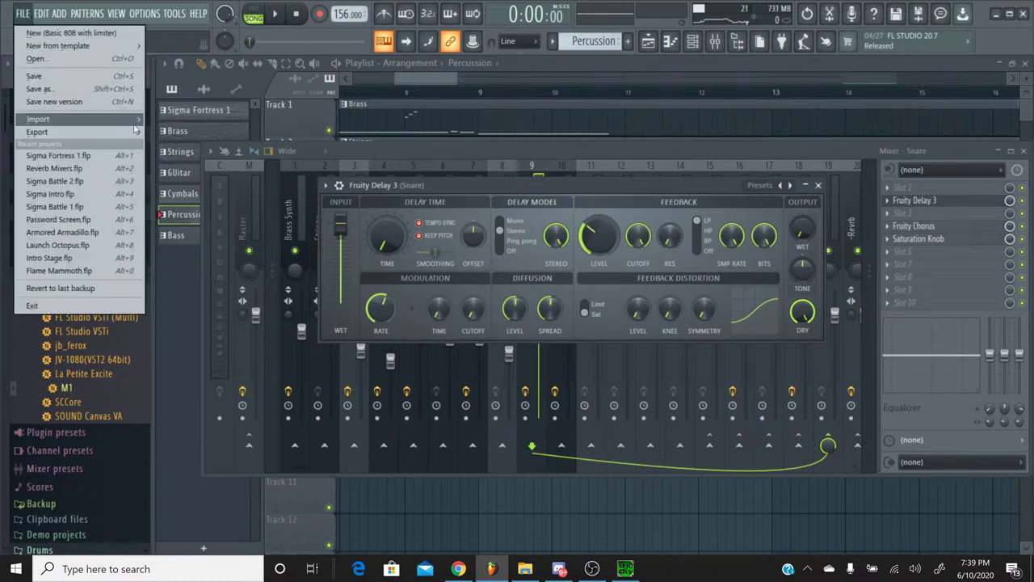
pyautogui.moveTo(97, 132)
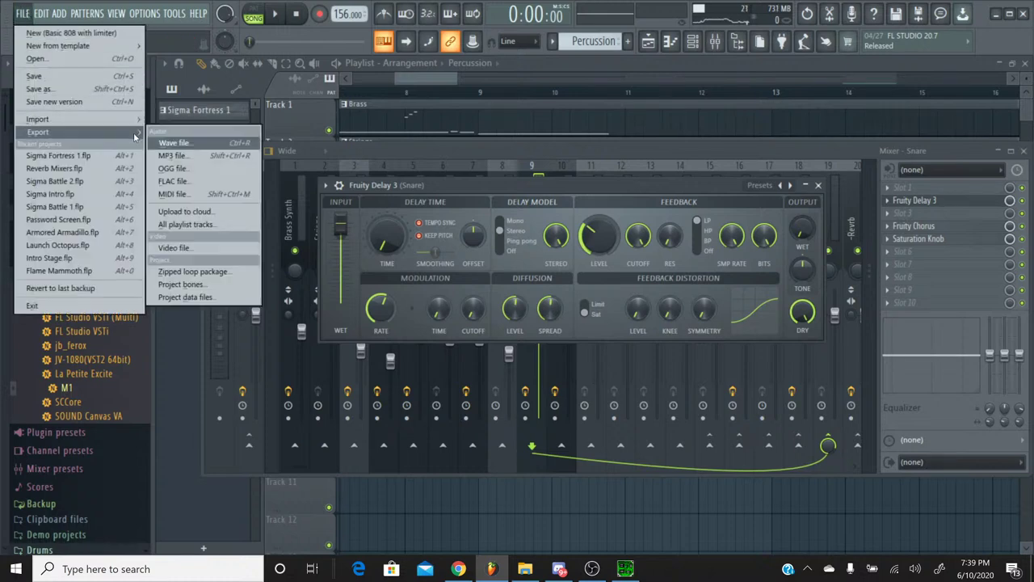
pyautogui.click(194, 182)
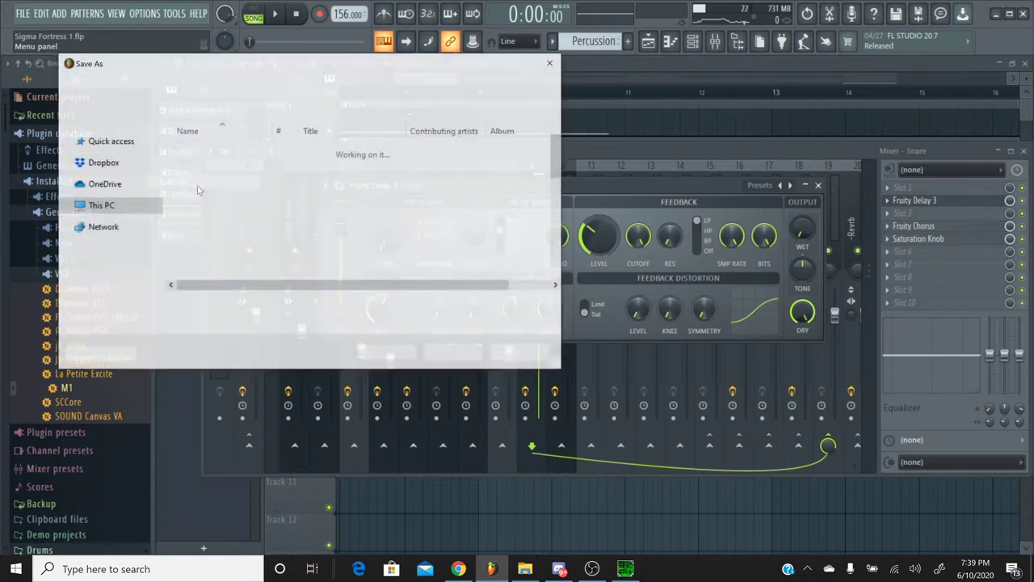
pyautogui.click(454, 353)
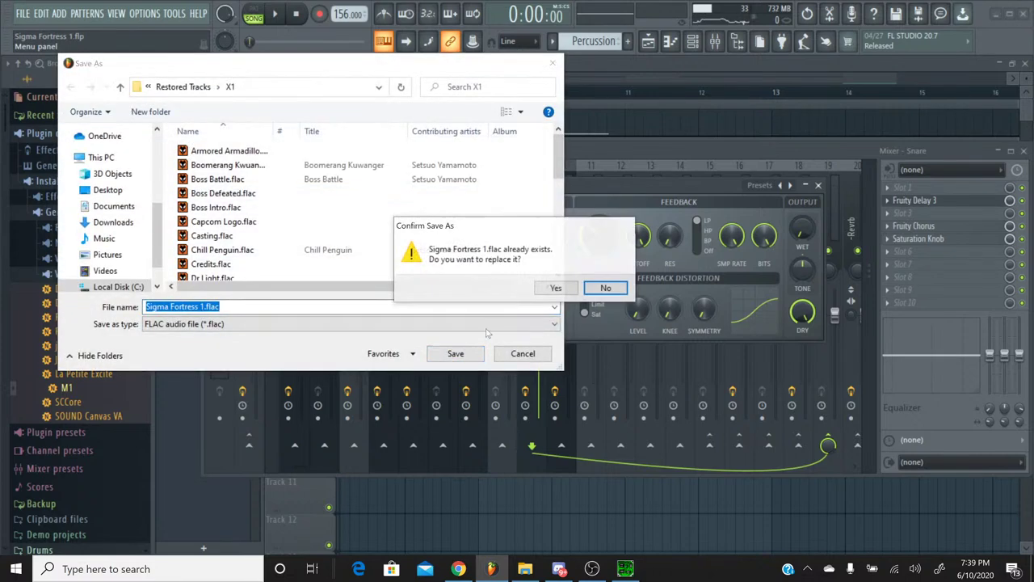
pyautogui.click(558, 288)
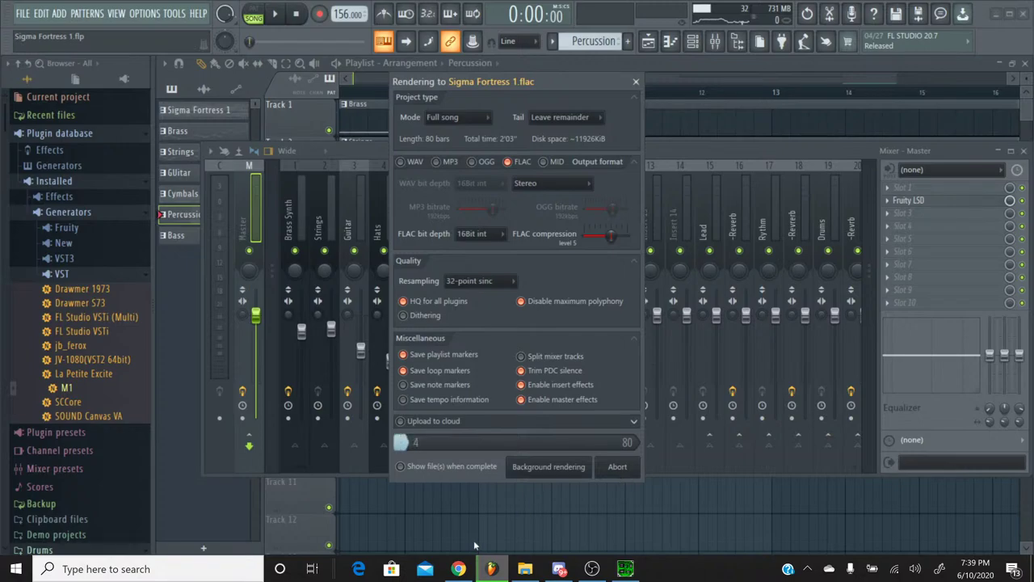
# Check the stream's live chat in Chrome during the render, return to FL Studio, and save the project
pyautogui.click(458, 569)
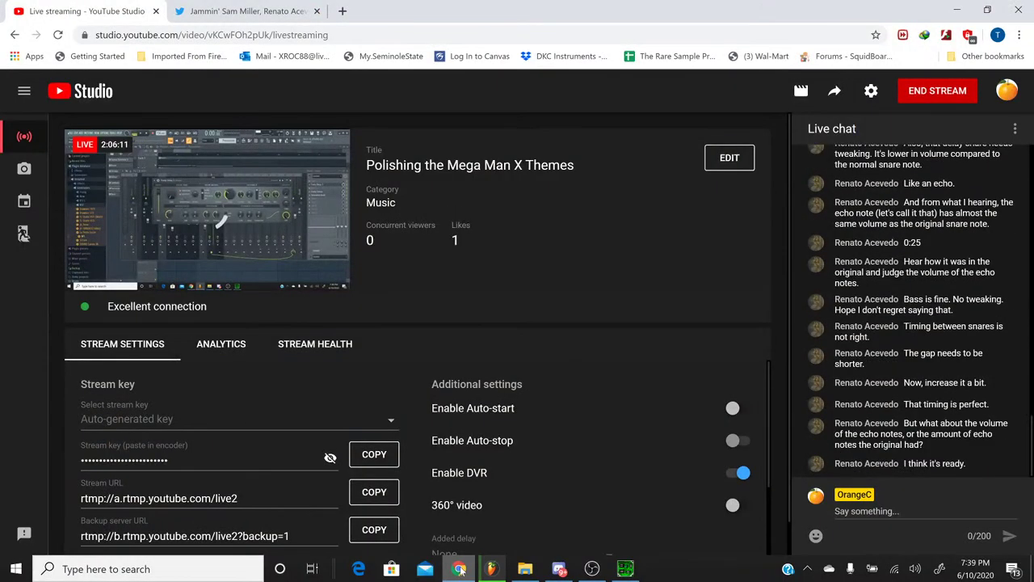
pyautogui.click(458, 569)
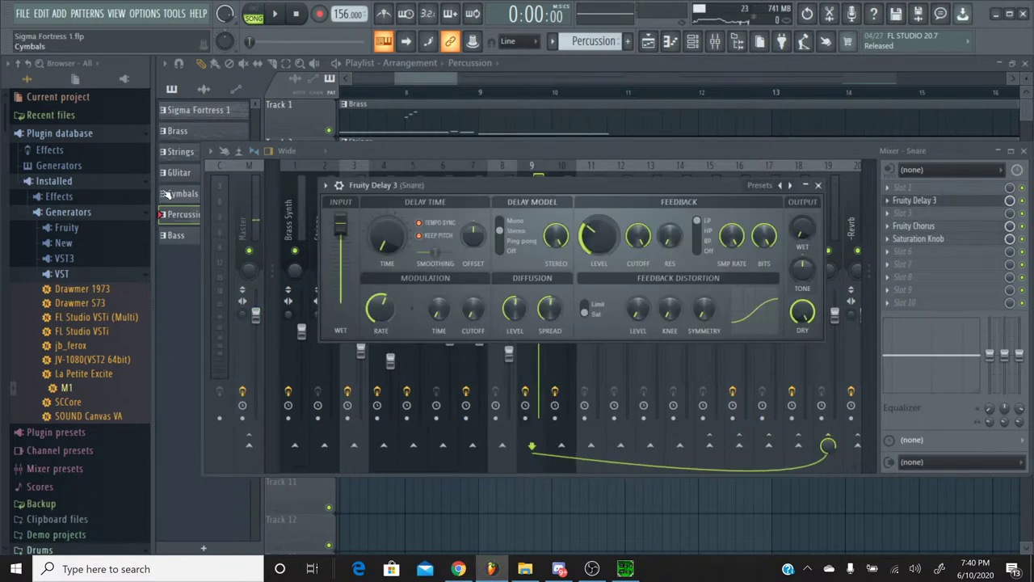
pyautogui.click(22, 13)
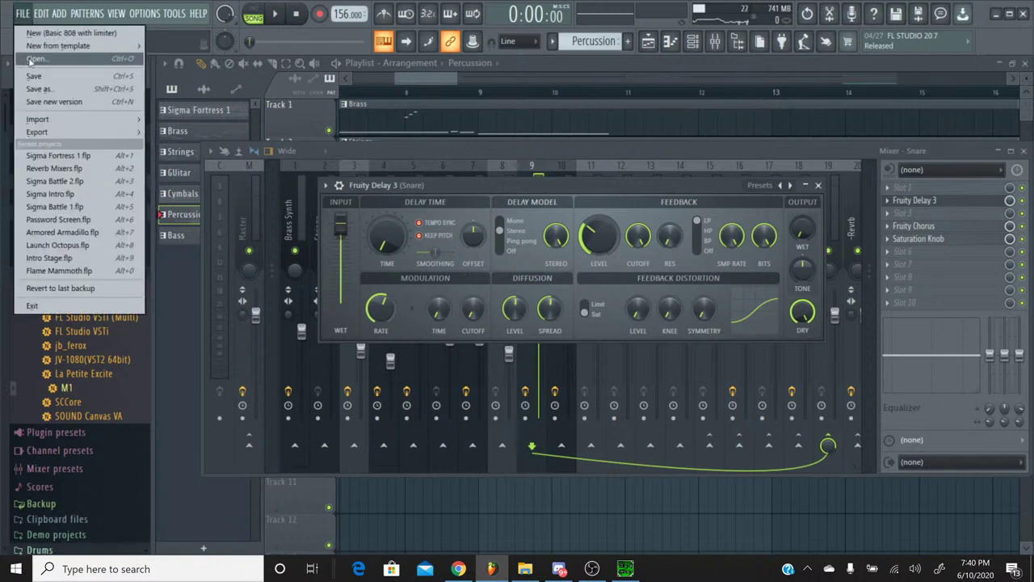
pyautogui.click(32, 77)
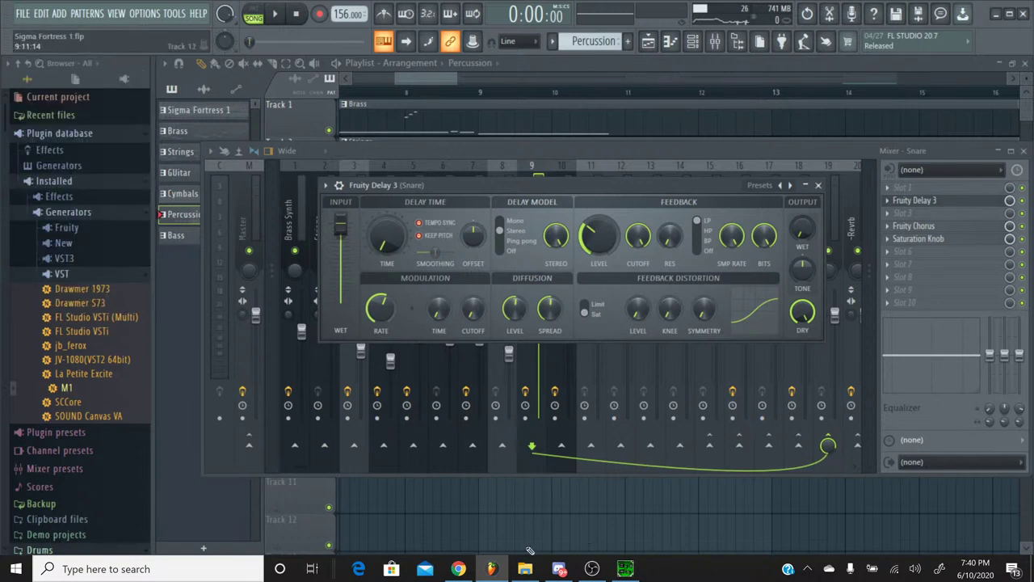